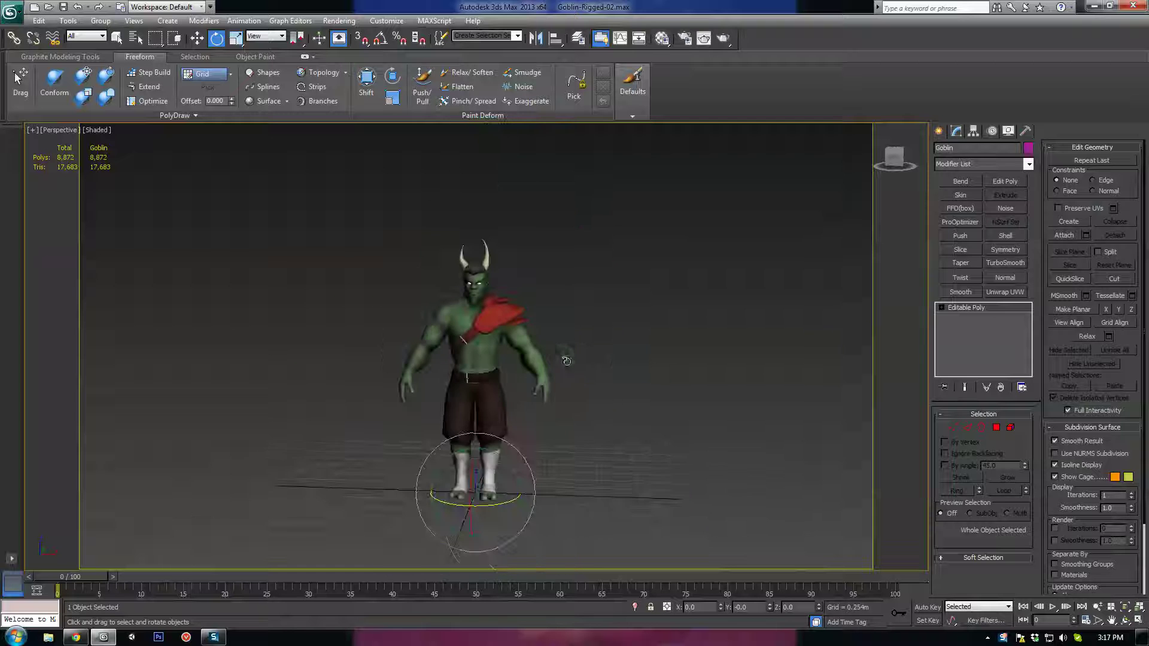
Examine the goblin character model from several angles and distances
scroll(568, 367, "up", 3)
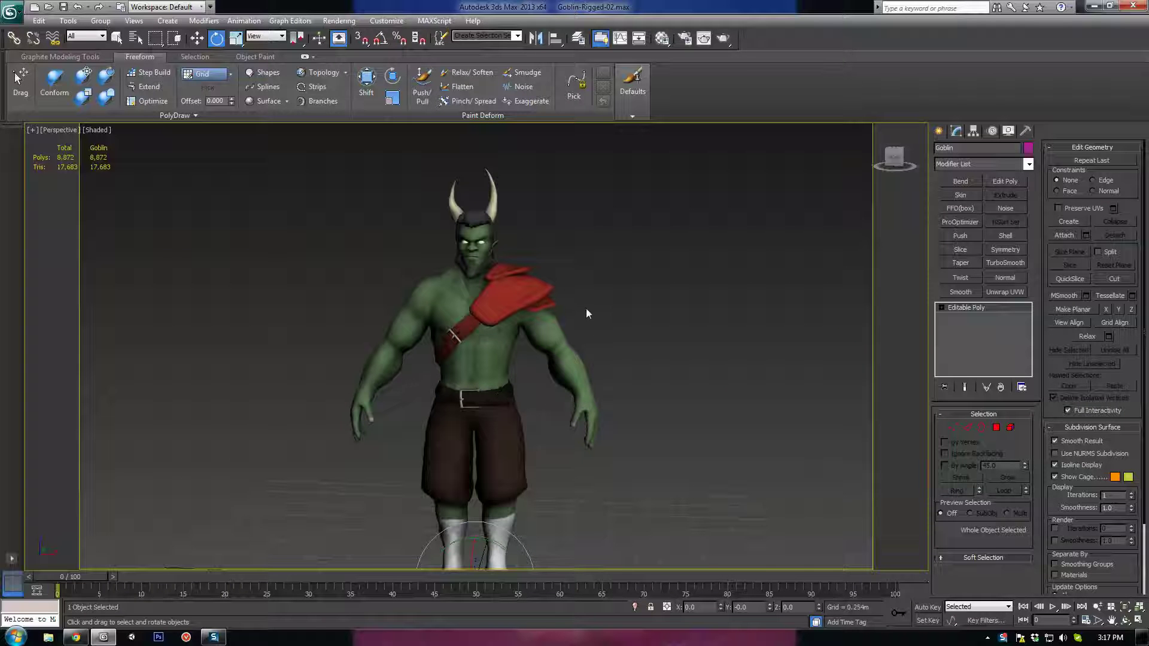
middle_click_drag(587, 309, 580, 305)
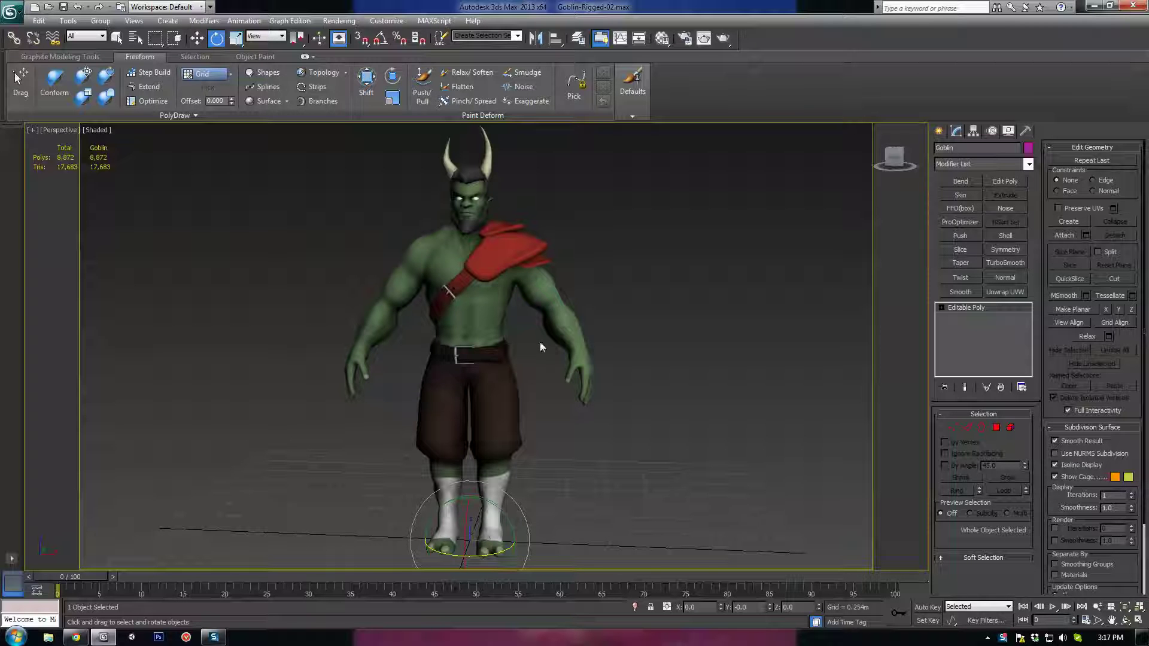
mouse_move(550, 326)
middle_mouse_down("alt")
mouse_move(450, 337)
mouse_move(538, 334)
middle_mouse_up("alt")
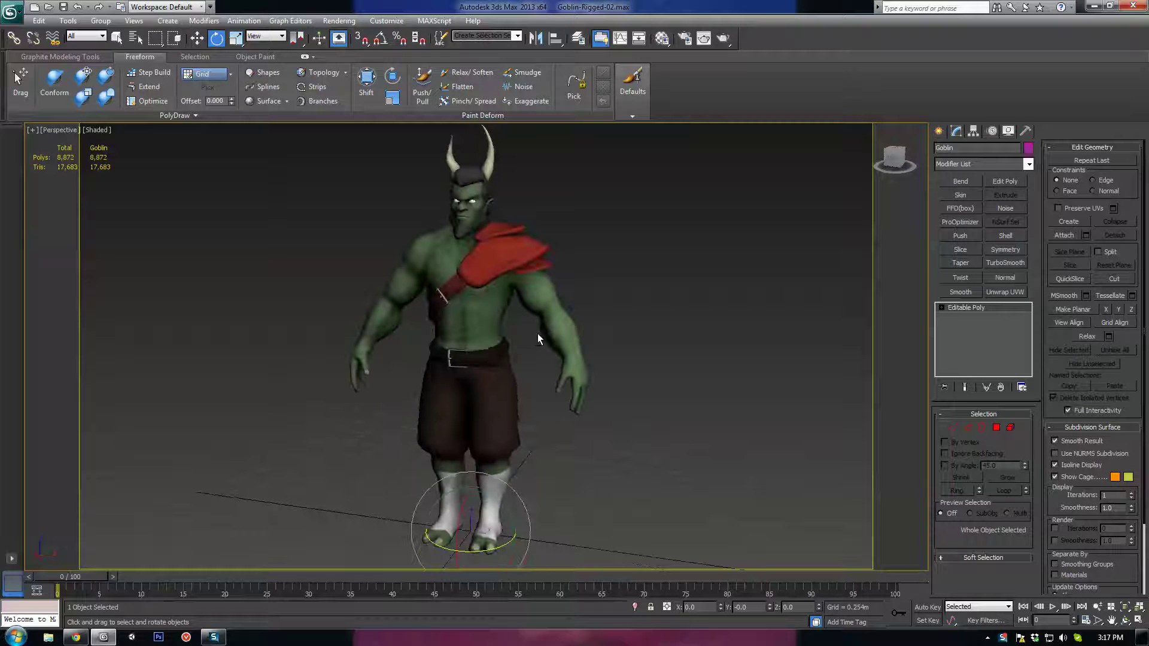
scroll(531, 337, "down", 4)
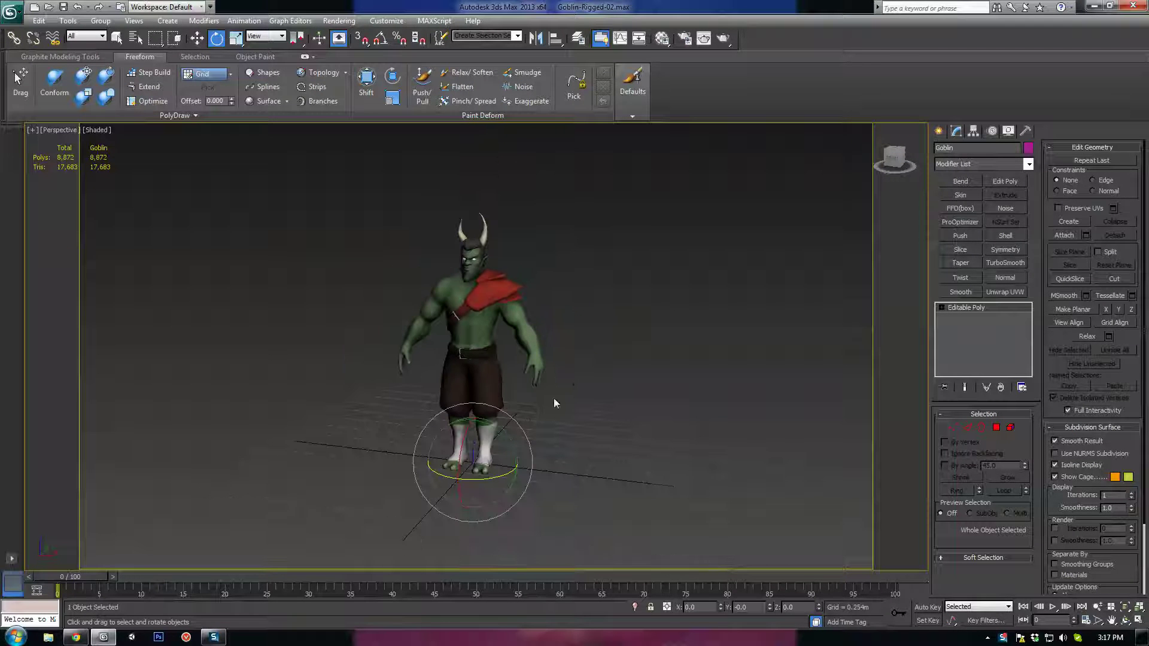
scroll(526, 358, "up", 6)
middle_click_drag(525, 358, 506, 338, "alt")
scroll(507, 338, "down", 4)
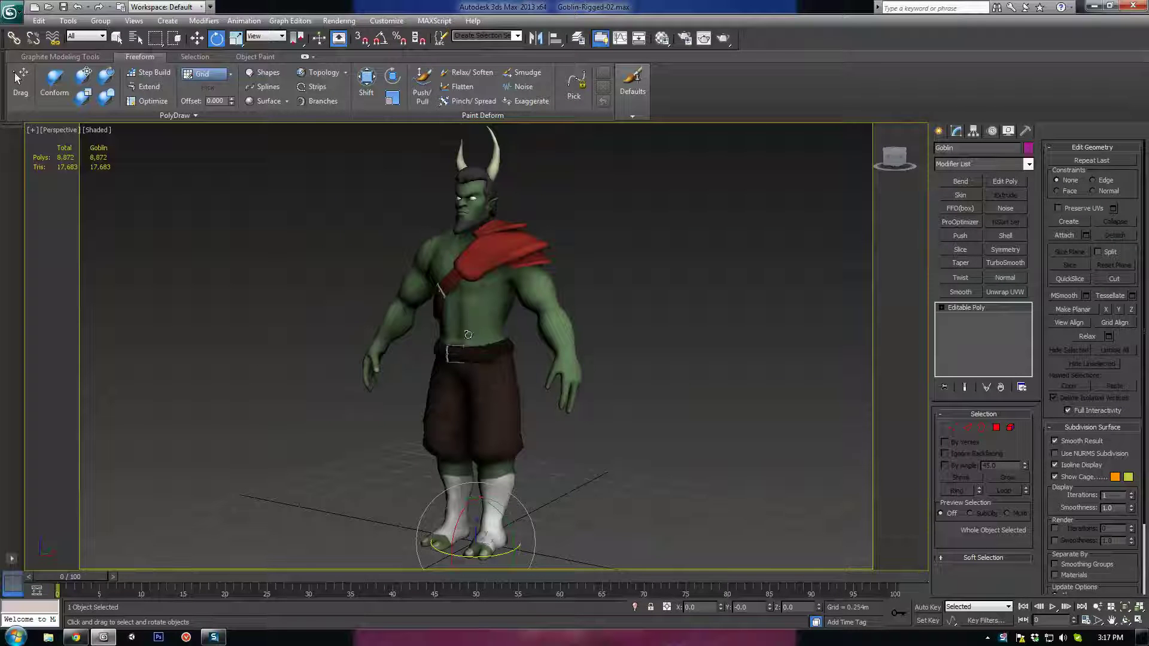
scroll(555, 361, "down", 4)
middle_click_drag(500, 366, 541, 359, "alt")
scroll(531, 354, "up", 4)
scroll(561, 355, "down", 4)
scroll(549, 360, "up", 4)
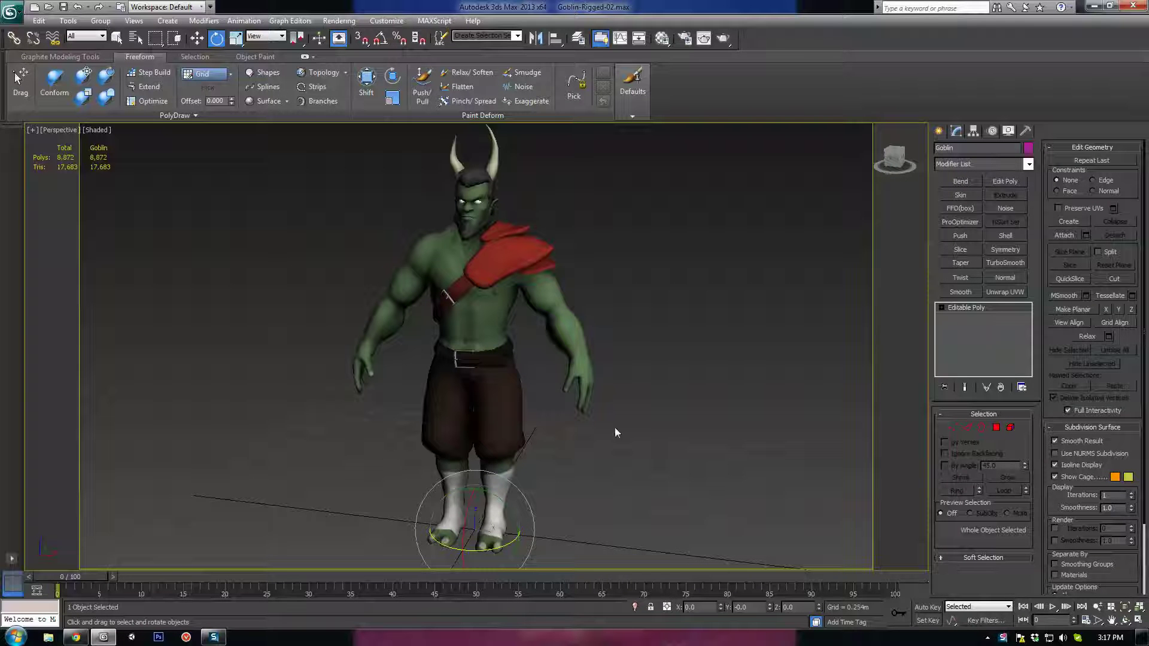
middle_click_drag(467, 381, 512, 374, "alt")
middle_click_drag(585, 398, 558, 387, "alt")
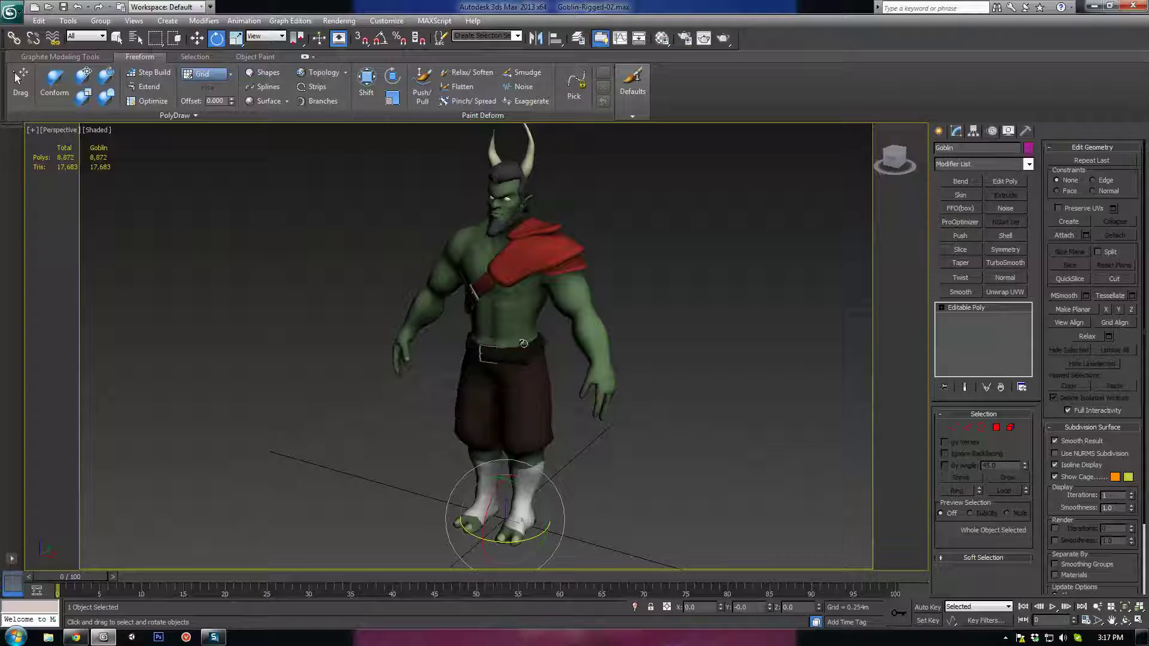
middle_click_drag(742, 314, 1004, 144, "alt")
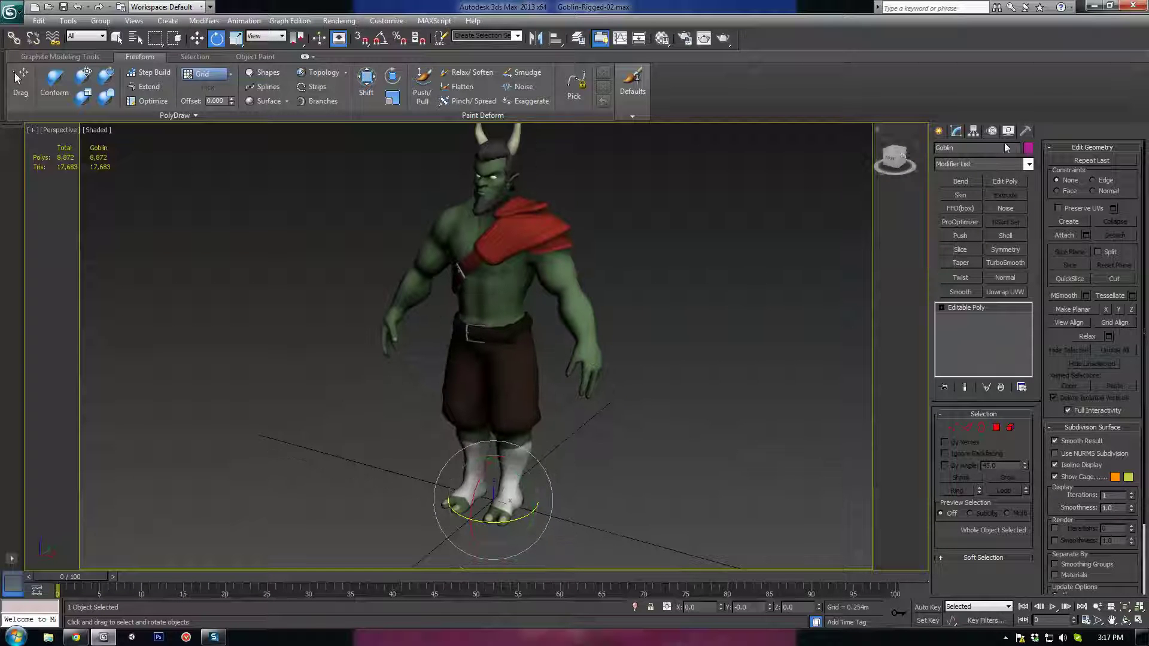
middle_click_drag(694, 299, 891, 201, "alt")
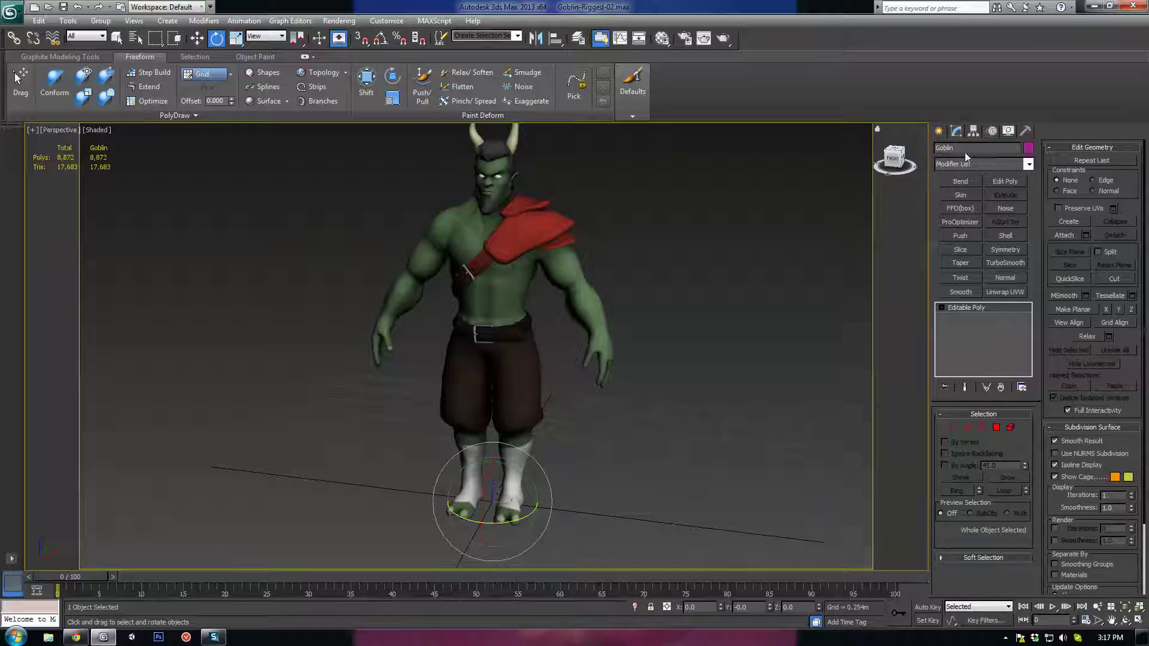
Create a CATParent helper from the CAT Objects category at the goblin's feet, with a CATUnits ratio of about 0.38
left_click(939, 131)
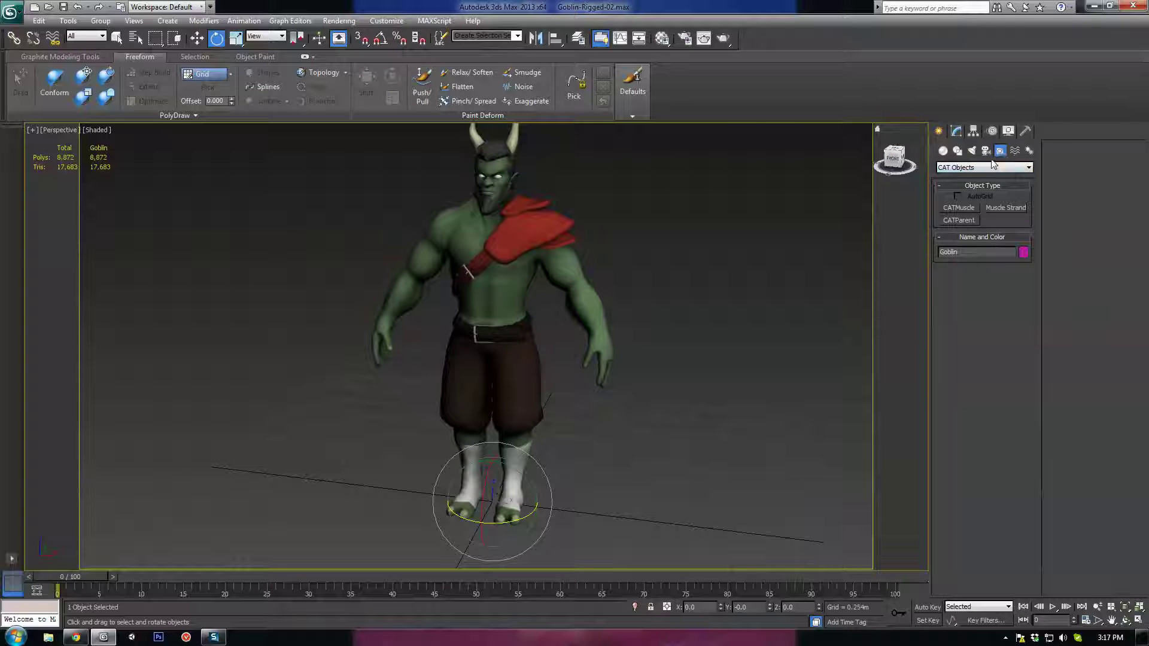
left_click(952, 169)
left_click(958, 176)
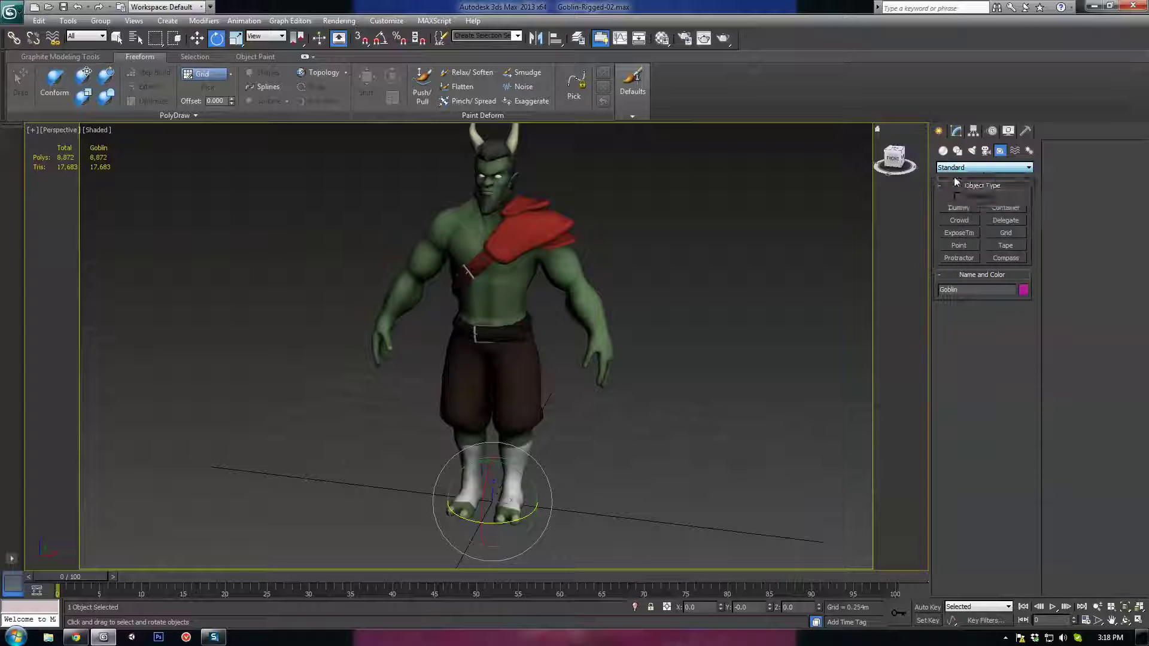
left_click(970, 170)
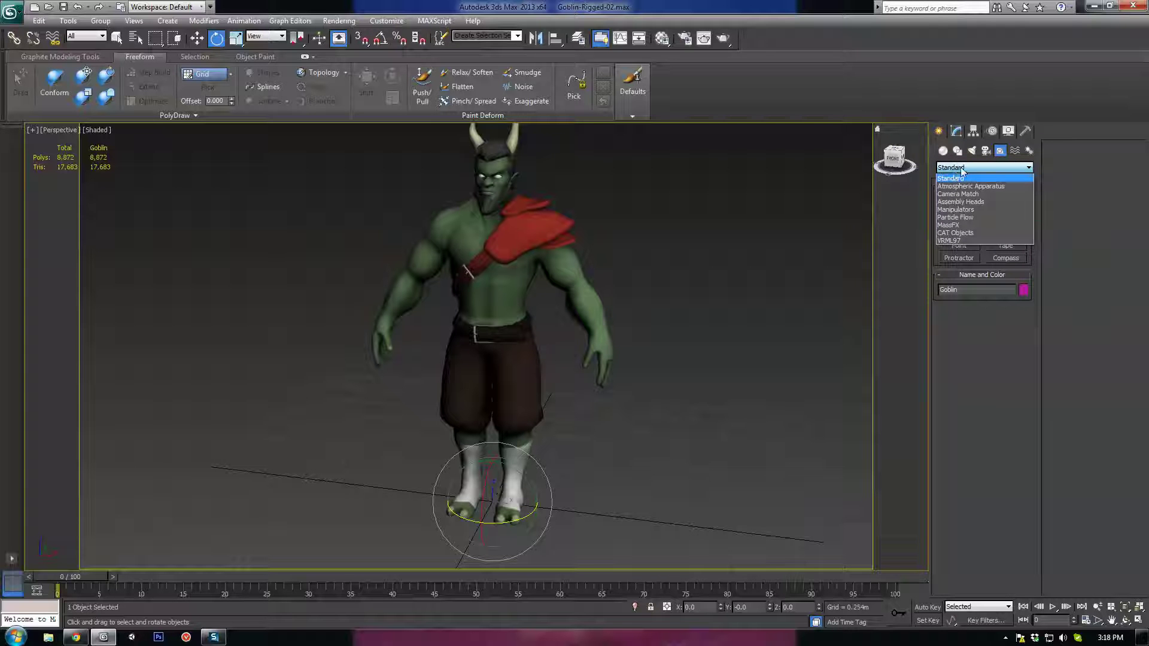
left_click(955, 233)
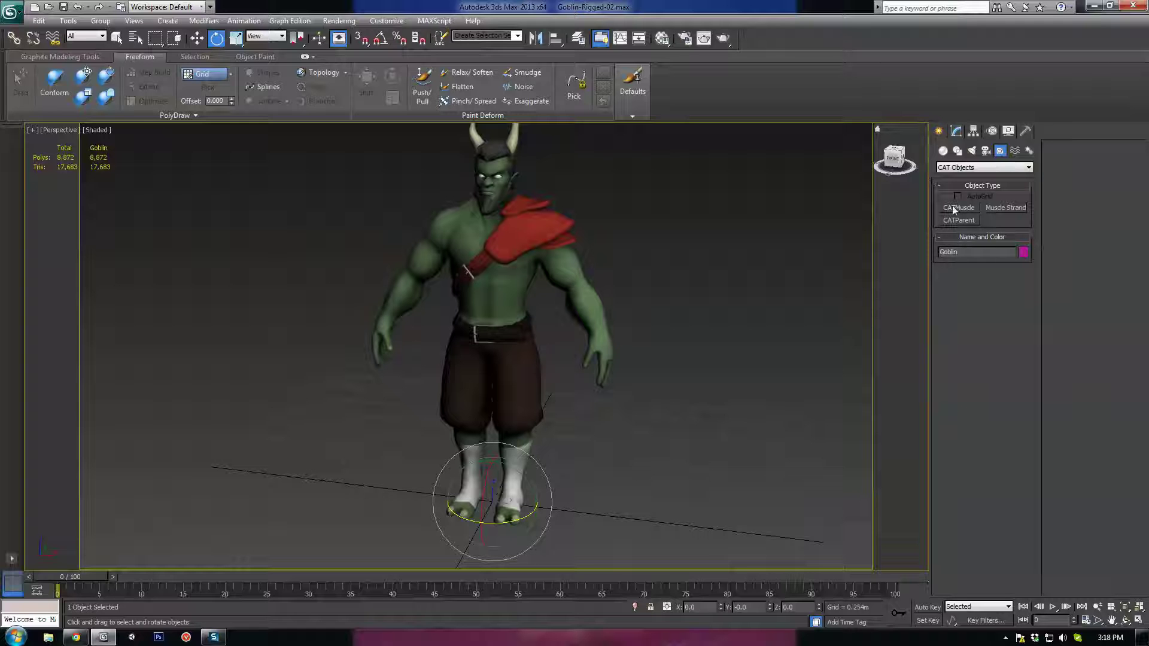
left_click(956, 220)
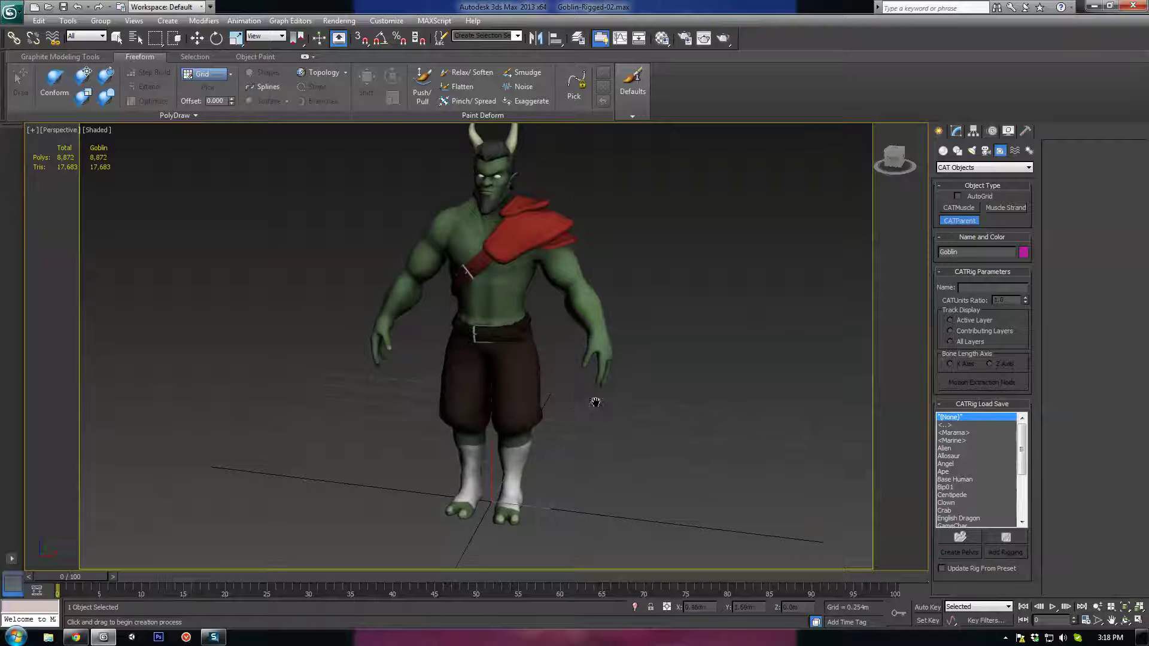
middle_click_drag(596, 402, 528, 378)
scroll(586, 333, "down", 3)
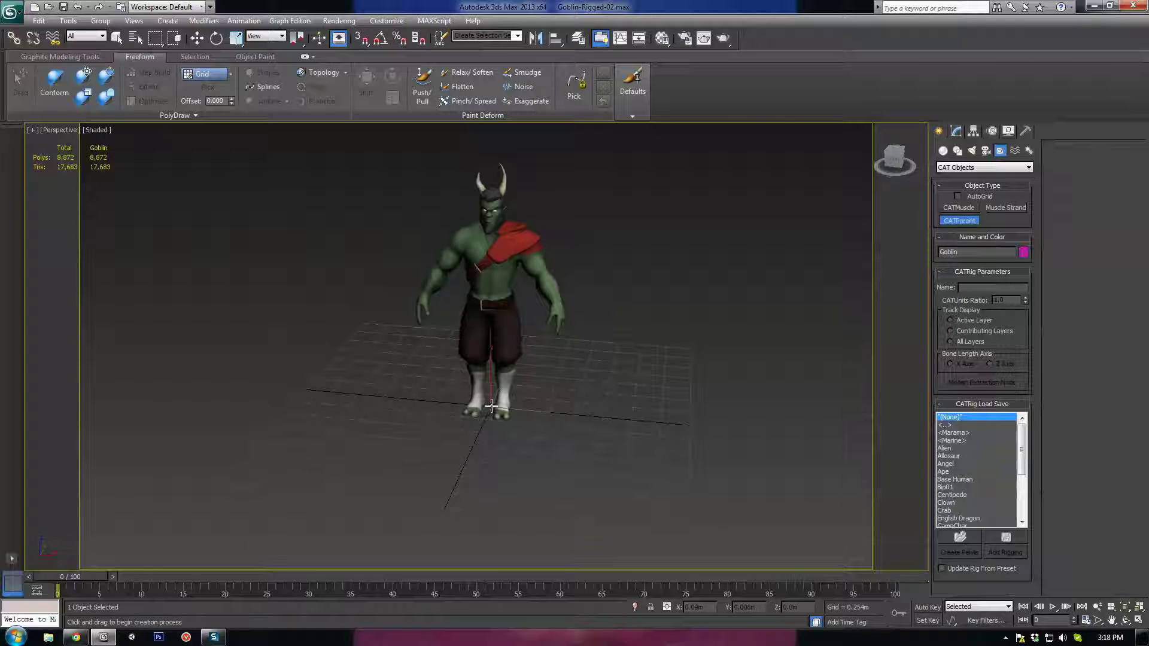
left_click_drag(491, 407, 476, 524)
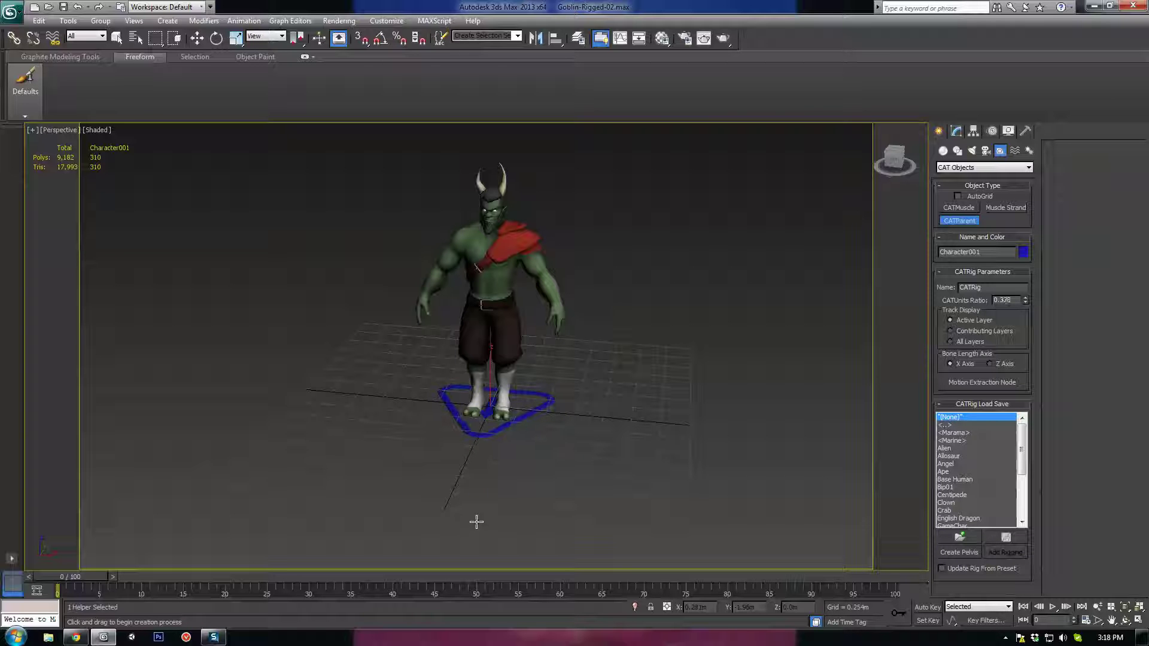
Move the CATParent to the world origin by setting its X and Y positions to 0
middle_click_drag(496, 412, 467, 422, "alt")
key("w")
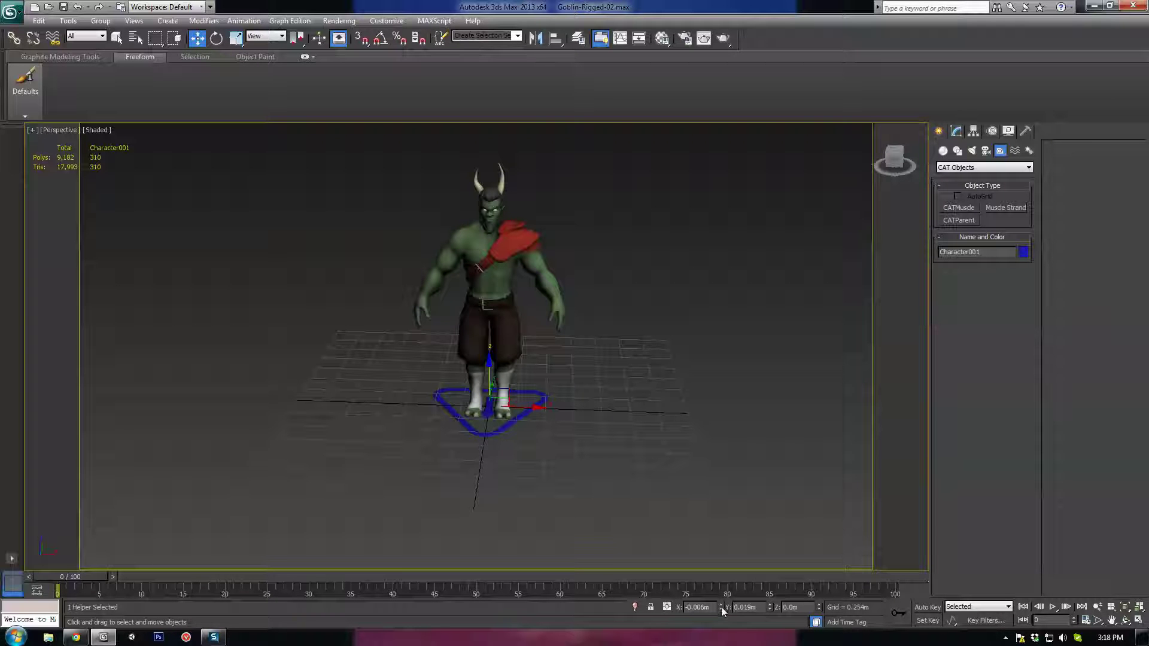
right_click(770, 606)
mouse_move(692, 495)
middle_mouse_down("alt")
mouse_move(389, 362)
mouse_move(494, 410)
mouse_move(429, 413)
mouse_move(467, 412)
middle_mouse_up("alt")
scroll(547, 398, "up", 3)
middle_click_drag(540, 327, 569, 396, "alt")
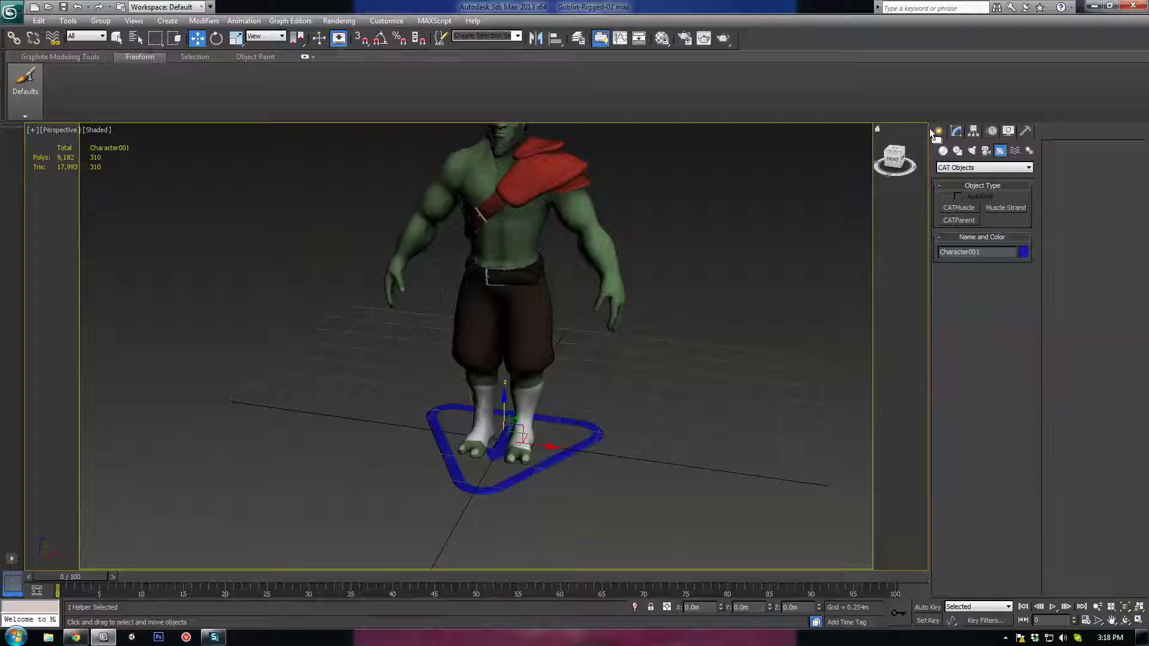
Load the Base Human preset rig onto the CATParent
left_click(957, 132)
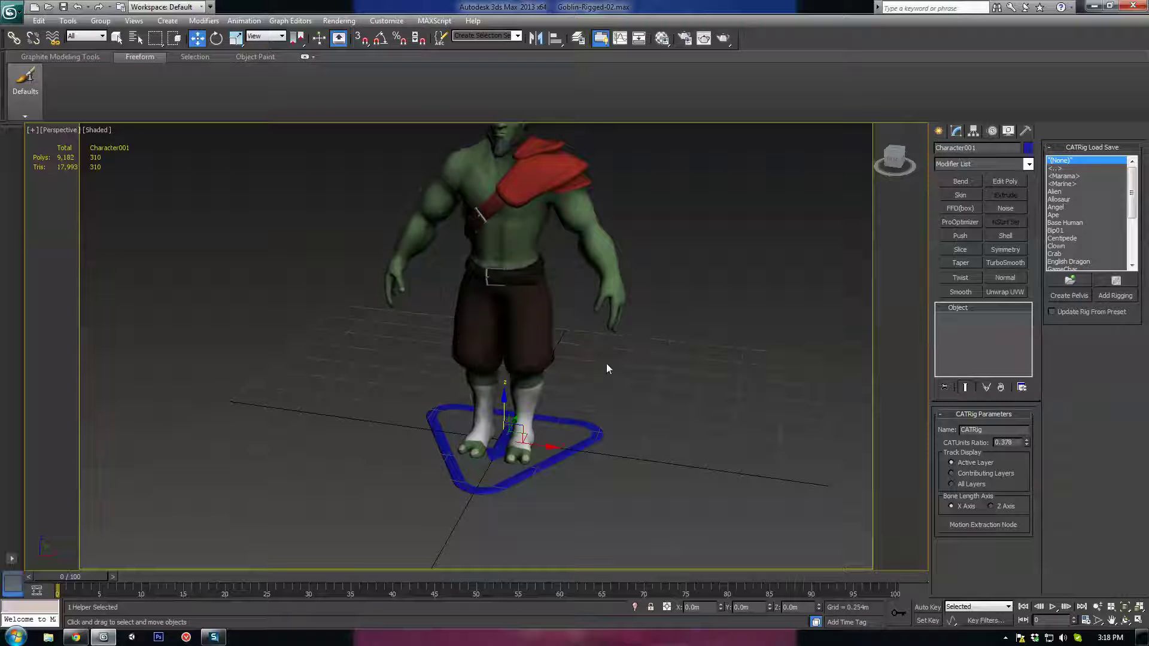
middle_click_drag(606, 364, 625, 348, "alt")
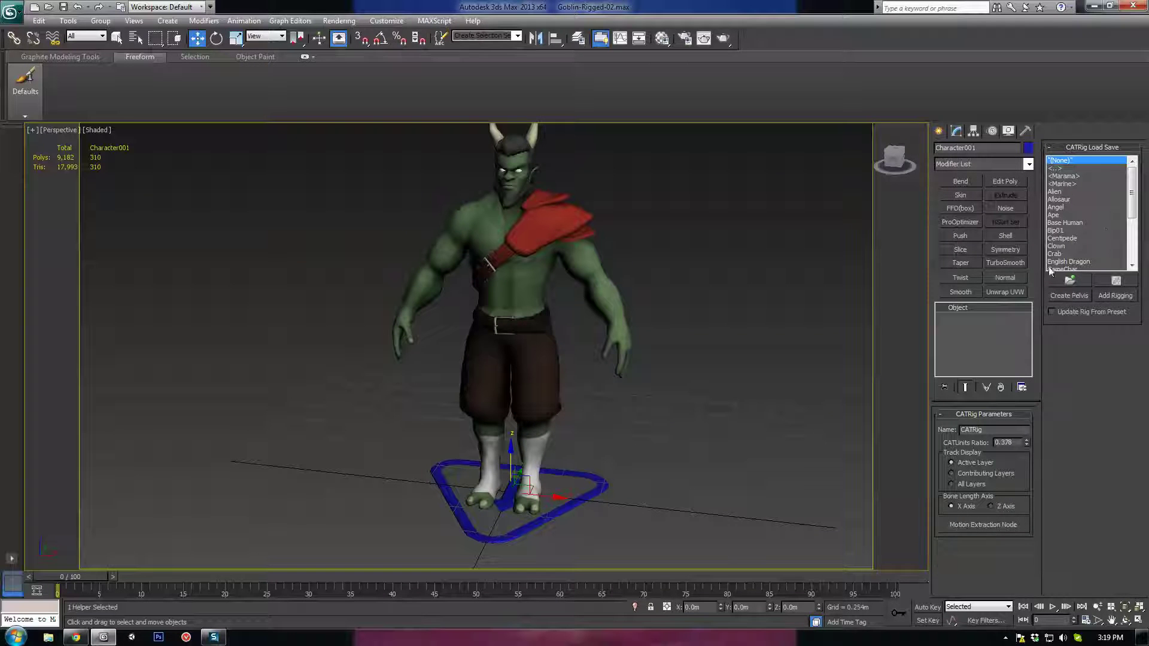
left_click(1067, 224)
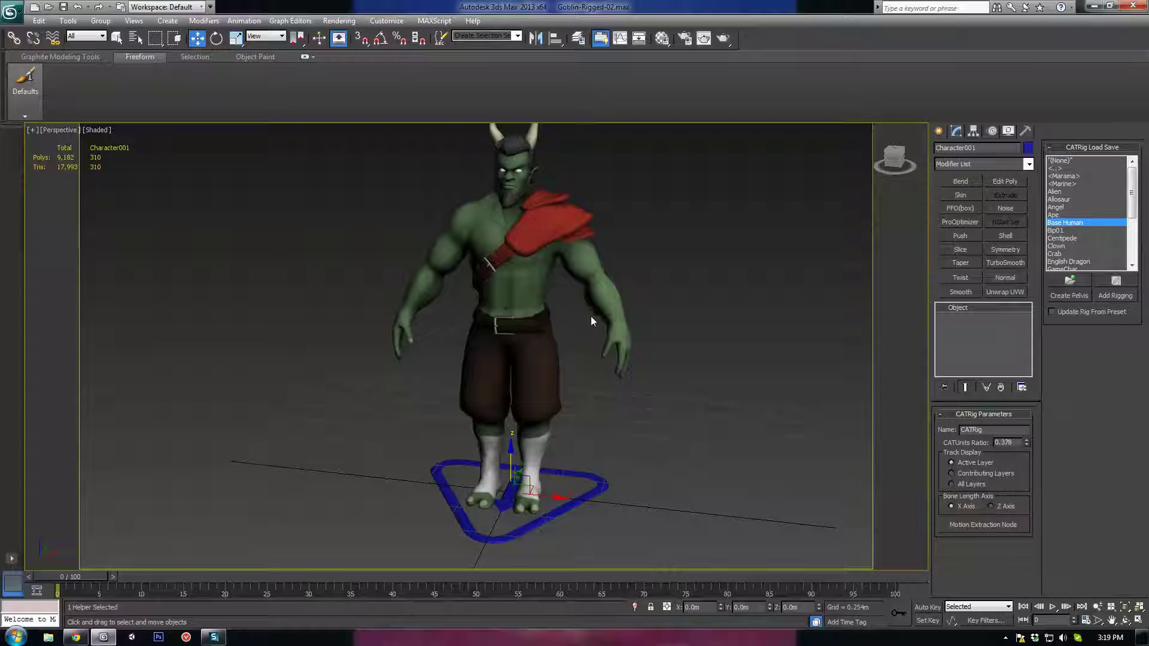
scroll(591, 321, "down", 4)
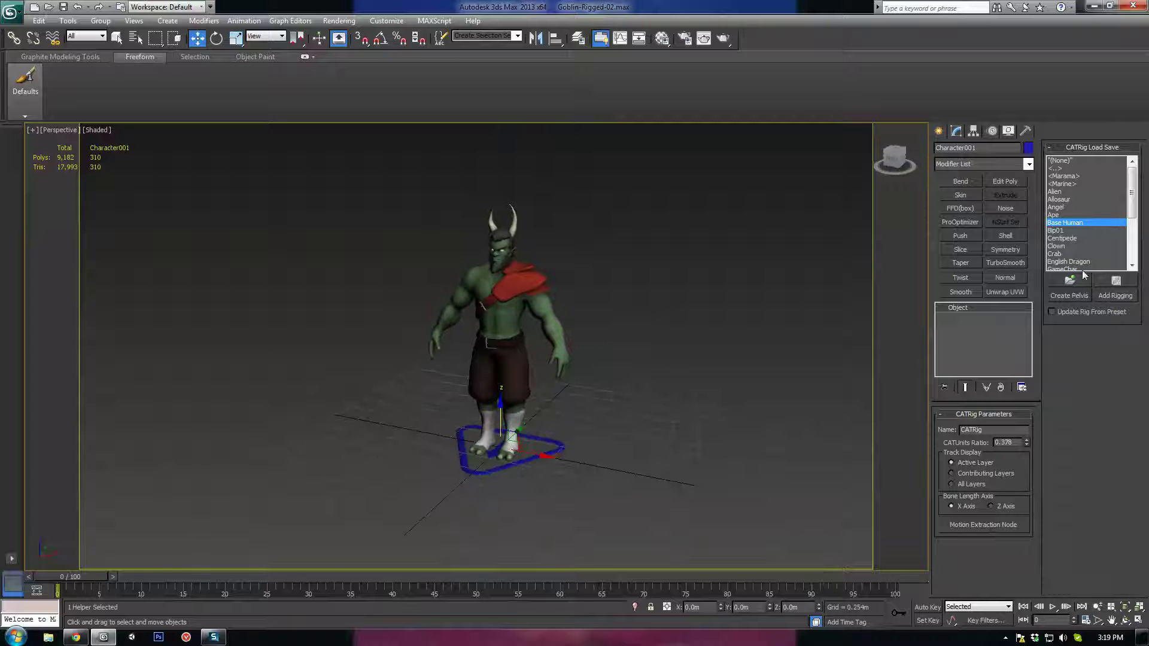
double_click(1071, 223)
middle_click_drag(676, 333, 548, 366, "alt")
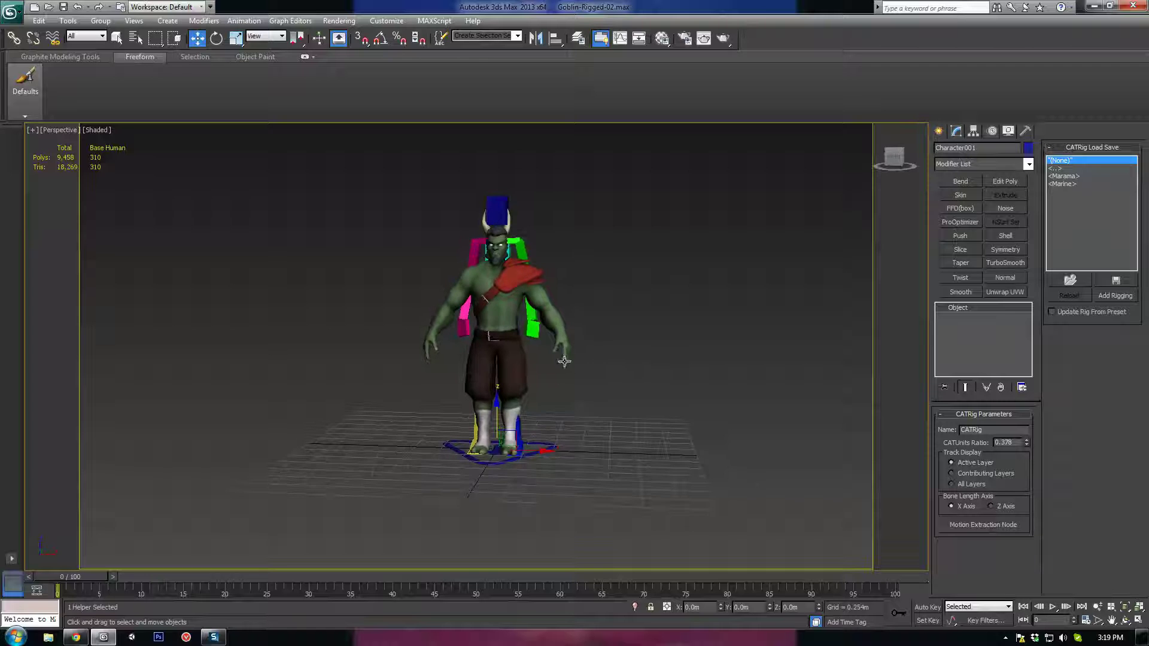
Hide the goblin mesh and keep the Base Human rig's triangular CATParent selected
right_click(548, 366)
left_click(583, 324)
key("ctrl+z")
left_click(508, 314)
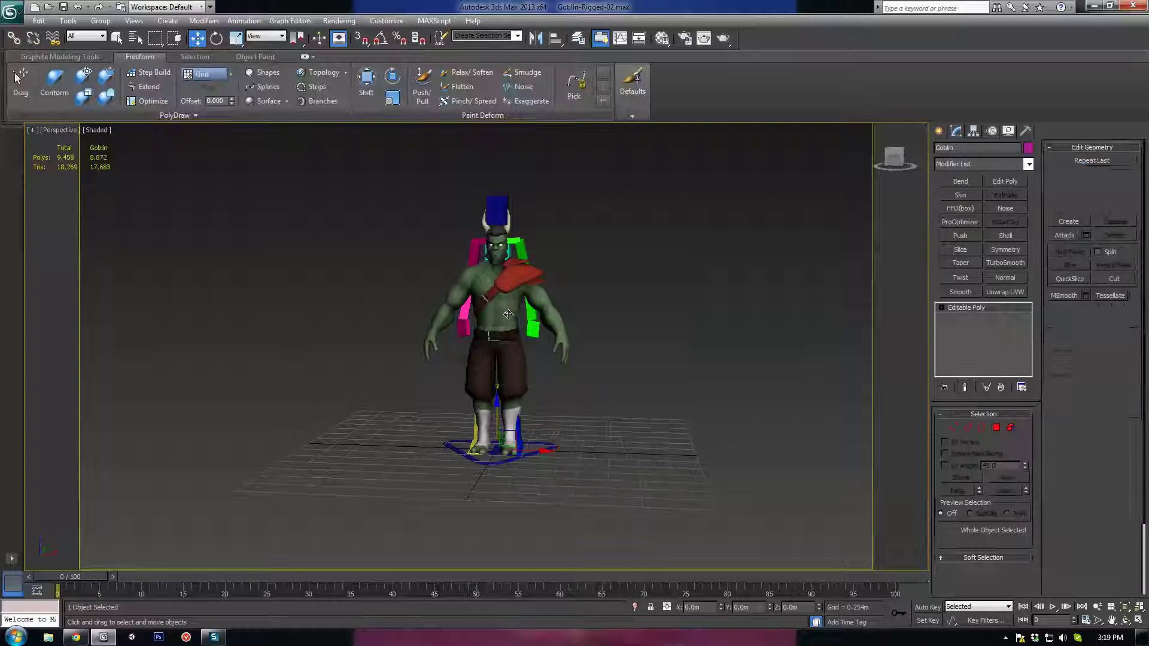
right_click(500, 317)
left_click(535, 289)
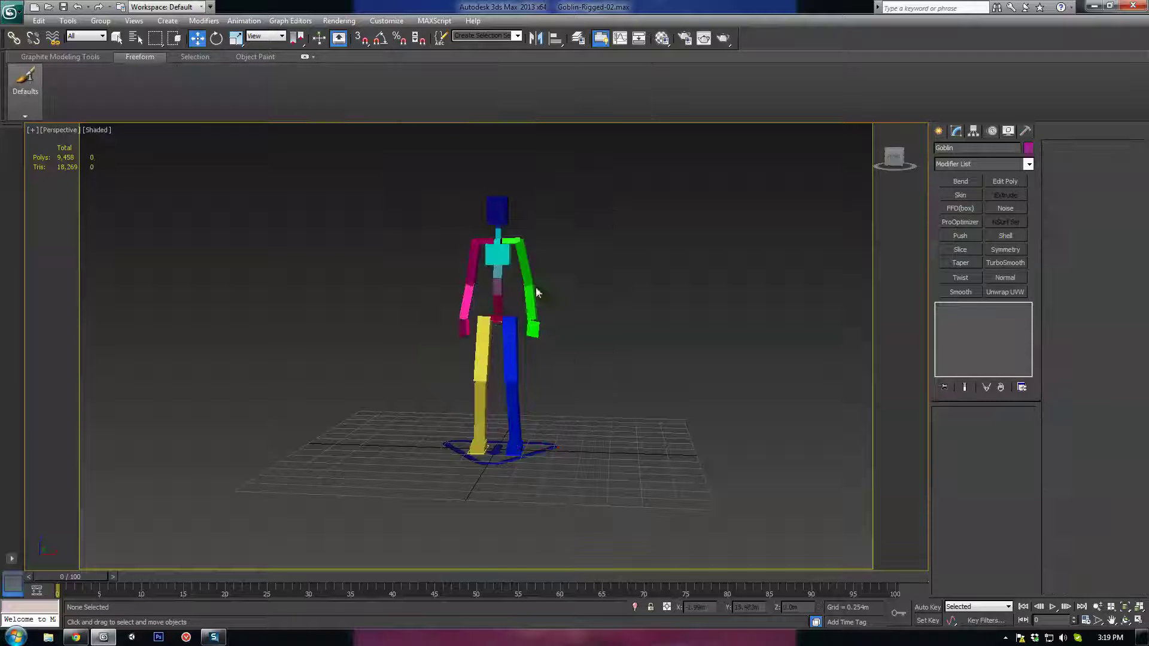
left_click(501, 461)
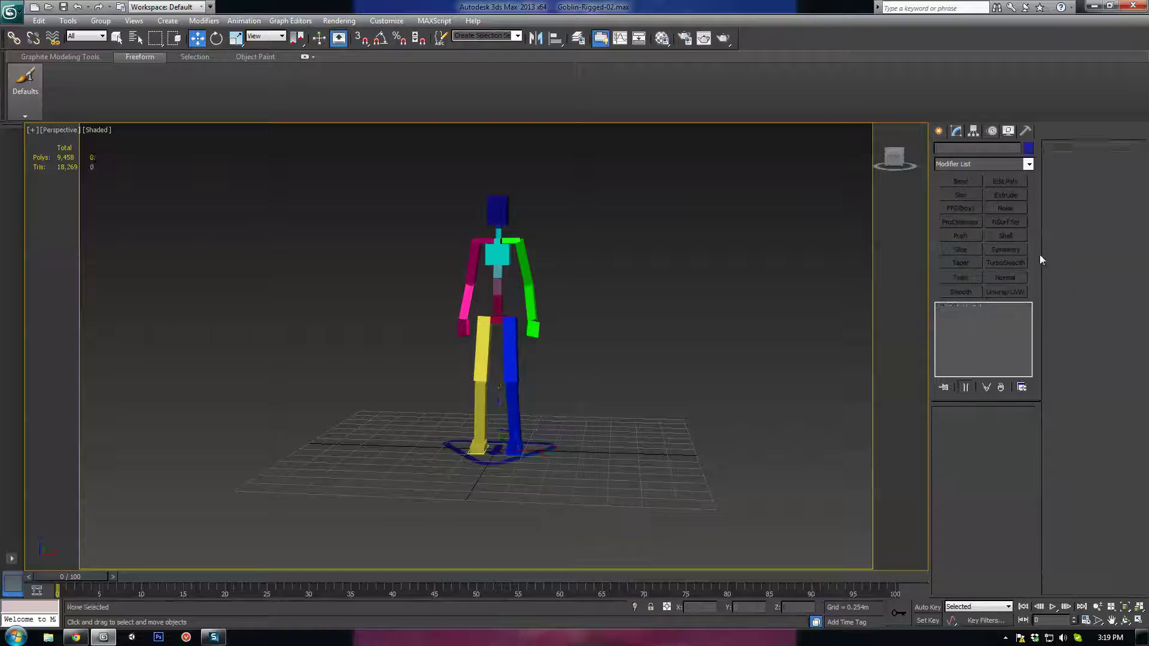
key("ctrl+z")
left_click(514, 465)
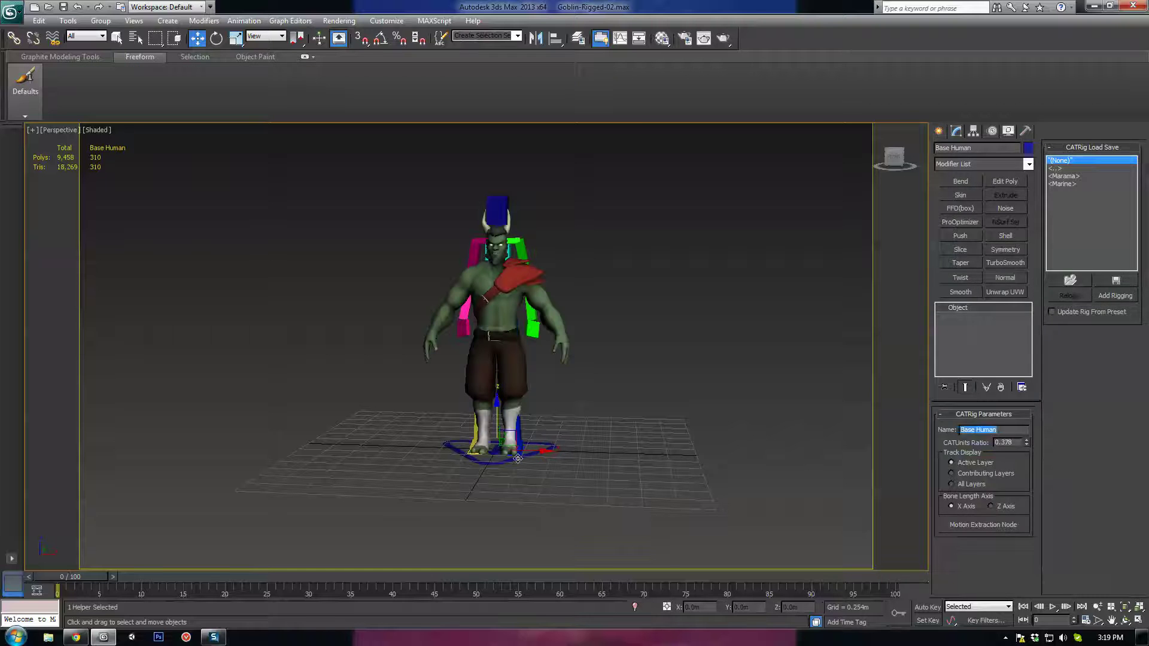
right_click(517, 352)
left_click(562, 318)
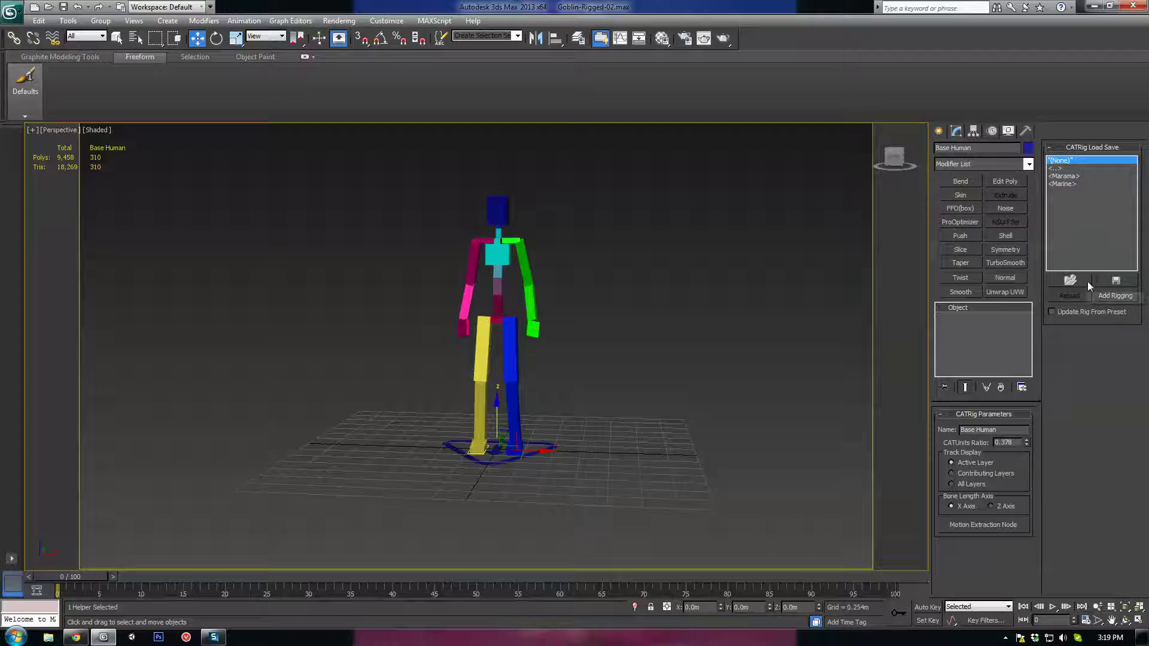
Try out a CATParent with the Alien preset beside the Base Human rig and undo its creation
middle_click_drag(695, 490, 654, 422, "alt")
left_click(939, 130)
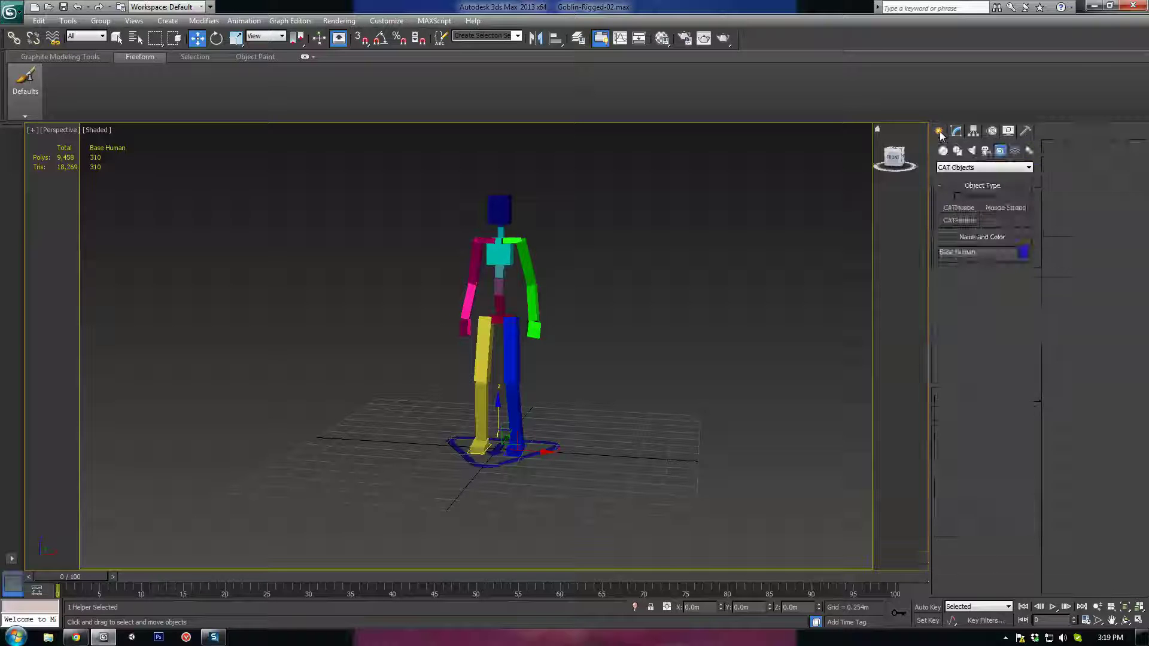
left_click(957, 131)
left_click(938, 131)
left_click(959, 220)
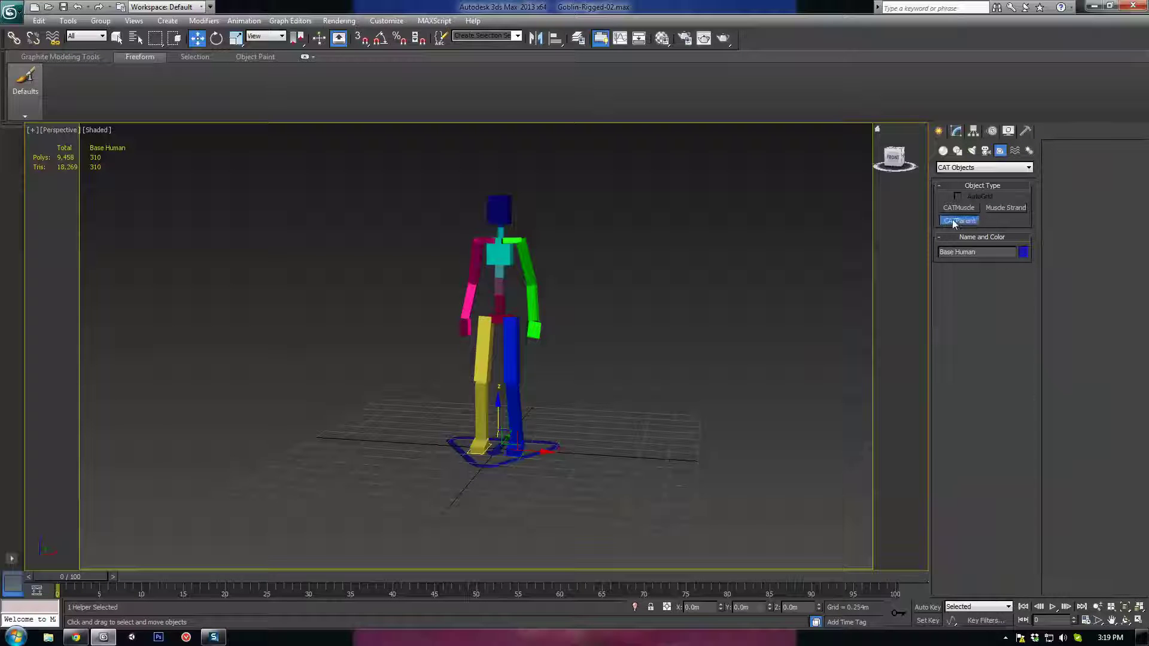
left_click(948, 456)
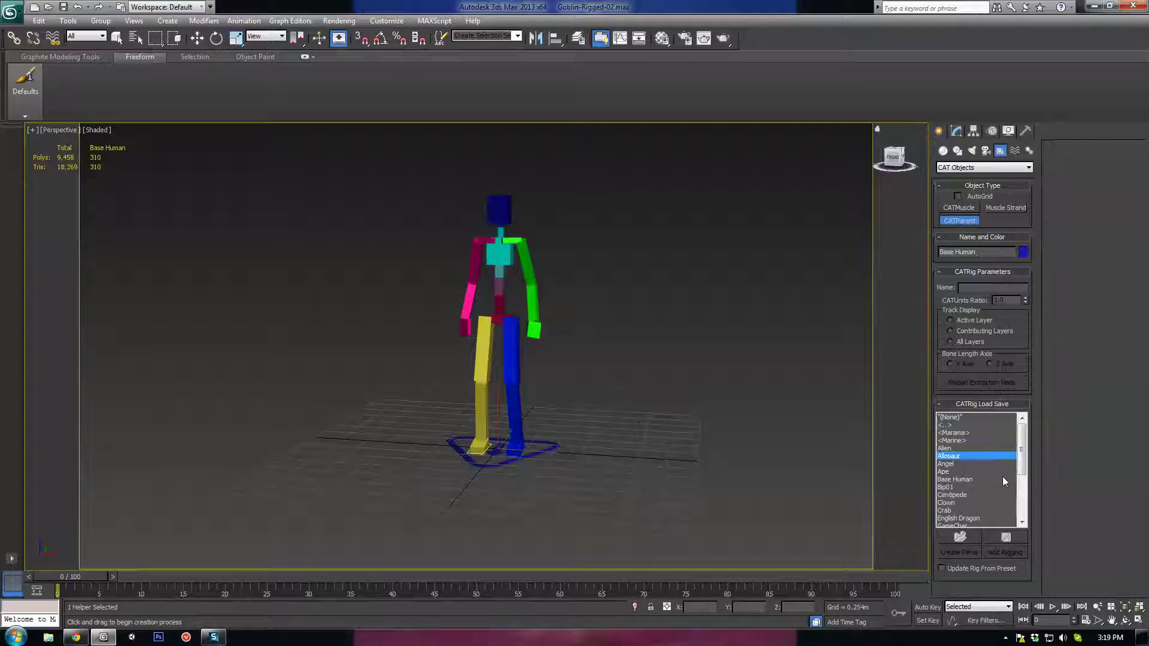
left_click(943, 449)
middle_click_drag(673, 463, 573, 423)
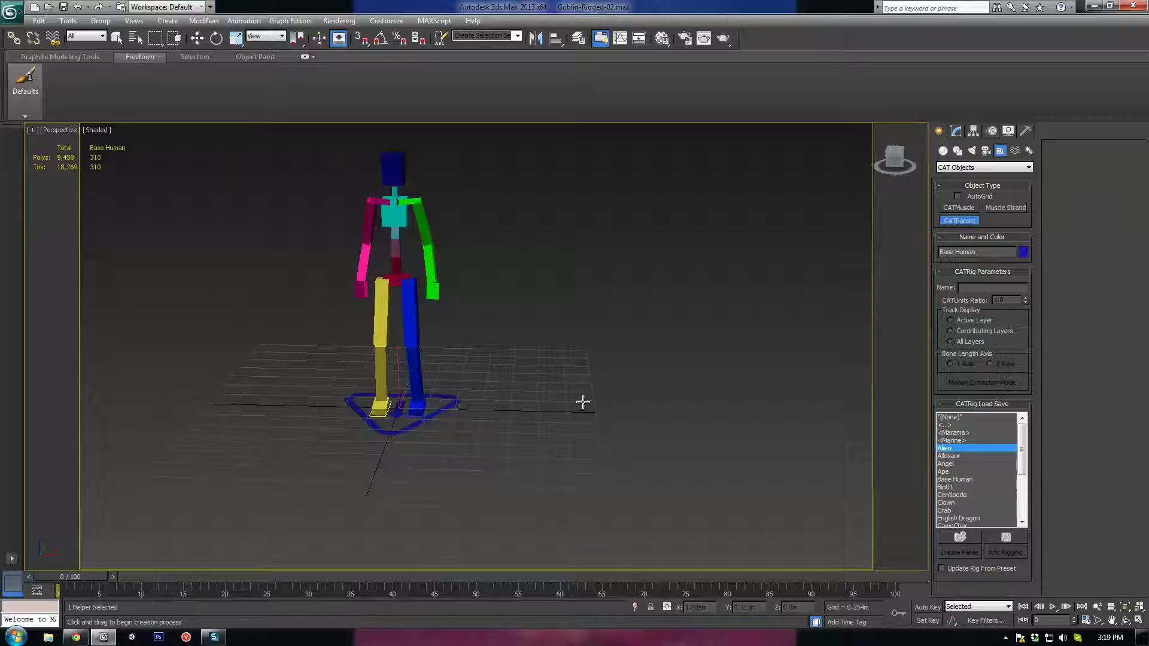
left_click_drag(584, 400, 598, 474)
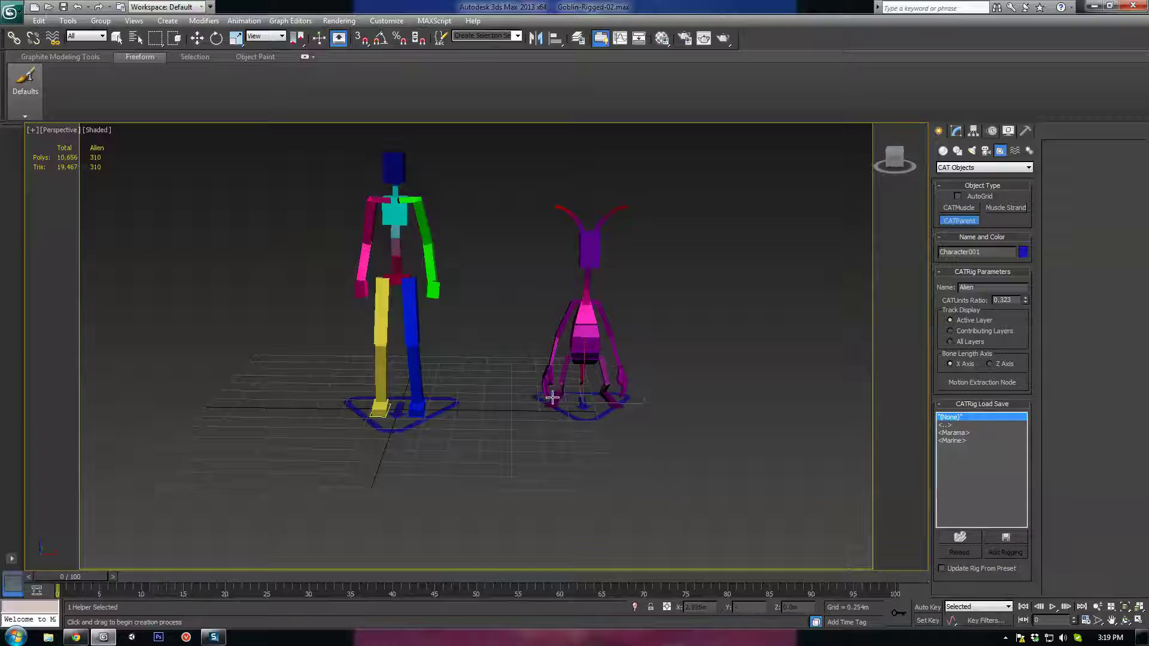
key("ctrl+z")
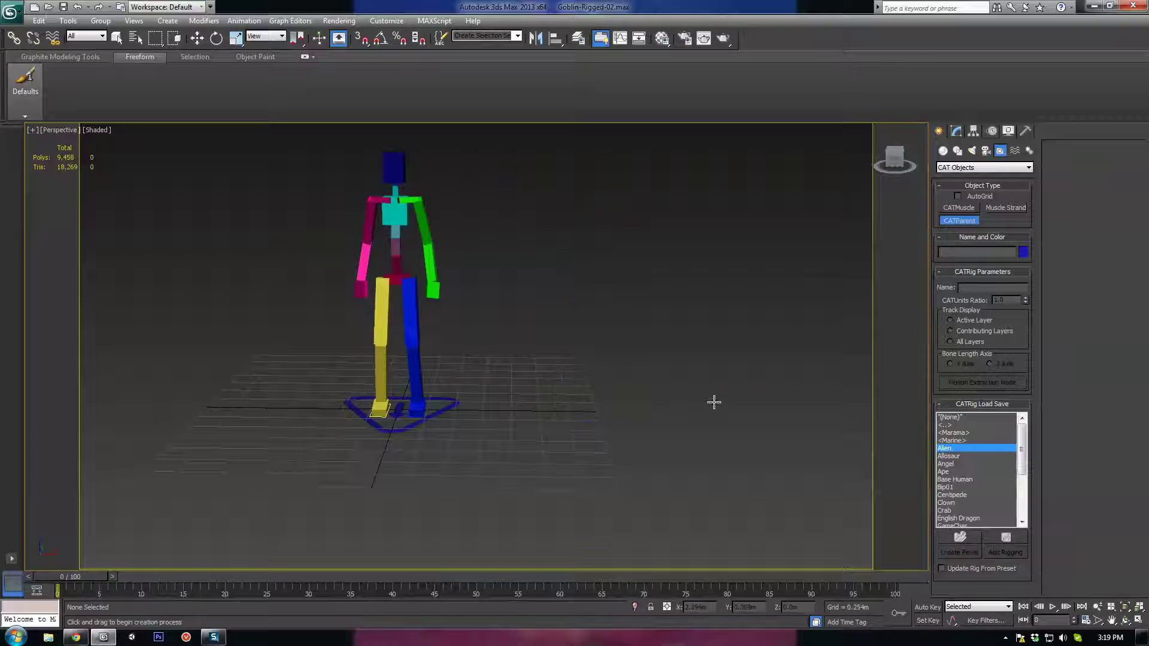
Try out a CATParent with the Ape preset beside the Base Human rig and delete it
left_click(946, 479)
left_click(951, 472)
left_click_drag(605, 395, 615, 436)
mouse_move(616, 437)
middle_mouse_down("alt")
mouse_move(695, 386)
mouse_move(515, 410)
mouse_move(630, 421)
middle_mouse_up("alt")
key("Delete")
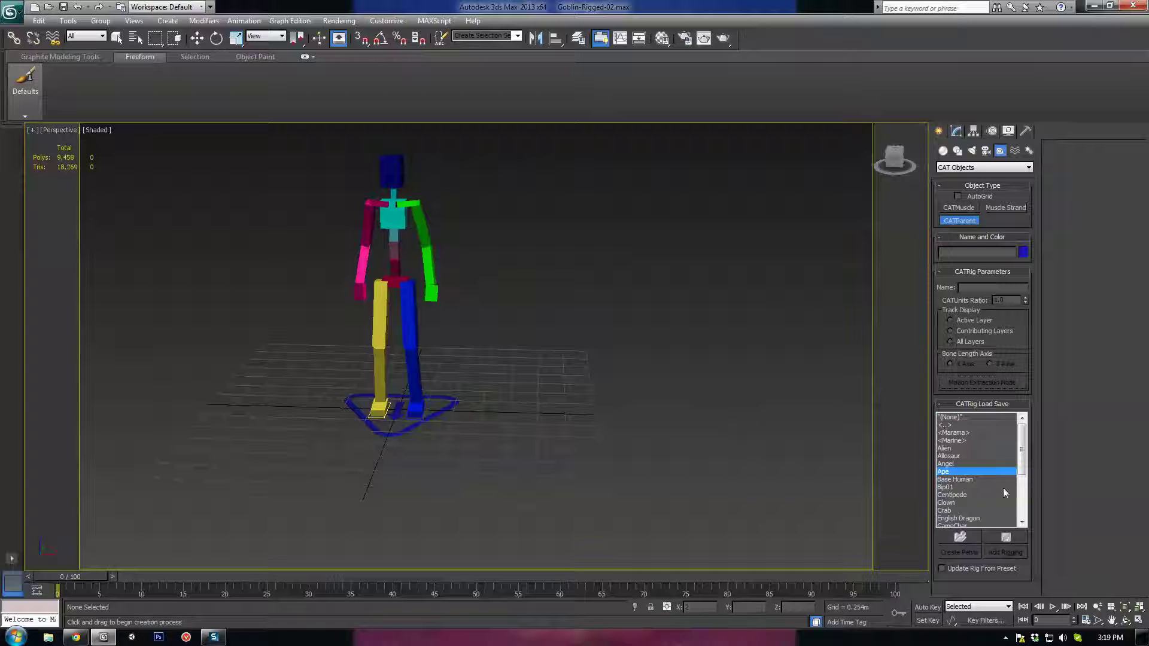
Try out a CATParent with the Clown preset beside the Base Human rig and delete it
left_click(946, 504)
left_click_drag(672, 413, 670, 469)
middle_click_drag(669, 469, 688, 451, "alt")
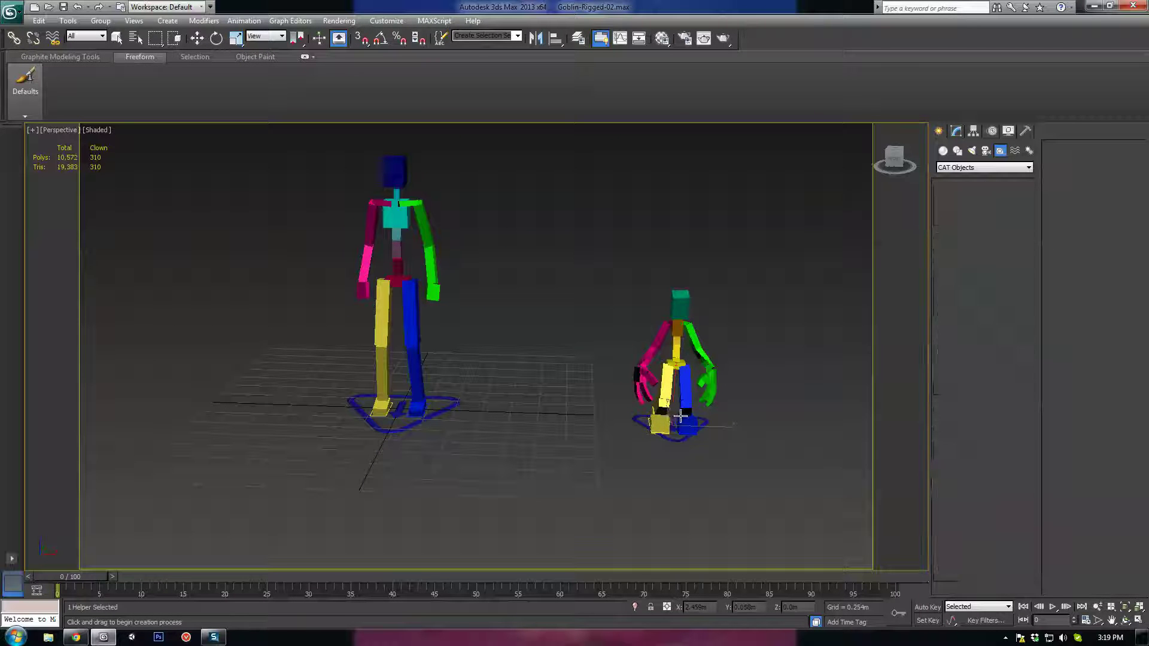
key("Delete")
Try out a CATParent with the Crab preset beside the Base Human rig and delete it
left_click(949, 512)
left_click_drag(658, 413, 654, 495)
mouse_move(639, 454)
middle_mouse_down("alt")
mouse_move(734, 488)
mouse_move(622, 443)
mouse_move(639, 454)
middle_mouse_up("alt")
key("Delete")
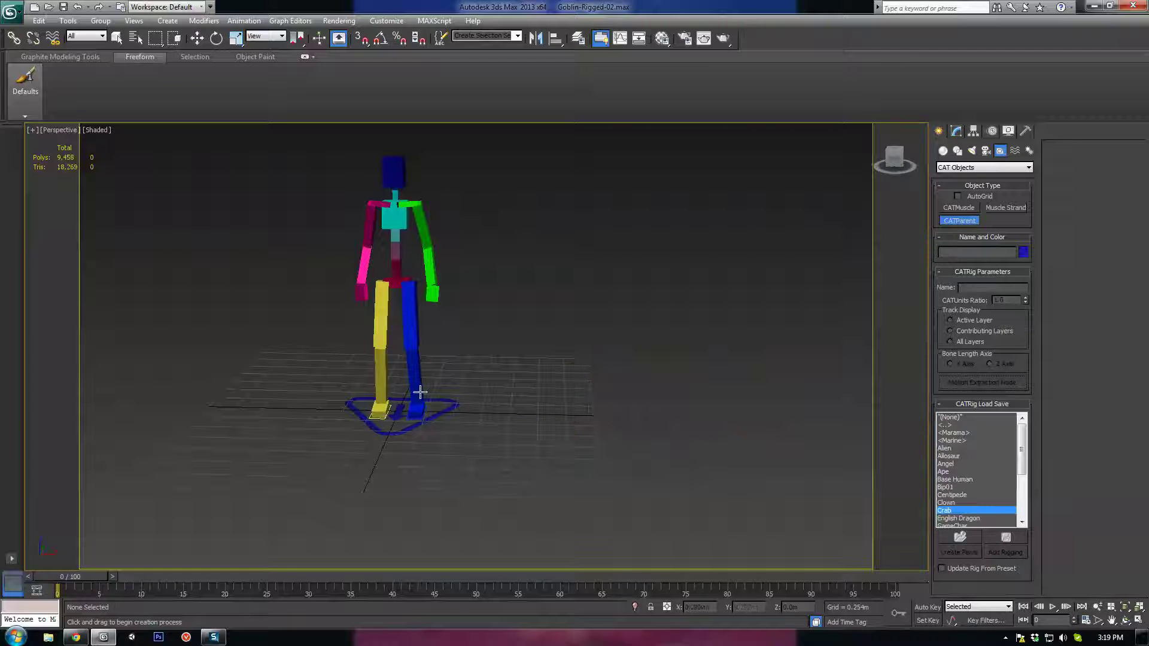
Leave CATParent creation, unhide the goblin mesh and select the Base Human rig's triangular CATParent
scroll(527, 418, "up", 5)
right_click(585, 303)
right_click(585, 302)
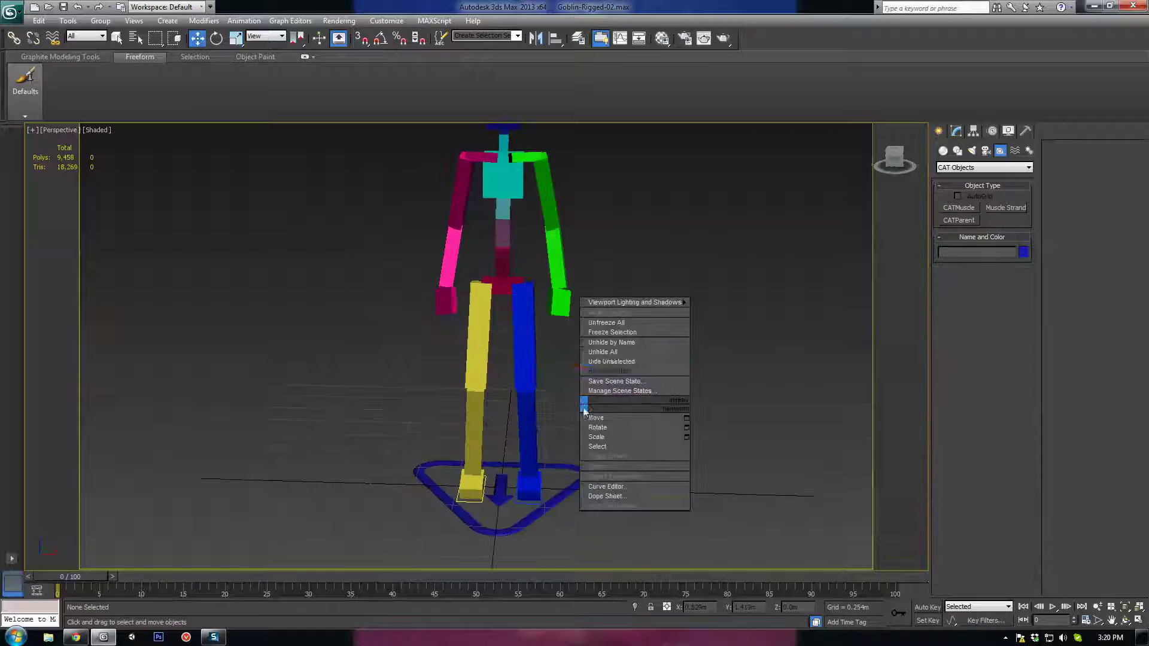
left_click(605, 352)
left_click(572, 466)
scroll(639, 433, "down", 6)
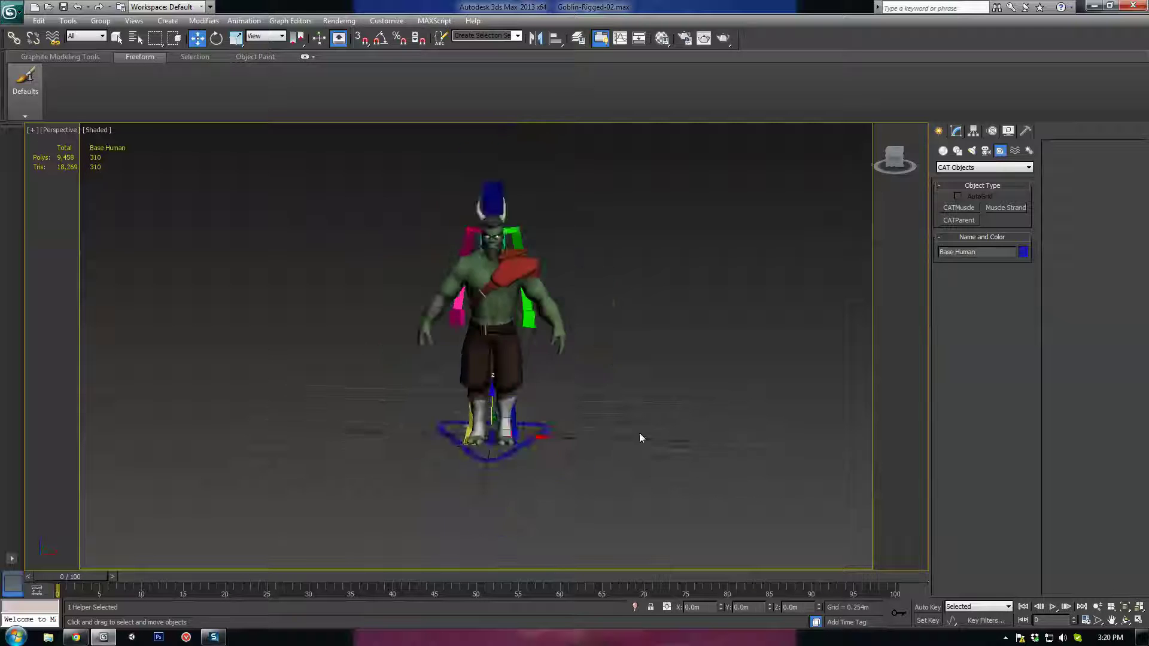
Name the CAT rig GoblinBase in its rig parameters and rename the CATParent object GoblinBase too
left_click(955, 131)
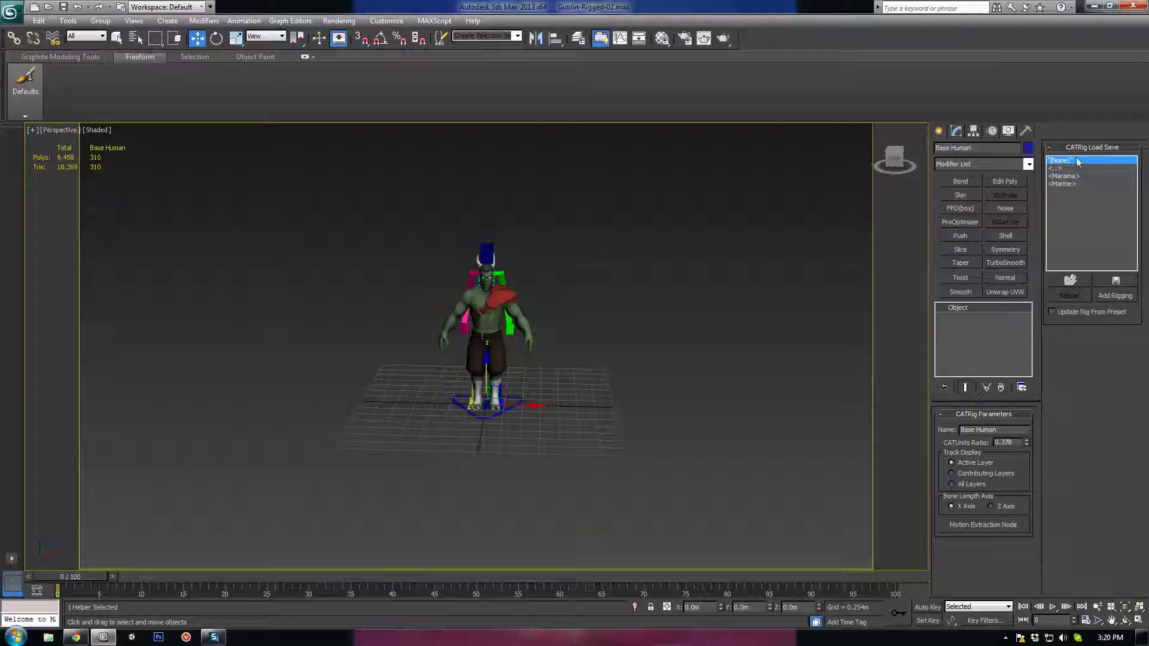
middle_click_drag(502, 360, 478, 368, "alt")
scroll(479, 370, "up", 5)
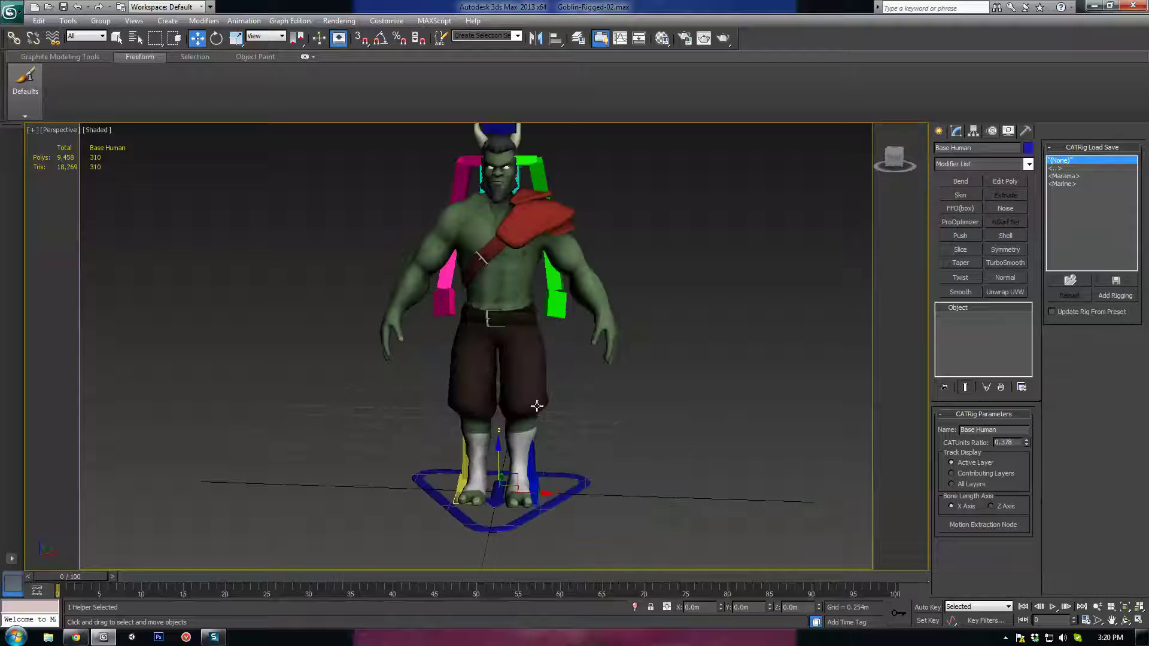
middle_click_drag(537, 407, 623, 399, "alt")
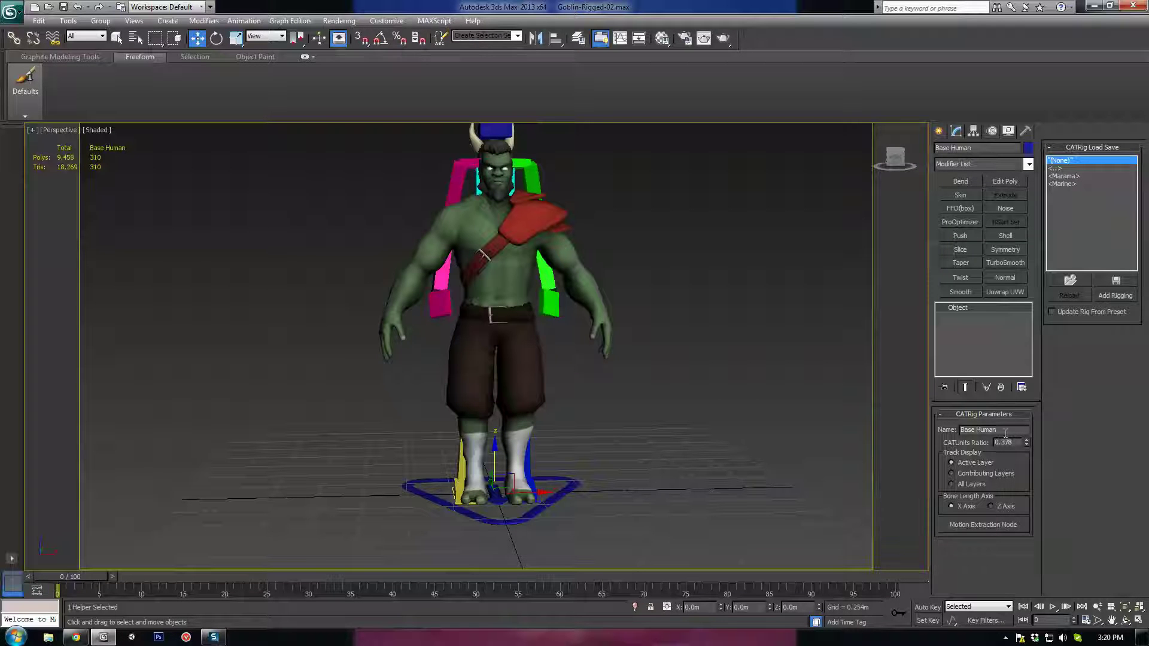
left_click_drag(999, 430, 898, 432)
type("GoblinBase")
key("Return")
double_click(978, 147)
left_click_drag(980, 149, 901, 153)
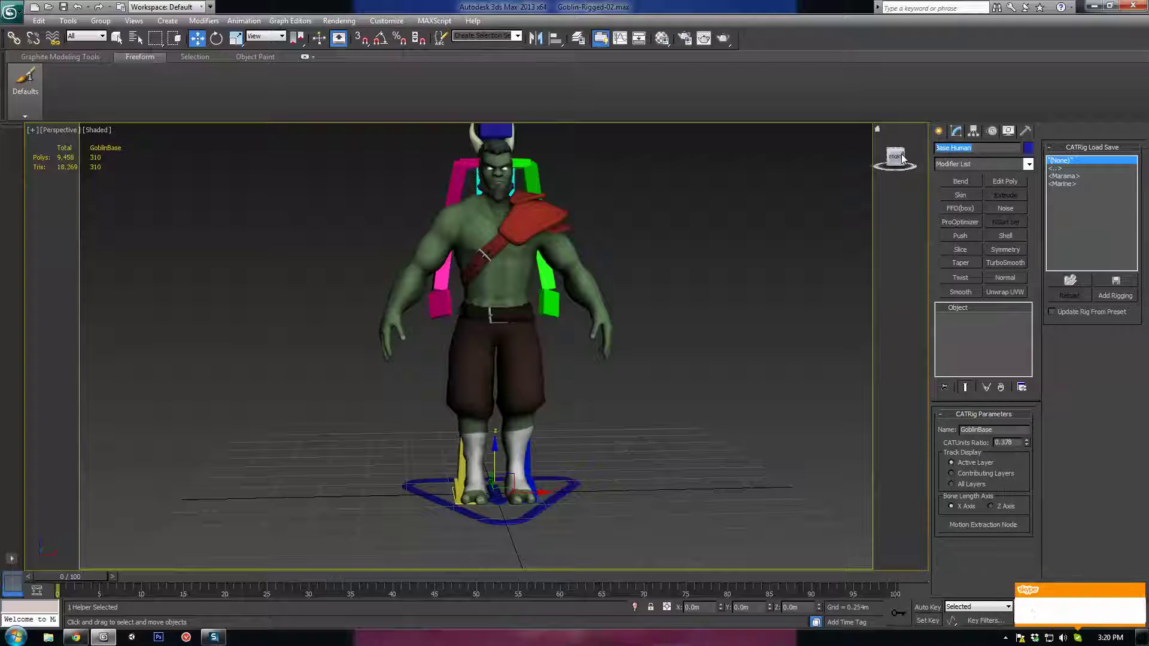
type("GoblinBase")
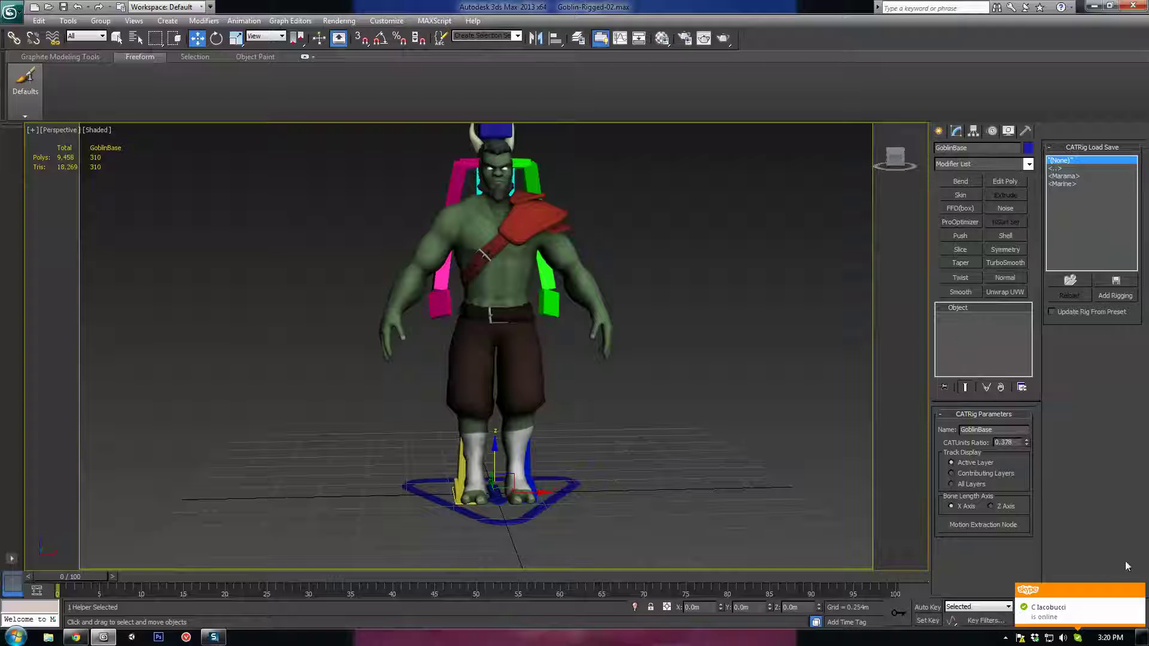
left_click(1133, 591)
Make the goblin mesh see-through so the rig shows inside it, and freeze the mesh
middle_click_drag(673, 354, 509, 354, "alt")
middle_click_drag(581, 361, 516, 298, "alt")
middle_click_drag(605, 335, 558, 284, "alt")
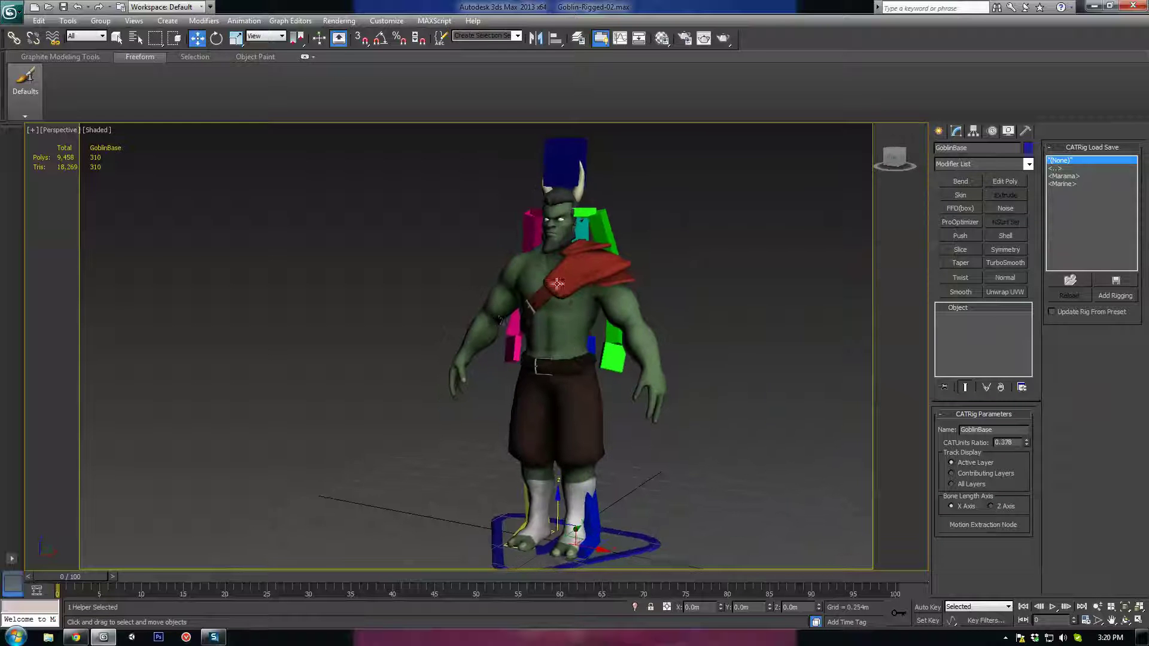
middle_click_drag(498, 329, 561, 291, "alt")
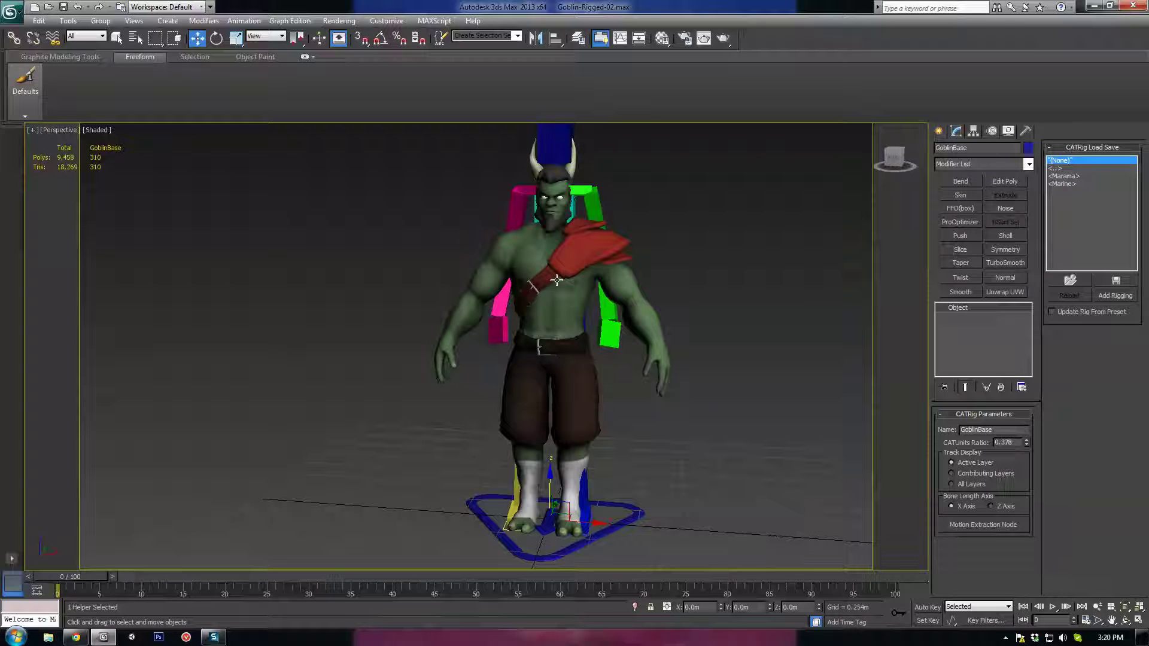
left_click(556, 280)
key("alt+x")
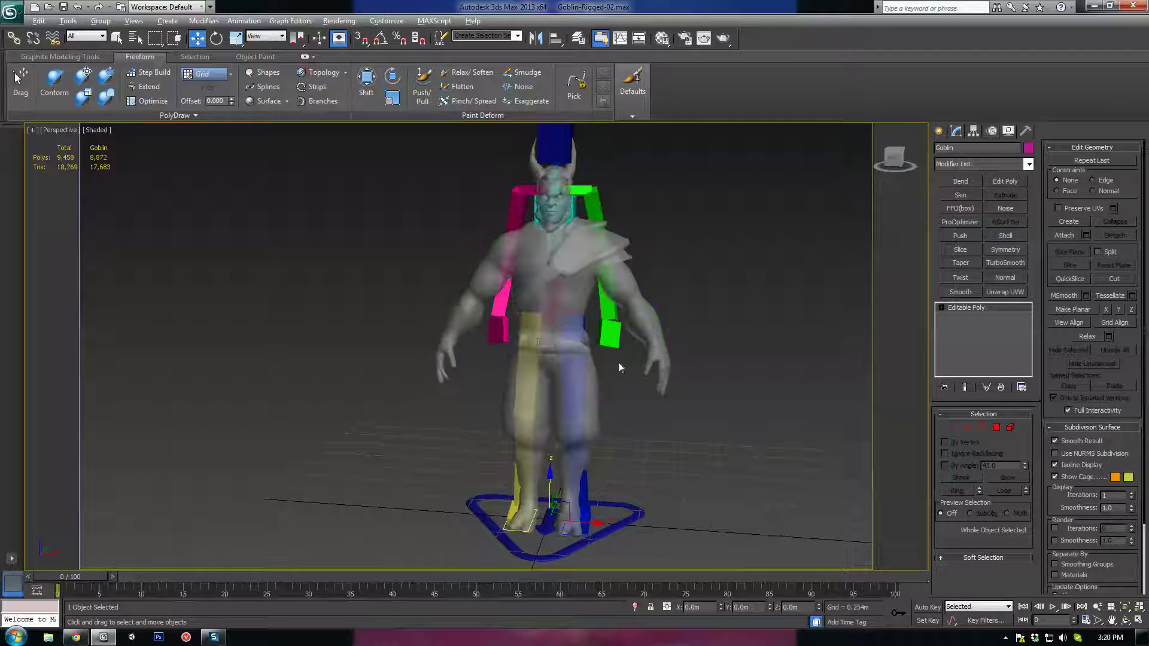
middle_click_drag(619, 361, 619, 318, "alt")
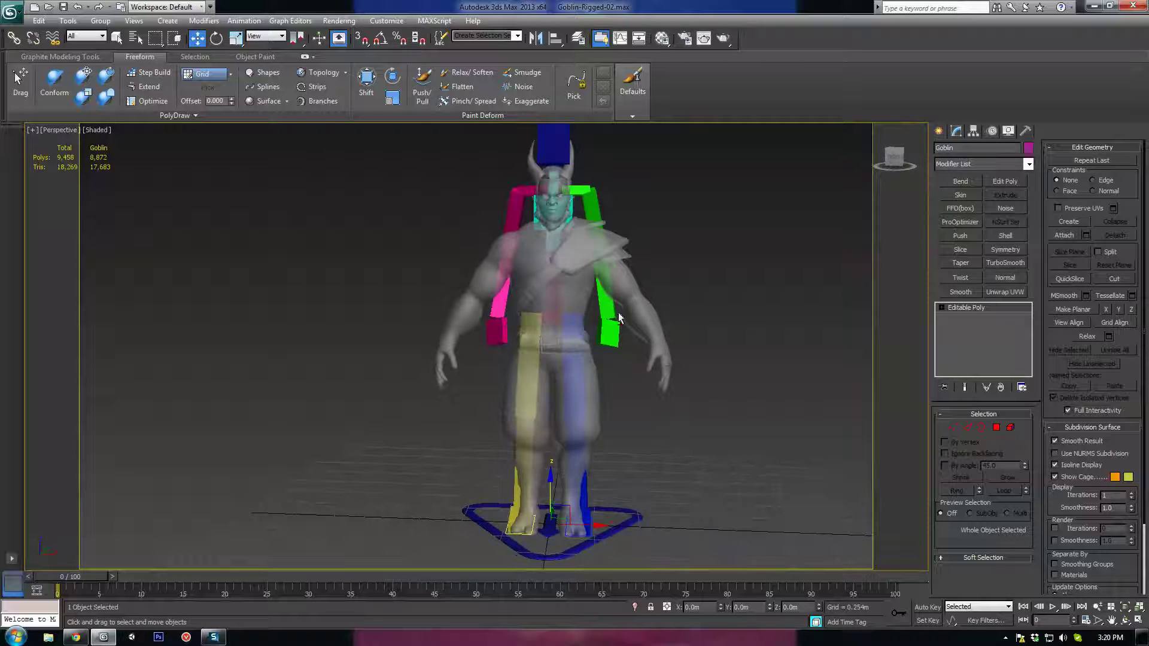
right_click(545, 408)
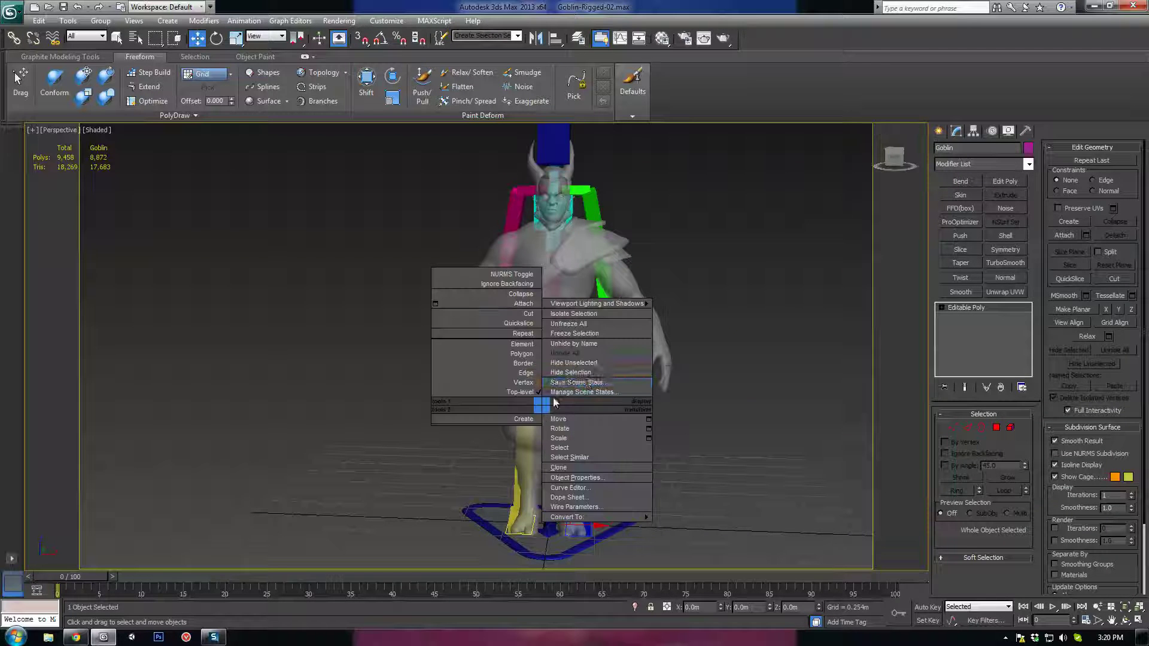
left_click(563, 333)
Inspect the see-through goblin mesh against the rig and examine its See-Through and Show Frozen in Gray display properties
mouse_move(563, 333)
middle_mouse_down("alt")
mouse_move(595, 389)
mouse_move(644, 393)
mouse_move(634, 383)
middle_mouse_up("alt")
key("F3")
key("F3")
scroll(584, 355, "up", 3)
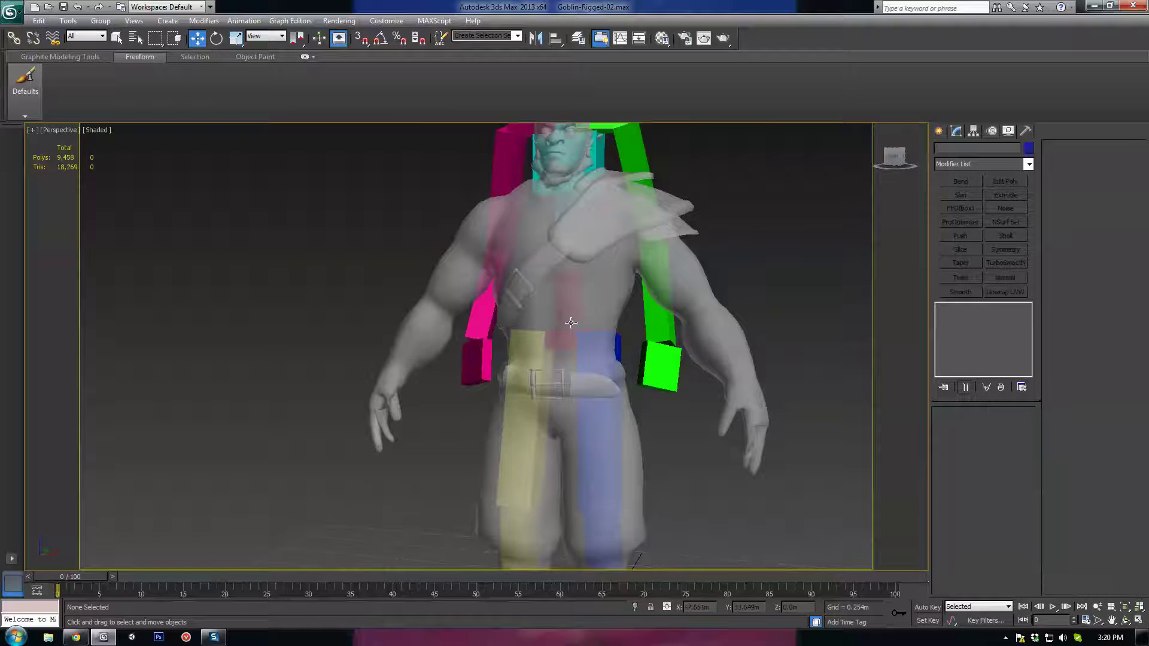
mouse_move(566, 310)
middle_mouse_down("alt")
mouse_move(599, 341)
mouse_move(489, 331)
middle_mouse_up("alt")
scroll(489, 331, "down", 5)
scroll(484, 323, "up", 5)
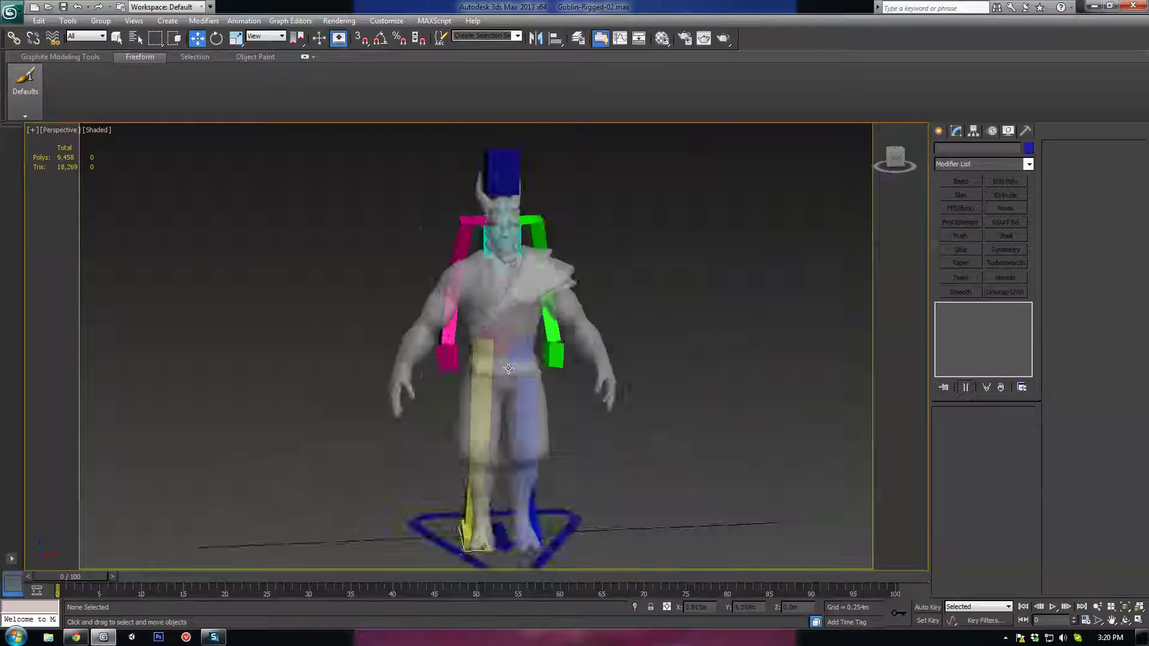
left_click(481, 310)
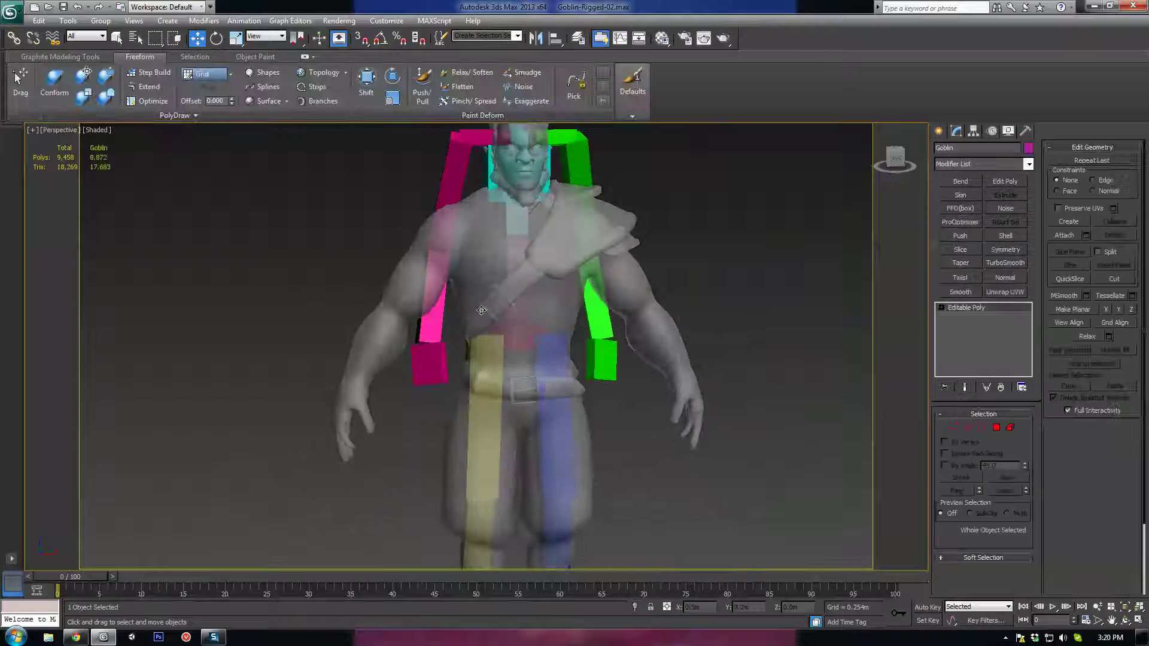
left_click(1009, 132)
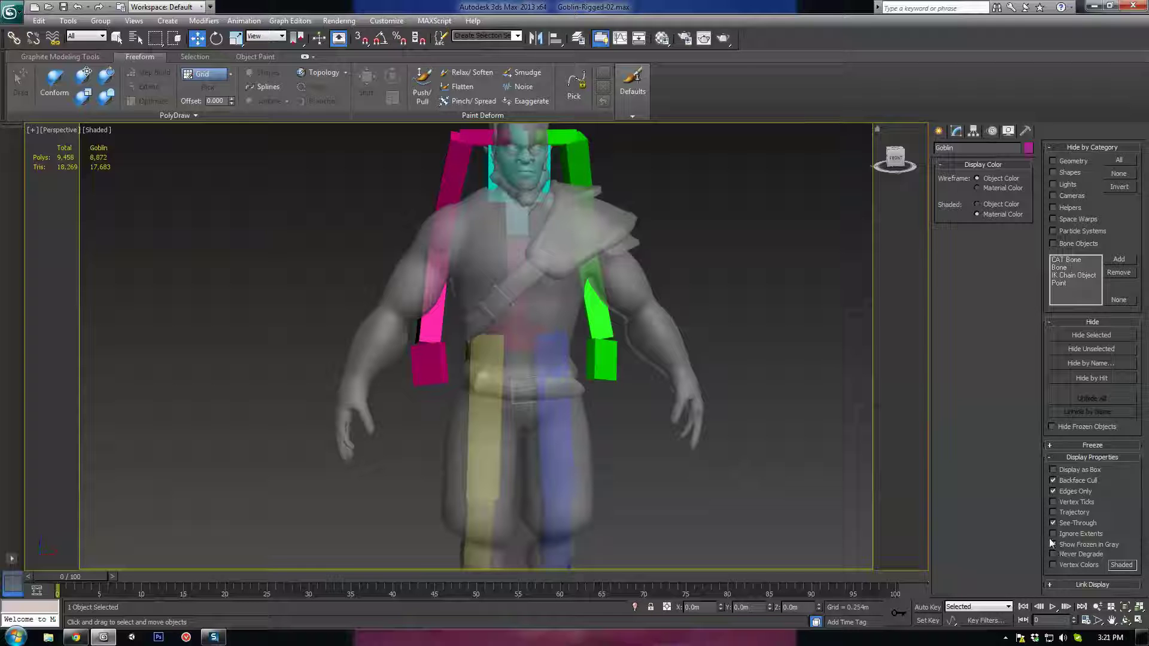
middle_click_drag(483, 345, 498, 334)
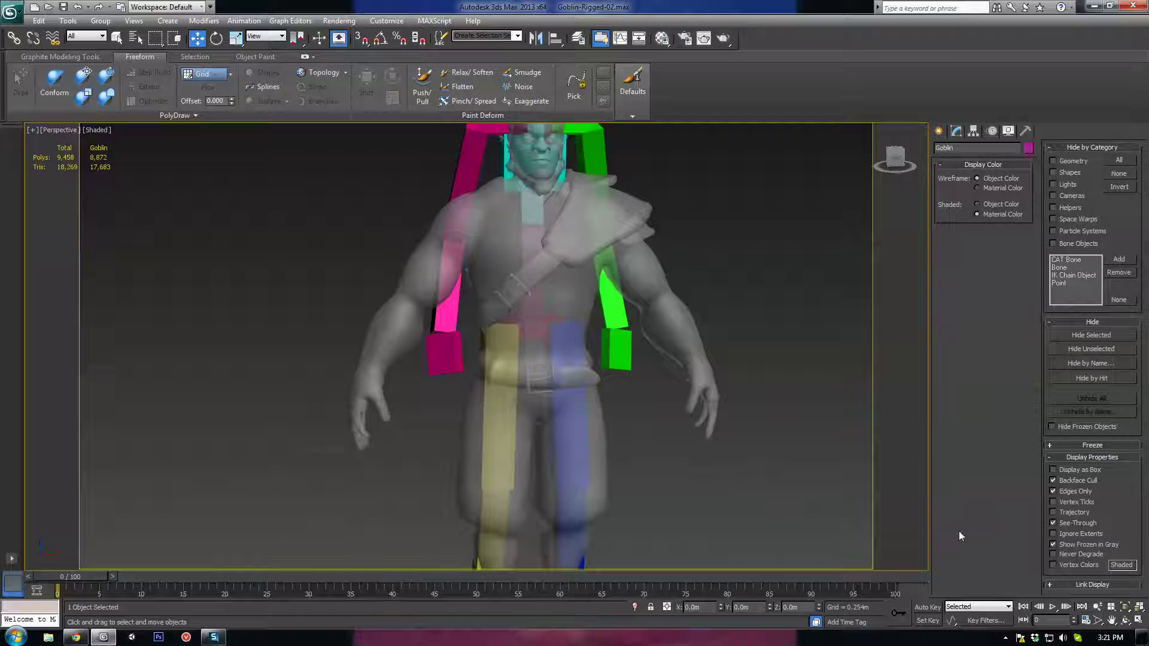
middle_click_drag(597, 371, 603, 384)
scroll(566, 393, "down", 3)
scroll(565, 392, "up", 3)
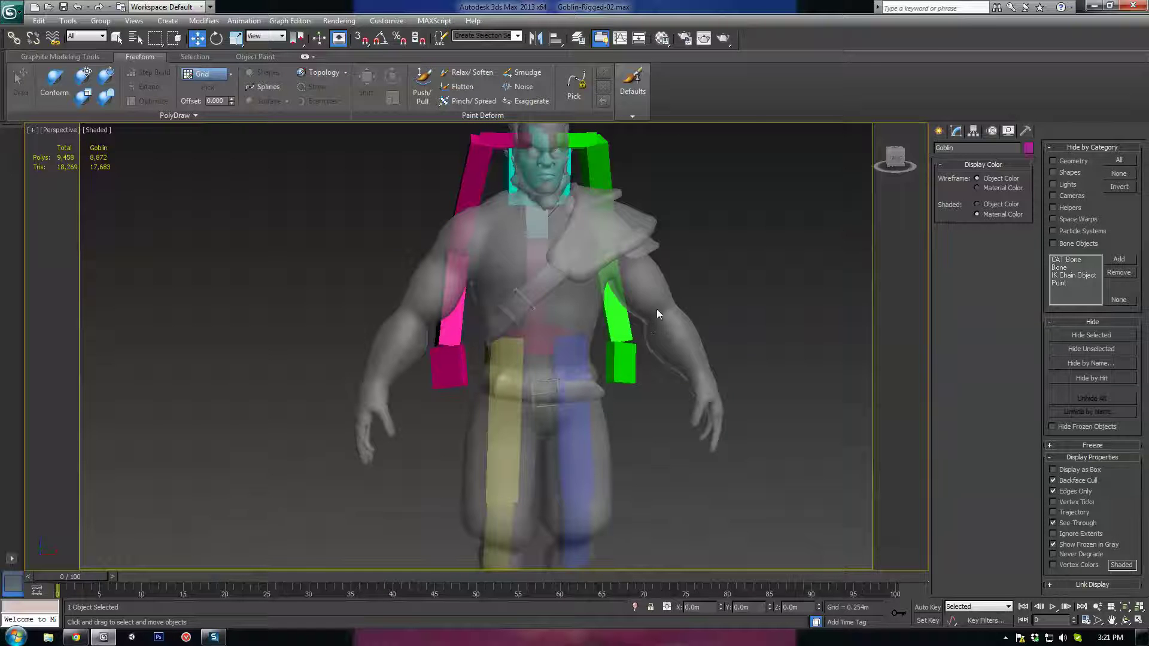
Freeze the goblin mesh and test selecting a spine bone through it
right_click(657, 314)
left_click(688, 235)
left_click(527, 301)
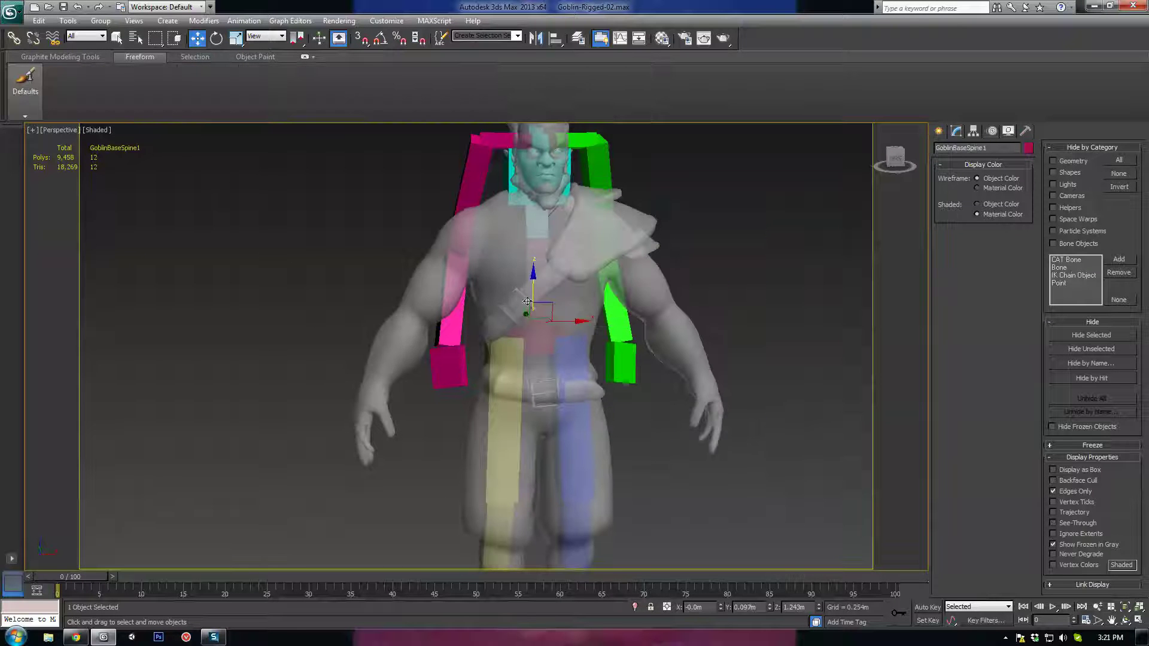
left_click(623, 237)
Select the GoblinBase CATParent and scale the rig down to a CATUnits Ratio of 0.328
middle_click_drag(621, 415, 600, 414, "alt")
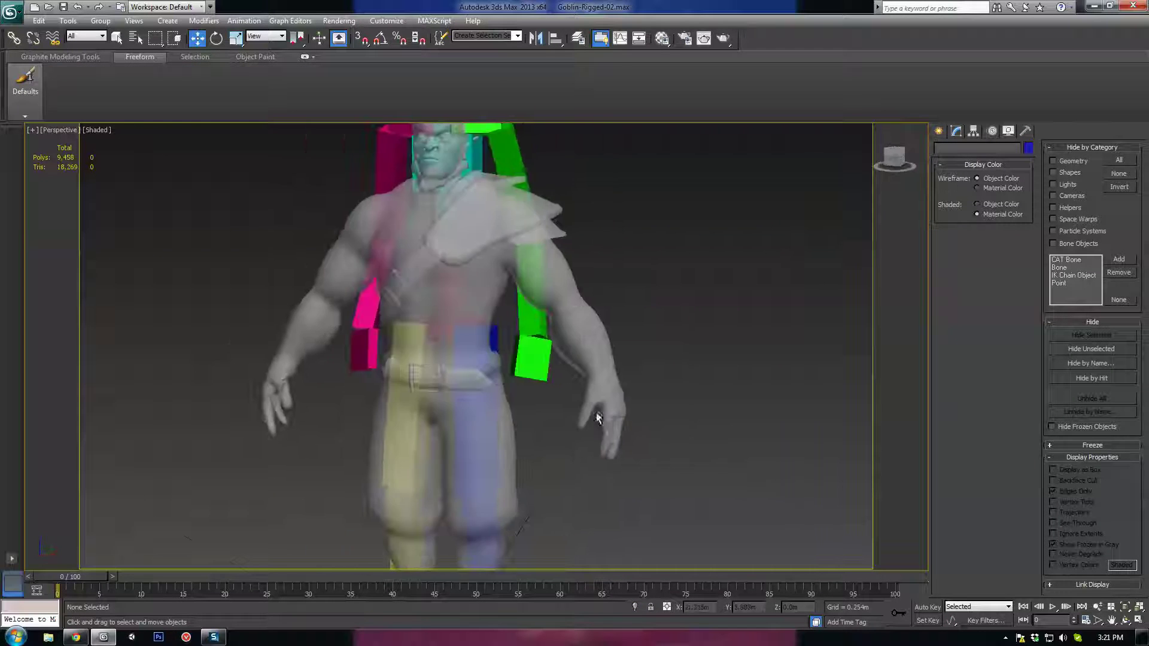
middle_click_drag(572, 482, 608, 367)
left_click(576, 516)
scroll(493, 449, "down", 5)
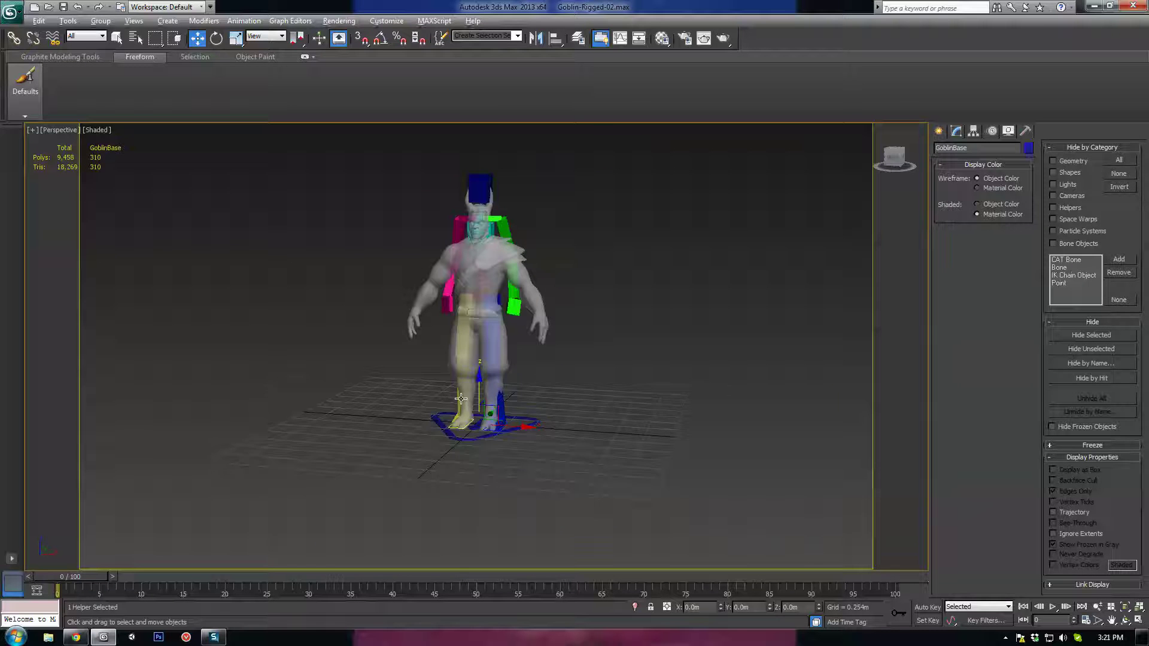
scroll(494, 448, "up", 3)
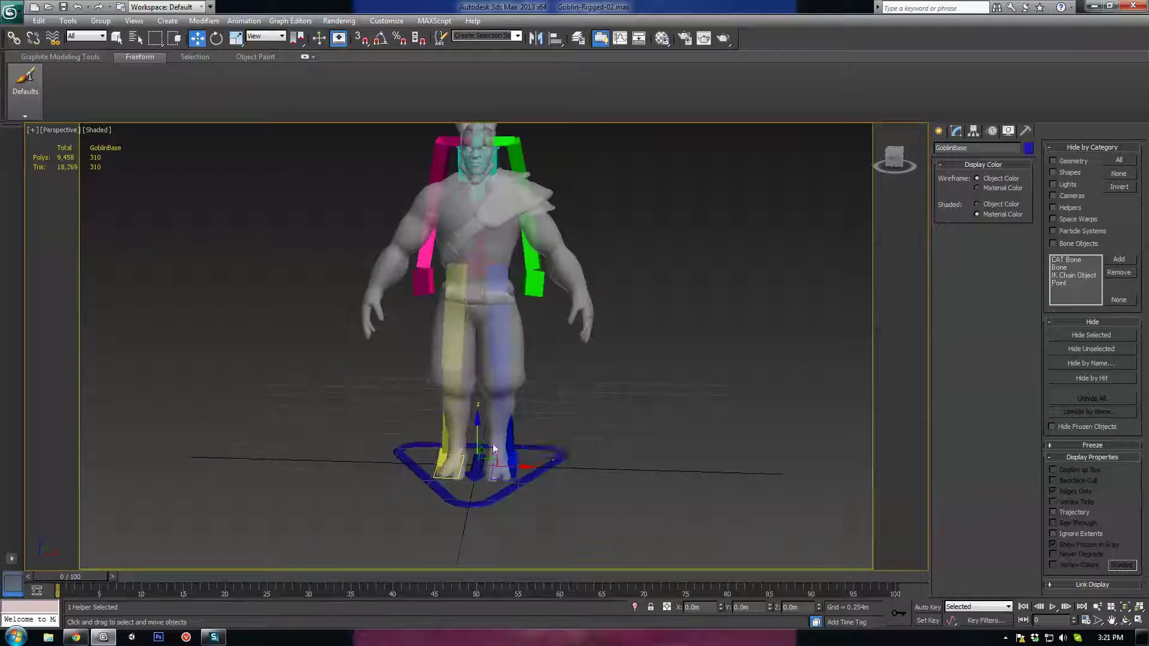
left_click(957, 130)
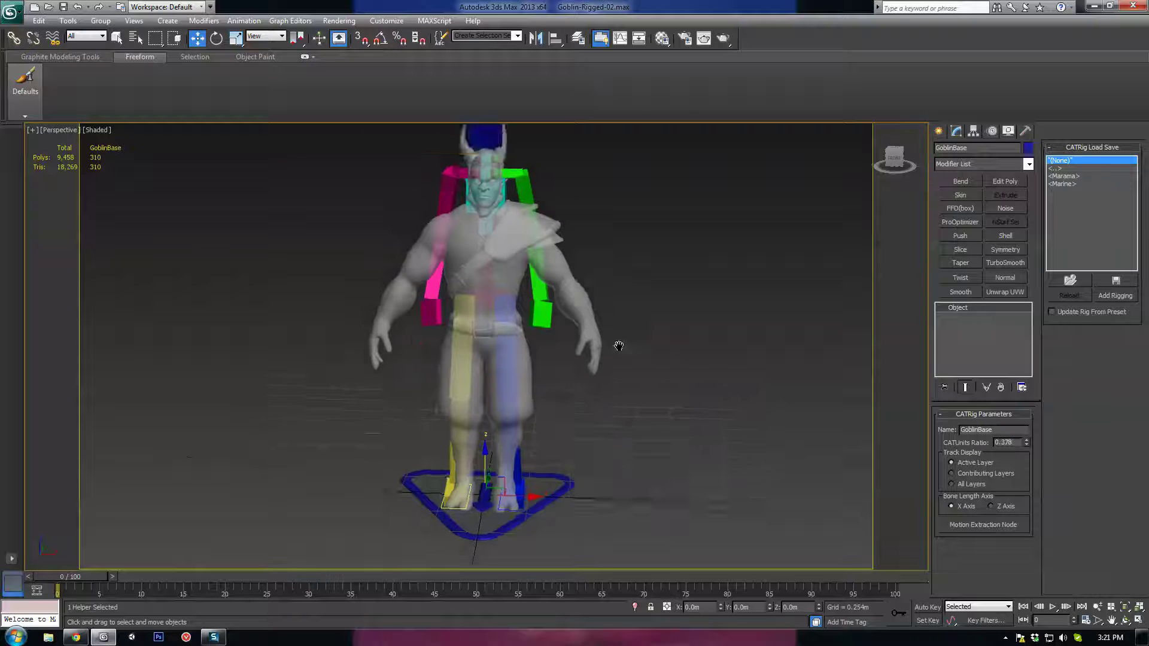
scroll(658, 407, "up", 6)
middle_click_drag(650, 423, 660, 420, "alt")
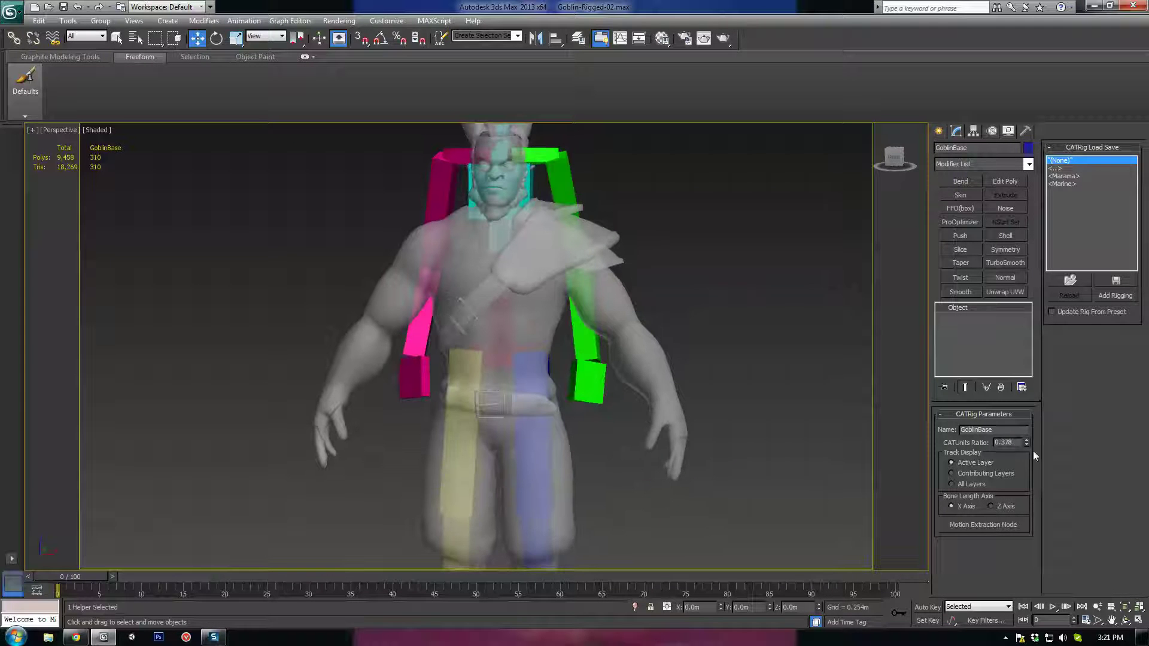
mouse_move(1027, 443)
left_mouse_down()
mouse_move(1027, 461)
mouse_move(1024, 442)
left_mouse_up()
middle_click_drag(568, 324, 567, 351)
mouse_move(1028, 444)
left_mouse_down()
mouse_move(1028, 428)
mouse_move(1029, 442)
left_mouse_up()
Check the rig's fit at the head, hips and legs and try a CATUnits Ratio of 0.308
middle_click_drag(501, 144, 478, 253)
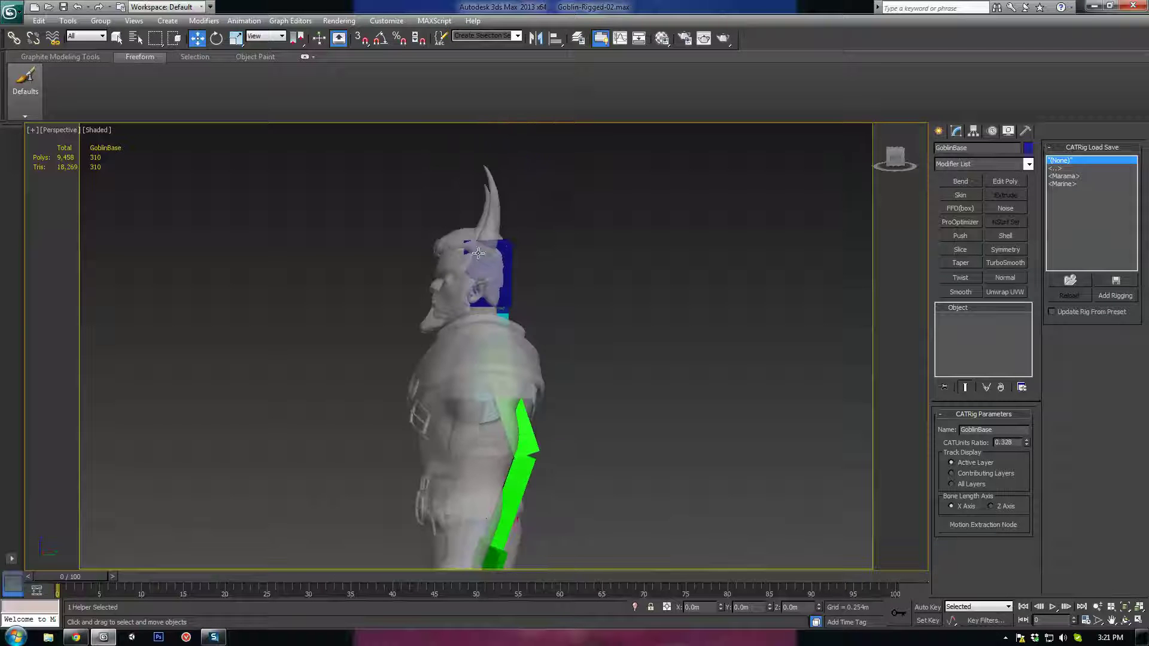
middle_click_drag(561, 293, 676, 417, "alt")
middle_click_drag(562, 548, 551, 337)
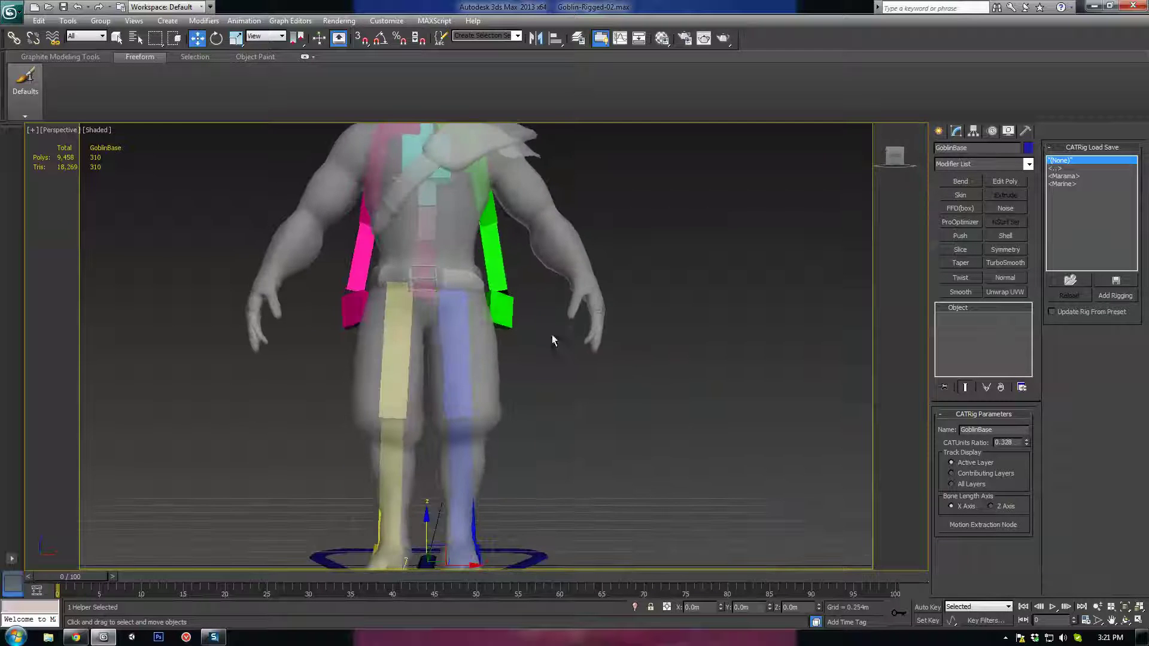
middle_click_drag(440, 331, 515, 350)
scroll(514, 354, "up", 2)
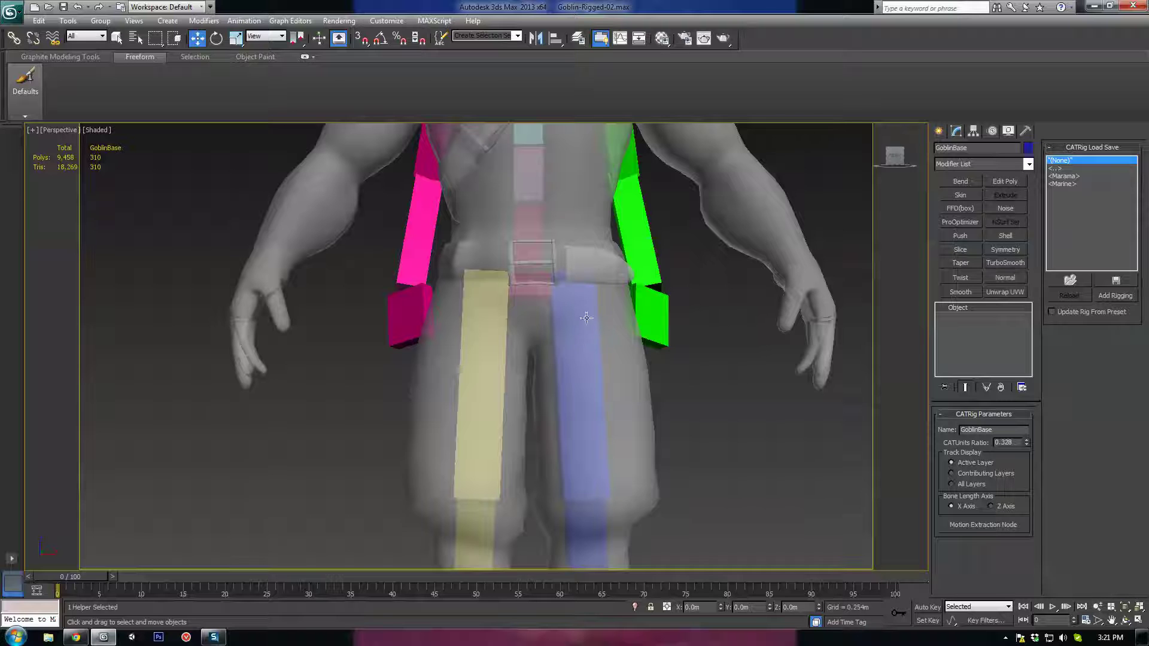
middle_click_drag(586, 318, 583, 337)
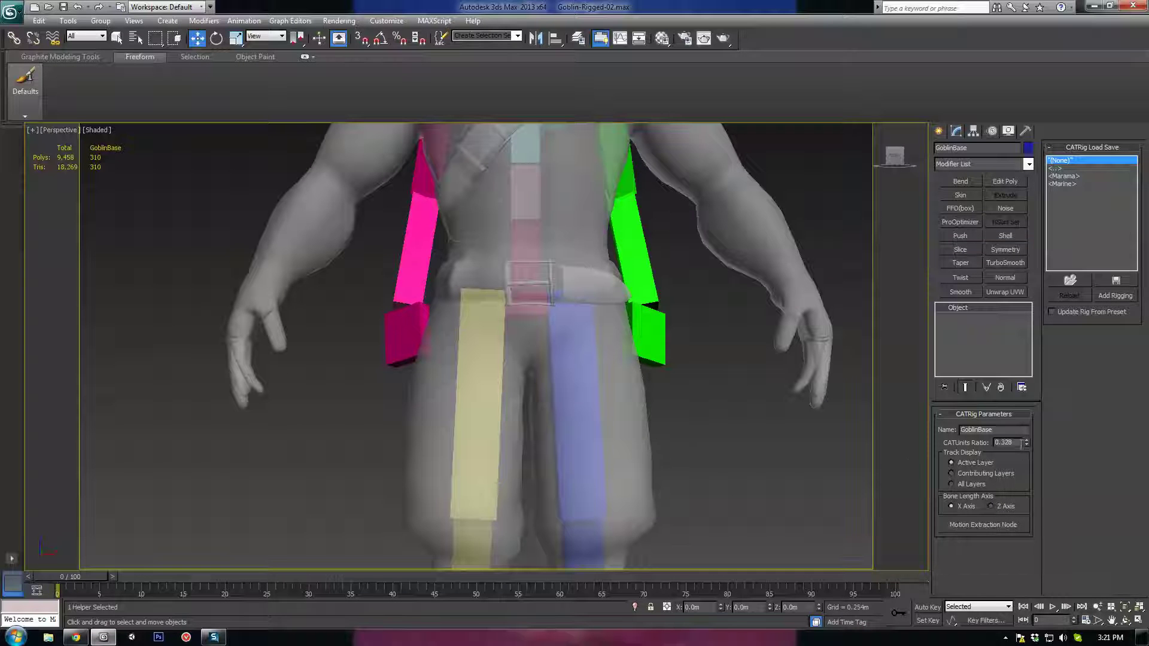
mouse_move(1026, 442)
left_mouse_down()
mouse_move(1026, 460)
mouse_move(1026, 443)
left_mouse_up()
Compare the hips and legs with the mesh in the Front view and set the CATUnits Ratio to 0.328
scroll(592, 354, "down", 4)
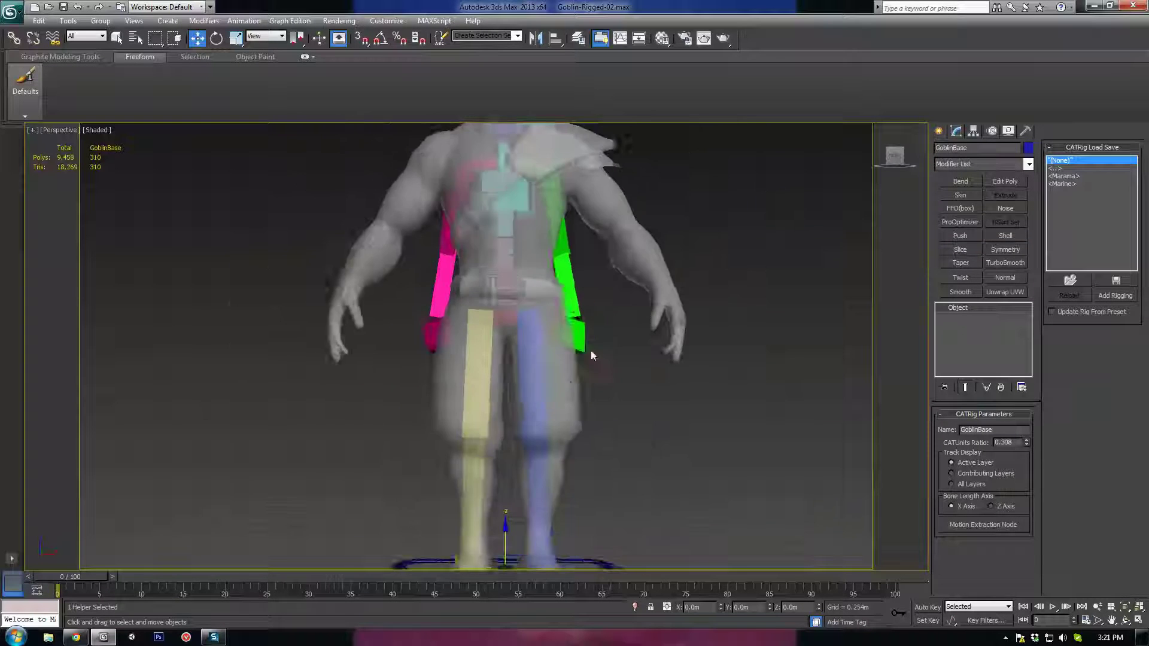
middle_click_drag(593, 354, 591, 419, "alt")
middle_click_drag(591, 419, 598, 305)
key("f")
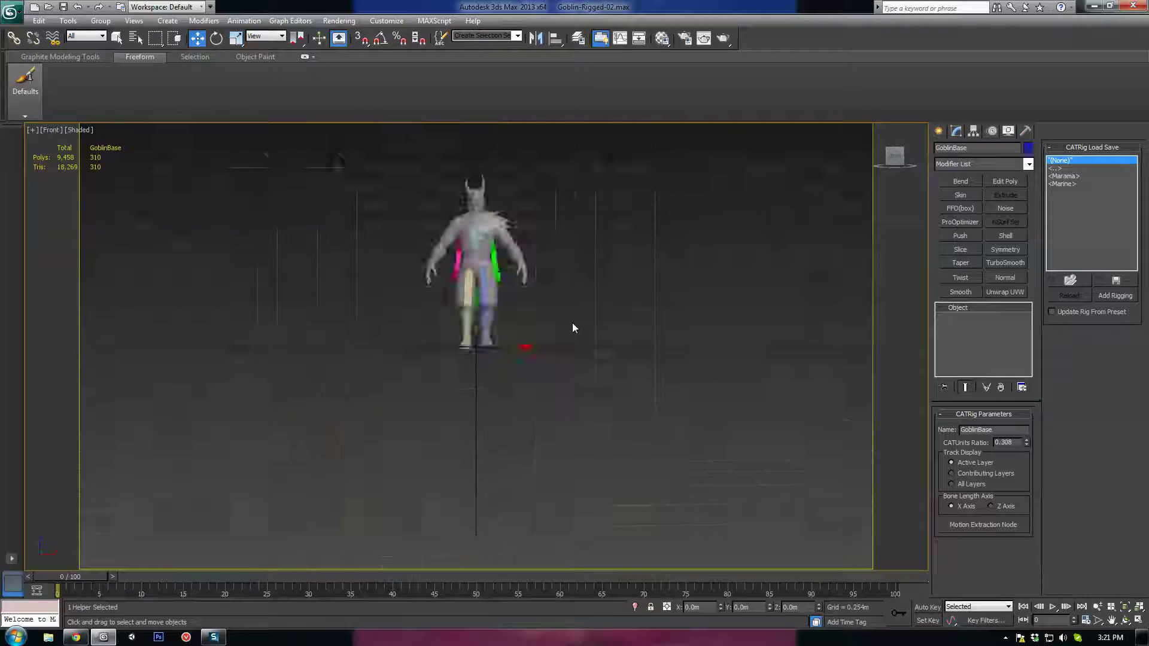
scroll(534, 282, "up", 6)
middle_click_drag(502, 246, 503, 386)
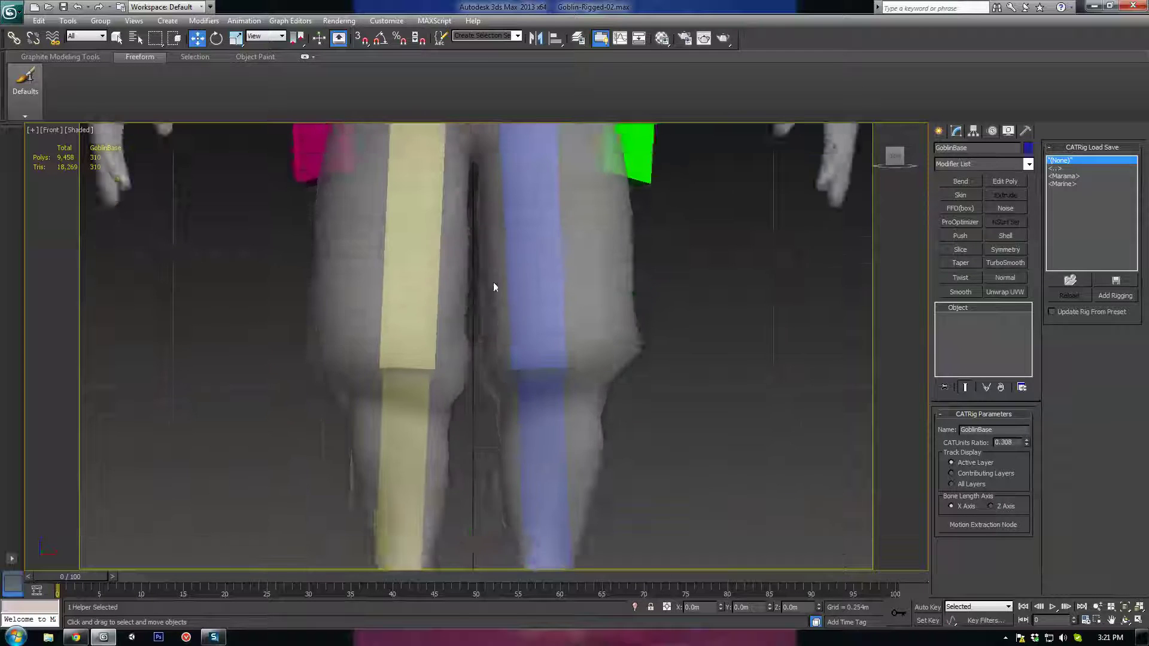
middle_click_drag(498, 127, 505, 301)
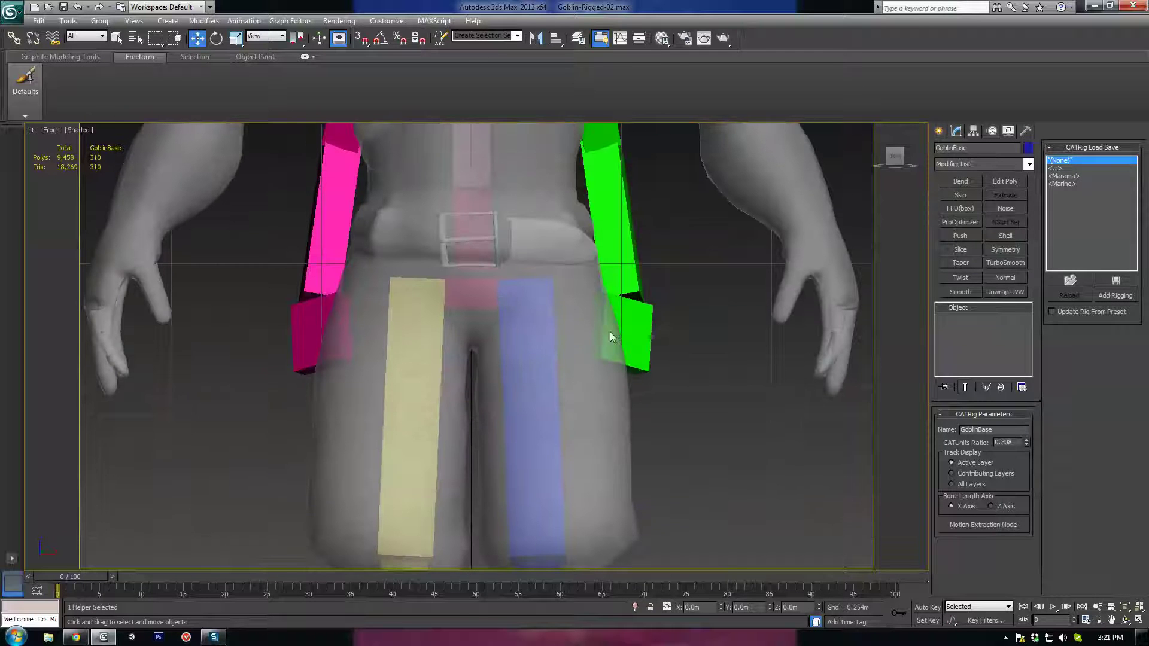
left_click(1027, 442)
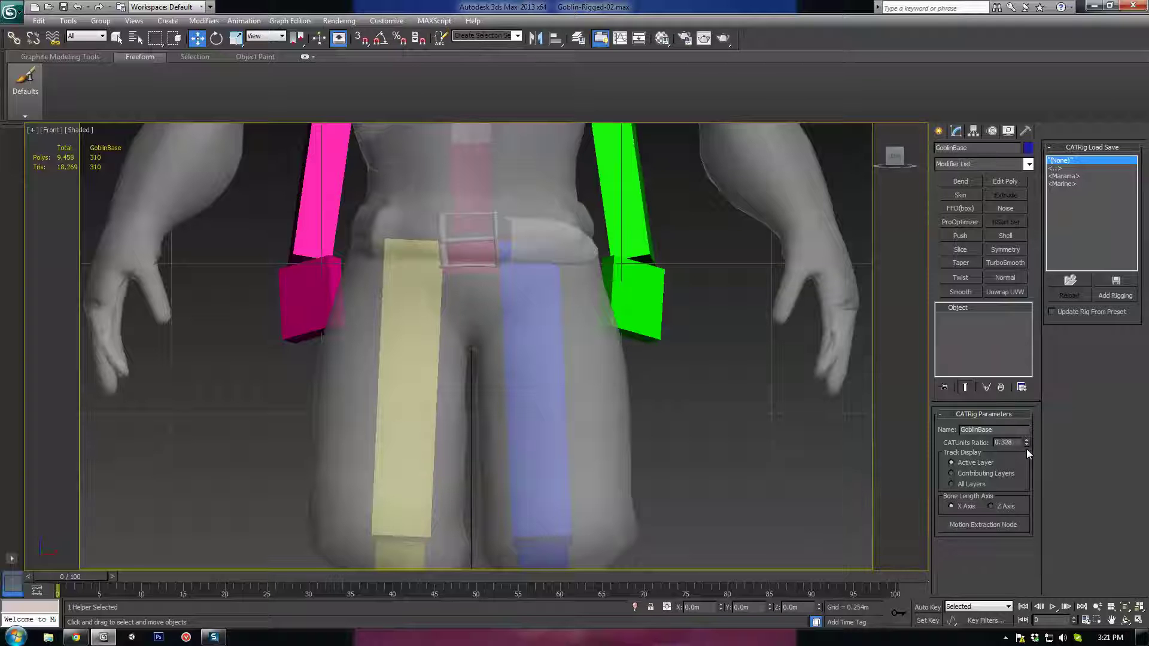
Set the CATUnits Ratio to 0.338 and select the pelvis bone to check its fit at the mesh's belt
left_click(1025, 441)
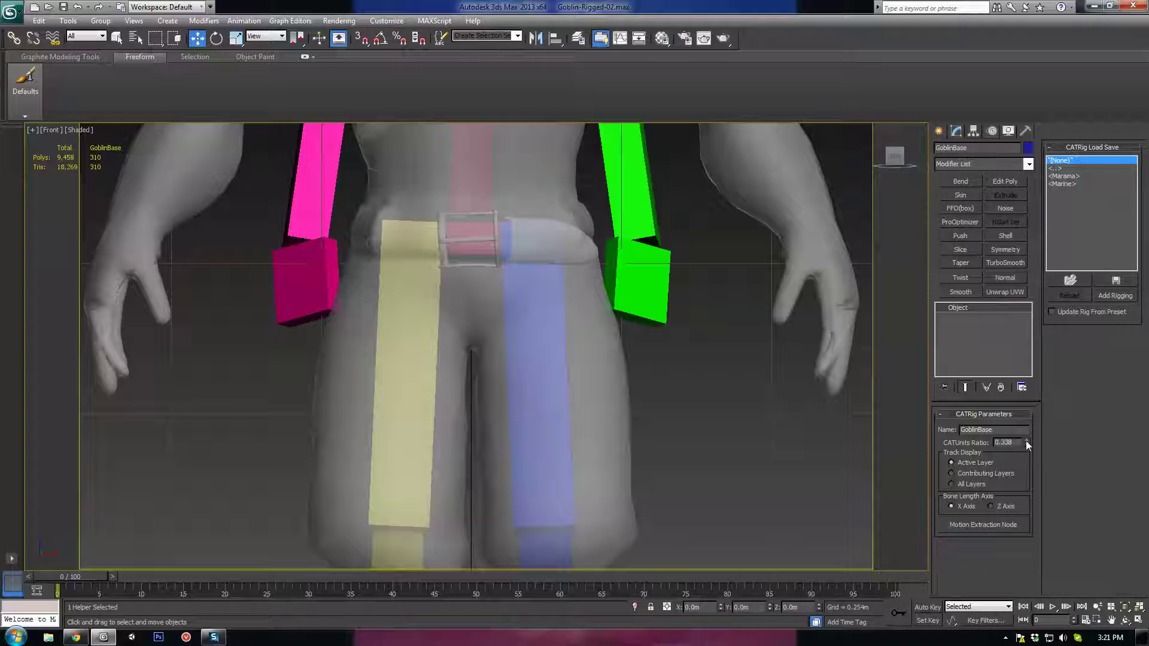
middle_click_drag(491, 225, 513, 316)
scroll(507, 193, "down", 3)
middle_click_drag(459, 212, 534, 223, "alt")
scroll(531, 358, "up", 3)
left_click(510, 330)
scroll(630, 426, "down", 3)
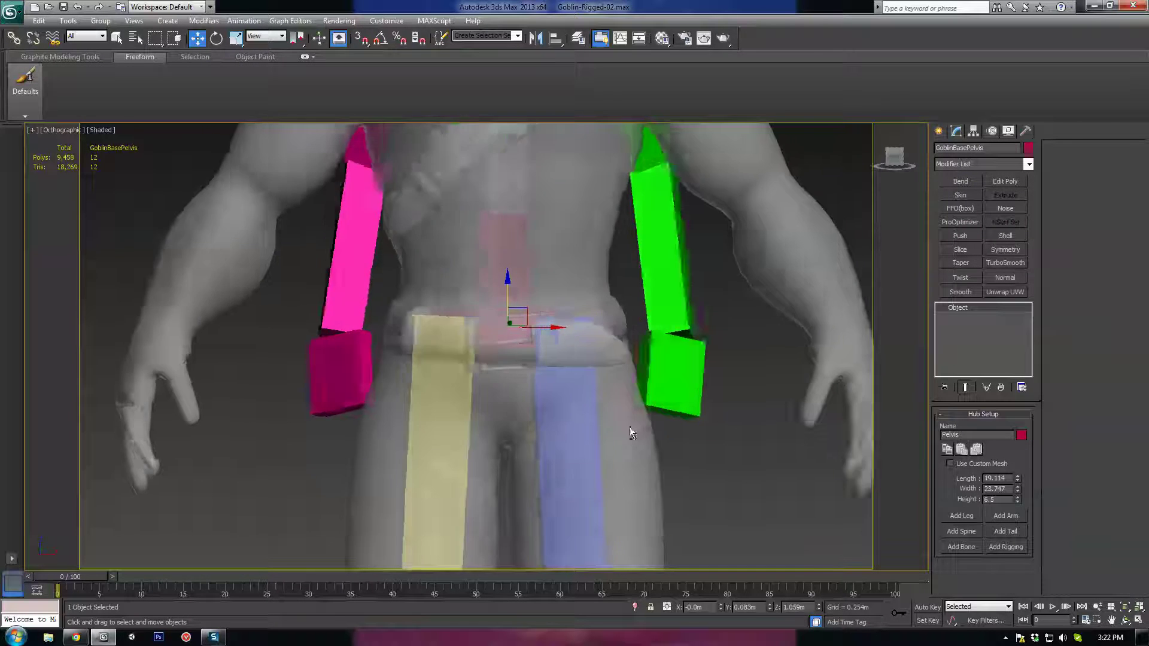
Examine from several angles how the rig's leg and foot bones line up with the goblin's legs and feet
middle_click_drag(630, 426, 511, 295, "alt")
scroll(511, 295, "down", 4)
mouse_move(512, 413)
middle_mouse_down("alt")
mouse_move(542, 419)
mouse_move(544, 303)
mouse_move(529, 408)
middle_mouse_up("alt")
scroll(516, 469, "up", 2)
middle_click_drag(491, 448, 477, 374, "alt")
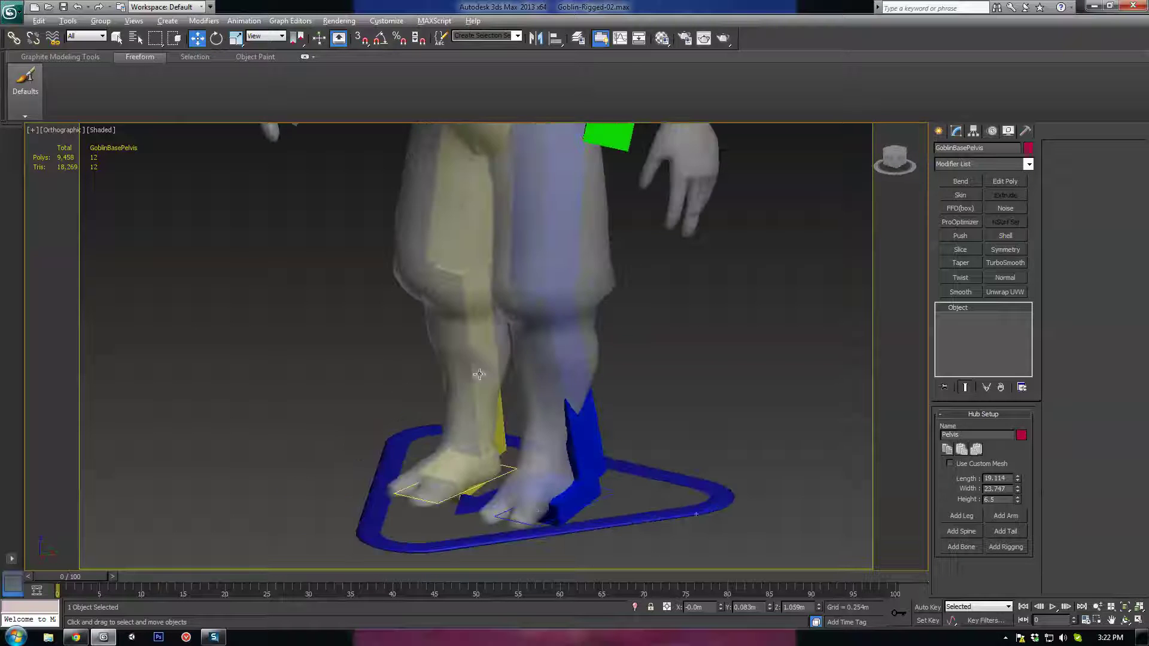
scroll(478, 372, "down", 3)
middle_click_drag(479, 248, 479, 366)
middle_click_drag(480, 366, 504, 362, "alt")
middle_click_drag(503, 362, 510, 189)
middle_click_drag(559, 402, 509, 423, "alt")
scroll(536, 435, "up", 3)
scroll(488, 432, "down", 2)
scroll(459, 413, "up", 3)
middle_click_drag(580, 480, 636, 500, "alt")
Inspect the left foot platform, the GoblinBase CATParent and the left calf bone by selecting each in turn
left_click(613, 481)
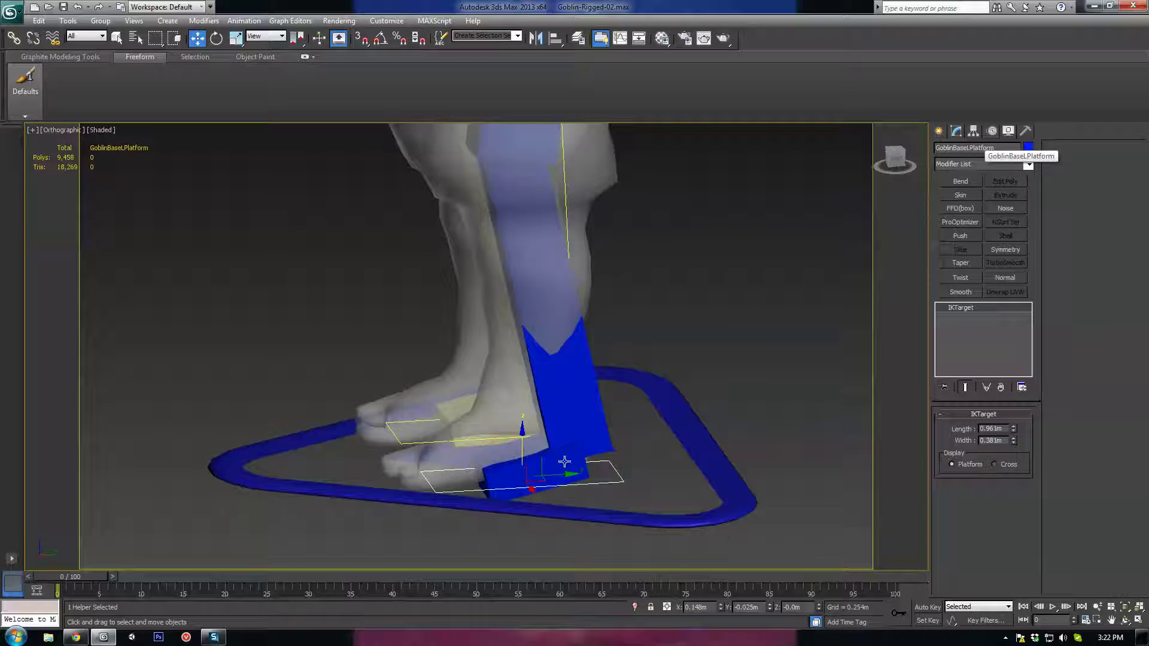
middle_click_drag(566, 463, 628, 438, "alt")
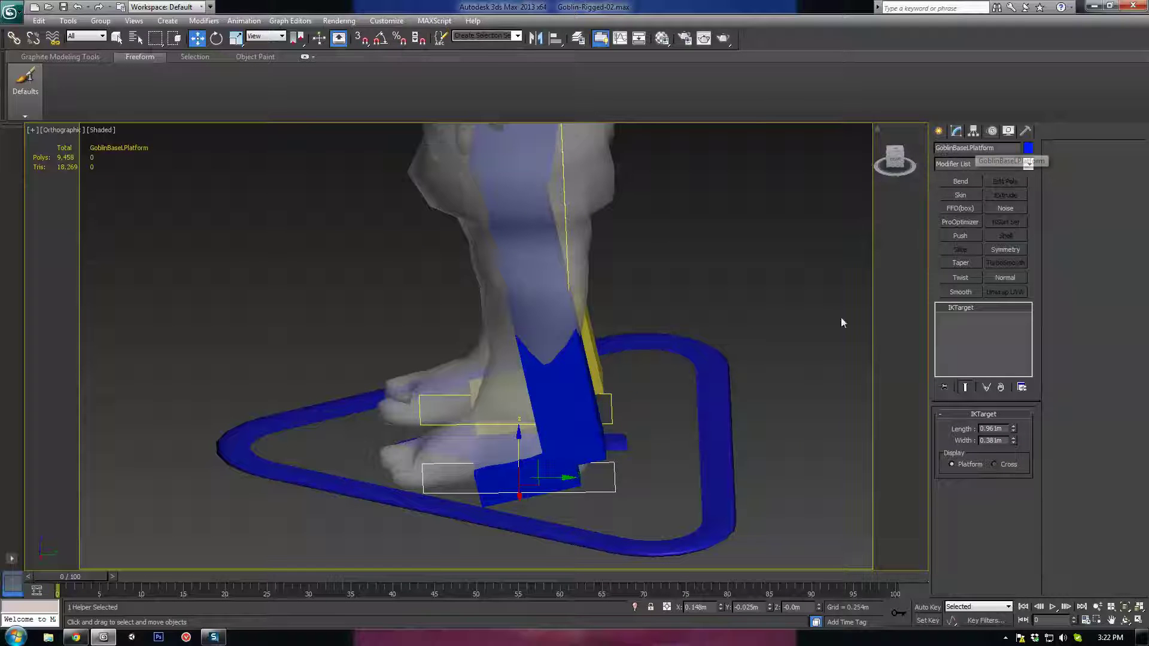
left_click(298, 479)
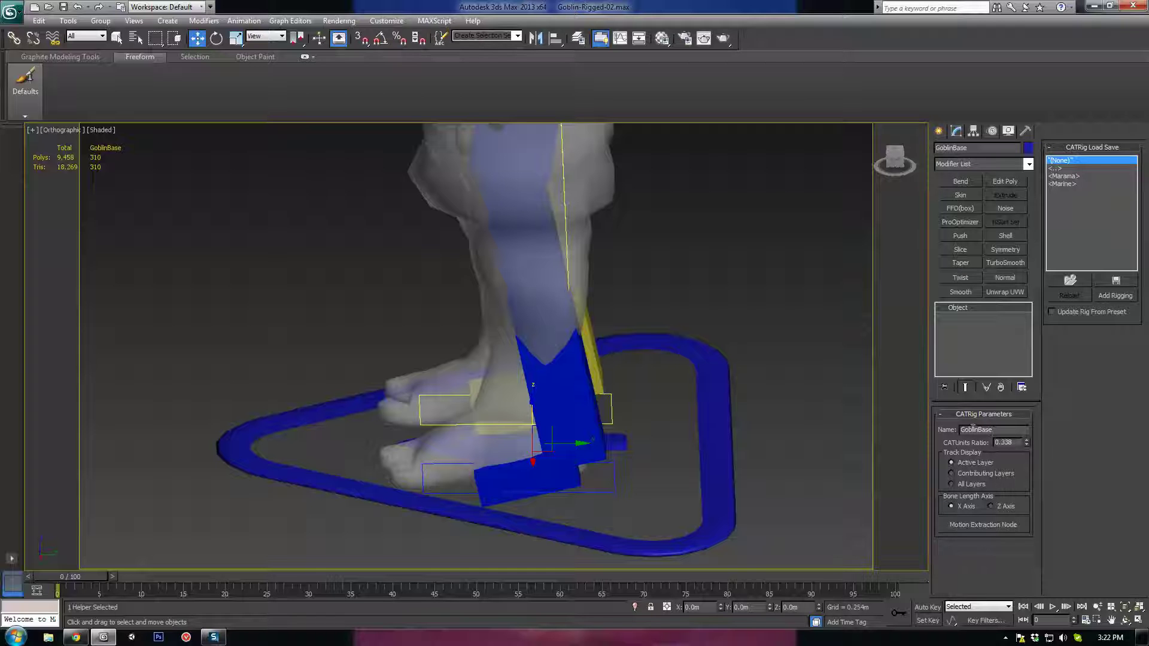
left_click(608, 450)
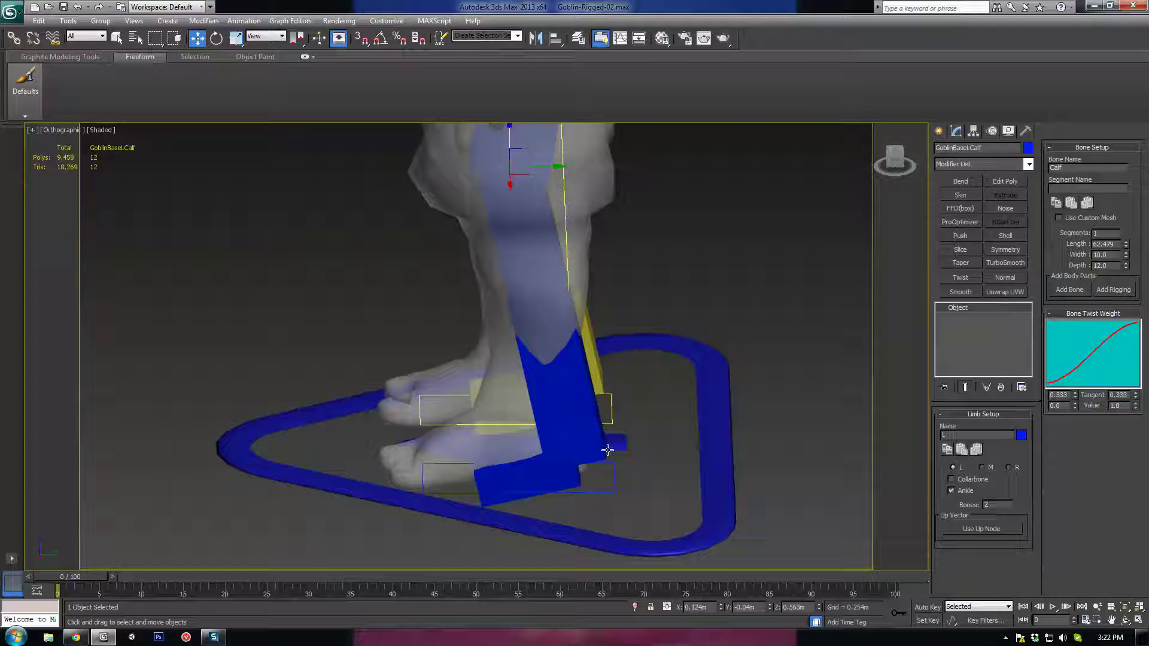
left_click(608, 491)
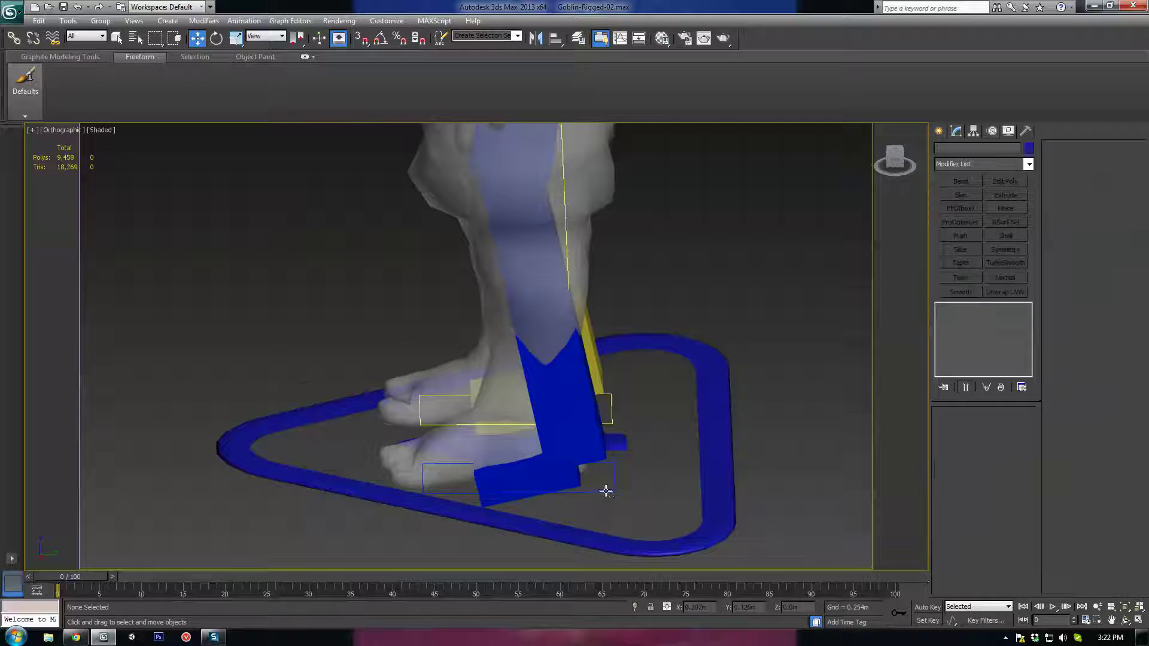
Move the left foot bone forward toward the mesh's ankle and undo the unwanted trial move
left_click(606, 490)
middle_click_drag(607, 490, 543, 425, "alt")
left_click(534, 425)
left_click_drag(578, 403, 583, 366)
key("ctrl+z")
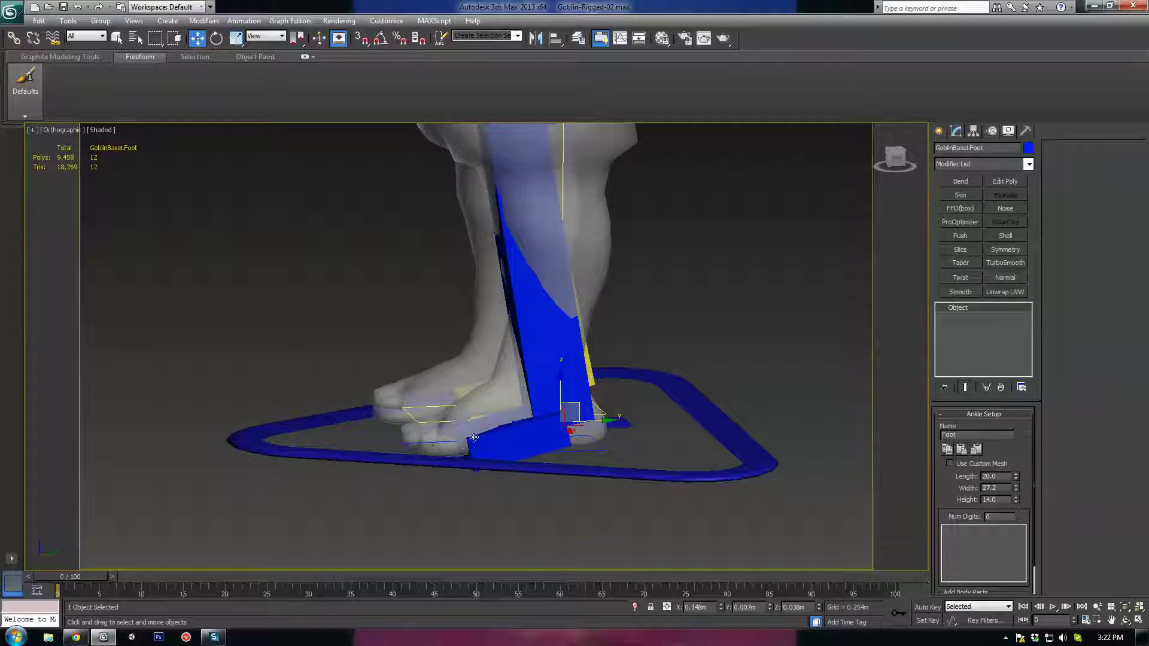
Compare the left foot bone with the mesh in wireframe and set its Num Digits to 1
key("F3")
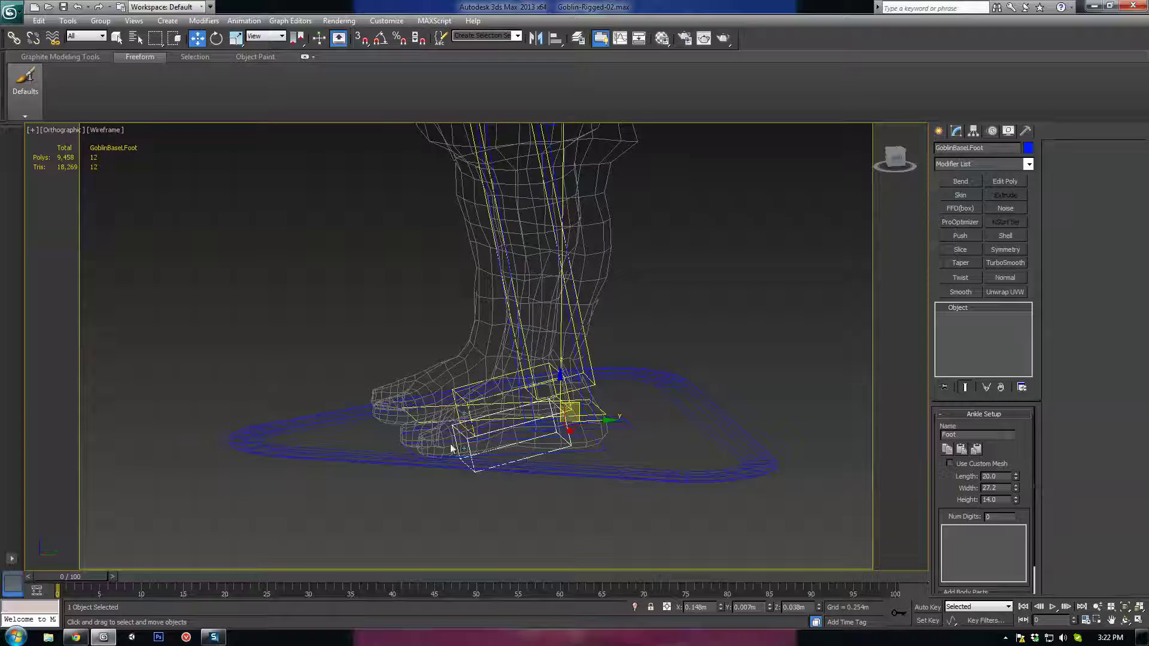
key("F3")
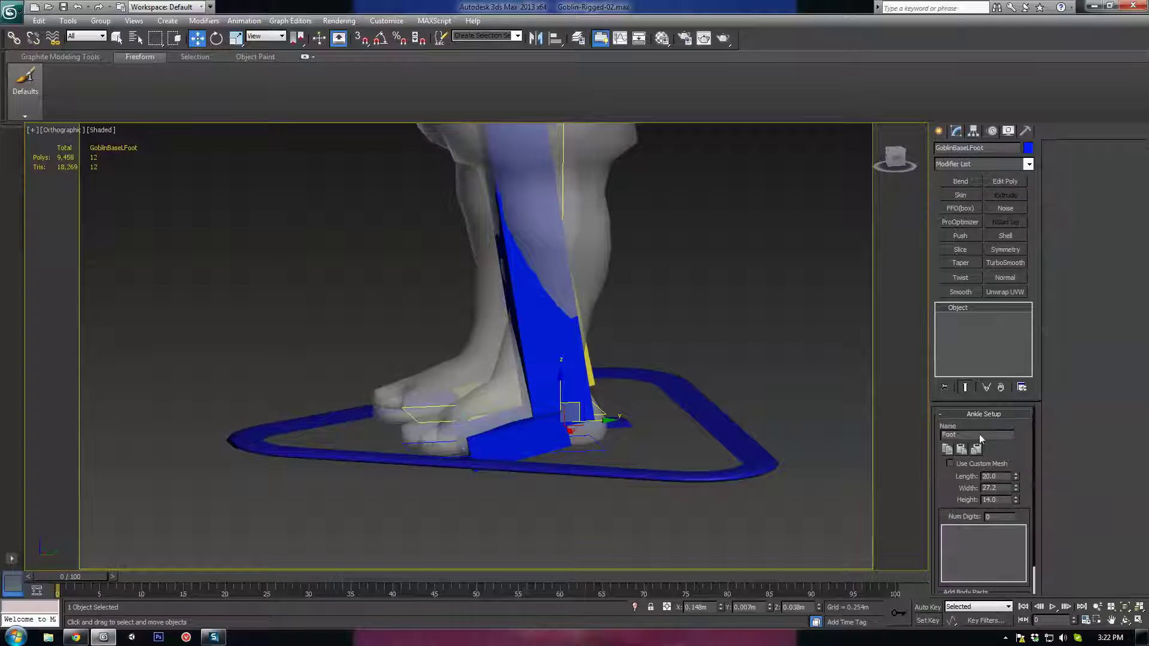
left_click_drag(1032, 446, 1021, 410)
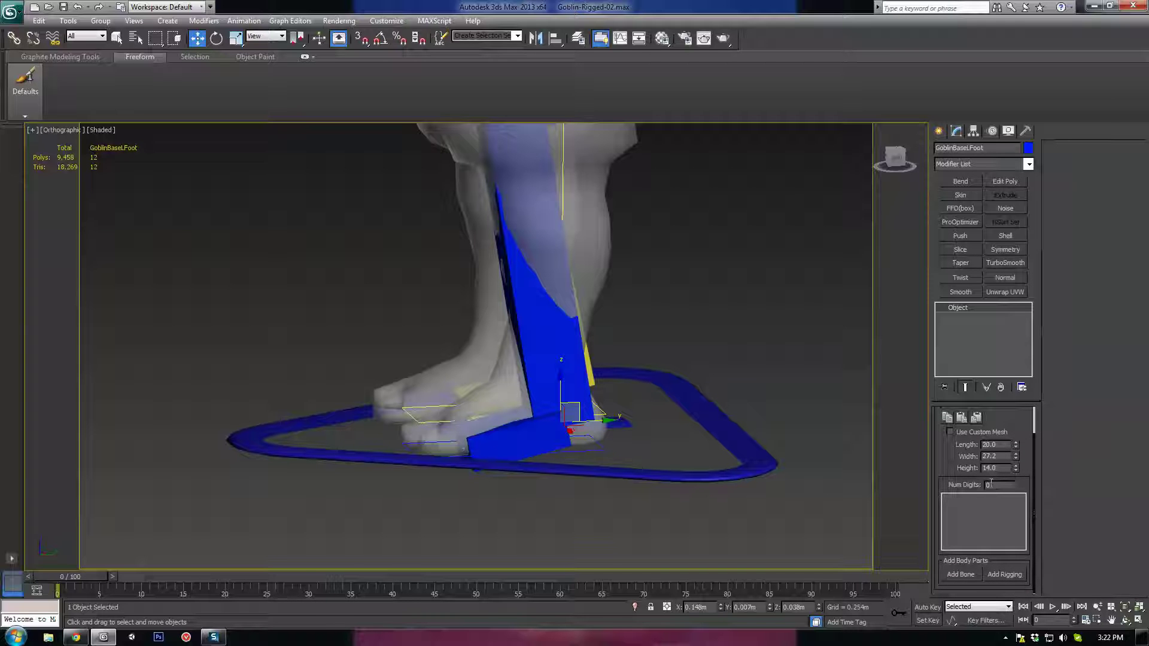
middle_click_drag(491, 432, 470, 467, "alt")
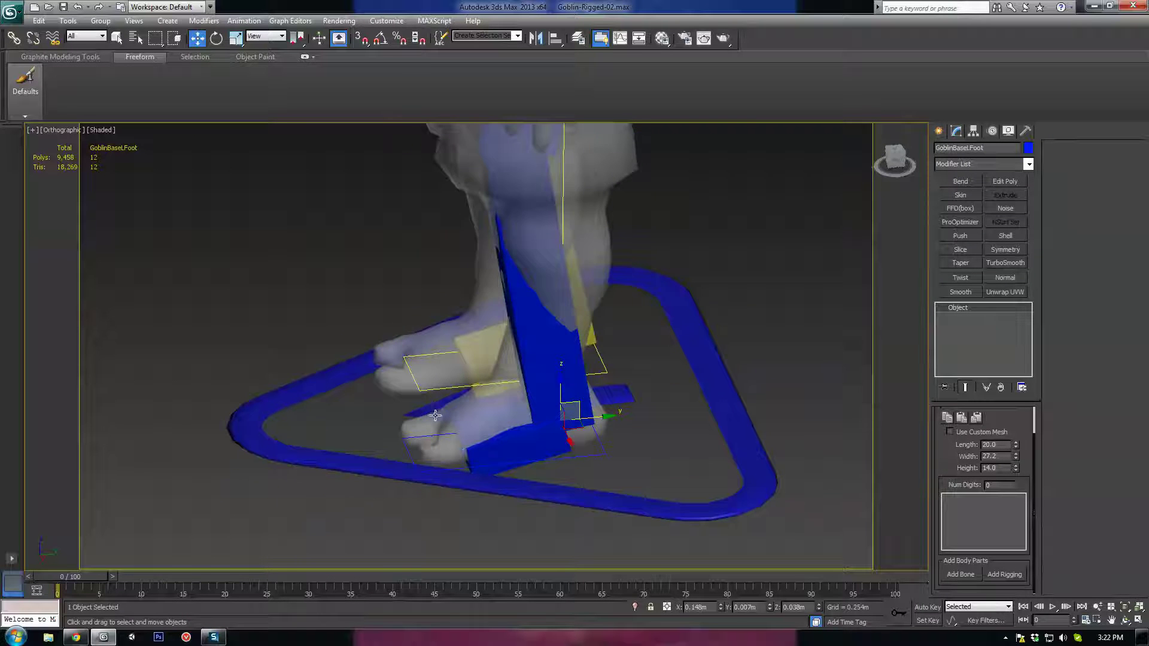
middle_click_drag(435, 415, 462, 449, "alt")
middle_click_drag(534, 450, 458, 484, "alt")
middle_click_drag(577, 505, 432, 410, "alt")
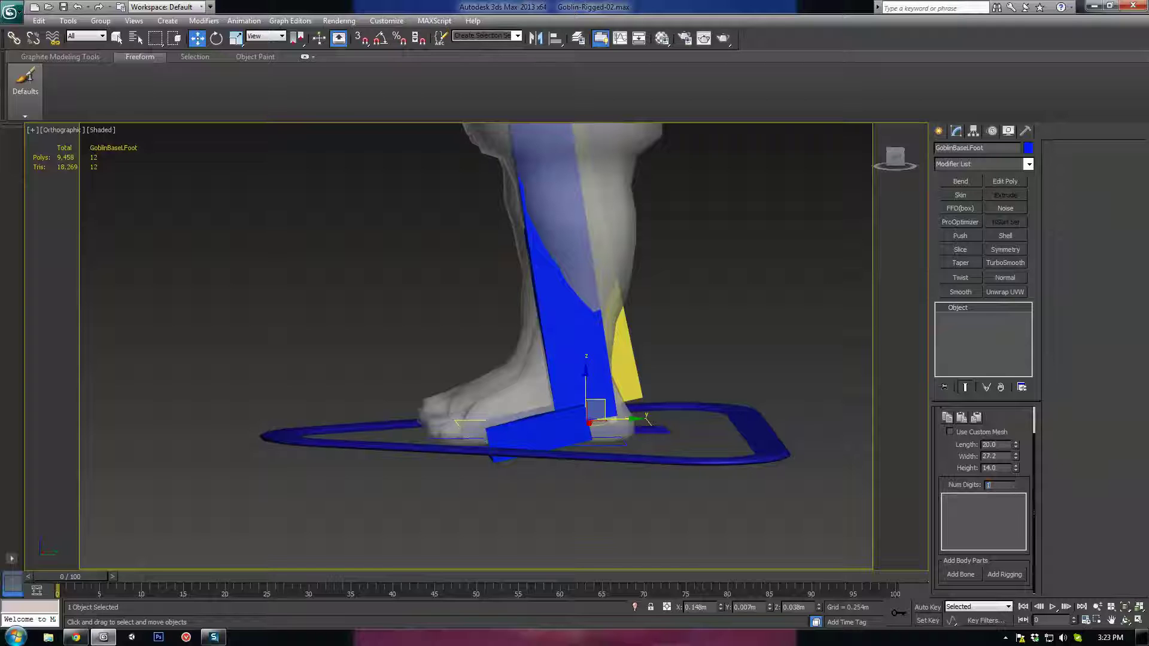
key("Return")
mouse_move(491, 518)
middle_mouse_down("alt")
mouse_move(557, 537)
mouse_move(505, 529)
middle_mouse_up("alt")
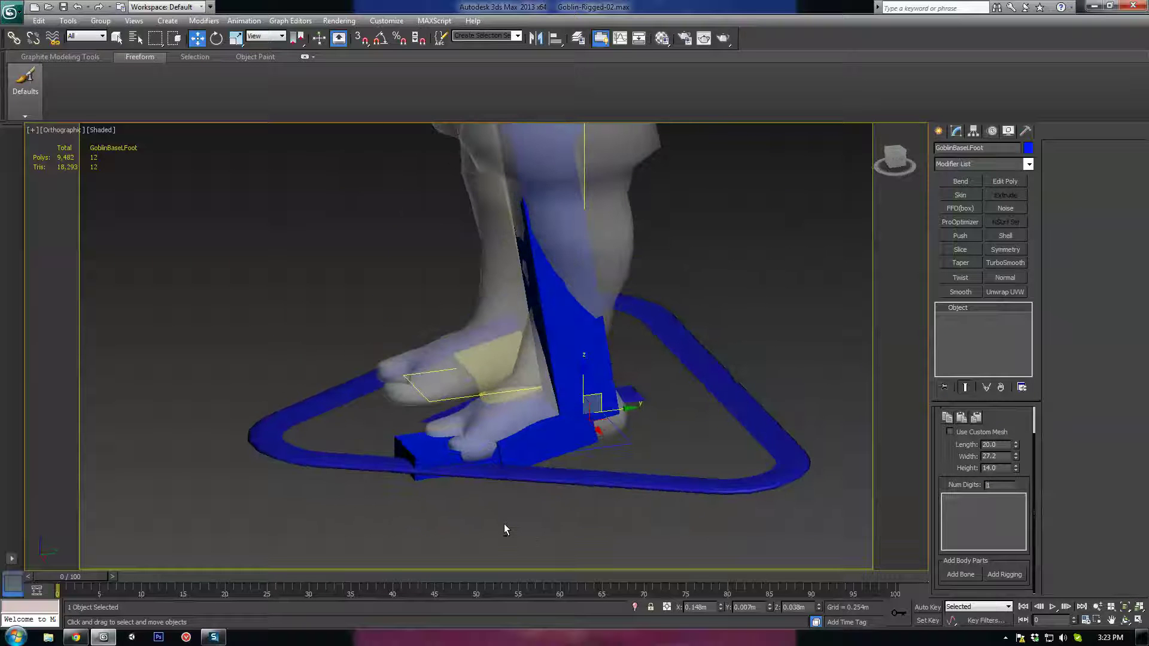
Raise the left foot bone slightly to a height of about 0.059 m so it sits closer to the mesh foot
middle_click_drag(529, 489, 515, 433, "alt")
scroll(511, 432, "up", 2)
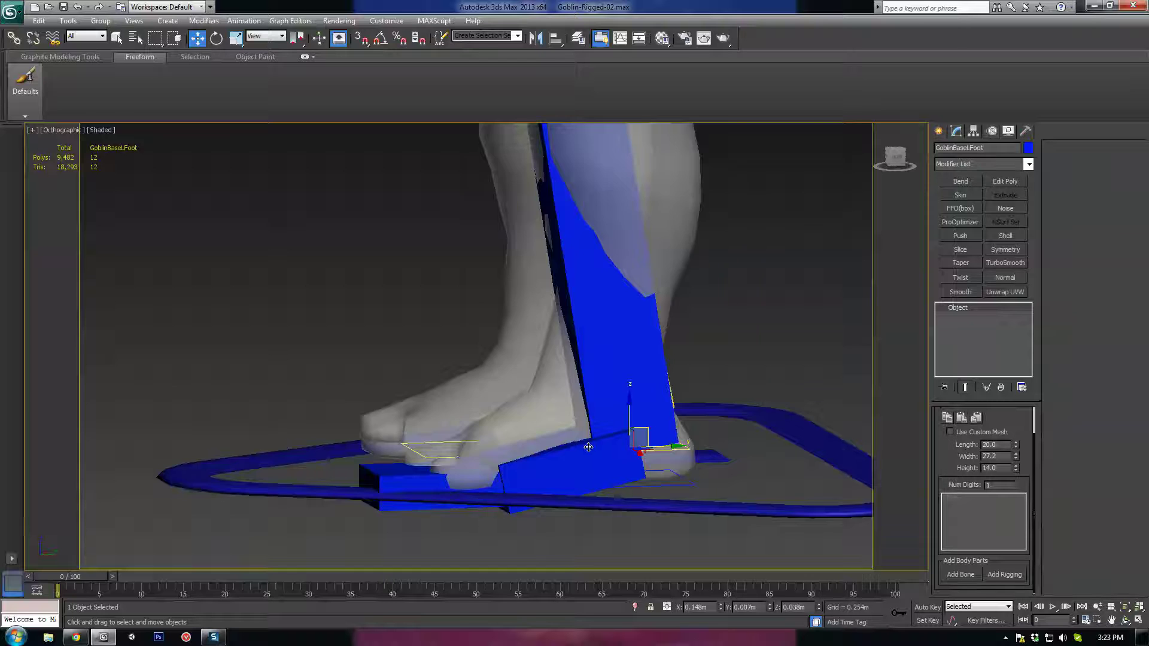
middle_click_drag(587, 446, 603, 467, "alt")
left_click_drag(651, 435, 647, 417)
middle_click_drag(644, 419, 542, 482, "alt")
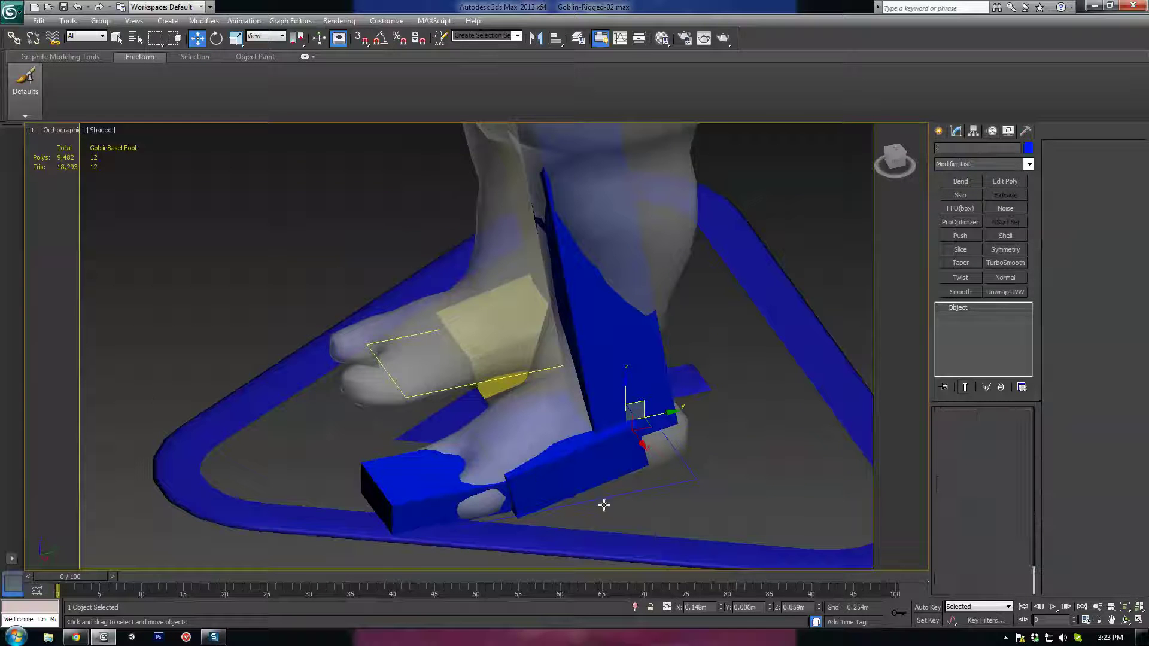
Reduce the left foot bone's Width to 24.7 in its ankle setup
middle_click_drag(605, 503, 567, 446, "alt")
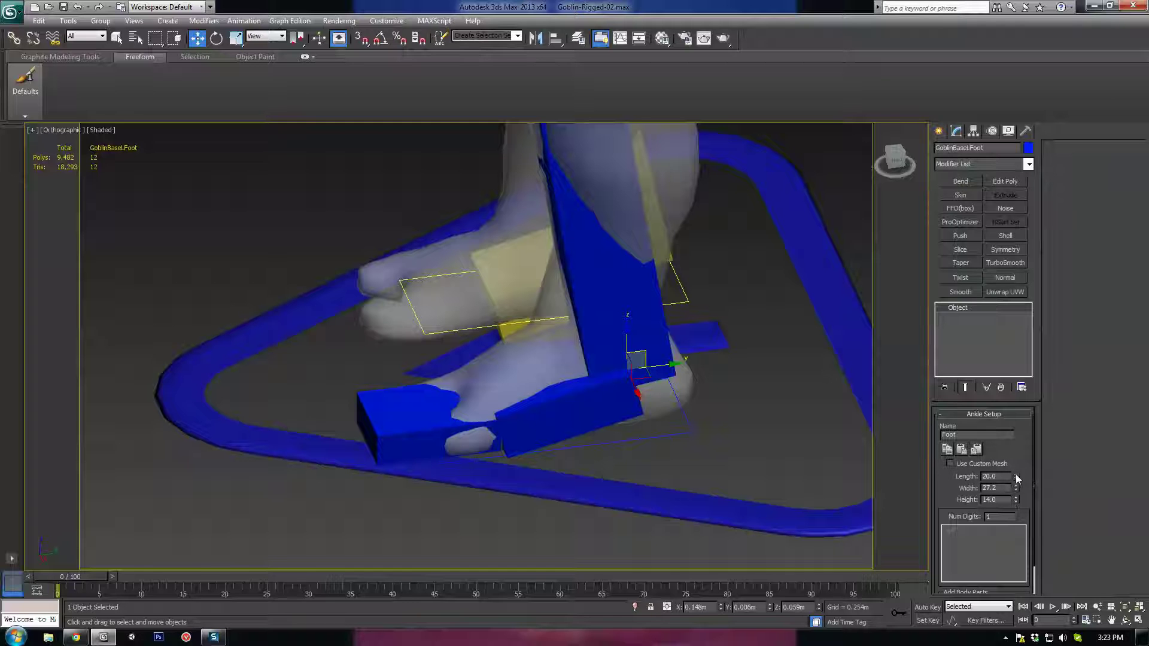
mouse_move(1016, 477)
left_mouse_down()
mouse_move(1010, 419)
mouse_move(1015, 497)
left_mouse_up()
left_click_drag(1012, 517, 1010, 502)
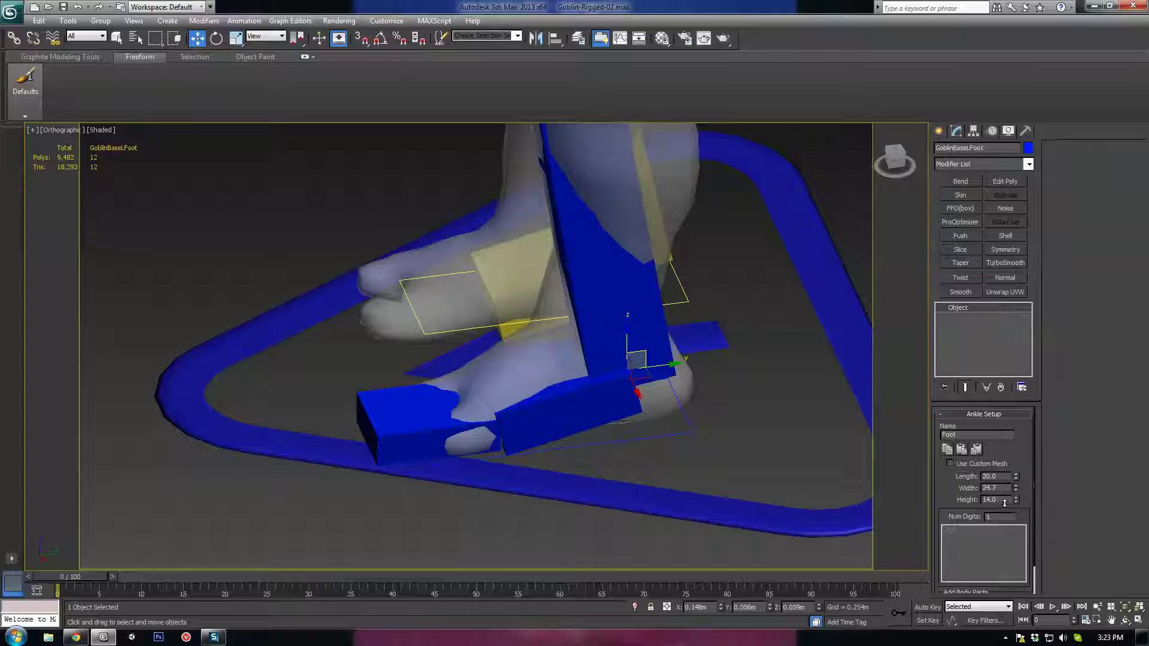
Shorten the left toe by moving its end bone back toward the foot, with edged faces displayed
middle_click_drag(619, 448, 604, 444, "alt")
left_click(404, 394)
middle_click_drag(404, 394, 588, 410, "alt")
left_click_drag(589, 406, 634, 407)
scroll(641, 411, "up", 3)
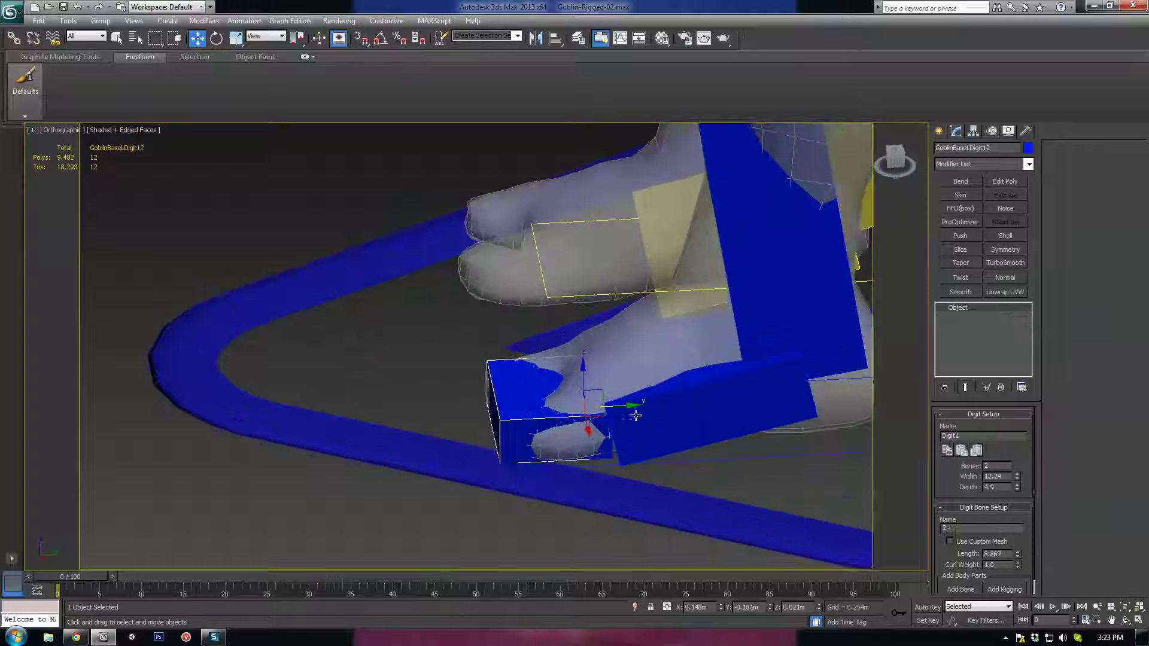
mouse_move(640, 410)
middle_mouse_down("alt")
mouse_move(734, 434)
mouse_move(716, 476)
mouse_move(639, 428)
middle_mouse_up("alt")
Try to shift the left foot bone and compare it with the mesh foot from above
left_click(650, 416)
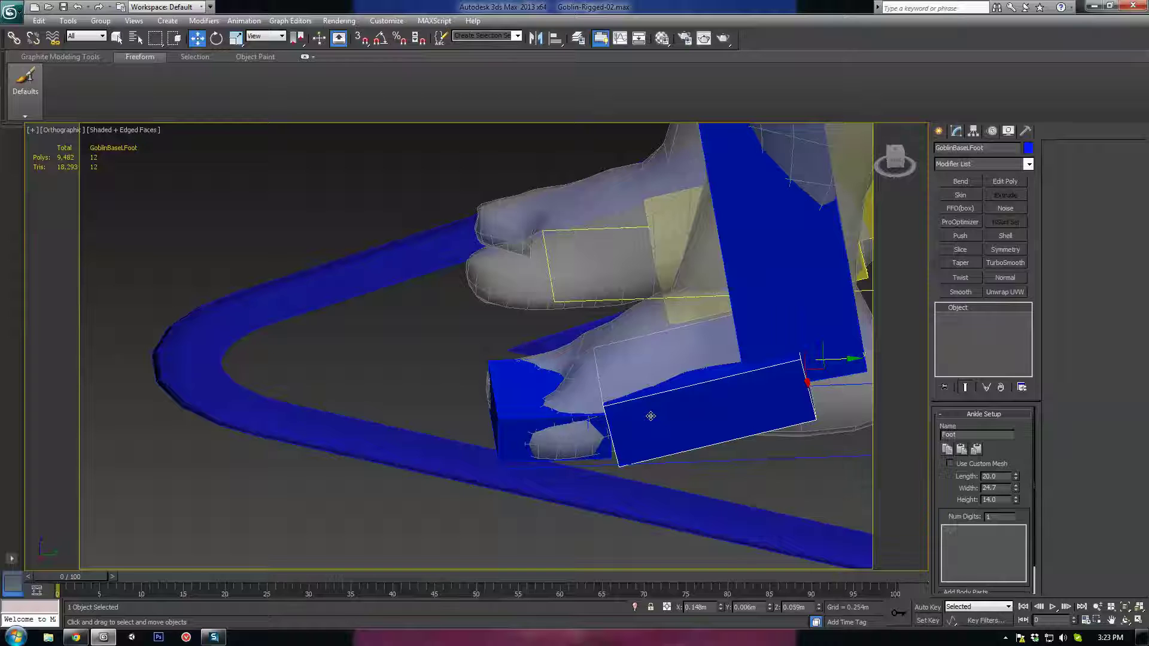
mouse_move(829, 346)
left_mouse_down()
mouse_move(845, 334)
mouse_move(820, 334)
mouse_move(818, 317)
mouse_move(823, 343)
left_mouse_up()
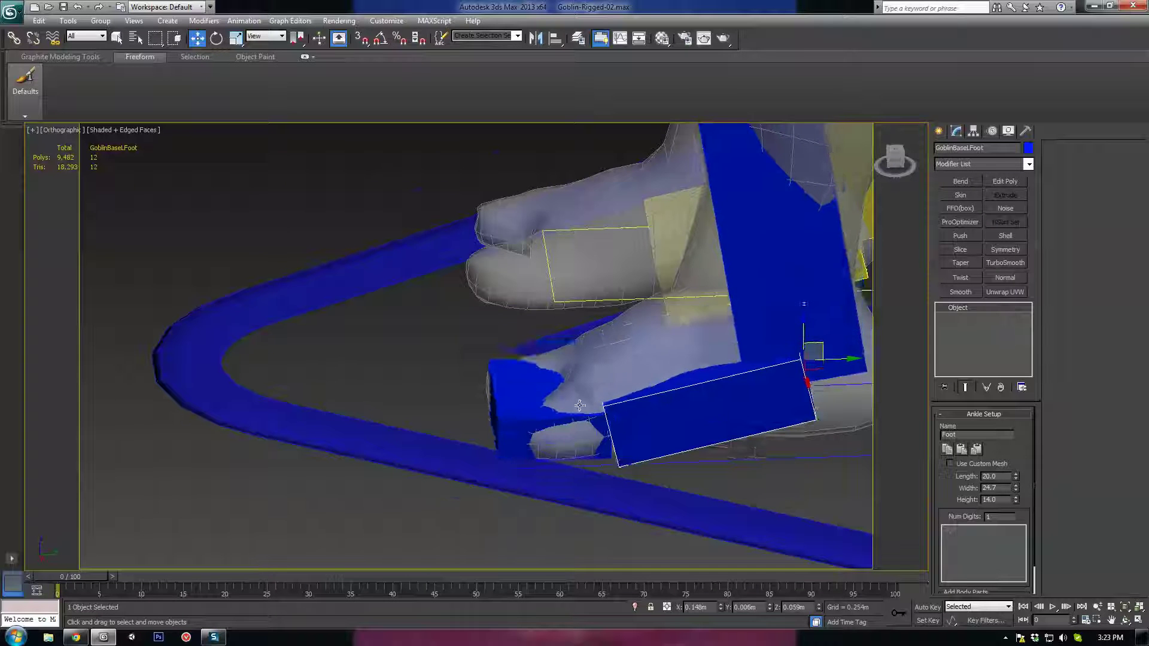
mouse_move(599, 395)
middle_mouse_down("alt")
mouse_move(660, 443)
mouse_move(602, 410)
middle_mouse_up("alt")
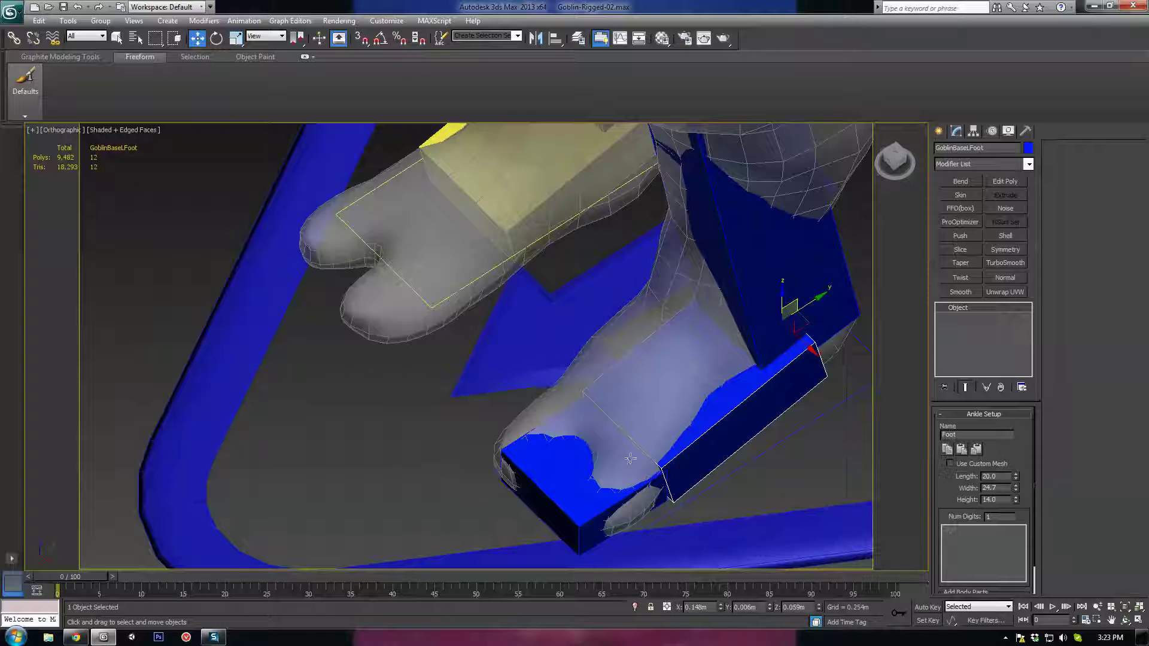
middle_click_drag(630, 459, 604, 462, "alt")
middle_click_drag(578, 360, 536, 398, "alt")
scroll(602, 425, "down", 3)
Try rotating the left leg bone and undo the rotation
left_click(581, 295)
scroll(590, 318, "down", 3)
scroll(544, 367, "up", 3)
key("e")
left_click_drag(550, 150, 557, 151)
key("ctrl+z")
middle_click_drag(578, 279, 559, 413, "alt")
Move the left foot platform inward under the mesh foot and rotate it slightly to follow the foot's direction
left_click(560, 453)
key("w")
scroll(560, 413, "up", 3)
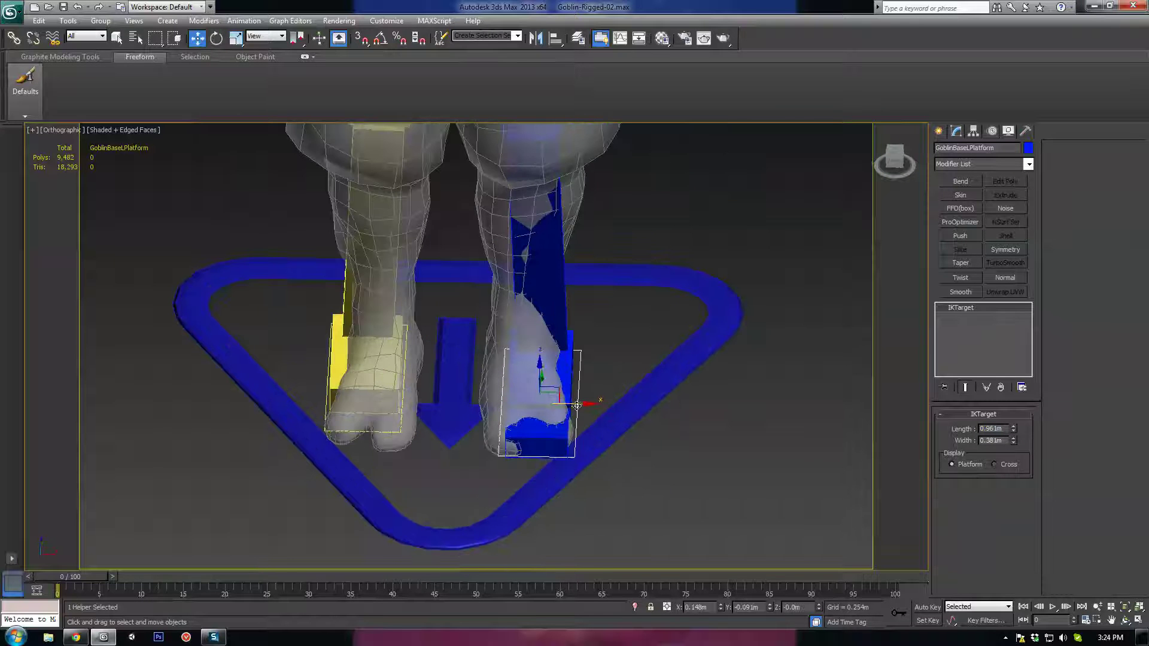
left_click_drag(576, 405, 552, 422)
key("e")
key("w")
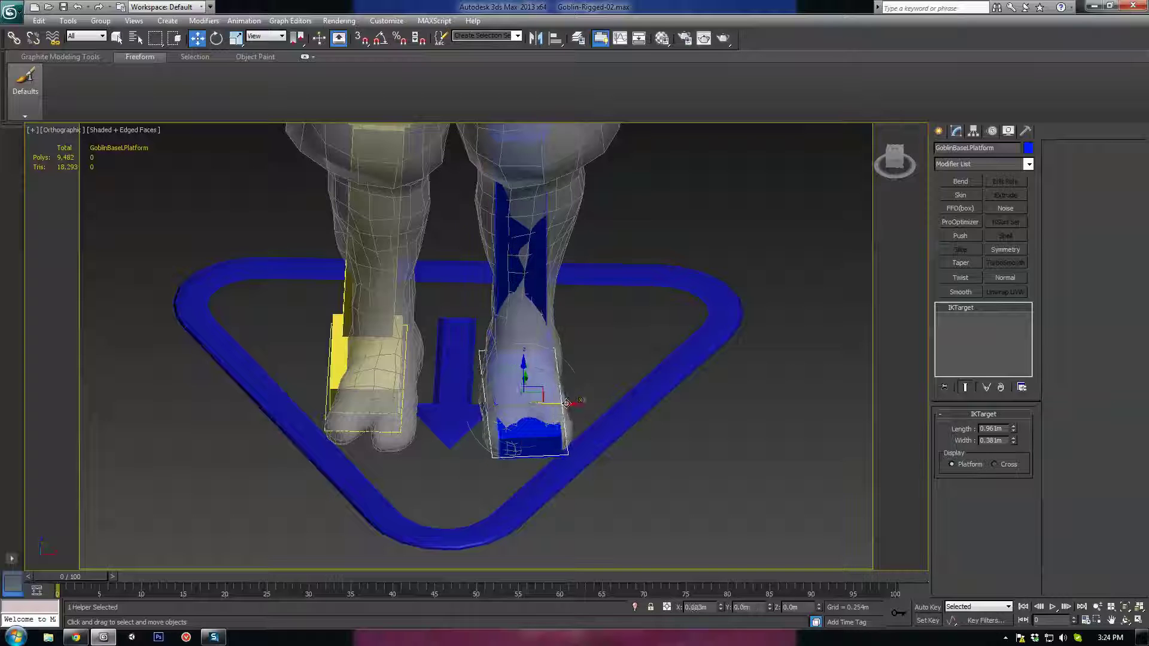
key("e")
left_click_drag(550, 424, 551, 424)
Select the left calf bone and examine from the side how it fits the mesh's knee and shin
middle_click_drag(550, 423, 536, 362, "alt")
mouse_move(485, 263)
middle_mouse_down("alt")
mouse_move(470, 311)
mouse_move(537, 311)
mouse_move(498, 302)
mouse_move(515, 438)
mouse_move(530, 409)
mouse_move(426, 410)
mouse_move(424, 397)
mouse_move(449, 411)
mouse_move(474, 318)
middle_mouse_up("alt")
left_click(498, 302)
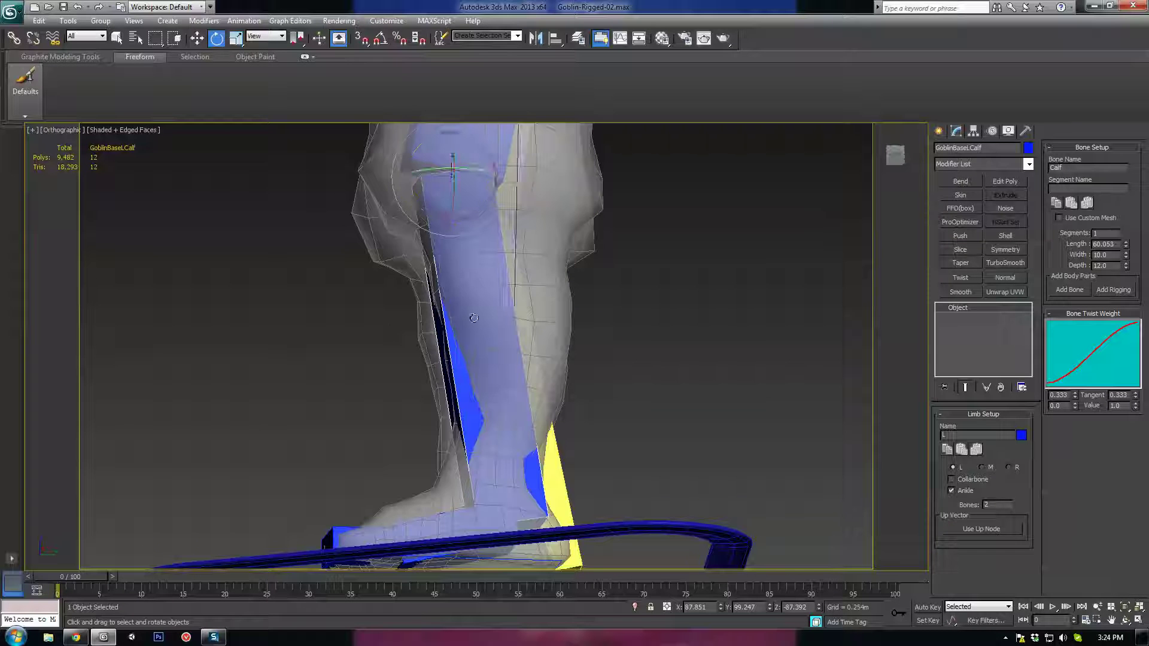
middle_click_drag(572, 283, 542, 366)
middle_click_drag(379, 267, 402, 325)
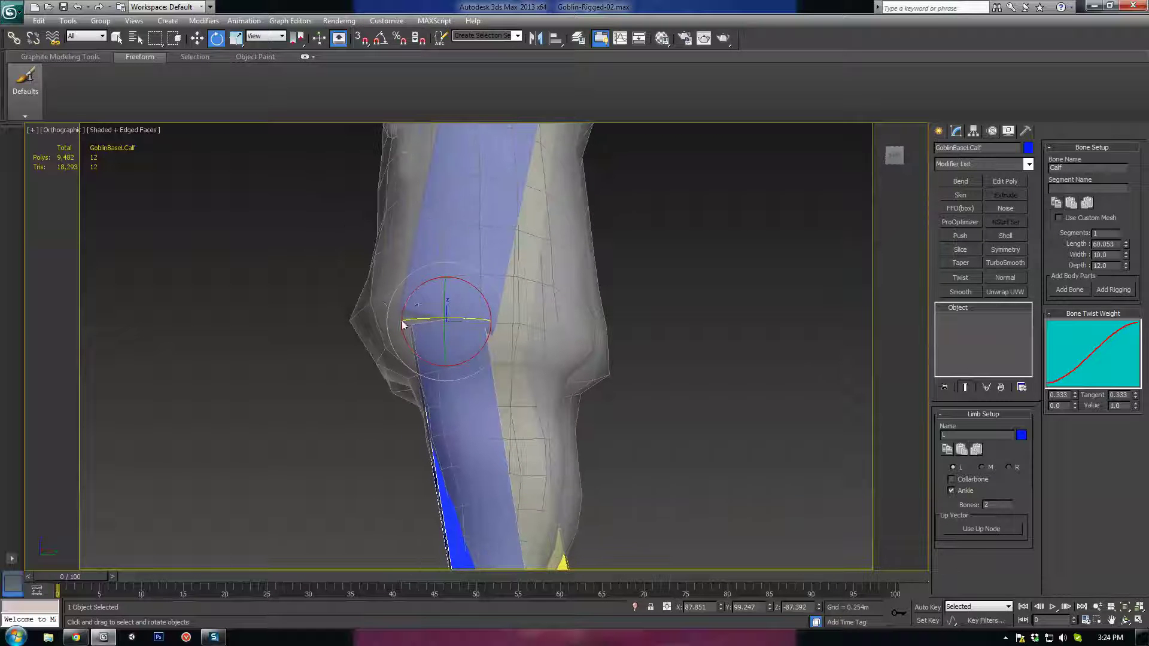
middle_click_drag(485, 461, 476, 355, "alt")
scroll(508, 332, "up", 2)
scroll(496, 363, "down", 4)
middle_click_drag(529, 433, 514, 444, "alt")
Raise the left foot bone so its pivot sits at the mesh's ankle in the side view
left_click(478, 415)
key("w")
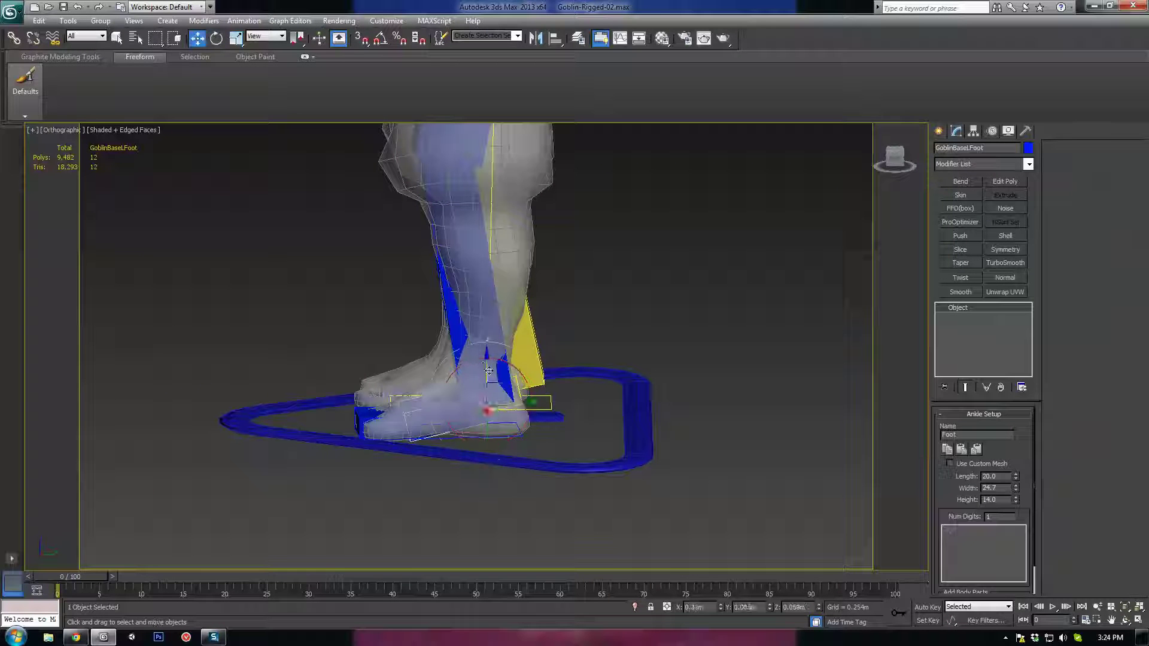
middle_click_drag(497, 383, 505, 363, "alt")
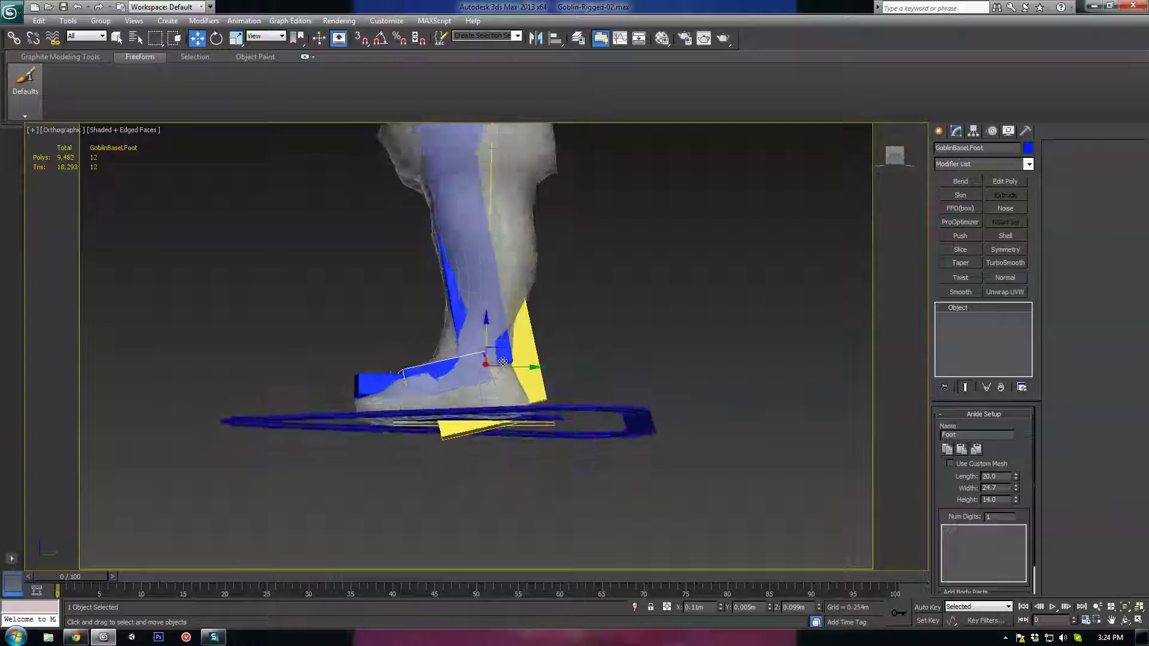
scroll(502, 361, "up", 2)
left_click_drag(509, 359, 499, 355)
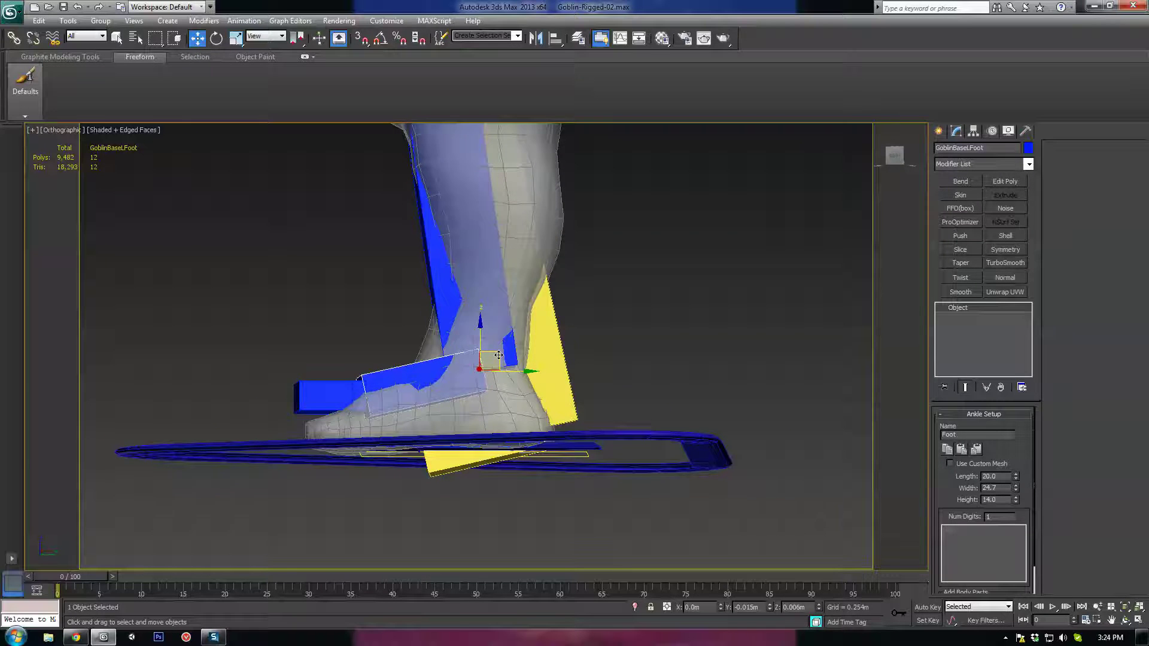
middle_click_drag(503, 358, 502, 367, "alt")
Rotate the left foot bone down so the toe lies inside the mesh foot, and reposition it at the ankle
left_click(493, 363)
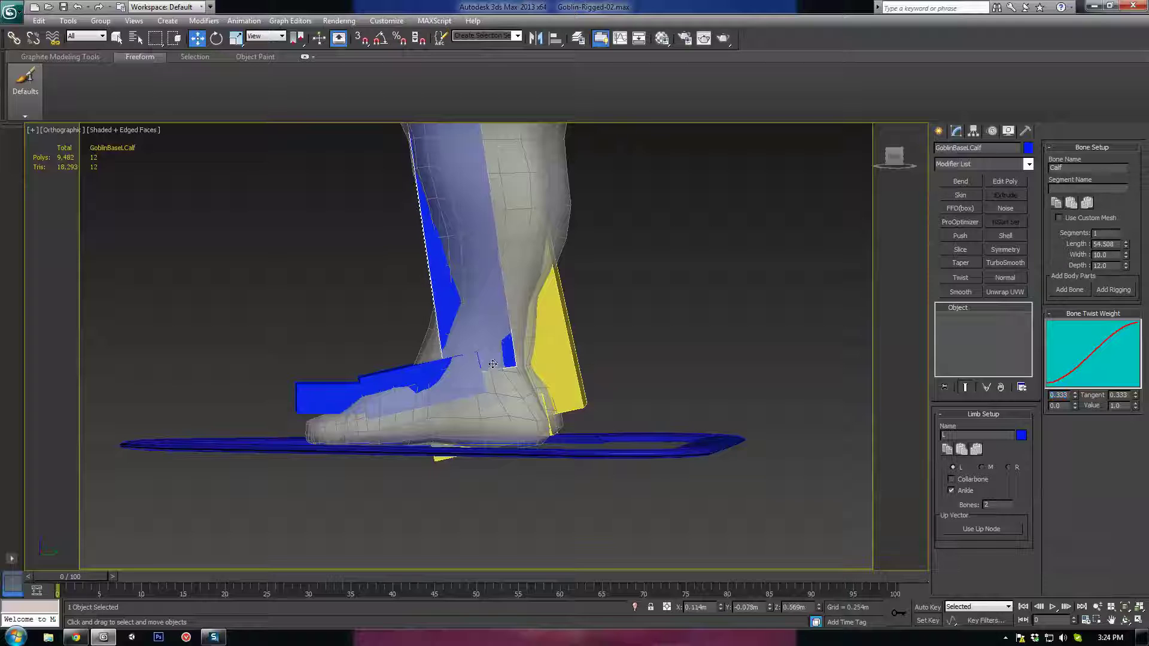
left_click(482, 371)
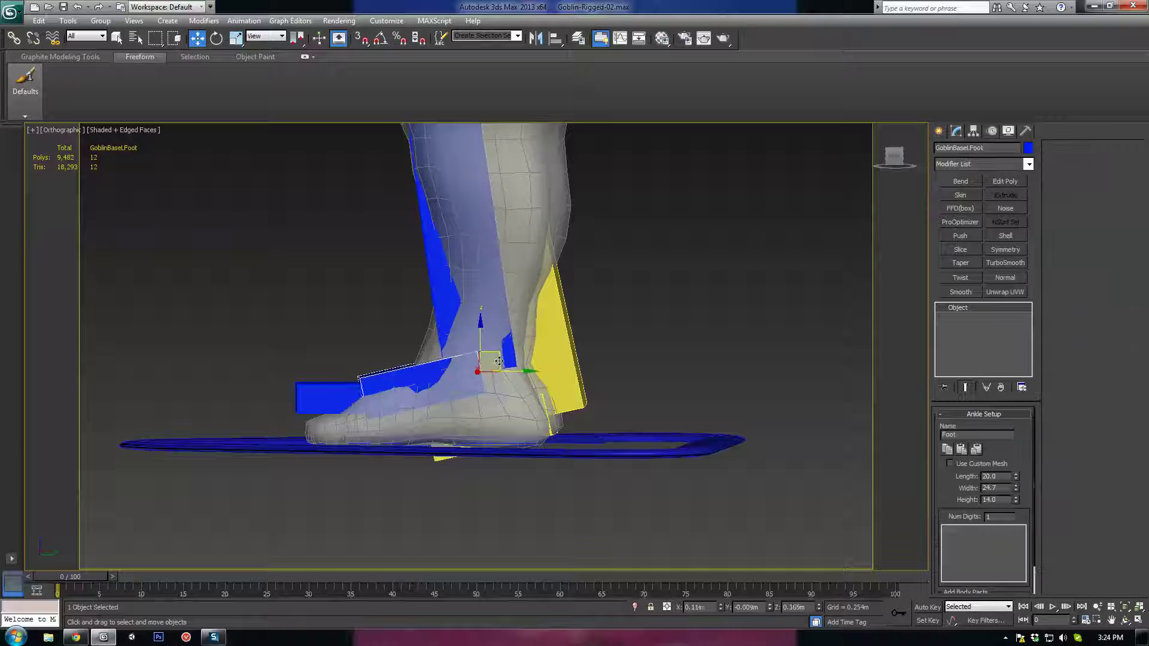
mouse_move(500, 361)
left_mouse_down()
mouse_move(518, 350)
mouse_move(494, 337)
mouse_move(498, 358)
left_mouse_up()
key("e")
key("w")
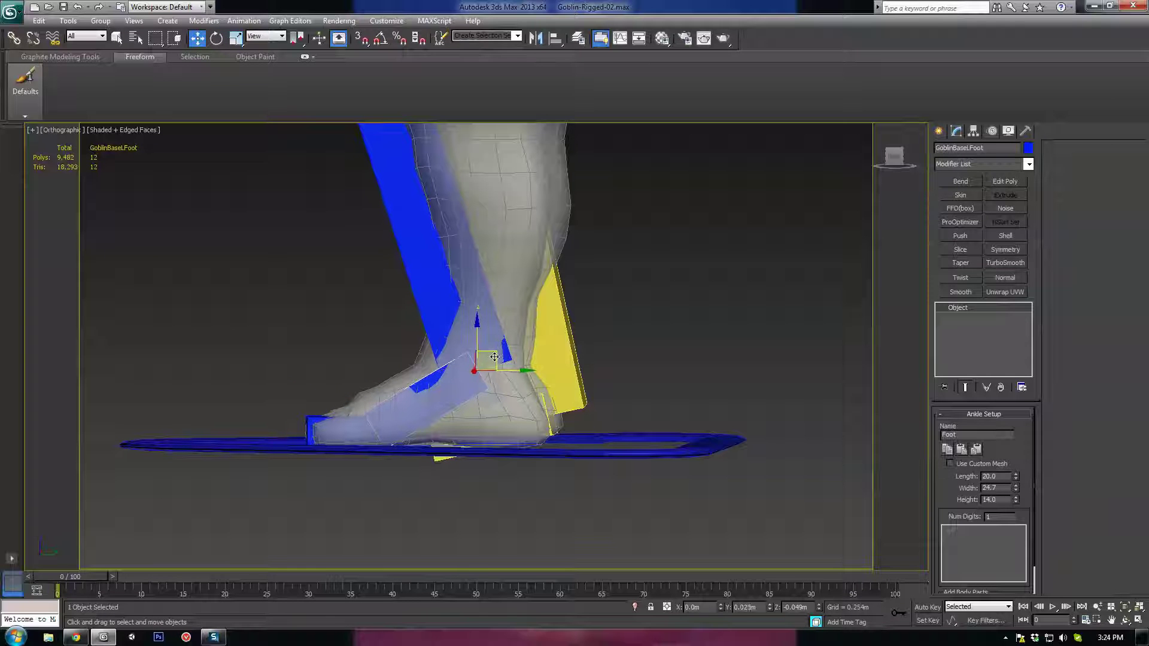
key("e")
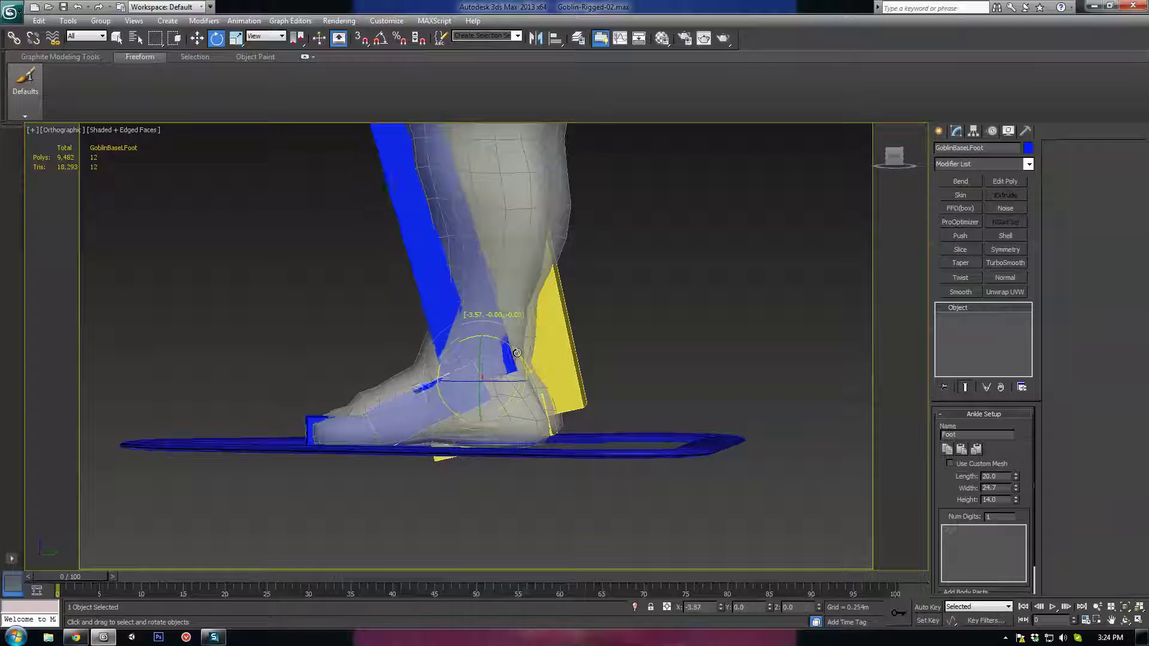
left_click_drag(514, 349, 512, 349)
Rotate the left calf bone backward at the knee so it lines up with the mesh's lower leg in the side view
middle_click_drag(477, 311, 482, 445)
scroll(482, 446, "down", 2)
left_click(408, 290)
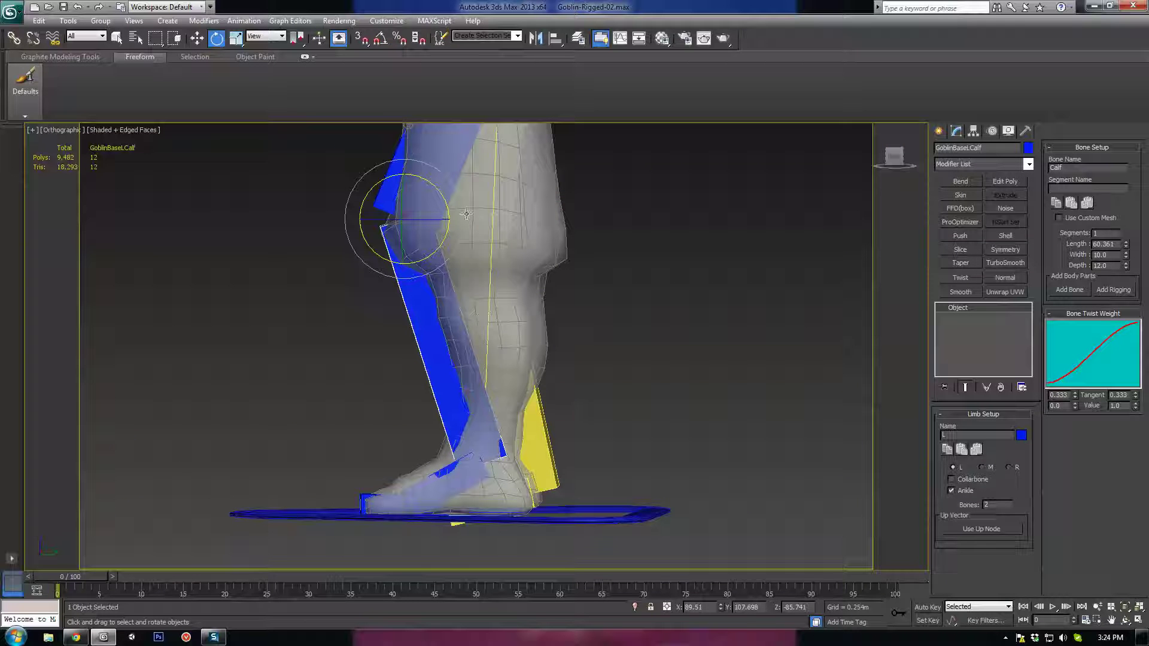
left_click_drag(448, 225, 498, 224)
Move the left calf bone's knee pivot along Y and slightly down so the shin sits inside the mesh's lower leg
key("w")
middle_click_drag(522, 260, 485, 211)
middle_click_drag(486, 211, 457, 191, "alt")
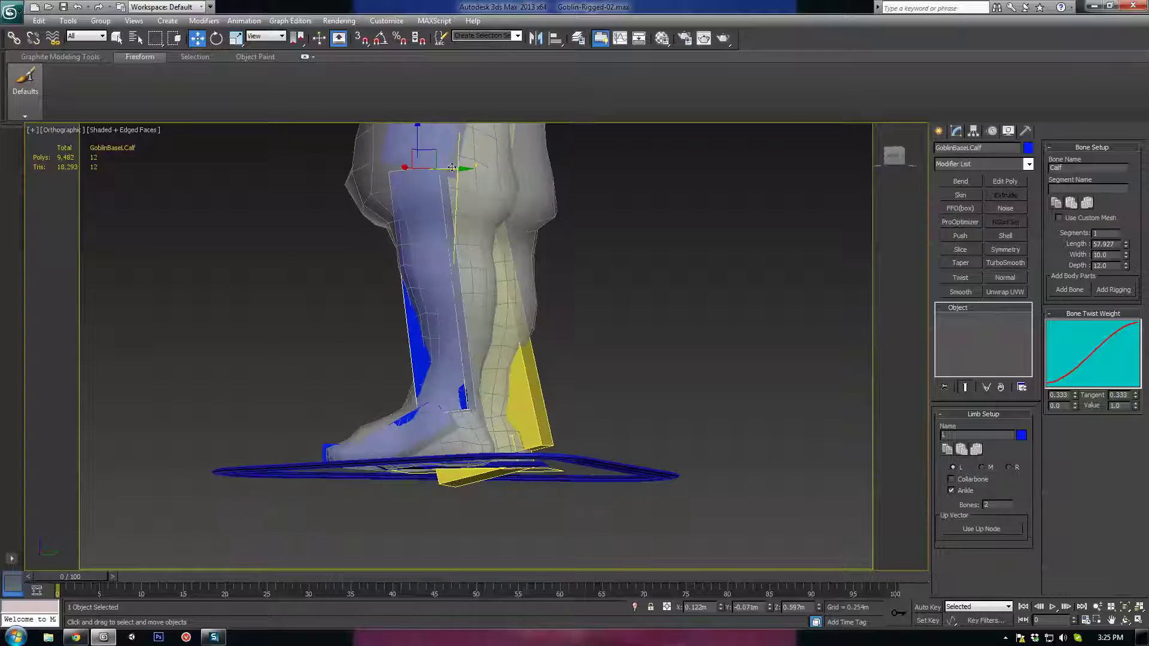
left_click_drag(450, 170, 468, 169)
middle_click_drag(469, 169, 477, 256, "alt")
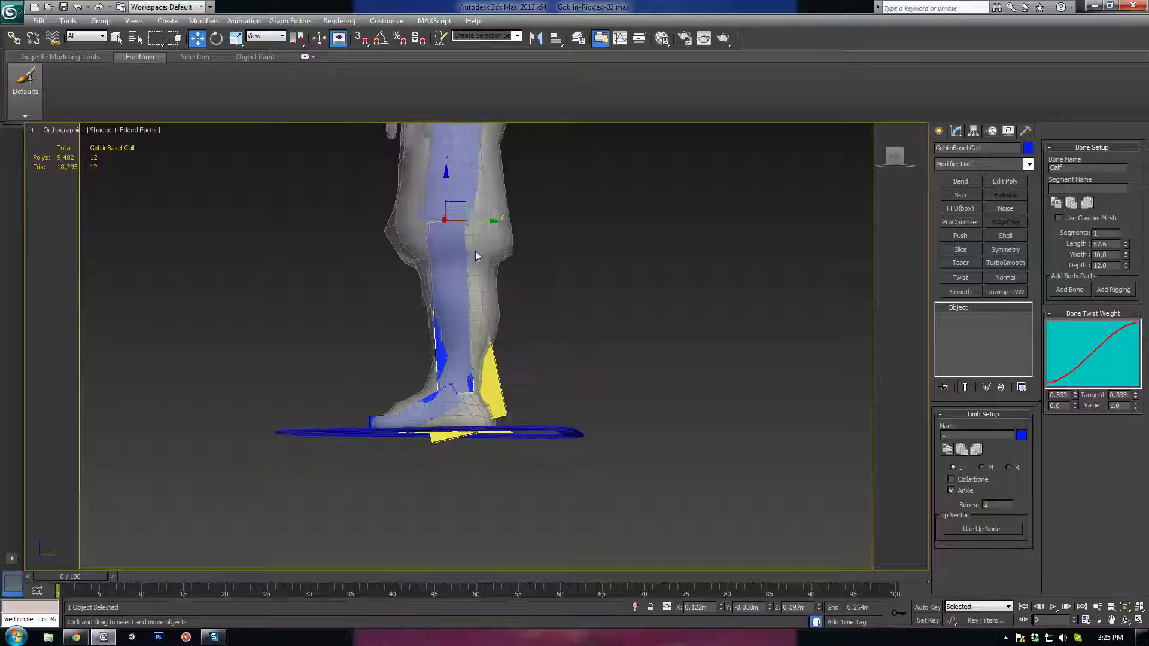
left_click_drag(475, 220, 455, 211)
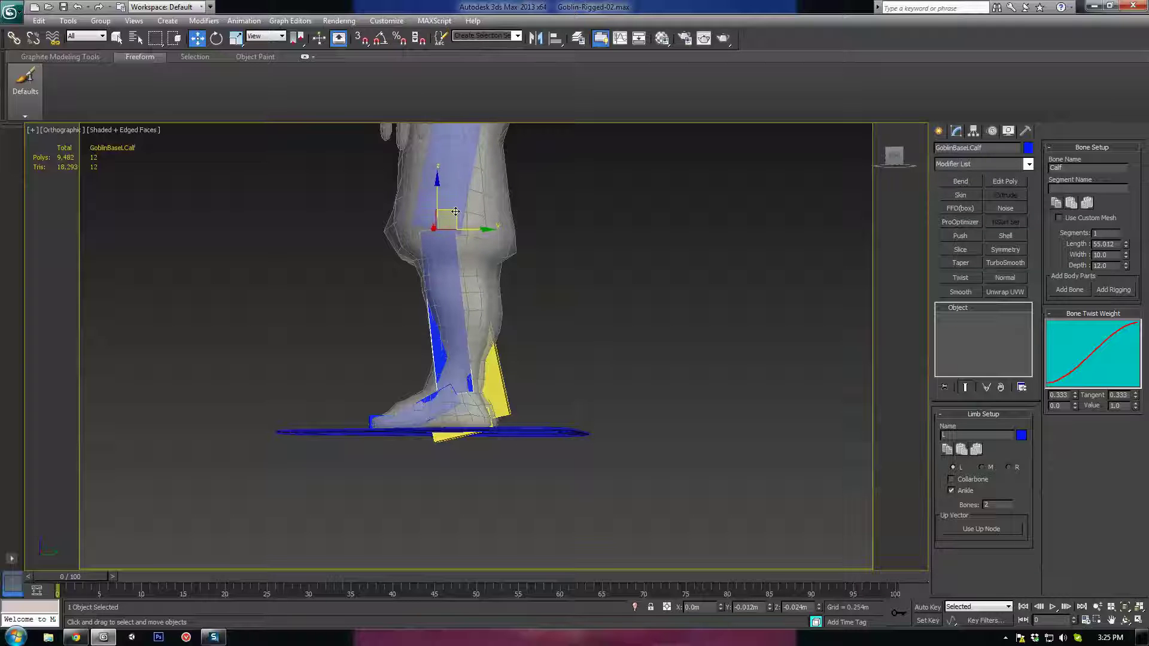
Fine-tune the left knee's front-to-back and vertical position until the thigh and calf bones follow the mesh leg
middle_click_drag(455, 211, 473, 407)
middle_click_drag(455, 277, 535, 290, "alt")
left_click(512, 257)
left_click_drag(538, 264, 517, 265)
middle_click_drag(518, 266, 432, 327, "alt")
left_click(433, 318)
left_click(443, 346)
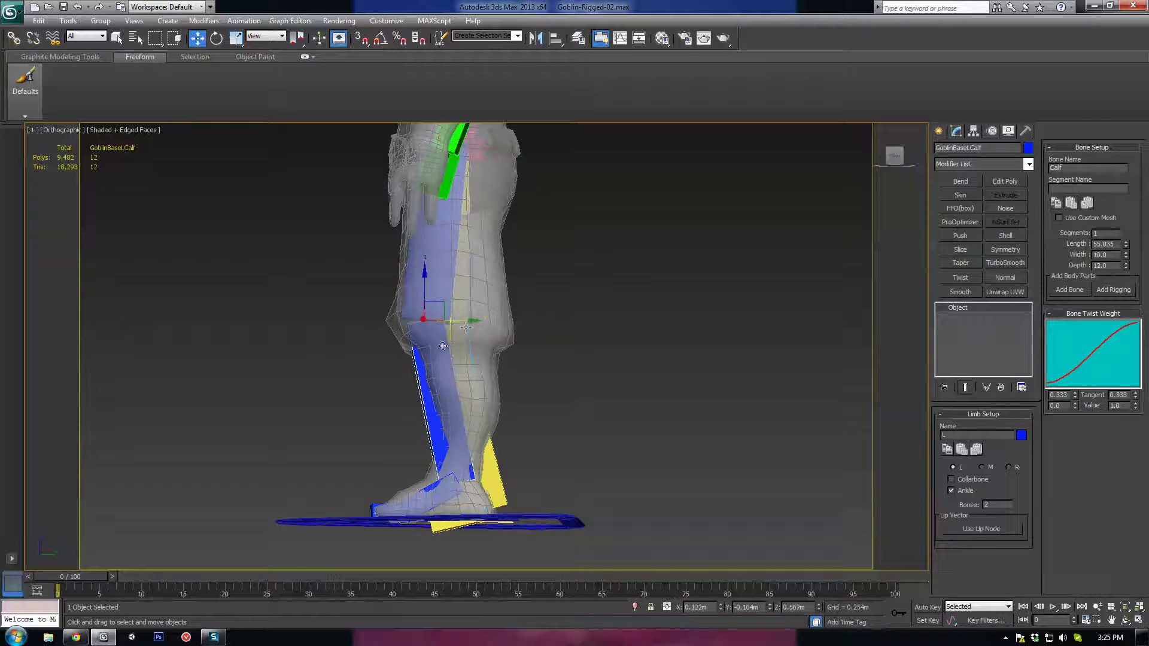
left_click_drag(458, 321, 475, 322)
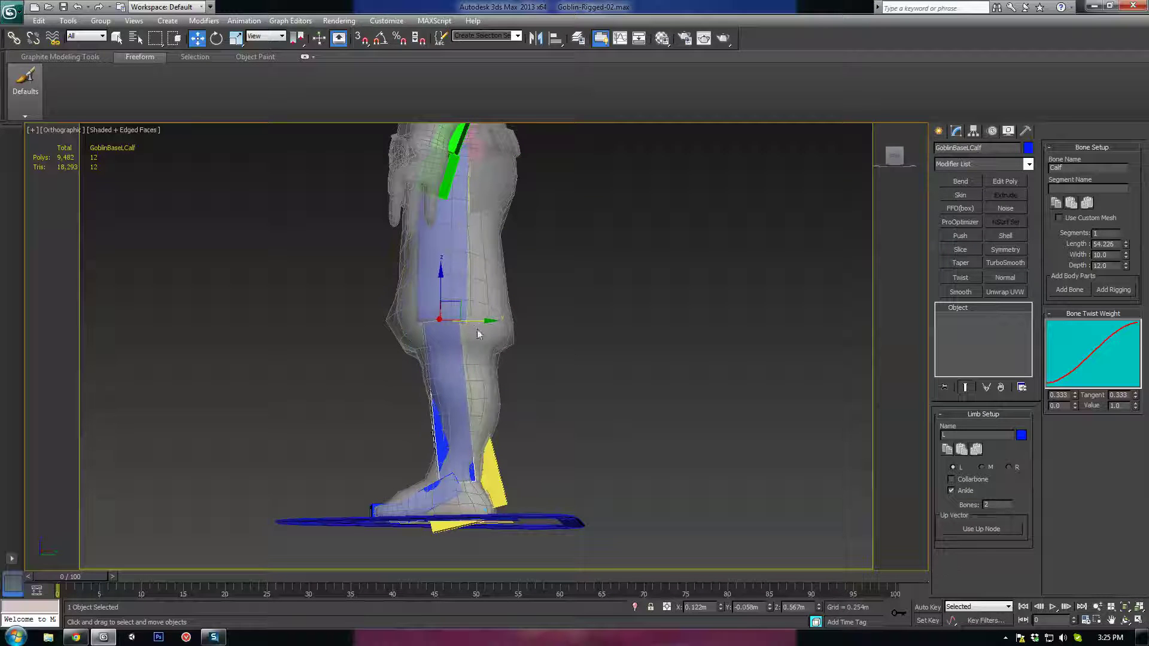
mouse_move(479, 333)
middle_mouse_down("alt")
mouse_move(451, 335)
mouse_move(534, 332)
mouse_move(479, 329)
middle_mouse_up("alt")
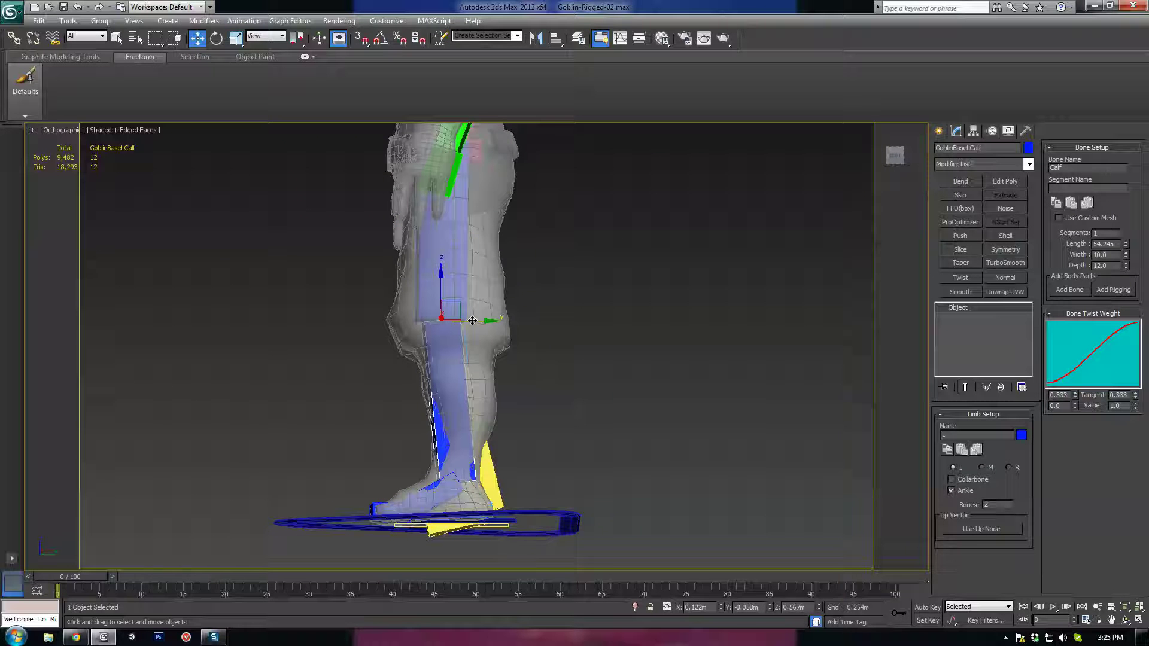
left_click_drag(472, 322, 467, 322)
middle_click_drag(467, 322, 458, 322, "alt")
left_click_drag(455, 307, 454, 310)
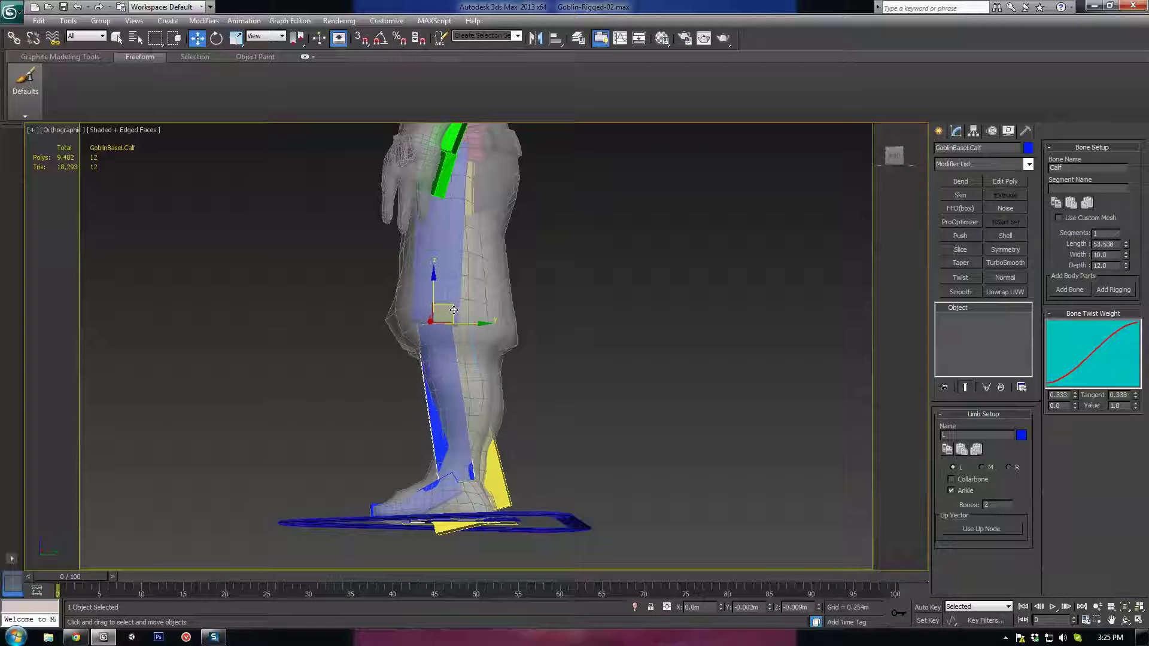
Shift the left foot bone about 0.012 m backward along Y at the mesh's ankle
middle_click_drag(492, 445, 497, 449, "alt")
middle_click_drag(497, 449, 438, 336)
scroll(439, 334, "up", 2)
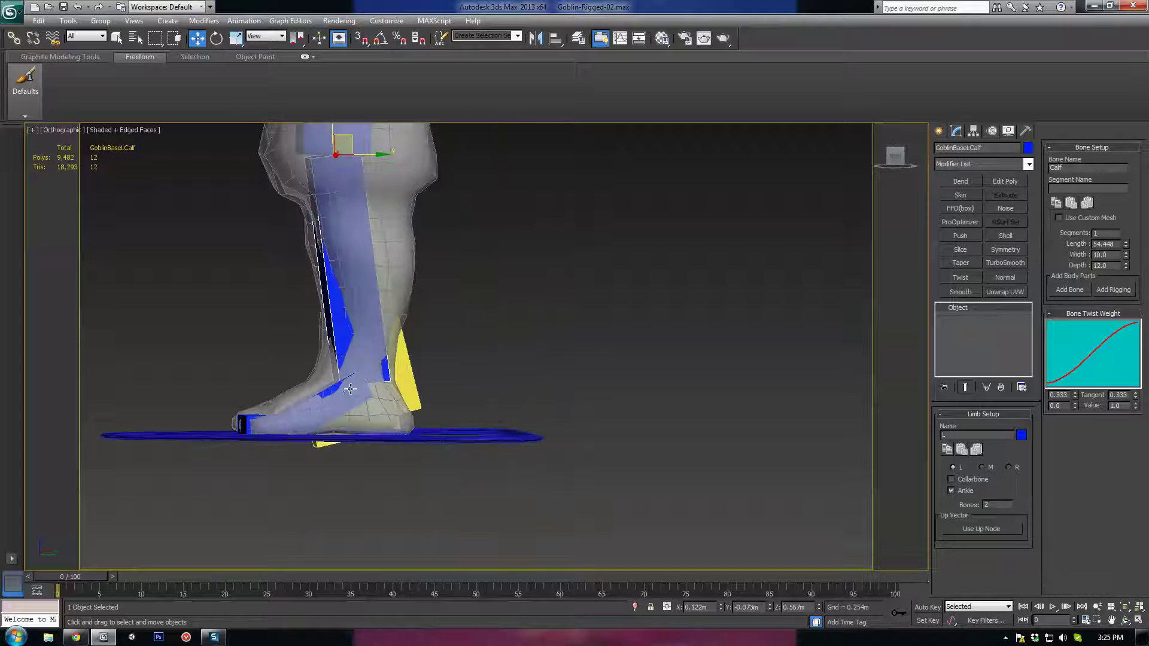
left_click(347, 386)
middle_click_drag(379, 400, 383, 399, "alt")
left_click_drag(397, 386, 403, 386)
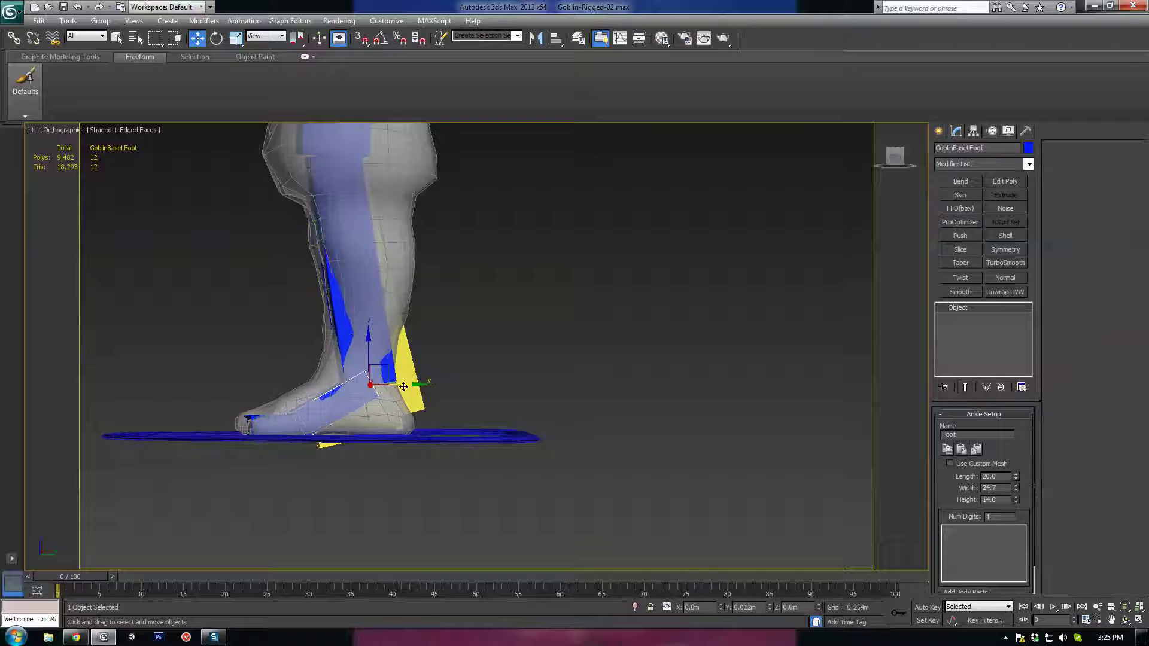
scroll(317, 411, "up", 4)
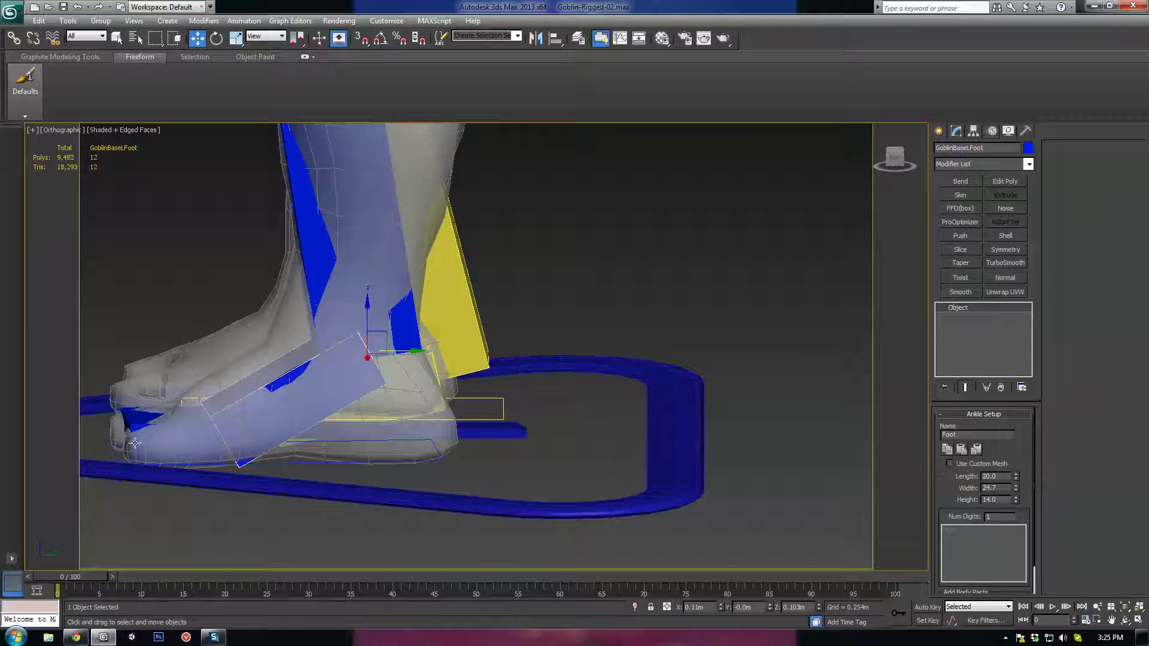
Try to pull the second bone of the left toe digit forward out of the mesh foot, and undo the moves
left_click(173, 426)
left_click_drag(228, 438, 119, 437)
middle_click_drag(120, 438, 491, 434)
key("ctrl+z")
left_click_drag(521, 413, 411, 423)
middle_click_drag(411, 423, 593, 483, "alt")
key("ctrl+z")
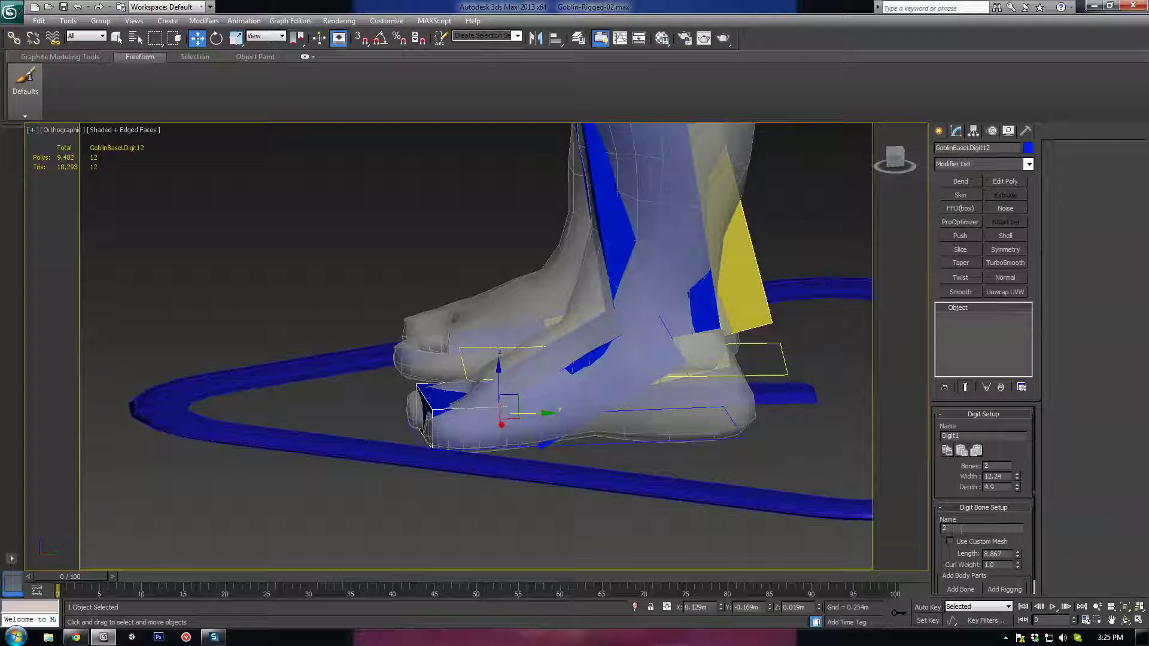
Compare the left foot and toe digit settings, and try reducing the toe digit to 1 bone
left_click(574, 390)
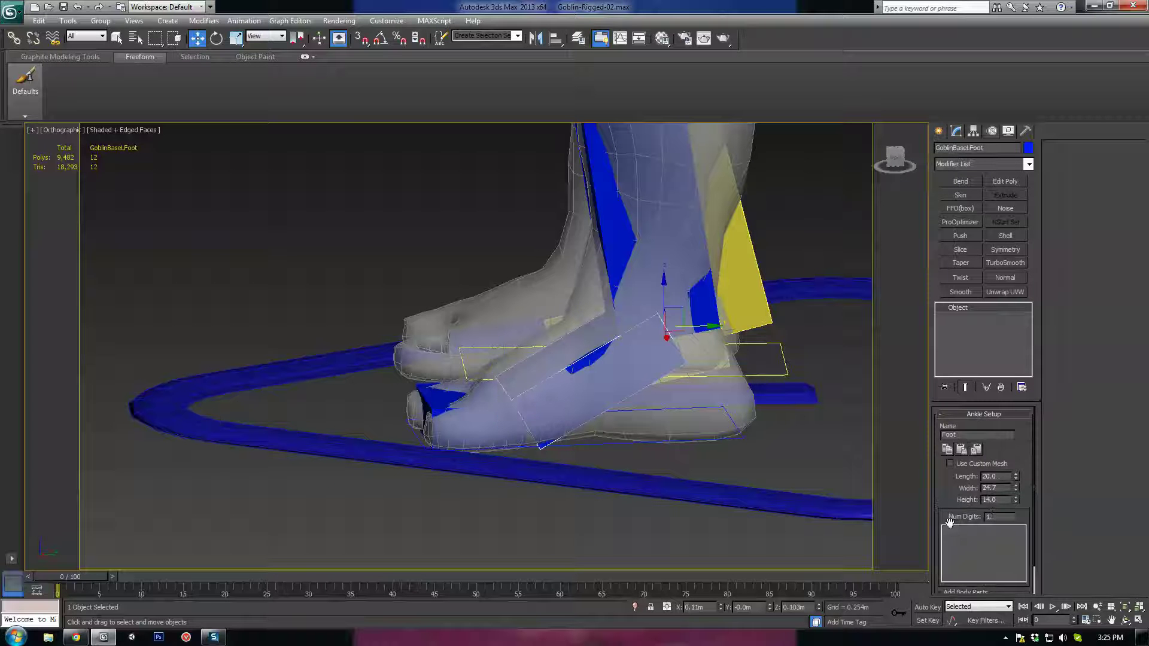
left_click(498, 422)
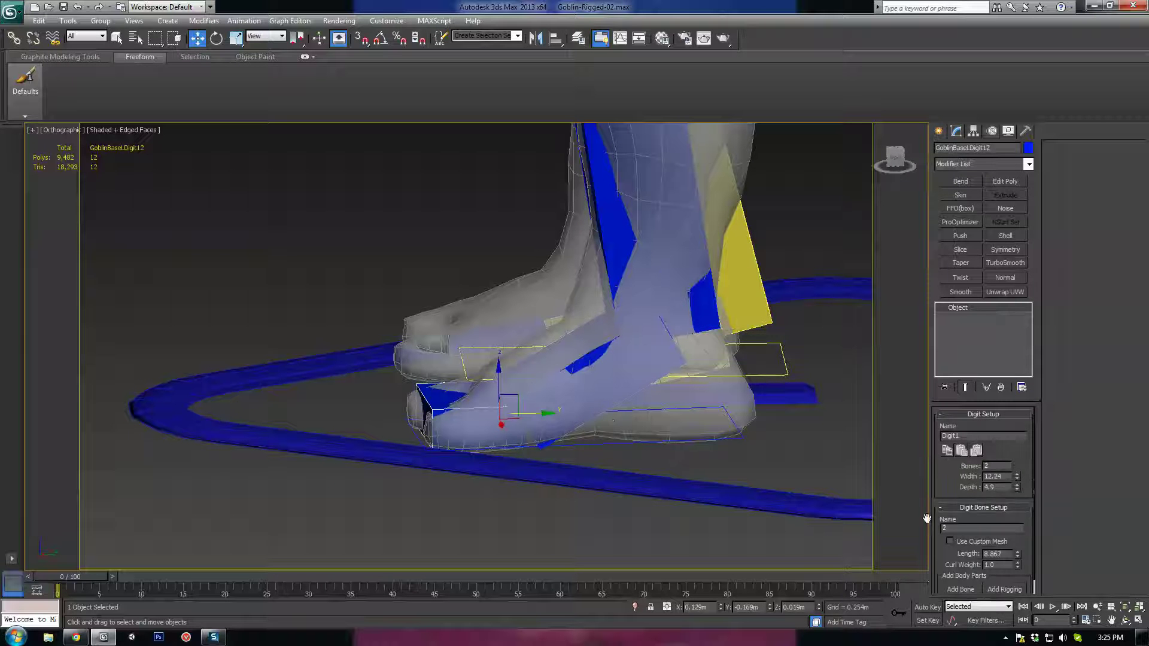
left_click(600, 369)
left_click(479, 420)
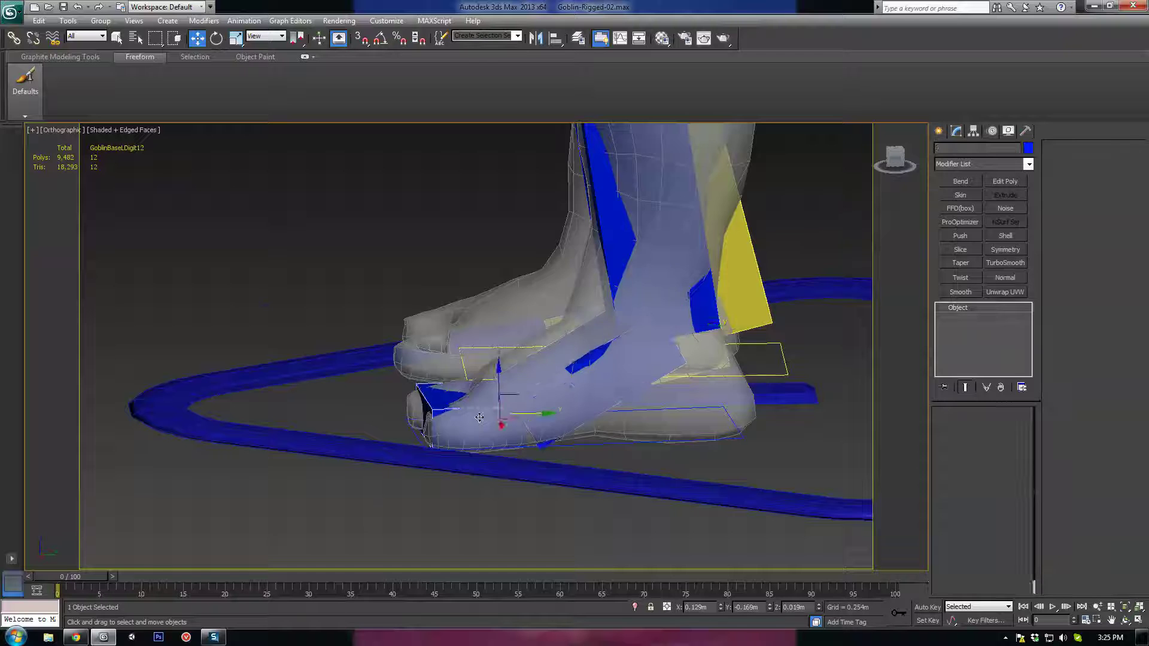
middle_click_drag(679, 463, 678, 486, "alt")
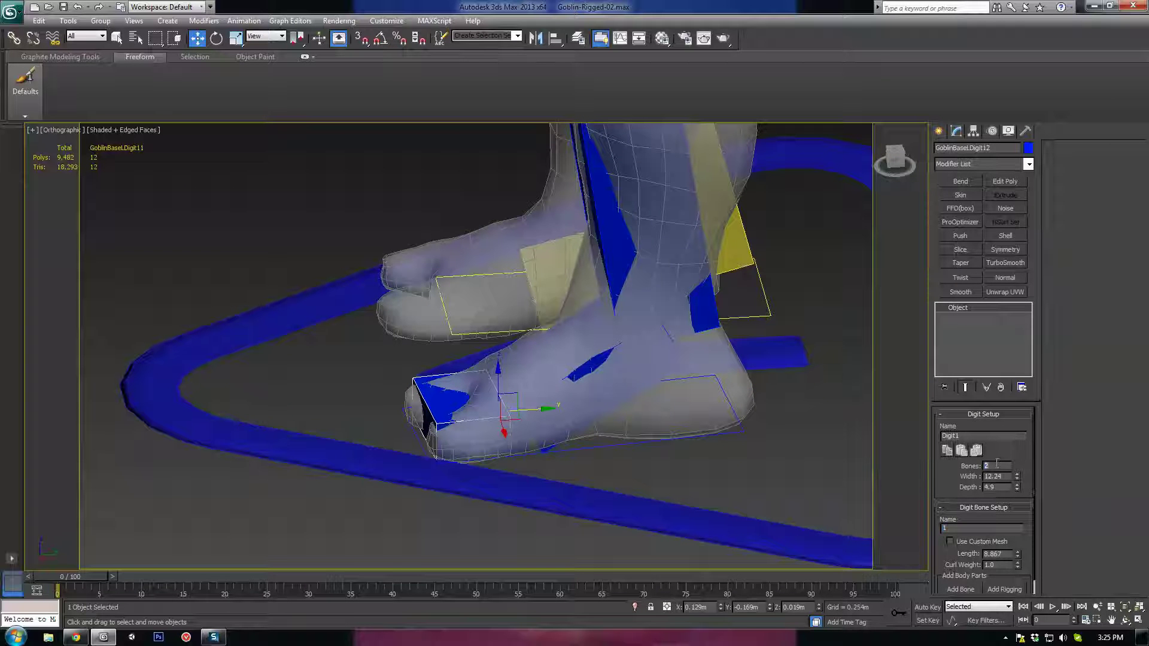
left_click(976, 451)
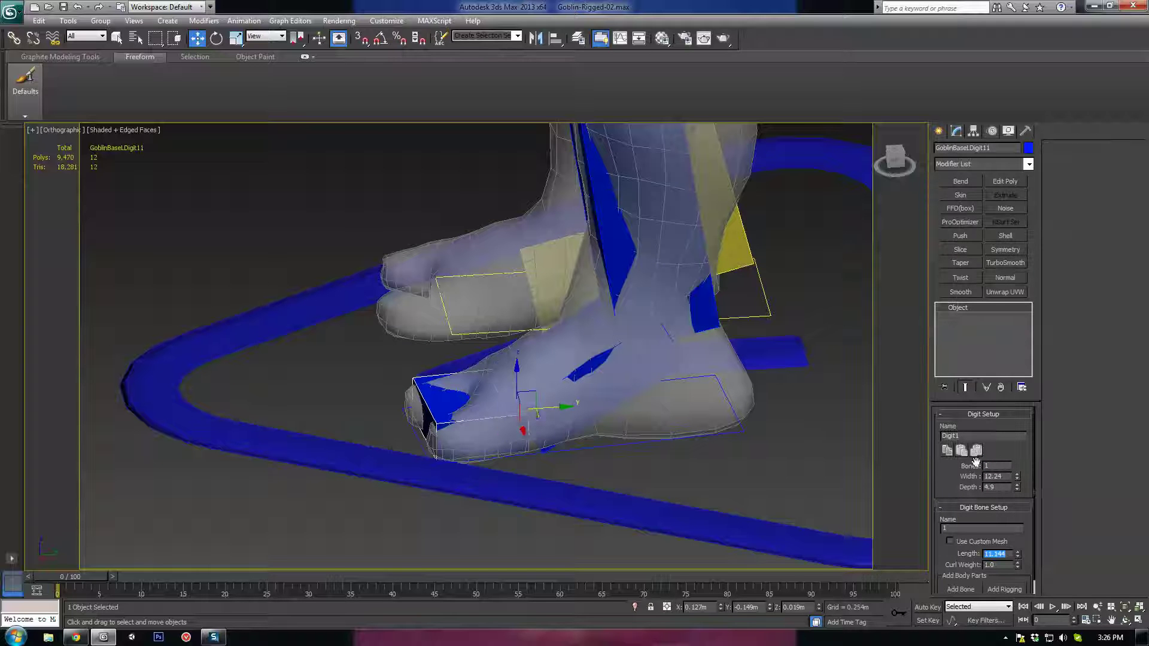
middle_click_drag(522, 453, 529, 444)
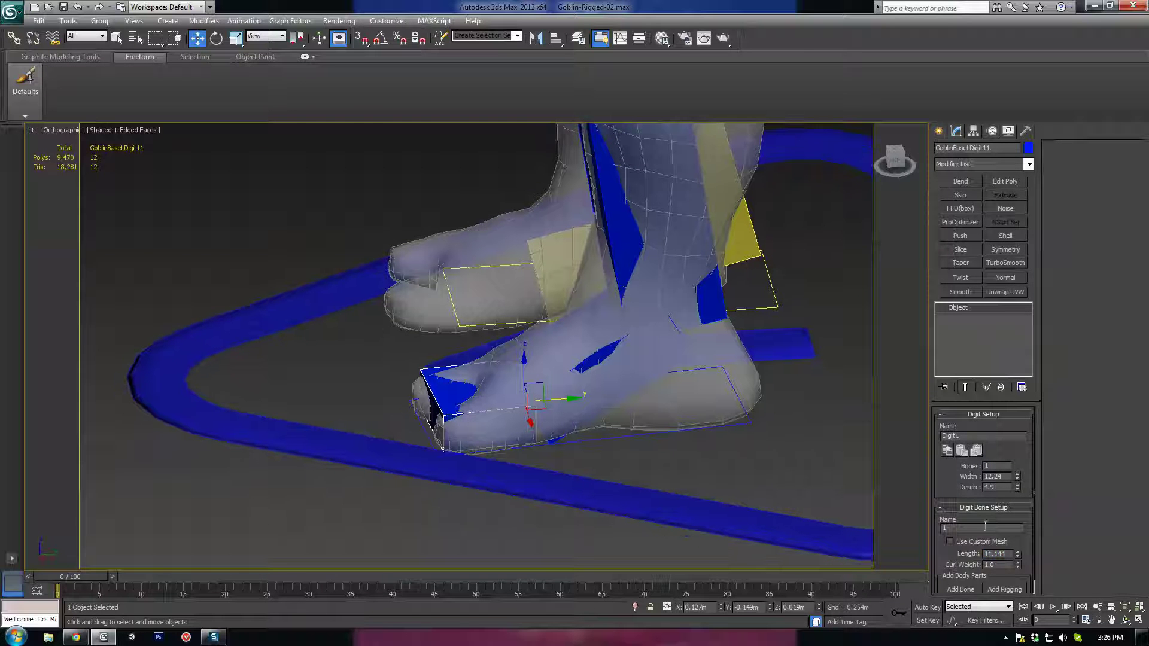
left_click(446, 414)
Undo the toe bone reduction and the foot shift, and move the left foot bone slightly backward along Y again
middle_click_drag(649, 407, 614, 428)
scroll(652, 442, "down", 3)
key("ctrl+z")
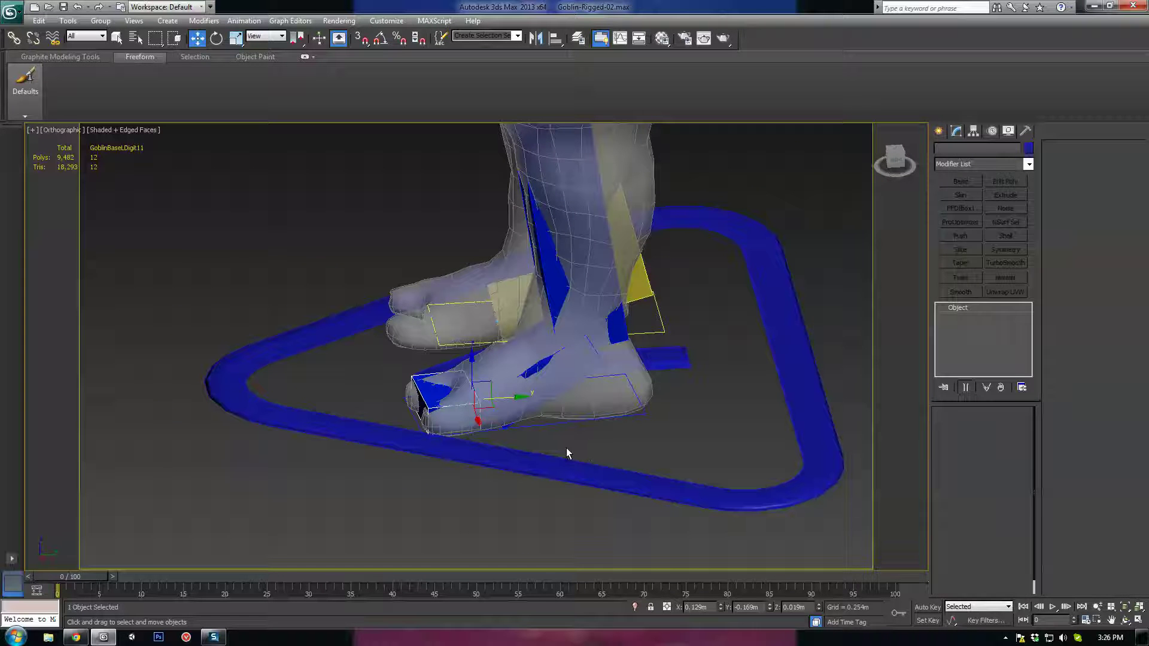
key("ctrl+z")
key("ctrl+z")
key("ctrl+z")
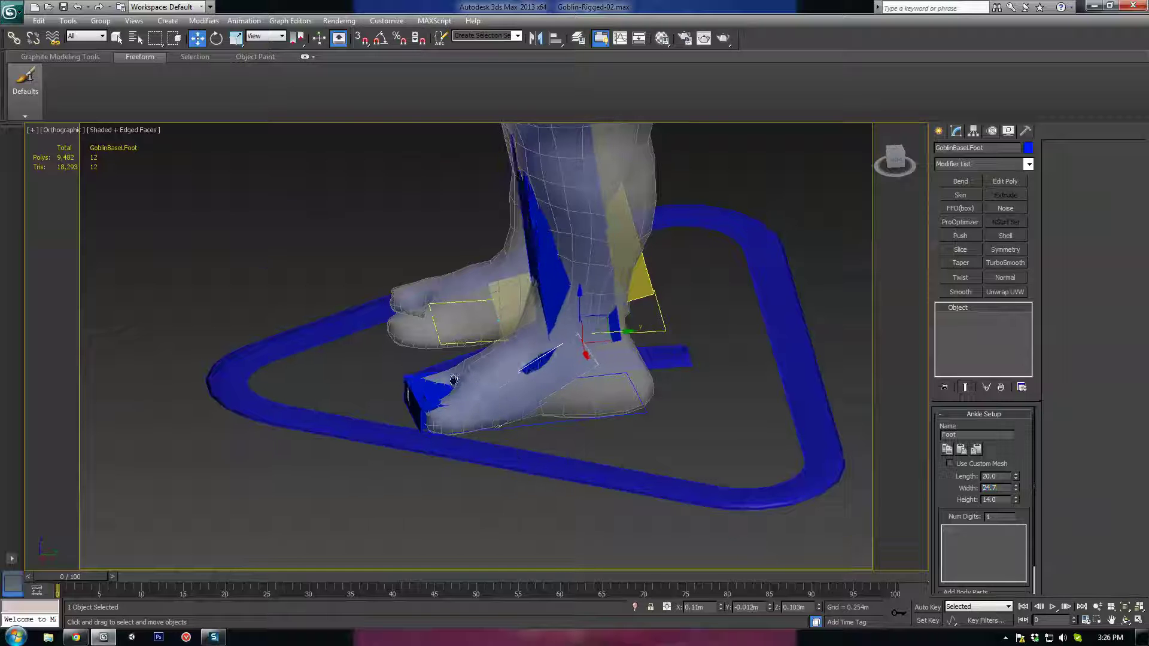
scroll(500, 384, "up", 5)
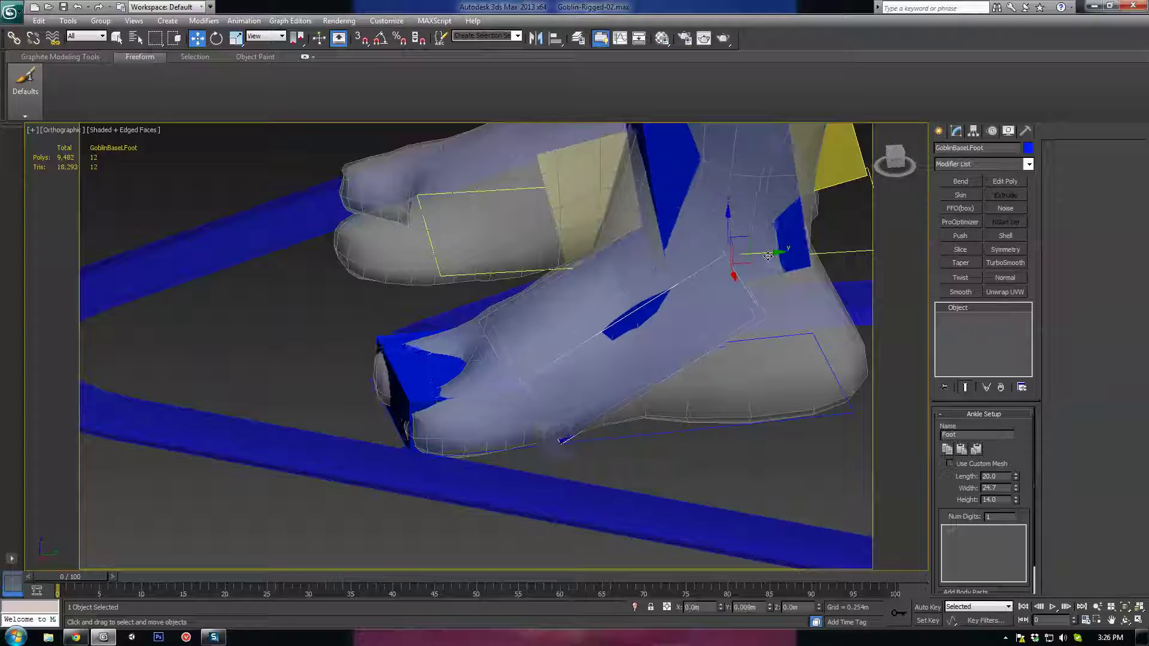
Name the left digit's first bone BigToe, try moving it forward out of the foot, and undo the move
left_click(419, 373)
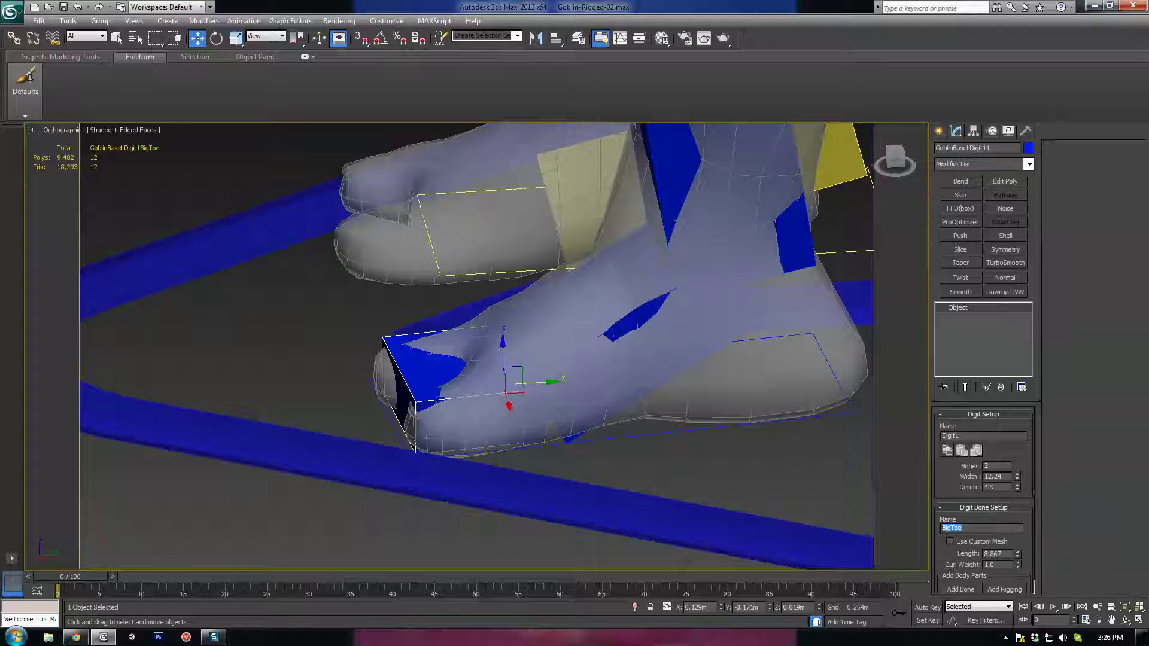
middle_click_drag(483, 287, 480, 314)
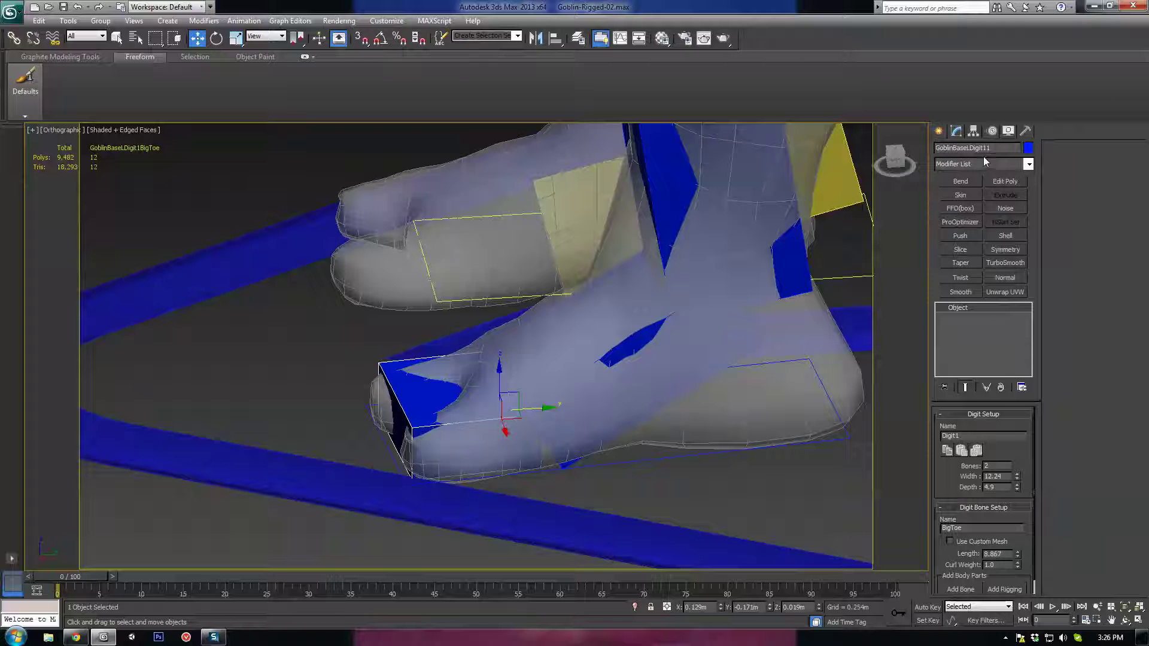
middle_click_drag(602, 375, 508, 424, "alt")
left_click_drag(518, 395, 412, 435)
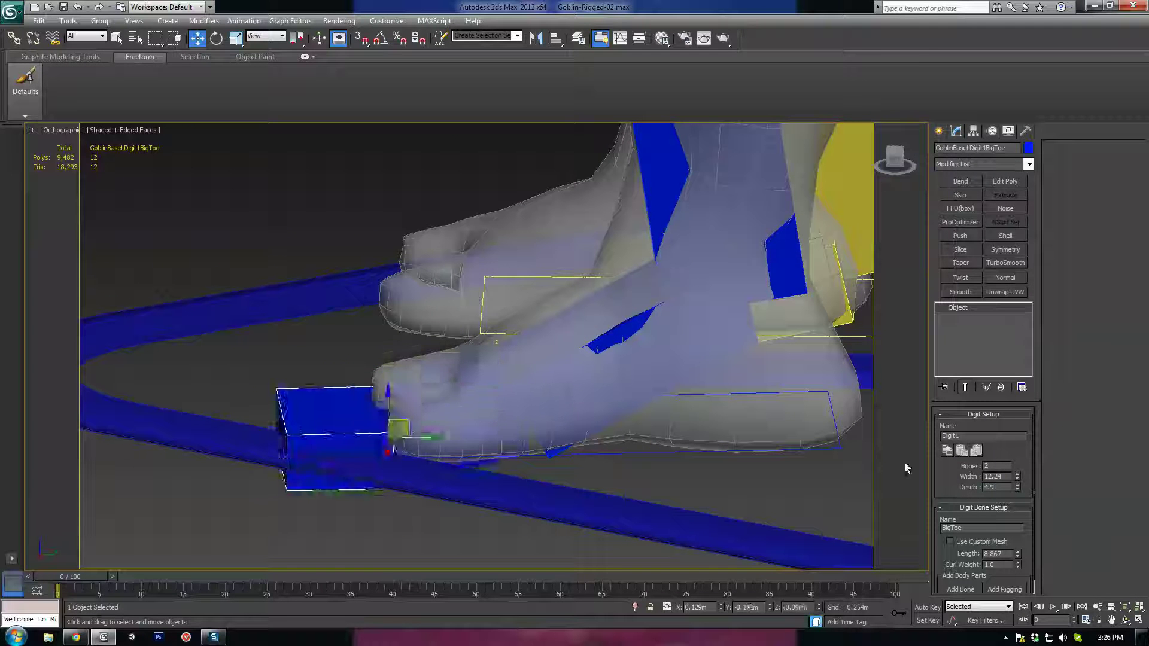
key("ctrl+z")
Set the left toe digit's bone count to 1 and rename its remaining bone Toe
key("BackSpace")
type("1")
key("Return")
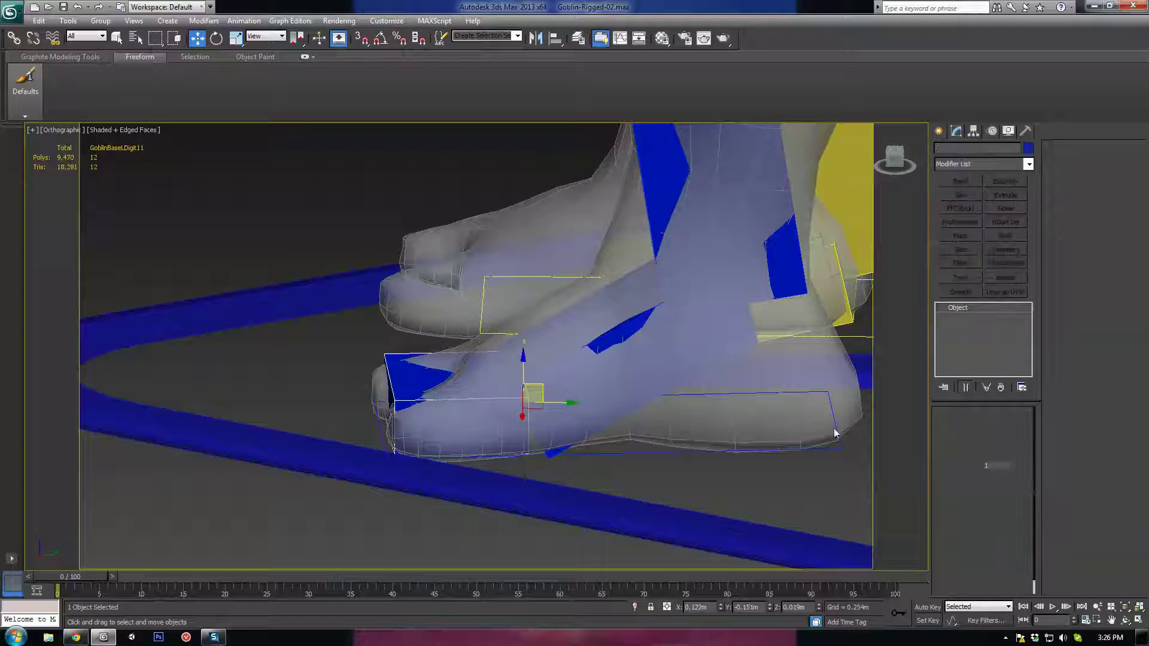
double_click(962, 529)
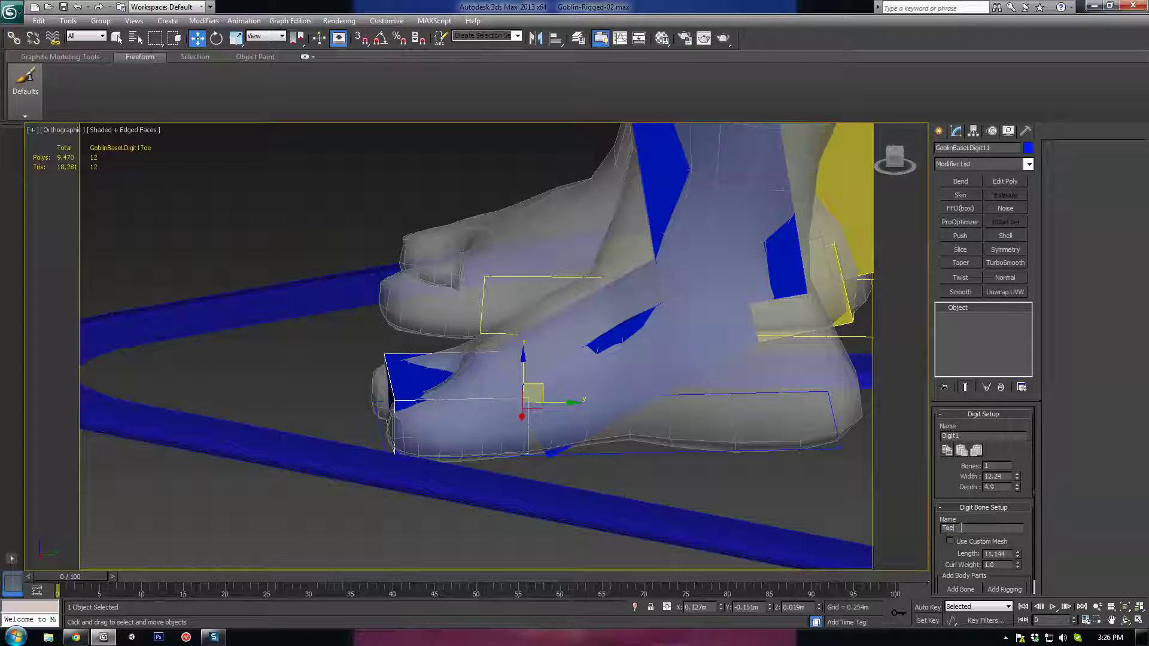
Increase the left toe bone's width so it covers both toes of the mesh foot
middle_click_drag(524, 399, 616, 420, "alt")
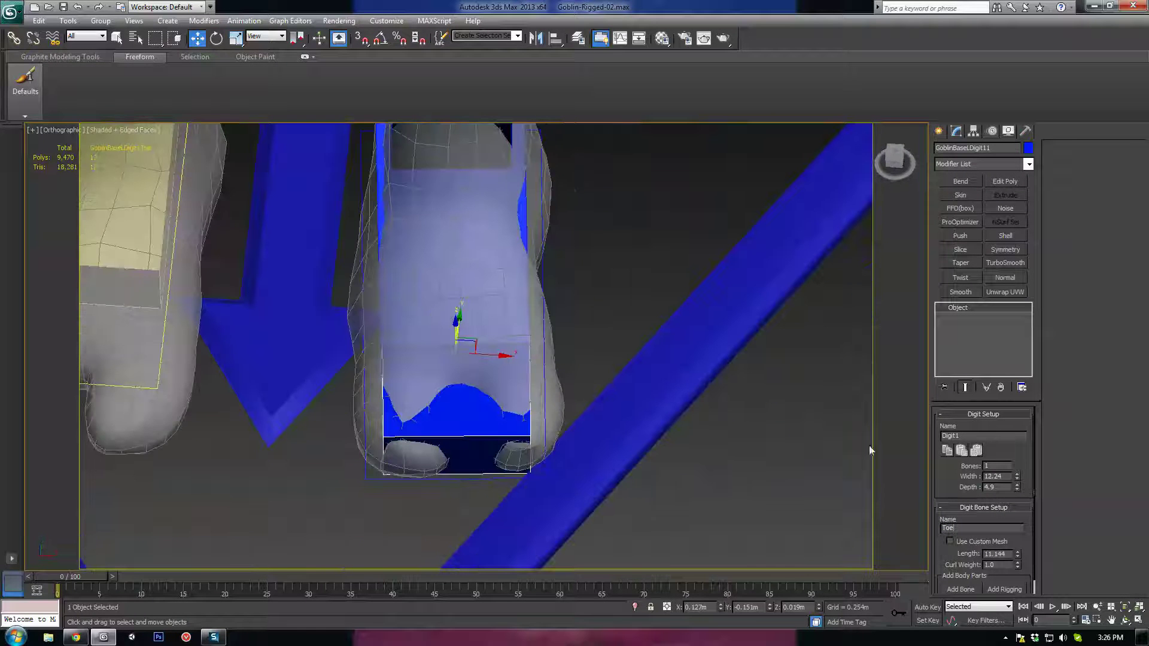
mouse_move(1017, 554)
left_mouse_down()
mouse_move(1018, 545)
mouse_move(1016, 559)
left_mouse_up()
left_click(1018, 565)
middle_click_drag(649, 444, 539, 389, "alt")
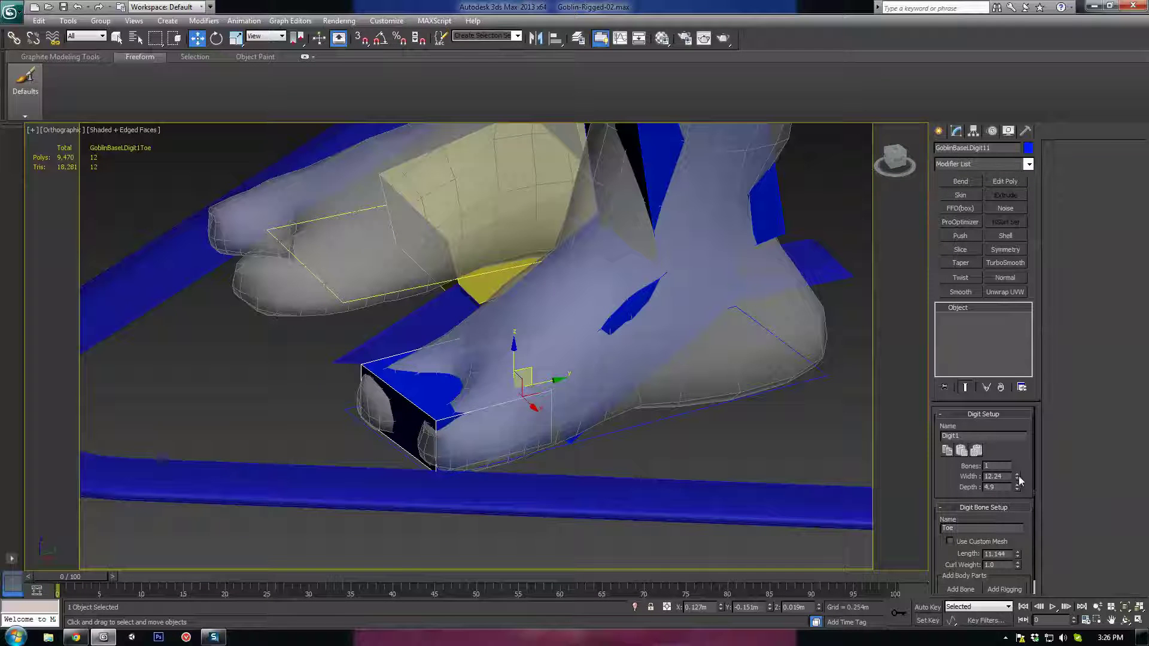
left_click_drag(1018, 478, 1014, 444)
Shift the left calf bone's knee pivot about 0.018 m backward along Y in the side view to centre it in the knee
left_click(635, 313)
middle_click_drag(738, 423, 537, 282, "alt")
middle_click_drag(498, 132, 500, 298)
left_click(517, 355)
middle_click_drag(518, 356, 564, 328, "alt")
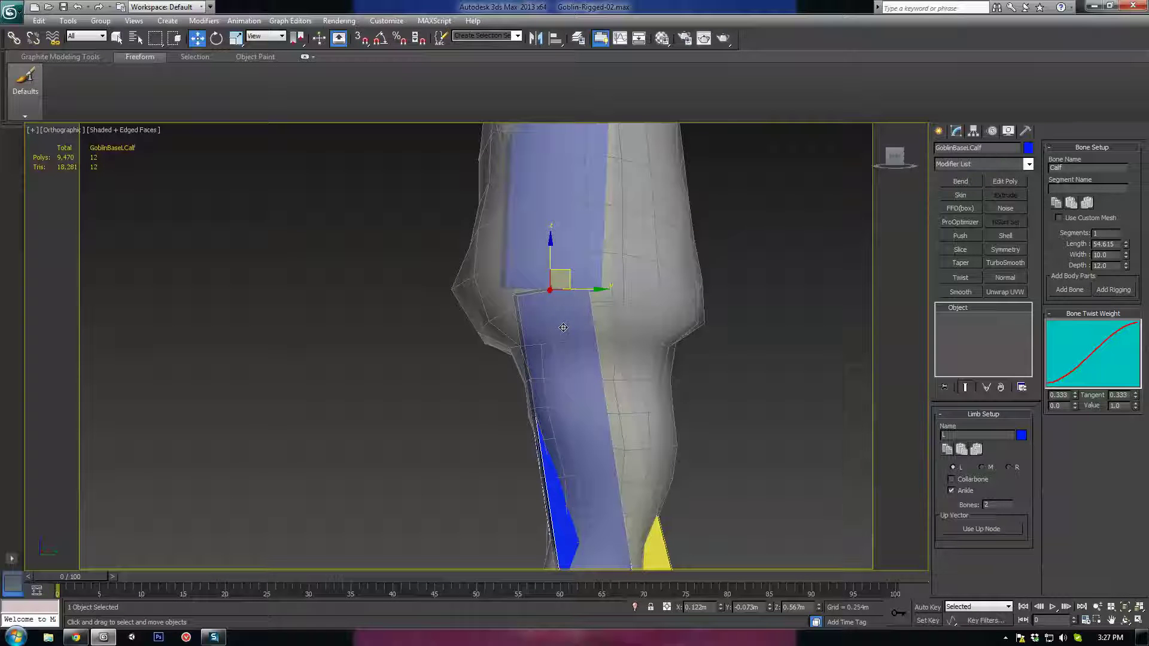
middle_click_drag(584, 267, 564, 278, "alt")
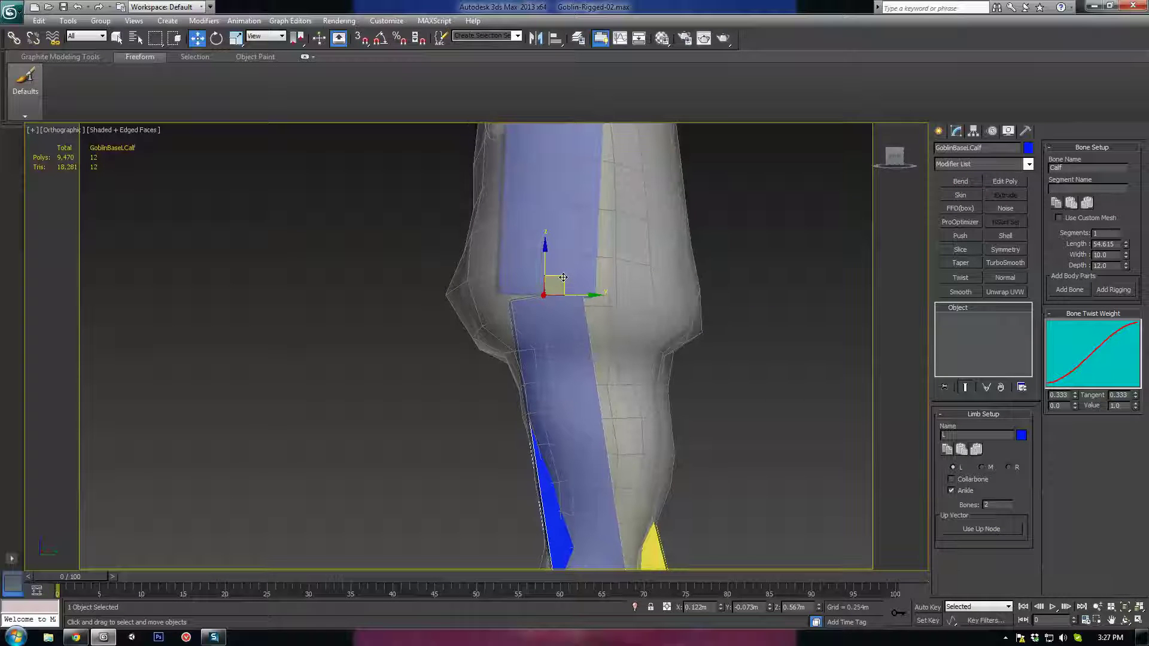
left_click_drag(573, 278, 573, 278)
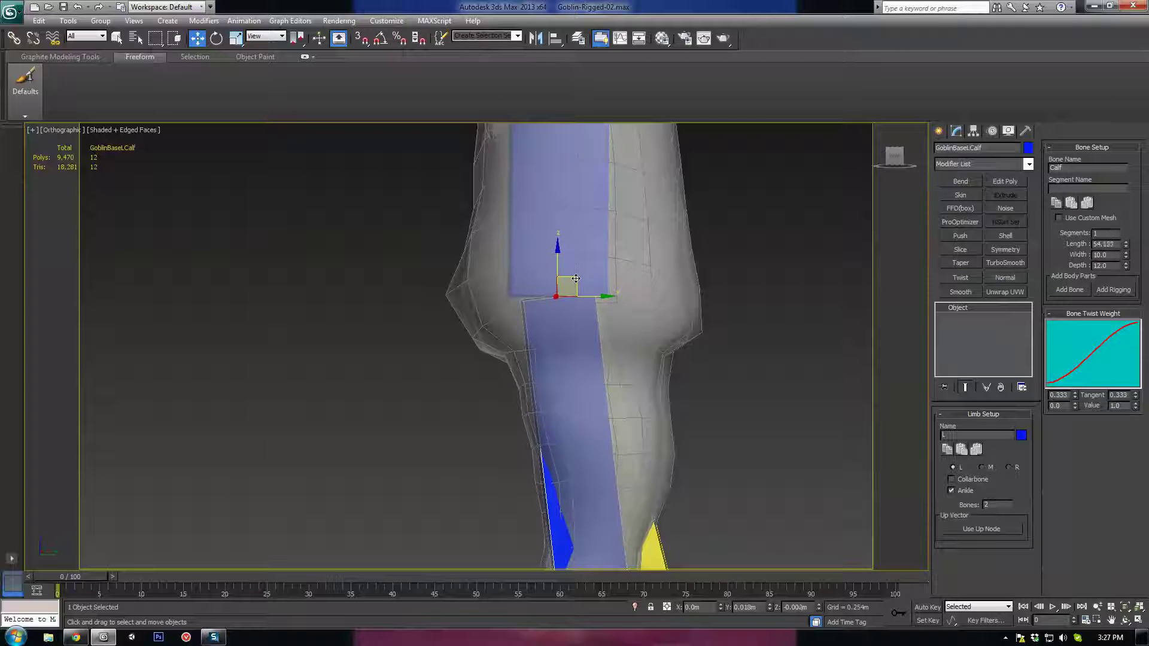
middle_click_drag(595, 288, 551, 318, "alt")
scroll(551, 319, "up", 3)
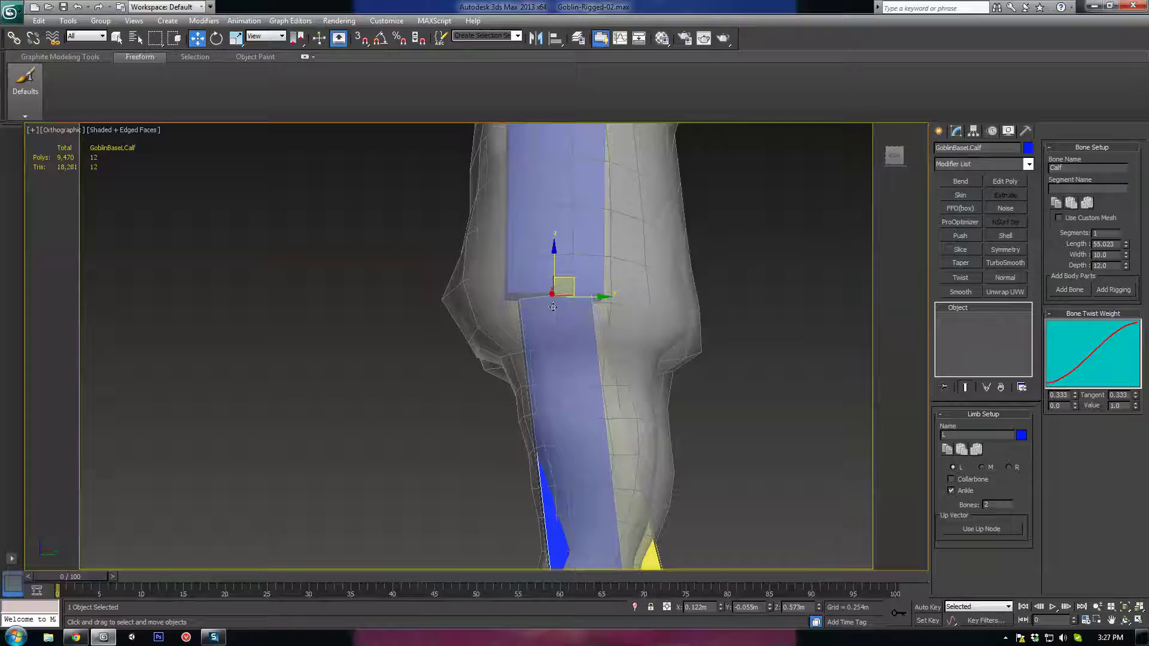
scroll(551, 318, "down", 3)
Select the left thigh and pelvis bones and examine their fit to the mesh's hips and knee from front and side
middle_click_drag(481, 279, 537, 328)
middle_click_drag(536, 328, 446, 412)
left_click(507, 372)
middle_click_drag(506, 372, 625, 385, "alt")
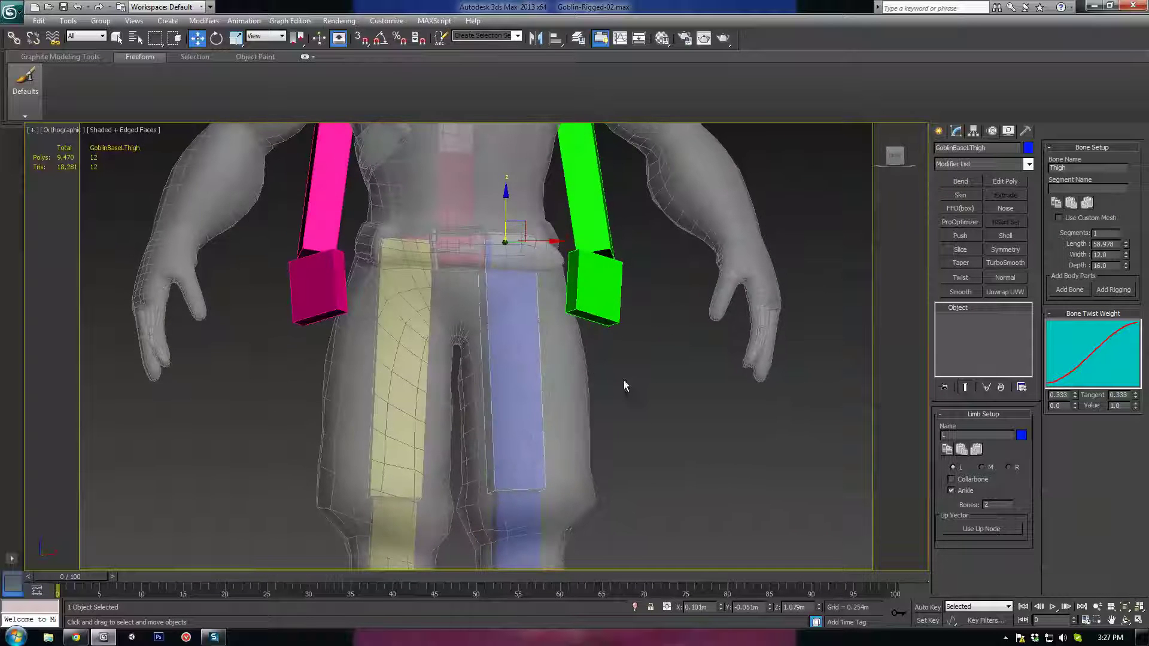
left_click(479, 256)
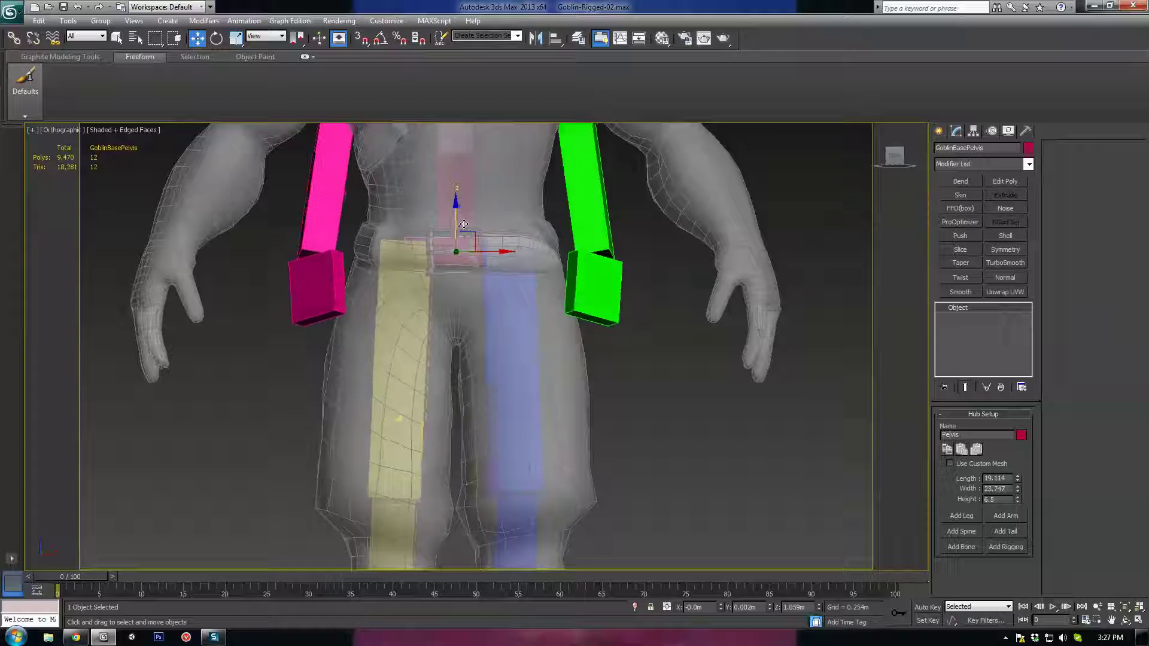
mouse_move(455, 225)
left_mouse_down()
mouse_move(454, 303)
mouse_move(438, 225)
left_mouse_up()
middle_click_drag(438, 225, 470, 274, "alt")
scroll(518, 323, "up", 4)
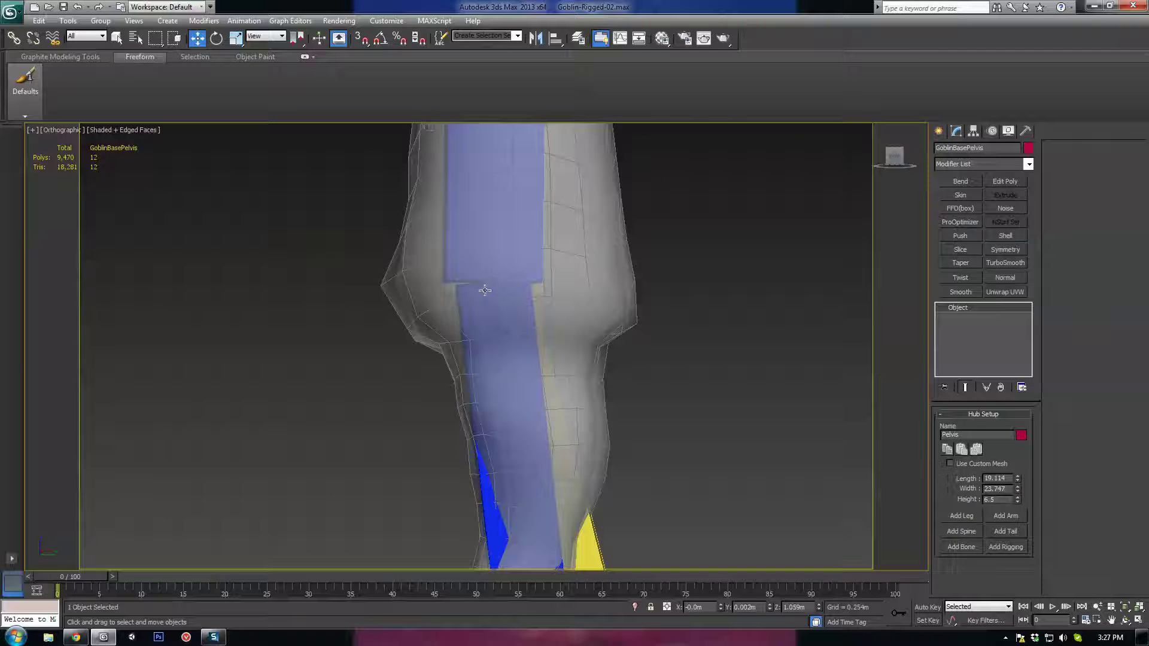
Nudge the left calf bone's knee pivot to about Y -0.057 m in the side view
left_click(485, 290)
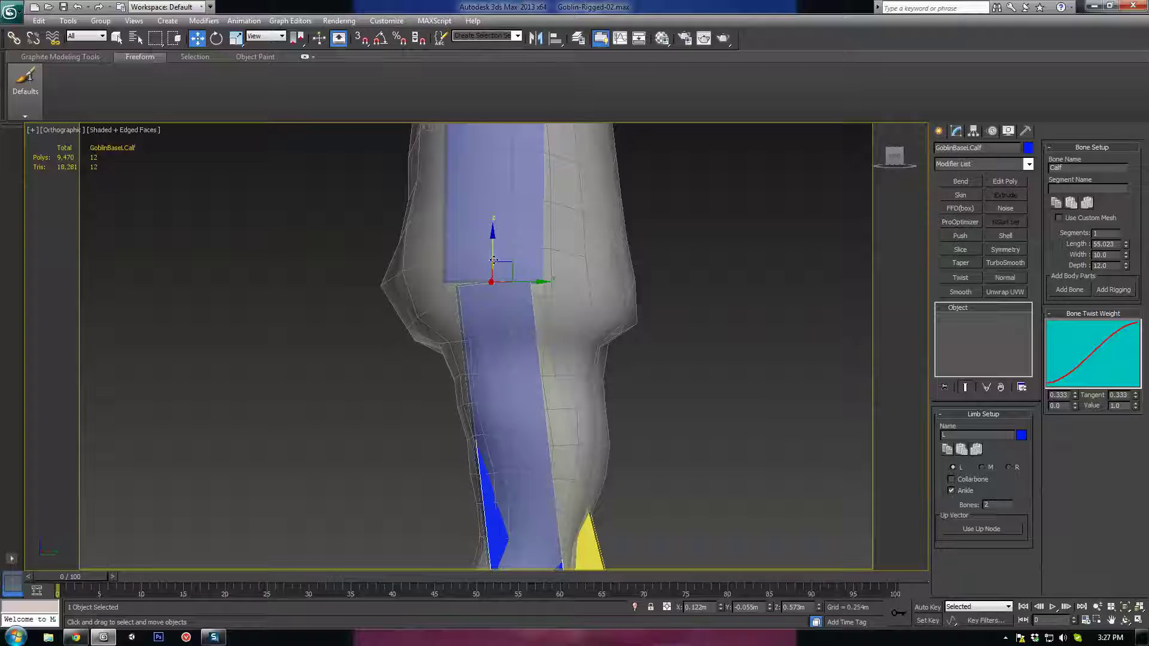
middle_click_drag(518, 296, 514, 294, "alt")
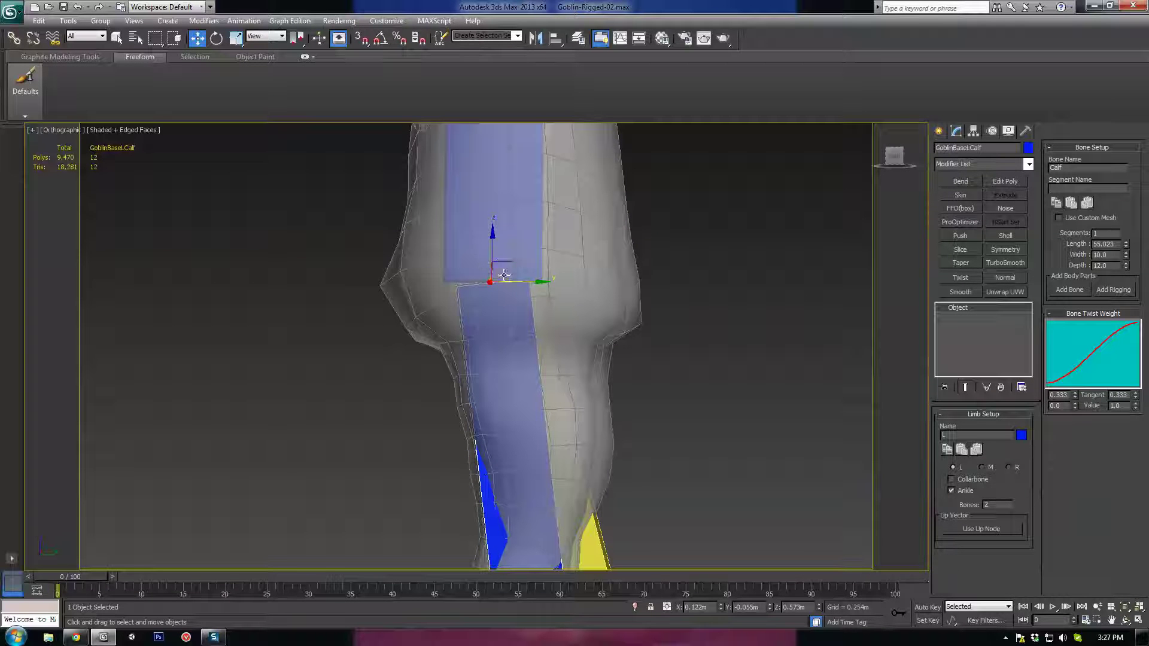
left_click_drag(511, 273, 640, 286)
key("ctrl+z")
scroll(511, 268, "down", 5)
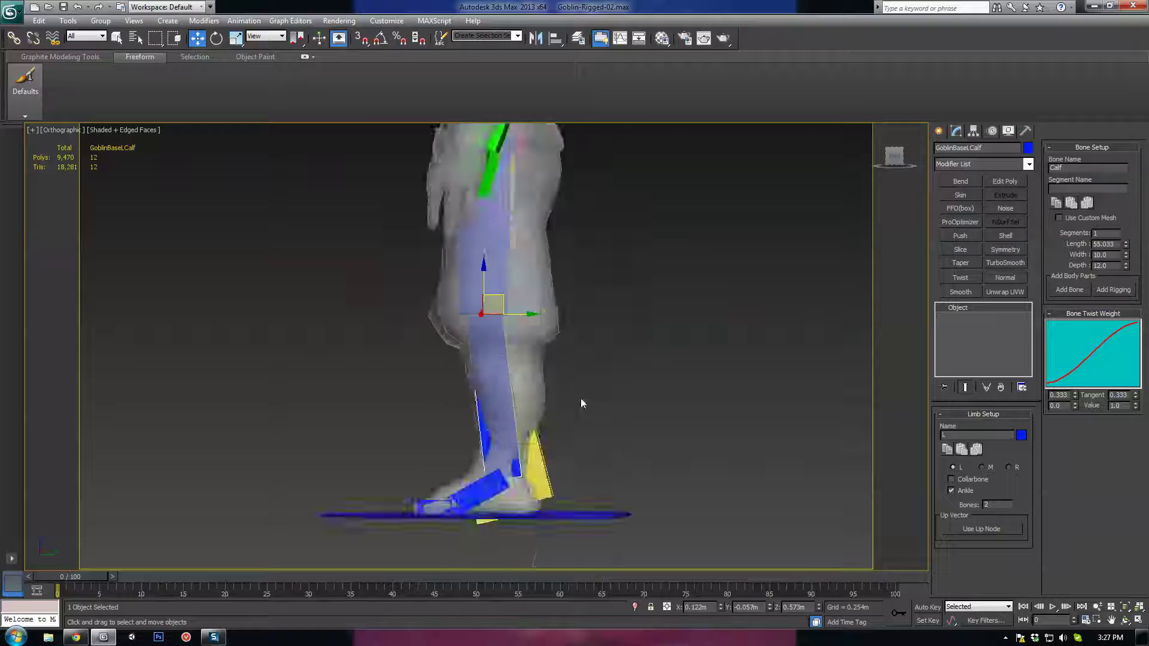
Move the left thigh bone's hip pivot outward to about X 0.11 m in the front view
middle_click_drag(580, 400, 577, 295, "alt")
middle_click_drag(460, 205, 470, 343)
middle_click_drag(463, 286, 515, 334)
scroll(449, 333, "up", 4)
left_click(481, 365)
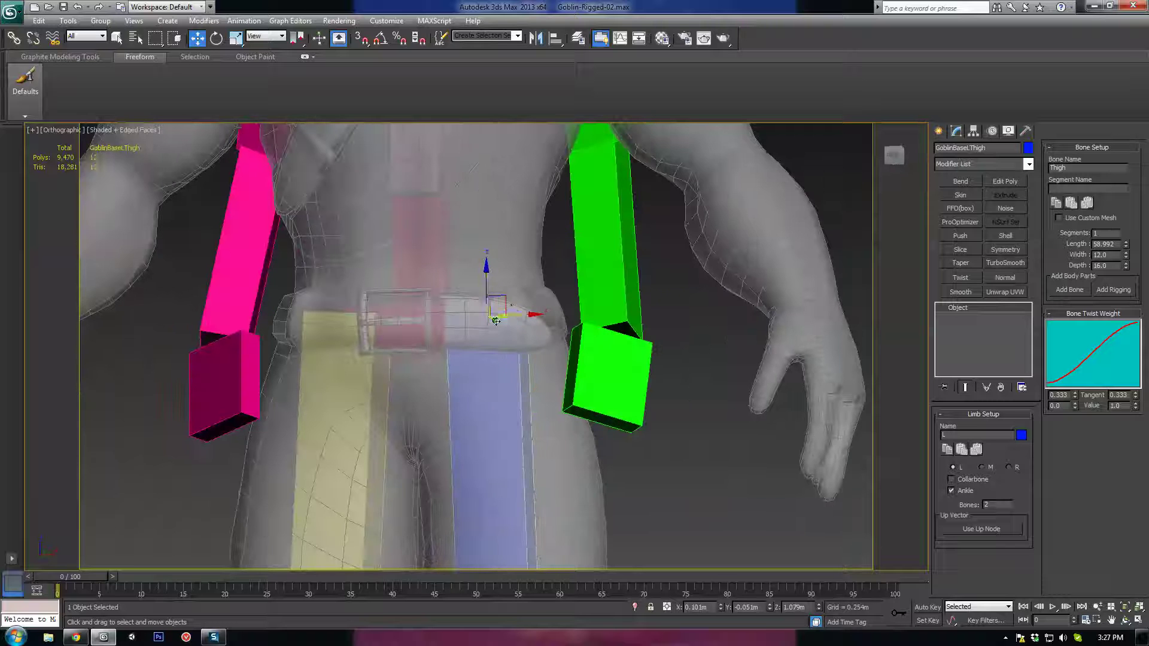
middle_click_drag(522, 485, 524, 503, "alt")
middle_click_drag(526, 472, 538, 349)
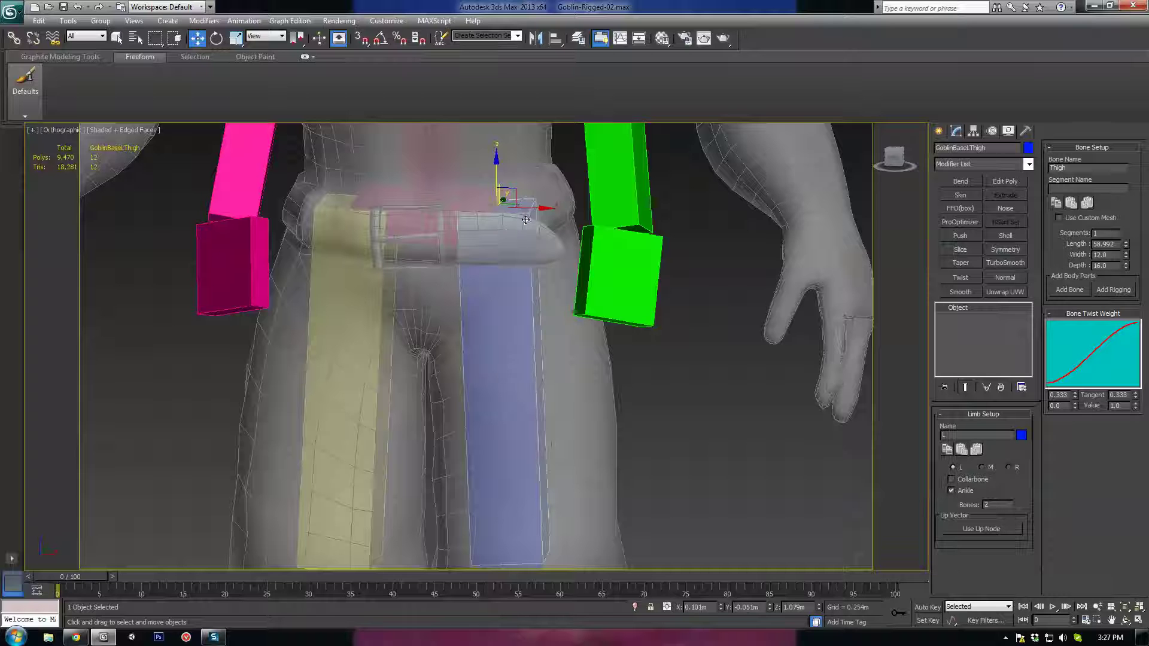
middle_click_drag(514, 219, 451, 214, "alt")
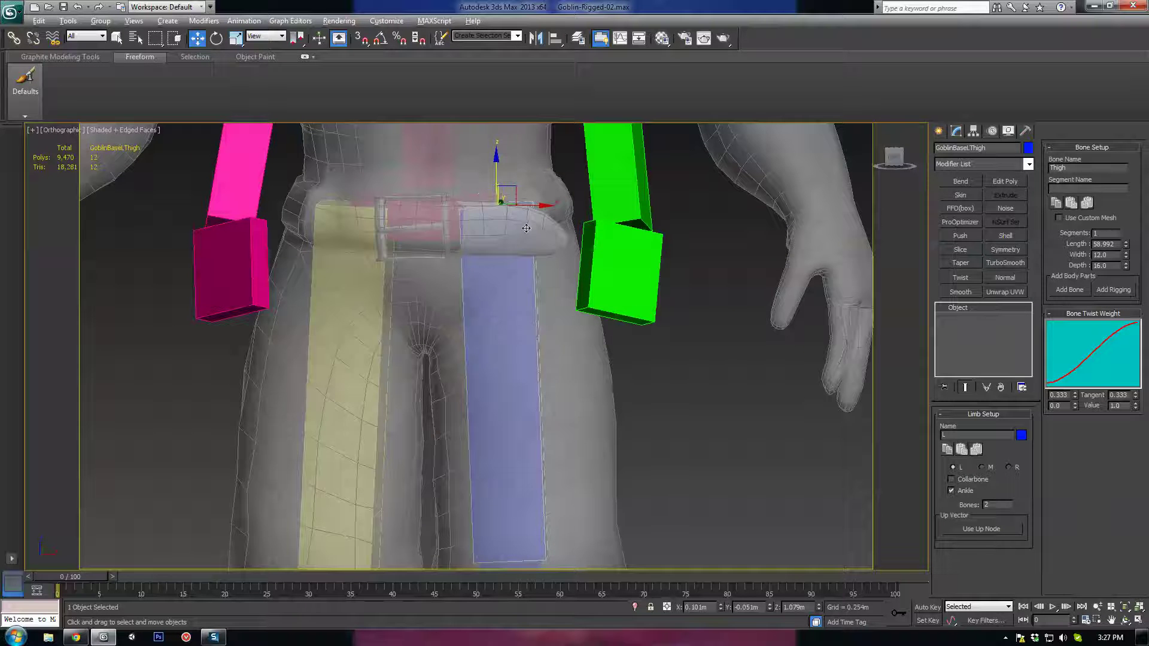
middle_click_drag(526, 228, 530, 219, "alt")
left_click_drag(531, 204, 532, 204)
middle_click_drag(553, 293, 543, 209)
scroll(538, 206, "down", 2)
left_click_drag(516, 186, 518, 187)
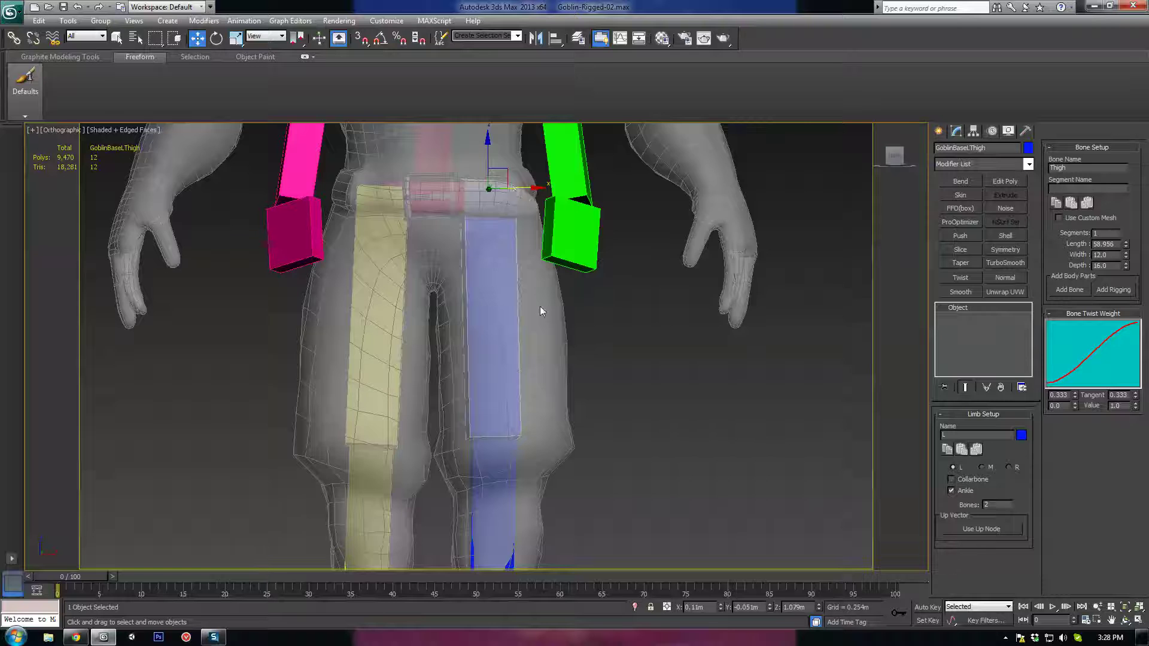
Move the left calf's knee pivot outward to about X 0.131 m and the thigh's hip pivot to X 0.112 m
middle_click_drag(542, 312, 529, 232)
left_click(477, 405)
left_click_drag(521, 356, 526, 358)
scroll(515, 371, "down", 2)
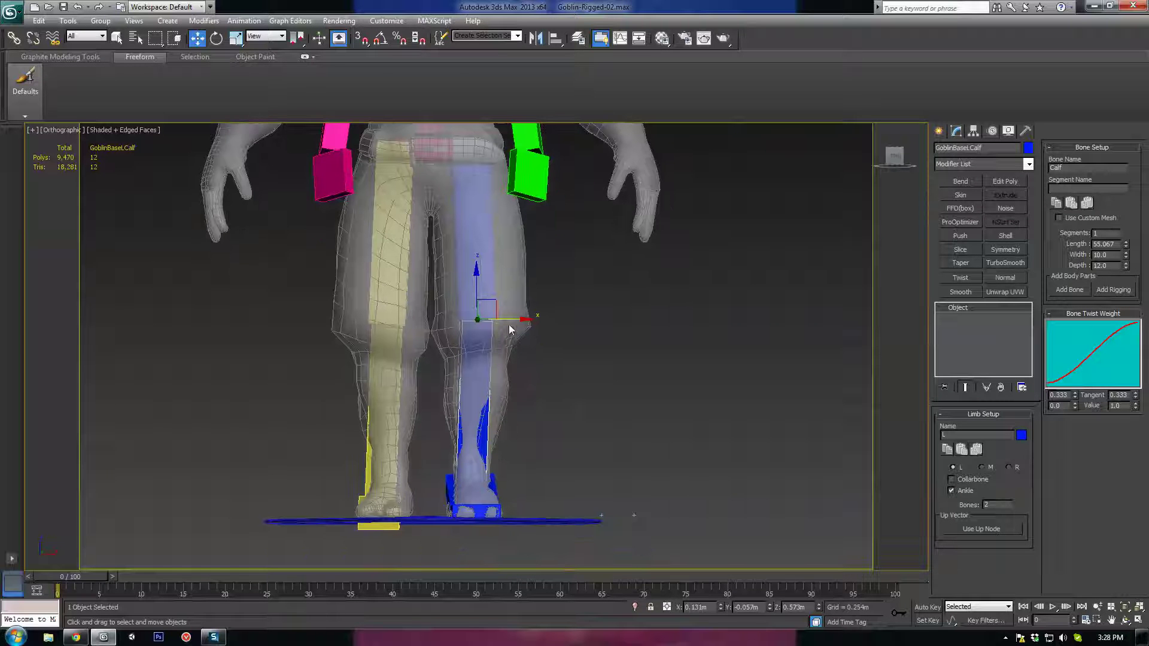
left_click(472, 210)
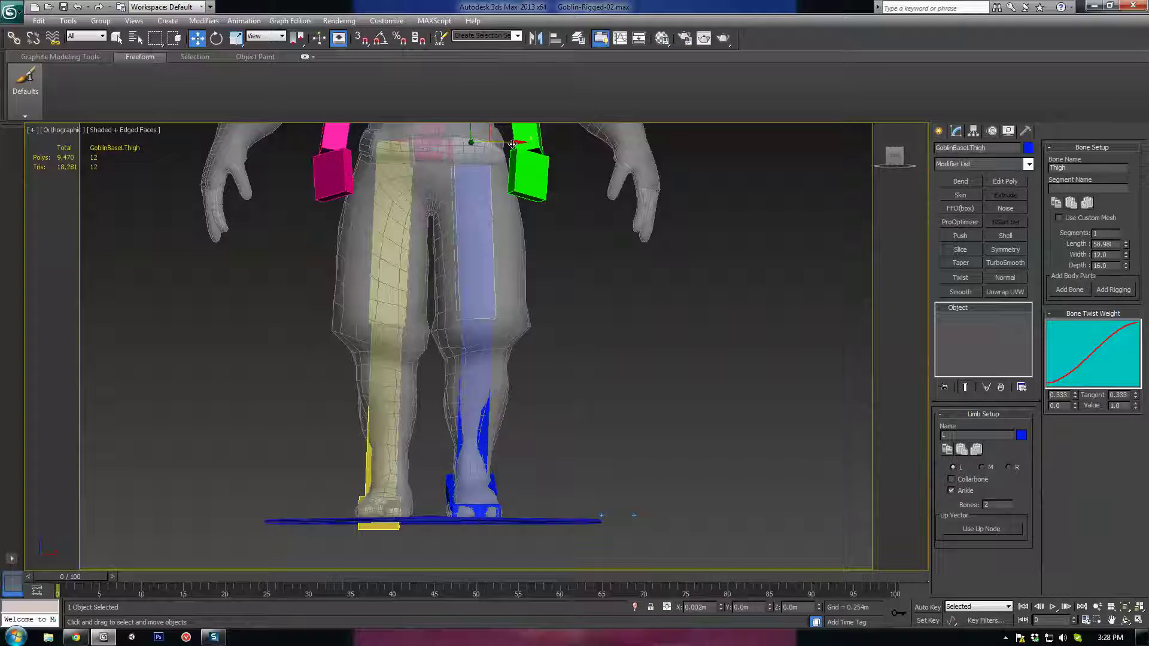
middle_click_drag(517, 237, 567, 184)
scroll(513, 352, "up", 2)
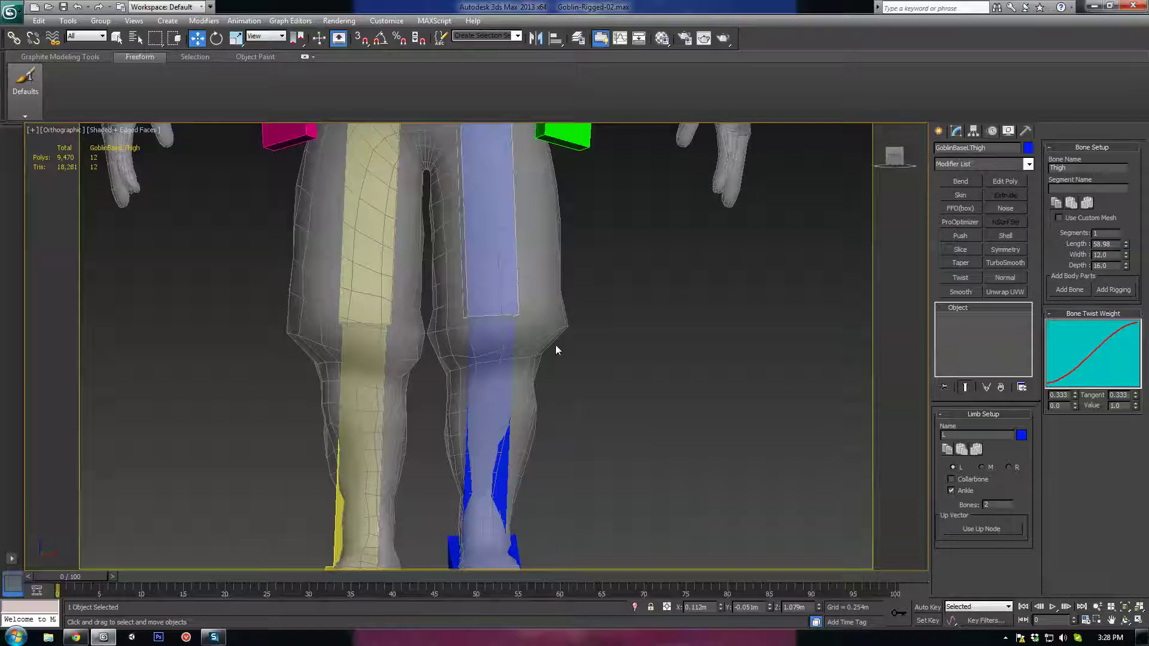
Examine the left leg's fit inside the mesh from several angles, checking the calf, thigh, foot and toe bones
middle_click_drag(555, 350, 466, 421, "alt")
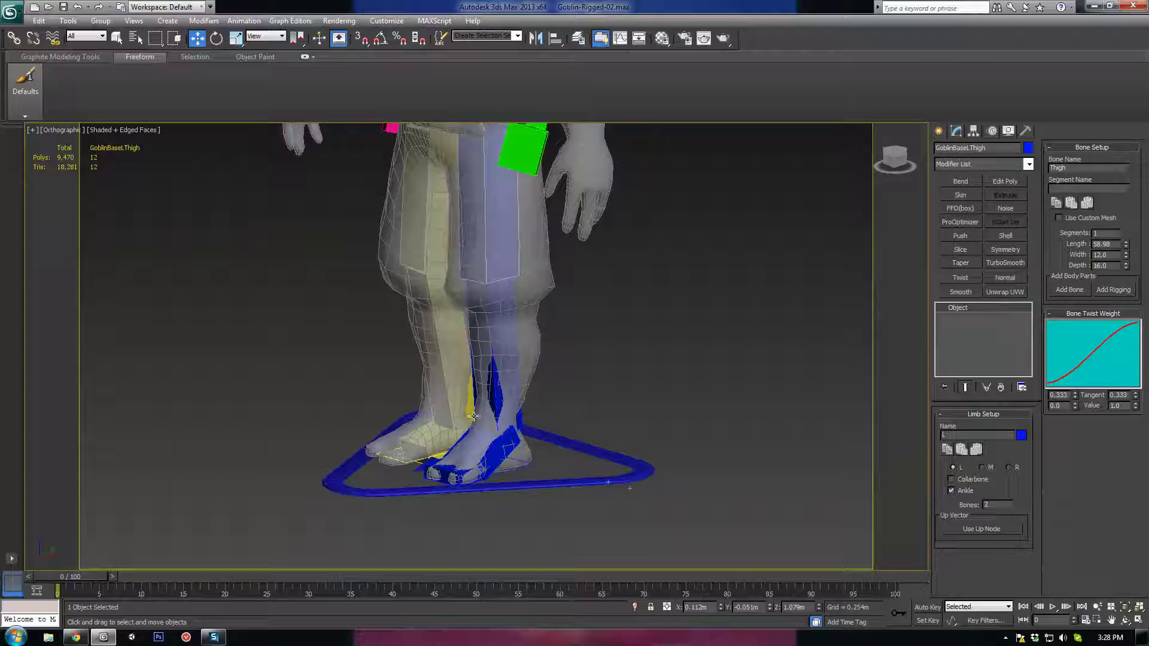
middle_click_drag(333, 454, 472, 384, "alt")
scroll(472, 381, "up", 2)
middle_click_drag(476, 437, 277, 411, "alt")
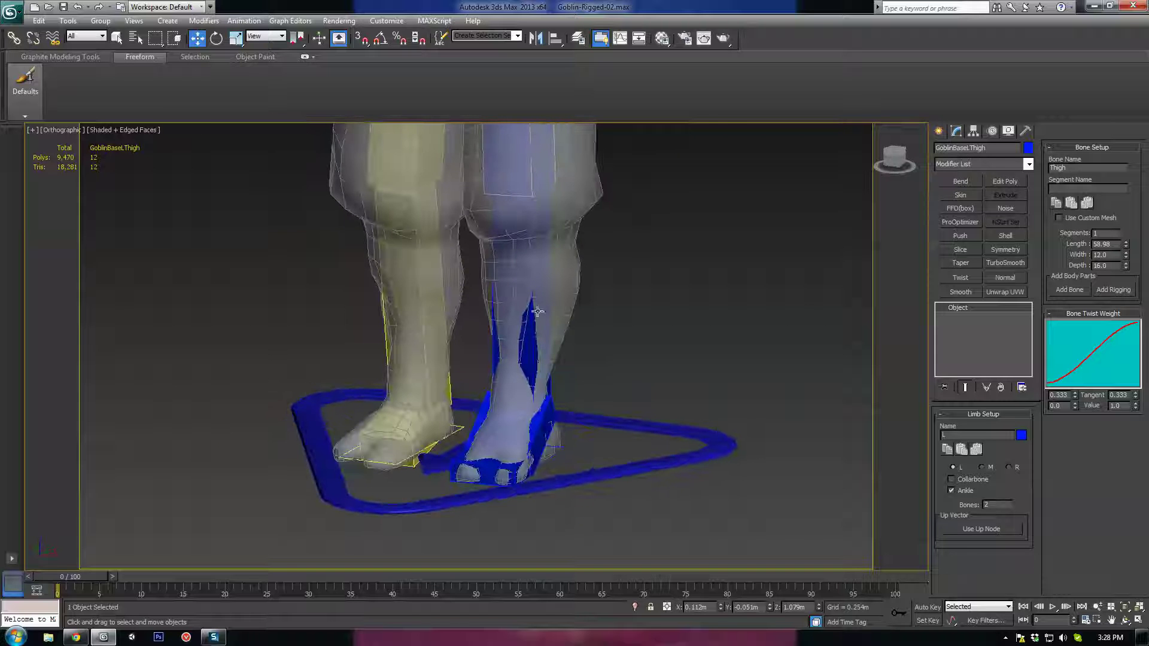
scroll(479, 285, "down", 2)
middle_click_drag(485, 268, 481, 354)
middle_click_drag(481, 355, 508, 323, "alt")
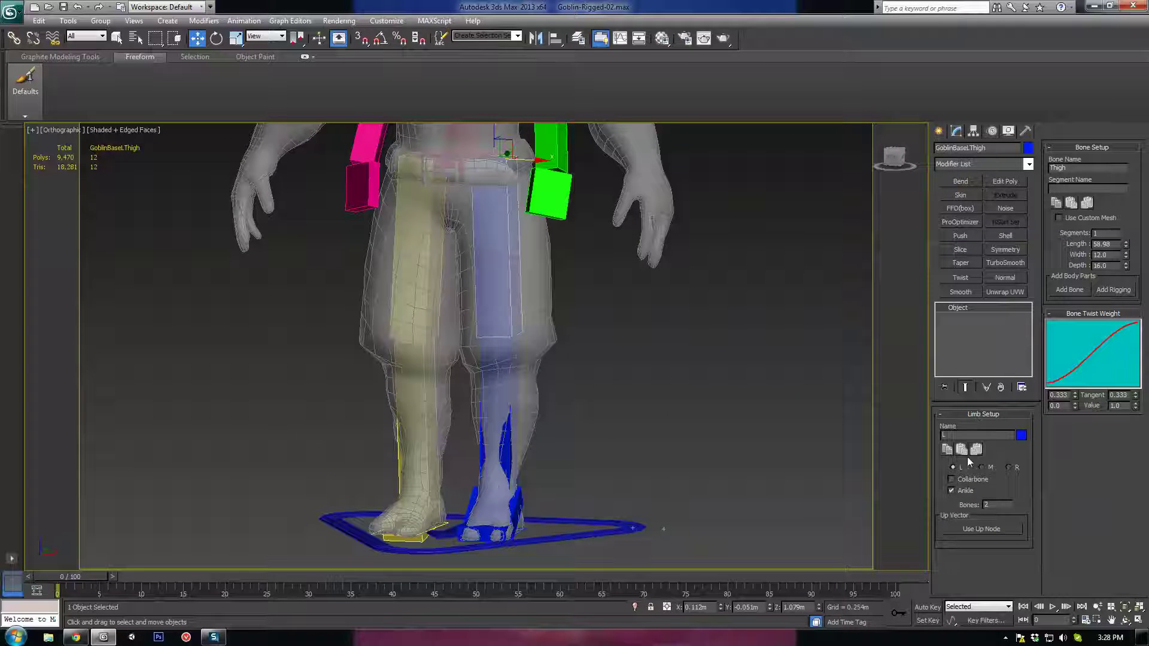
left_click(503, 371)
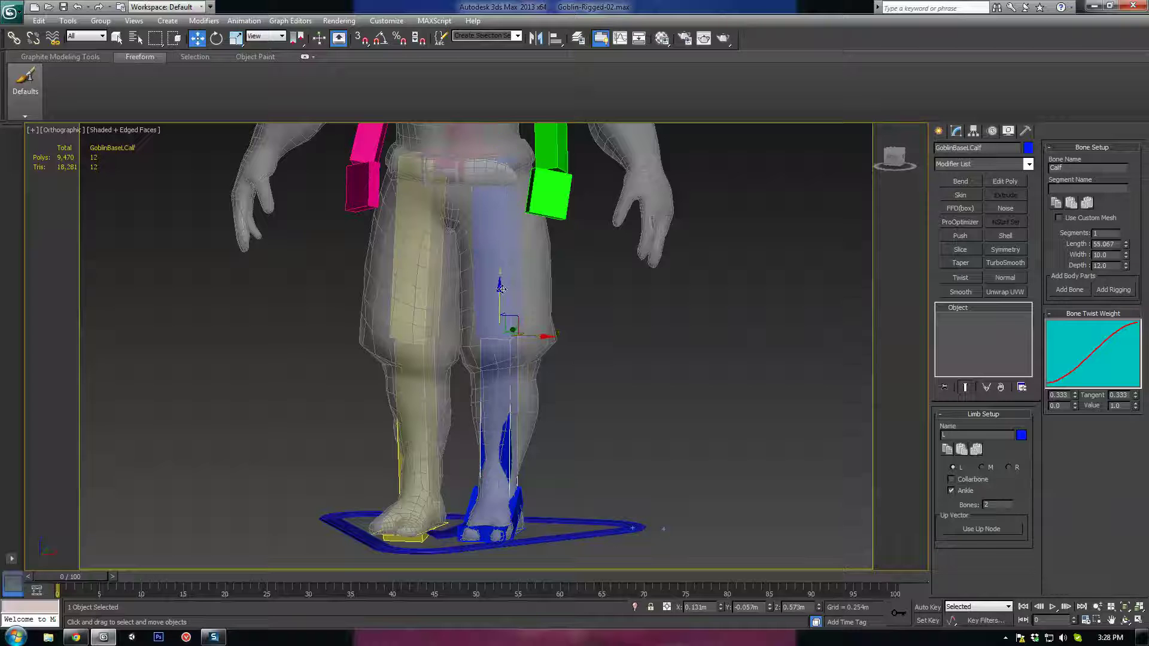
left_click(497, 266)
middle_click_drag(516, 530, 515, 494)
left_click(521, 480)
left_click(485, 491)
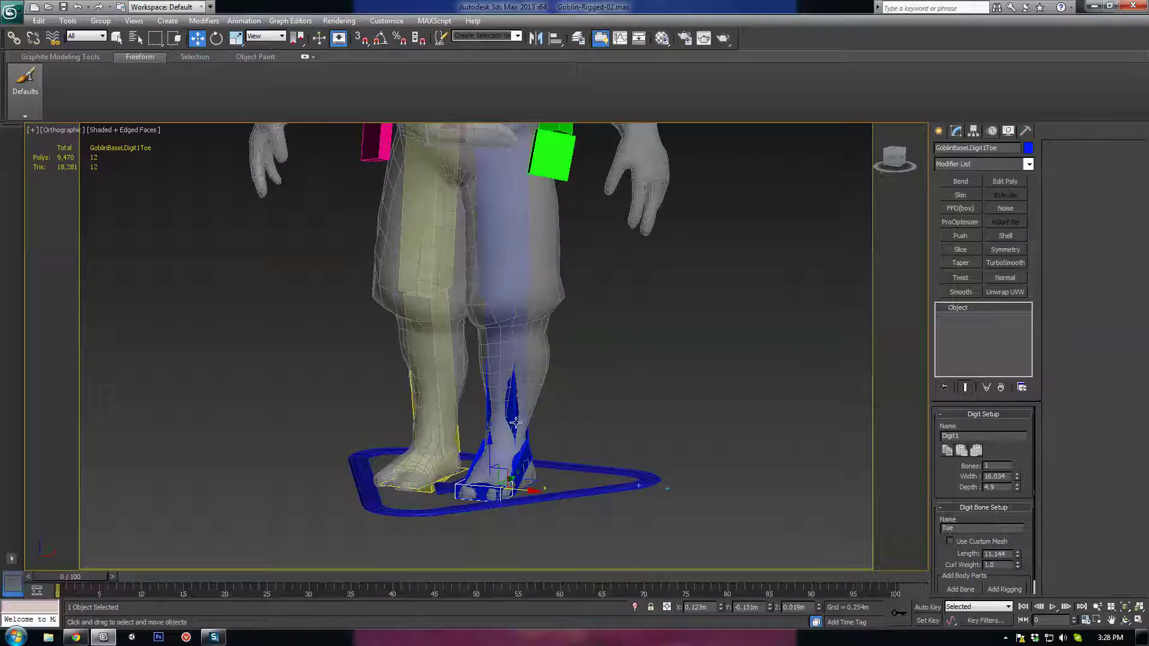
middle_click_drag(490, 451, 472, 462, "alt")
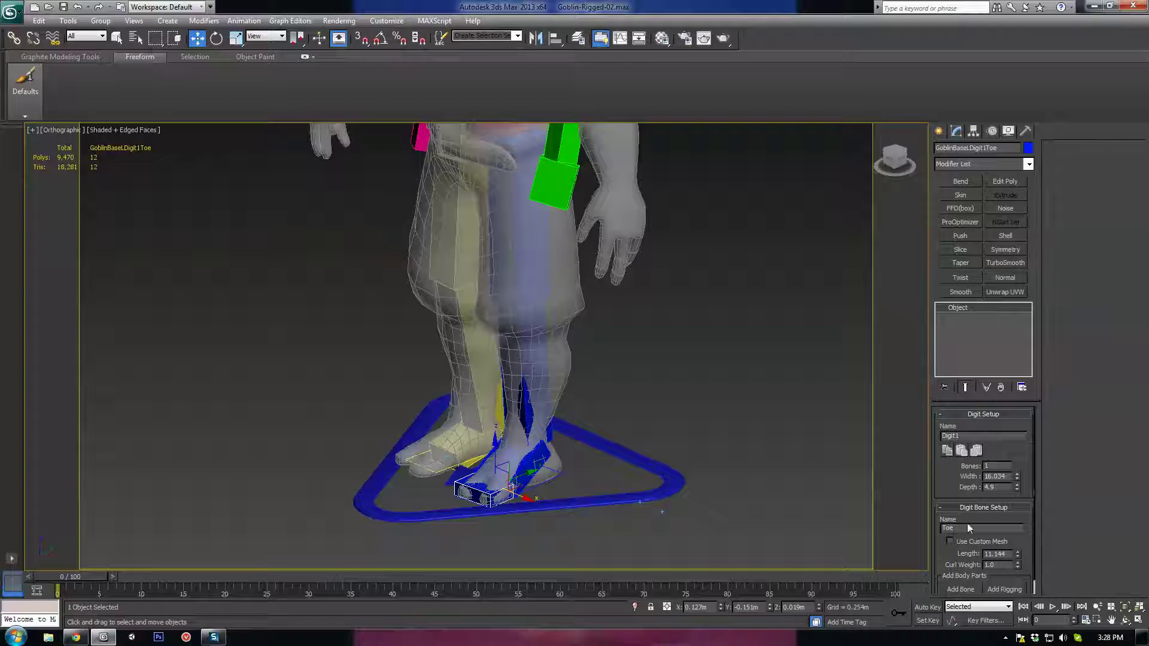
Copy the left leg's limb settings from its thigh bone and paste them mirrored onto the right leg
left_click(532, 266)
middle_click_drag(533, 320, 575, 303, "alt")
middle_click_drag(572, 261, 532, 285)
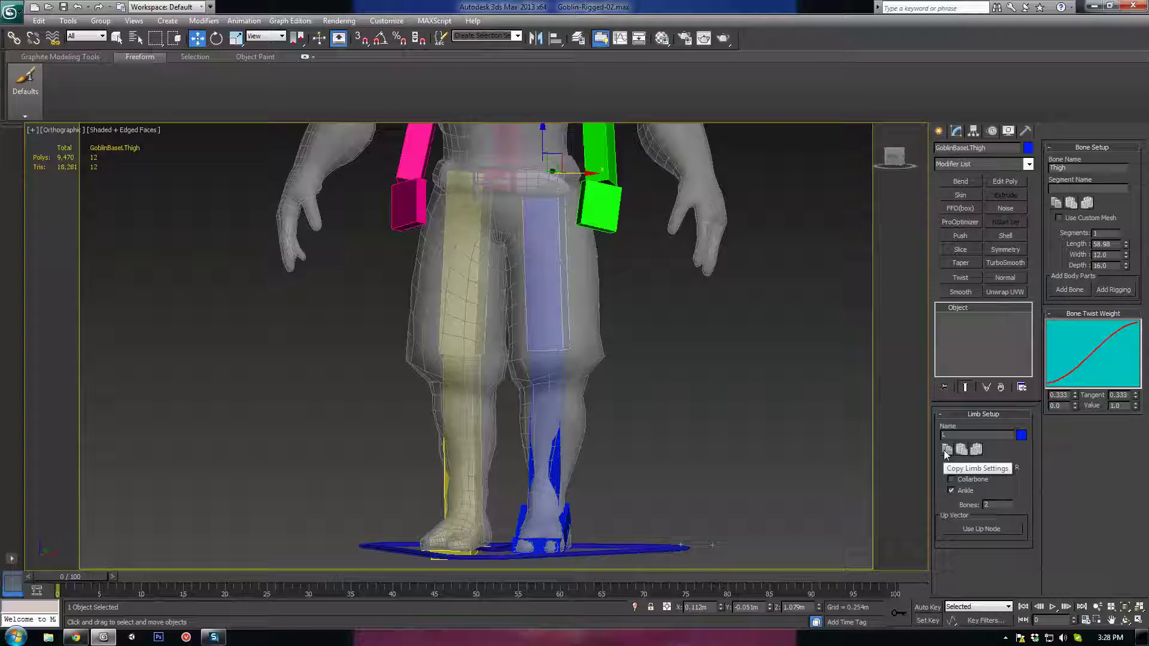
left_click(456, 318)
middle_click_drag(456, 318, 458, 283, "alt")
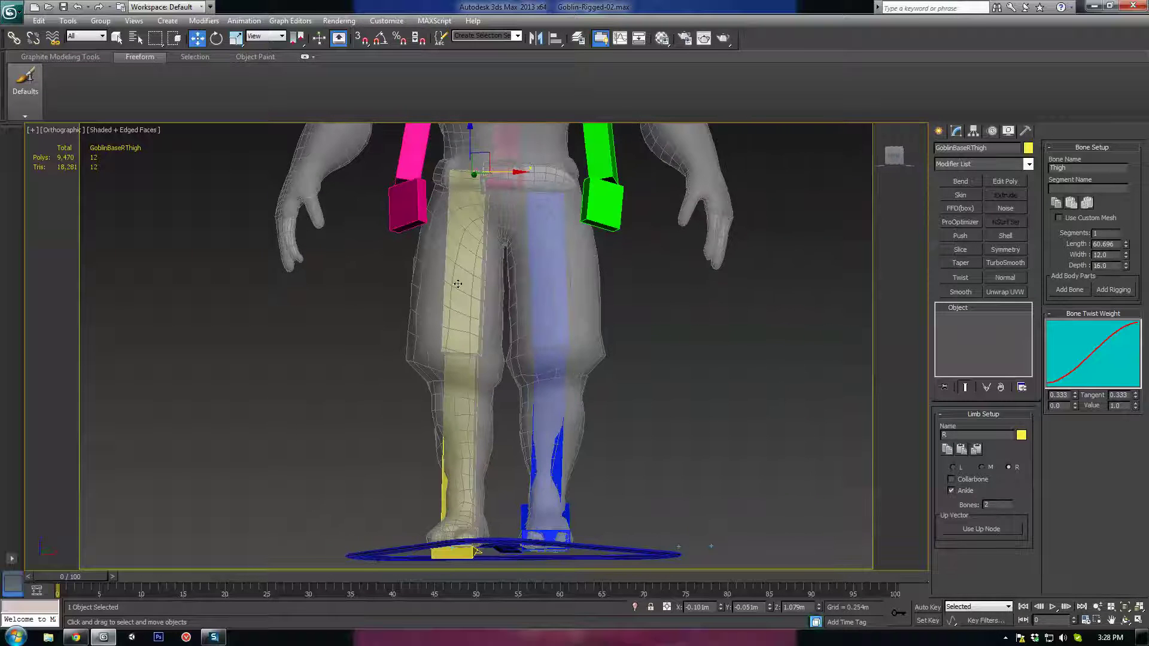
left_click(977, 449)
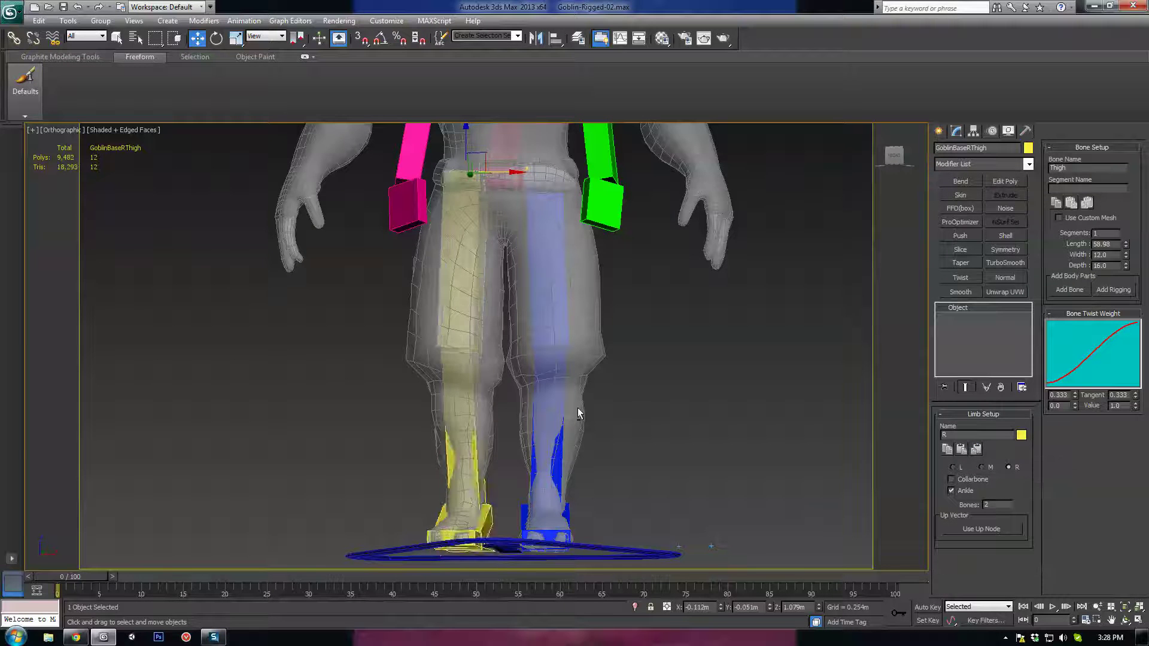
middle_click_drag(578, 413, 474, 192, "alt")
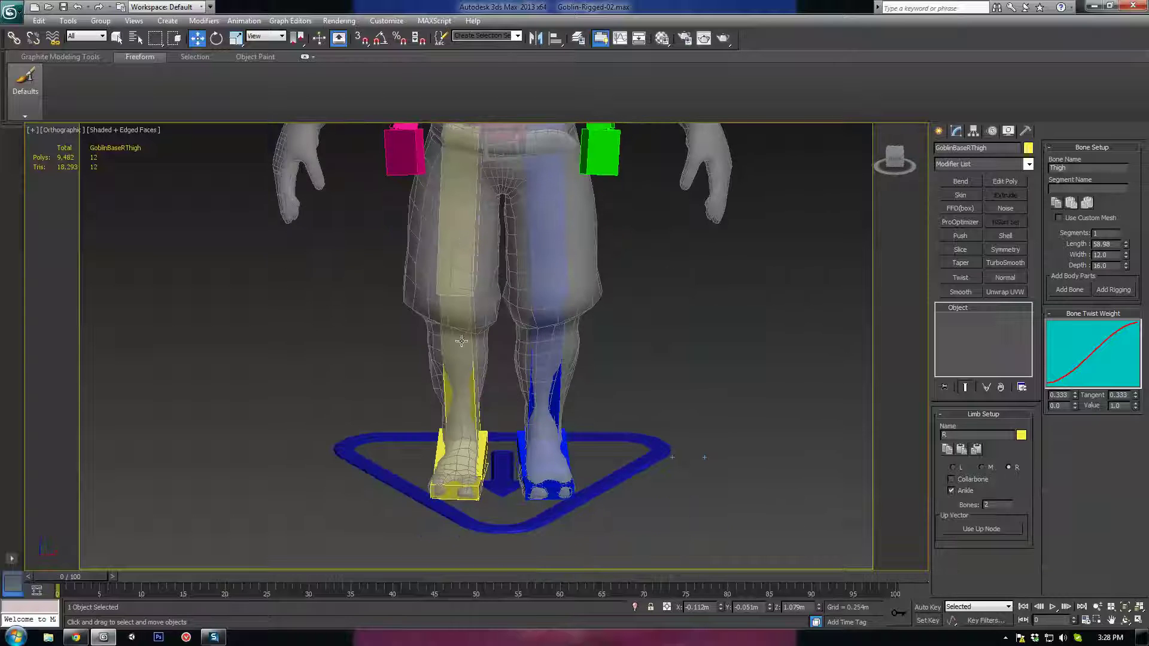
middle_click_drag(477, 492, 618, 357, "alt")
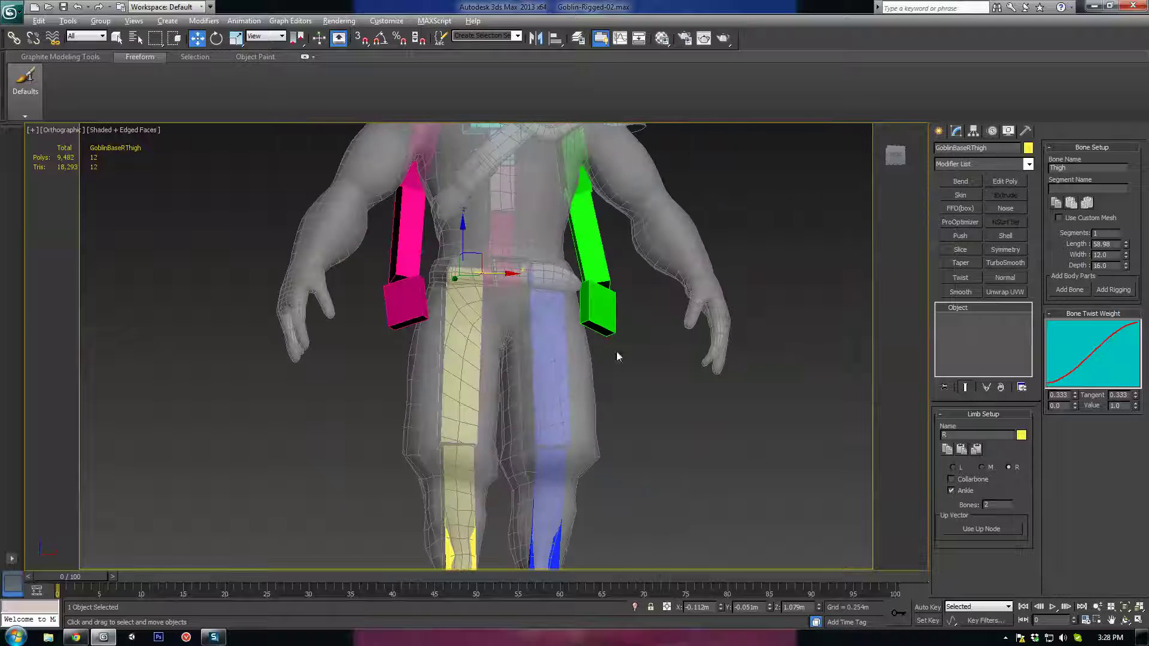
Select the lowest spine bone, set the spine's bone count to 3 and check the result against the torso mesh
mouse_move(501, 315)
middle_mouse_down()
mouse_move(474, 370)
mouse_move(511, 315)
middle_mouse_up()
scroll(511, 315, "up", 5)
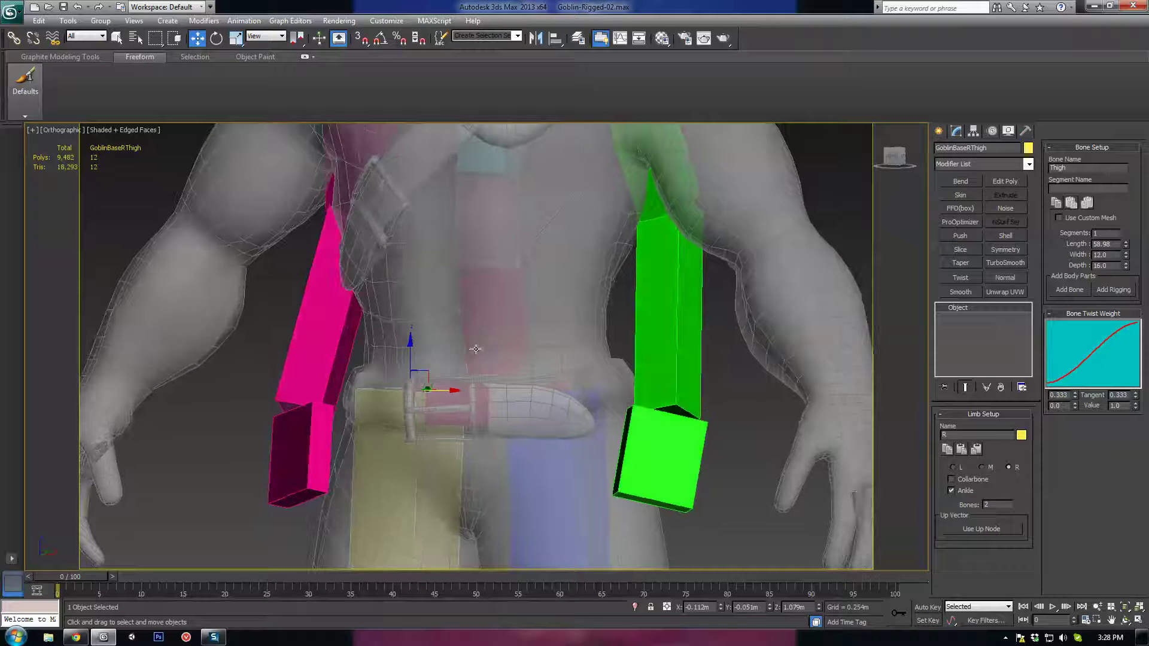
left_click(488, 318)
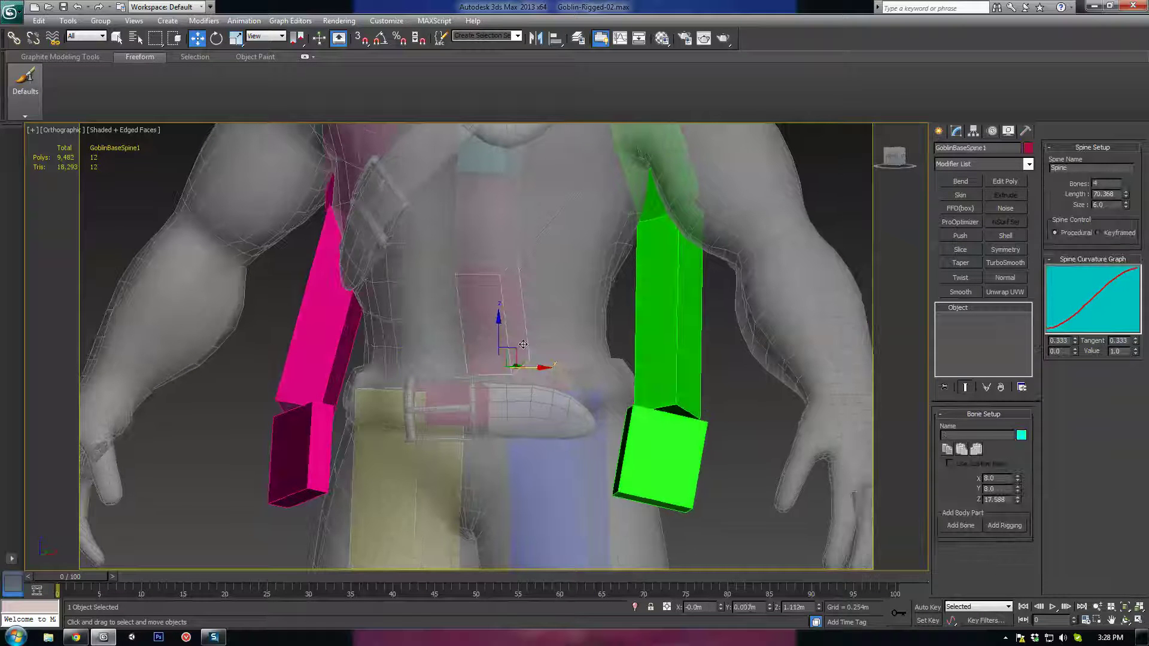
middle_click_drag(524, 344, 606, 393, "alt")
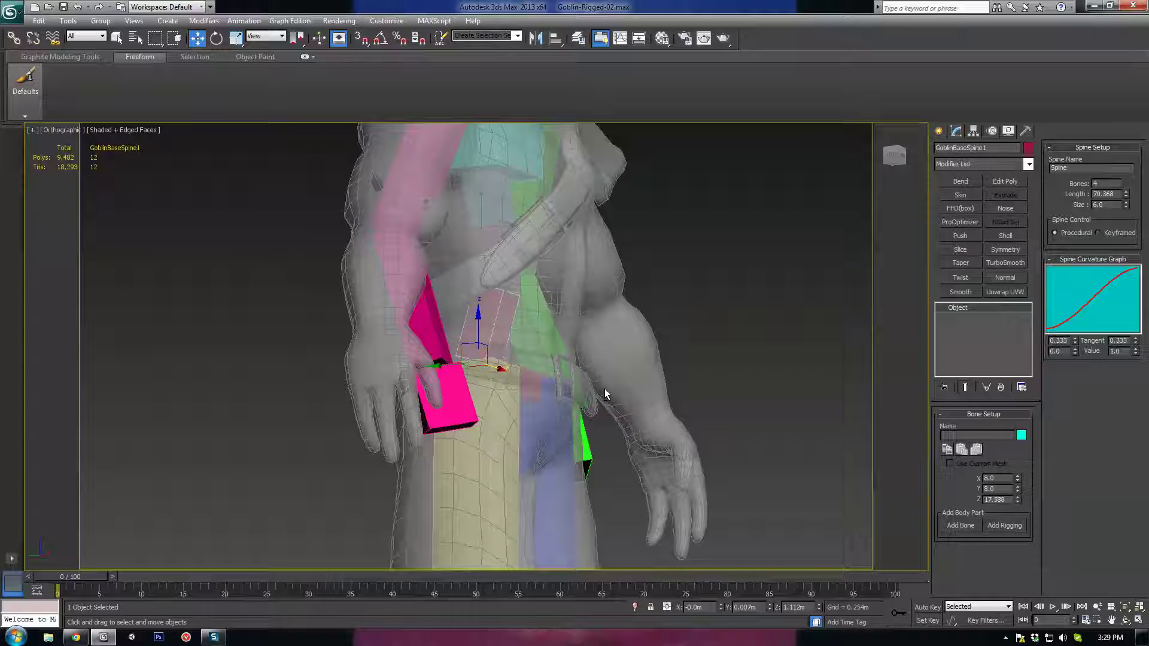
middle_click_drag(565, 346, 488, 334, "alt")
scroll(519, 332, "down", 3)
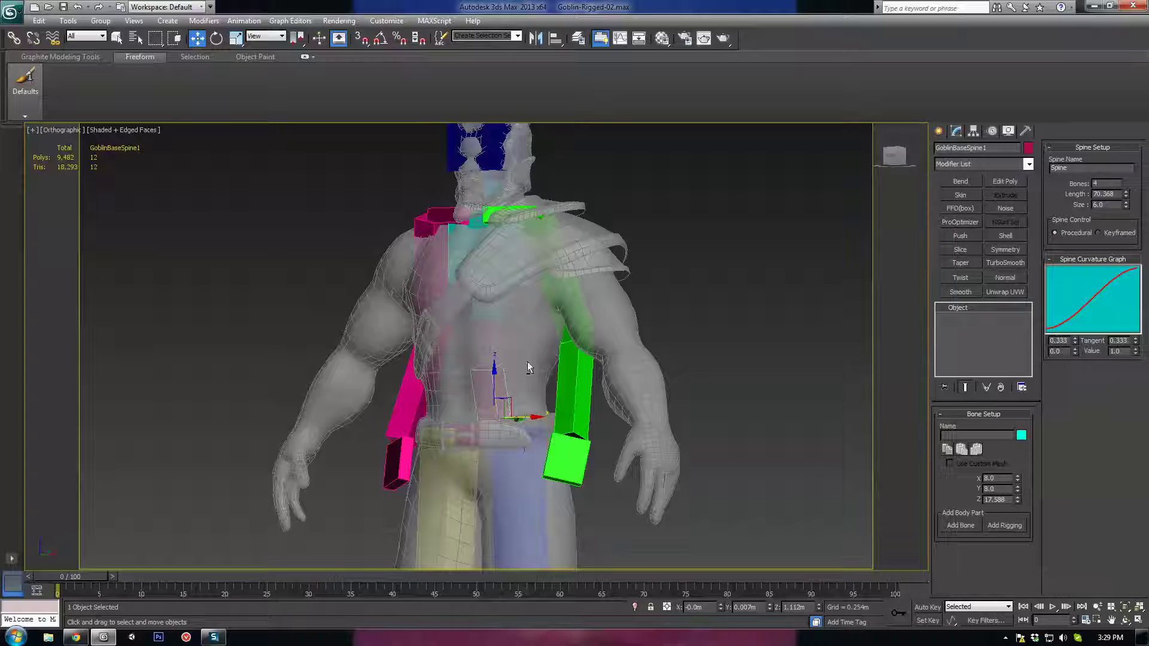
mouse_move(528, 367)
middle_mouse_down("alt")
mouse_move(504, 339)
mouse_move(520, 365)
mouse_move(389, 358)
mouse_move(535, 364)
middle_mouse_up("alt")
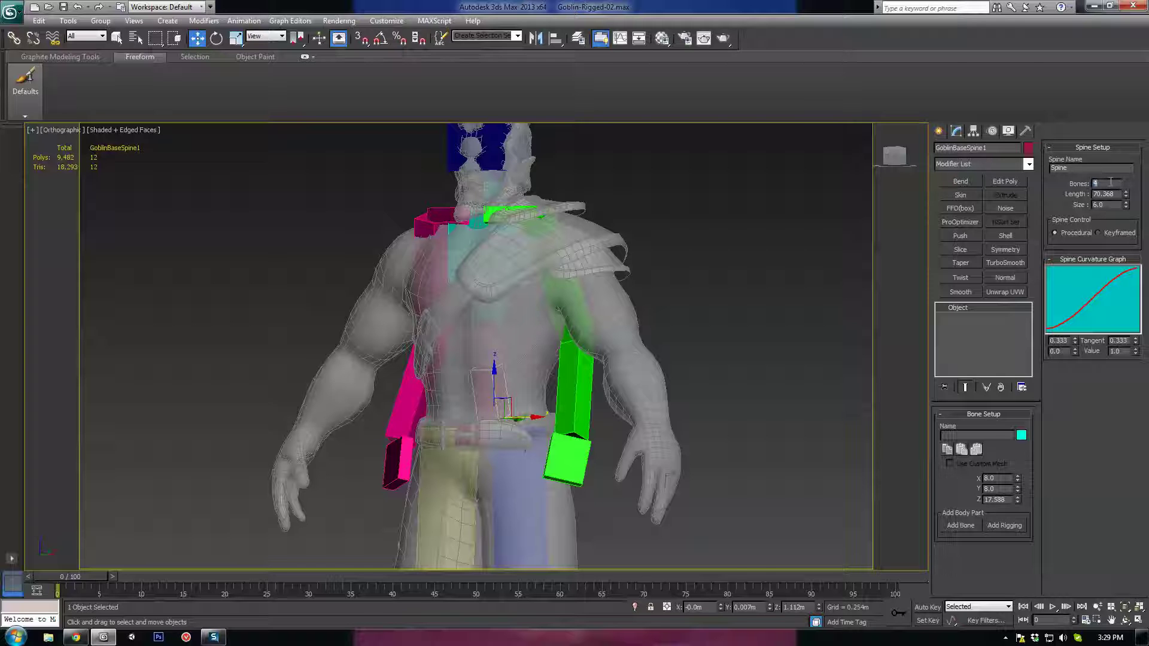
type("3")
key("Return")
middle_click_drag(410, 305, 410, 319, "alt")
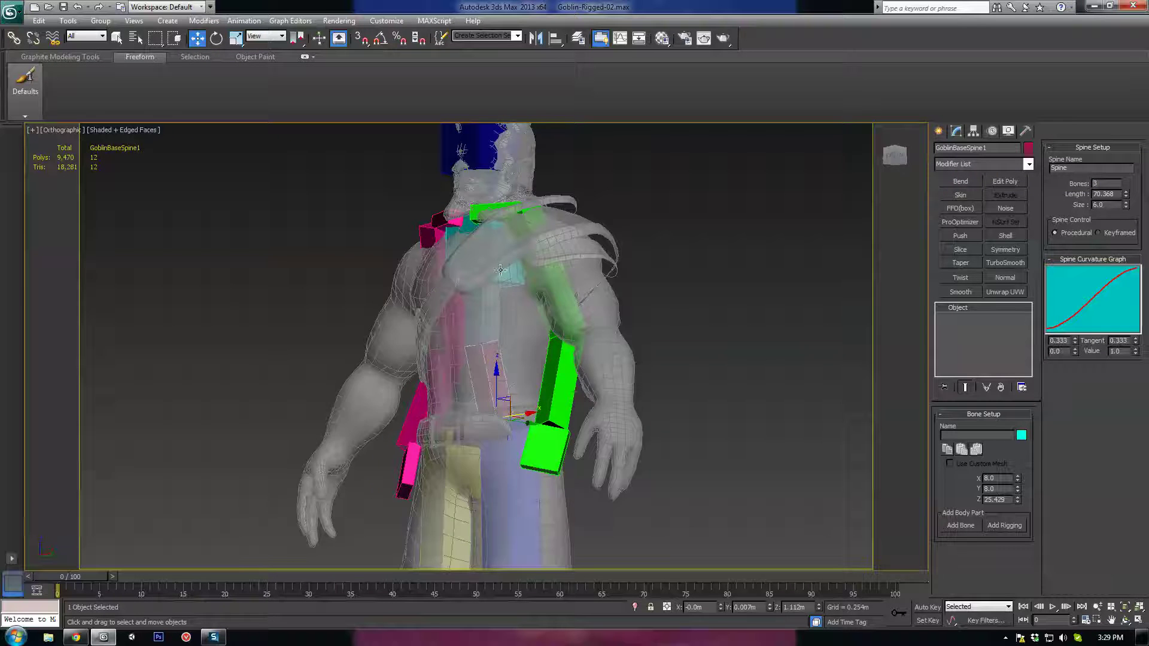
mouse_move(501, 270)
middle_mouse_down("alt")
mouse_move(490, 286)
mouse_move(488, 254)
mouse_move(497, 300)
mouse_move(493, 258)
middle_mouse_up("alt")
key("F3")
key("F3")
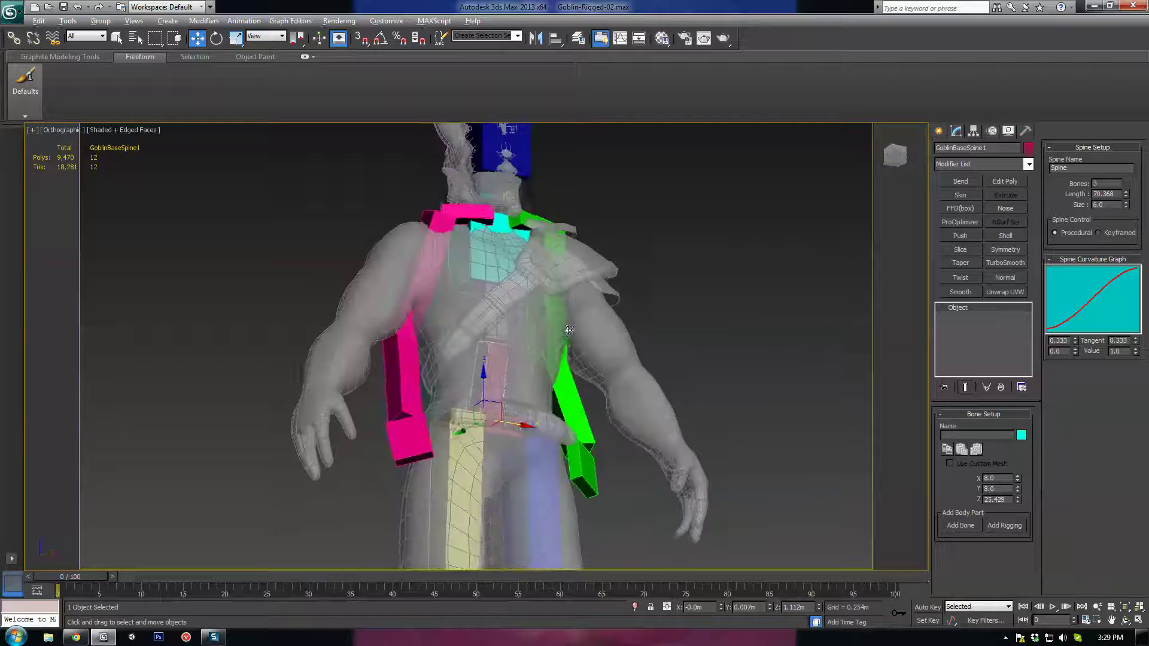
Enlarge the pelvis hub to fill the mesh's hips, with width 44.177, height 12.61 and an increased length
middle_click_drag(568, 329, 500, 372, "alt")
scroll(437, 370, "up", 5)
left_click(504, 390)
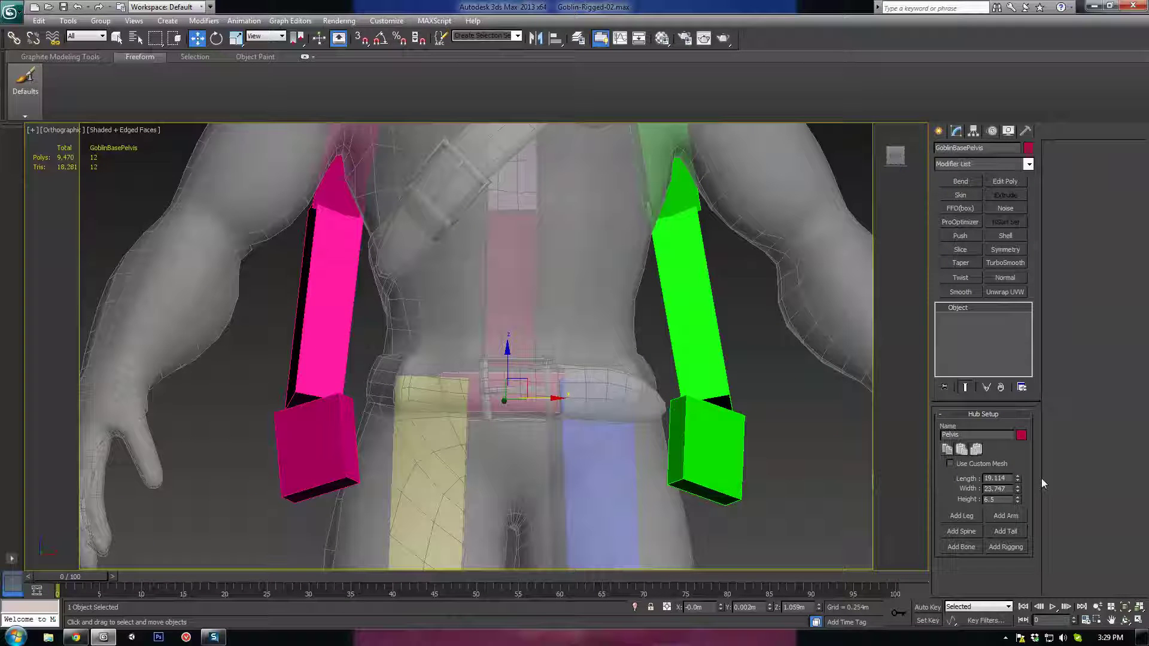
left_click_drag(1018, 487, 1009, 451)
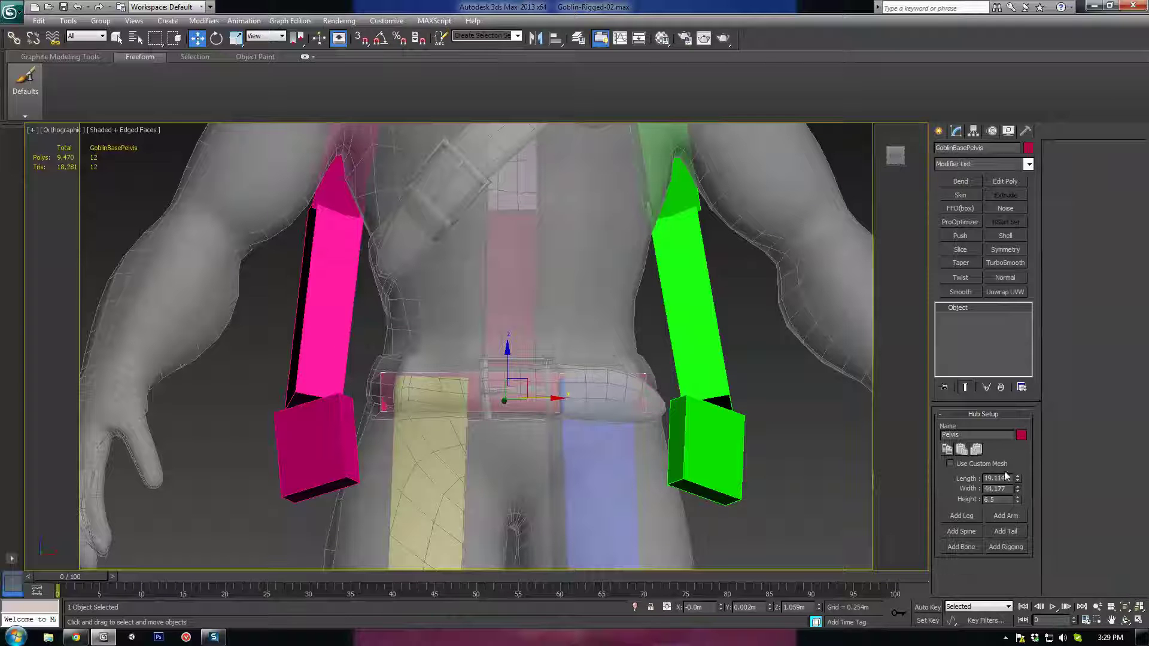
left_click_drag(1018, 498, 994, 441)
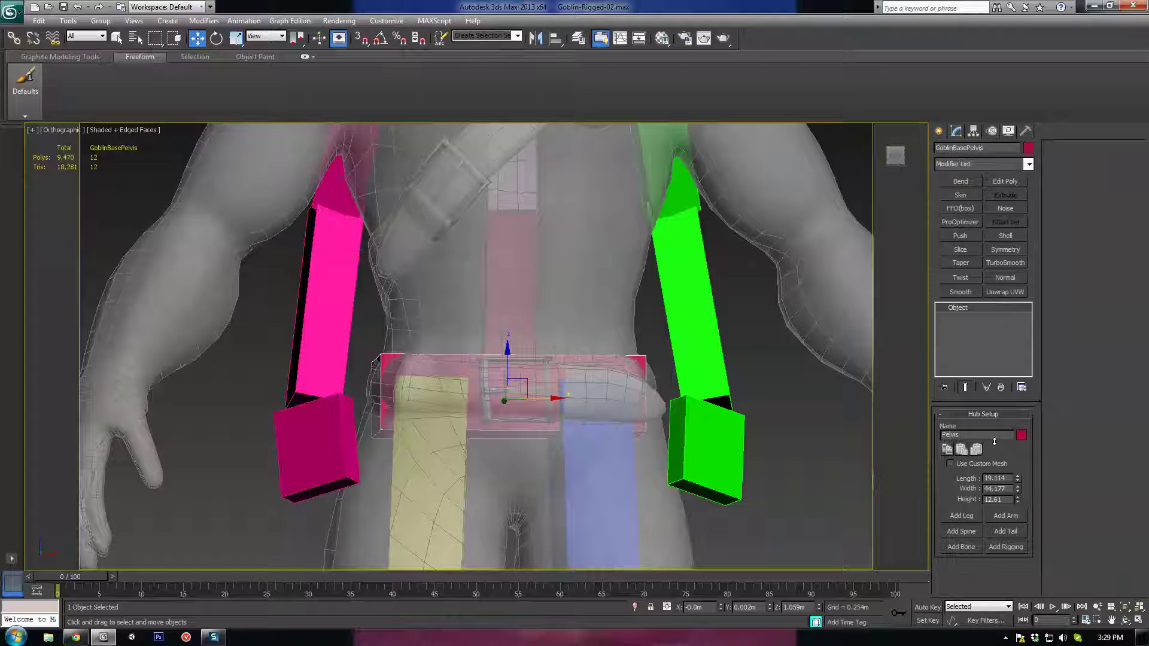
left_click(961, 532)
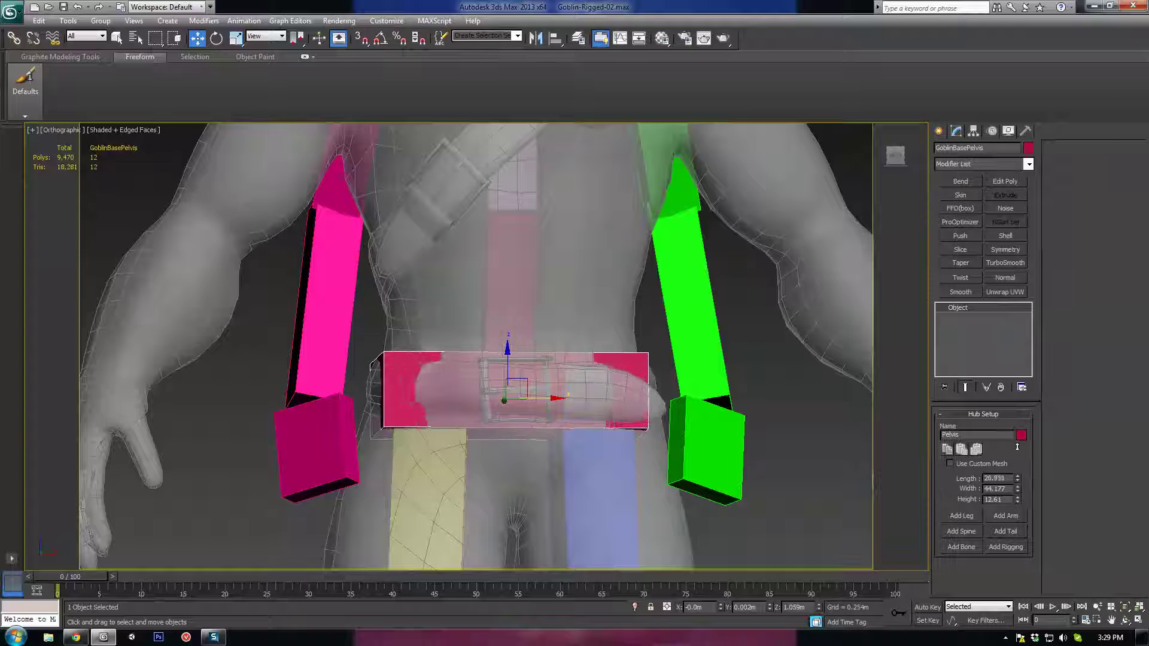
Raise the base of the lowest spine bone to about Z 1.127 m, above the enlarged pelvis
left_click(548, 362)
middle_click_drag(548, 362, 535, 366, "alt")
mouse_move(511, 322)
left_mouse_down()
mouse_move(507, 299)
mouse_move(505, 315)
left_mouse_up()
middle_click_drag(503, 313, 468, 337, "alt")
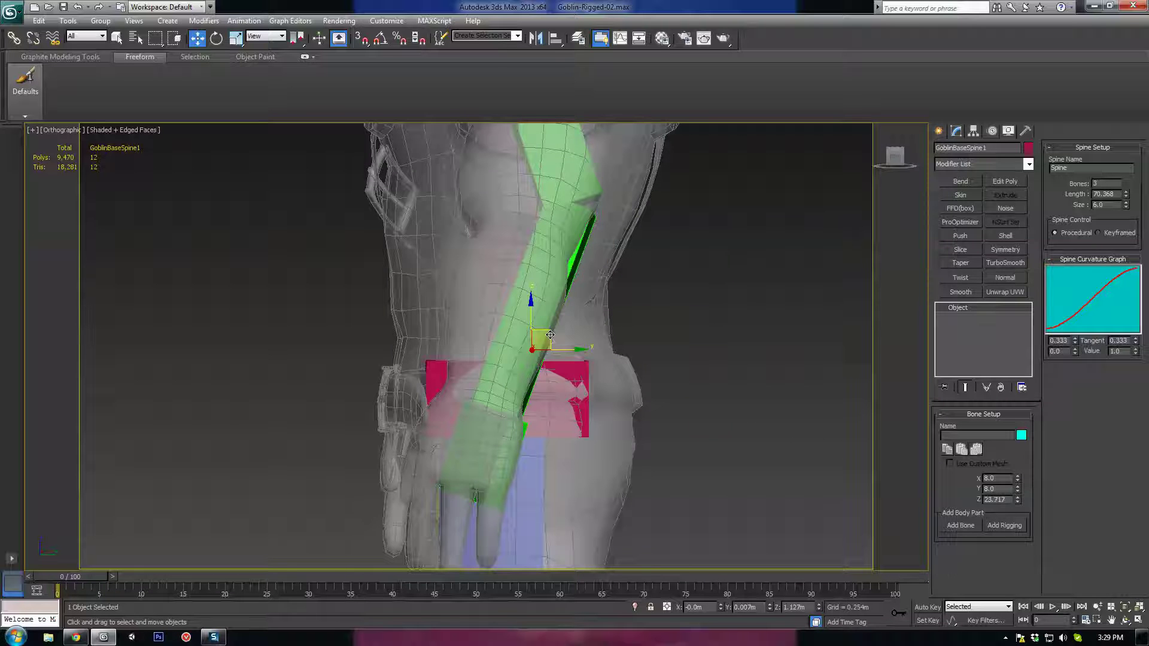
Fine-tune the position of the lowest spine bone's base just above the pelvis to follow the torso mesh
middle_click_drag(484, 279, 513, 377)
middle_click_drag(512, 377, 539, 376, "alt")
left_click(534, 307)
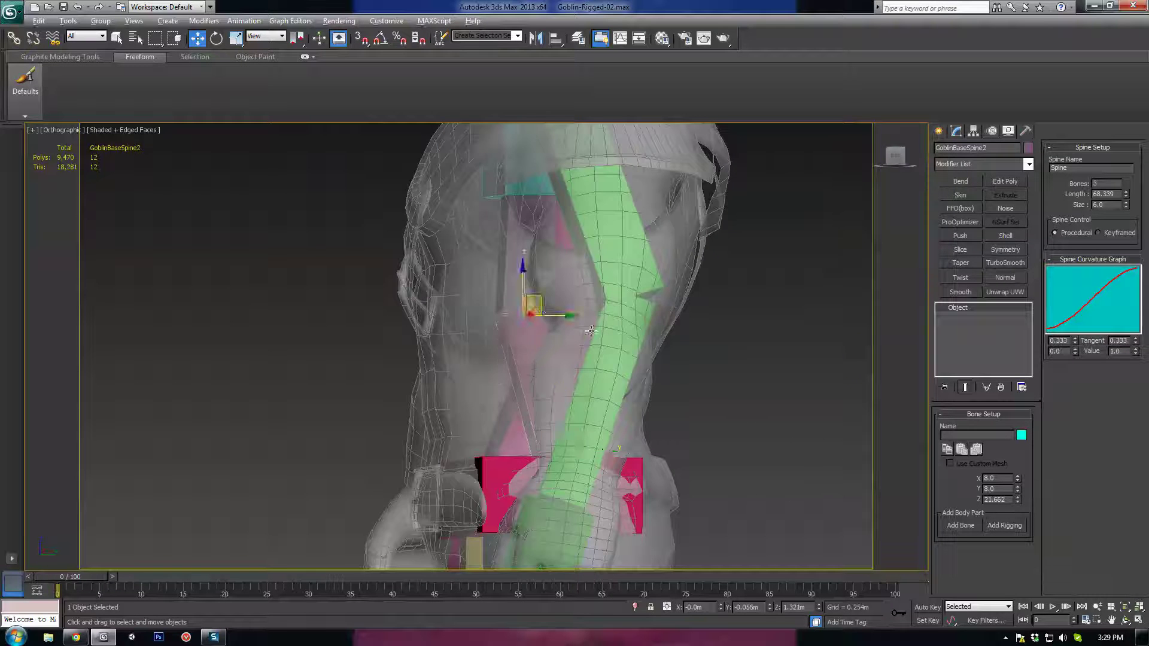
middle_click_drag(534, 306, 565, 319, "alt")
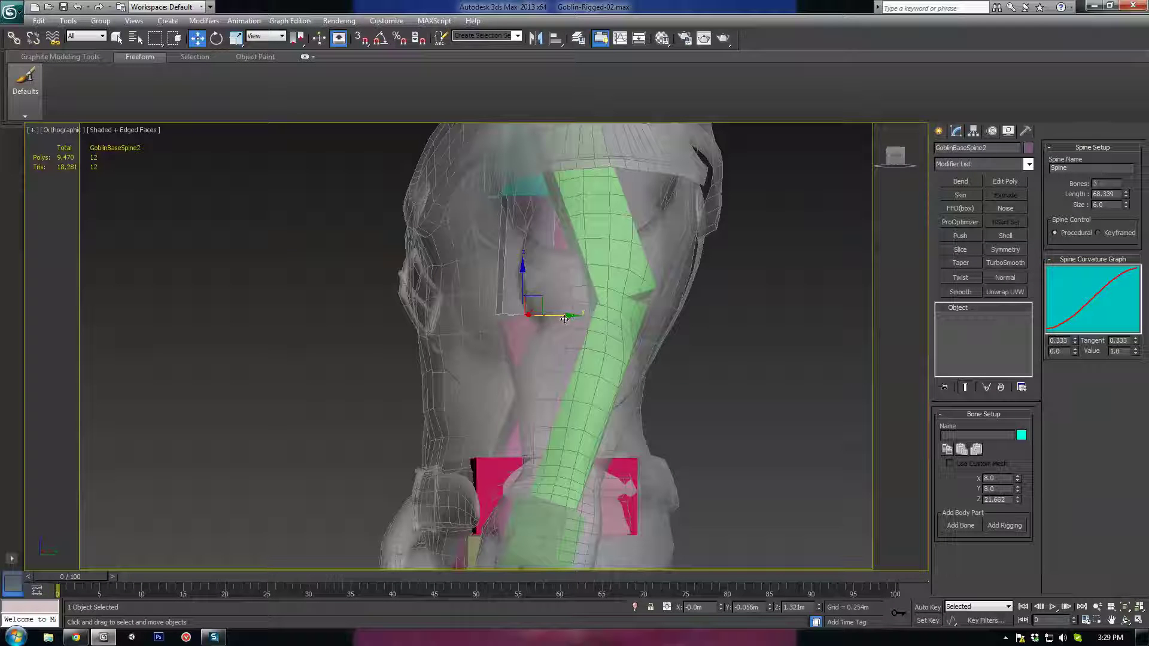
left_click(525, 350)
middle_click_drag(510, 374, 443, 293)
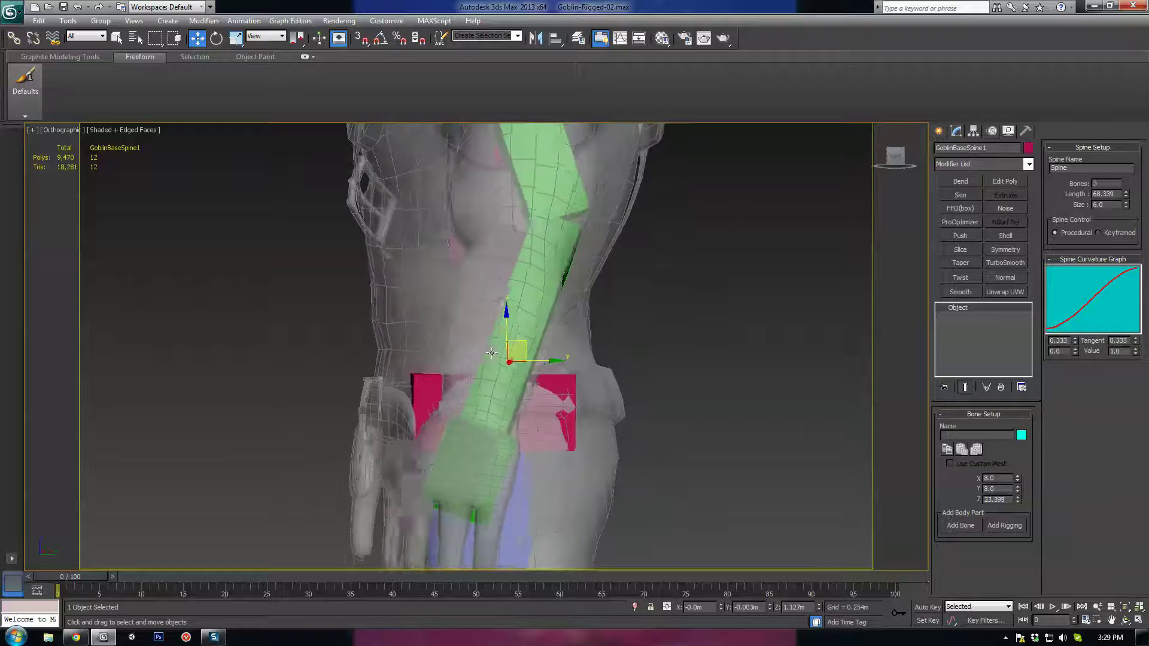
scroll(455, 383, "up", 2)
middle_click_drag(455, 395, 551, 402, "alt")
left_click_drag(552, 403, 548, 411)
middle_click_drag(547, 411, 548, 439)
Lower the base of the middle spine bone to about Y -0.047 m and Z 1.246 m
left_click(501, 287)
mouse_move(501, 288)
middle_mouse_down("alt")
mouse_move(507, 250)
mouse_move(502, 286)
middle_mouse_up("alt")
left_click_drag(504, 249, 513, 331)
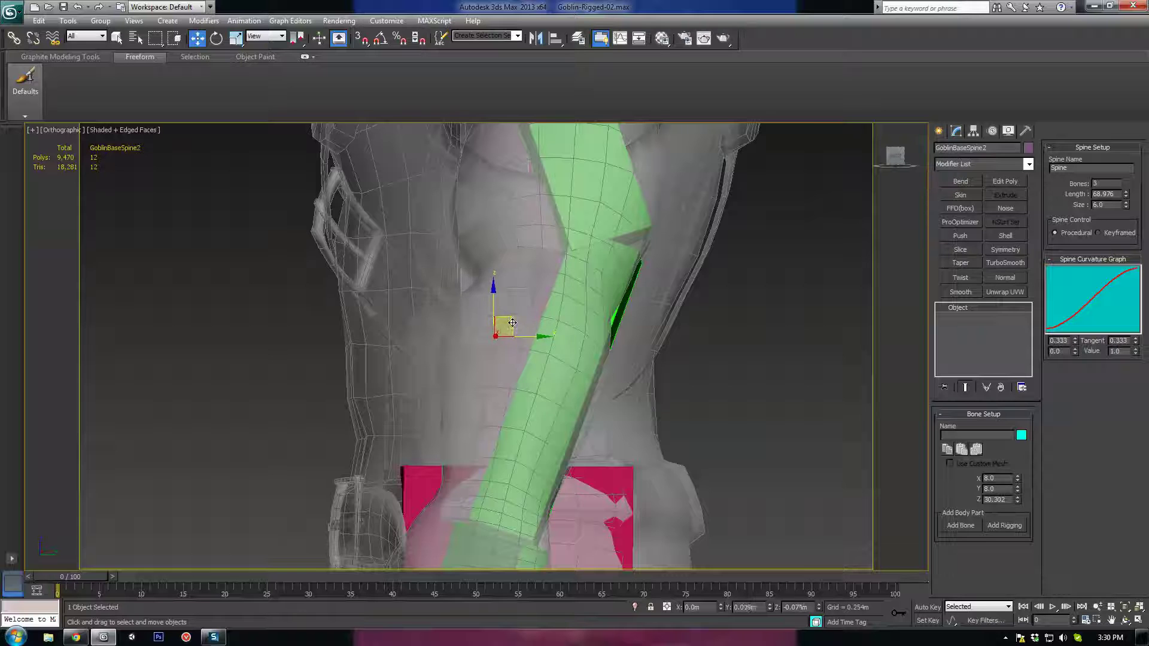
middle_click_drag(513, 323, 541, 186, "alt")
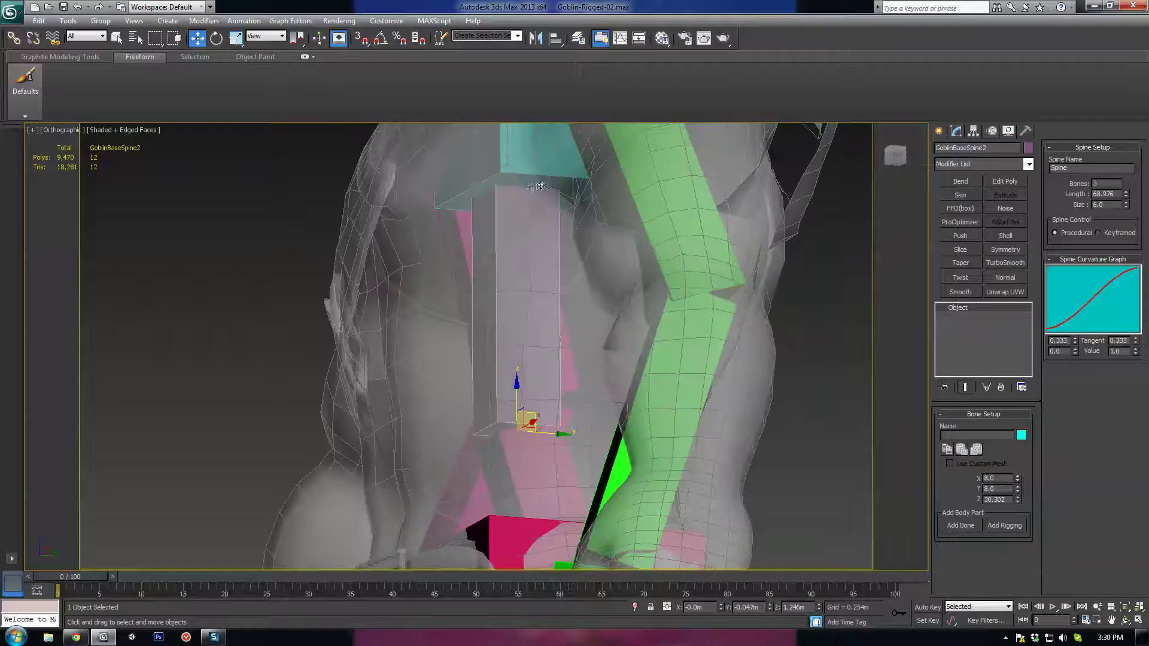
Lower the base of the top spine bone to about Z 1.382 m and shift it to about Y -0.049 m
key("F3")
left_click(500, 154)
mouse_move(500, 154)
middle_mouse_down()
mouse_move(508, 212)
mouse_move(549, 219)
middle_mouse_up()
key("F3")
left_click_drag(542, 222, 539, 345)
middle_click_drag(538, 345, 567, 282, "alt")
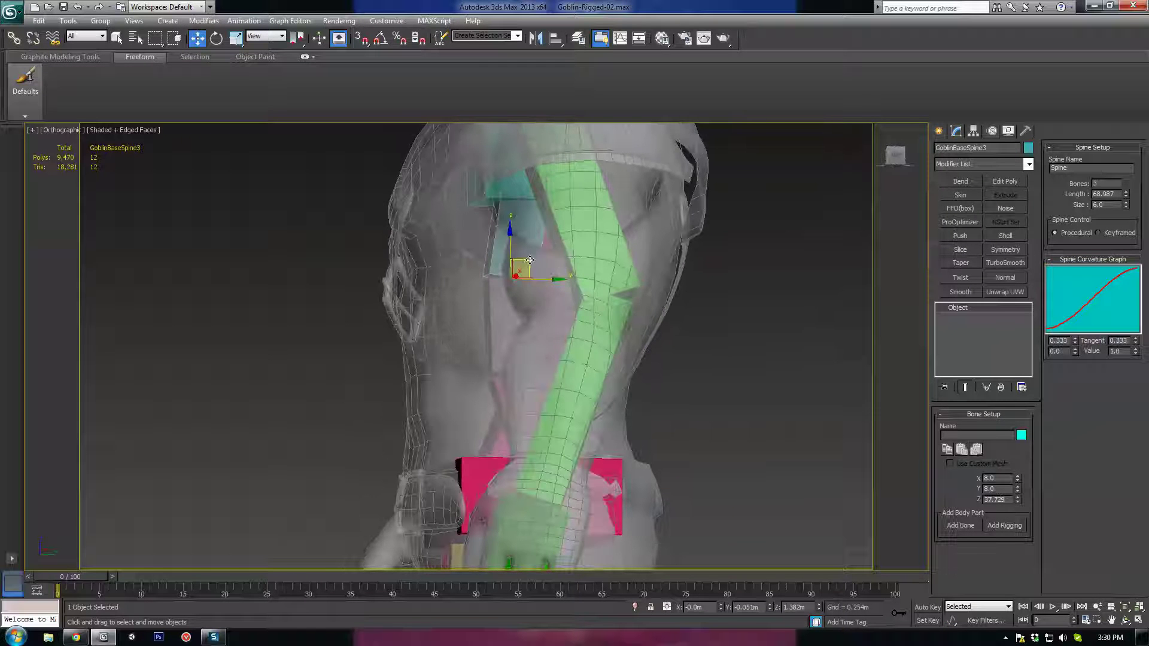
left_click_drag(528, 261, 532, 262)
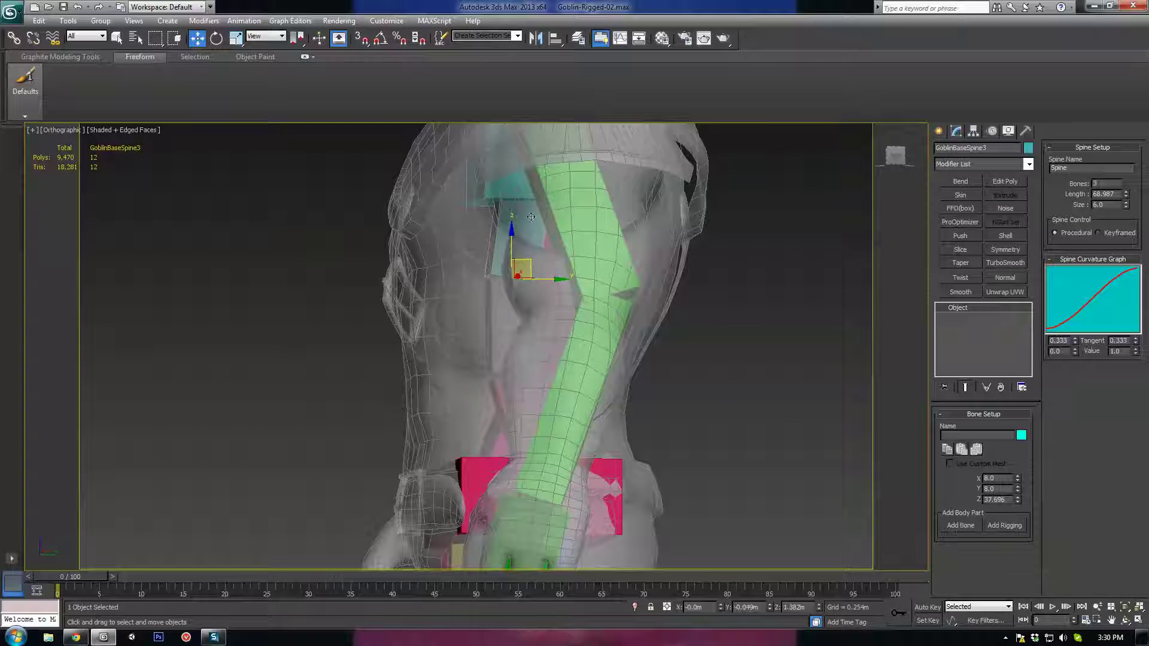
middle_click_drag(531, 216, 576, 388, "alt")
scroll(576, 387, "down", 2)
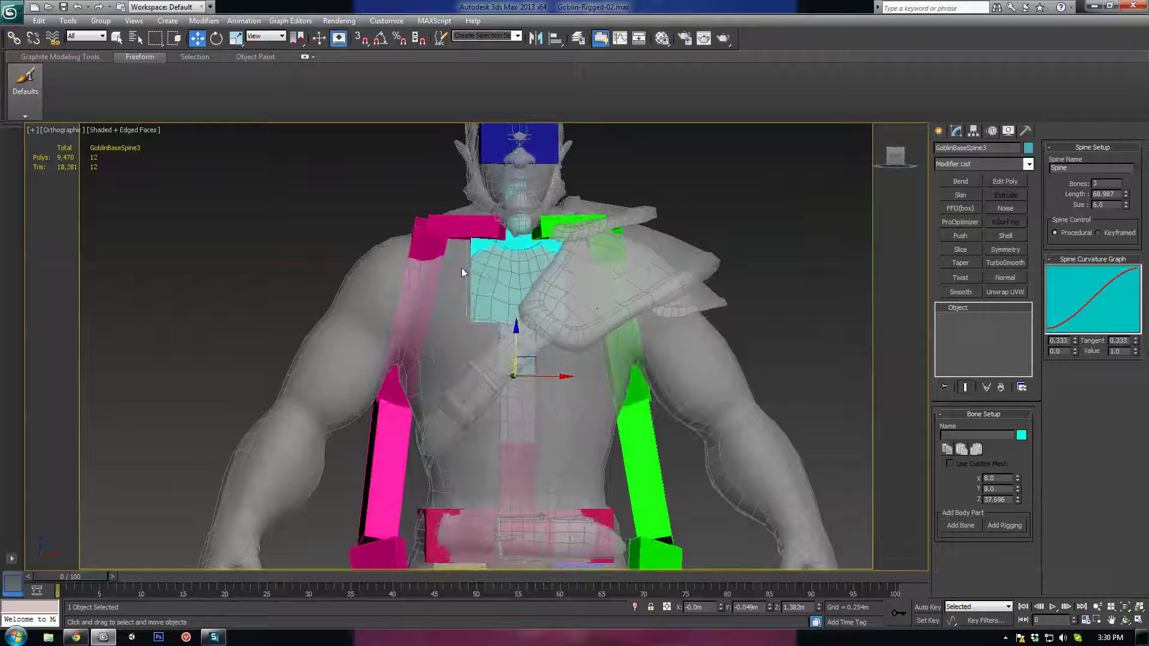
Enlarge the ribcage hub to length 35.882, width 48.283 and height 33.363, and move it to about Y 0.059 m
left_click(480, 263)
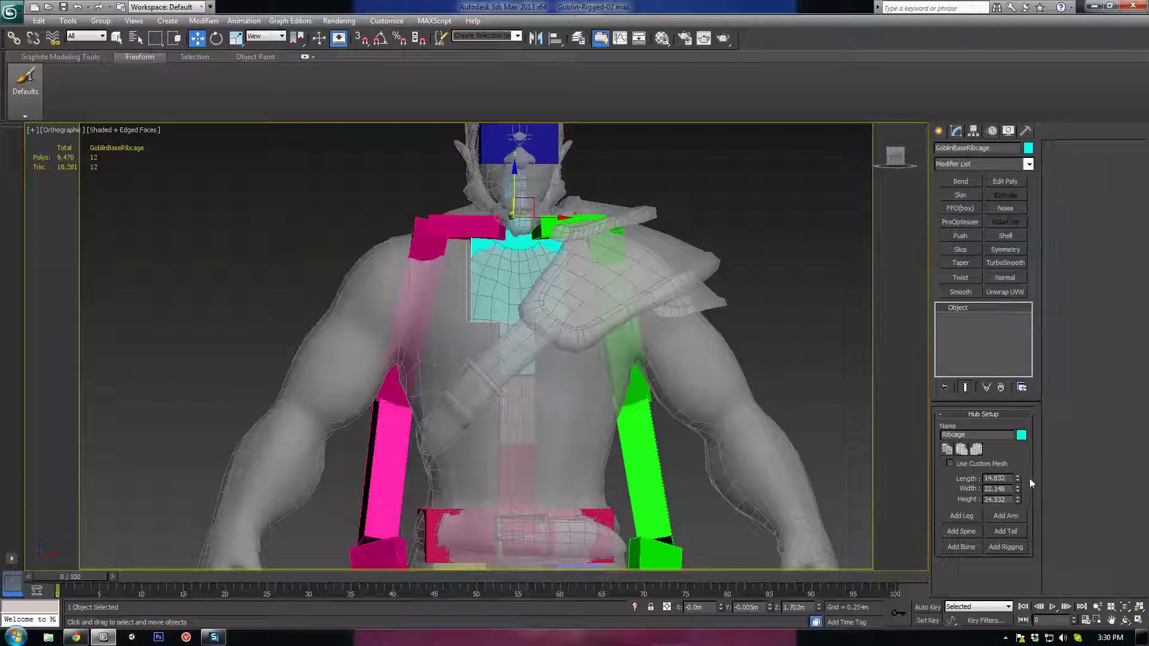
left_click_drag(1023, 475, 1000, 479)
middle_click_drag(598, 362, 614, 400, "alt")
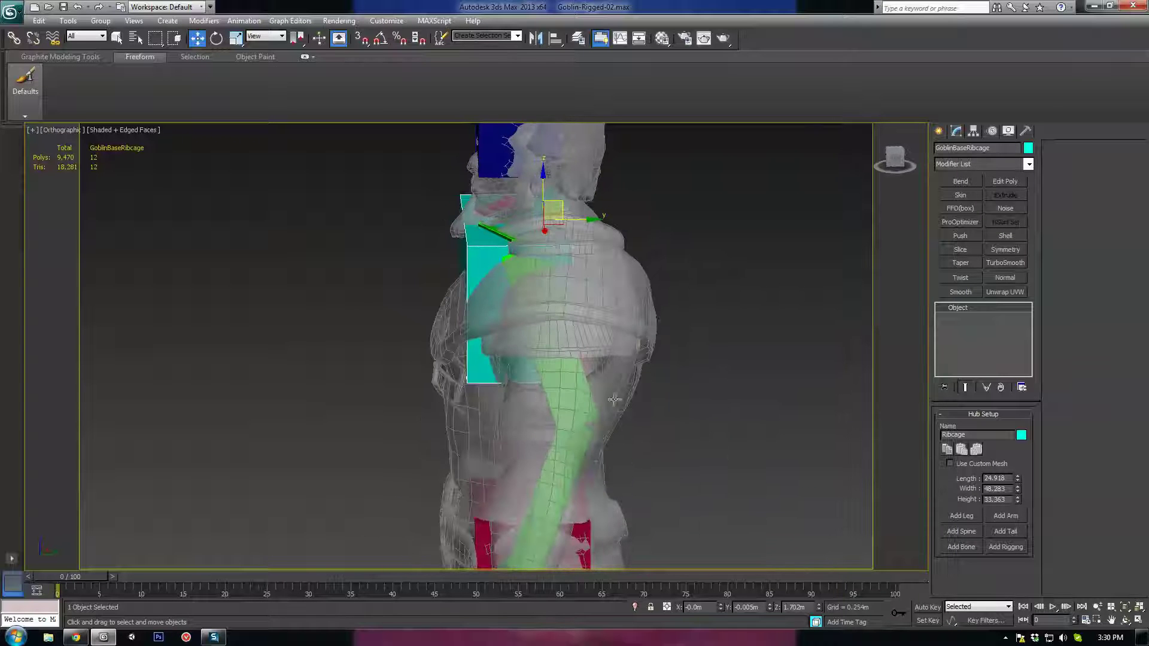
left_click_drag(1017, 479, 1018, 453)
mouse_move(580, 217)
middle_mouse_down("alt")
mouse_move(622, 311)
mouse_move(736, 326)
mouse_move(646, 377)
mouse_move(792, 321)
mouse_move(757, 319)
mouse_move(784, 332)
middle_mouse_up("alt")
middle_click_drag(658, 292, 632, 320)
scroll(632, 321, "up", 2)
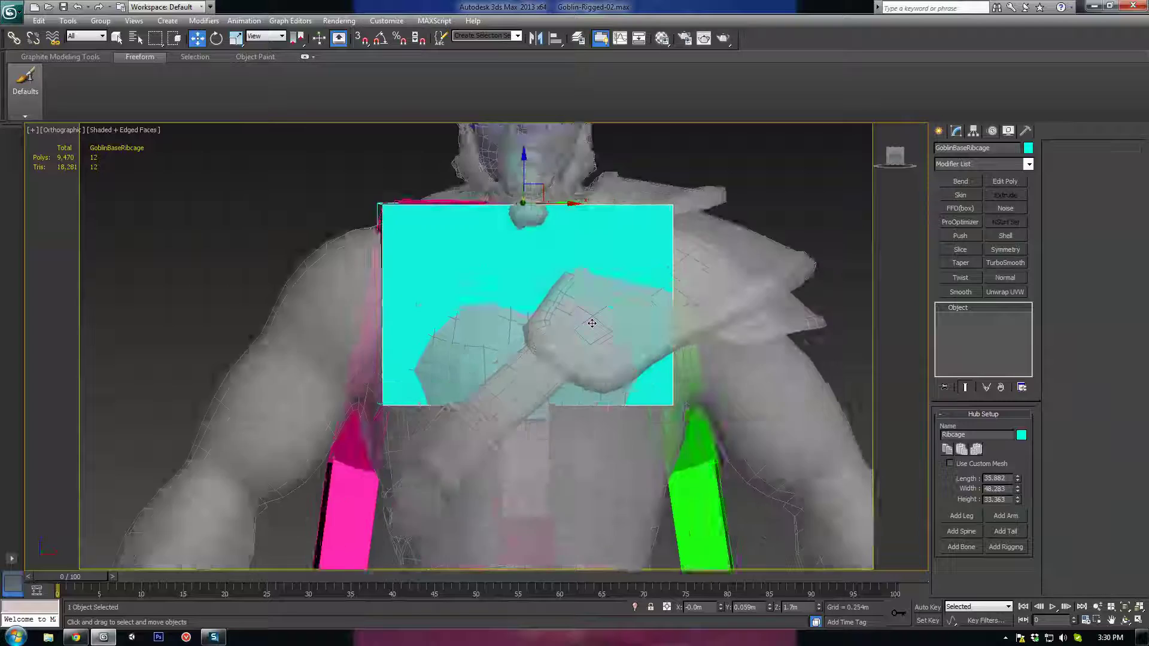
Try shifting the inner end of the left collarbone sideways near the neck
key("F3")
left_click(599, 234)
middle_click_drag(646, 265, 613, 325)
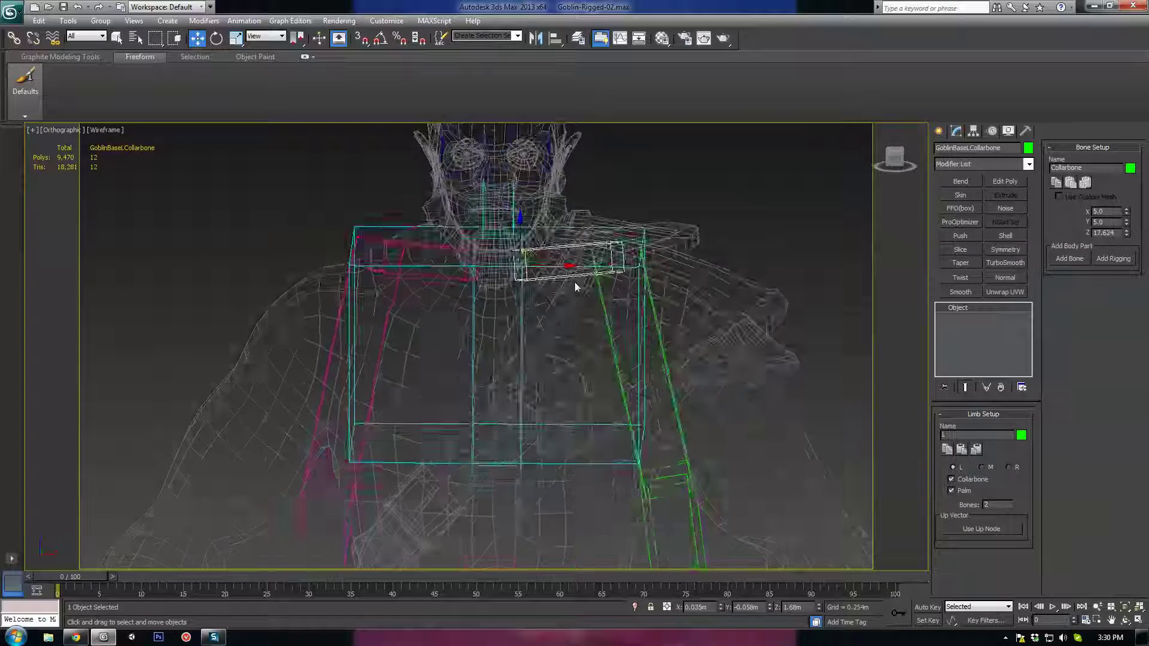
key("F3")
key("F3")
mouse_move(556, 267)
left_mouse_down()
mouse_move(567, 267)
mouse_move(556, 267)
left_mouse_up()
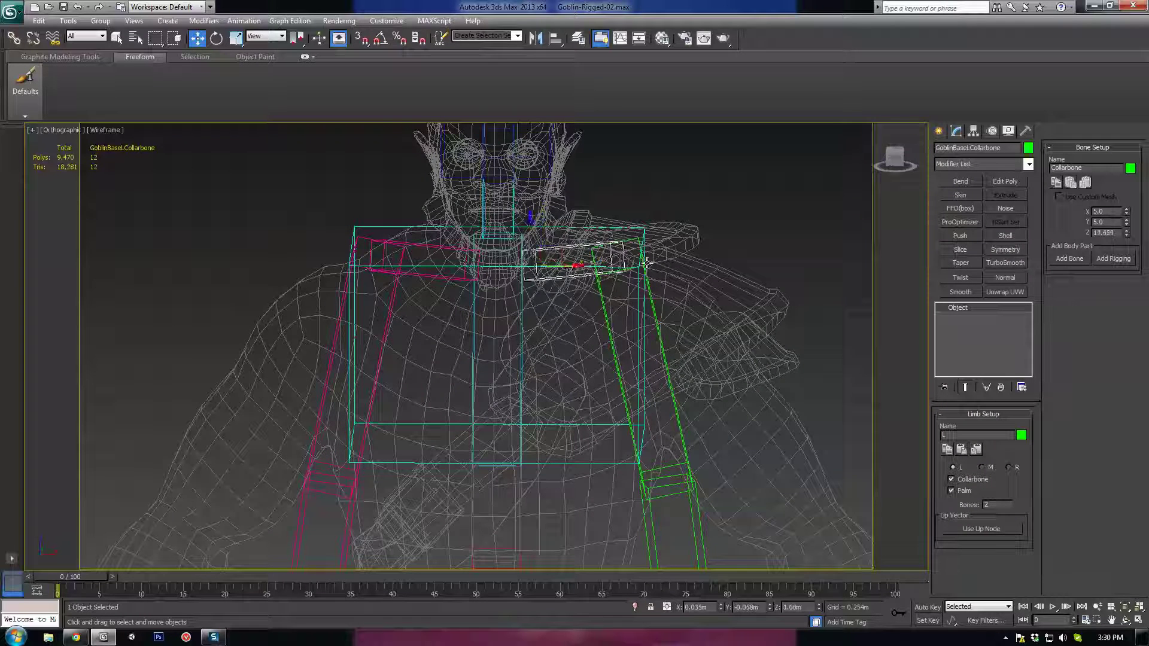
Move the base of the left upper arm outward to about X 0.201 m at the edge of the ribcage
left_click(639, 242)
left_click_drag(659, 259, 678, 259)
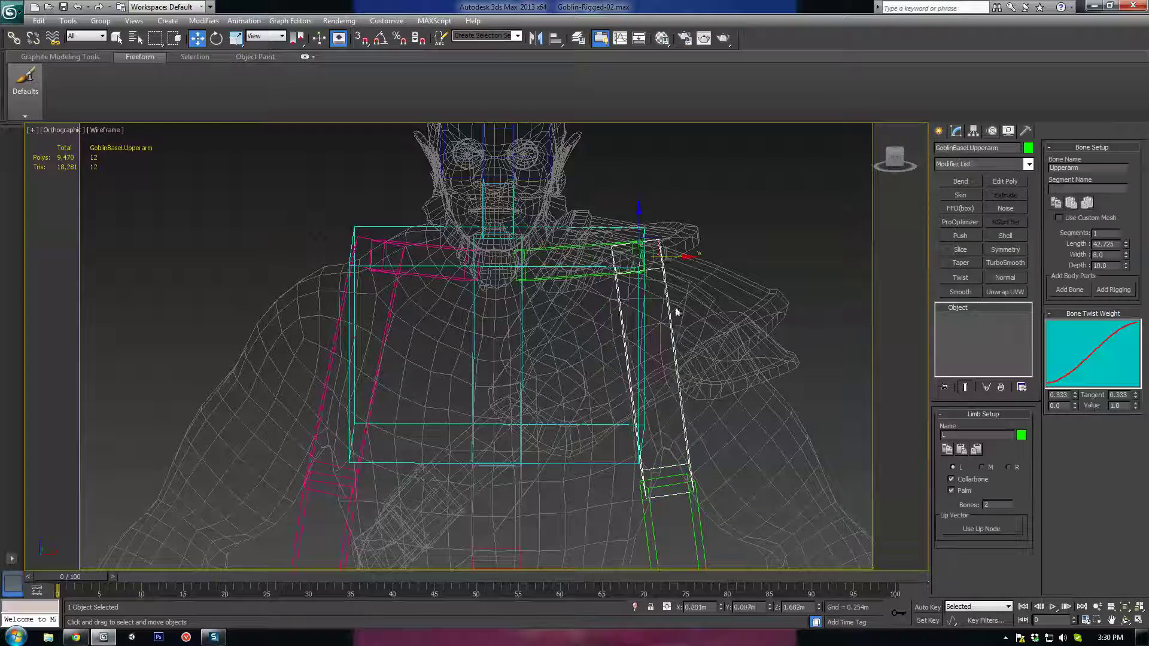
key("F3")
middle_click_drag(655, 346, 641, 239)
key("F3")
middle_click_drag(541, 218, 557, 294)
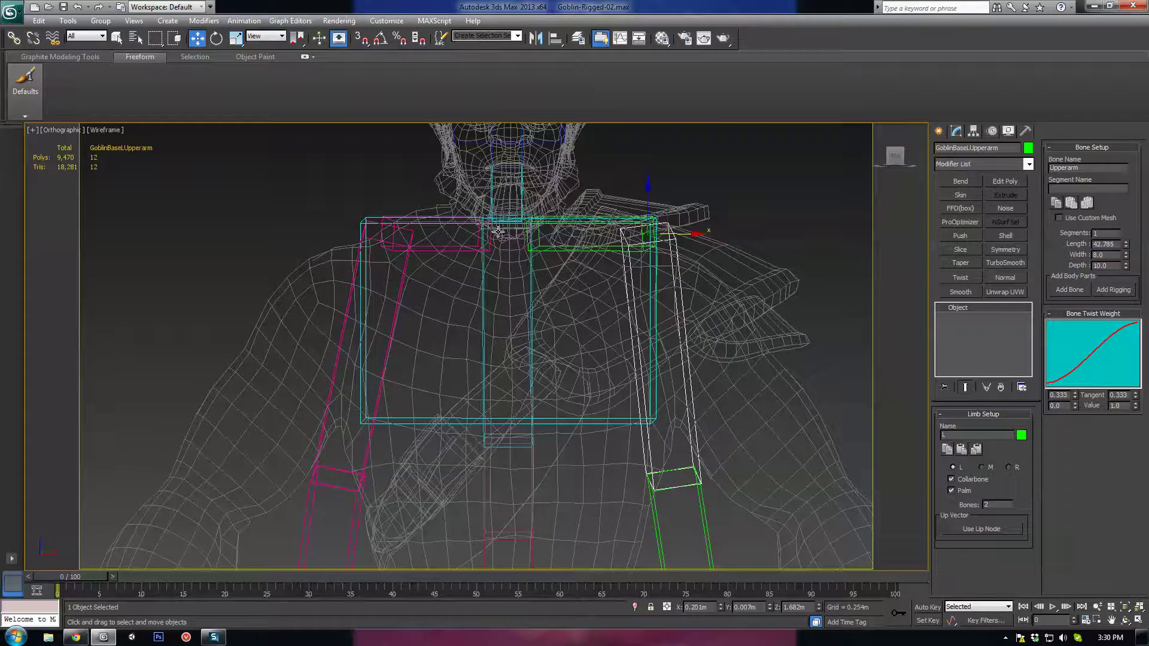
Set the ribcage hub's height to about 32.029 and lower the hub slightly beneath the neck
scroll(498, 231, "up", 2)
left_click(353, 237)
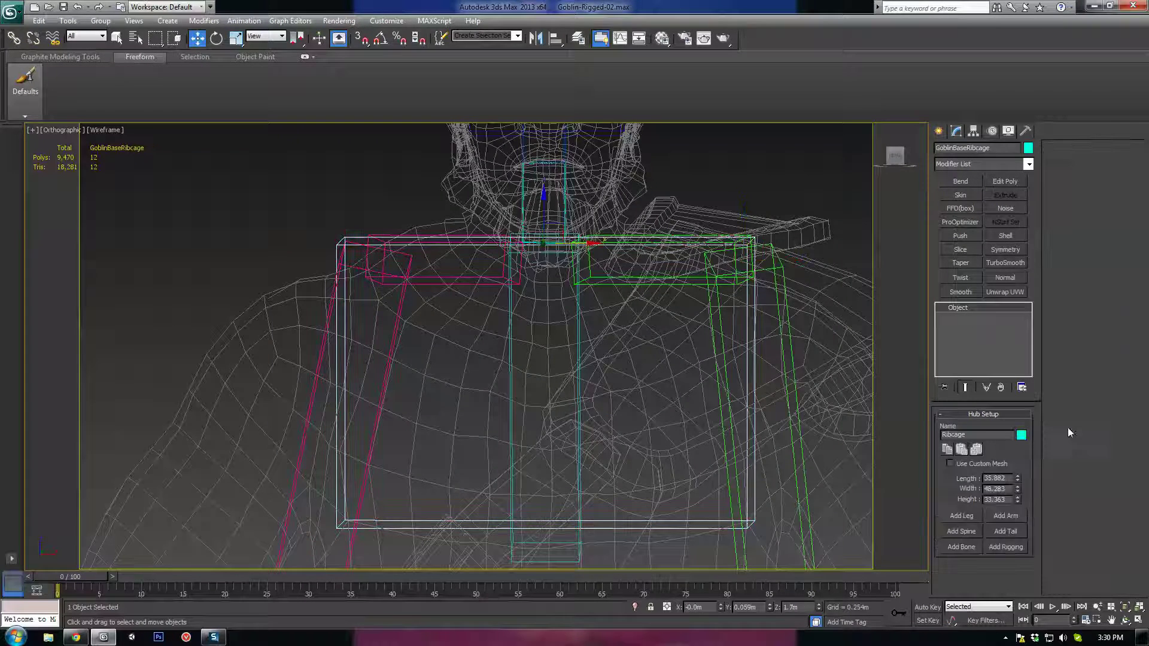
left_click_drag(1018, 499, 1016, 500)
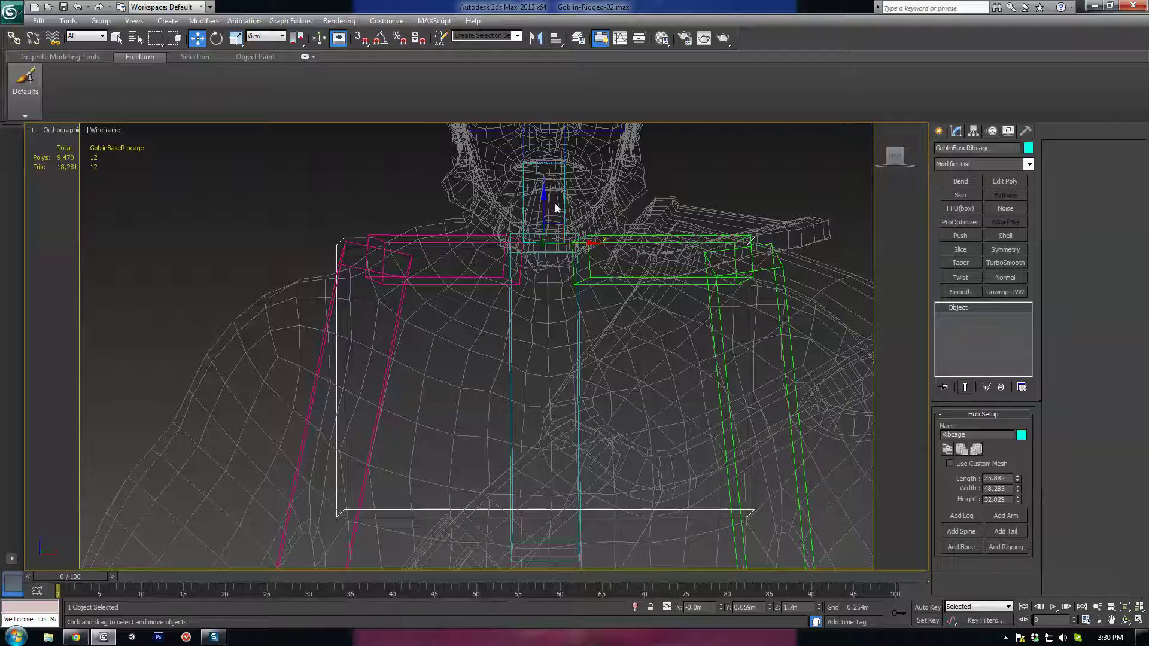
left_click_drag(543, 208, 538, 235)
mouse_move(540, 238)
middle_mouse_down("alt")
mouse_move(606, 264)
mouse_move(680, 264)
mouse_move(531, 258)
middle_mouse_up("alt")
key("F3")
Lower the base of the left upper arm from the top of the shoulder into the mesh's shoulder joint
mouse_move(713, 325)
middle_mouse_down()
mouse_move(563, 252)
mouse_move(618, 234)
mouse_move(629, 287)
mouse_move(578, 221)
middle_mouse_up()
left_click(619, 234)
scroll(628, 287, "down", 2)
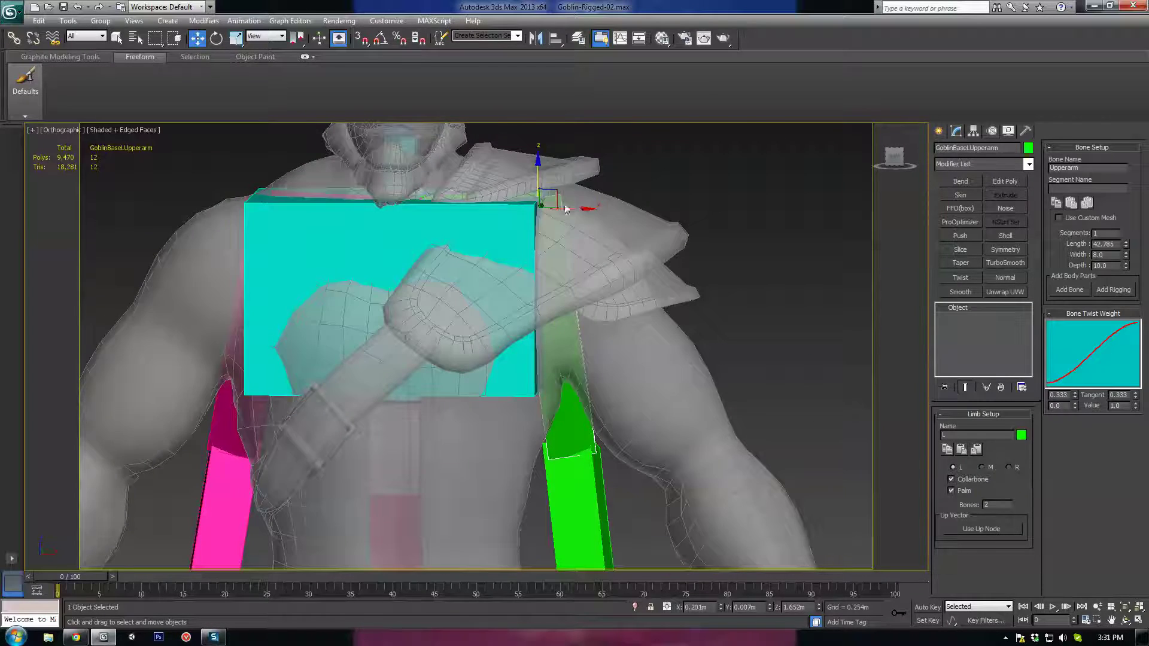
key("F3")
mouse_move(570, 243)
left_mouse_down()
mouse_move(565, 262)
mouse_move(562, 252)
left_mouse_up()
scroll(564, 253, "down", 2)
middle_click_drag(563, 253, 563, 317, "alt")
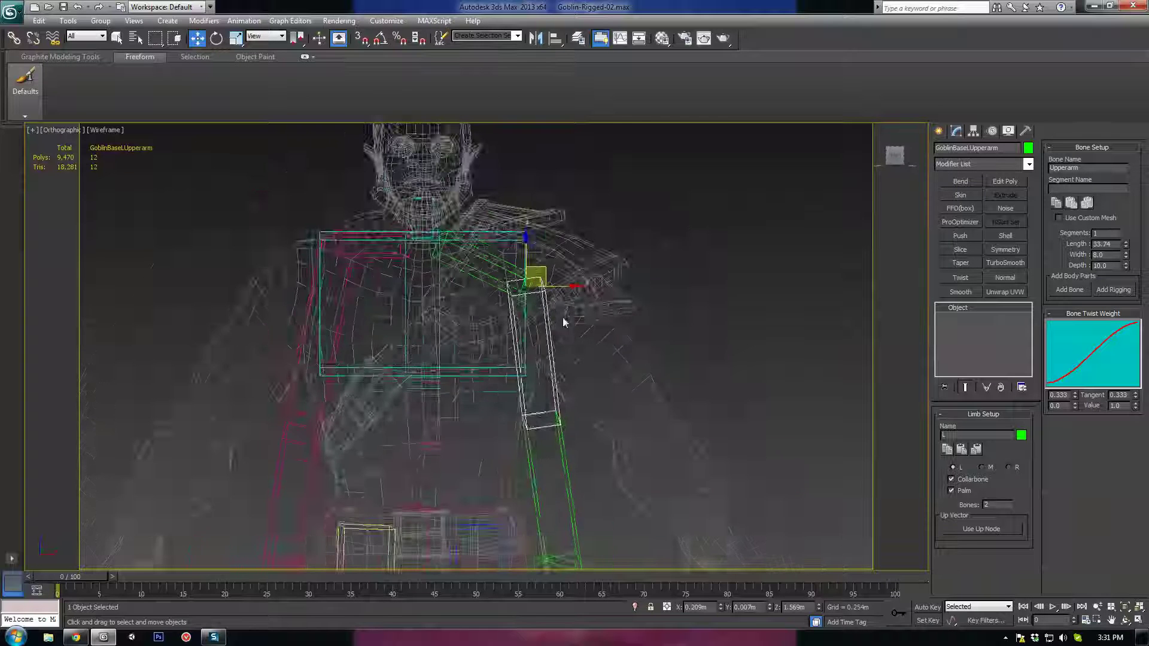
scroll(564, 343, "up", 2)
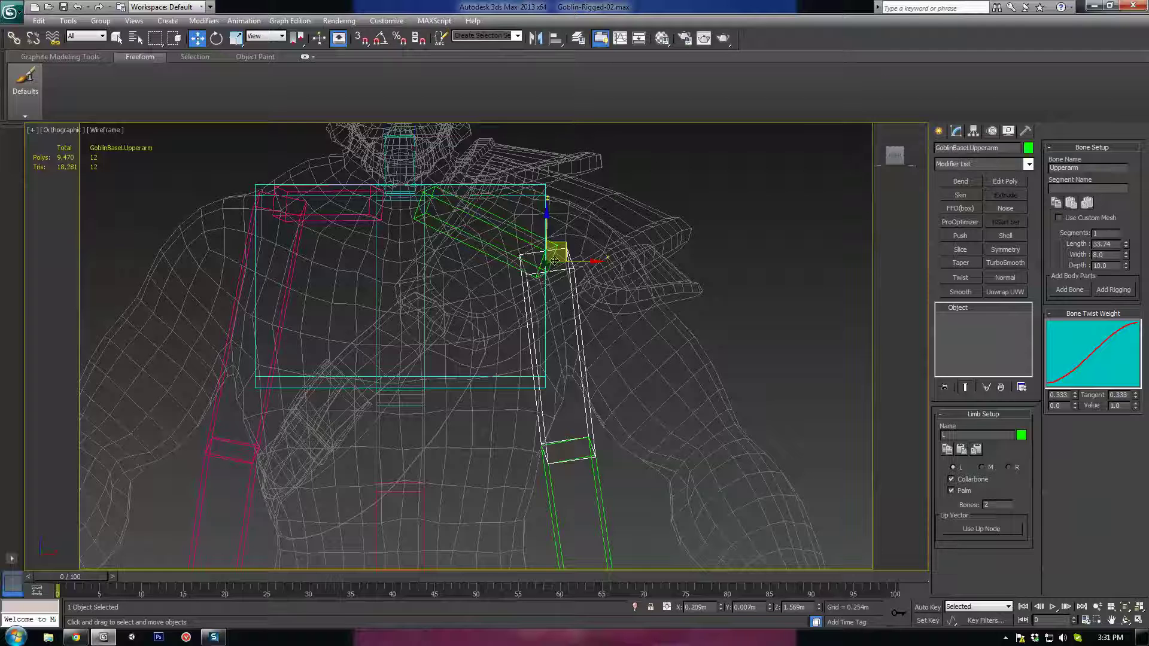
left_click_drag(561, 252, 563, 244)
Move the base of the left forearm outward and in depth to place it in the mesh's elbow
middle_click_drag(597, 413, 541, 252)
left_click(540, 323)
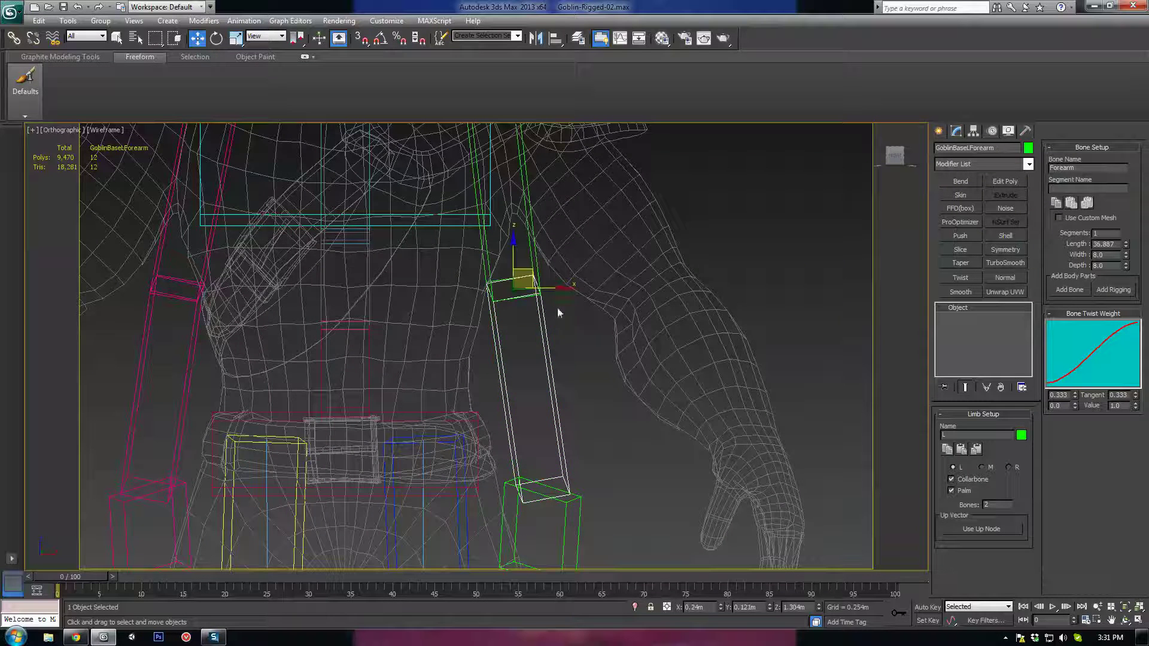
key("F3")
left_click_drag(555, 277, 695, 280)
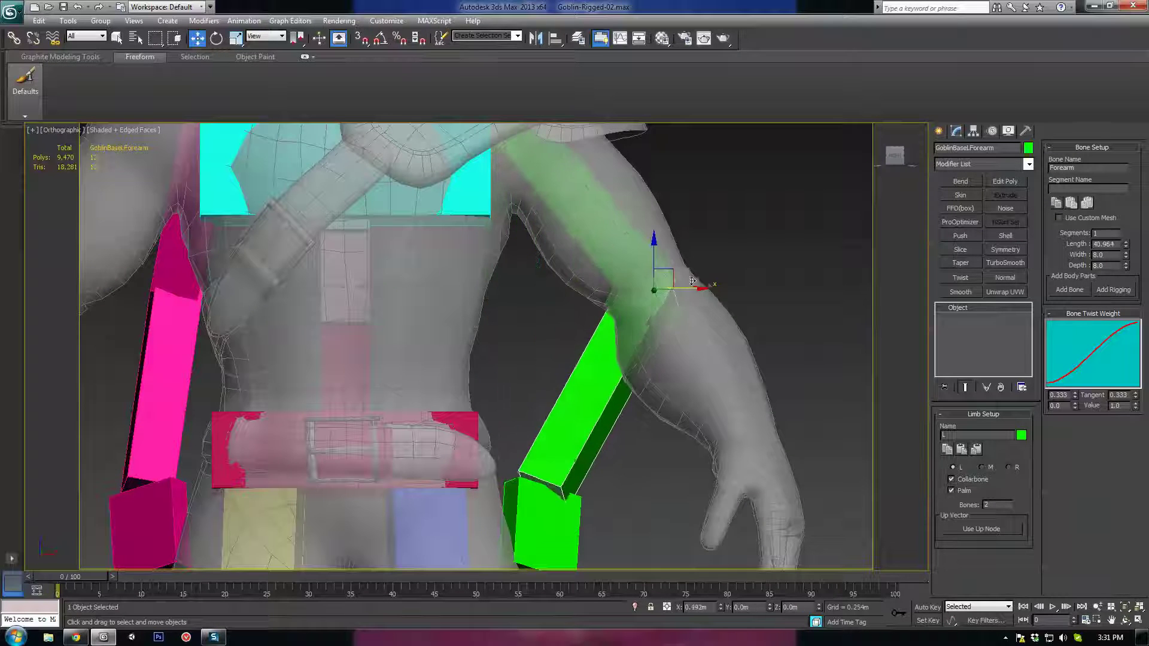
middle_click_drag(694, 281, 614, 329, "alt")
left_click_drag(670, 310, 627, 247)
Place the left palm at the mesh's wrist and rotate it in the Local coordinate system to line up with the hand
middle_click_drag(534, 503, 698, 334)
left_click(560, 293)
middle_click_drag(652, 299, 623, 354, "alt")
key("e")
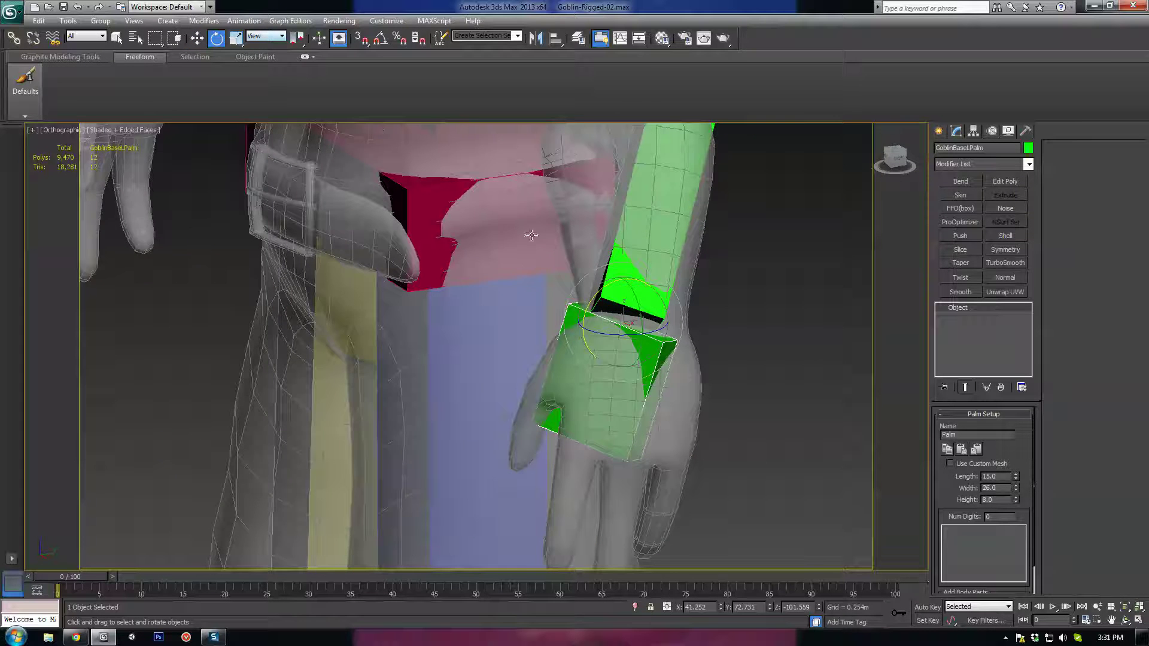
middle_click_drag(532, 234, 479, 250, "alt")
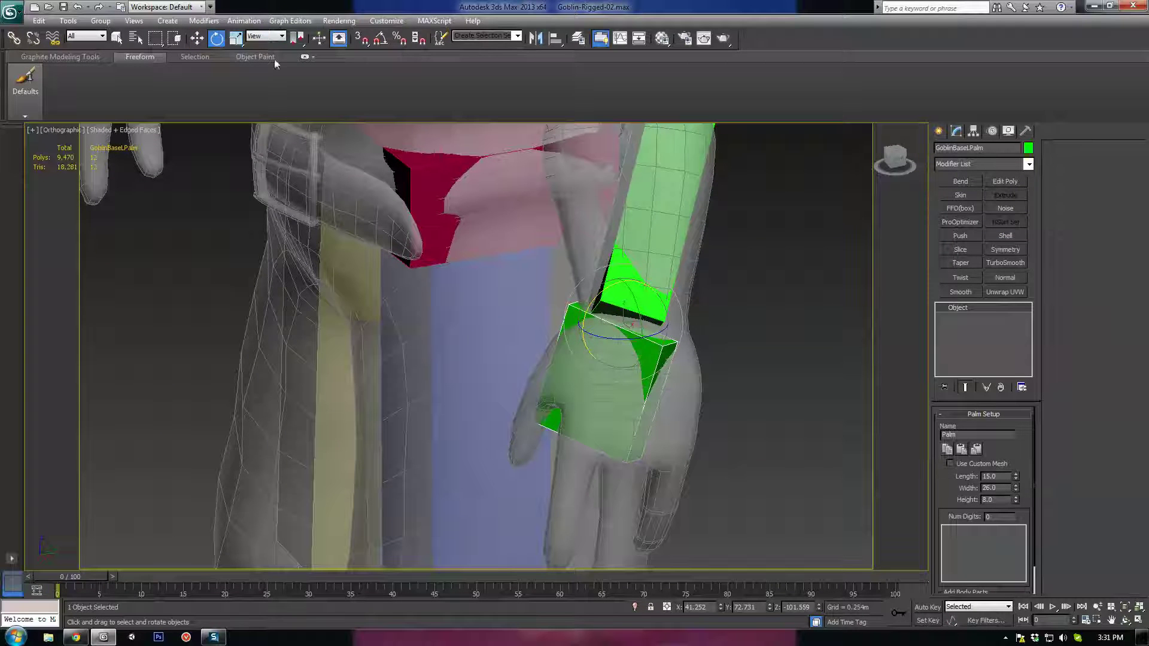
left_click(257, 36)
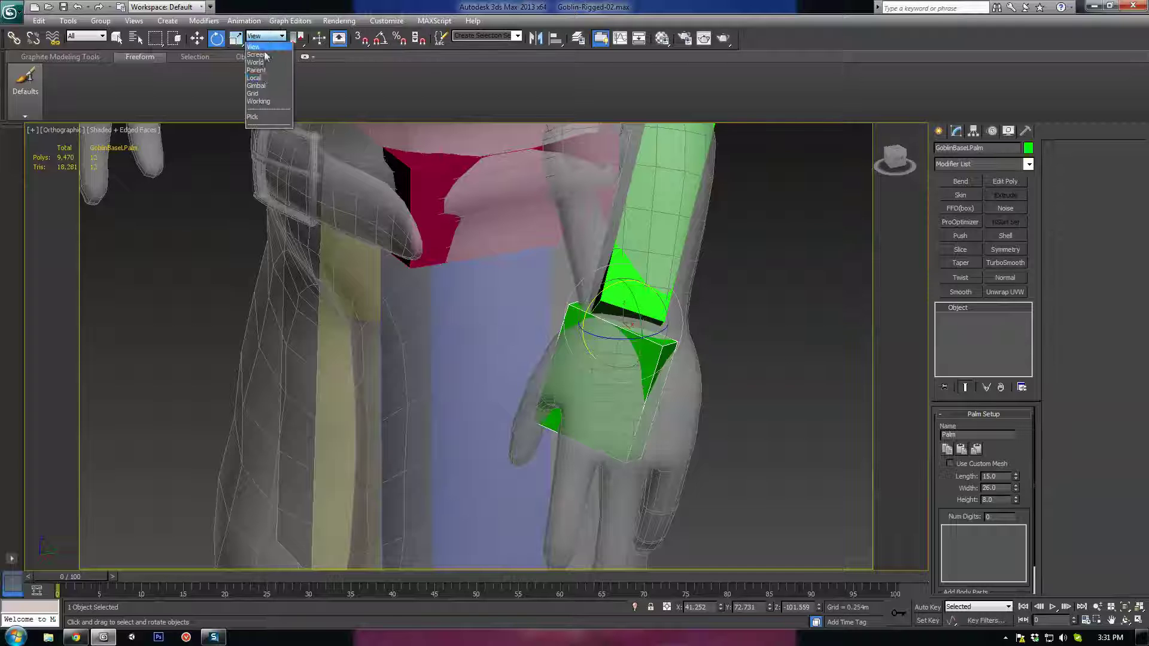
left_click(264, 79)
mouse_move(648, 339)
left_mouse_down()
mouse_move(666, 334)
mouse_move(650, 336)
mouse_move(649, 351)
left_mouse_up()
Shift the left palm across the hand along its local Z axis and rotate it further to match the hand mesh
key("w")
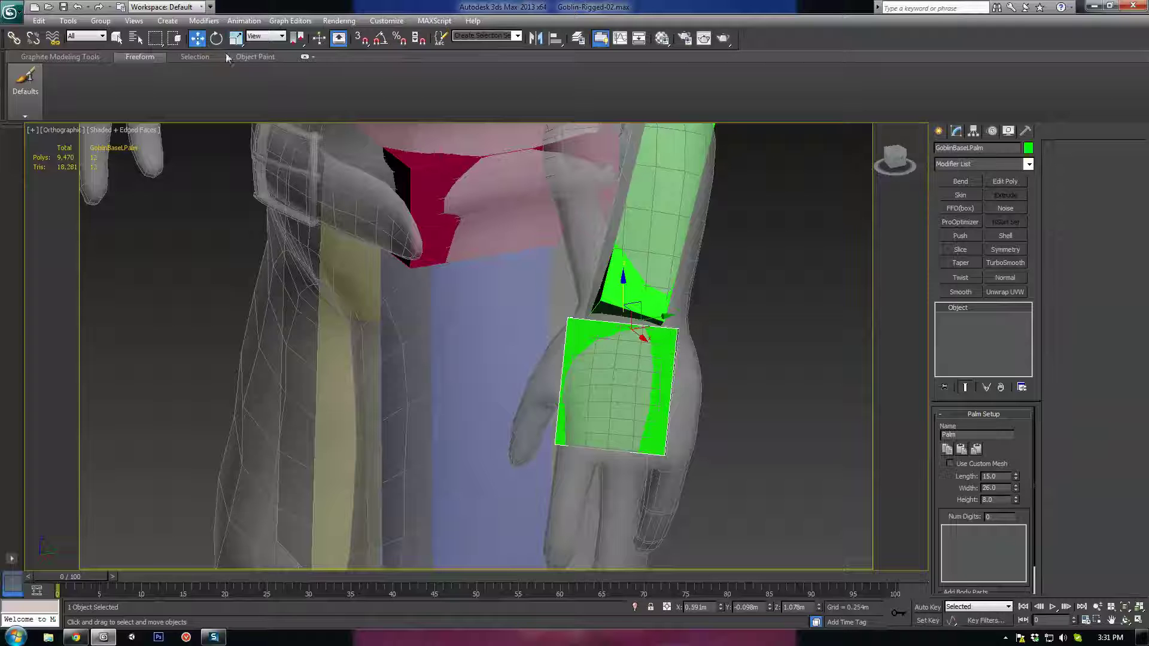
left_click(259, 76)
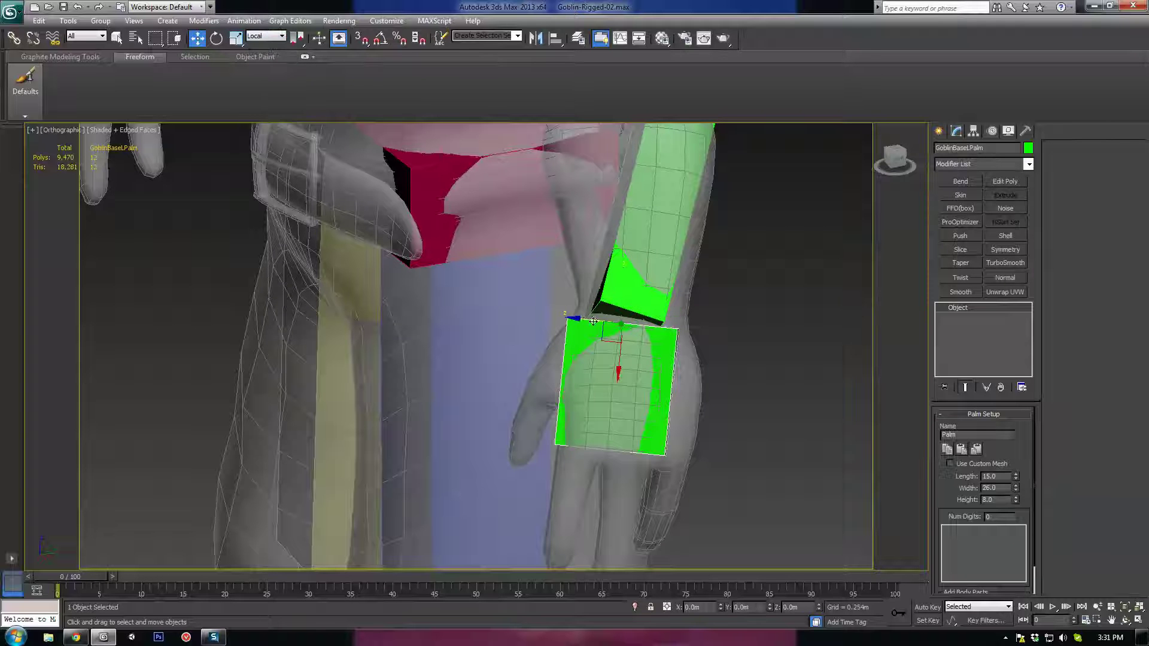
left_click_drag(593, 322, 606, 324)
middle_click_drag(611, 333, 629, 281, "alt")
key("e")
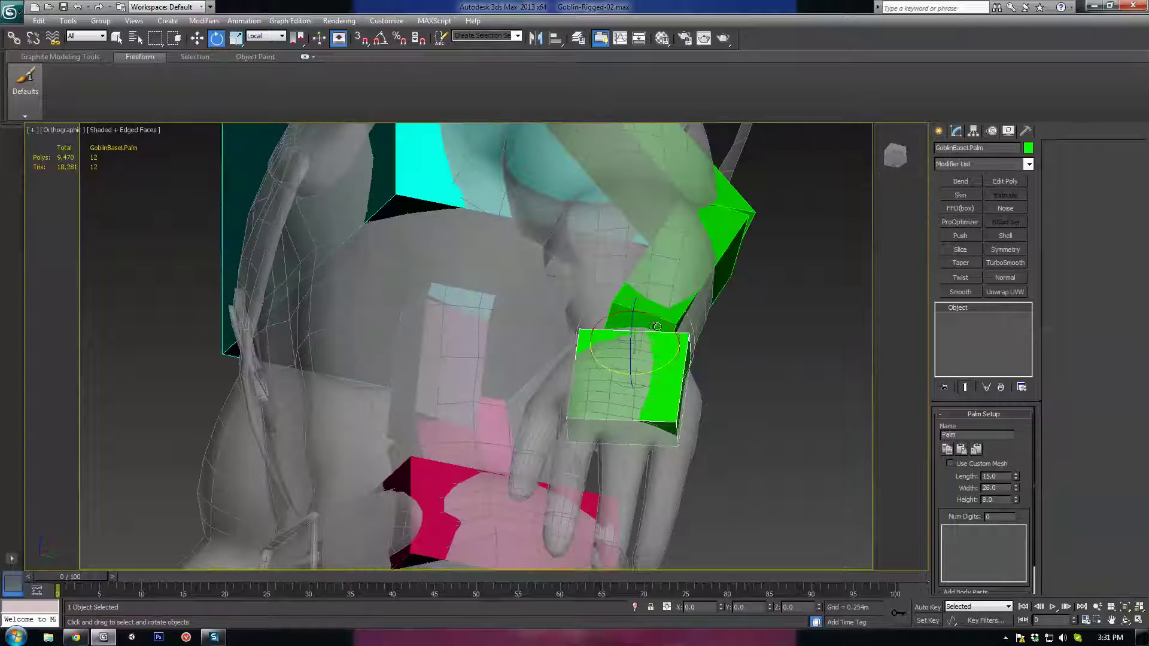
left_click_drag(656, 327, 673, 319)
middle_click_drag(634, 349, 705, 363, "alt")
Nudge the left palm along its local Y axis and rotate it about 2.86 degrees around its local X axis
middle_click_drag(640, 323, 635, 320, "alt")
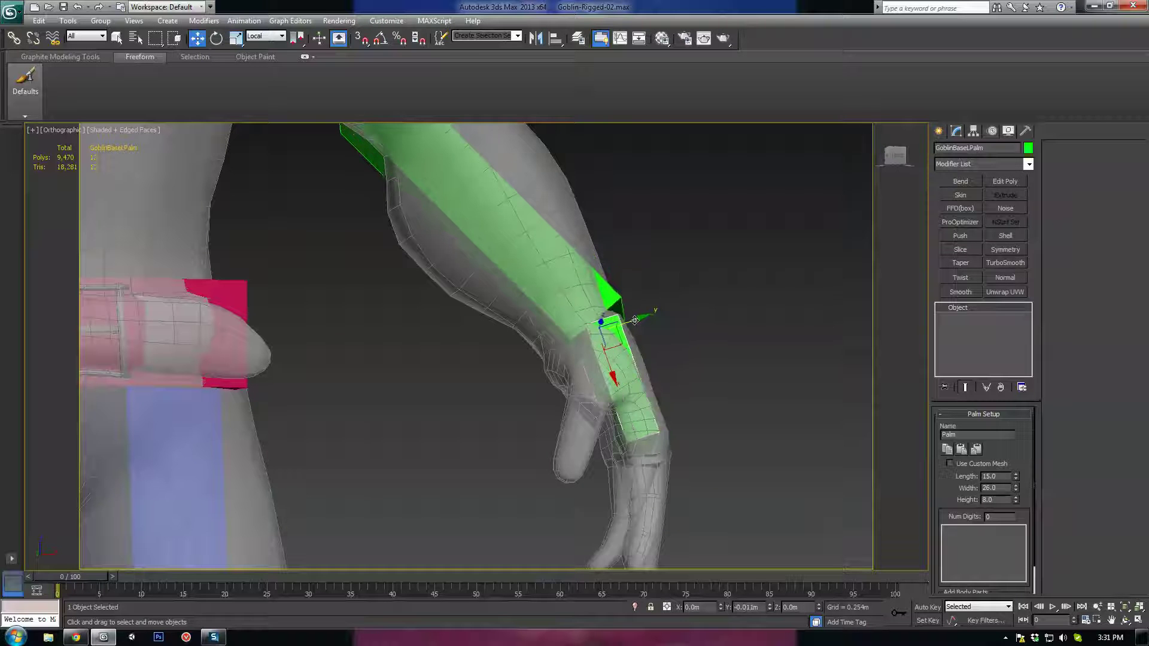
left_click_drag(635, 321, 639, 320)
middle_click_drag(639, 320, 667, 365, "alt")
key("e")
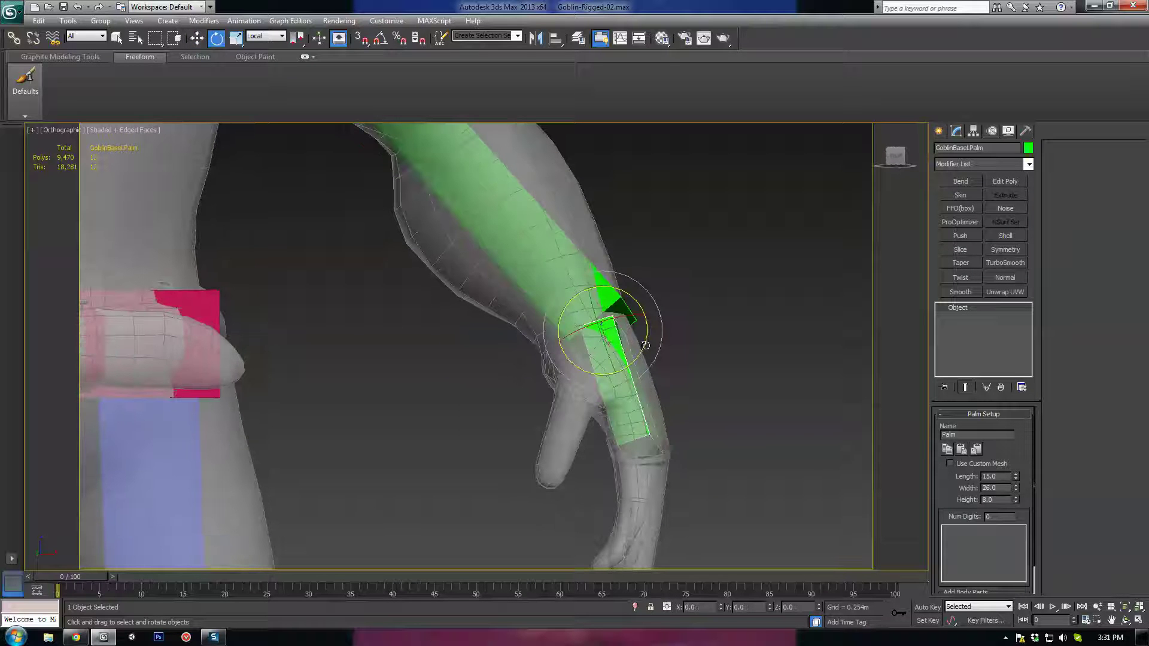
left_click_drag(646, 346, 621, 317)
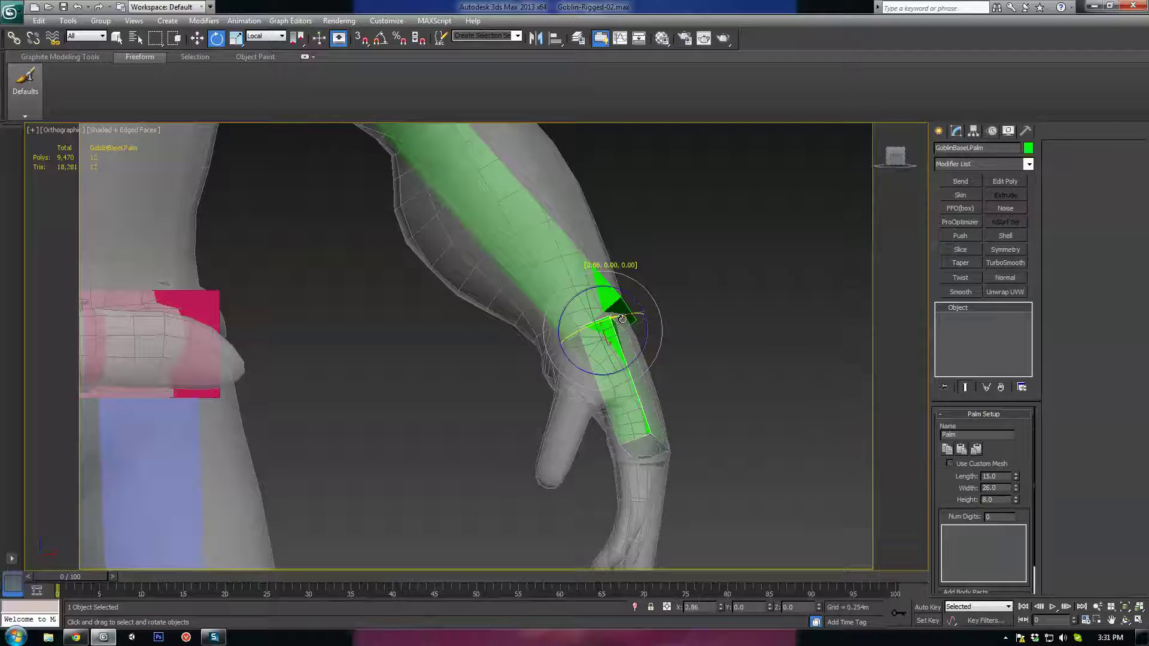
middle_click_drag(622, 319, 593, 329, "alt")
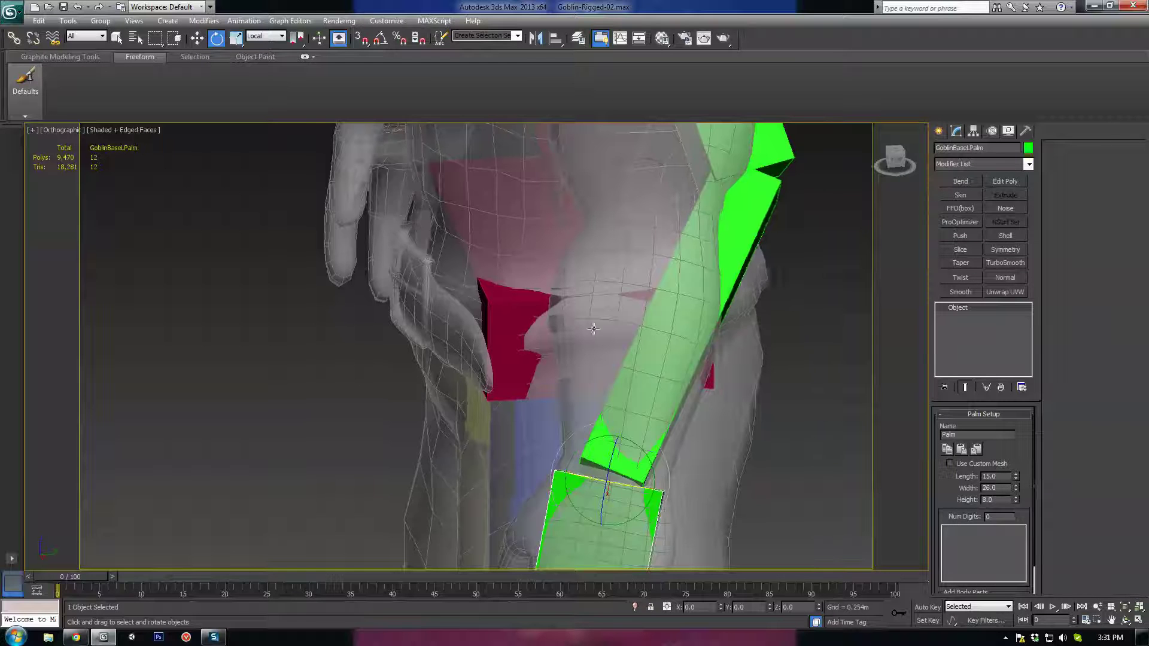
Reposition the base of the left forearm in depth and sideways to centre it in the mesh's elbow
left_click(731, 195)
scroll(735, 221, "down", 3)
key("w")
middle_click_drag(735, 223, 658, 239, "alt")
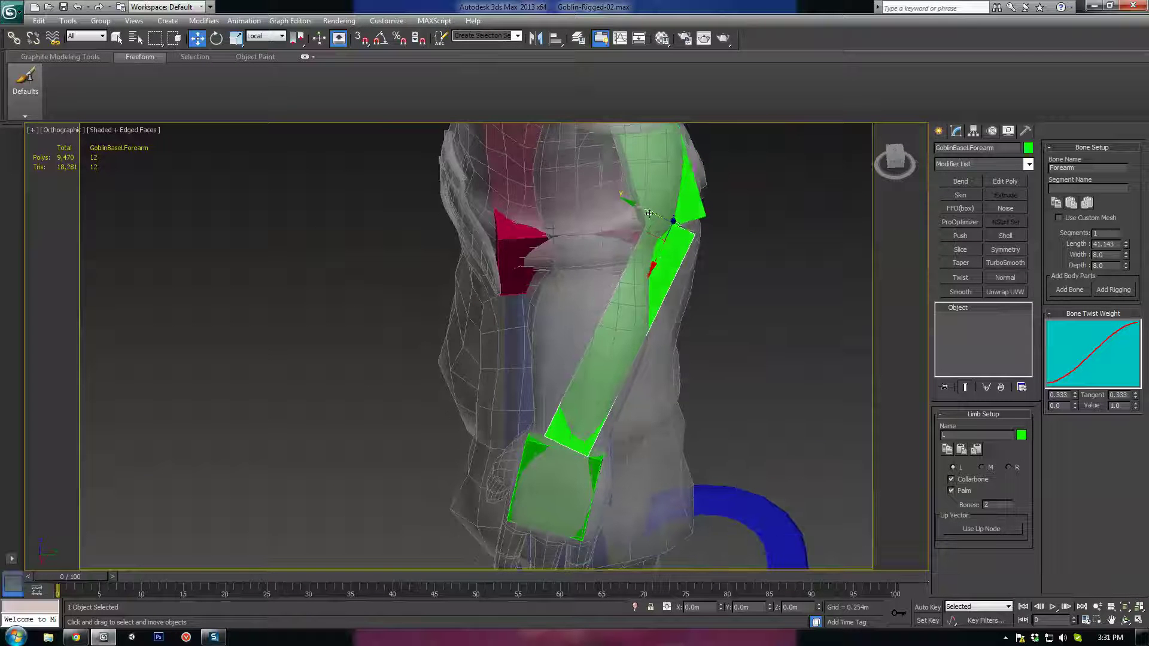
left_click_drag(647, 228, 572, 268)
middle_click_drag(573, 268, 675, 226, "alt")
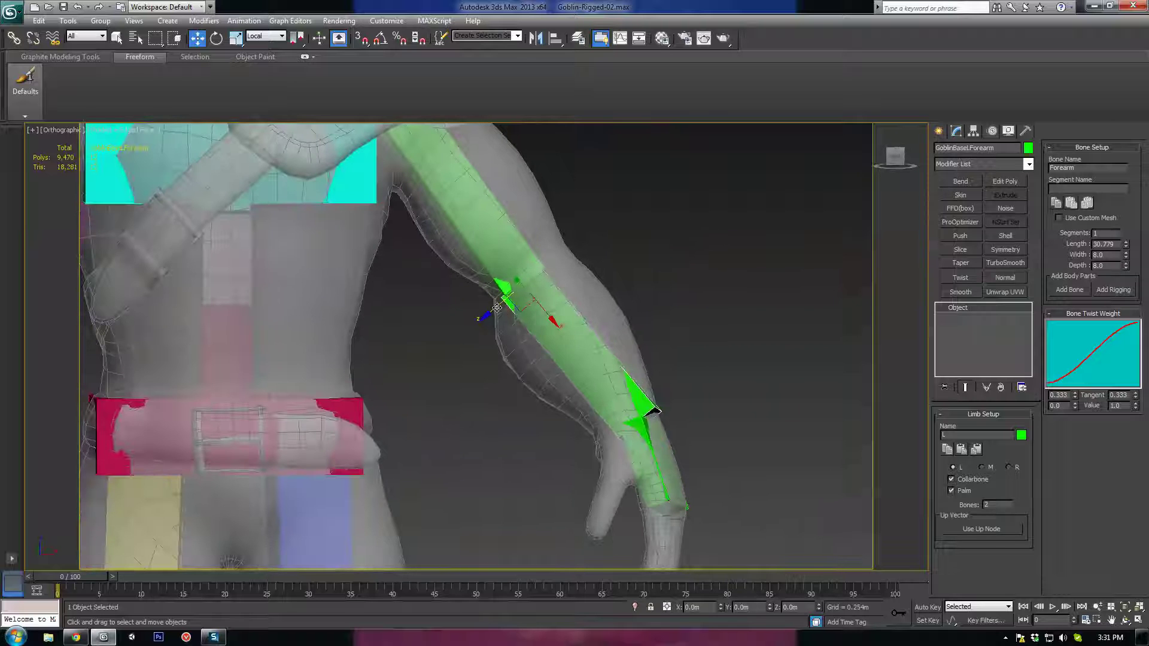
left_click_drag(496, 308, 527, 281)
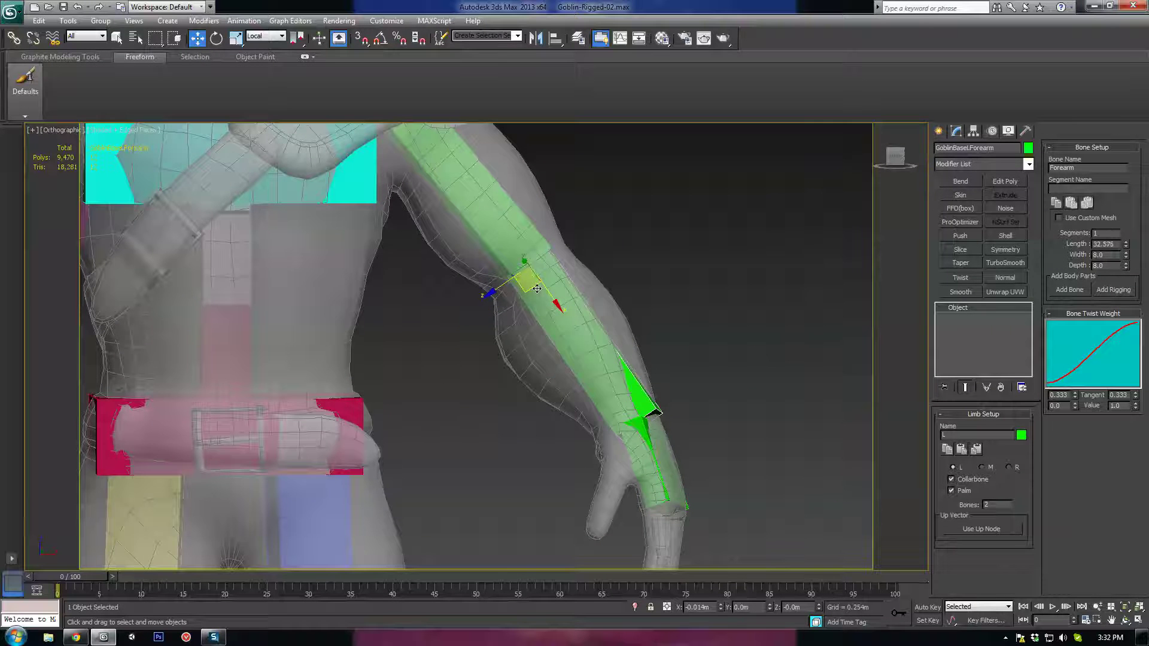
middle_click_drag(527, 281, 591, 293, "alt")
left_click_drag(511, 293, 495, 297)
Nudge the left palm along its local Y axis to centre it in the mesh's wrist
left_click(651, 405)
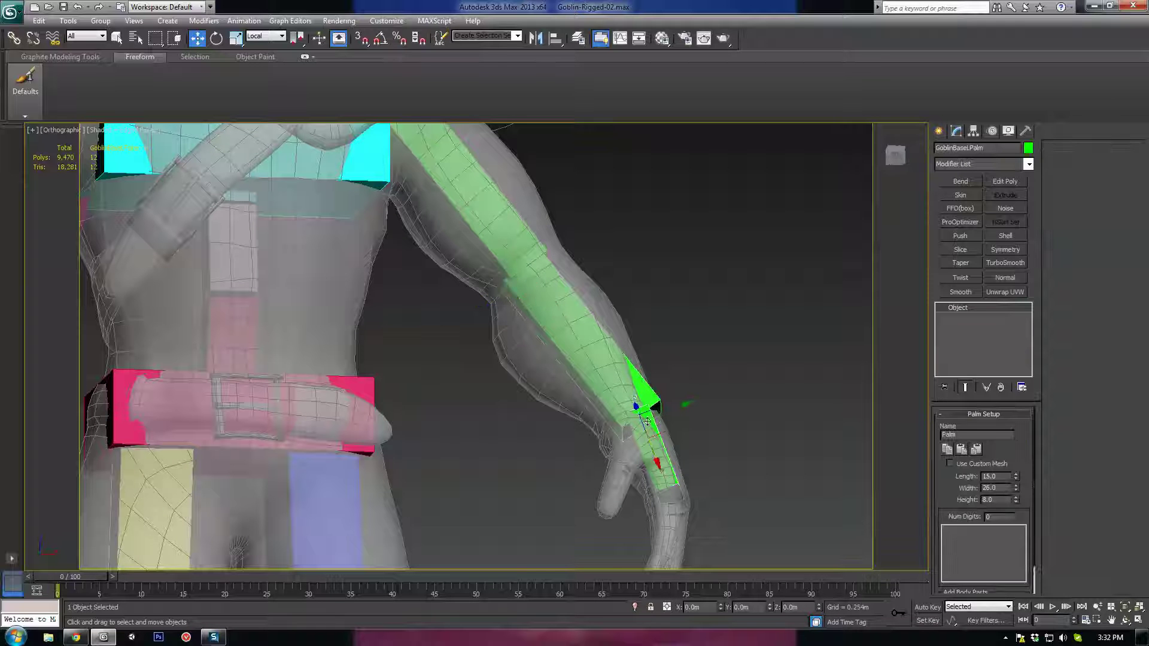
left_click_drag(677, 409, 671, 416)
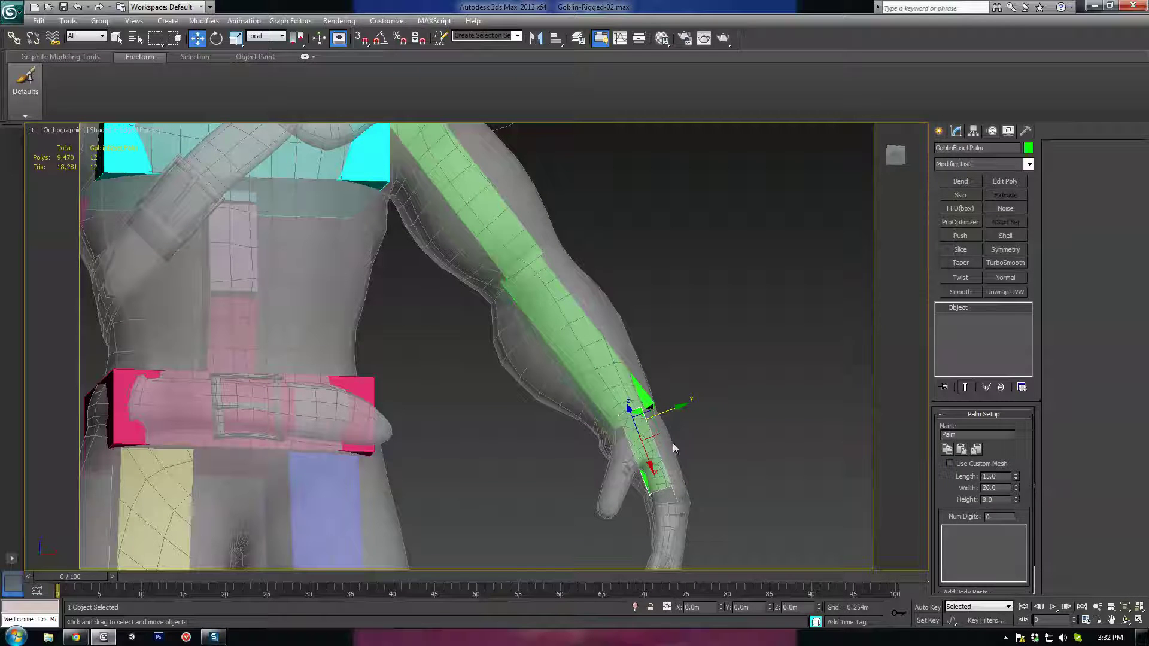
middle_click_drag(676, 439, 650, 388)
key("e")
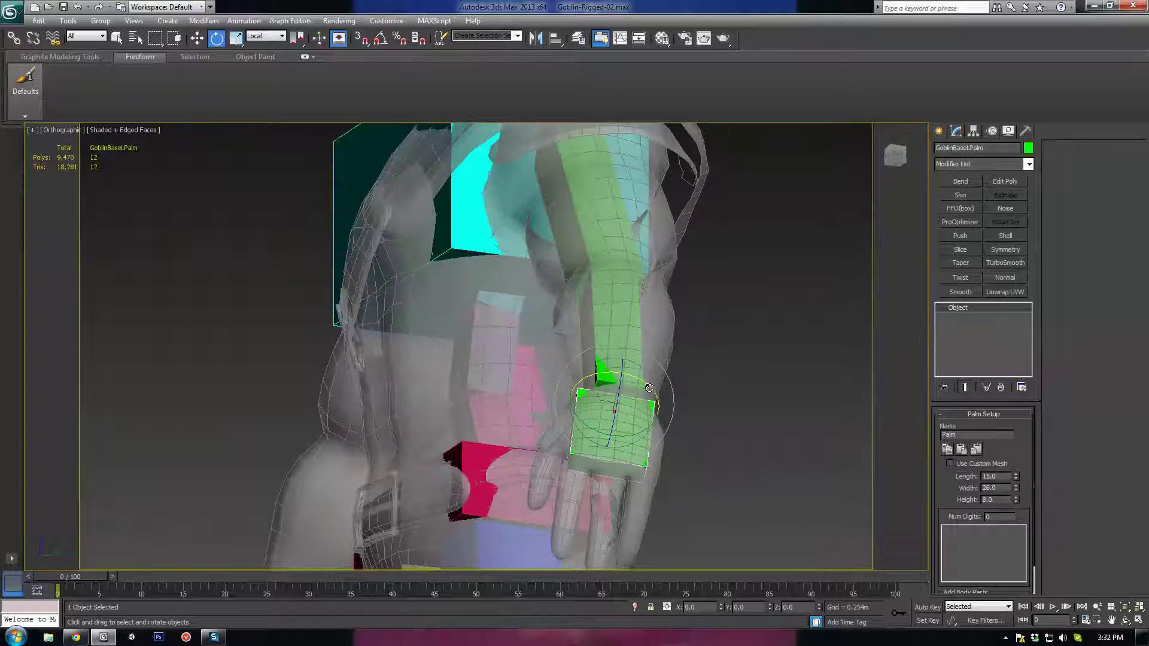
mouse_move(638, 291)
middle_mouse_down("alt")
mouse_move(483, 304)
mouse_move(612, 317)
middle_mouse_up("alt")
In wireframe display, move the base of the left upper arm slightly down and outward to sit in the mesh's shoulder
key("F3")
left_click(542, 225)
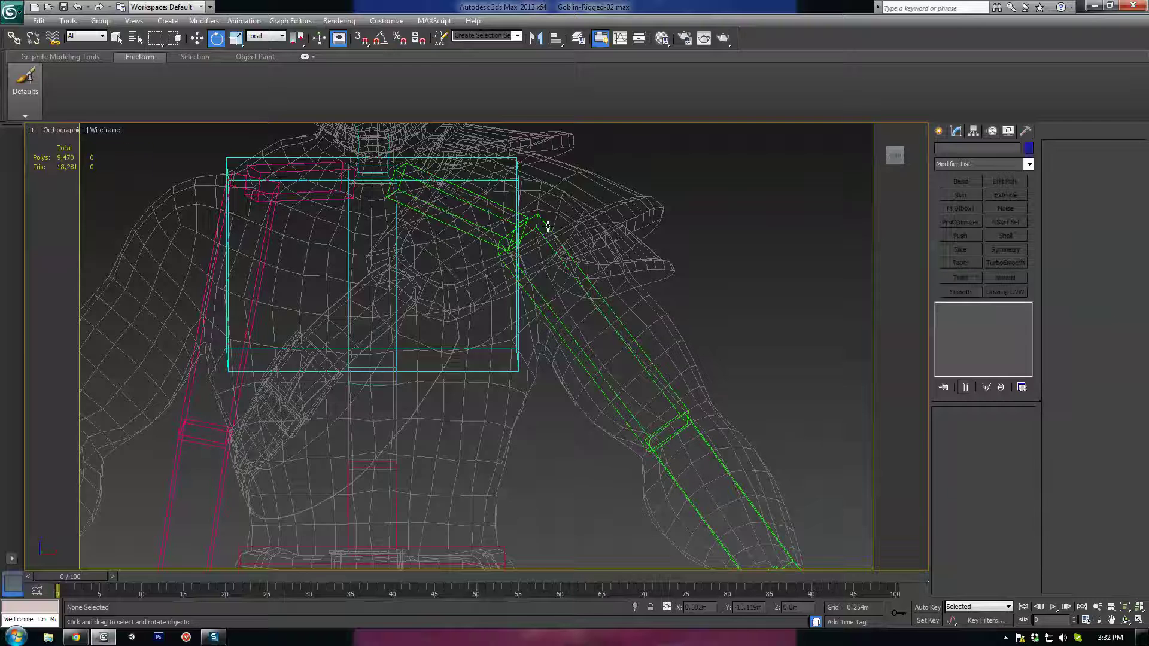
left_click(548, 226)
middle_click_drag(559, 269, 576, 256)
key("w")
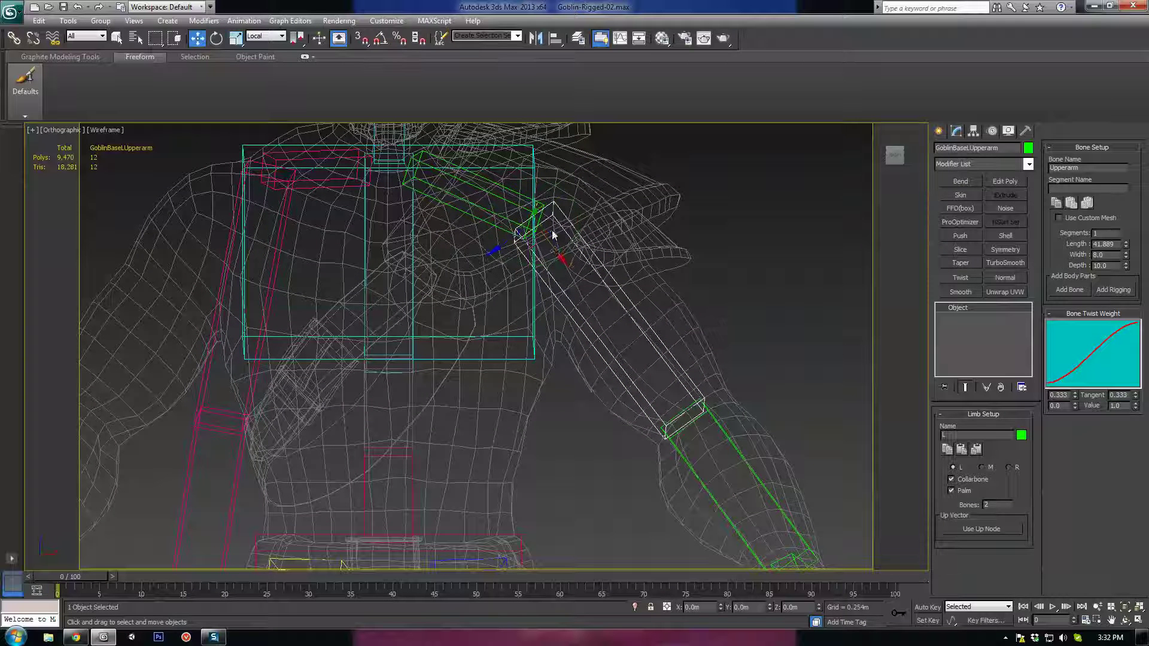
left_click_drag(555, 251, 513, 259)
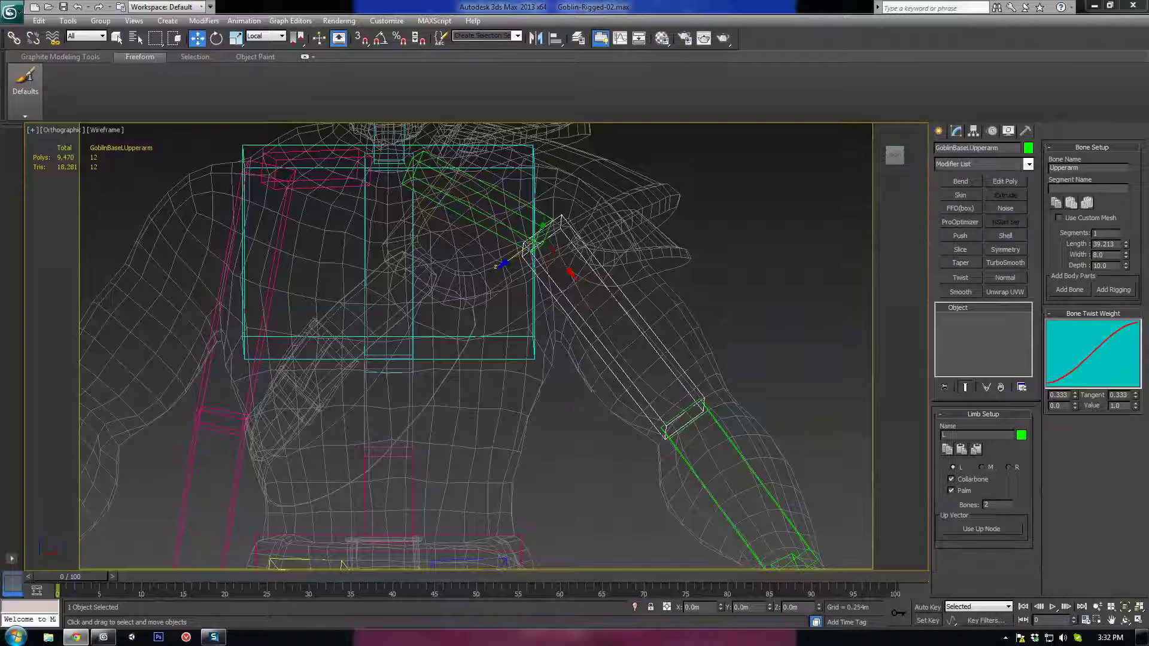
left_click_drag(540, 258, 549, 255)
middle_click_drag(467, 238, 529, 238)
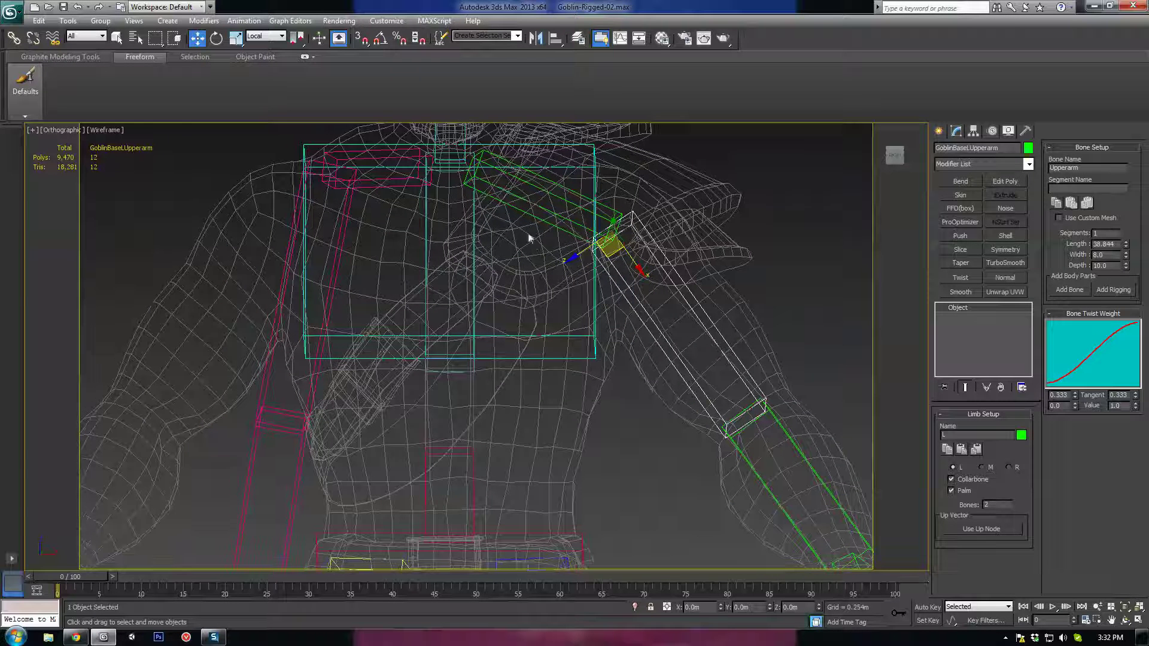
Copy the left arm's limb settings and paste them mirrored onto the right arm, restoring the shaded display
left_click(551, 191)
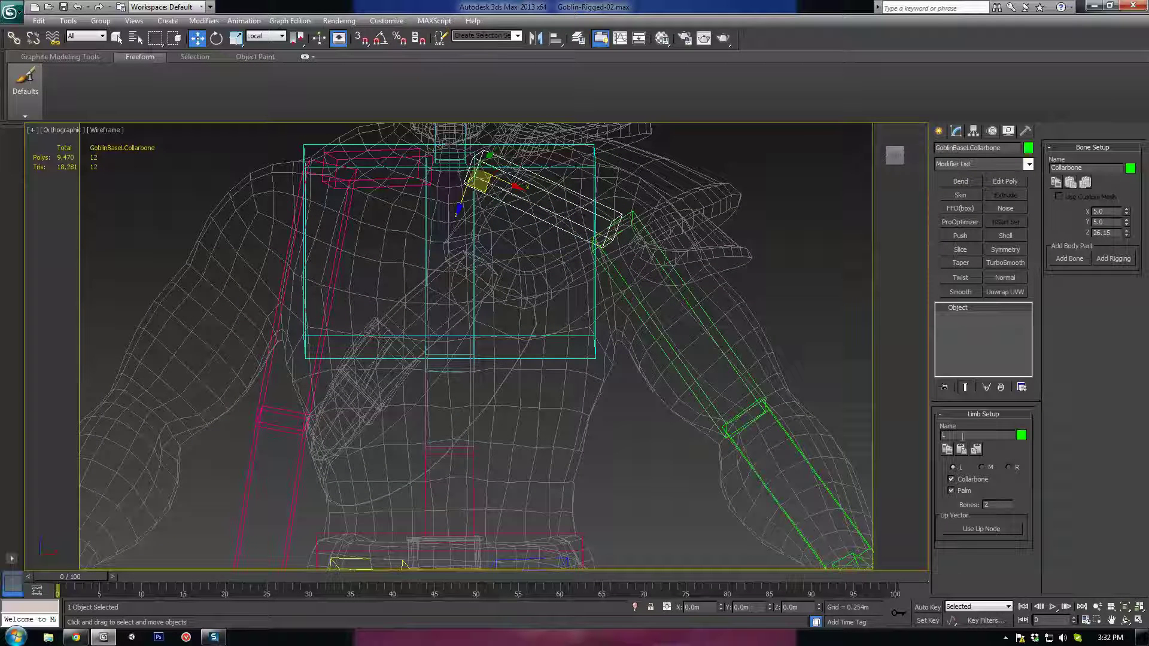
left_click(407, 181)
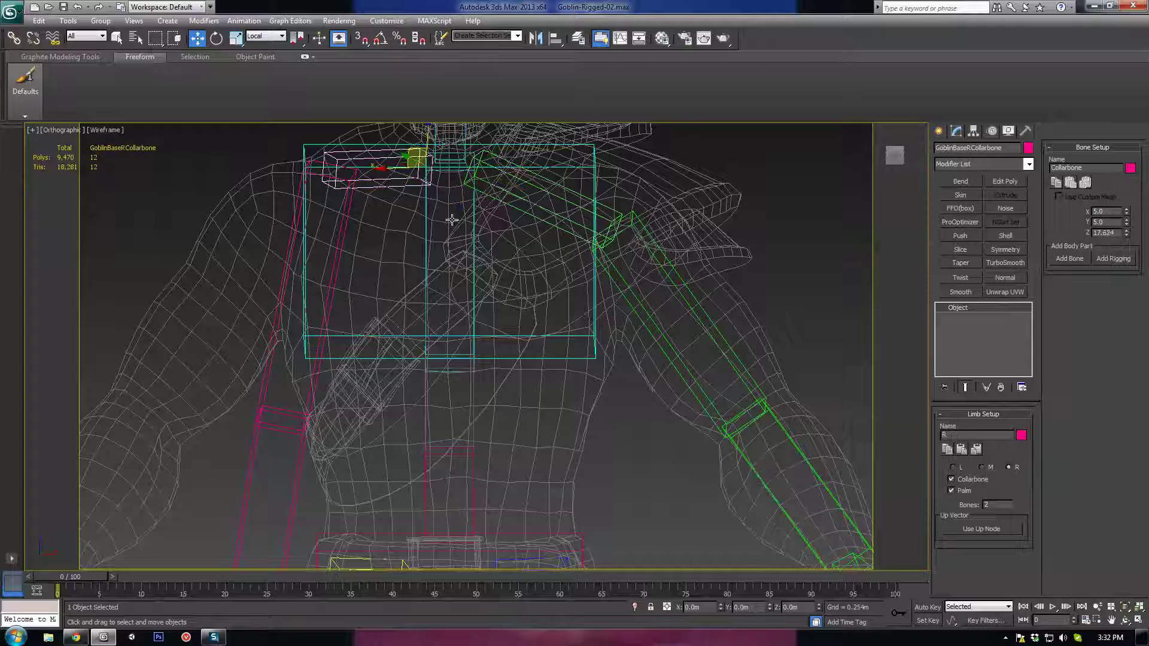
left_click(976, 450)
middle_click_drag(419, 327, 477, 275)
scroll(446, 339, "down", 5)
key("F3")
mouse_move(461, 357)
middle_mouse_down("alt")
mouse_move(449, 393)
mouse_move(422, 407)
mouse_move(501, 430)
mouse_move(473, 341)
mouse_move(529, 386)
middle_mouse_up("alt")
scroll(529, 386, "up", 3)
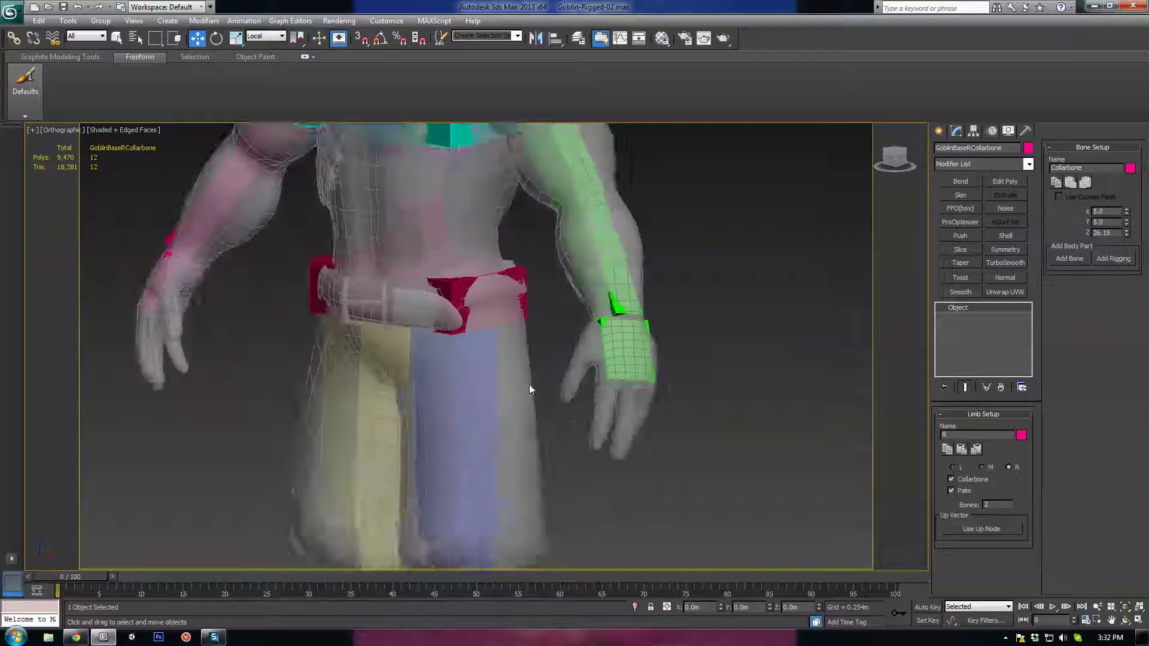
Increase the depth (Y) of the lowest spine bone to 30.86 to fill the mesh's waist
middle_click_drag(416, 239, 485, 336)
left_click(440, 336)
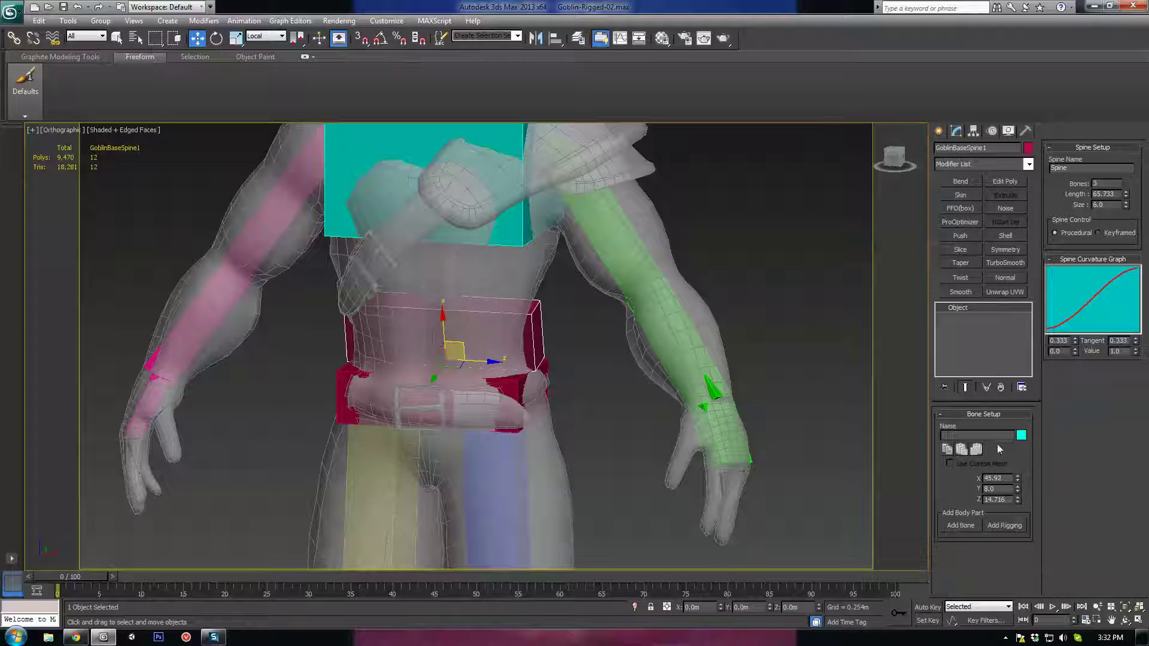
left_click_drag(1018, 492, 1013, 318)
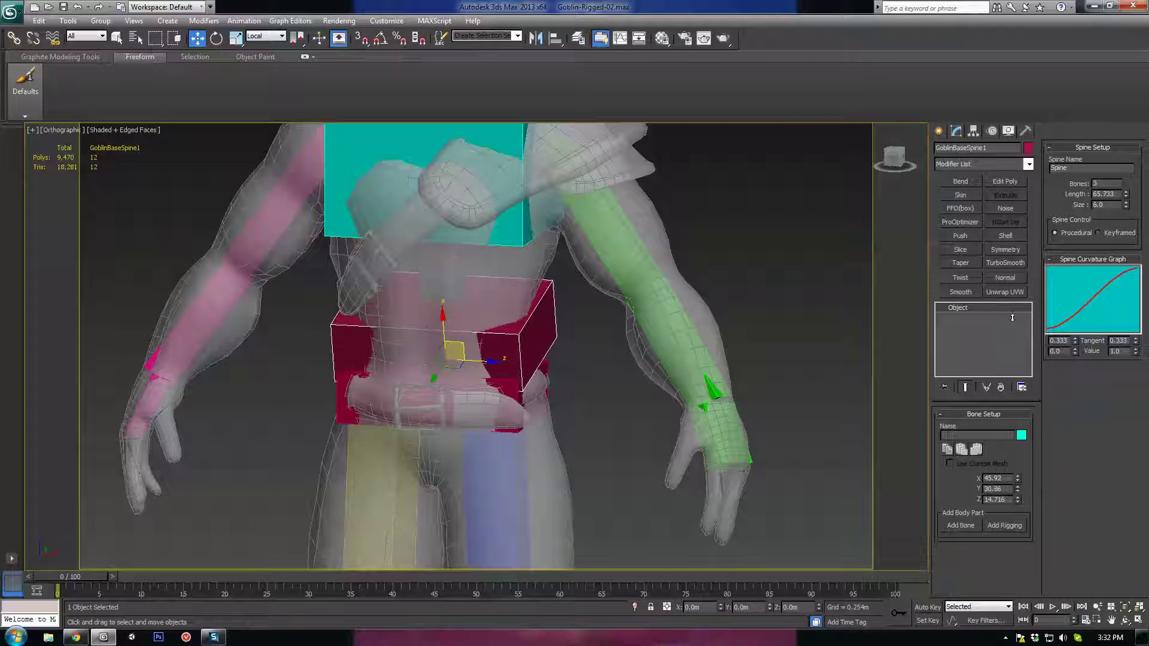
Enlarge the second spine bone to 50.8 in X and 34.64 in Y to fill the torso
left_click(477, 272)
middle_click_drag(546, 354, 576, 446, "alt")
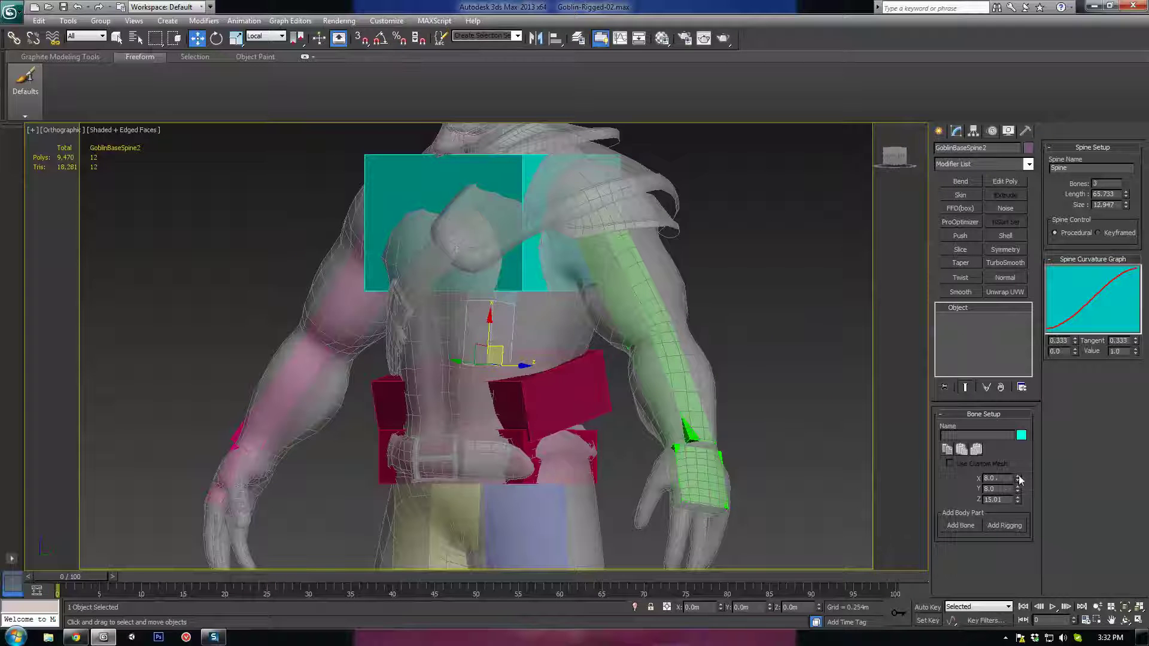
left_click_drag(1008, 289, 980, 151)
left_click_drag(1018, 491, 986, 294)
middle_click_drag(638, 367, 599, 366, "alt")
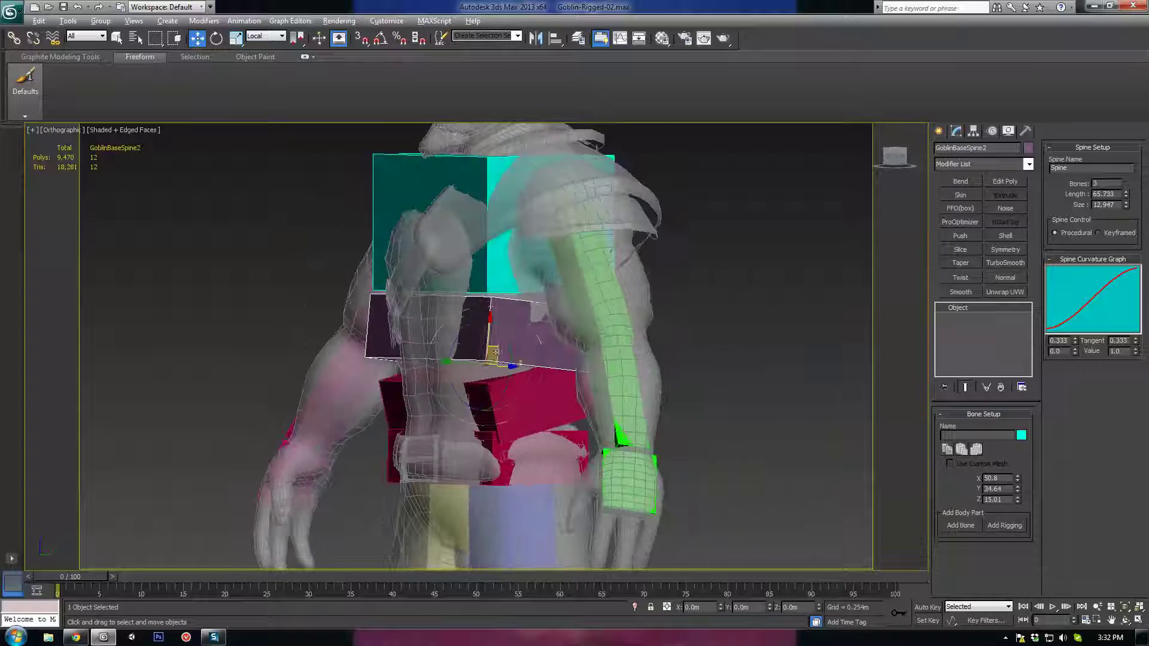
Try rotating the lowest and second spine bones to test how the upper body follows
key("e")
left_click_drag(459, 336, 456, 344)
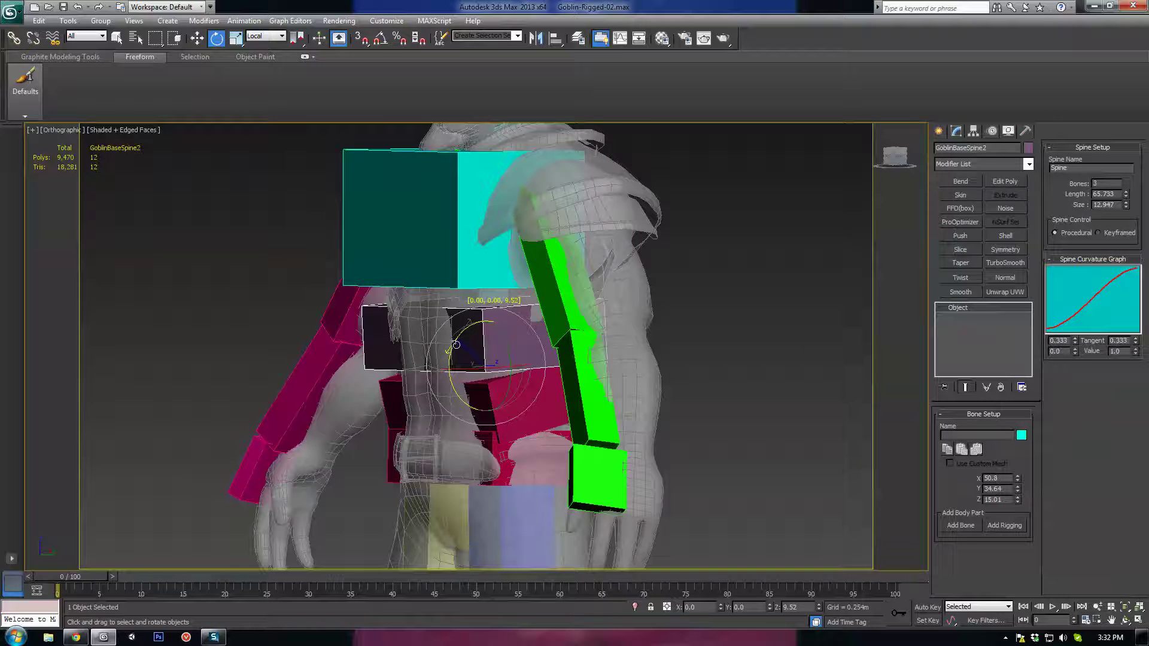
left_click(530, 402)
left_click_drag(471, 400, 476, 391)
left_click(516, 335)
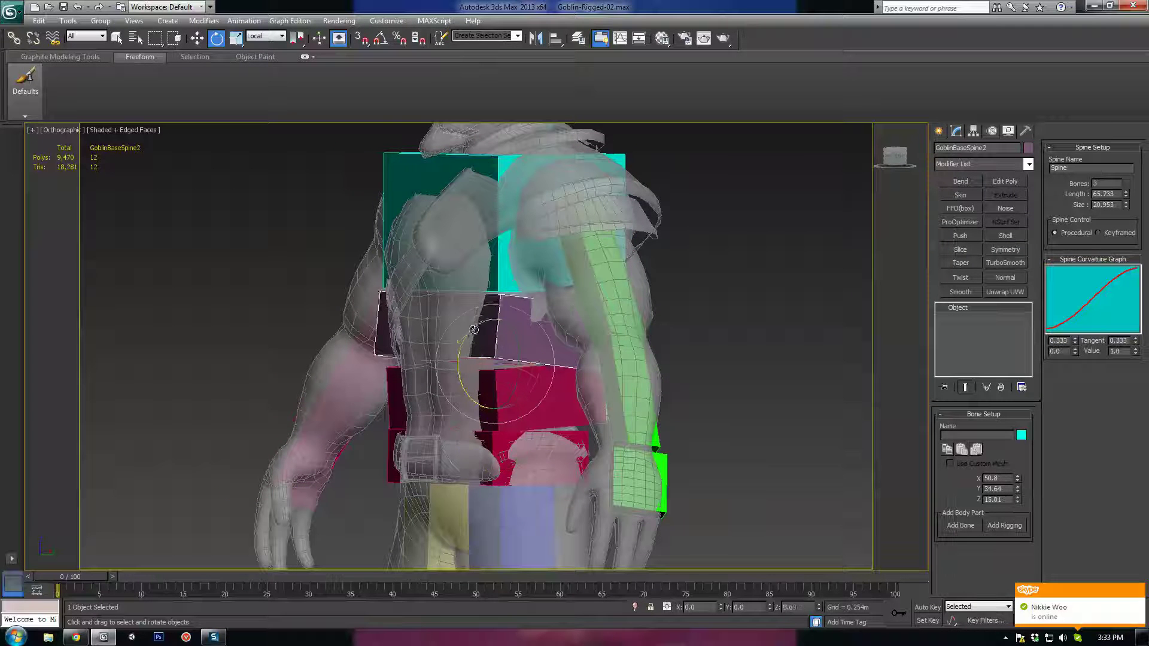
left_click_drag(475, 330, 471, 337)
Undo the test rotations of the spine bones
left_click(500, 257)
middle_click_drag(500, 255, 466, 280, "alt")
mouse_move(486, 201)
middle_mouse_down("alt")
mouse_move(589, 379)
mouse_move(585, 413)
mouse_move(633, 433)
mouse_move(611, 418)
mouse_move(565, 275)
mouse_move(571, 303)
middle_mouse_up("alt")
key("F3")
left_click(612, 417)
key("F3")
middle_click_drag(595, 349, 605, 413, "alt")
key("ctrl+z")
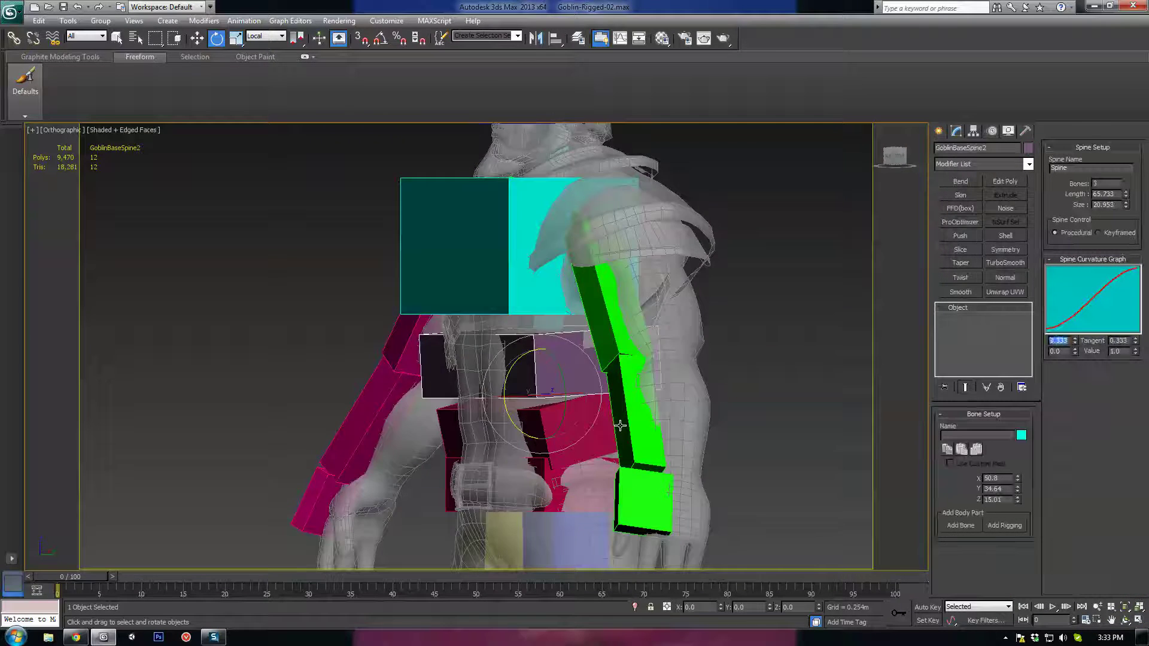
key("ctrl+z")
Set the left palm's number of digits to 4
middle_click_drag(681, 448, 515, 367)
scroll(645, 342, "down", 2)
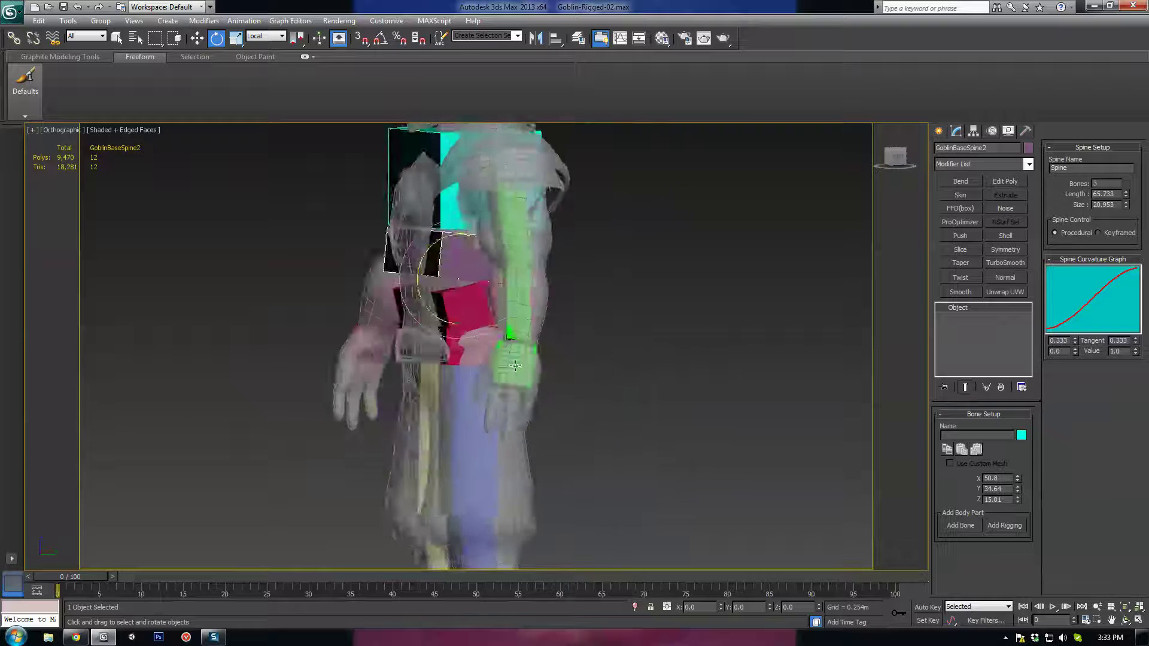
scroll(516, 368, "up", 4)
left_click(577, 402)
middle_click_drag(578, 401, 574, 423, "alt")
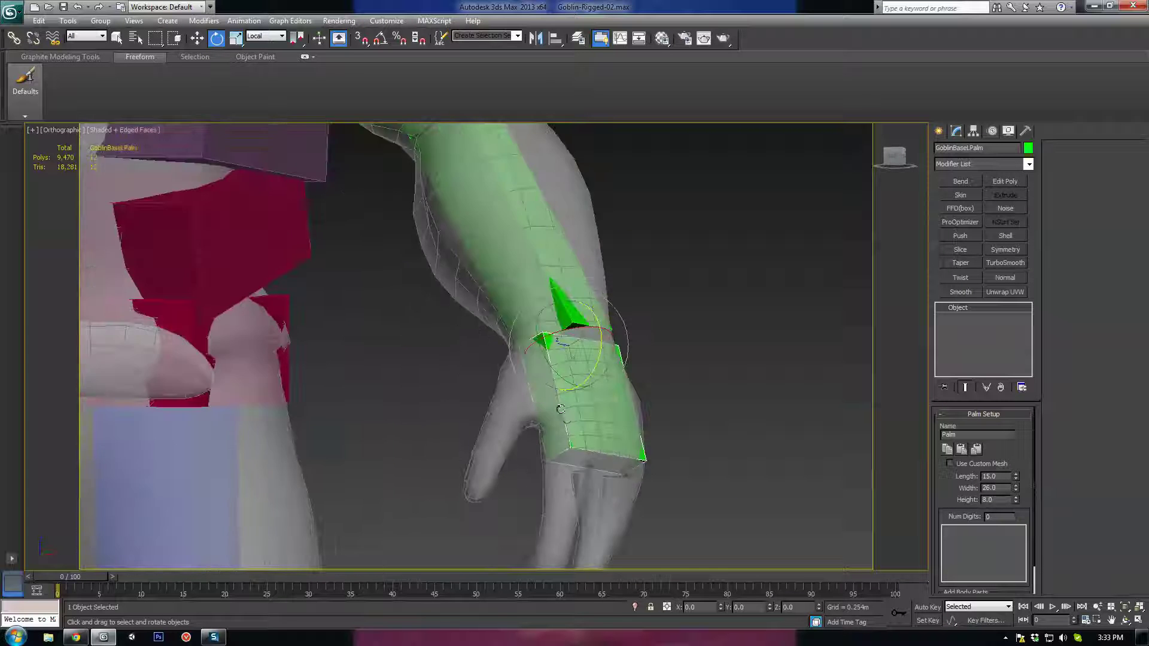
key("F3")
key("F3")
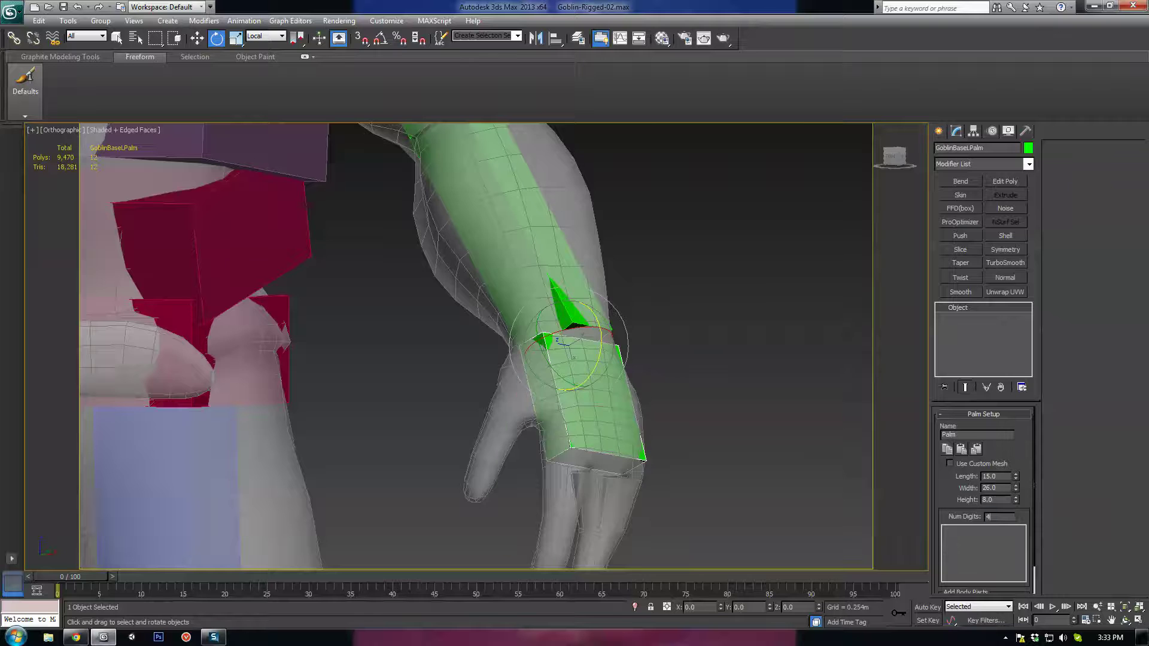
key("Return")
Move the first digit's base bone to the root of the mesh's thumb and shift its third bone toward the thumb tip
middle_click_drag(251, 356, 449, 402, "alt")
middle_click_drag(505, 442, 526, 401)
scroll(526, 400, "up", 2)
middle_click_drag(580, 322, 566, 389)
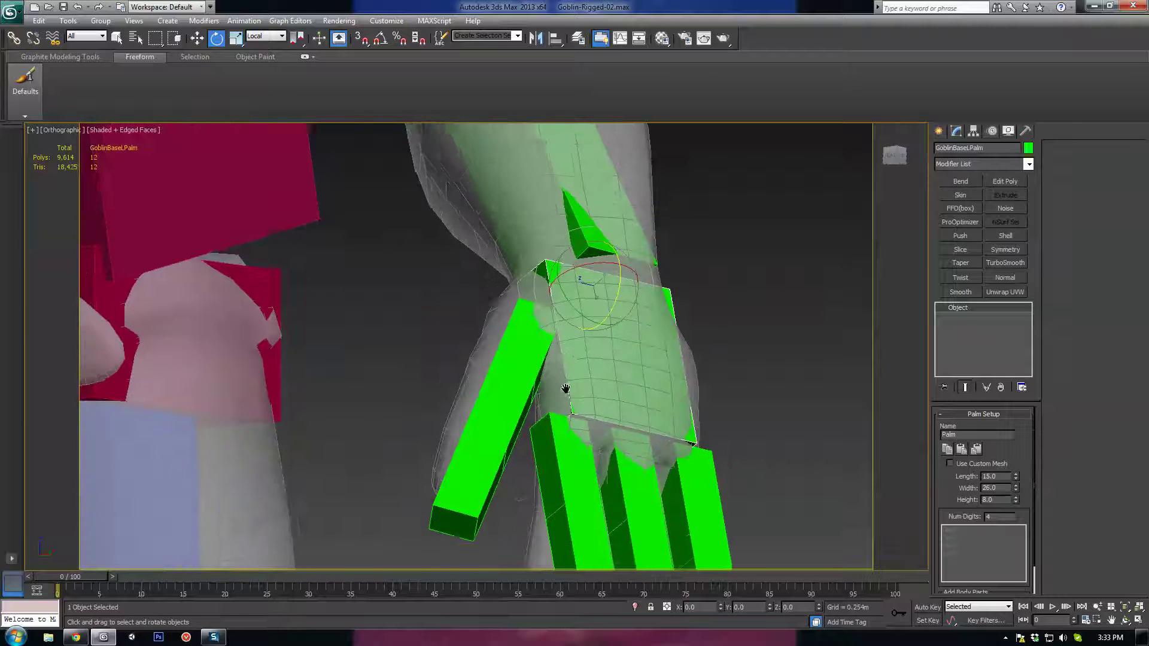
scroll(566, 389, "up", 3)
left_click(554, 358)
key("w")
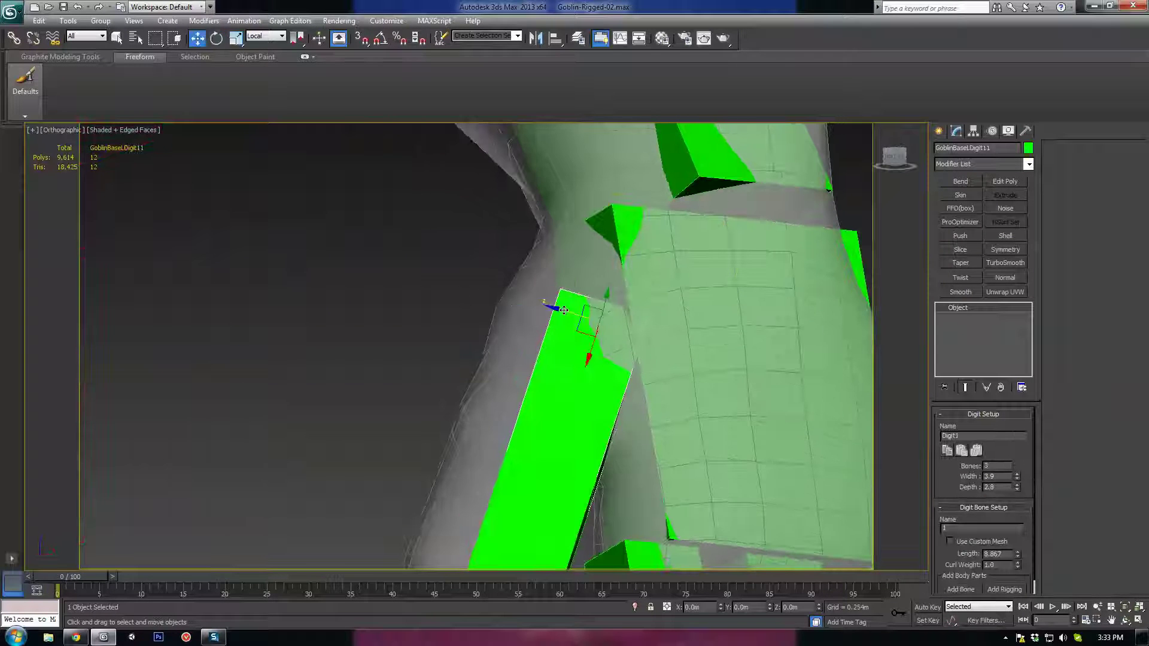
left_click_drag(563, 310, 514, 299)
middle_click_drag(557, 399, 533, 442)
scroll(567, 362, "down", 3)
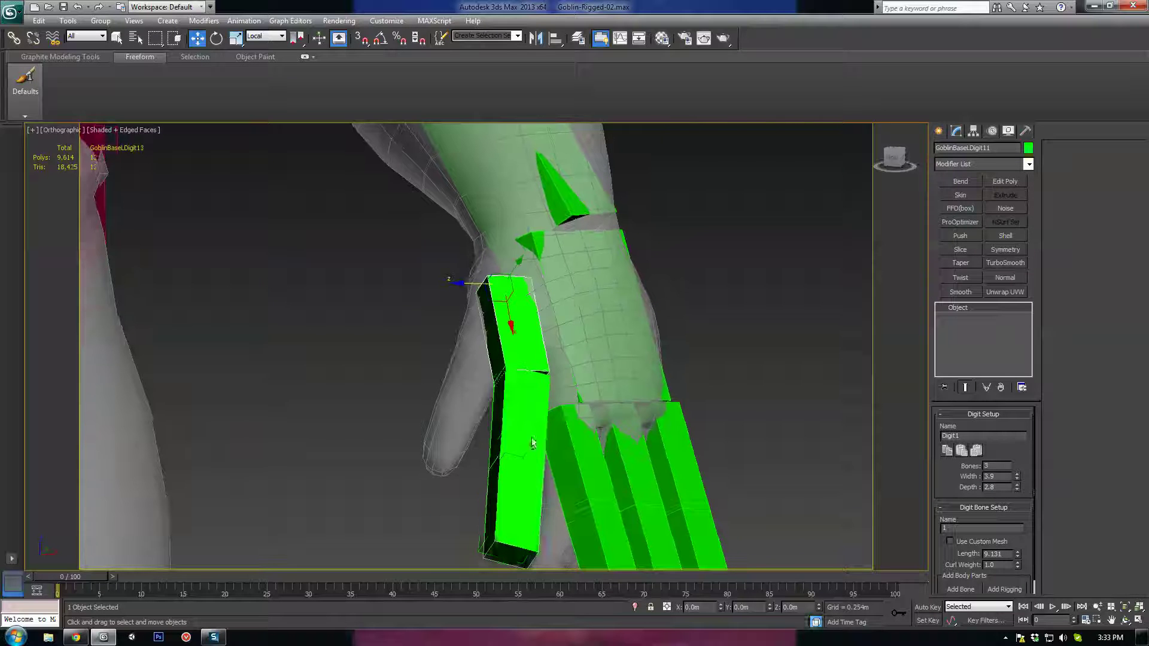
left_click(508, 507)
left_click_drag(501, 483, 470, 431)
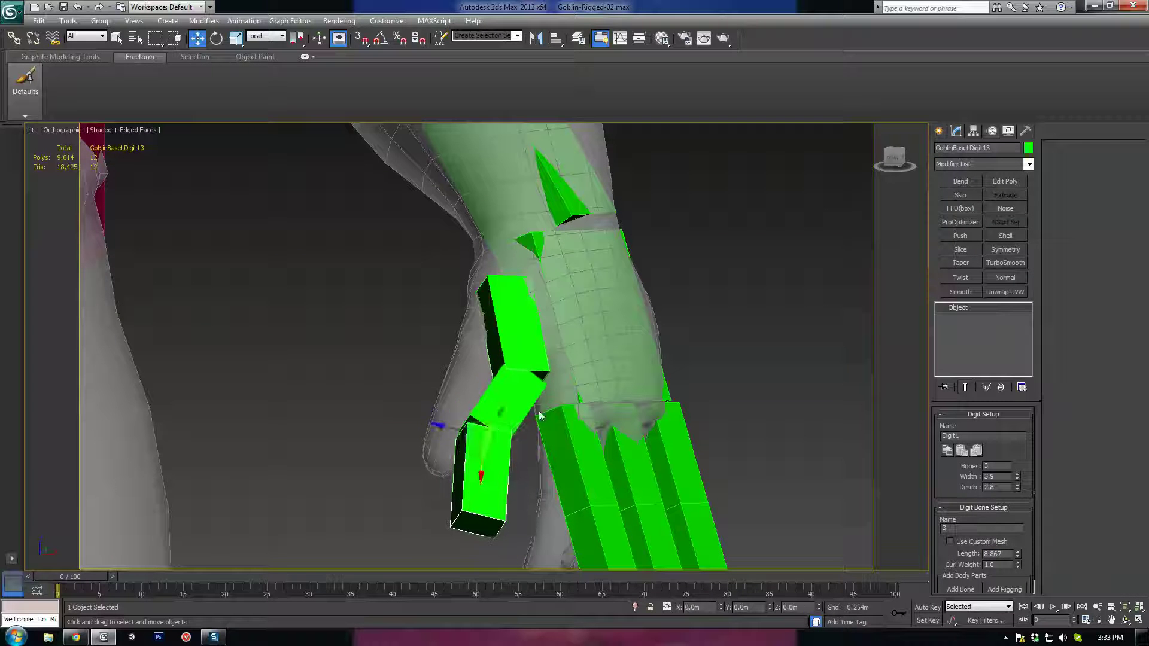
Rotate the thumb's base bone around two axes to follow the direction of the mesh's thumb
left_click(517, 335)
key("e")
left_click_drag(512, 342, 502, 392)
middle_click_drag(502, 392, 500, 285, "alt")
left_click_drag(499, 284, 515, 287)
middle_click_drag(515, 287, 539, 341, "alt")
Rotate the thumb's middle and end bones to line them up with the base bone
left_click(455, 419)
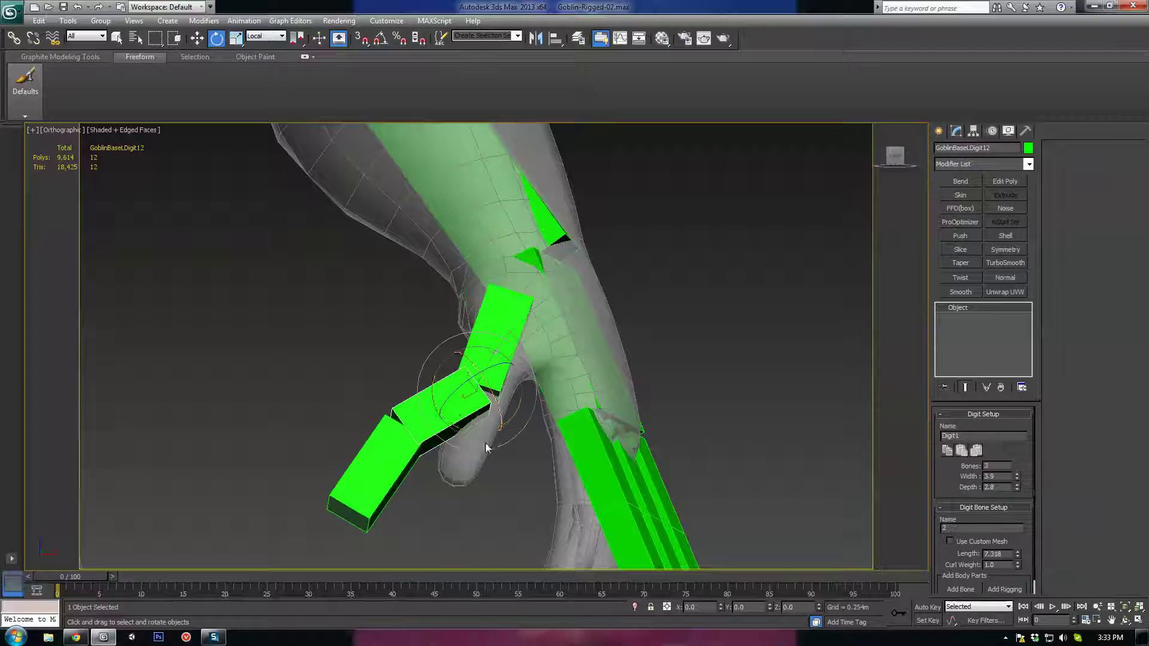
left_click_drag(507, 419, 521, 431)
left_click(474, 502)
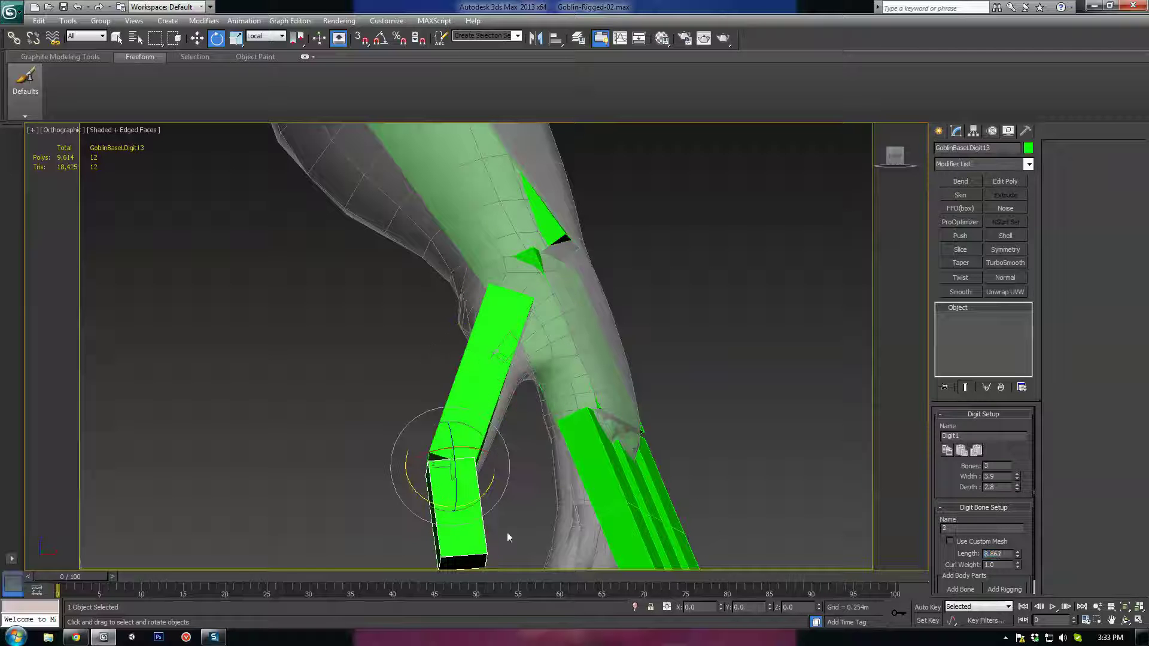
left_click_drag(488, 496, 457, 490)
middle_click_drag(458, 490, 573, 441, "alt")
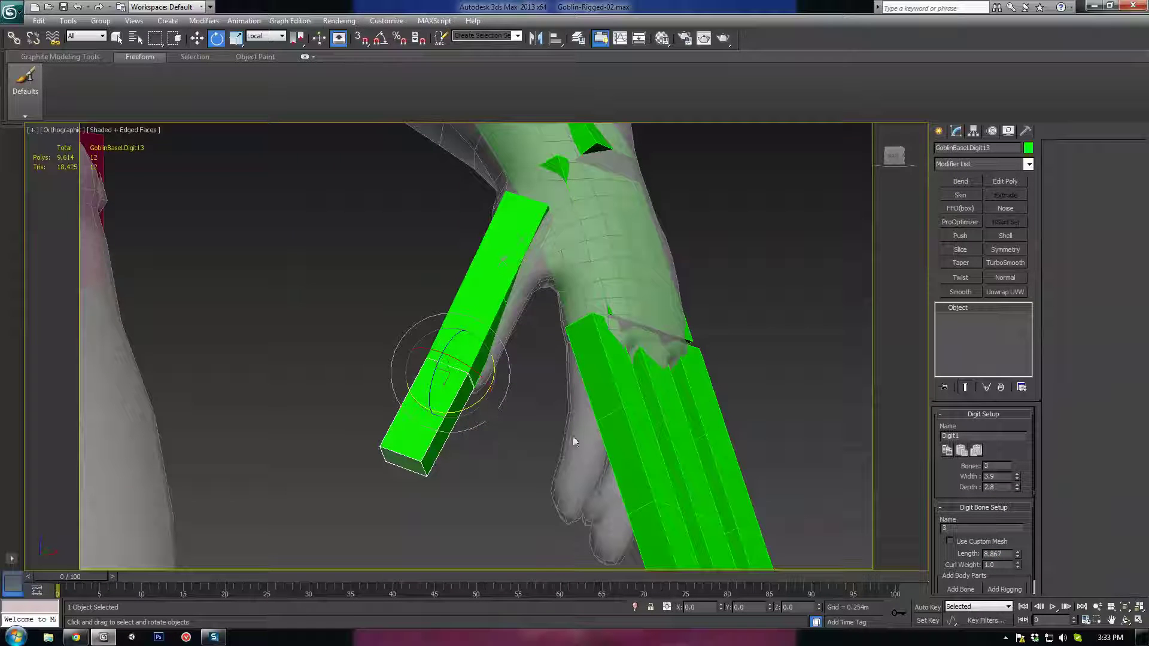
Shorten the thumb's bones, setting lengths of 5.621 for the base, 5.938 for the middle and 4.527 for the end bone
left_click(508, 237)
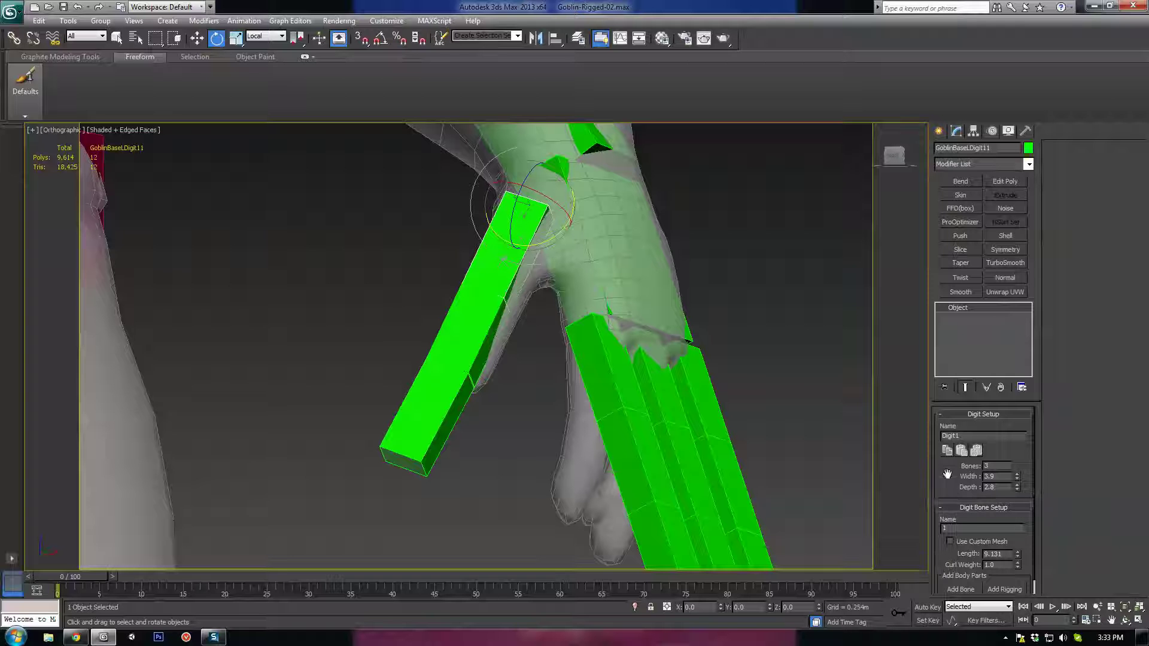
scroll(1025, 559, "down", 1)
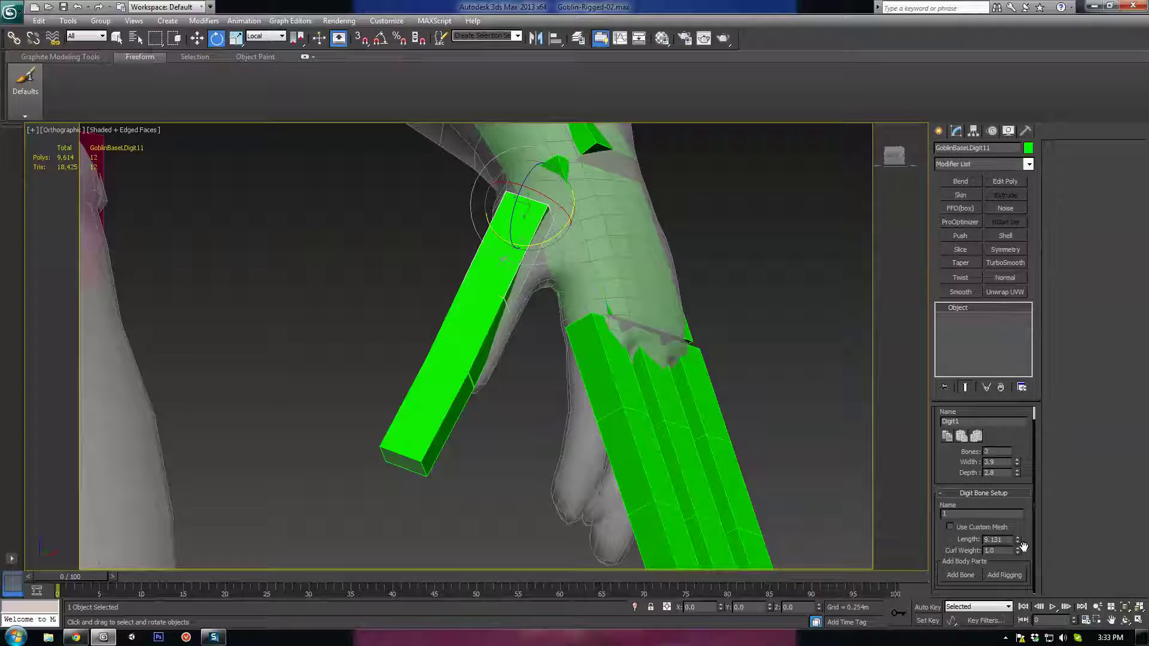
left_click_drag(1013, 641, 937, 65)
left_click(495, 292)
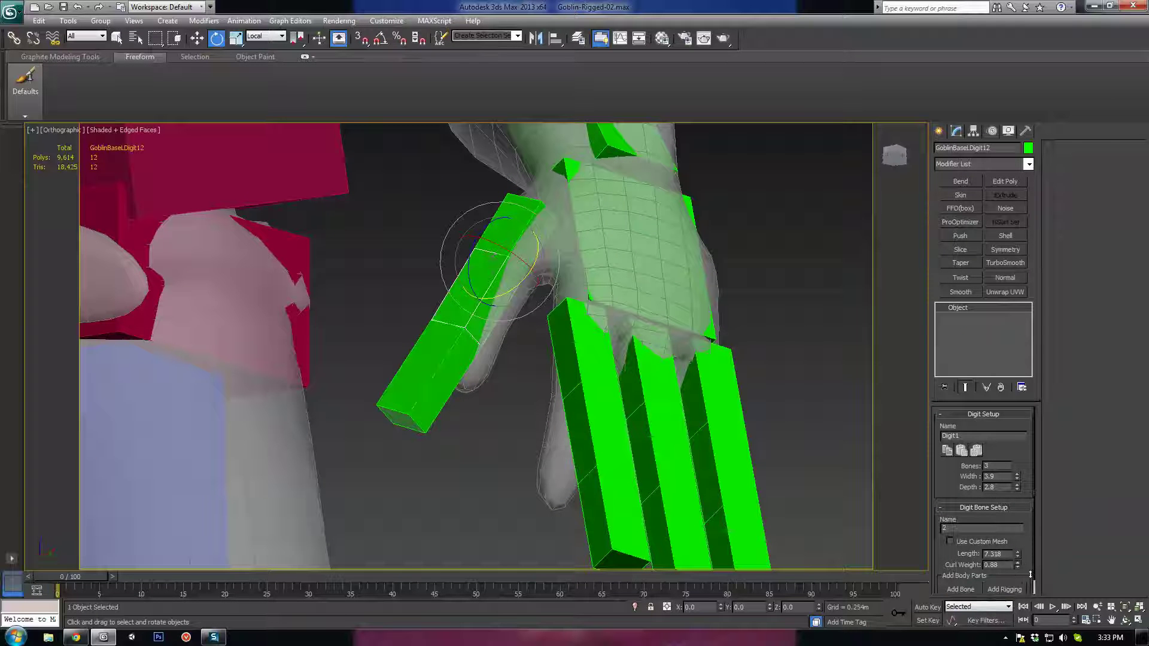
left_click_drag(1017, 534, 1007, 9)
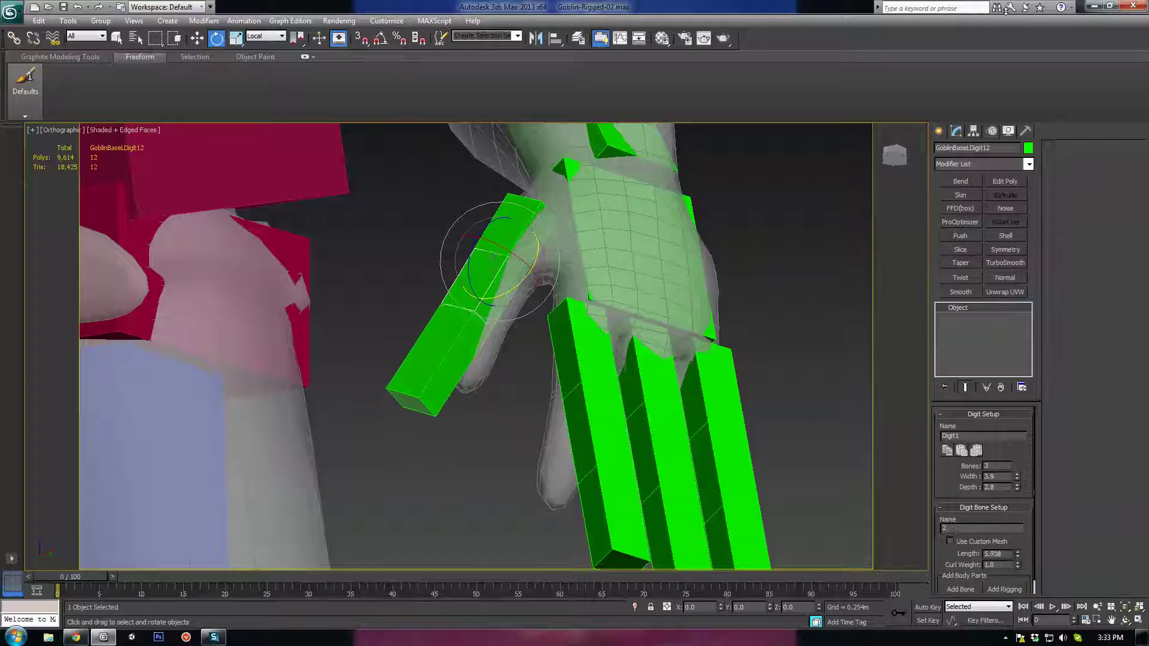
left_click(440, 372)
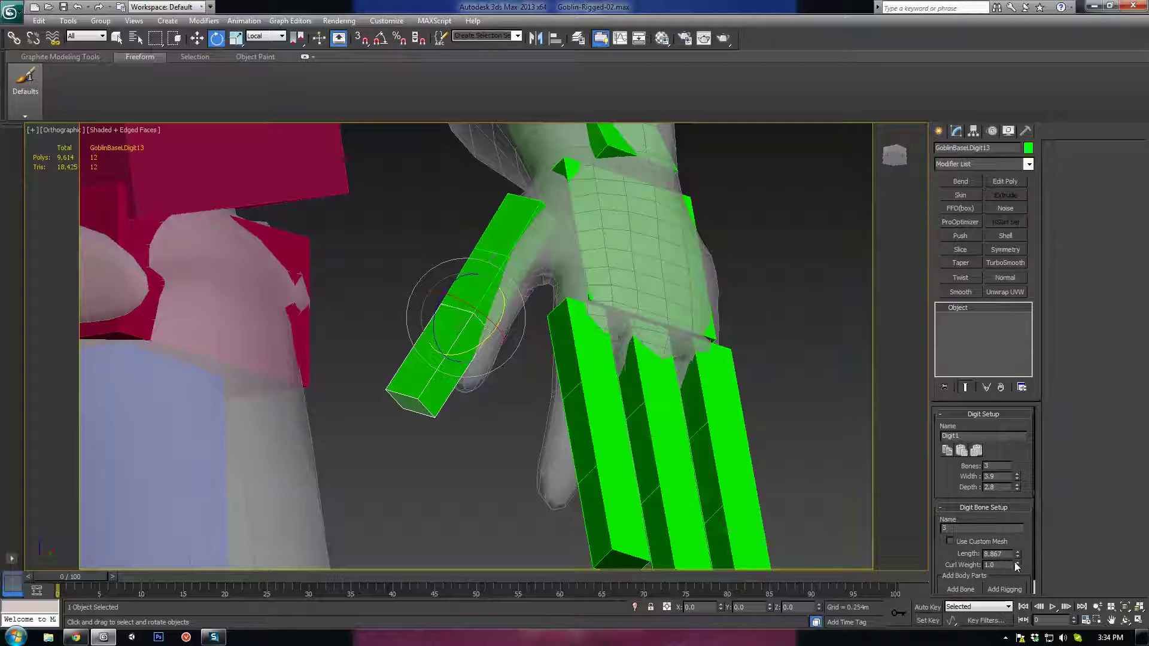
left_click_drag(1017, 553, 816, 146)
Reorient the thumb's base bone and shift the middle and end bones toward the centre of the mesh's thumb
scroll(537, 222, "up", 4)
left_click(522, 156)
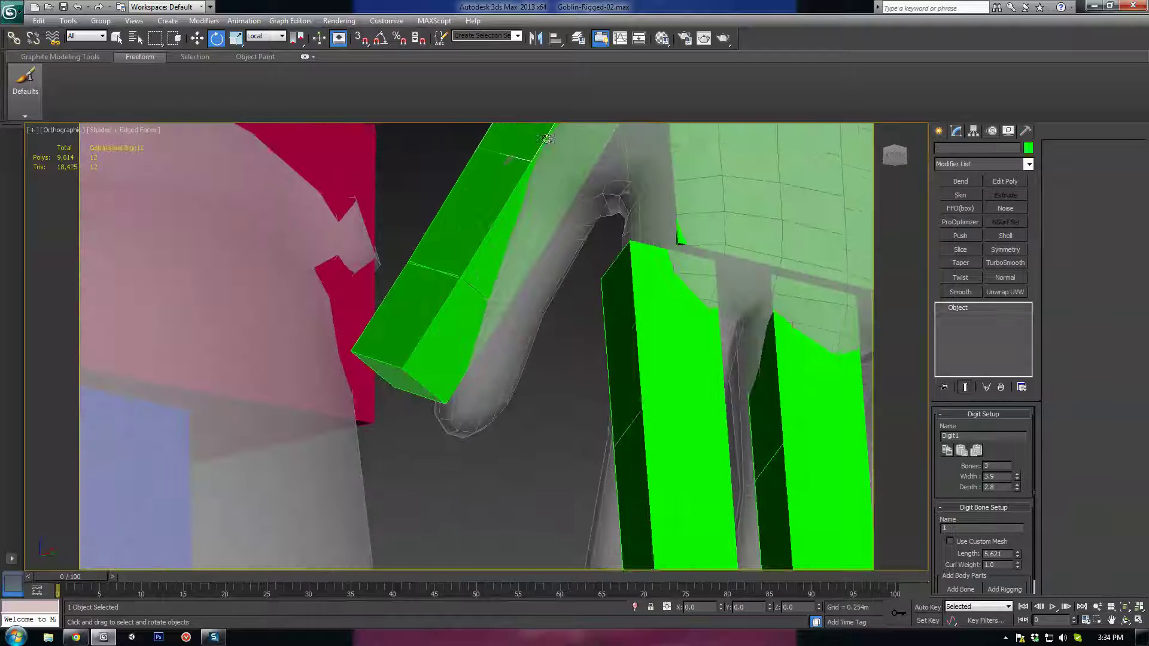
middle_click_drag(566, 236, 659, 212)
left_click_drag(625, 184, 607, 154)
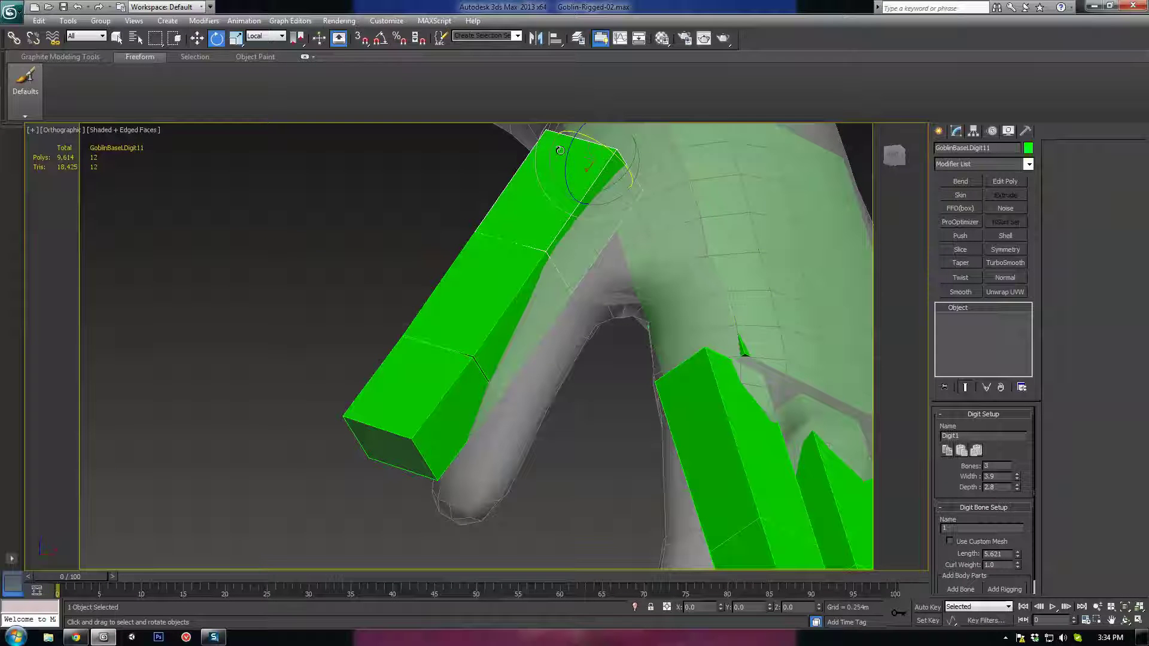
middle_click_drag(592, 149, 579, 146, "alt")
left_click_drag(587, 137, 601, 158)
left_click(480, 308)
left_click_drag(495, 233, 511, 256)
left_click(430, 351)
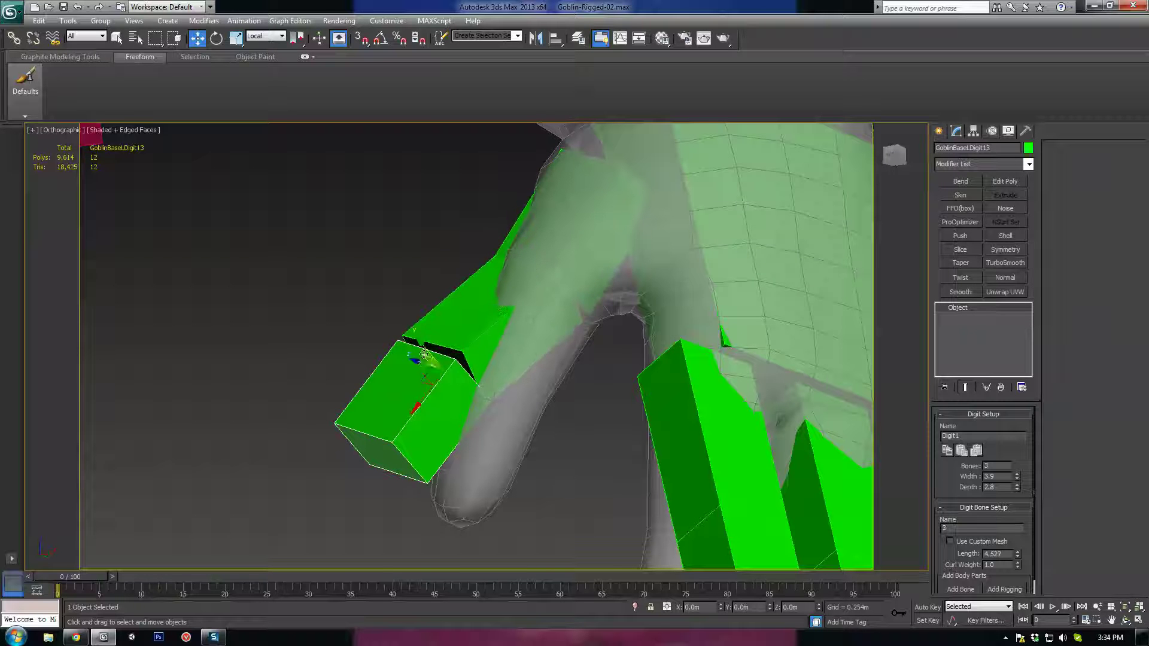
left_click_drag(429, 350, 450, 379)
middle_click_drag(446, 392, 497, 432, "alt")
Rotate the thumb's base bone slightly and move it to the root of the mesh's thumb
left_click(520, 232)
key("e")
middle_click_drag(563, 279, 522, 286, "alt")
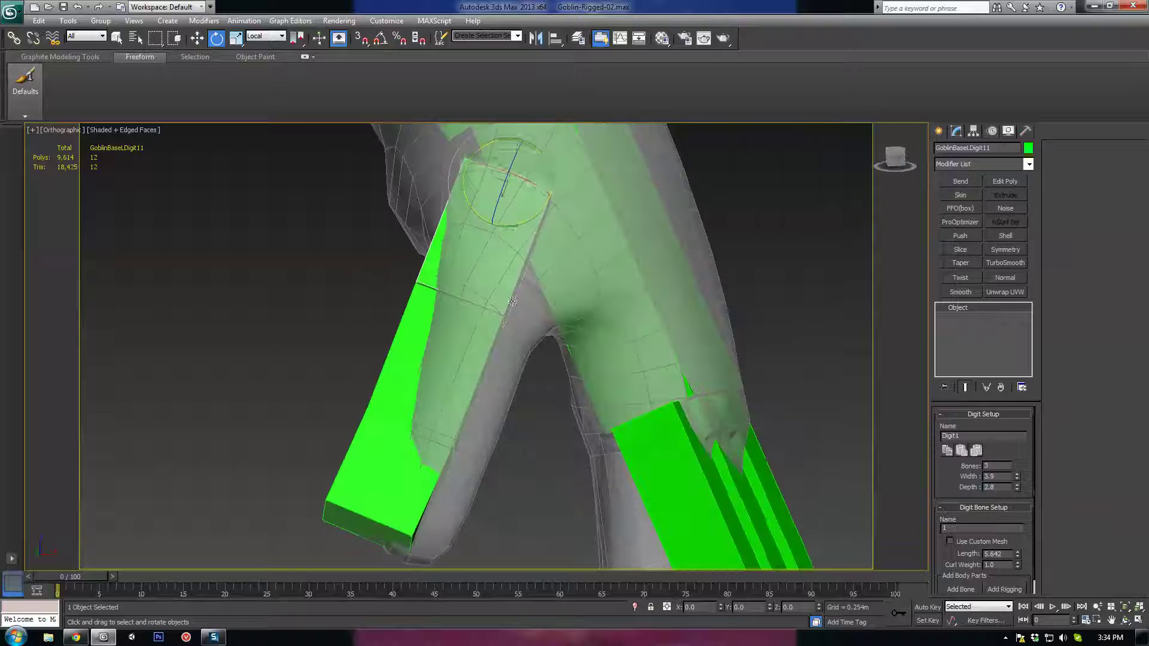
left_click_drag(511, 229, 512, 226)
key("w")
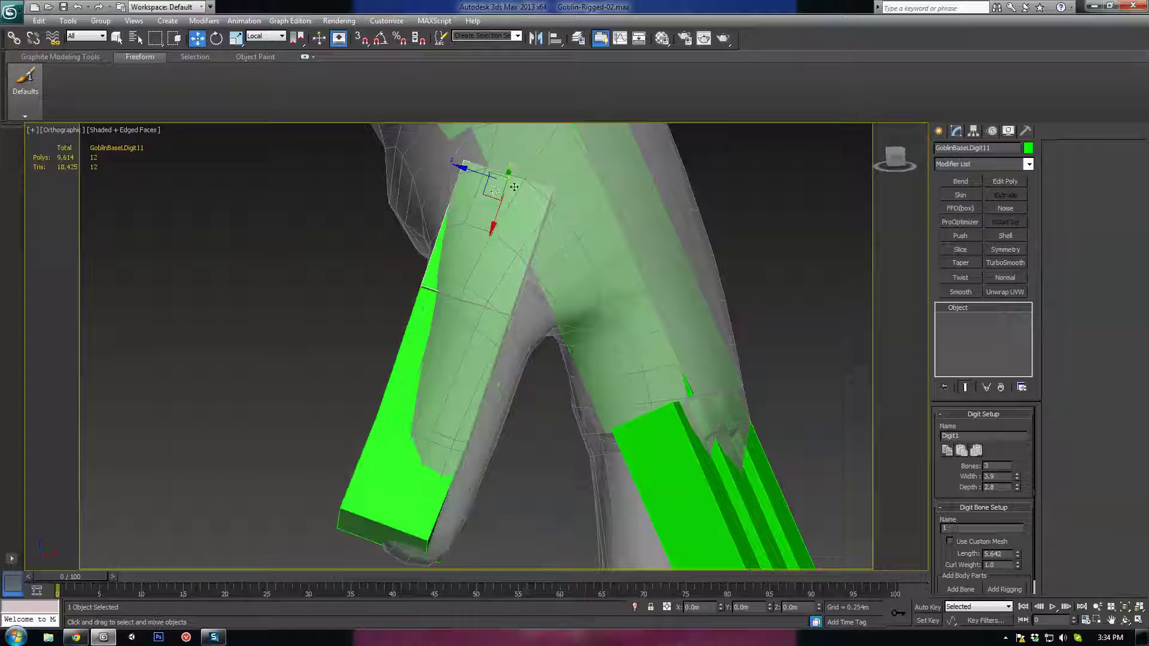
middle_click_drag(487, 195, 505, 259, "alt")
scroll(505, 259, "up", 3)
left_click_drag(468, 245, 498, 265)
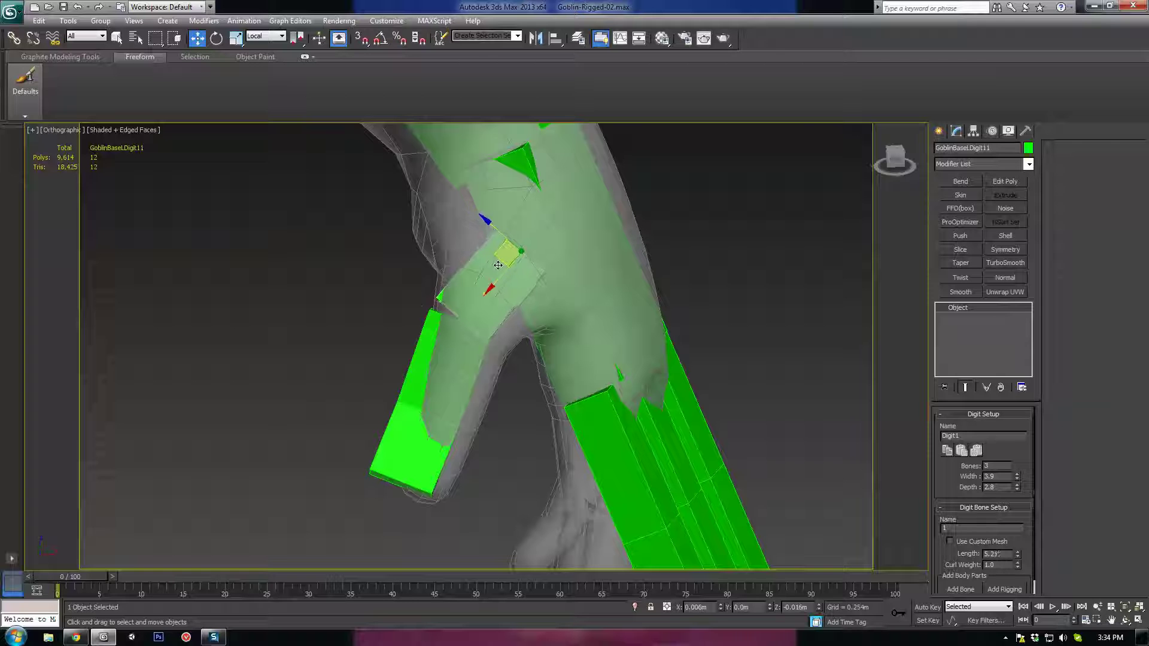
Move the thumb's middle and end bones into the mesh's thumb and rotate the end bone around two axes to follow the tip
left_click(449, 385)
left_click_drag(441, 335, 453, 351)
left_click(426, 460)
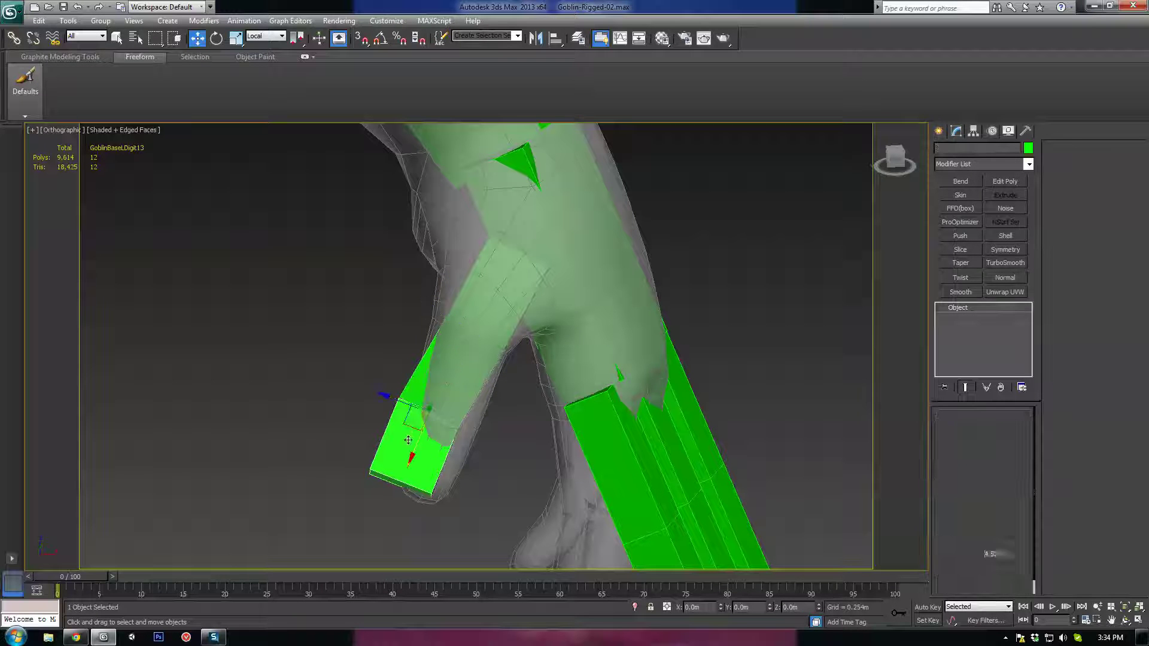
left_click_drag(392, 416, 423, 437)
key("e")
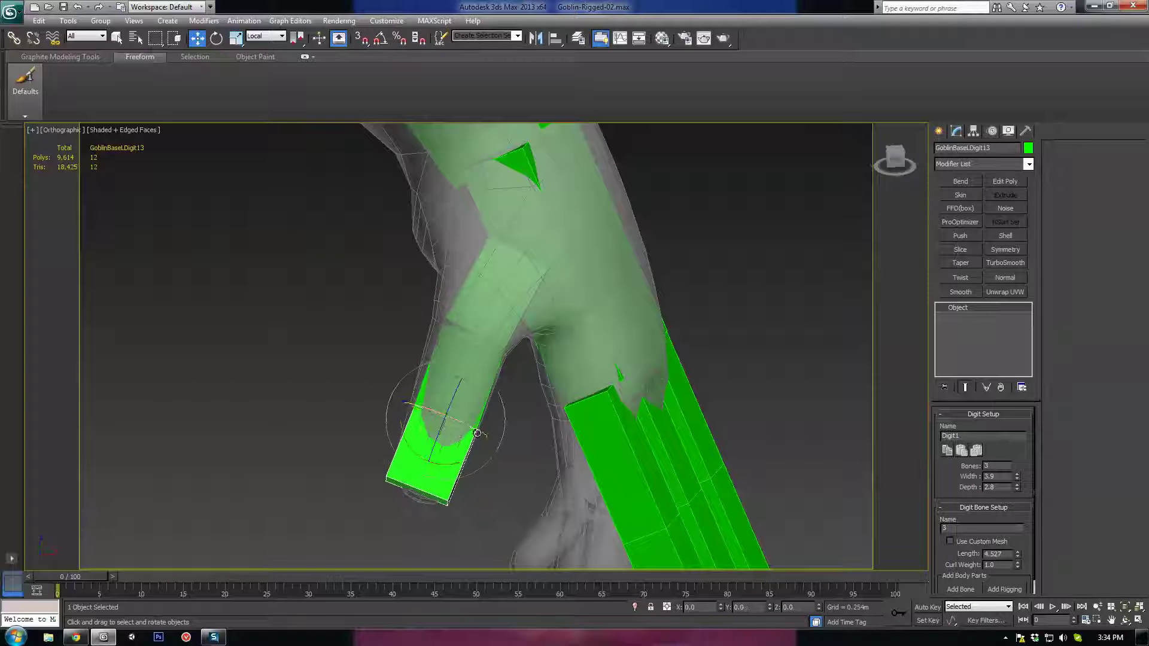
left_click_drag(488, 417, 450, 415)
middle_click_drag(450, 416, 428, 359, "alt")
left_click_drag(408, 432, 414, 452)
middle_click_drag(414, 453, 482, 354, "alt")
Shift the thumb's middle bone along its local Y axis to follow the outer curve of the mesh's thumb
left_click(470, 388)
key("w")
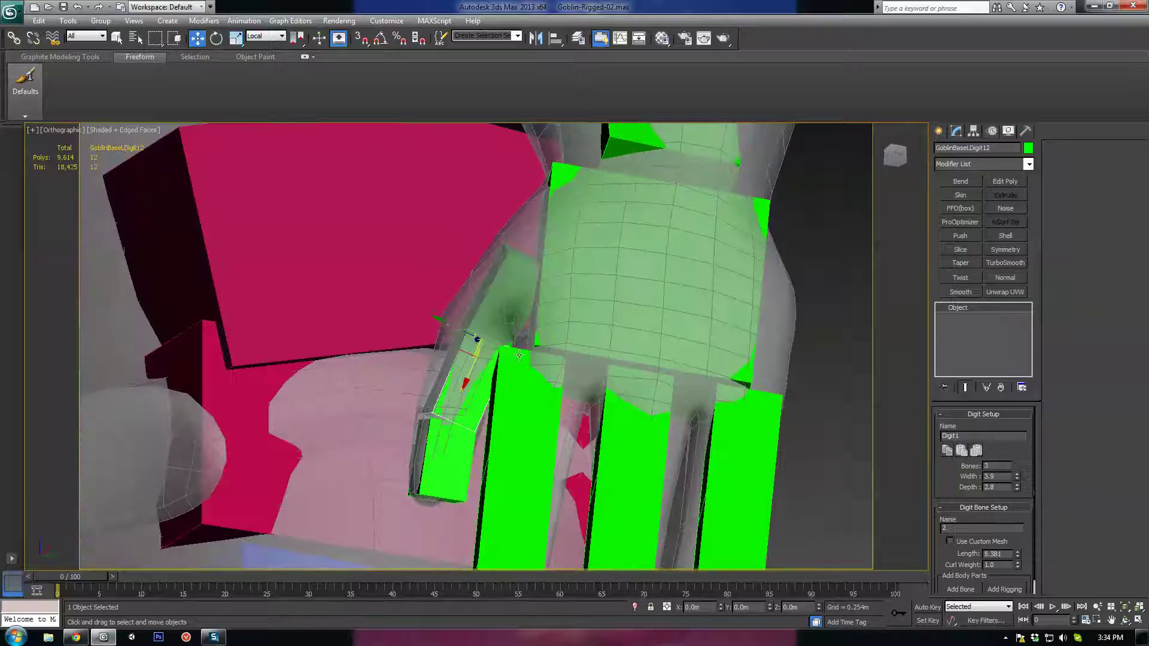
left_click_drag(447, 321, 433, 315)
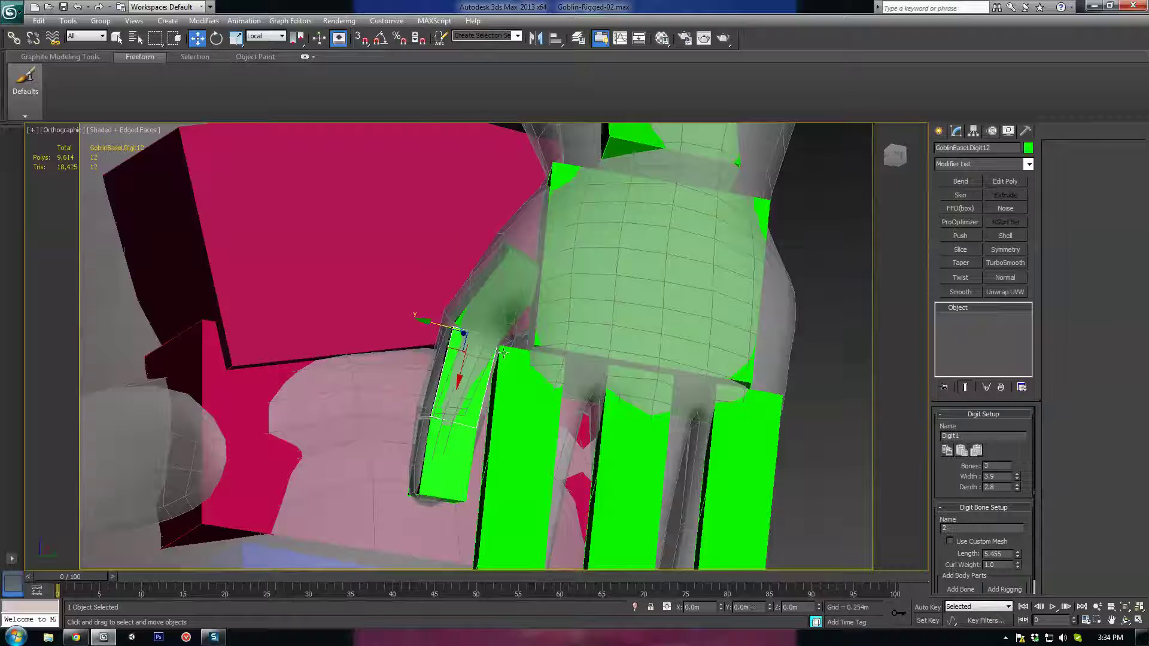
middle_click_drag(503, 353, 610, 446, "alt")
Rotate the second digit's base bone to follow the mesh's index finger and shift it to the finger's root
middle_click_drag(611, 446, 526, 254)
left_click(528, 294)
key("e")
left_click_drag(514, 236, 552, 313)
middle_click_drag(552, 313, 506, 322, "alt")
middle_click_drag(587, 266, 552, 264, "alt")
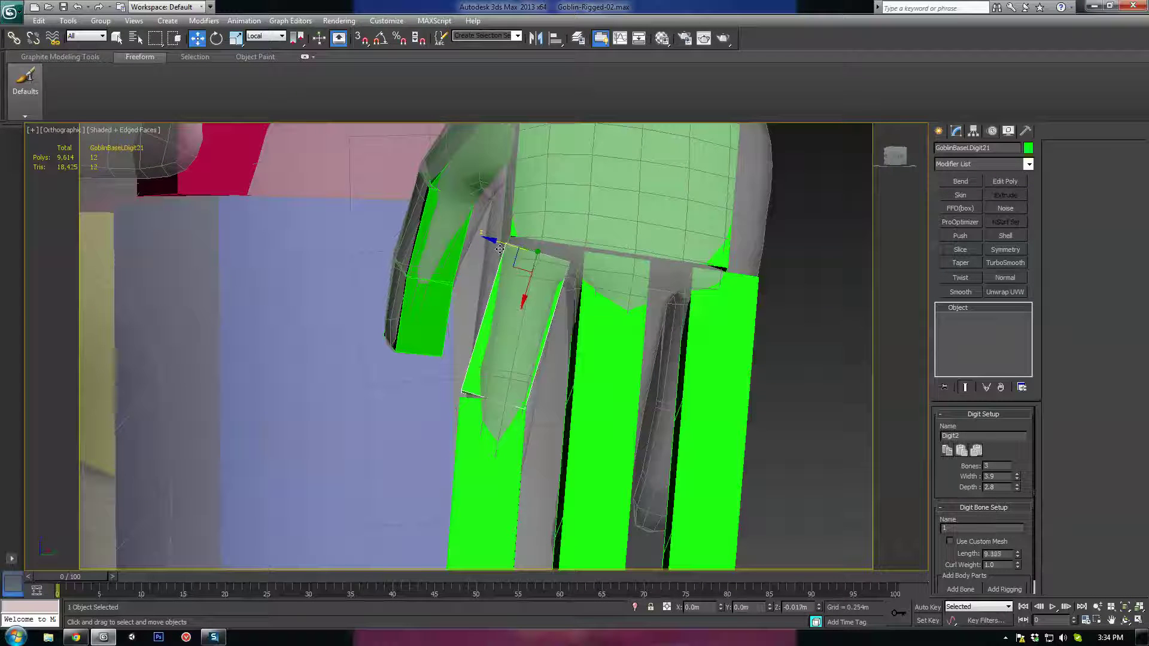
Move the second digit's middle and end bones up to the mesh's index finger joints, nudging the base bone into line
left_click(479, 451)
left_click_drag(474, 422, 487, 395)
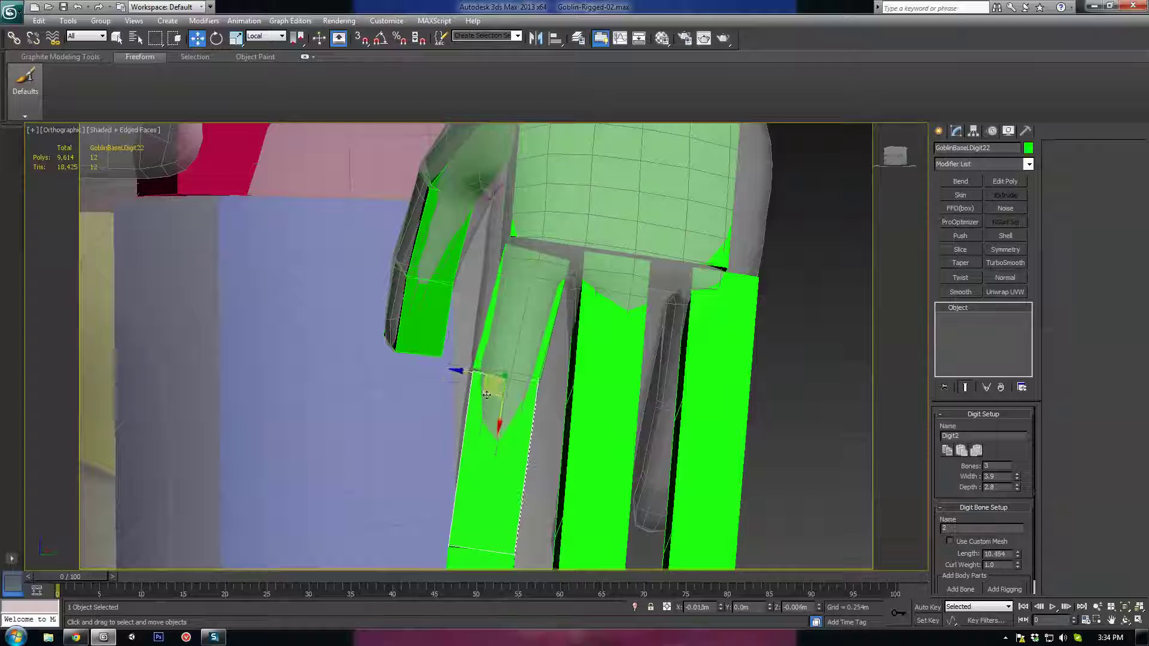
left_click(512, 281)
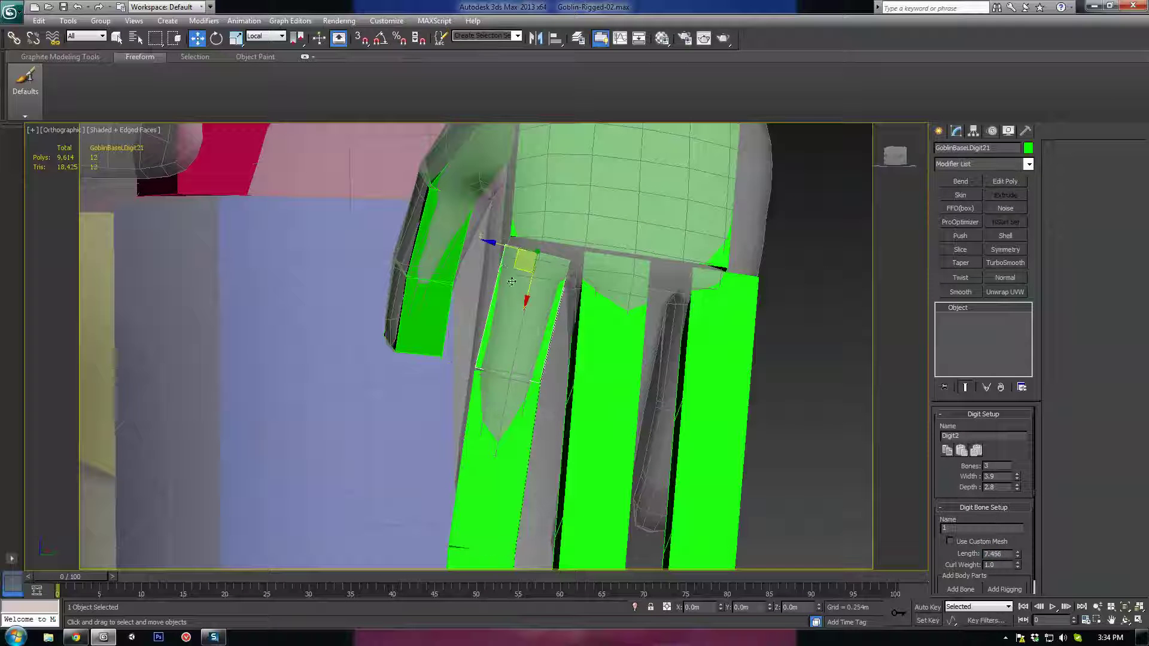
left_click_drag(512, 264, 513, 267)
left_click(519, 432)
middle_click_drag(532, 426, 543, 251)
left_click(495, 411)
left_click_drag(474, 395, 485, 288)
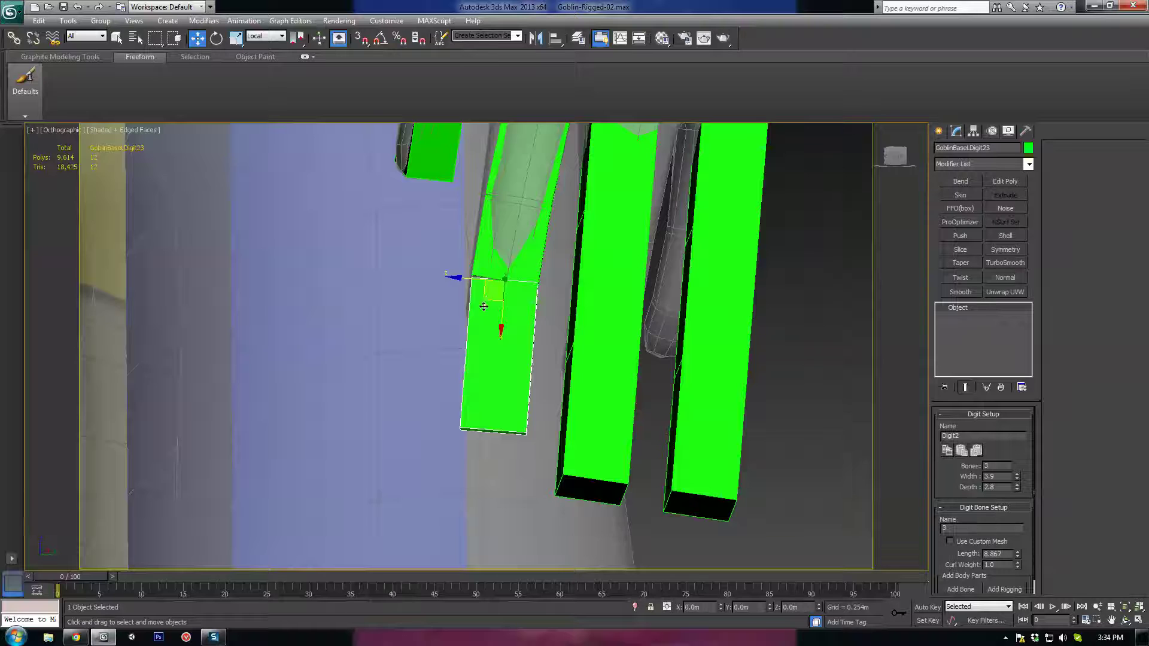
Rotate the second digit's end bone to follow the bend of the mesh's index fingertip
middle_click_drag(483, 306, 589, 321, "alt")
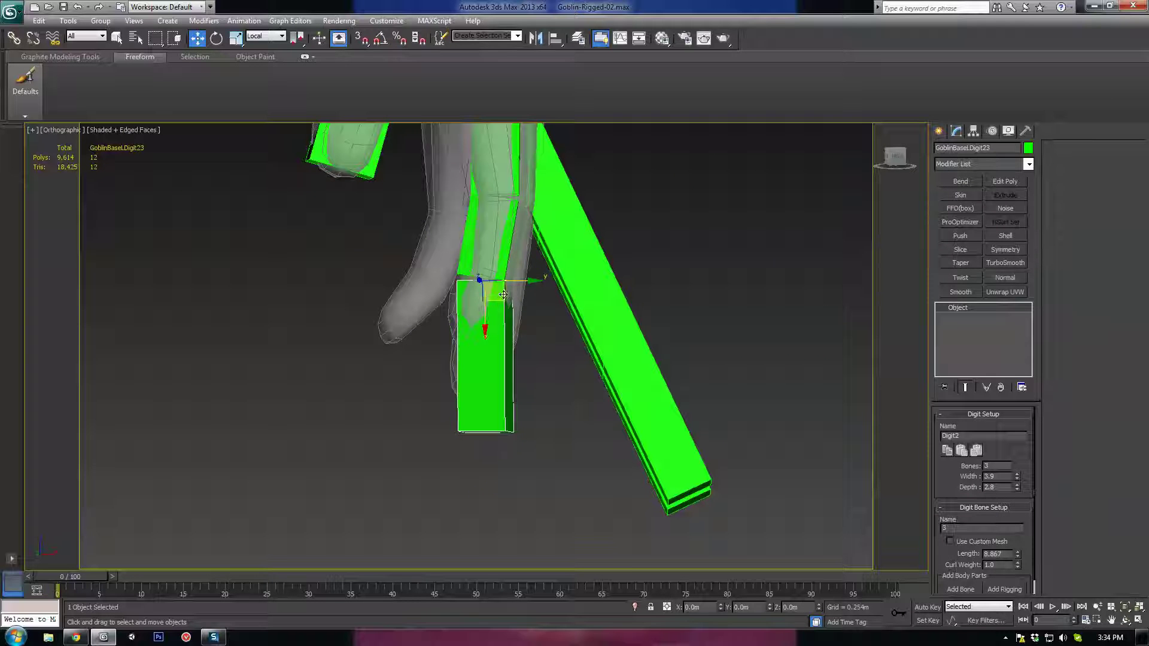
left_click_drag(532, 299, 495, 297)
key("w")
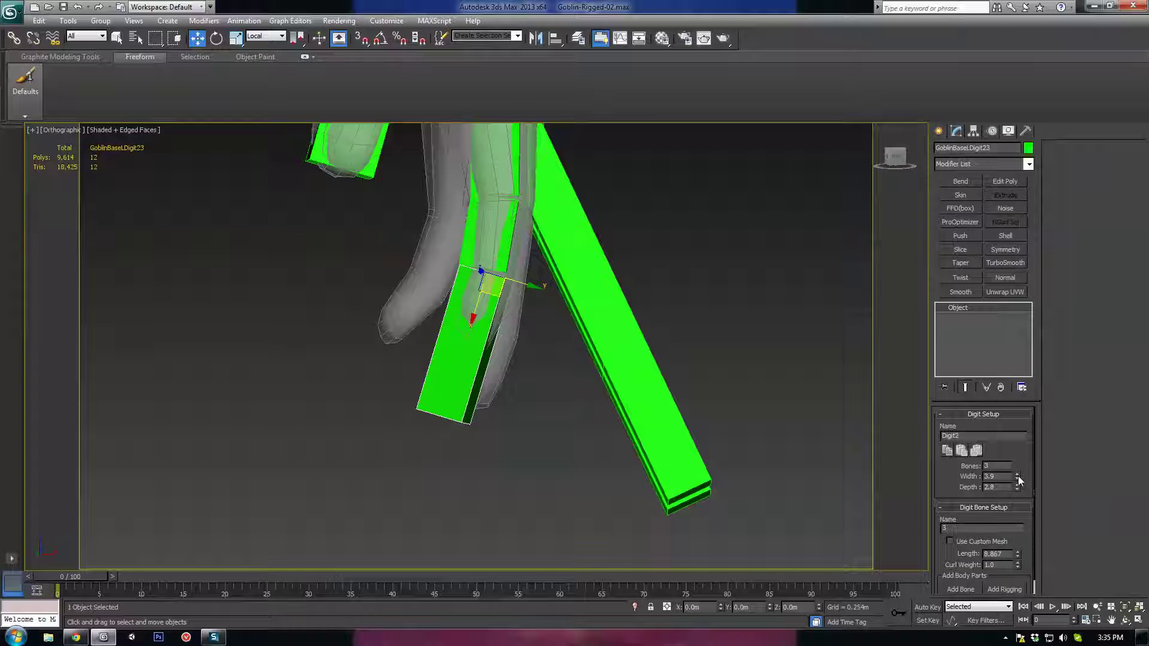
Set the second digit's width to 3.939 and its end bone's length to 4.887, and rotate the end bone sideways
left_click_drag(1018, 476, 1019, 474)
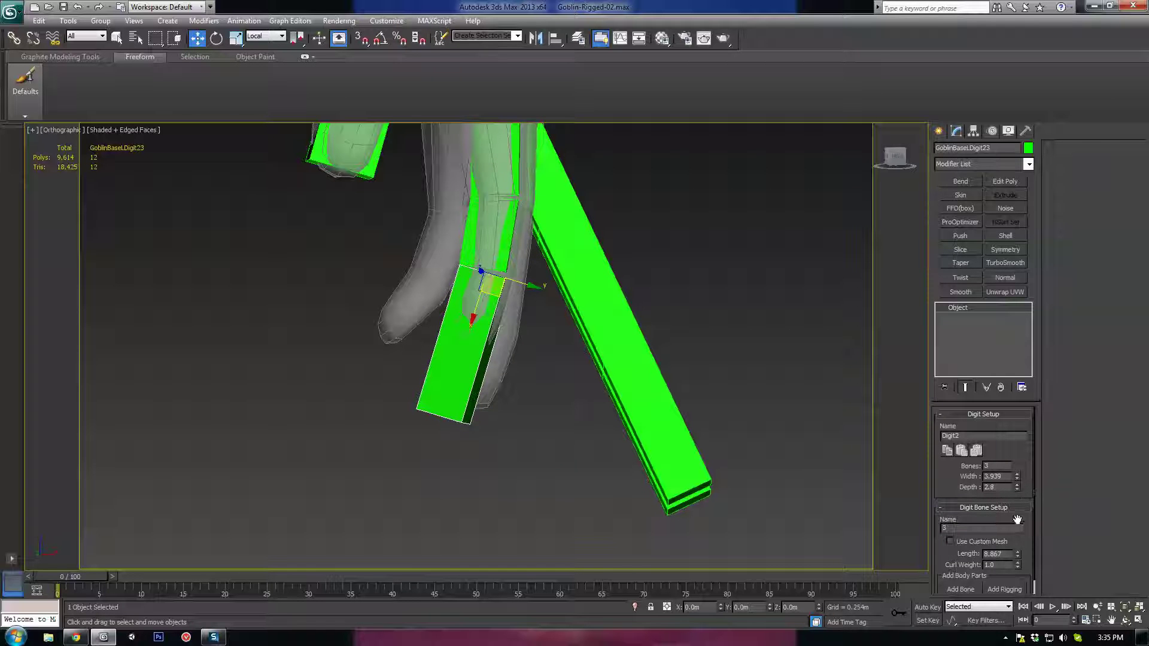
left_click_drag(1019, 569, 1012, 599)
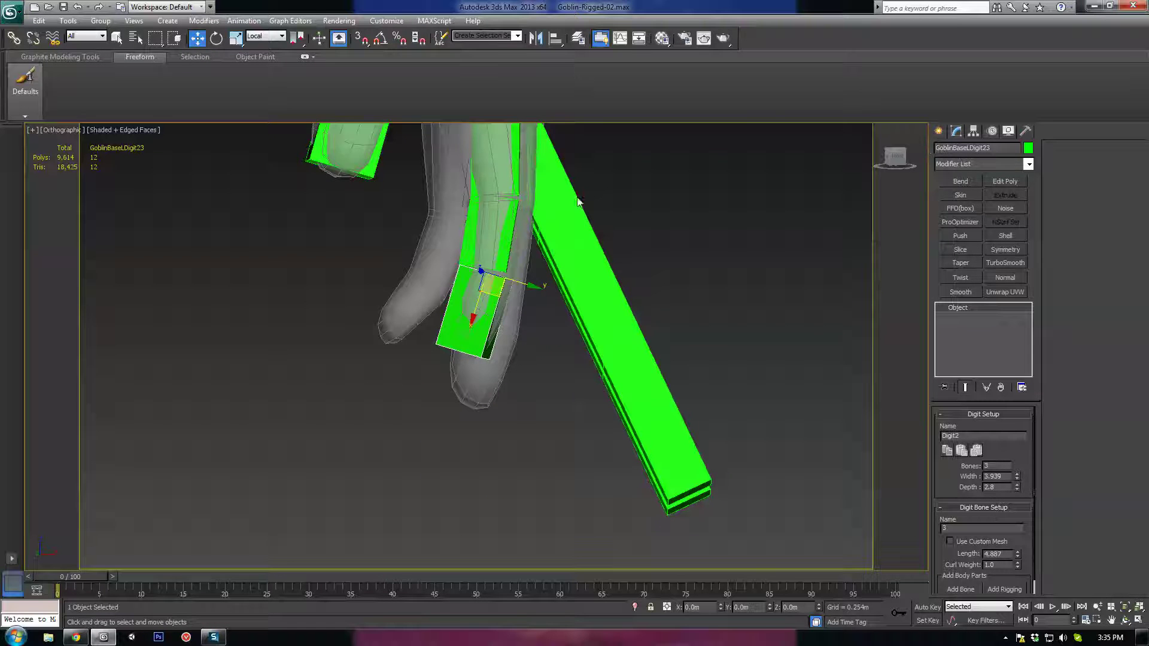
scroll(555, 295, "up", 6)
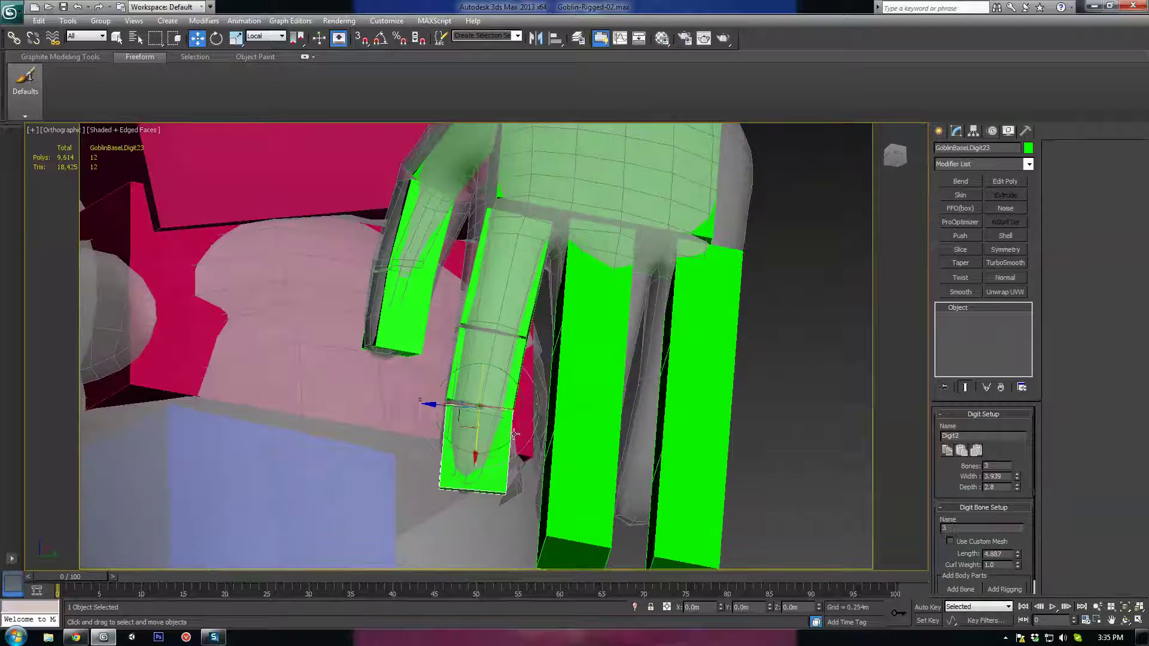
left_click_drag(518, 409, 525, 406)
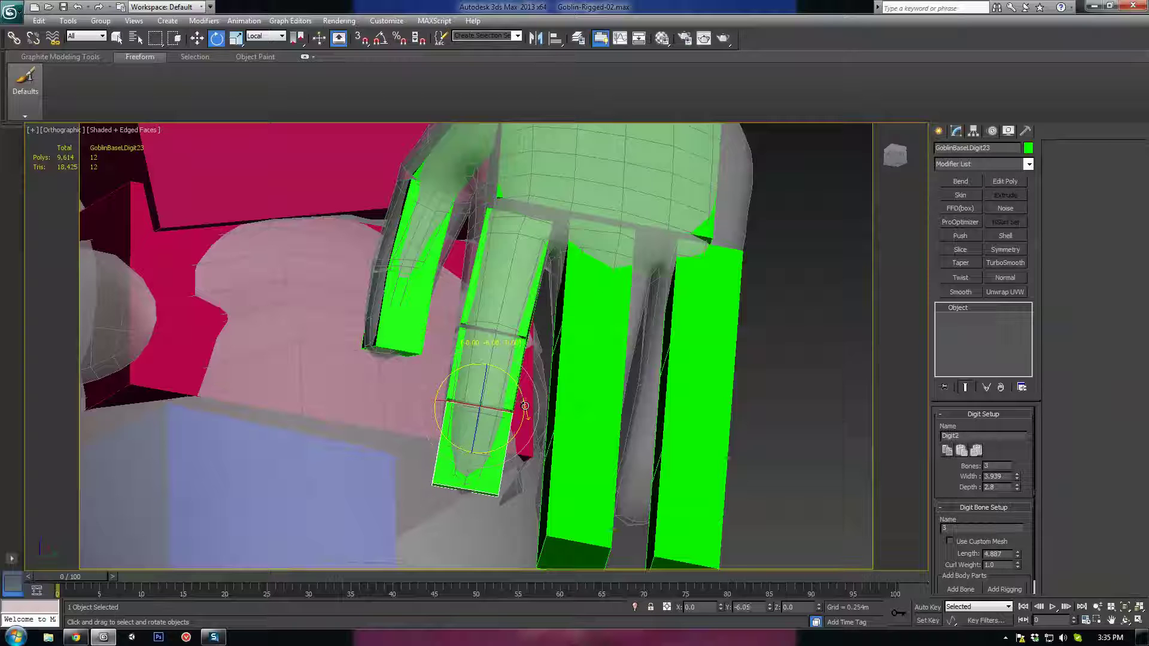
Rotate the third digit's base bone along the mesh's middle finger and shift it sideways to the finger's root
middle_click_drag(525, 406, 608, 335, "alt")
left_click(616, 272)
left_click_drag(616, 226, 606, 256)
middle_click_drag(606, 257, 630, 220, "alt")
key("w")
left_click_drag(573, 206, 576, 206)
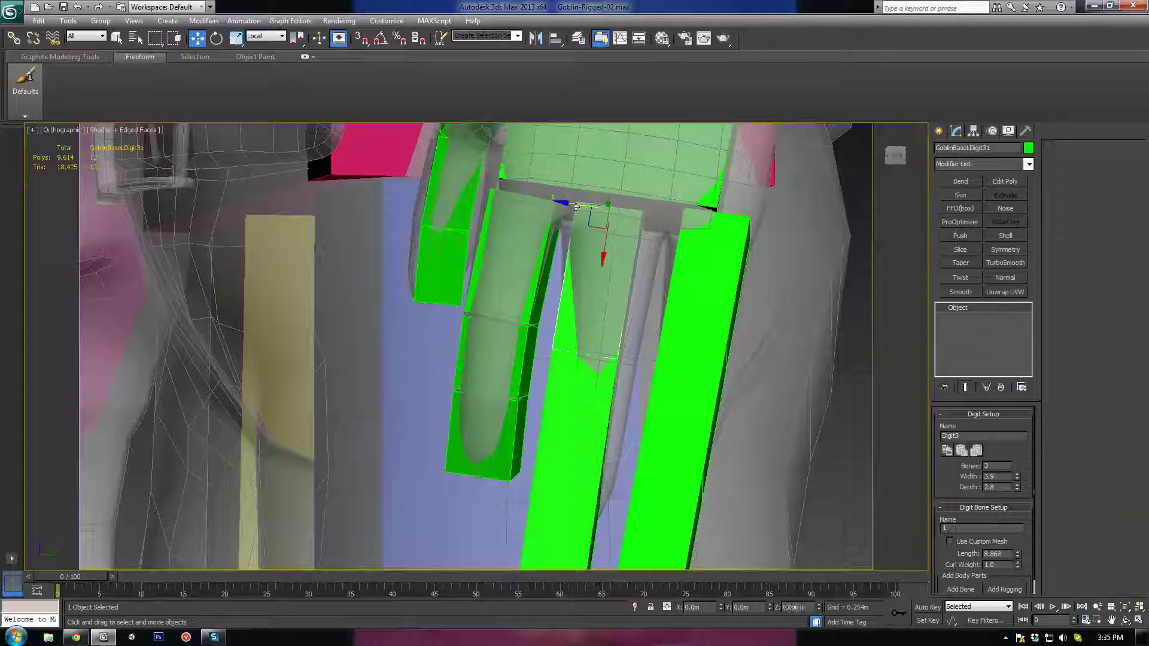
key("e")
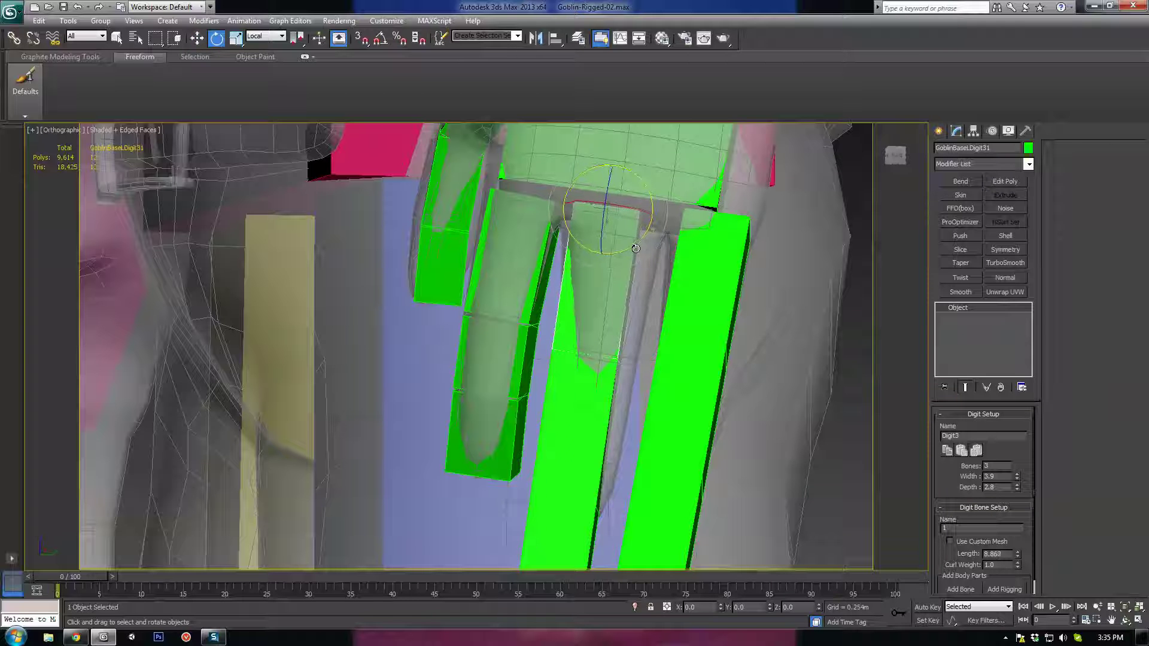
left_click_drag(638, 248, 638, 248)
key("w")
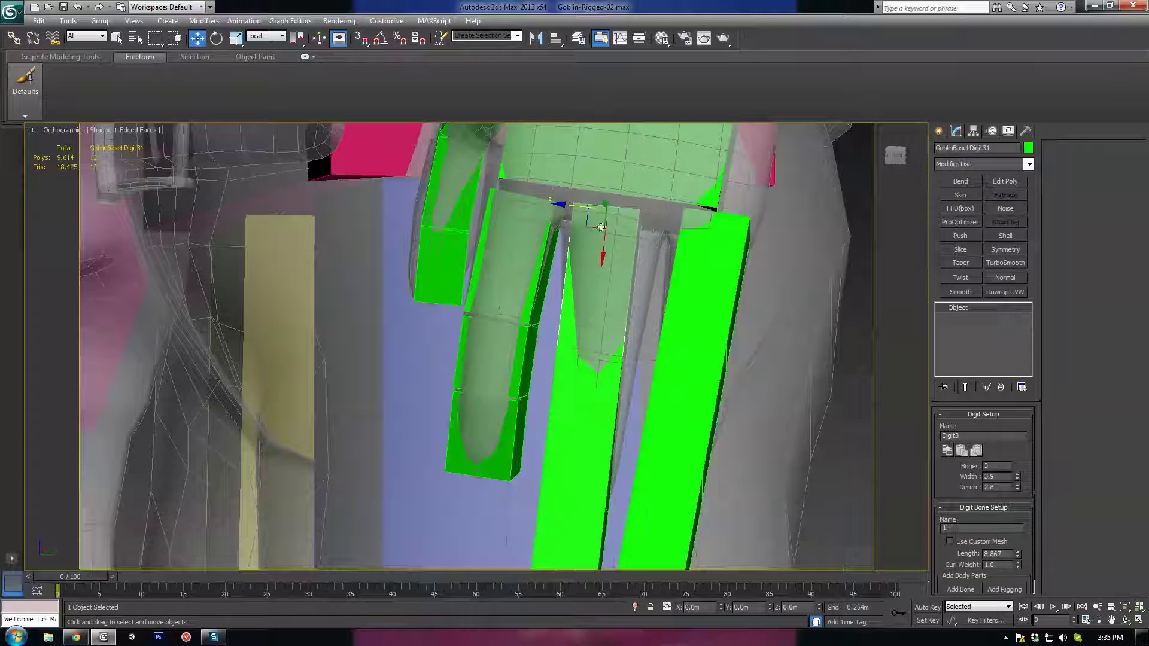
Reposition the third digit's middle and end bones at the mesh's middle finger joints and angle them along its curl
left_click(554, 368)
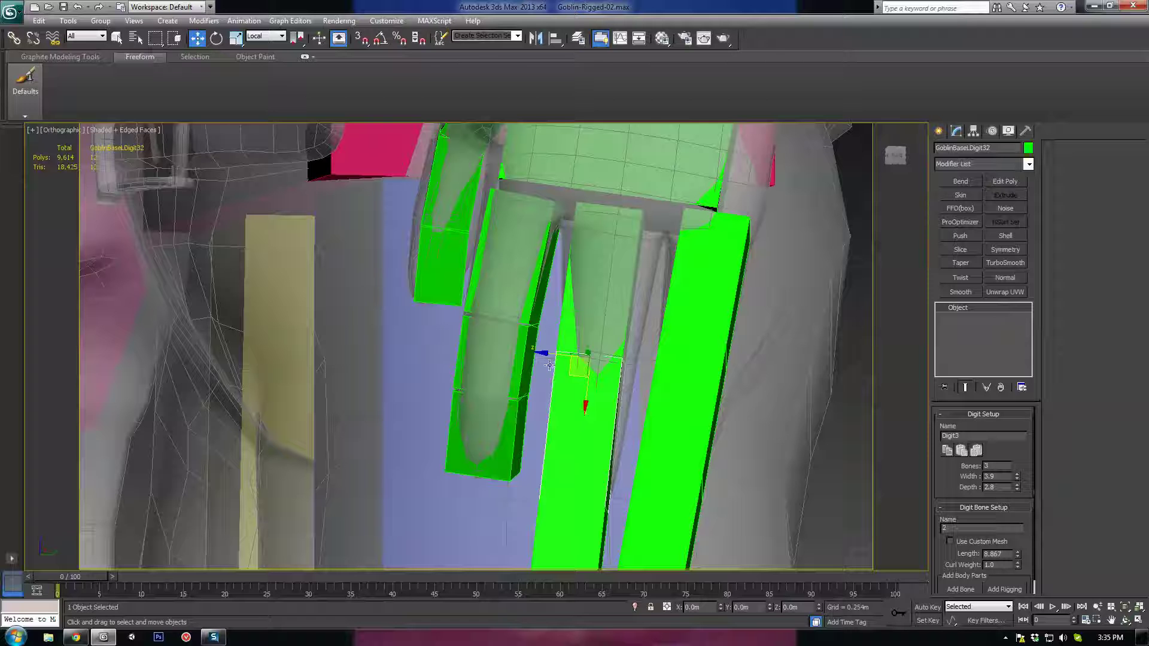
middle_click_drag(565, 535, 593, 402)
left_click(572, 418)
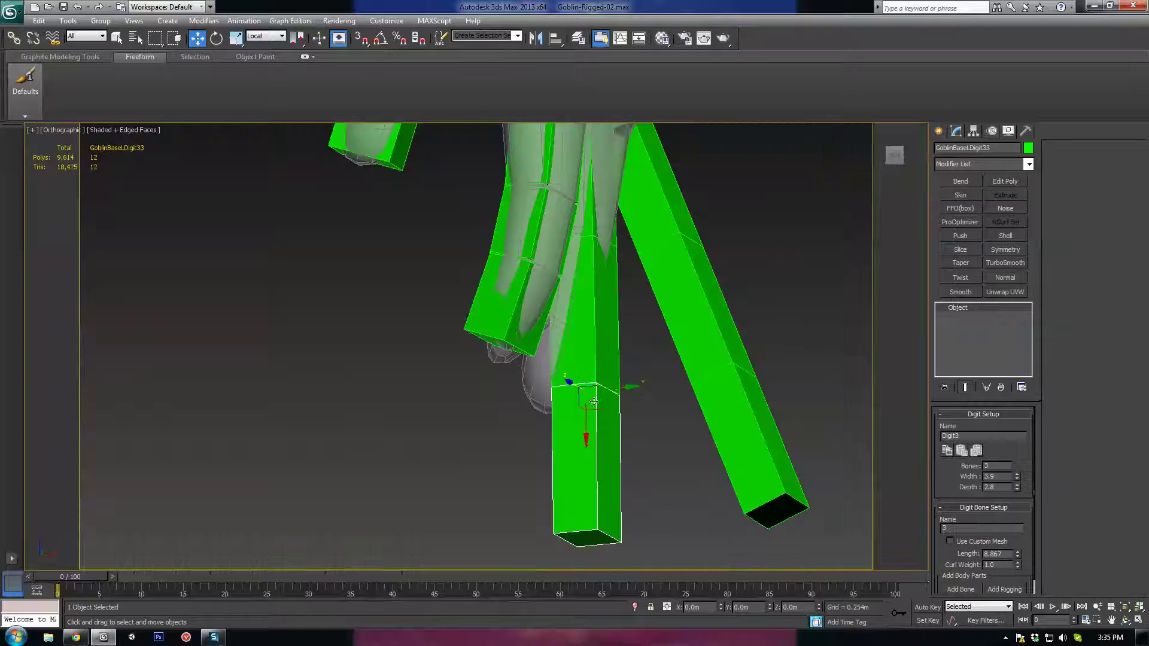
left_click_drag(603, 407, 608, 367)
key("e")
key("w")
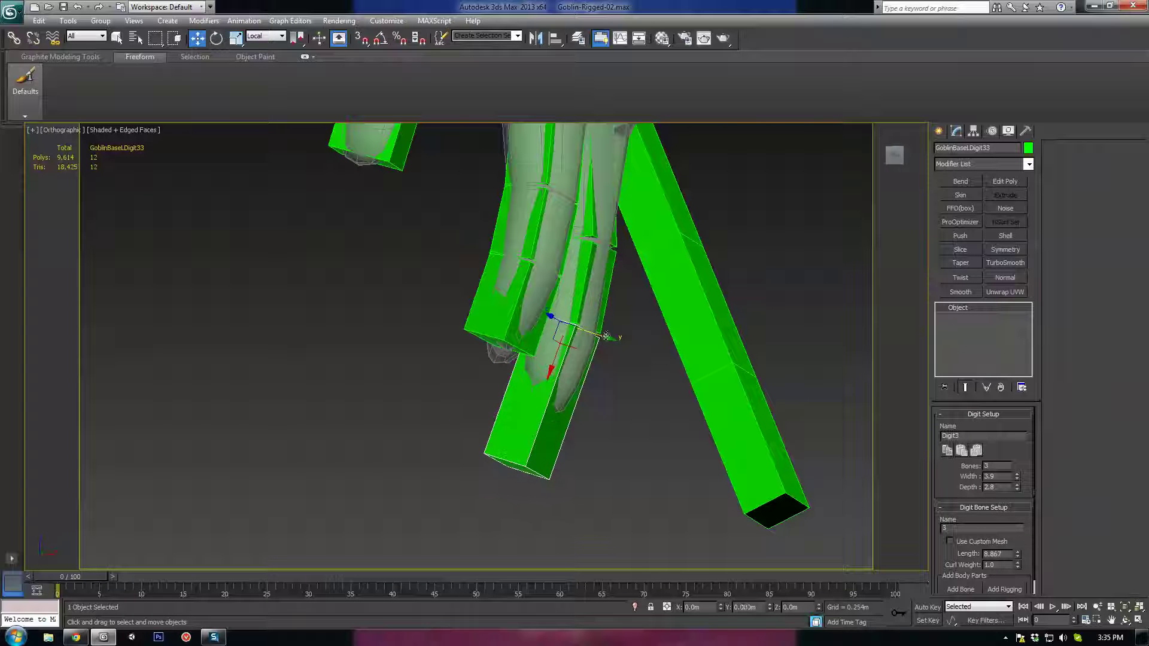
Nudge the third digit's middle bone along two axes and shift its base bone to centre them in the mesh's finger
left_click(605, 245)
middle_click_drag(607, 257, 600, 286)
left_click(600, 287)
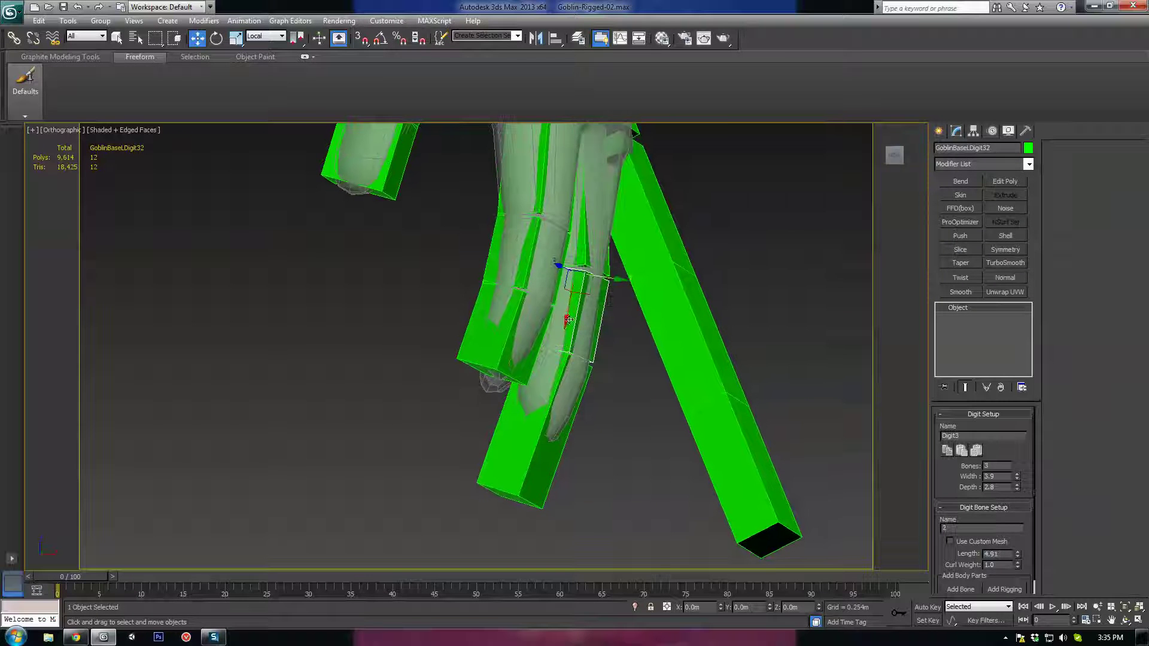
left_click_drag(568, 317, 570, 309)
left_click_drag(610, 272, 607, 272)
middle_click_drag(596, 187, 575, 242)
left_click(598, 192)
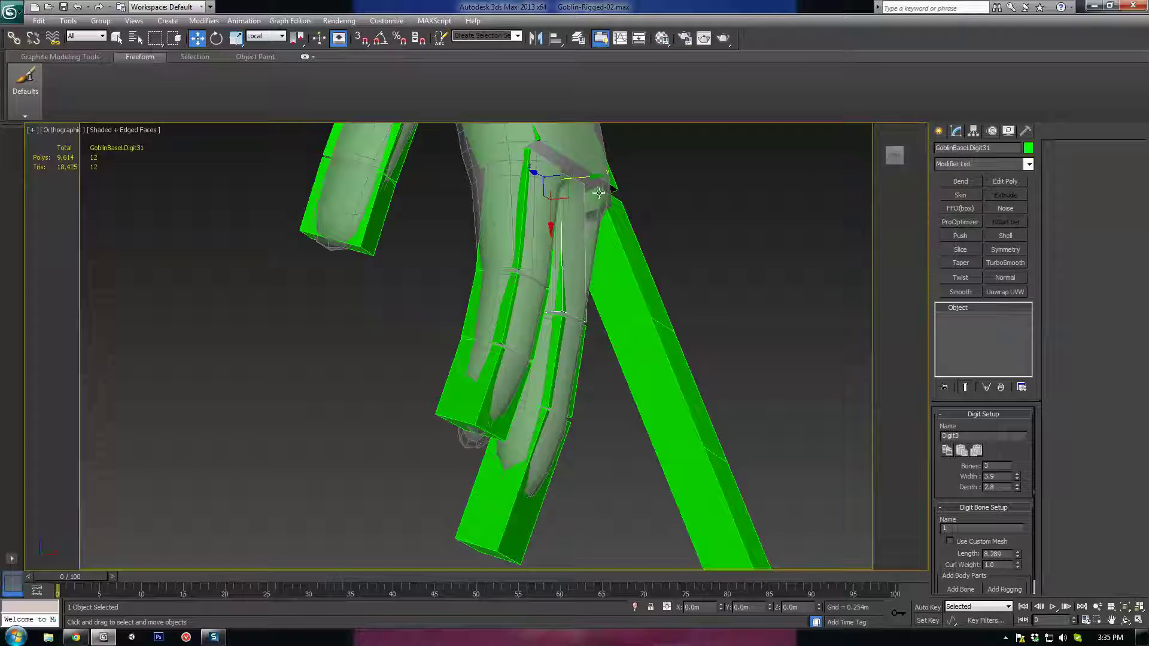
left_click_drag(589, 178, 605, 178)
Set the length of the third digit's end bone to 5.217
left_click(574, 387)
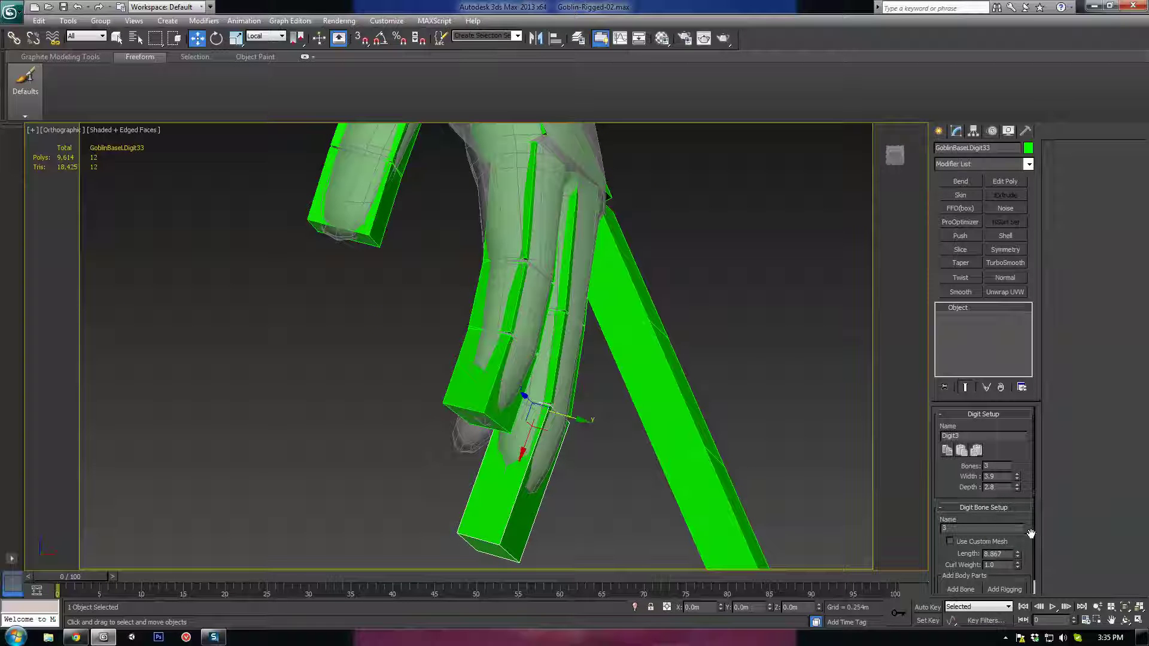
scroll(1016, 397, "down", 1)
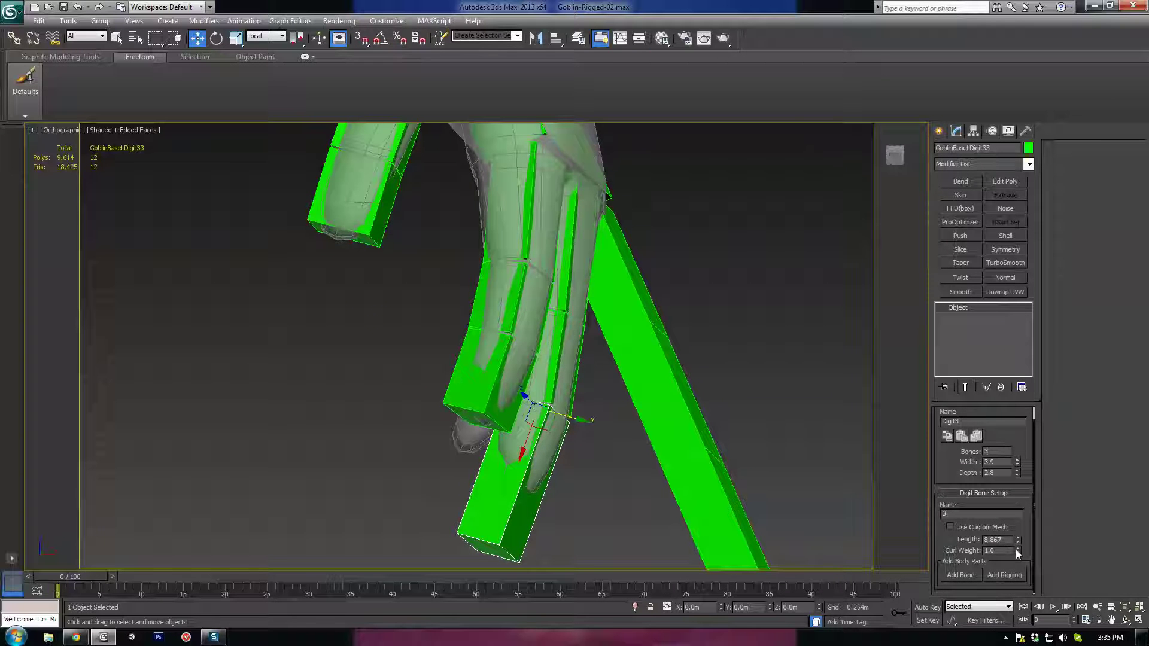
left_click_drag(1018, 540, 995, 120)
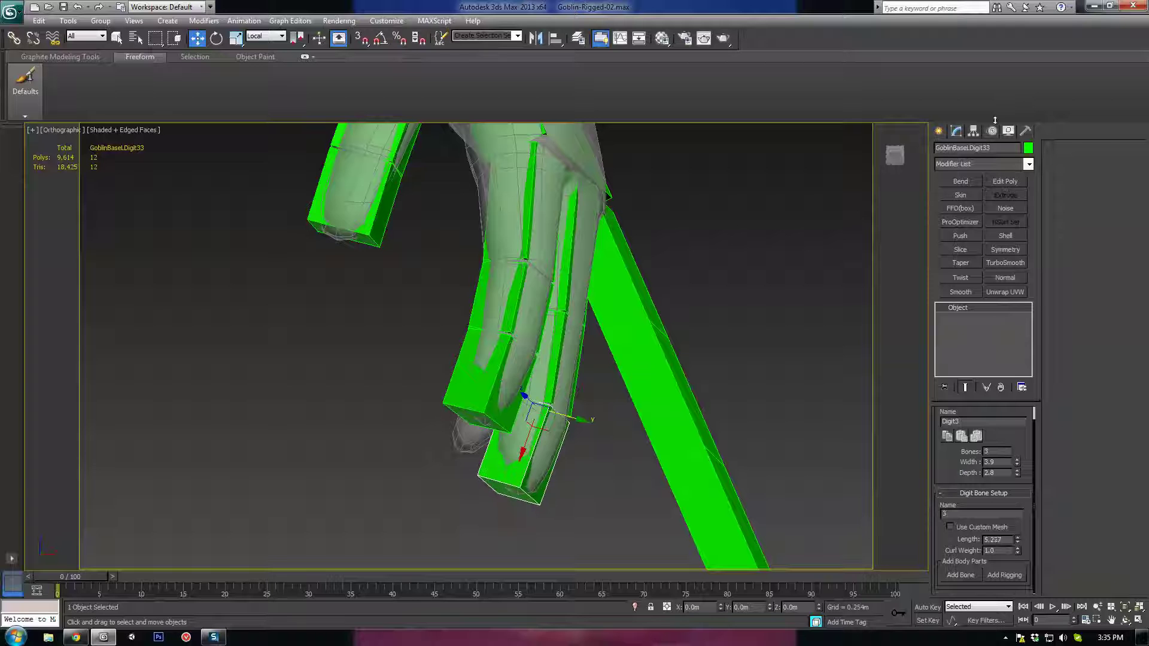
Rotate the fourth digit's base bone along the mesh's little finger and shift it sideways to the finger's root
middle_click_drag(538, 193, 669, 216, "alt")
left_click(639, 230)
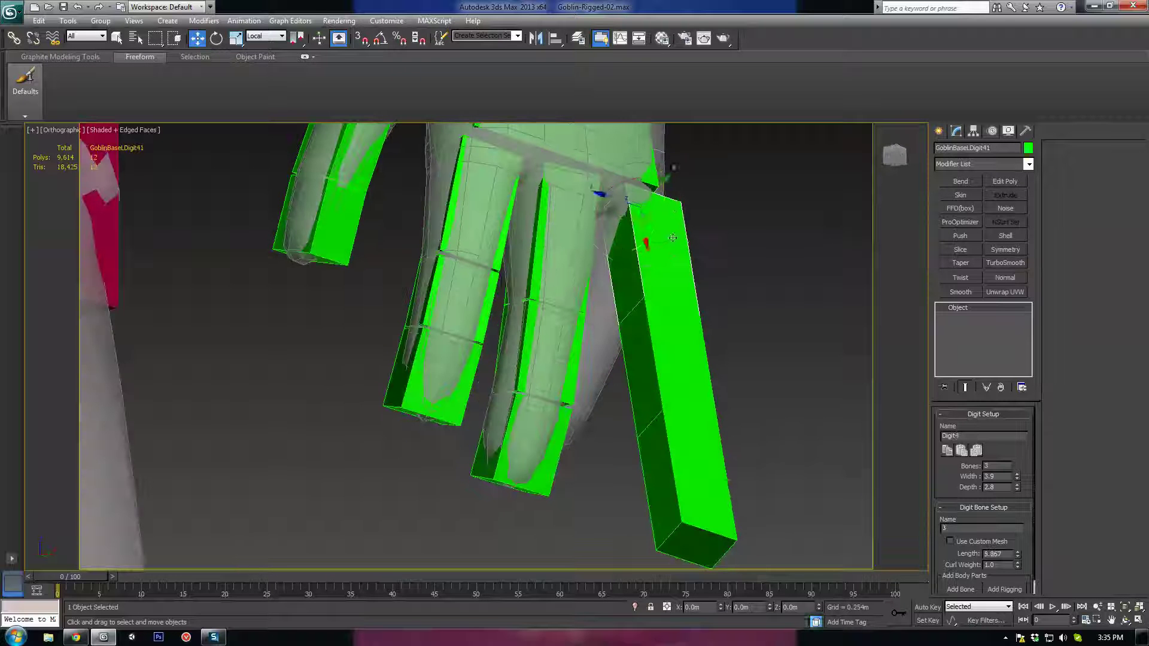
key("e")
left_click_drag(671, 200, 660, 242)
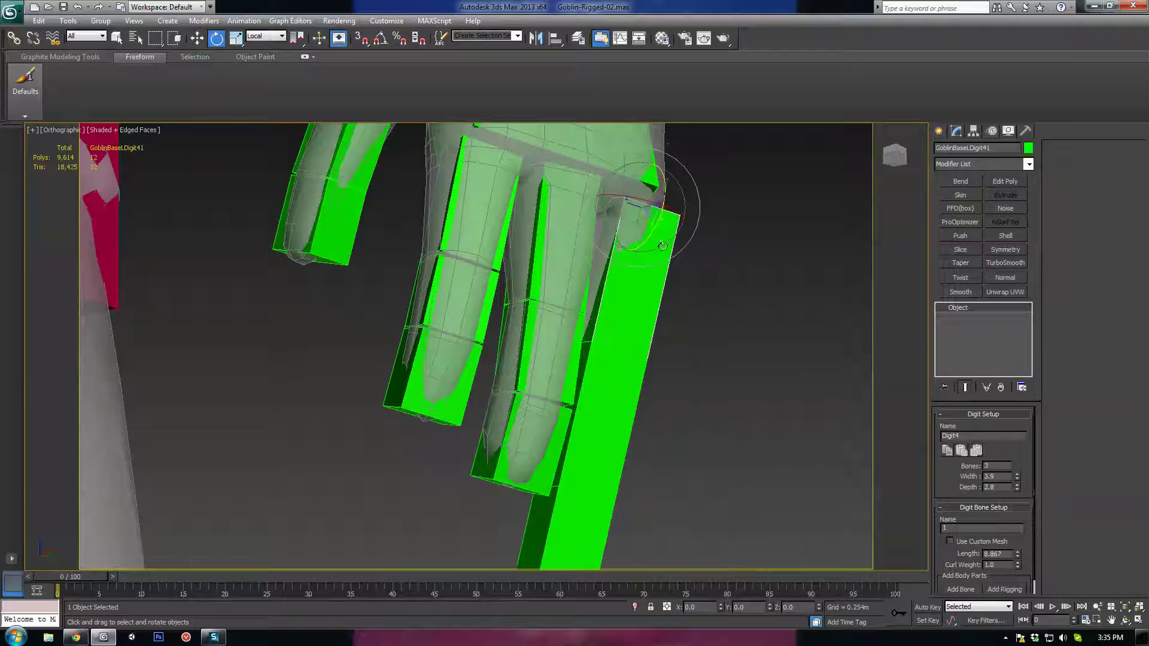
middle_click_drag(662, 246, 650, 242, "alt")
mouse_move(658, 226)
left_mouse_down()
mouse_move(650, 242)
mouse_move(656, 235)
left_mouse_up()
middle_click_drag(656, 235, 632, 210, "alt")
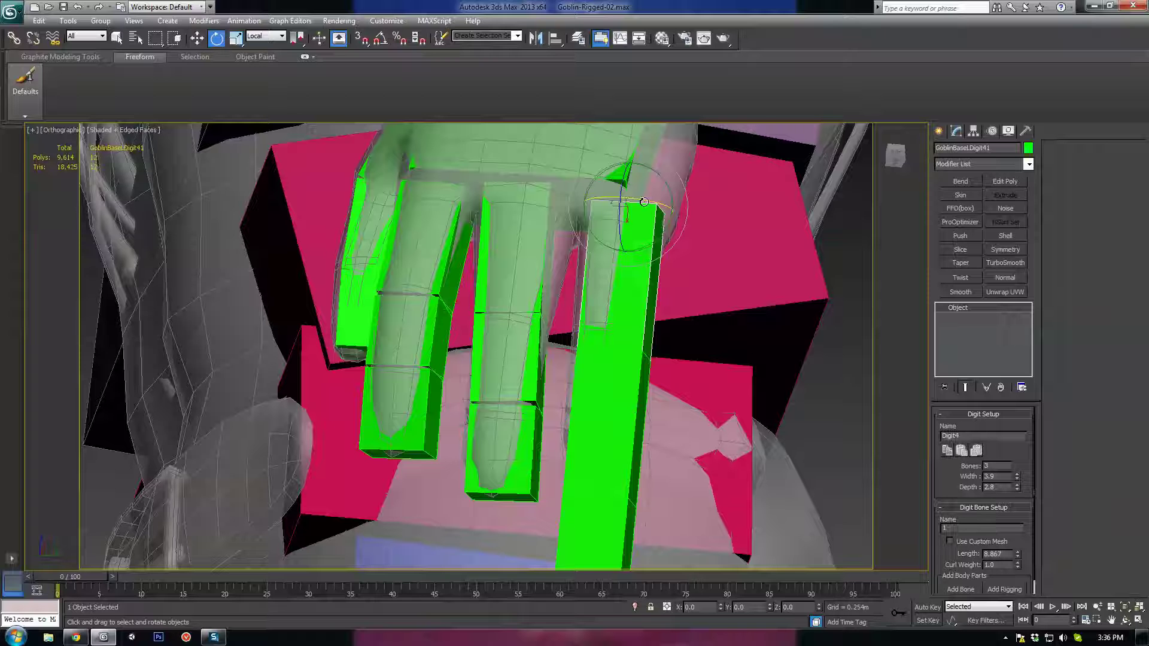
left_click_drag(644, 202, 660, 210)
key("w")
left_click_drag(587, 206, 577, 204)
Move the fourth digit's middle bone to the little finger's first joint and centre it in the mesh
left_click(620, 376)
left_click_drag(591, 369, 595, 347)
middle_click_drag(599, 394, 639, 332, "alt")
left_click_drag(640, 330, 635, 333)
middle_click_drag(635, 333, 586, 333, "alt")
left_click_drag(575, 334, 571, 333)
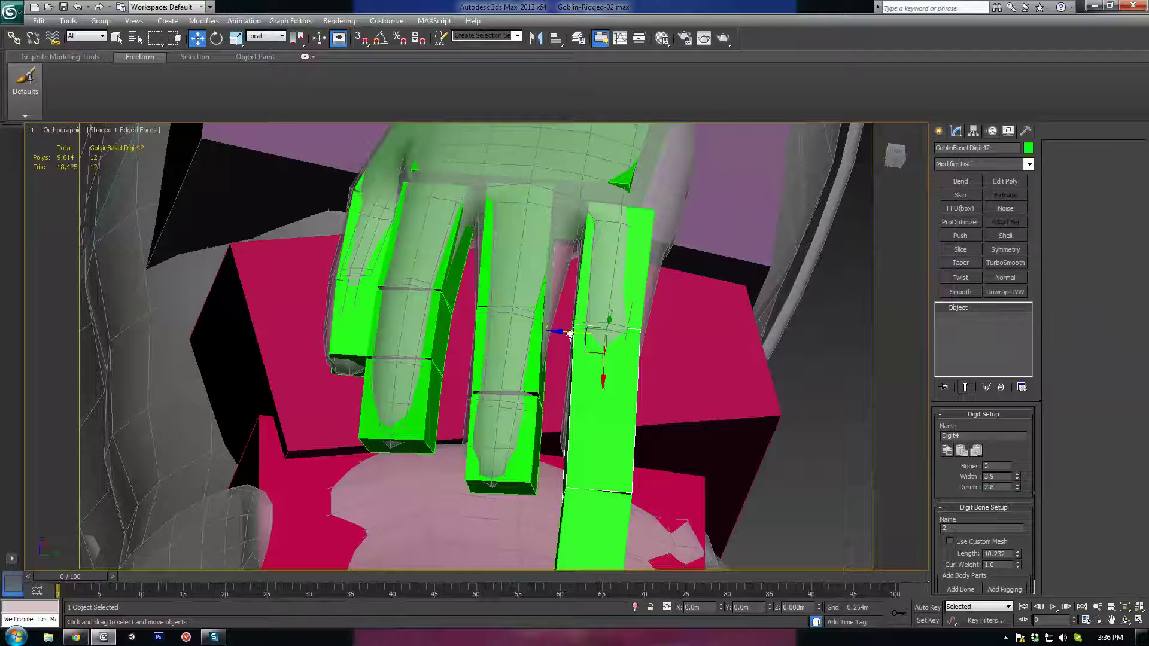
Rotate the fourth digit's middle bone along the little finger and move the end bone back to shorten the middle bone
double_click(594, 447)
left_click(594, 447)
key("e")
double_click(609, 374)
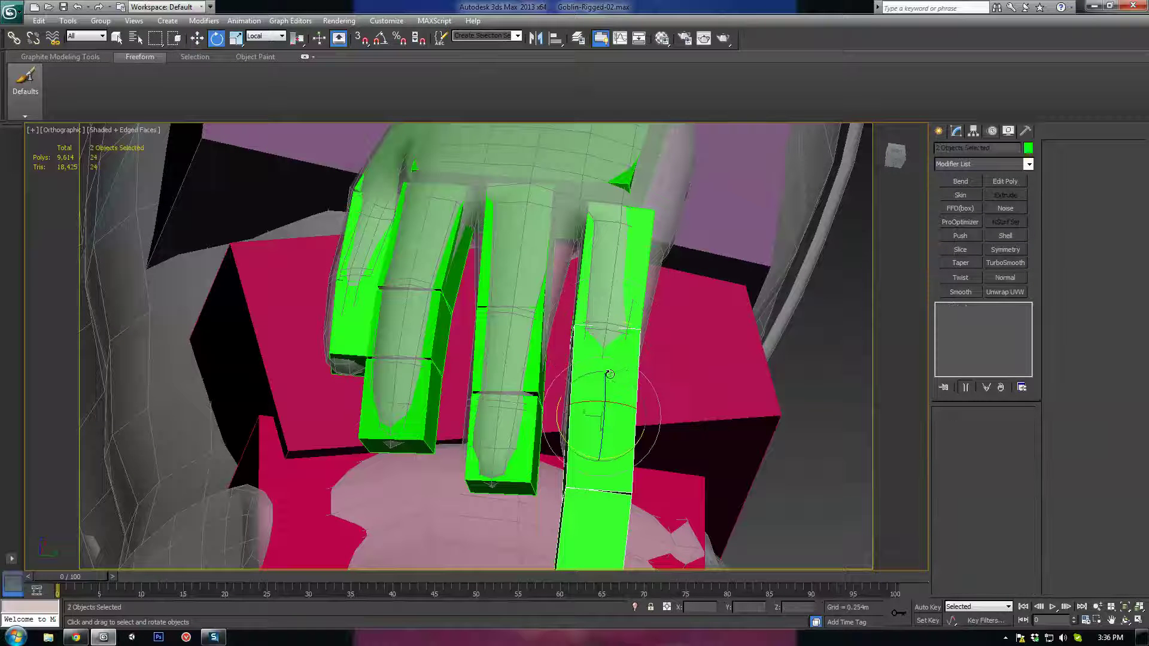
left_click(619, 367)
left_click_drag(627, 373, 623, 375)
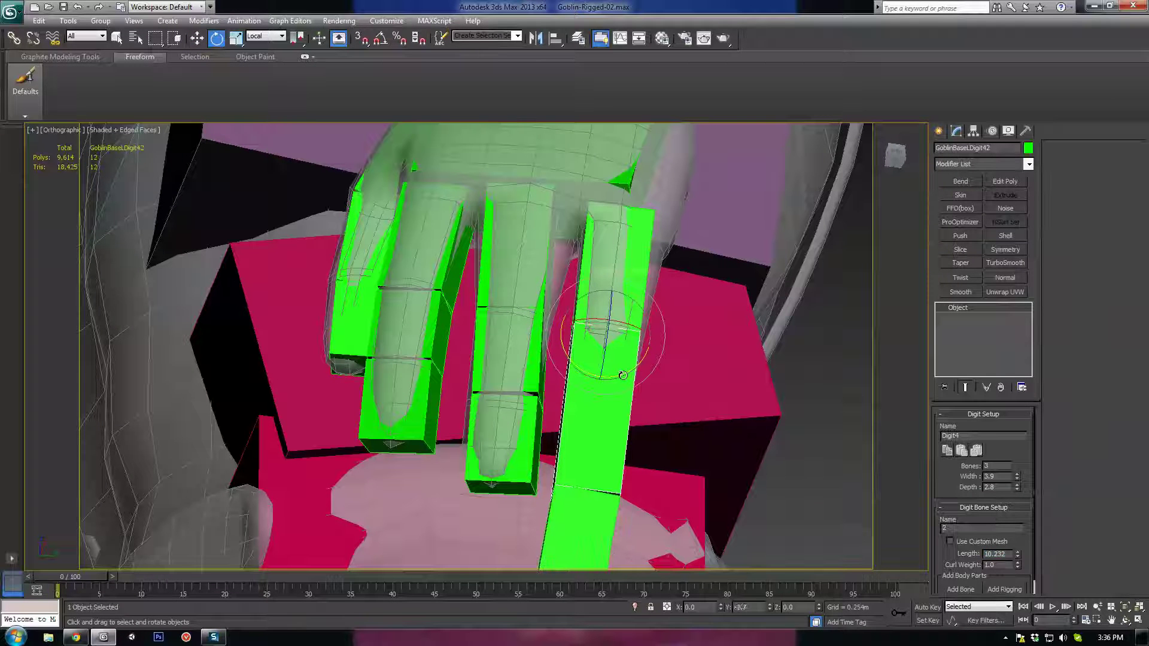
left_click(590, 495)
key("w")
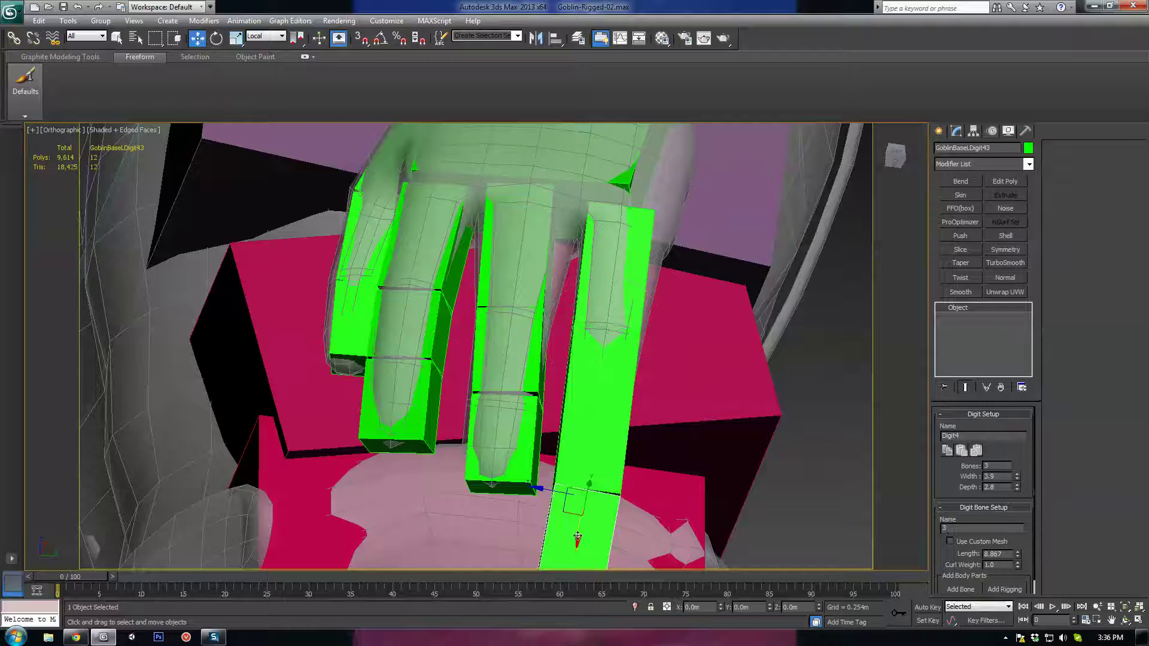
left_click_drag(578, 537, 606, 465)
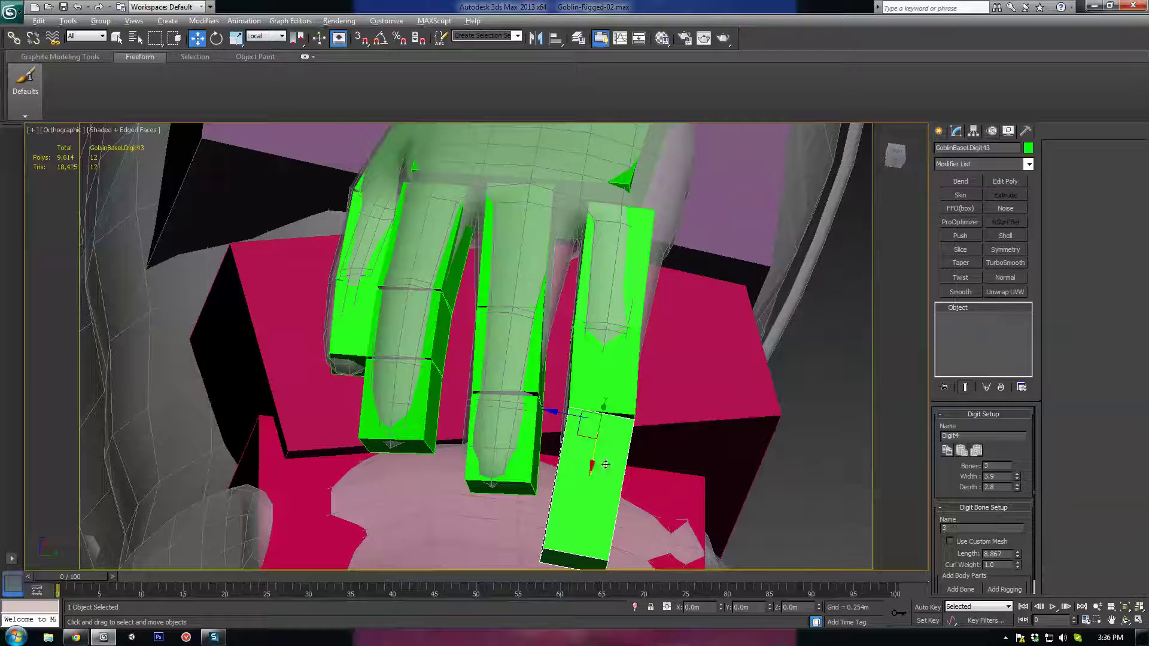
Angle the fourth digit's middle and end bones to follow the curl of the mesh's little finger
middle_click_drag(606, 465, 626, 406, "alt")
left_click(626, 404)
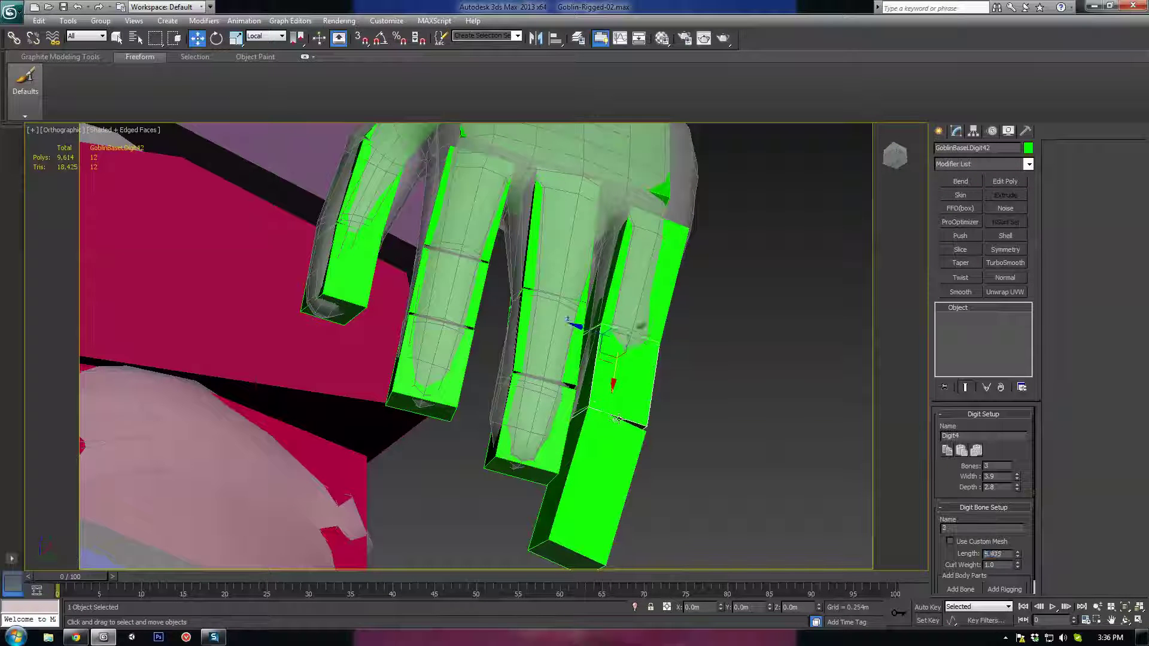
left_click(628, 431)
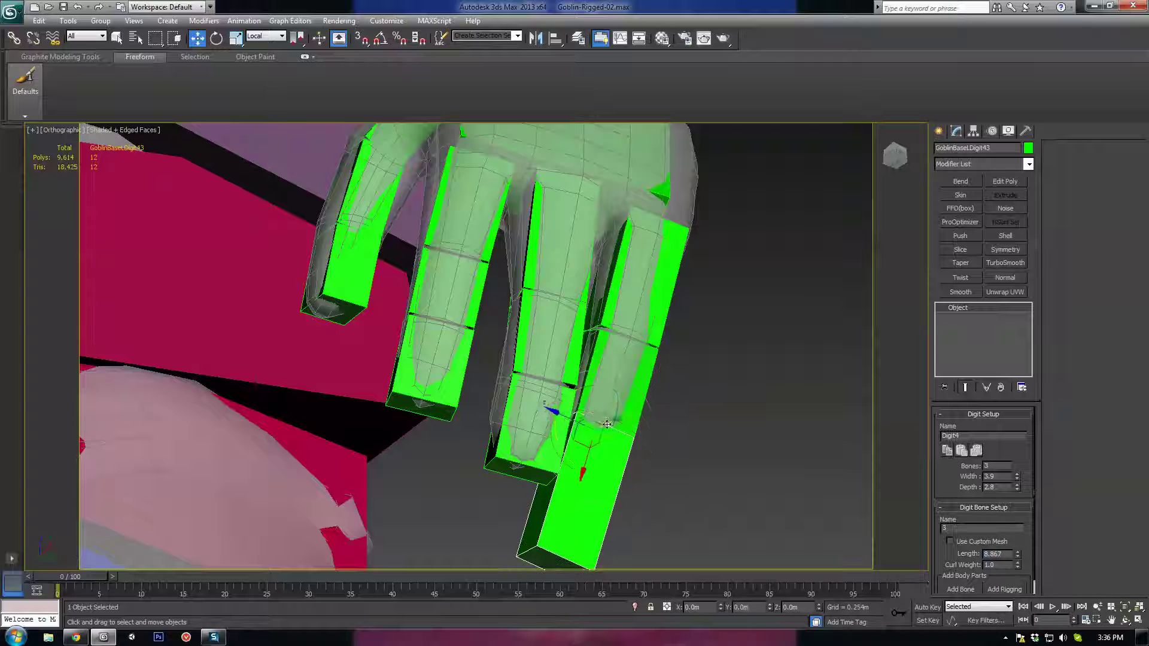
key("e")
mouse_move(600, 443)
left_mouse_down()
mouse_move(598, 472)
mouse_move(587, 450)
left_mouse_up()
Reposition and straighten the fourth digit's end bone at the last joint and set its length to 4.167
key("w")
middle_click_drag(587, 449, 618, 447, "alt")
left_click_drag(618, 443, 621, 439)
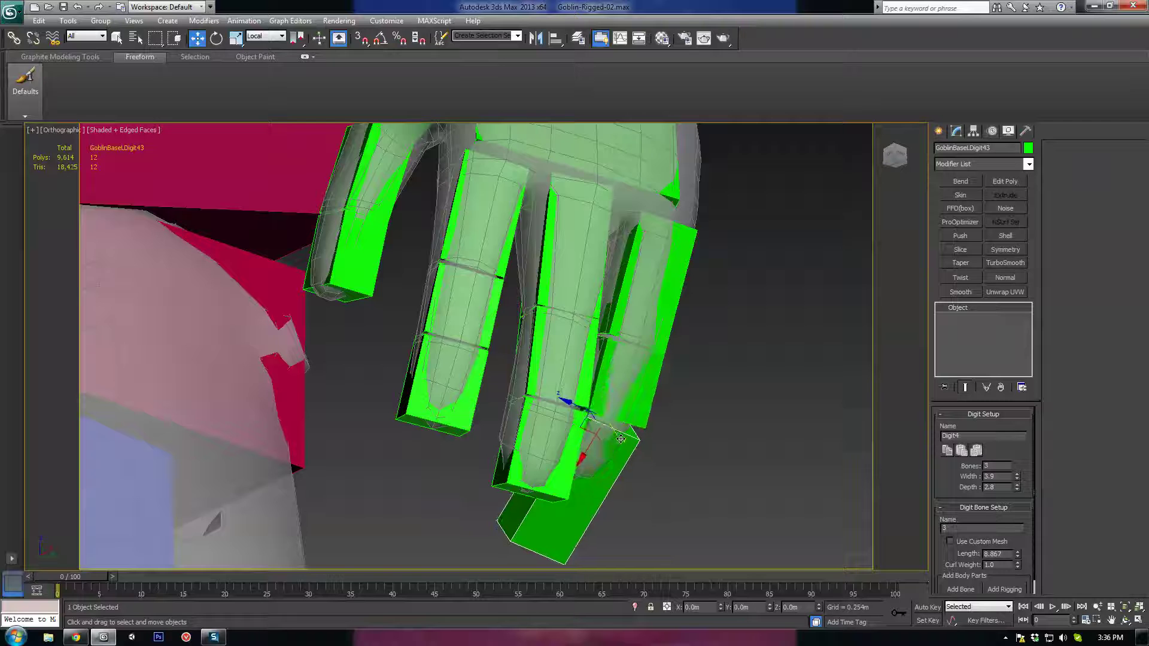
middle_click_drag(622, 438, 607, 413, "alt")
left_click_drag(618, 406, 619, 390)
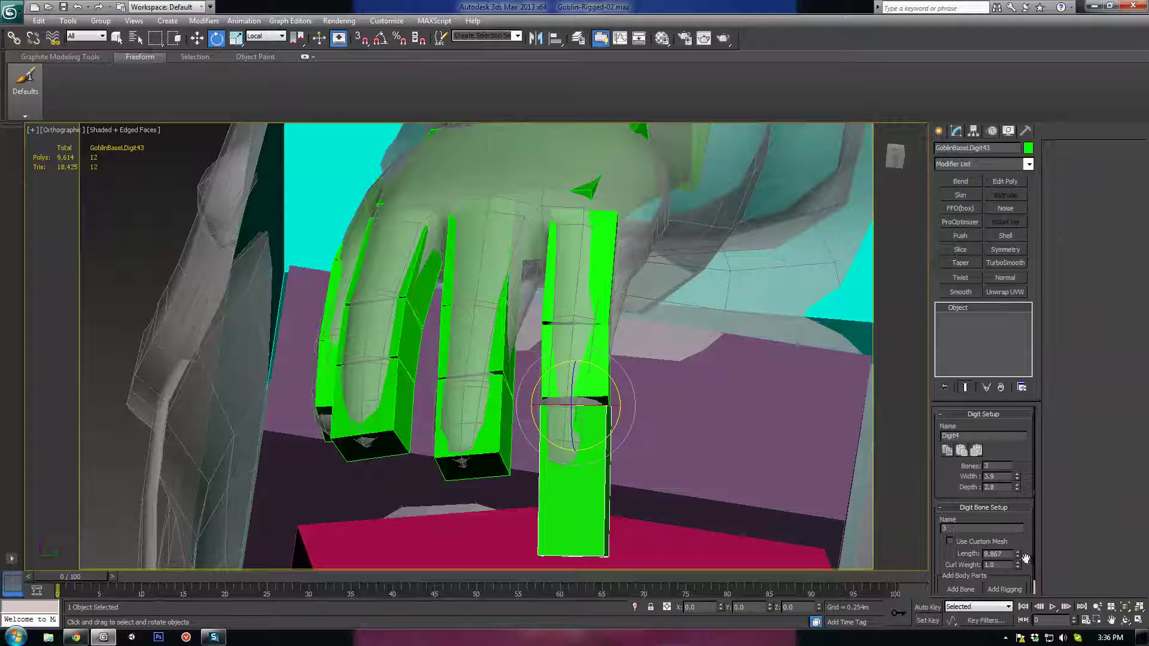
left_click_drag(1018, 555, 989, 269)
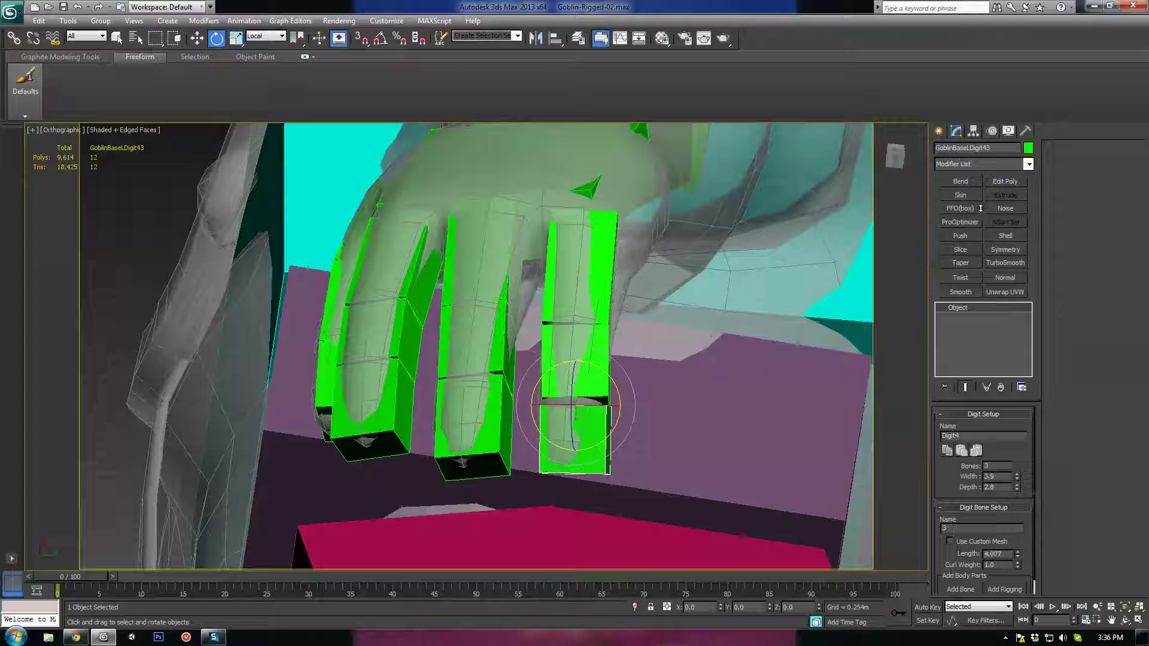
middle_click_drag(598, 383, 593, 365, "alt")
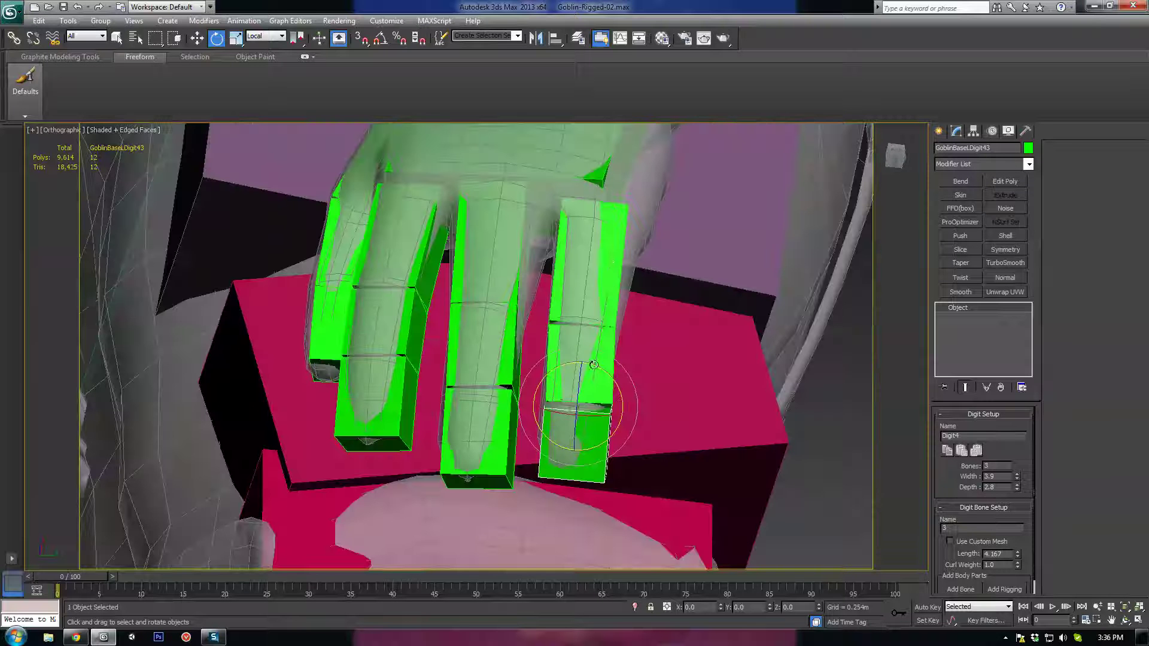
Rotate the fourth digit's base, middle and end bones slightly to line them up with the little finger
left_click(596, 270)
left_click_drag(618, 198, 624, 241)
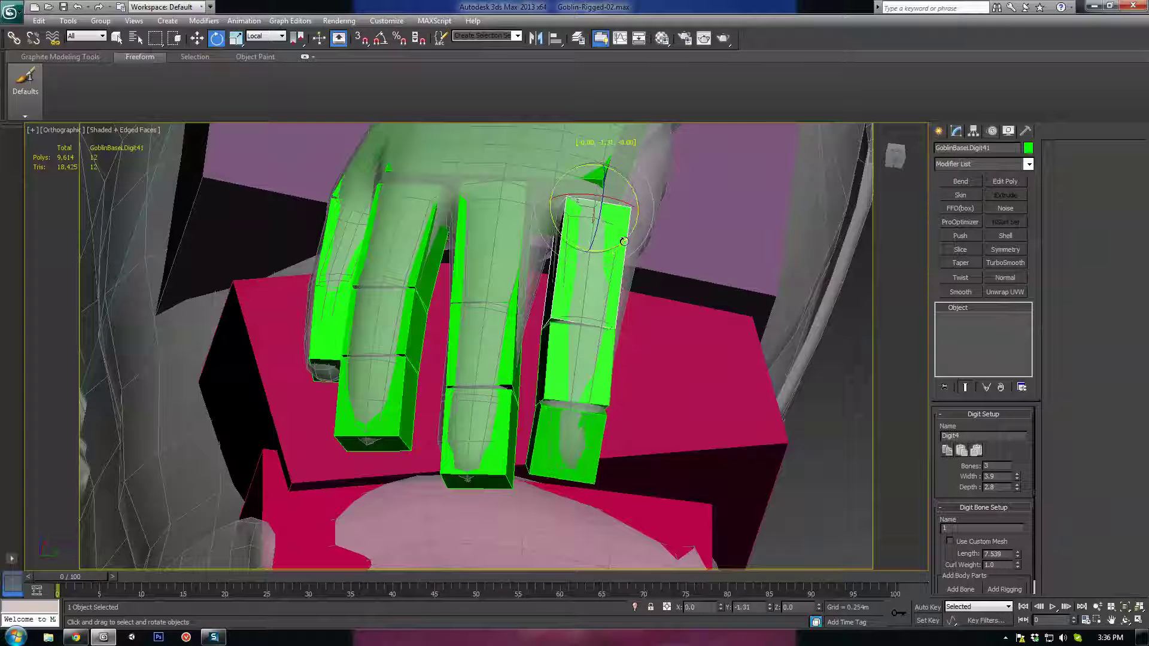
left_click(602, 357)
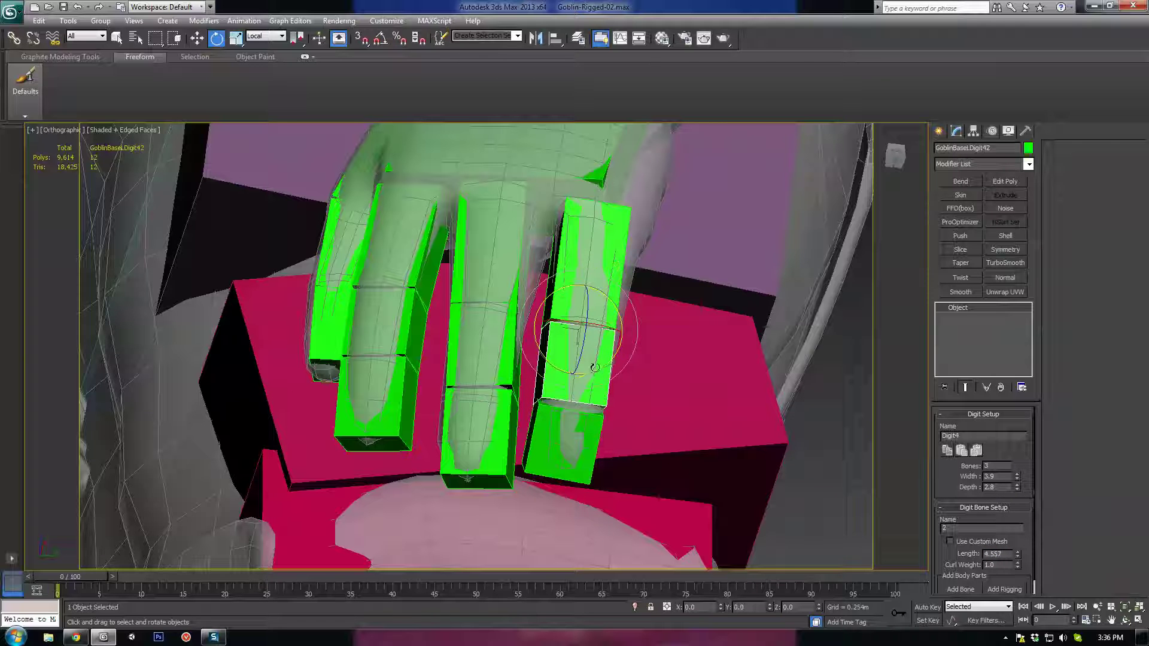
middle_click_drag(598, 326, 612, 269, "alt")
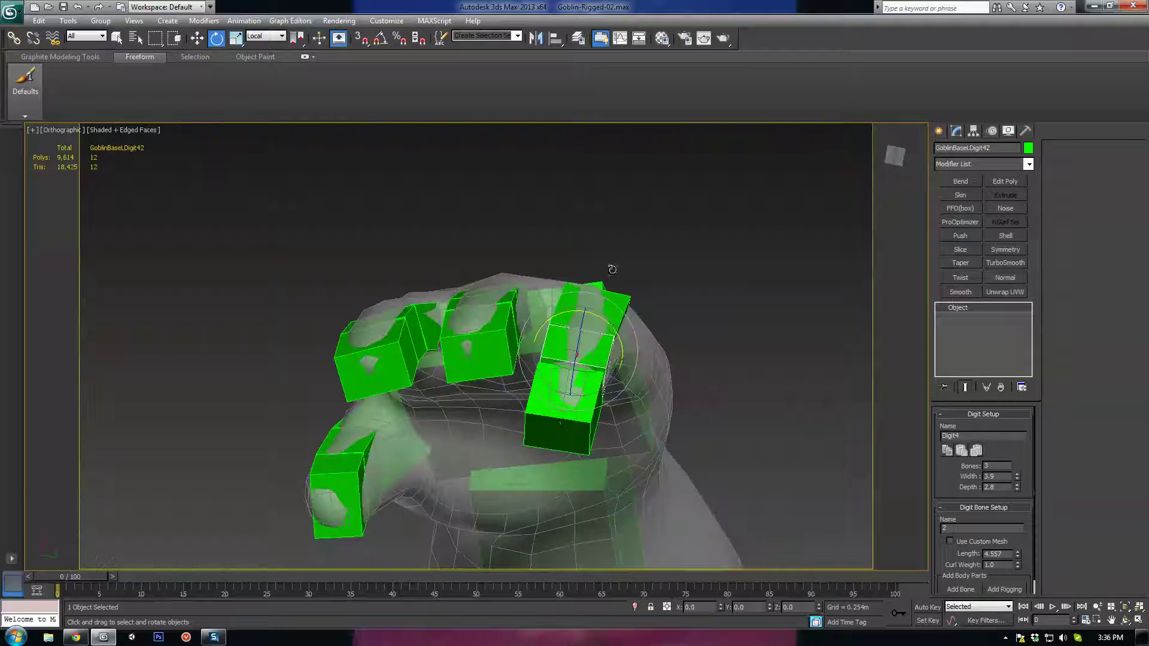
left_click(598, 367)
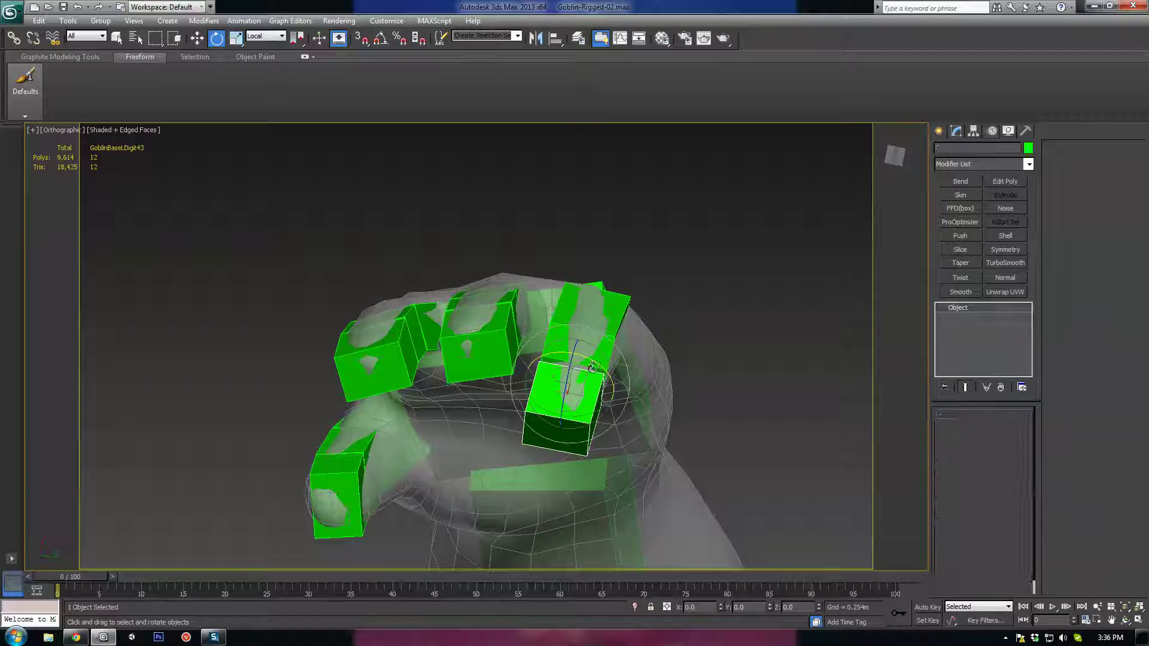
mouse_move(599, 366)
left_mouse_down()
mouse_move(576, 377)
mouse_move(593, 372)
left_mouse_up()
left_click(595, 364)
Try to copy the left palm and paste it mirrored onto the right palm
middle_click_drag(595, 365, 635, 443, "alt")
scroll(687, 417, "down", 1)
scroll(566, 298, "down", 4)
left_click(557, 247)
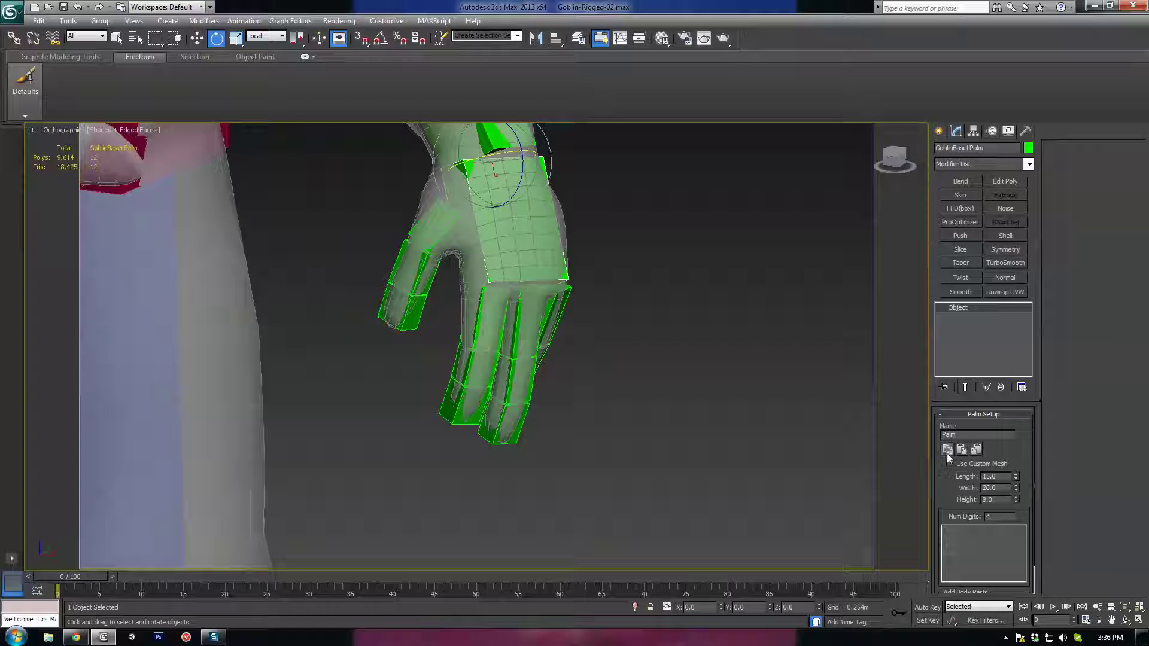
scroll(377, 362, "down", 5)
middle_click_drag(377, 362, 510, 364)
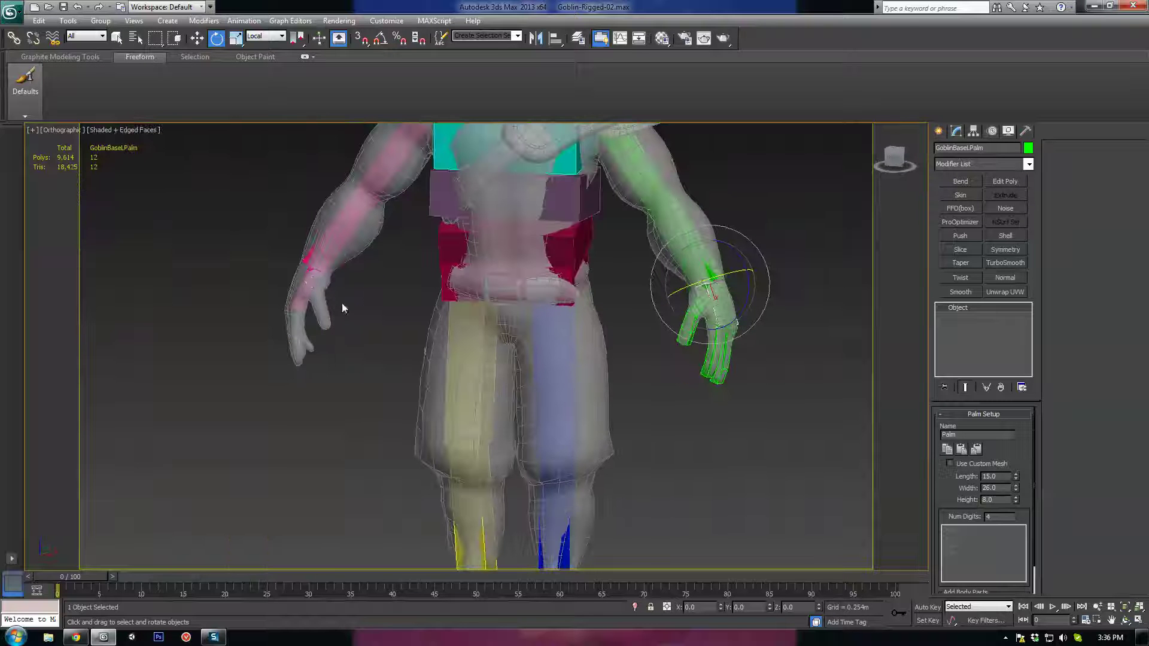
left_click(306, 278)
scroll(359, 288, "up", 5)
middle_click_drag(379, 287, 557, 324)
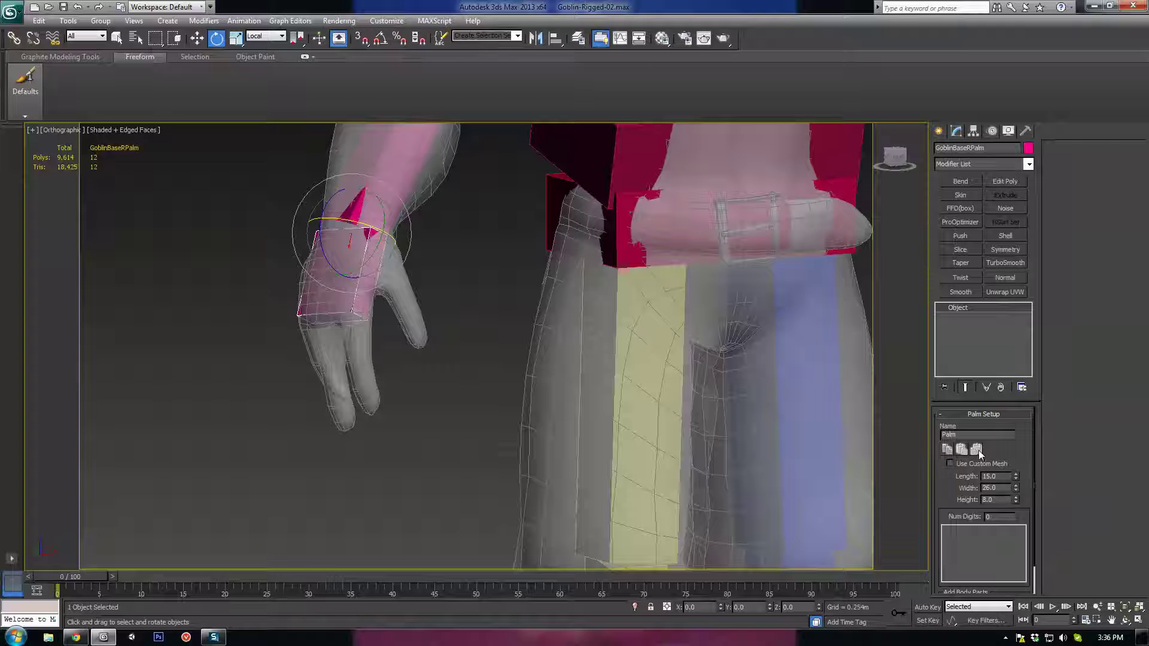
Copy the left arm limb from its upper arm and paste it mirrored onto the right arm
scroll(401, 309, "down", 6)
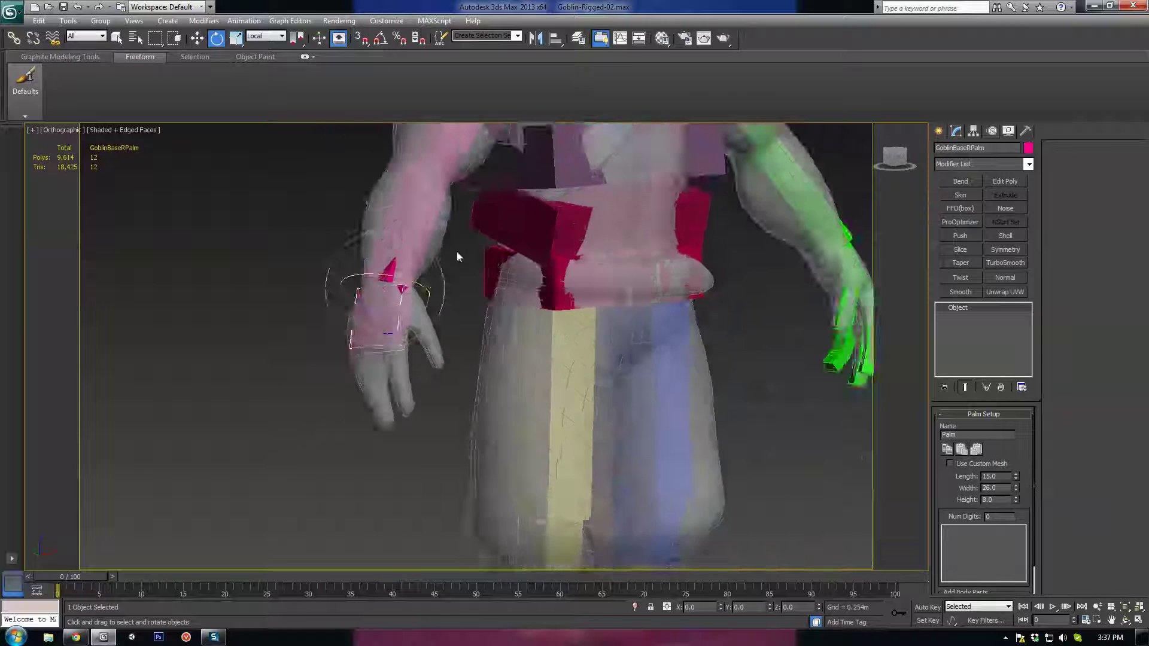
left_click(661, 337)
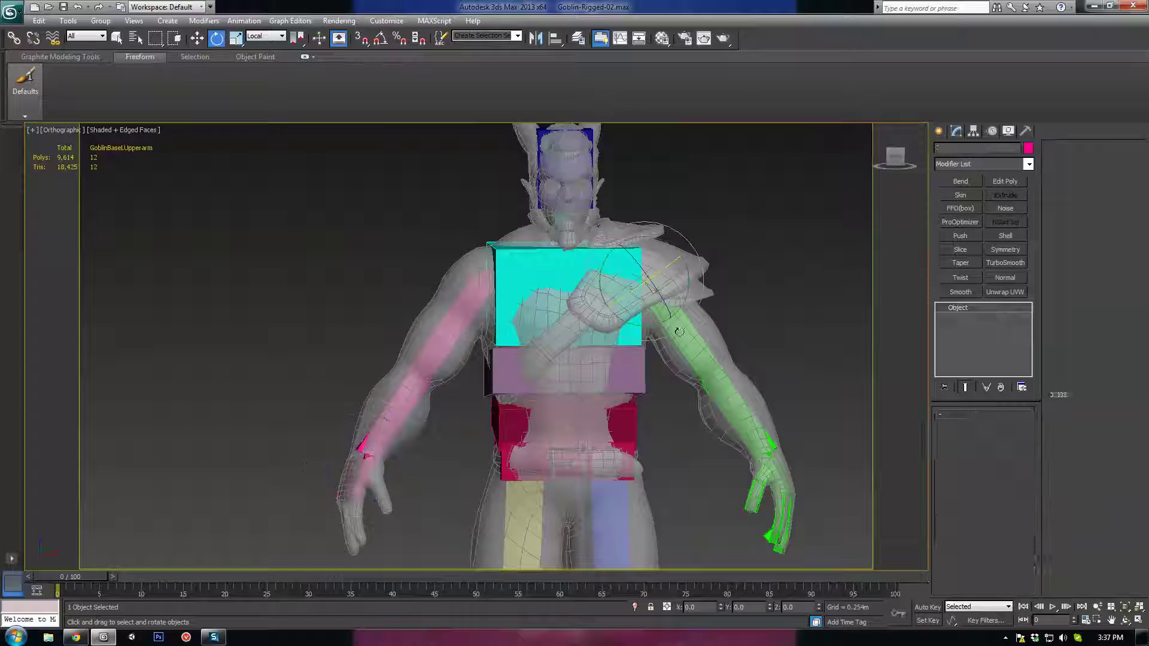
left_click(431, 307)
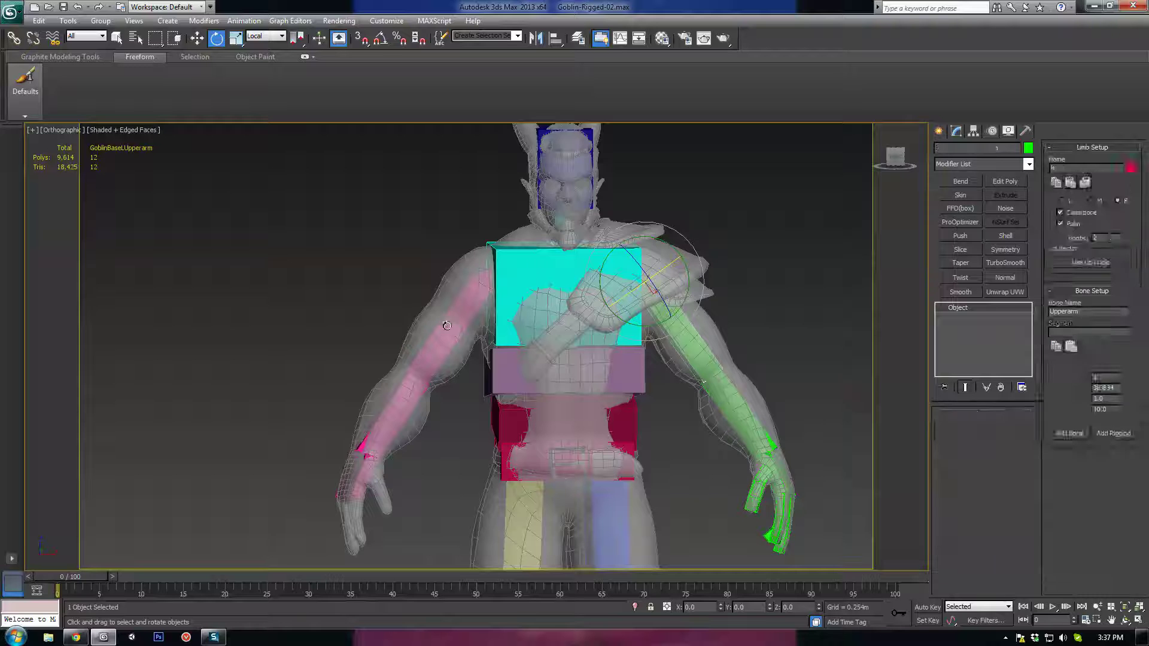
middle_click_drag(597, 464, 574, 340)
scroll(562, 309, "down", 2)
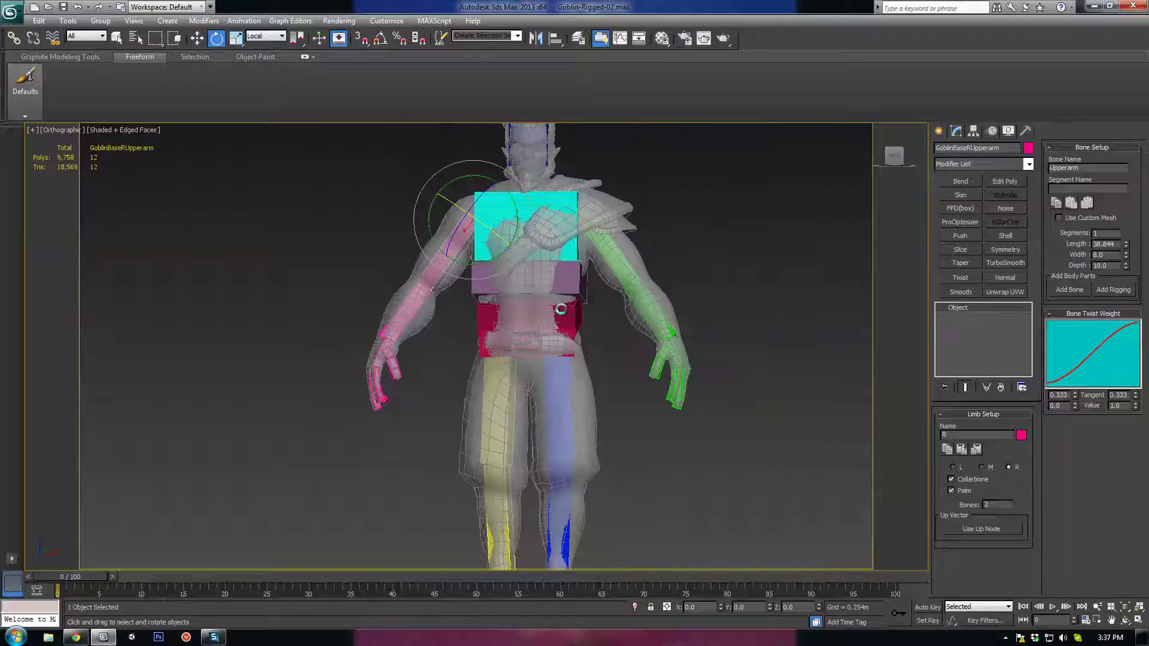
Nudge the top spine bone inside the goblin's chest, using a side view in wireframe display
mouse_move(661, 313)
middle_mouse_down("alt")
mouse_move(579, 313)
mouse_move(643, 299)
middle_mouse_up("alt")
middle_click_drag(643, 299, 647, 336)
scroll(620, 359, "up", 2)
left_click(661, 267)
middle_click_drag(631, 324, 681, 286, "alt")
key("F3")
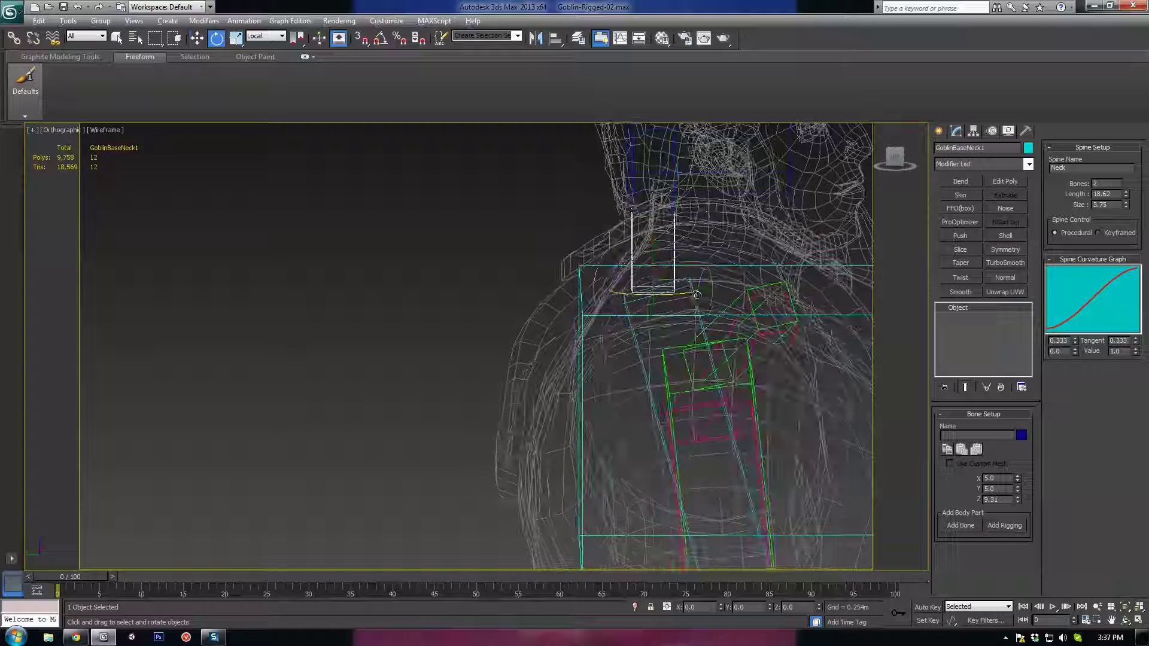
key("w")
left_click(700, 404)
middle_click_drag(702, 404, 669, 368)
scroll(669, 369, "down", 2)
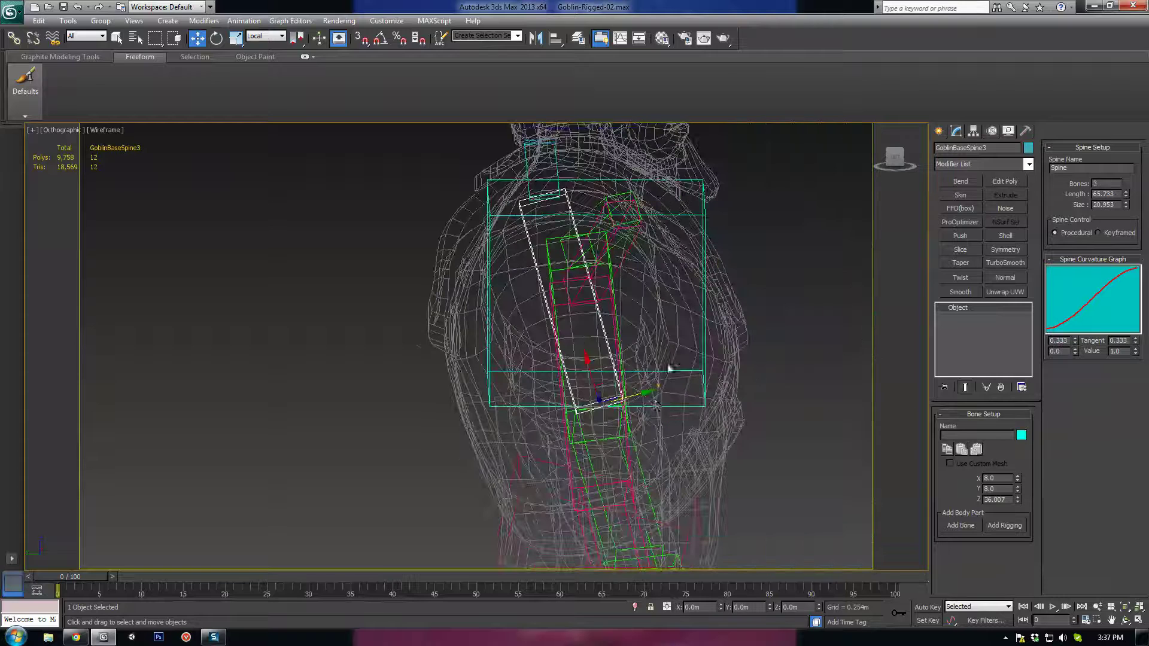
left_click_drag(616, 383, 616, 357)
key("e")
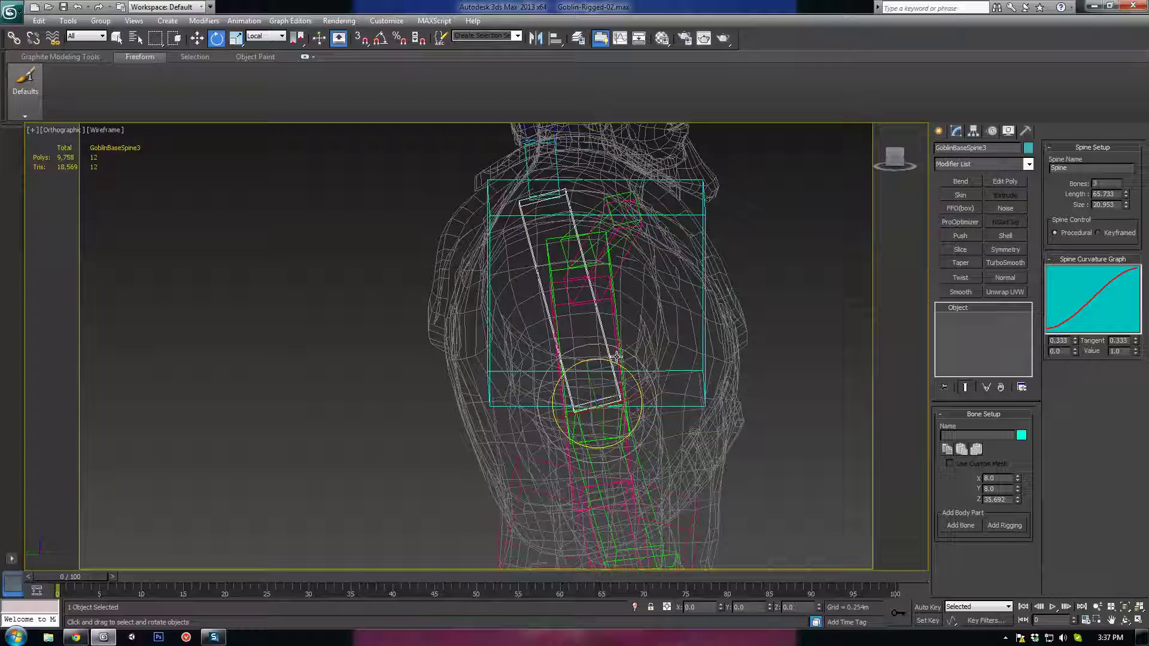
key("F3")
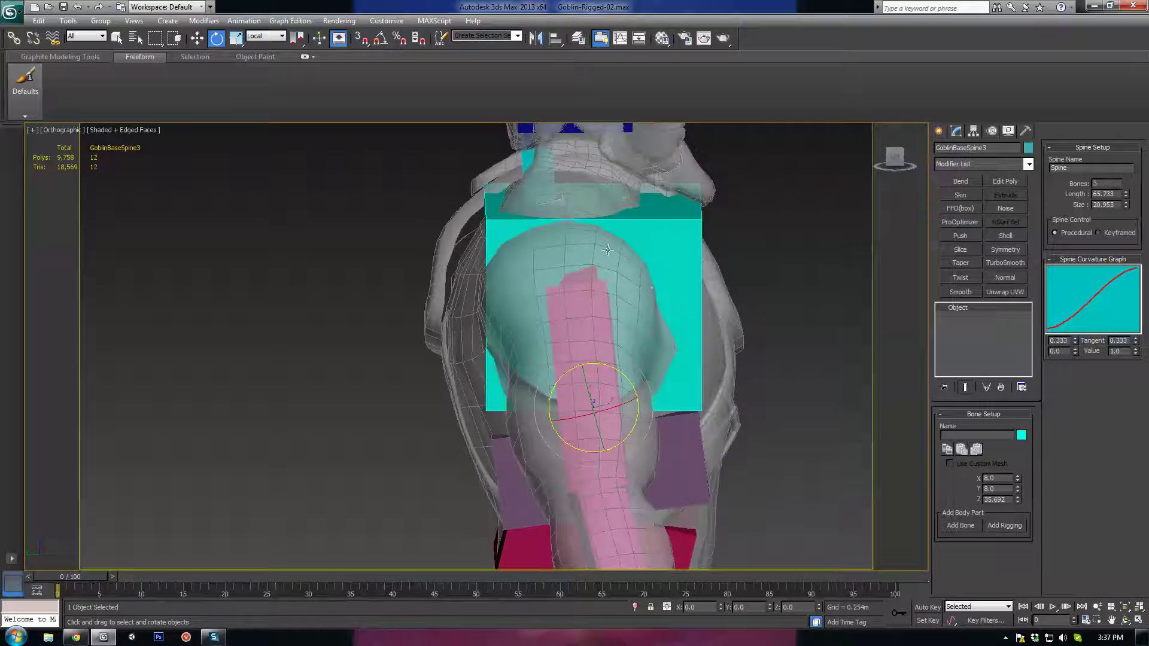
Rotate the lower neck bone to lean forward along the goblin's neck in side view, and shift its base slightly backward
scroll(637, 297, "down", 4)
scroll(590, 464, "up", 4)
scroll(528, 287, "up", 2)
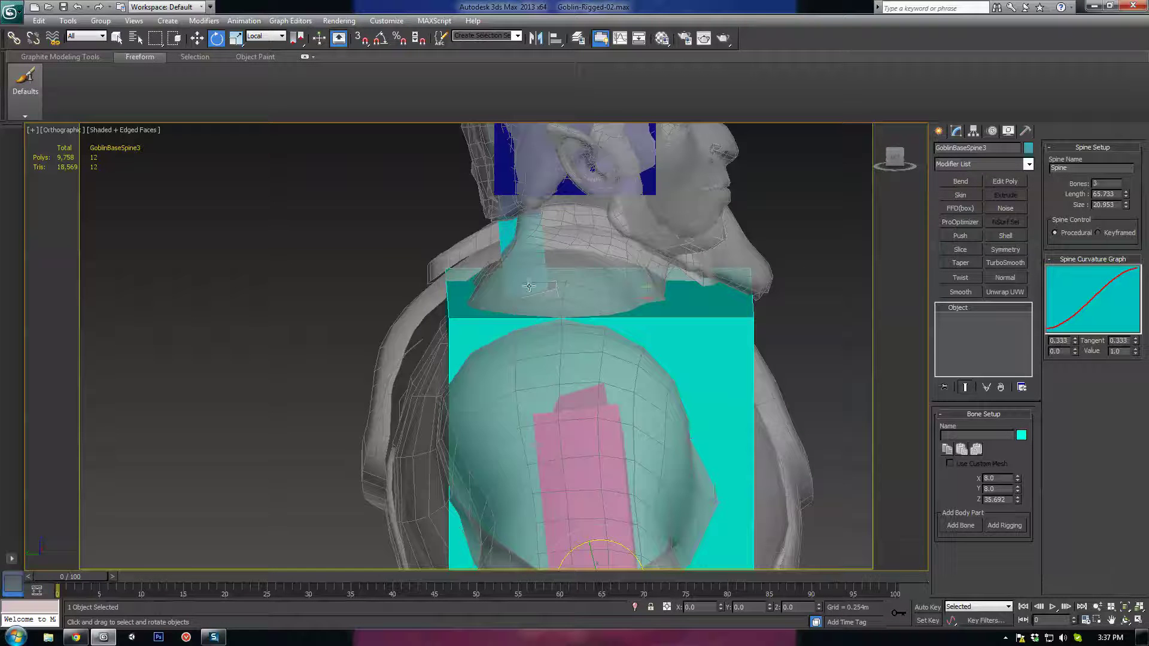
left_click(529, 287)
key("F3")
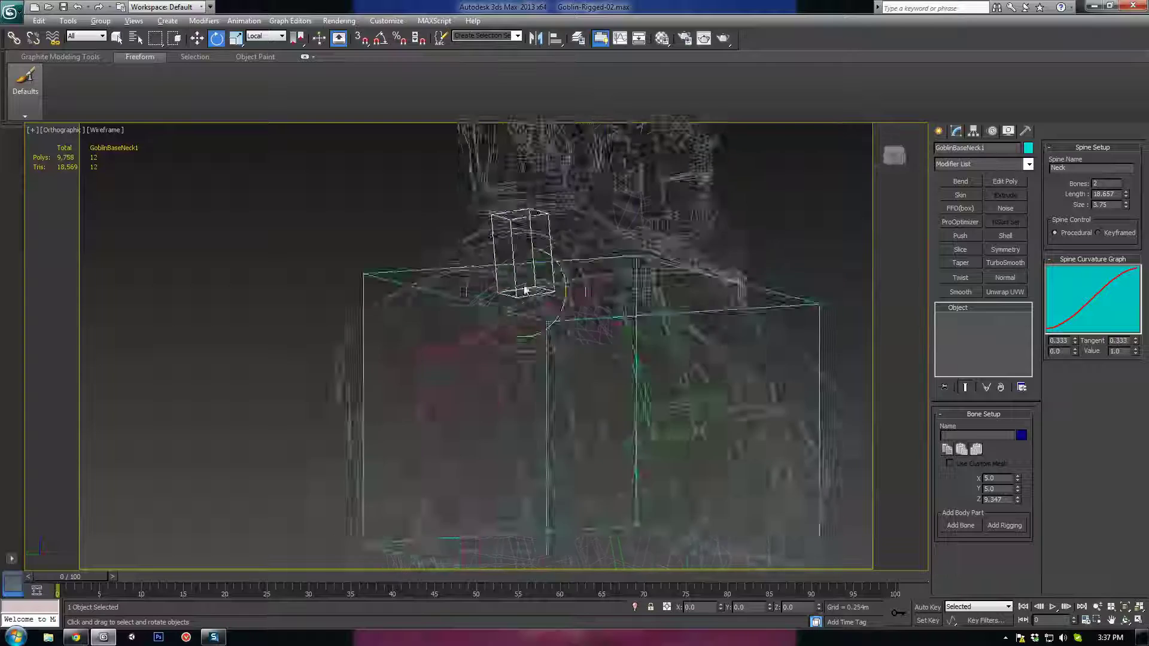
mouse_move(525, 291)
middle_mouse_down("alt")
mouse_move(563, 311)
mouse_move(521, 334)
mouse_move(553, 347)
middle_mouse_up("alt")
key("F3")
key("w")
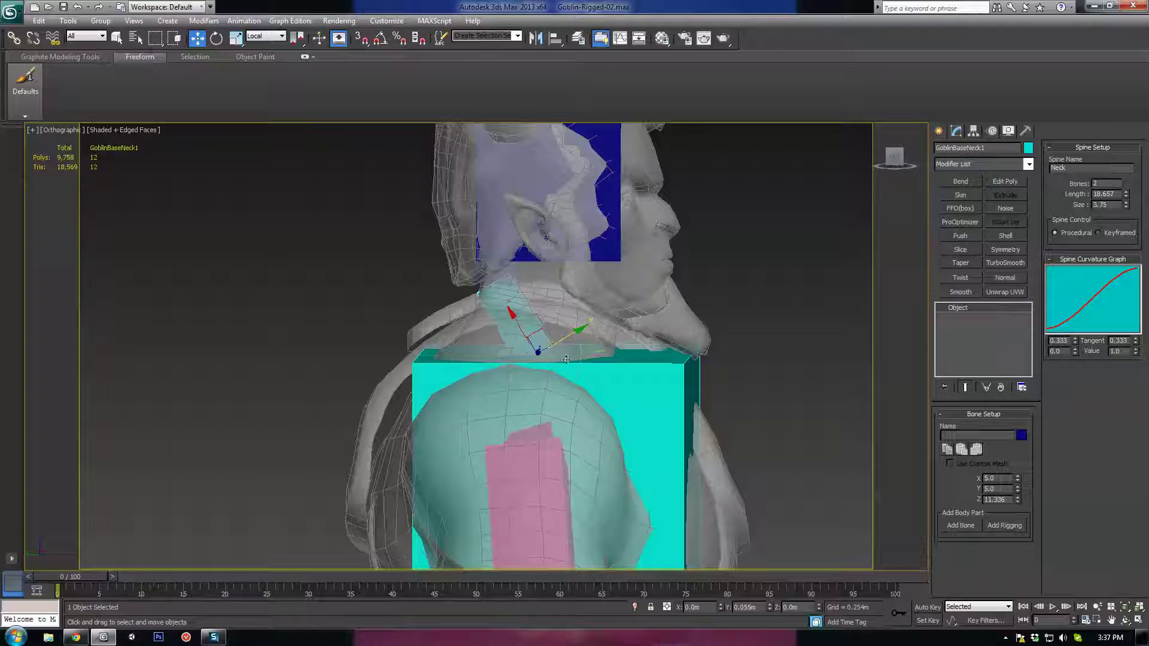
key("e")
left_click_drag(559, 326, 592, 344)
key("w")
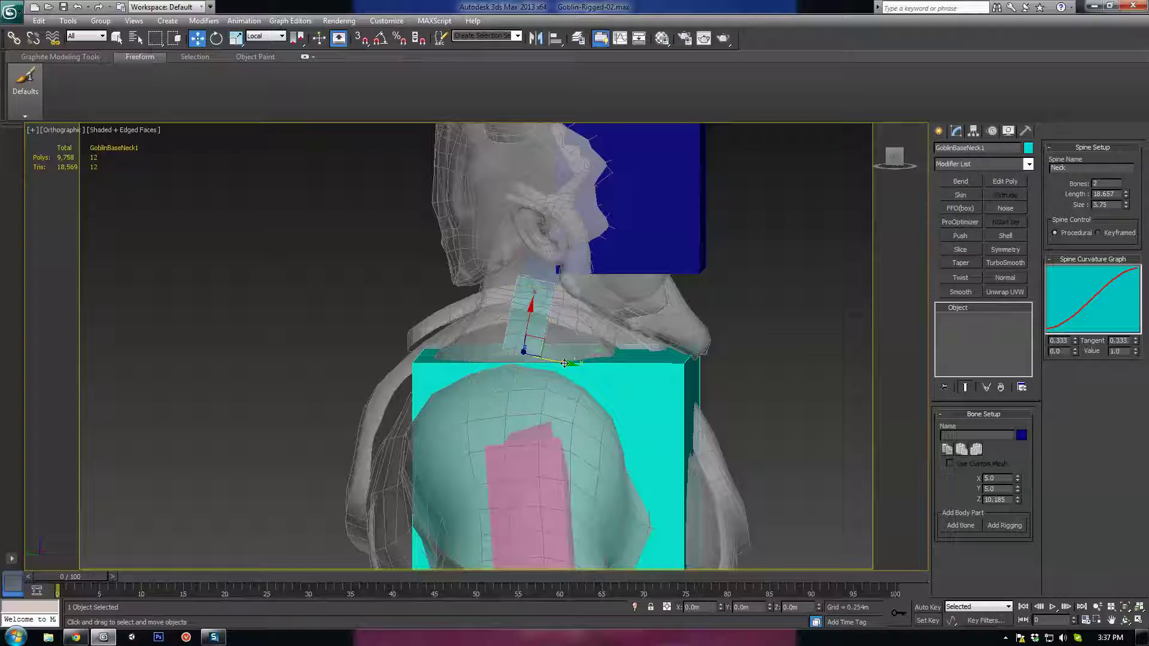
Move the upper neck bone's joint slightly down and back, and raise the lower neck bone's base inside the neck
left_click(552, 279)
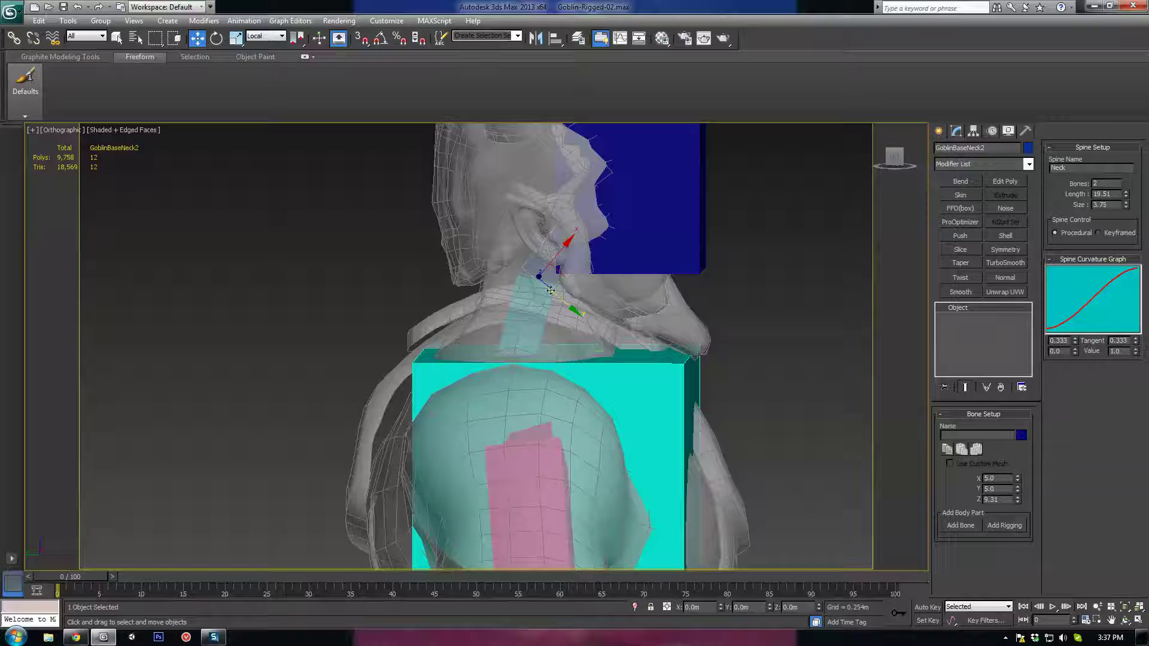
left_click(532, 297)
left_click(545, 274)
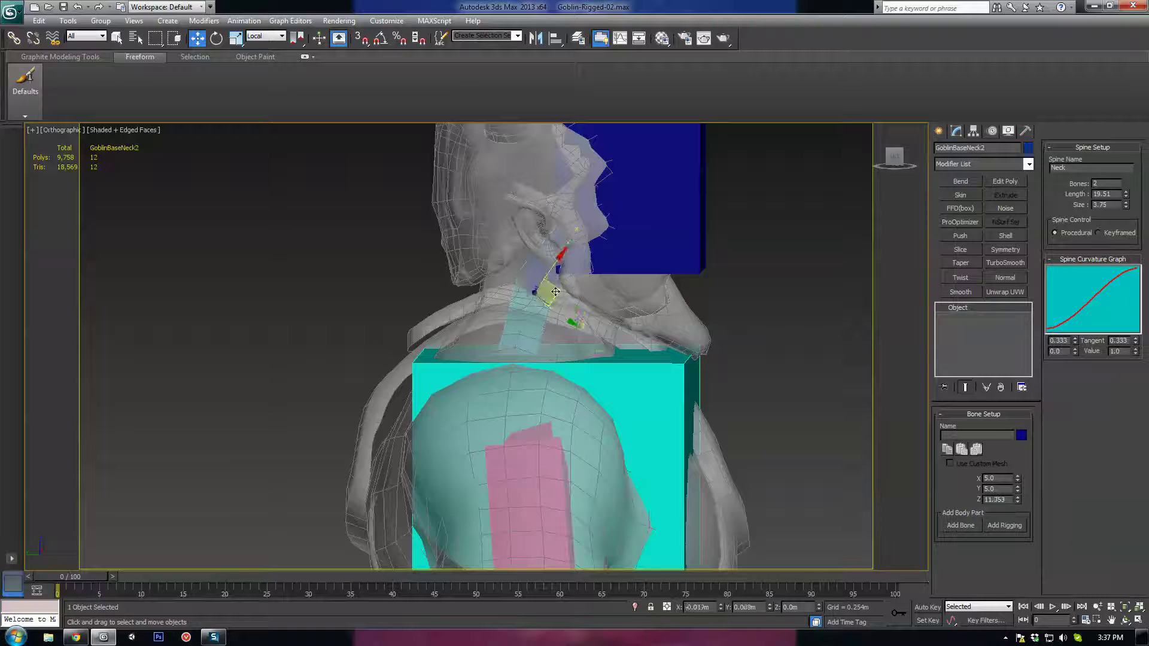
middle_click_drag(541, 280, 533, 335, "alt")
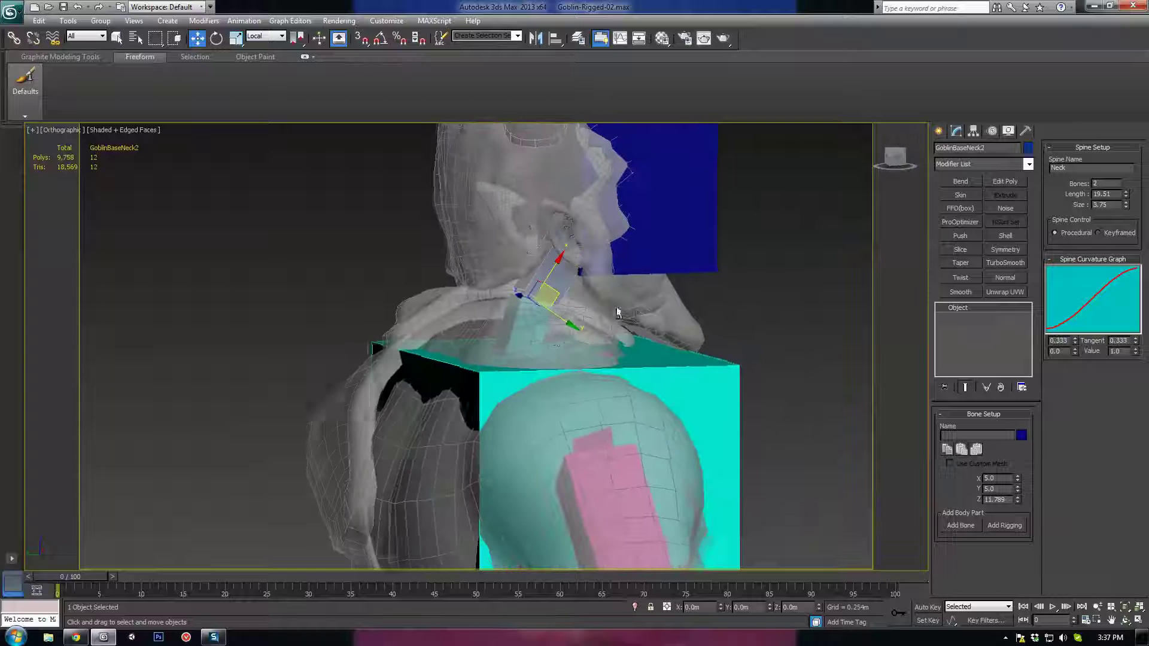
left_click(527, 339)
left_click_drag(542, 343, 546, 323)
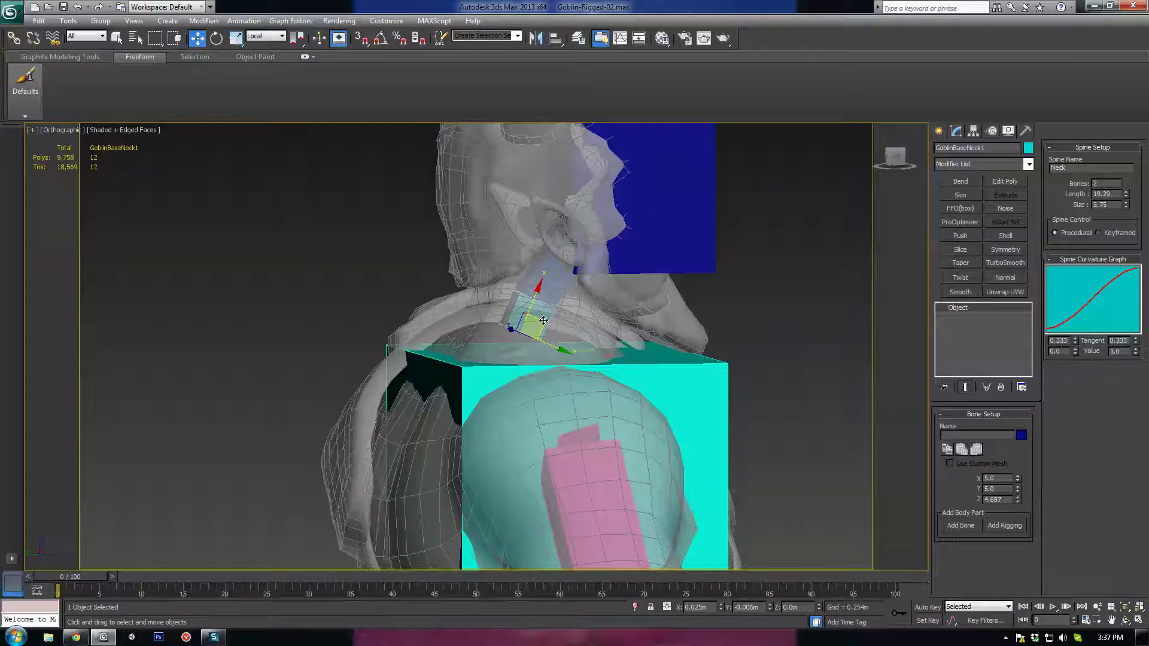
middle_click_drag(546, 323, 528, 312, "alt")
Set the neck's number of bones to 1
left_click(555, 289)
left_click(531, 325)
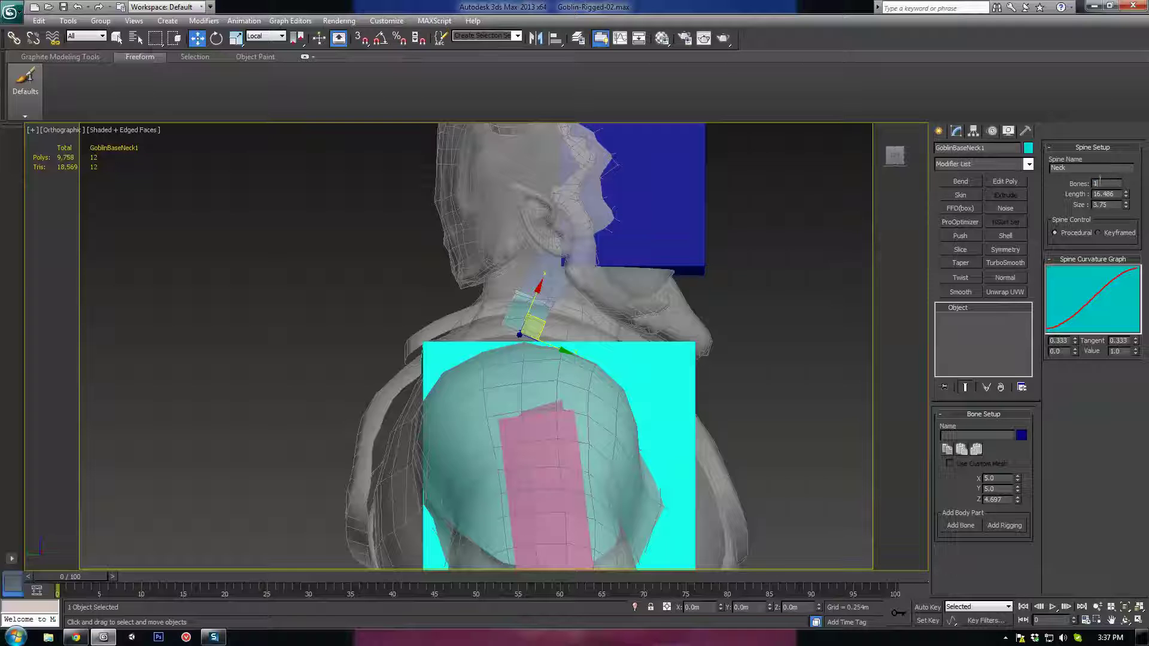
key("Return")
middle_click_drag(603, 292, 590, 318)
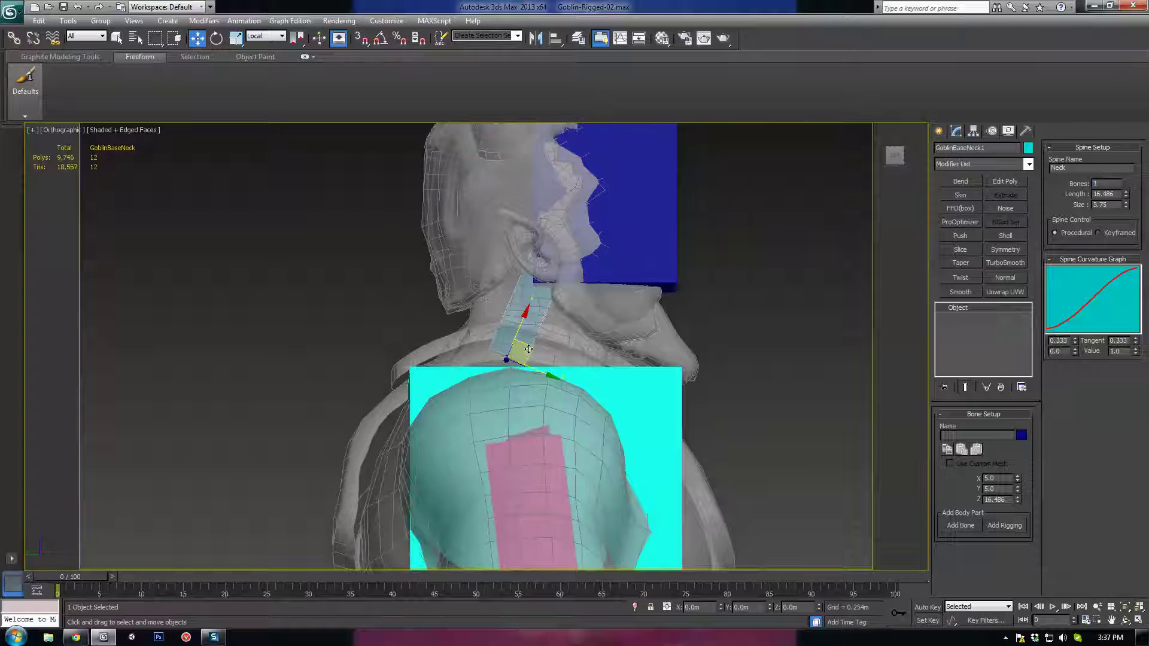
Raise the ribcage hub about 0.033 m towards the neck and check its fit from the front in wireframe display
left_click(659, 399)
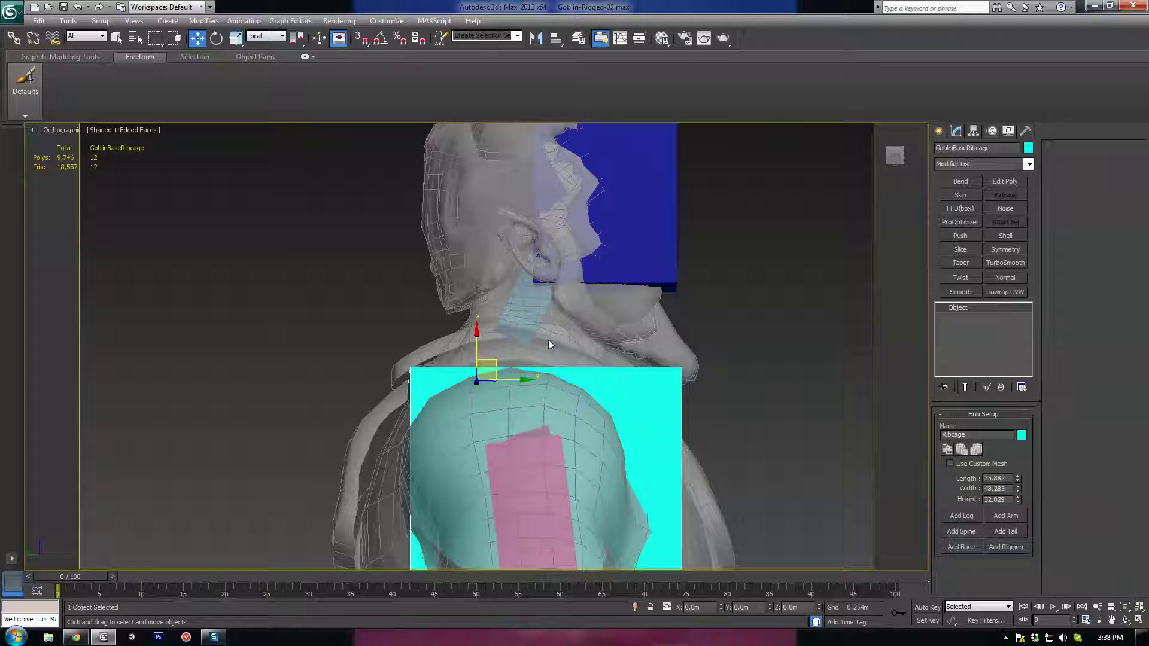
left_click_drag(477, 333, 478, 305)
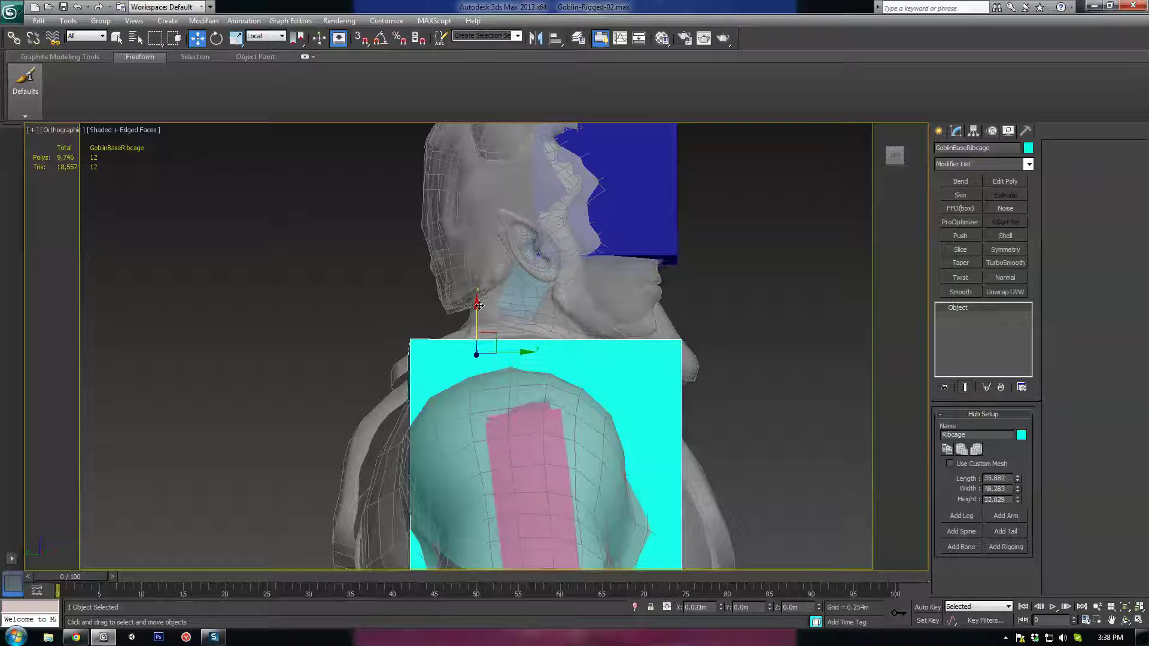
middle_click_drag(496, 395, 576, 330, "alt")
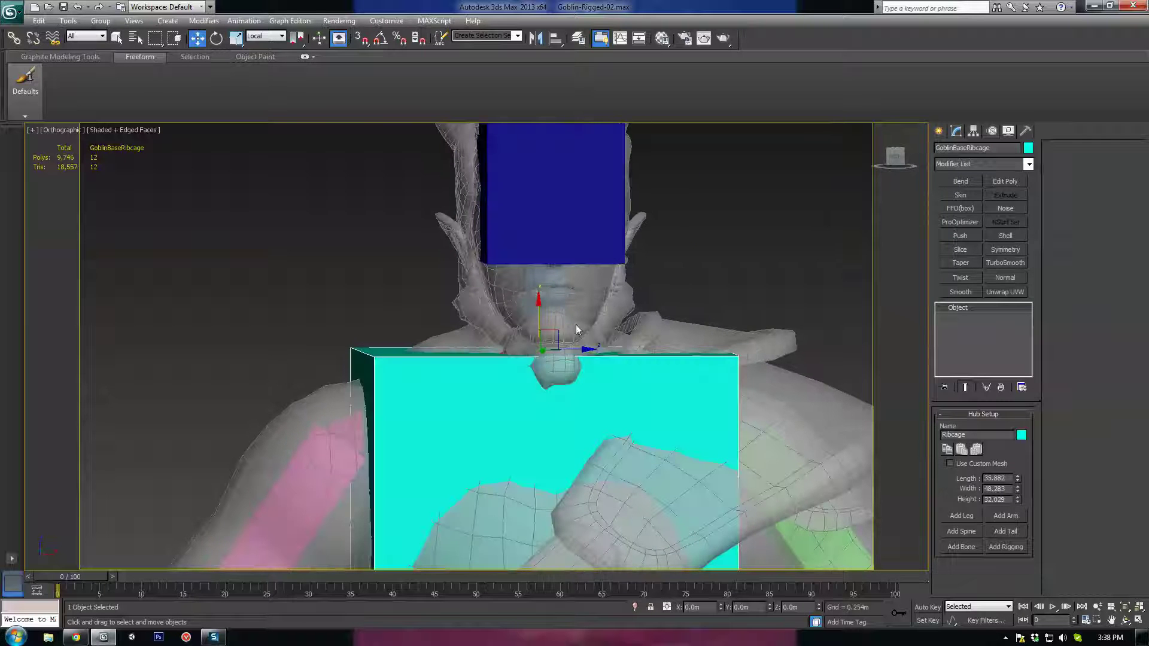
left_click_drag(540, 310, 540, 307)
scroll(712, 439, "down", 5)
middle_click_drag(553, 357, 501, 275)
middle_click_drag(533, 325, 526, 328, "alt")
scroll(527, 328, "up", 2)
key("F3")
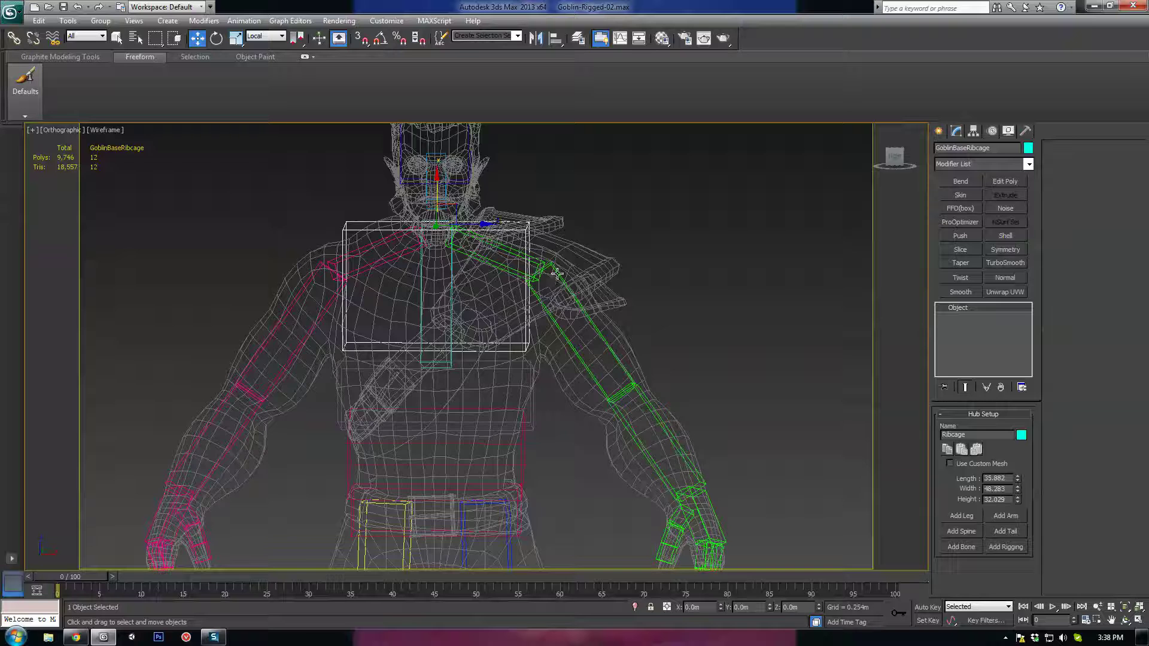
Set the reference coordinate system to Screen and move the left upper arm bone slightly down at the shoulder
left_click(541, 272)
key("F3")
left_click(271, 36)
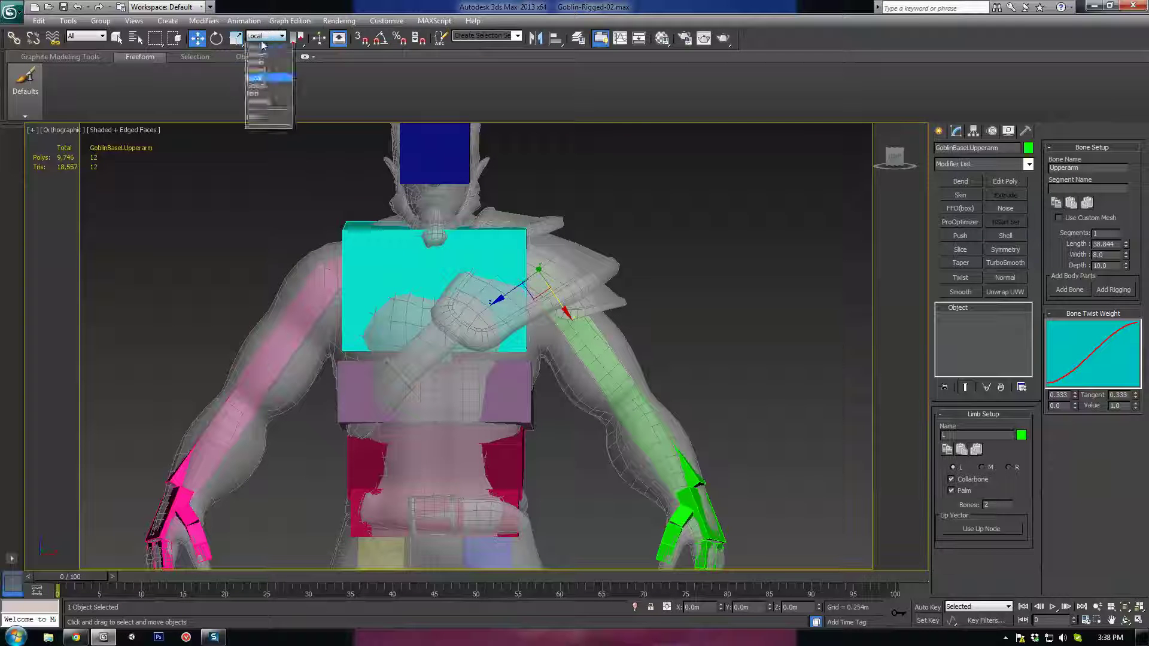
left_click(264, 52)
left_click_drag(538, 231, 536, 244)
Move the left palm bone slightly down to fit the goblin's wrist and hand
middle_click_drag(562, 285, 497, 135)
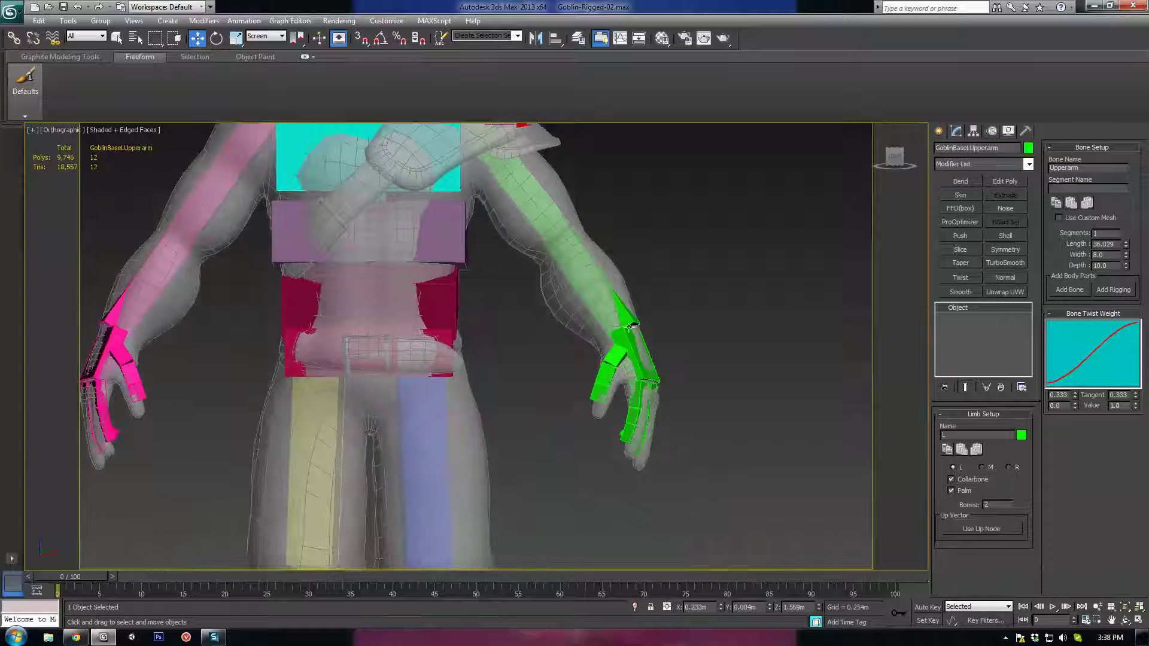
left_click(645, 362)
left_click_drag(626, 299, 626, 313)
Copy the left arm's limb settings from its collarbone and paste them mirrored onto the right arm
middle_click_drag(532, 264, 559, 386)
key("F3")
left_click(501, 240)
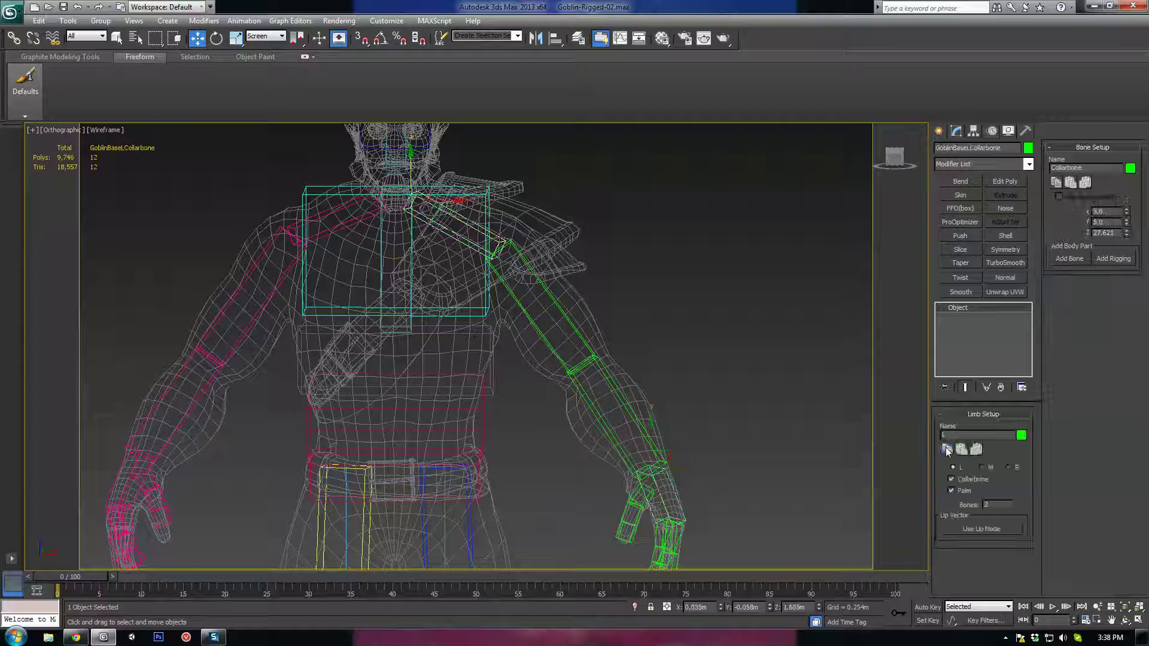
left_click(330, 222)
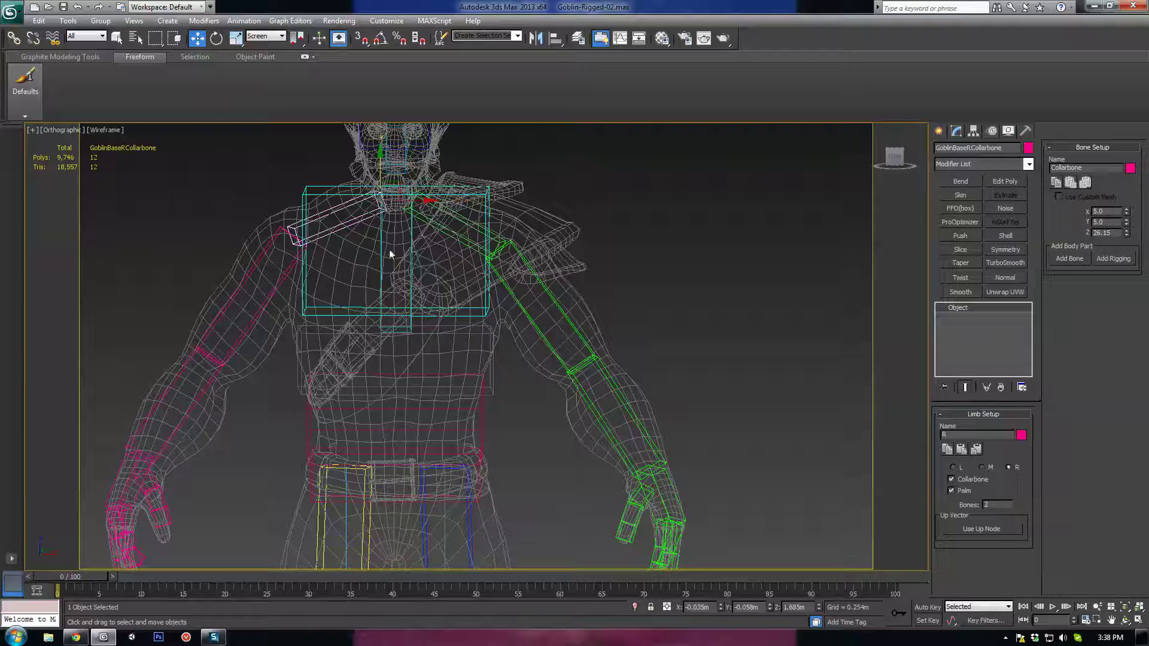
left_click(978, 453)
Move the base of the neck bone down and slightly backward, onto the top of the ribcage
middle_click_drag(539, 301, 577, 395)
scroll(563, 371, "up", 3)
key("F3")
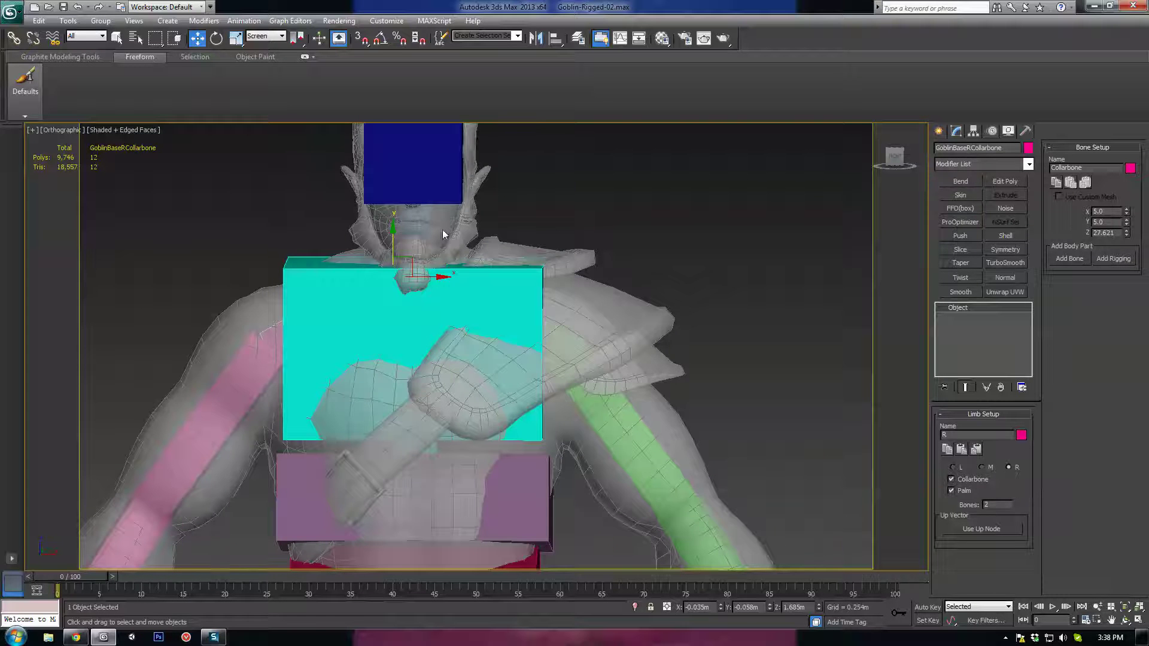
middle_click_drag(442, 229, 505, 232, "alt")
middle_click_drag(506, 233, 550, 351)
scroll(527, 347, "up", 4)
left_click(449, 330)
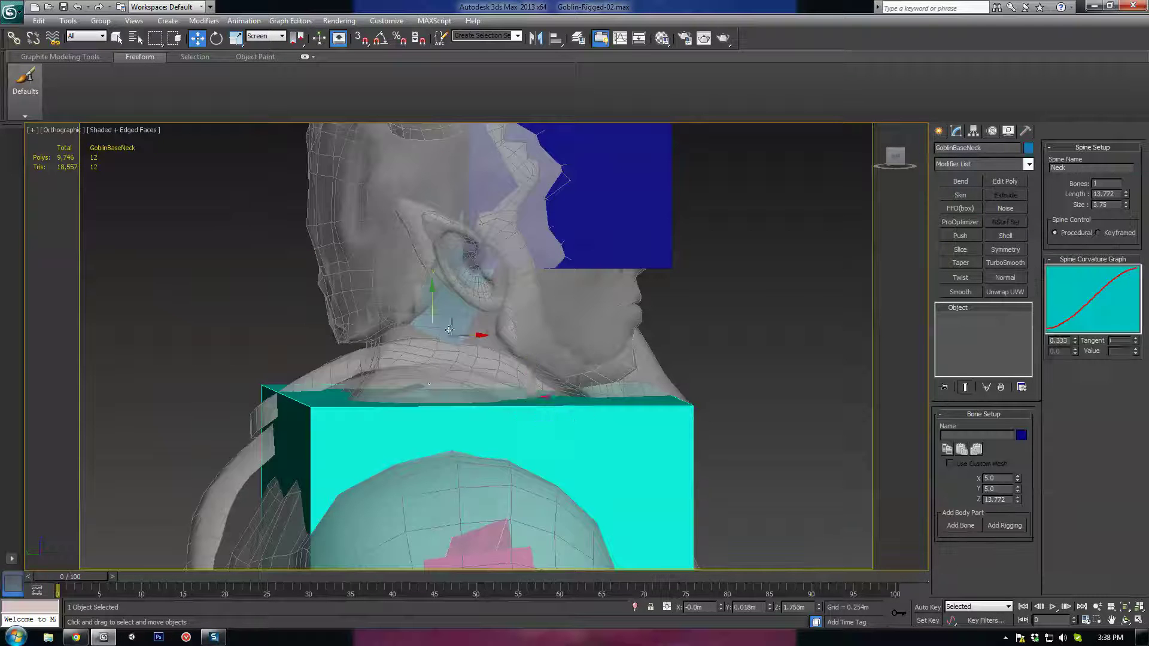
middle_click_drag(449, 330, 435, 321, "alt")
left_click_drag(447, 323, 433, 377)
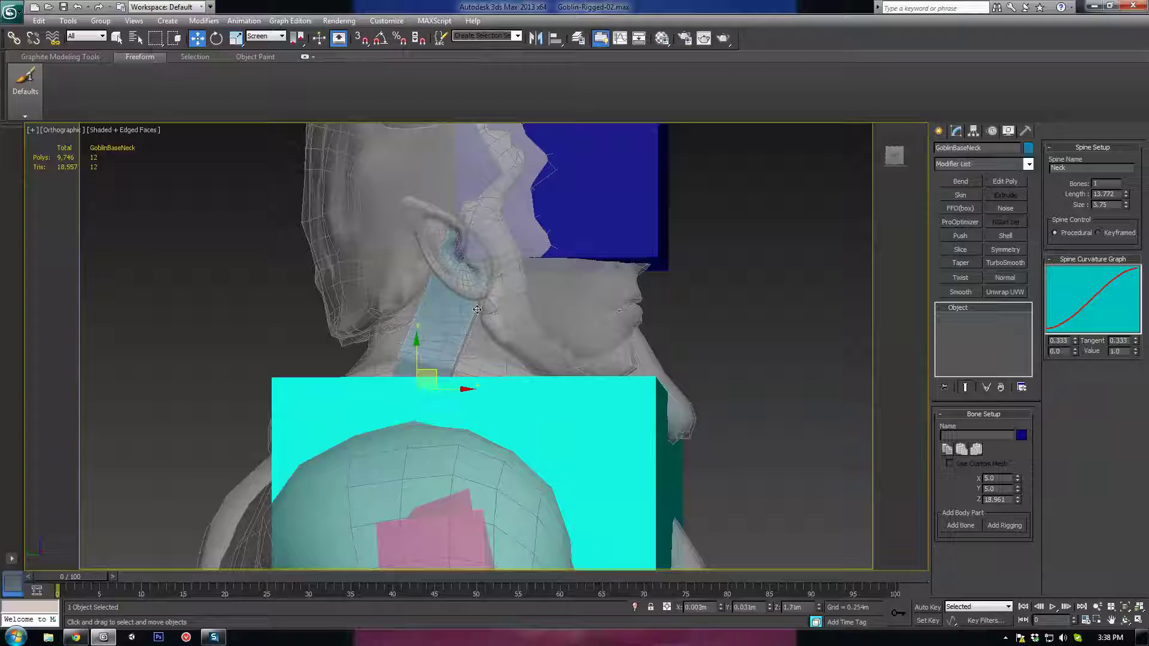
Move the head bone down and backward so its pivot sits near the ear, above the neck bone
left_click(554, 244)
middle_click_drag(555, 244, 569, 279)
left_click_drag(518, 226, 475, 303)
key("F3")
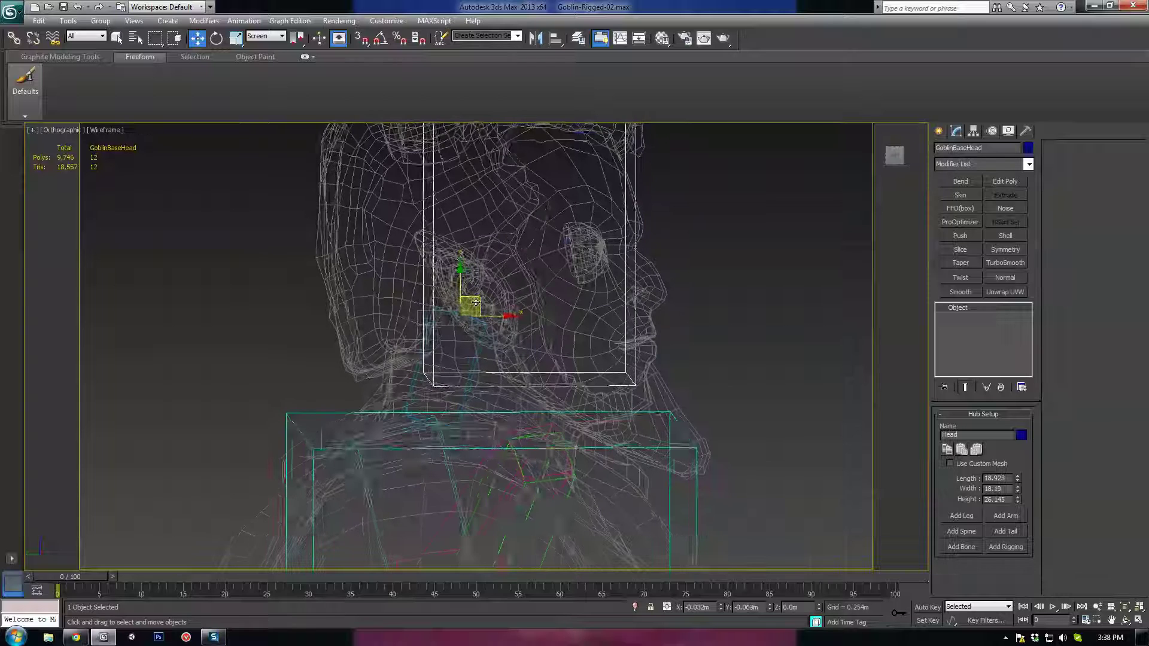
middle_click_drag(475, 303, 476, 309, "alt")
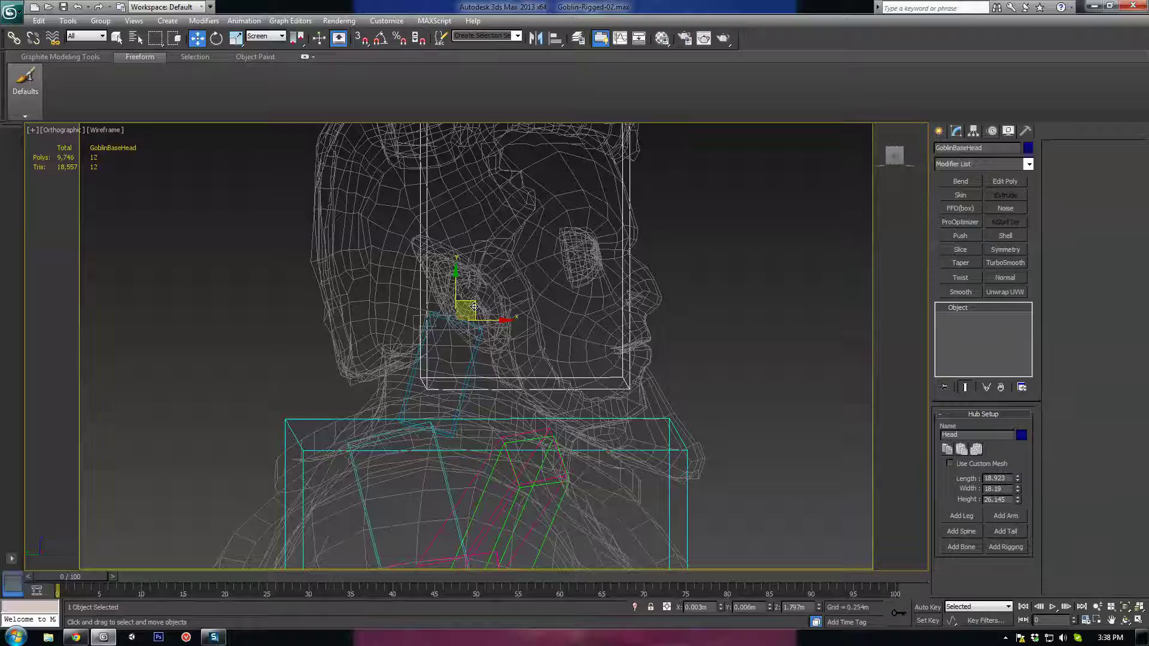
left_click_drag(474, 306, 468, 281)
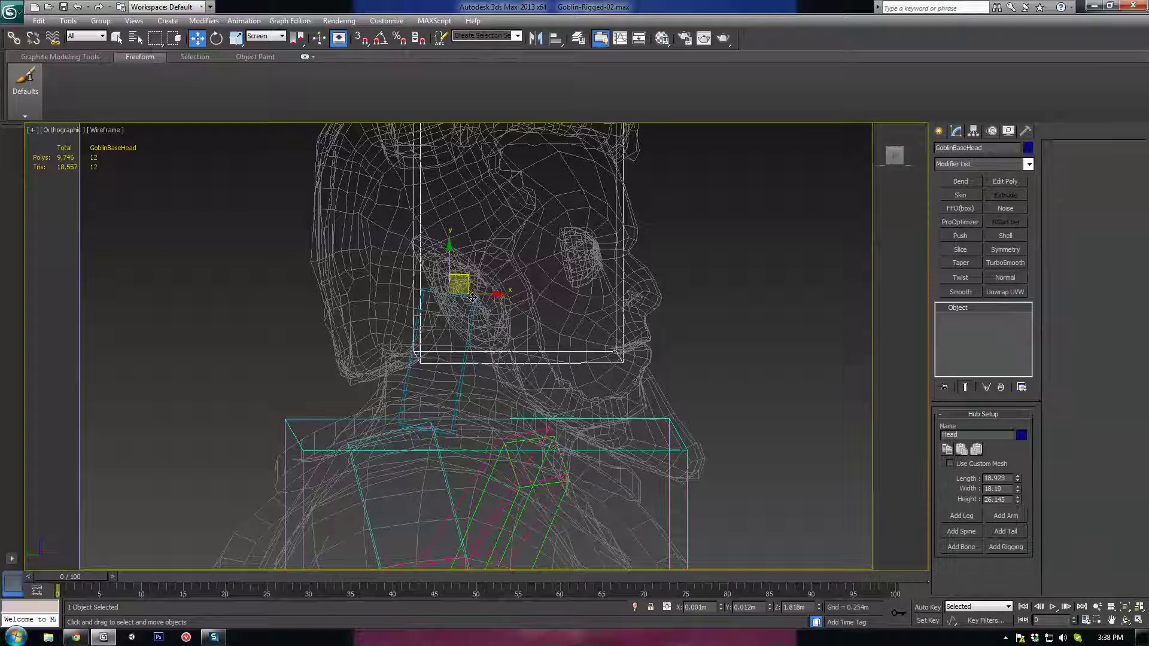
Shift the base of the neck bone slightly backward to follow the goblin's neck mesh
scroll(464, 421, "down", 2)
left_click(428, 391)
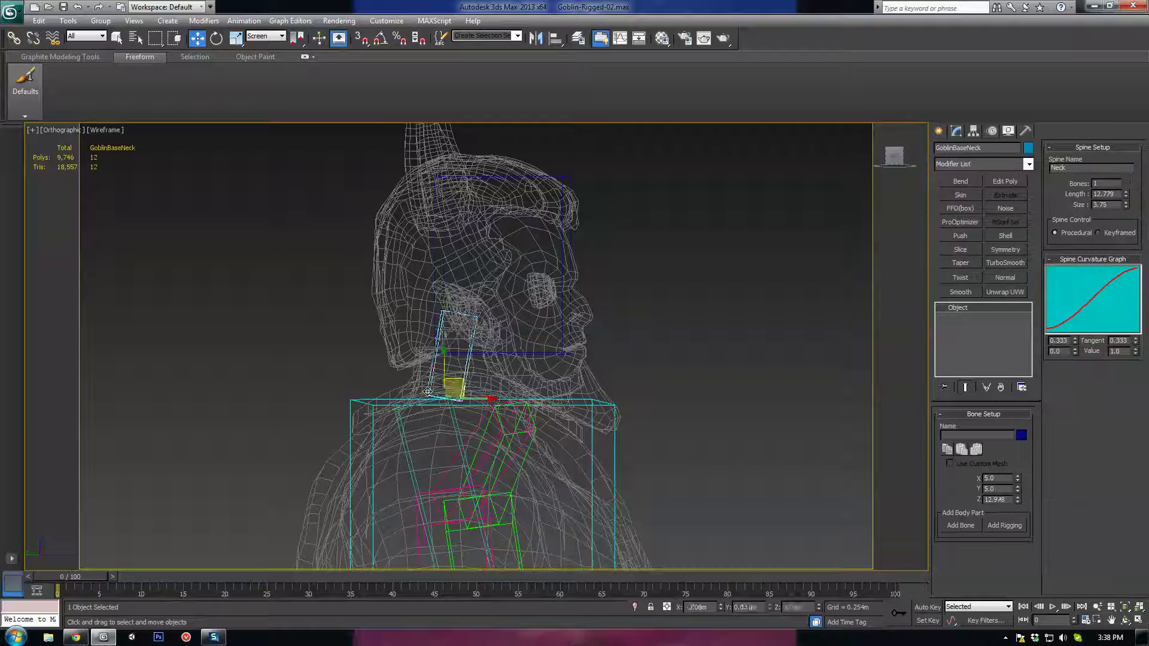
left_click_drag(463, 386, 456, 386)
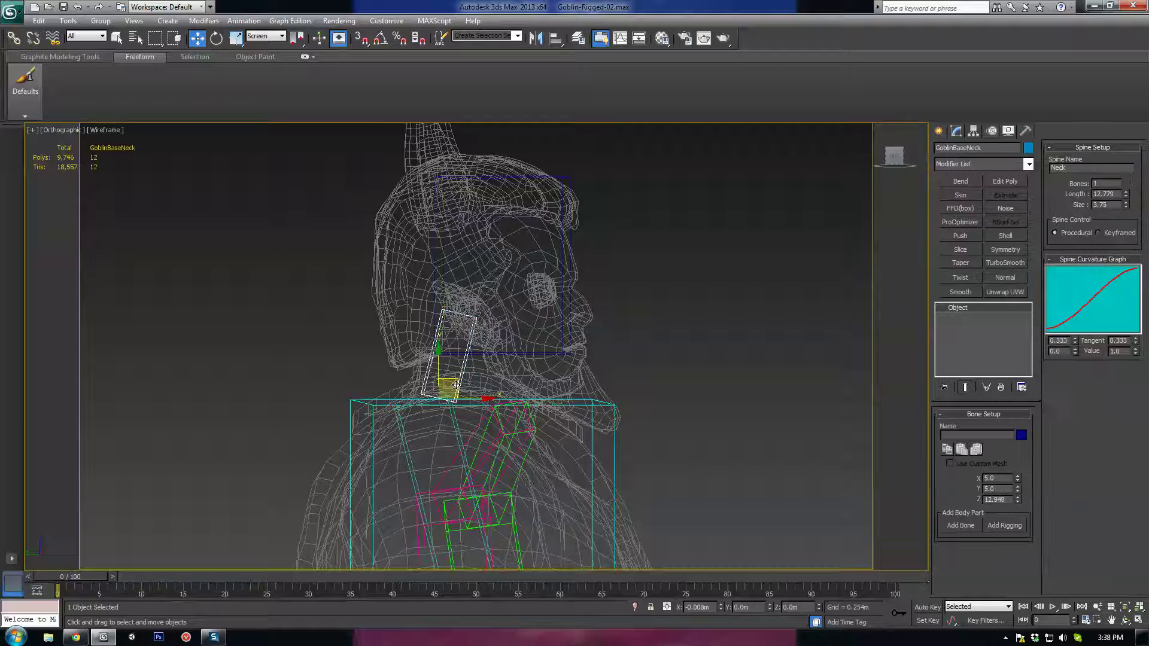
Move the head bone backward within the skull and enlarge it to length 24.41 and width 20.737
left_click(443, 295)
left_click(481, 297)
key("ctrl+z")
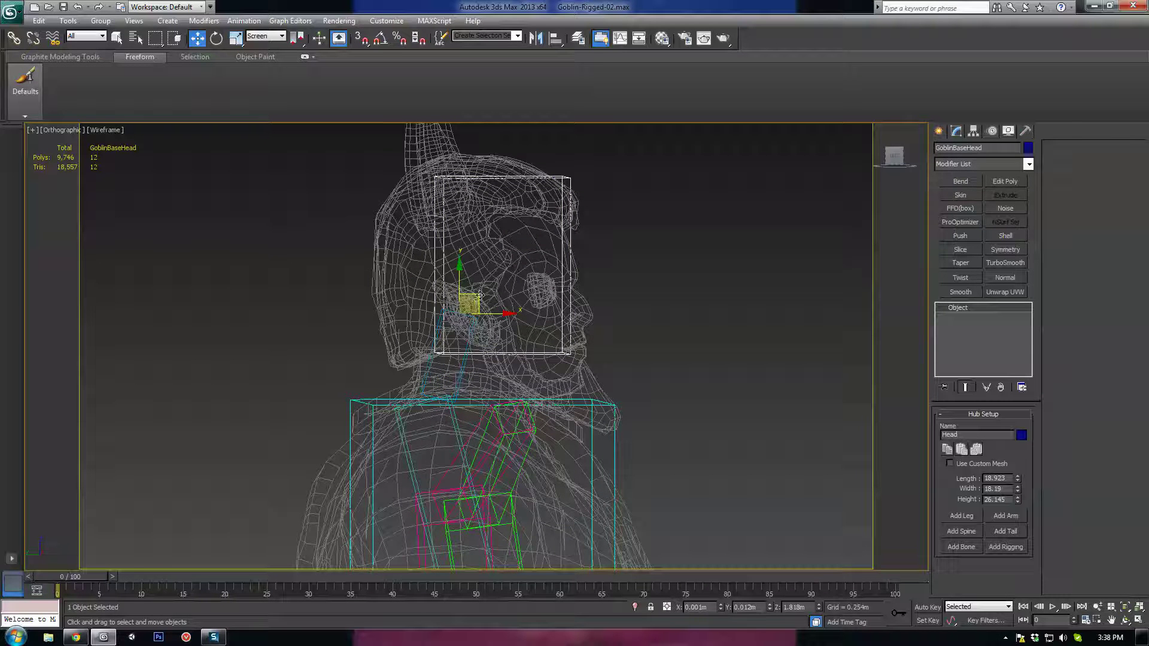
left_click_drag(480, 295, 463, 299)
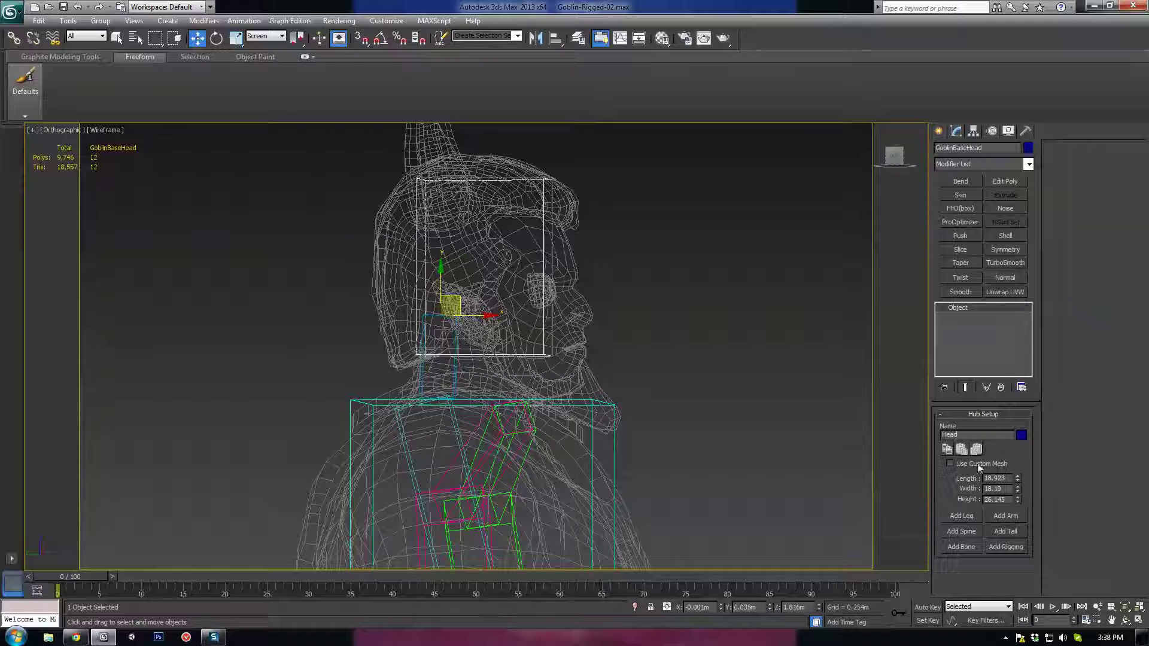
key("F3")
mouse_move(1017, 478)
left_mouse_down()
mouse_move(1023, 446)
mouse_move(1018, 476)
left_mouse_up()
middle_click_drag(671, 418, 573, 422, "alt")
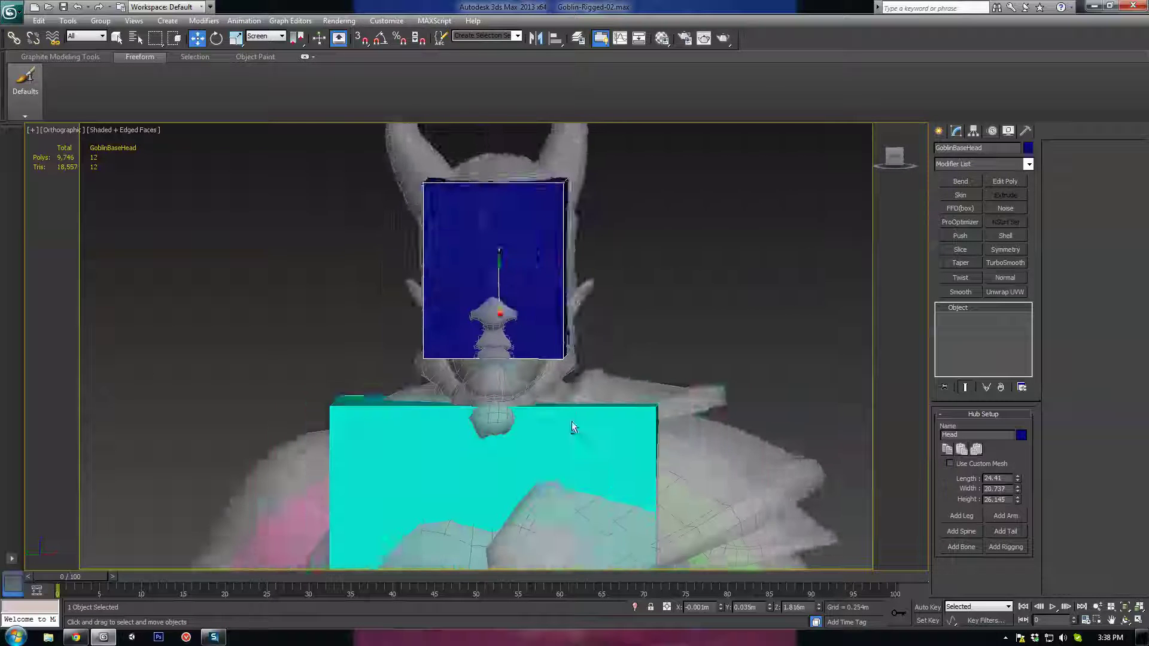
Examine how the bones of the head, torso and arms fit inside the goblin mesh from several angles
scroll(605, 448, "down", 8)
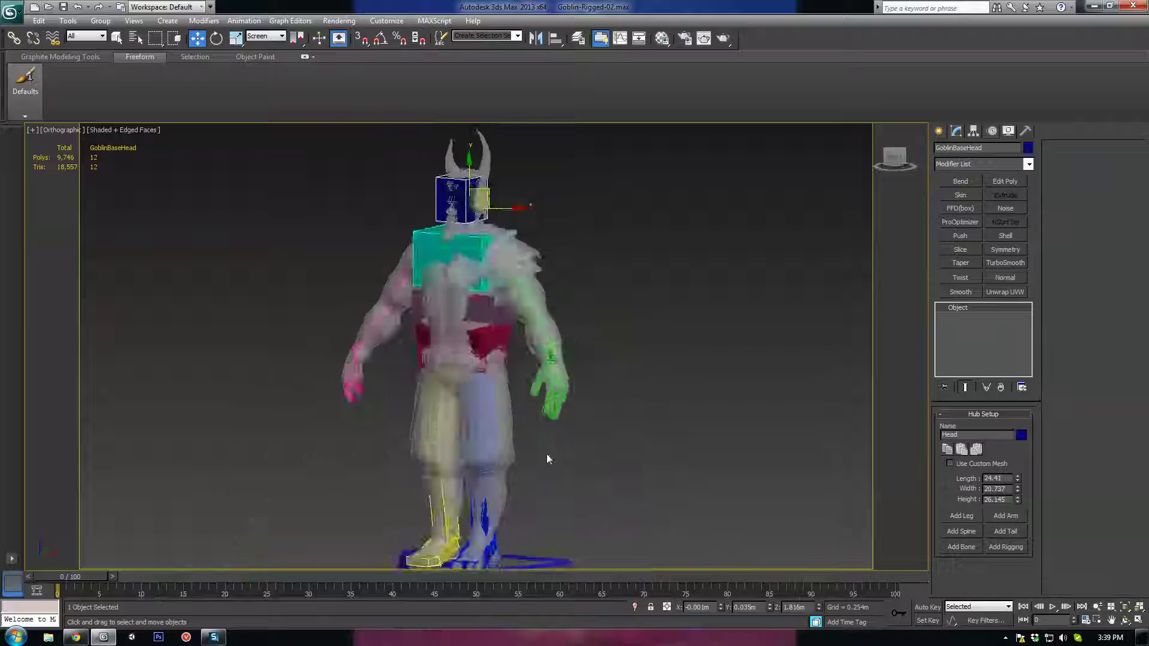
middle_click_drag(576, 453, 541, 464, "alt")
scroll(542, 465, "up", 5)
scroll(572, 426, "down", 5)
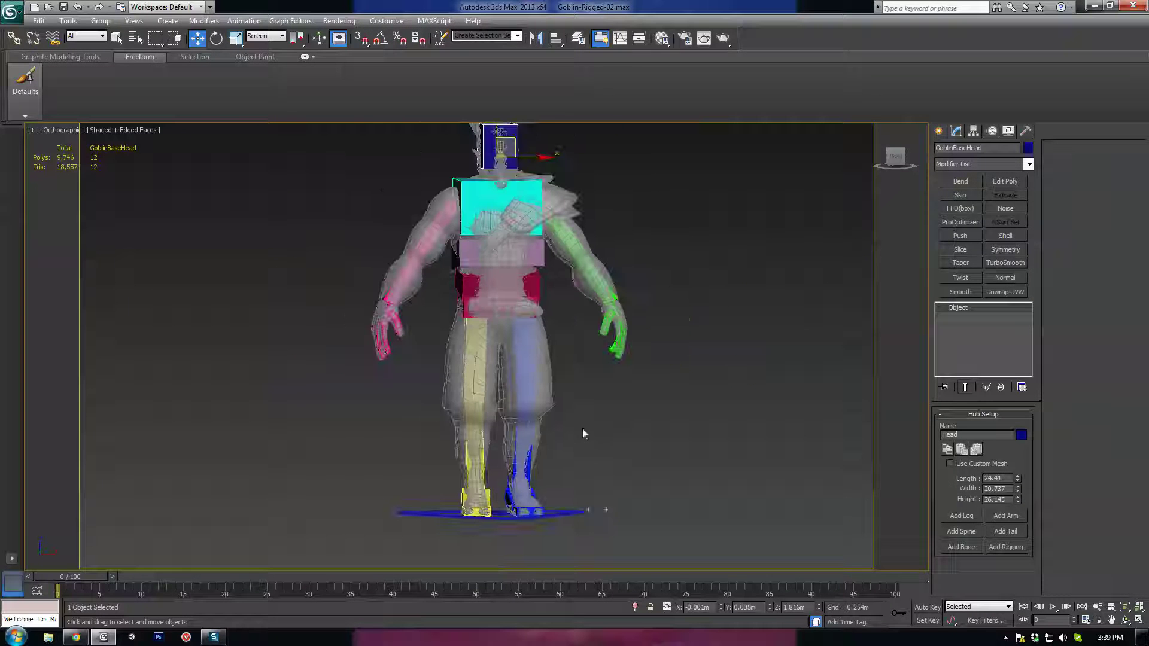
scroll(569, 441, "up", 3)
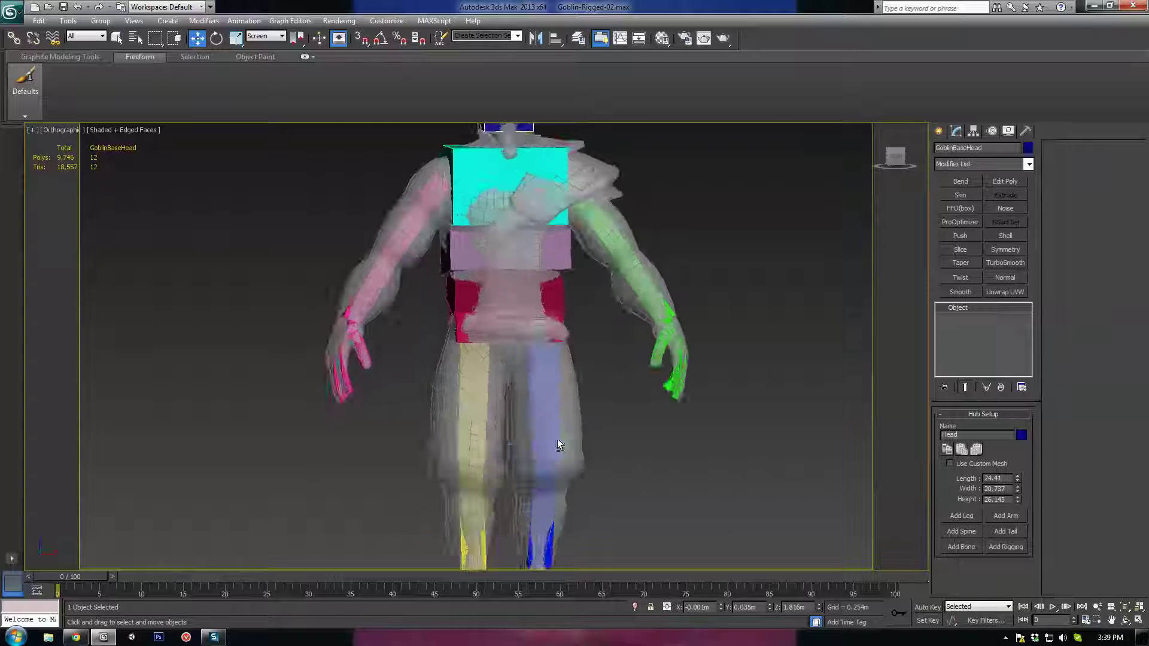
mouse_move(558, 439)
middle_mouse_down("alt")
mouse_move(455, 432)
mouse_move(558, 430)
middle_mouse_up("alt")
middle_click_drag(580, 299, 533, 425)
scroll(509, 398, "up", 3)
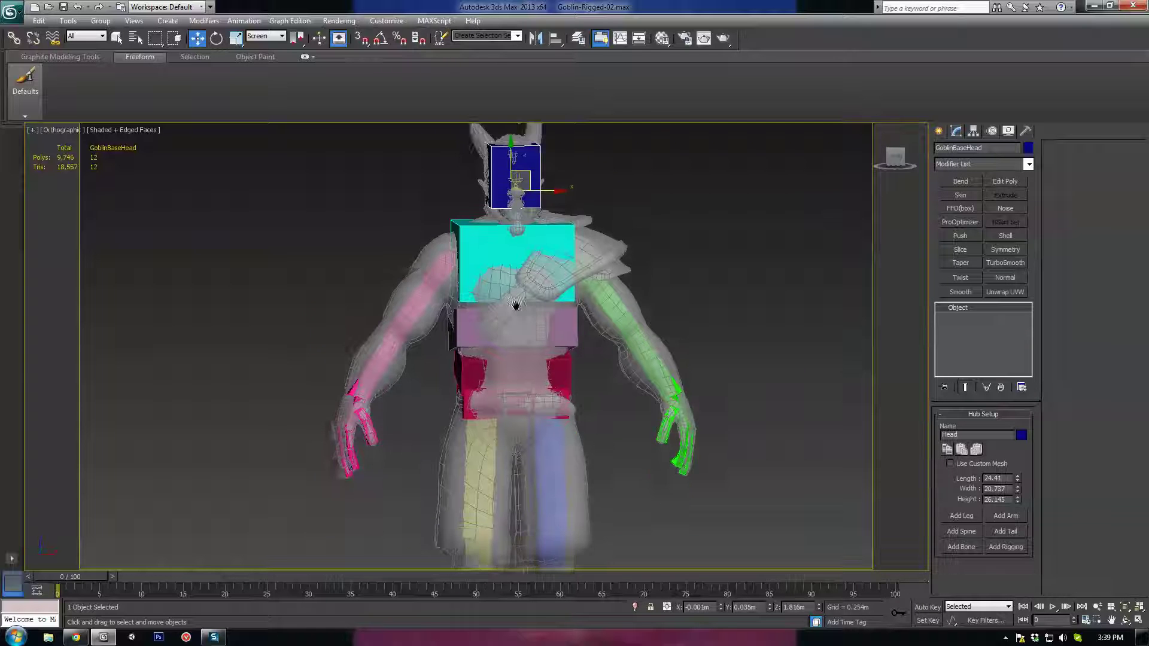
left_click(380, 274)
middle_click_drag(440, 323, 456, 342, "alt")
middle_click_drag(496, 545, 546, 390)
Examine how the right and left thigh and lower leg bones line up with the goblin's legs
left_click(462, 387)
scroll(611, 346, "down", 3)
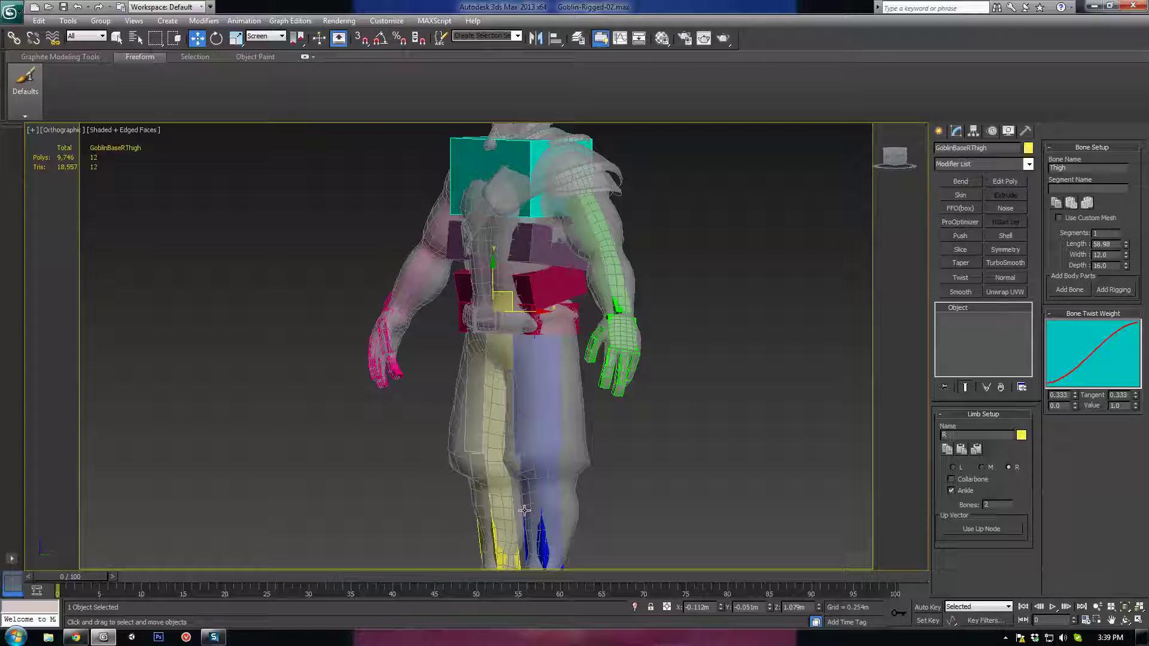
middle_click_drag(593, 465, 629, 463, "alt")
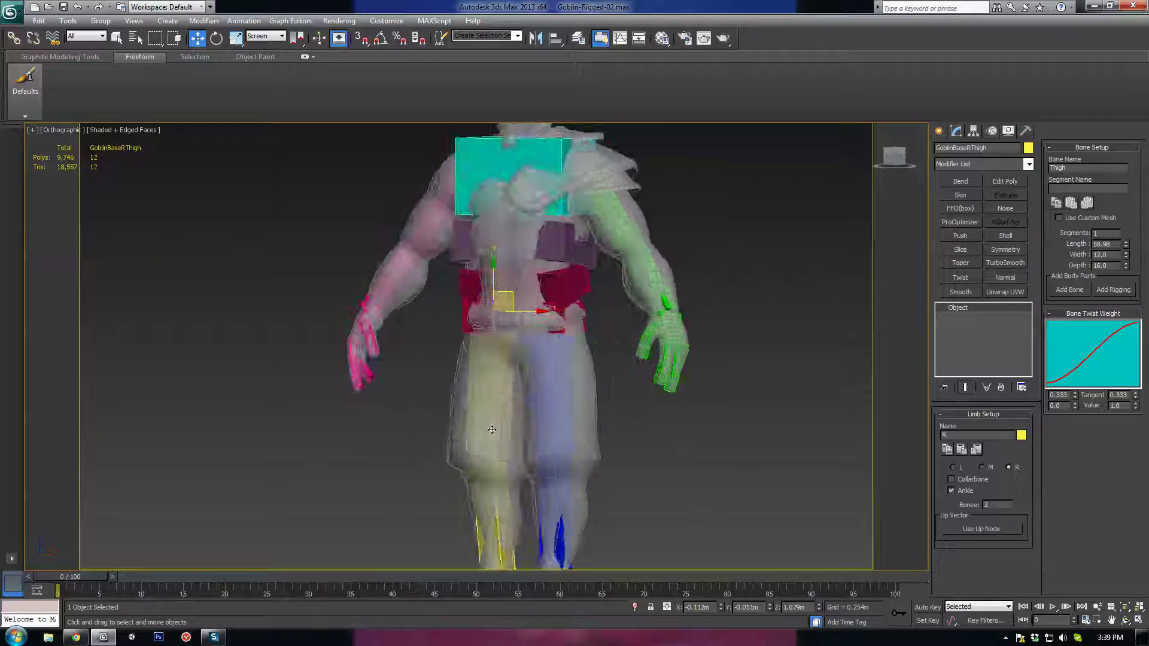
middle_click_drag(538, 432, 564, 311)
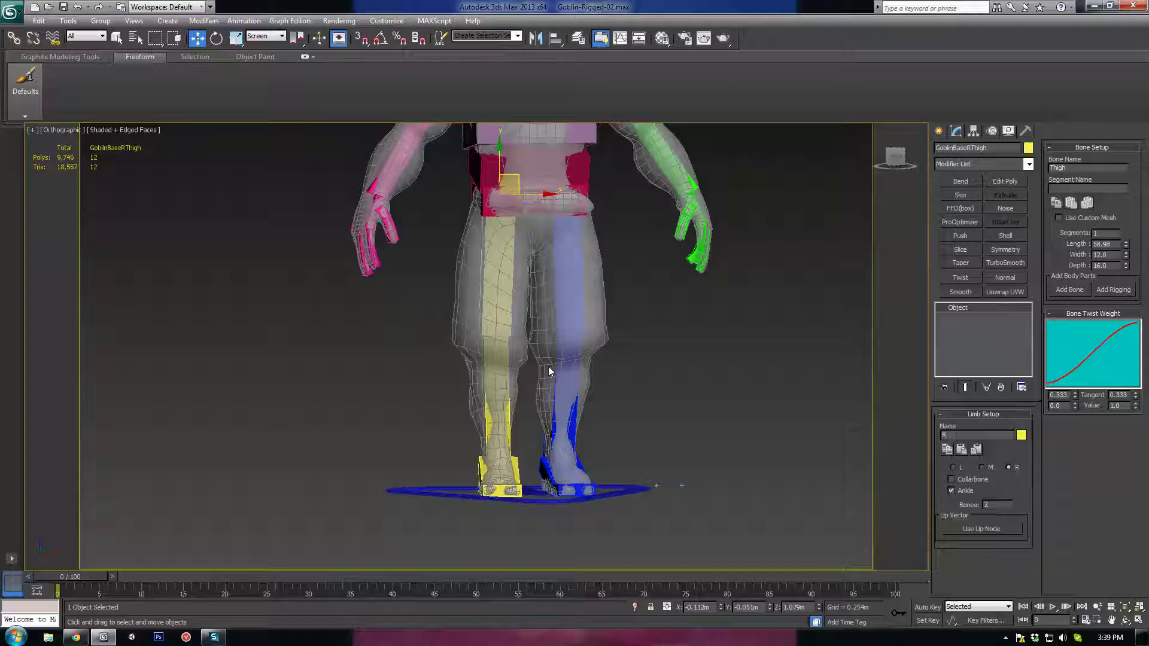
left_click(565, 363)
scroll(569, 374, "up", 5)
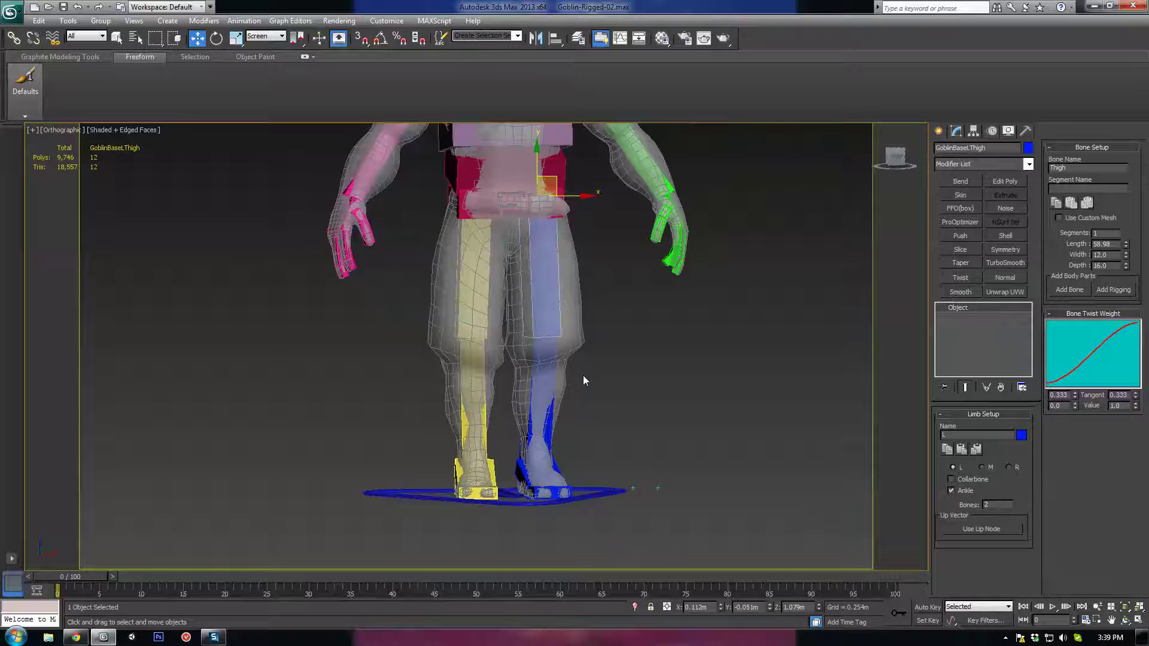
middle_click_drag(557, 458, 490, 321)
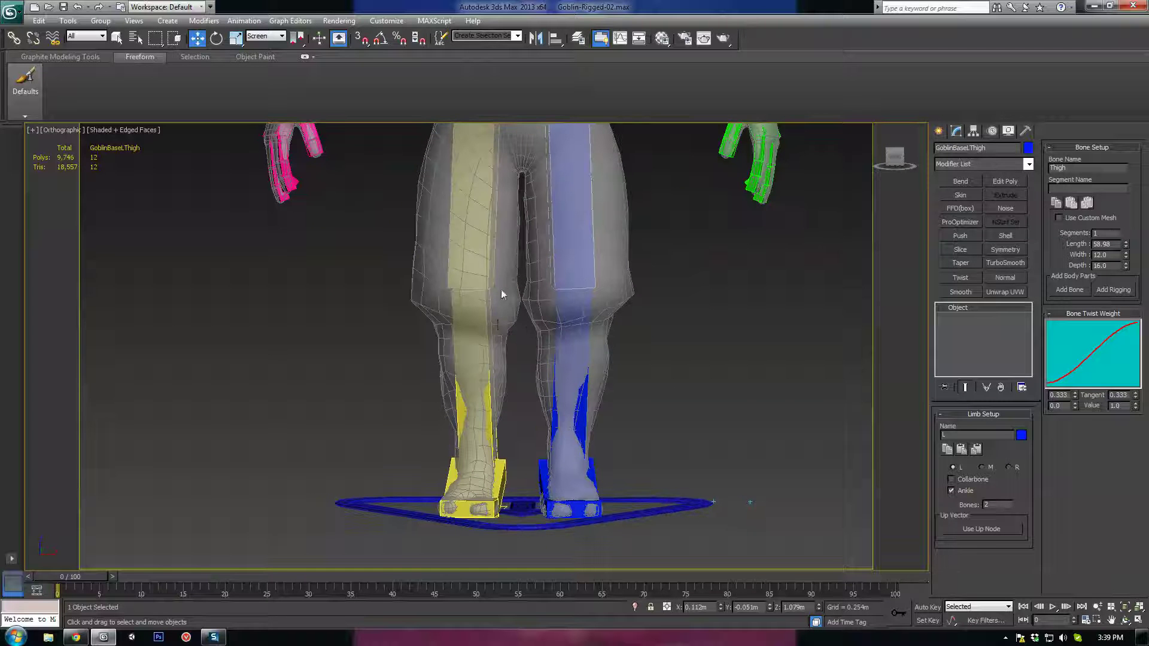
middle_click_drag(417, 221, 435, 304)
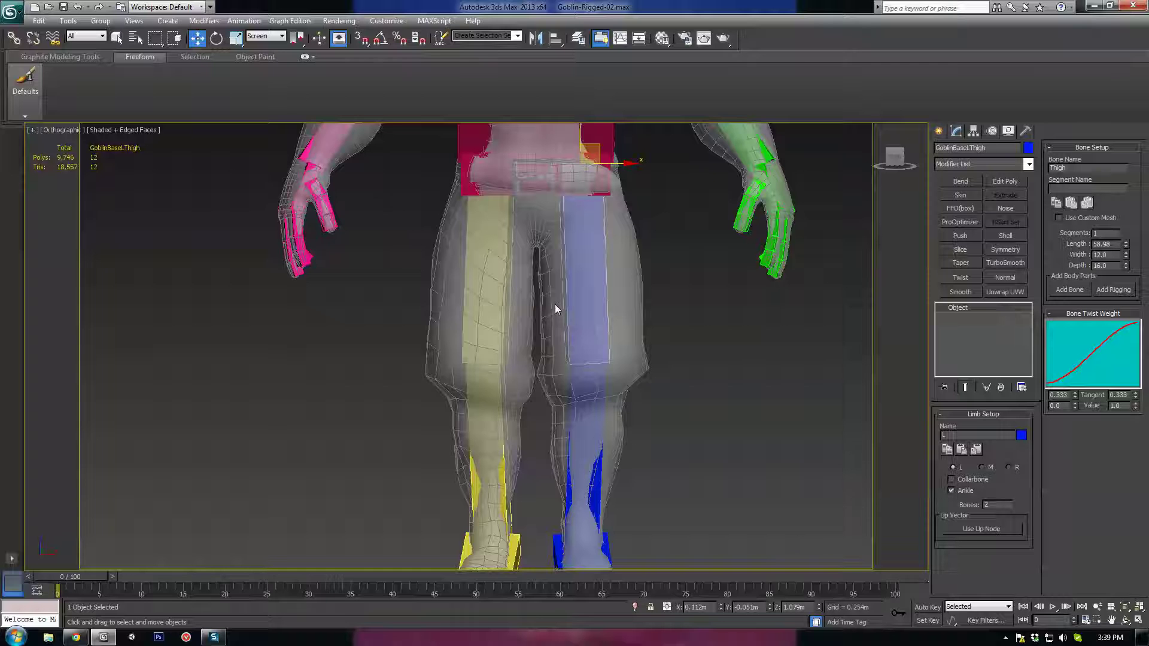
mouse_move(599, 319)
middle_mouse_down()
mouse_move(593, 295)
mouse_move(605, 323)
middle_mouse_up()
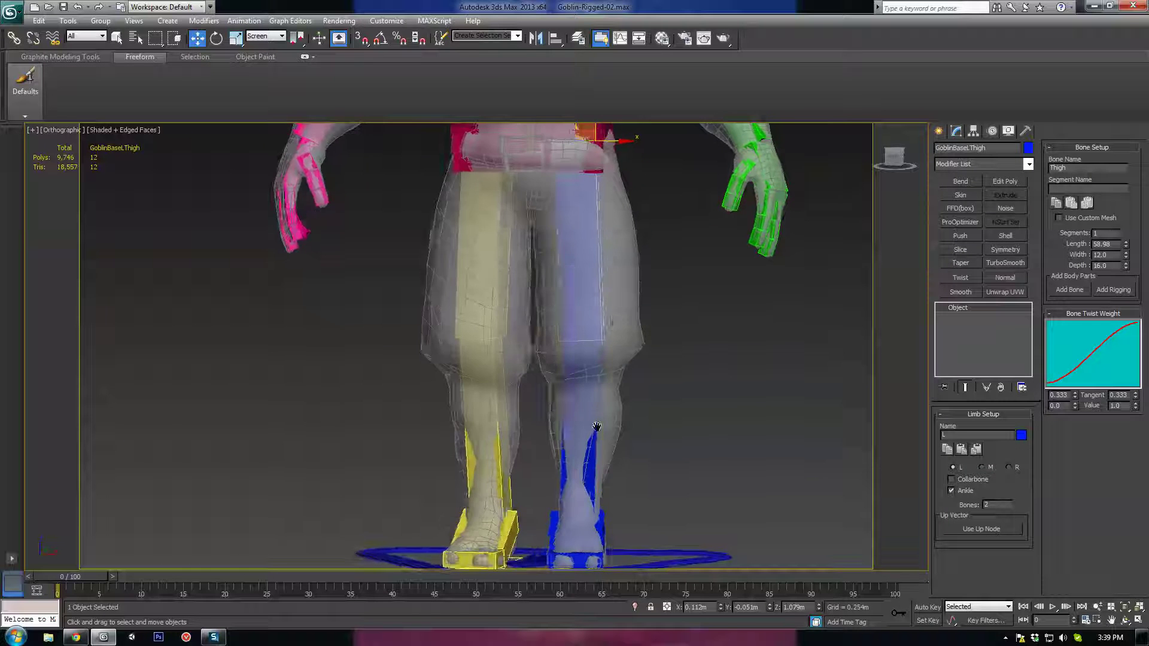
scroll(607, 335, "up", 2)
middle_click_drag(598, 432, 634, 410)
Add an Edit Poly modifier to the toe bone of the left foot
left_click(663, 454)
scroll(607, 429, "up", 2)
middle_click_drag(549, 426, 514, 396, "alt")
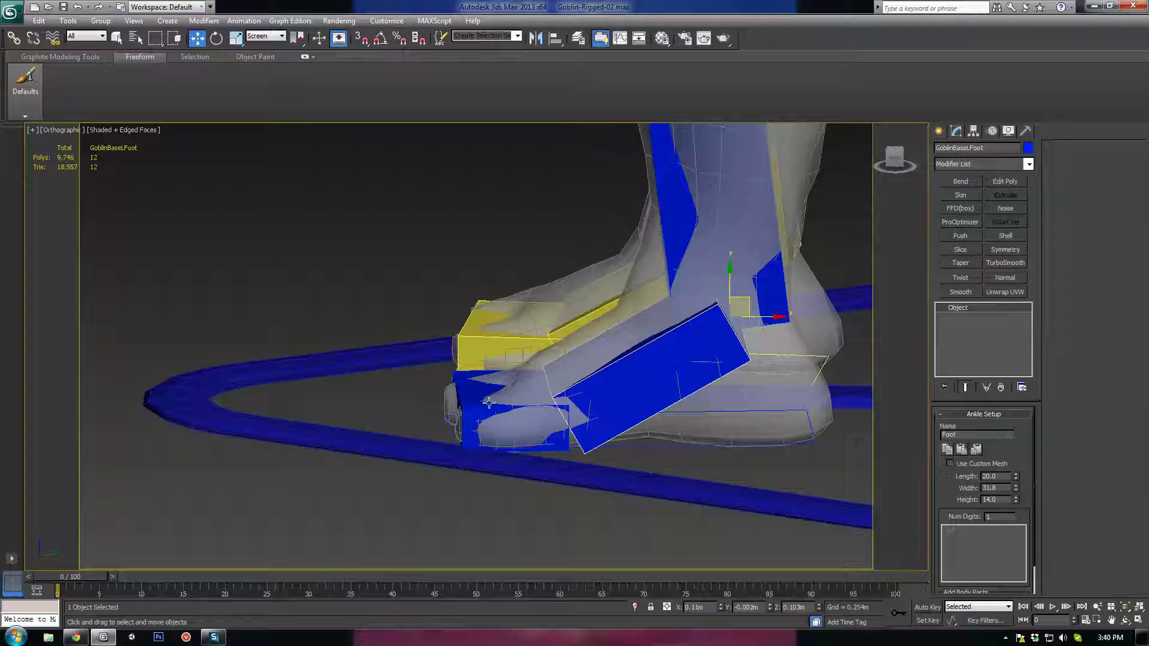
left_click(489, 402)
middle_click_drag(557, 399, 681, 436, "alt")
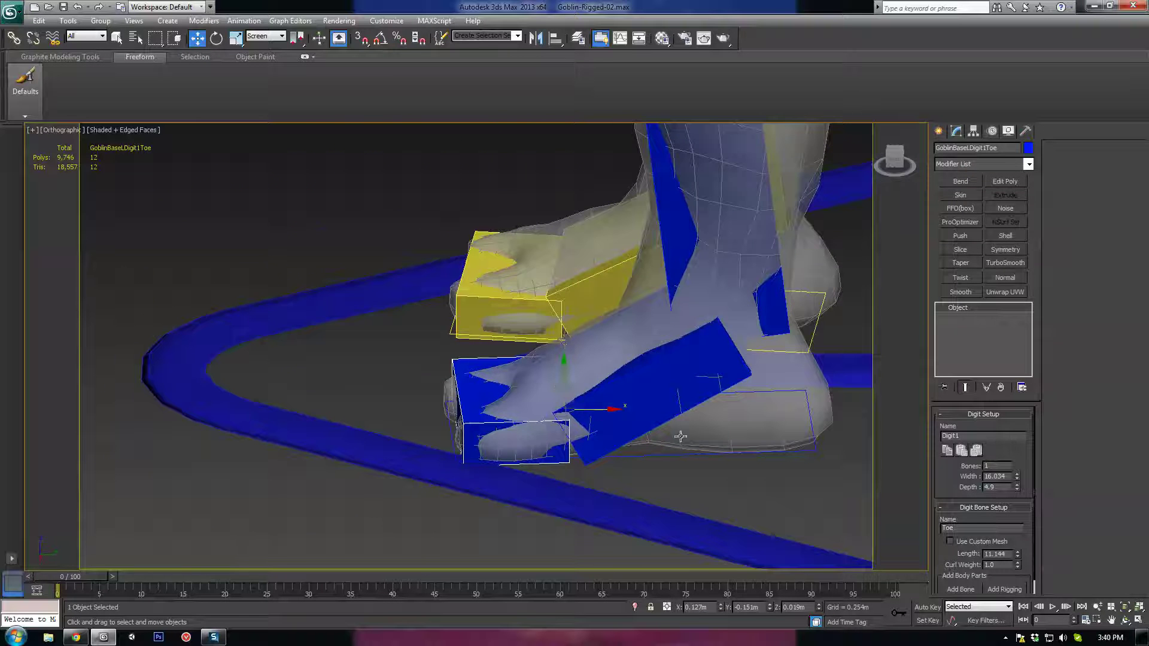
scroll(483, 356, "up", 3)
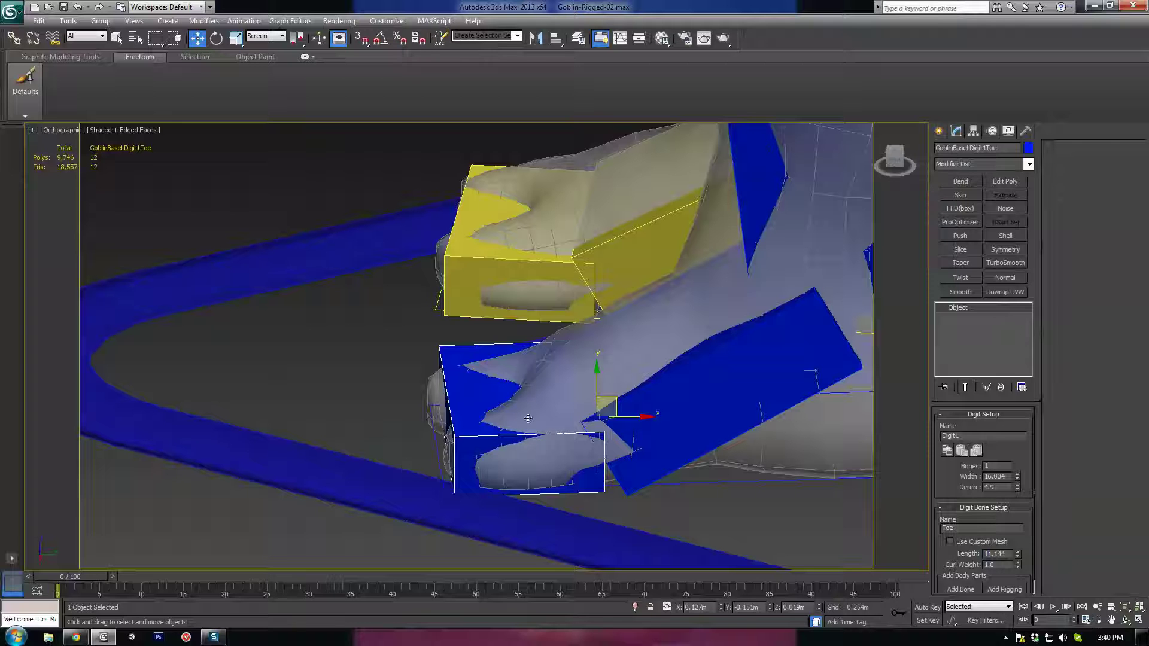
left_click(1001, 181)
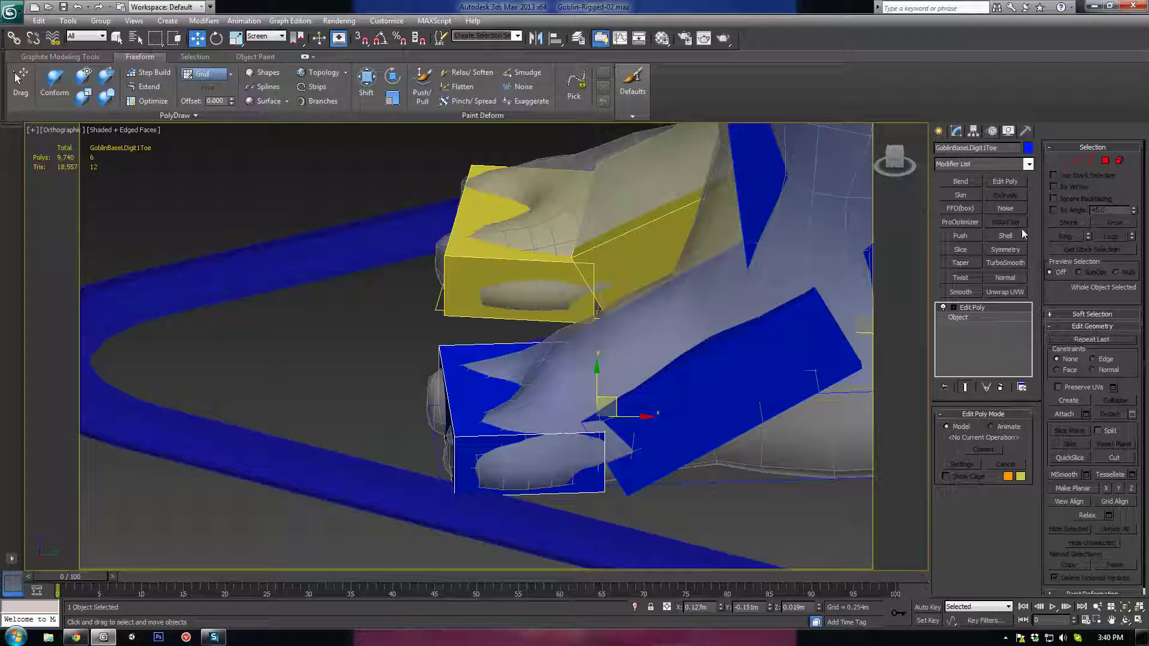
Review the modifier set configuration, picking Edit Poly among the available modifiers and accepting the set
left_click(1021, 388)
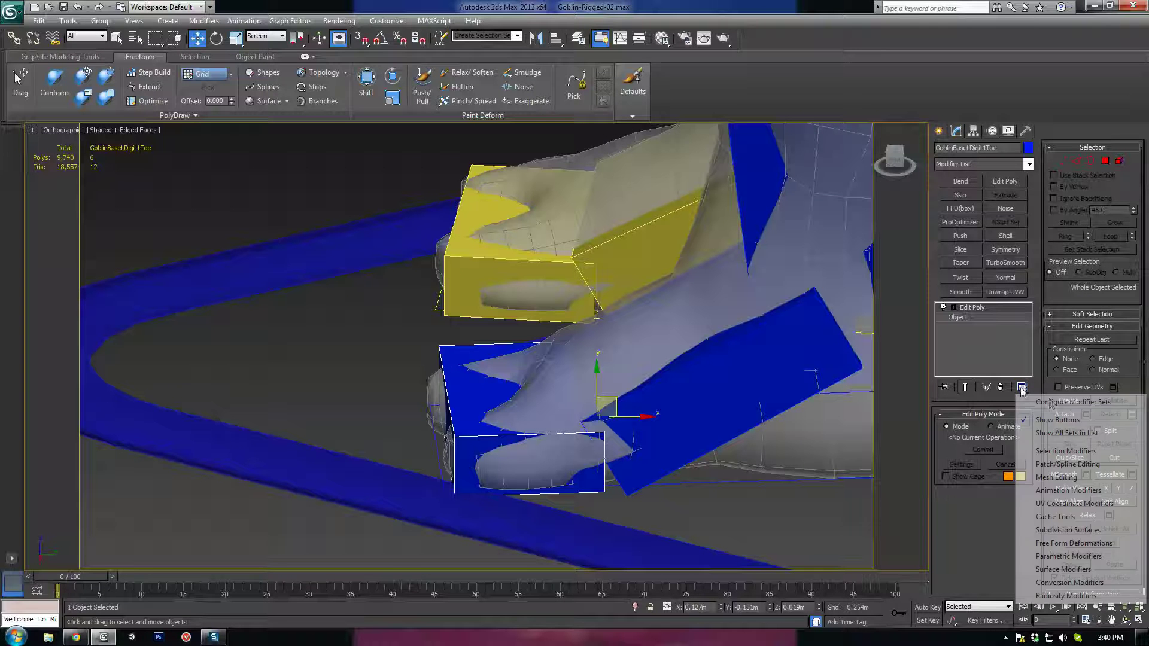
left_click(1060, 403)
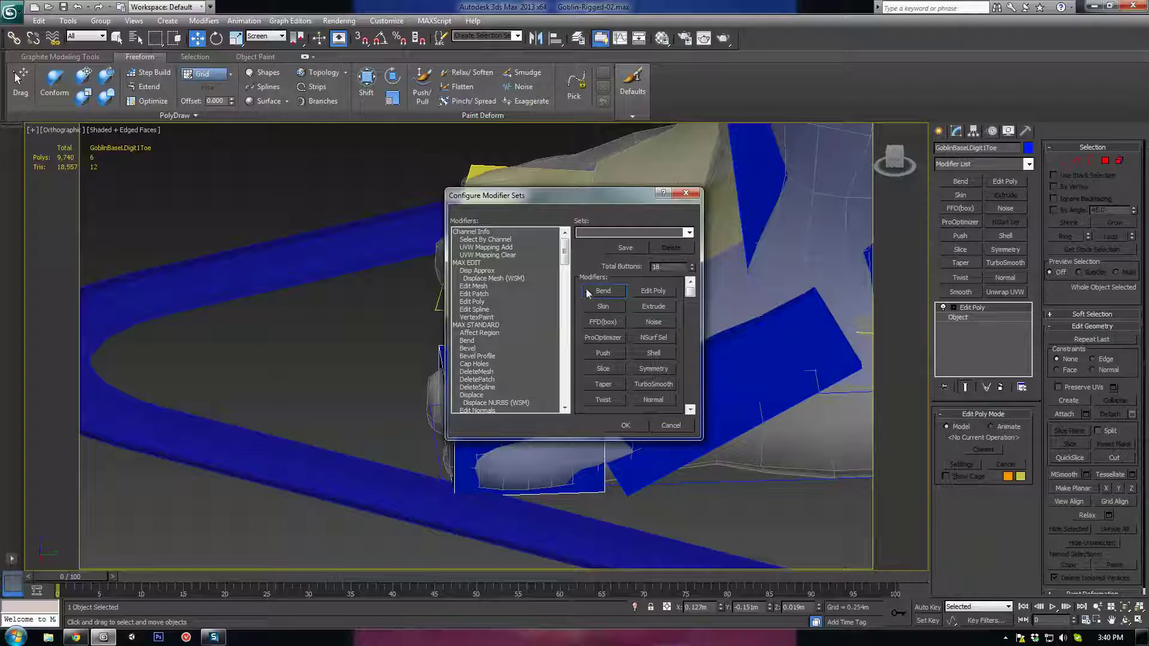
left_click(473, 357)
left_click(457, 302)
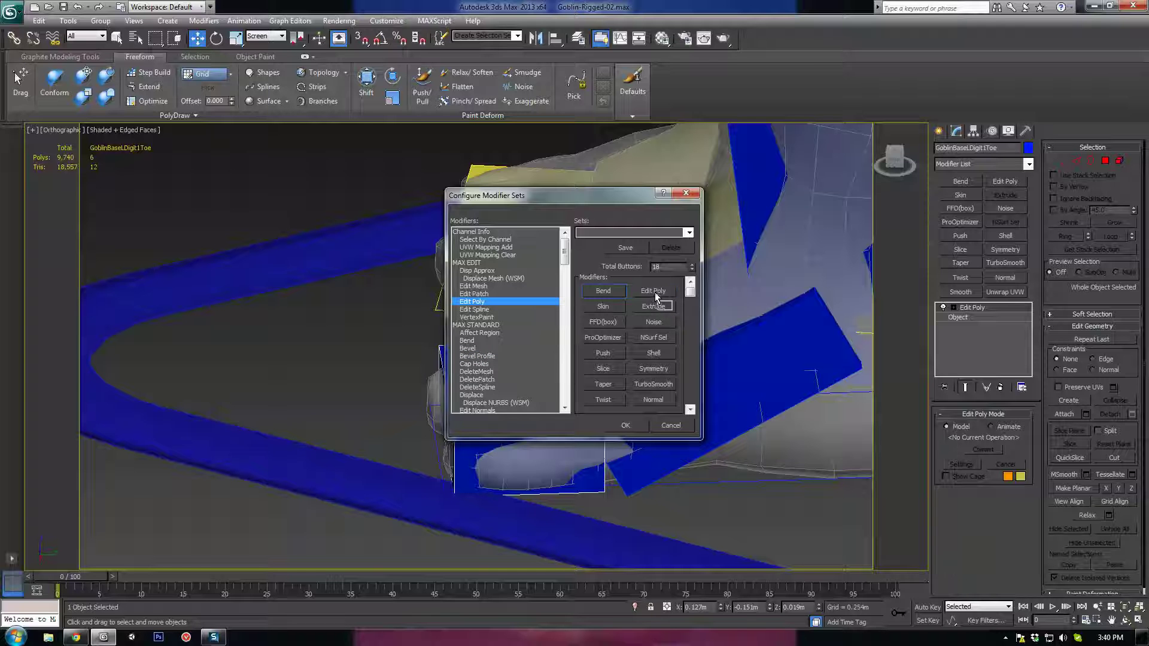
left_click(626, 425)
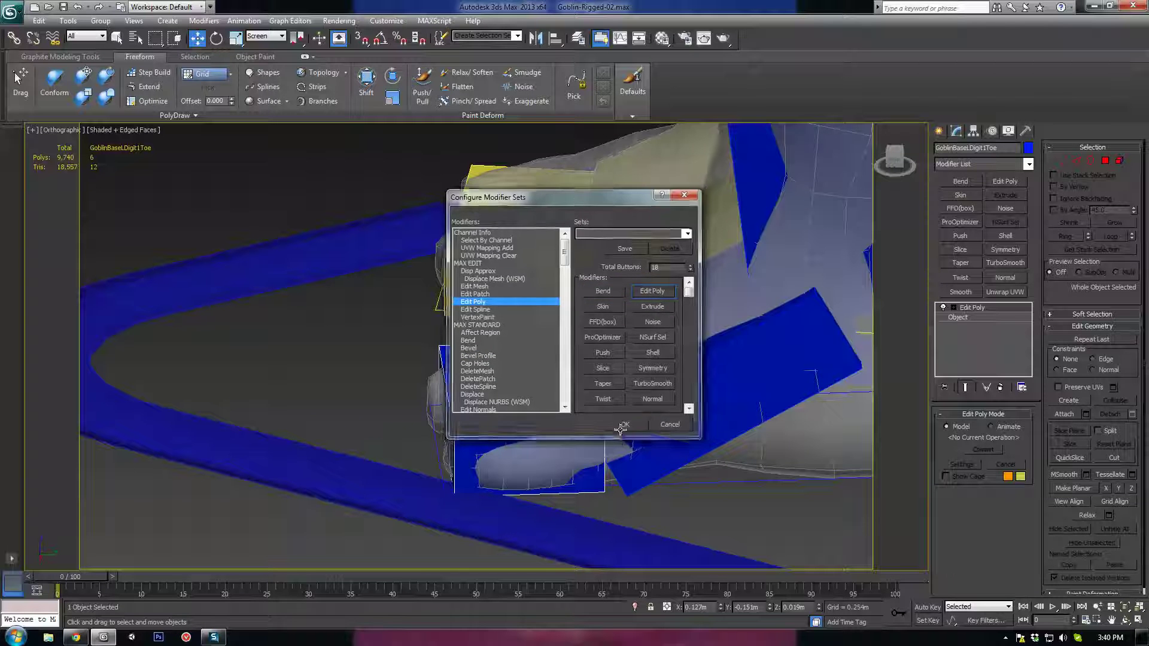
Hide the modifier buttons, browse the full modifier list for Edit Poly, and show the buttons again
left_click(1021, 387)
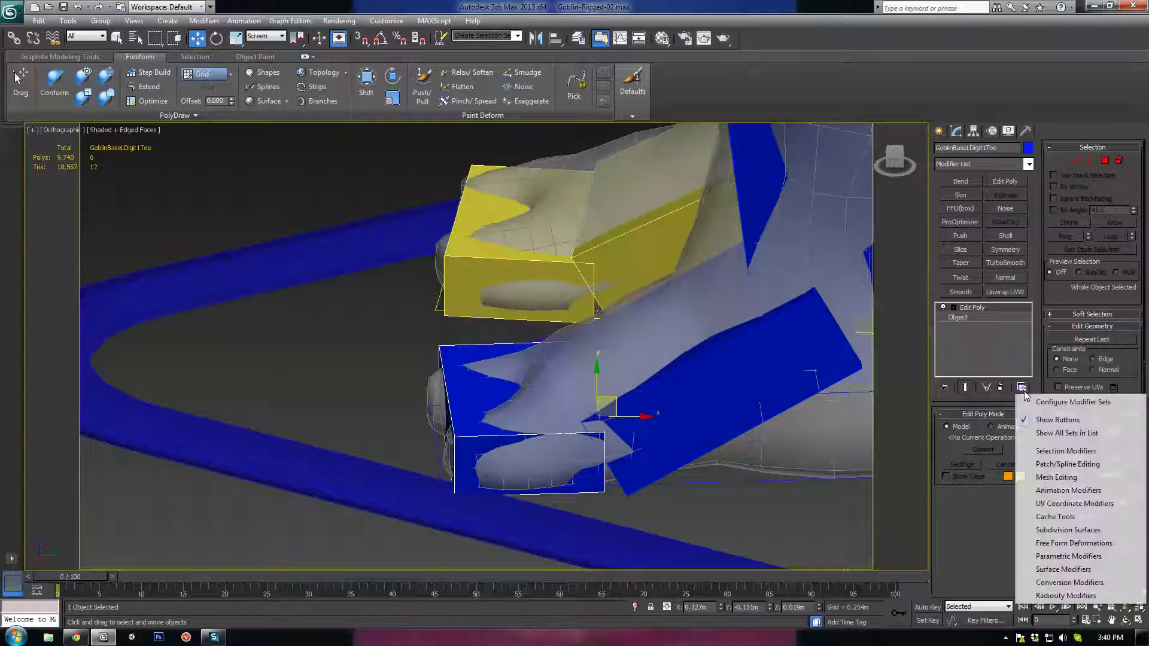
left_click(1056, 421)
left_click(1022, 259)
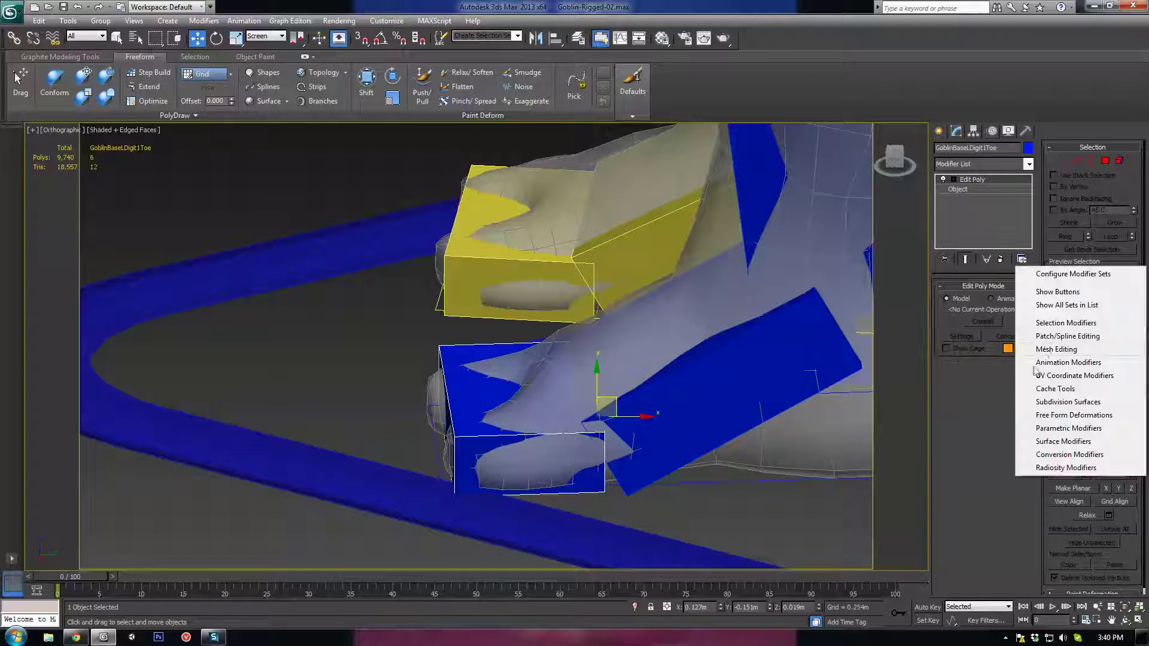
left_click(1053, 293)
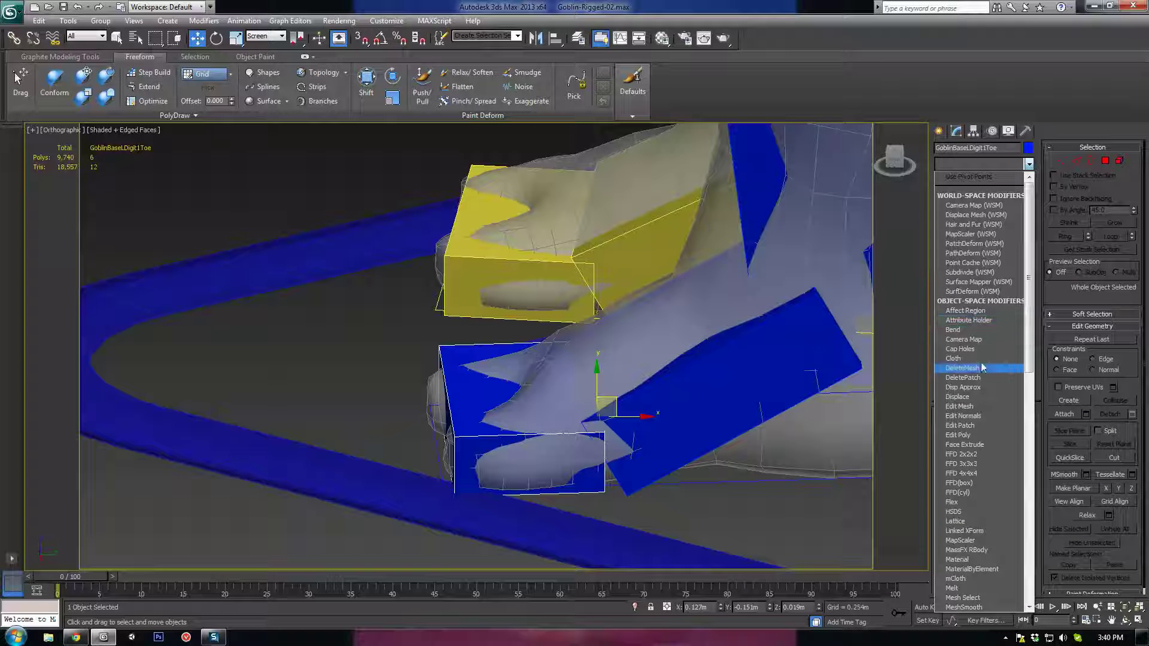
left_click(958, 435)
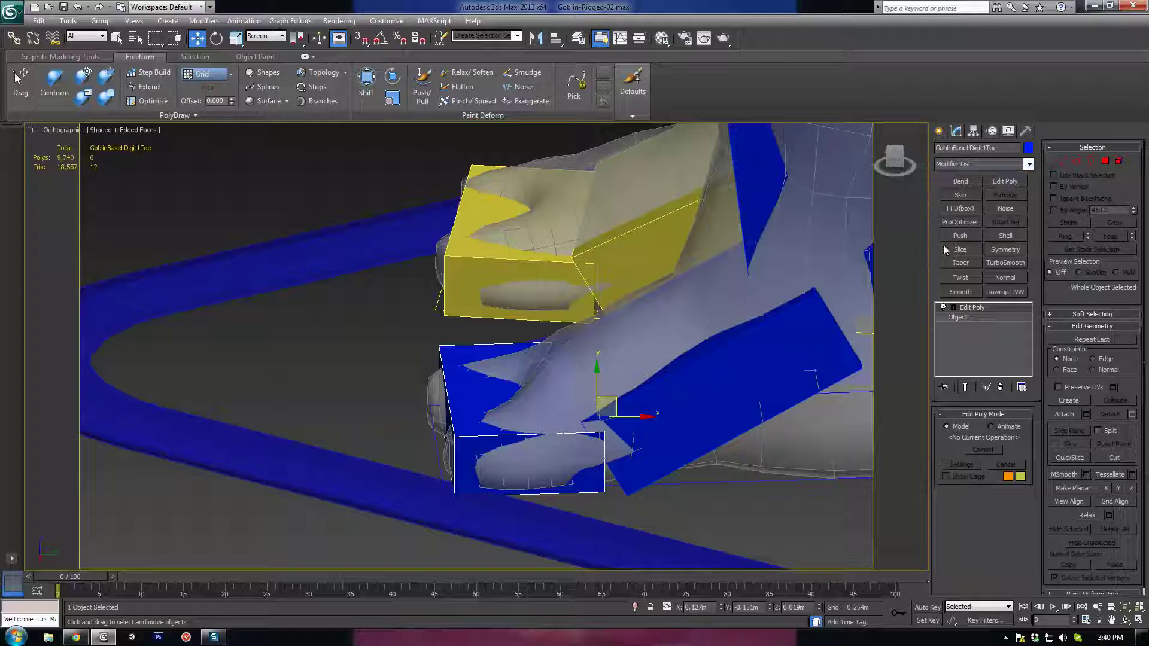
Inspect the saved modifier sets in the modifier set configuration and accept it as is
left_click(1022, 389)
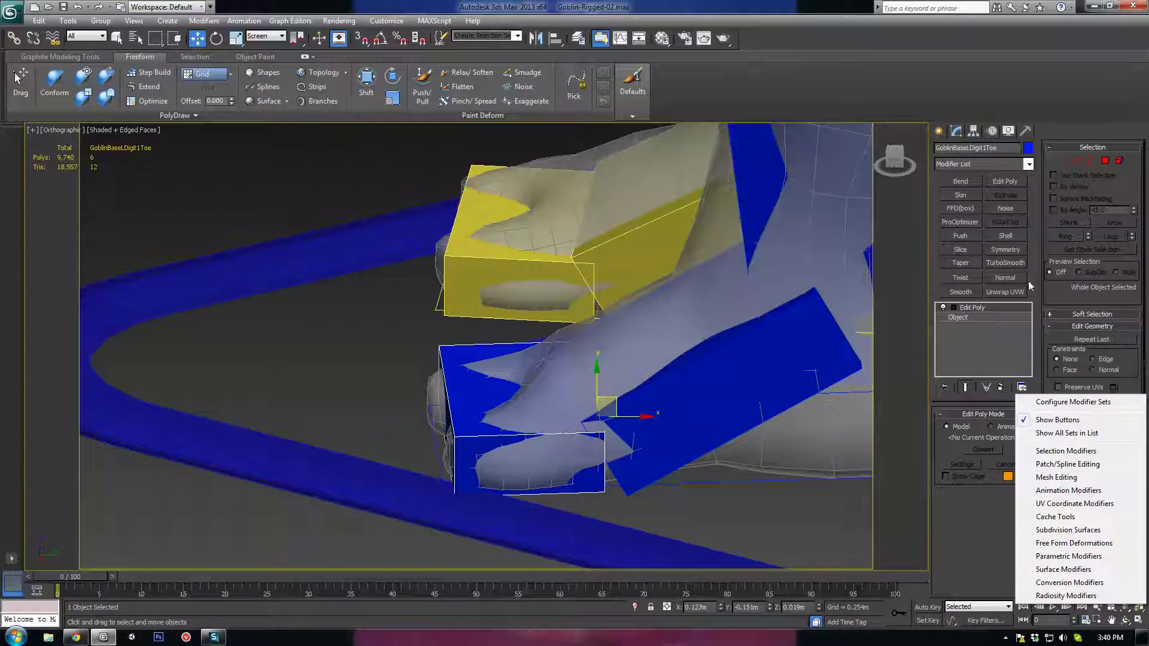
left_click(1063, 404)
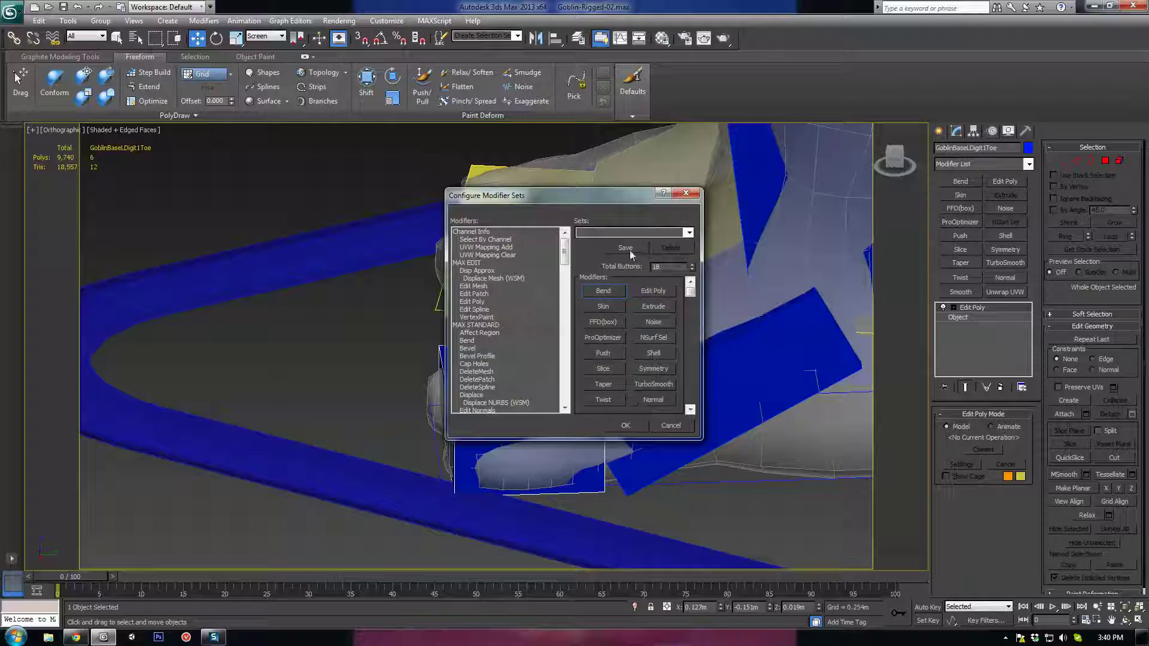
left_click(615, 231)
left_click(690, 233)
left_click(622, 241)
left_click(625, 425)
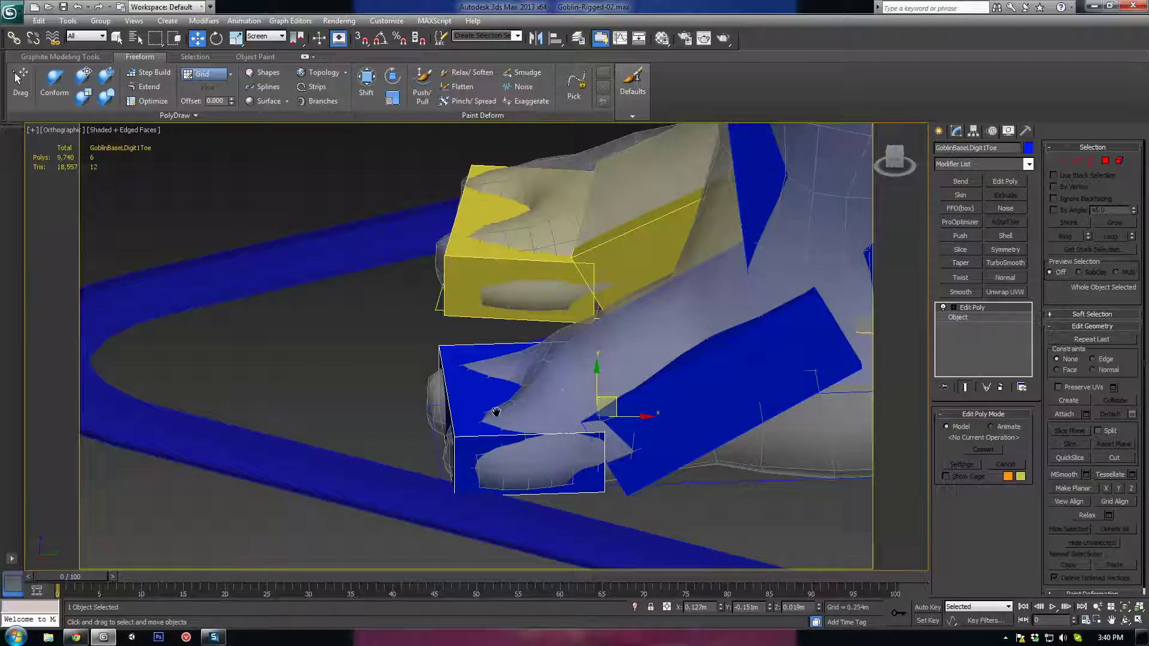
Try adding a second Edit Poly modifier to the left toe bone and remove the duplicate
middle_click_drag(496, 411, 533, 365)
left_click(1022, 182)
middle_click_drag(854, 290, 909, 286, "alt")
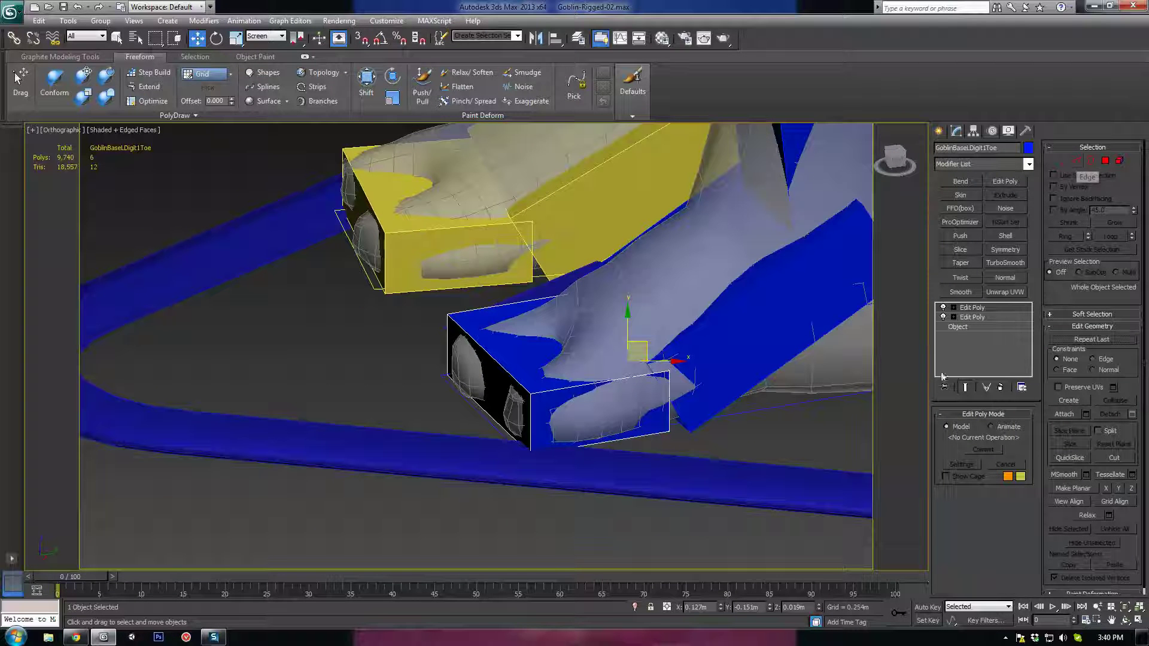
left_click(1000, 388)
Select the top rear edge of the left toe bone at edge level and return to object level
left_click(1077, 162)
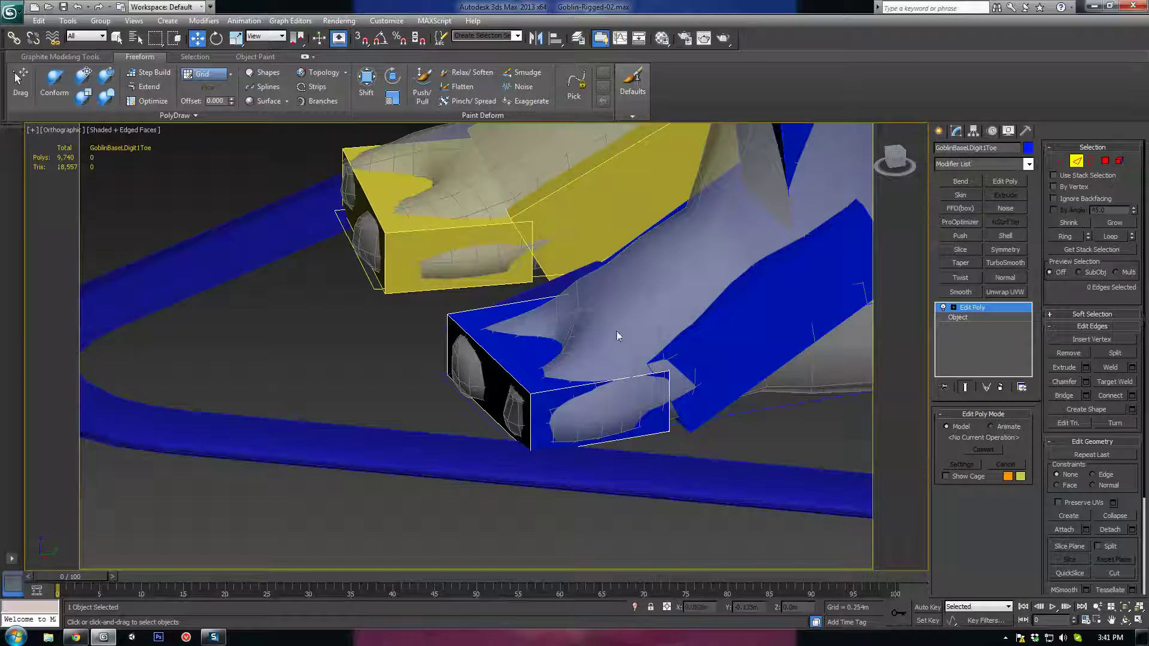
key("F3")
left_click(604, 309)
key("F3")
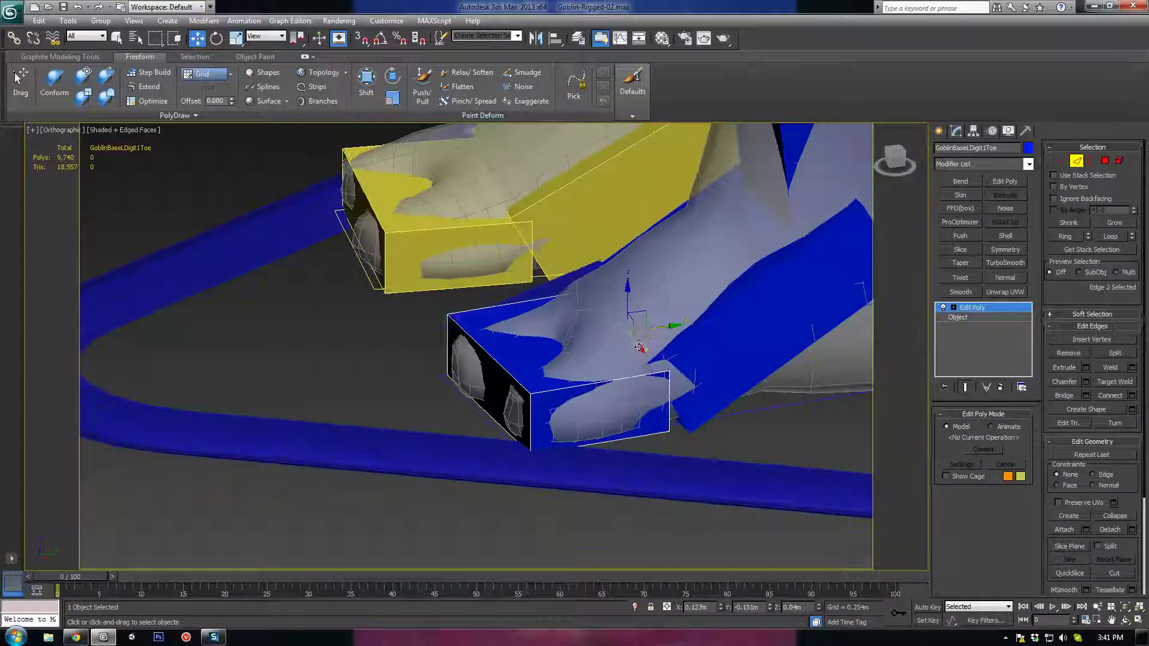
mouse_move(651, 356)
middle_mouse_down("alt")
mouse_move(619, 345)
mouse_move(624, 335)
mouse_move(670, 365)
mouse_move(602, 331)
middle_mouse_up("alt")
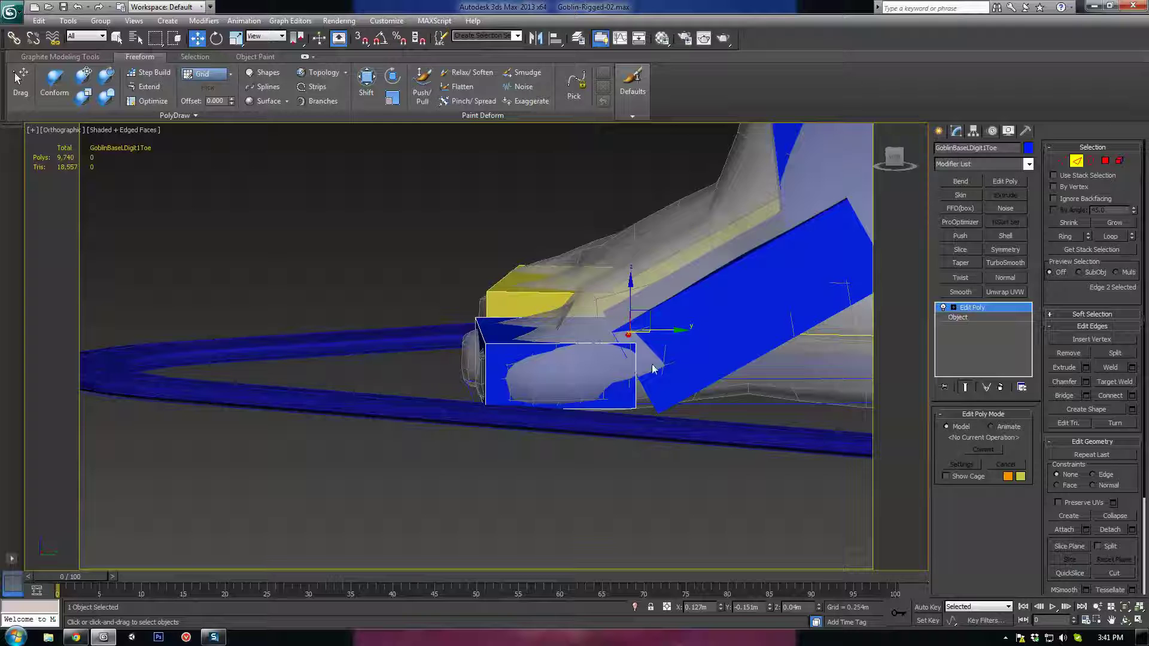
middle_click_drag(613, 370, 665, 317, "alt")
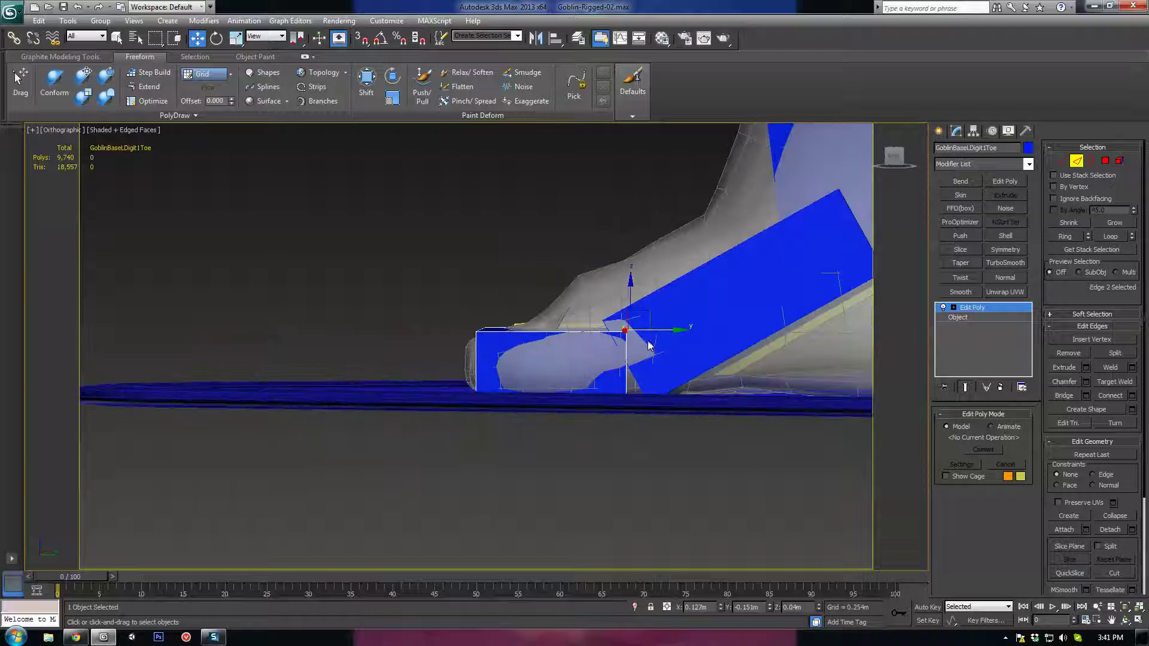
scroll(649, 345, "up", 2)
left_click(1078, 161)
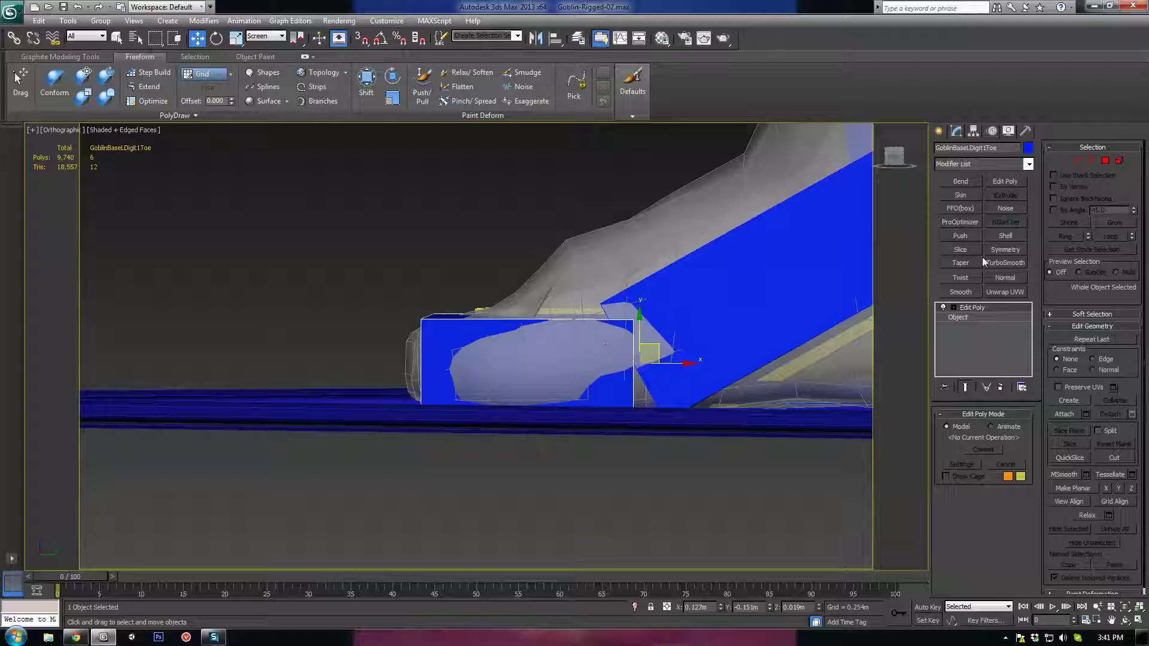
Try moving the left toe bone's rear polygon forward to shorten the box toward the toe tips
left_click(1105, 161)
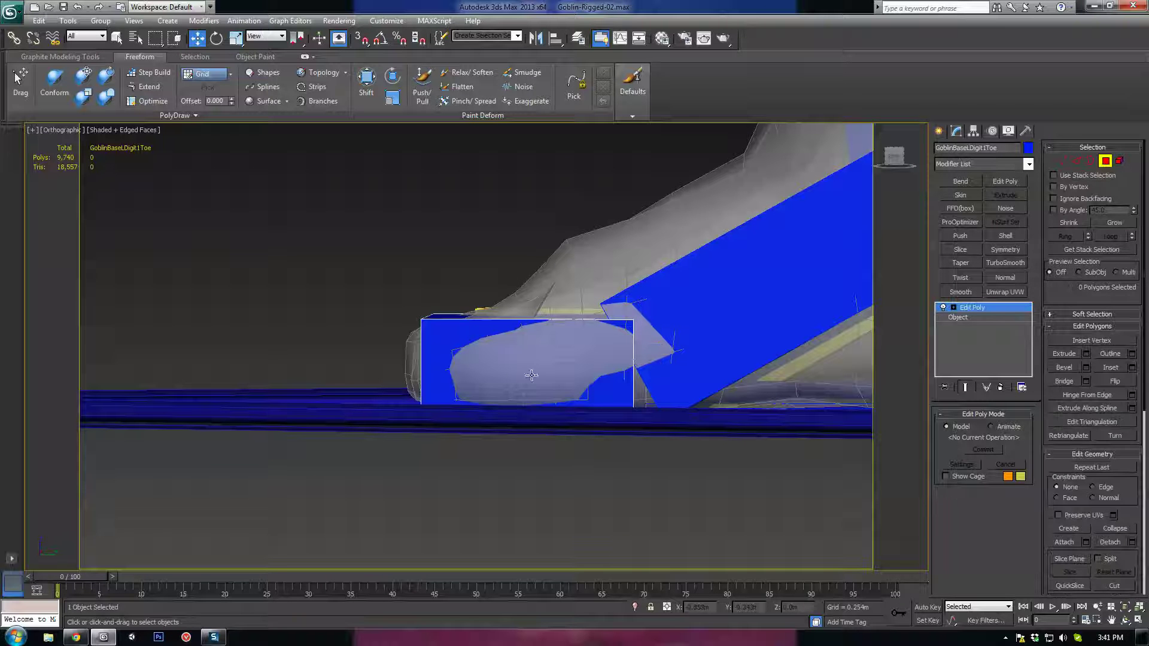
middle_click_drag(611, 389, 614, 400, "alt")
left_click(614, 399)
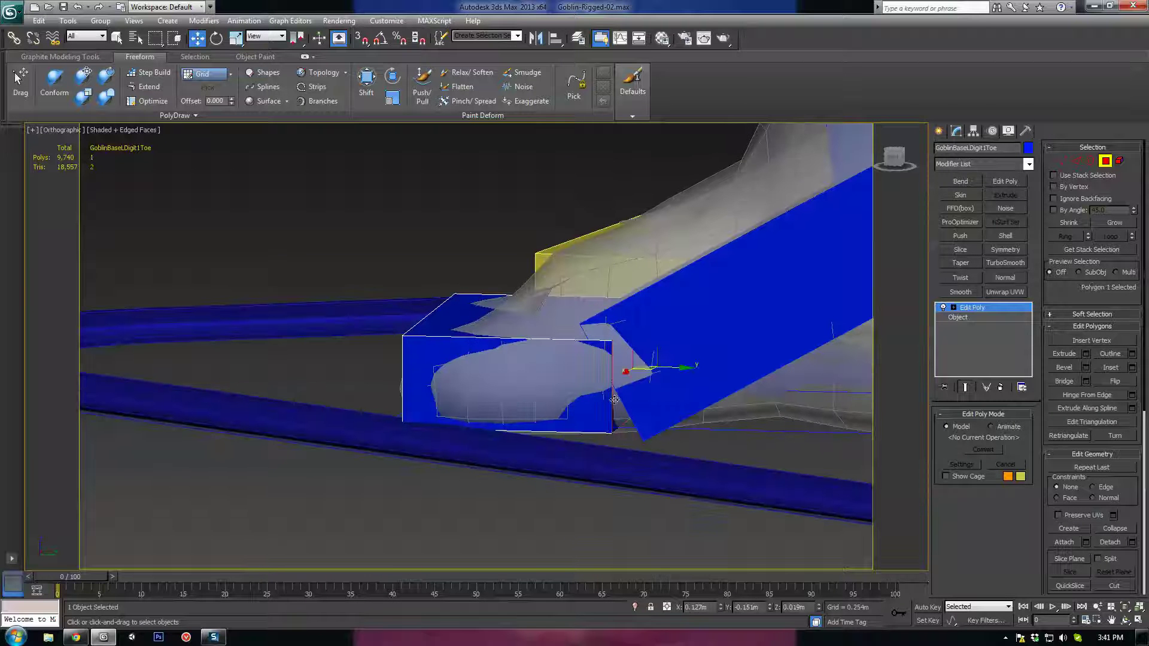
left_click_drag(674, 370, 555, 380)
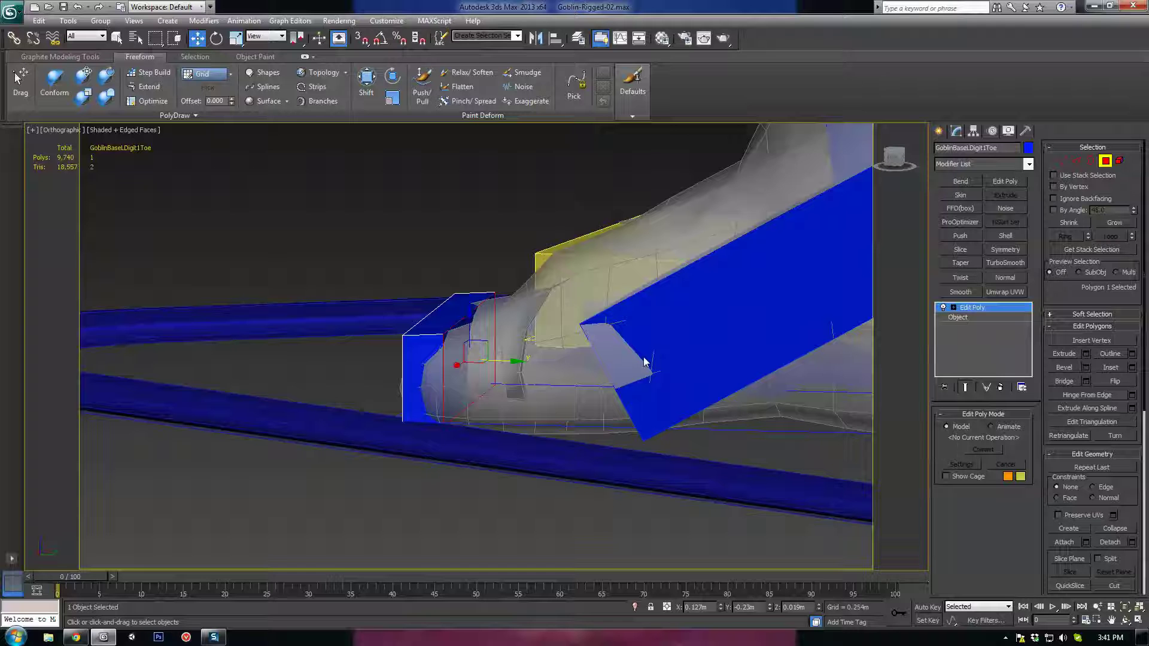
left_click(1105, 161)
middle_click_drag(659, 323, 660, 358, "alt")
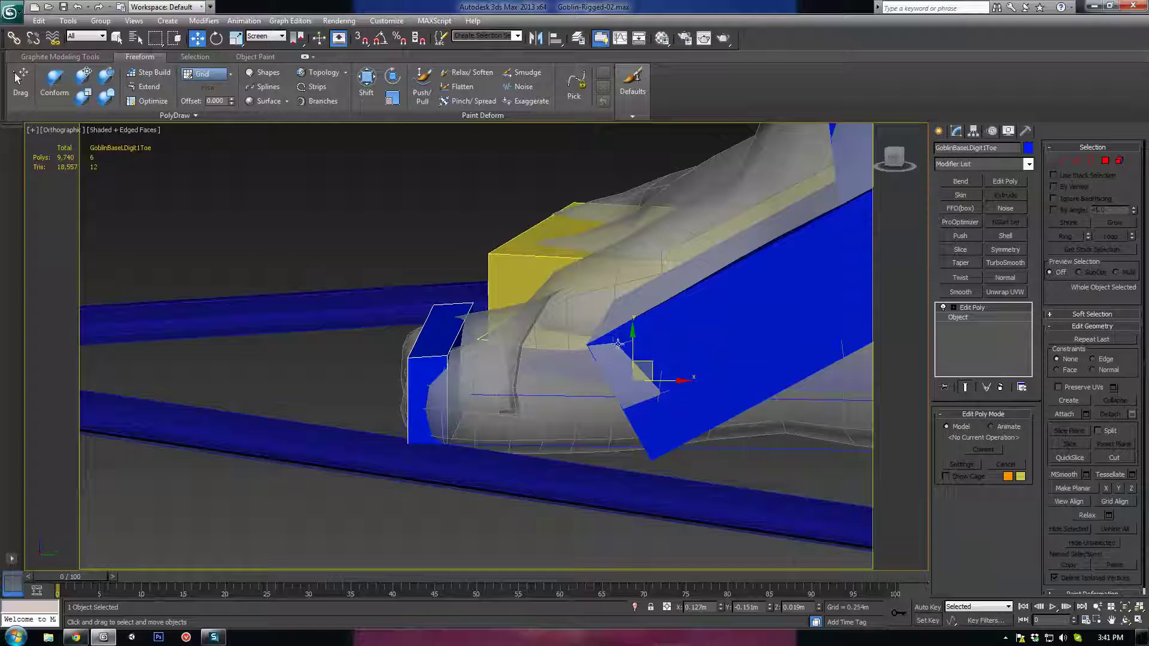
middle_click_drag(503, 363, 600, 390, "alt")
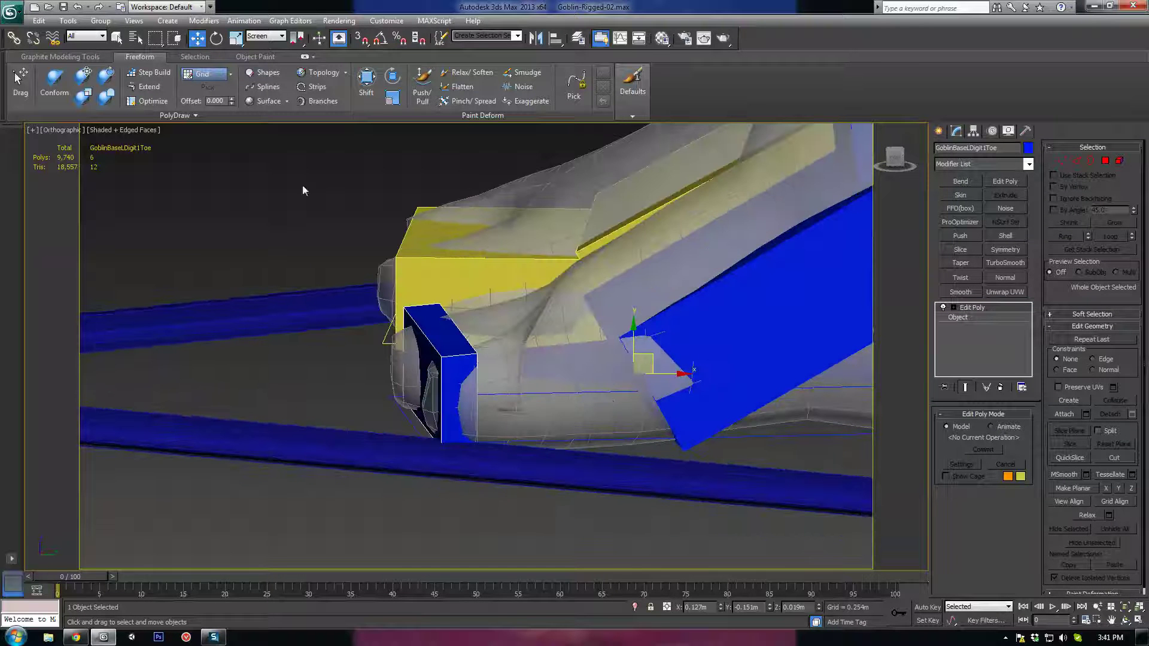
Try rotating the shortened left toe bone and undo the changes to its pose and shape
key("e")
left_click_drag(662, 341, 730, 391)
key("ctrl+z")
Raise the left toe bone's top rear edge to a height of about 0.08 m, sloping the box up along the foot
left_click(1076, 161)
middle_click_drag(587, 343, 620, 343, "alt")
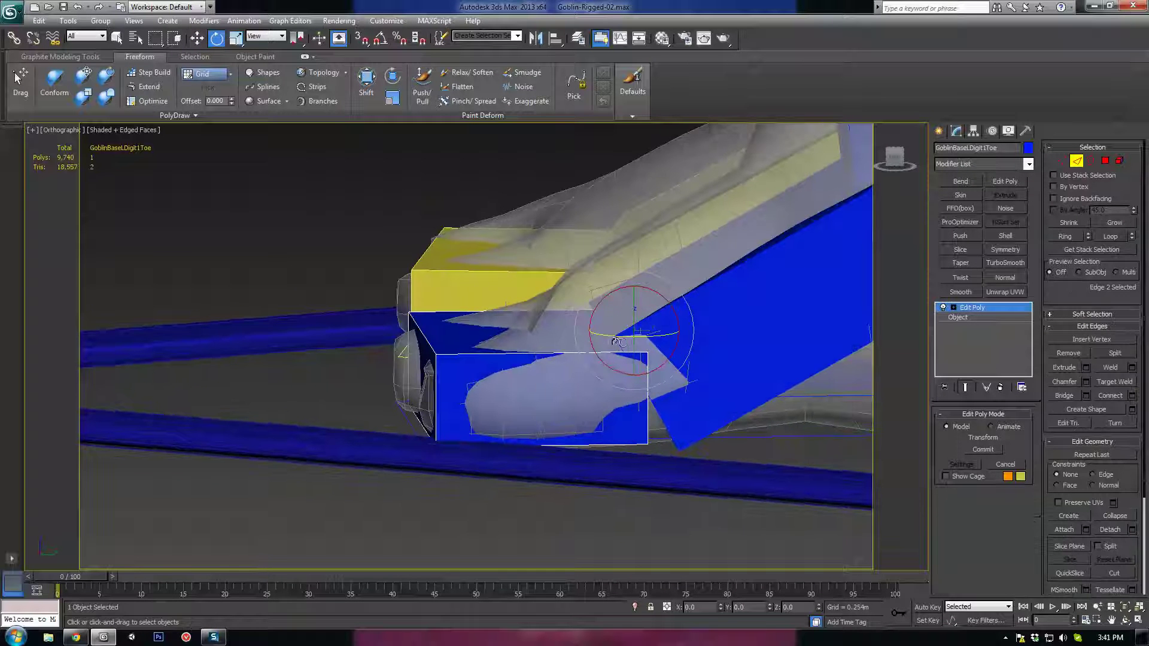
key("w")
key("F3")
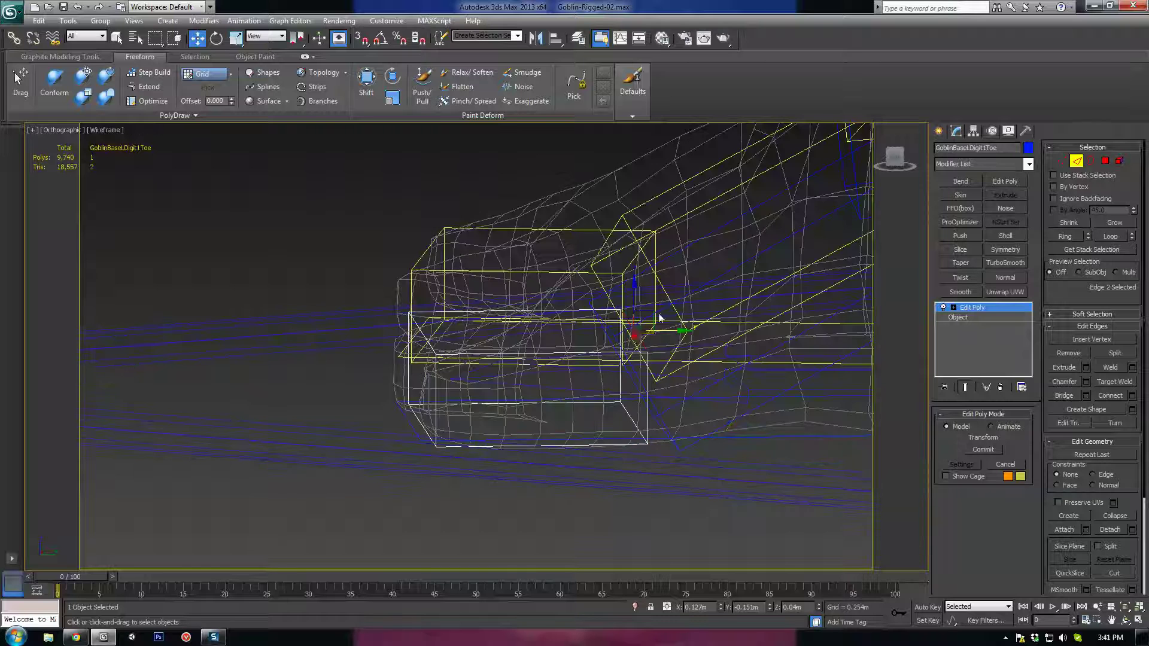
key("F3")
left_click_drag(655, 316, 631, 229)
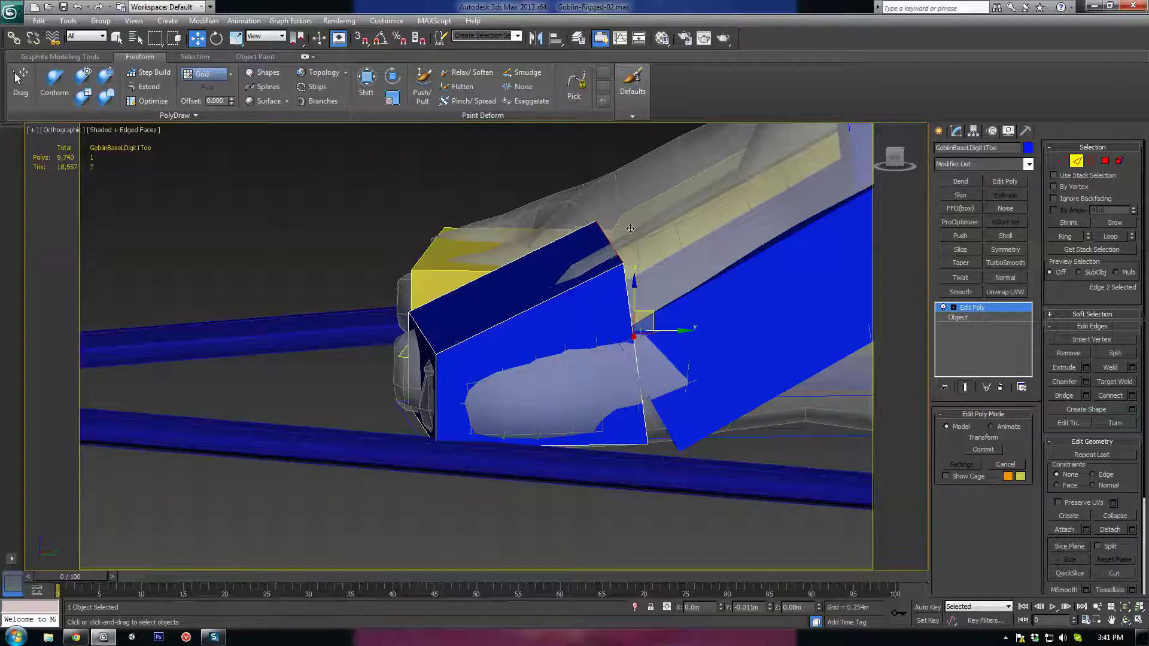
Shift the two upright rear edges of the left toe bone slightly sideways to fit the goblin's foot
middle_click_drag(631, 230, 509, 361, "alt")
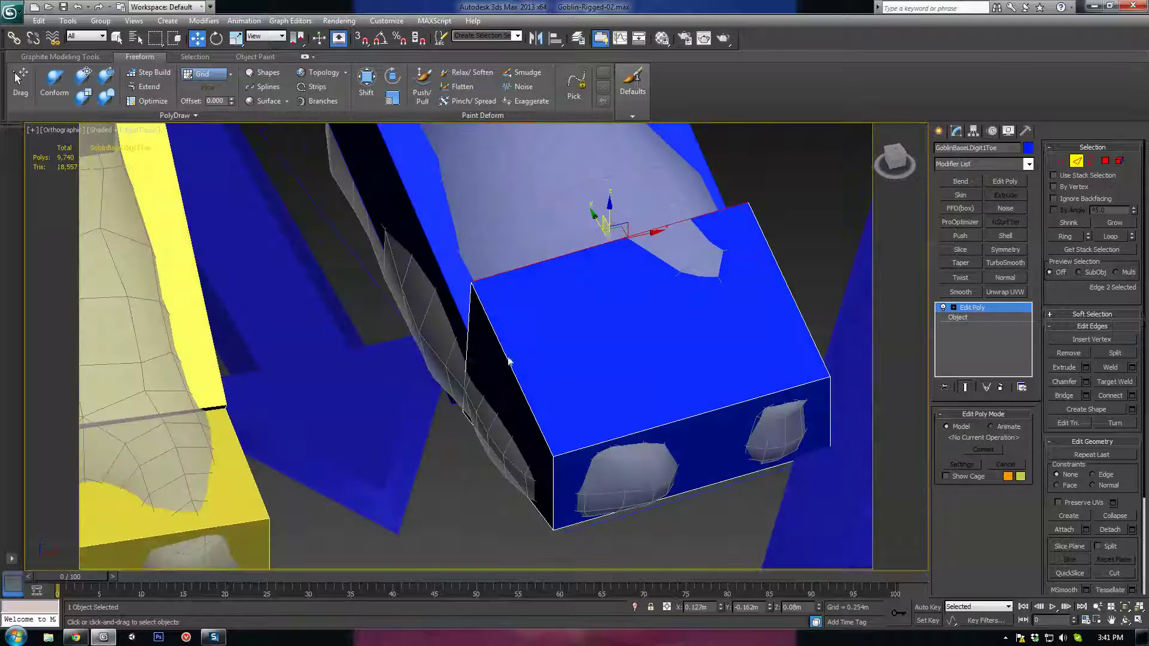
left_click(468, 346)
left_click_drag(493, 342, 489, 344)
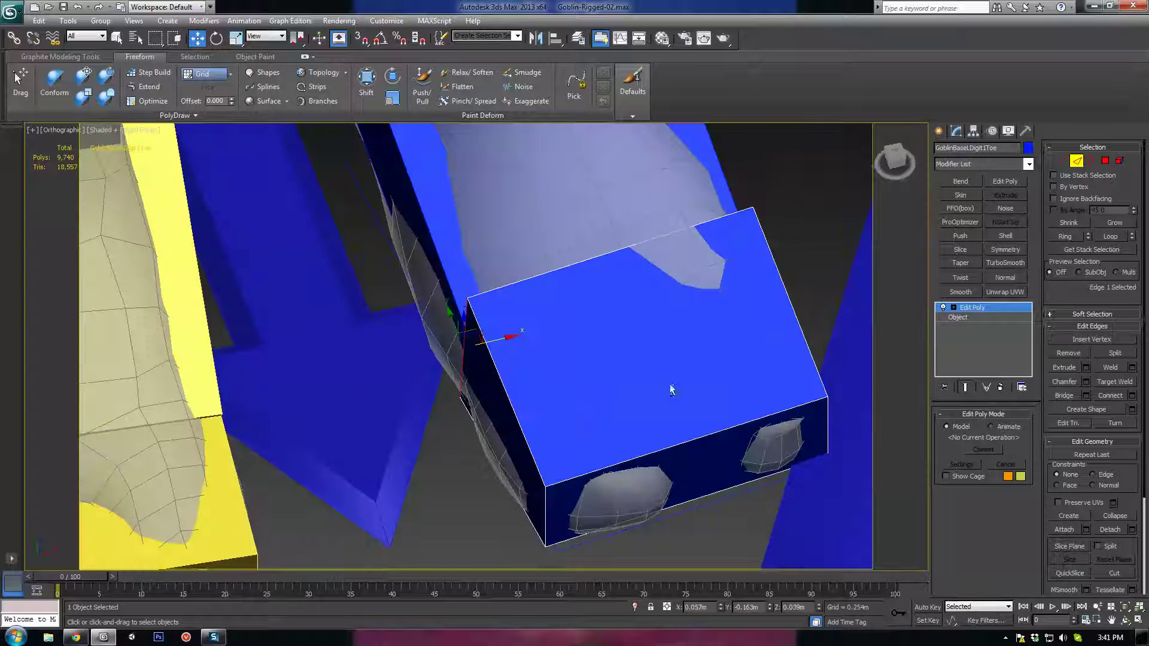
middle_click_drag(673, 390, 552, 373, "alt")
left_click(566, 367)
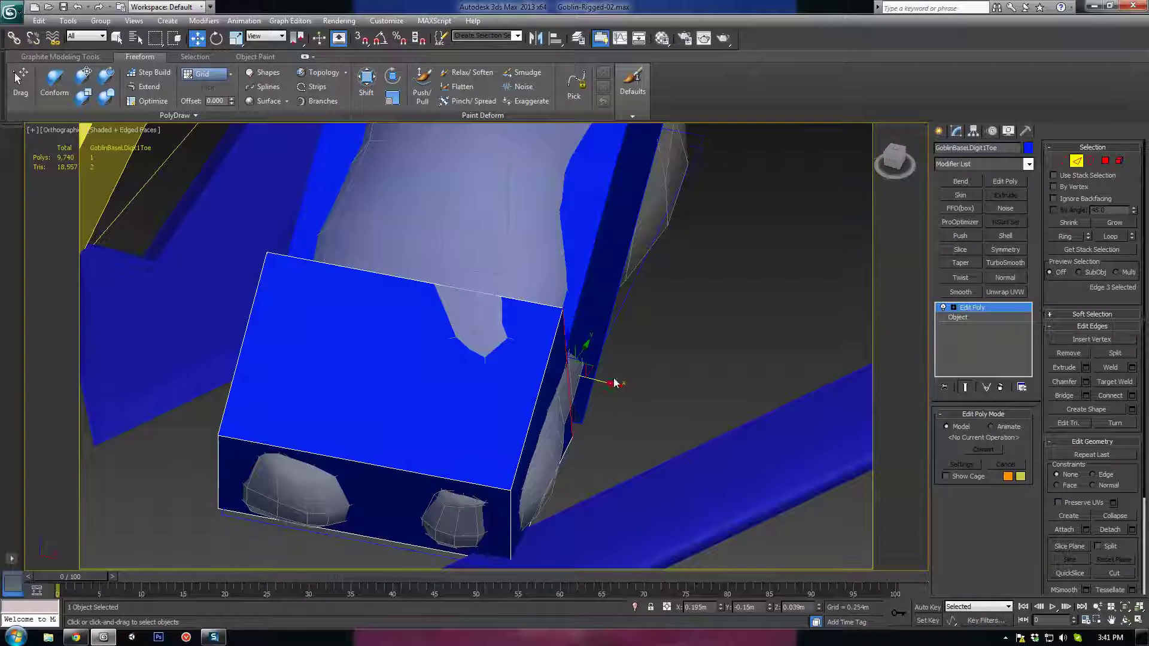
left_click_drag(608, 384, 606, 384)
Collapse the Edit Poly modifier into the left toe bone, holding the scene and suppressing future collapse warnings
middle_click_drag(662, 389, 515, 359, "alt")
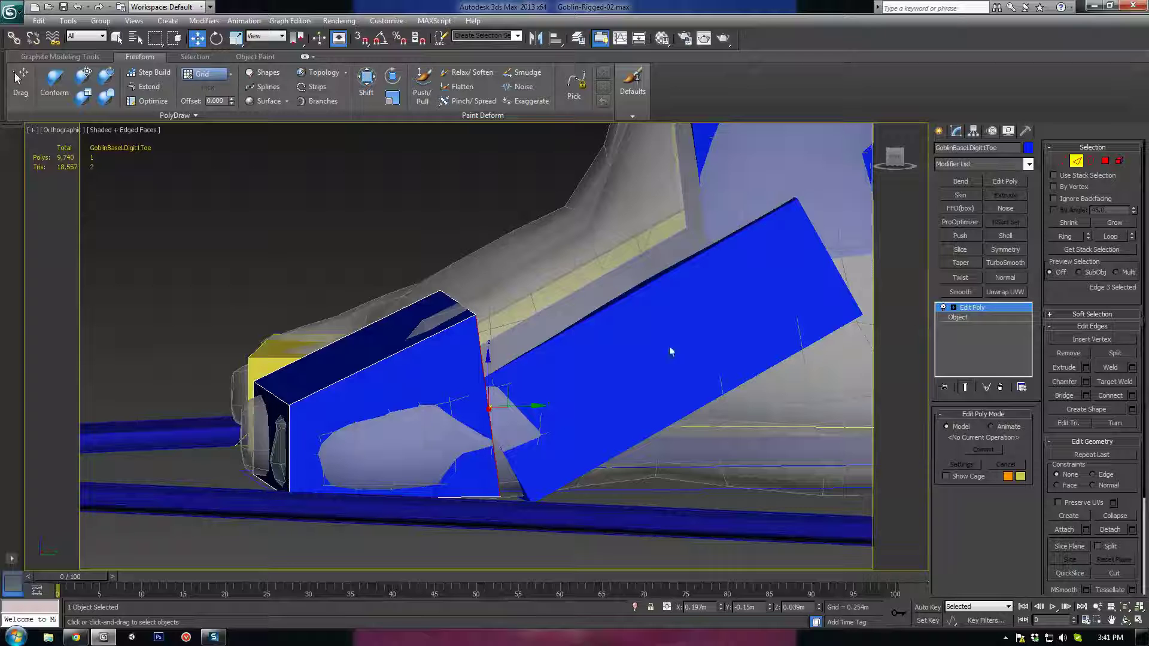
middle_click_drag(435, 341, 449, 392, "alt")
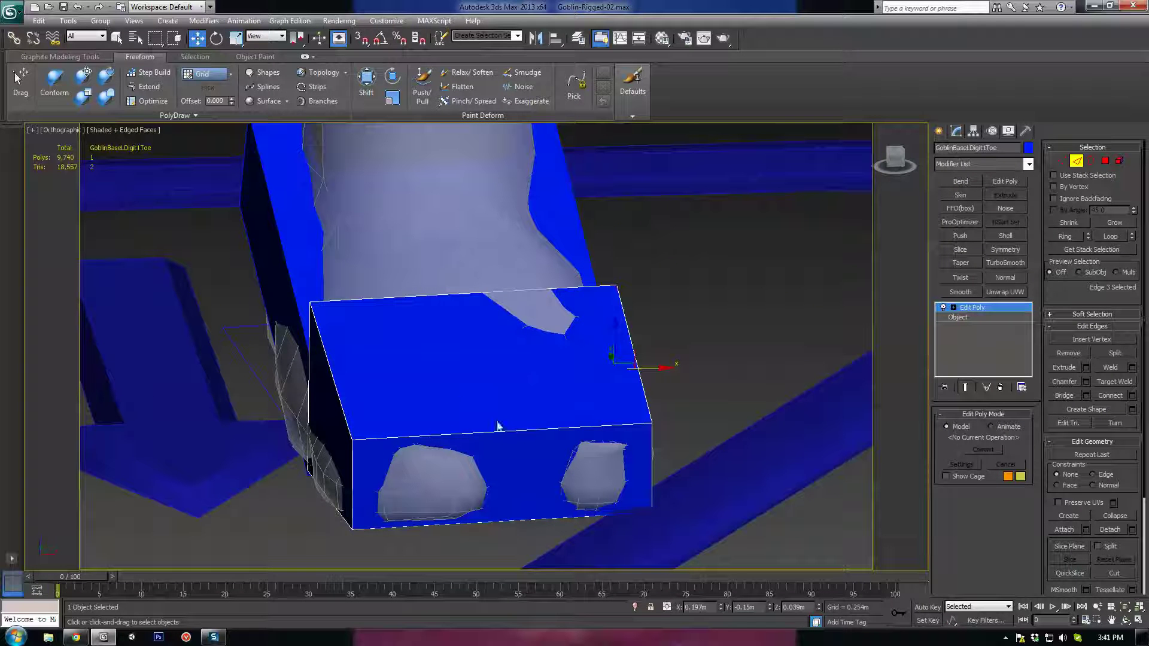
right_click(974, 308)
left_click(1009, 415)
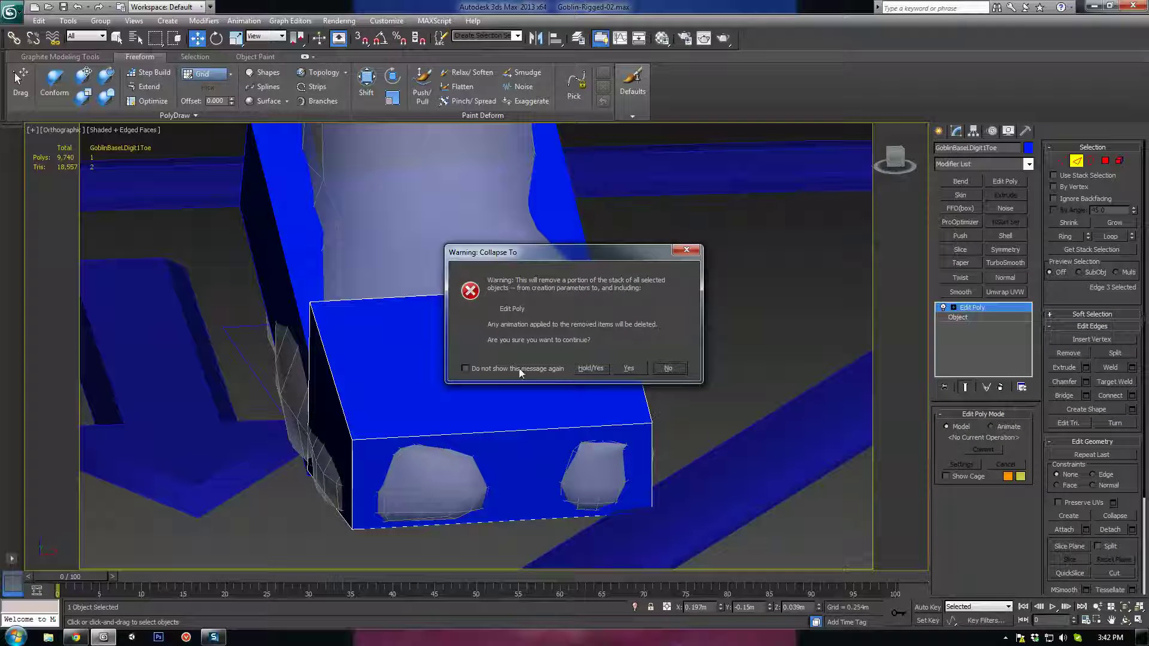
left_click(490, 369)
left_click(591, 369)
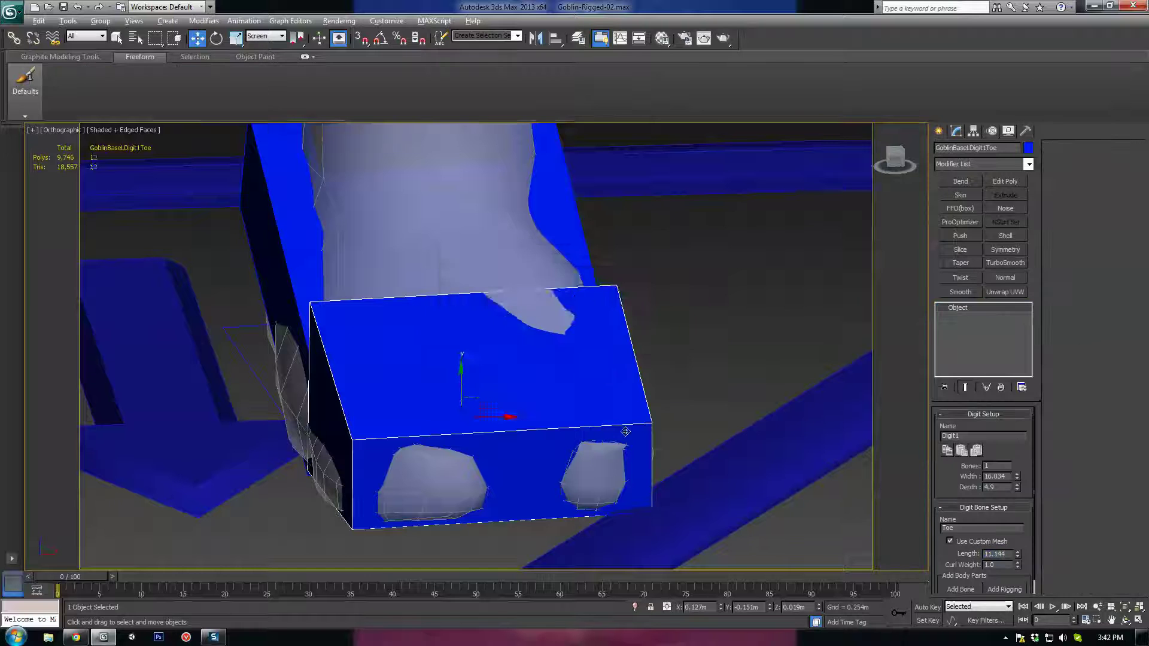
Add an Edit Poly modifier to the left foot bone
middle_click_drag(601, 368, 647, 398, "alt")
left_click(603, 370)
left_click(1003, 182)
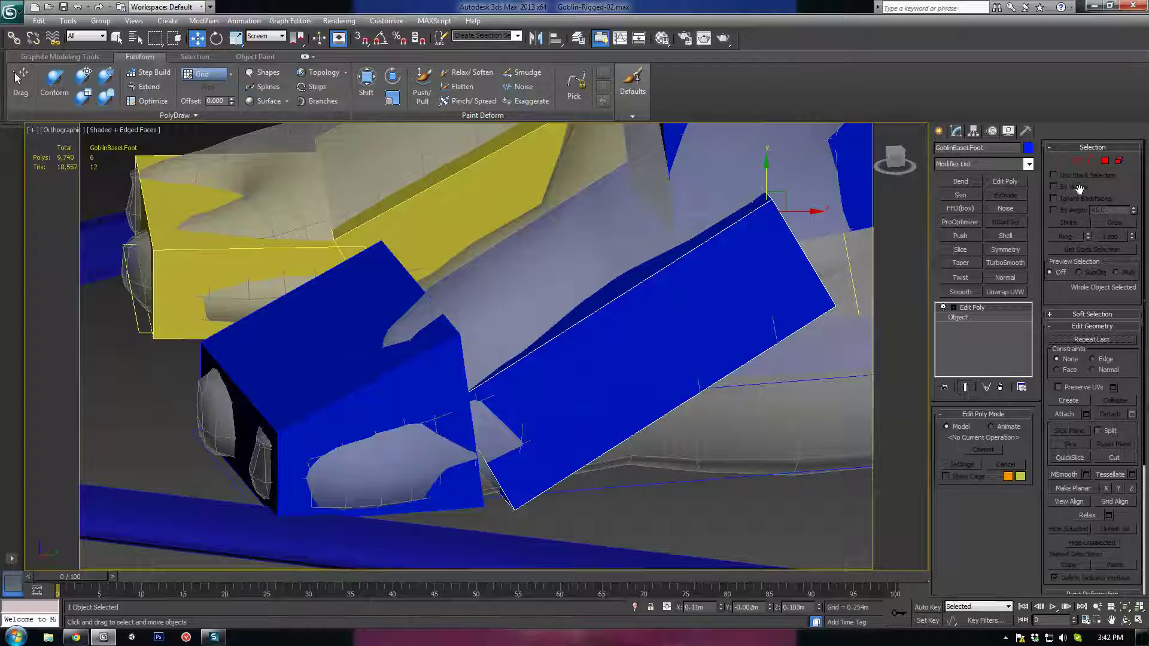
Try raising a front edge of the left foot bone at edge level and undo the move
left_click(1077, 163)
middle_click_drag(626, 354, 595, 360, "alt")
middle_click_drag(464, 367, 531, 375)
key("F3")
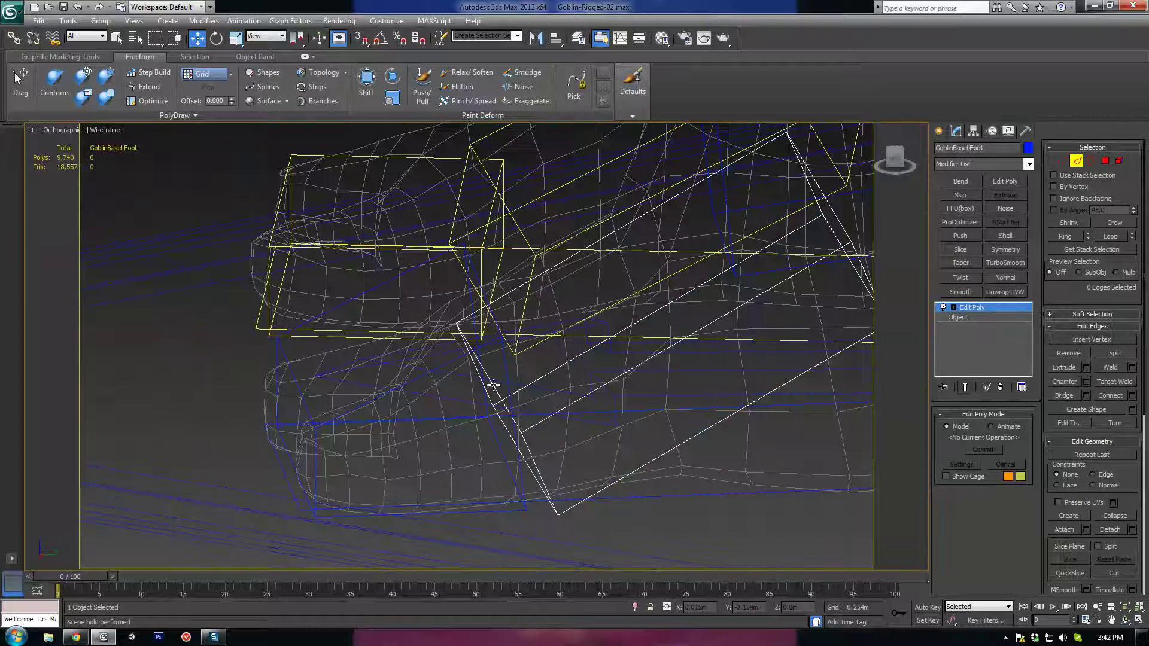
left_click(491, 385)
key("F3")
left_click_drag(489, 341, 489, 236)
key("ctrl+z")
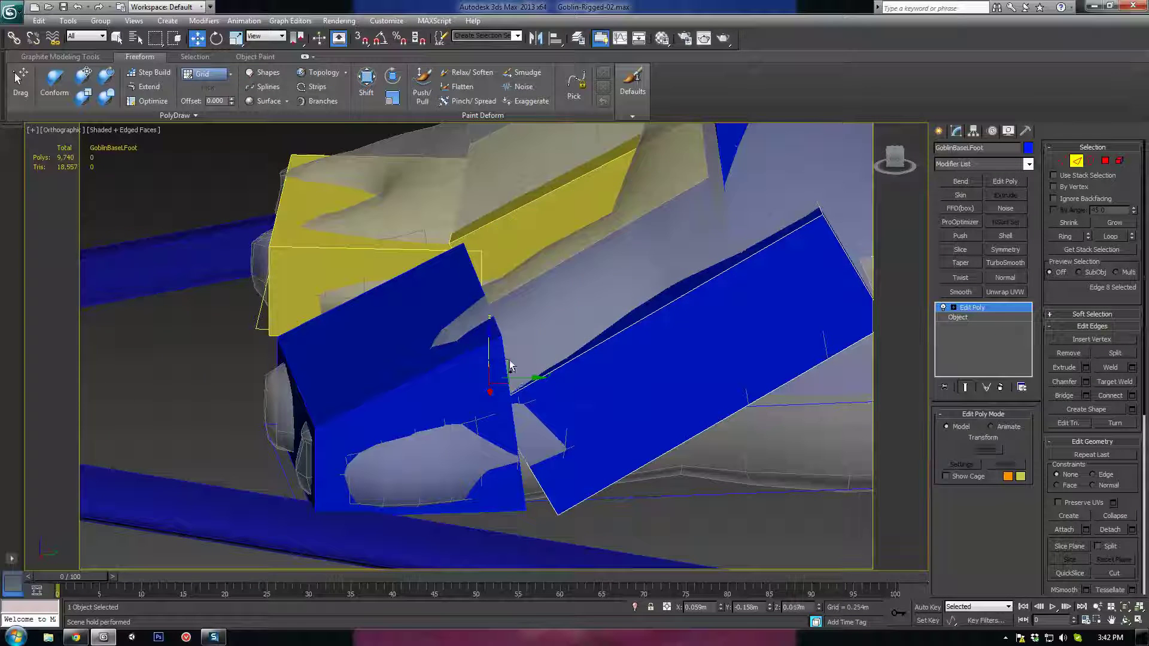
Raise the upper front edge of the left foot bone to the top of the toe bone's rear side
mouse_move(511, 367)
middle_mouse_down("alt")
mouse_move(538, 401)
mouse_move(517, 365)
middle_mouse_up("alt")
key("F3")
left_click(530, 380)
key("F3")
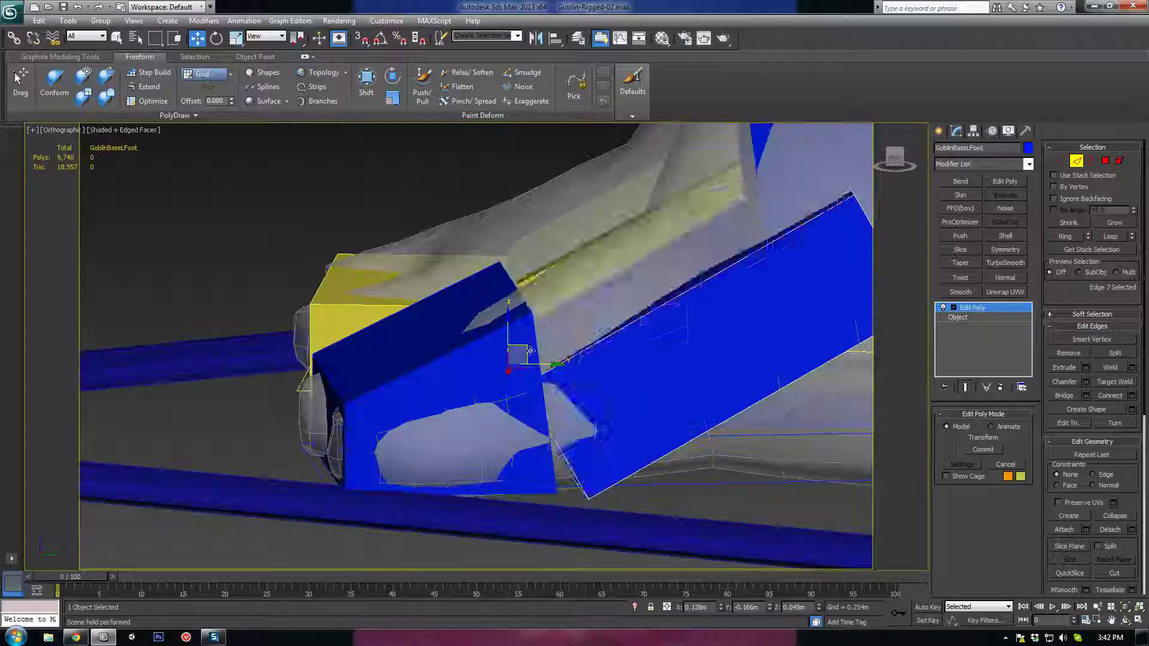
left_click_drag(525, 351, 537, 267)
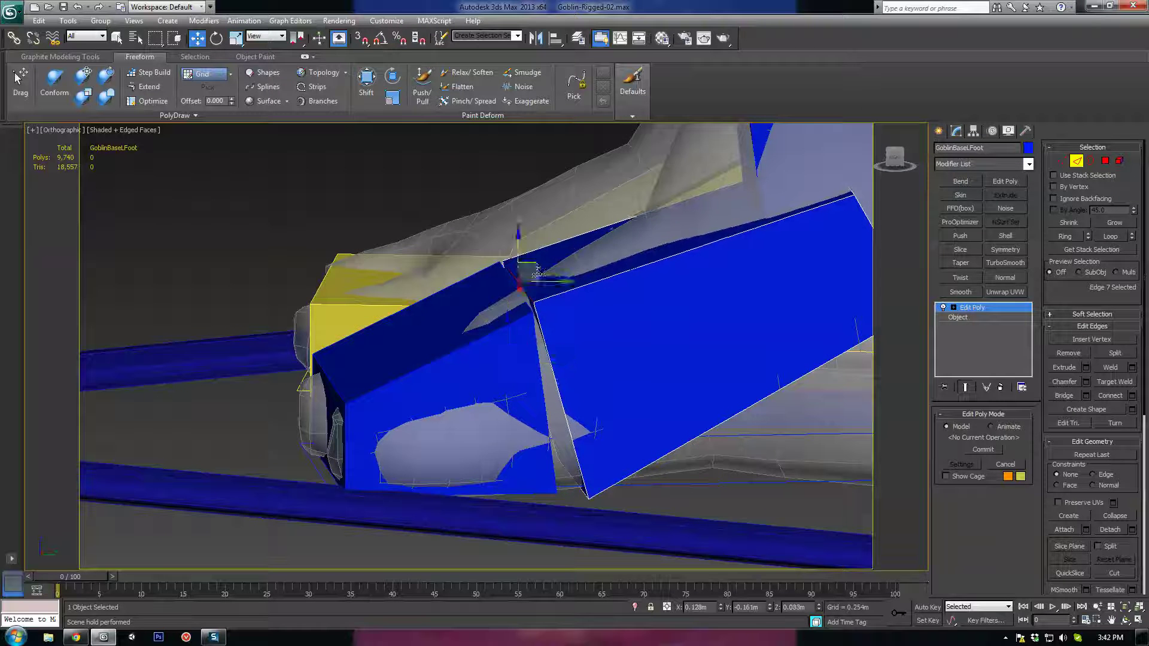
Move the lower front edge of the left foot bone forward against the toe bone's lower rear edge
mouse_move(566, 461)
middle_mouse_down("alt")
mouse_move(554, 444)
mouse_move(585, 464)
mouse_move(590, 483)
mouse_move(589, 471)
middle_mouse_up("alt")
key("F3")
left_click(592, 485)
key("F3")
left_click_drag(590, 470, 565, 463)
Try moving the upper rear edge of the left foot bone forward over the instep and undo the move
middle_click_drag(622, 427, 491, 468)
middle_click_drag(691, 305, 702, 330, "alt")
middle_click_drag(701, 256, 726, 211, "alt")
left_click(716, 254)
left_click_drag(728, 207, 627, 199)
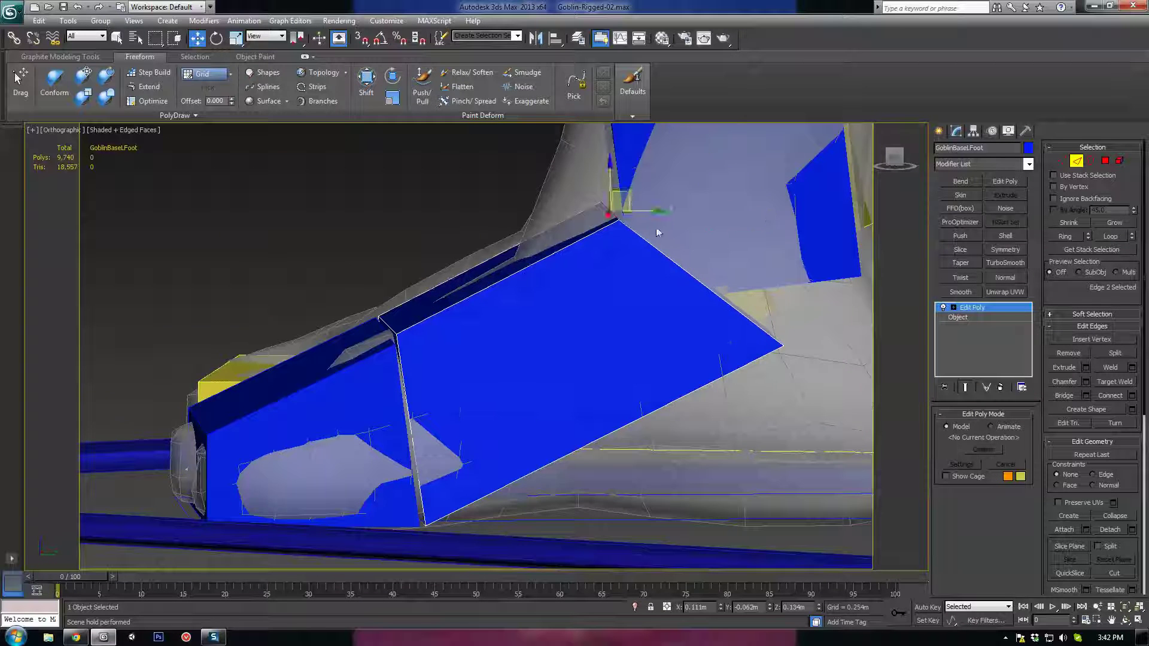
scroll(658, 239, "down", 3)
middle_click_drag(663, 262, 671, 256, "alt")
key("ctrl+z")
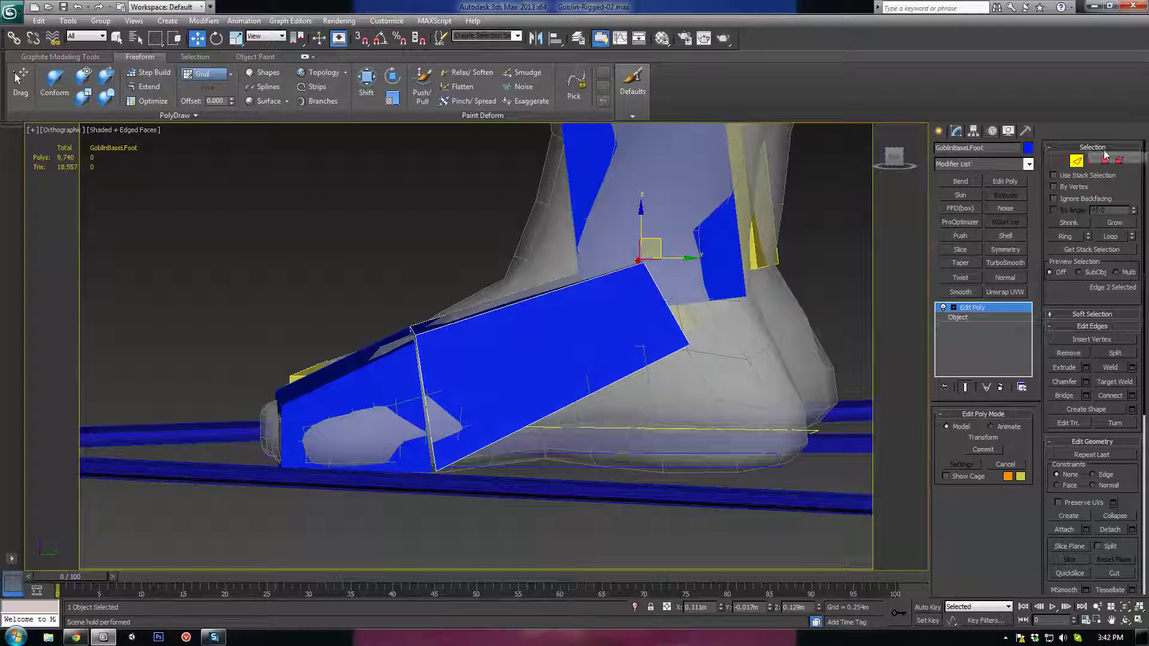
Move the upper rear edge of the left foot bone forward and raise it to the front of the ankle
left_click(1078, 161)
middle_click_drag(632, 295, 635, 317)
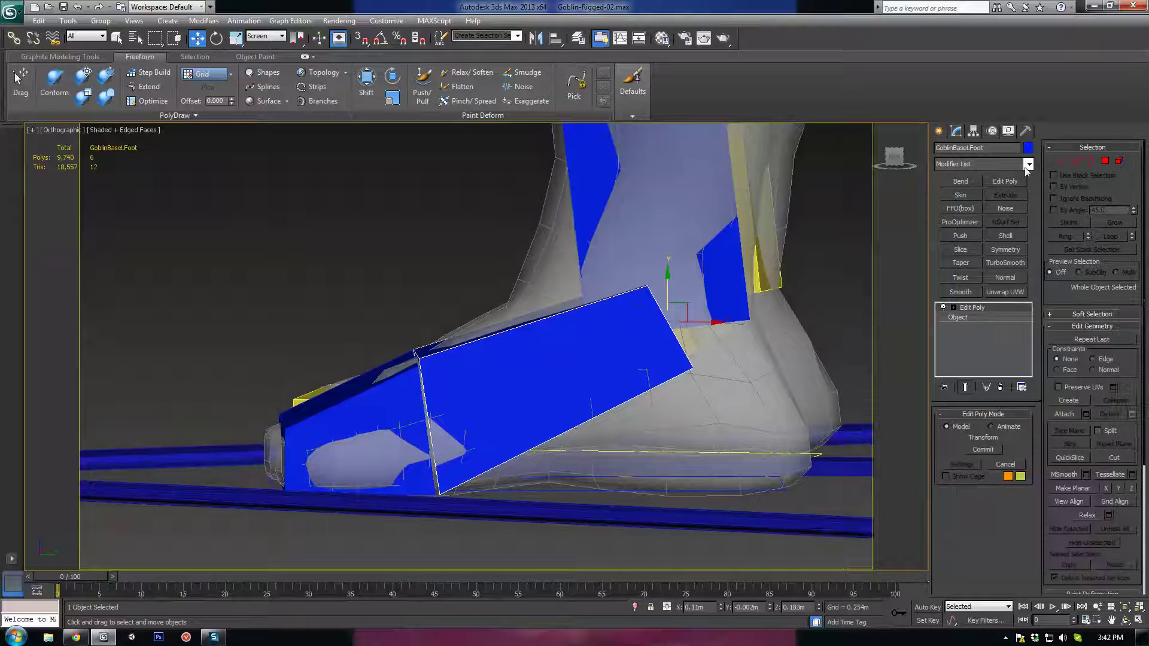
left_click(1078, 161)
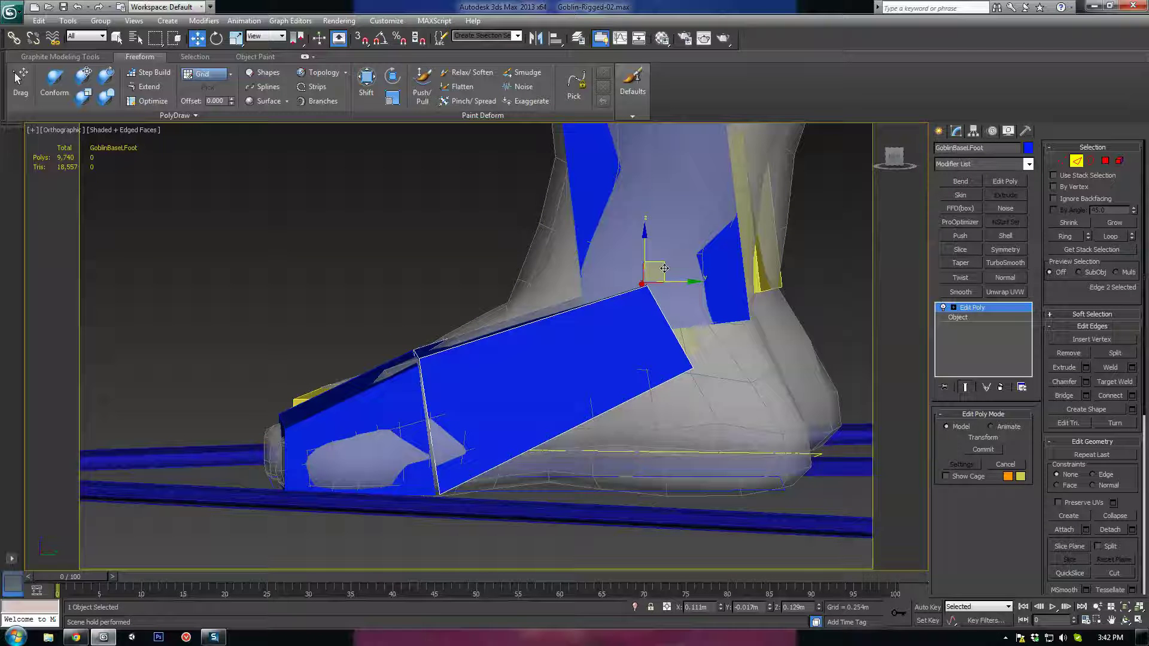
left_click_drag(664, 269, 537, 283)
middle_click_drag(536, 283, 516, 299, "alt")
left_click(689, 364)
left_click(525, 308)
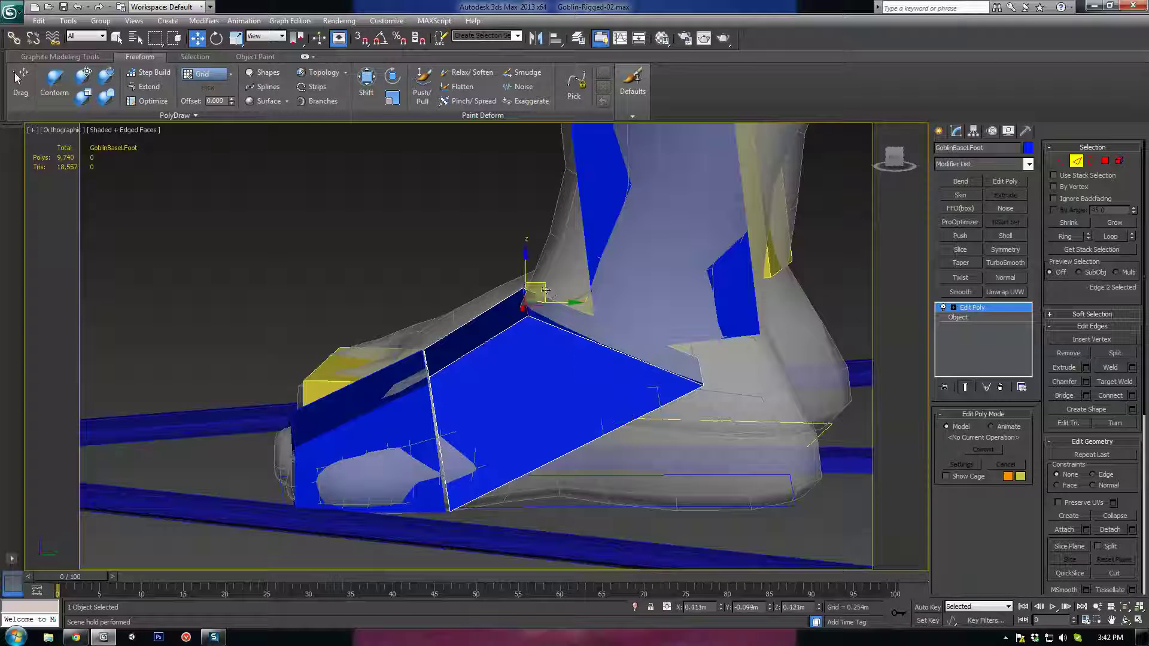
left_click_drag(546, 290, 545, 274)
Move the lower rear edge of the left foot bone down and back to the base of the heel
left_click(701, 376)
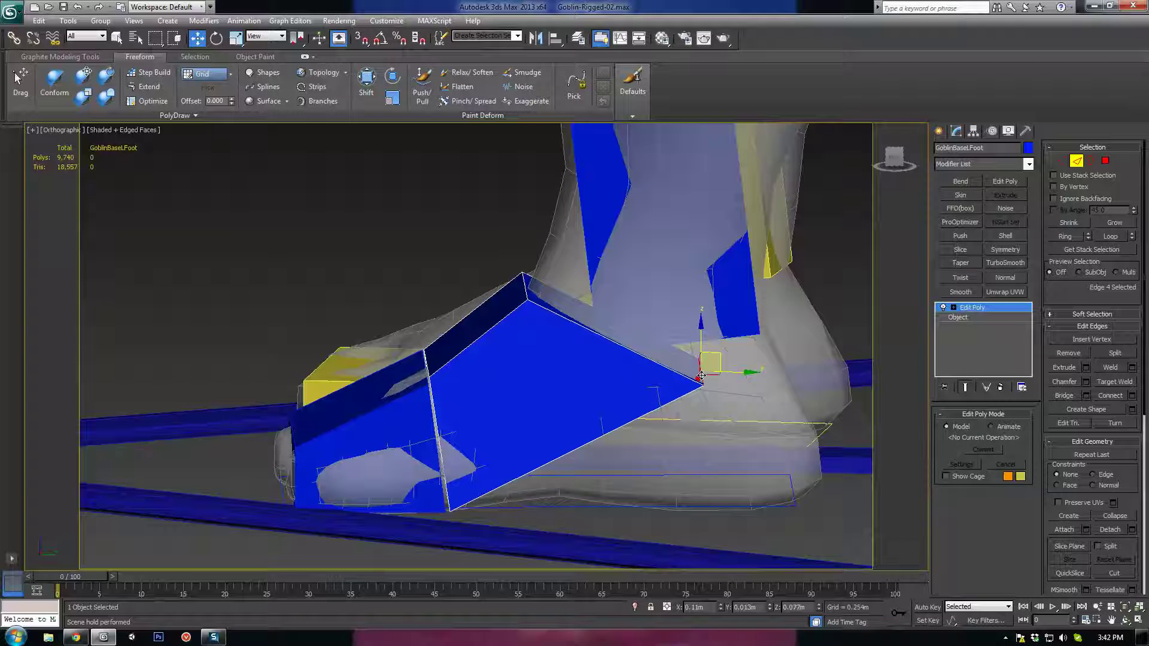
left_click_drag(724, 366, 849, 486)
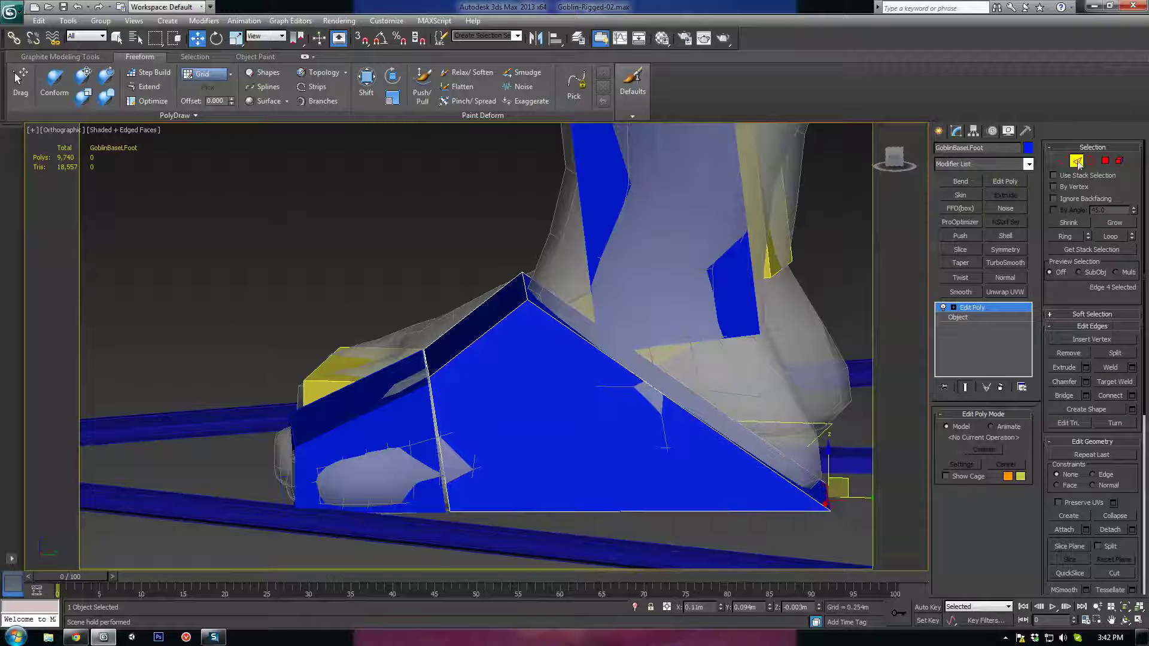
middle_click_drag(584, 439, 575, 401)
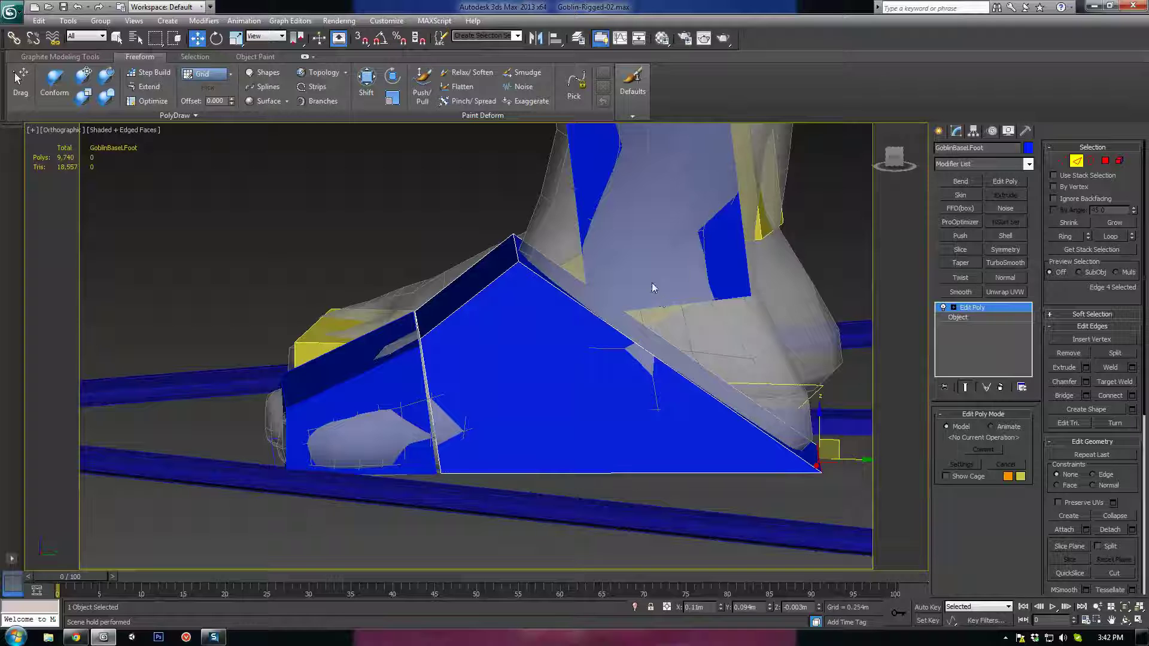
Connect the two sloping rear edges of the left foot bone and move the new edge up behind the ankle
left_click_drag(652, 282, 604, 377)
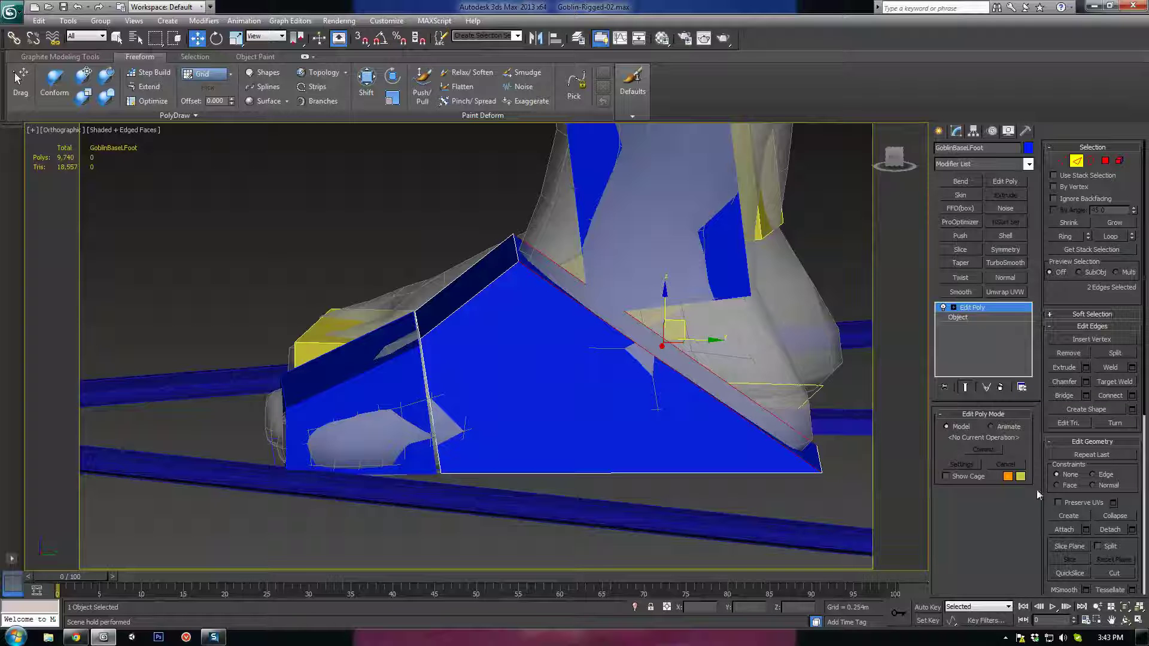
left_click(1109, 396)
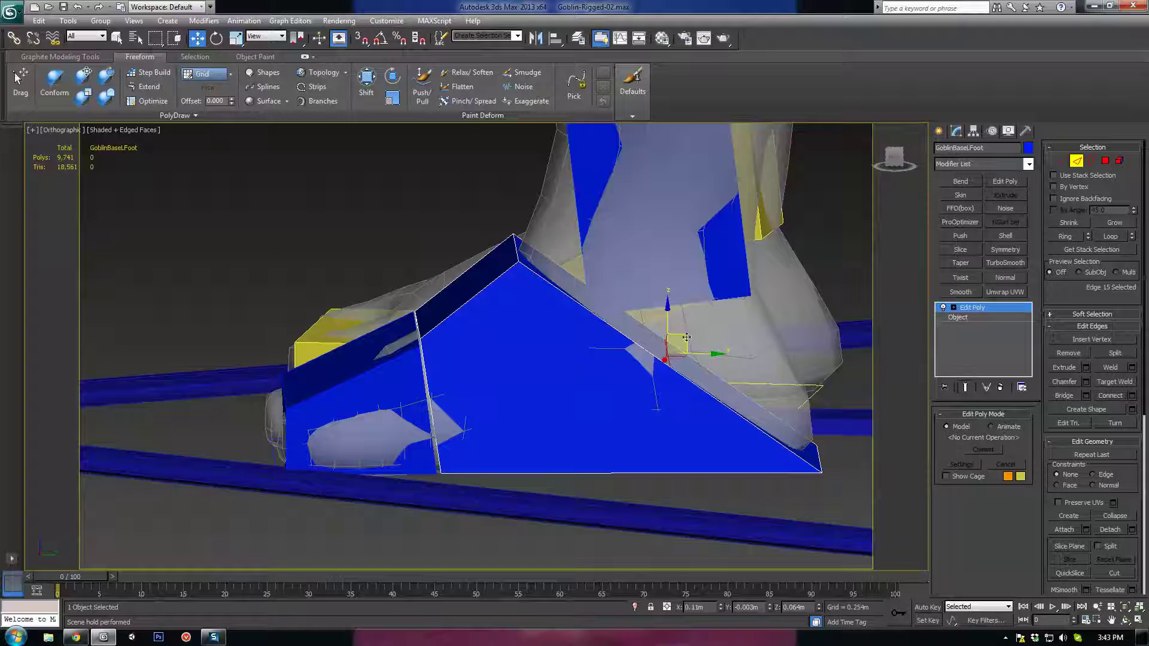
middle_click_drag(686, 337, 761, 340, "alt")
left_click_drag(772, 297, 768, 289)
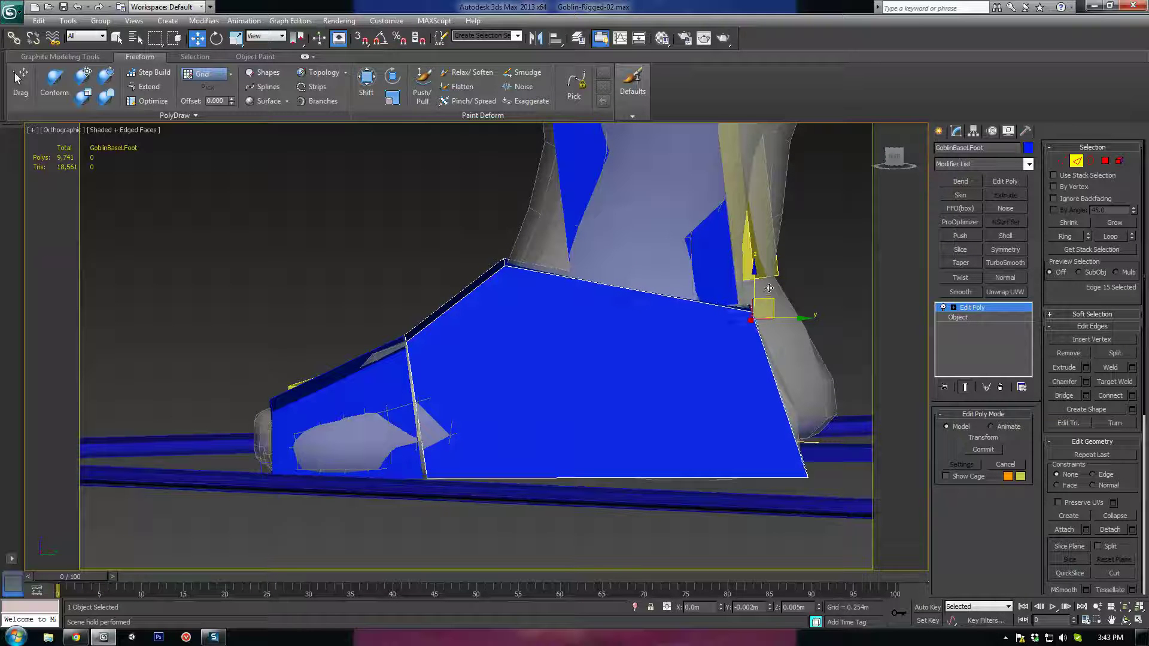
Shift the left foot bone's instep edge and inner front edge slightly sideways to fit the foot mesh
middle_click_drag(760, 401, 663, 350, "alt")
left_click(640, 370)
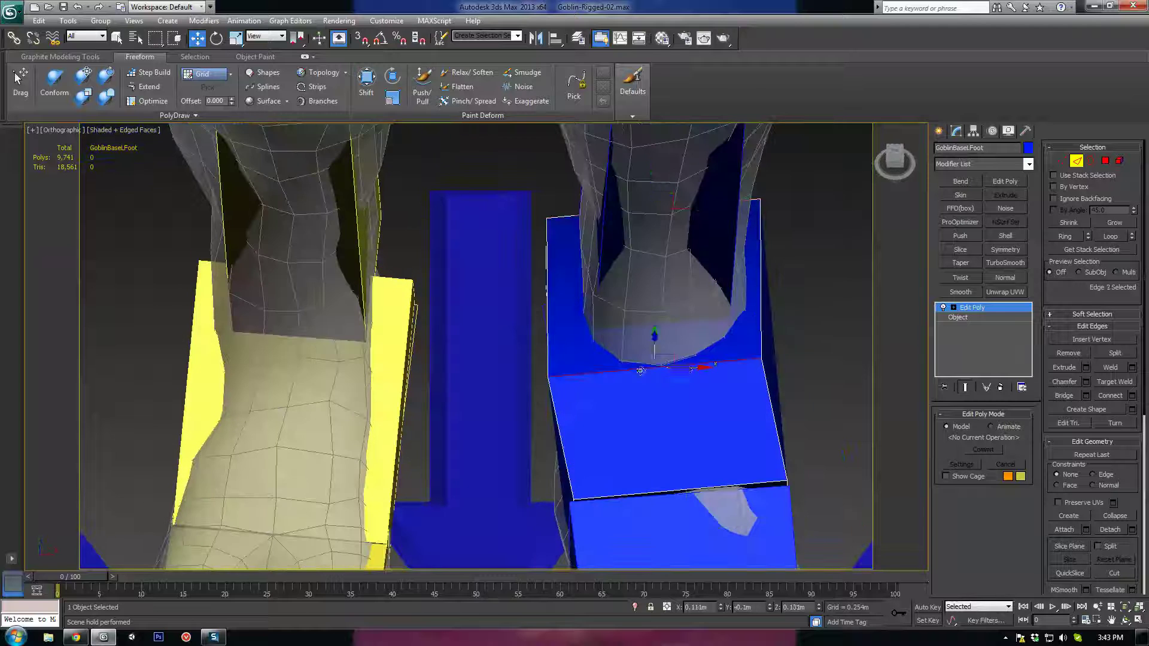
left_click_drag(691, 369, 707, 369)
middle_click_drag(693, 380, 680, 405, "alt")
left_click(698, 424)
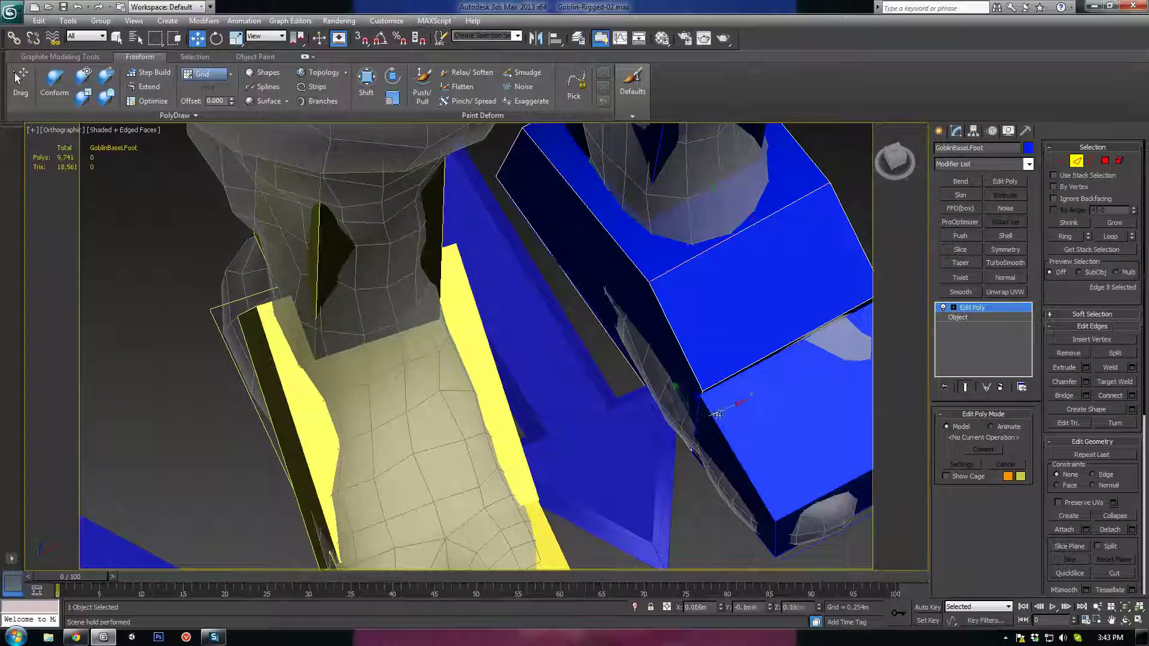
left_click_drag(729, 411, 723, 412)
Shift an edge on the outer side of the left foot bone inward and adjust the instep edge around the ankle
middle_click_drag(723, 412, 441, 329, "alt")
left_click(557, 292)
left_click(485, 340, "ctrl")
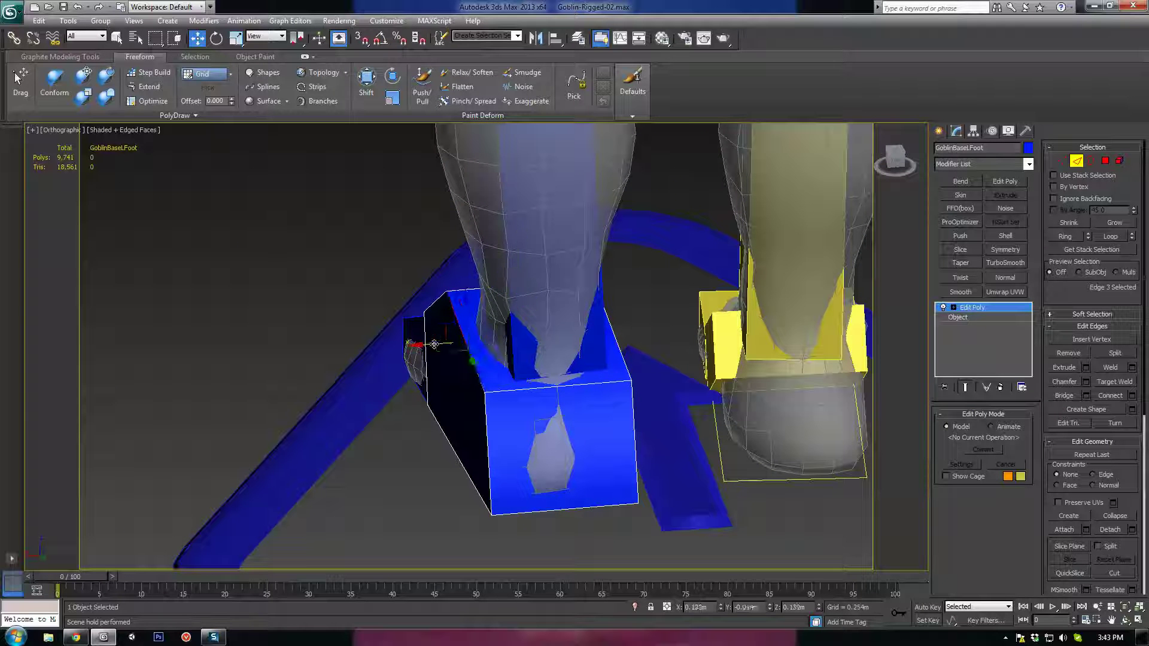
left_click_drag(434, 344, 451, 345)
middle_click_drag(451, 345, 548, 322, "alt")
left_click(614, 352)
left_click(509, 308)
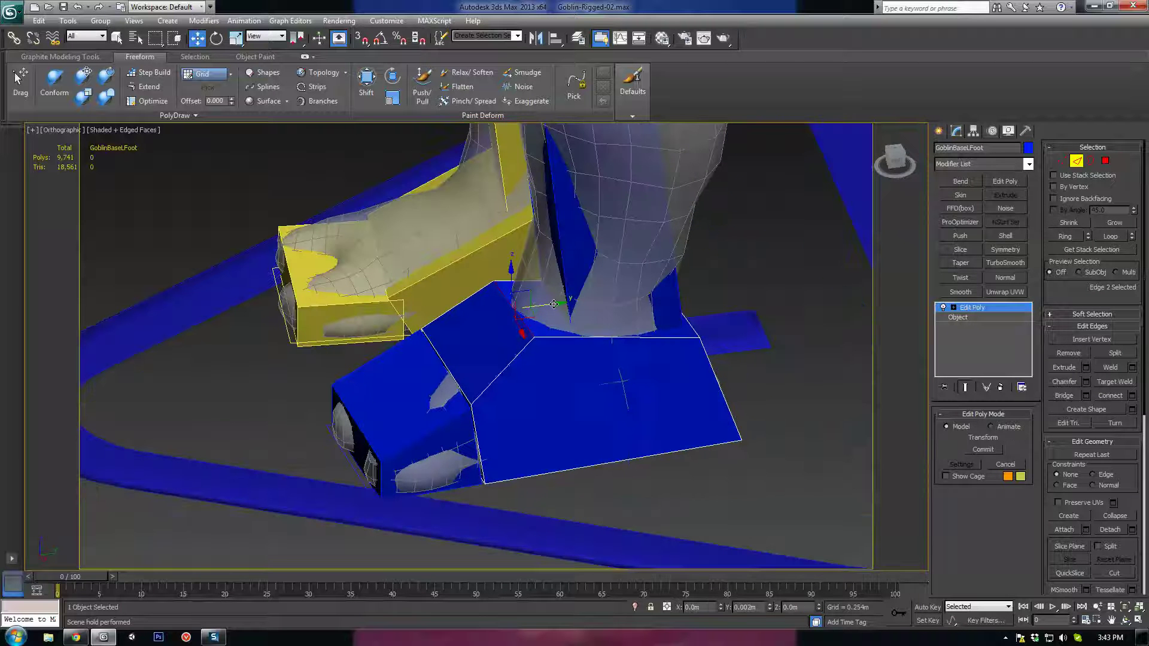
Collapse the Edit Poly modifier into the left foot bone
right_click(979, 312)
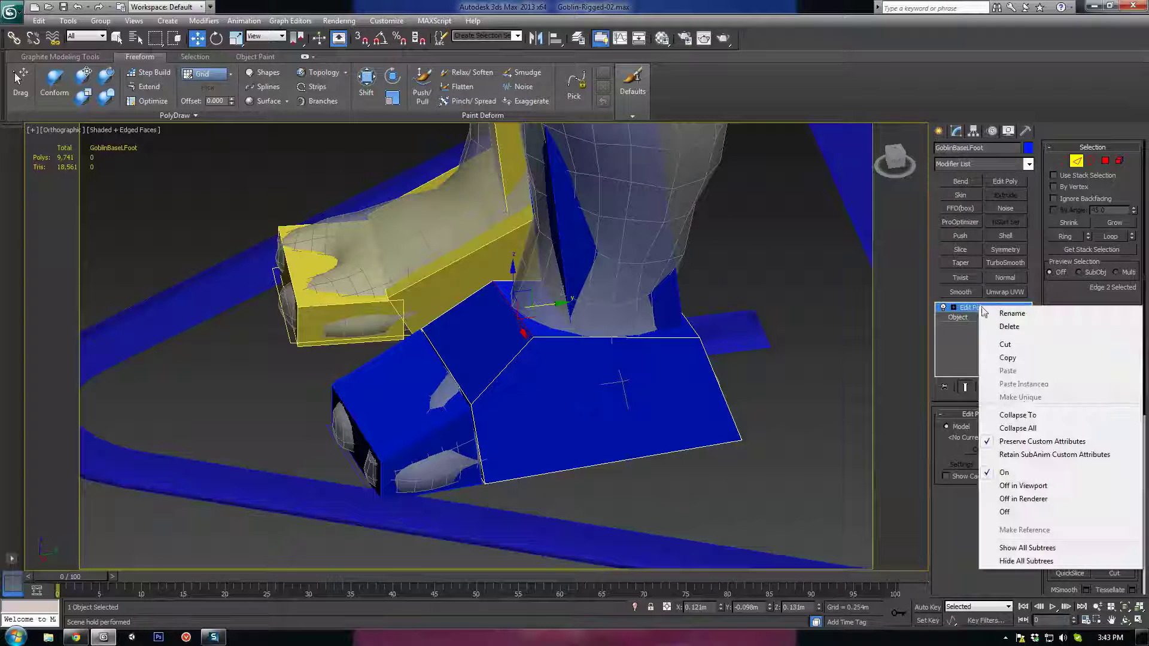
left_click(993, 426)
middle_click_drag(631, 353, 616, 385)
Add an Edit Poly modifier to the left calf bone and switch it to edge level
left_click(616, 299)
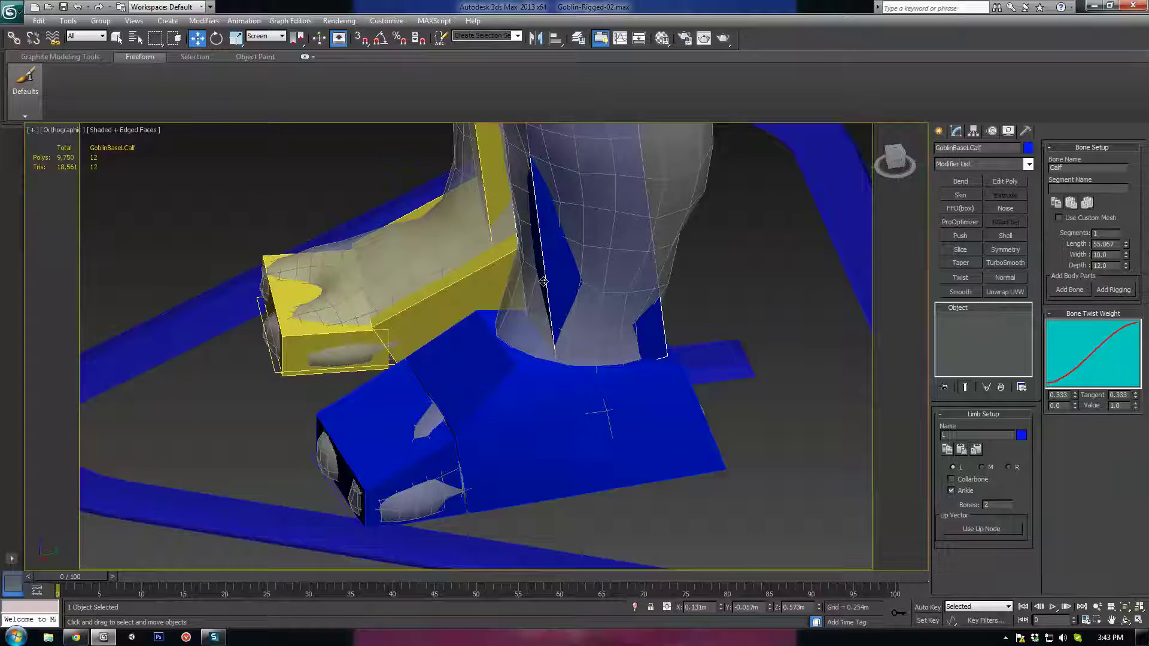
middle_click_drag(617, 299, 615, 253, "alt")
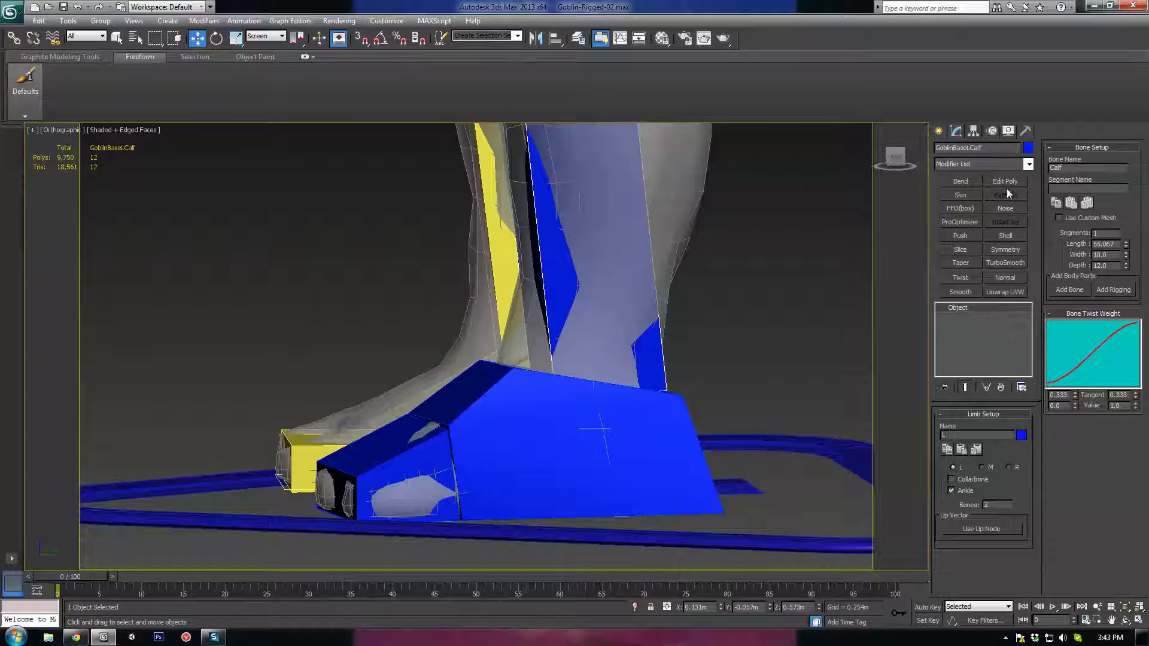
left_click(1006, 182)
left_click(1076, 163)
Move the lower front edge of the left calf bone forward and up to the foot bone's instep edge, aligning it sideways
middle_click_drag(621, 331, 626, 365)
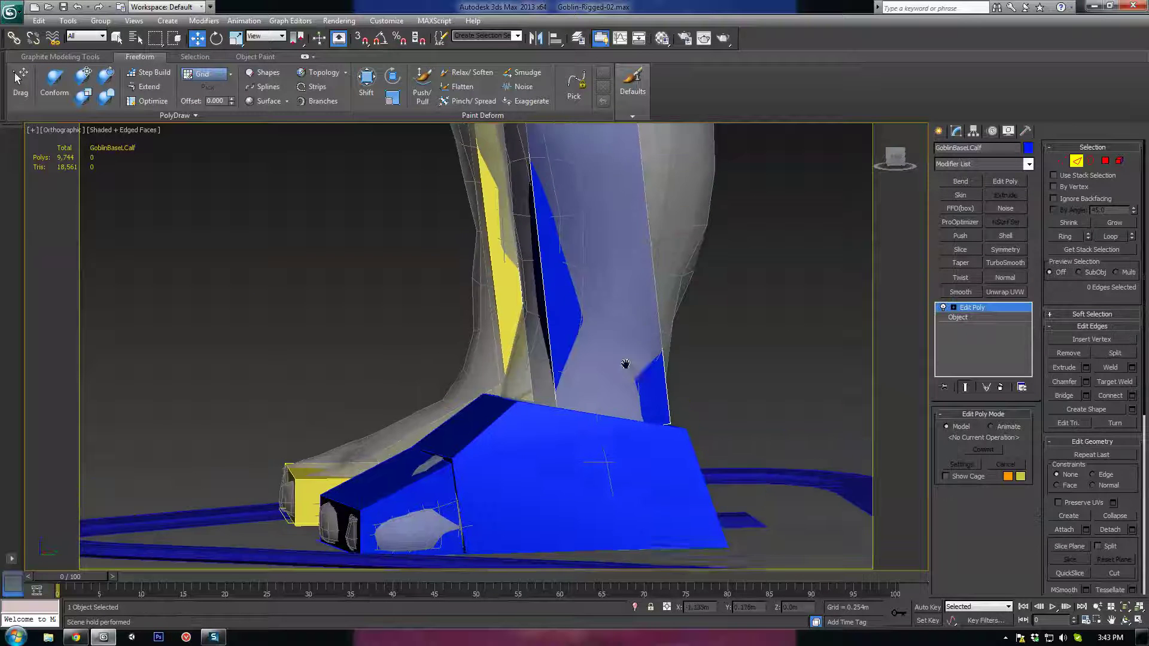
key("F3")
left_click(550, 426)
key("F3")
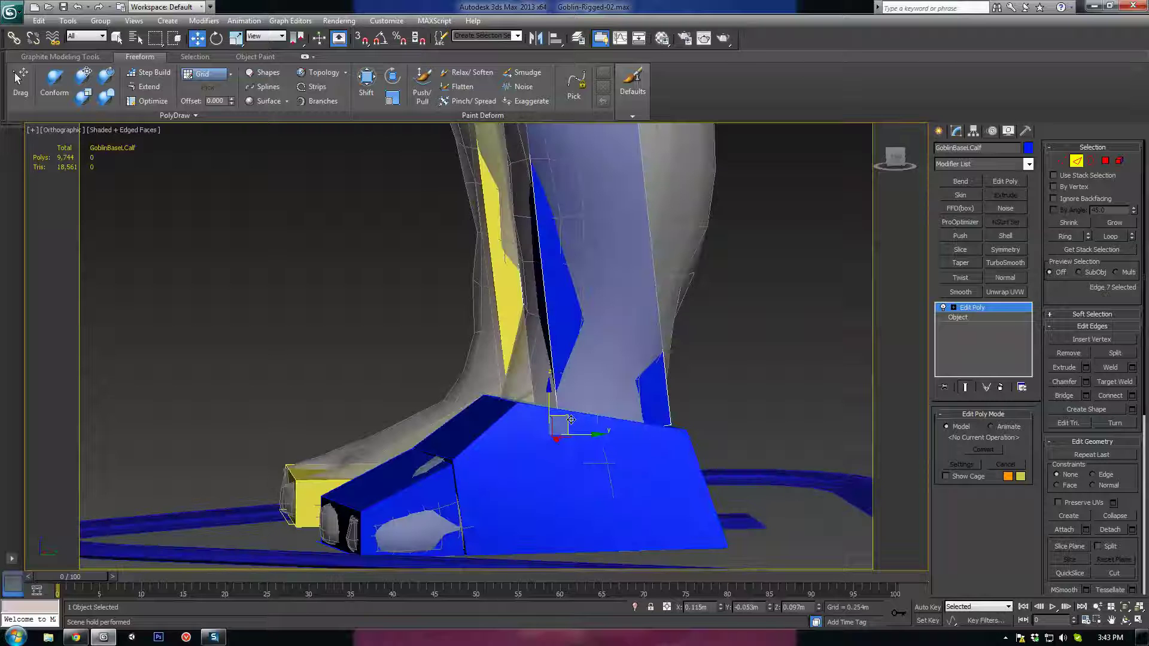
left_click_drag(574, 421, 522, 379)
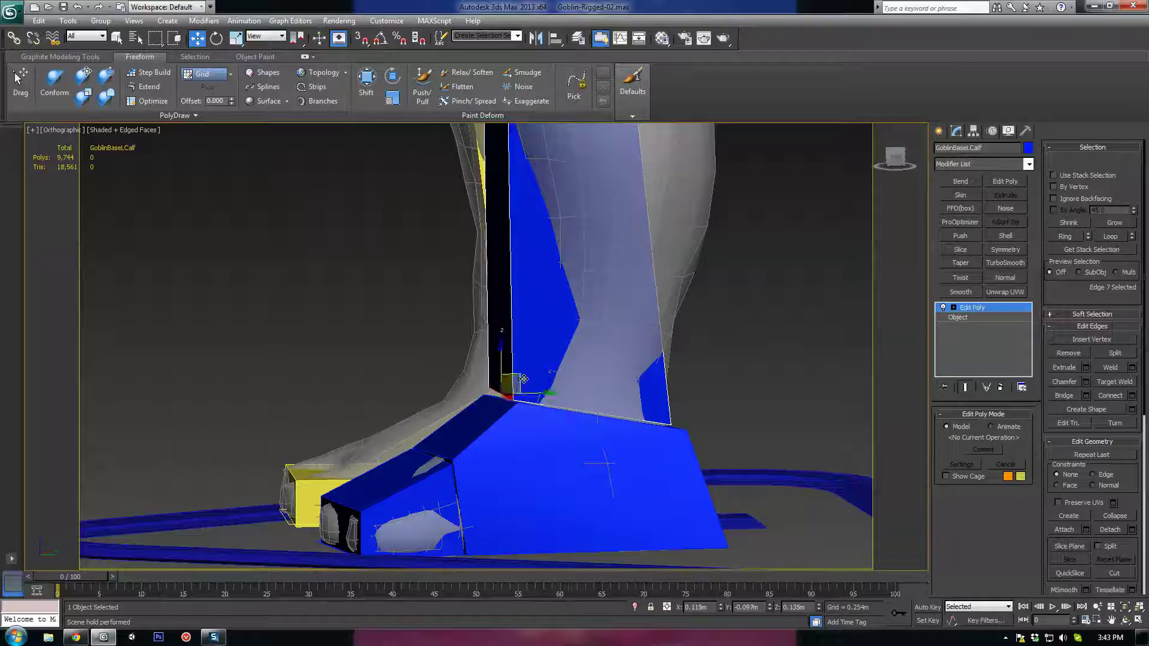
middle_click_drag(522, 378, 647, 409, "alt")
left_click_drag(535, 392, 542, 392)
middle_click_drag(542, 392, 516, 372, "alt")
Leave the calf bone's edge level and add a new Edit Poly modifier to the left foot bone
left_click(1077, 162)
left_click(539, 431)
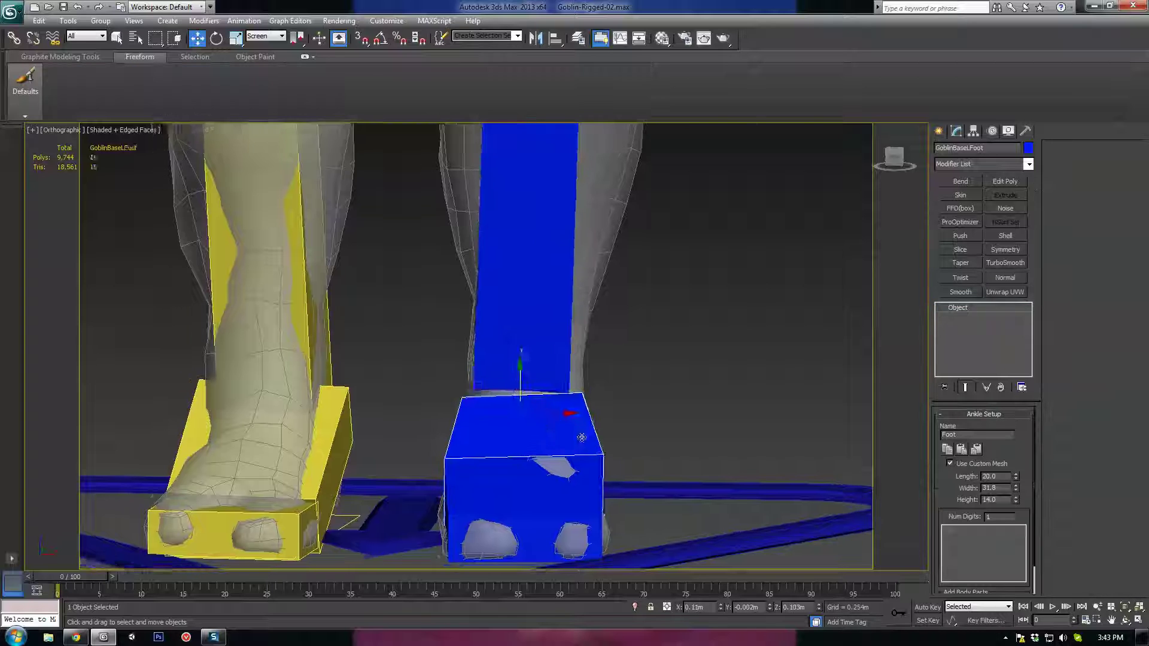
scroll(595, 390, "up", 5)
left_click(1006, 181)
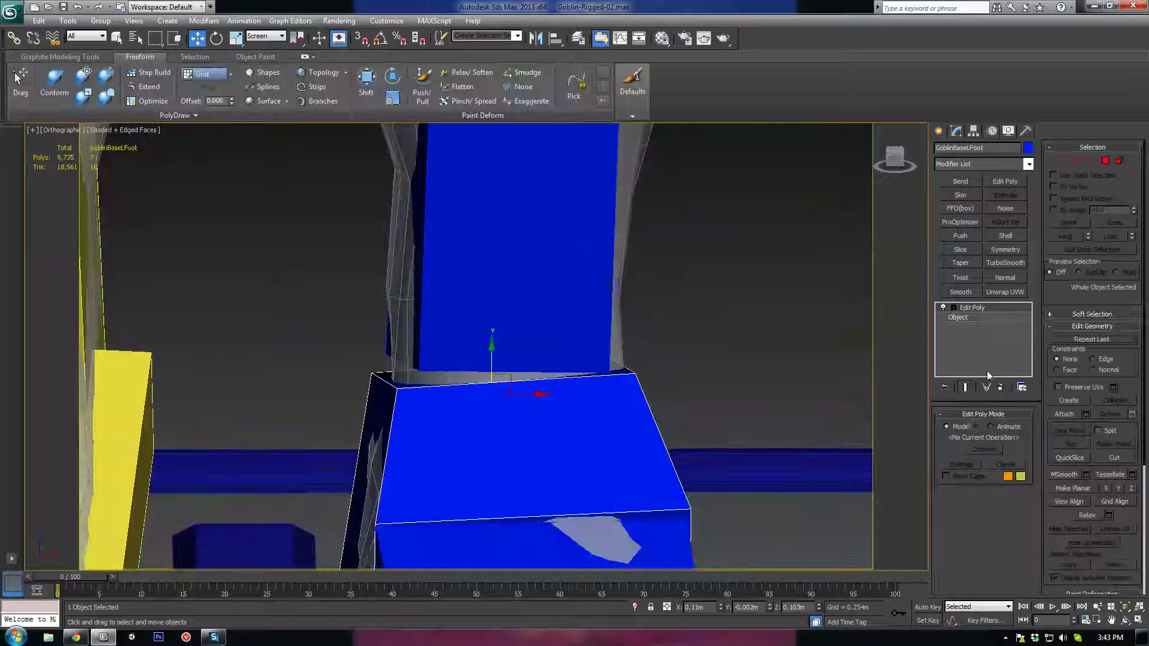
Level the instep edge and the upper heel edge of the left foot bone by scaling and nudging them vertically
key("2")
key("r")
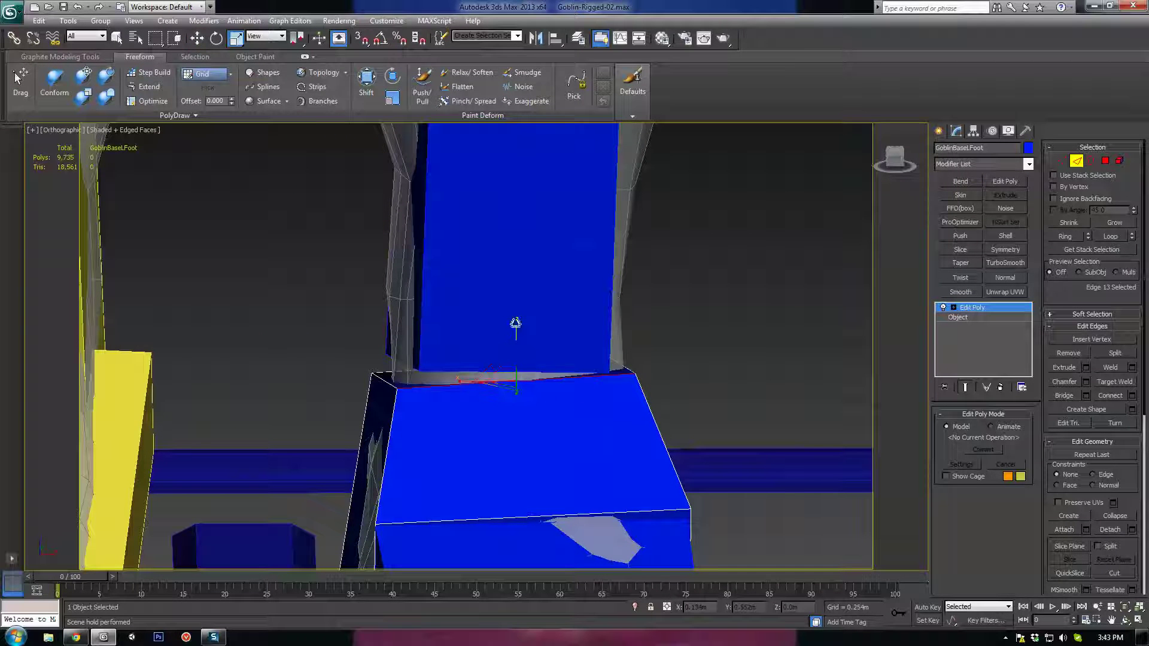
key("w")
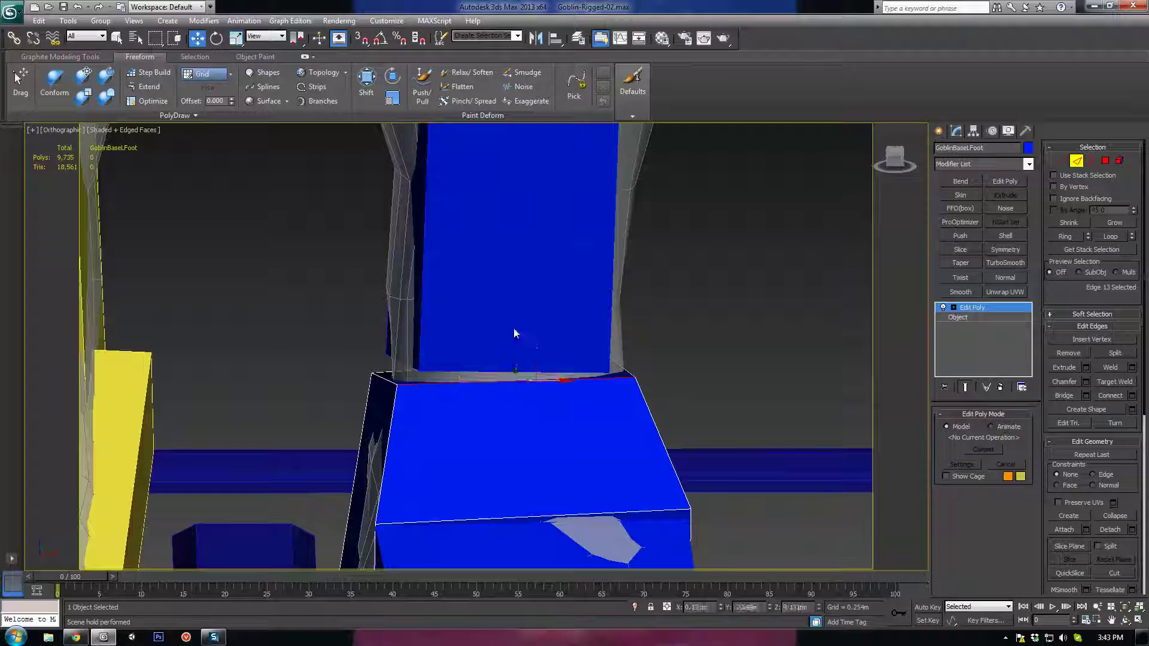
left_click_drag(516, 334, 516, 337)
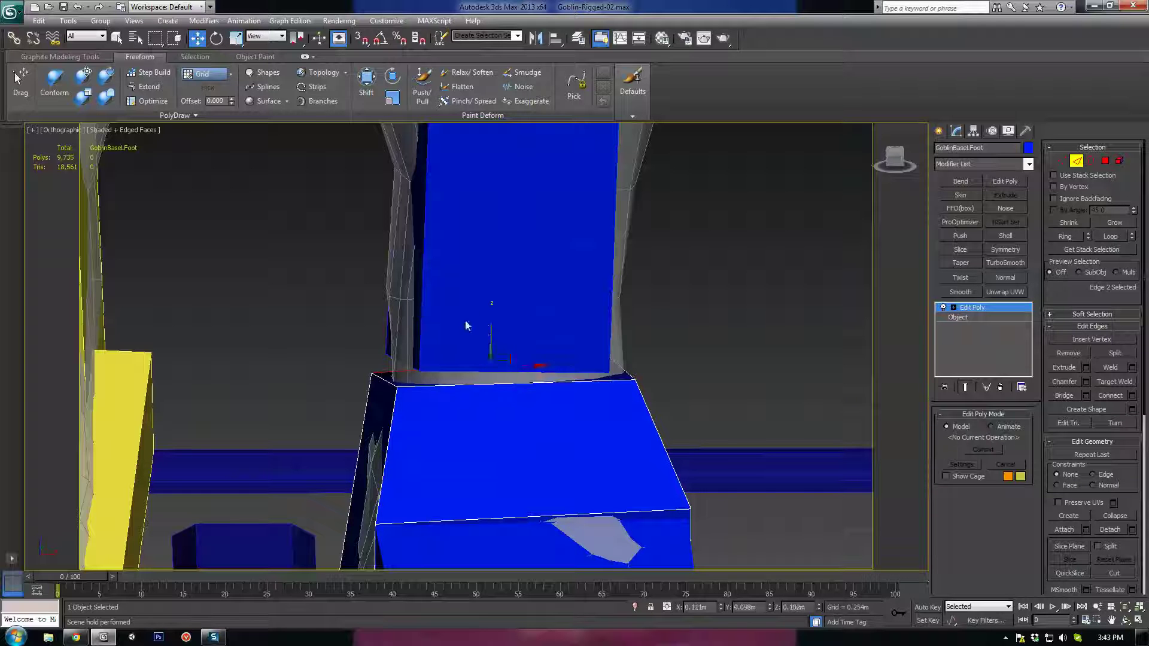
key("r")
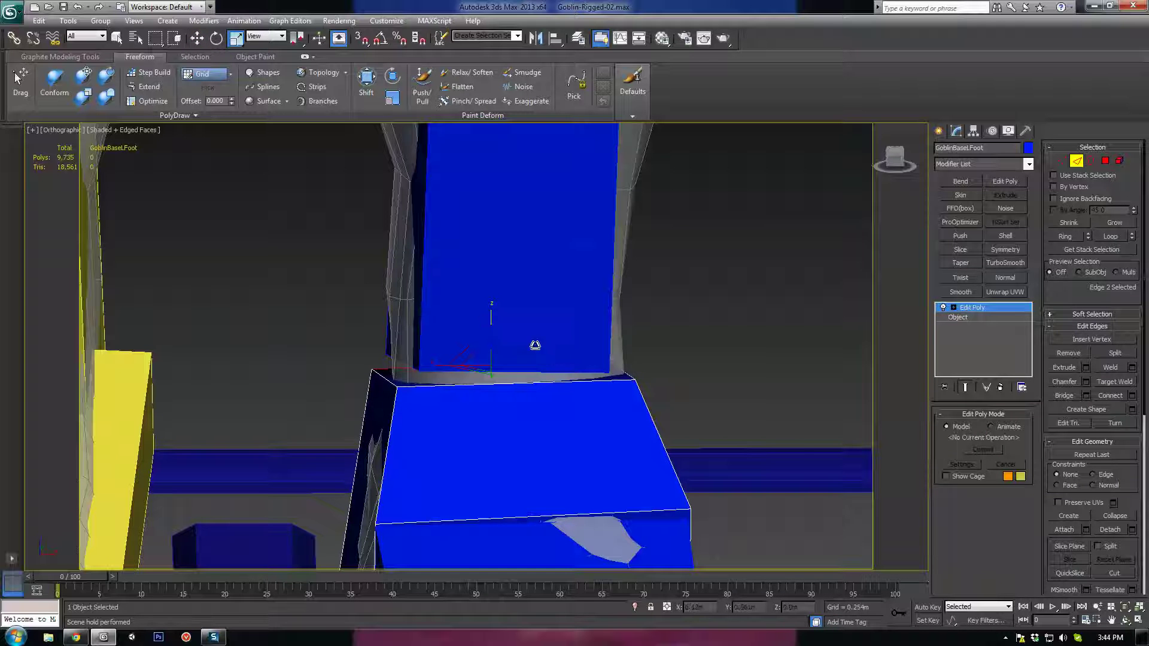
key("w")
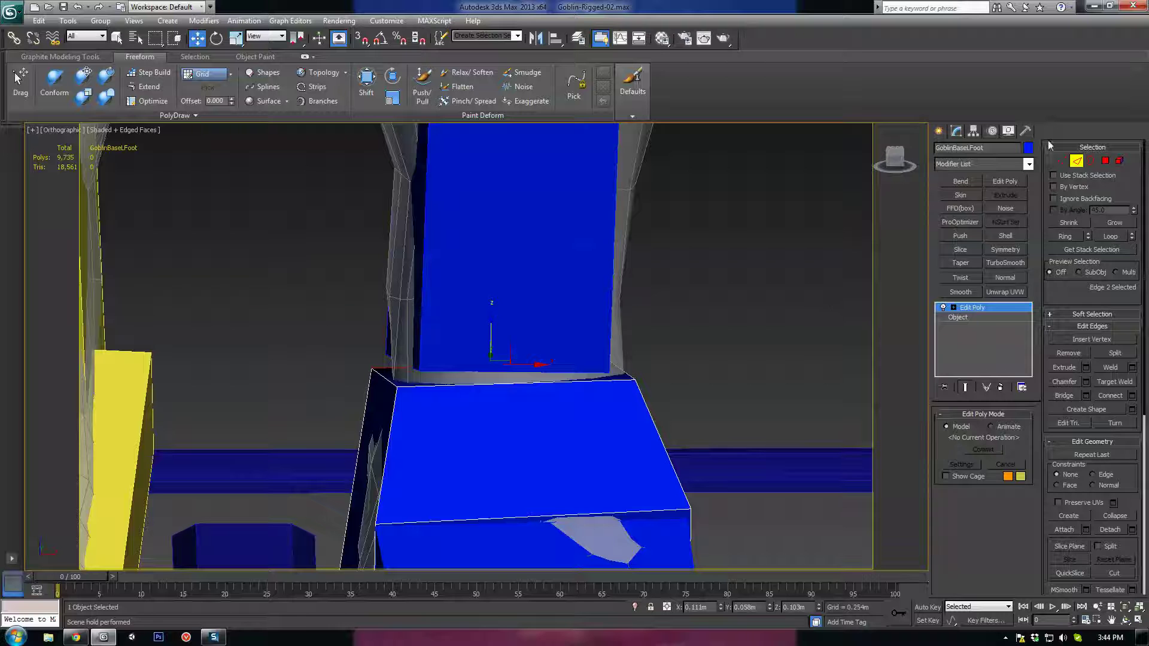
Flatten the lower front edge of the left calf bone vertically and lower the bone's bottom toward the foot bone
left_click(1077, 162)
left_click(592, 264)
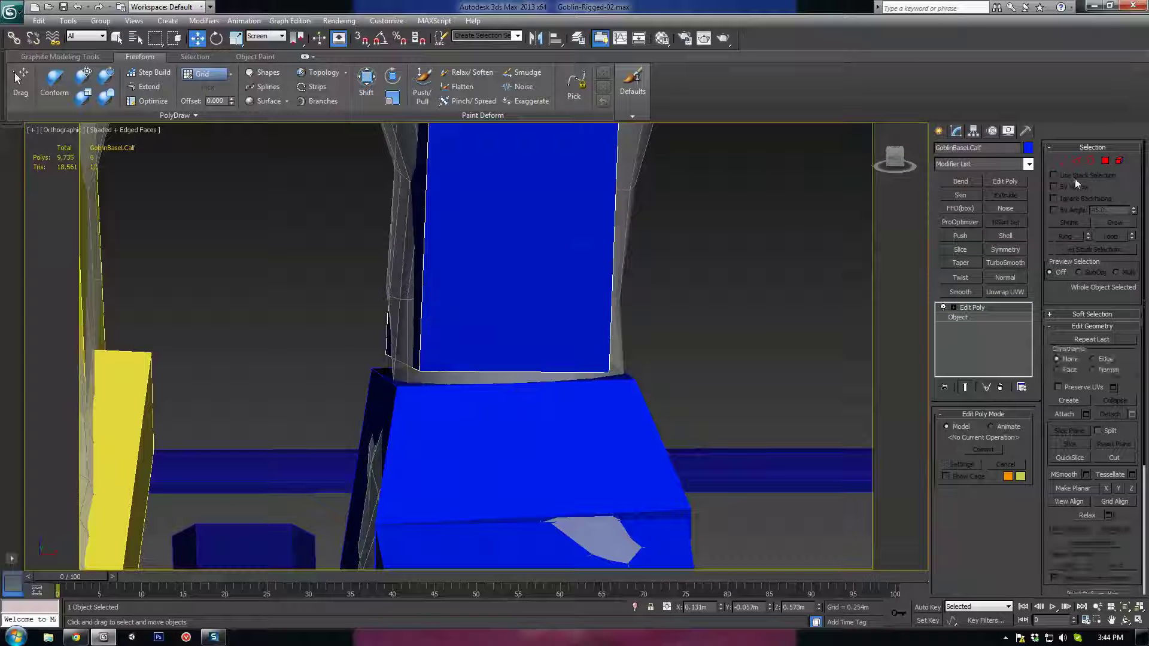
left_click(1077, 162)
key("r")
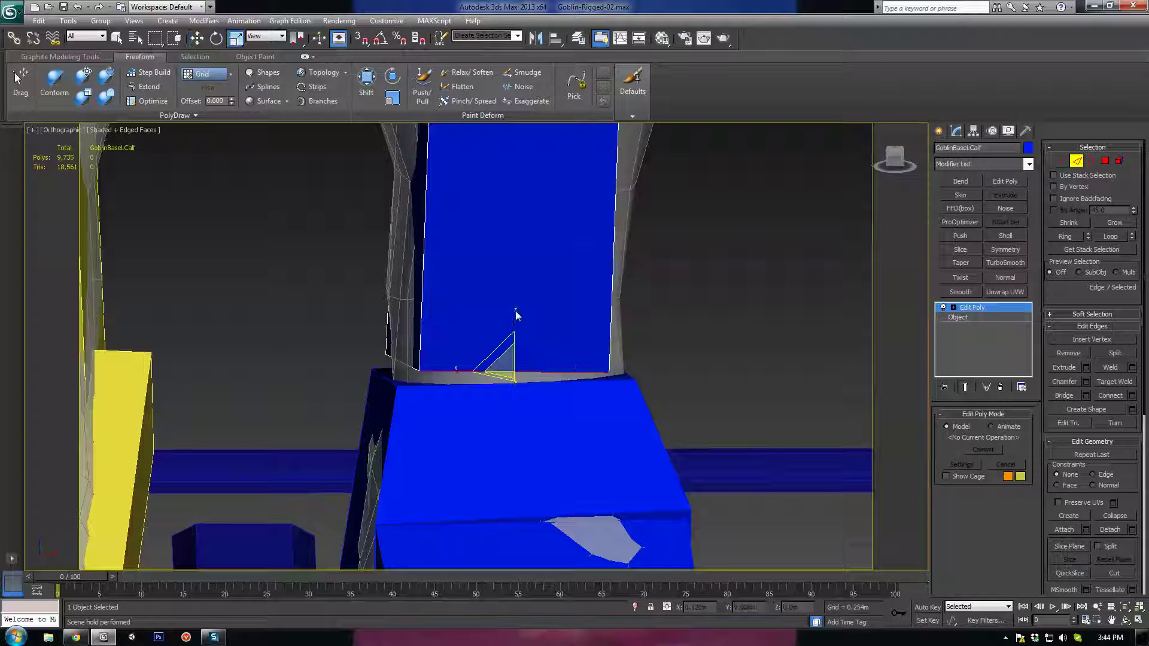
left_click_drag(514, 316, 529, 477)
middle_click_drag(594, 230, 515, 282, "alt")
key("w")
left_click_drag(515, 330, 514, 344)
Move the lower rear edge of the left calf bone sideways and back to meet the foot bone's upper heel edge
middle_click_drag(514, 344, 587, 337, "alt")
left_click_drag(584, 329, 591, 328)
middle_click_drag(591, 329, 585, 305, "alt")
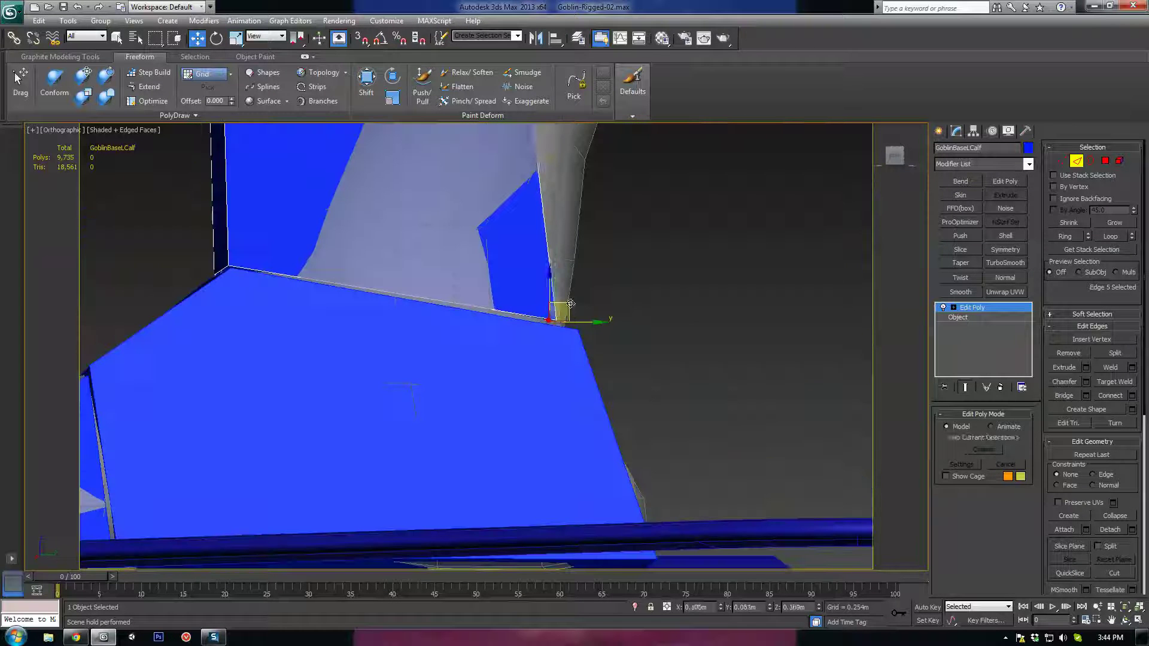
left_click_drag(571, 303, 590, 310)
Move the upper front edge of the left calf bone forward to the front of the knee
scroll(569, 306, "down", 5)
middle_click_drag(479, 207, 479, 476)
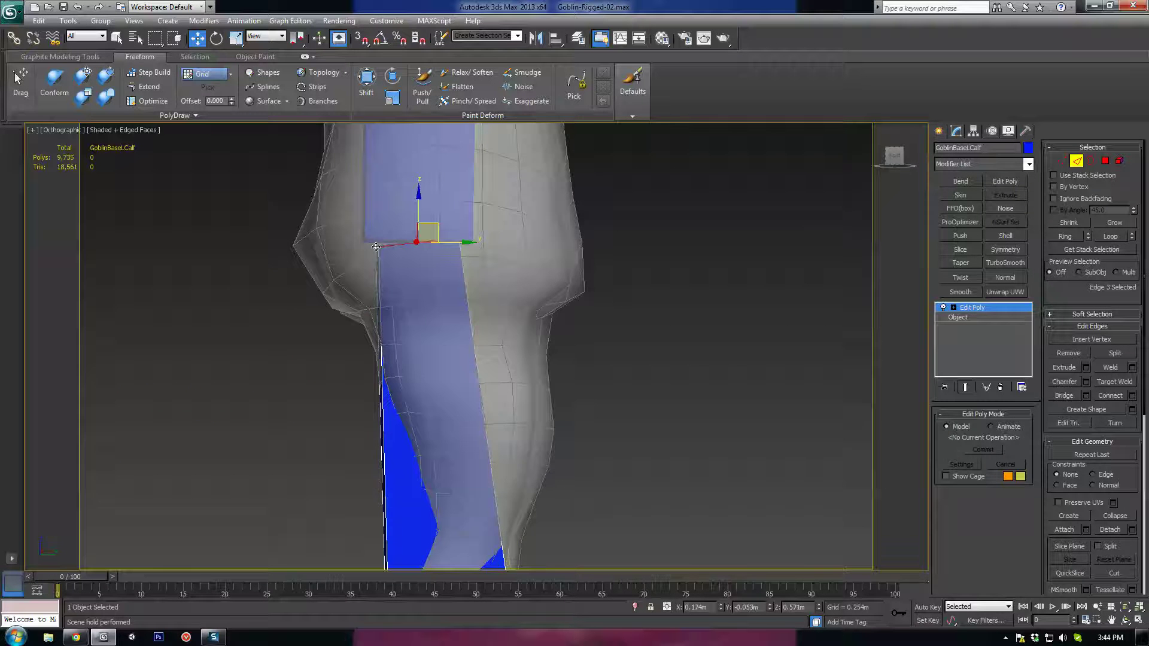
middle_click_drag(376, 247, 427, 282, "alt")
middle_click_drag(373, 242, 466, 267, "alt")
Move the upper rear edge of the left calf bone back to the rear of the knee
key("F3")
left_click(447, 237)
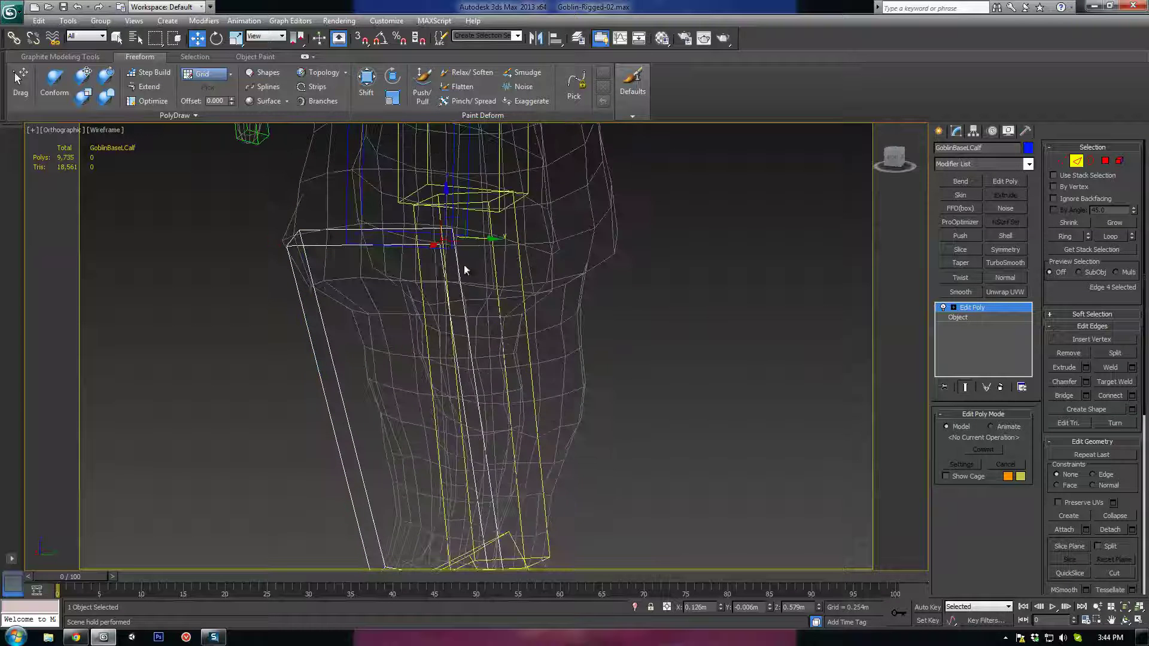
key("F3")
left_click_drag(480, 240, 589, 260)
Move the upper outer and inner side edges of the left calf bone sideways to span the knee's width
middle_click_drag(580, 267, 478, 315, "alt")
left_click(486, 245)
middle_click_drag(515, 254, 460, 267, "alt")
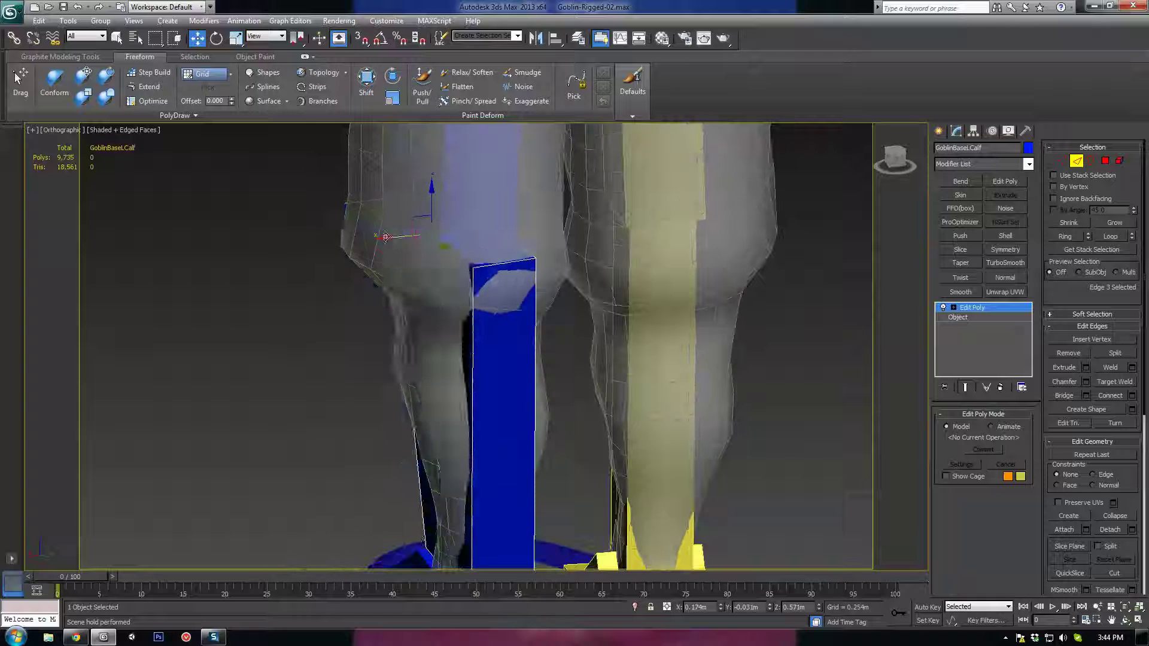
left_click_drag(385, 237, 304, 262)
middle_click_drag(563, 266, 530, 252, "alt")
left_click_drag(466, 234, 524, 235)
Connect the four vertical edges of the left calf bone with a horizontal edge loop around its middle
middle_click_drag(575, 345, 631, 270)
middle_click_drag(631, 269, 553, 421)
scroll(605, 441, "down", 2)
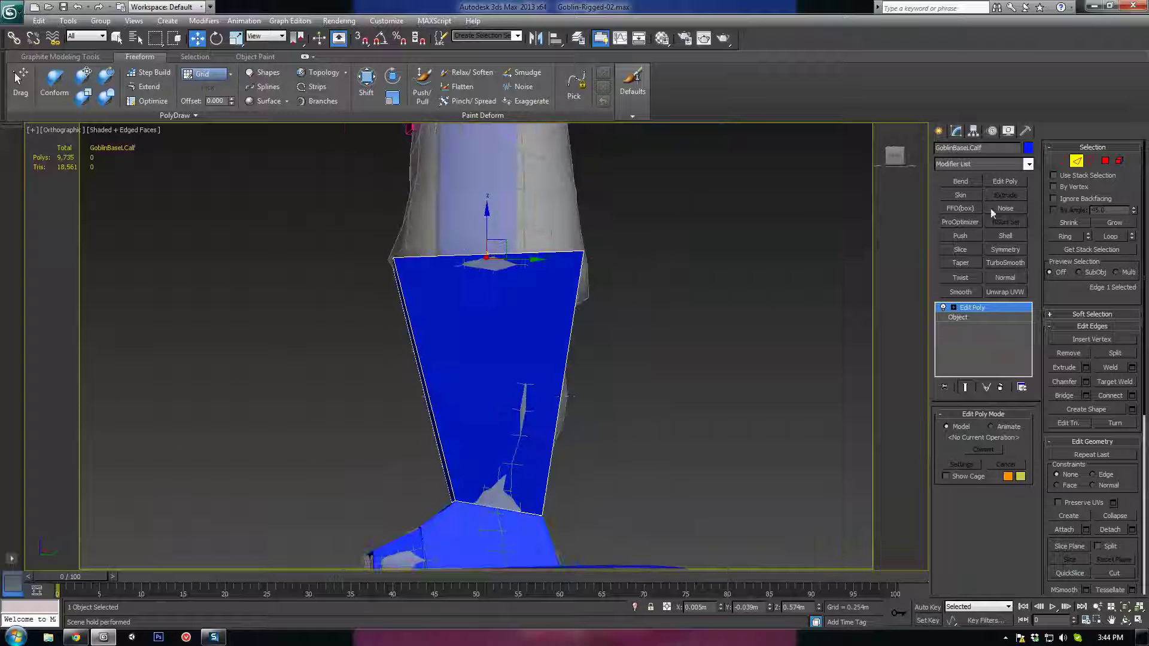
left_click_drag(636, 352, 639, 352)
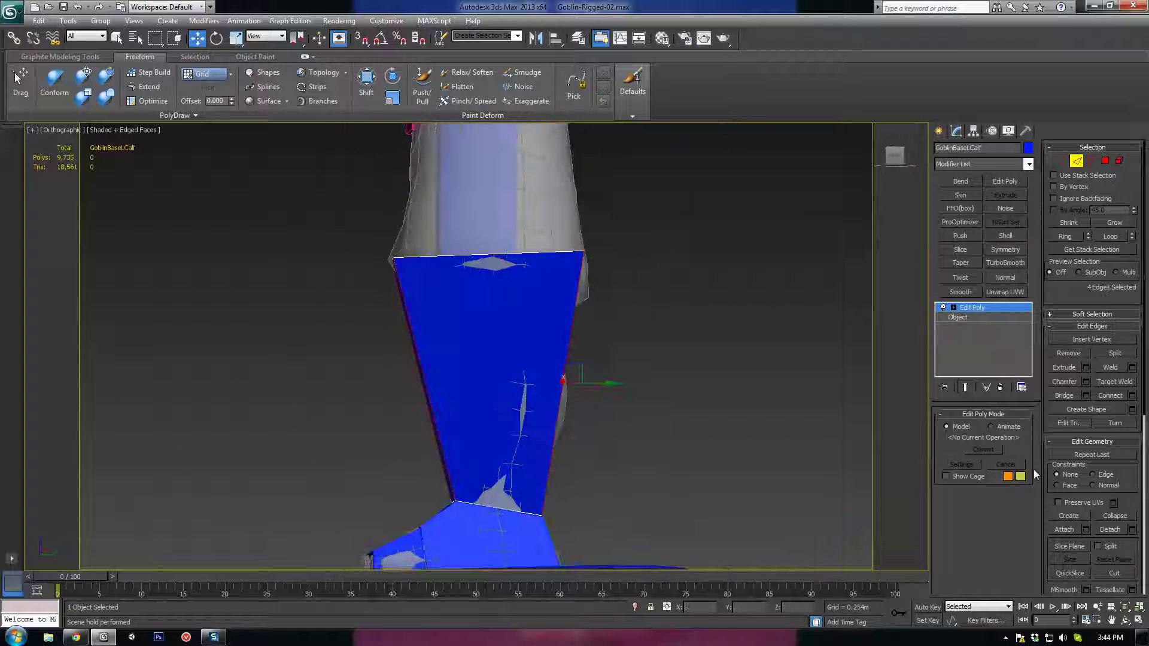
left_click(1122, 400)
Move the middle loop's front vertices back to the shin and fine-tune its rear vertices along the calf
middle_click_drag(448, 384, 472, 342)
scroll(472, 342, "up", 2)
key("1")
left_click_drag(467, 319, 501, 321)
left_click_drag(662, 313, 590, 353)
mouse_move(669, 349)
middle_mouse_down("alt")
mouse_move(650, 349)
mouse_move(662, 335)
middle_mouse_up("alt")
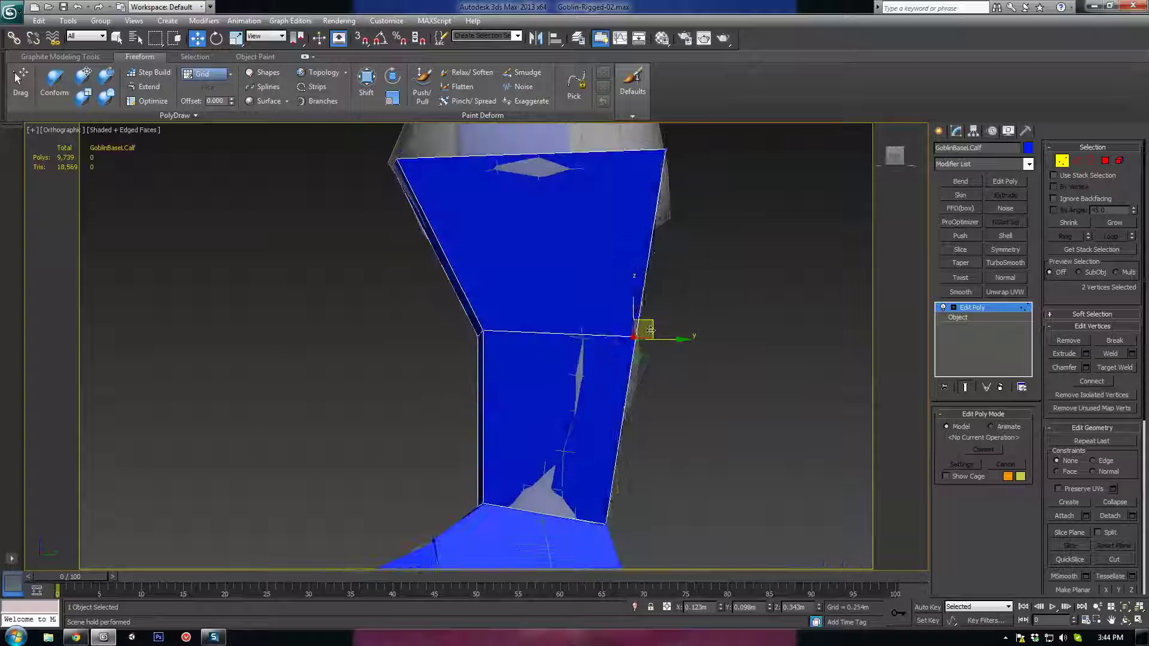
left_click_drag(651, 331, 653, 333)
middle_click_drag(686, 344, 689, 298, "alt")
Add a second horizontal edge loop below the first and move its front and rear vertices to follow the lower leg
left_click(1076, 161)
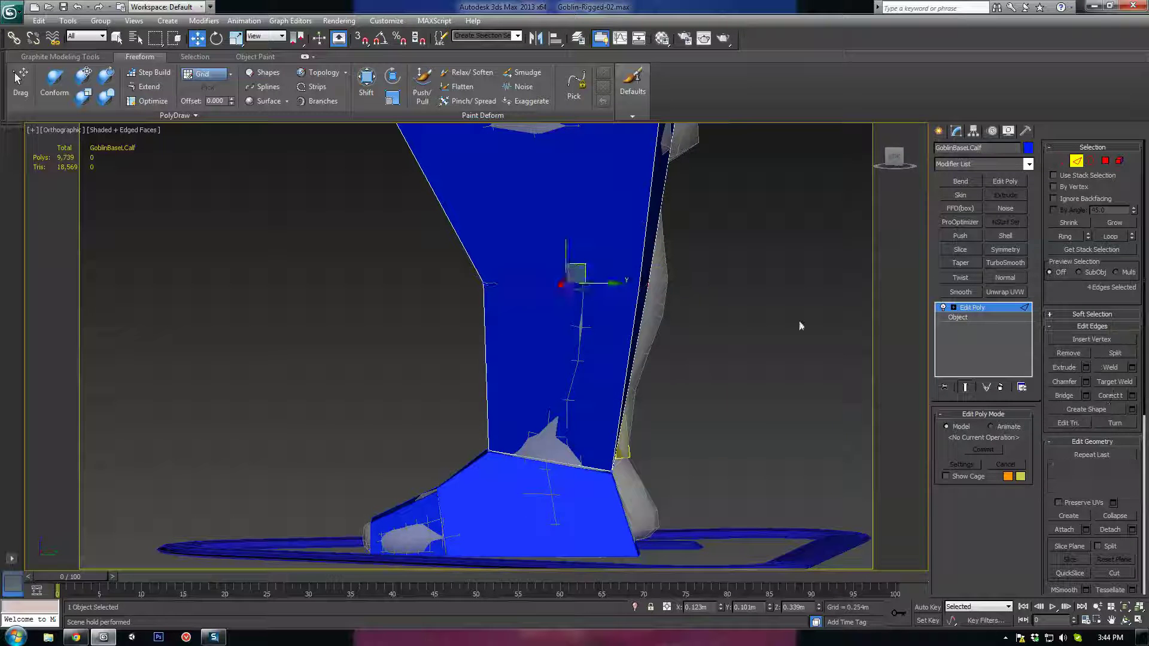
left_click(1107, 398)
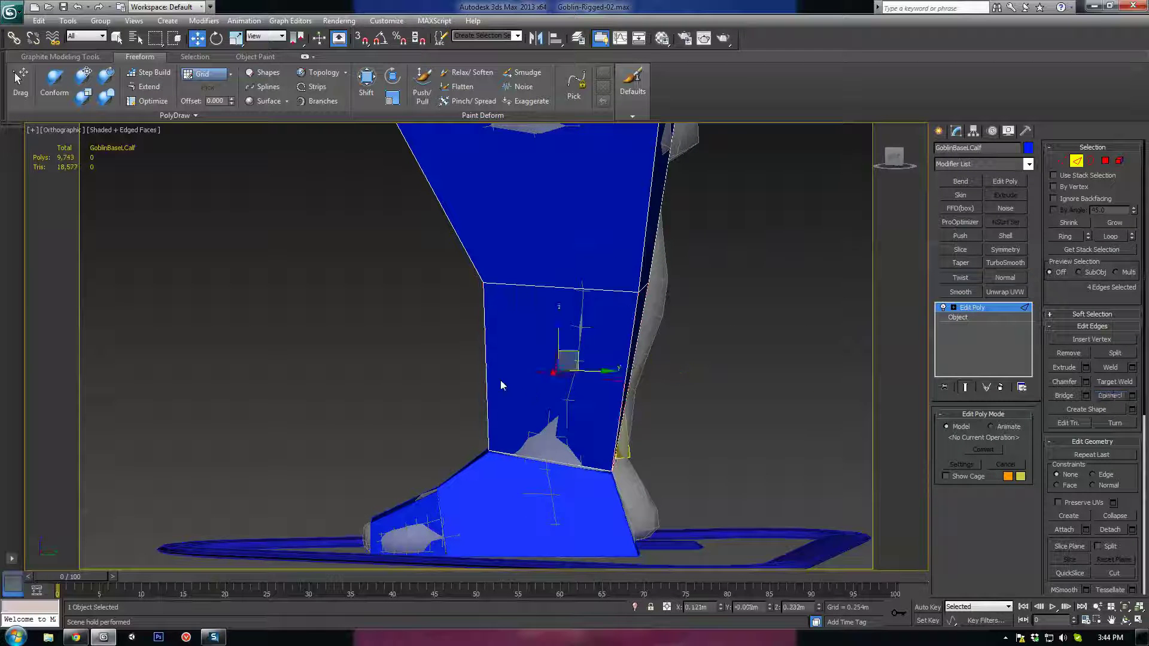
key("1")
left_click_drag(526, 325, 457, 390)
left_click_drag(511, 349, 526, 374)
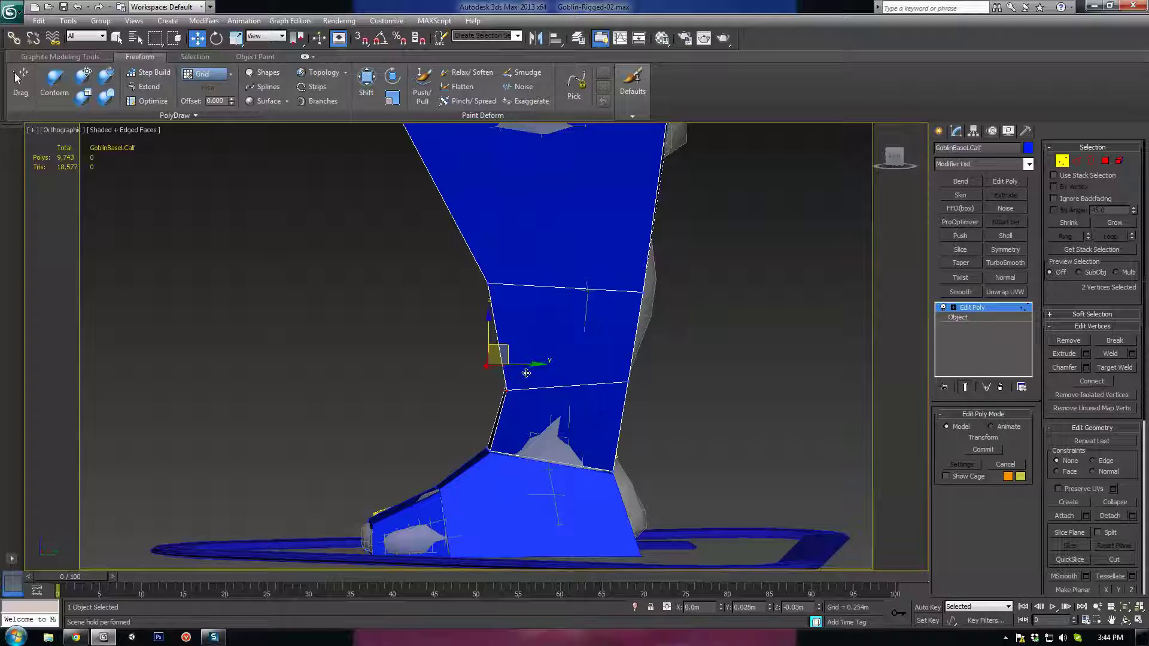
middle_click_drag(582, 405, 666, 375, "alt")
left_click_drag(645, 369, 633, 382)
middle_click_drag(656, 380, 688, 261, "alt")
middle_click_drag(691, 329, 564, 400, "alt")
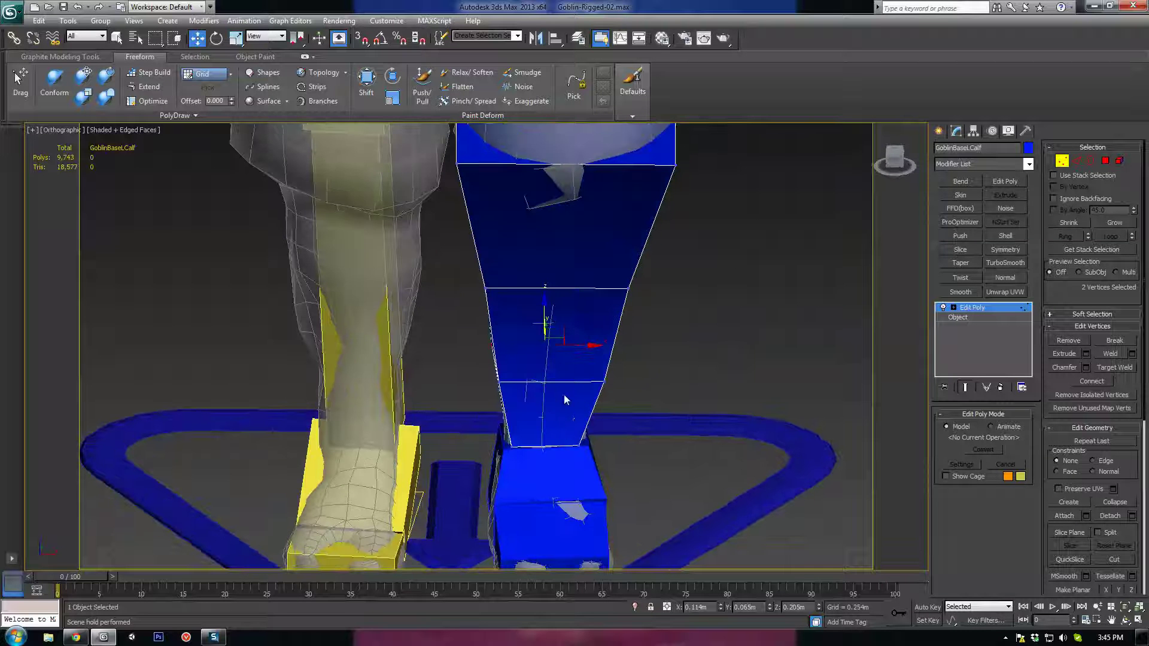
Connect the calf bone's horizontal edge rings to add vertical edge loops down the middle of its front, back and both sides
left_click(1076, 161)
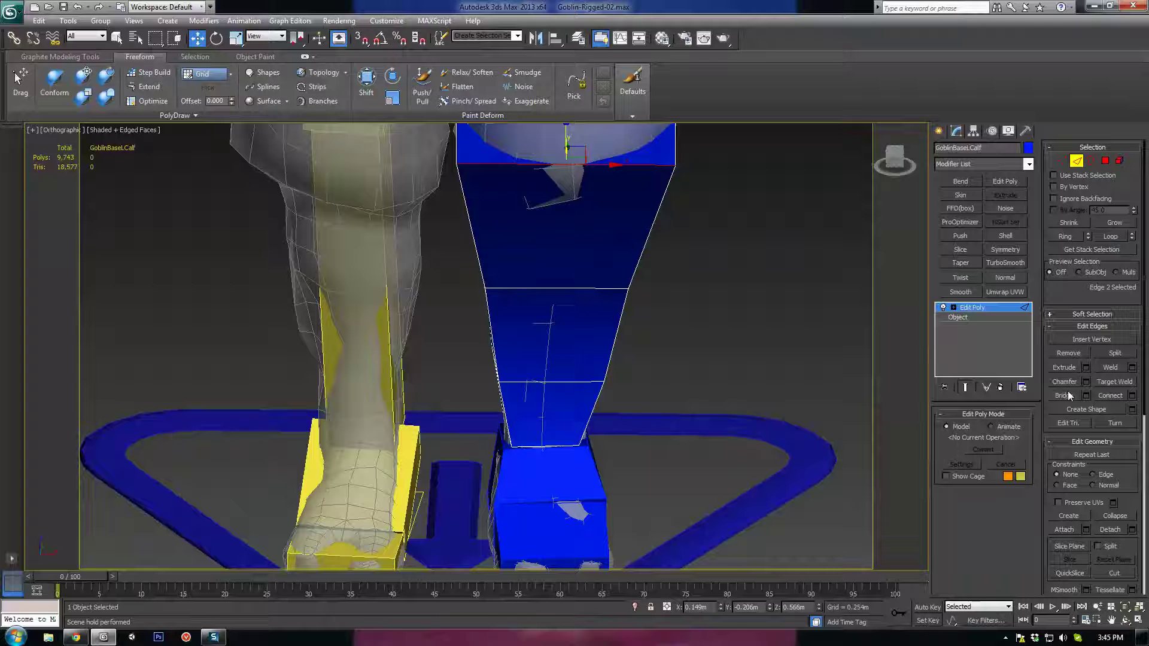
left_click(1065, 237)
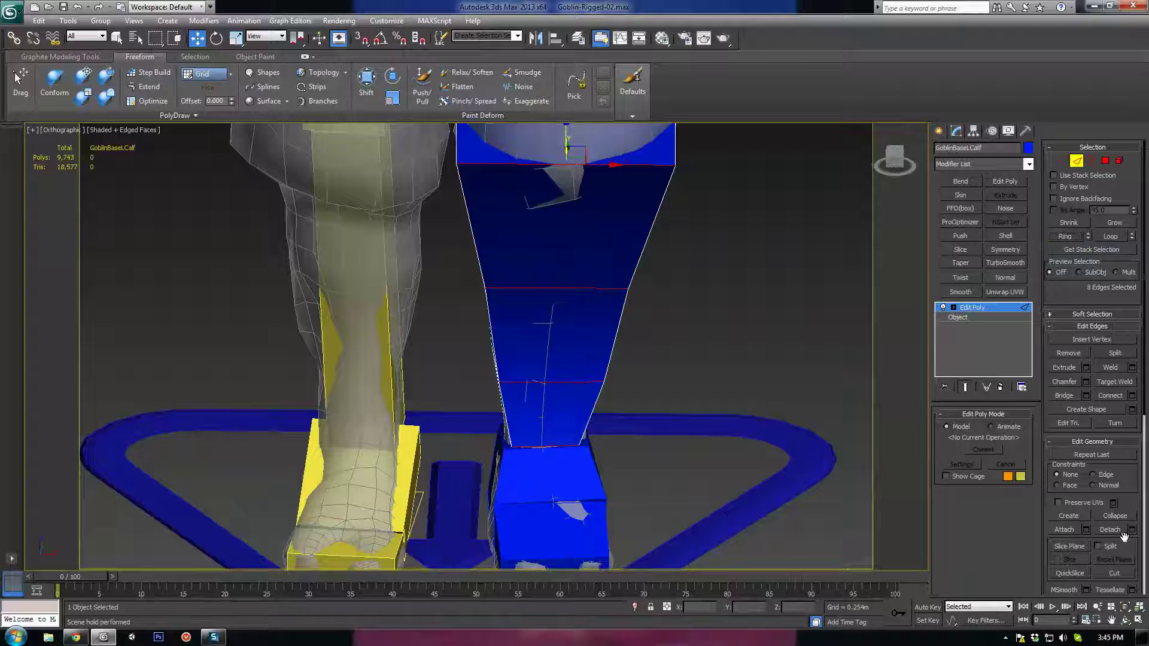
left_click(1108, 395)
middle_click_drag(805, 304, 800, 344)
left_click(671, 175)
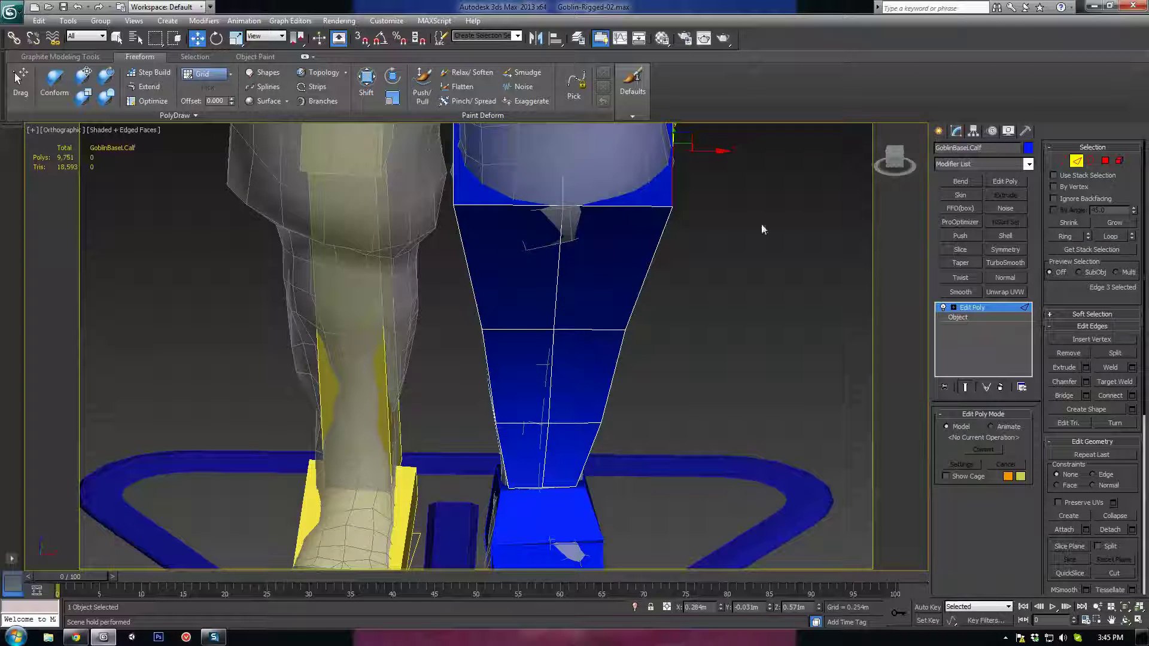
middle_click_drag(762, 225, 653, 184, "alt")
left_click(1065, 237)
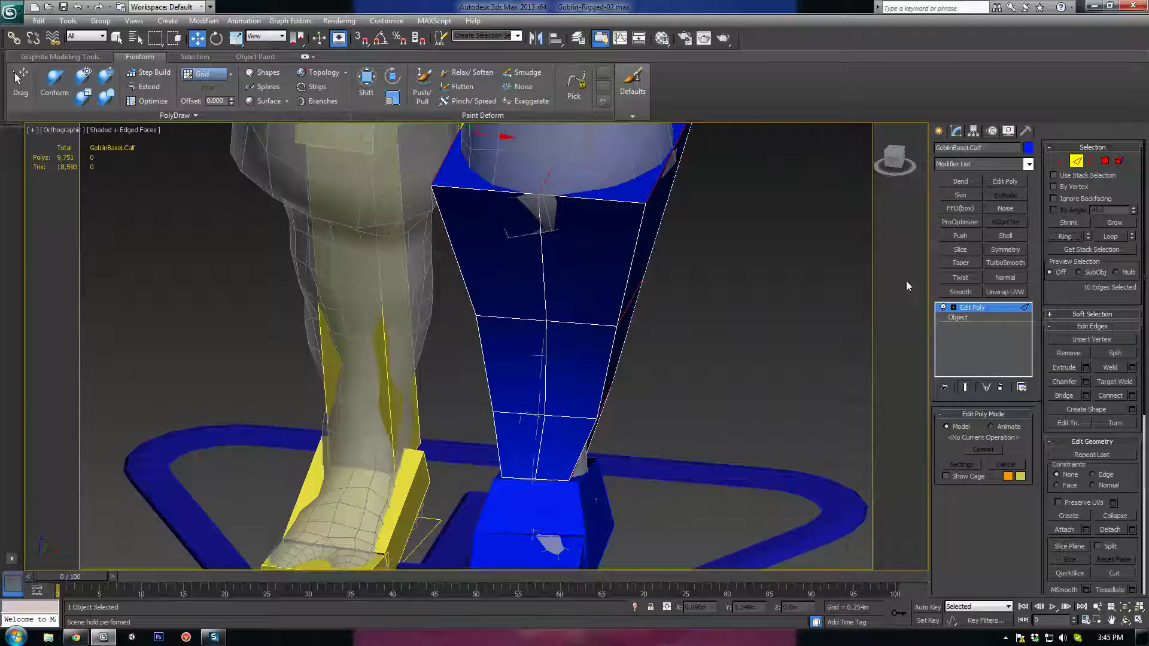
left_click(1110, 395)
middle_click_drag(792, 360, 675, 350, "alt")
Move the upper and lower front inner corner edges of the left calf bone in toward the leg mesh
left_click(505, 323)
middle_click_drag(505, 326, 561, 263, "alt")
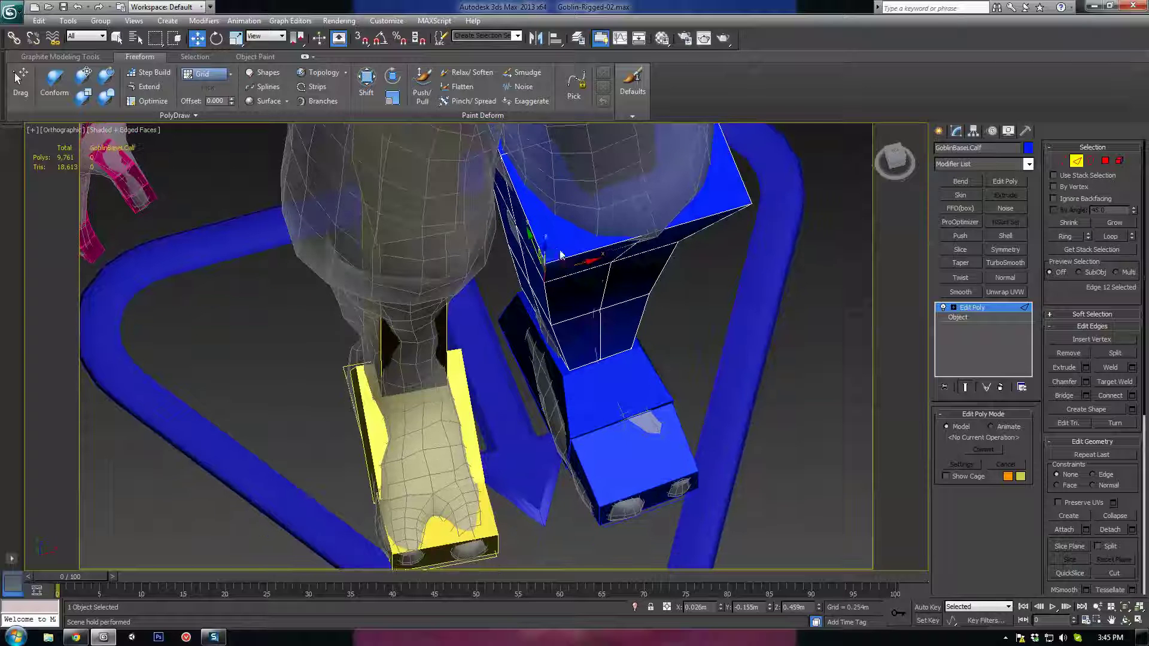
left_click_drag(559, 264, 562, 222)
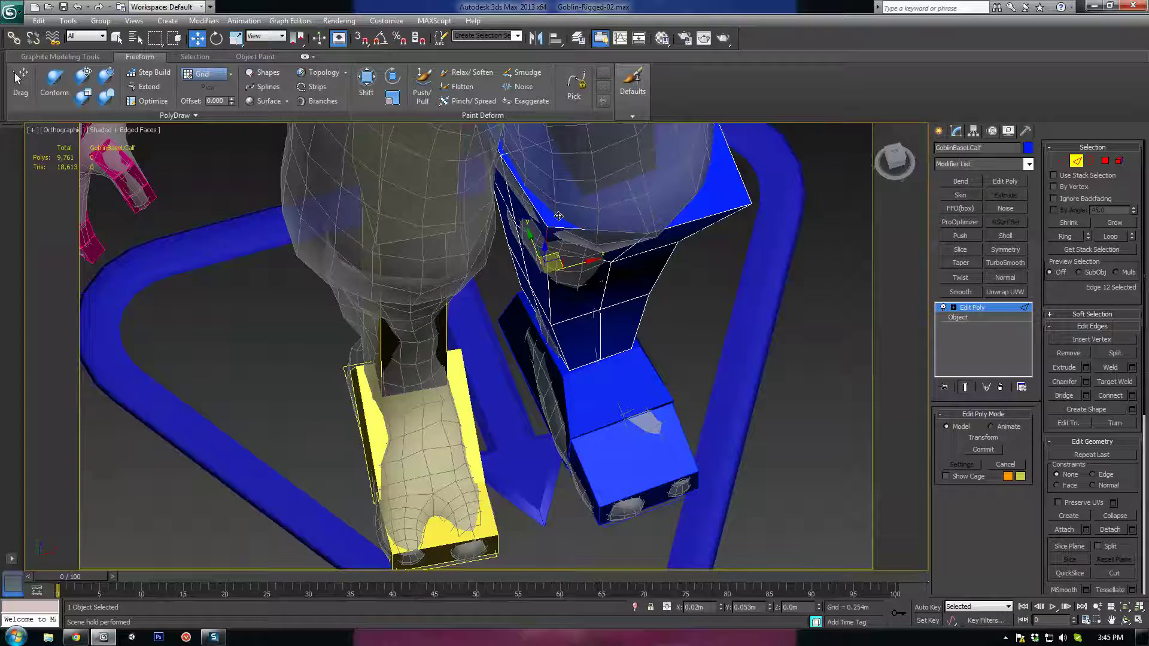
middle_click_drag(558, 216, 568, 228, "alt")
middle_click_drag(549, 411, 604, 478, "alt")
scroll(557, 443, "up", 2)
left_click(589, 493)
left_click_drag(605, 477, 594, 465)
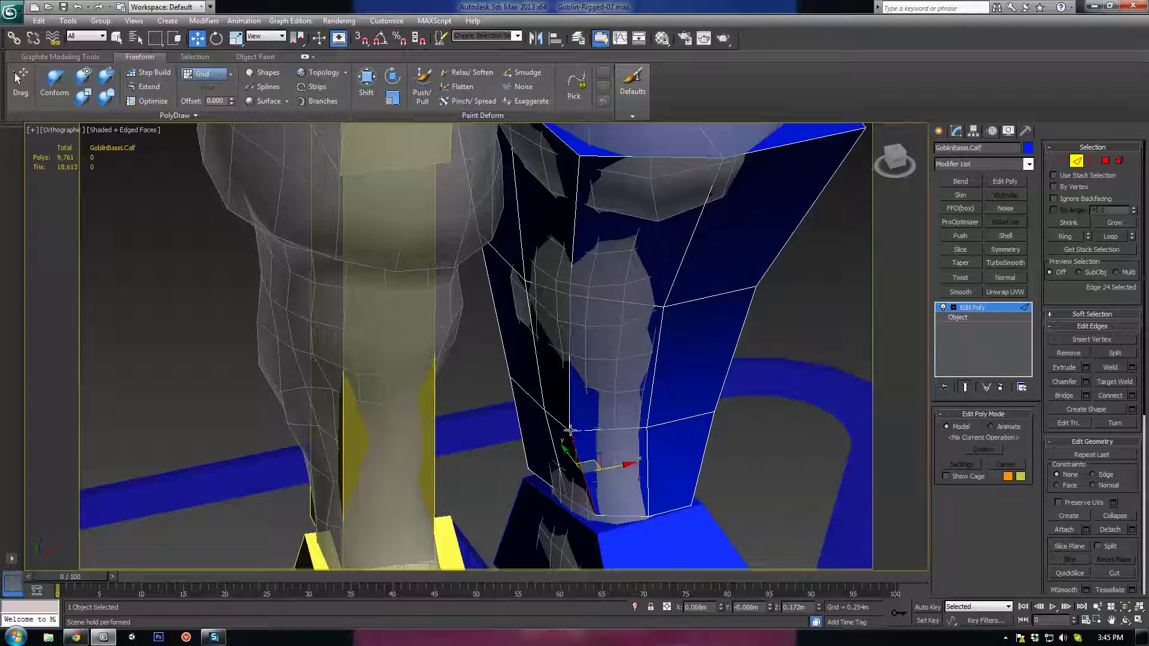
Pull the front inner corner vertices of the calf bone's horizontal loops closer to the leg mesh
key("1")
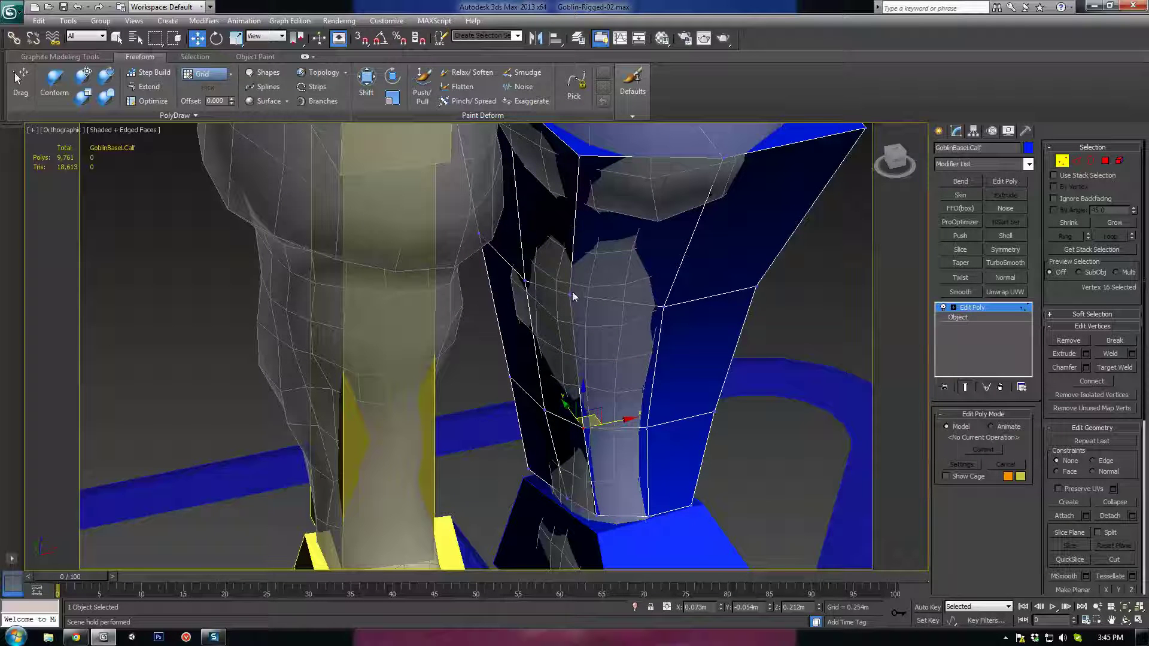
left_click_drag(582, 286, 585, 303)
middle_click_drag(585, 303, 546, 300, "alt")
middle_click_drag(719, 370, 661, 318)
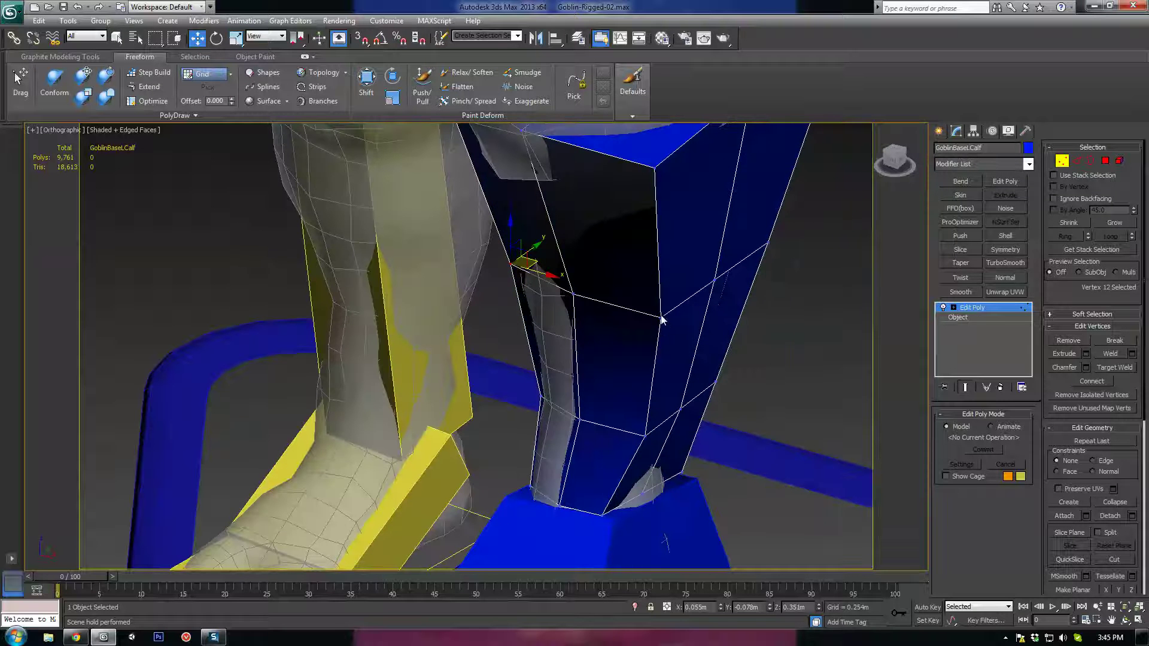
Pull the front outer corner vertices of the calf bone's middle and lower loops in toward the leg mesh
left_click(661, 317)
left_click_drag(684, 316, 668, 277)
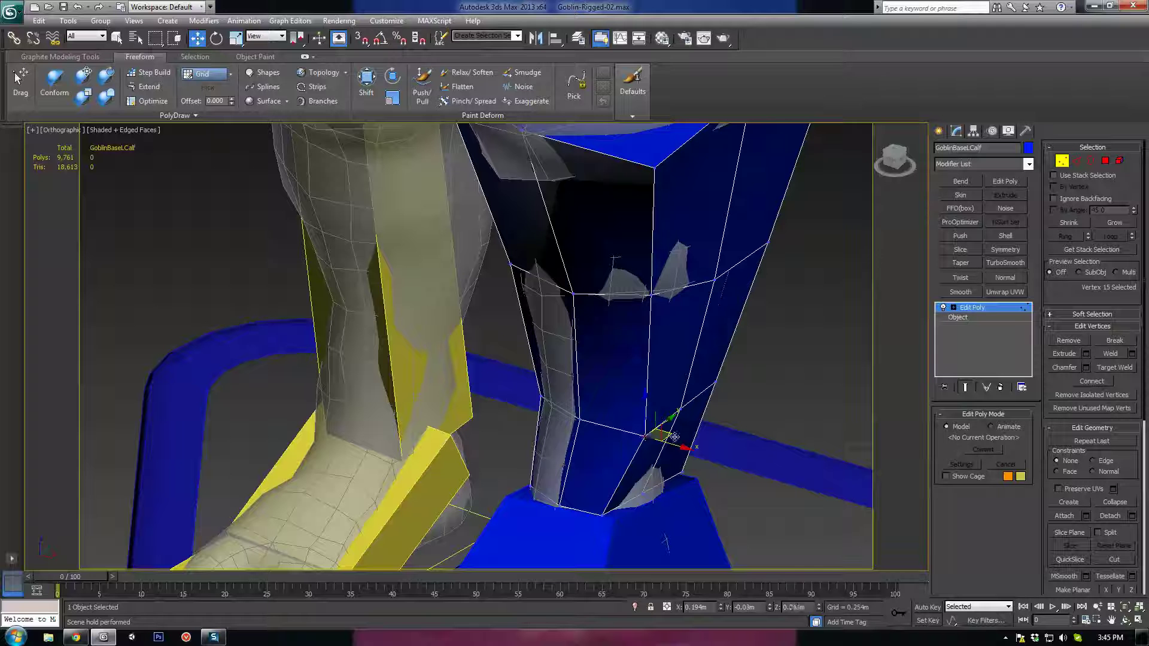
left_click_drag(675, 436, 653, 408)
mouse_move(627, 502)
middle_mouse_down("alt")
mouse_move(608, 522)
mouse_move(625, 500)
middle_mouse_up("alt")
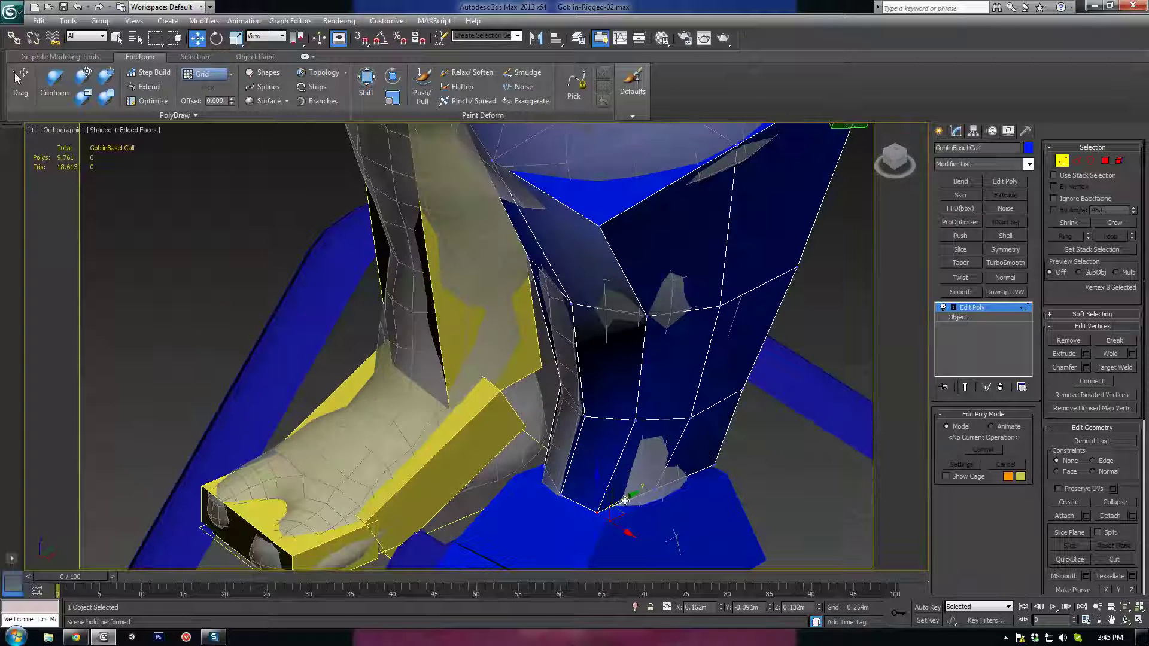
Pull the rear outer corner vertices at the calf bone's lower loop and ankle end in to round off the corner
scroll(654, 429, "up", 4)
mouse_move(654, 429)
middle_mouse_down("alt")
mouse_move(637, 503)
mouse_move(706, 469)
mouse_move(608, 487)
mouse_move(638, 428)
mouse_move(605, 408)
mouse_move(637, 415)
middle_mouse_up("alt")
left_click(598, 396)
mouse_move(594, 416)
left_mouse_down()
mouse_move(603, 390)
mouse_move(600, 400)
left_mouse_up()
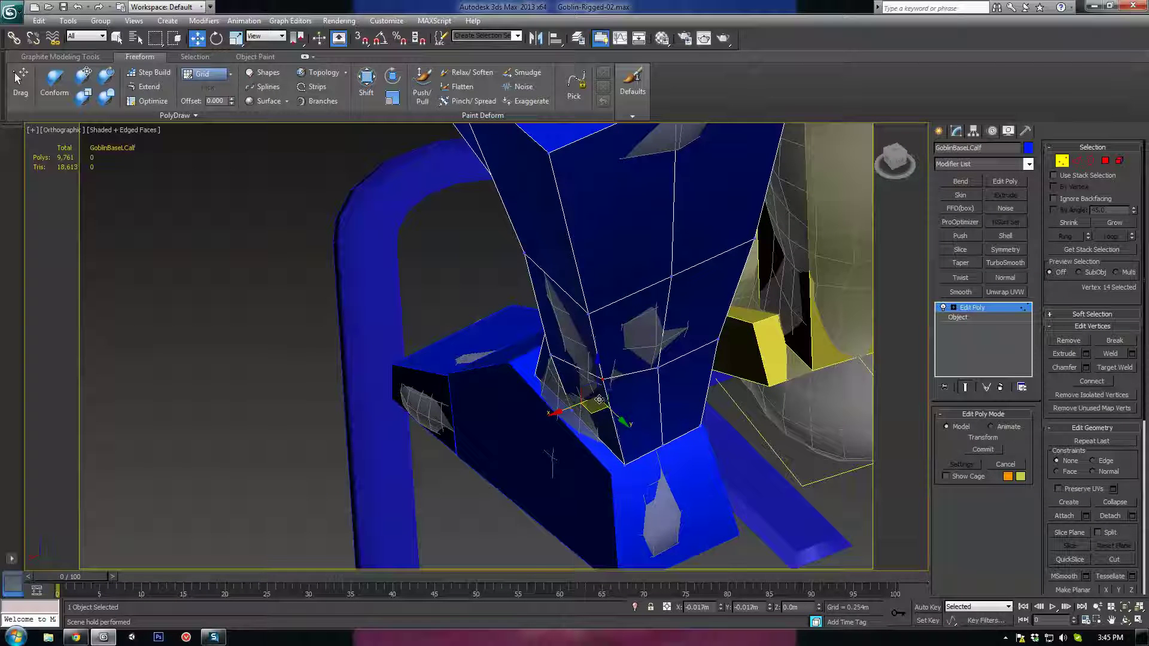
left_click(625, 466)
left_click_drag(625, 477, 545, 421)
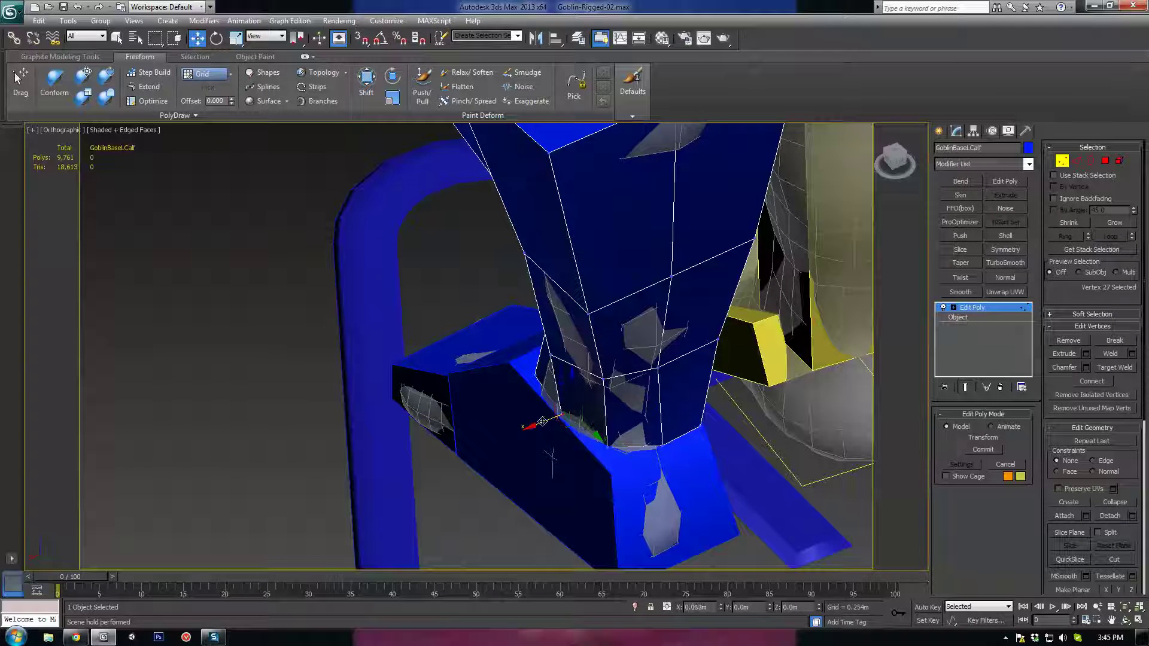
Move the top rear and top front outer corner vertices of the left calf bone in against the knee
middle_click_drag(608, 297, 611, 409)
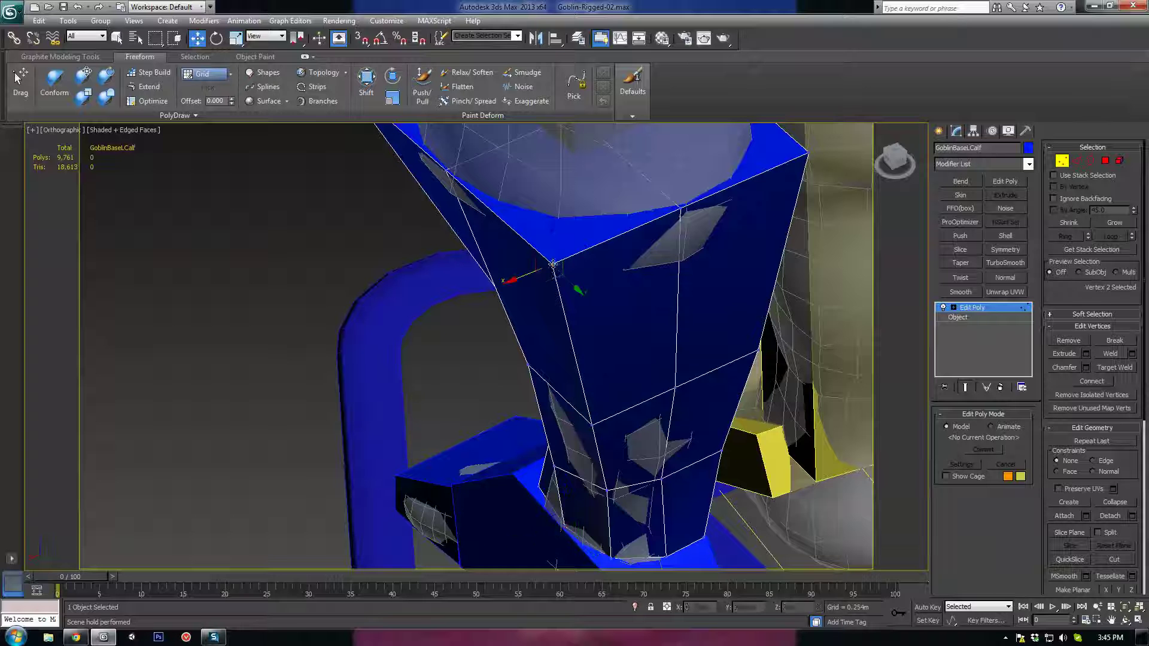
middle_click_drag(554, 263, 592, 300, "alt")
left_click_drag(590, 307, 604, 408)
middle_click_drag(602, 404, 697, 383, "alt")
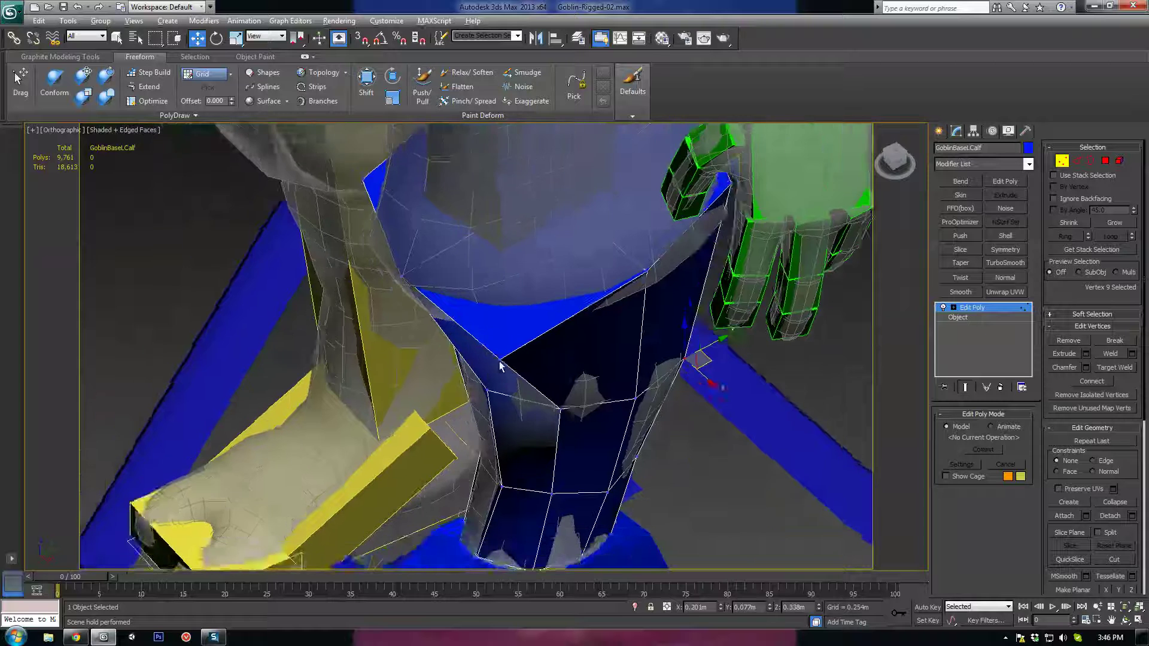
middle_click_drag(500, 365, 510, 368, "alt")
left_click(550, 378)
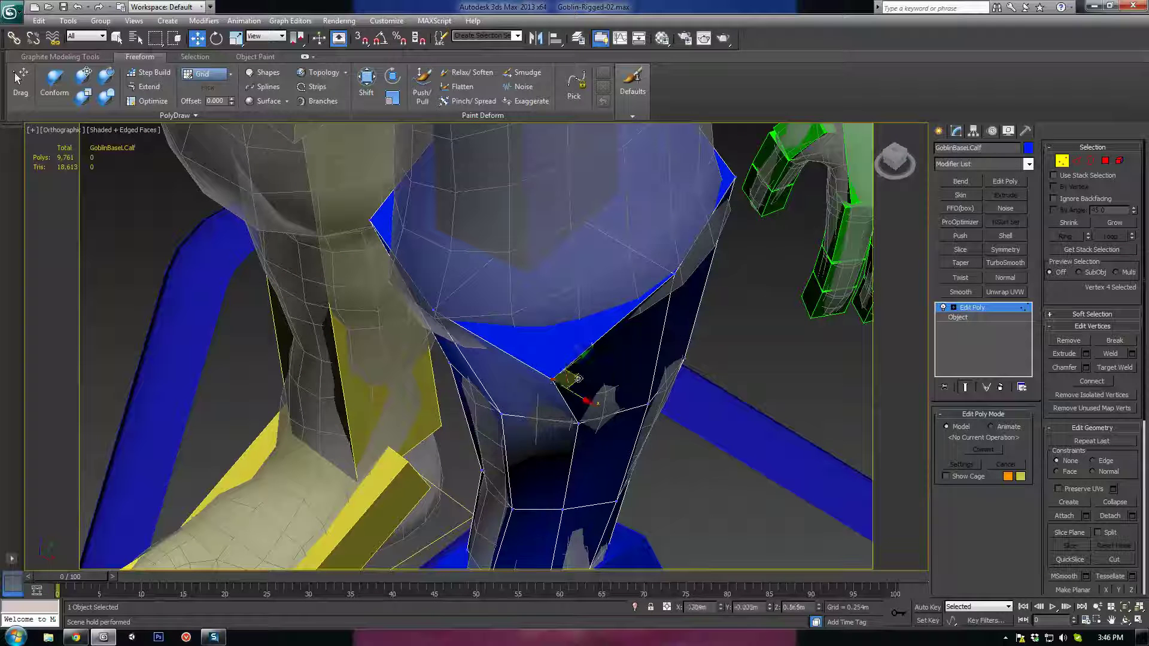
left_click_drag(578, 378, 581, 333)
Adjust the calf bone's top rim vertices at the front inner corner and inner side middle to fit the knee
left_click(433, 312)
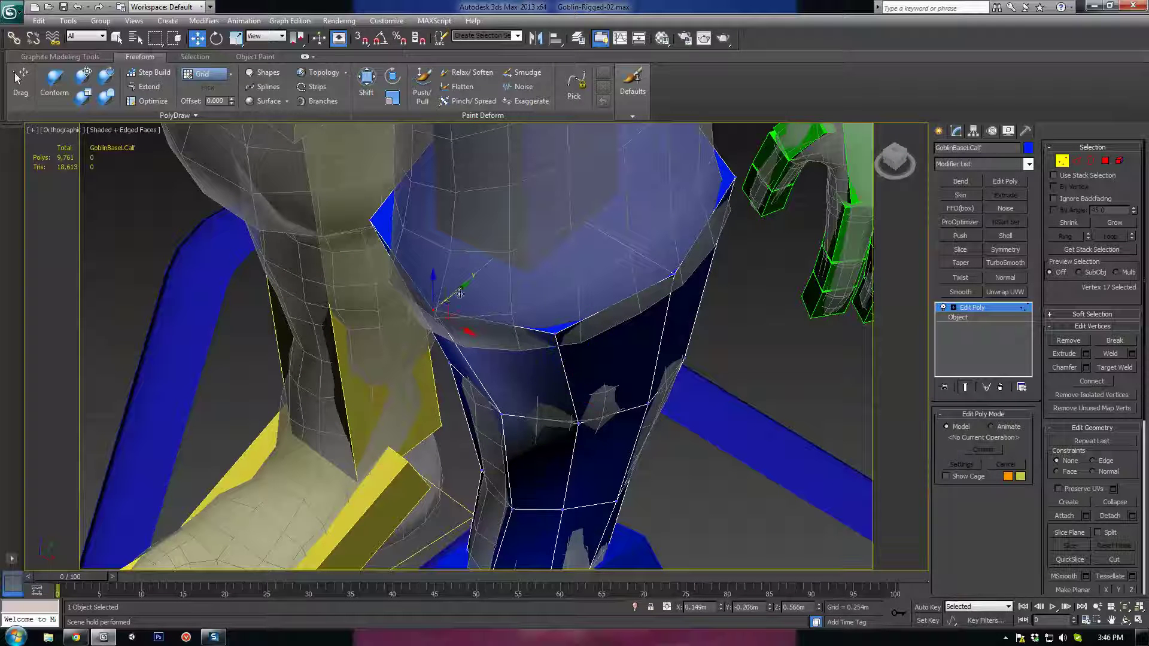
middle_click_drag(455, 290, 514, 279, "alt")
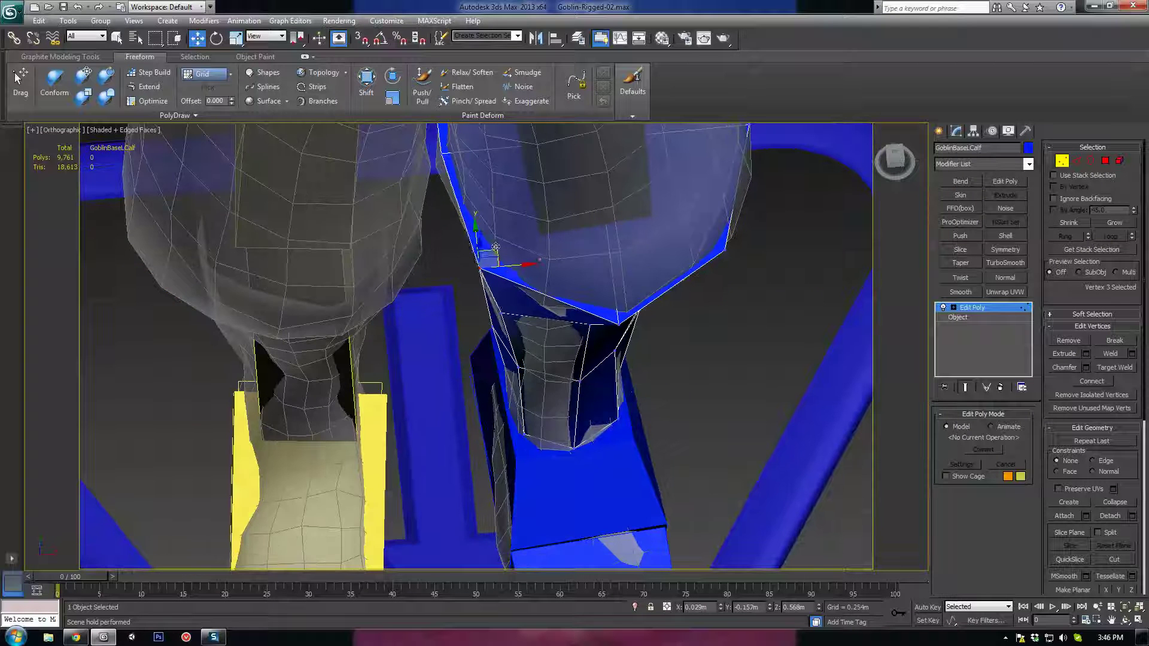
left_click_drag(506, 265, 511, 265)
middle_click_drag(477, 261, 451, 210, "alt")
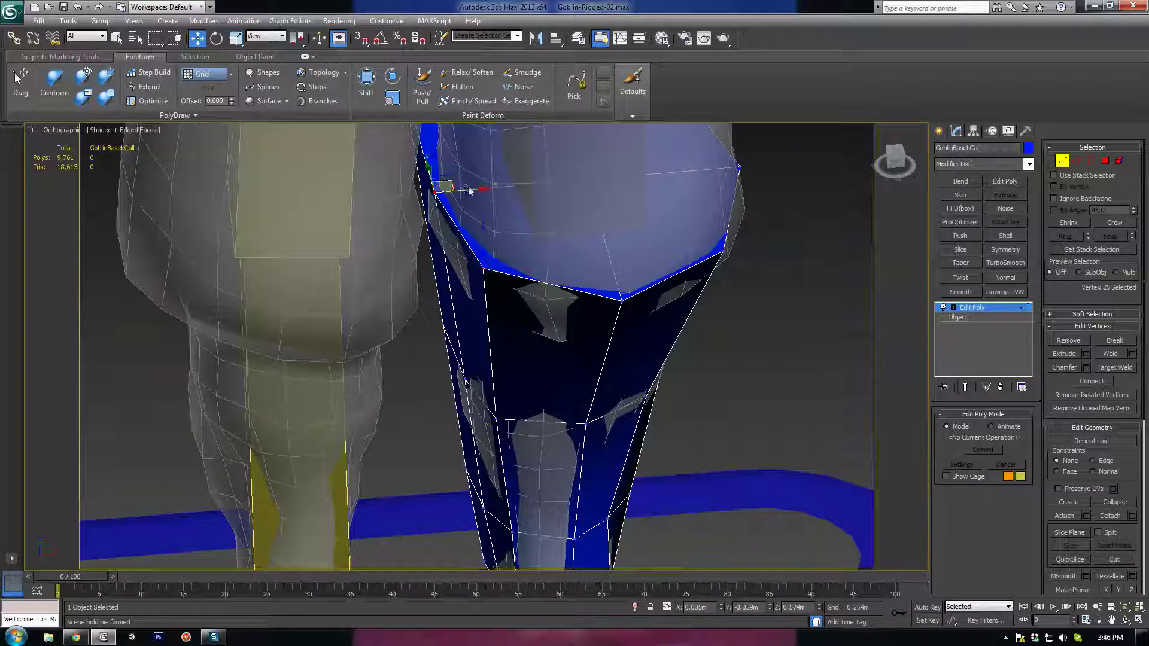
left_click_drag(469, 191, 460, 191)
Move the rear inner corner vertices at the calf bone's ankle end, lower loop and middle loop in toward the leg mesh
middle_click_drag(461, 314, 466, 287, "alt")
middle_click_drag(534, 440, 442, 311)
left_click_drag(401, 322, 361, 304)
middle_click_drag(379, 271, 387, 245, "alt")
middle_click_drag(387, 246, 379, 339)
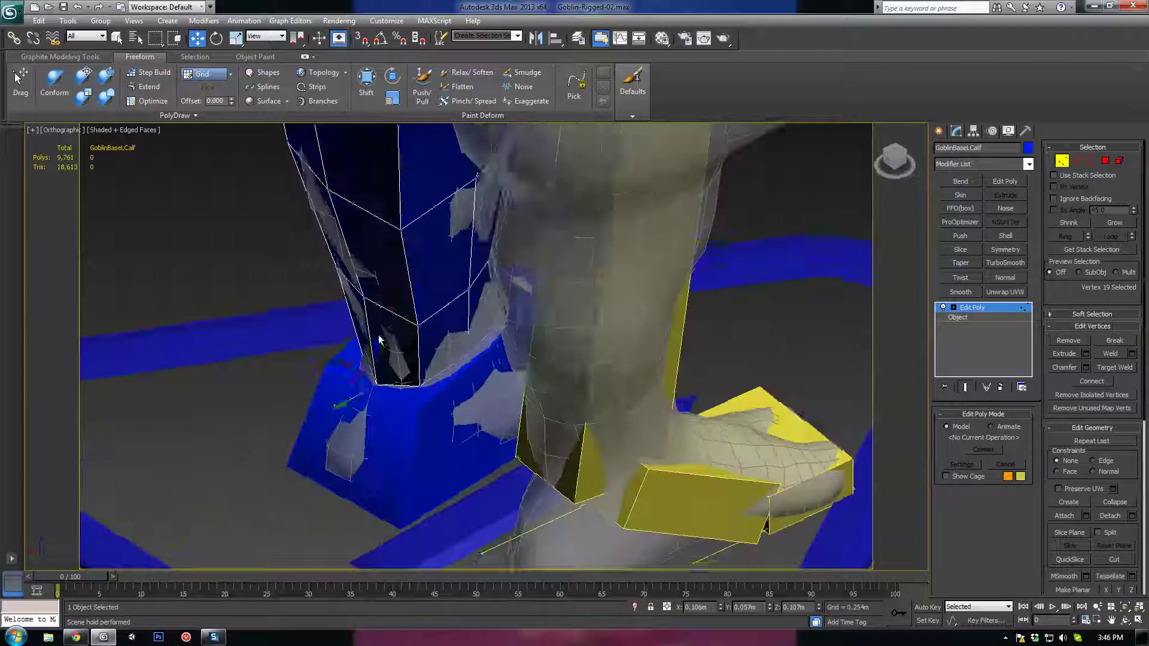
left_click(418, 333)
left_click_drag(385, 330, 423, 229)
left_click(399, 233)
middle_click_drag(409, 256, 513, 337)
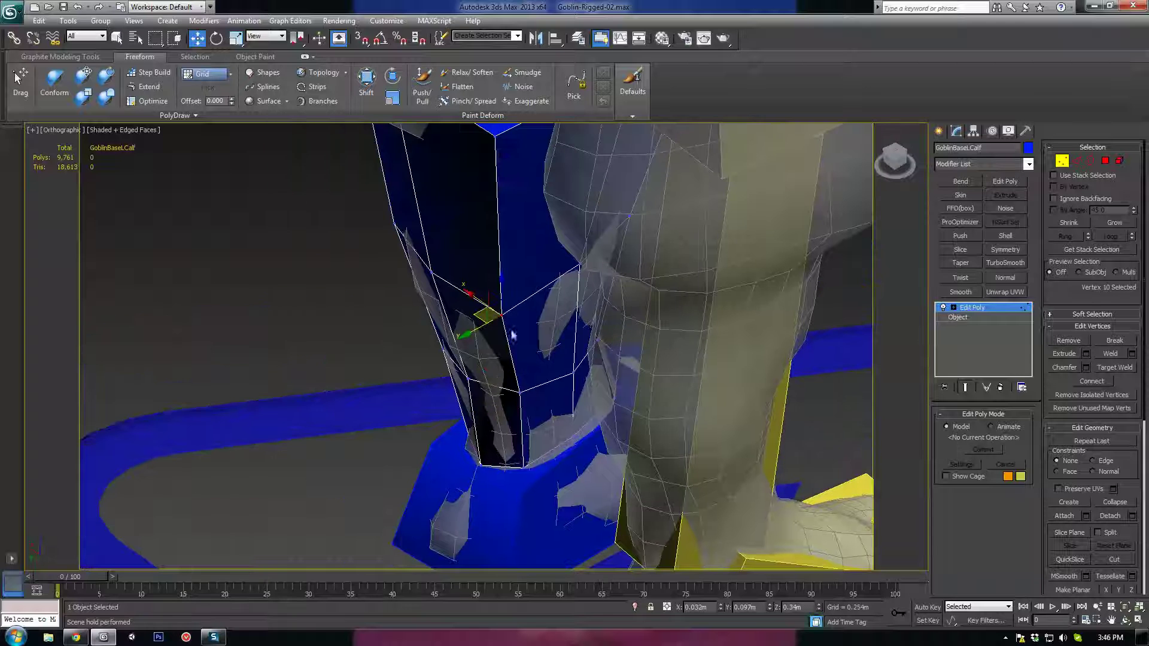
left_click_drag(481, 322, 487, 292)
Pull in the calf bone's top rim vertex at the rear inner corner and adjust the one at the rear middle
middle_click_drag(502, 173, 527, 280)
left_click(520, 257)
left_click_drag(497, 258, 487, 195)
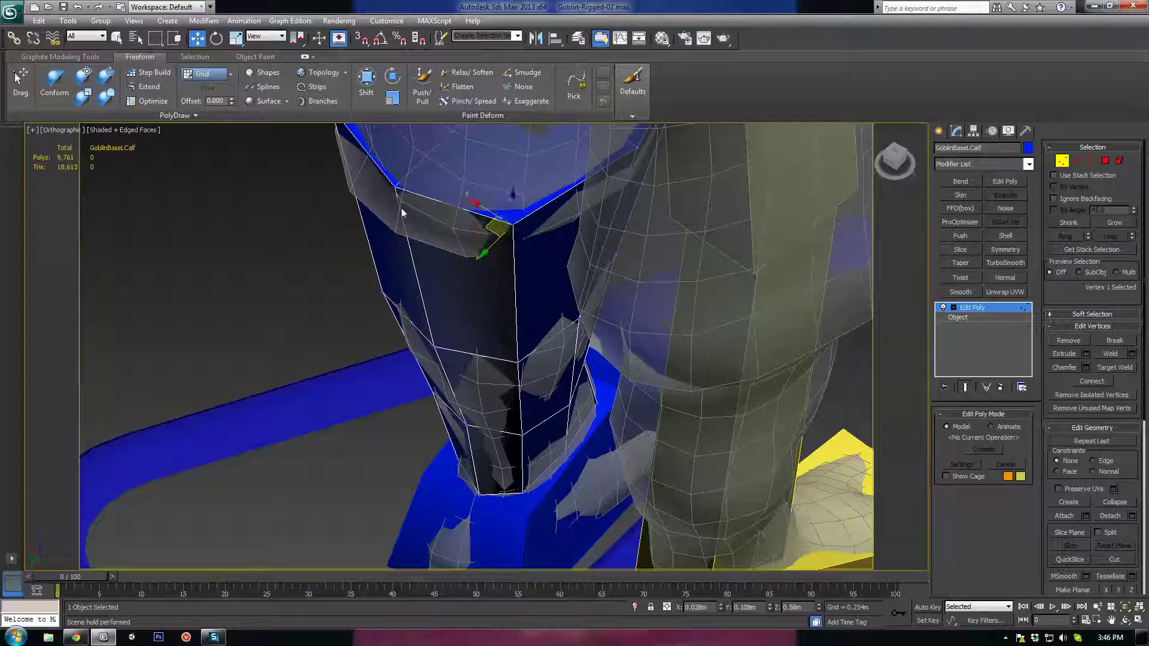
left_click_drag(392, 190, 367, 215)
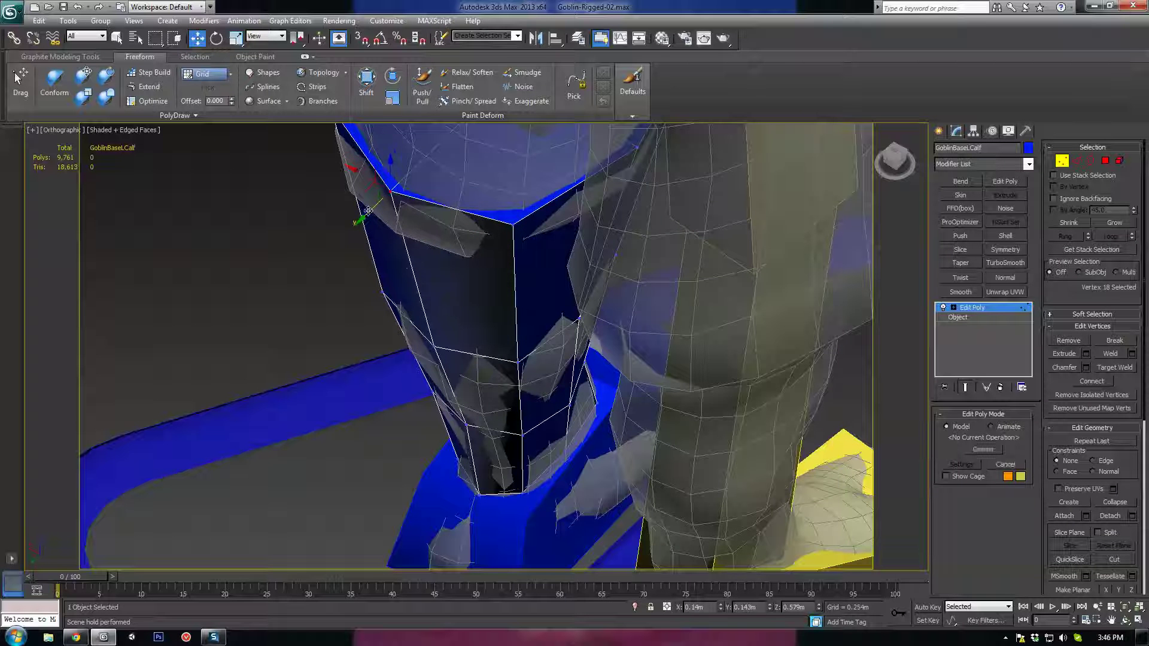
Examine the reshaped left calf bone against the leg mesh in wireframe and shaded display
scroll(383, 346, "down", 5)
middle_click_drag(383, 346, 642, 289, "alt")
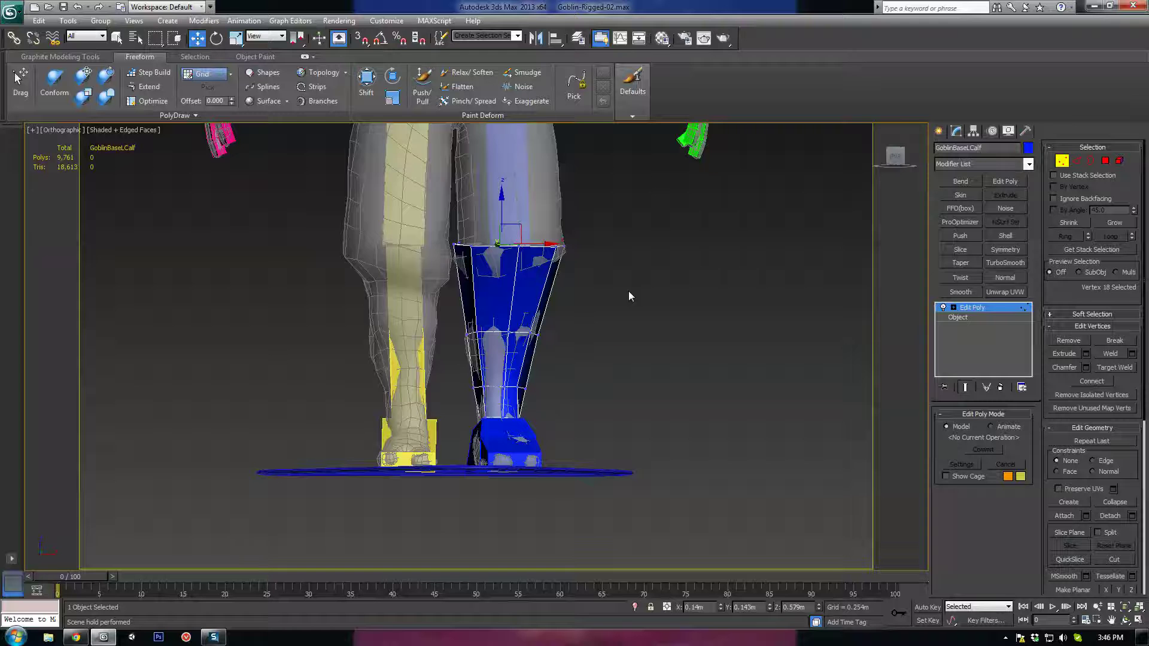
key("F3")
scroll(527, 306, "up", 4)
scroll(546, 334, "up", 2)
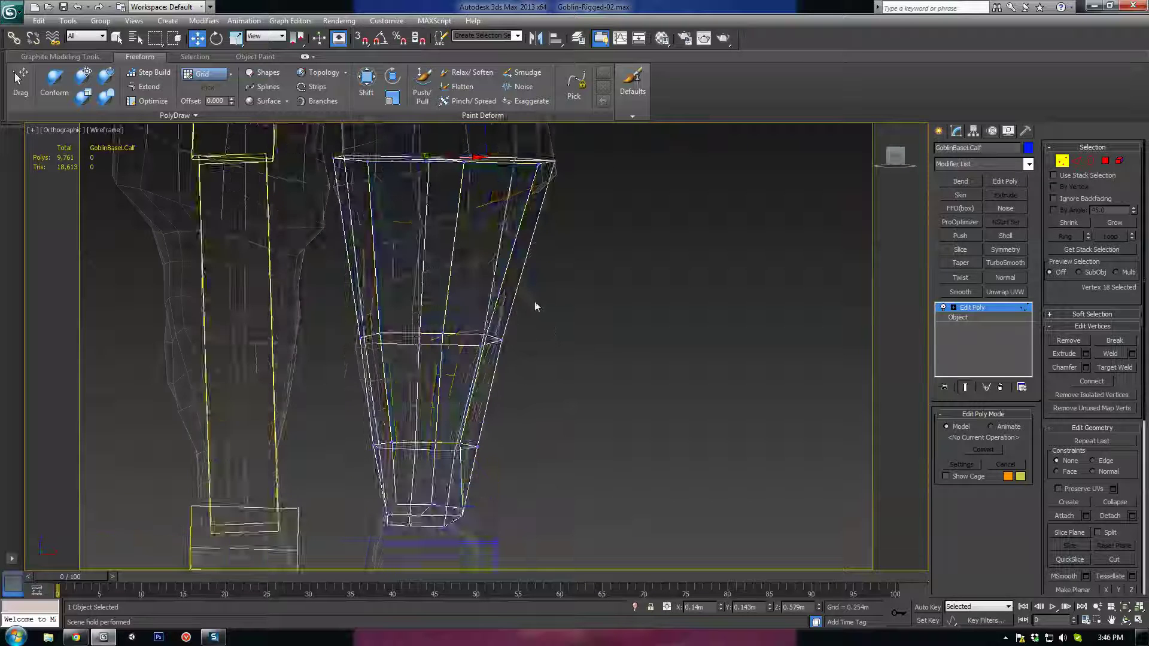
key("F3")
scroll(551, 310, "down", 1)
mouse_move(554, 314)
middle_mouse_down("alt")
mouse_move(420, 336)
mouse_move(532, 328)
mouse_move(452, 328)
mouse_move(569, 305)
mouse_move(706, 314)
mouse_move(658, 313)
middle_mouse_up("alt")
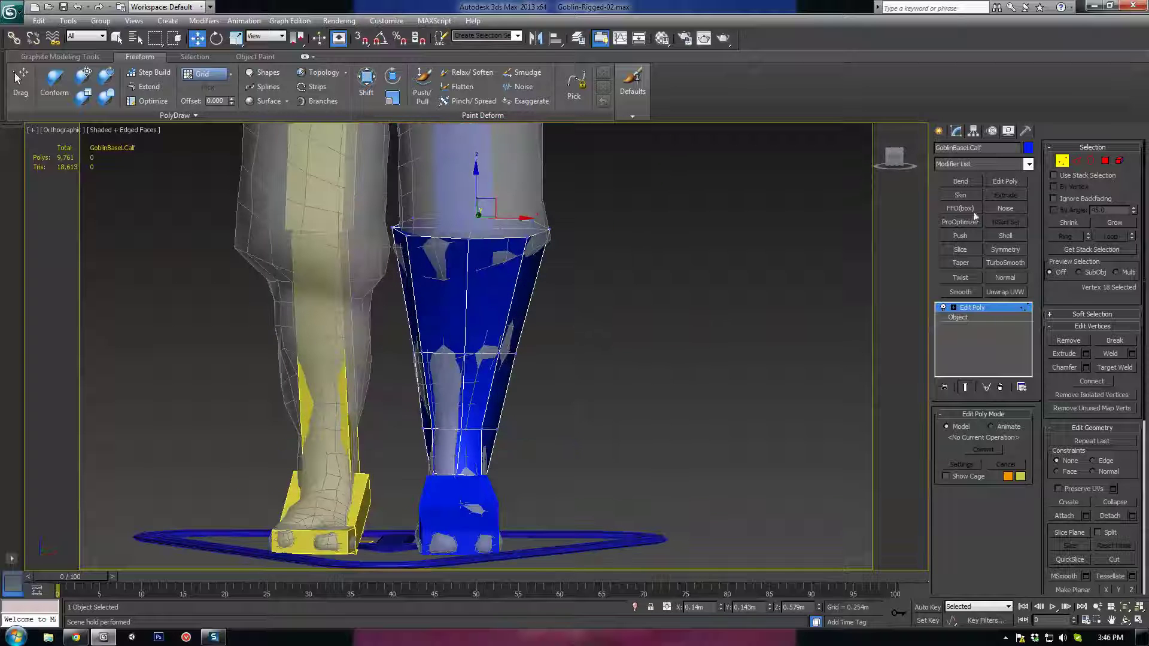
Finish vertex editing on the left calf bone and collapse its Edit Poly modifier into the bone mesh
left_click(1061, 161)
middle_click_drag(752, 349, 566, 216, "alt")
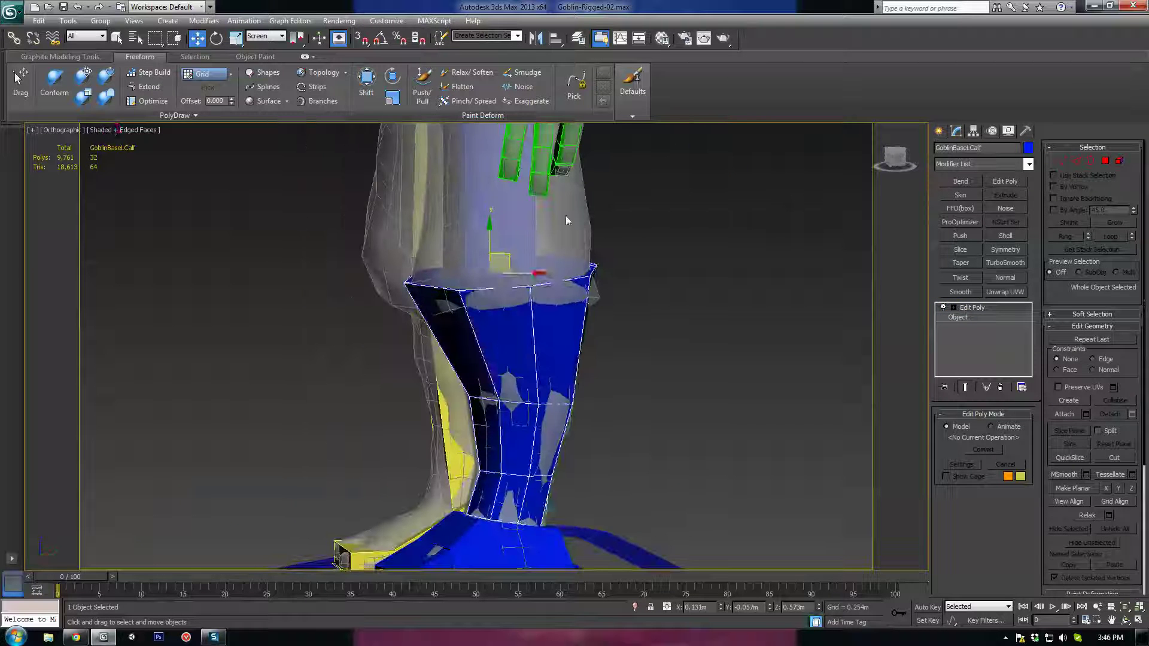
left_click(507, 230)
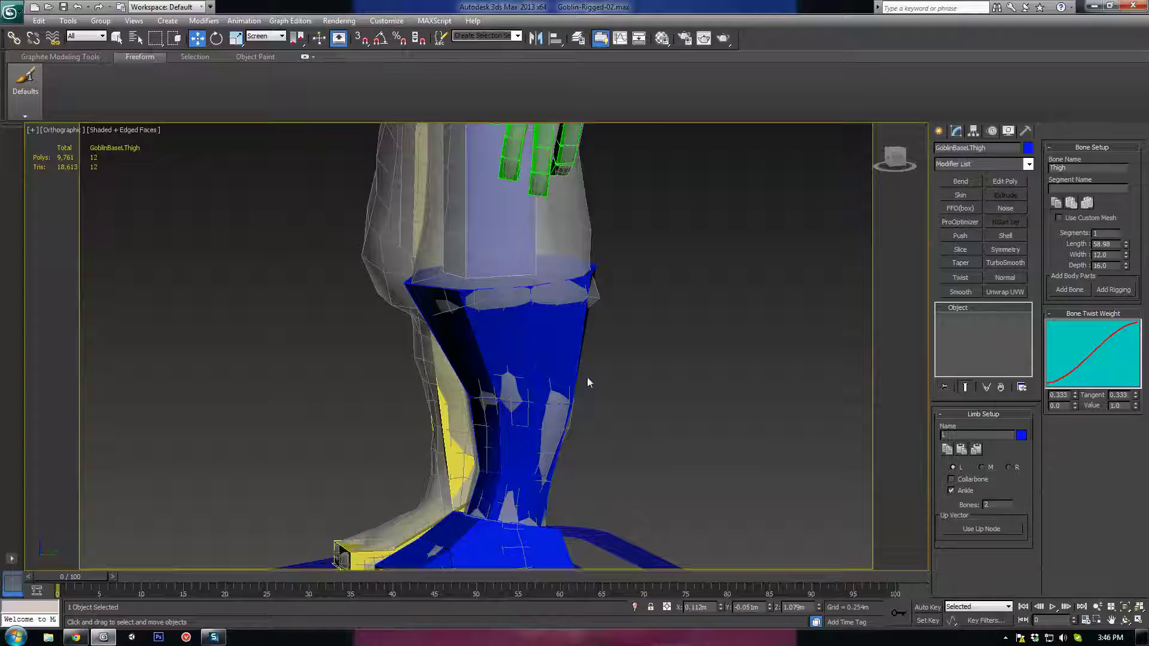
left_click(564, 341)
right_click(978, 309)
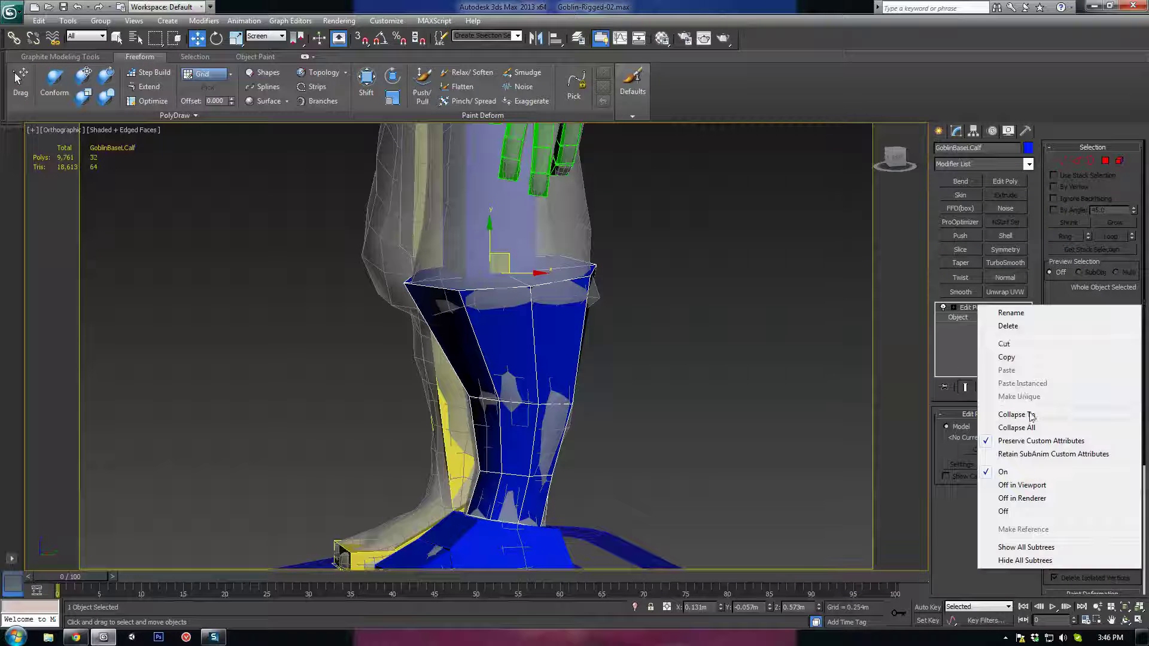
left_click(1024, 412)
Add an Edit Poly modifier to the left thigh bone and move its front lower edge forward toward the knee mesh surface
left_click(505, 228)
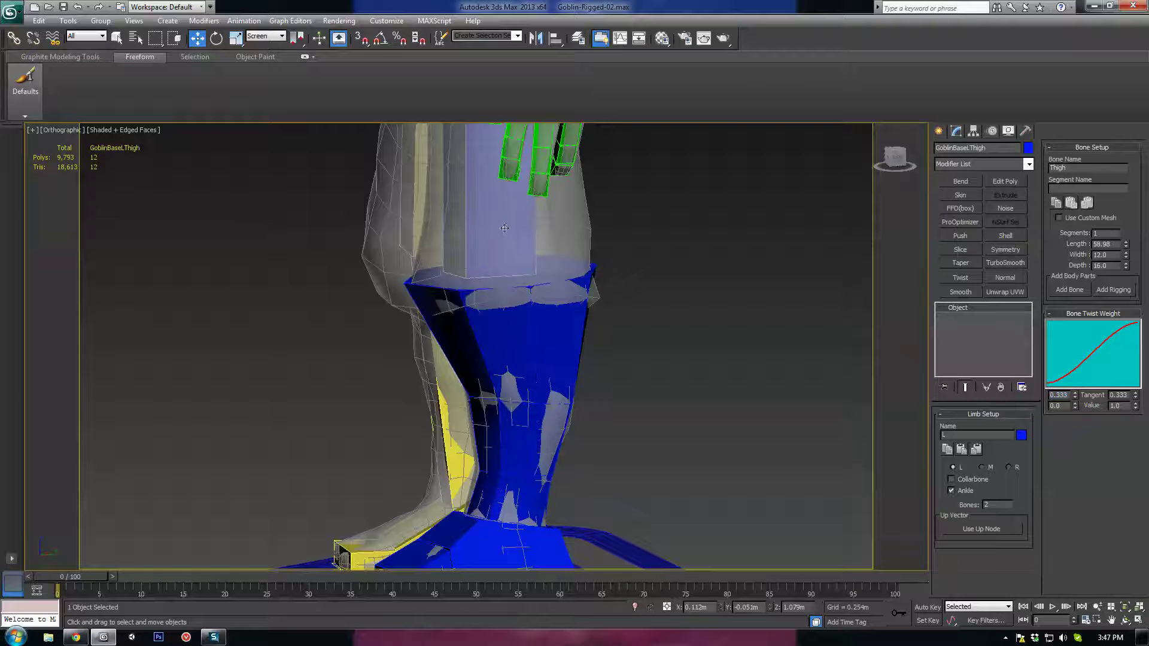
left_click(996, 183)
scroll(581, 386, "up", 5)
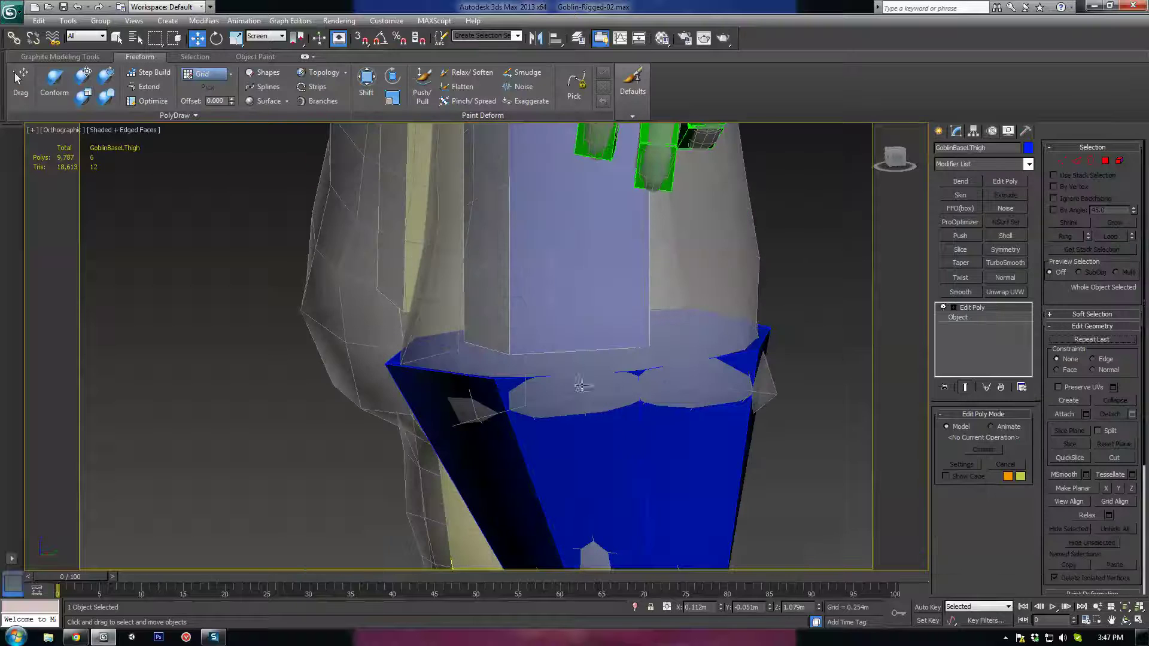
key("2")
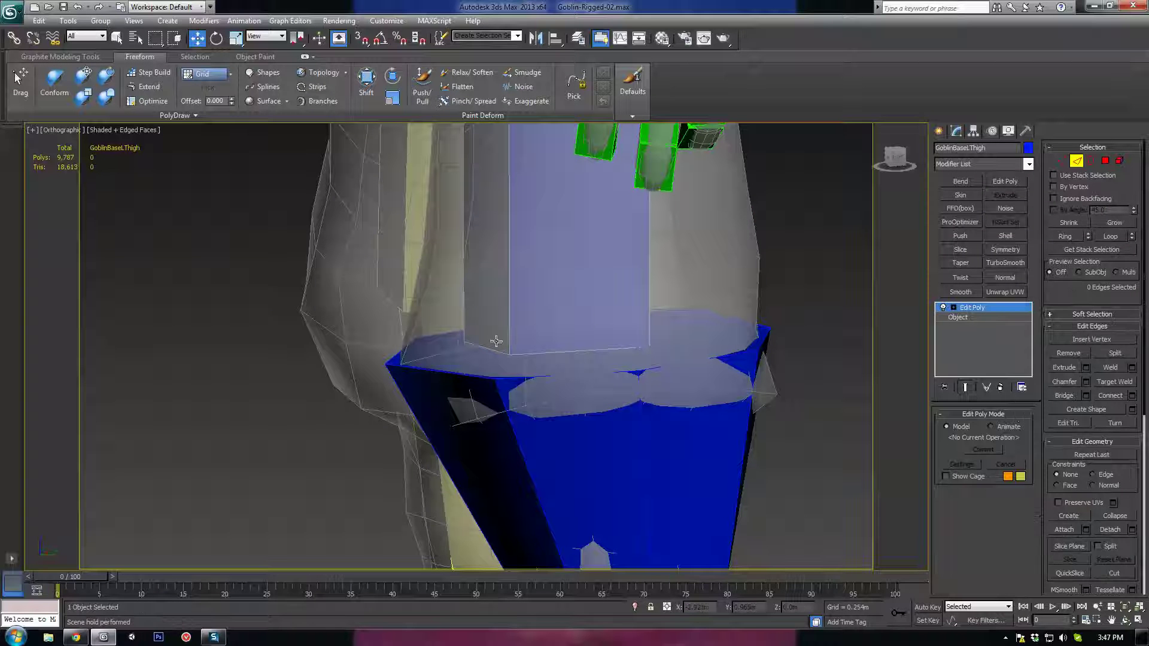
middle_click_drag(488, 347, 502, 359, "alt")
left_click_drag(515, 342, 439, 367)
Move the thigh bone's outer lower edge outward and its rear lower edge backward to enclose the knee
left_click(559, 362)
middle_click_drag(559, 362, 623, 385, "alt")
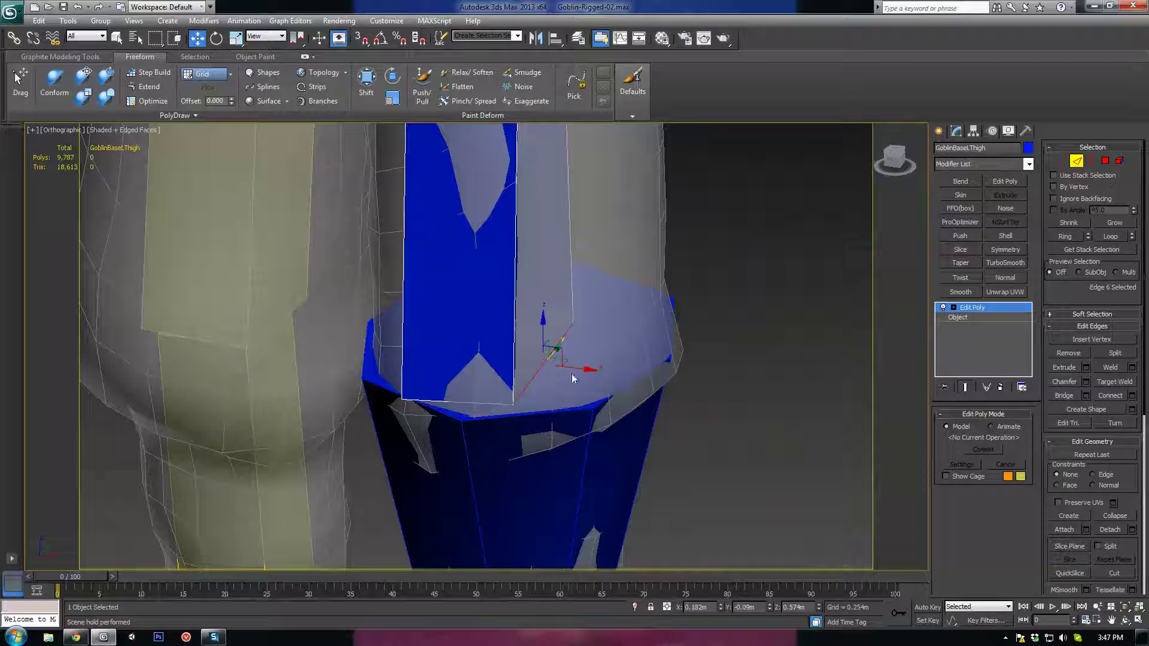
left_click_drag(573, 378, 680, 386)
middle_click_drag(681, 386, 468, 423, "alt")
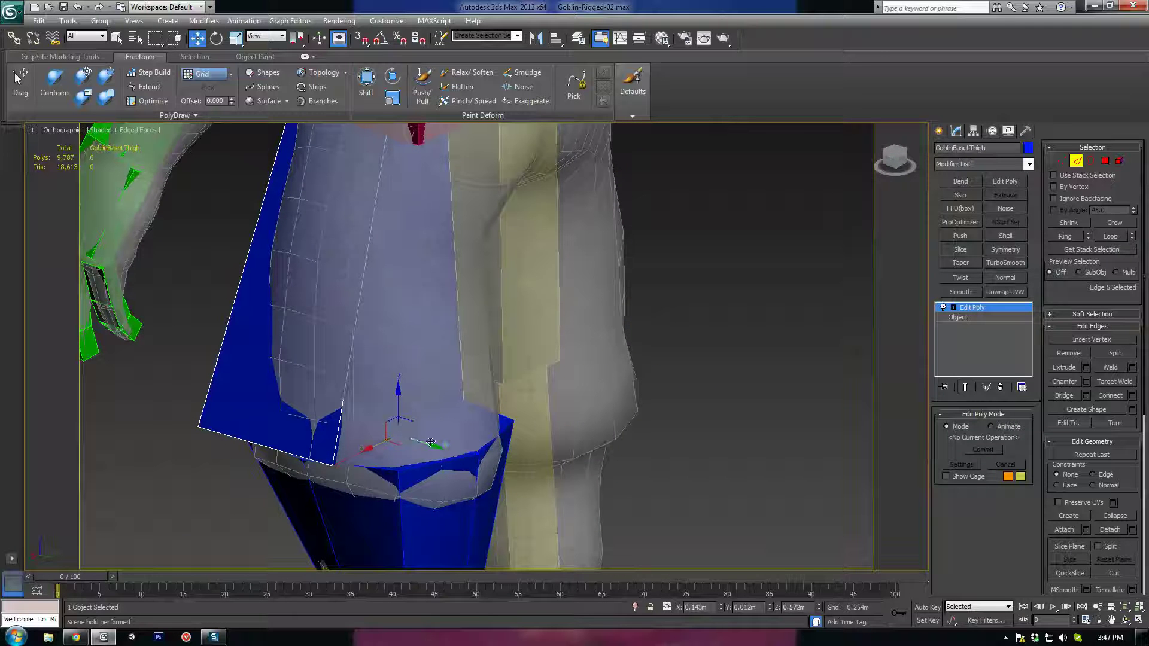
left_click_drag(430, 442, 503, 467)
Move the thigh bone's rear top edge backward to cover the buttock area of the mesh
middle_click_drag(442, 351, 484, 272, "alt")
mouse_move(484, 272)
middle_mouse_down()
mouse_move(499, 365)
mouse_move(479, 308)
middle_mouse_up()
key("F3")
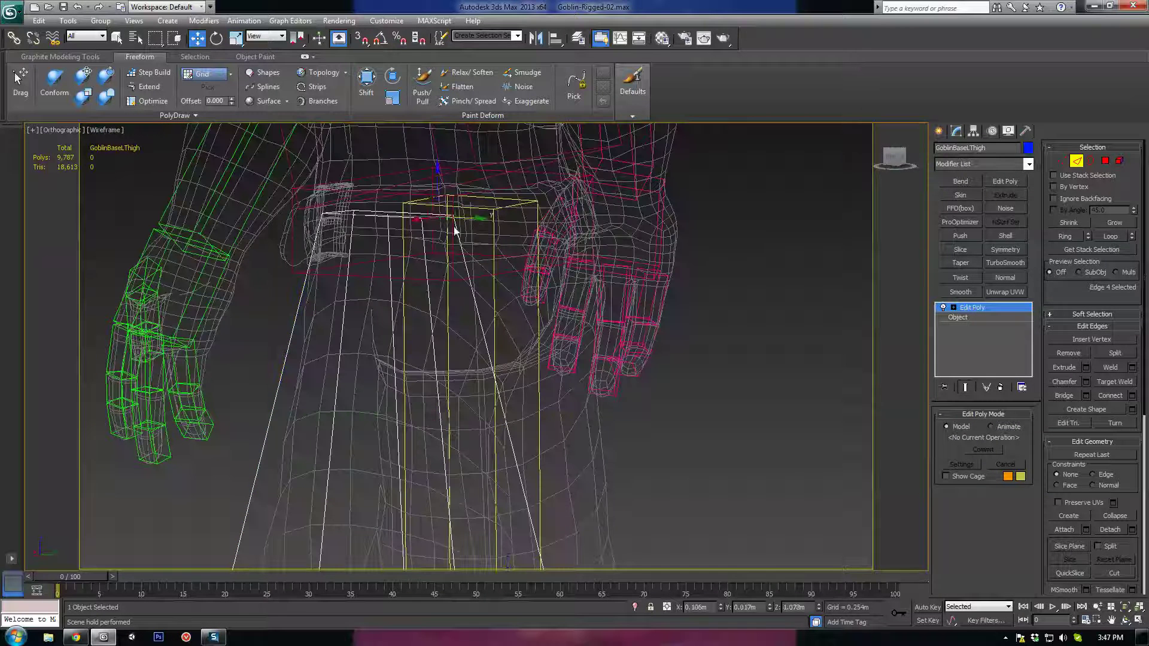
key("F3")
left_click_drag(477, 220, 547, 239)
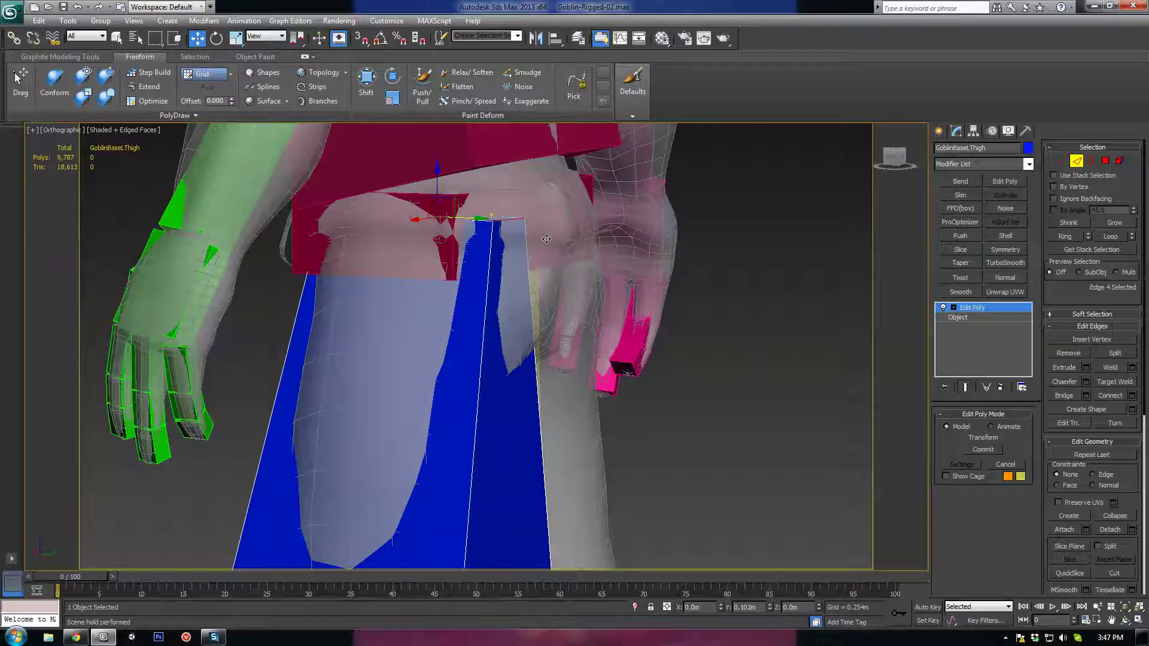
Move the thigh bone's front top edge forward and its outer top edge outward to fit the hip
middle_click_drag(546, 239, 431, 240, "alt")
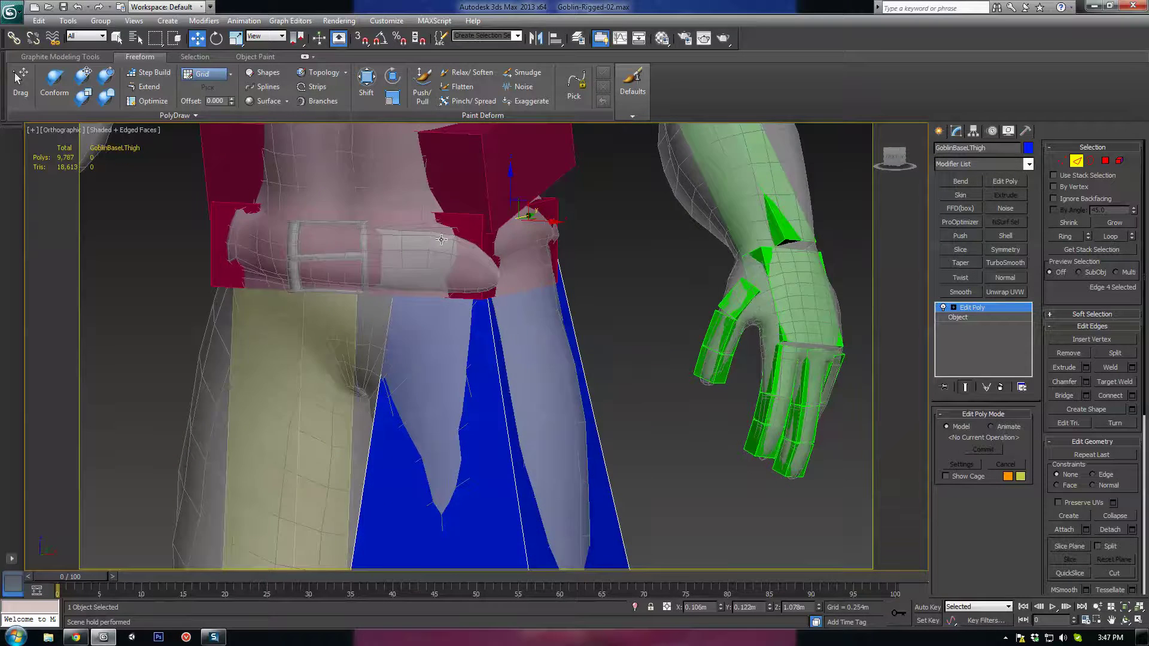
key("F3")
left_click(441, 240)
middle_click_drag(503, 273, 455, 306, "alt")
key("F3")
left_click_drag(473, 224, 418, 246)
middle_click_drag(419, 246, 510, 285, "alt")
left_click(492, 230)
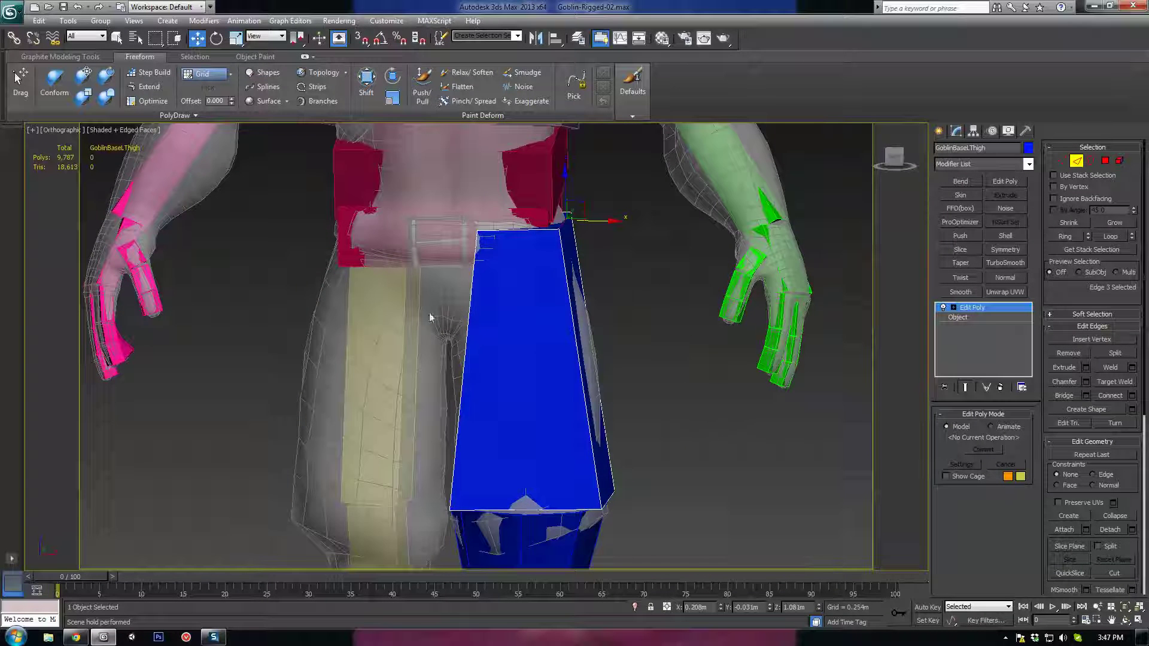
Examine the widened left thigh bone against the hip, crotch and leg mesh from the front
scroll(429, 313, "down", 2)
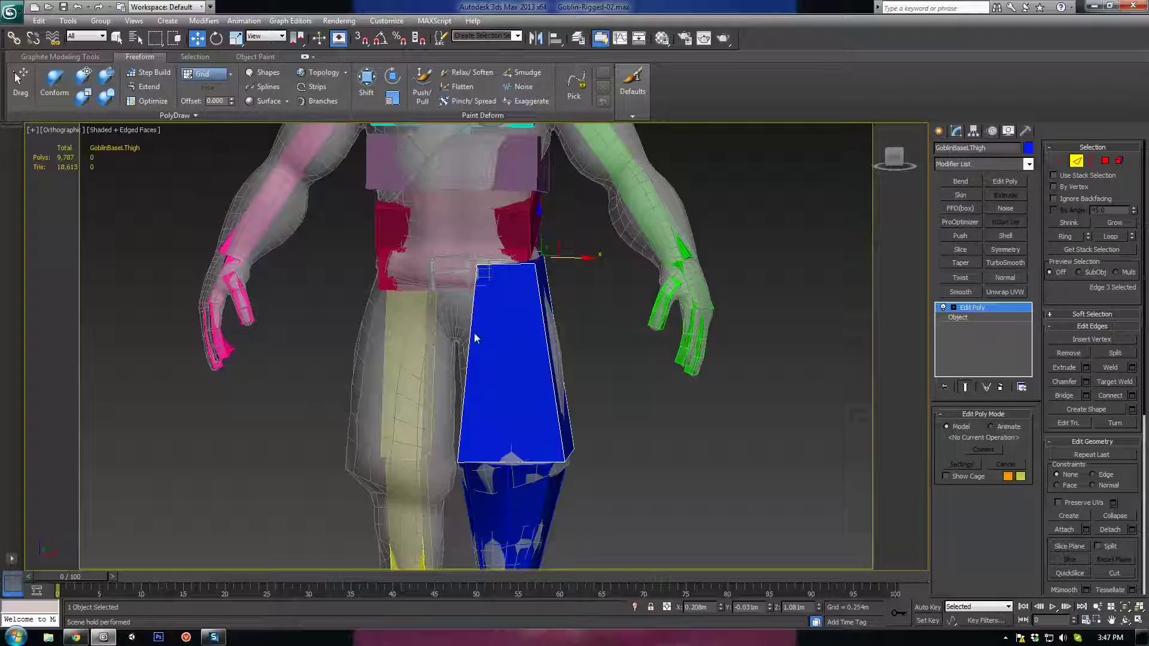
scroll(474, 333, "up", 3)
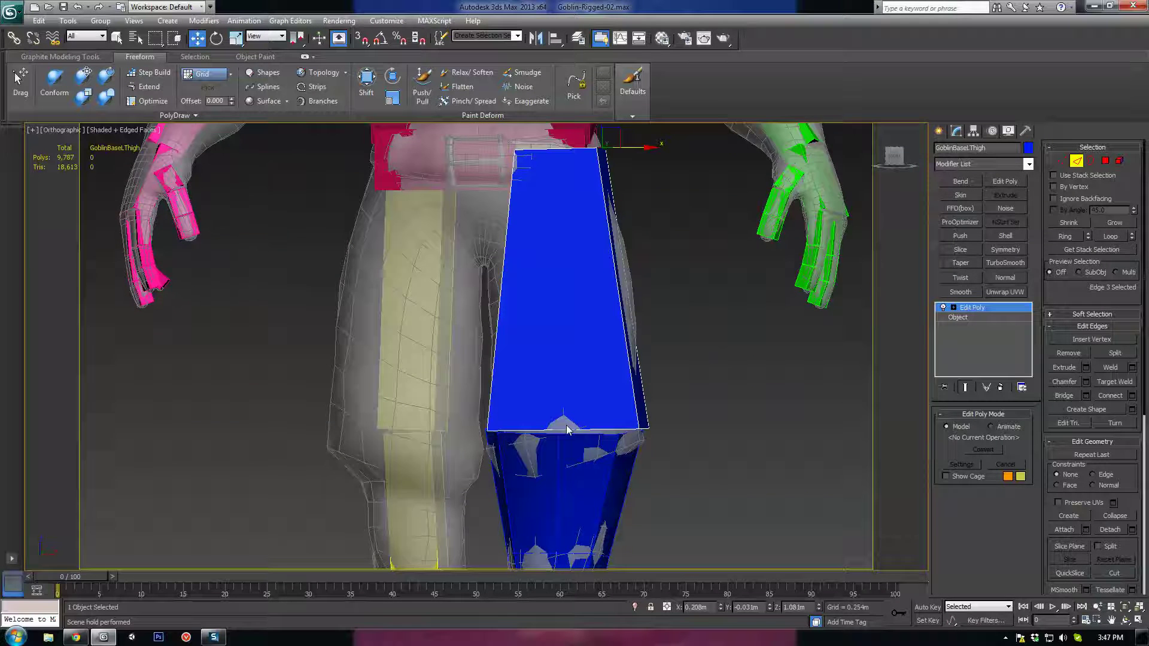
middle_click_drag(566, 425, 635, 432)
left_click(1077, 162)
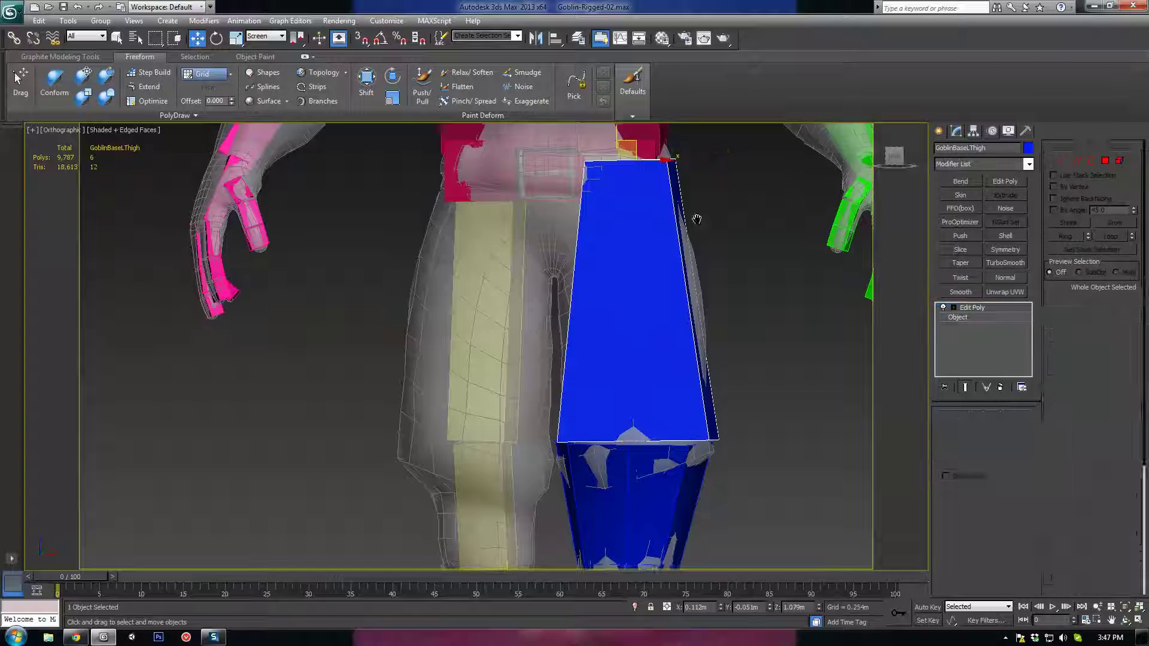
middle_click_drag(629, 162, 644, 187)
scroll(652, 446, "down", 3)
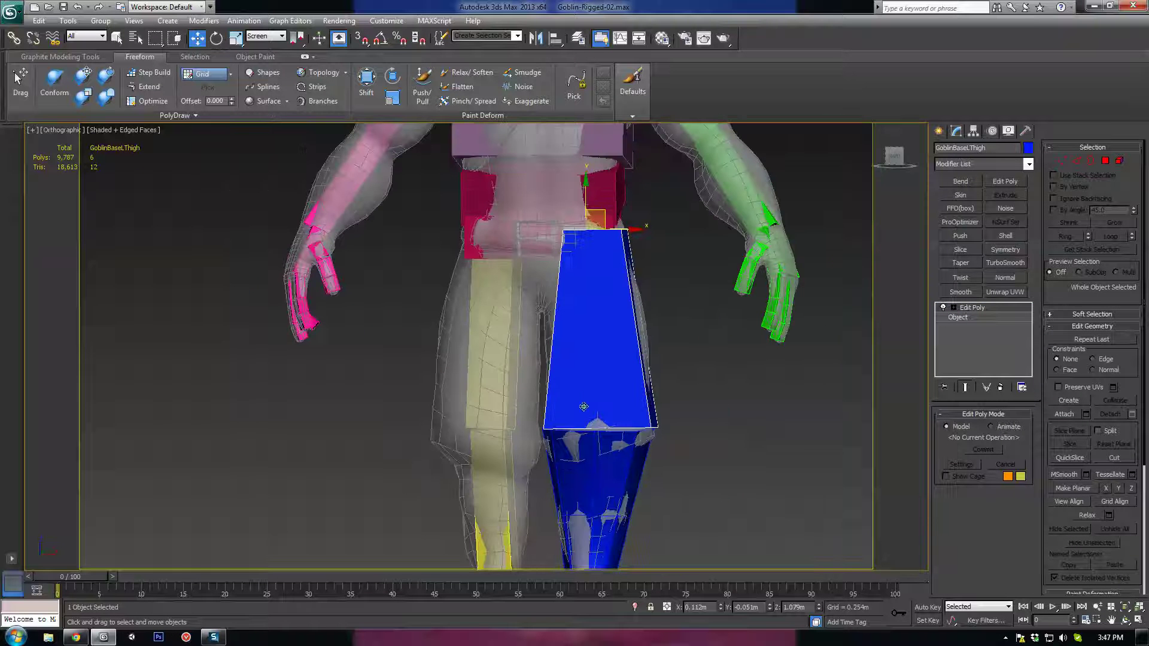
scroll(583, 242, "up", 3)
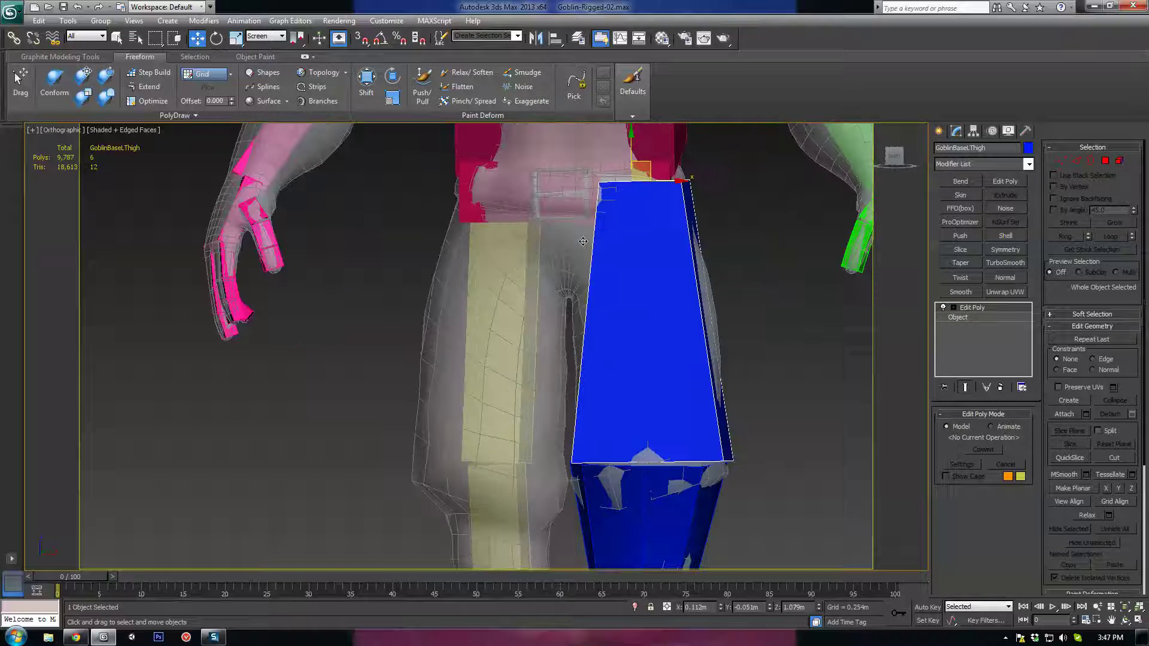
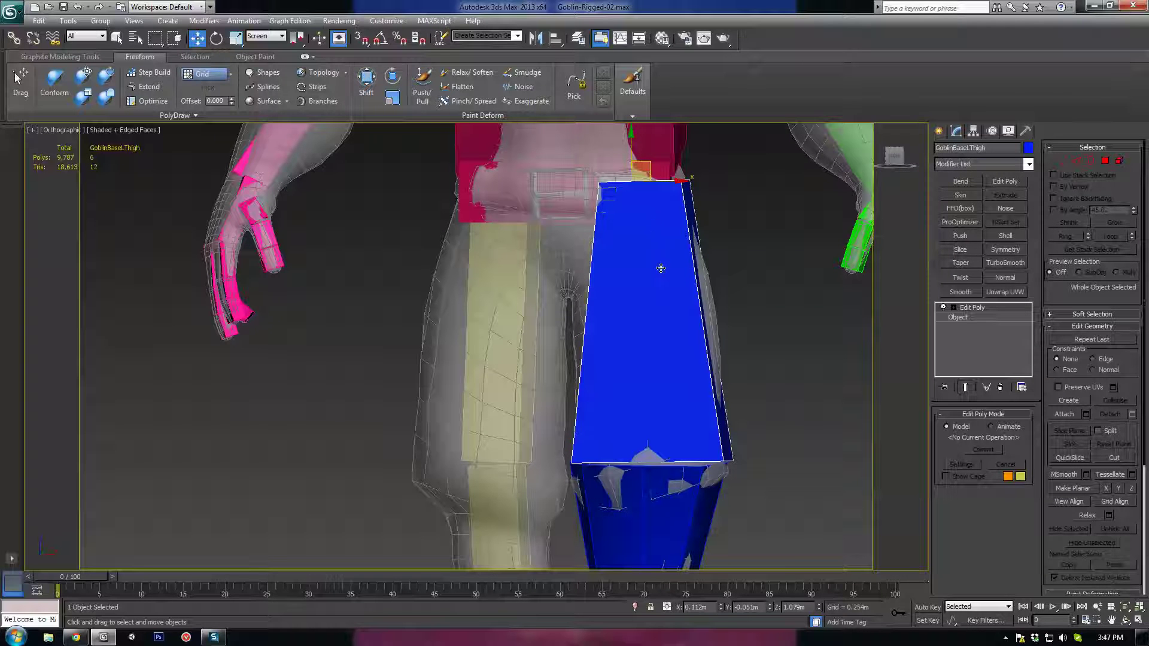
scroll(660, 268, "up", 3)
middle_click_drag(719, 238, 699, 304)
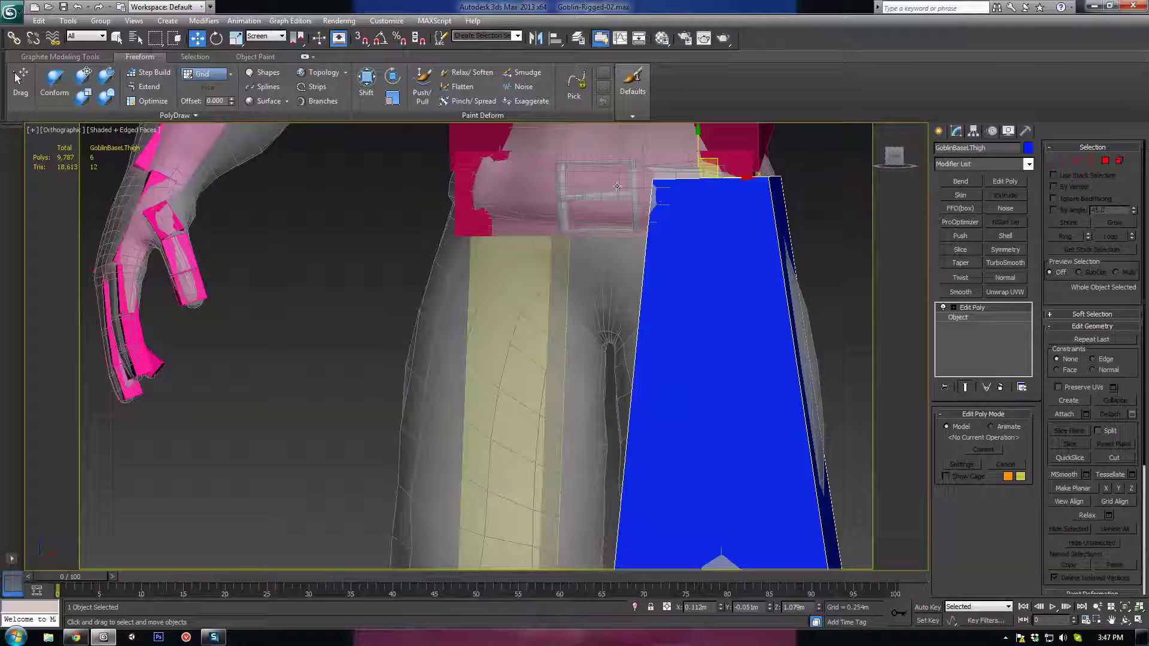
Move the thigh bone's inner top vertices down and inward to the crotch in the front view
key("1")
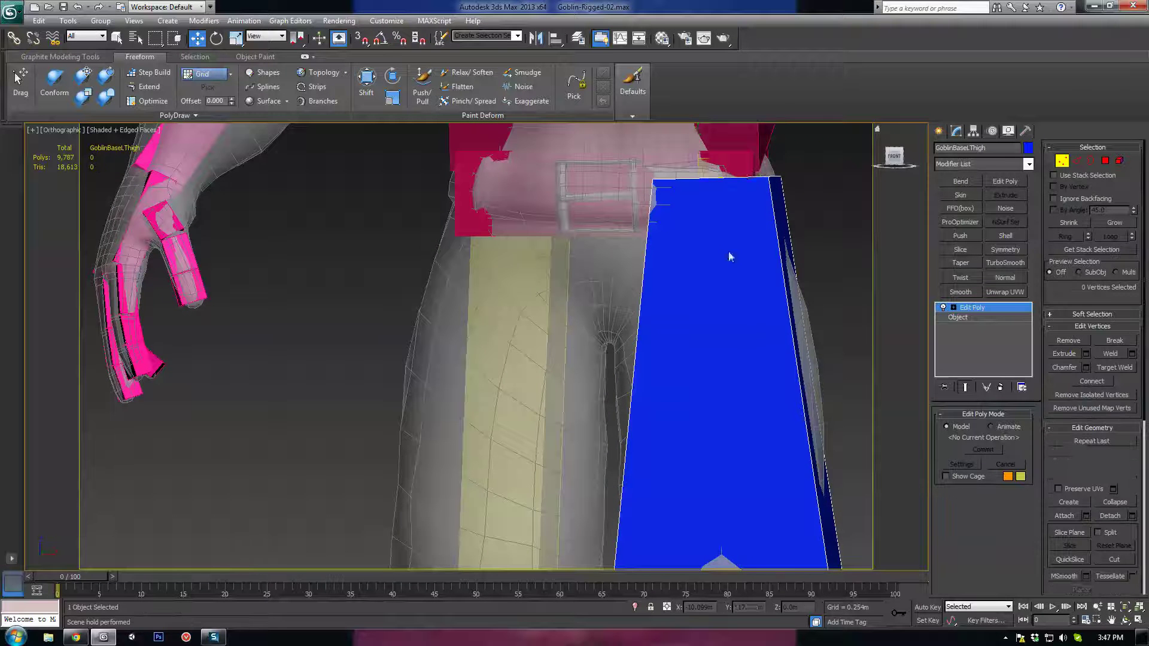
scroll(670, 224, "down", 2)
middle_click_drag(623, 239, 658, 175, "alt")
key("F3")
key("F3")
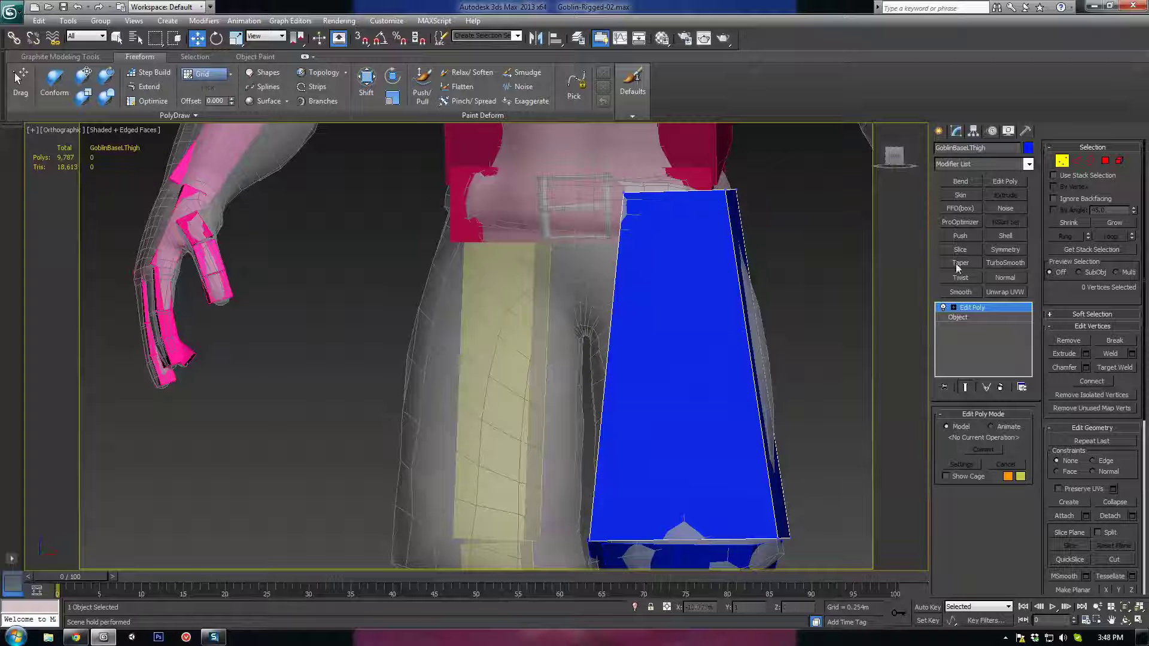
left_click(892, 161)
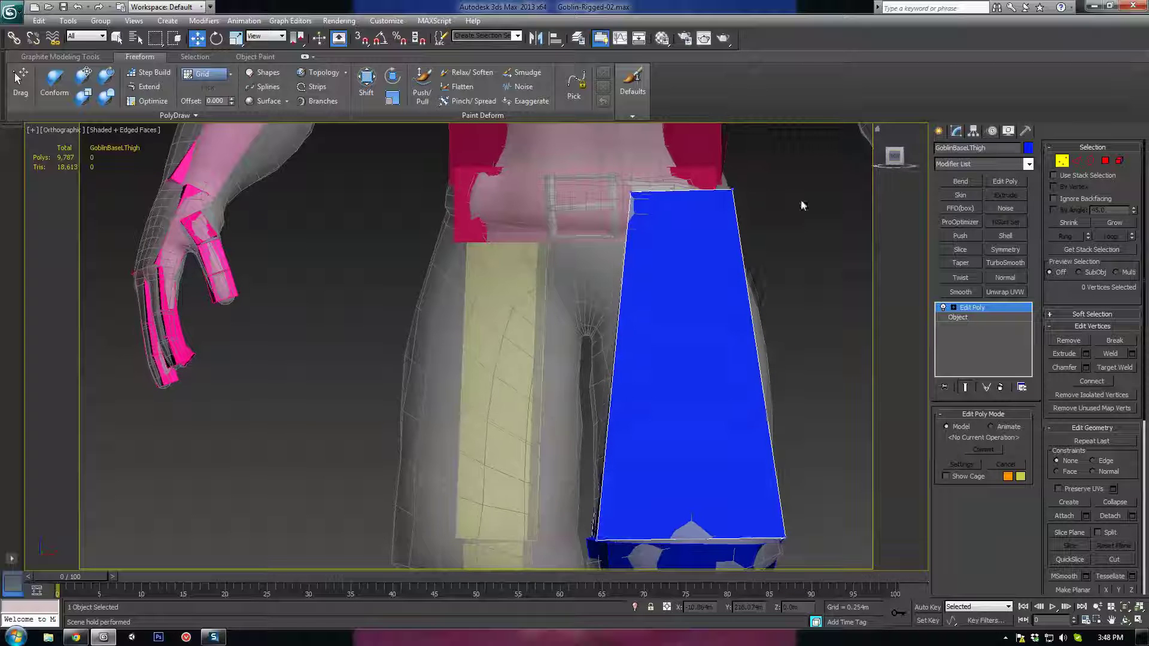
left_click_drag(681, 227, 608, 325)
Adjust the thigh bone's outer top vertices to meet the hip below the waist
left_click(742, 191)
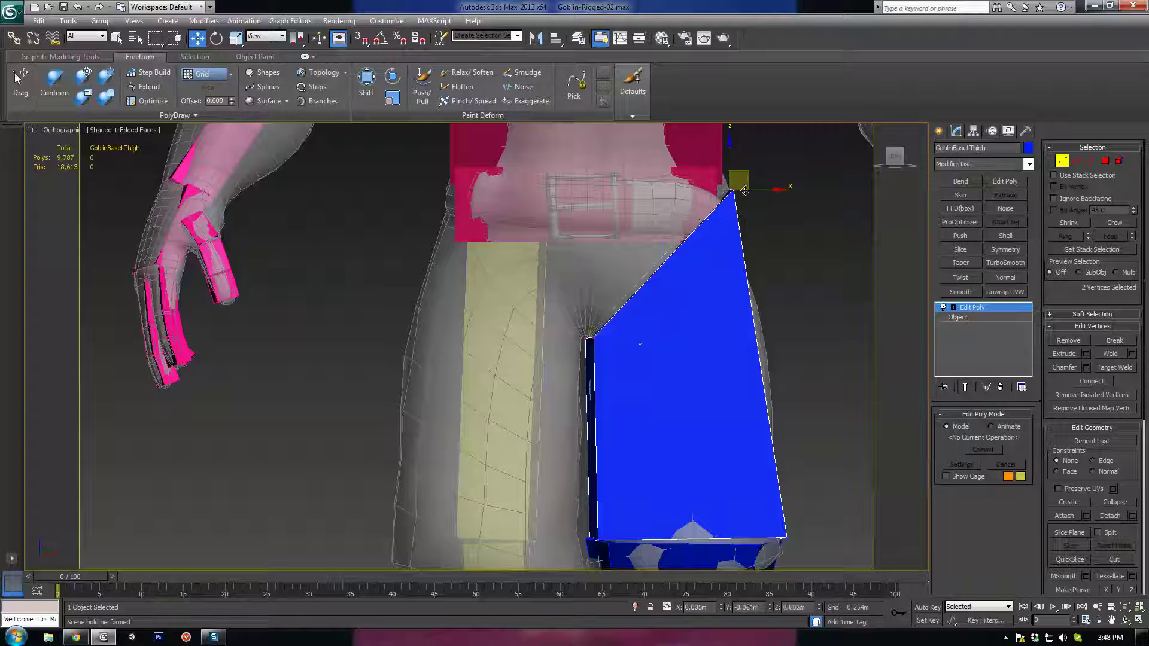
mouse_move(749, 172)
left_mouse_down()
mouse_move(755, 251)
mouse_move(747, 191)
left_mouse_up()
middle_click_drag(739, 347, 668, 288)
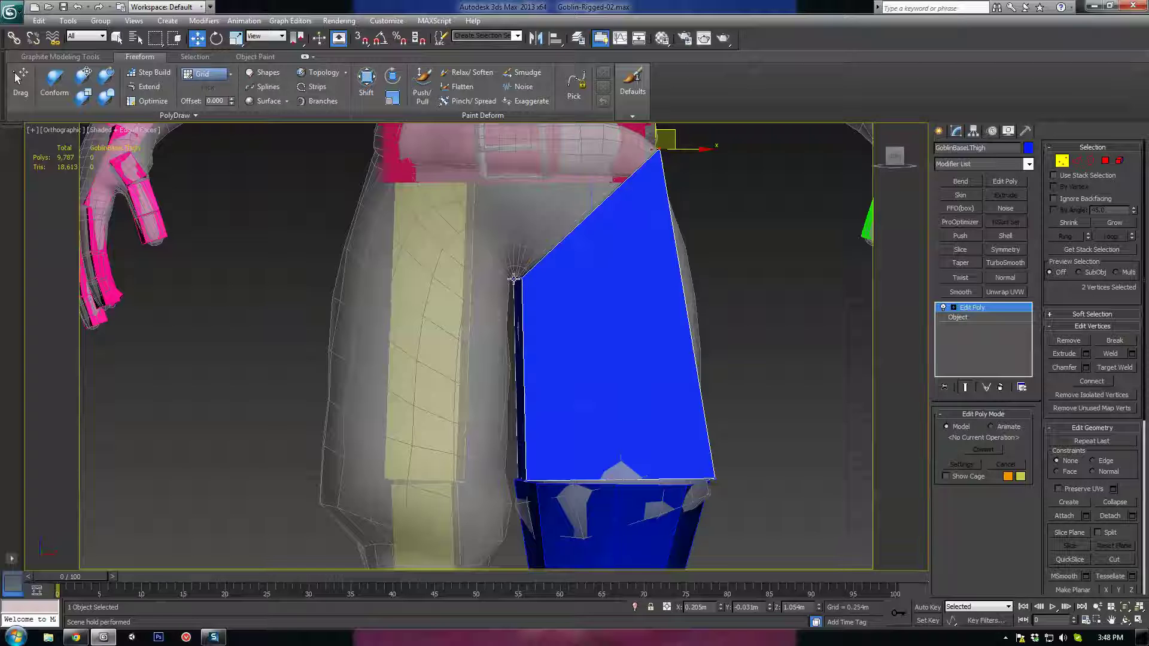
Connect two edge rings on the thigh bone to add lengthwise loops through the middle of its side, front and rear faces
middle_click_drag(512, 287, 586, 400, "alt")
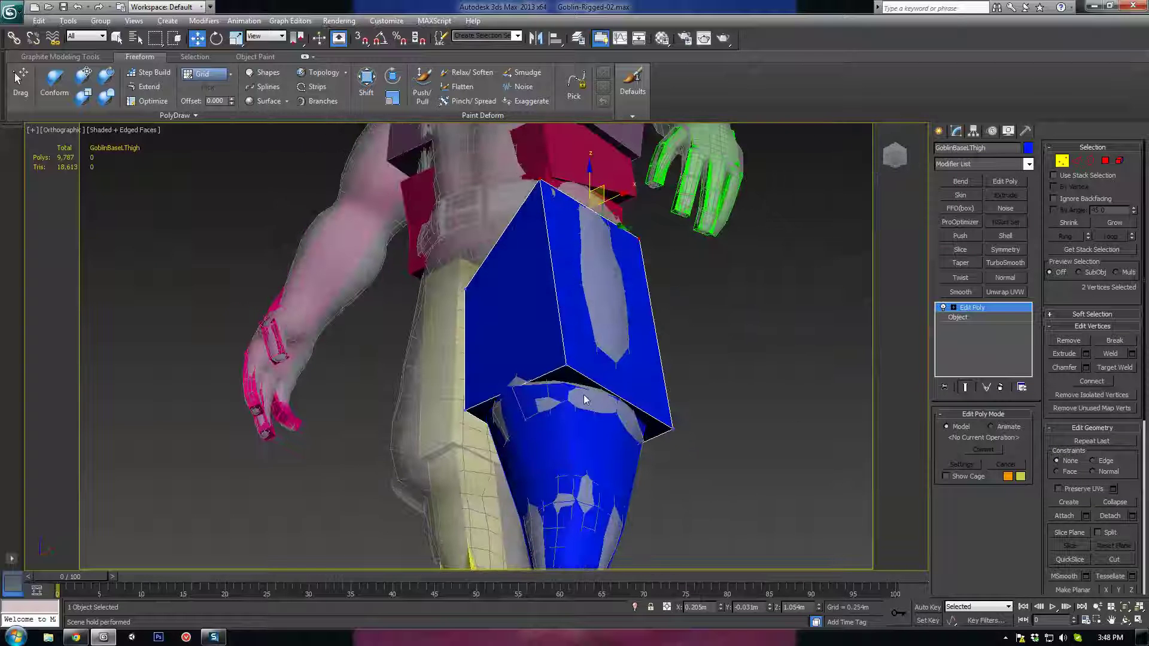
left_click(1076, 160)
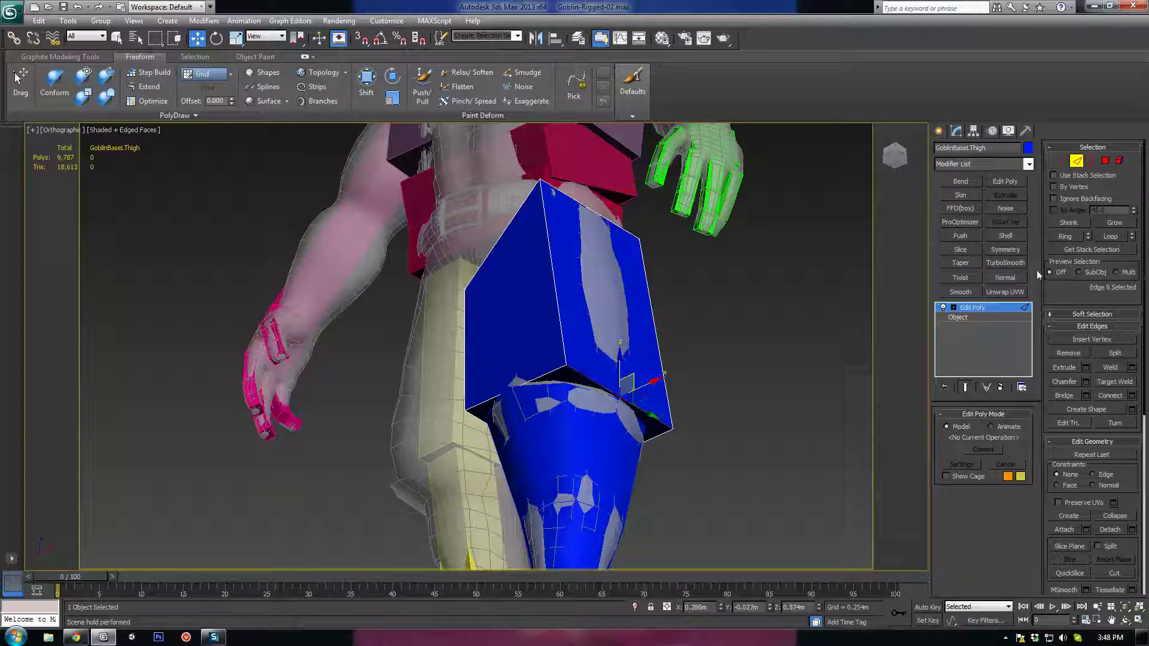
left_click(1063, 238)
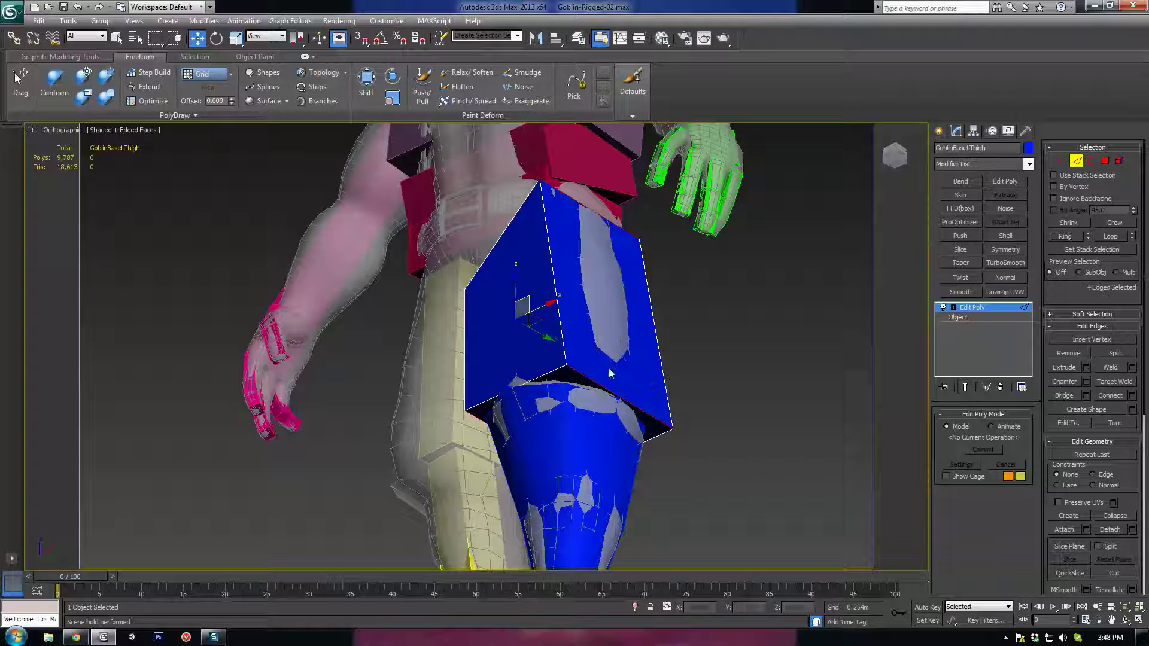
left_click(1112, 397)
left_click(549, 374)
left_click(1064, 236)
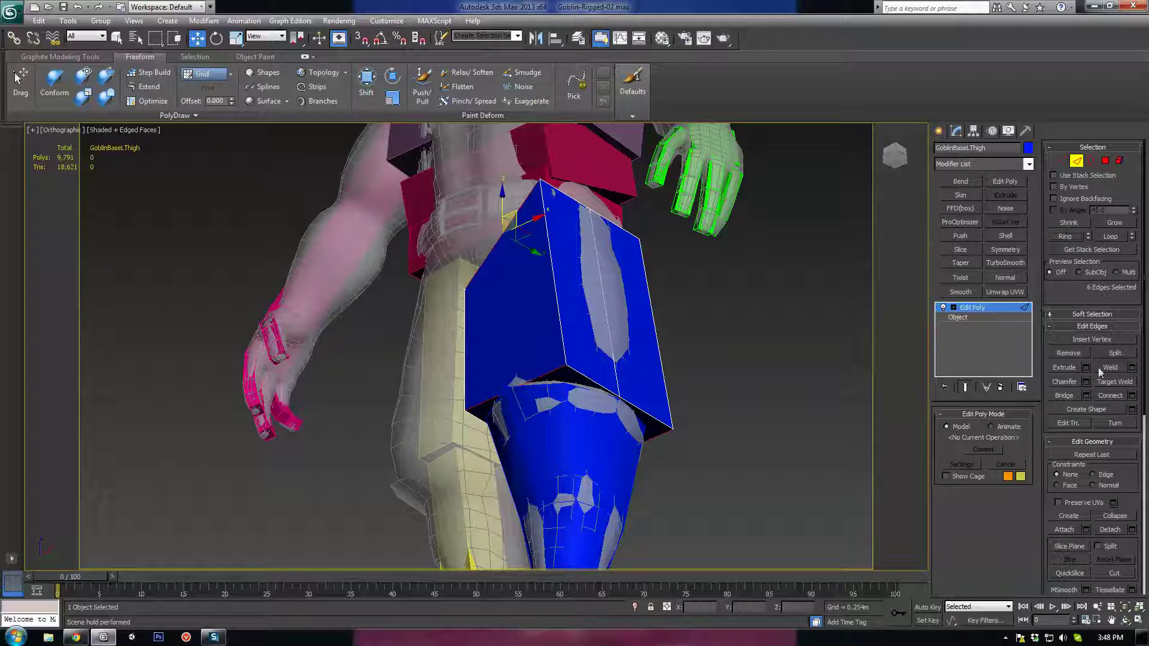
left_click(1110, 396)
Pull in the thigh bone's front outer corner edge and adjust the lower rim vertex at the front middle
left_click(566, 326)
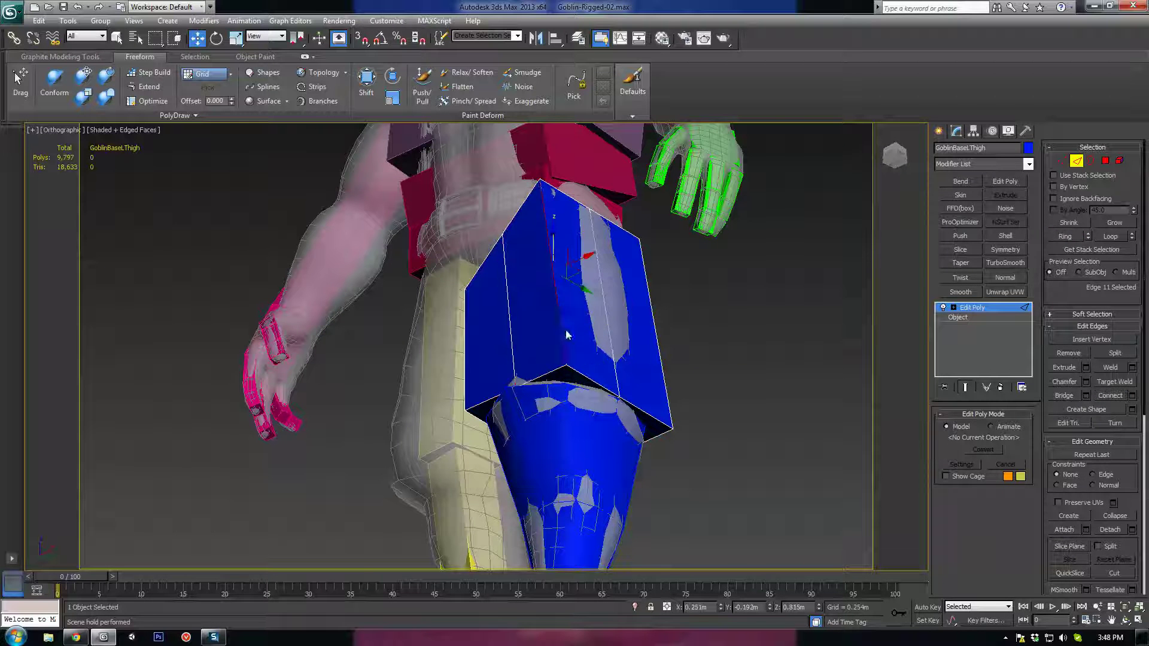
middle_click_drag(565, 326, 578, 282, "alt")
left_click_drag(567, 261, 569, 281)
middle_click_drag(569, 281, 561, 354, "alt")
scroll(585, 404, "up", 2)
key("1")
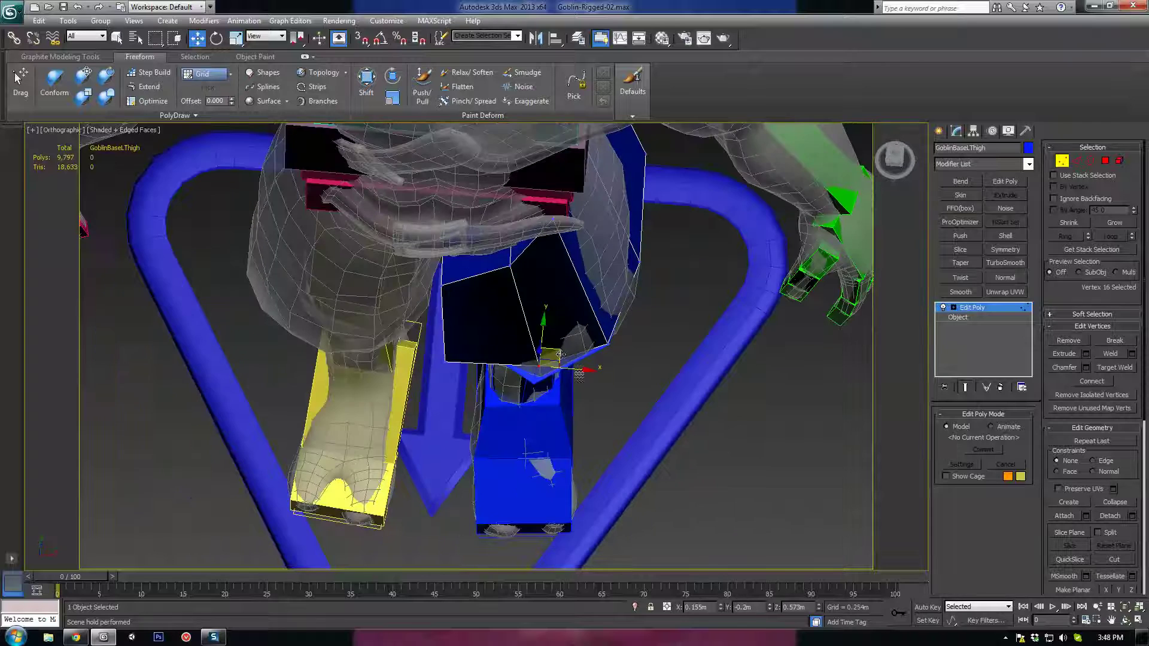
left_click_drag(561, 353, 562, 363)
Move the thigh bone's top rim vertex at the front inner corner to fit the crotch
middle_click_drag(487, 372, 465, 330, "alt")
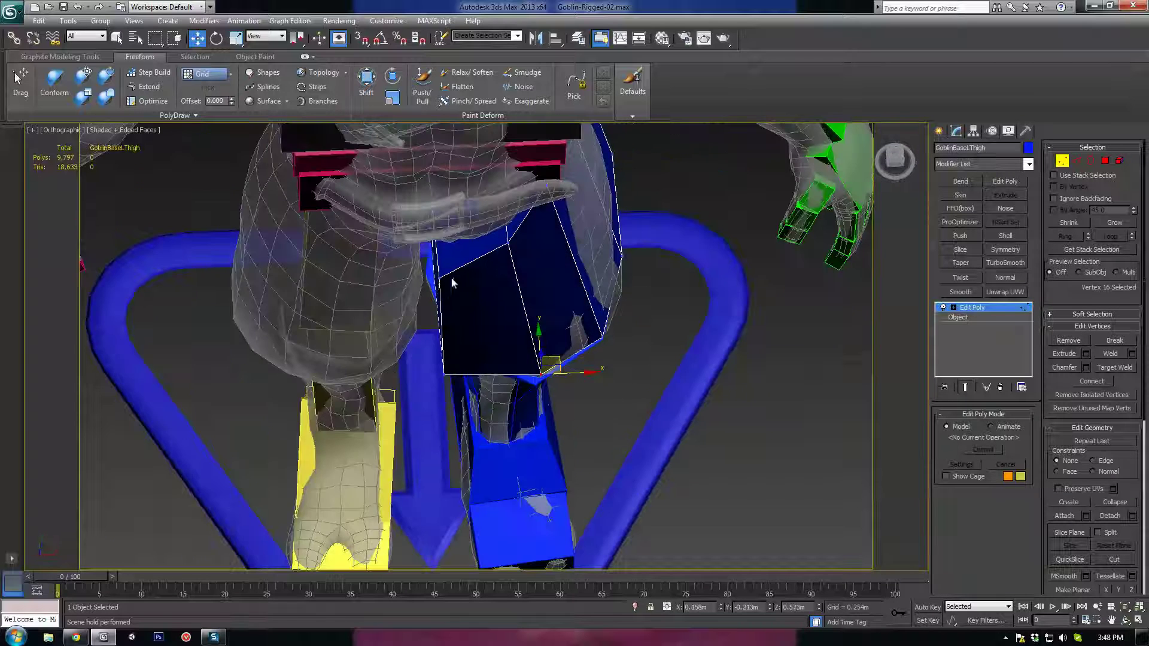
left_click(438, 278)
middle_click_drag(440, 278, 493, 353, "alt")
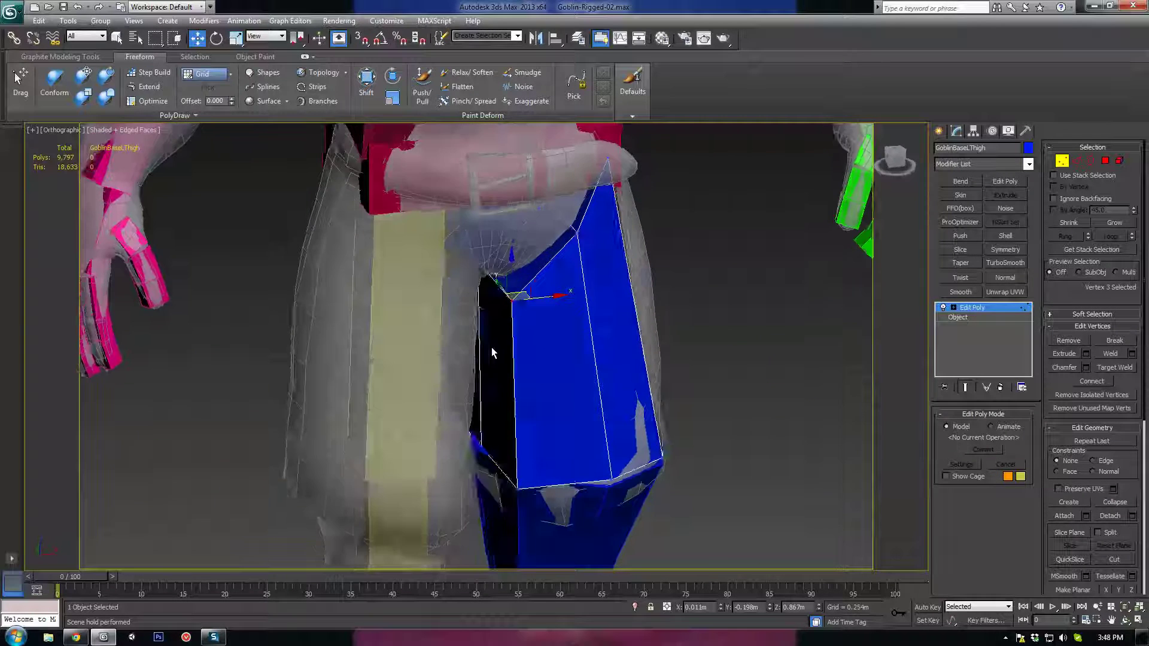
middle_click_drag(544, 298, 534, 320, "alt")
scroll(538, 275, "up", 4)
middle_click_drag(537, 275, 552, 295, "alt")
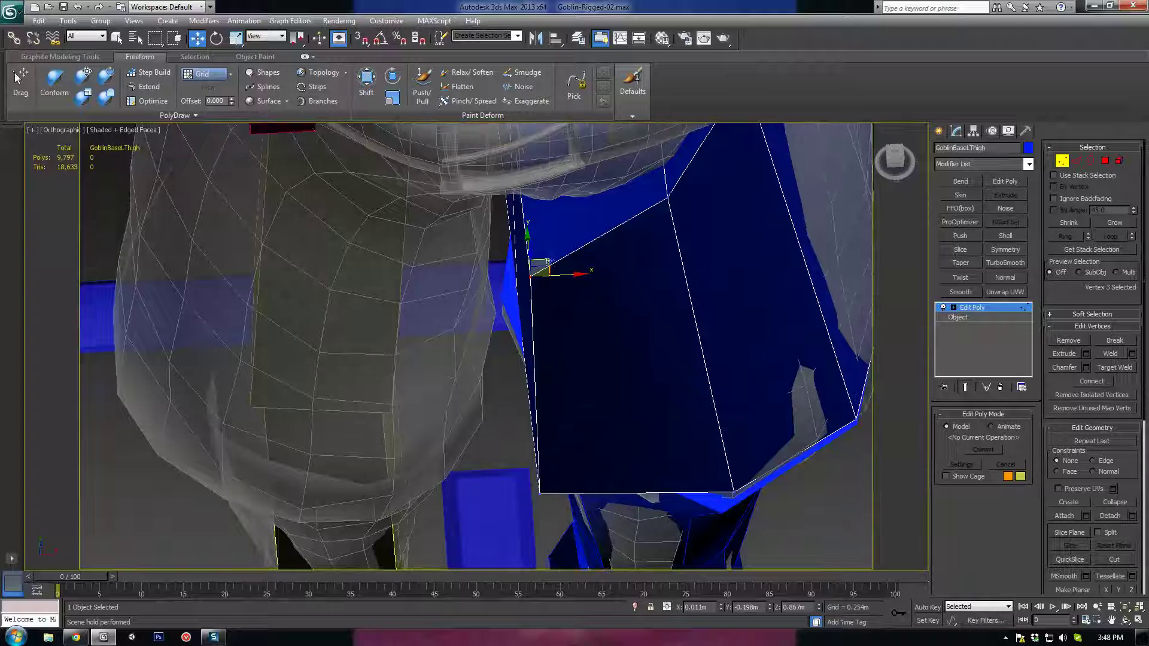
left_click_drag(547, 261, 562, 184)
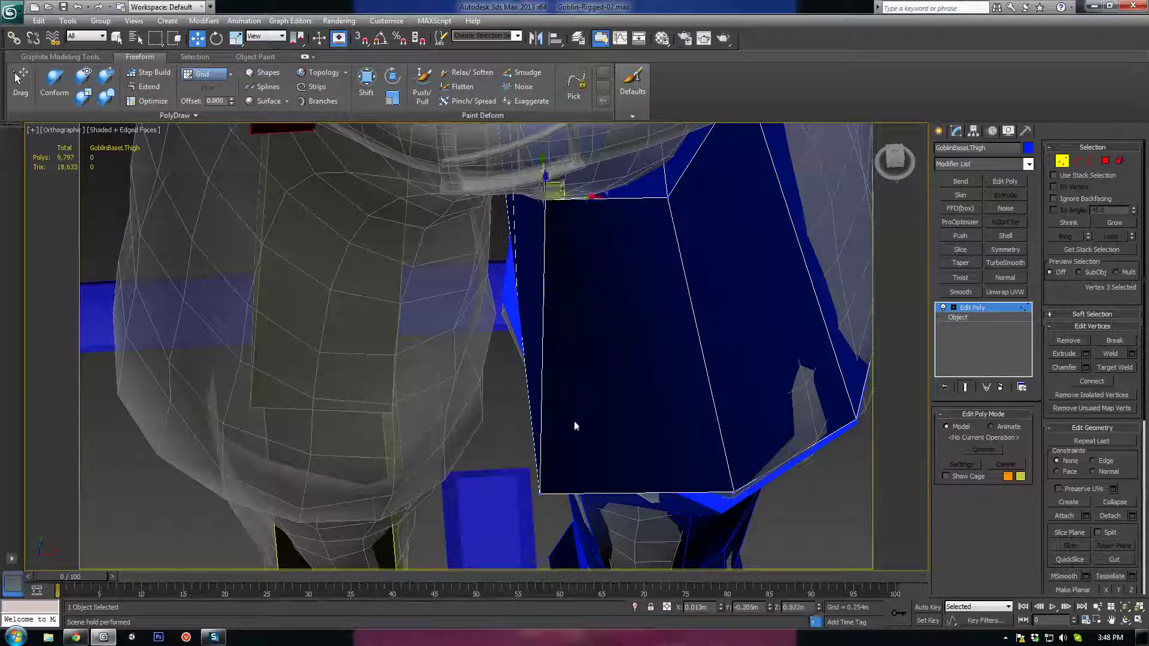
Raise the thigh bone's lower rim vertex at the front inner corner and adjust the one on the inner side to fit the knee
left_click(541, 492)
middle_click_drag(573, 439, 583, 462, "alt")
left_click_drag(561, 481, 580, 416)
middle_click_drag(581, 416, 519, 323, "alt")
left_click(517, 301)
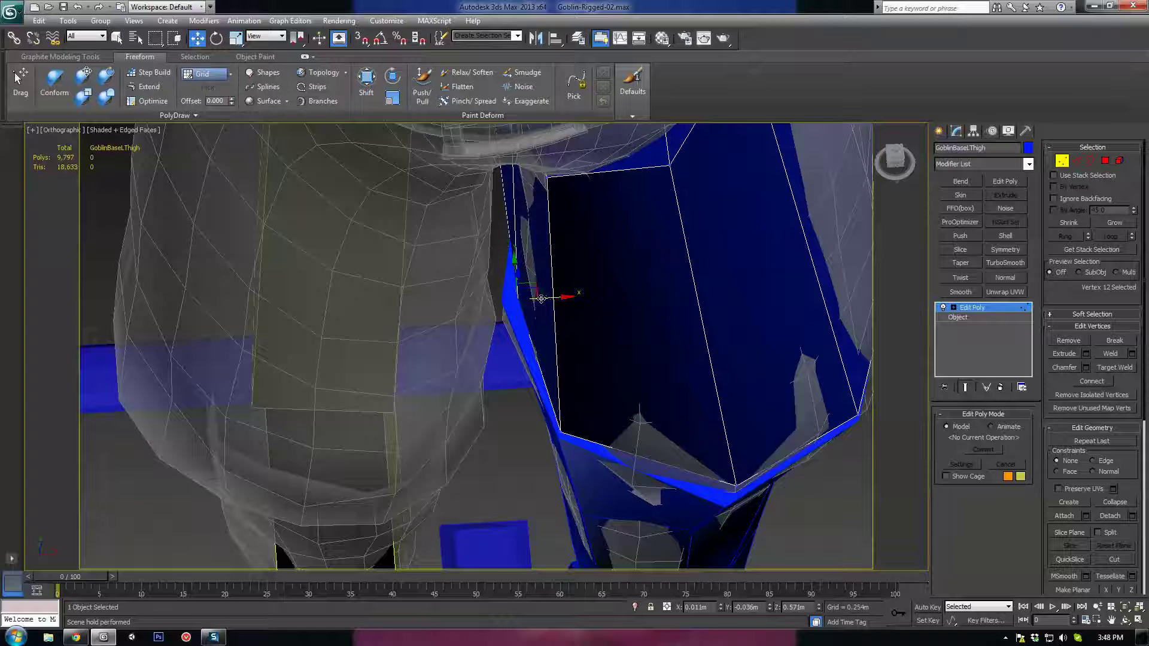
left_click_drag(543, 298, 530, 298)
middle_click_drag(530, 298, 531, 272, "alt")
left_click_drag(505, 264, 504, 258)
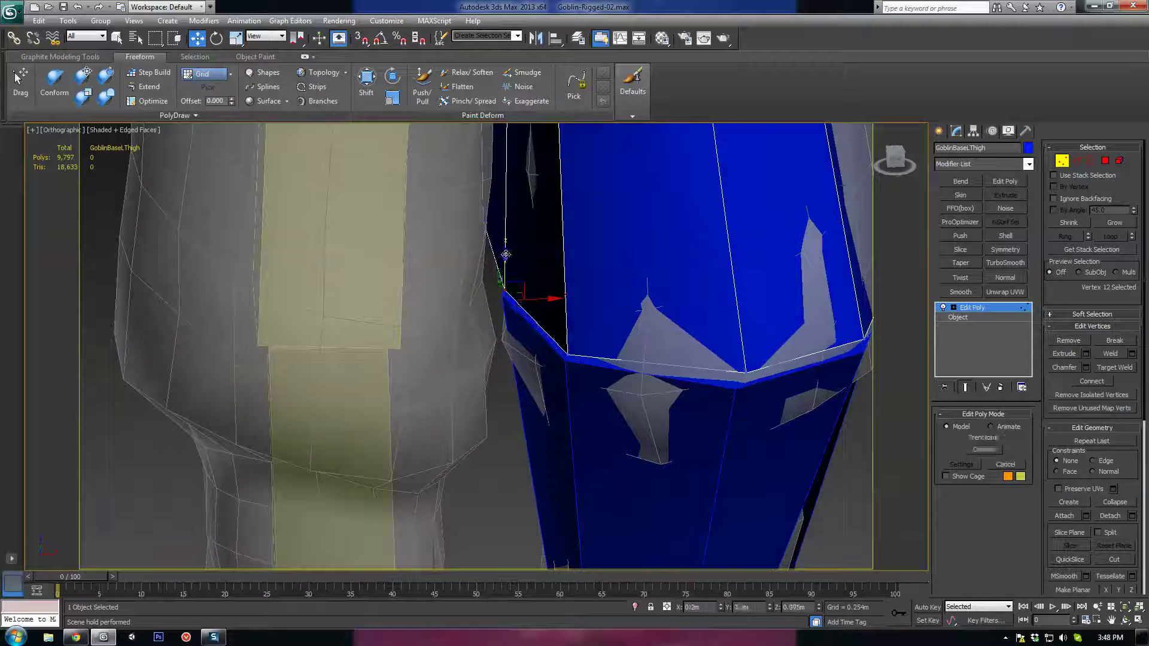
middle_click_drag(550, 310, 435, 380, "alt")
Pull the thigh bone's lower rim vertex at the rear outer corner inward and raise the one at the middle of the outer side
scroll(496, 334, "down", 3)
left_click(438, 386, "ctrl")
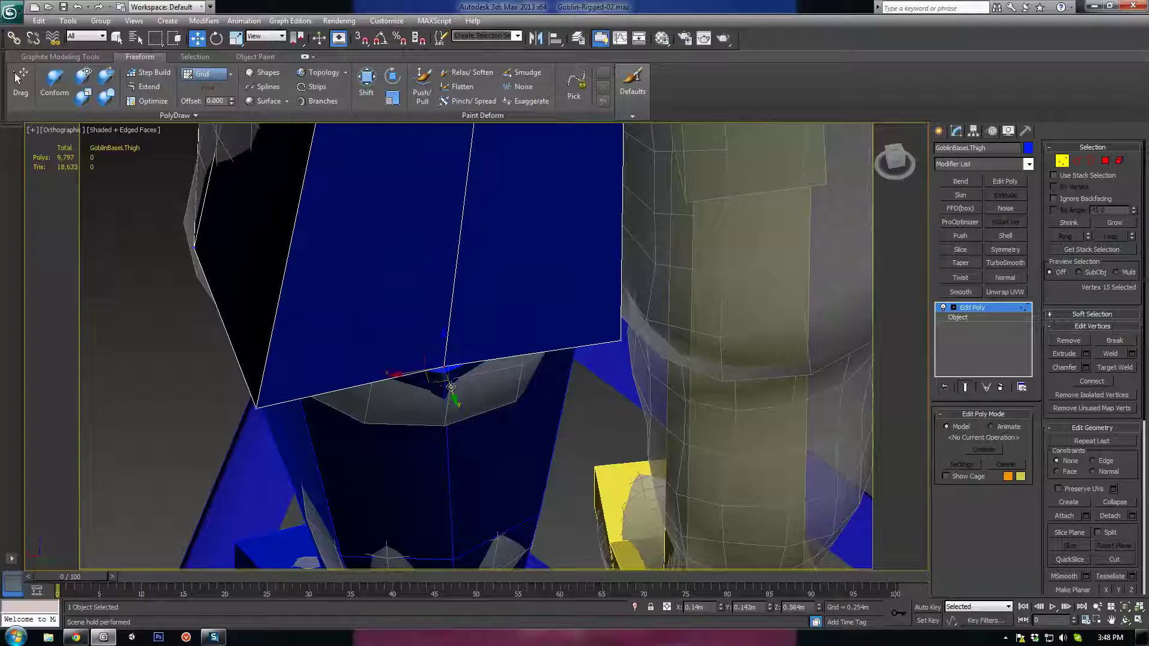
left_click(254, 411)
left_click_drag(246, 423, 291, 324)
middle_click_drag(257, 332, 350, 338, "alt")
middle_click_drag(213, 354, 328, 350, "alt")
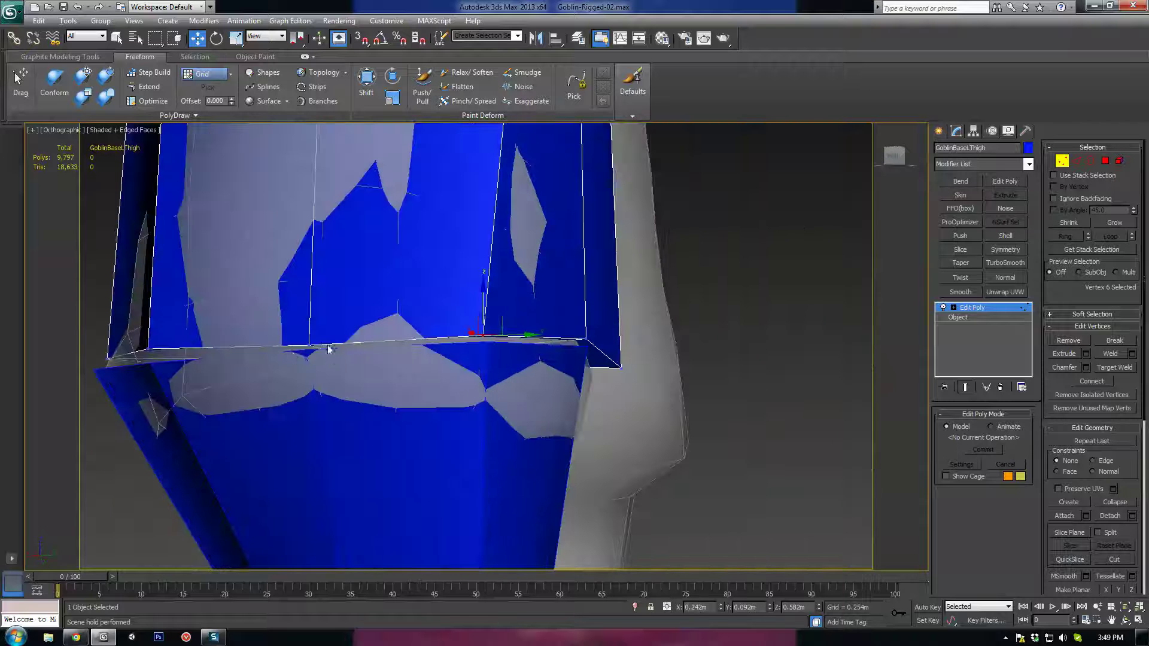
left_click(312, 347)
left_click_drag(311, 317, 311, 313)
Move the thigh bone's lower rim vertex at the rear inner corner in and up to meet the calf's top
middle_click_drag(573, 333, 549, 469)
left_click(470, 516)
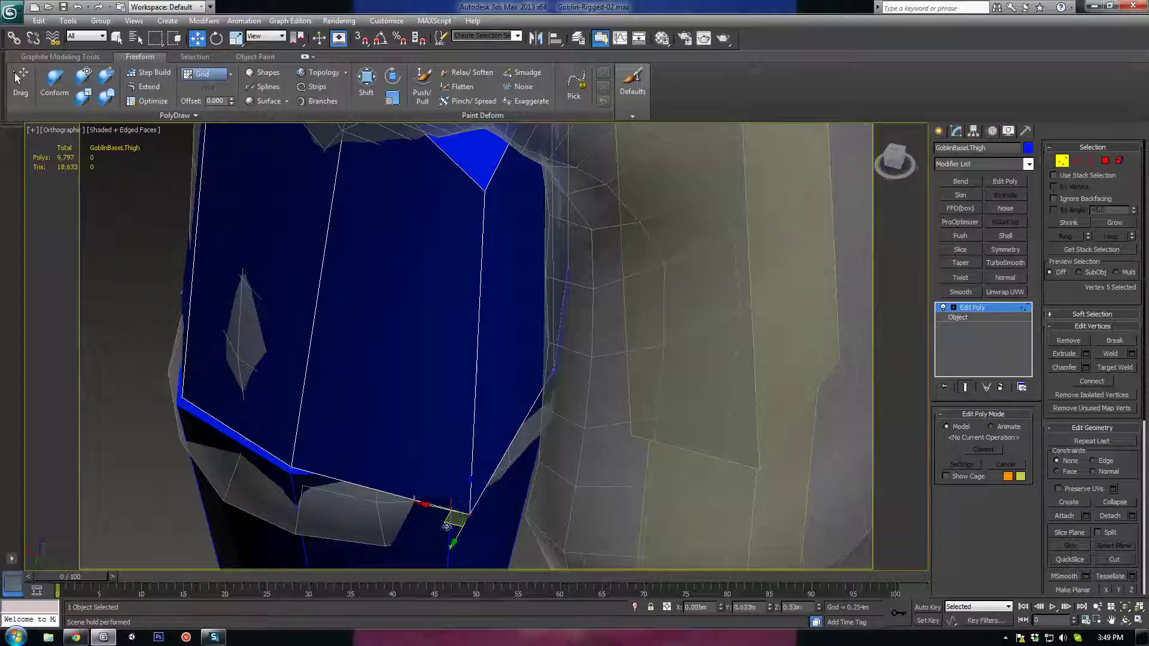
left_click_drag(445, 535, 429, 492)
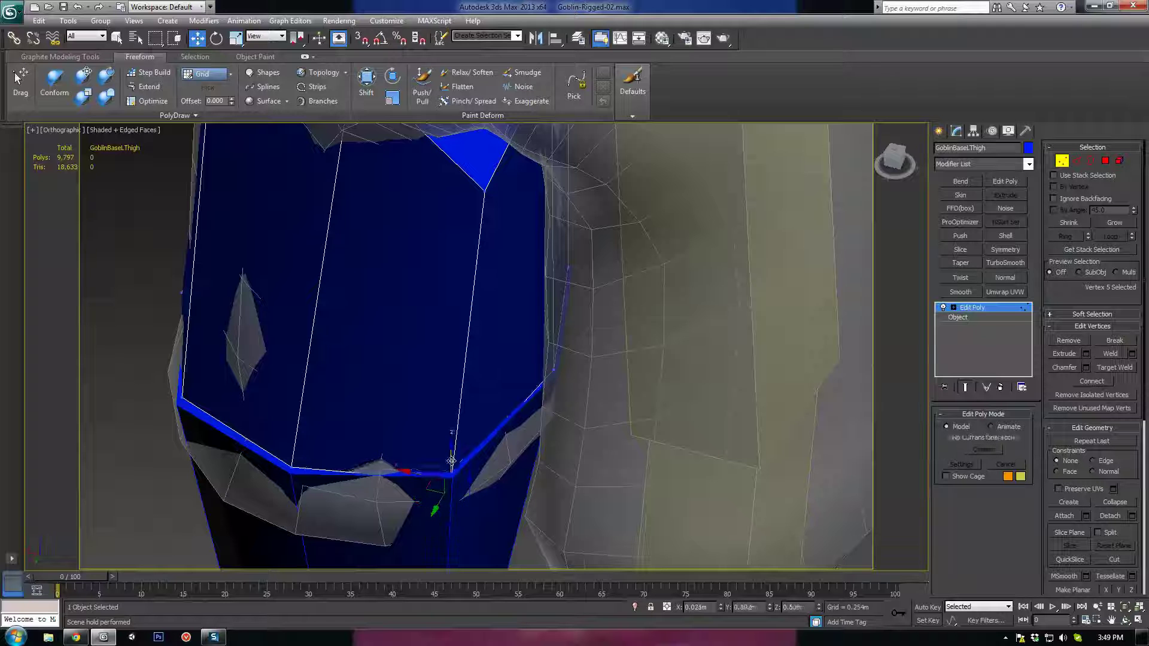
left_click_drag(453, 455, 452, 447)
middle_click_drag(479, 290, 488, 365)
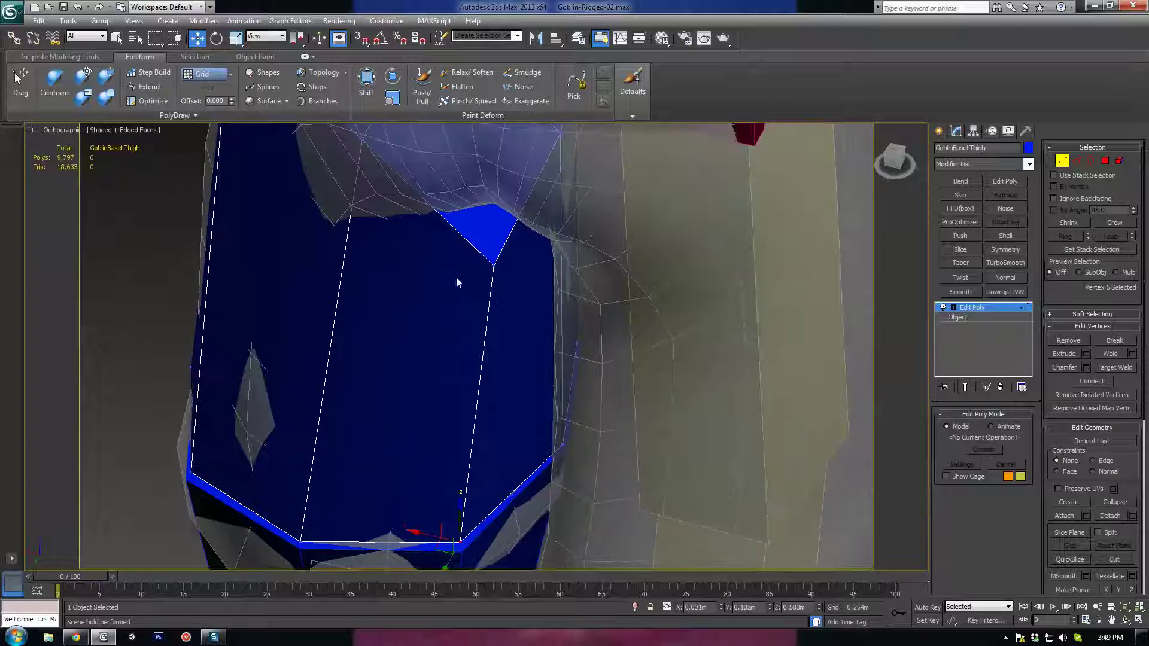
Adjust the thigh bone's top rim vertices at the rear middle and rear inner corner to follow the buttock
scroll(456, 281, "down", 5)
middle_click_drag(384, 360, 416, 322, "alt")
left_click(421, 288)
left_click_drag(393, 307, 400, 323)
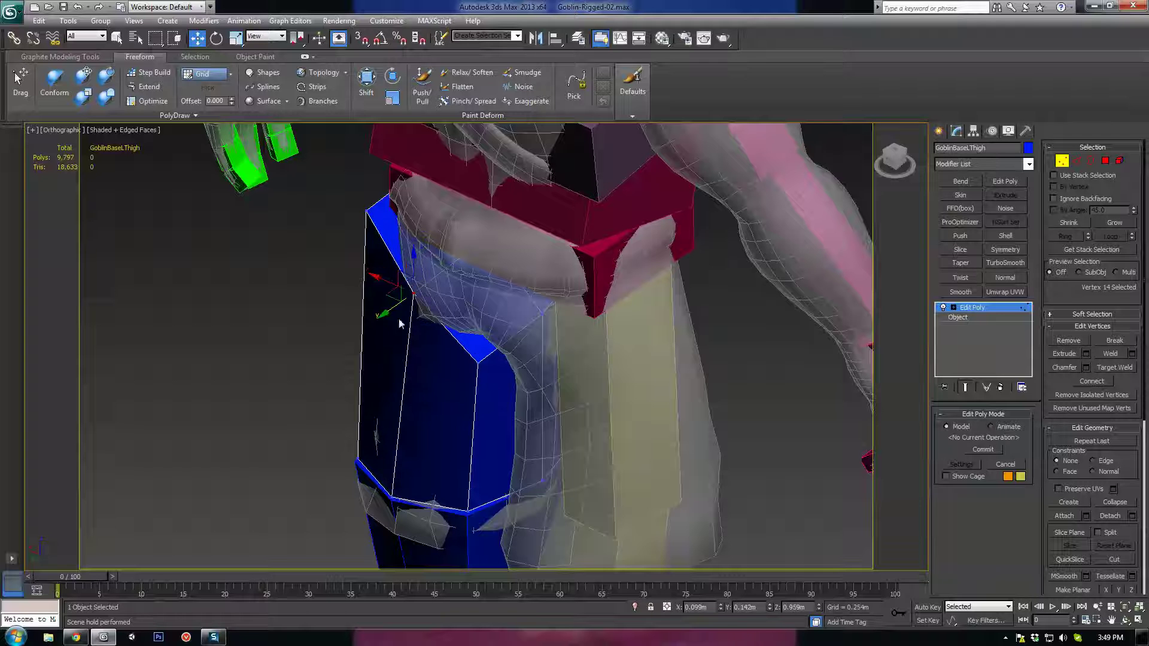
left_click(479, 363)
left_click_drag(455, 368, 452, 348)
middle_click_drag(452, 347, 513, 316, "alt")
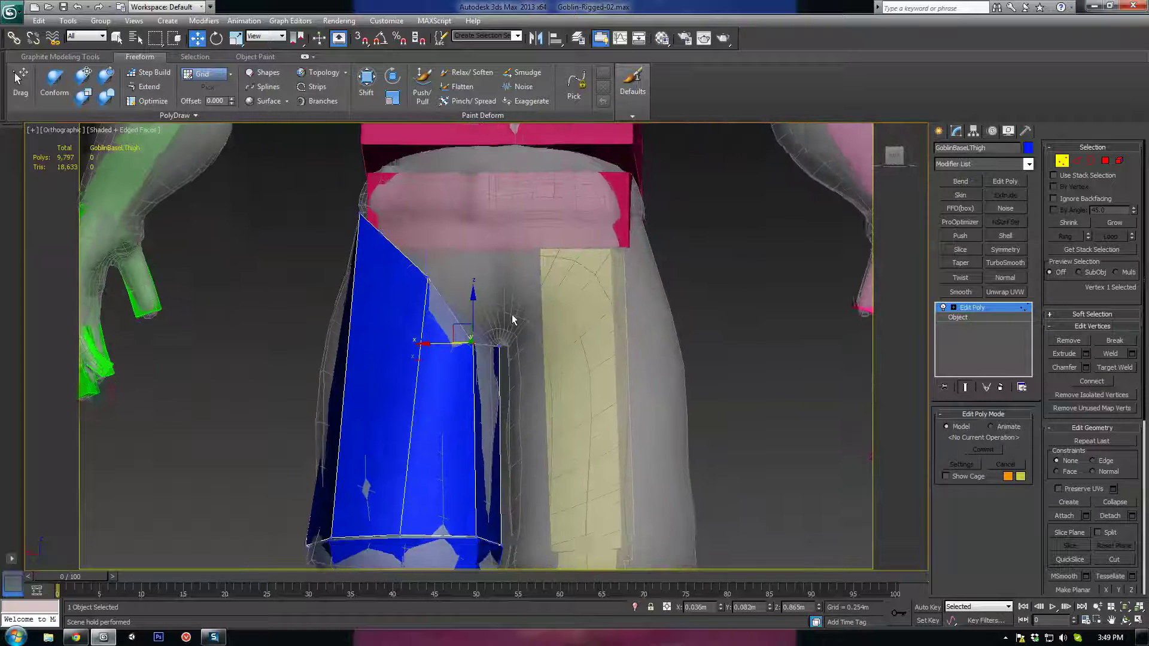
Reposition the thigh bone's top rim vertices at the rear outer corner and the middle of the outer side around the hip
middle_click_drag(364, 237, 460, 358)
left_click(443, 326)
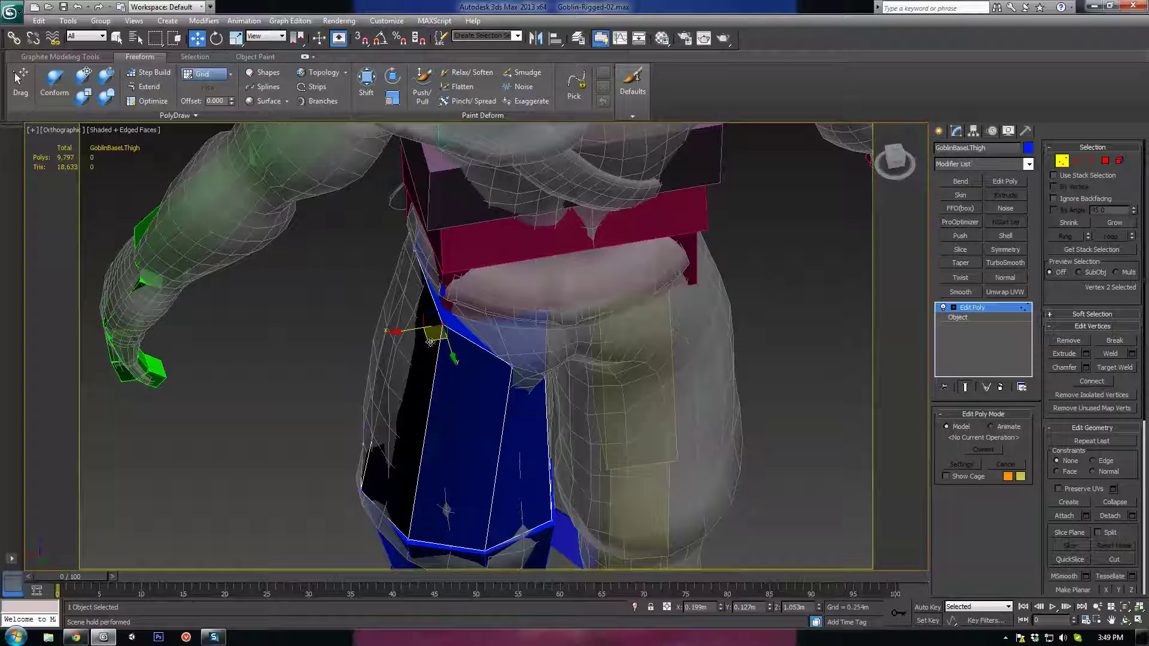
left_click_drag(430, 341, 436, 322)
left_click(413, 248)
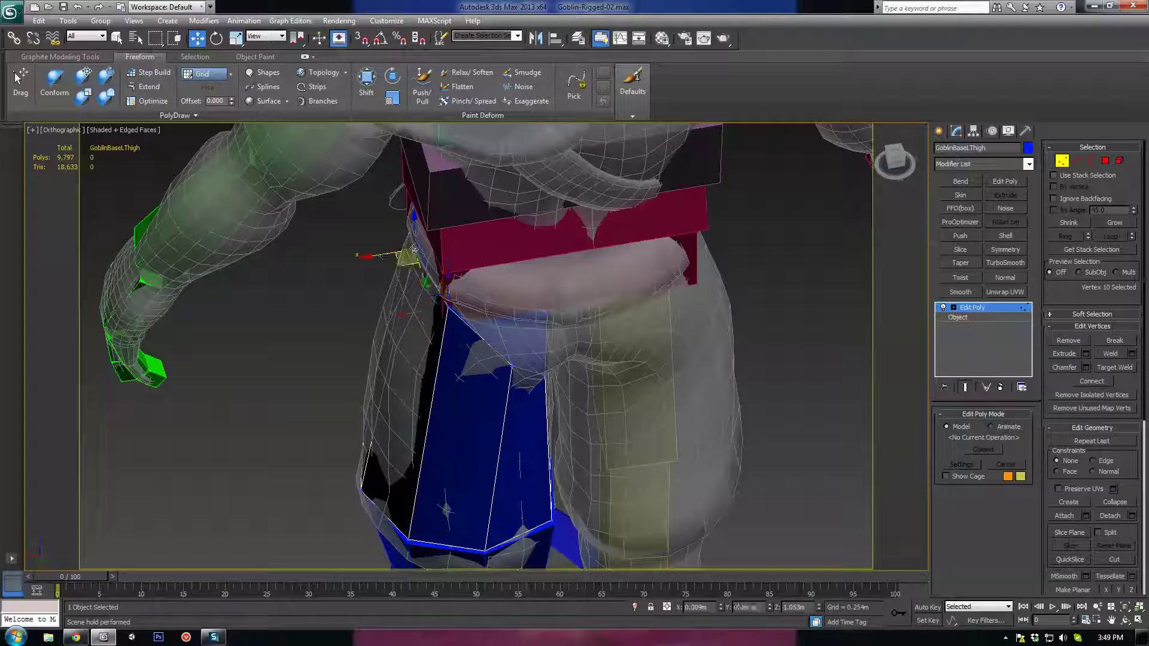
left_click_drag(401, 258, 392, 254)
Lower the thigh bone's top rim vertex at the front outer corner below the belt
middle_click_drag(414, 265, 510, 275, "alt")
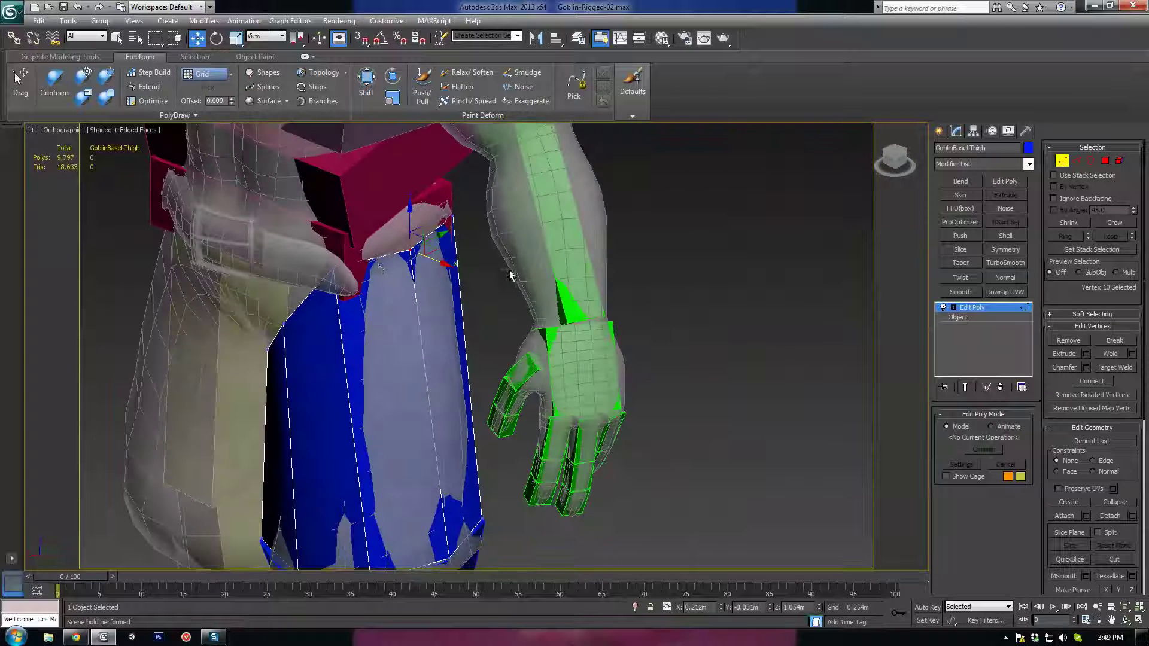
left_click(337, 272)
middle_click_drag(338, 272, 336, 246, "alt")
left_click_drag(333, 225, 334, 255)
middle_click_drag(334, 255, 448, 283, "alt")
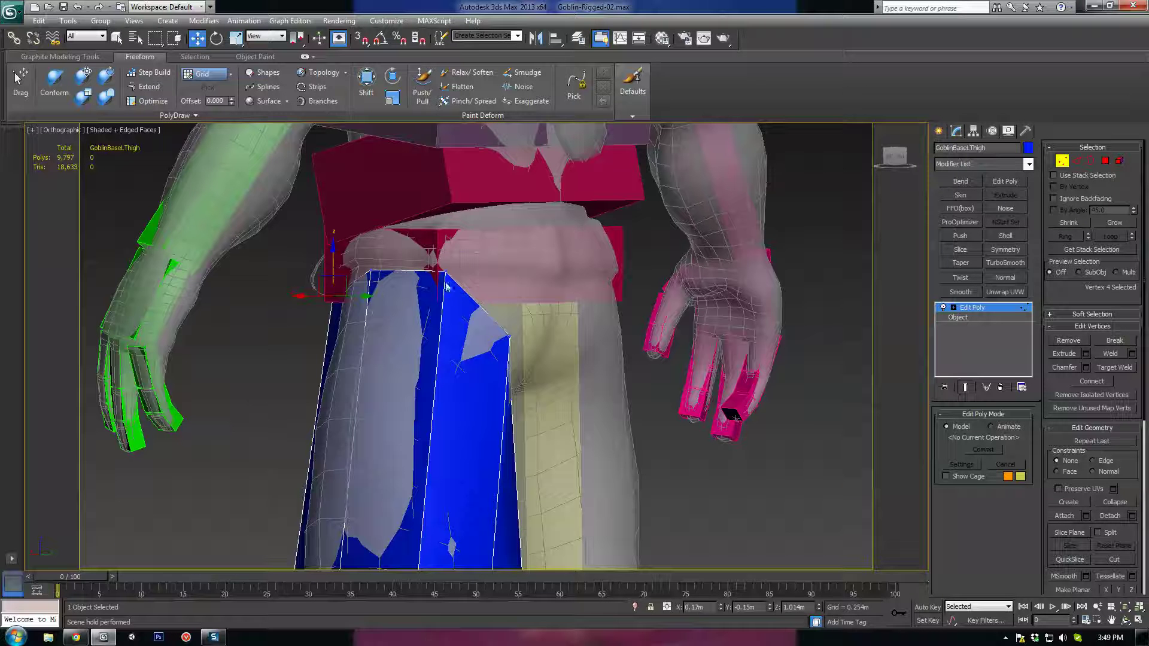
Refine the heights of the thigh bone's top rim vertices at the rear outer corner, outer side and rear inner corner
left_click(445, 271)
left_click_drag(446, 244, 441, 259)
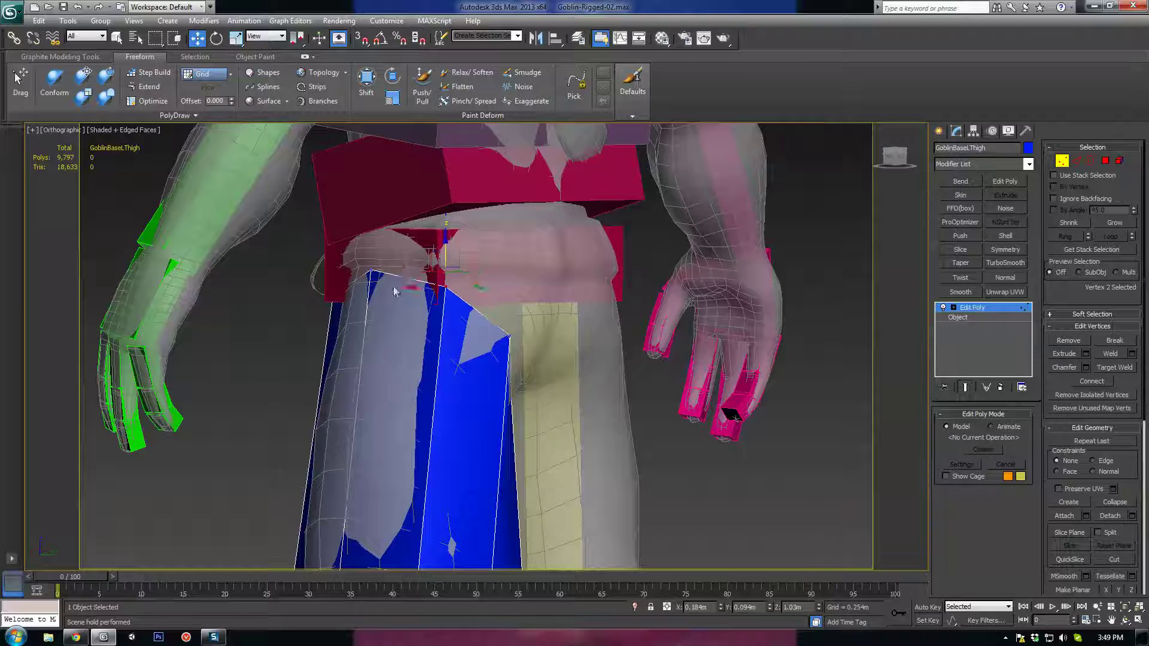
mouse_move(386, 276)
middle_mouse_down("alt")
mouse_move(441, 284)
mouse_move(395, 280)
middle_mouse_up("alt")
left_click(359, 273)
left_click_drag(358, 242, 356, 248)
middle_click_drag(491, 311, 443, 340, "alt")
left_click(459, 374)
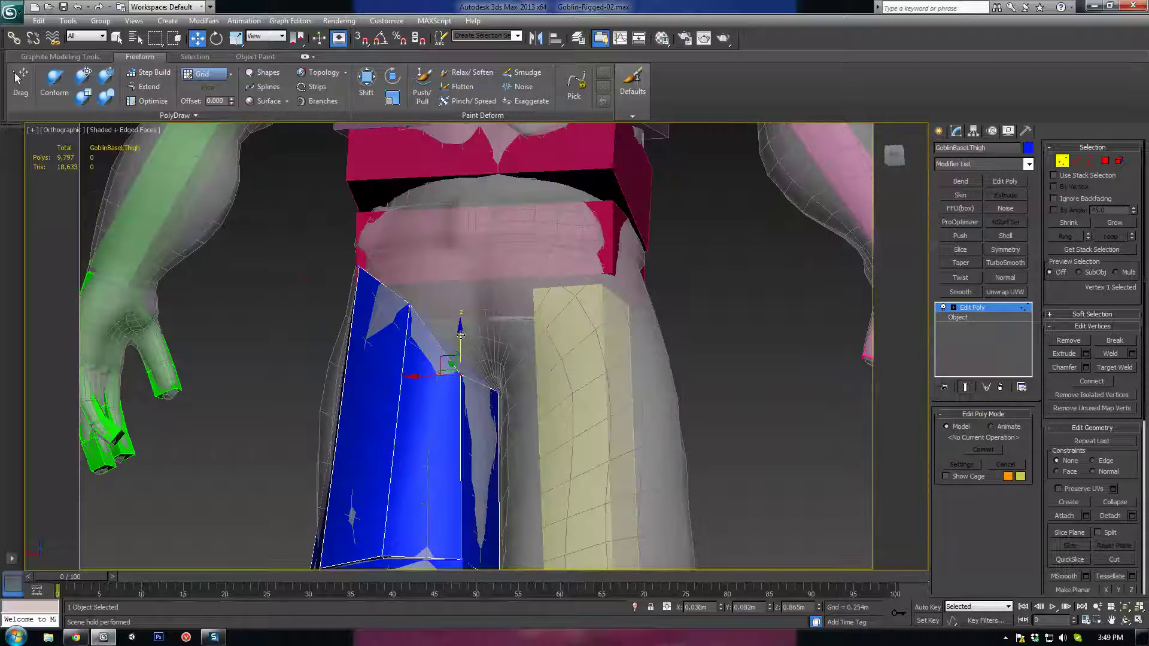
left_click_drag(461, 331, 462, 335)
Connect all the lengthwise edges of the thigh bone to add a horizontal edge loop around its middle
middle_click_drag(453, 360, 524, 351, "alt")
scroll(448, 349, "down", 4)
scroll(447, 350, "up", 3)
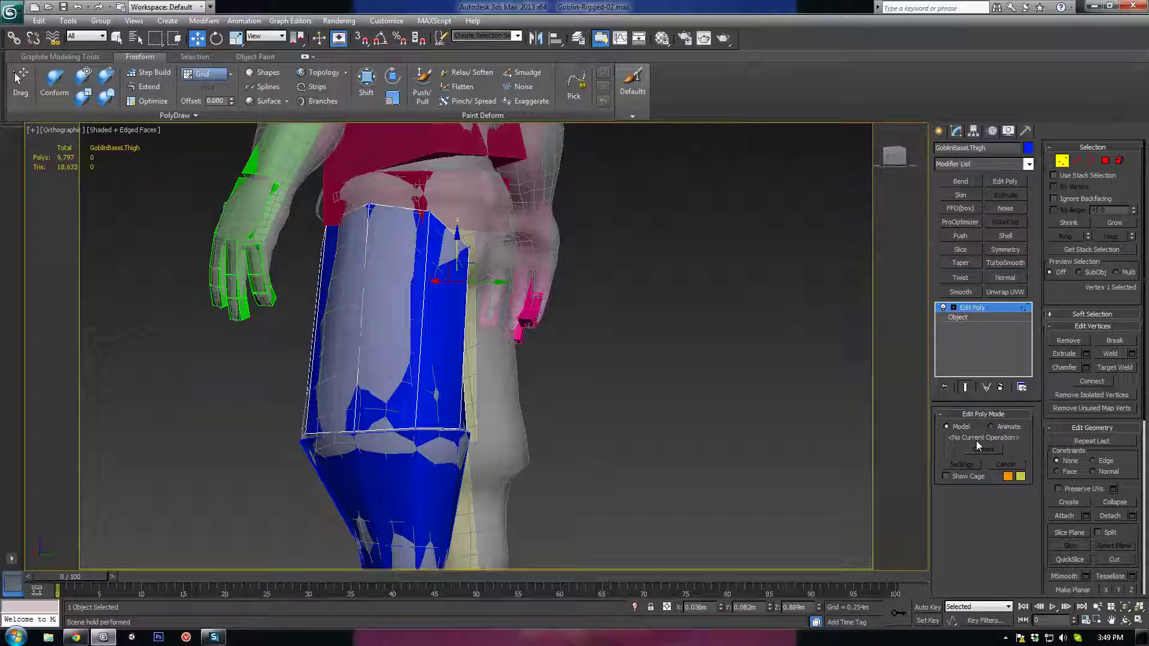
left_click(1078, 162)
left_click_drag(632, 337, 183, 353)
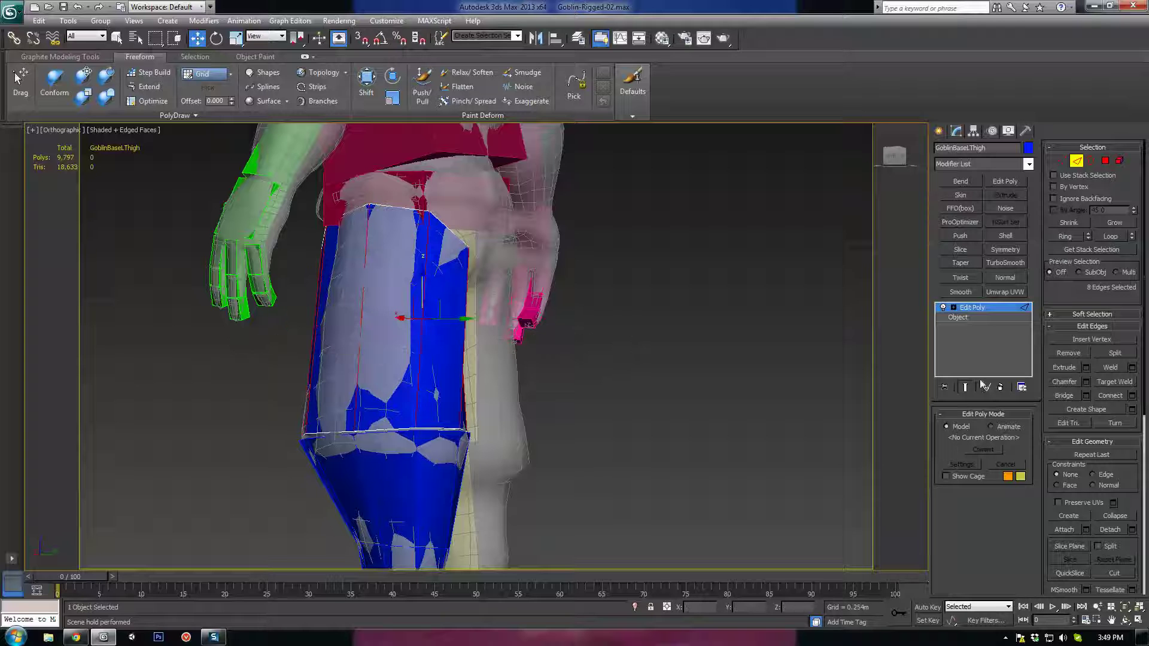
left_click(1107, 398)
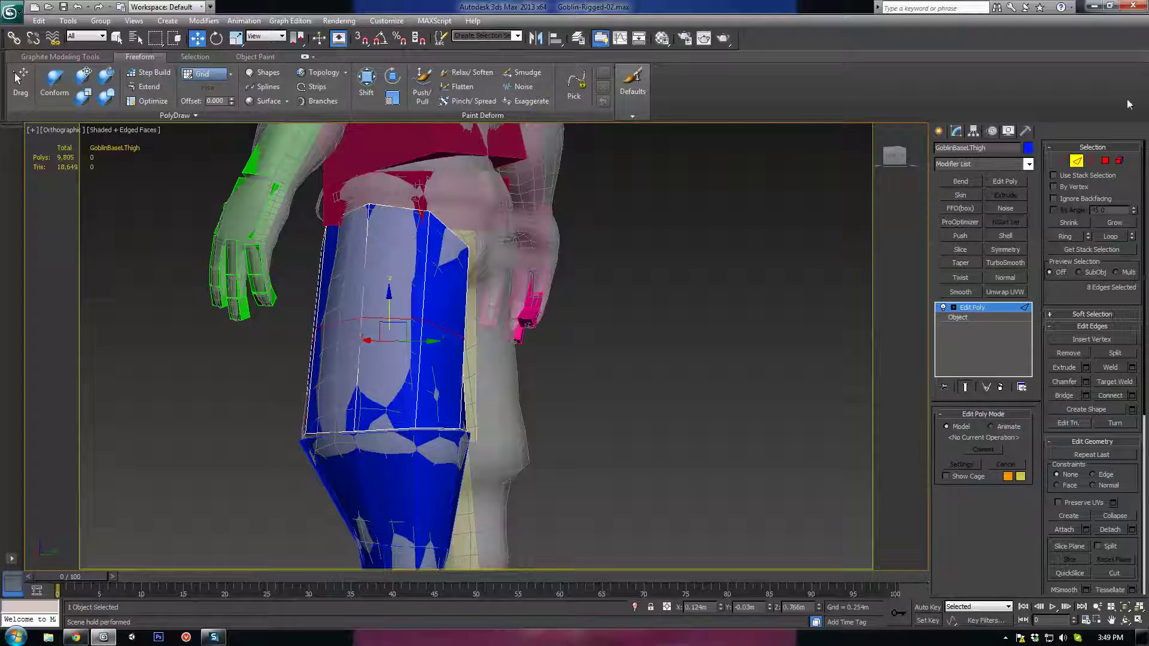
Pull the outer vertices of the thigh's middle loop outward to match the leg's bulge and adjust the lower rim's front middle vertex
middle_click_drag(539, 335, 528, 358, "alt")
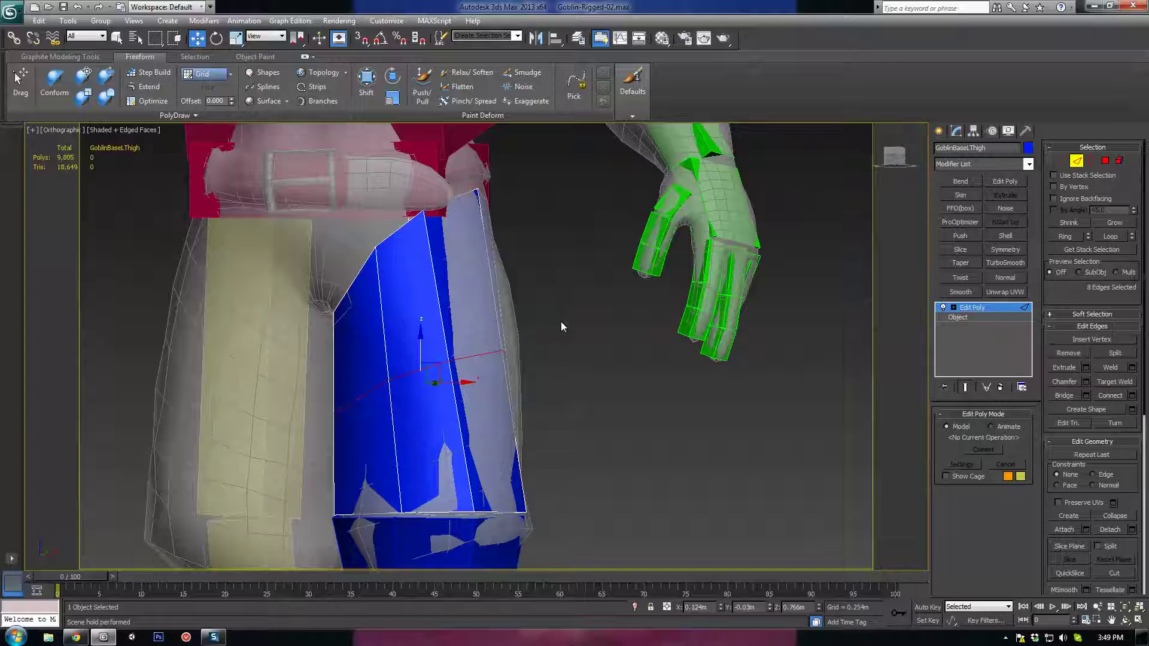
key("1")
left_click_drag(569, 310, 432, 392)
left_click_drag(500, 351, 521, 333)
middle_click_drag(539, 326, 602, 308, "alt")
middle_click_drag(448, 425, 469, 353, "alt")
left_click_drag(494, 353, 512, 337)
left_click_drag(429, 416, 482, 440)
middle_click_drag(484, 440, 796, 290, "alt")
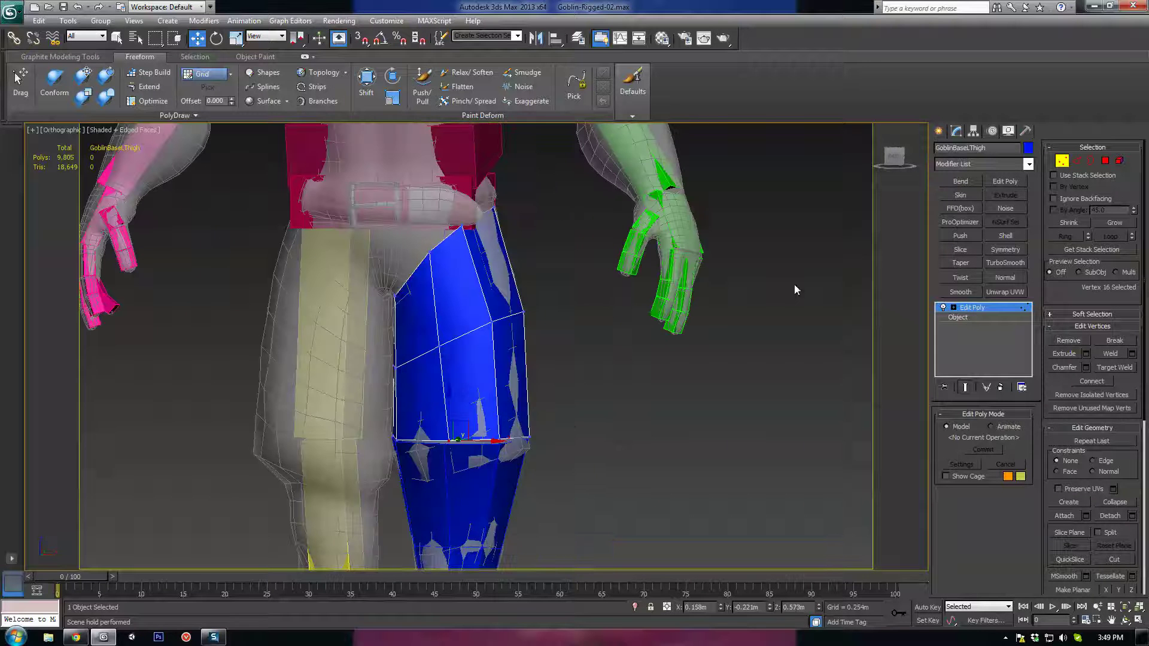
Collapse the left thigh's Edit Poly modifier into the bone as a custom mesh
left_click(1063, 161)
right_click(987, 310)
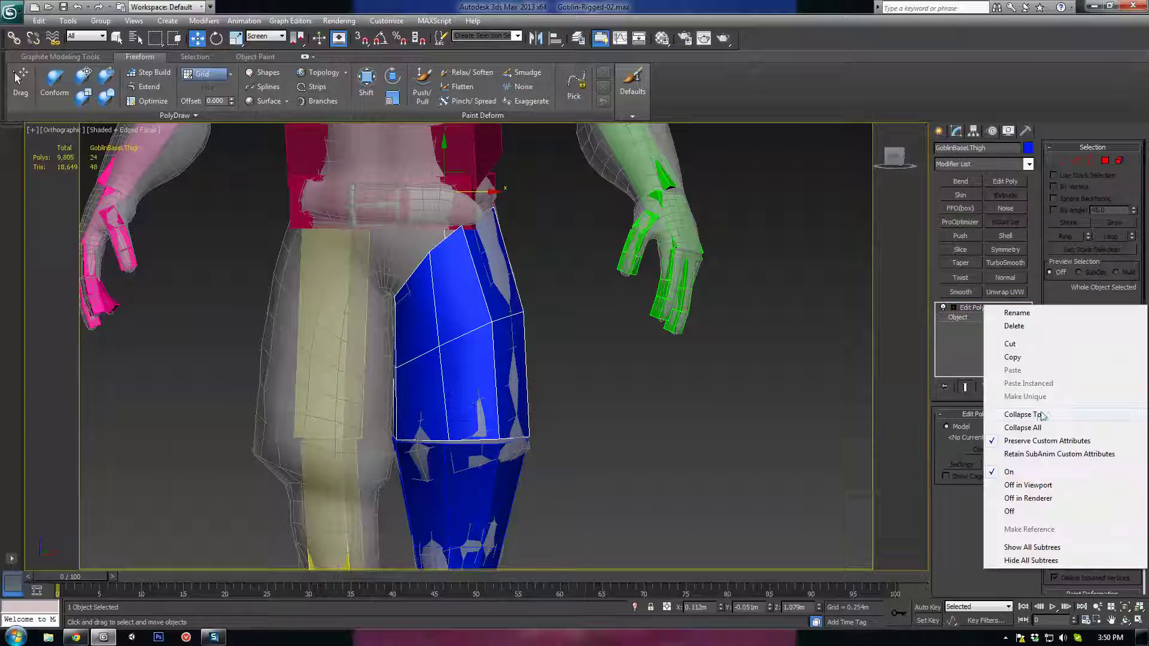
left_click(1010, 411)
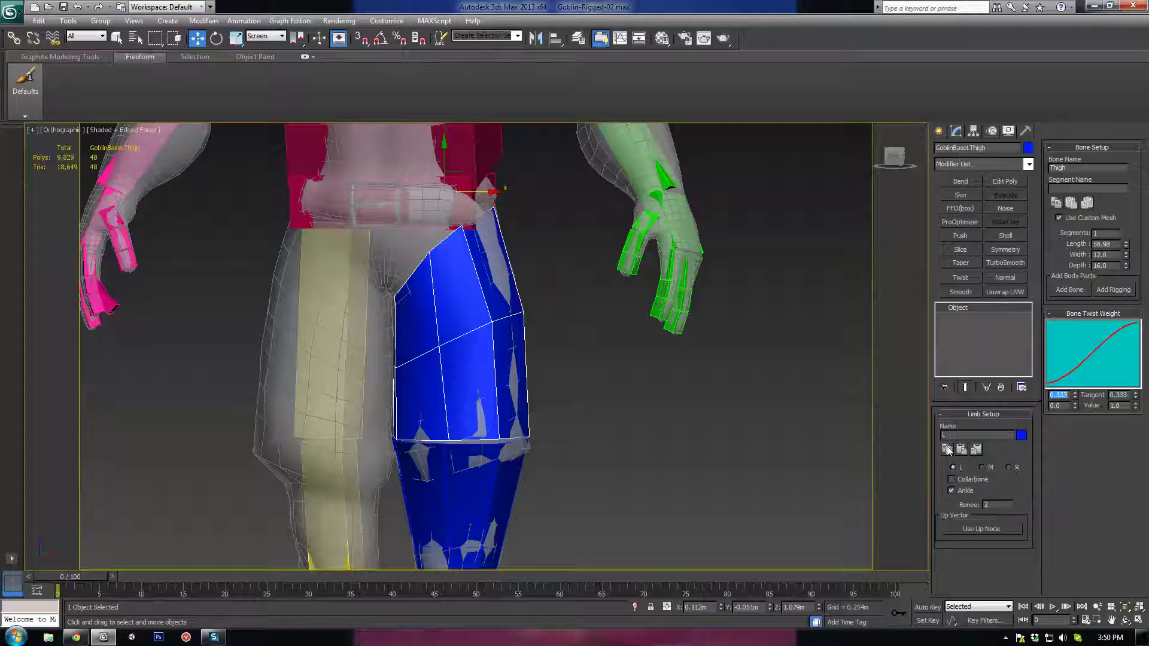
Paste the left leg's limb settings mirrored onto the right leg from its thigh bone
left_click(351, 330)
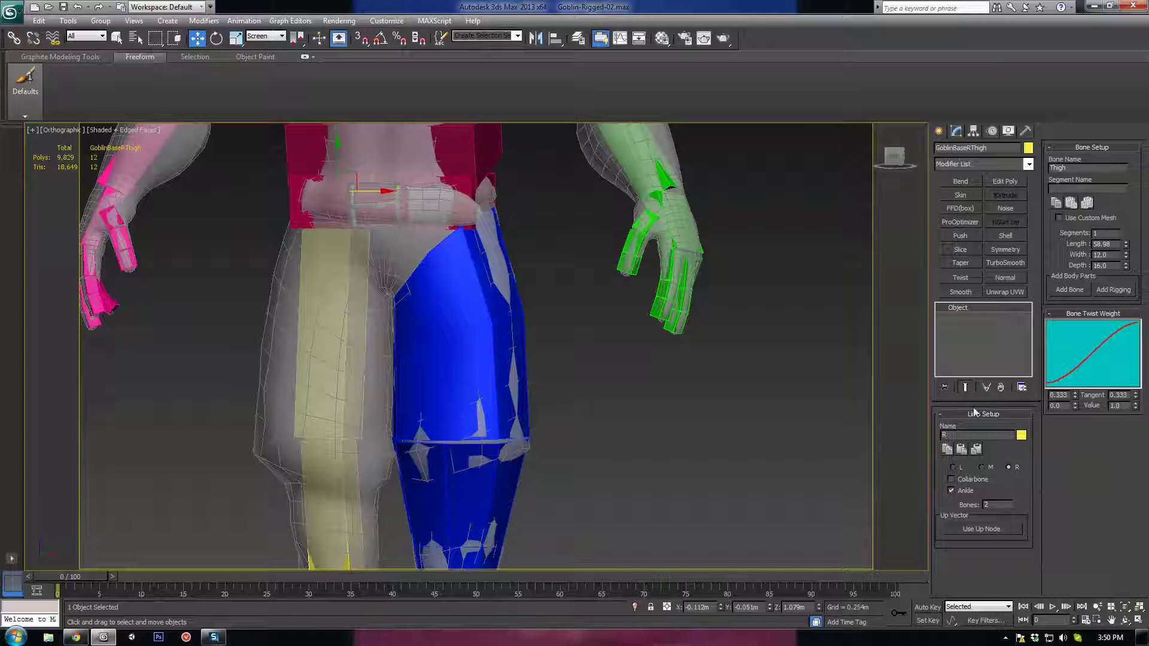
left_click(977, 451)
scroll(479, 269, "down", 4)
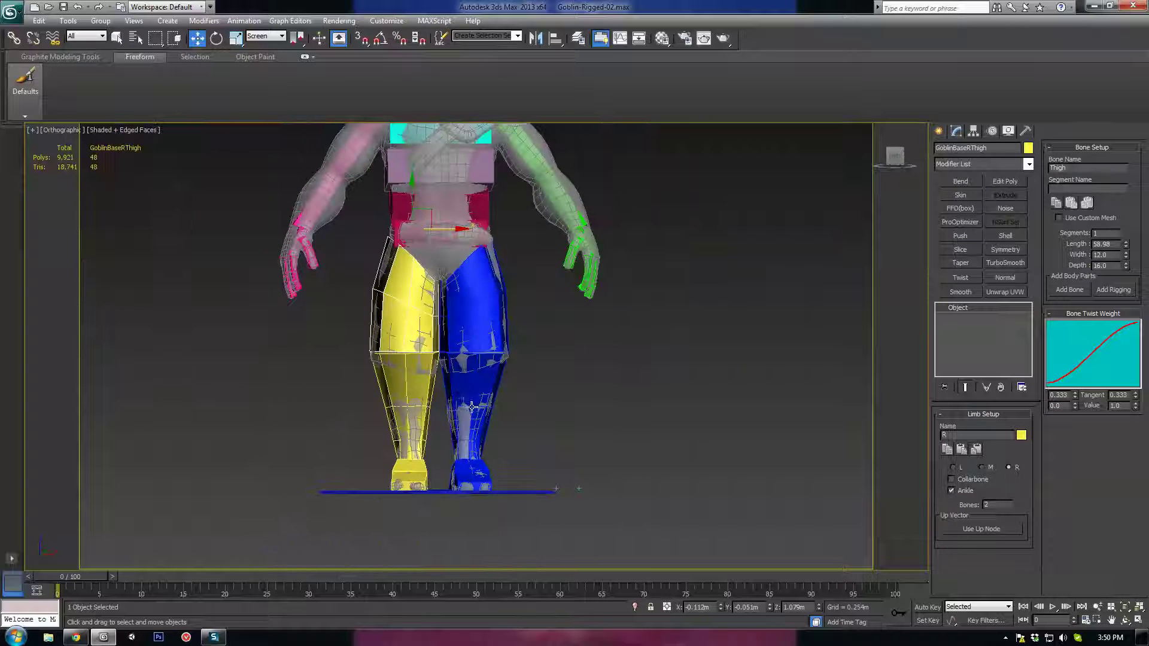
mouse_move(462, 393)
middle_mouse_down("alt")
mouse_move(560, 389)
mouse_move(449, 388)
middle_mouse_up("alt")
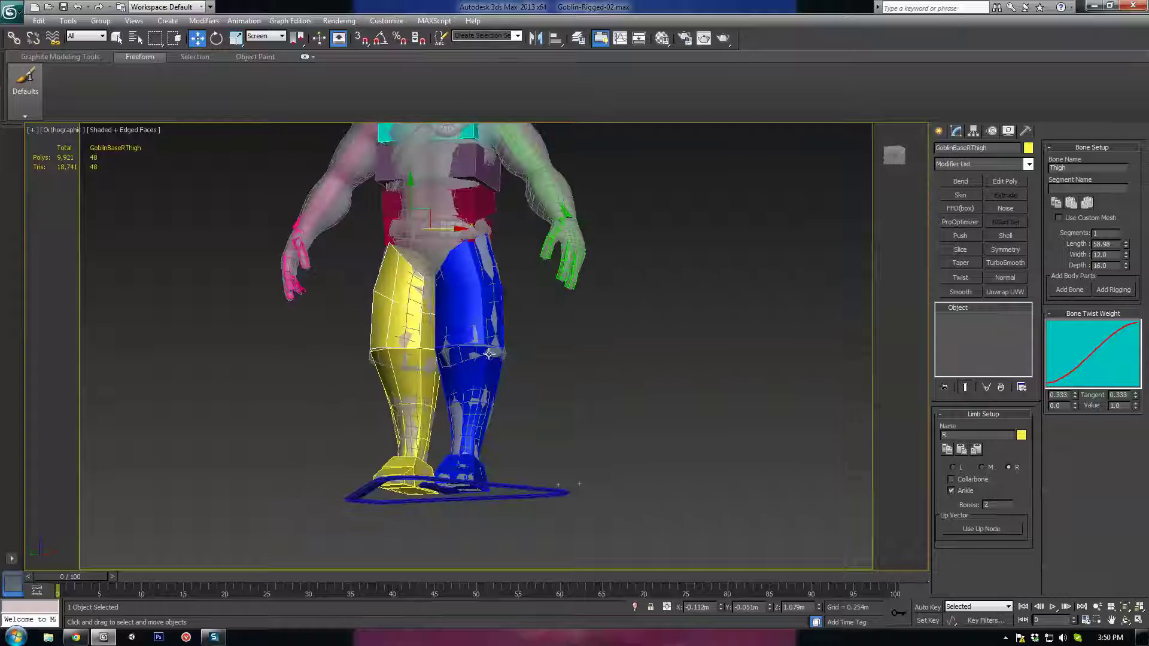
Add an Edit Poly modifier to the pelvis bone
scroll(490, 355, "up", 6)
left_click(480, 239)
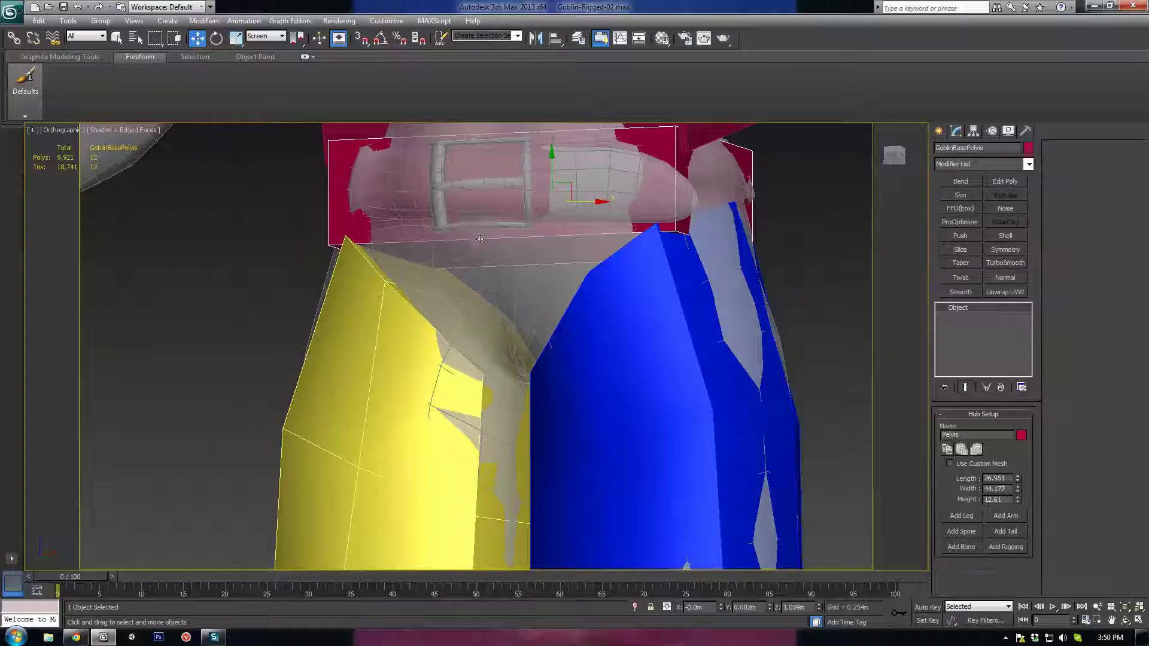
middle_click_drag(480, 240, 552, 330, "alt")
left_click(1012, 183)
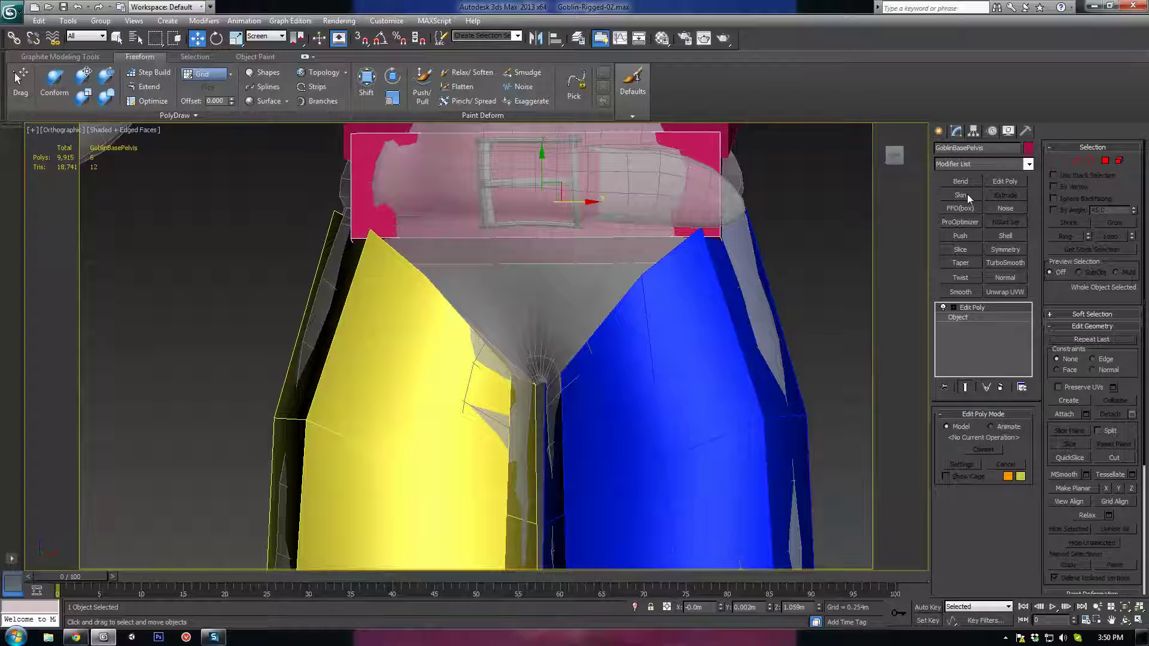
middle_click_drag(612, 254, 689, 299)
Connect the ring of front-to-back edges on the pelvis bone to add a loop through the middle of both sides
left_click(1079, 160)
middle_click_drag(404, 275, 459, 327)
scroll(467, 329, "up", 2)
scroll(407, 312, "down", 2)
middle_click_drag(539, 370, 542, 410)
left_click(356, 319)
middle_click_drag(357, 320, 402, 323, "alt")
left_click(257, 244)
middle_click_drag(502, 338, 470, 335, "alt")
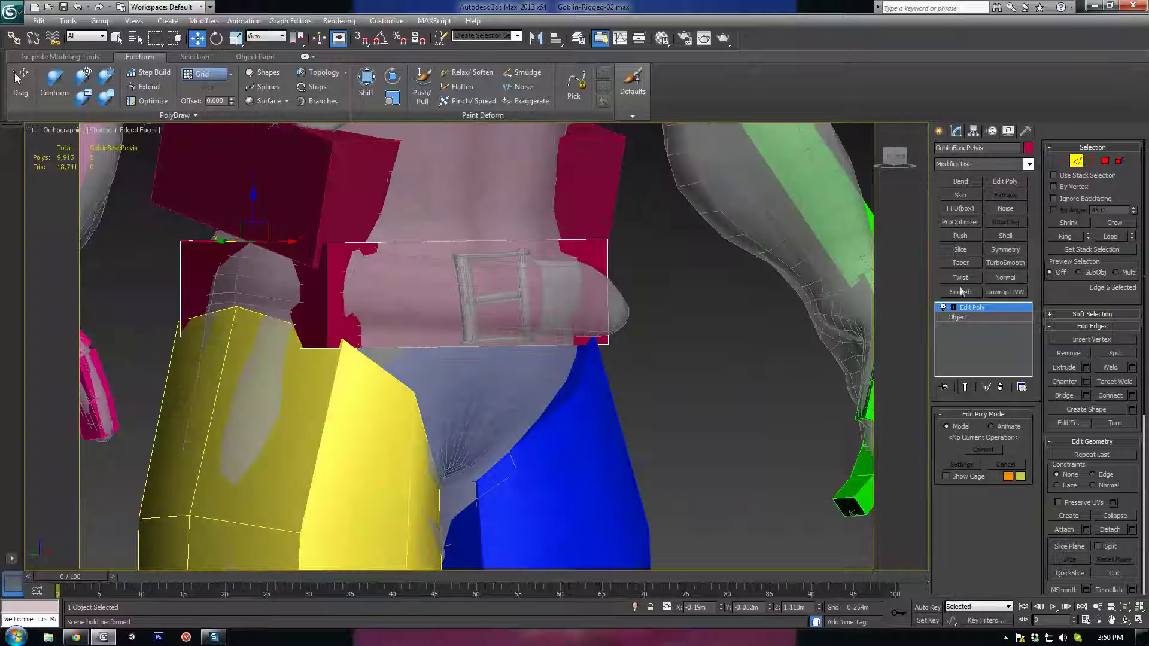
left_click(1064, 238)
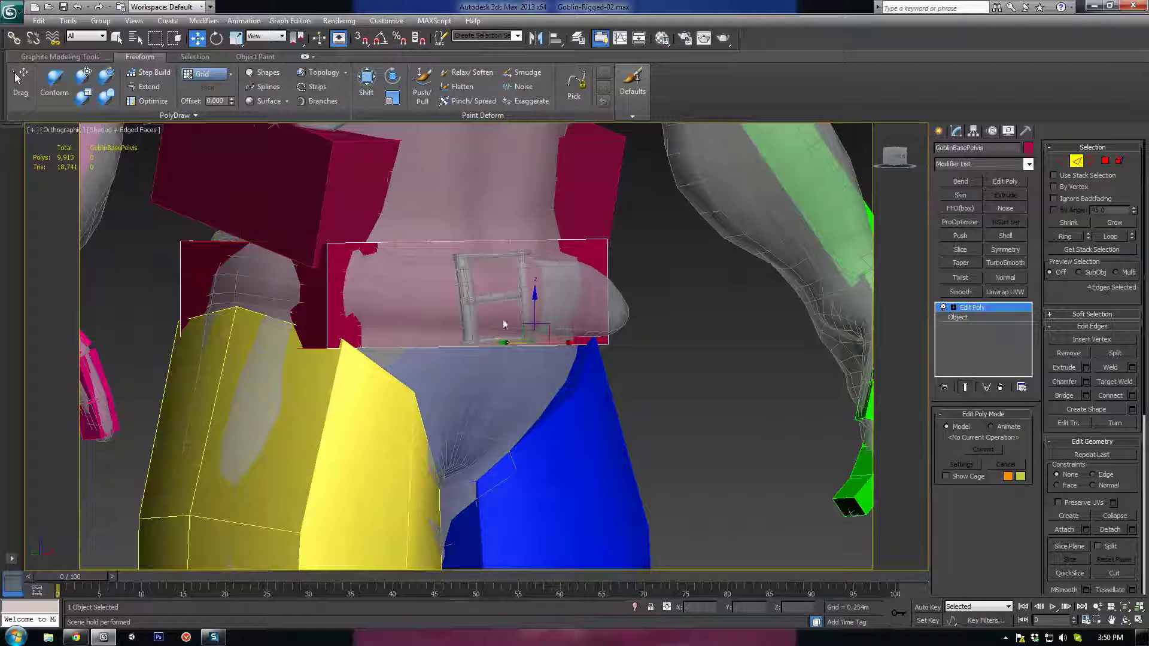
left_click(1114, 398)
Move the vertical middle edge on the pelvis bone's right side outward to match the hip
left_click(250, 283)
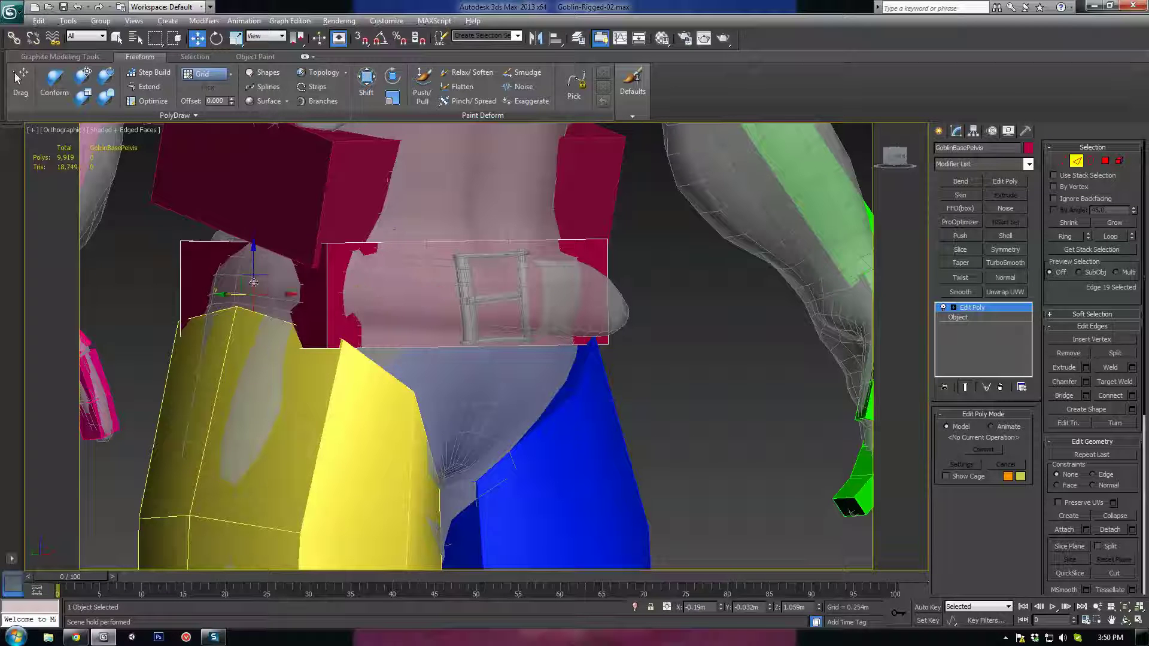
middle_click_drag(251, 284, 232, 285, "alt")
left_click_drag(279, 294, 257, 292)
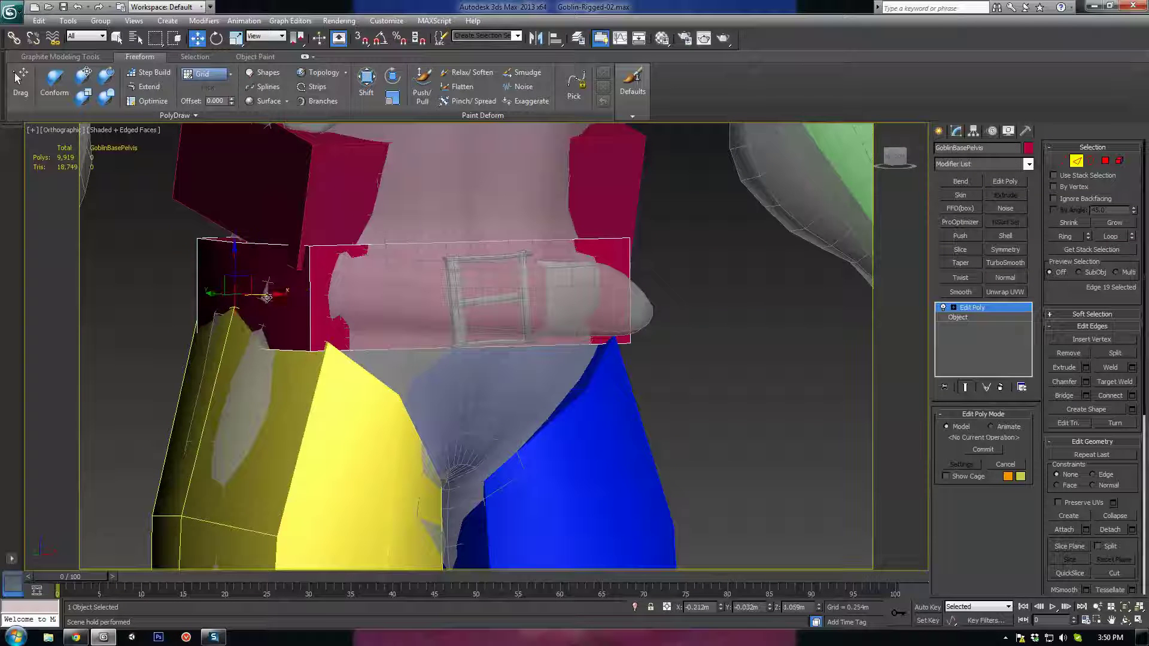
middle_click_drag(257, 292, 220, 337, "alt")
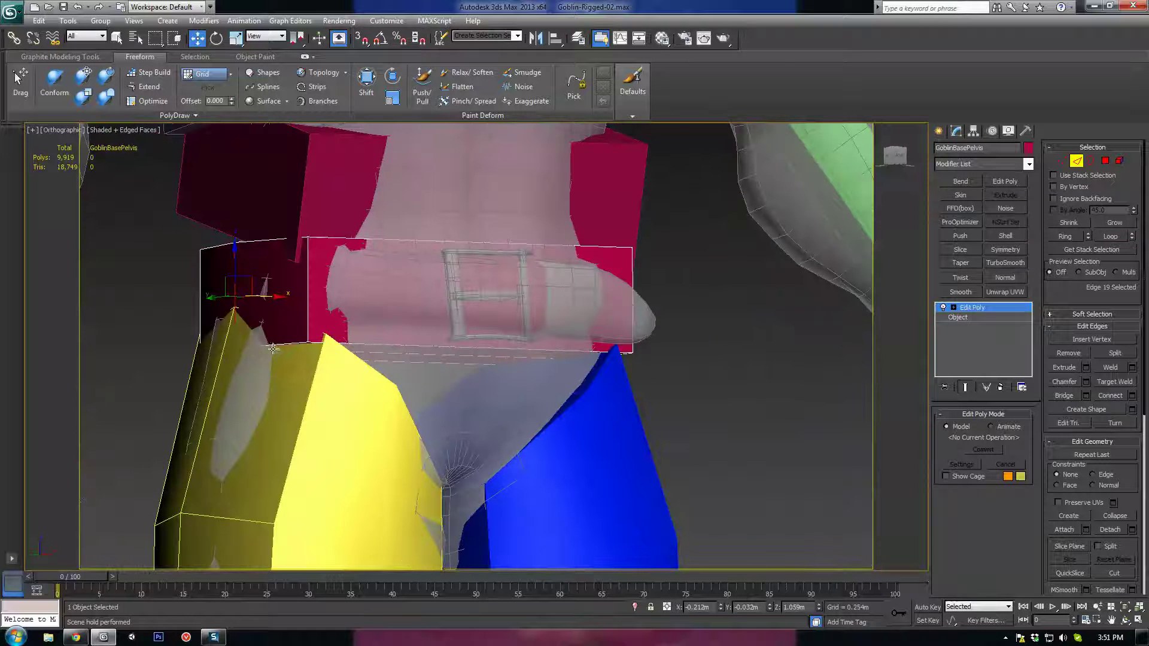
middle_click_drag(604, 420, 579, 432, "alt")
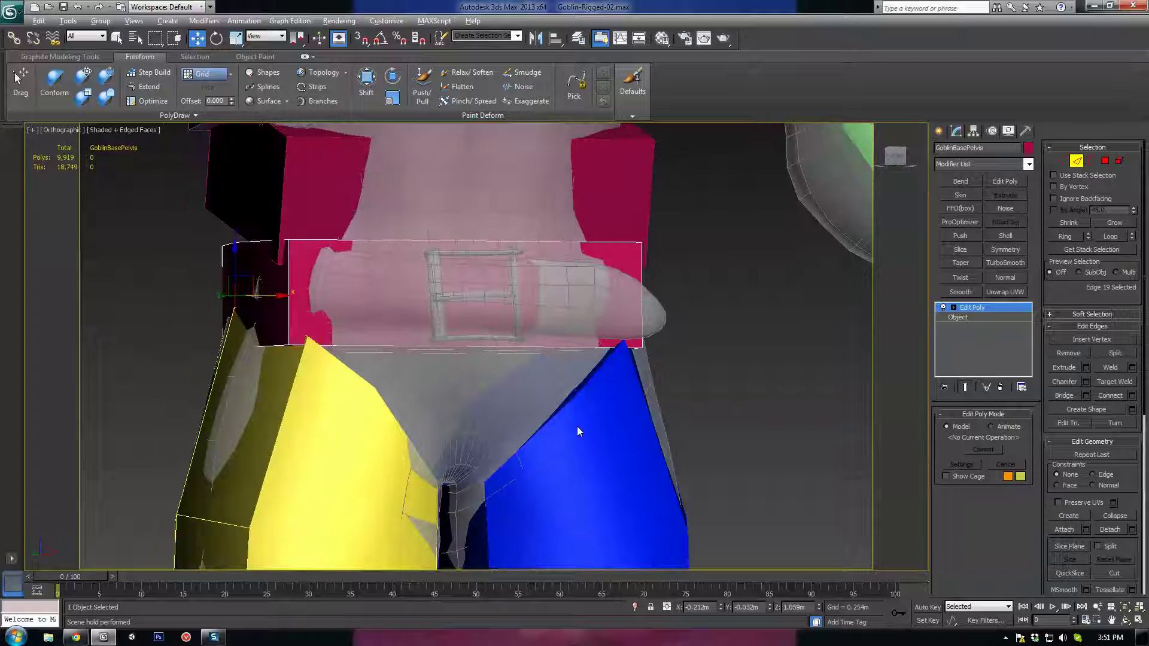
Raise the pelvis bone's bottom front edges and move the vertical middle edge on its left side outward to the hip
left_click(429, 320)
left_click_drag(463, 262, 459, 267)
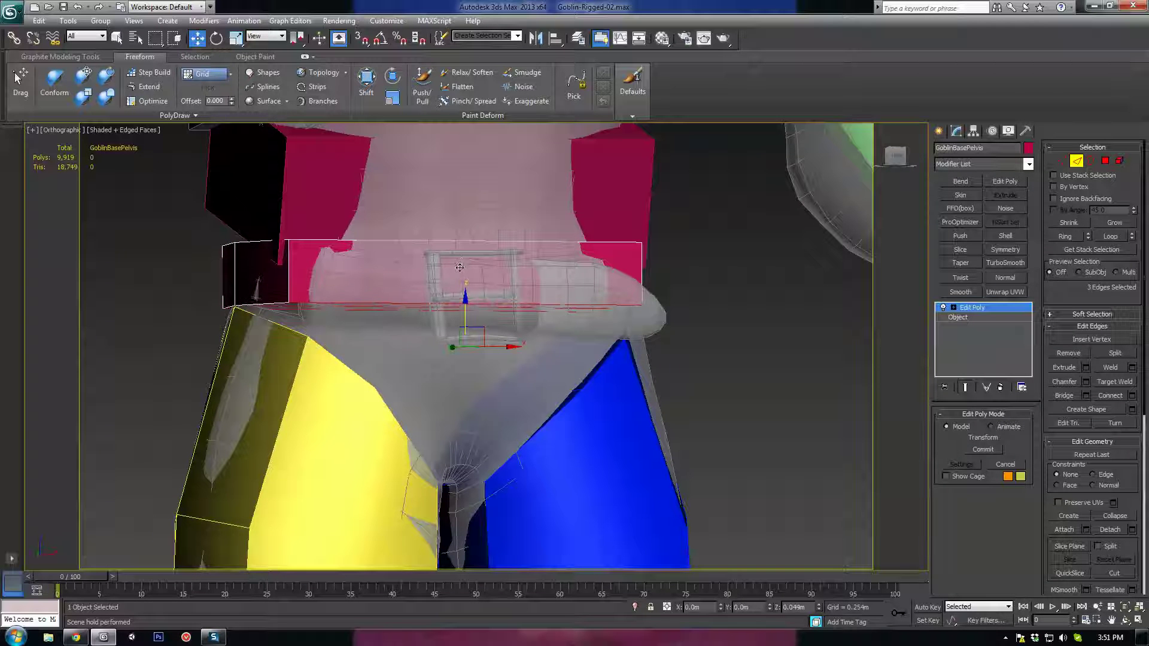
middle_click_drag(646, 336, 570, 372, "alt")
left_click(586, 302)
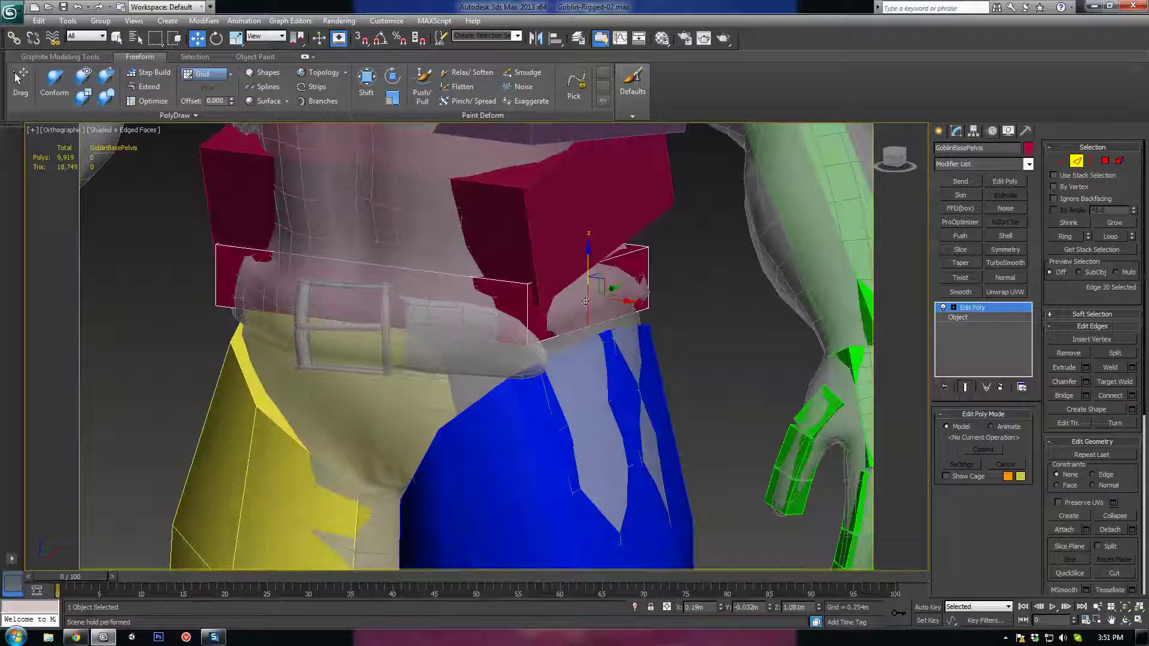
left_click_drag(610, 301, 624, 301)
middle_click_drag(625, 300, 583, 256, "alt")
middle_click_drag(565, 315, 158, 281, "alt")
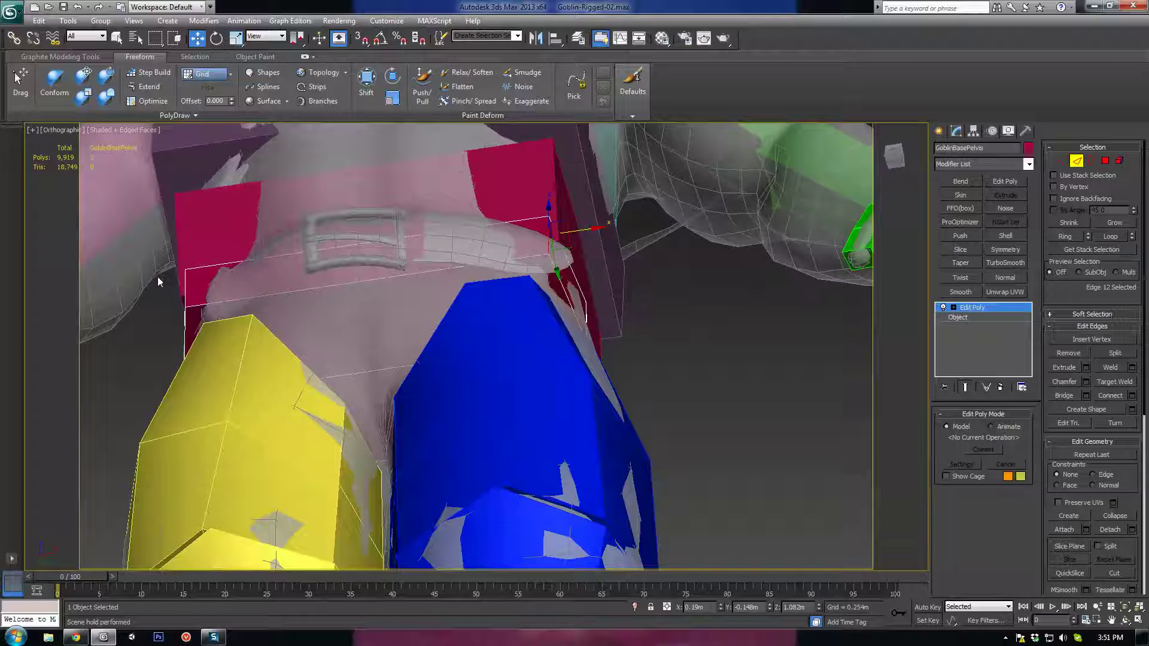
Narrow the pelvis bone's front polygon along X to fit the goblin's waist and lower it slightly
key("4")
left_click(304, 275)
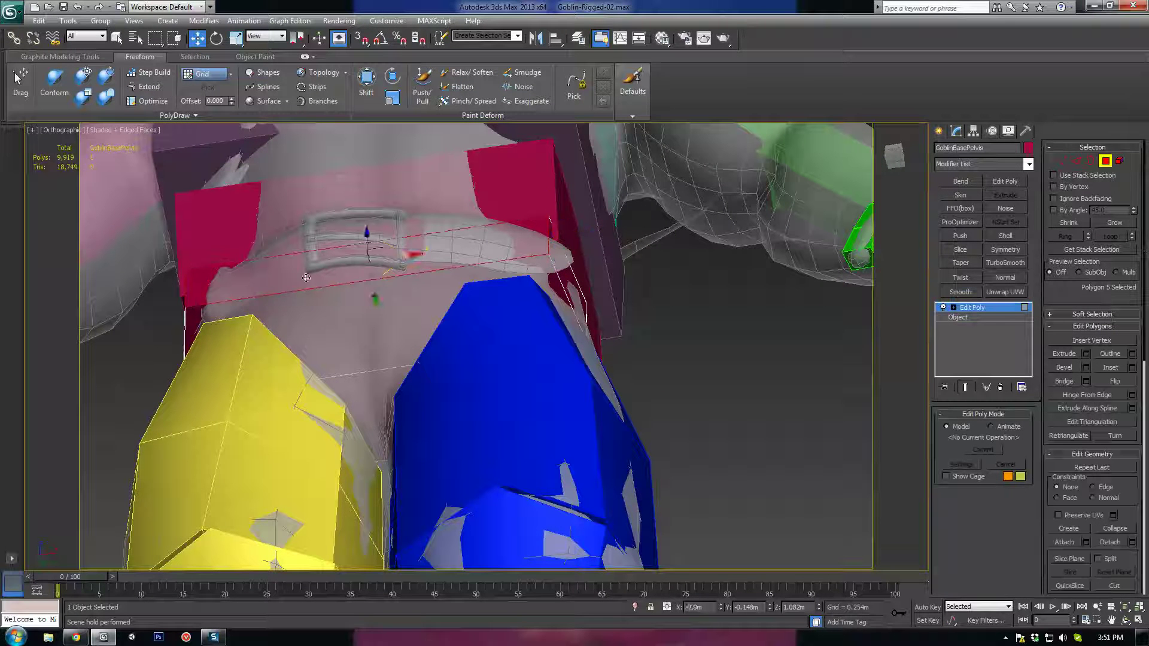
key("r")
left_click_drag(422, 257, 414, 255)
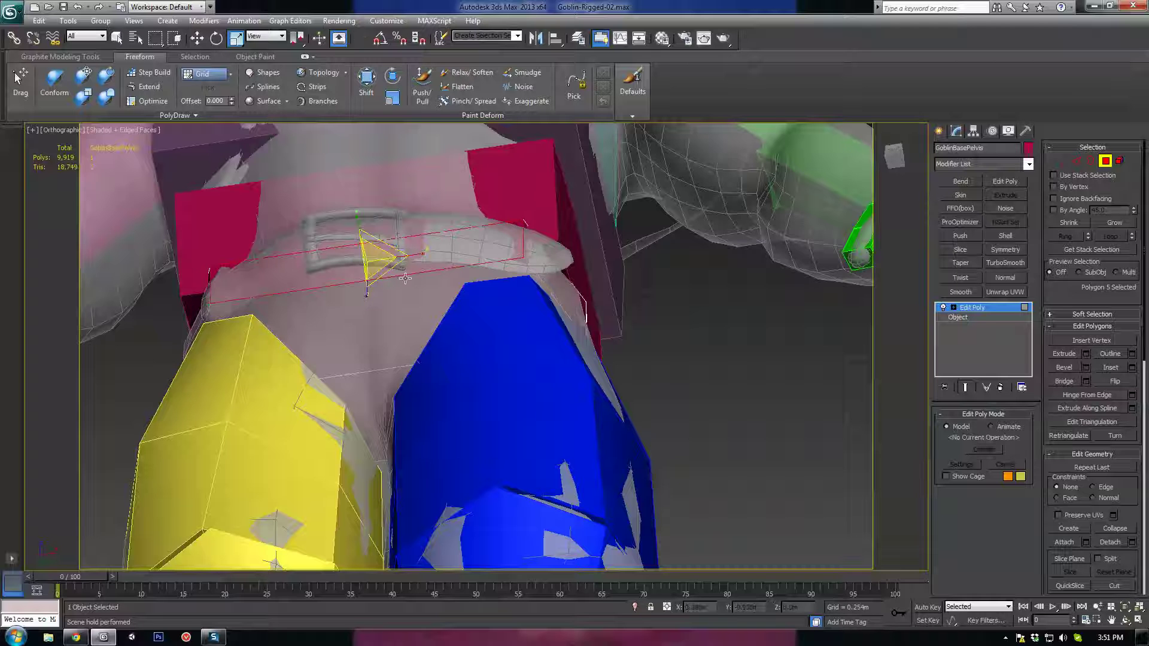
middle_click_drag(411, 258, 371, 272, "alt")
key("w")
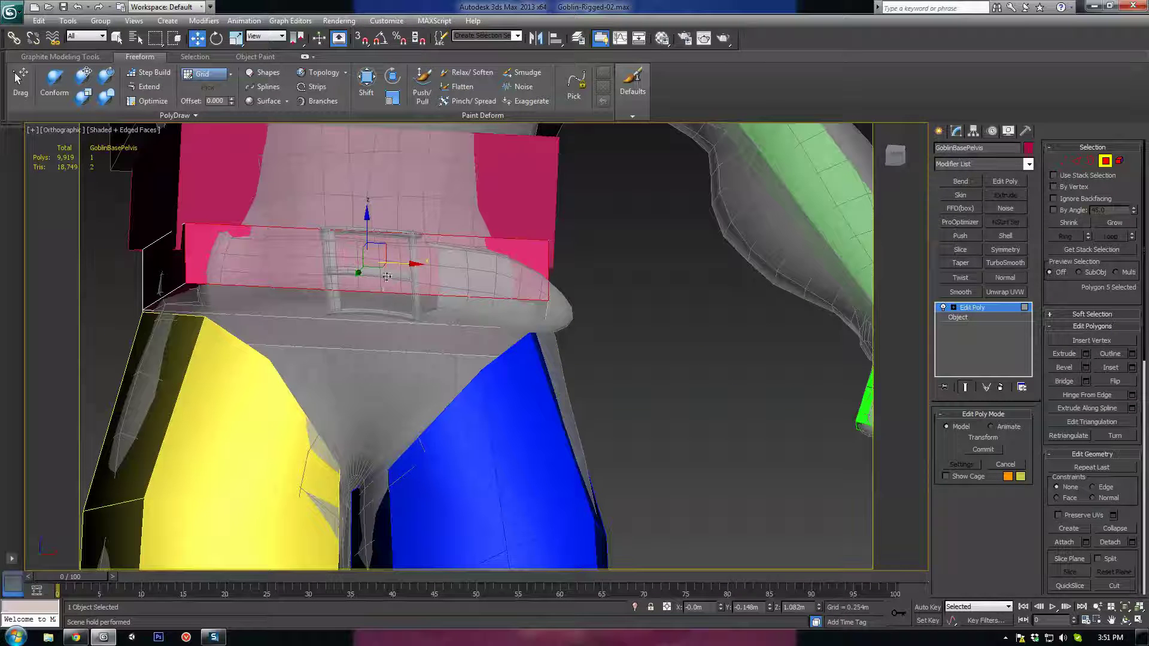
key("r")
left_click_drag(321, 263, 308, 270)
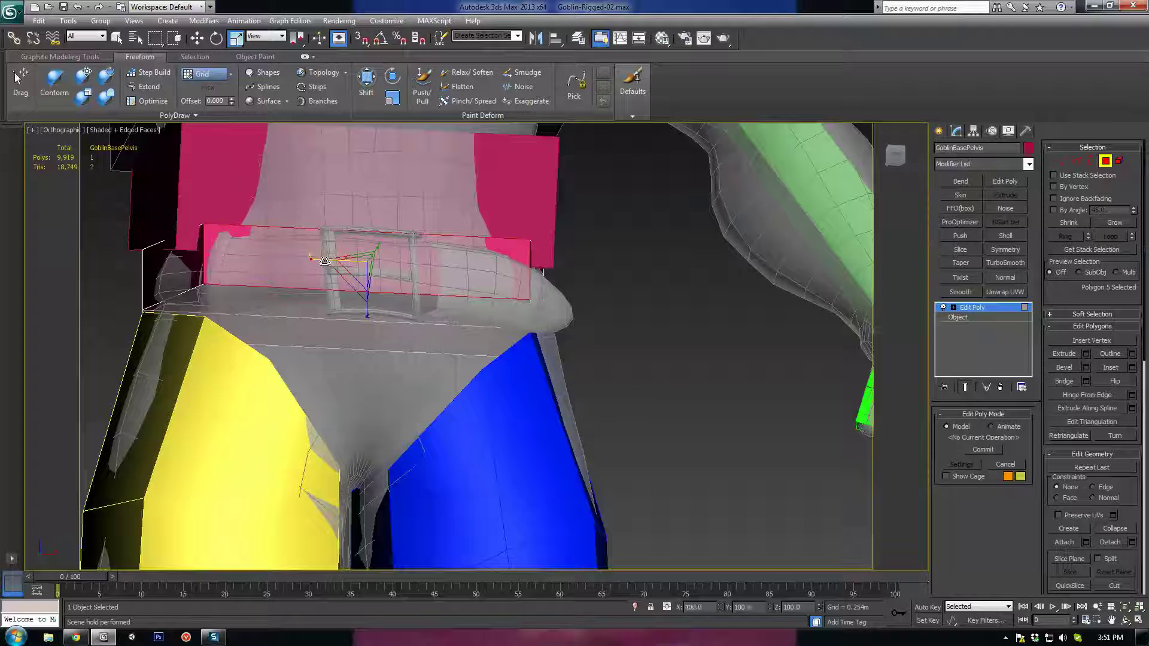
key("w")
left_click_drag(367, 241, 368, 262)
Narrow the pelvis bone's back polygon along X and adjust its height to match the front
middle_click_drag(604, 339, 523, 293, "alt")
left_click(523, 293)
left_click_drag(534, 261, 540, 272)
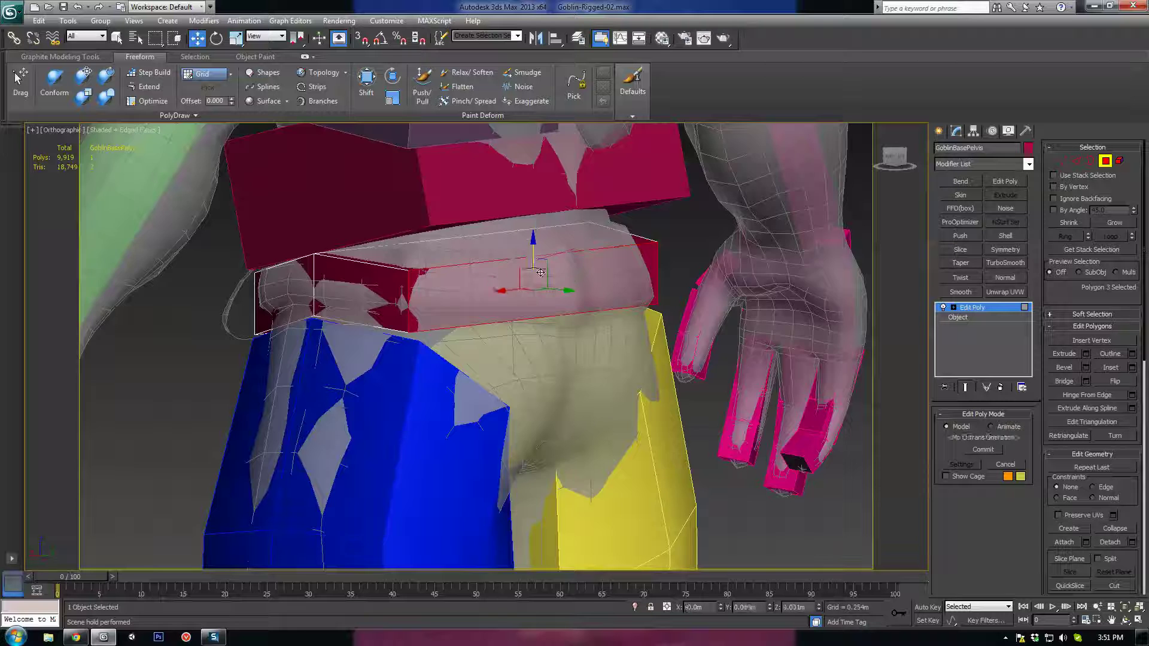
mouse_move(540, 273)
middle_mouse_down("alt")
mouse_move(525, 285)
mouse_move(542, 285)
middle_mouse_up("alt")
key("r")
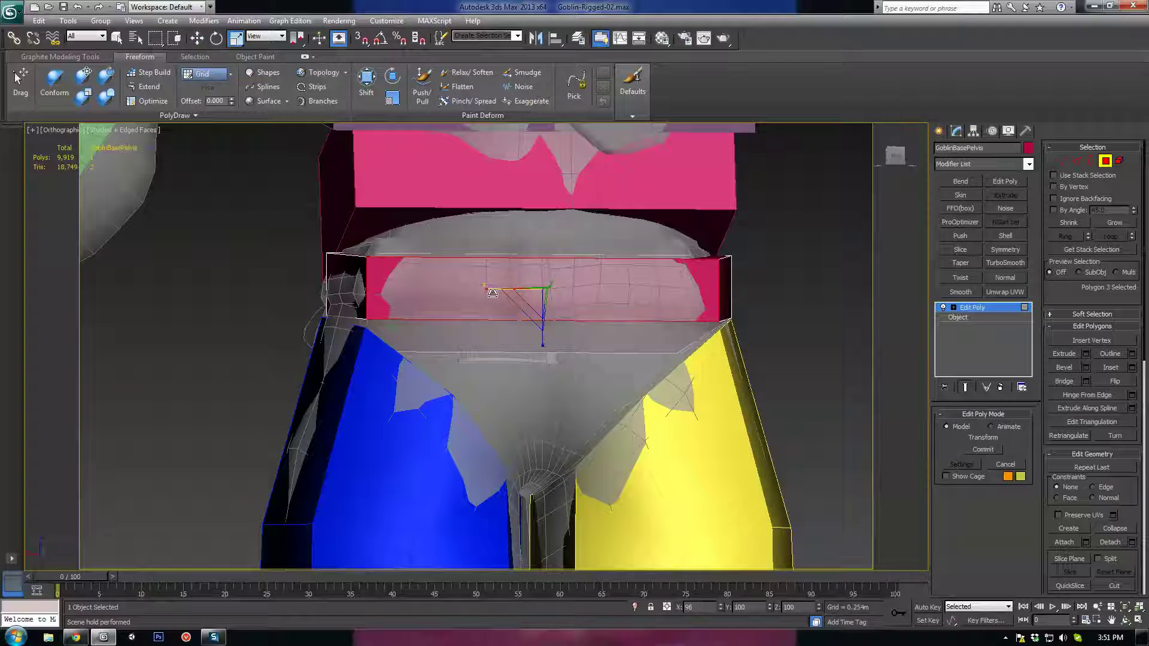
key("w")
left_click_drag(542, 253, 542, 258)
middle_click_drag(542, 259, 659, 333, "alt")
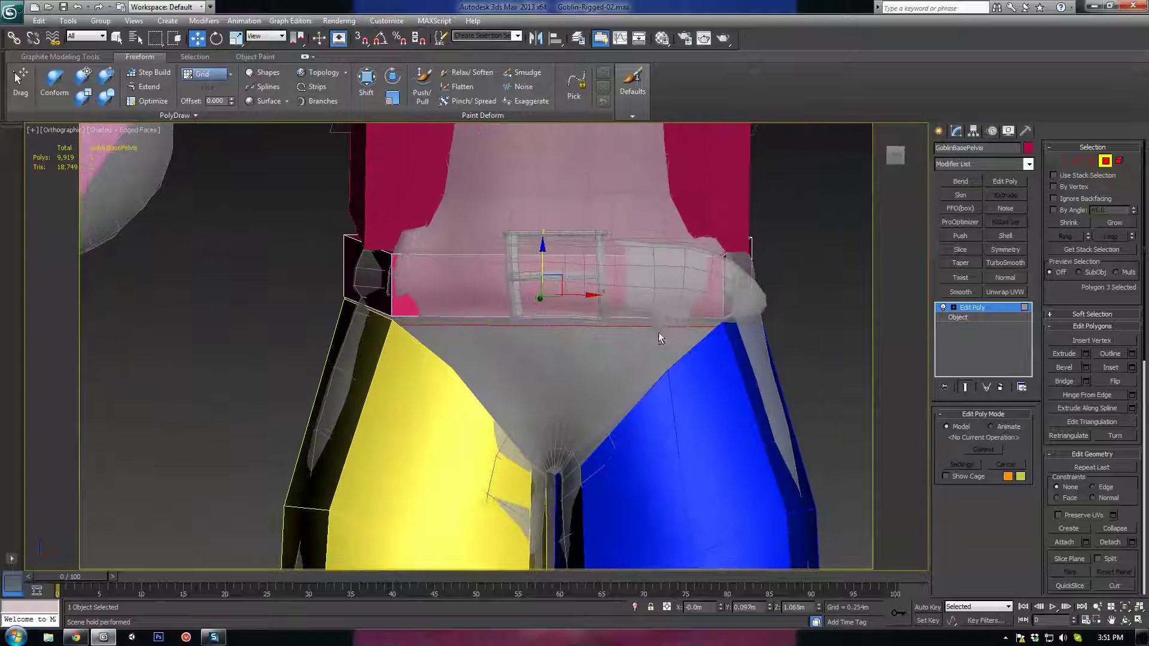
Connect the horizontal edges running across the pelvis bone to add a vertical loop down its centre
left_click(1077, 161)
mouse_move(566, 414)
middle_mouse_down("alt")
mouse_move(528, 393)
mouse_move(569, 394)
mouse_move(557, 416)
middle_mouse_up("alt")
left_click(1106, 161)
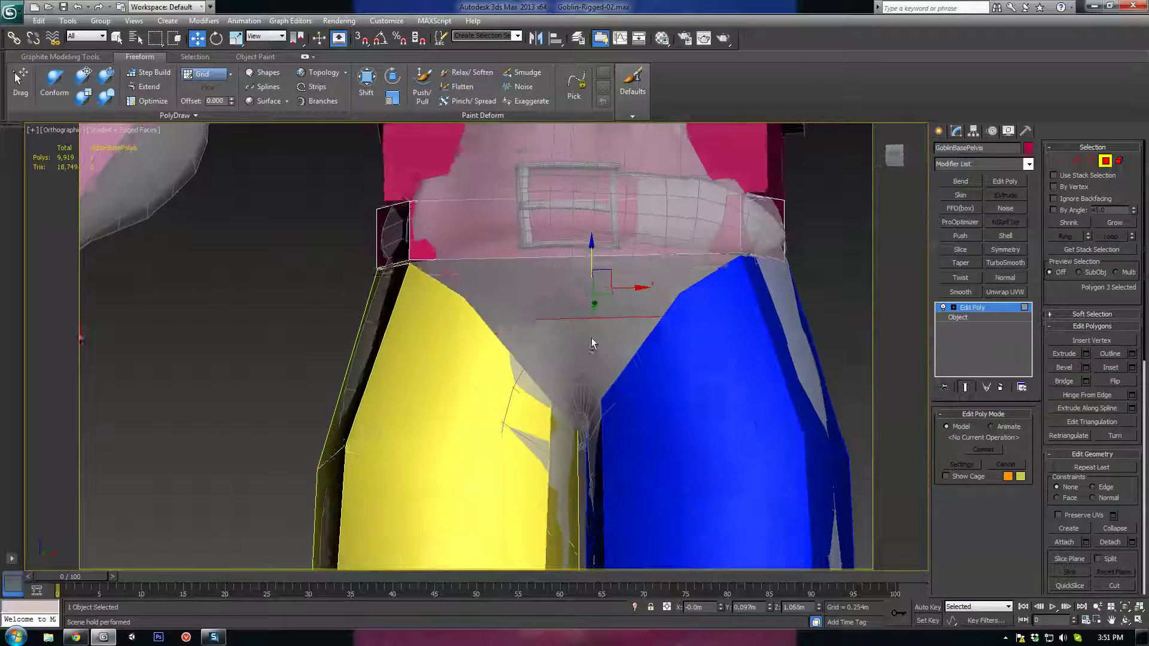
mouse_move(591, 341)
middle_mouse_down("alt")
mouse_move(593, 372)
mouse_move(572, 336)
mouse_move(555, 375)
mouse_move(505, 418)
mouse_move(546, 436)
mouse_move(625, 426)
middle_mouse_up("alt")
key("F3")
key("F3")
left_click(1077, 161)
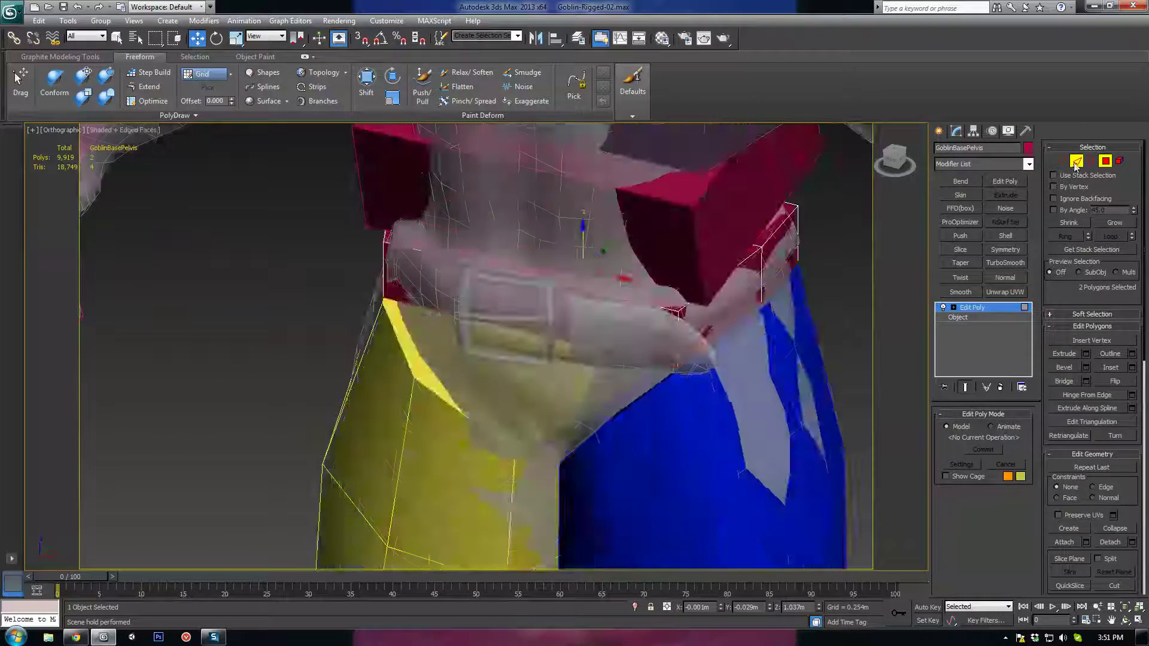
middle_click_drag(359, 378, 495, 353, "alt")
key("F3")
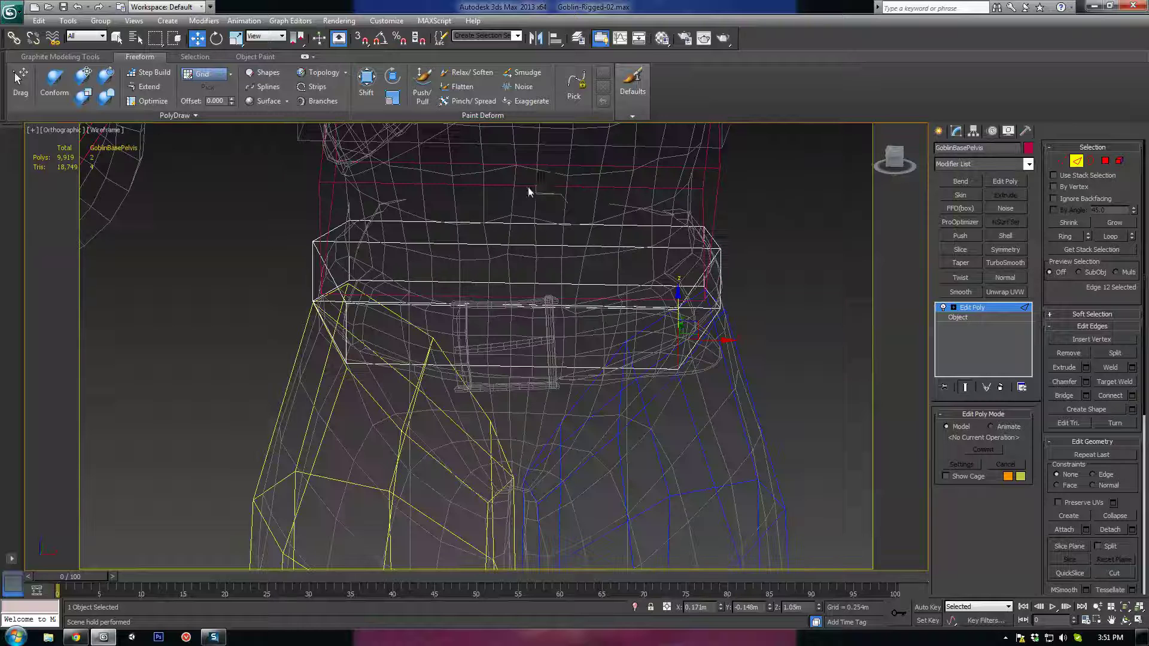
left_click_drag(536, 173, 515, 455)
left_click(1110, 396)
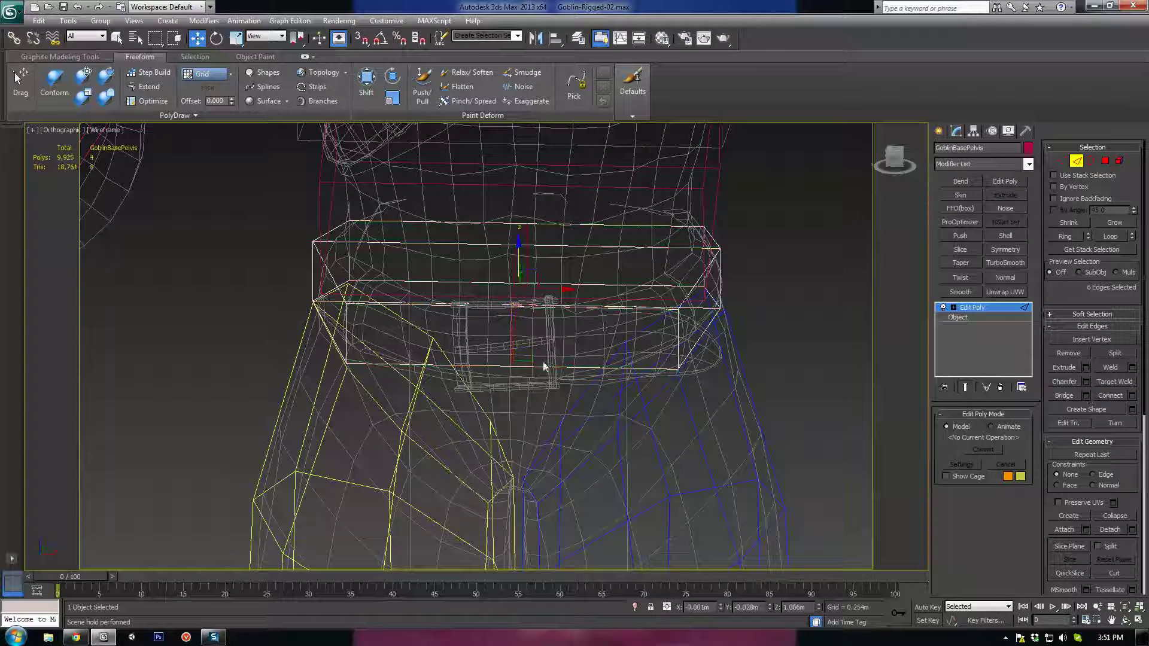
key("F3")
Pull the central vertical edges at the pelvis bone's front and back outward to round the shape
mouse_move(513, 334)
middle_mouse_down("alt")
mouse_move(473, 376)
mouse_move(820, 395)
mouse_move(587, 360)
middle_mouse_up("alt")
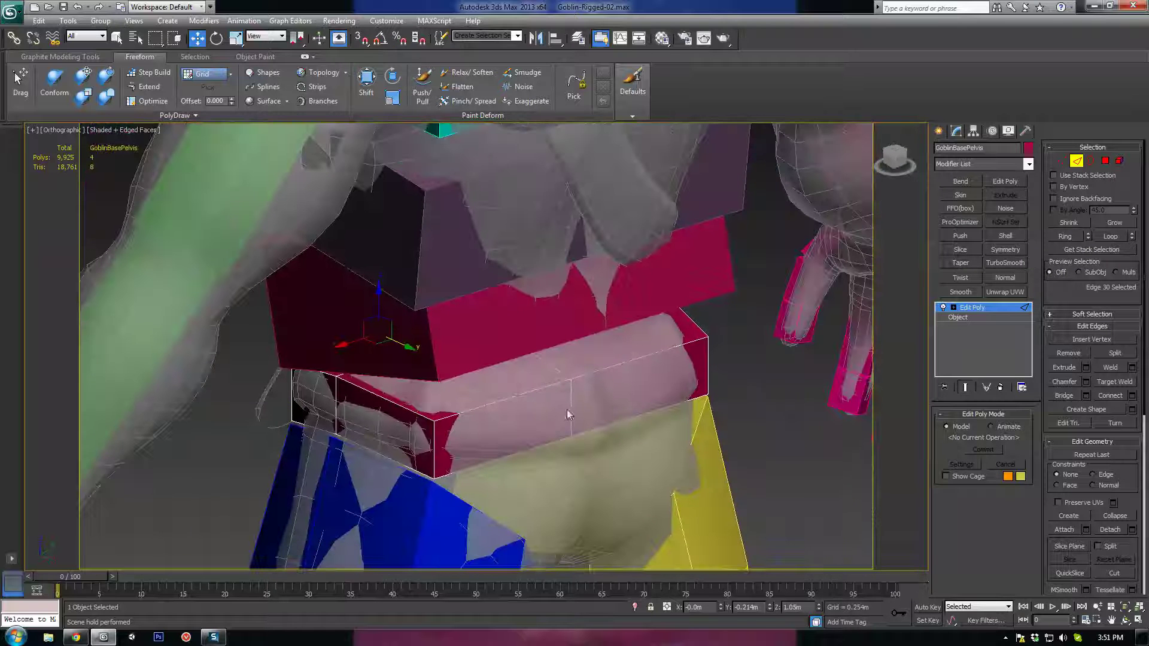
left_click(570, 412)
middle_click_drag(590, 452, 595, 382, "alt")
left_click_drag(597, 376, 638, 395)
middle_click_drag(503, 395, 538, 401, "alt")
middle_click_drag(546, 359, 547, 362, "alt")
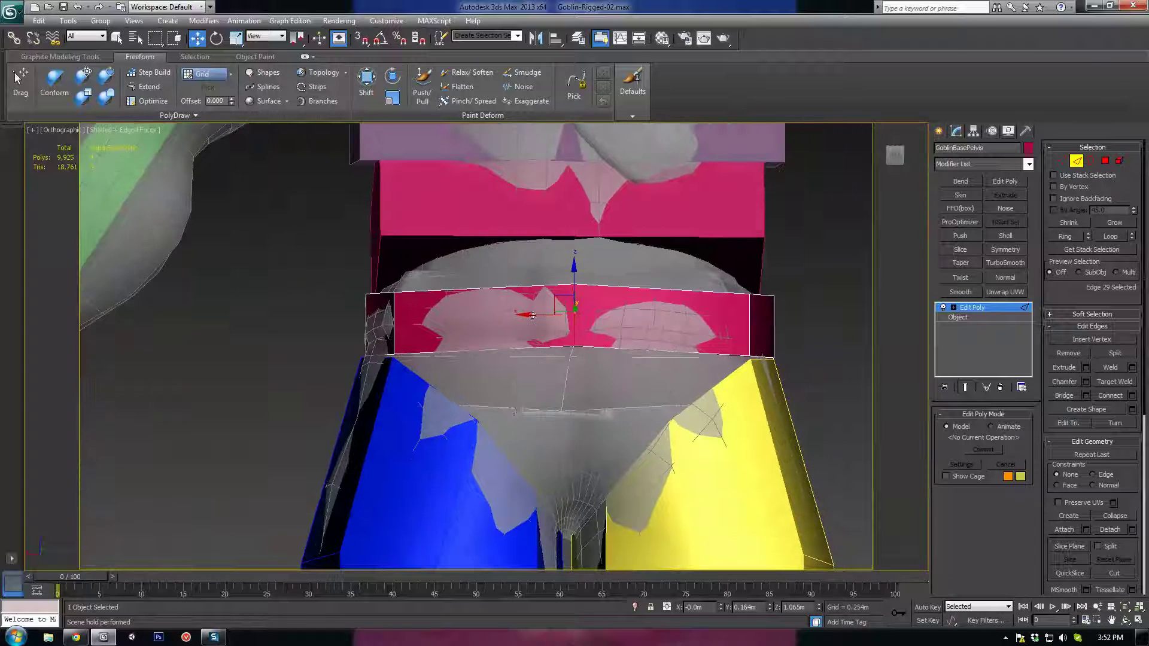
Connect the horizontal edges in each half of the pelvis bone to add a vertical loop on both sides of the centre
key("F3")
mouse_move(503, 329)
middle_mouse_down("alt")
mouse_move(487, 256)
mouse_move(503, 275)
mouse_move(505, 249)
mouse_move(485, 387)
middle_mouse_up("alt")
left_click(1111, 396)
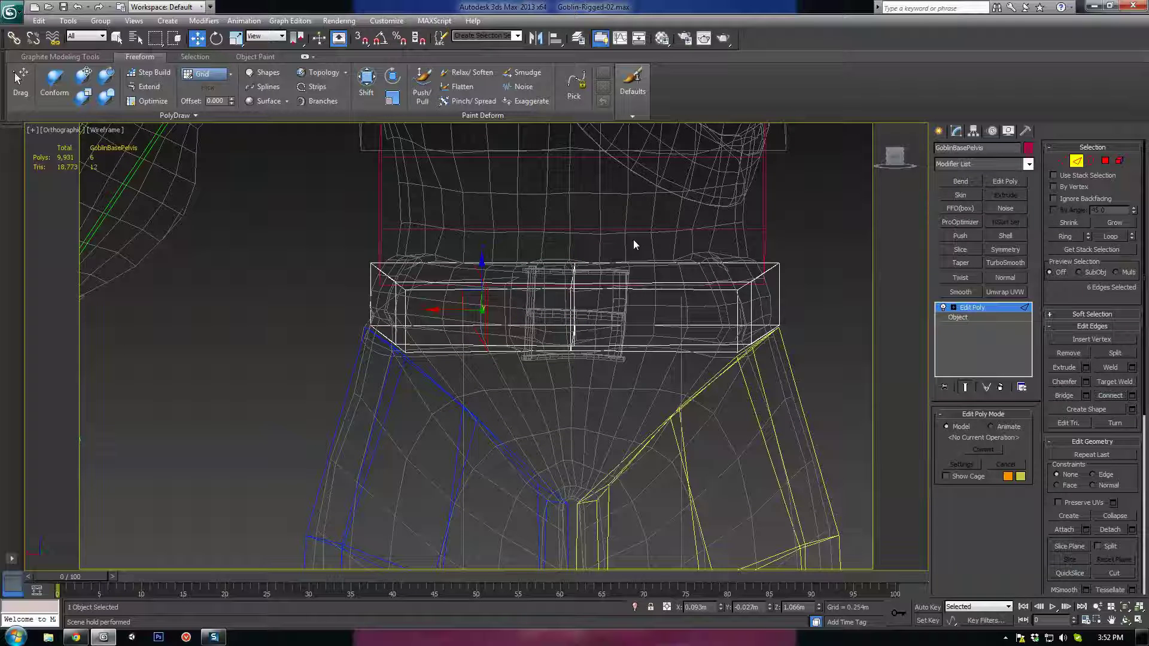
left_click_drag(633, 432, 633, 433)
left_click(1111, 397)
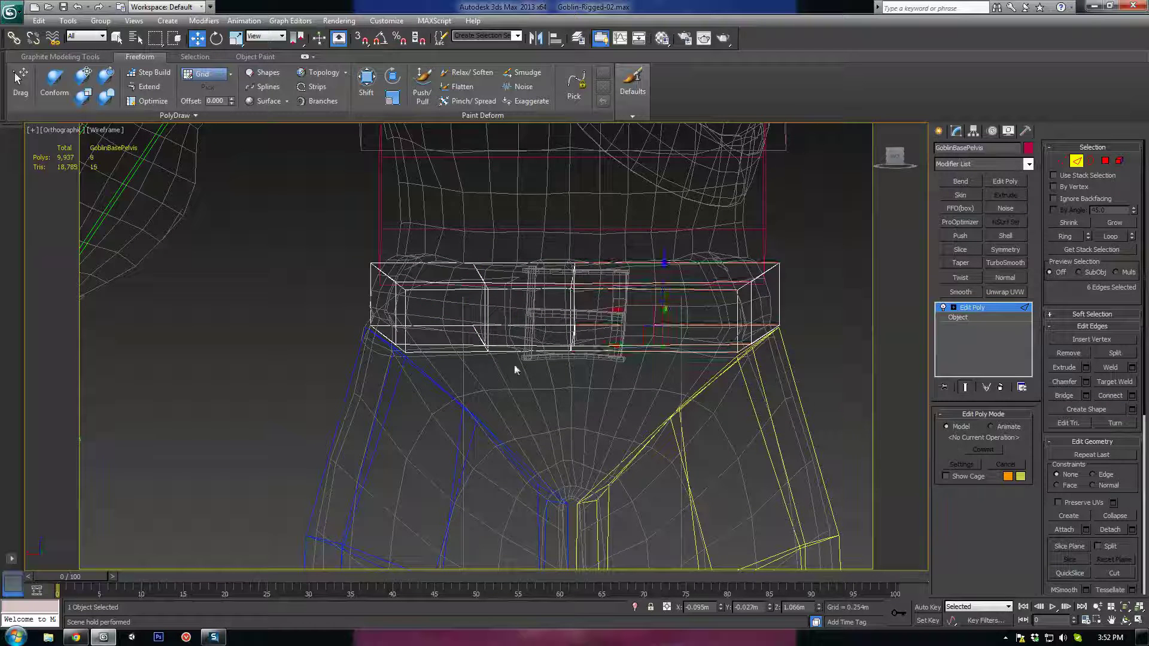
key("F3")
Lower the central bottom edges of the pelvis bone toward the crotch to form a tapered underside
mouse_move(514, 366)
middle_mouse_down("alt")
mouse_move(528, 336)
mouse_move(509, 302)
middle_mouse_up("alt")
left_click(510, 305)
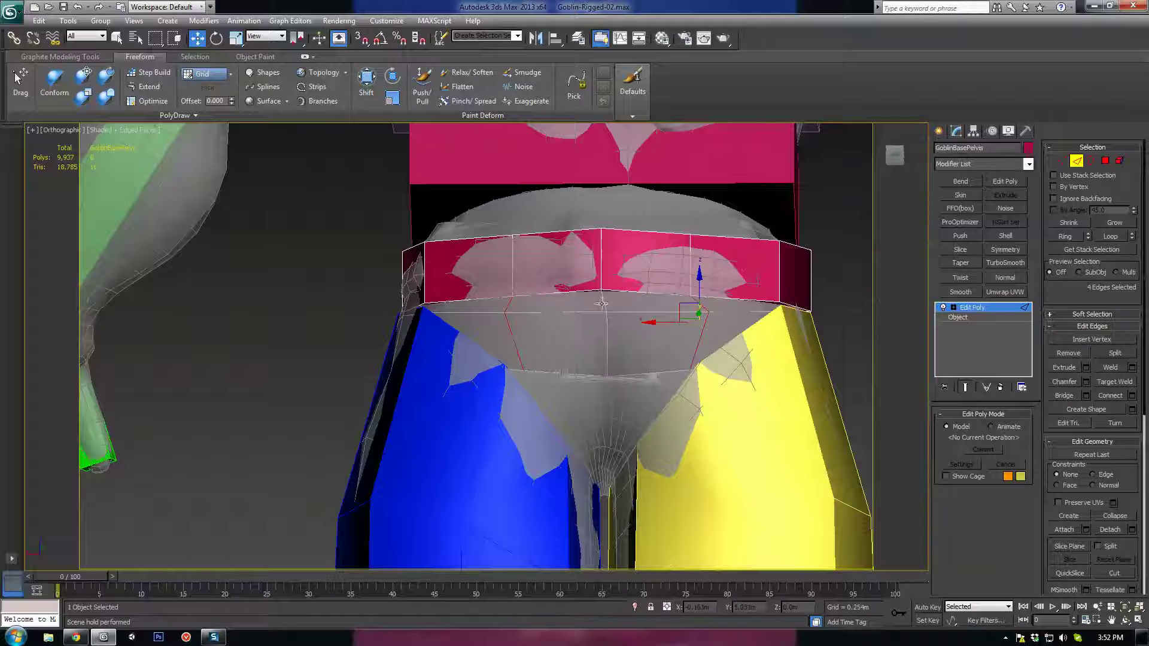
left_click_drag(605, 286, 606, 355)
middle_click_drag(605, 354, 659, 361, "alt")
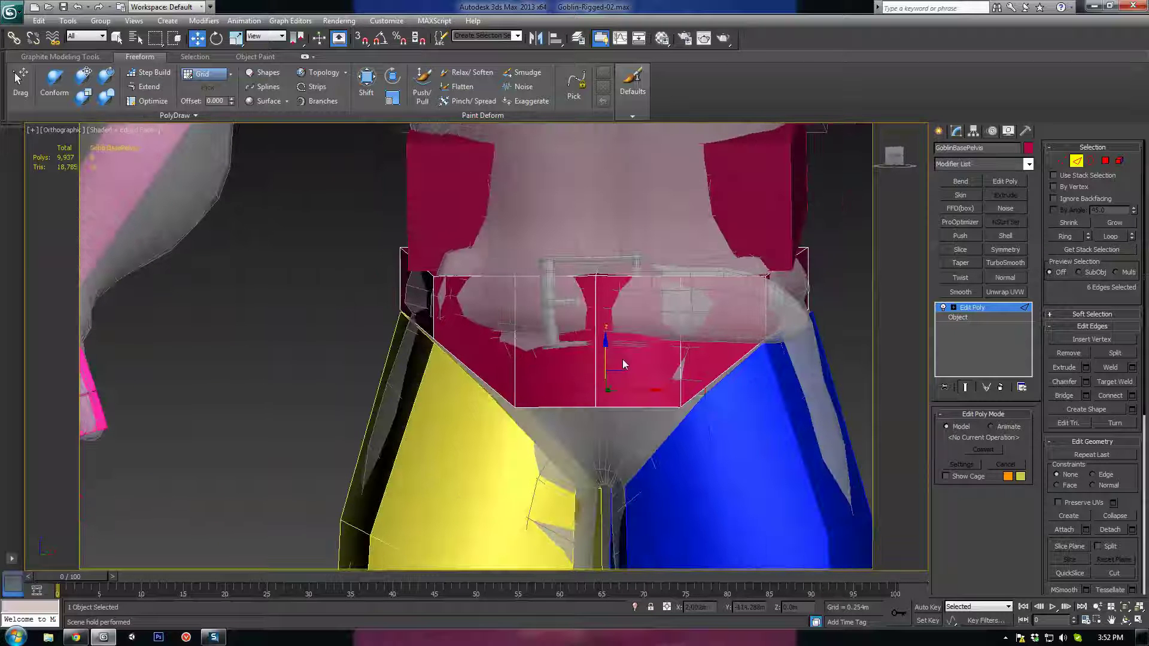
Raise the two central bottom edges at the pelvis bone's front, widen them along X and shift them inward along Y
middle_click_drag(549, 408, 613, 318, "alt")
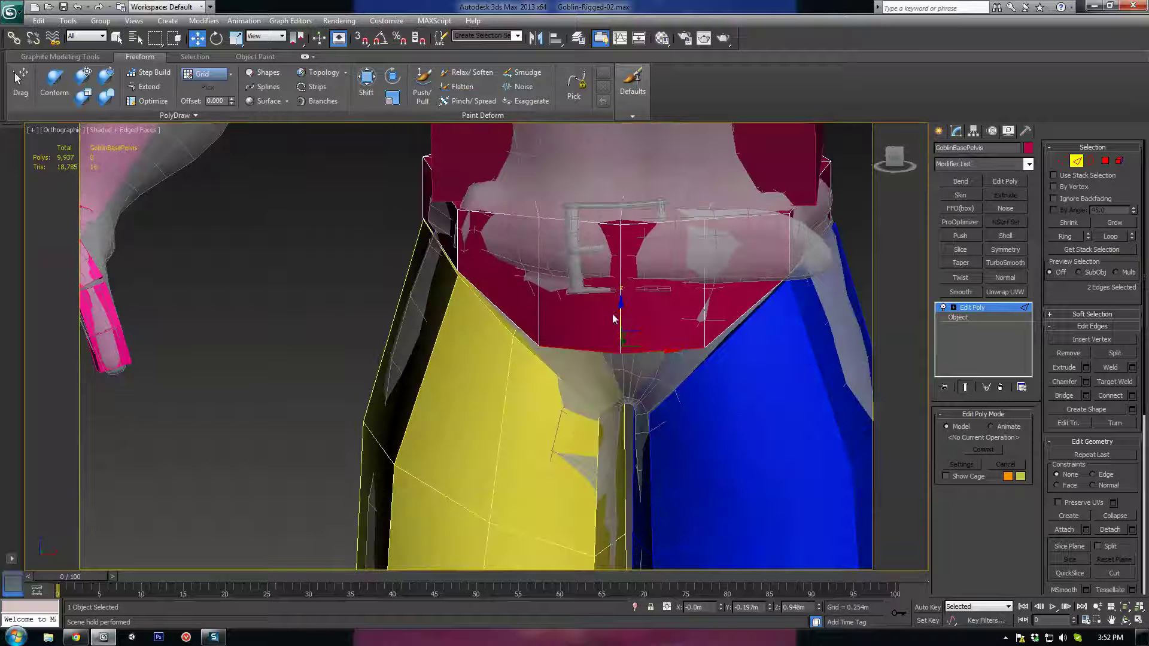
left_click_drag(622, 316, 623, 307)
key("r")
left_click_drag(669, 344, 685, 344)
key("w")
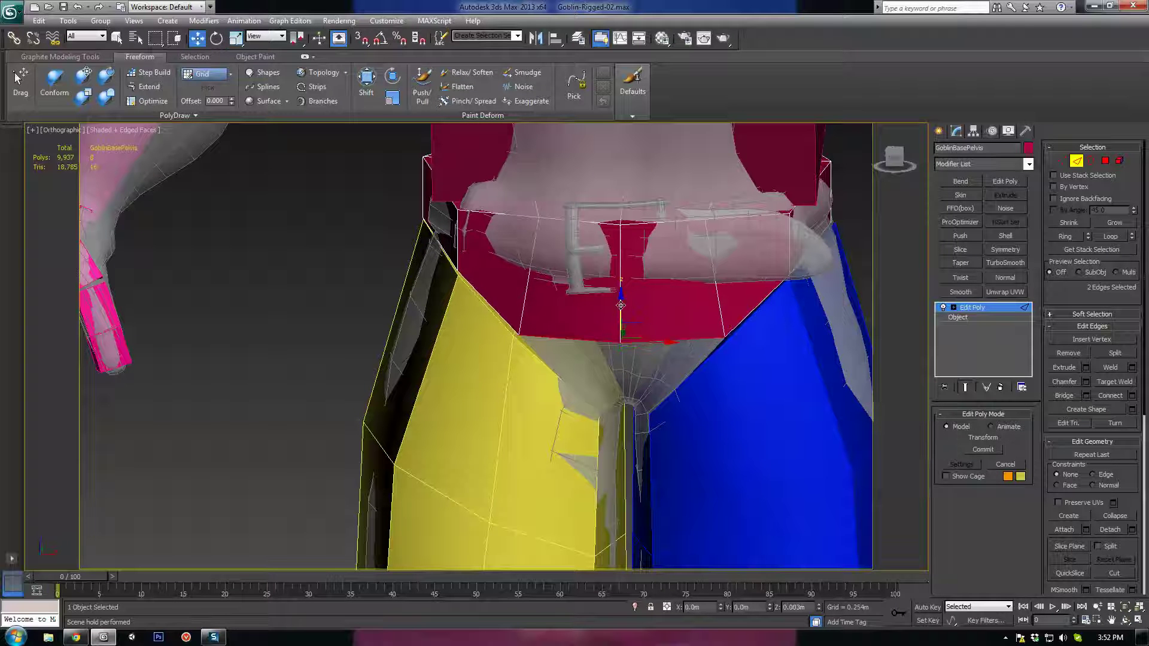
middle_click_drag(685, 344, 667, 254, "alt")
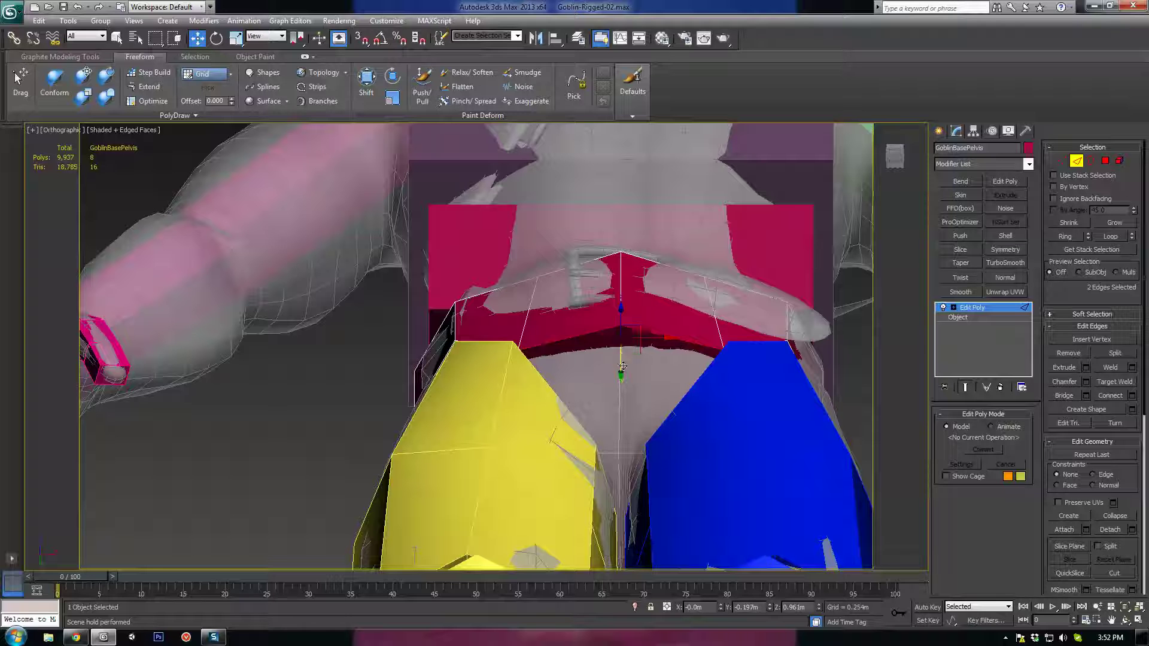
mouse_move(622, 367)
left_mouse_down()
mouse_move(622, 332)
mouse_move(624, 361)
left_mouse_up()
Select the central top vertices of the pelvis bone and raise them slightly toward the belt line
key("1")
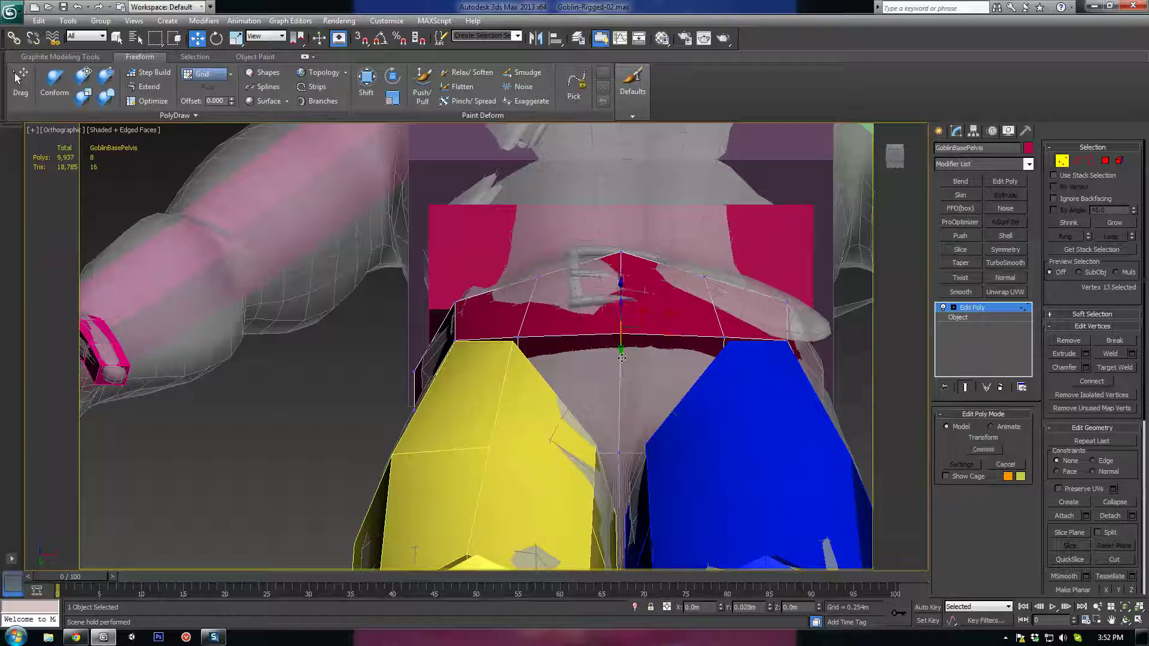
middle_click_drag(624, 361, 644, 349, "alt")
middle_click_drag(629, 303, 623, 342)
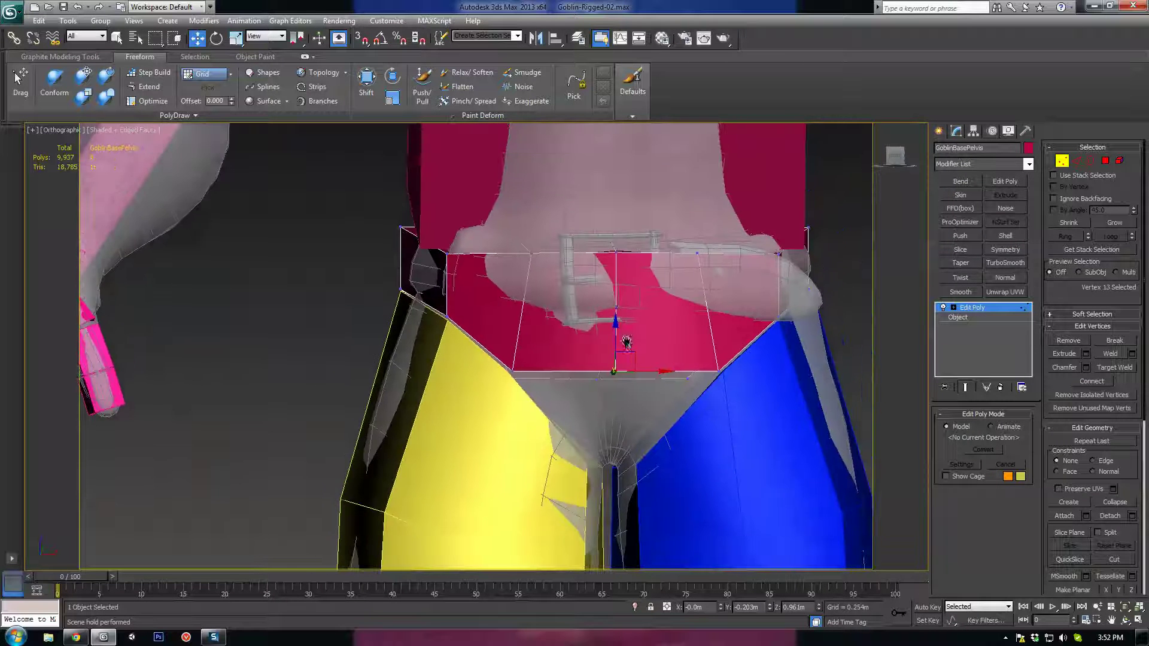
scroll(617, 362, "down", 4)
scroll(539, 282, "up", 2)
scroll(531, 310, "up", 3)
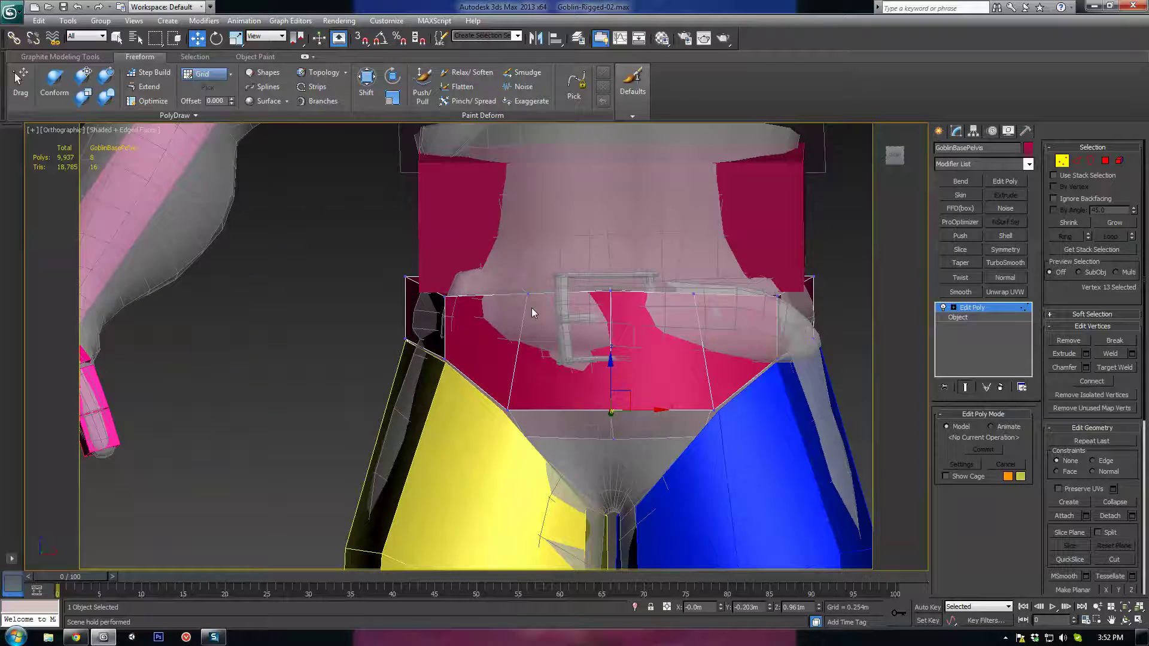
key("F3")
middle_click_drag(517, 276, 530, 280, "alt")
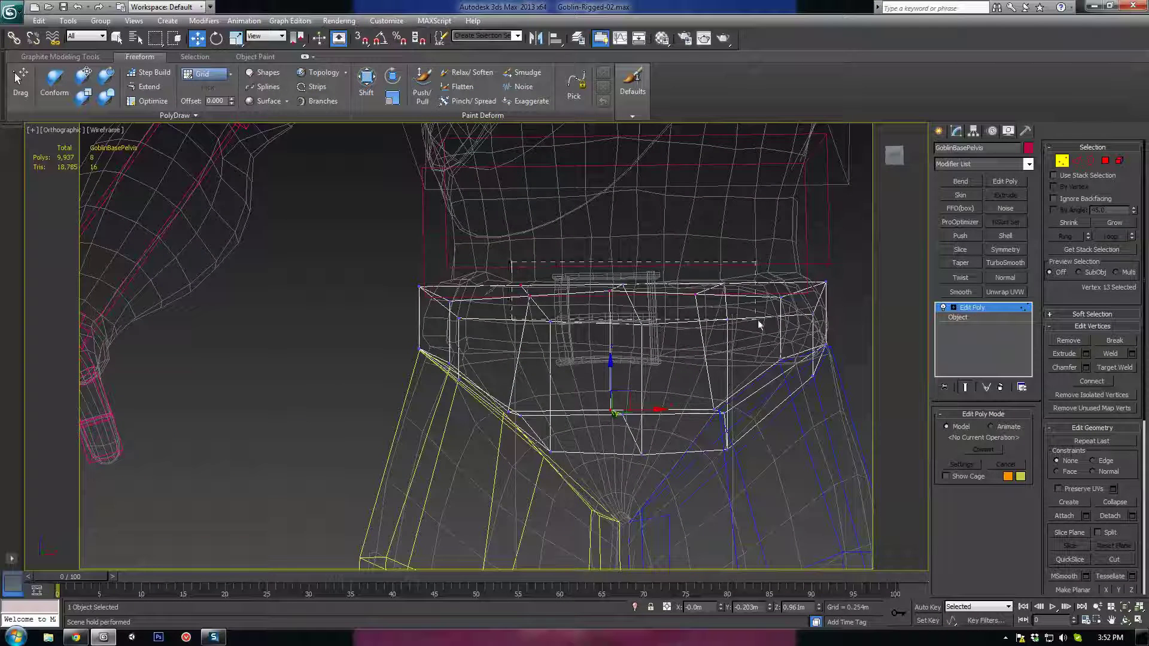
left_click_drag(758, 321, 758, 320)
key("F3")
left_click_drag(632, 261, 631, 257)
middle_click_drag(419, 287, 425, 280, "alt")
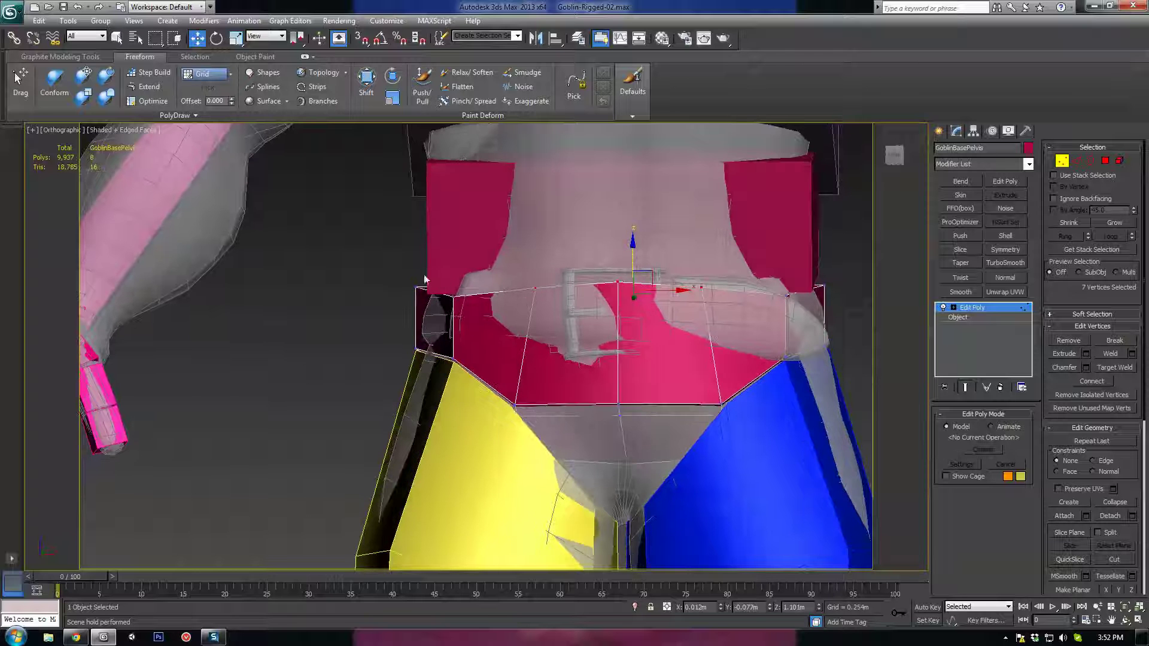
Move the top front corner vertices on both sides of the pelvis bone upward and inward to follow the waist
key("F3")
mouse_move(399, 260)
left_mouse_down()
mouse_move(473, 312)
mouse_move(475, 256)
left_mouse_up()
key("F3")
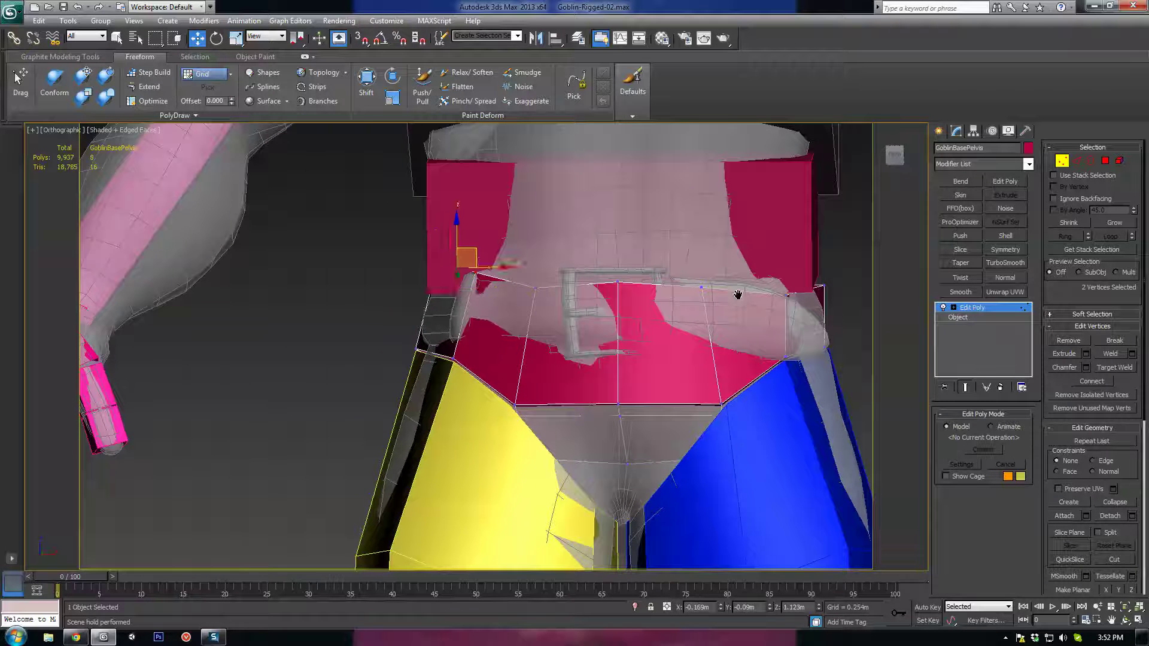
middle_click_drag(739, 293, 701, 309)
key("F3")
left_click_drag(735, 326, 725, 327)
key("F3")
left_click_drag(772, 274, 583, 265)
Raise the top vertices between the centre and the corners on both halves of the pelvis bone slightly
key("F3")
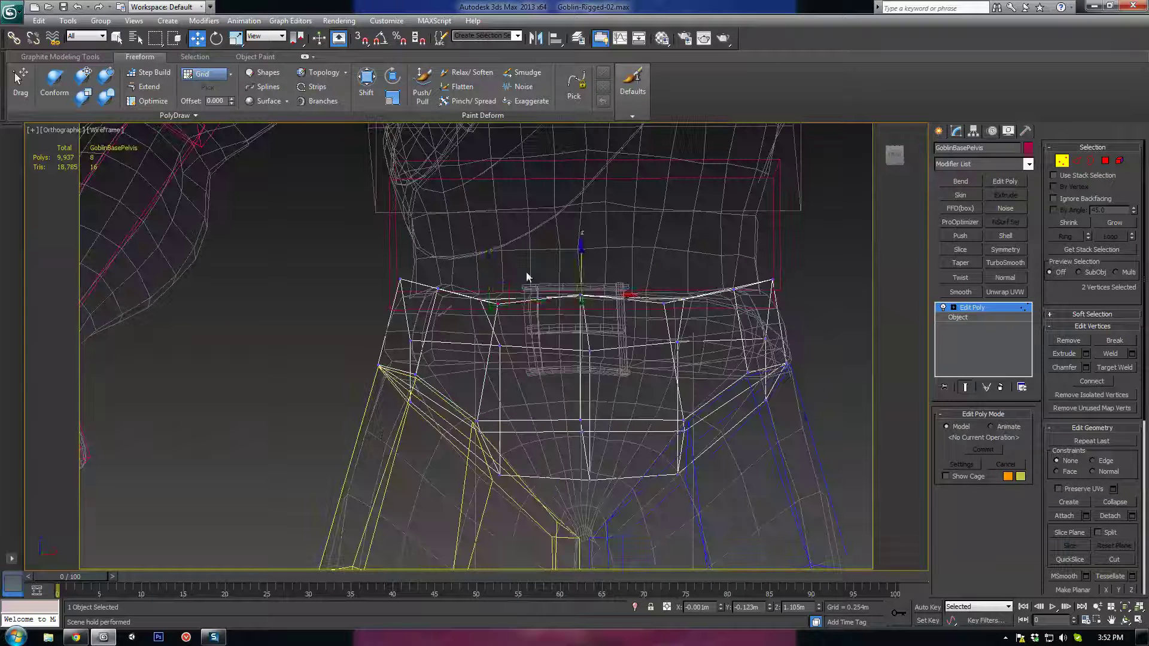
key("F3")
left_click_drag(491, 264, 491, 258)
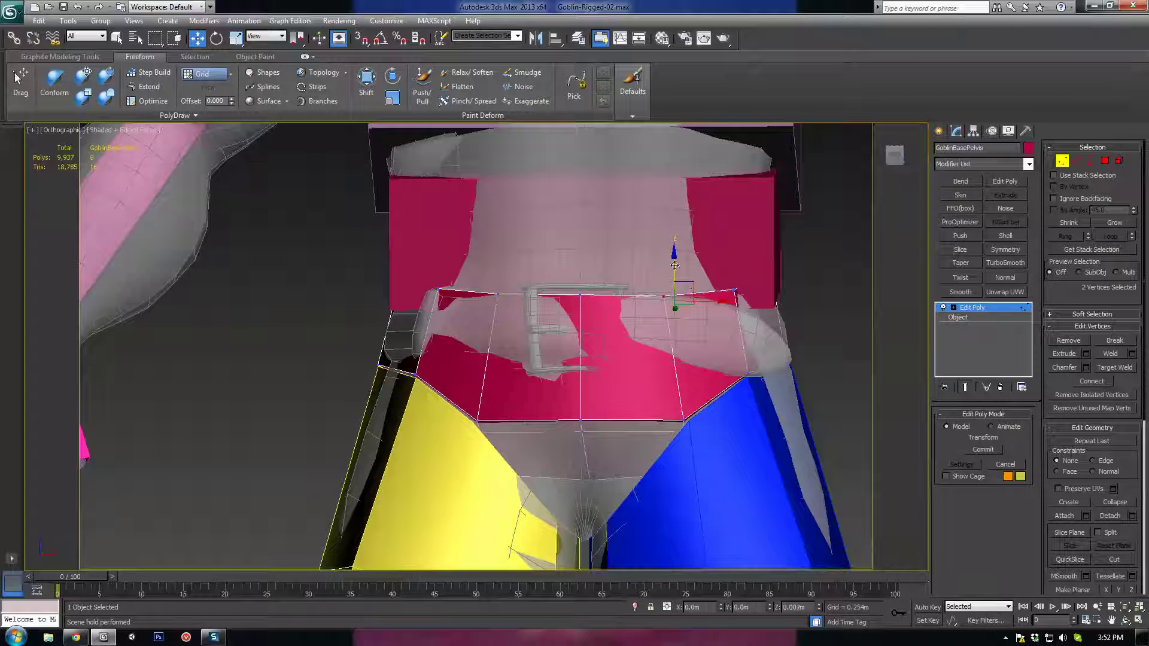
Select the top side vertex of the pelvis bone and adjust its height to follow the hip
middle_click_drag(677, 272, 547, 329, "alt")
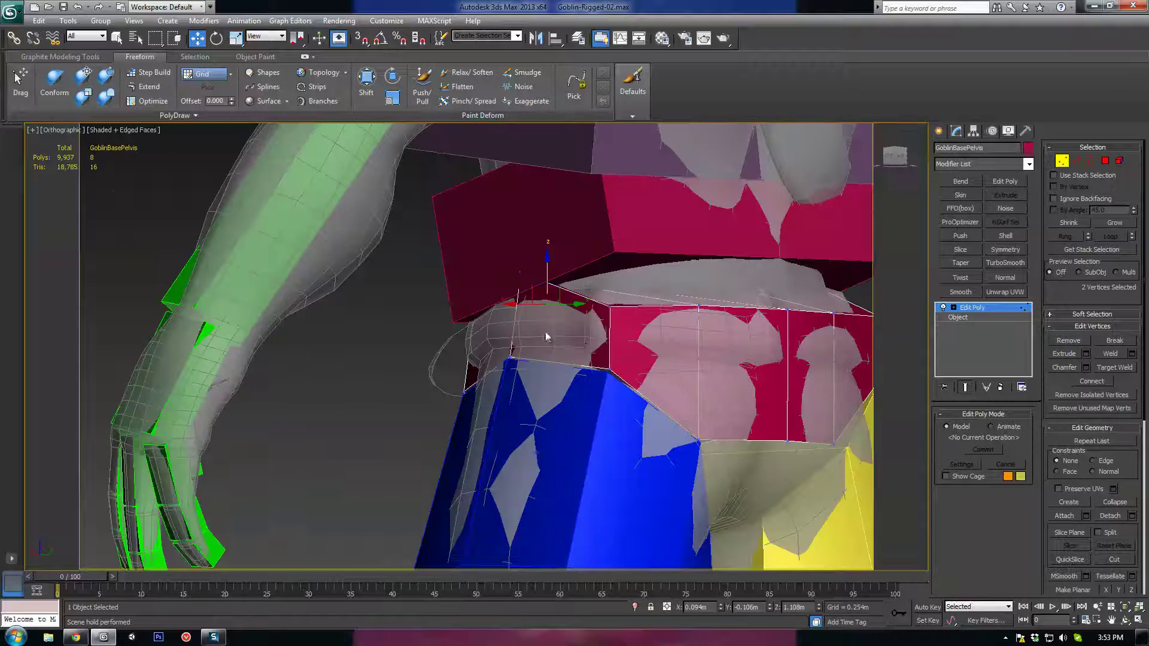
key("F3")
key("F3")
left_click(521, 269)
left_click_drag(519, 240, 519, 242)
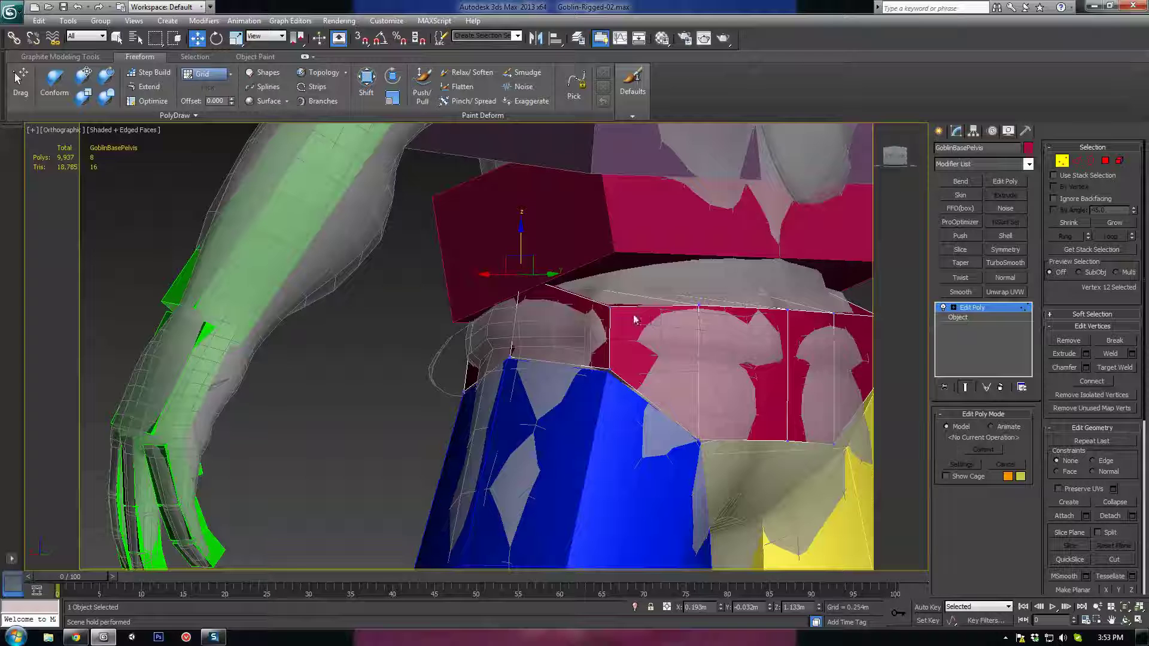
Raise the two top back corner vertices of the pelvis bone and shift them slightly along Y
middle_click_drag(612, 272, 360, 272)
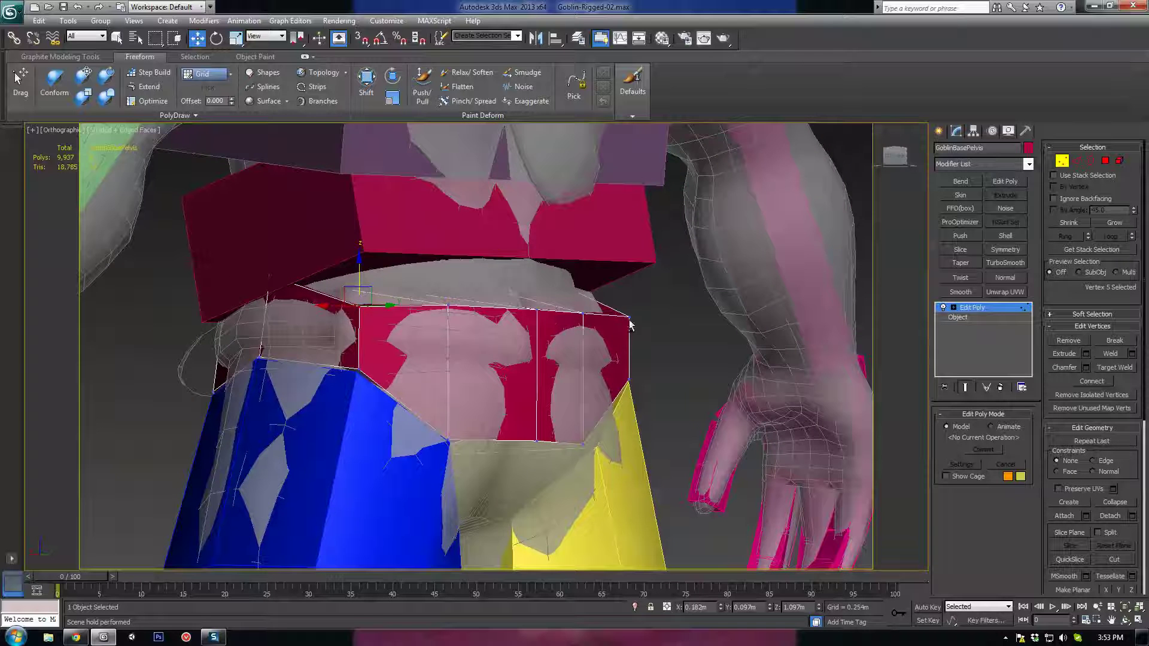
middle_click_drag(585, 343, 458, 291, "alt")
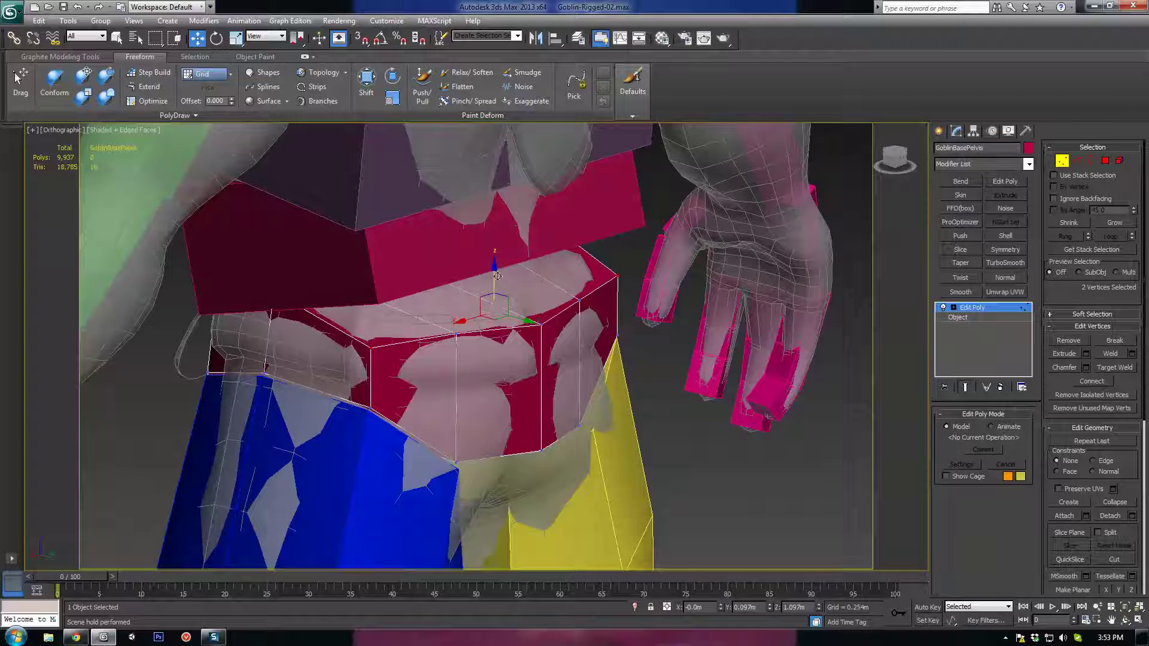
left_click_drag(497, 275, 522, 303)
key("r")
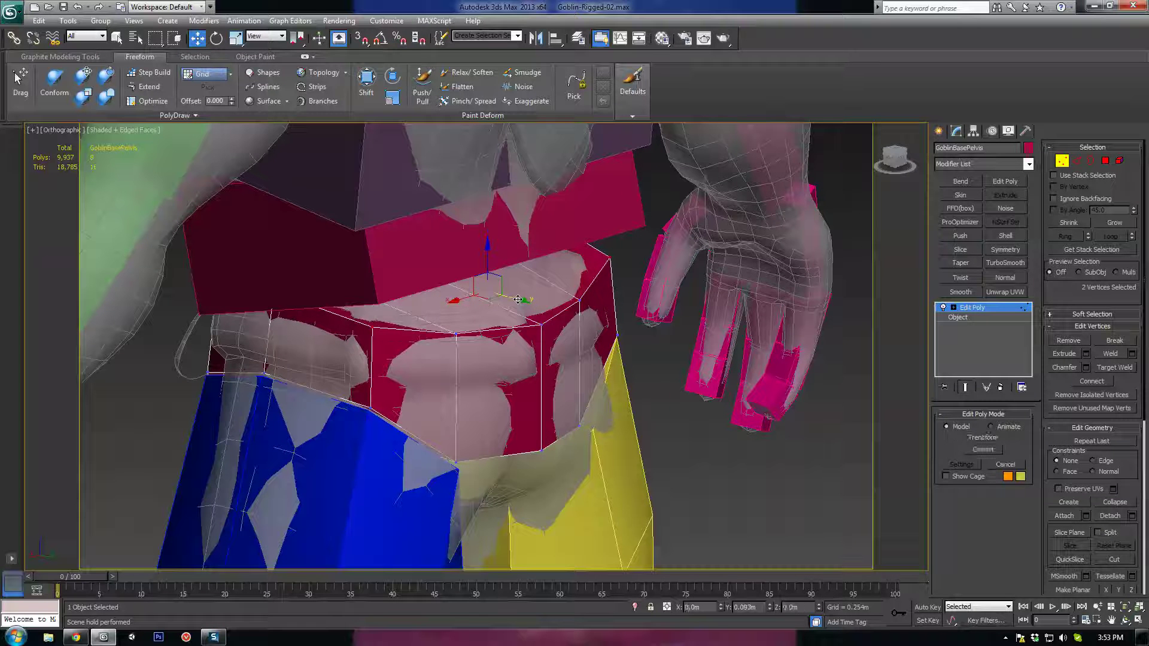
Move the pelvis bone's top back centre vertex inward along Y and raise the two vertices beside it slightly
middle_click_drag(525, 351, 539, 316, "alt")
left_click(505, 313)
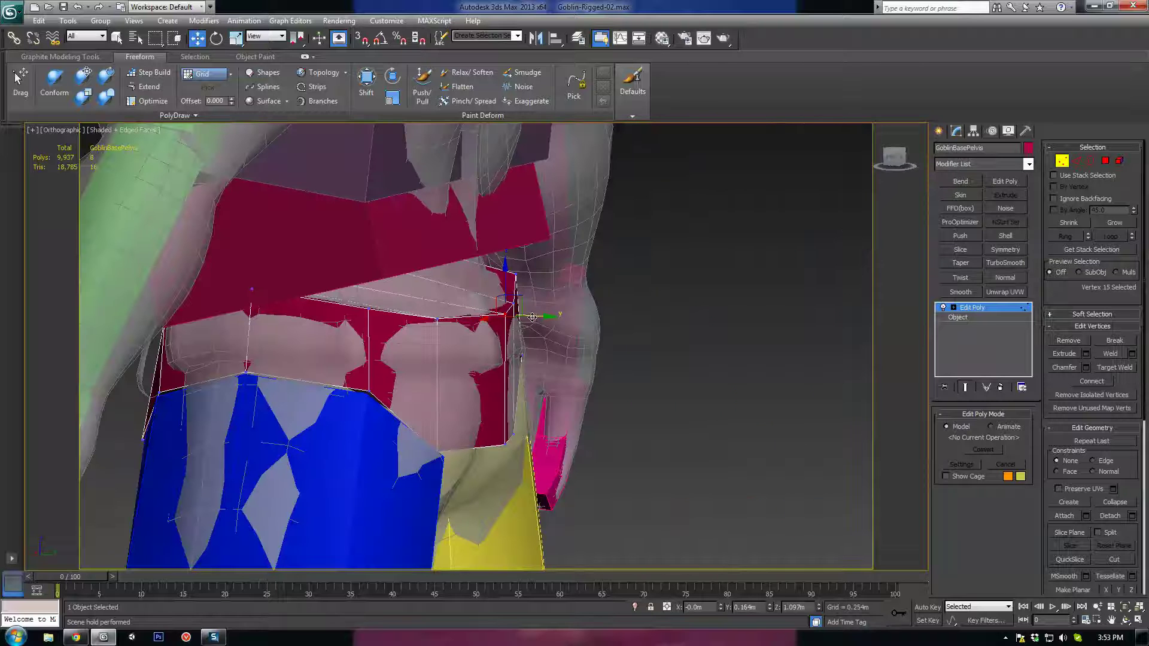
left_click_drag(532, 317, 504, 291)
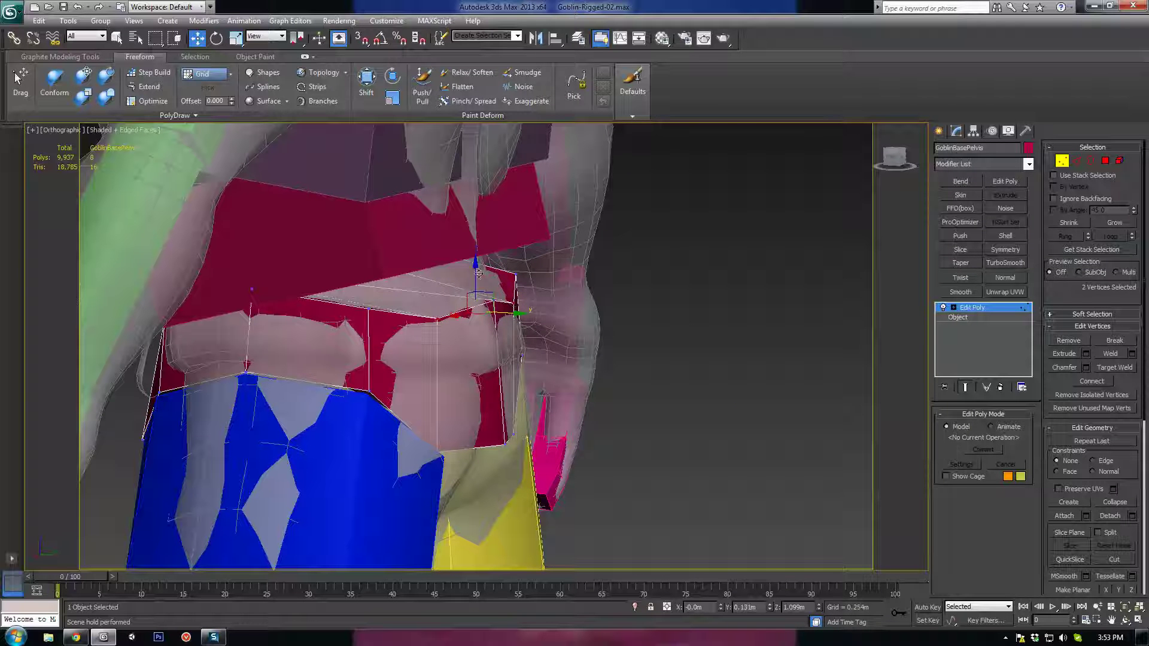
left_click_drag(479, 273, 474, 263)
Select the three bottom centre vertices of the pelvis bone and lower them between the legs to form the crotch
mouse_move(474, 262)
middle_mouse_down("alt")
mouse_move(472, 353)
mouse_move(498, 308)
mouse_move(507, 407)
mouse_move(484, 399)
mouse_move(488, 369)
mouse_move(488, 412)
mouse_move(492, 390)
middle_mouse_up("alt")
key("F3")
key("F3")
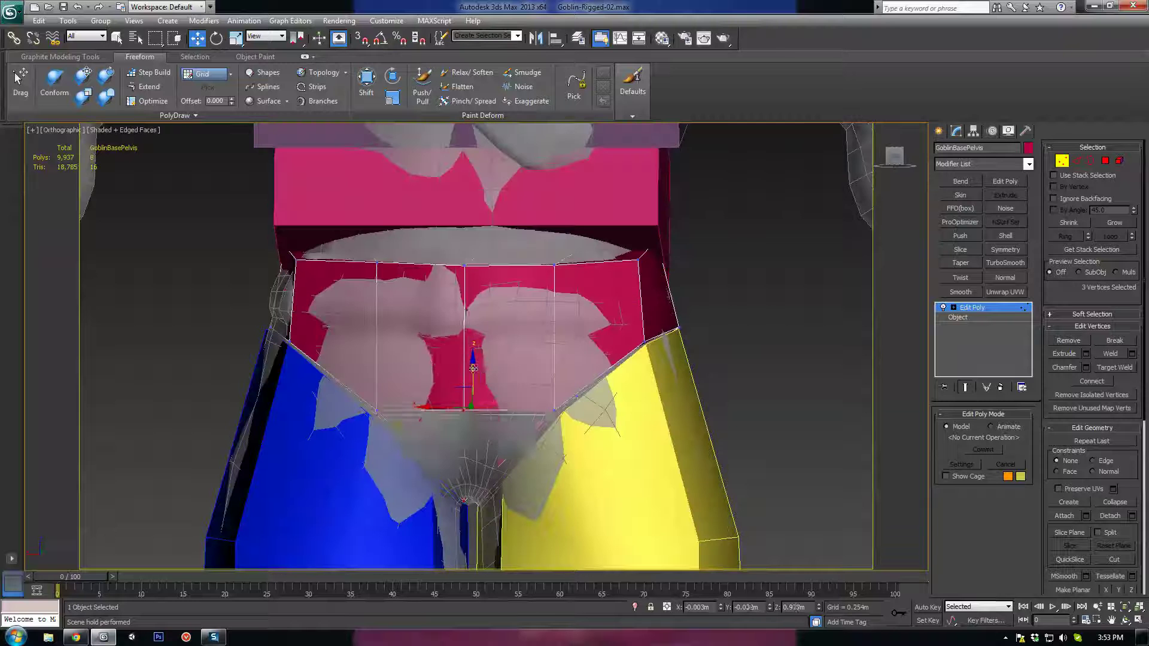
left_click_drag(474, 372, 490, 460)
middle_click_drag(488, 459, 483, 372, "alt")
left_click_drag(467, 367, 466, 379)
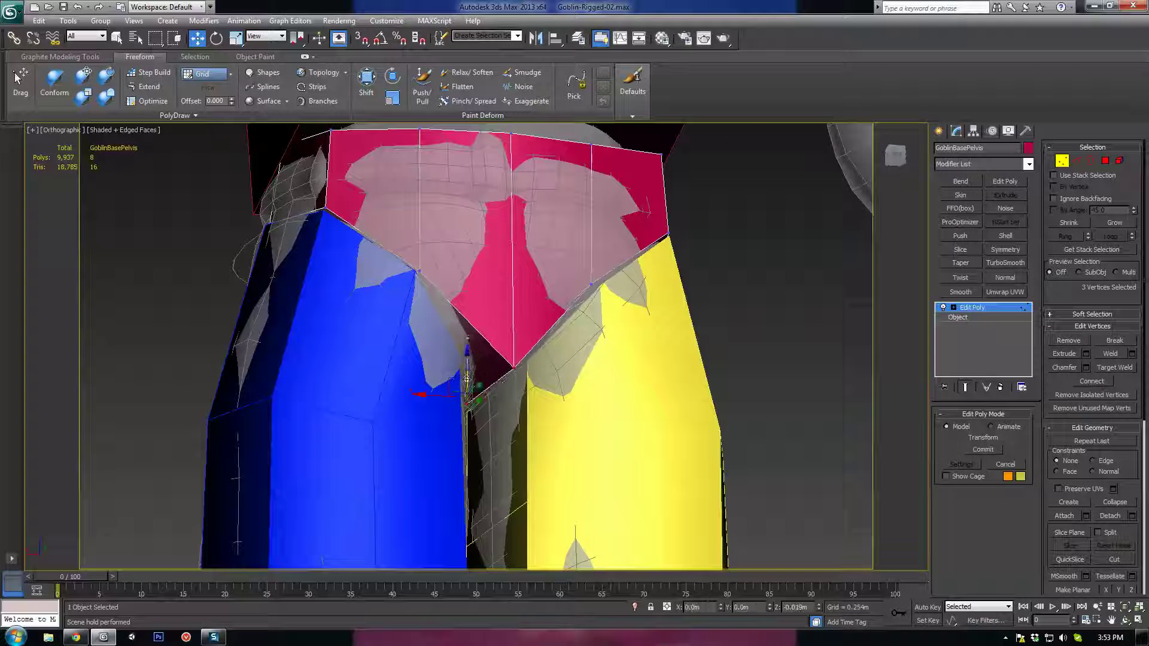
Raise the two bottom vertices beside the pelvis bone's crotch point and scale them to fit between the thighs
middle_click_drag(514, 365, 552, 305, "alt")
left_click_drag(506, 337, 502, 296)
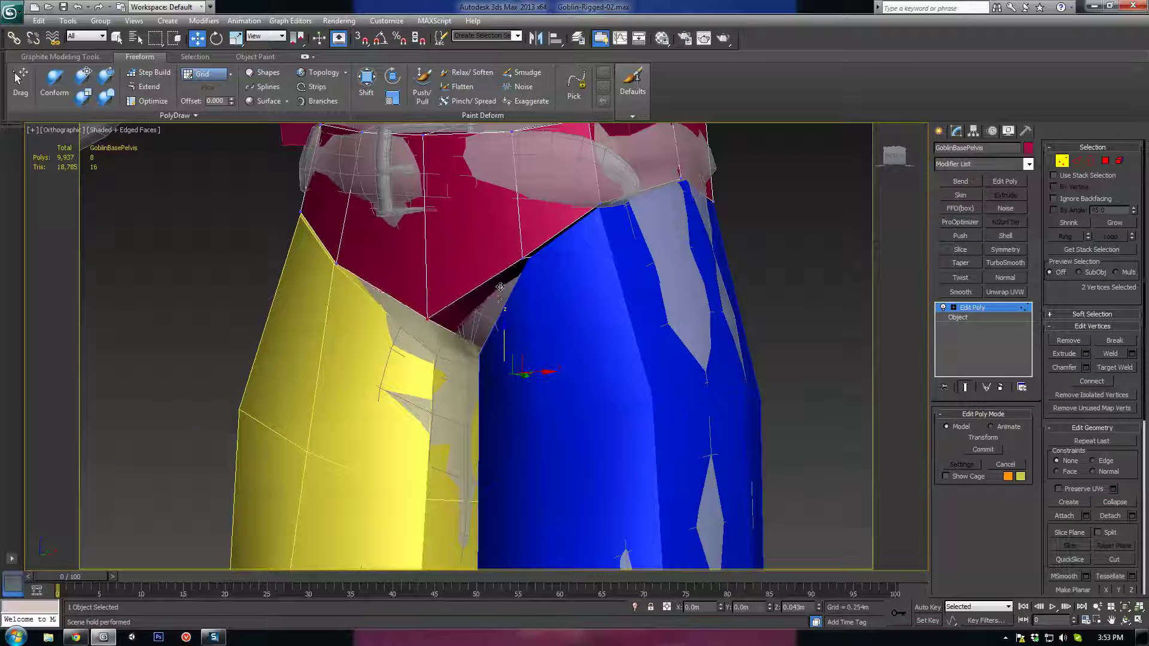
middle_click_drag(509, 311, 517, 330, "alt")
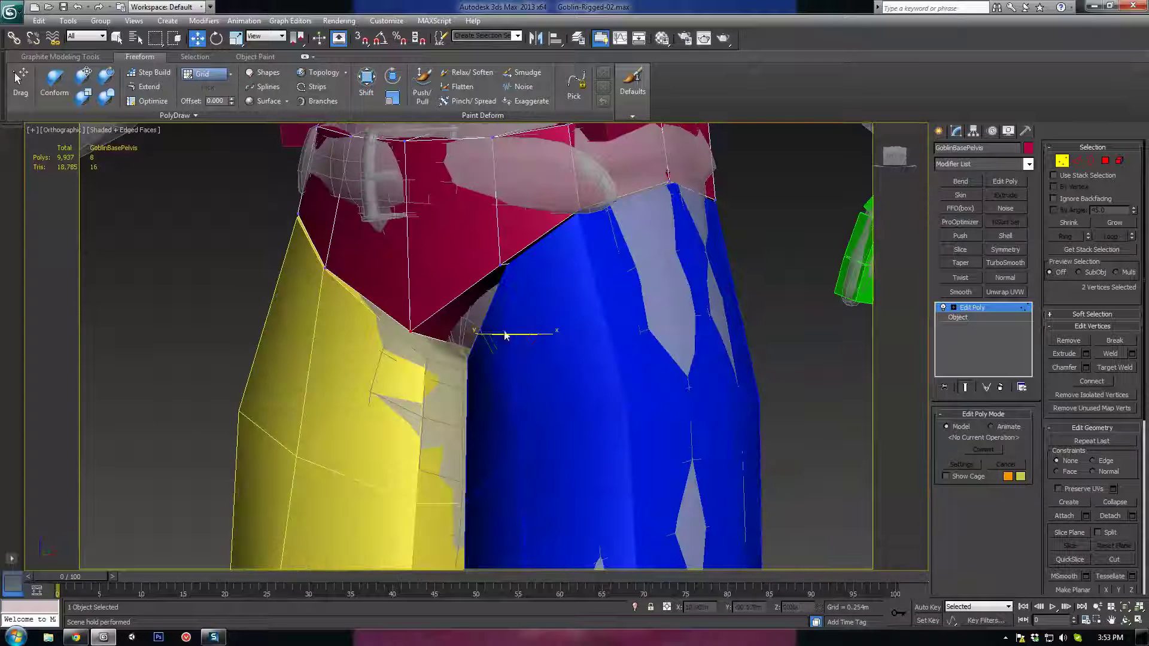
key("r")
middle_click_drag(504, 368, 530, 298, "alt")
left_click_drag(505, 305, 506, 328)
middle_click_drag(506, 328, 595, 360, "alt")
key("r")
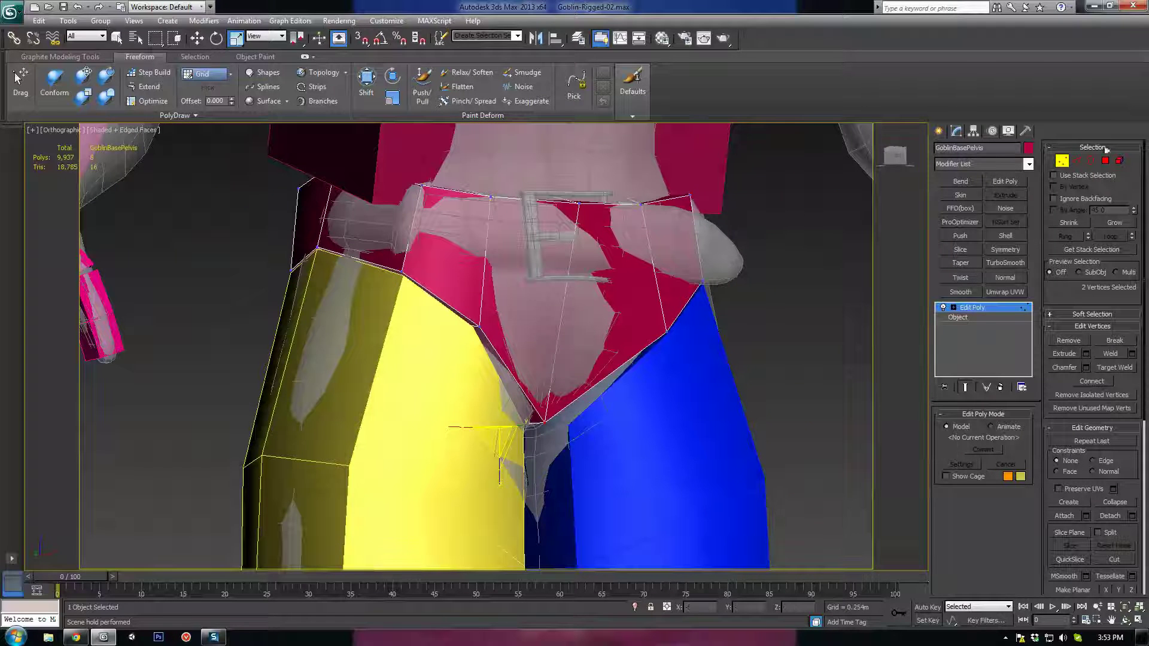
Cut a horizontal edge between the lower side vertices across both the front and the back of the pelvis bone
left_click(1078, 162)
scroll(1119, 472, "down", 5)
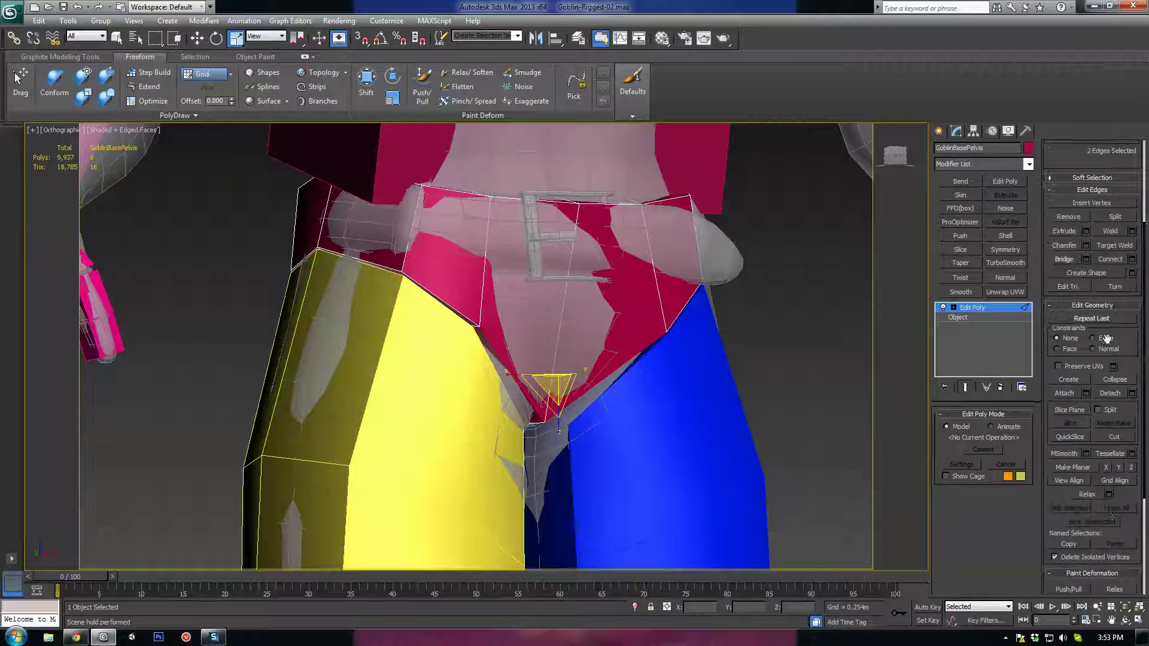
left_click(1111, 419)
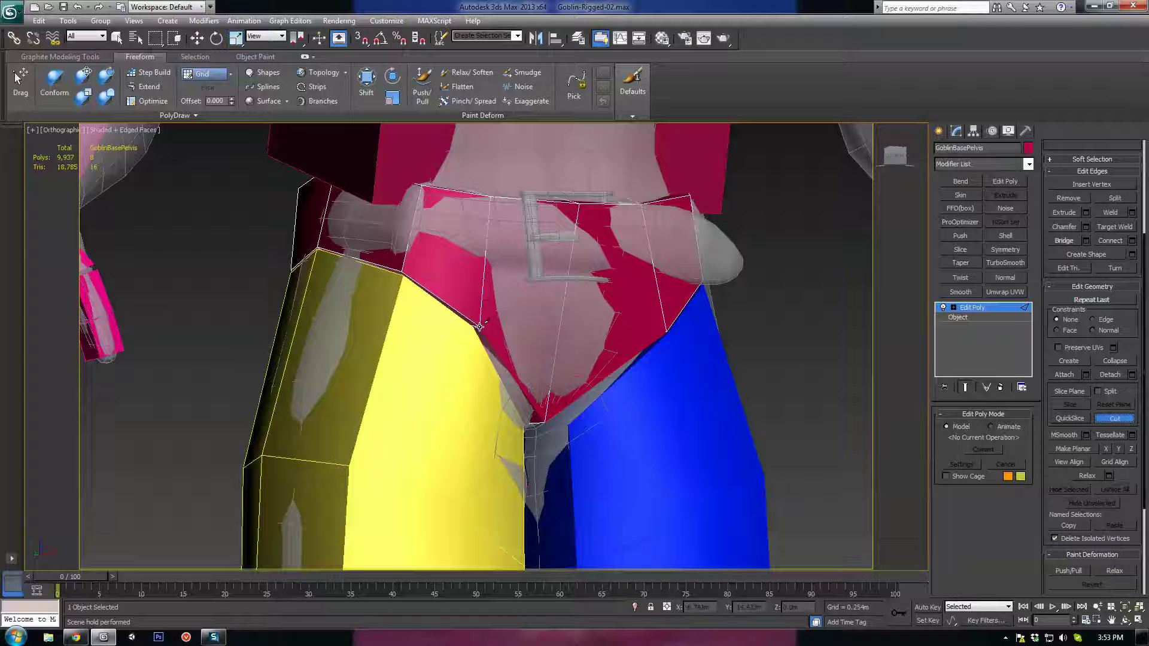
left_click(666, 333)
right_click(665, 333)
middle_click_drag(768, 404, 531, 382, "alt")
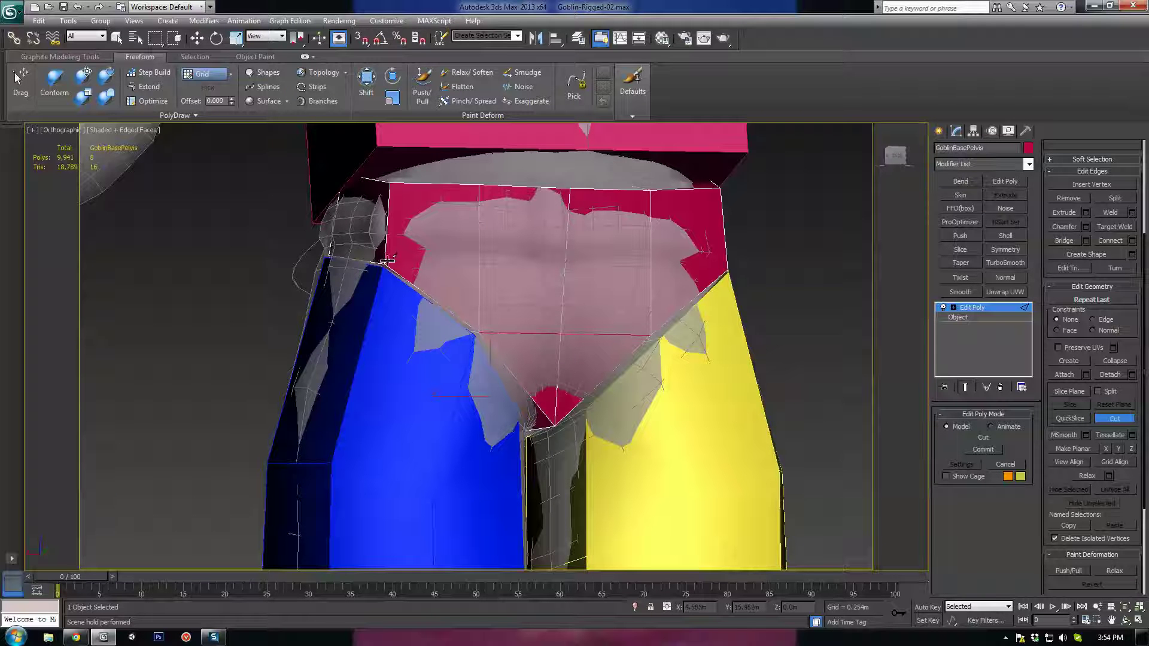
middle_click_drag(575, 379, 569, 391)
right_click(570, 391)
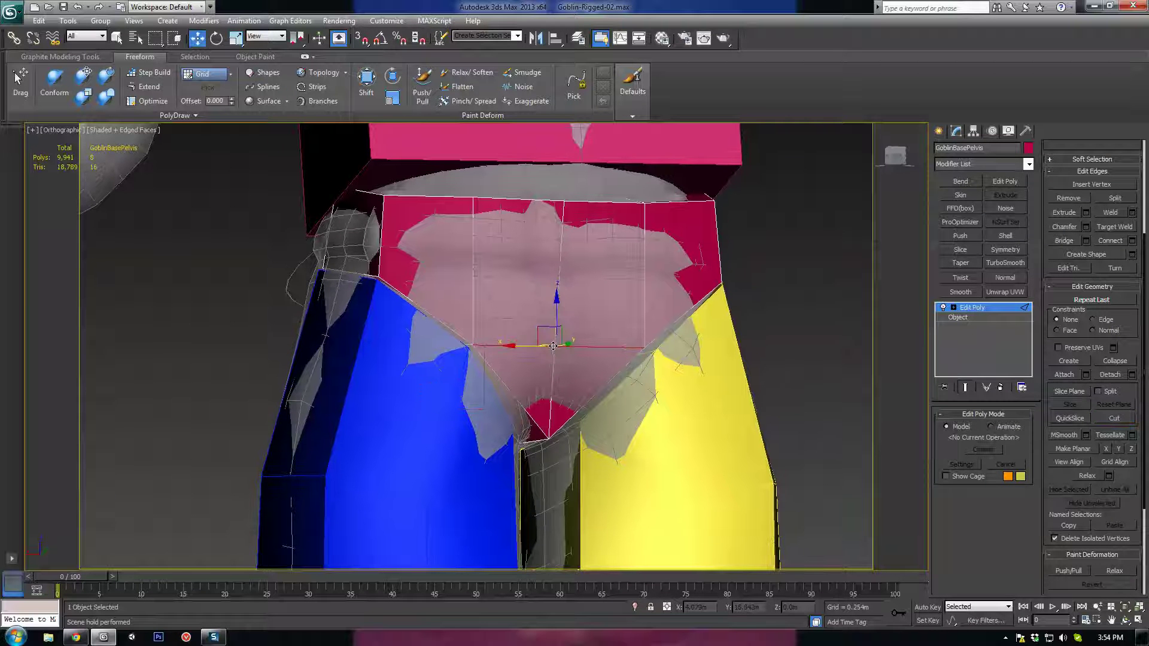
Select the centre vertex of the new cut on the pelvis bone's back and push it outward along Y
key("1")
middle_click_drag(563, 357, 582, 345, "alt")
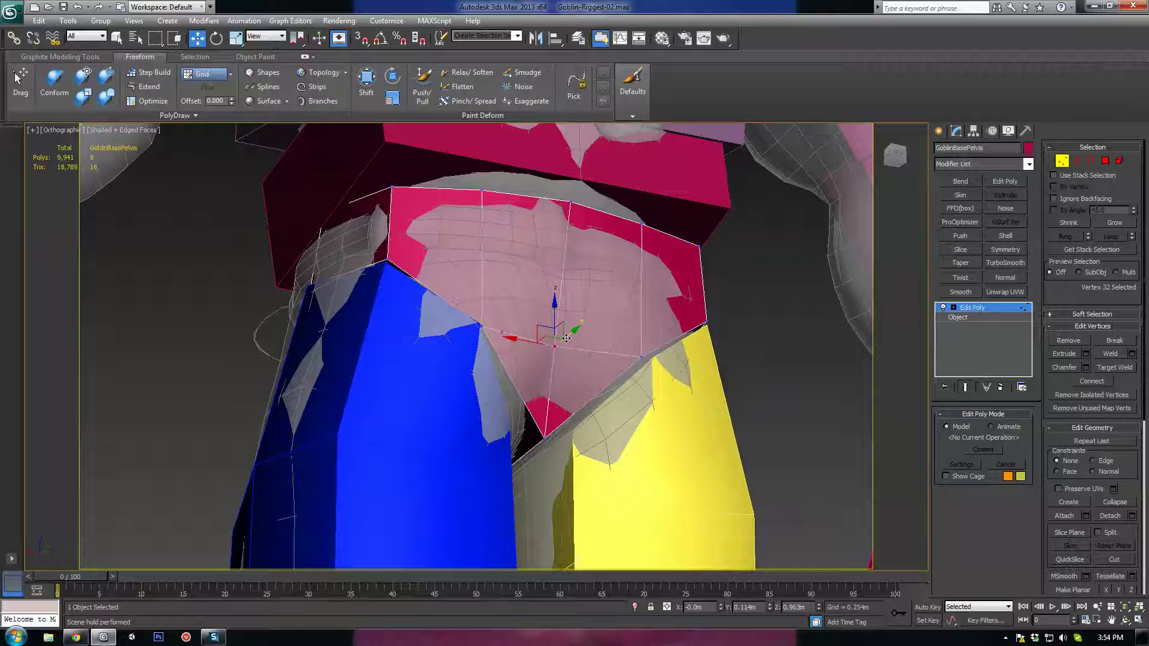
left_click_drag(569, 339, 583, 335)
Move the two outer vertices of the back cut along Y and scale them to match the buttocks
mouse_move(583, 353)
middle_mouse_down("alt")
mouse_move(605, 389)
mouse_move(605, 352)
middle_mouse_up("alt")
mouse_move(597, 343)
left_mouse_down()
mouse_move(537, 357)
mouse_move(603, 343)
left_mouse_up()
left_click(609, 301, "ctrl")
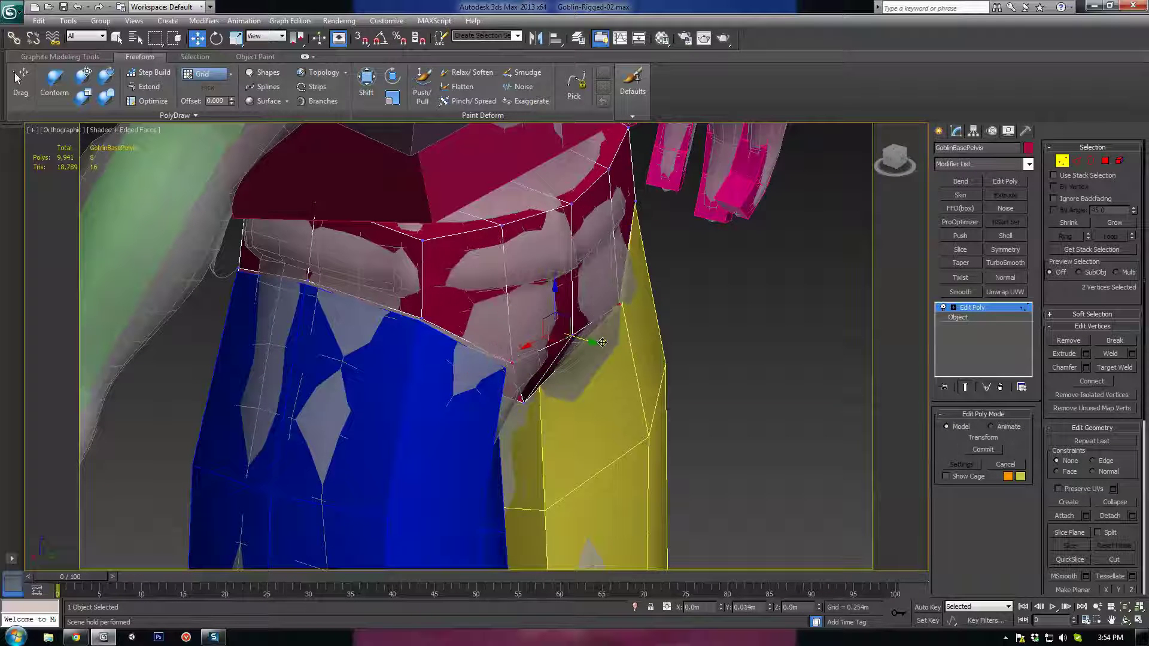
middle_click_drag(602, 343, 542, 325, "alt")
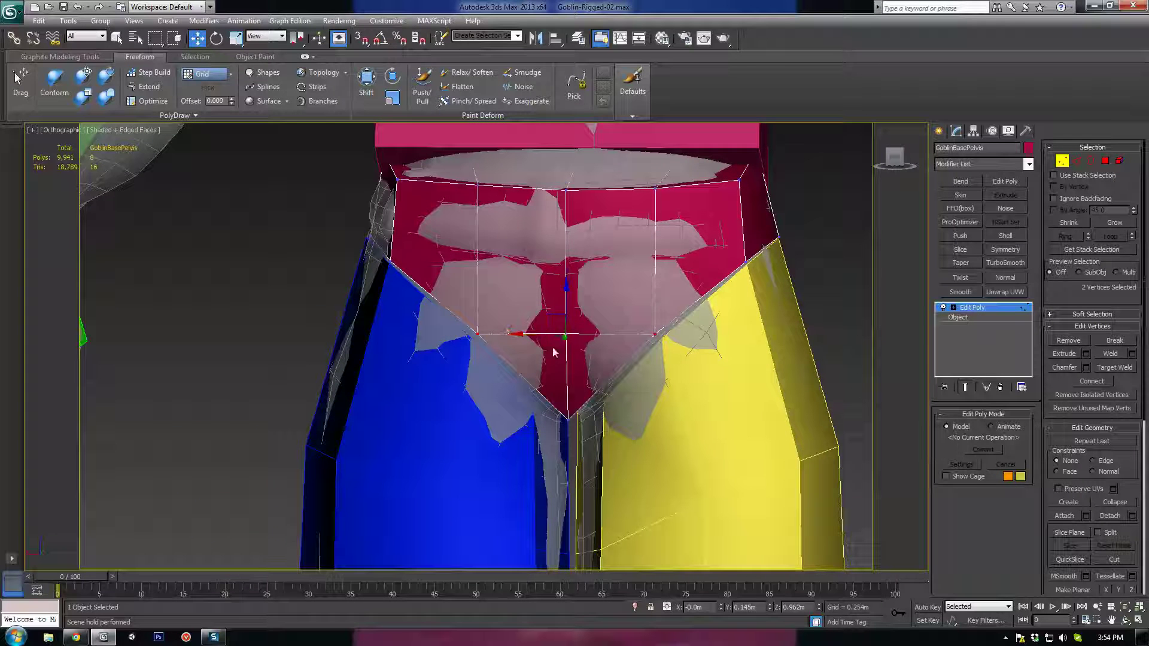
key("r")
left_click_drag(570, 328, 572, 323)
Select the centre vertex of the cut on the pelvis bone's front and pull it forward along Y
middle_click_drag(560, 353, 466, 371, "alt")
scroll(467, 371, "up", 2)
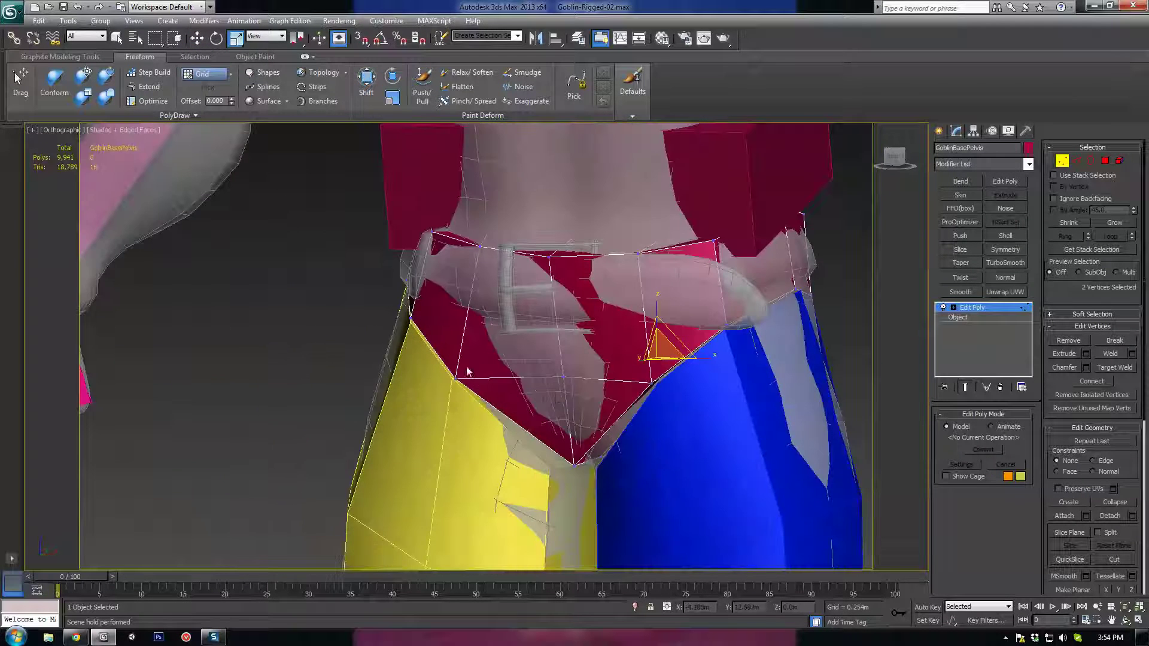
left_click(562, 378)
middle_click_drag(562, 379, 558, 397, "alt")
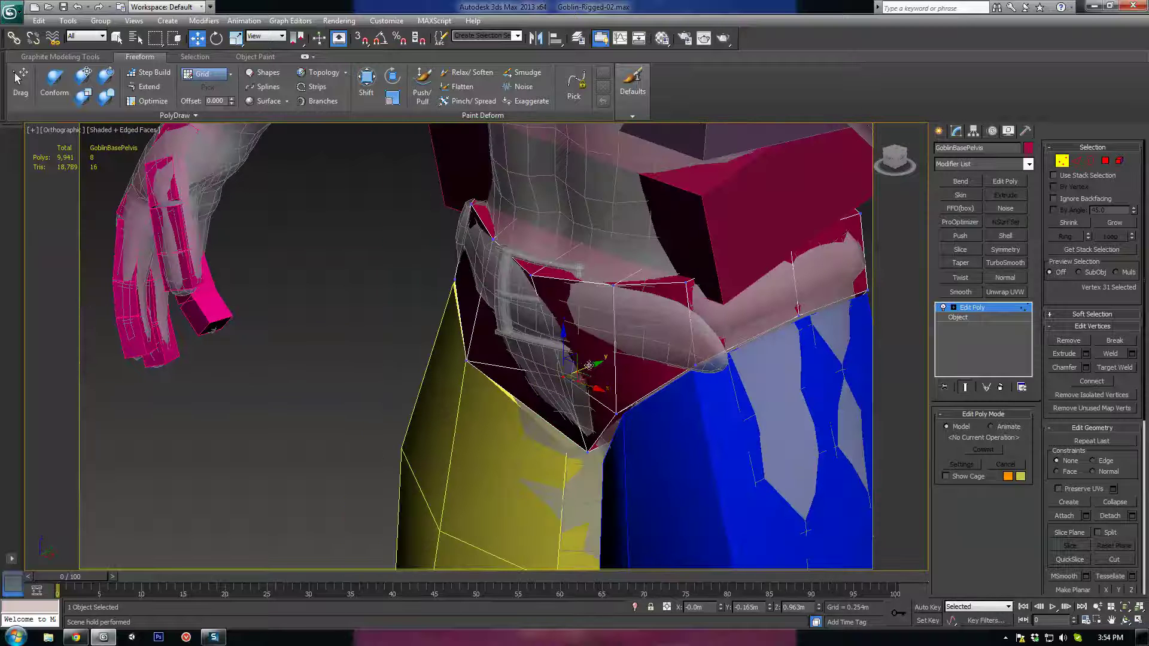
left_click_drag(589, 365, 570, 378)
Select the two outer vertices of the front cut and shift them slightly inward along Y
middle_click_drag(570, 379, 662, 440, "alt")
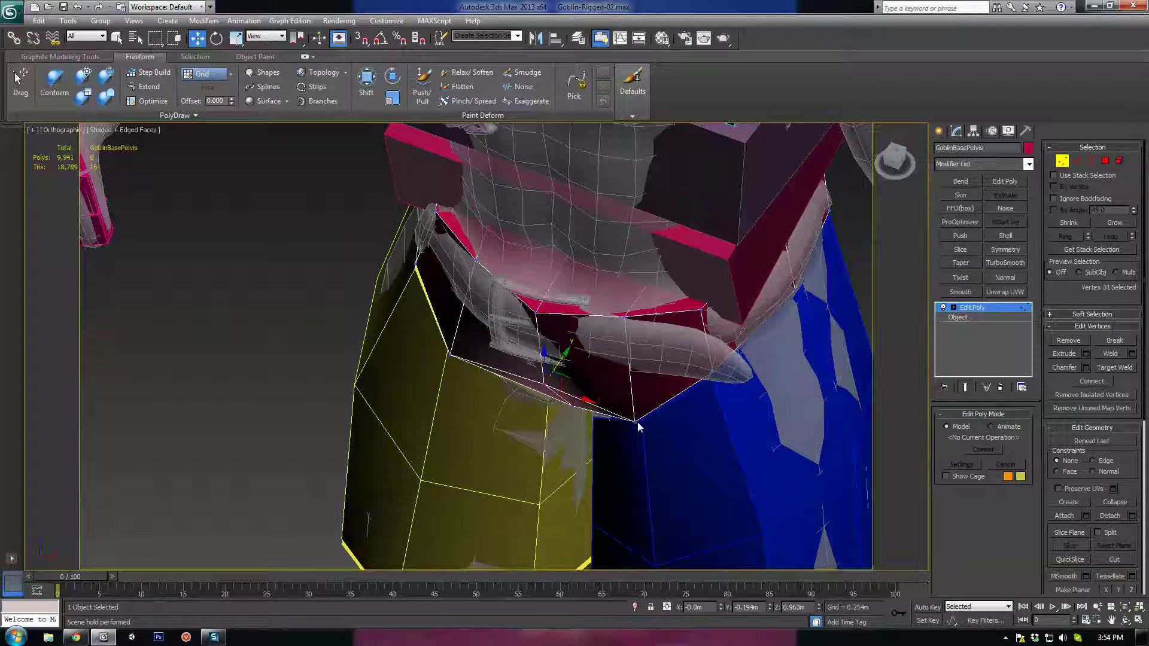
left_click(636, 425)
left_click_drag(569, 367, 570, 354)
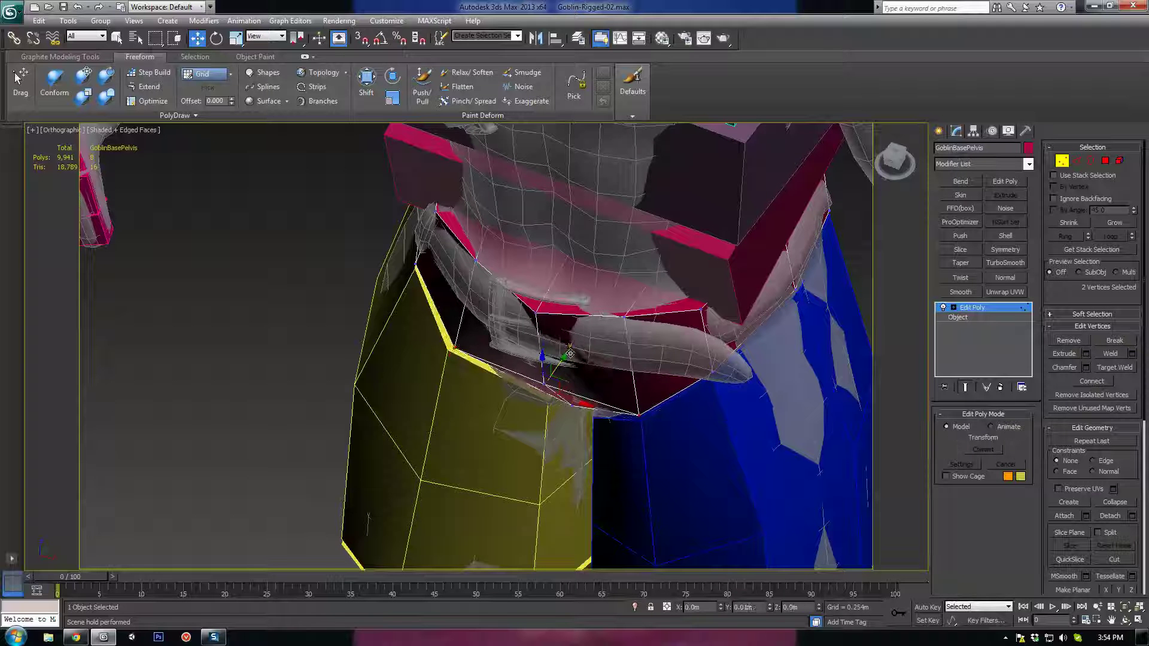
Select the two top front vertices beside the pelvis bone's centre and scale them apart to follow the belt
middle_click_drag(570, 352, 460, 286, "alt")
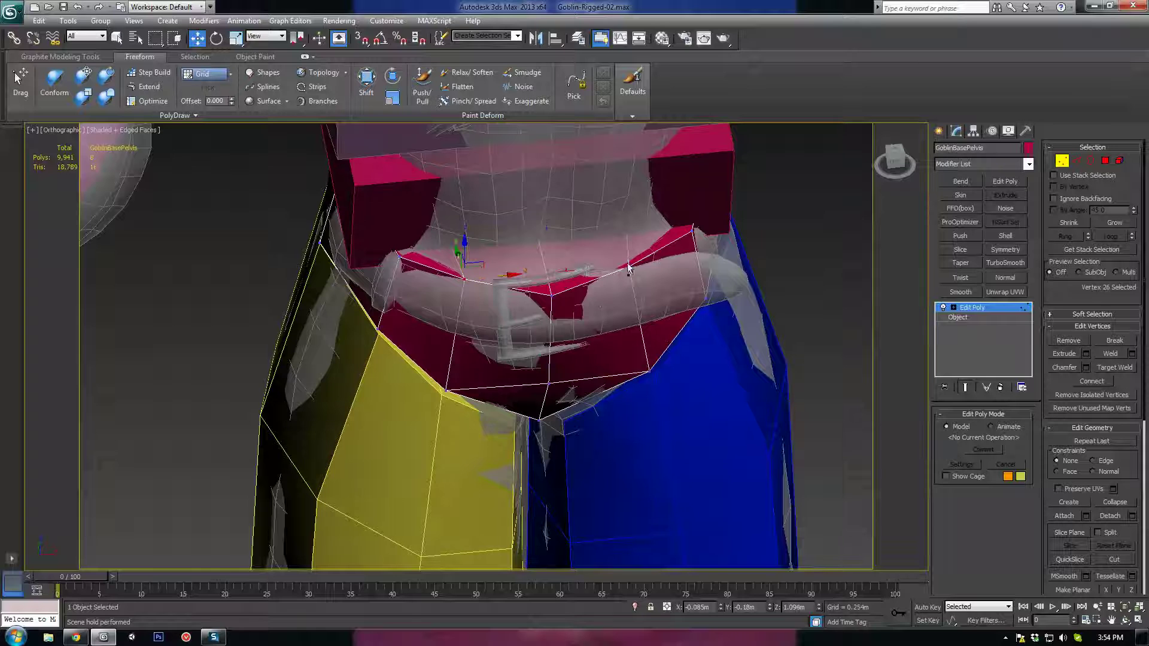
middle_click_drag(597, 302, 557, 258, "alt")
middle_click_drag(601, 293, 564, 247, "alt")
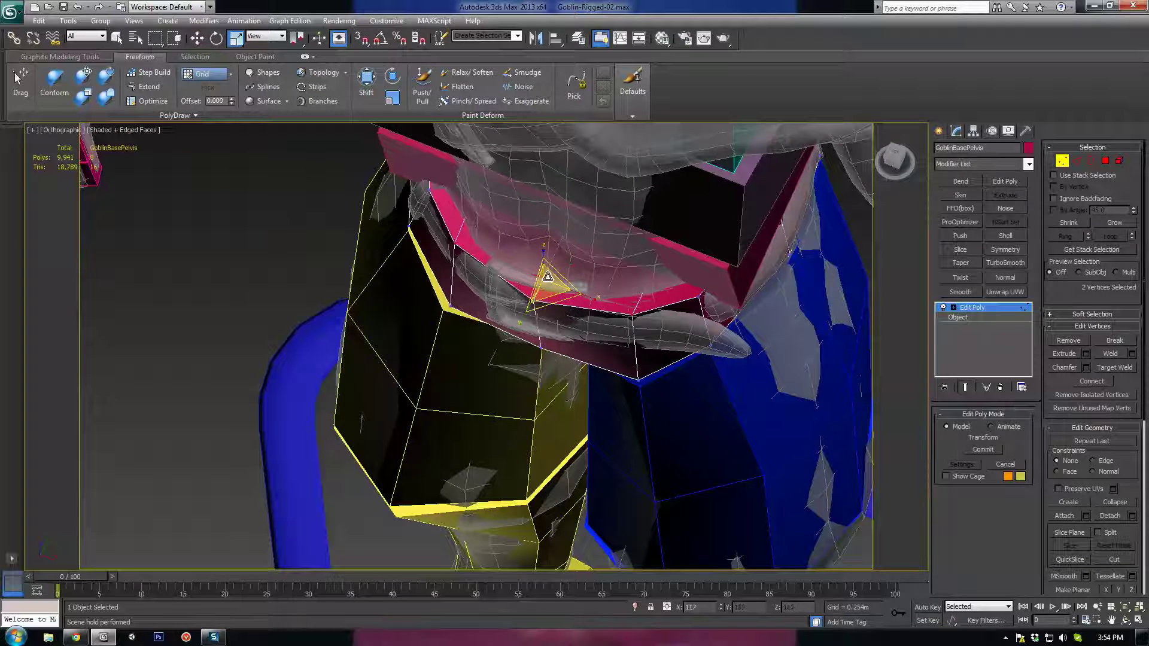
middle_click_drag(547, 276, 635, 225, "alt")
Leave vertex editing and collapse the Edit Poly modifier into the pelvis bone's custom mesh
scroll(590, 372, "down", 2)
key("s")
scroll(580, 372, "down", 2)
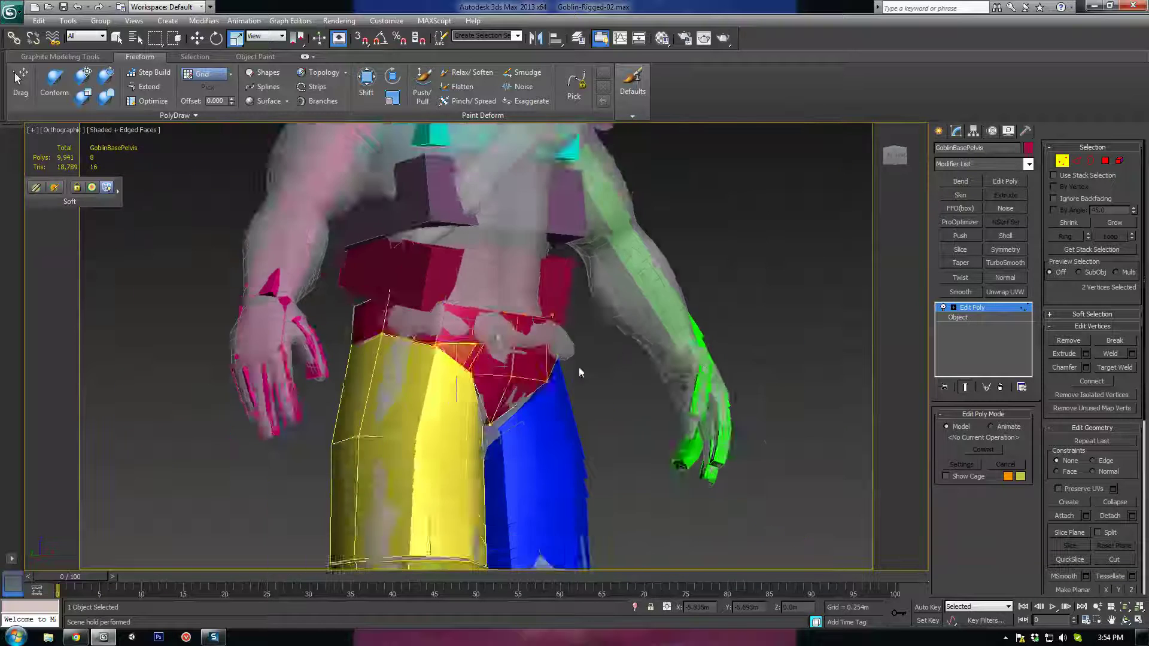
middle_click_drag(580, 372, 663, 325, "alt")
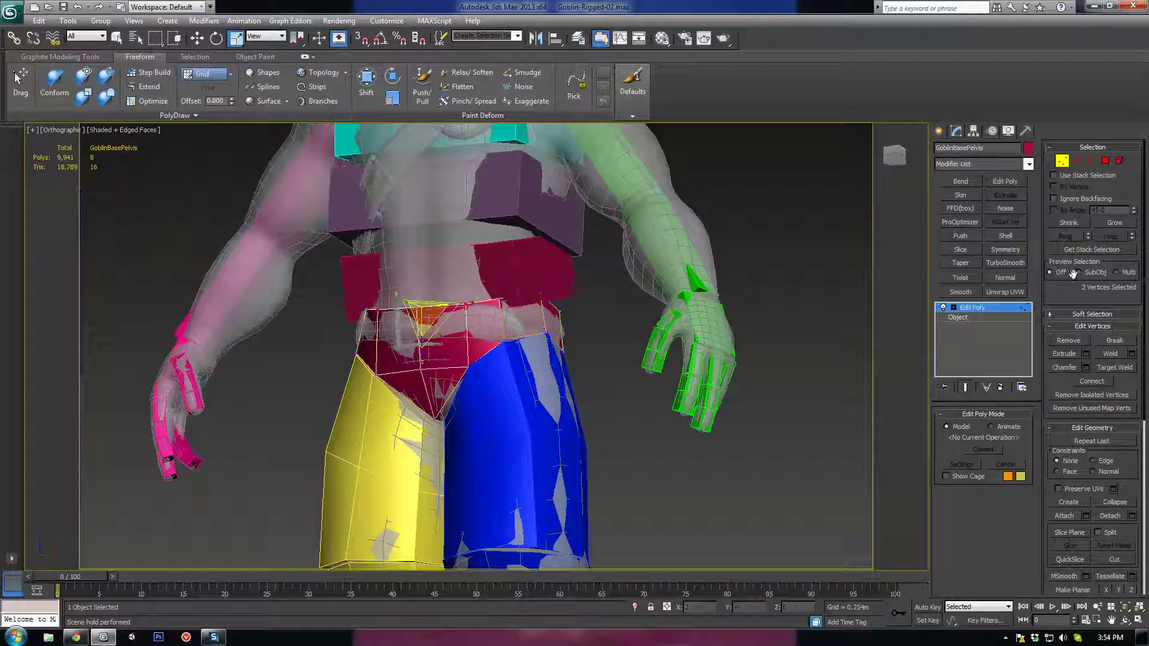
left_click(1062, 160)
right_click(975, 309)
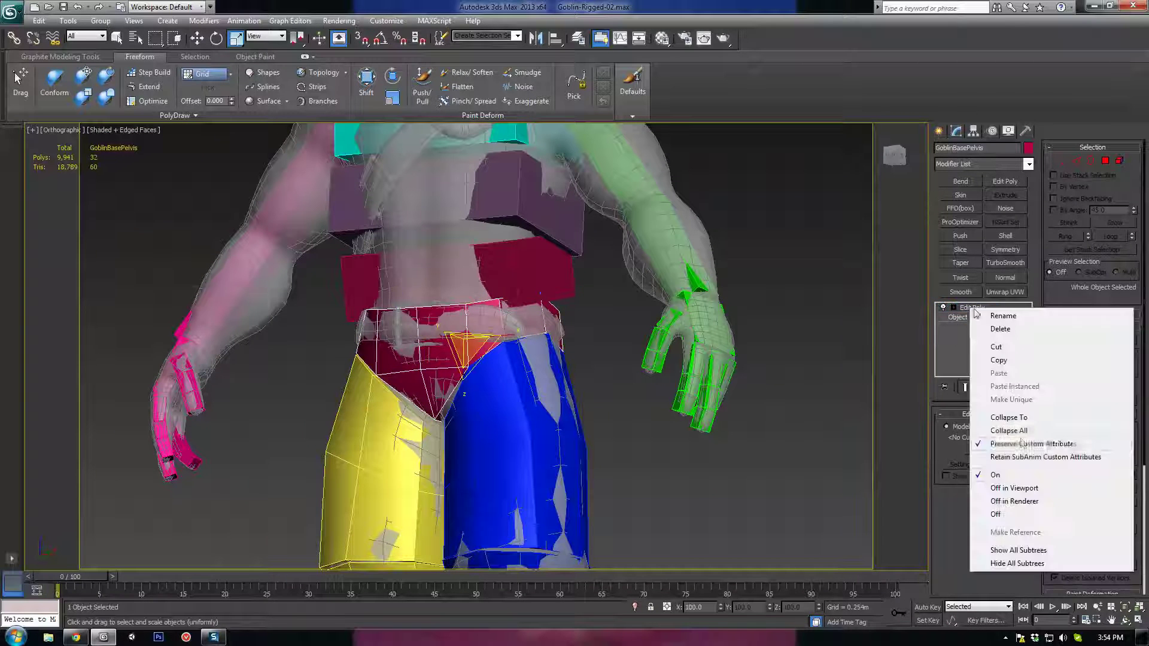
left_click(1008, 417)
Test the rig by moving the pelvis bone downward, and return it to its standing position
middle_click_drag(514, 383, 530, 415, "alt")
scroll(489, 370, "down", 3)
key("w")
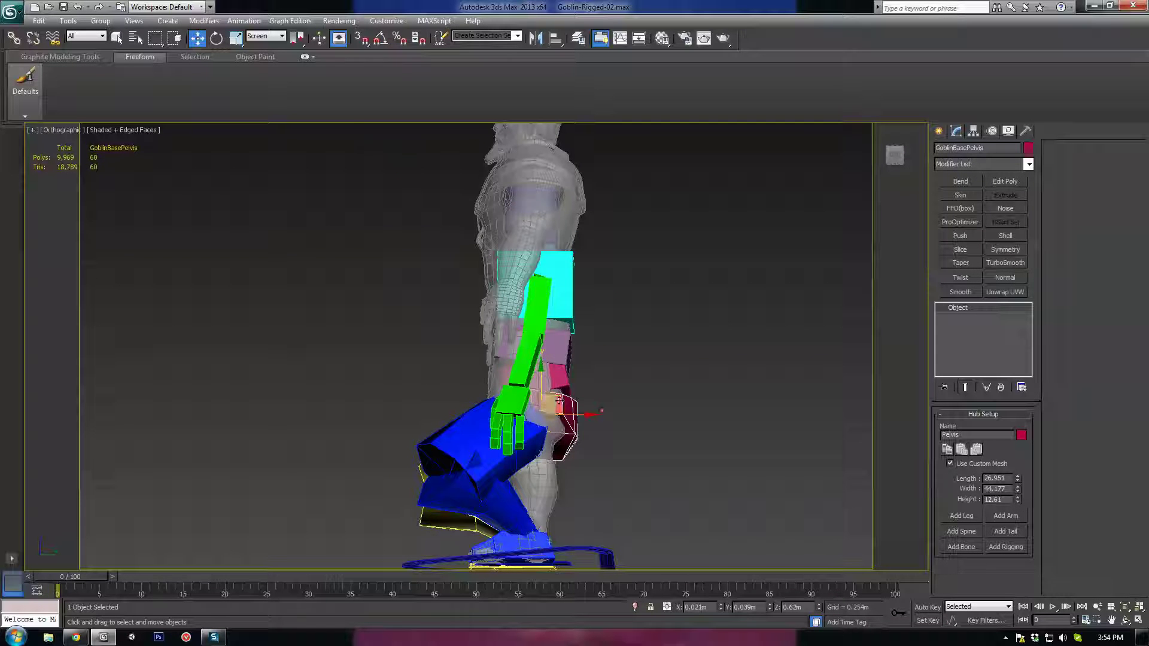
left_click_drag(560, 400, 522, 337)
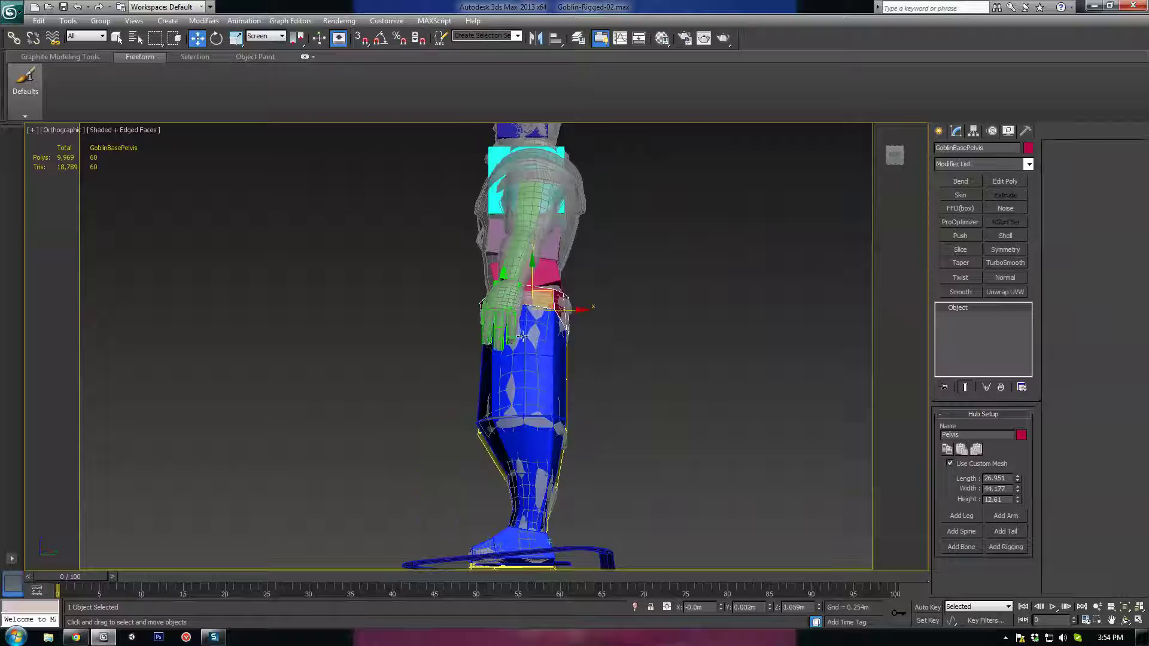
Examine how the reshaped pelvis bone fits the goblin's waist and upper legs
middle_click_drag(522, 337, 584, 355, "alt")
scroll(578, 358, "up", 3)
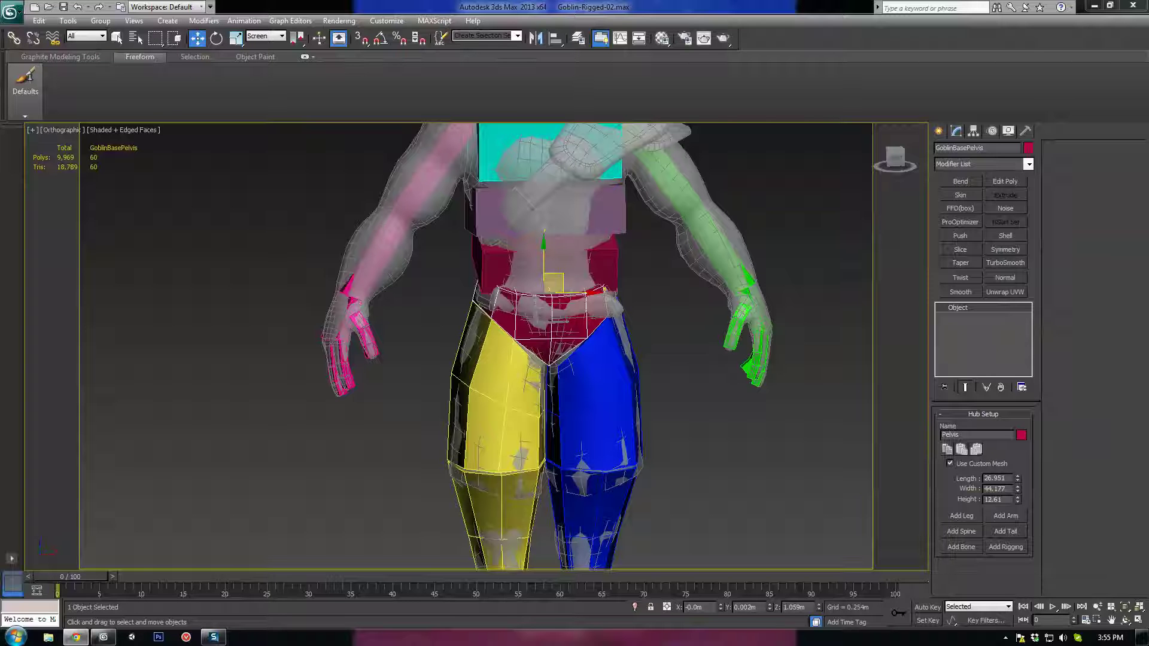
middle_click_drag(679, 318, 675, 326, "alt")
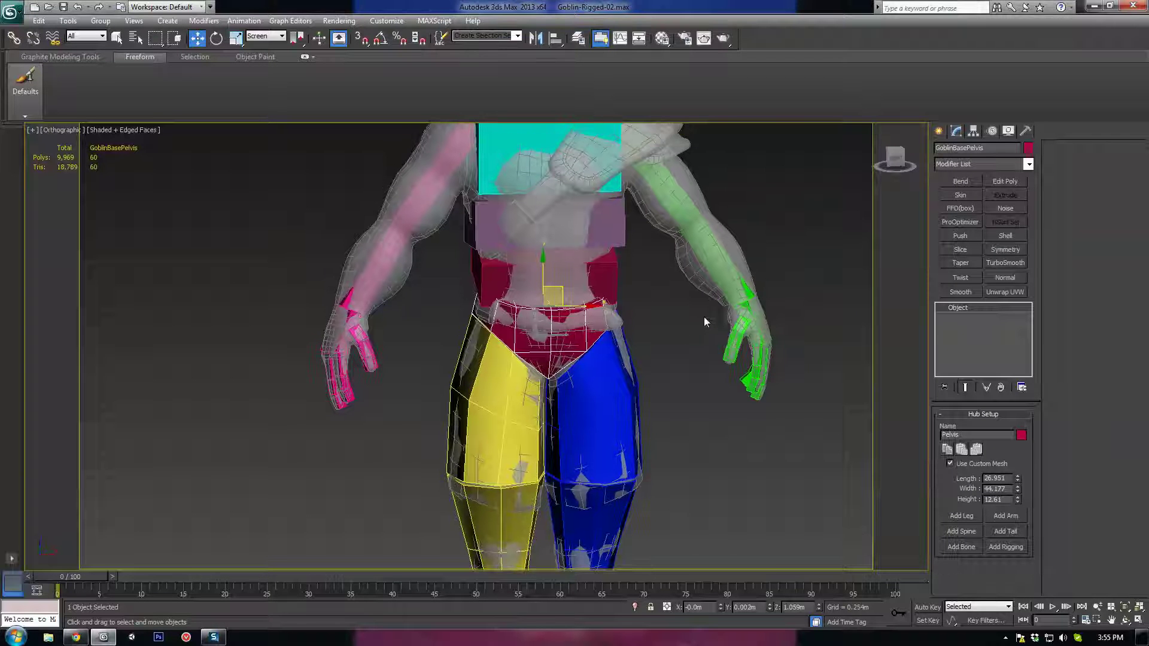
middle_click_drag(596, 299, 568, 299, "alt")
scroll(580, 302, "up", 2)
scroll(629, 287, "up", 4)
middle_click_drag(655, 270, 620, 351)
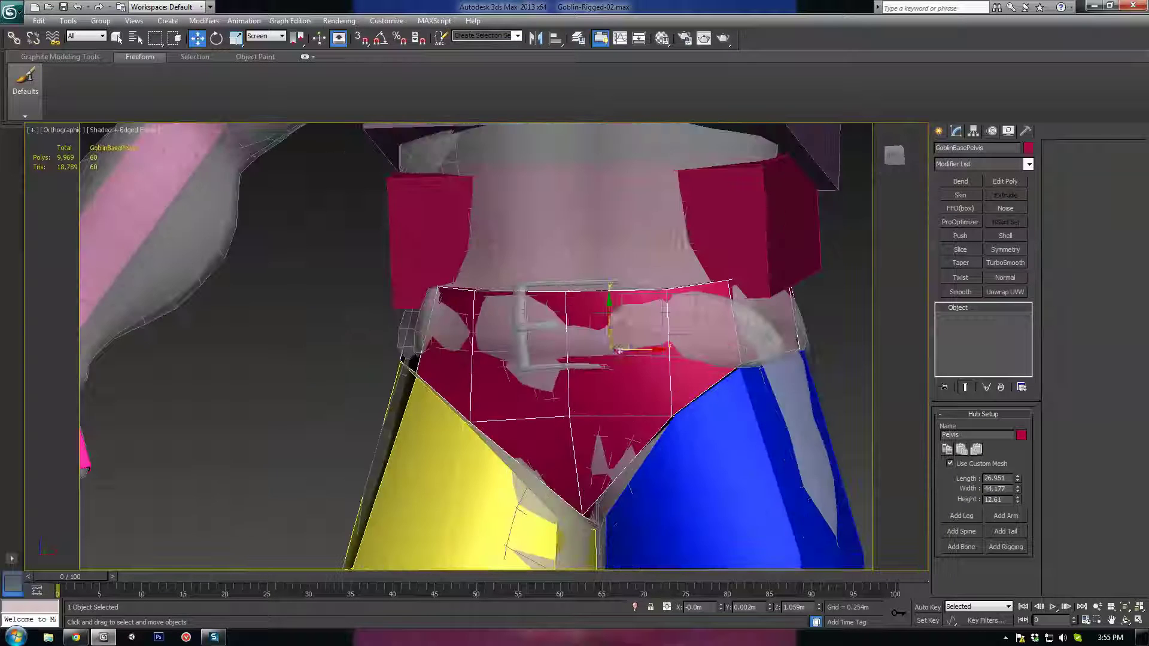
Show the model in wireframe and try rotating the thin bone running down inside the ribcage
left_click(732, 214)
mouse_move(733, 214)
middle_mouse_down("alt")
mouse_move(630, 358)
mouse_move(479, 251)
mouse_move(472, 341)
mouse_move(546, 328)
mouse_move(549, 231)
mouse_move(557, 269)
mouse_move(605, 272)
mouse_move(560, 274)
mouse_move(536, 342)
mouse_move(519, 341)
middle_mouse_up("alt")
scroll(631, 358, "down", 4)
key("F3")
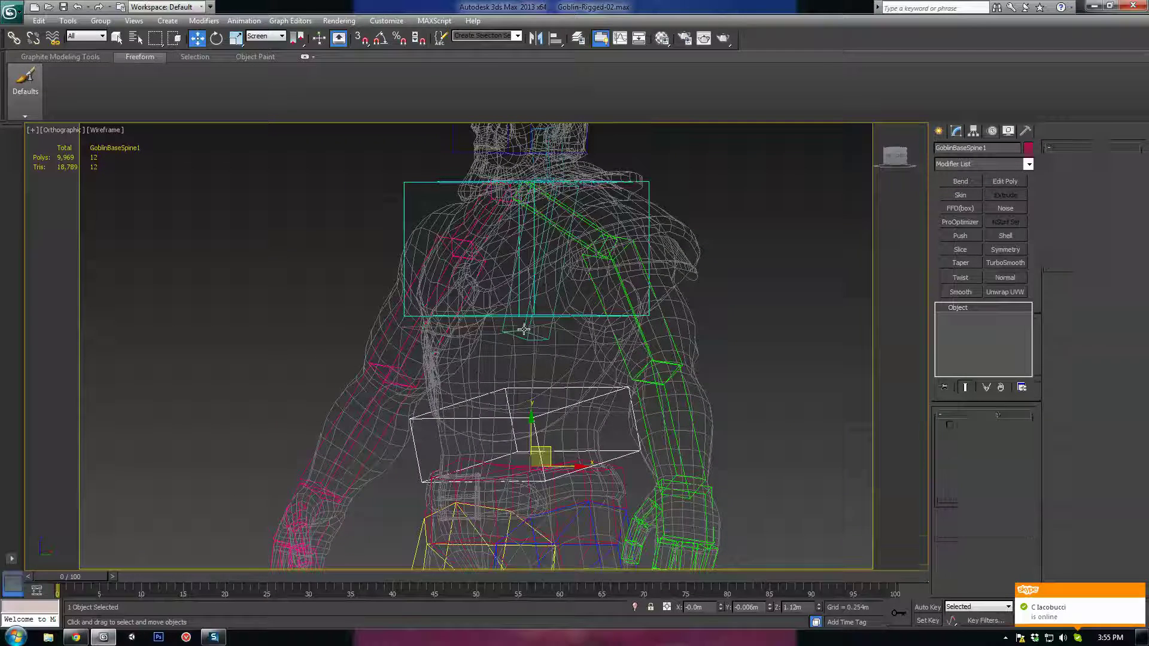
left_click(524, 329)
left_click(526, 326)
key("e")
left_click_drag(530, 318, 539, 285)
key("ctrl+z")
Try rotating the ribcage bone to test how the upper body follows, undoing the test rotations
left_click(636, 211)
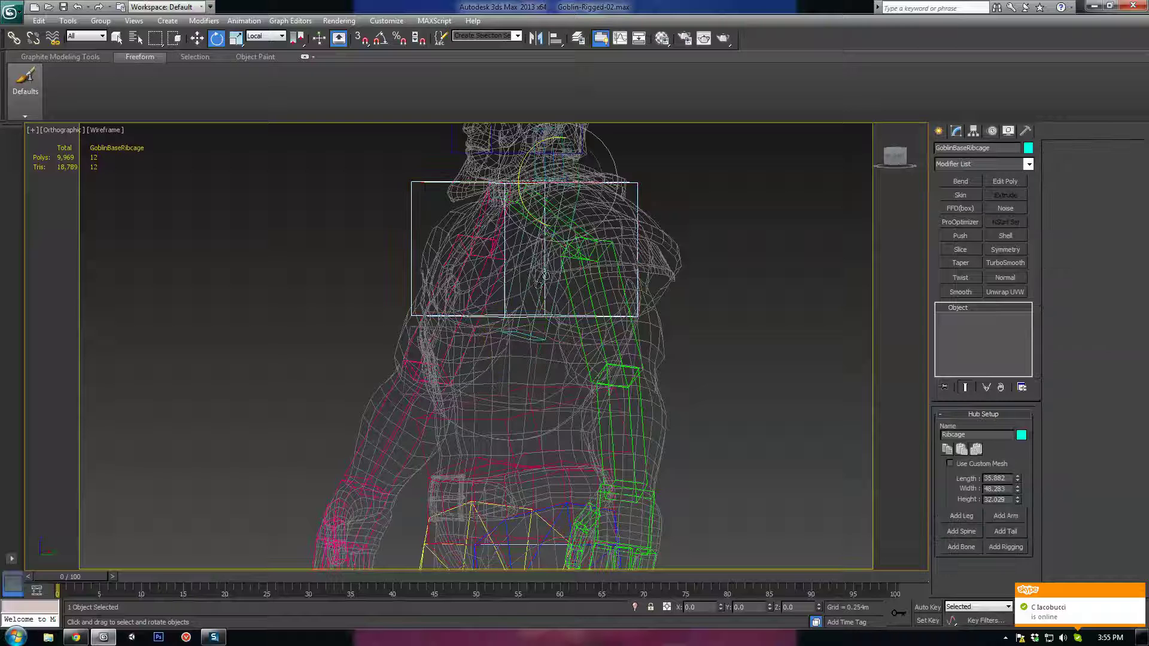
left_click_drag(546, 225, 517, 199)
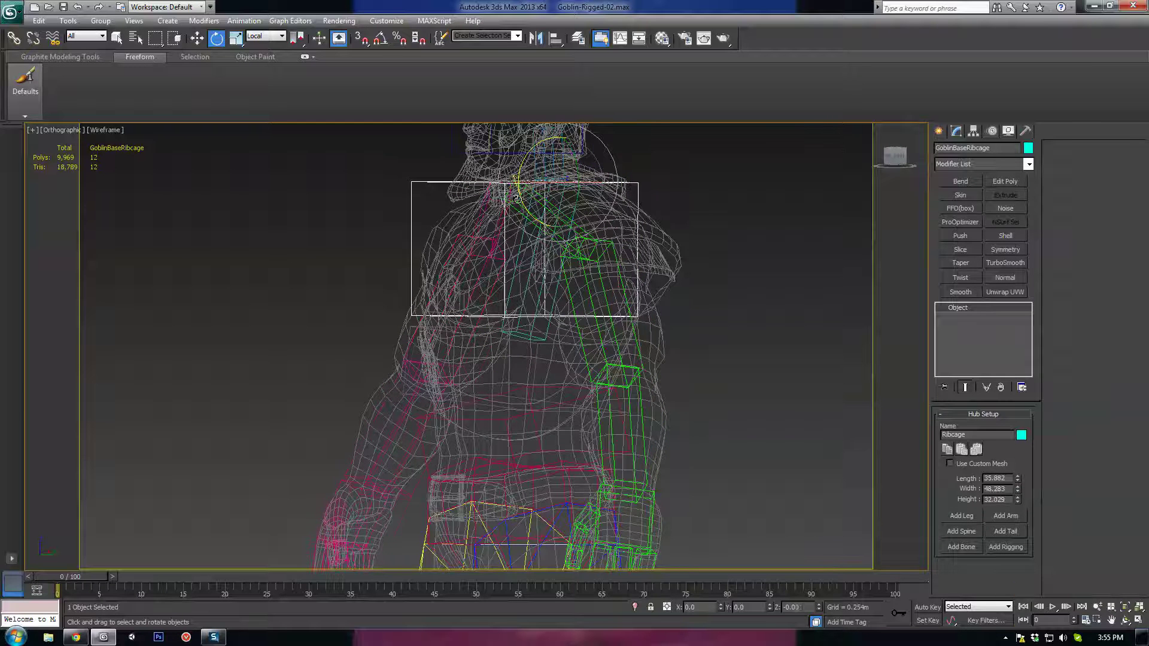
left_click_drag(553, 163, 529, 235)
key("ctrl+z")
left_click_drag(554, 174, 523, 263)
key("ctrl+z")
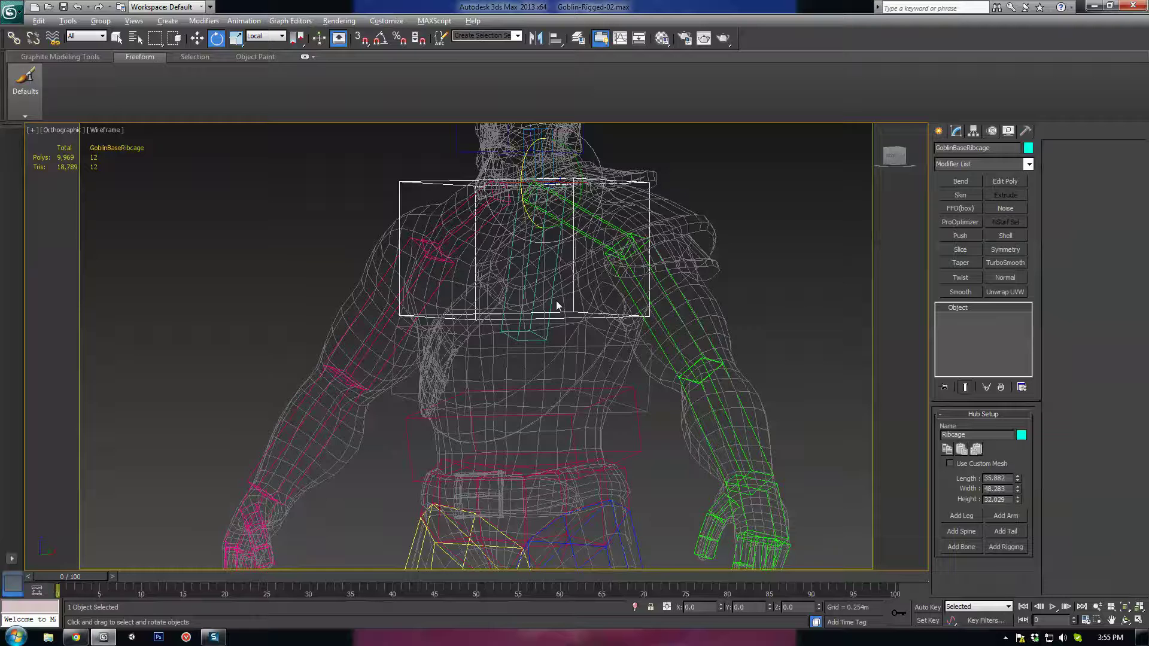
Return to shaded display and add an Edit Poly modifier to the lowest spine bone above the pelvis
key("F3")
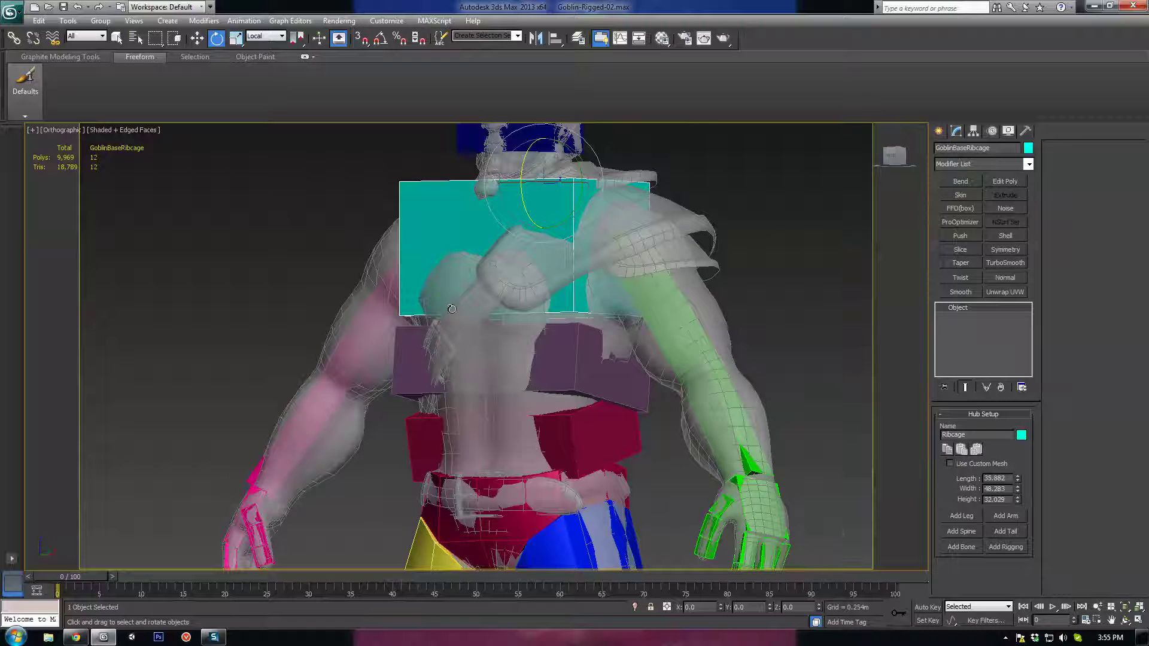
middle_click_drag(452, 309, 523, 286, "alt")
scroll(518, 383, "up", 3)
left_click(523, 386)
middle_click_drag(447, 372, 535, 325)
scroll(527, 360, "up", 4)
scroll(616, 363, "down", 2)
right_click(516, 303)
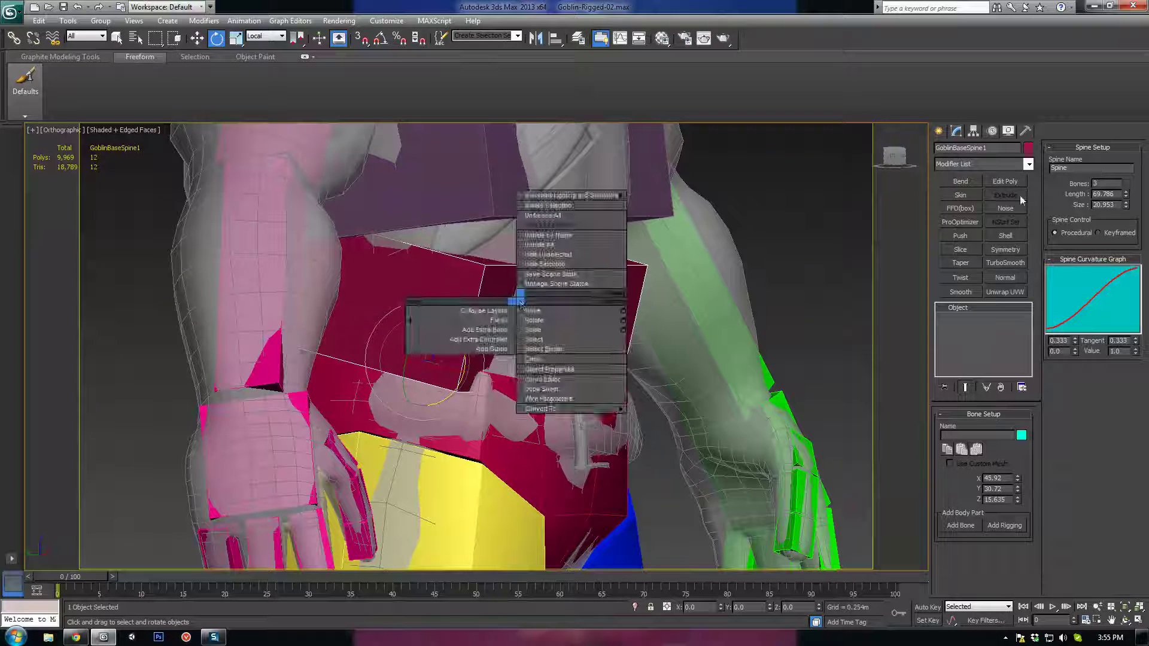
left_click(1005, 181)
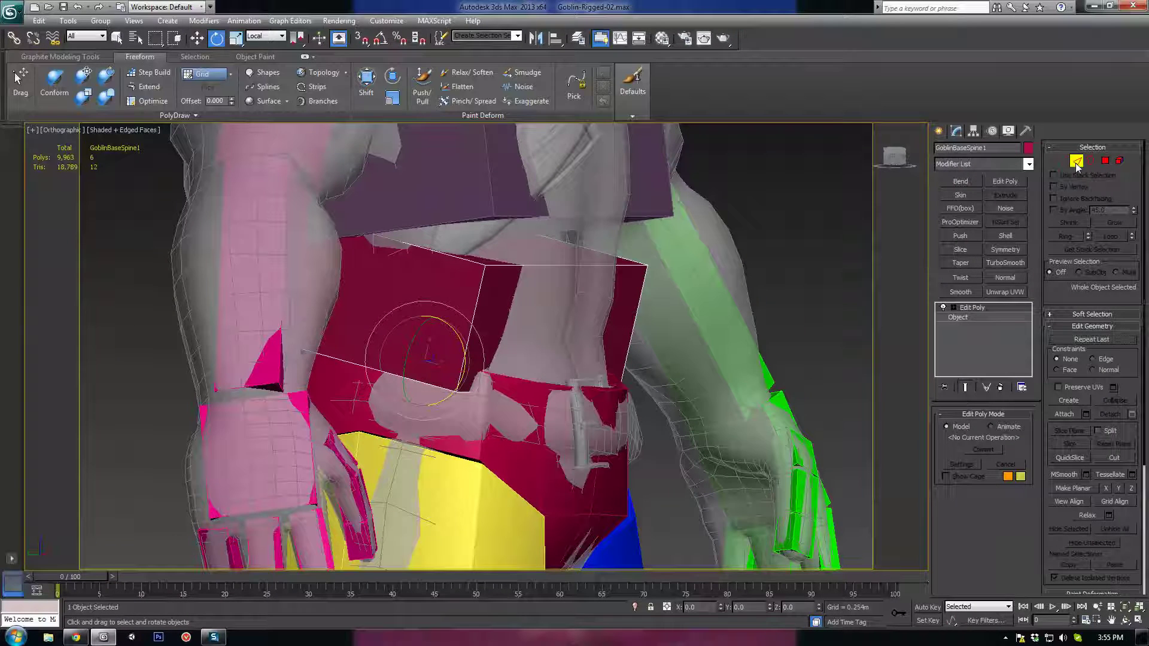
Connect the lowest spine bone's widthwise edges, and likewise its side edges, to add middle loops in both directions
mouse_move(682, 367)
middle_mouse_down("alt")
mouse_move(572, 374)
mouse_move(494, 320)
middle_mouse_up("alt")
key("F3")
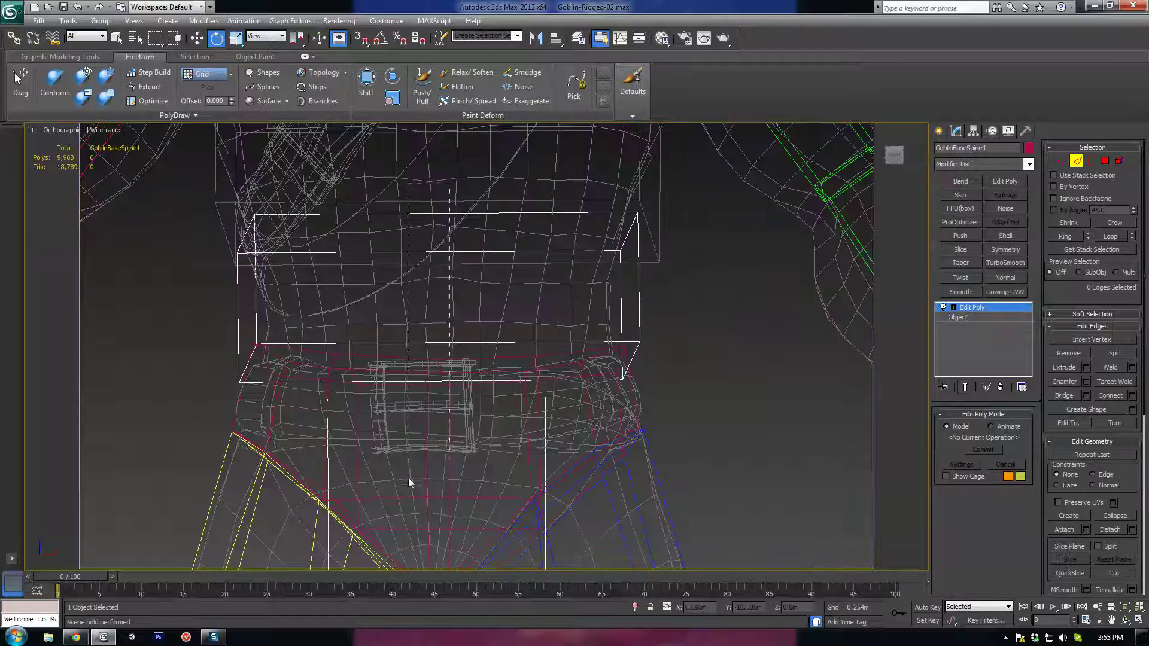
left_click_drag(409, 478, 409, 480)
left_click(1111, 396)
middle_click_drag(659, 383, 465, 258, "alt")
left_click_drag(468, 443, 486, 446)
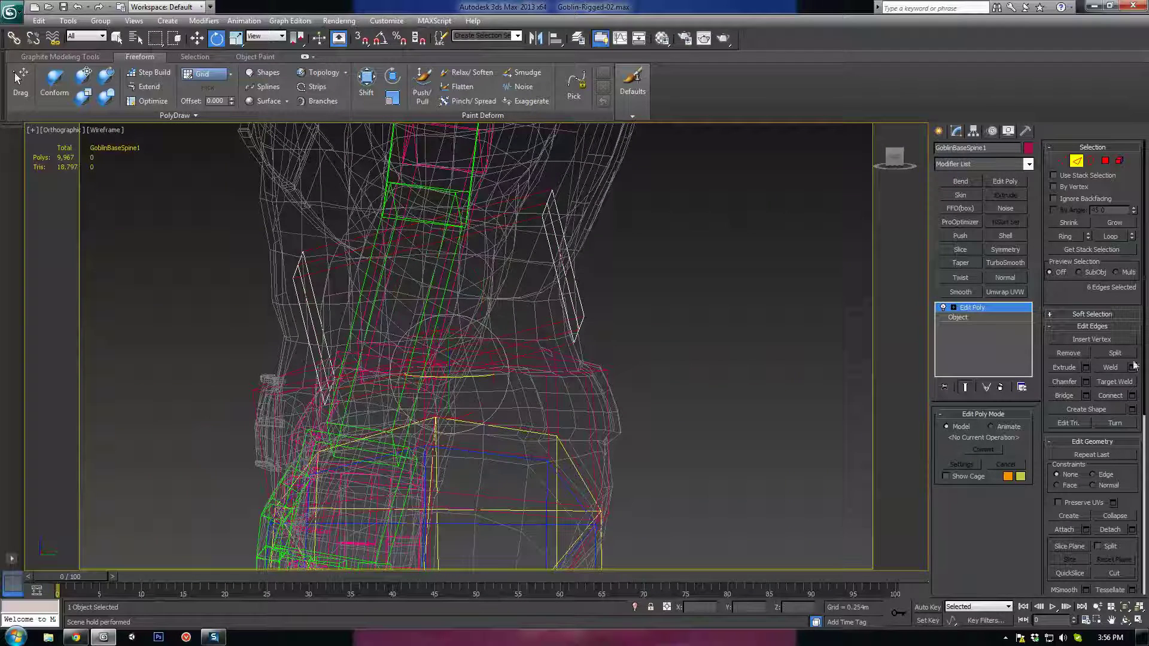
left_click(1111, 397)
middle_click_drag(479, 378, 529, 361, "alt")
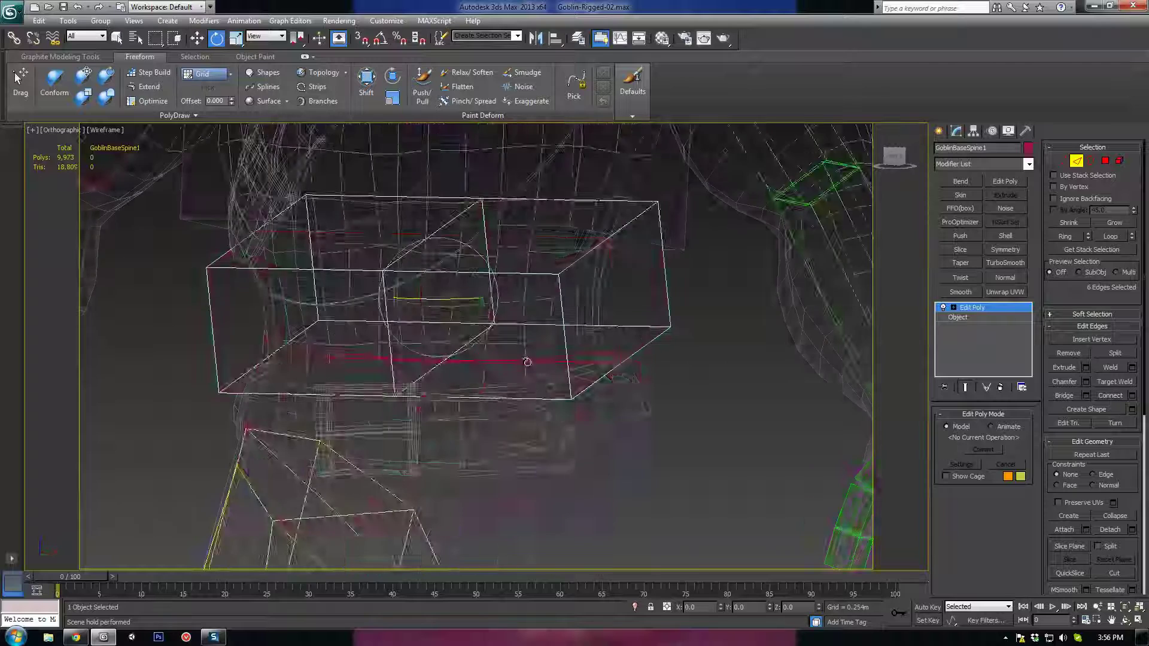
Pull the front middle edge of the lowest spine bone forward and slightly upward to follow the belly
key("F3")
left_click(388, 330)
key("w")
middle_click_drag(388, 329, 417, 325, "alt")
left_click_drag(411, 320, 375, 349)
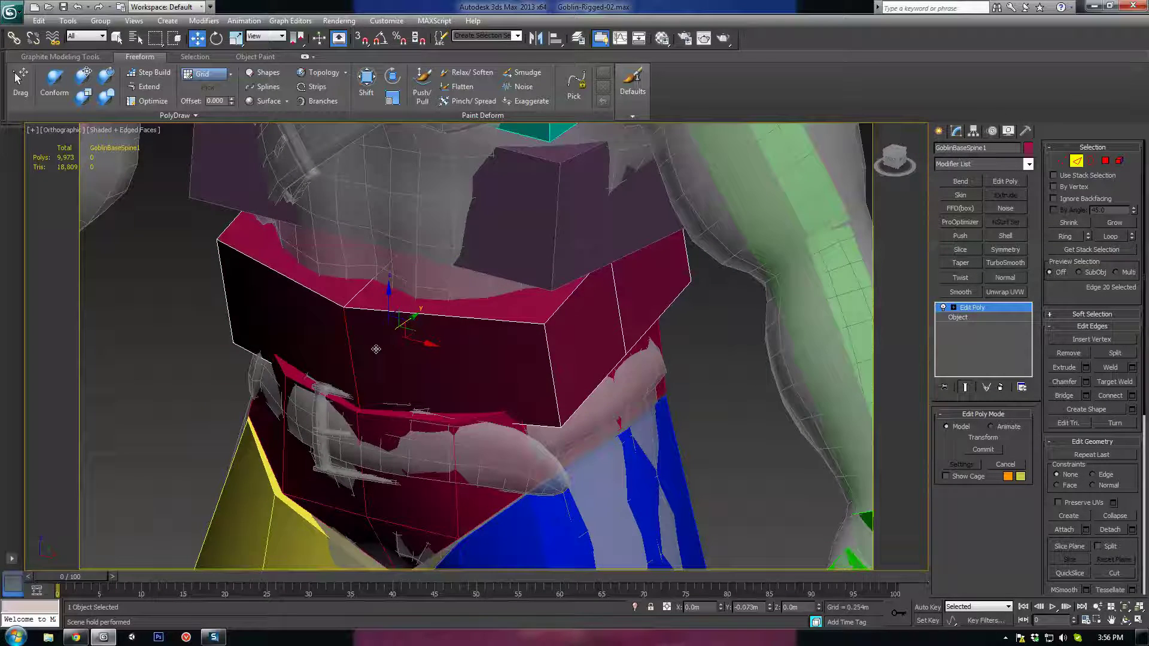
middle_click_drag(374, 347, 348, 327, "alt")
left_click_drag(349, 328, 348, 323)
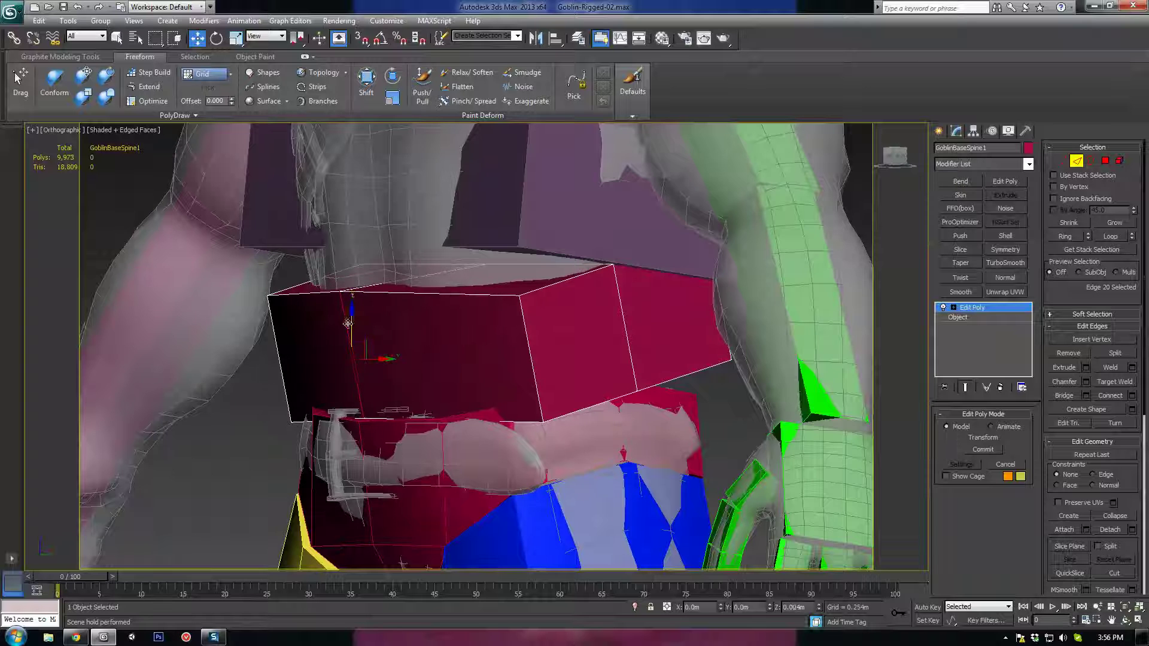
Adjust the middle edge on the bone's side, and scale both side edges inward along X about the selection center
middle_click_drag(393, 341, 618, 353, "alt")
mouse_move(646, 330)
left_mouse_down()
mouse_move(631, 336)
mouse_move(640, 331)
left_mouse_up()
middle_click_drag(640, 330, 606, 298, "alt")
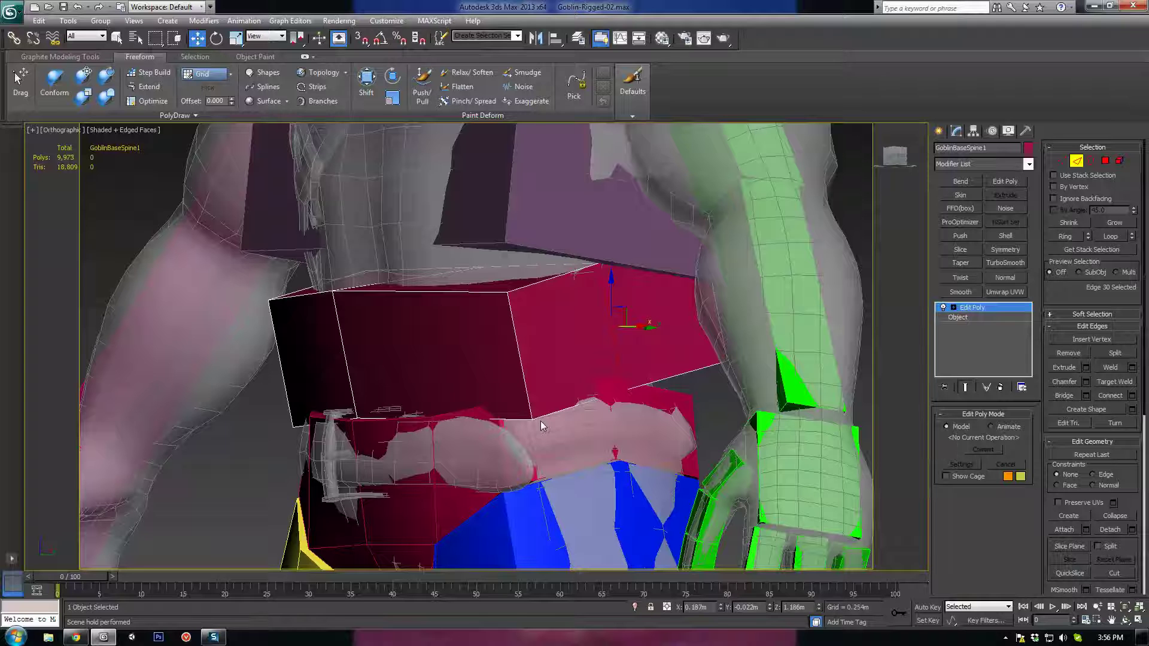
left_click(280, 379)
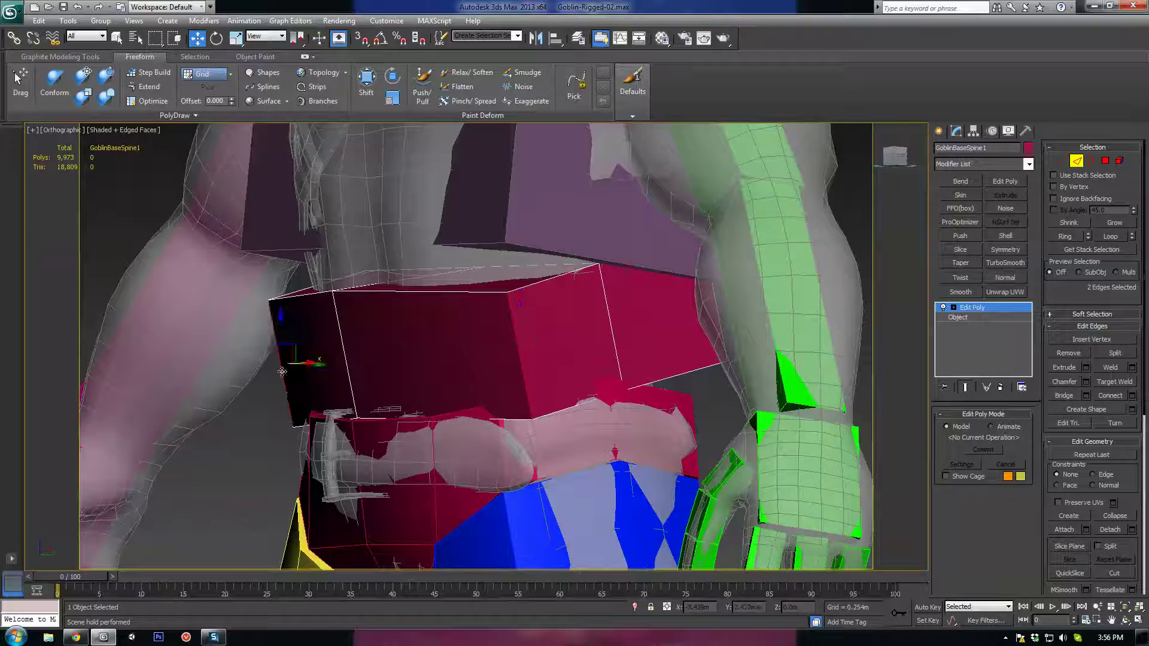
middle_click_drag(280, 378, 333, 362, "alt")
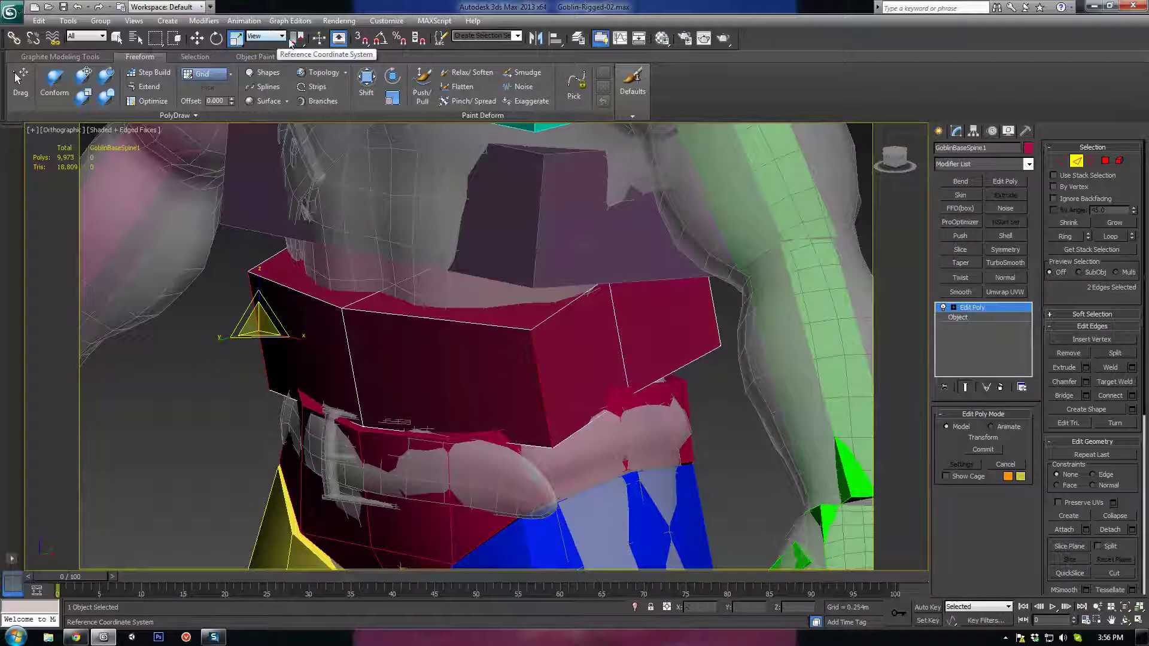
left_click_drag(297, 38, 295, 80)
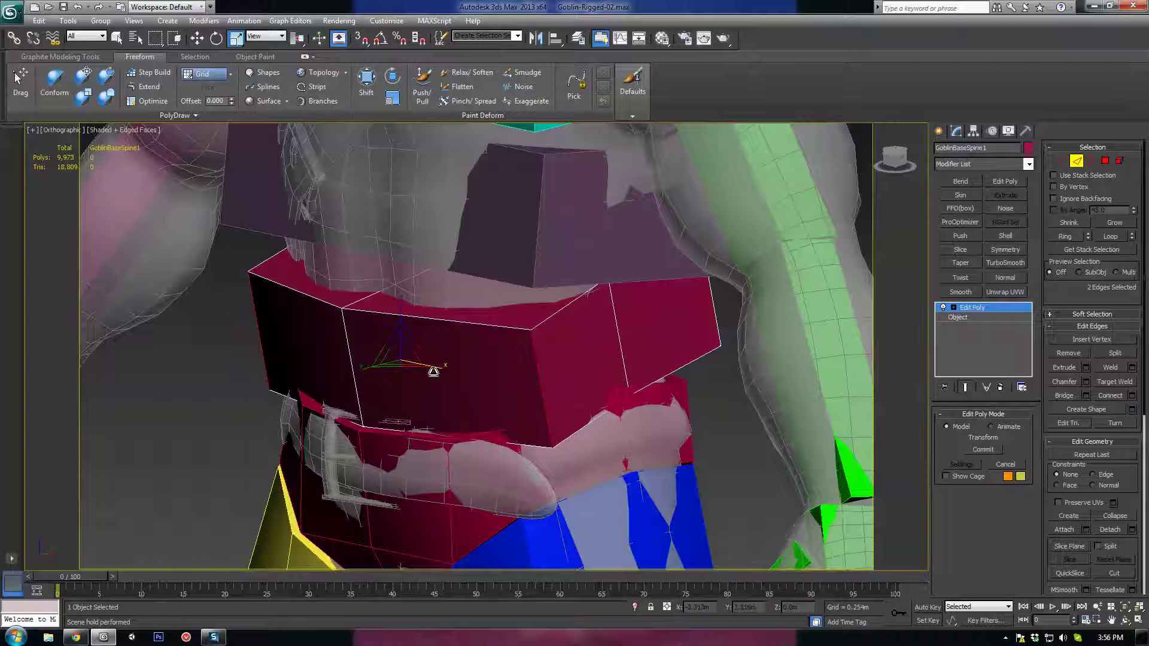
left_click_drag(433, 371, 423, 370)
middle_click_drag(416, 376, 462, 413, "alt")
Reposition the front middle edge and the front corner edges of the lowest spine bone to fit the goblin's belly
left_click(444, 396)
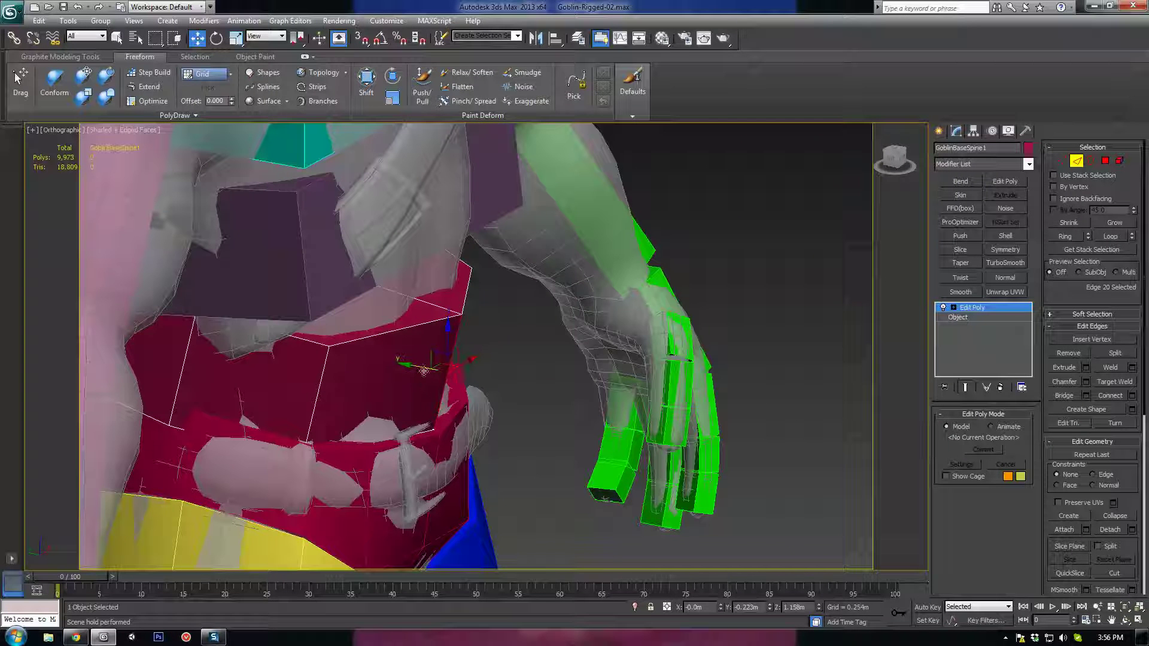
left_click_drag(422, 368, 431, 369)
middle_click_drag(395, 399, 304, 412, "alt")
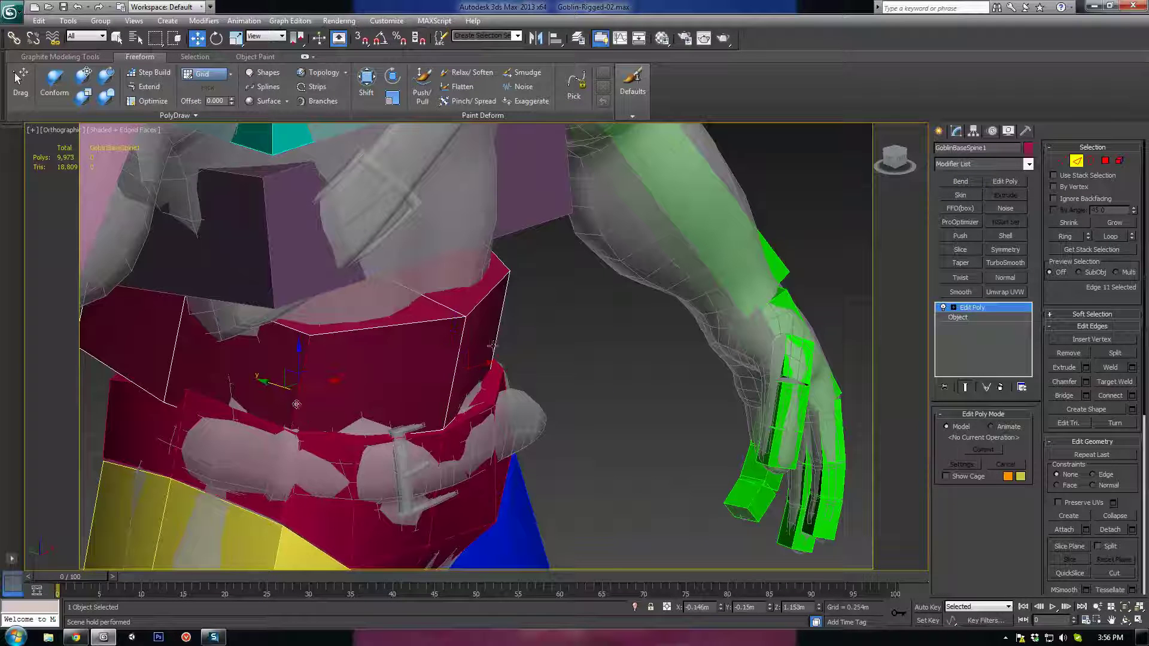
middle_click_drag(430, 395, 300, 365, "alt")
left_click_drag(259, 396, 268, 399)
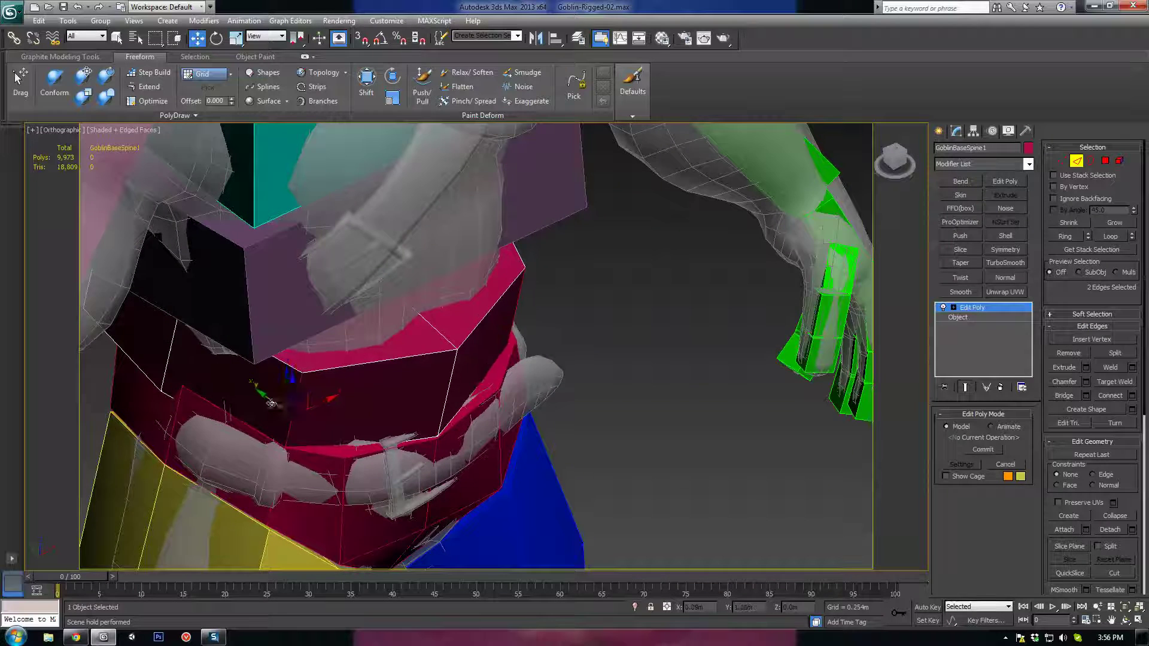
mouse_move(271, 404)
middle_mouse_down("alt")
mouse_move(277, 353)
mouse_move(210, 343)
mouse_move(312, 344)
mouse_move(303, 337)
mouse_move(305, 353)
mouse_move(286, 346)
mouse_move(324, 299)
mouse_move(299, 359)
mouse_move(331, 353)
middle_mouse_up("alt")
key("F3")
key("F3")
Move the two rear corner edges of the lowest spine bone and scale them closer together to fit the lower back
left_click(331, 353)
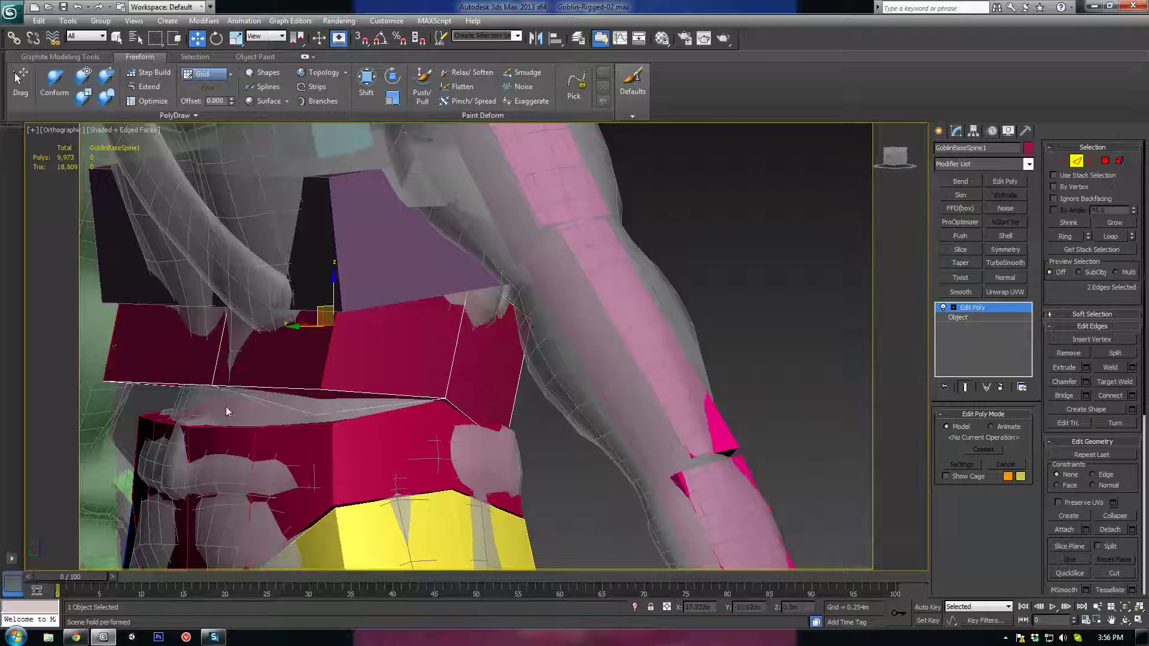
middle_click_drag(227, 411, 289, 325, "alt")
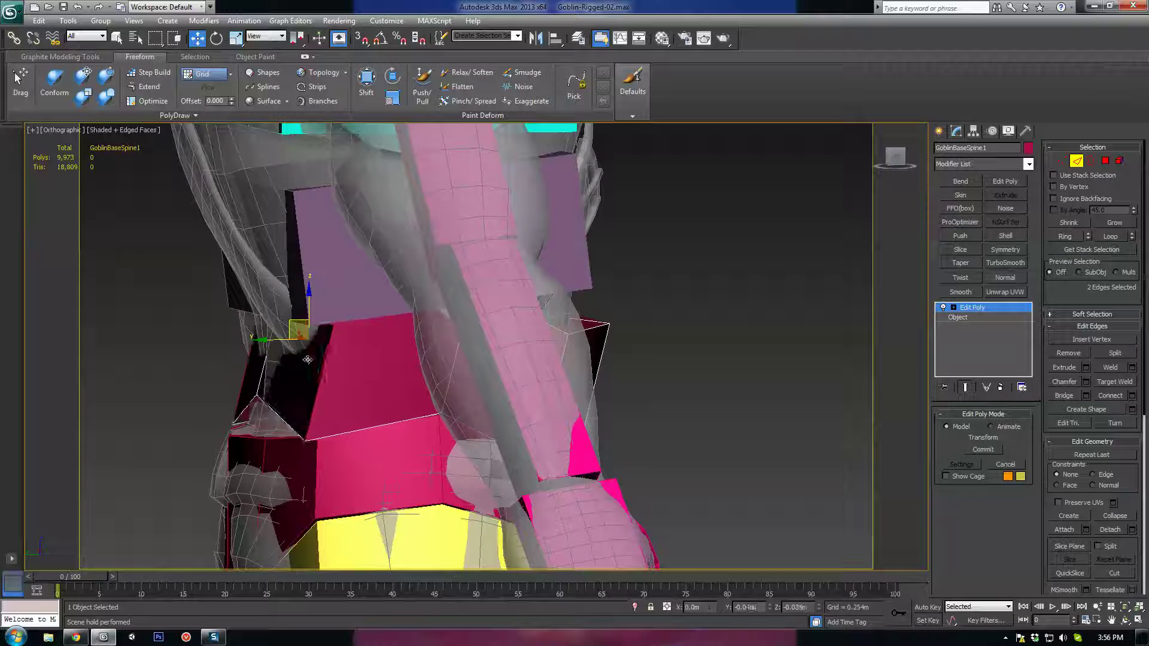
key("z")
middle_click_drag(370, 428, 401, 419, "alt")
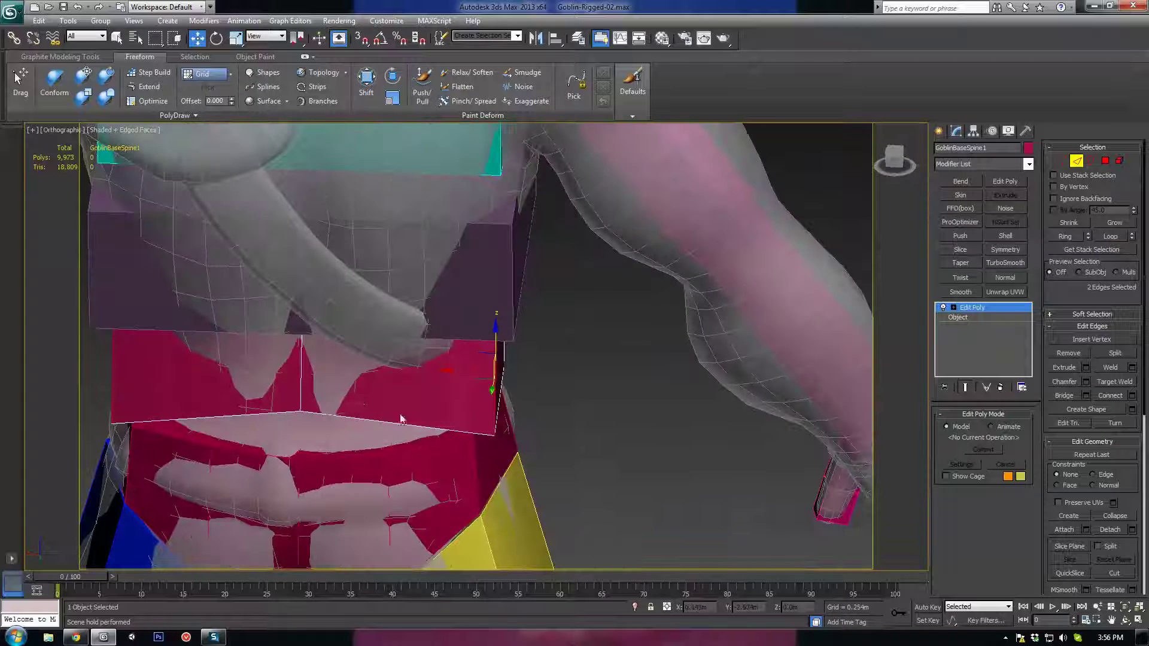
left_click_drag(312, 360, 315, 372)
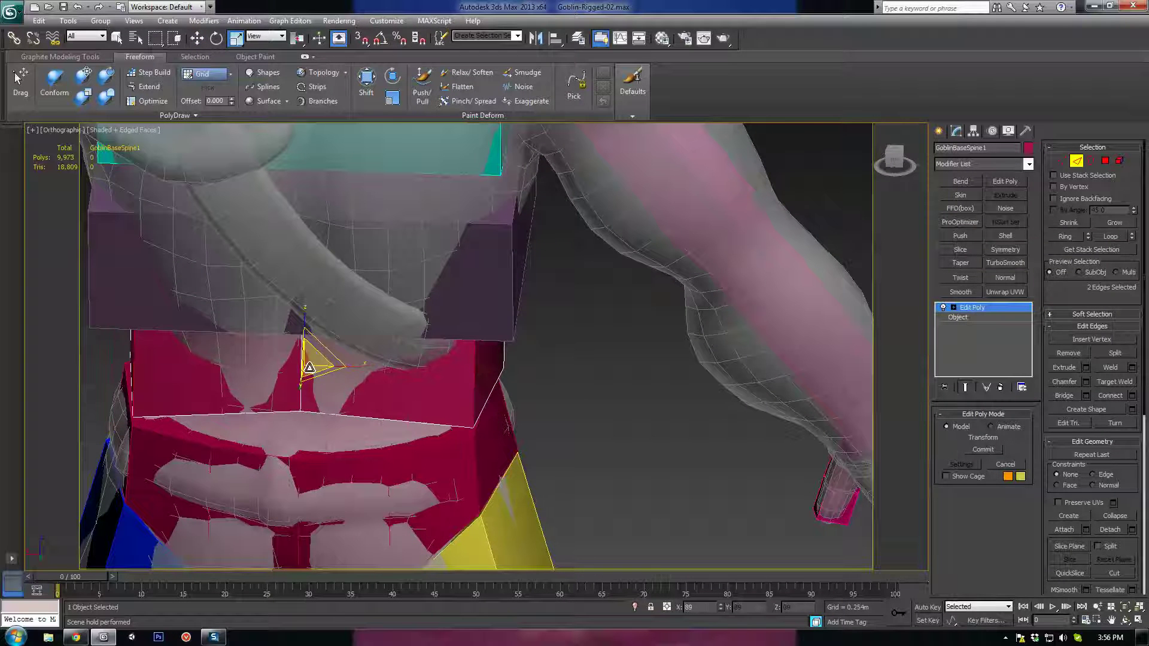
middle_click_drag(385, 392, 319, 358, "alt")
key("w")
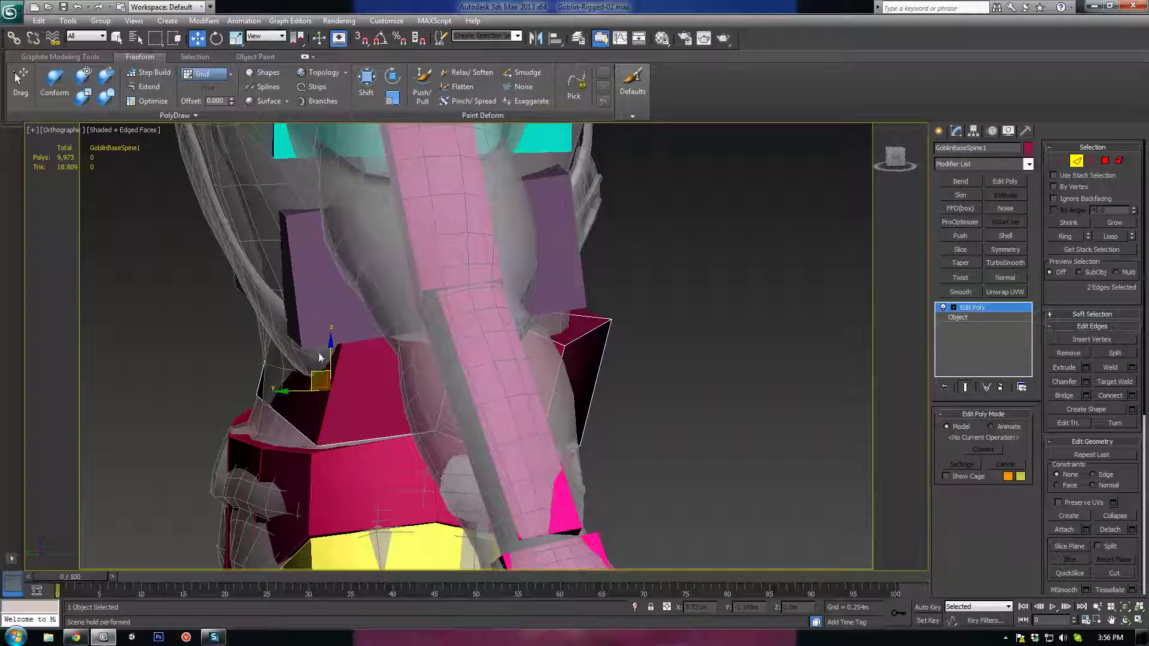
left_click_drag(316, 374, 310, 371)
Move the rear middle edge of the lowest spine bone to align with the goblin's lower back and the pelvis bone
left_click(263, 369)
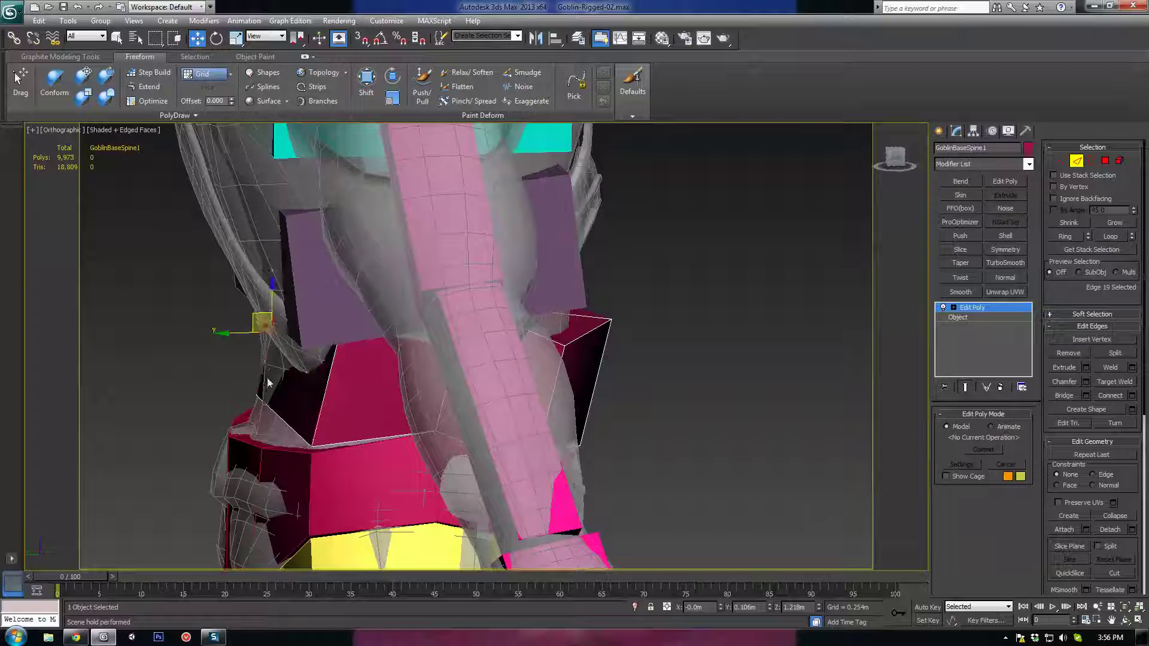
middle_click_drag(264, 369, 257, 358, "alt")
left_click_drag(253, 320, 235, 353)
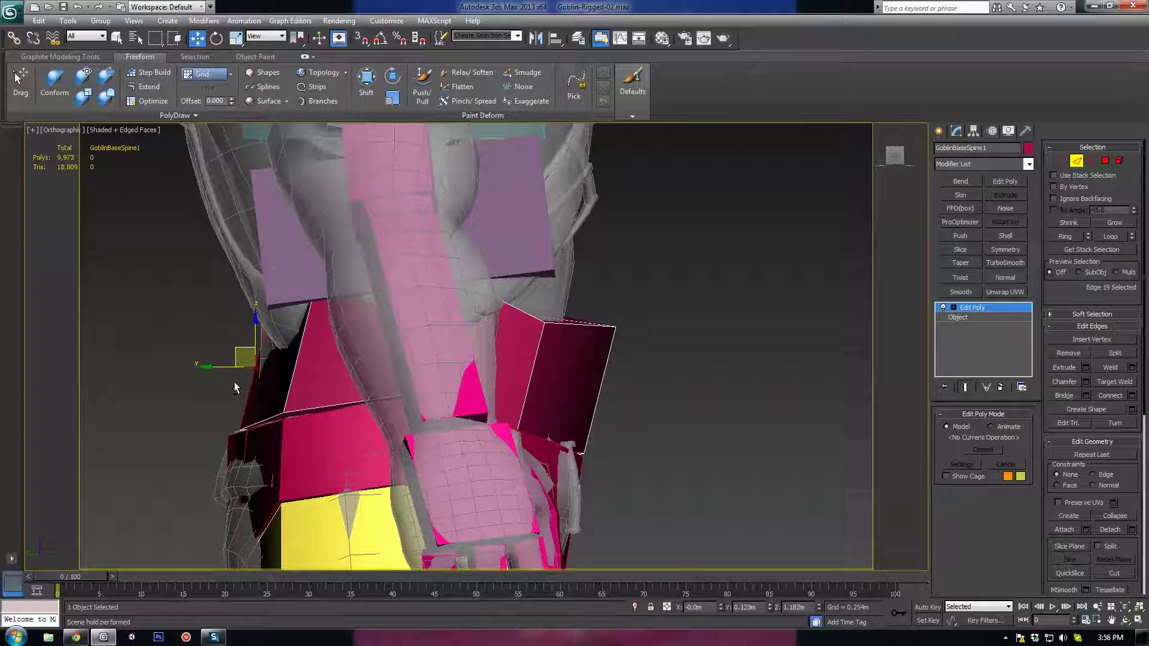
middle_click_drag(236, 387, 348, 411, "alt")
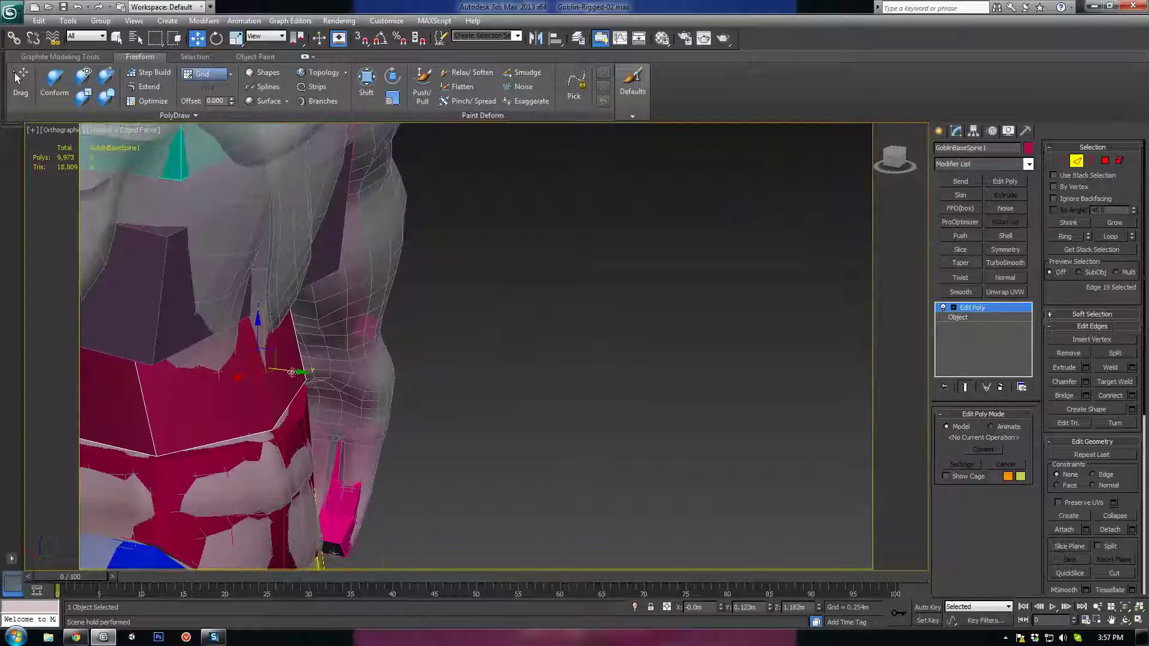
middle_click_drag(279, 358, 292, 352, "alt")
left_click_drag(278, 354, 289, 356)
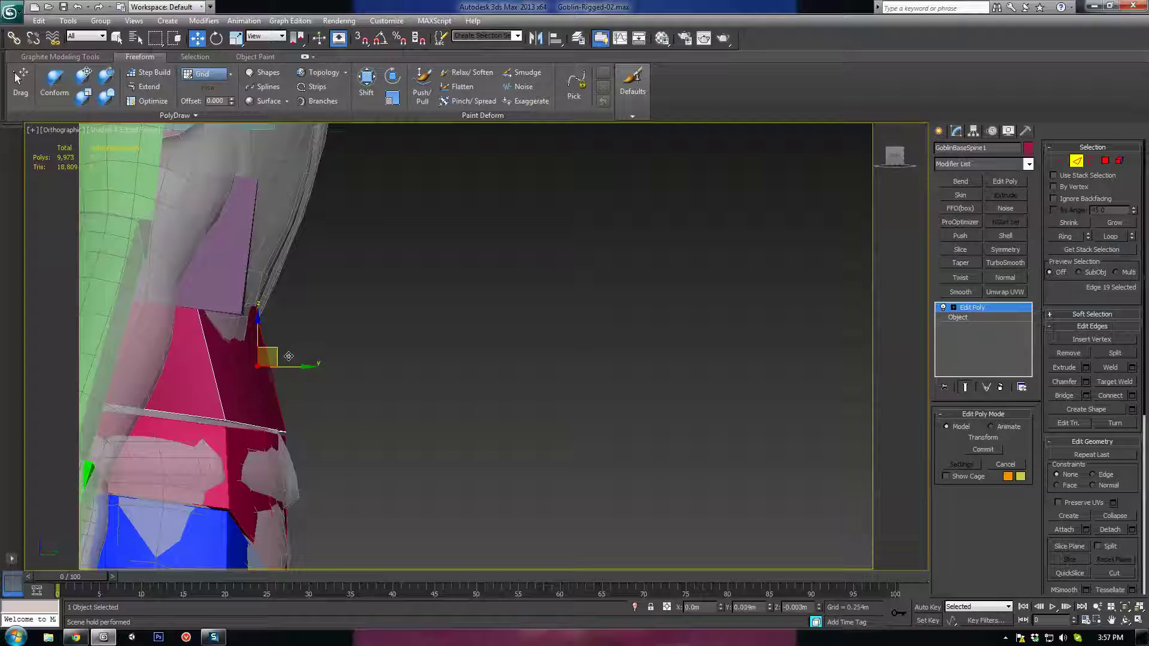
Try lowering the upper ring of vertices on the lowest spine bone, undo it, and leave vertex editing
mouse_move(286, 356)
middle_mouse_down("alt")
mouse_move(354, 411)
mouse_move(497, 482)
mouse_move(443, 448)
mouse_move(495, 426)
mouse_move(625, 286)
mouse_move(625, 307)
middle_mouse_up("alt")
key("1")
key("F3")
left_click_drag(655, 275, 161, 419)
left_click_drag(408, 344, 408, 353)
key("ctrl+z")
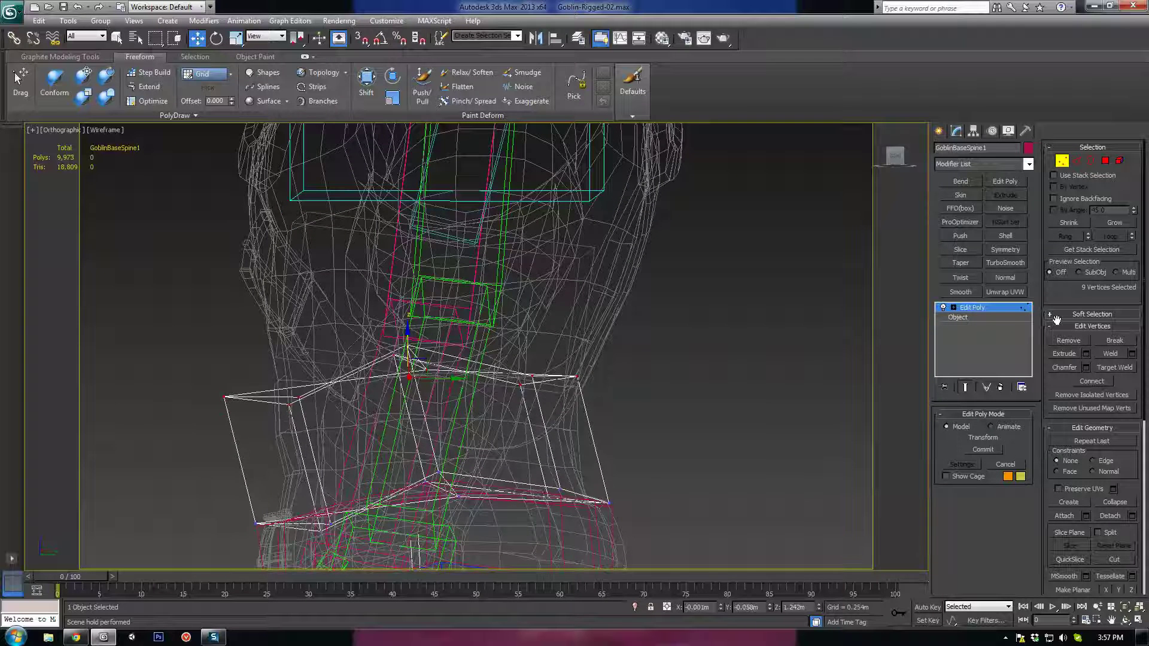
left_click(977, 312)
middle_click_drag(443, 383, 467, 385, "alt")
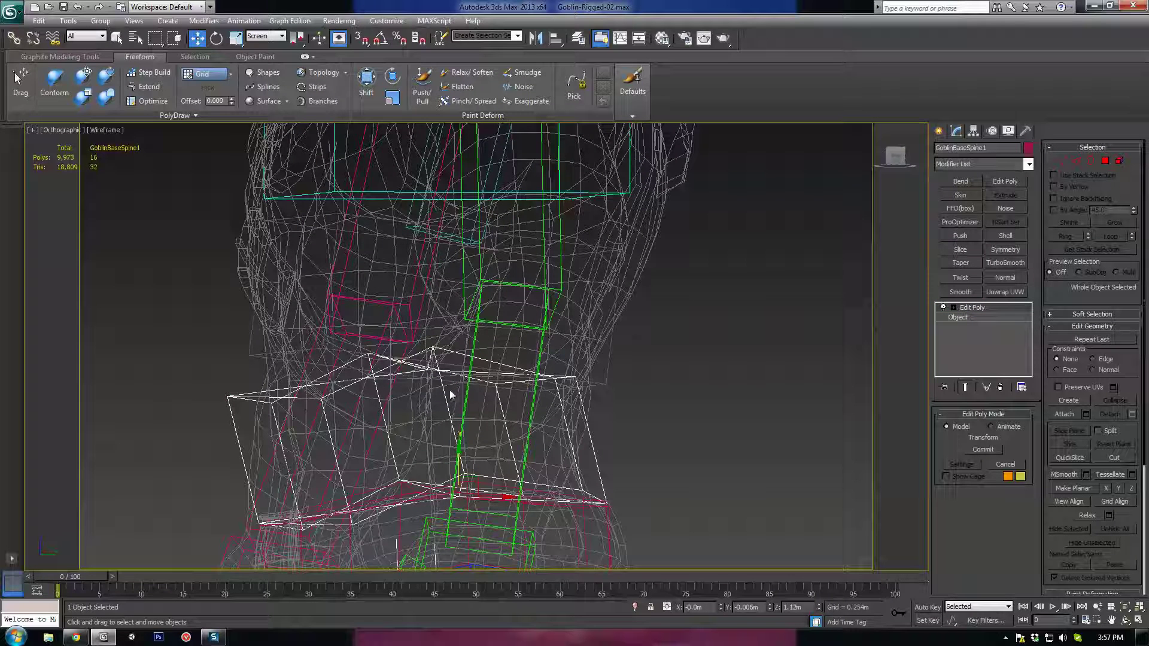
key("F3")
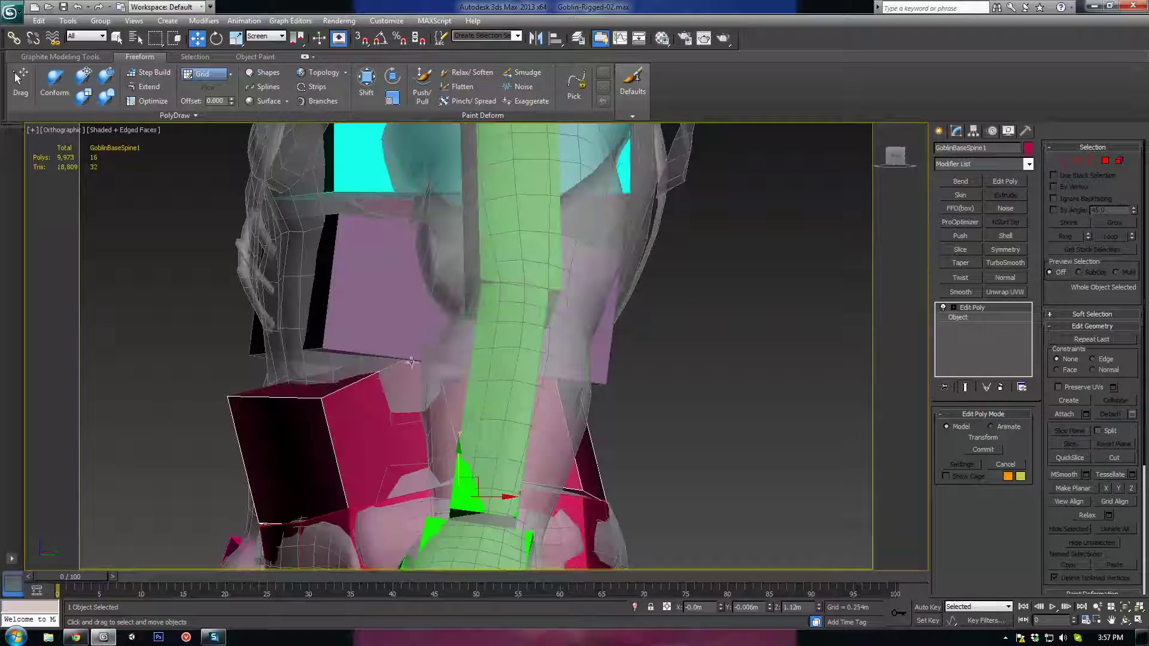
Select the middle spine bone and lower it slightly toward the waist, and try adjusting the spine's overall length
scroll(484, 335, "up", 3)
left_click(484, 335)
mouse_move(484, 335)
middle_mouse_down("alt")
mouse_move(503, 339)
mouse_move(475, 334)
middle_mouse_up("alt")
key("F3")
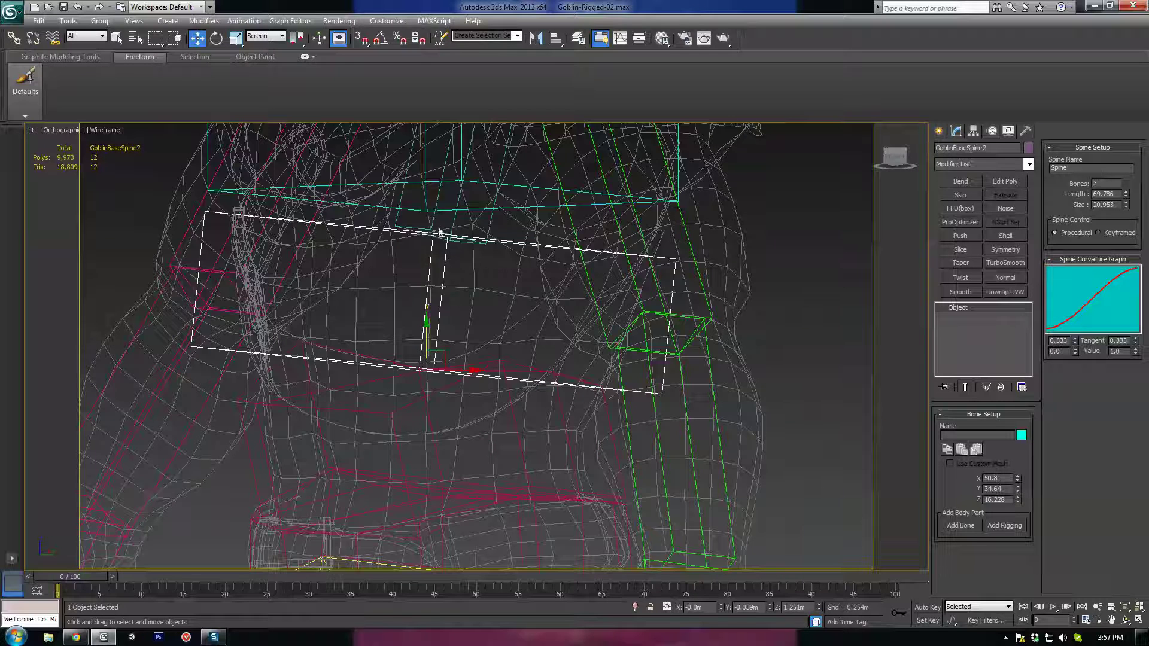
scroll(437, 234, "down", 5)
middle_click_drag(457, 385, 495, 390, "alt")
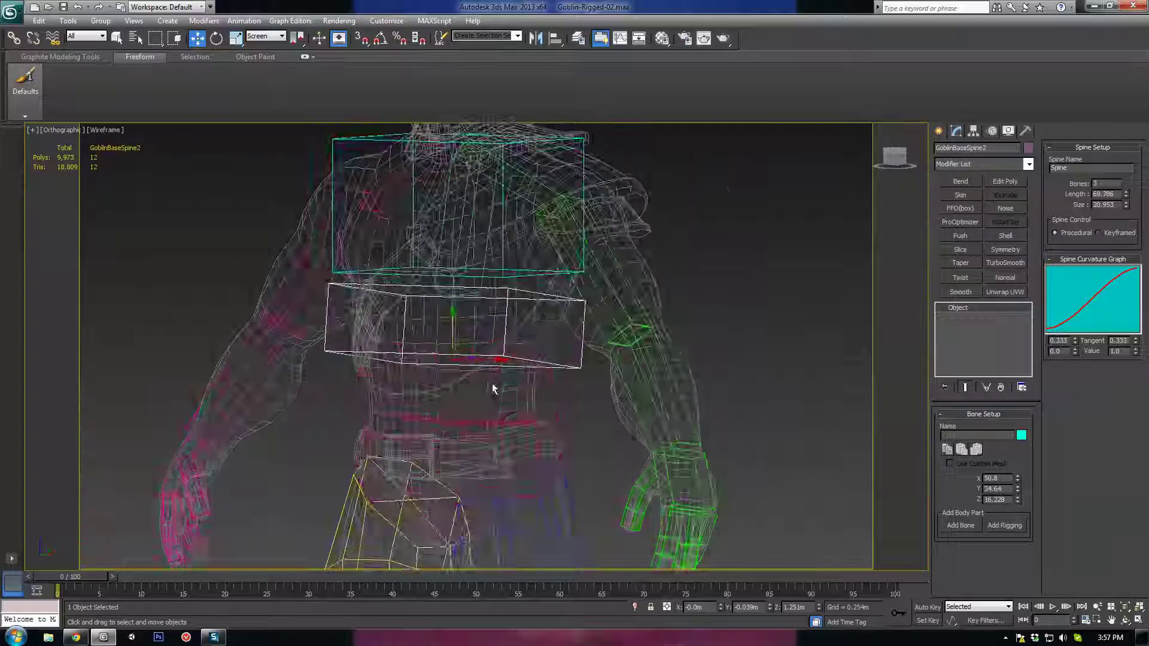
key("F3")
left_click_drag(456, 326, 451, 335)
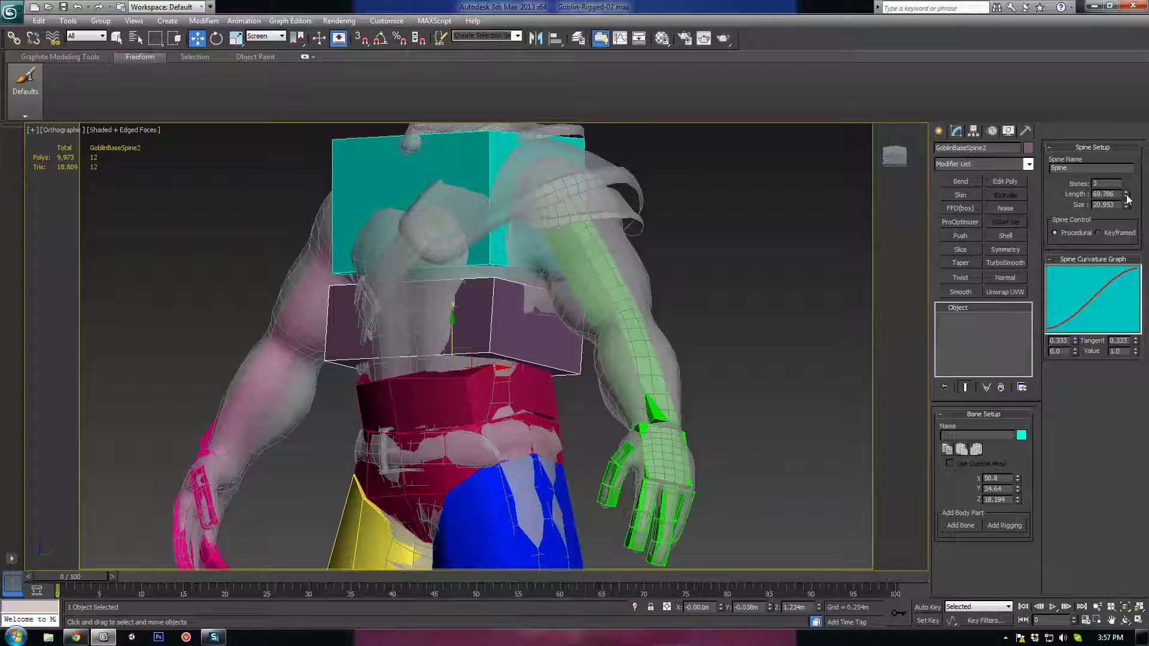
left_click_drag(1128, 199, 1123, 196)
key("ctrl+z")
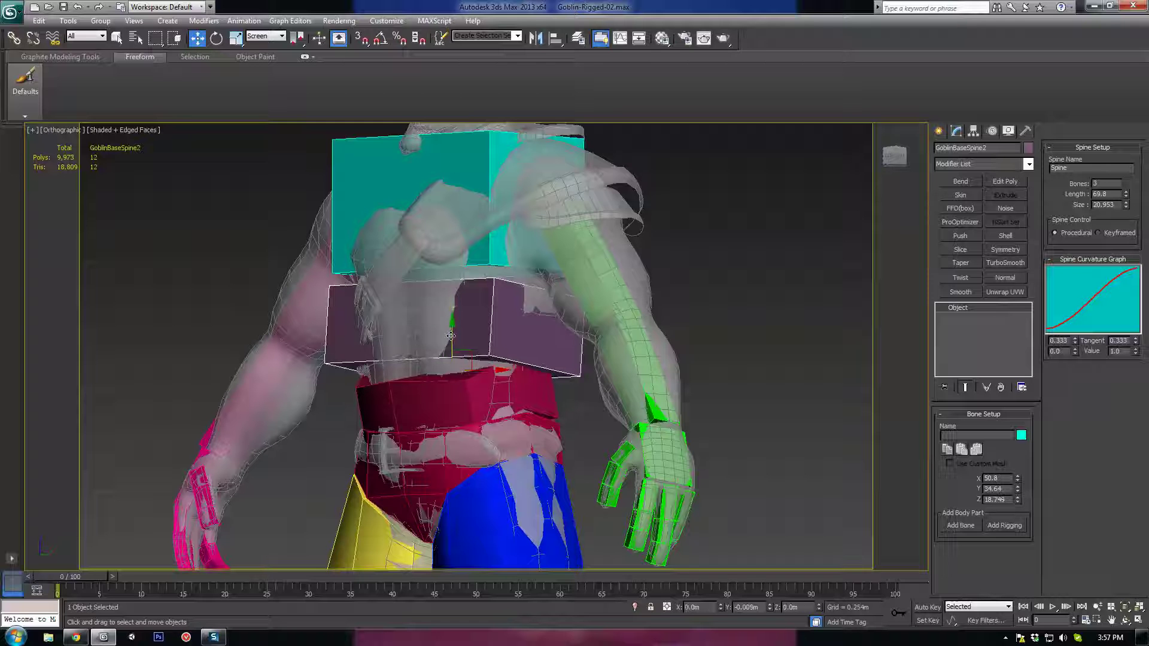
Select the lowest spine bone, enter edge editing, and raise its front middle edge slightly
key("F3")
left_click(457, 274)
key("F3")
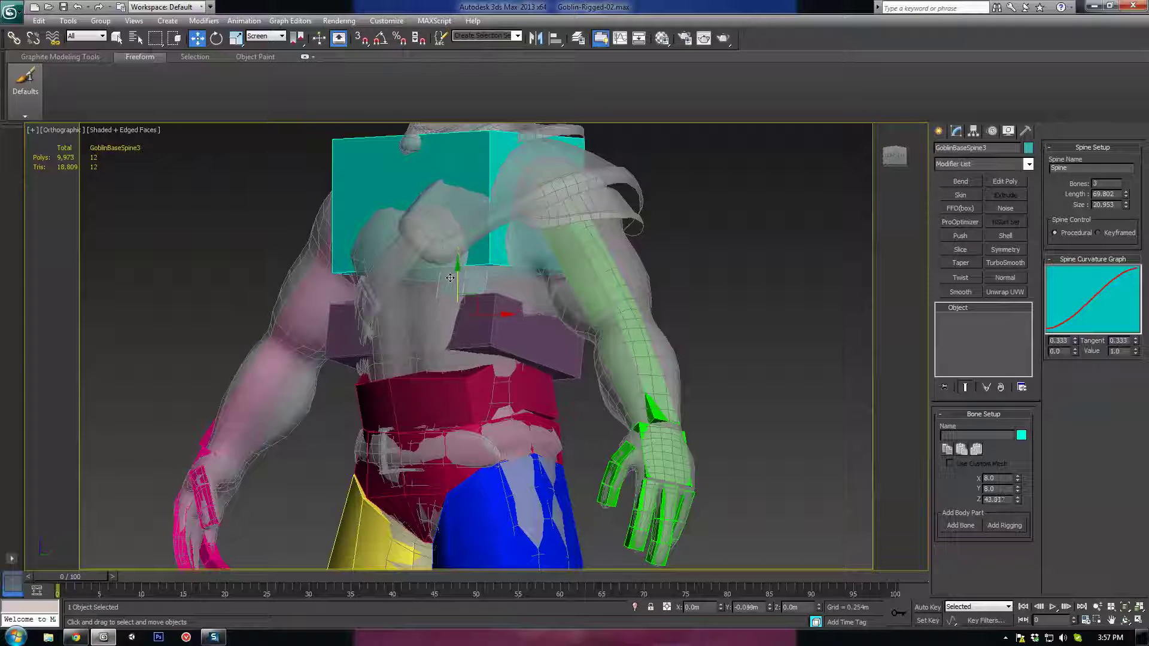
middle_click_drag(502, 374, 544, 388, "alt")
left_click(431, 395)
scroll(431, 415, "up", 3)
scroll(466, 368, "up", 2)
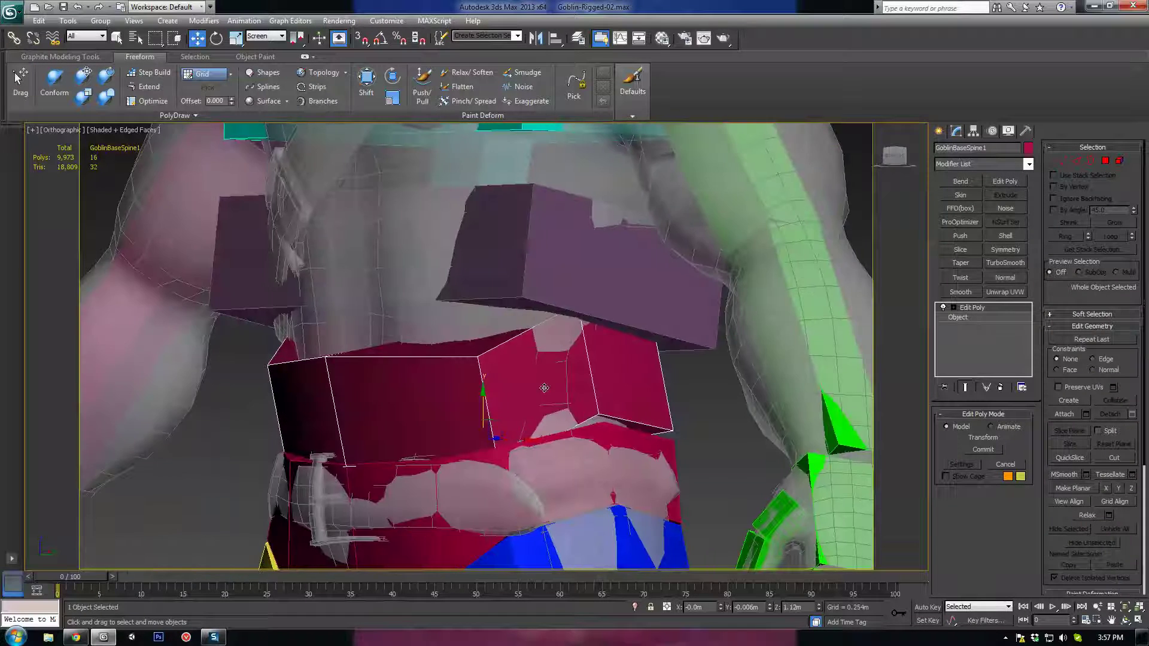
left_click(1077, 160)
middle_click_drag(336, 429, 381, 388)
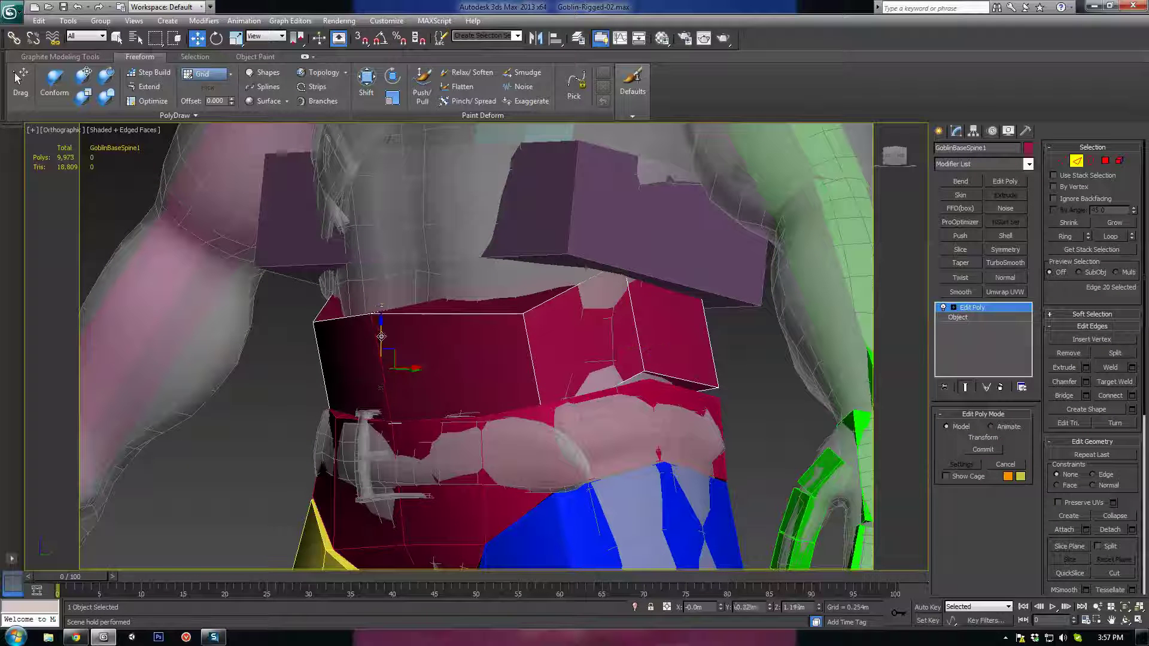
left_click_drag(381, 337, 380, 332)
Scale the two front corner edges of the lowest spine bone slightly closer together, to about 98% in X, and raise them a little
middle_click_drag(531, 367, 372, 376, "alt")
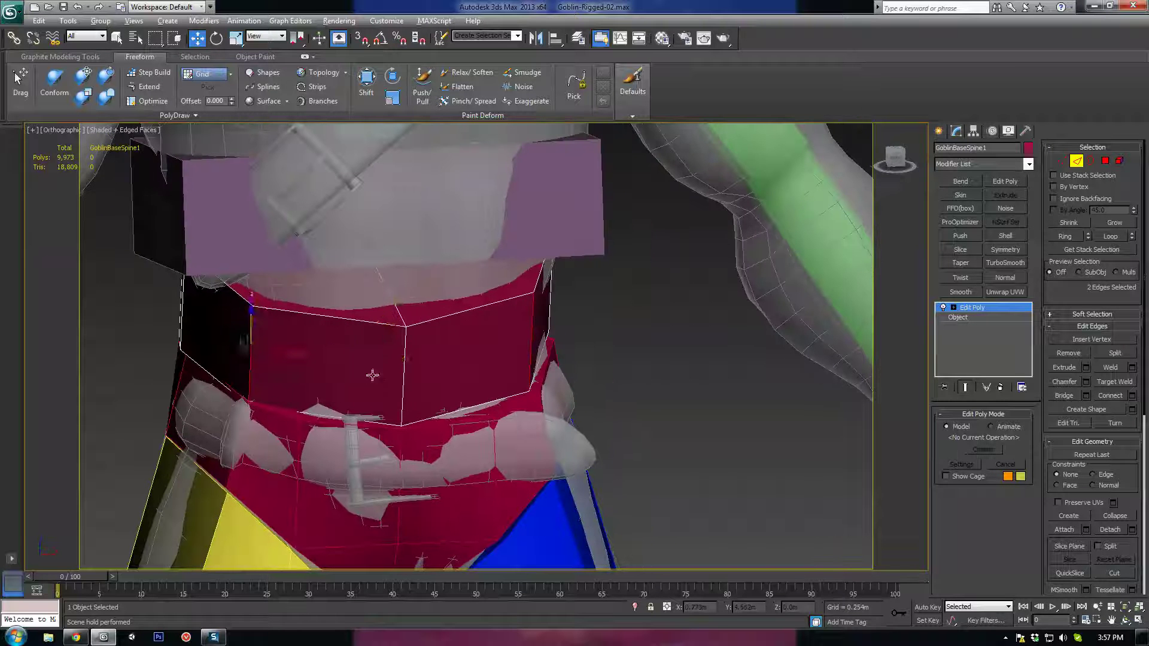
key("r")
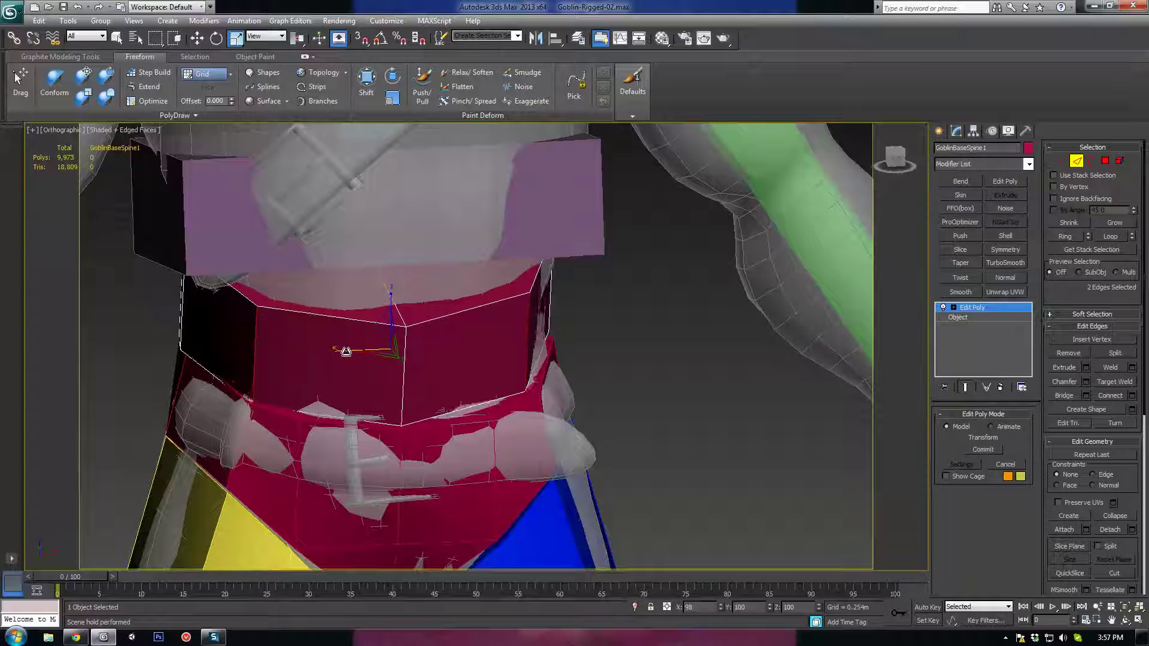
key("w")
left_click_drag(248, 322, 249, 314)
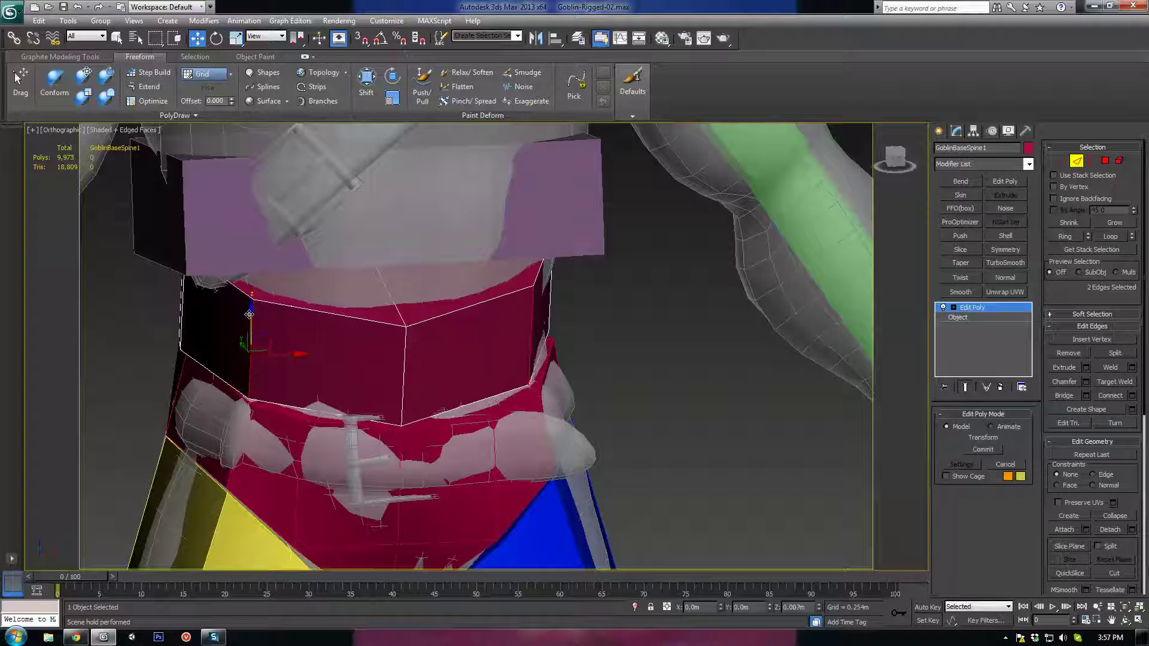
Move the front corner edges of the lowest spine bone individually so each follows the goblin's waist
middle_click_drag(248, 314, 351, 417, "alt")
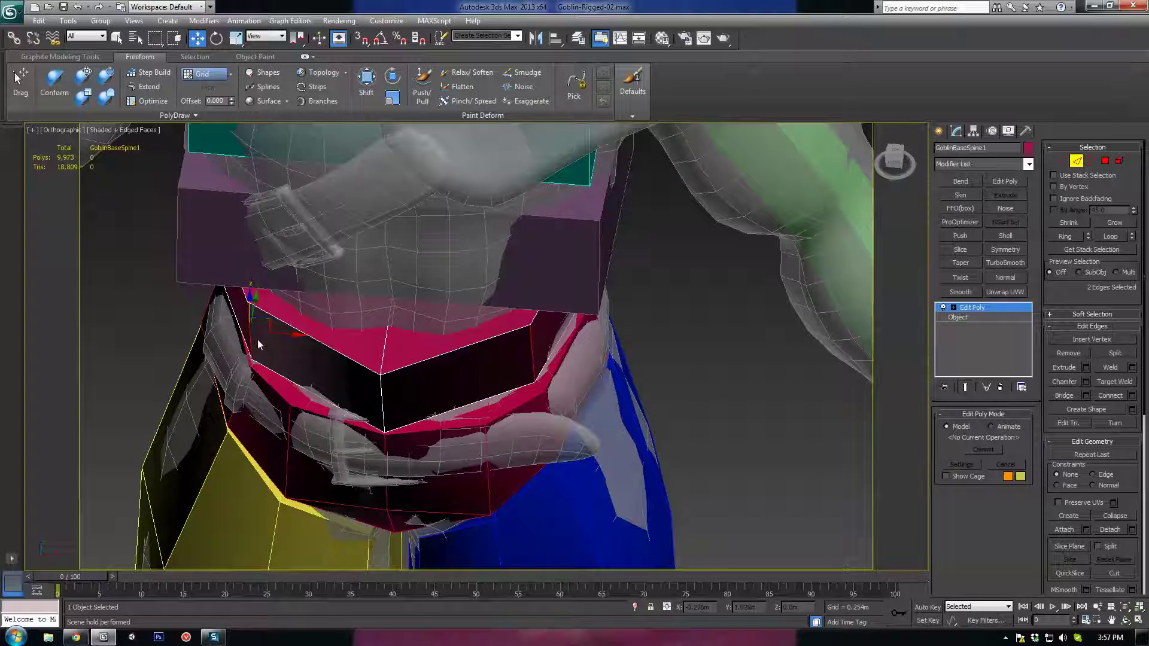
middle_click_drag(266, 321, 271, 334, "alt")
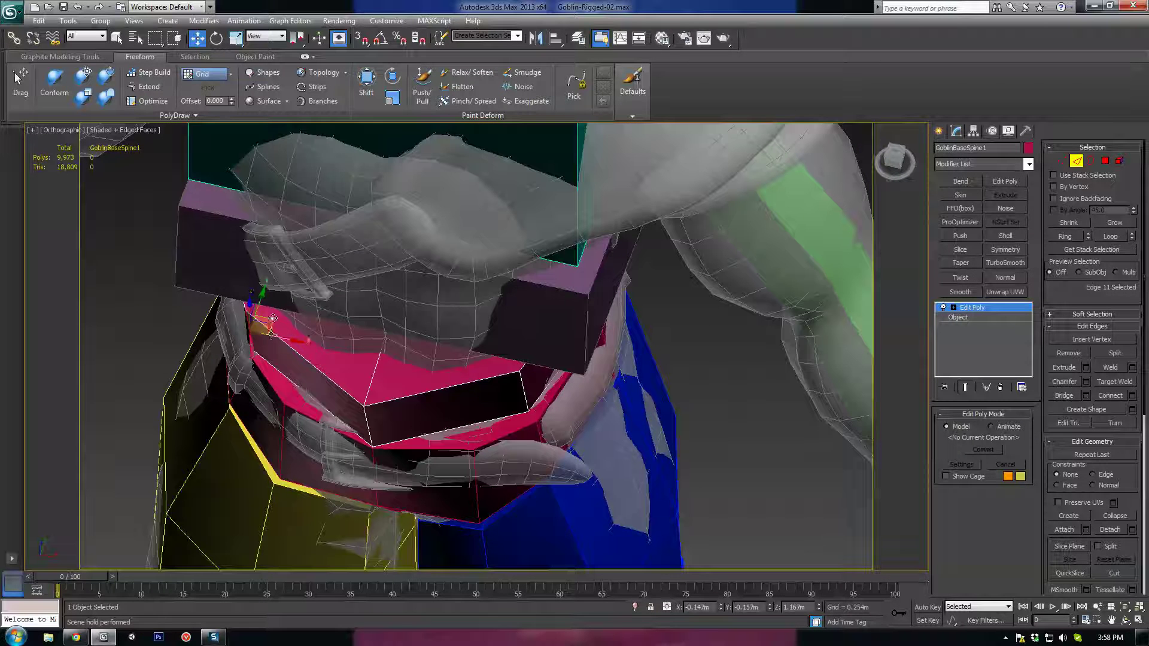
left_click_drag(273, 318, 271, 322)
left_click(526, 403)
left_click_drag(547, 386, 556, 393)
Connect the six horizontal edges on each half of the lowest spine bone, adding a vertical loop between the middle and each side
middle_click_drag(552, 391, 561, 443, "alt")
middle_click_drag(409, 503, 453, 446)
key("F3")
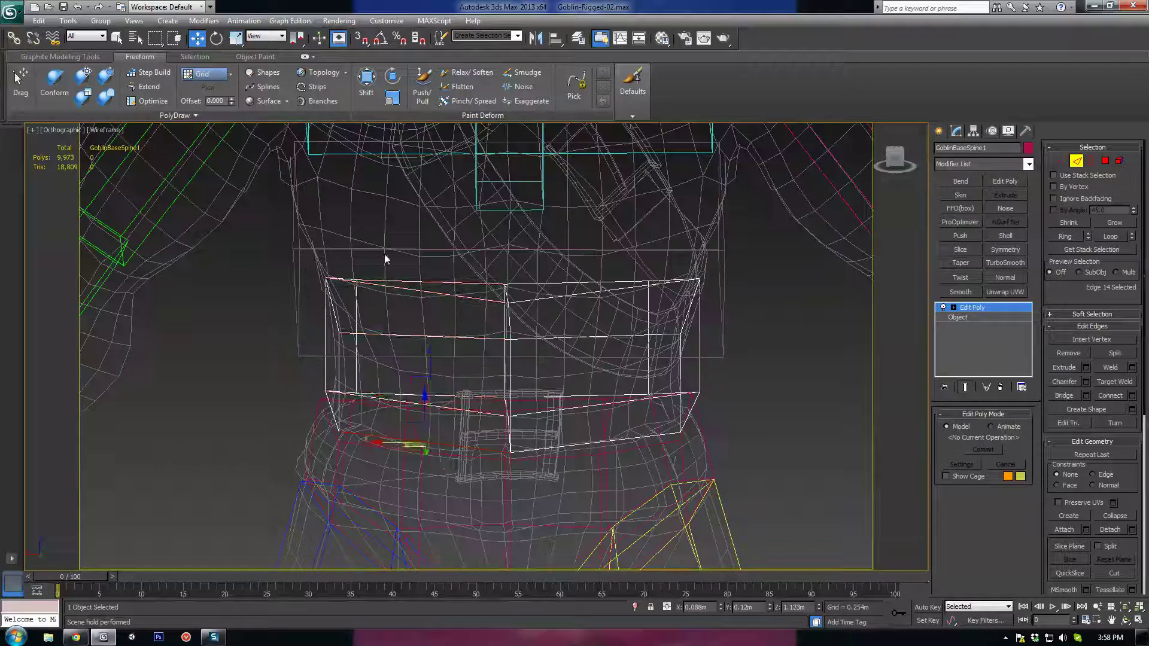
left_click_drag(433, 240, 429, 463)
left_click(1110, 395)
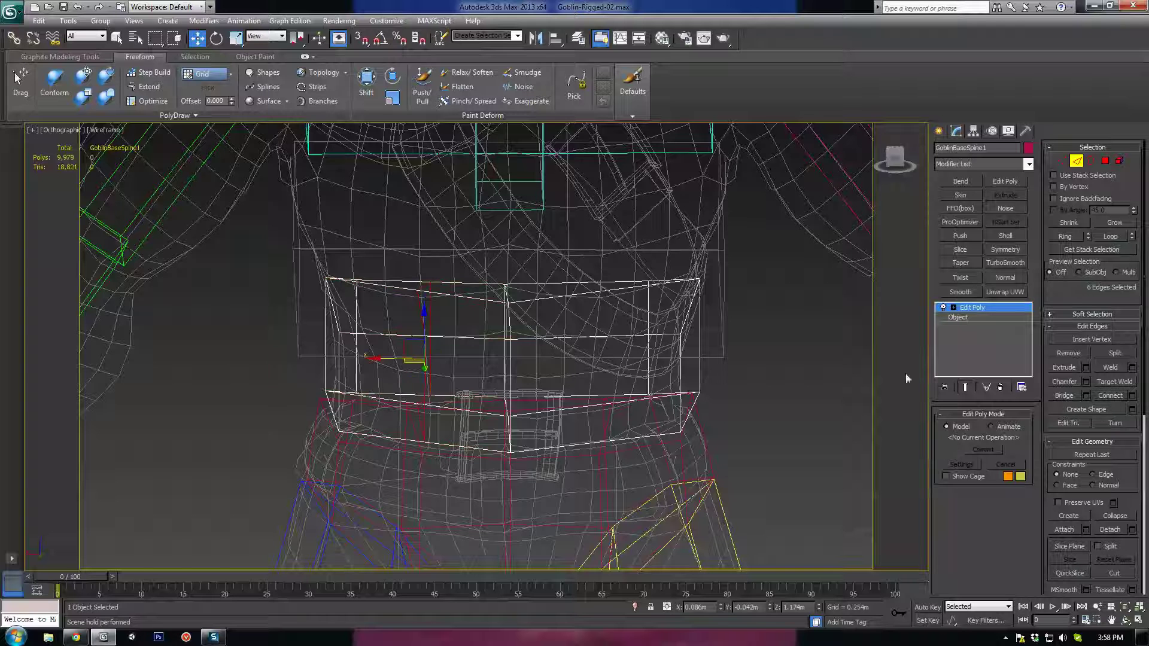
left_click_drag(593, 413, 595, 462)
left_click(1124, 396)
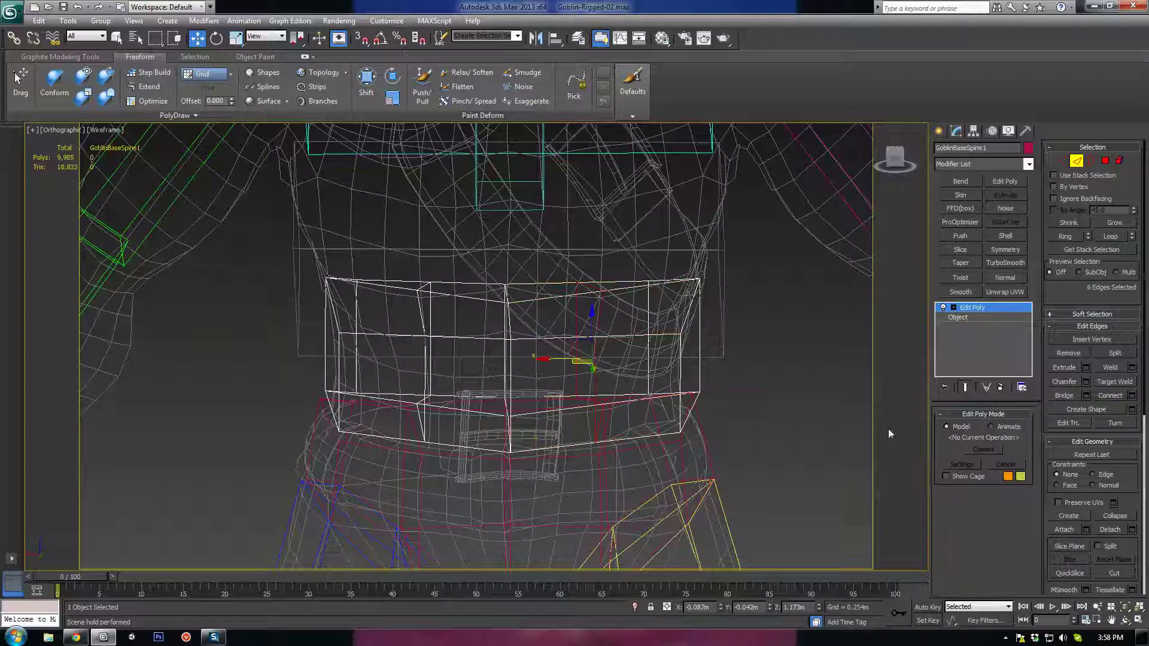
Return to shaded display and select the new rear vertical edge on one side of the lowest spine bone
key("F3")
scroll(578, 406, "up", 4)
left_click(578, 408)
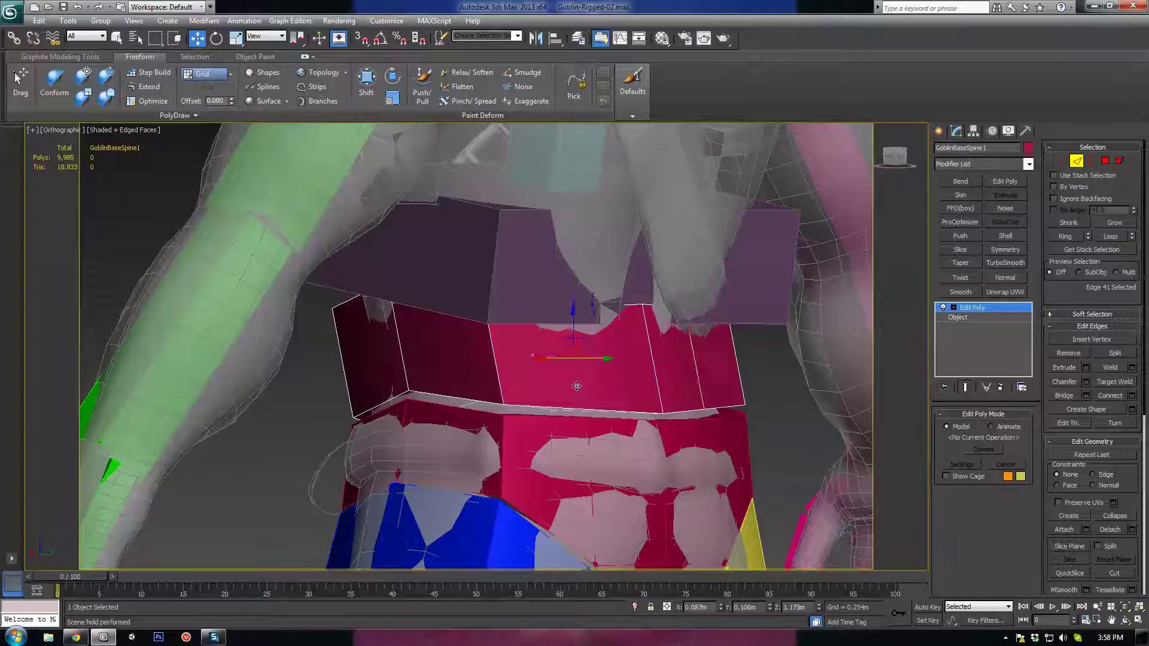
middle_click_drag(579, 408, 589, 455, "alt")
scroll(573, 427, "up", 5)
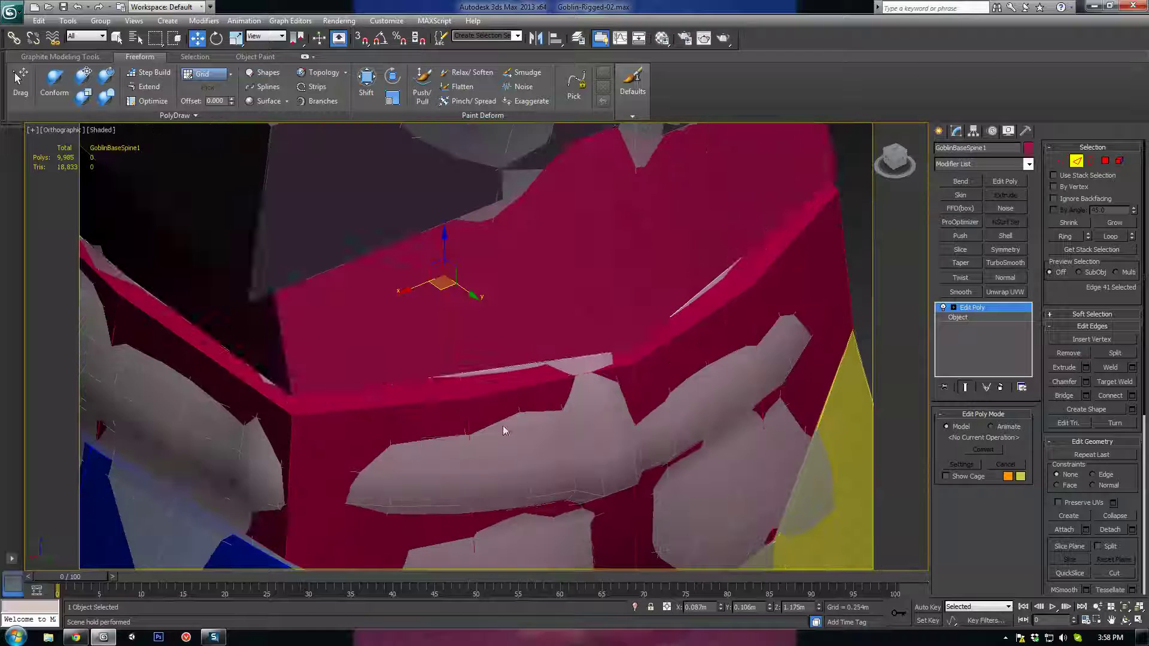
Spread the two intermediate back edges of the GoblinBaseSpine1 waist block slightly apart and nudge them forward to fit the body
middle_click_drag(475, 328, 752, 262, "alt")
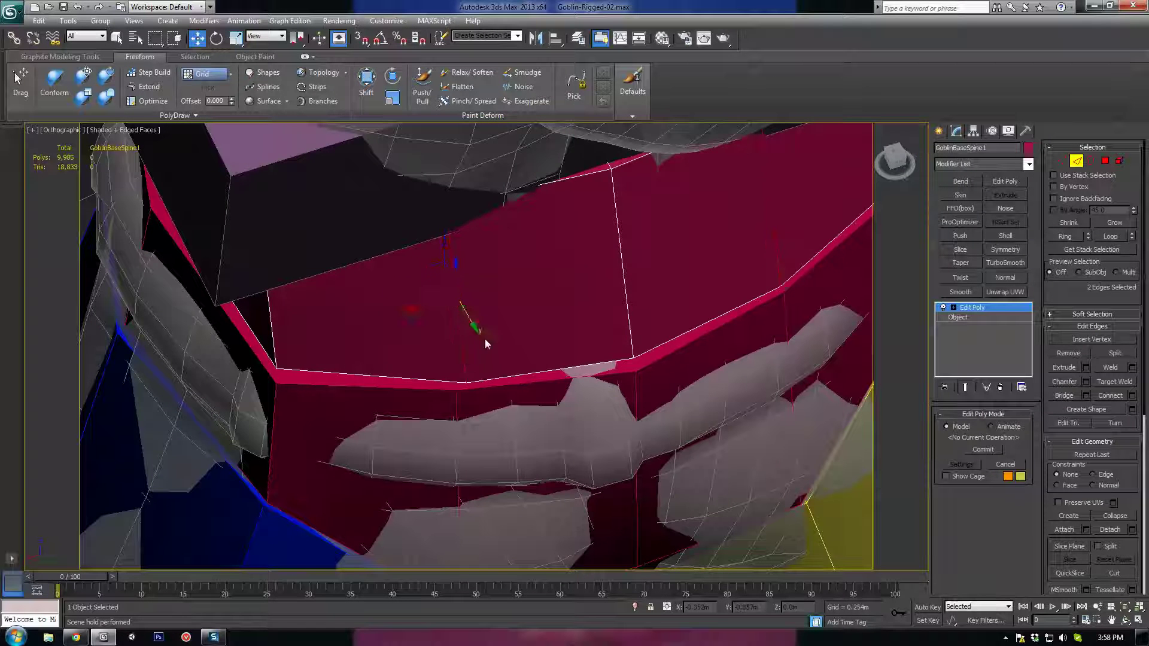
mouse_move(484, 338)
middle_mouse_down("alt")
mouse_move(549, 355)
mouse_move(465, 329)
middle_mouse_up("alt")
key("r")
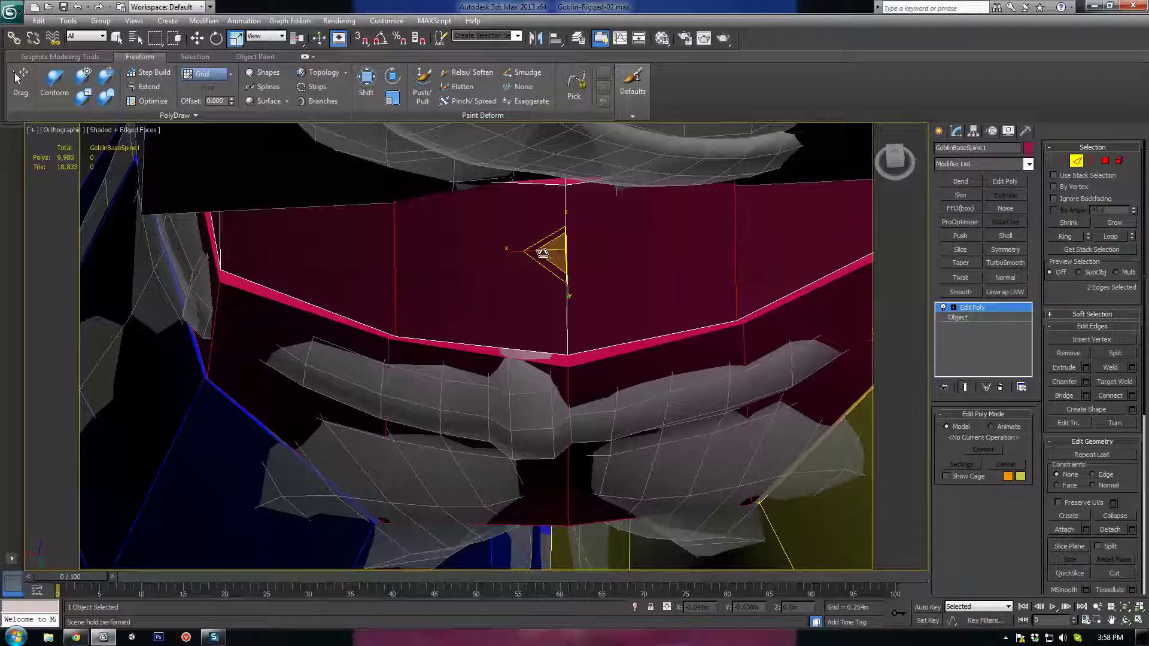
left_click_drag(518, 254, 515, 254)
key("w")
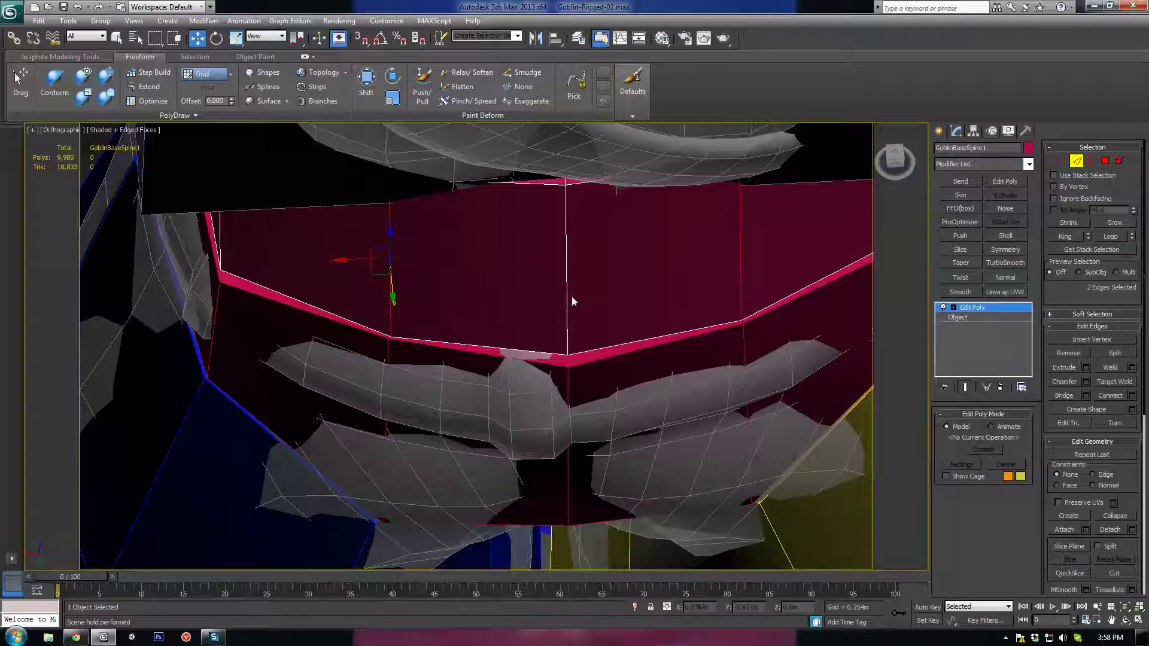
left_click_drag(392, 296, 392, 293)
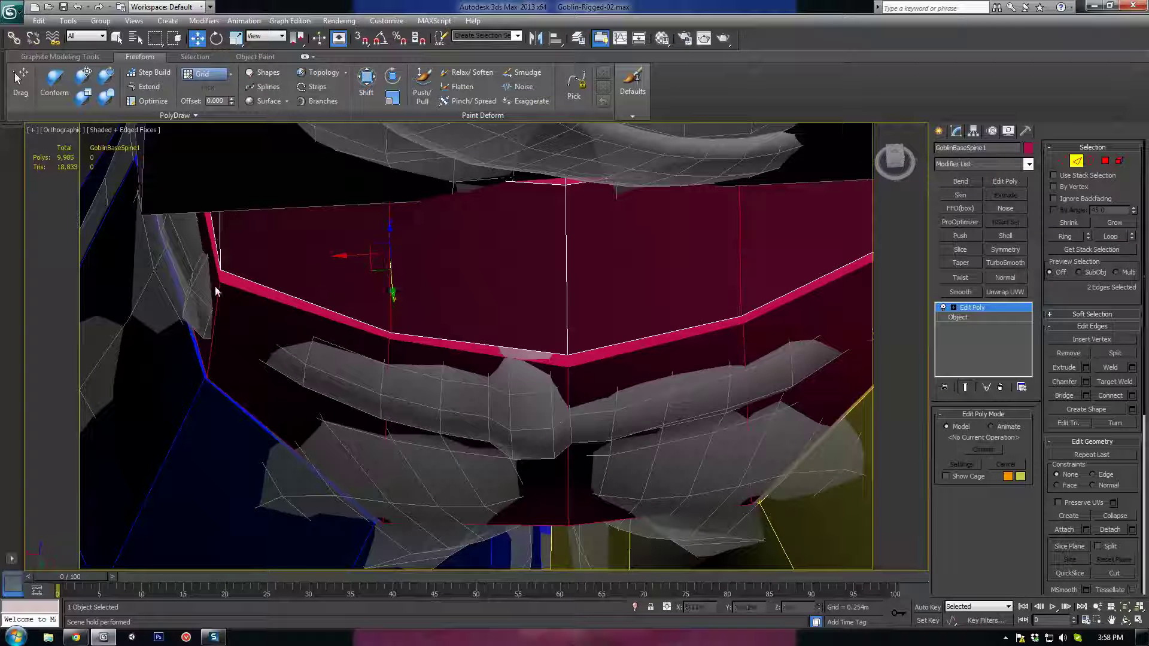
Select the two intermediate front edges of the waist block and scale them apart to about 138% along X
left_click(219, 247)
scroll(343, 389, "down", 4)
middle_click_drag(344, 389, 503, 416, "alt")
left_click(329, 436, "ctrl")
key("r")
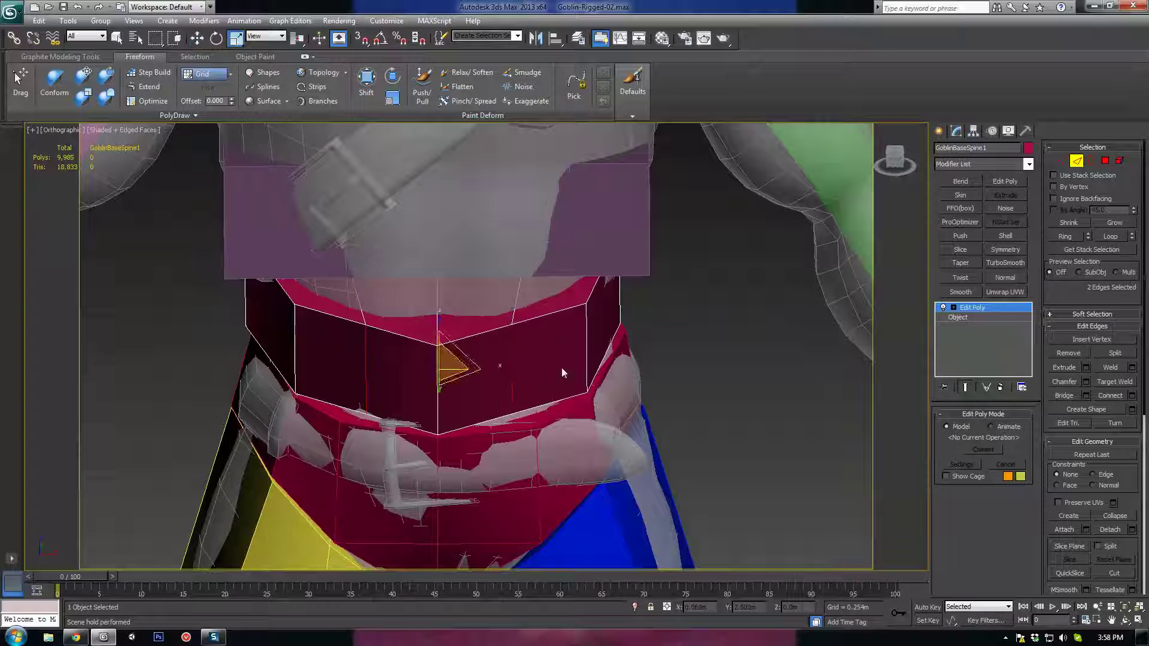
left_click_drag(502, 374, 515, 367)
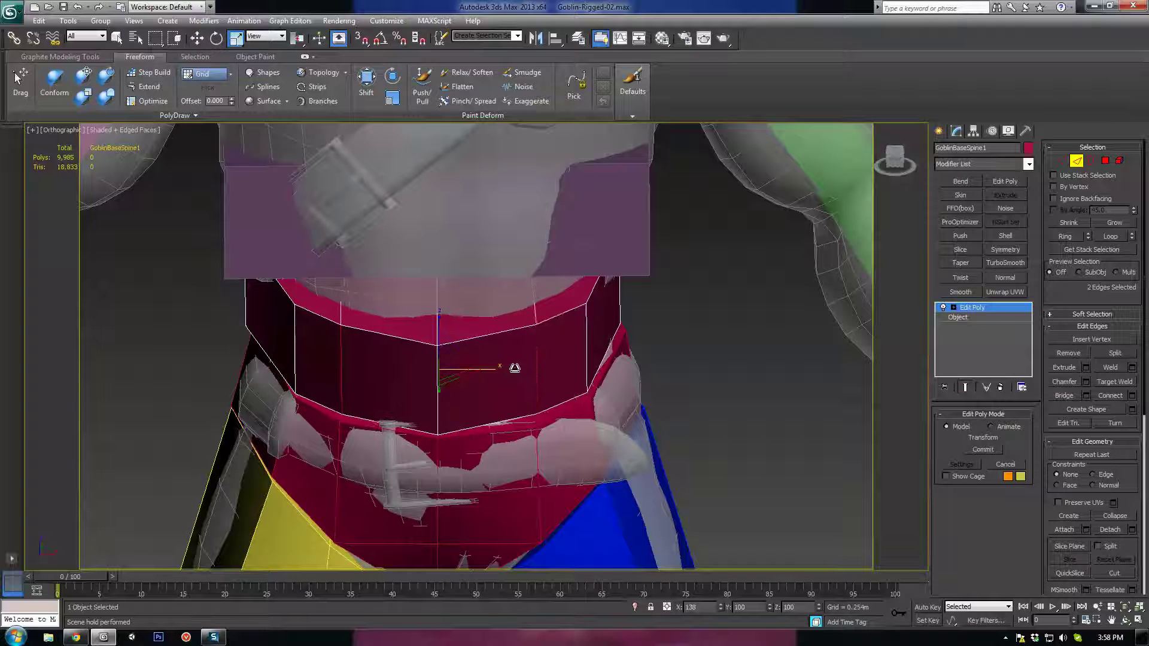
Raise the two intermediate front edges of the waist block slightly to match the belly
middle_click_drag(528, 383, 423, 423, "alt")
key("w")
middle_click_drag(601, 380, 532, 409, "alt")
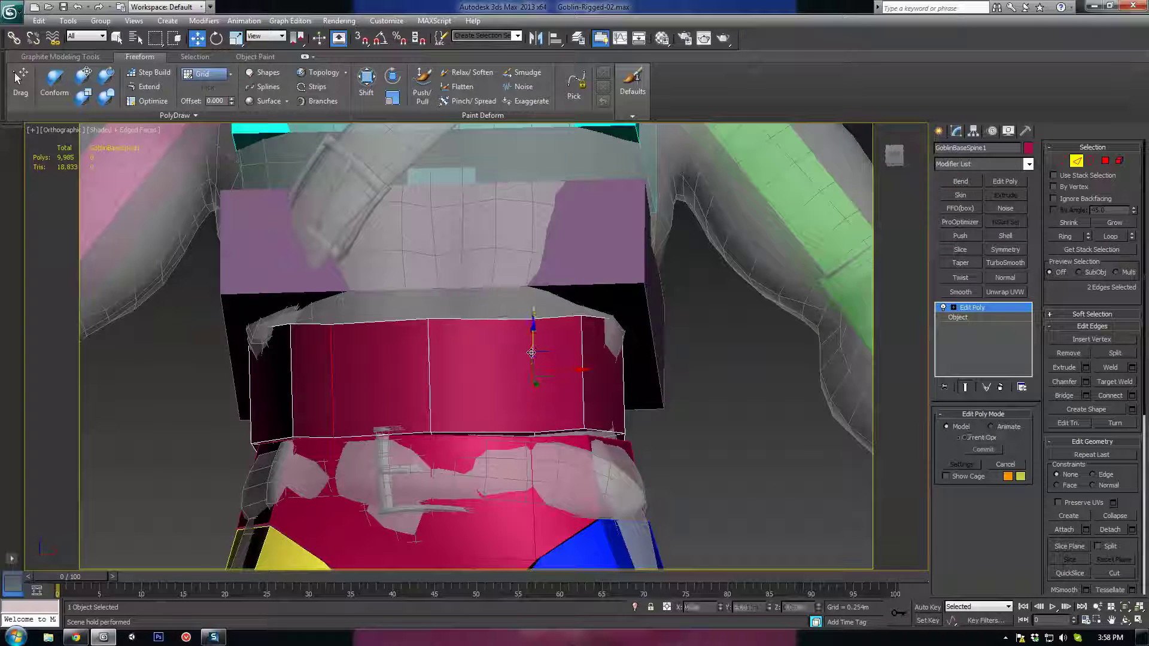
middle_click_drag(533, 347, 542, 351, "alt")
left_click_drag(532, 350, 531, 341)
Select the five upper front vertices of the waist block and move them about 0.006 m forward and 0.005 m up
middle_click_drag(521, 390, 397, 367, "alt")
scroll(491, 369, "up", 2)
middle_click_drag(588, 370, 410, 330, "alt")
key("1")
left_click_drag(334, 277, 491, 299)
mouse_move(488, 304)
middle_mouse_down("alt")
mouse_move(527, 323)
mouse_move(488, 310)
mouse_move(551, 304)
mouse_move(502, 309)
middle_mouse_up("alt")
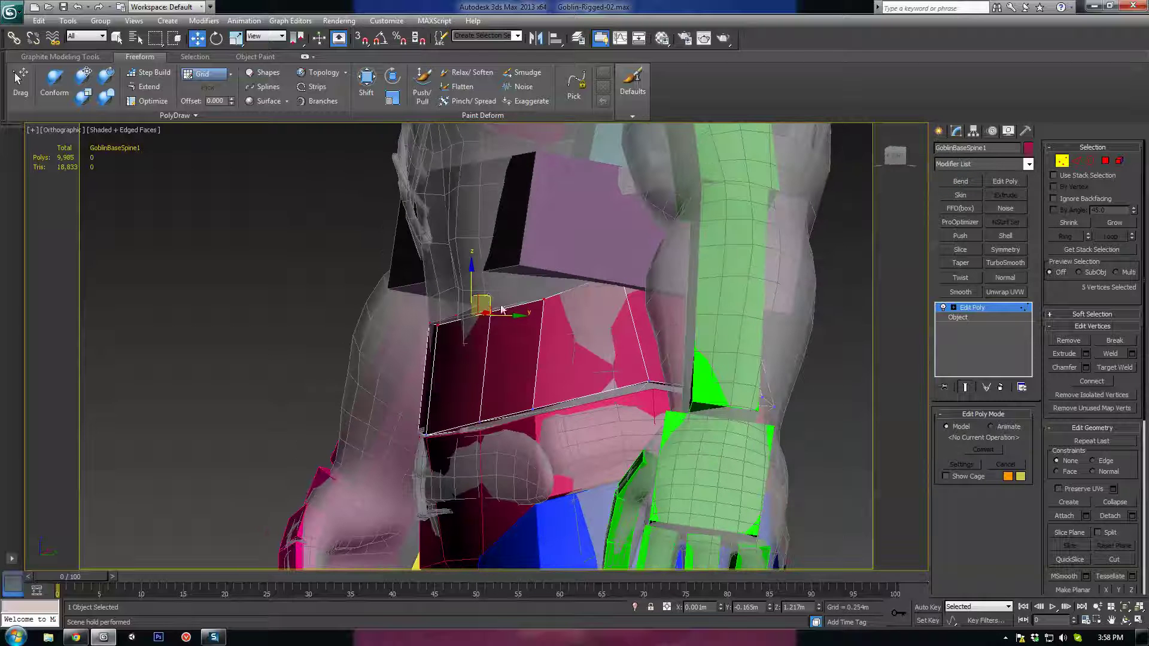
mouse_move(490, 300)
left_mouse_down()
mouse_move(487, 273)
mouse_move(491, 299)
mouse_move(483, 291)
left_mouse_up()
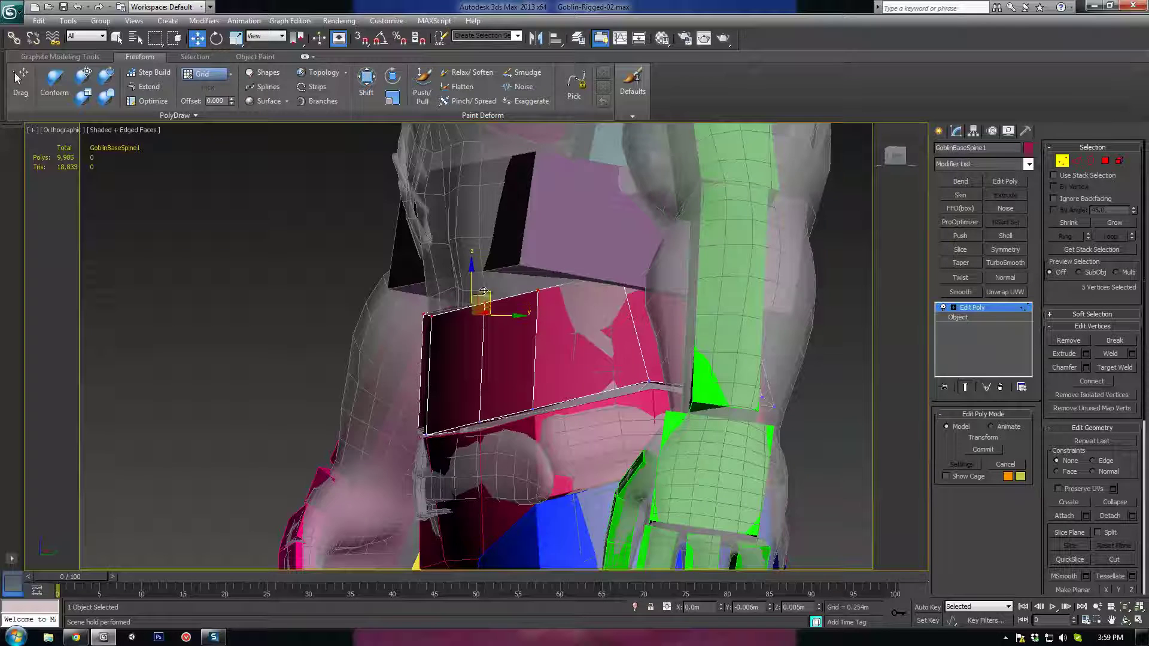
Select the five upper back vertices of the waist block and shift them slightly forward and down to fit the lower back
mouse_move(484, 290)
middle_mouse_down("alt")
mouse_move(552, 288)
mouse_move(541, 287)
middle_mouse_up("alt")
key("F3")
left_click_drag(541, 282, 506, 351)
mouse_move(507, 352)
middle_mouse_down("alt")
mouse_move(494, 347)
mouse_move(528, 293)
mouse_move(713, 302)
middle_mouse_up("alt")
key("F3")
key("F3")
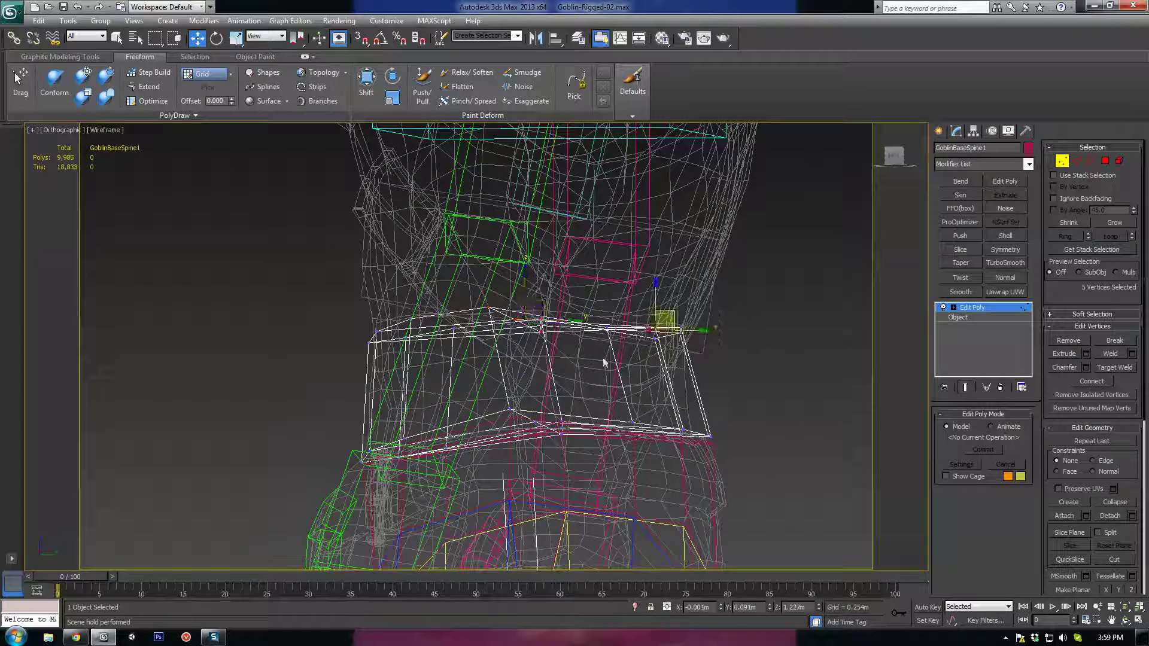
key("F3")
left_click_drag(685, 329, 677, 333)
middle_click_drag(694, 350, 598, 350, "alt")
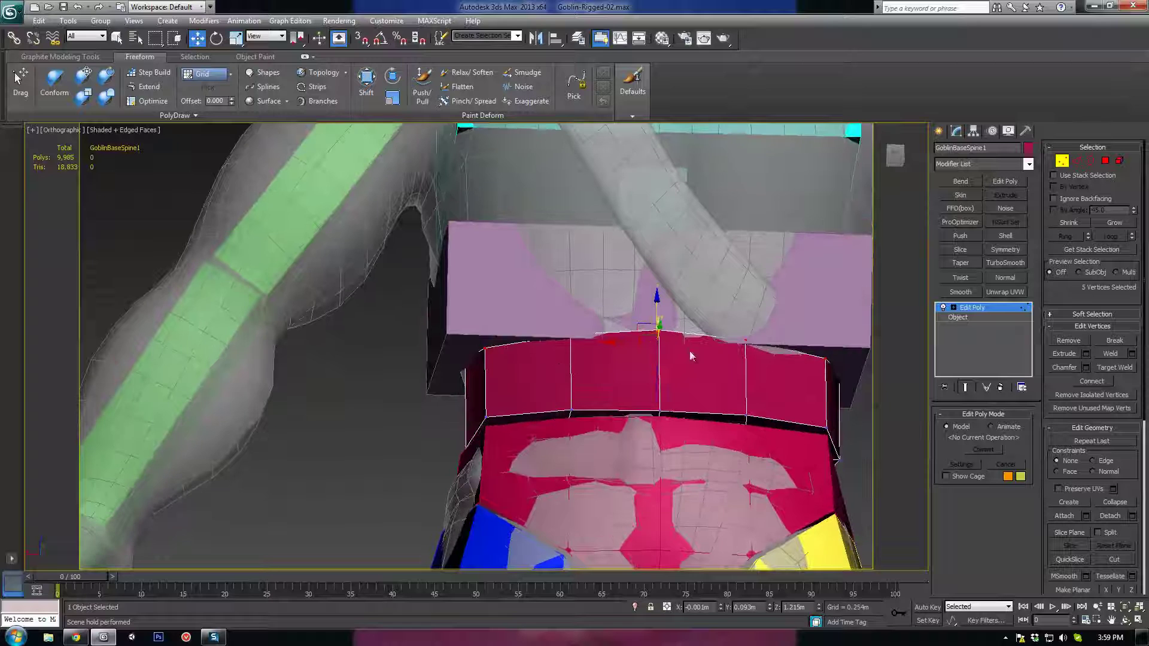
left_click_drag(613, 341, 616, 342)
mouse_move(616, 342)
middle_mouse_down("alt")
mouse_move(620, 332)
mouse_move(613, 389)
mouse_move(663, 361)
mouse_move(641, 355)
middle_mouse_up("alt")
key("F3")
left_click(431, 326)
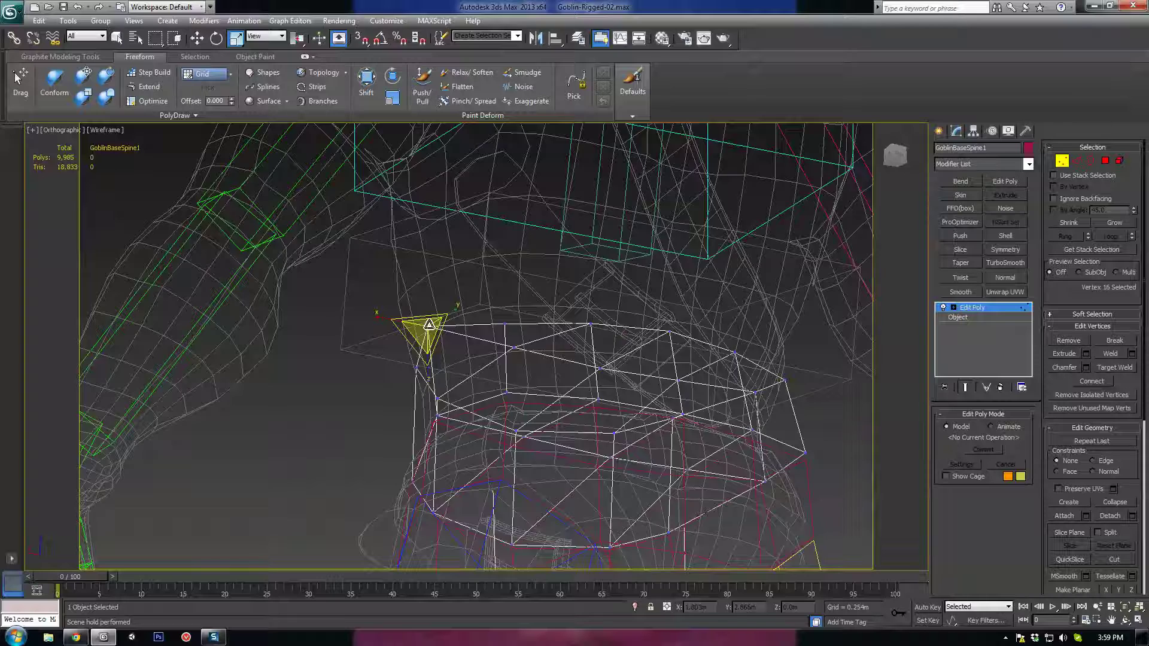
key("F3")
middle_click_drag(718, 430, 898, 355, "alt")
scroll(385, 364, "down", 3)
middle_click_drag(414, 350, 707, 360, "alt")
Finish editing the waist block and add an Edit Poly modifier to the purple GoblinBaseSpine2 box
left_click(1063, 161)
left_click(795, 299)
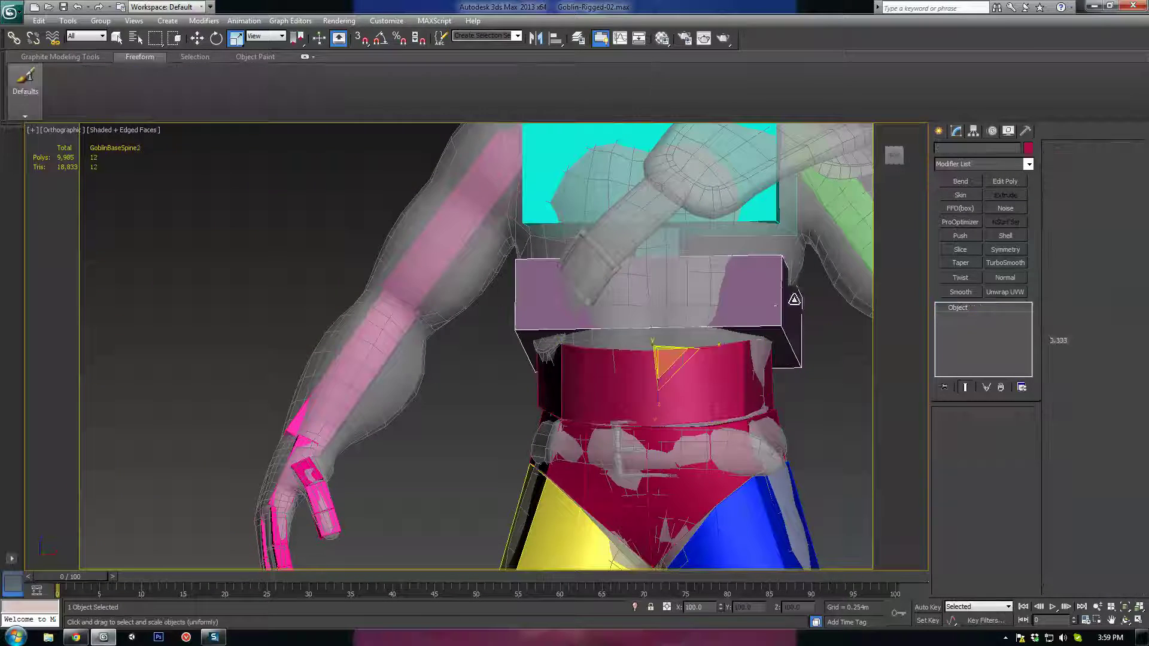
left_click(1011, 182)
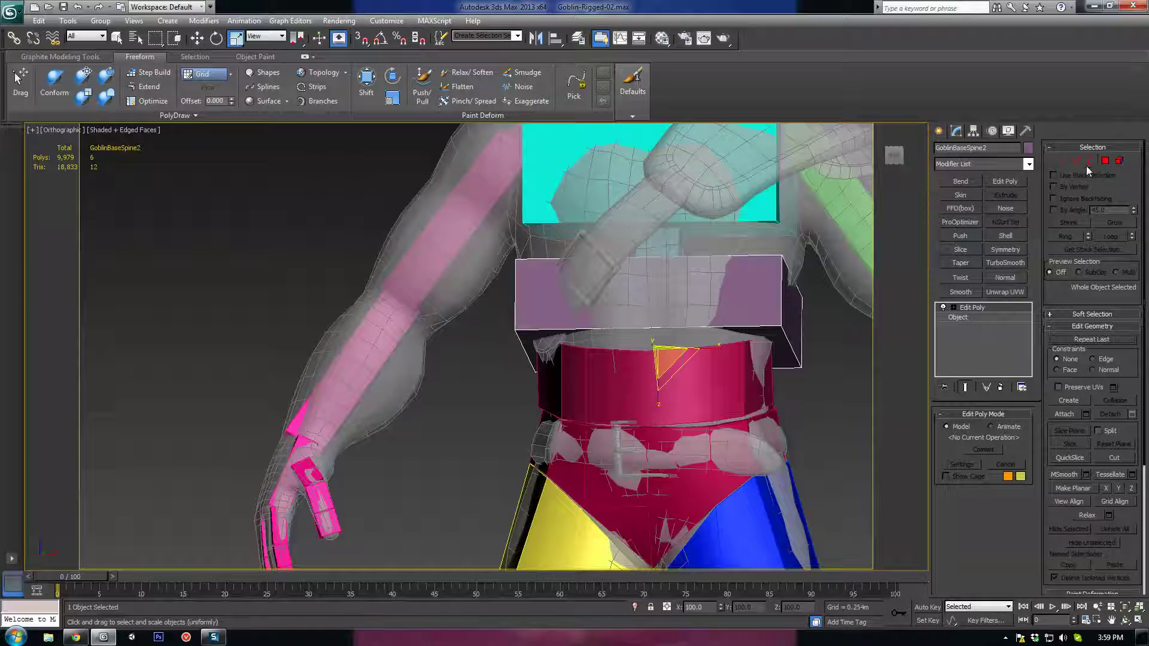
Connect the four widthwise edges of the GoblinBaseSpine2 box to add a central vertical edge loop
left_click(1077, 161)
key("F3")
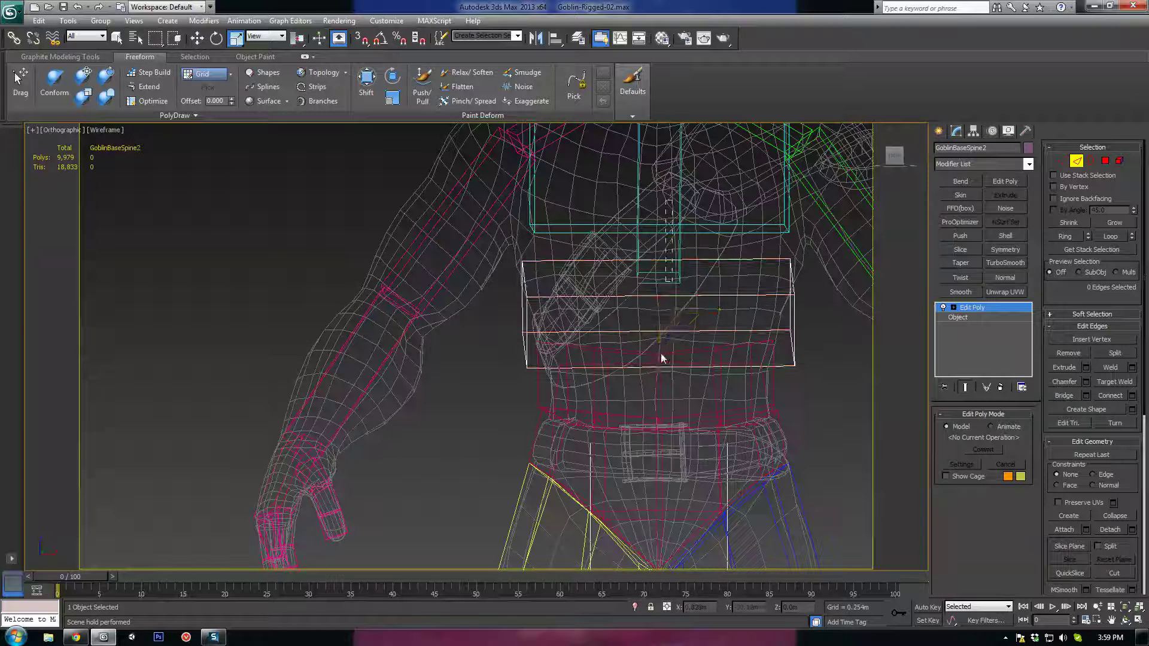
left_click_drag(662, 354, 660, 386)
left_click(1106, 396)
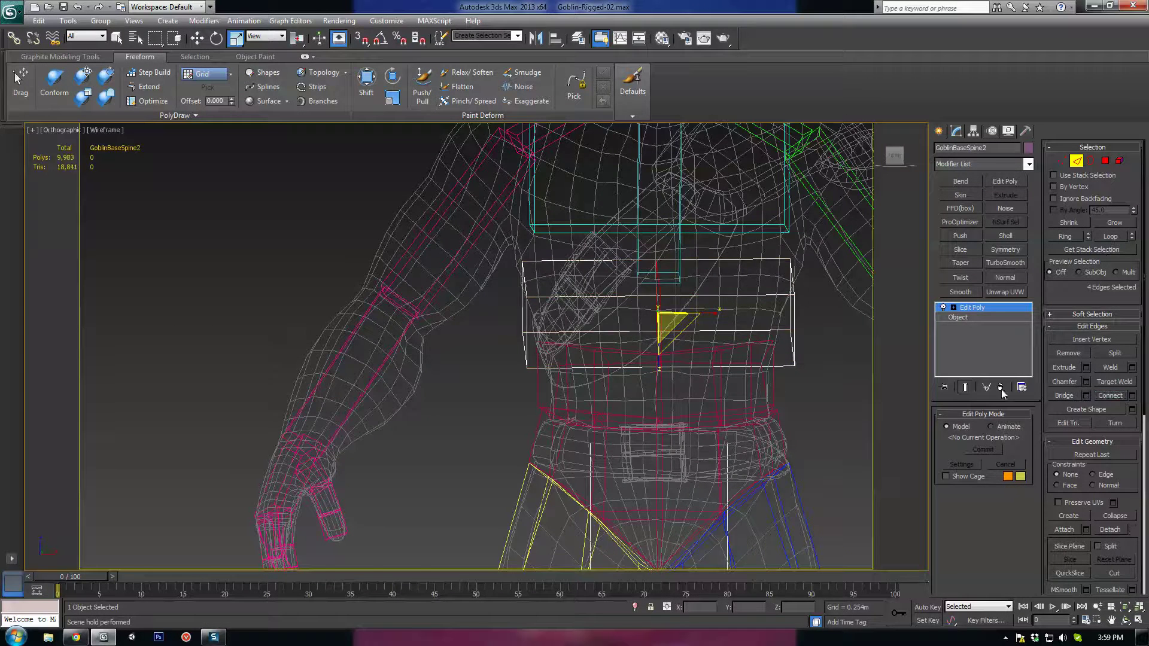
Connect the six front-to-back edges of the GoblinBaseSpine2 box to add a loop through its sides
middle_click_drag(748, 386, 666, 377, "alt")
left_click_drag(664, 310, 659, 389)
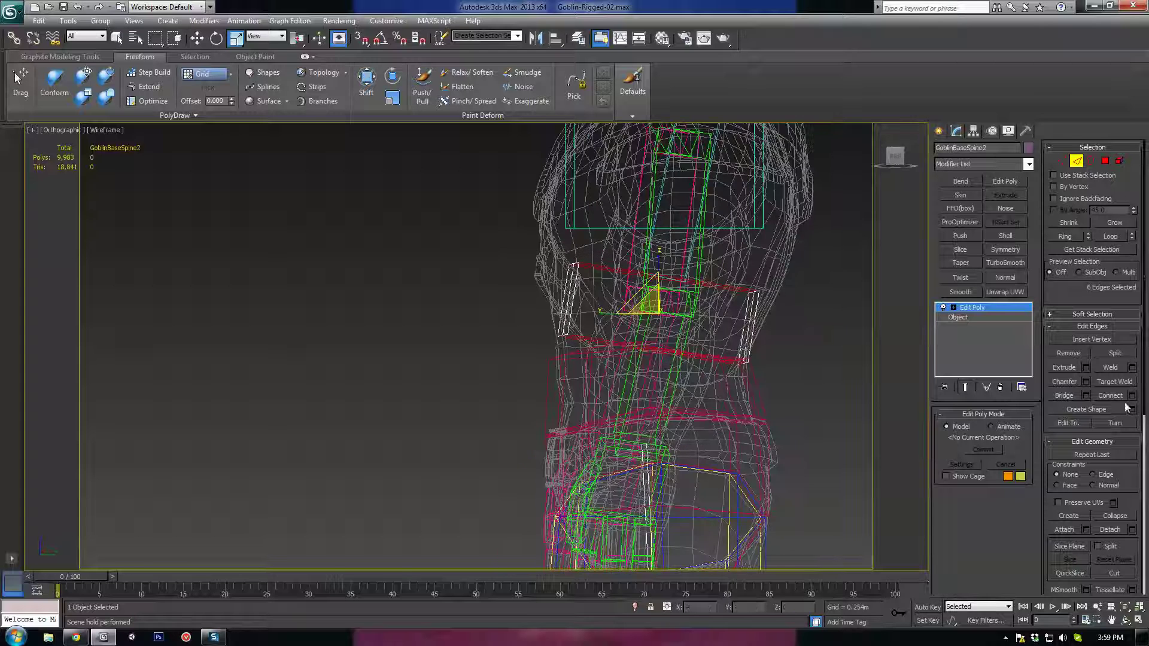
left_click(1106, 399)
key("F3")
scroll(689, 346, "up", 6)
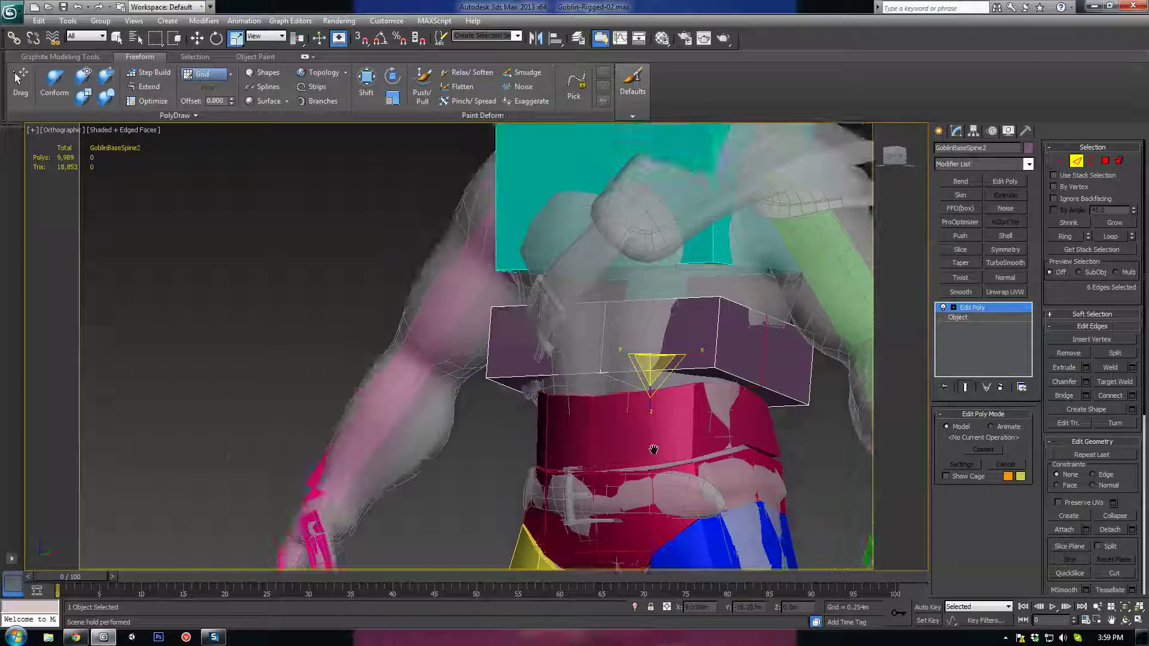
Reposition the vertical middle edge on one side of the GoblinBaseSpine2 box to follow the torso
left_click(723, 354)
middle_click_drag(735, 440, 724, 340, "alt")
key("w")
left_click_drag(743, 327, 750, 384)
middle_click_drag(748, 380, 769, 365, "alt")
left_click_drag(757, 337, 740, 339)
middle_click_drag(737, 344, 796, 348, "alt")
Select the two middle side edges of the GoblinBaseSpine2 box and move them about 0.018 m forward and 0.019 m up
scroll(797, 349, "down", 2)
middle_click_drag(539, 381, 585, 381, "alt")
left_click(399, 393)
middle_click_drag(509, 413, 539, 379, "alt")
key("r")
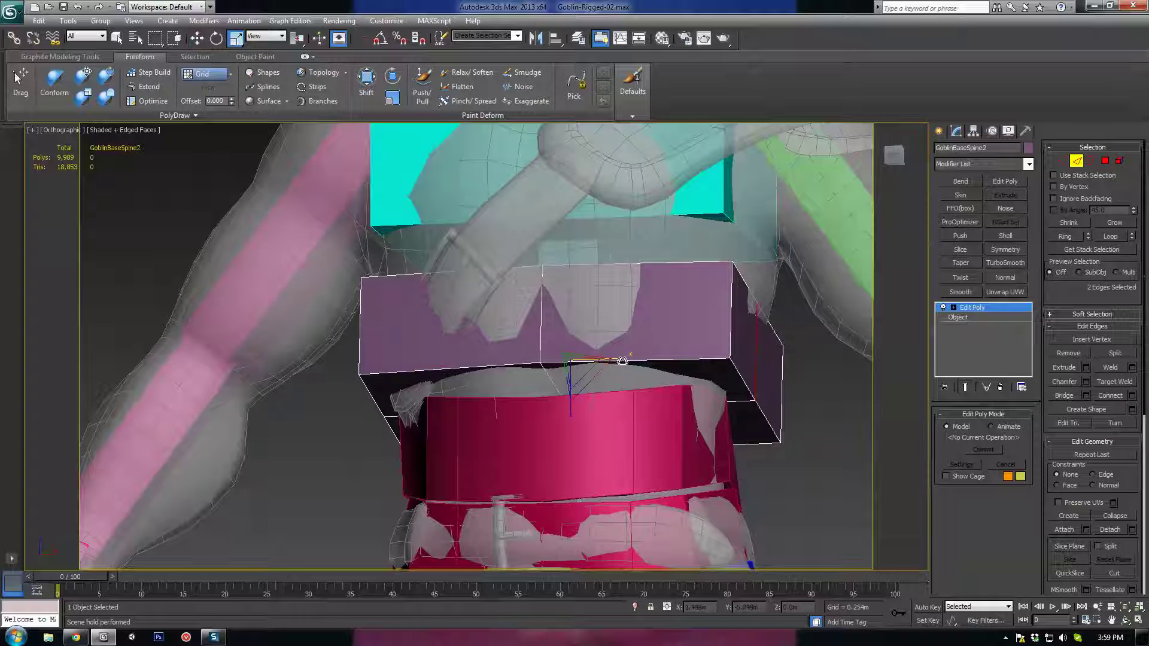
middle_click_drag(571, 368, 544, 340, "alt")
key("w")
left_click_drag(544, 340, 532, 323)
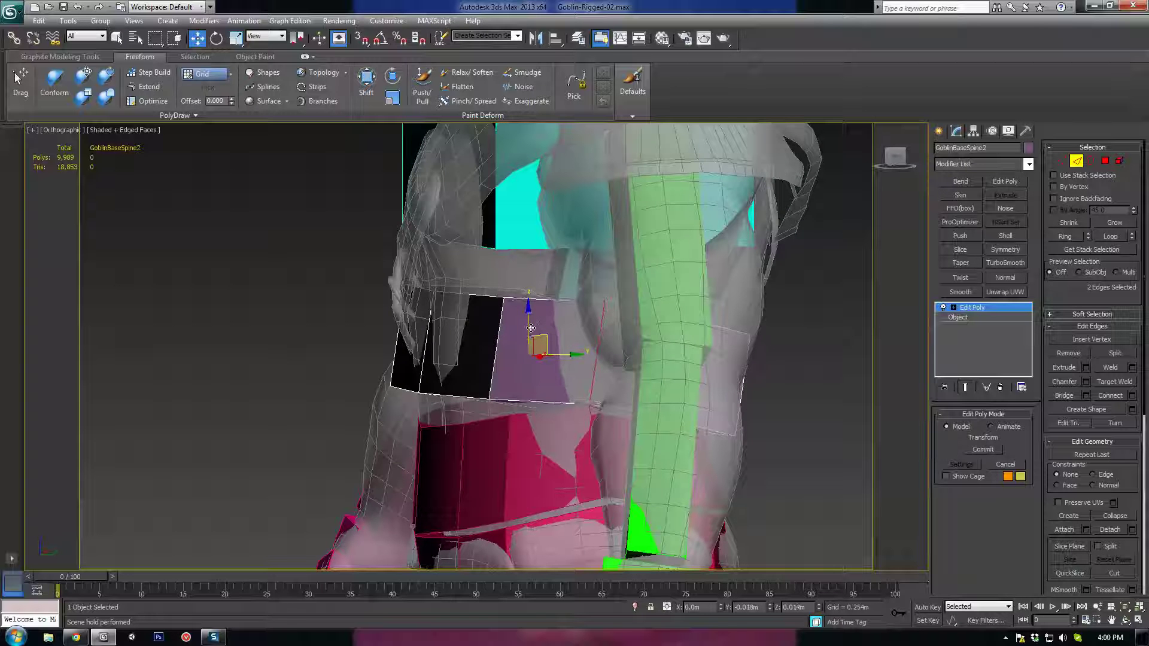
mouse_move(531, 326)
middle_mouse_down("alt")
mouse_move(546, 372)
mouse_move(480, 380)
mouse_move(469, 403)
mouse_move(449, 401)
mouse_move(479, 290)
mouse_move(540, 321)
middle_mouse_up("alt")
Select the two vertical front corner edges of the GoblinBaseSpine2 box and scale them inward along X
left_click(440, 358)
key("1")
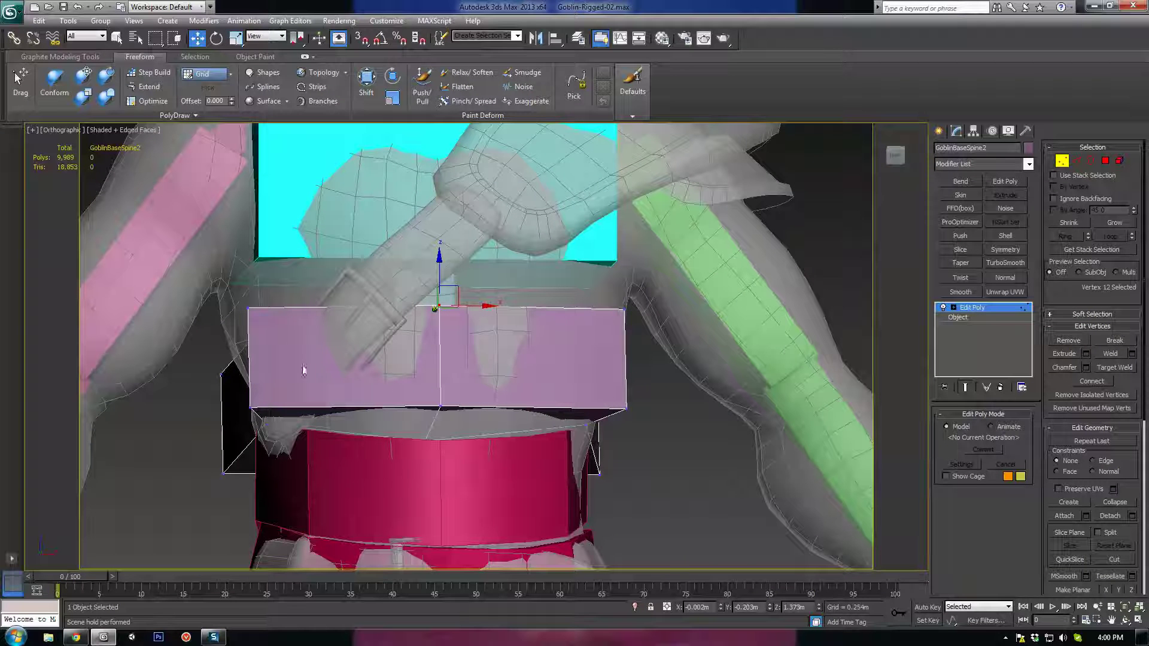
key("2")
left_click(249, 377)
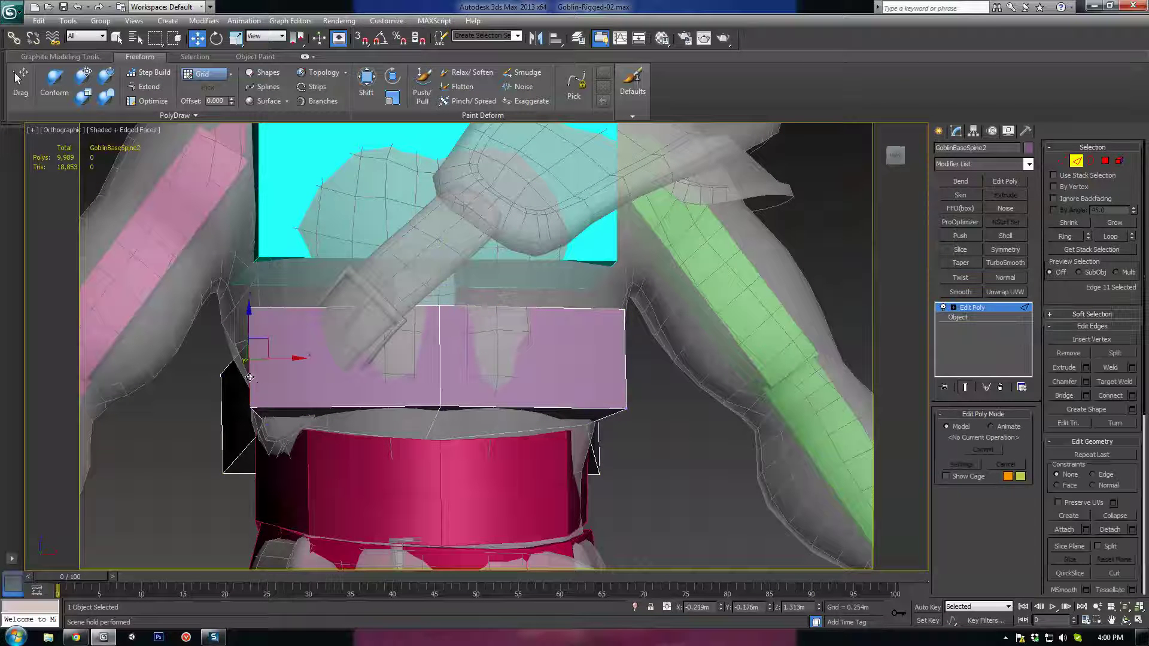
left_click(626, 383, "ctrl")
middle_click_drag(597, 413, 586, 387, "alt")
key("r")
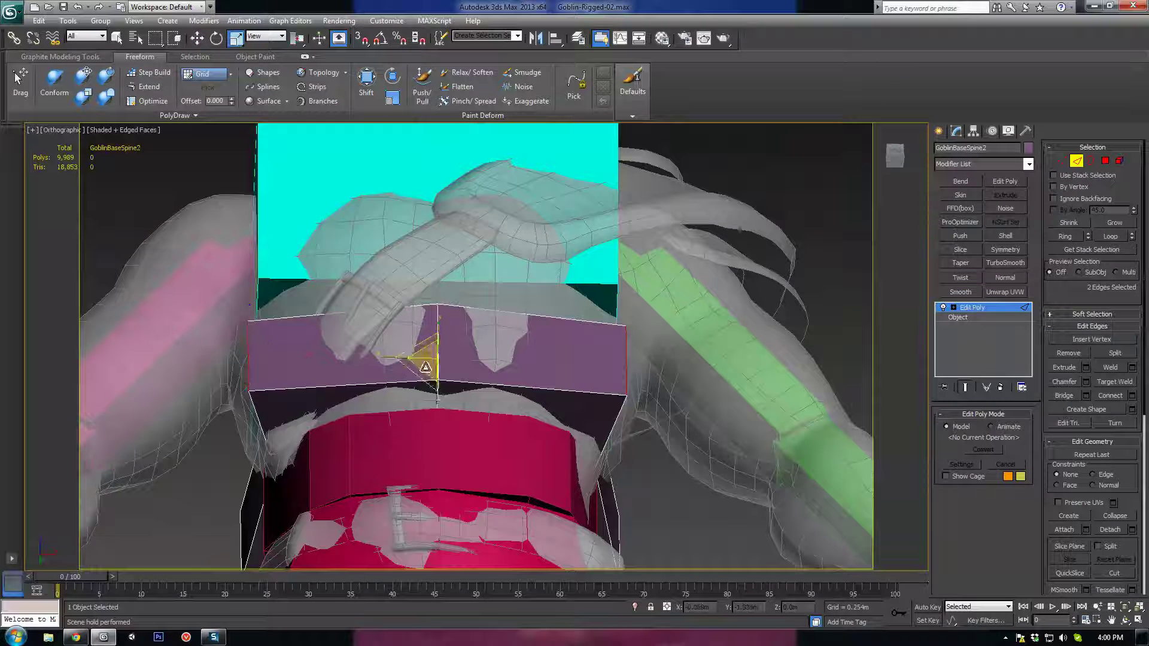
left_click_drag(390, 359, 407, 360)
middle_click_drag(407, 360, 506, 347, "alt")
Shift the two front corner edges backward to hug the abdomen, and lower the front centre edge about 0.034 m
key("w")
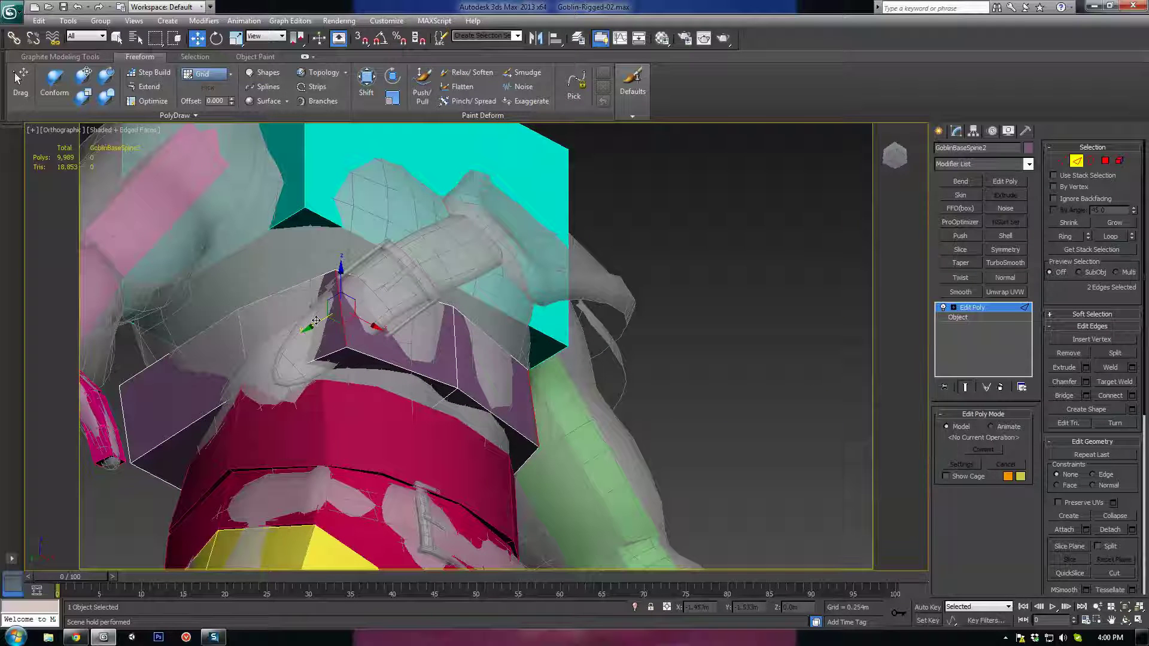
left_click_drag(316, 321, 295, 332)
middle_click_drag(338, 340, 347, 349, "alt")
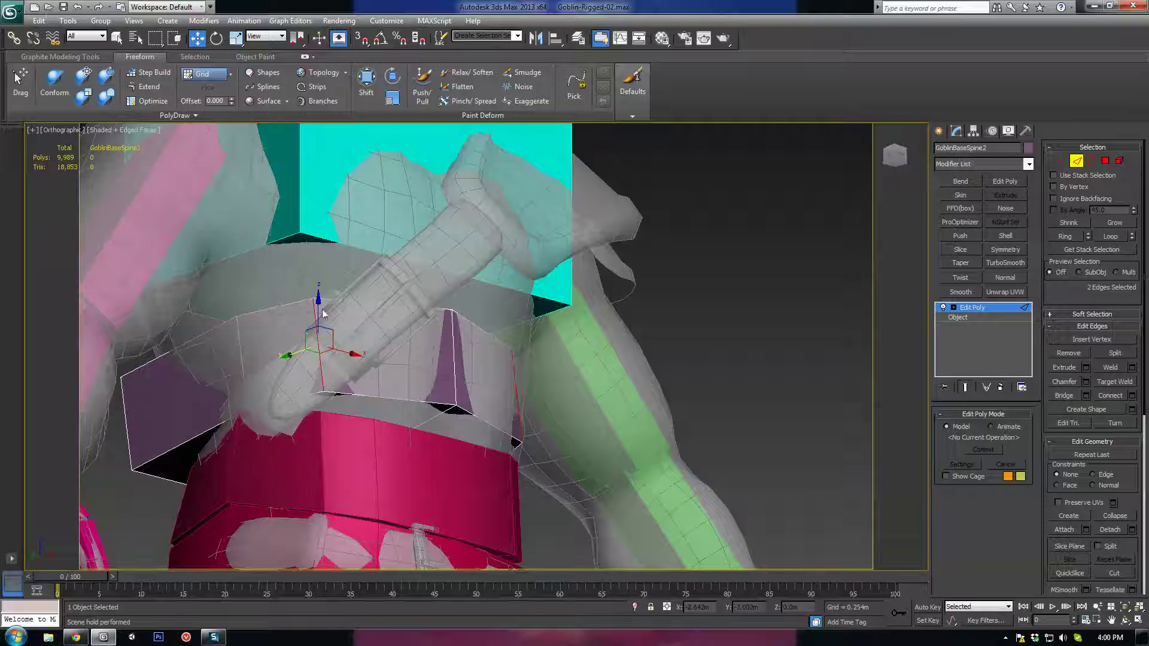
left_click_drag(323, 313, 315, 326)
middle_click_drag(314, 330, 326, 384, "alt")
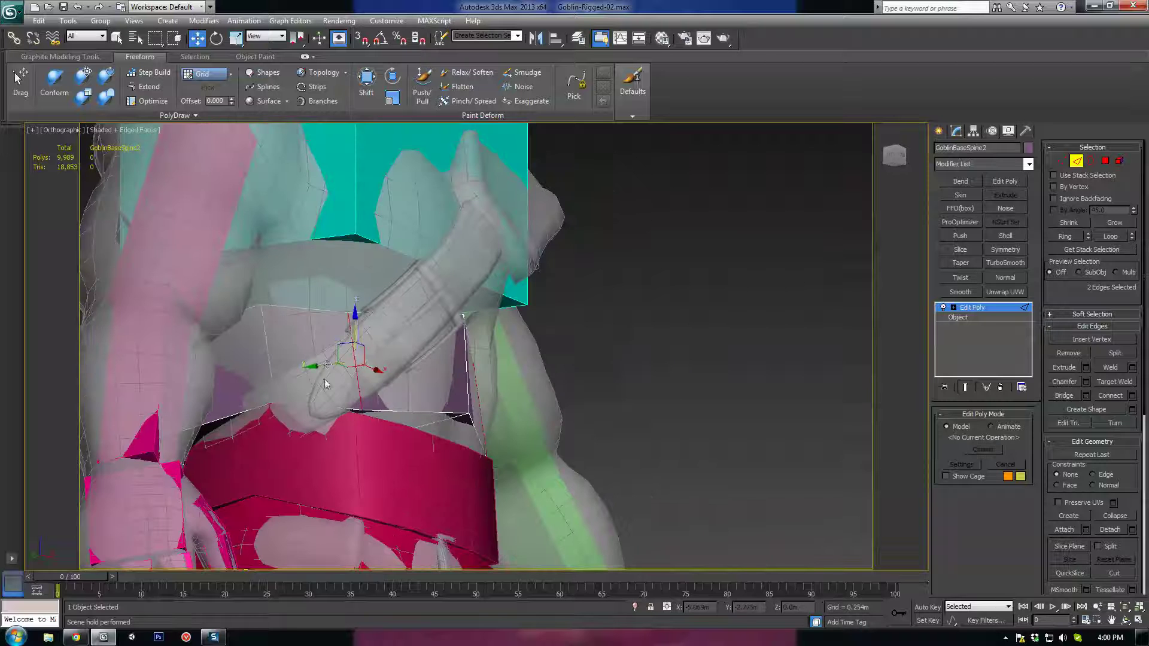
left_click_drag(325, 364, 349, 329)
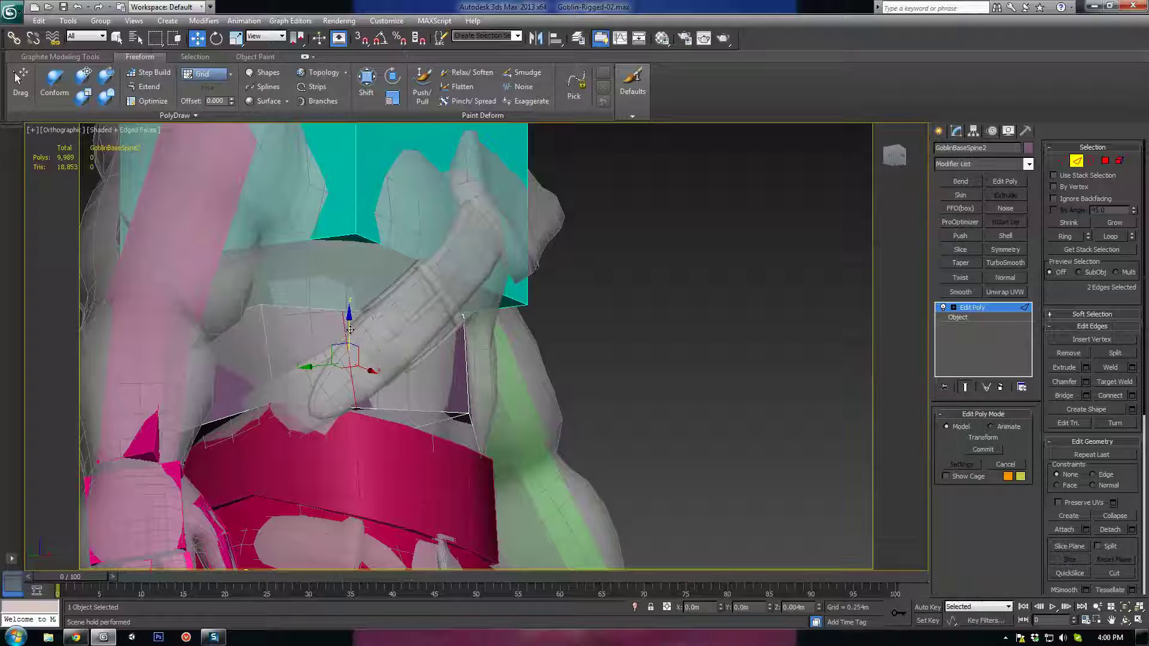
left_click(468, 379)
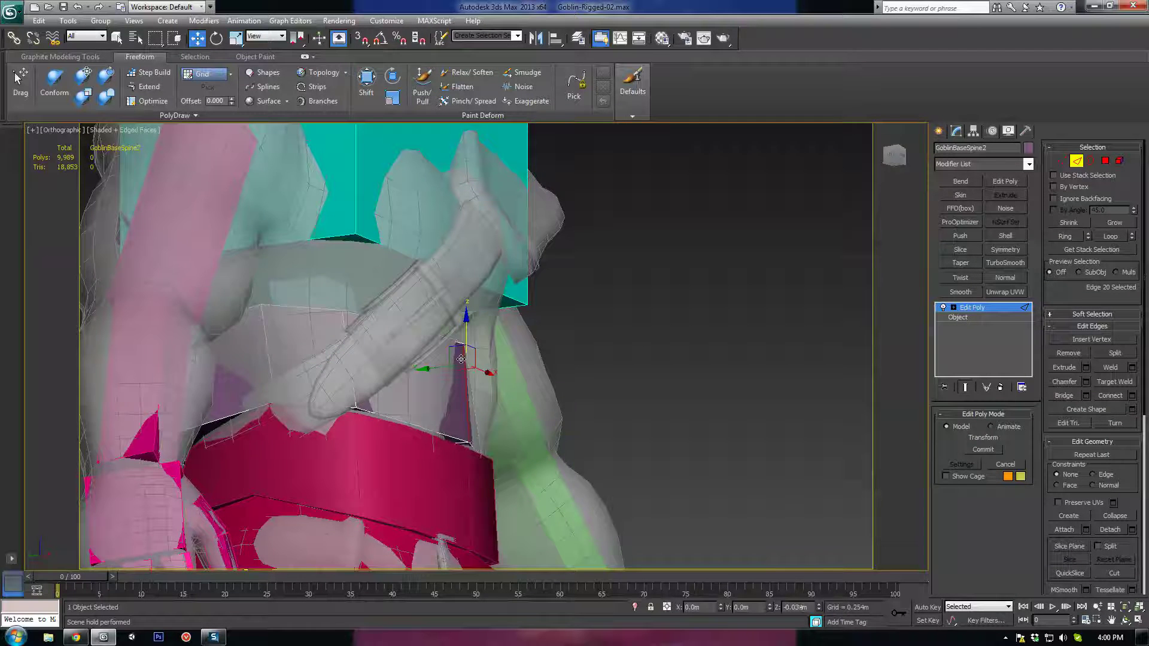
middle_click_drag(454, 383, 351, 423, "alt")
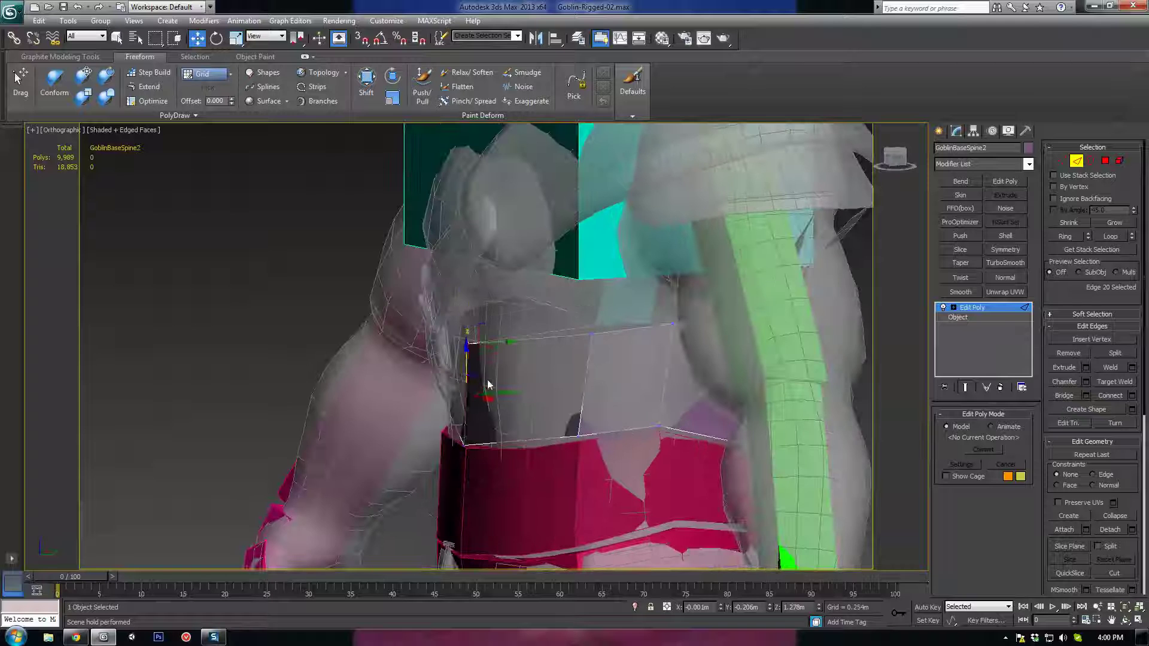
Spread the two upper front corner vertices of GoblinBaseSpine2 slightly apart and nudge them back to match the torso
key("1")
left_click(591, 334)
middle_click_drag(564, 344, 383, 340, "alt")
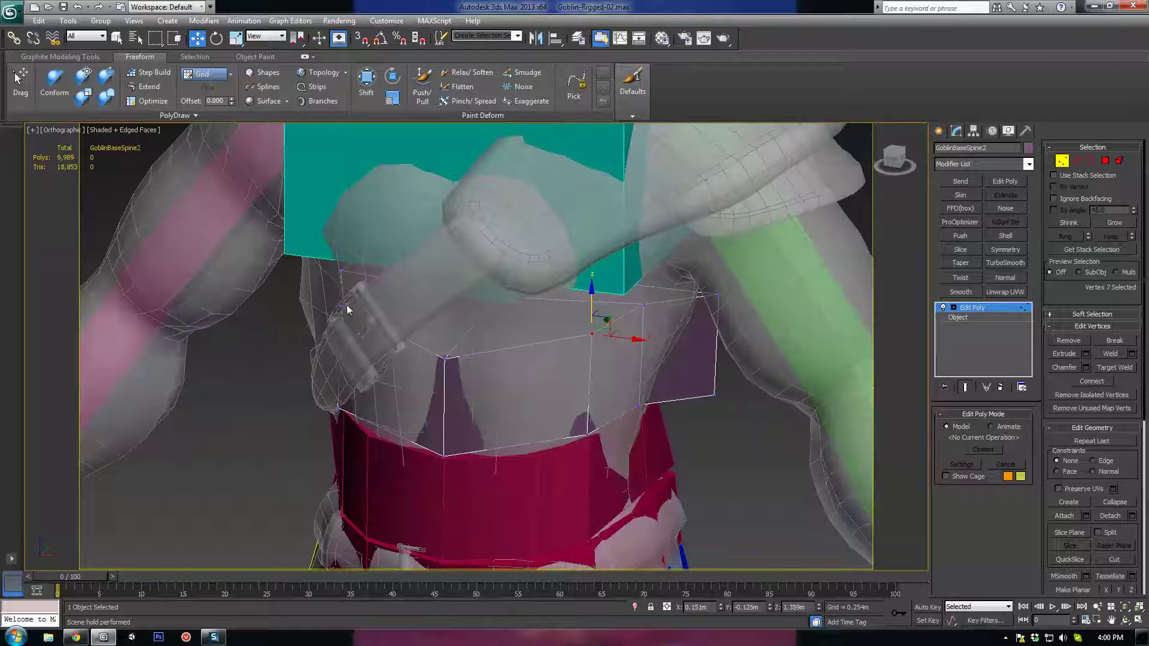
middle_click_drag(614, 389, 532, 354, "alt")
key("r")
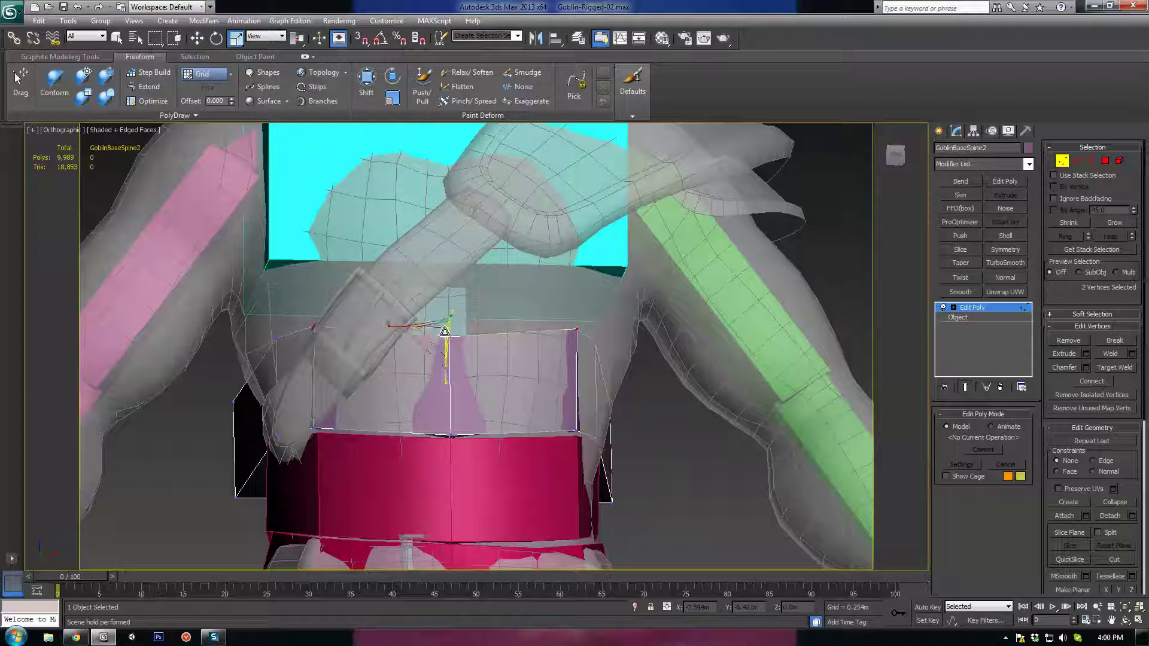
left_click_drag(437, 325, 434, 334)
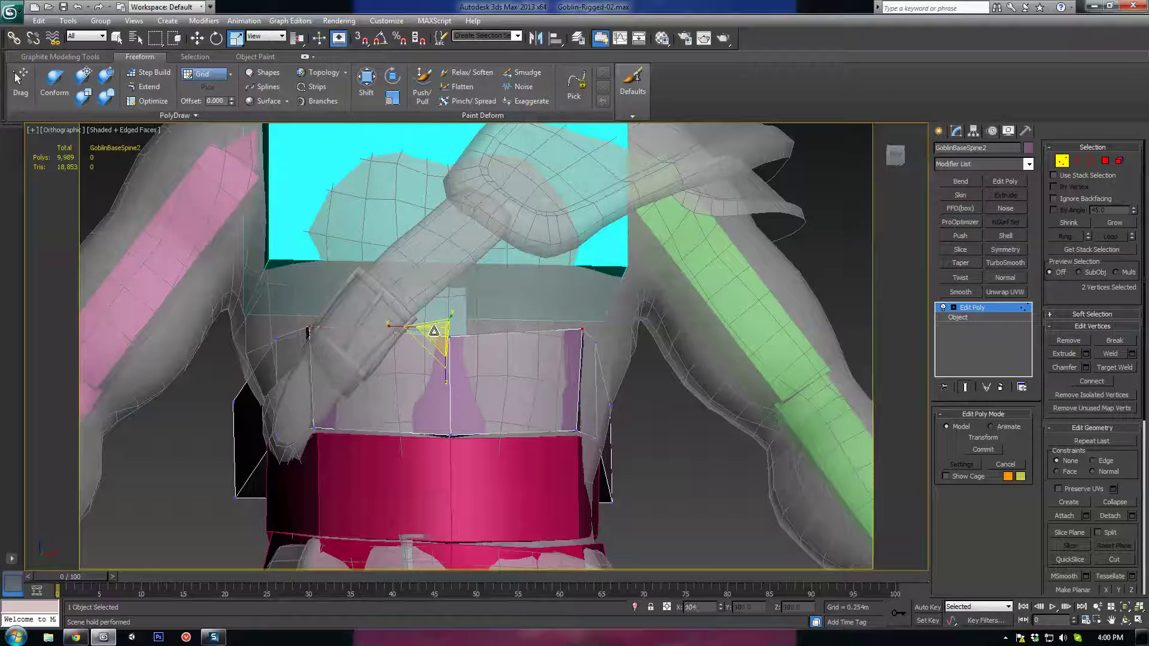
middle_click_drag(434, 334, 482, 326, "alt")
key("w")
left_click_drag(483, 326, 476, 325)
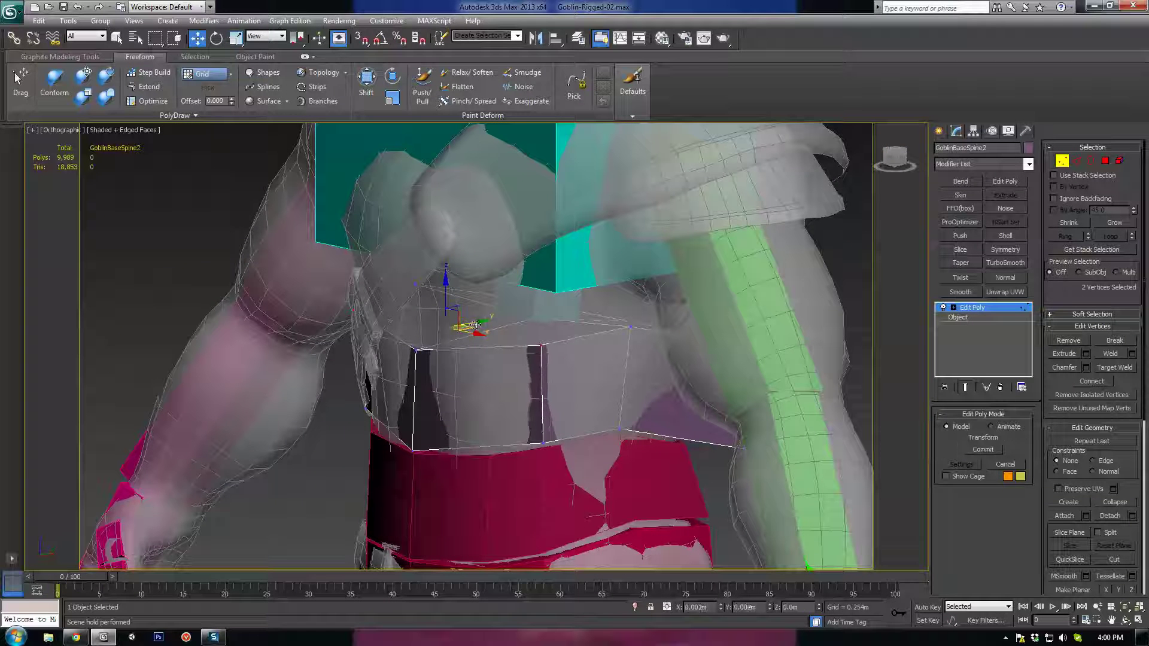
Scale the two upper side vertices of GoblinBaseSpine2 outward to reach the torso's width
middle_click_drag(450, 385, 318, 343, "alt")
key("r")
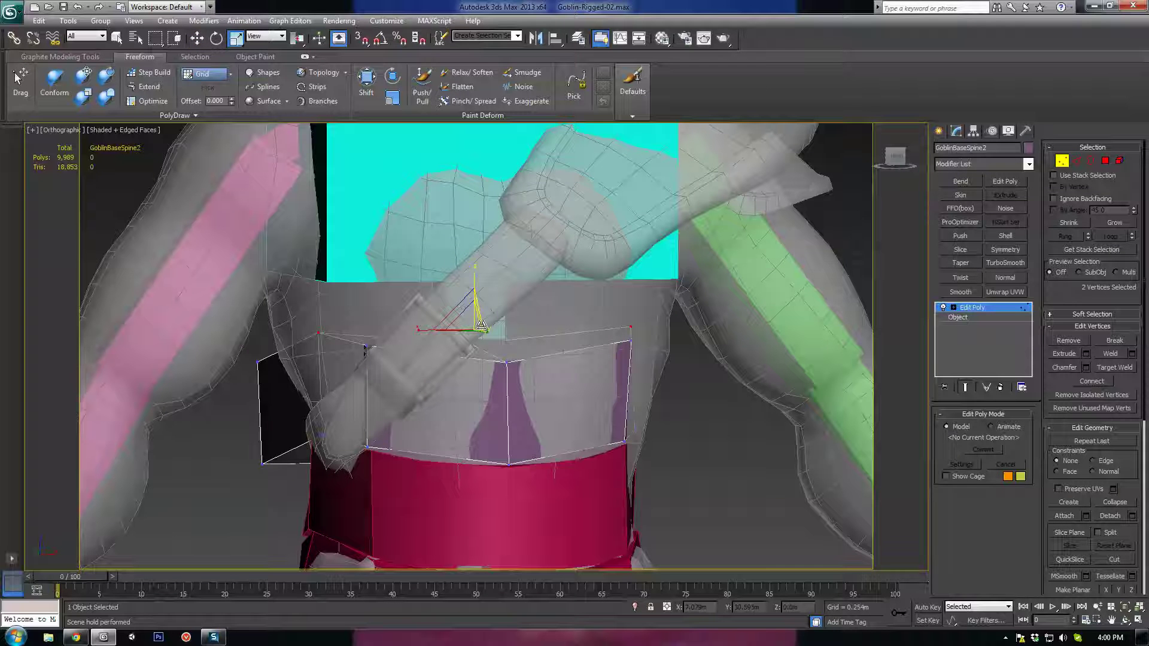
left_click_drag(466, 313, 466, 305)
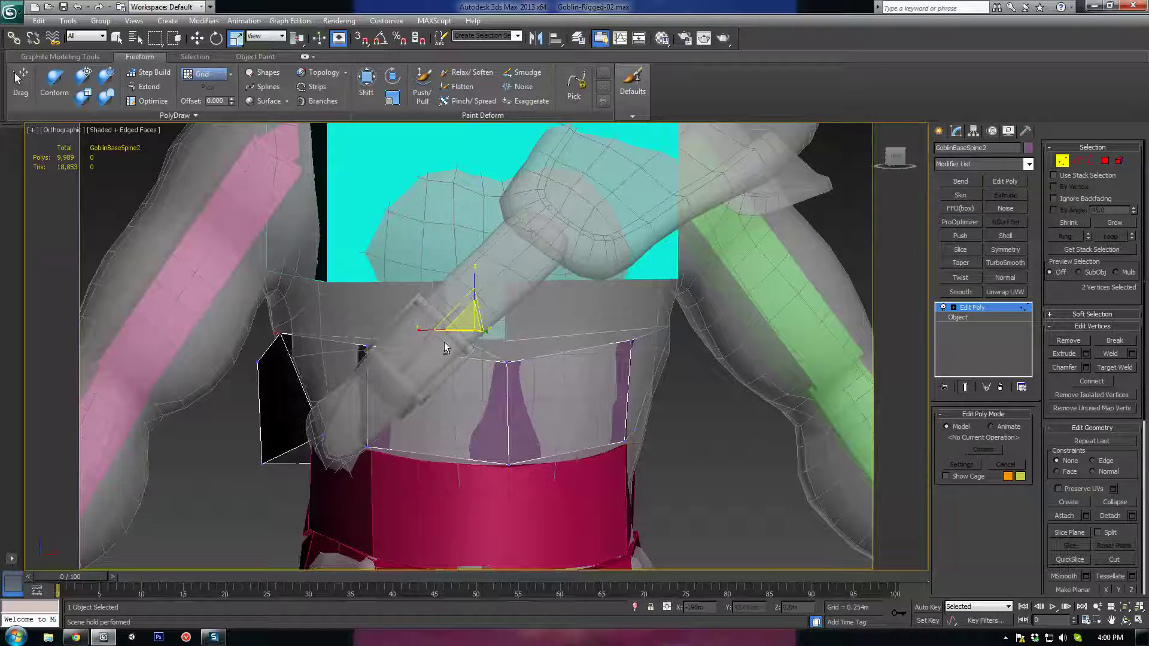
Move the two upper side vertices of GoblinBaseSpine2 slightly forward along Y to follow the torso
middle_click_drag(445, 347, 503, 326, "alt")
key("w")
left_click_drag(442, 336, 461, 335)
middle_click_drag(454, 410, 420, 405, "alt")
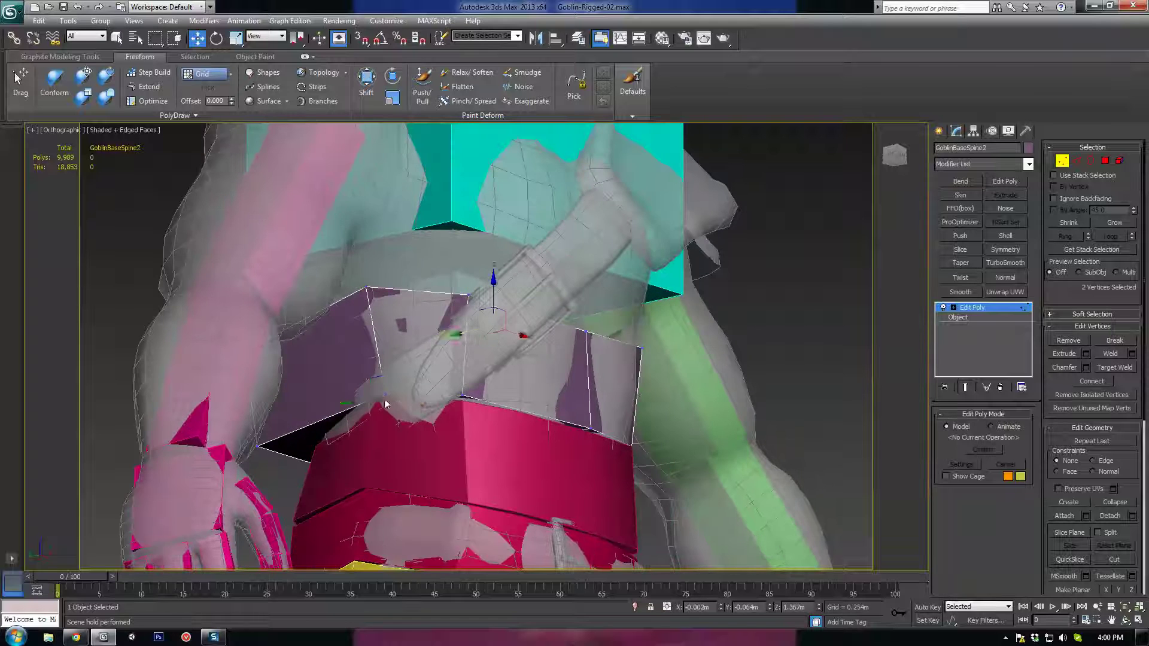
Select the two lower side vertices of GoblinBaseSpine2 and scale them slightly outward to match the waist
left_click(386, 396)
middle_click_drag(676, 449, 605, 461, "alt")
middle_click_drag(699, 382, 694, 440, "alt")
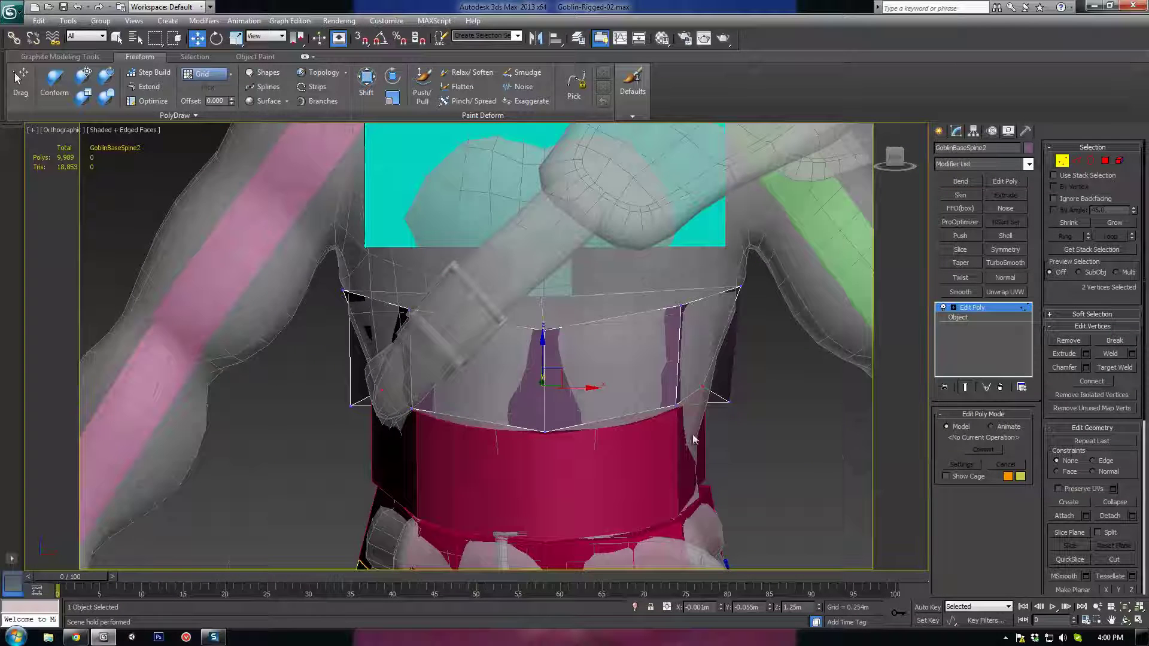
middle_click_drag(478, 393, 551, 370, "alt")
middle_click_drag(656, 407, 542, 405, "alt")
key("r")
left_click_drag(539, 400, 537, 393)
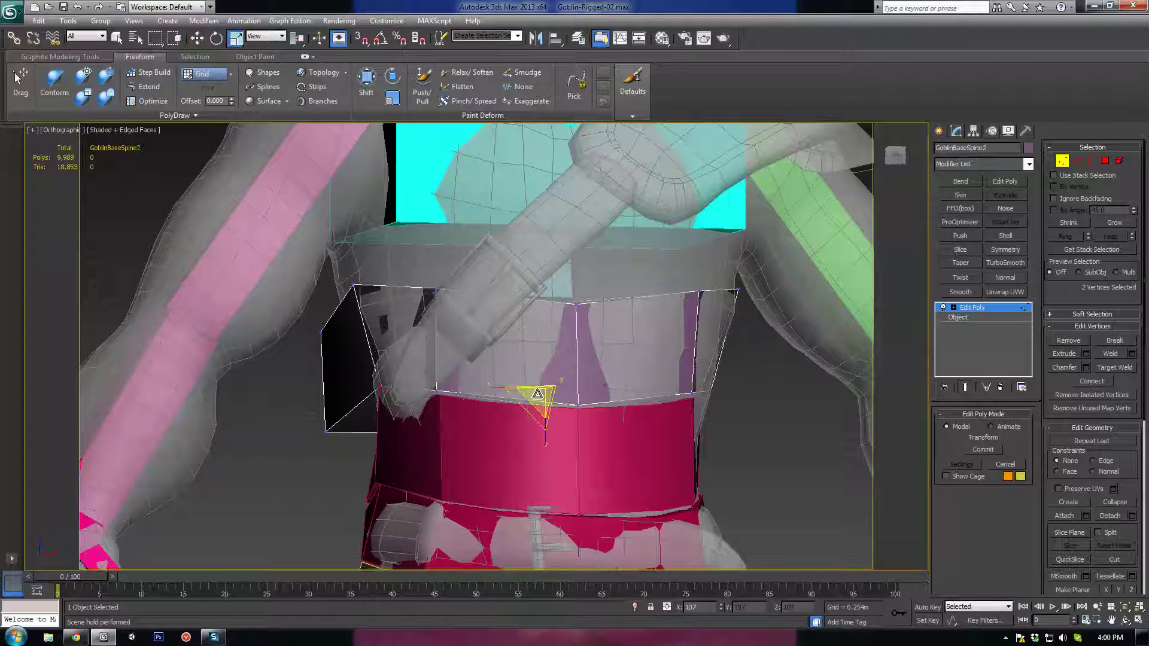
middle_click_drag(538, 394, 589, 403, "alt")
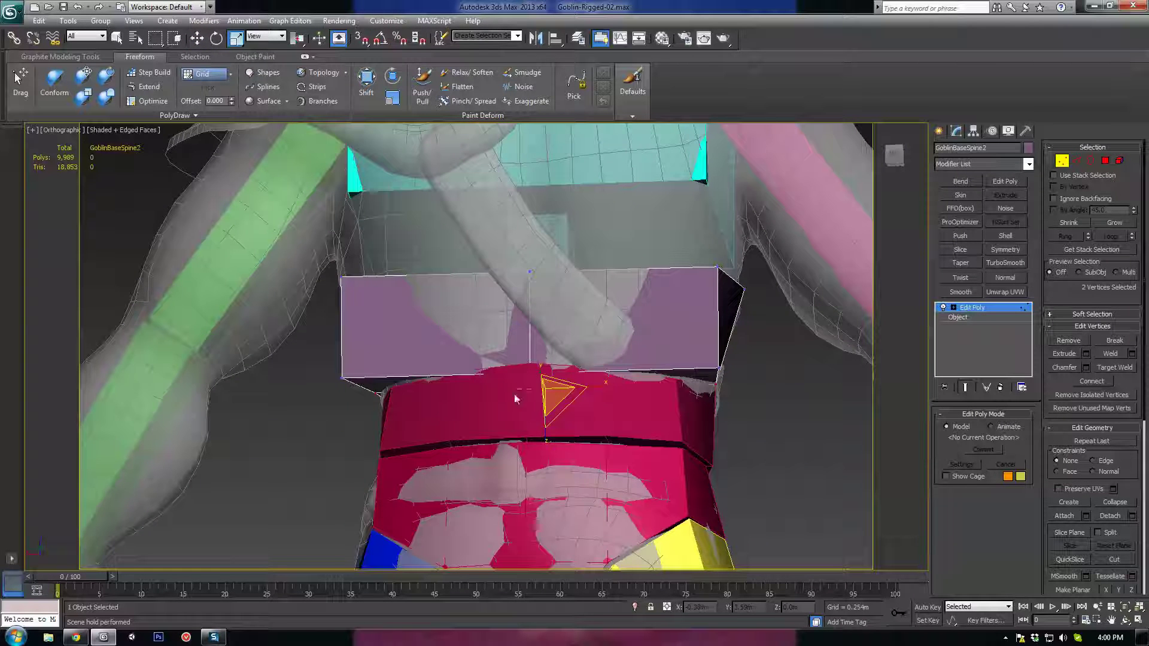
left_click_drag(515, 395, 514, 397)
Raise the lower back centre vertex about 0.014 m and shift the upper back centre vertex backward along Y
middle_click_drag(532, 326, 516, 377, "alt")
key("w")
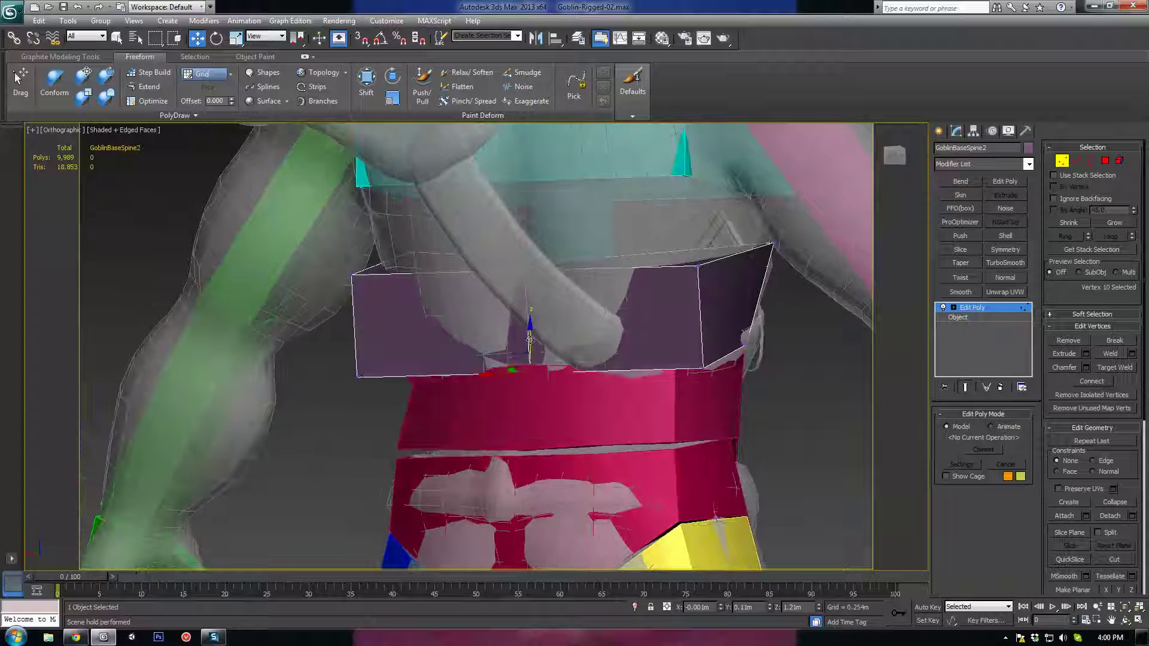
left_click_drag(530, 339, 531, 325)
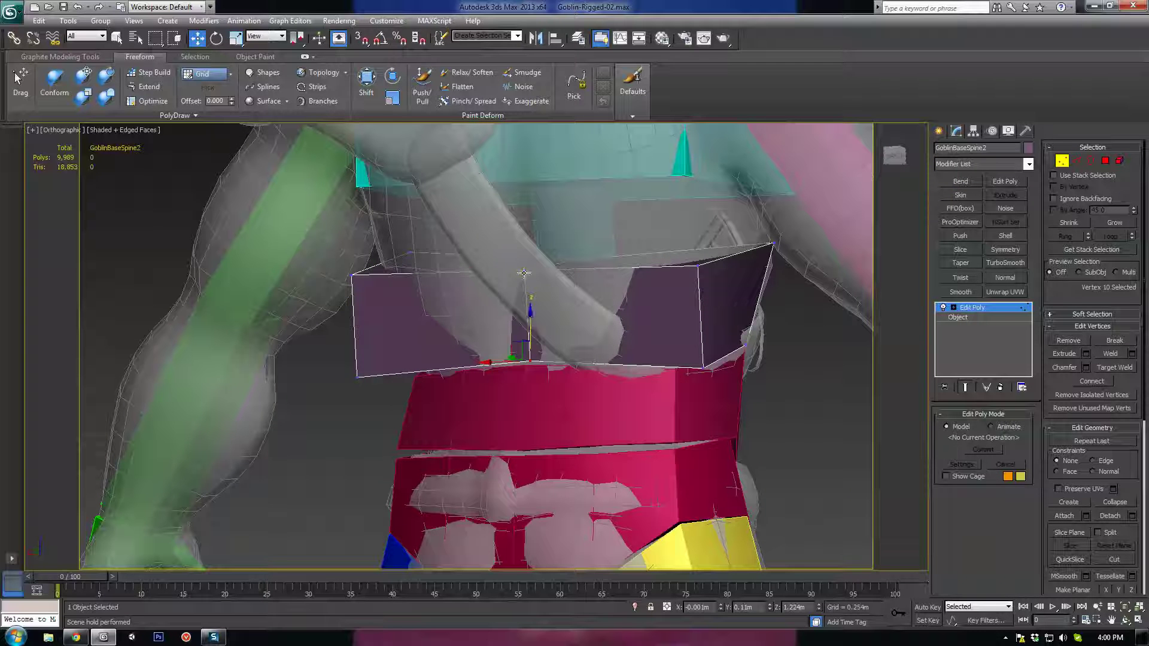
middle_click_drag(533, 286, 545, 333, "alt")
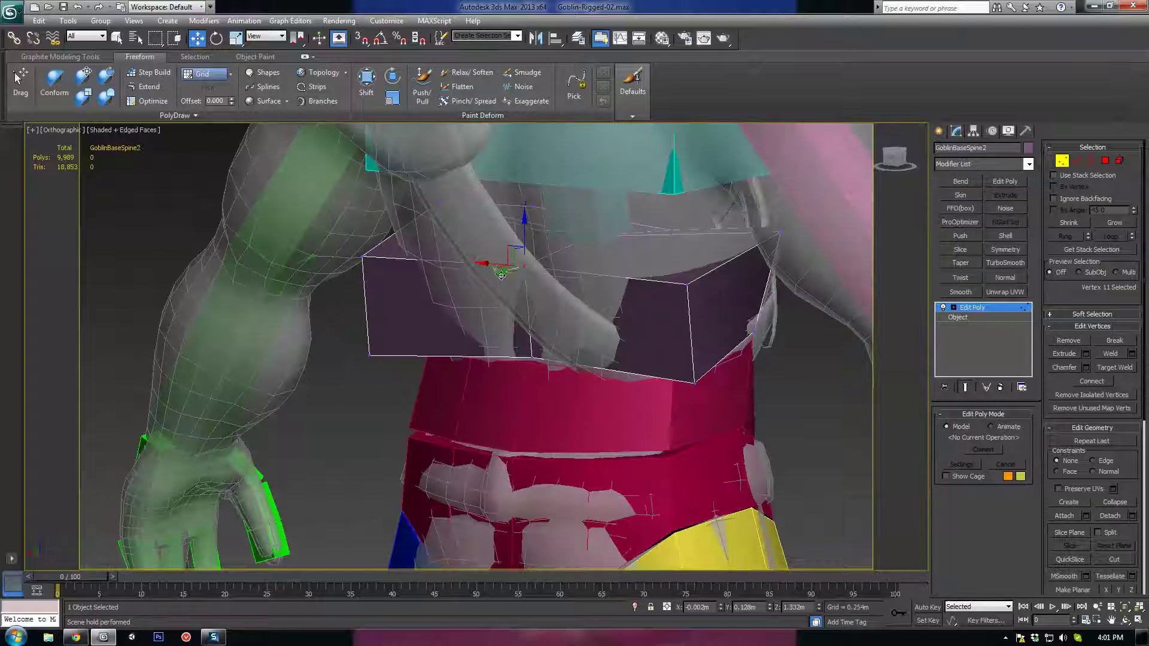
left_click_drag(501, 275, 491, 276)
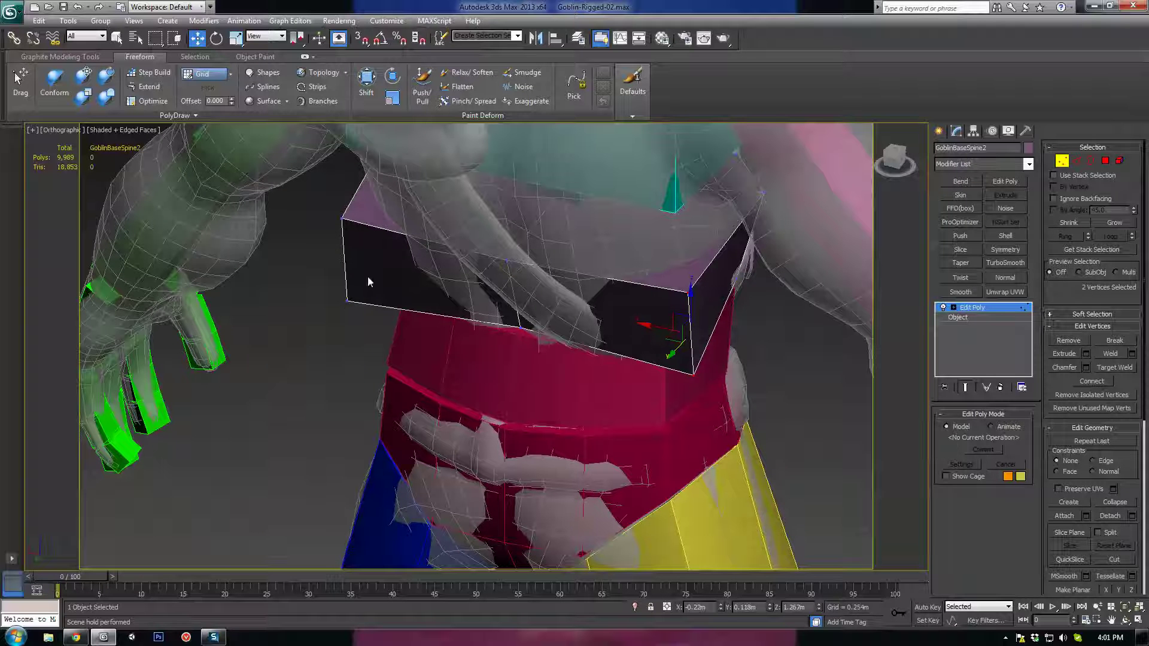
Select the two vertical rear corner edges, scale them inward along X, and move them forward against the back
key("2")
left_click(345, 281)
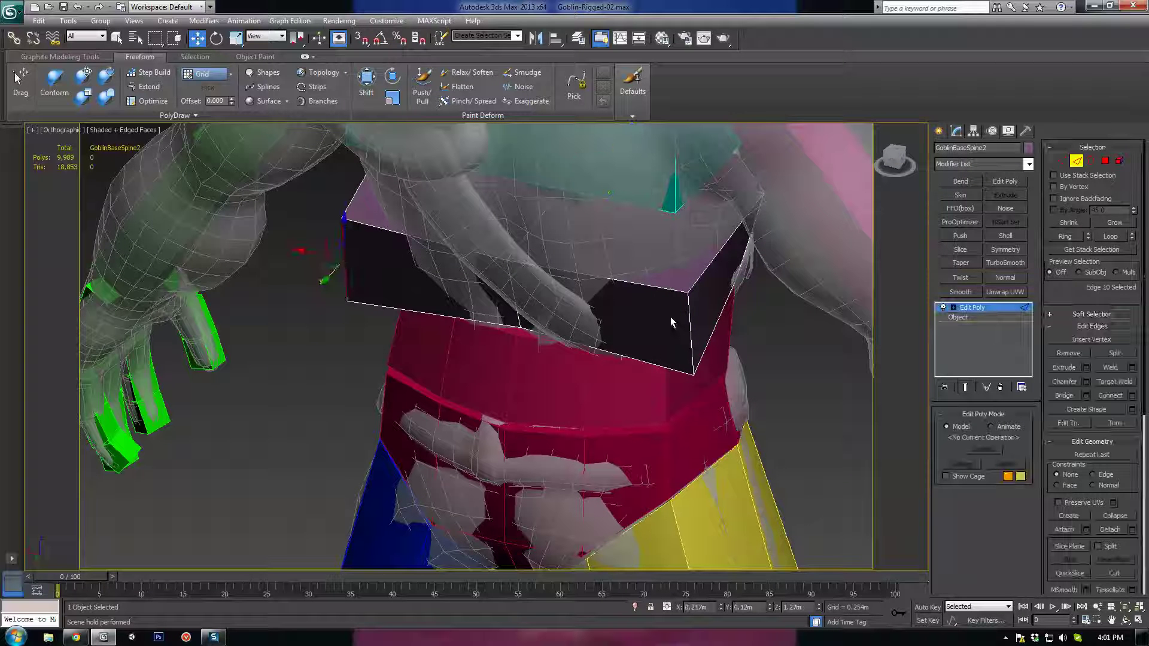
left_click(689, 321, "ctrl")
key("r")
left_click_drag(584, 303, 558, 304)
key("w")
left_click_drag(627, 347, 641, 330)
middle_click_drag(641, 333, 672, 262, "alt")
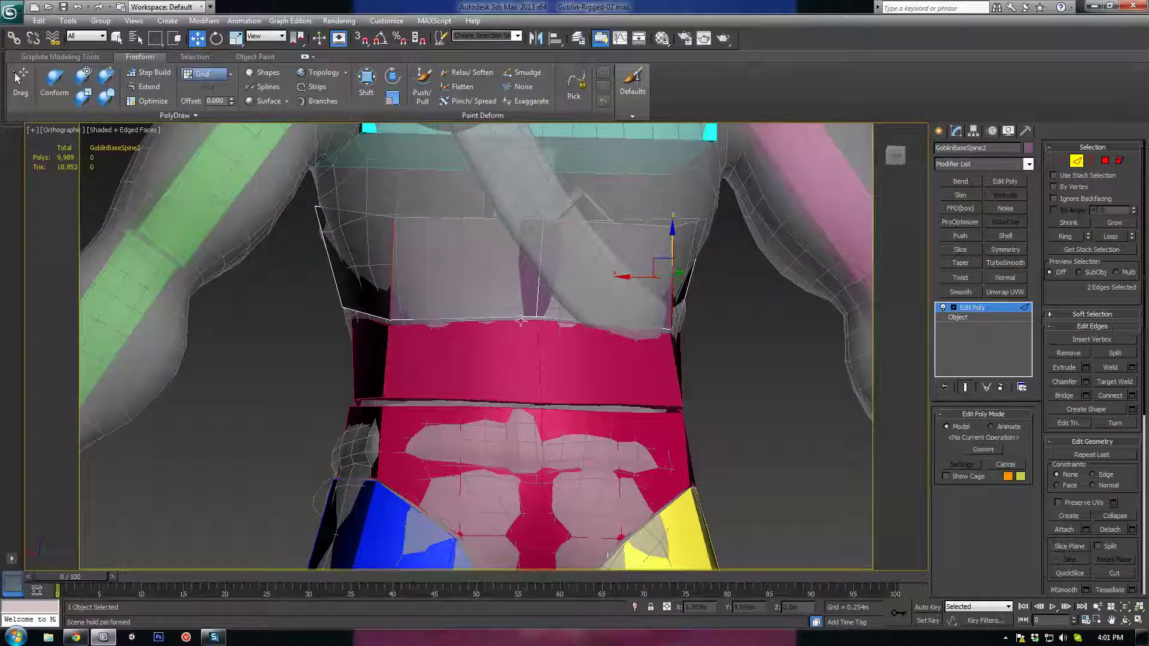
Nudge one lower side vertex of the box slightly inward along X to meet the waist
middle_click_drag(473, 354, 589, 416, "alt")
left_click(328, 304)
key("1")
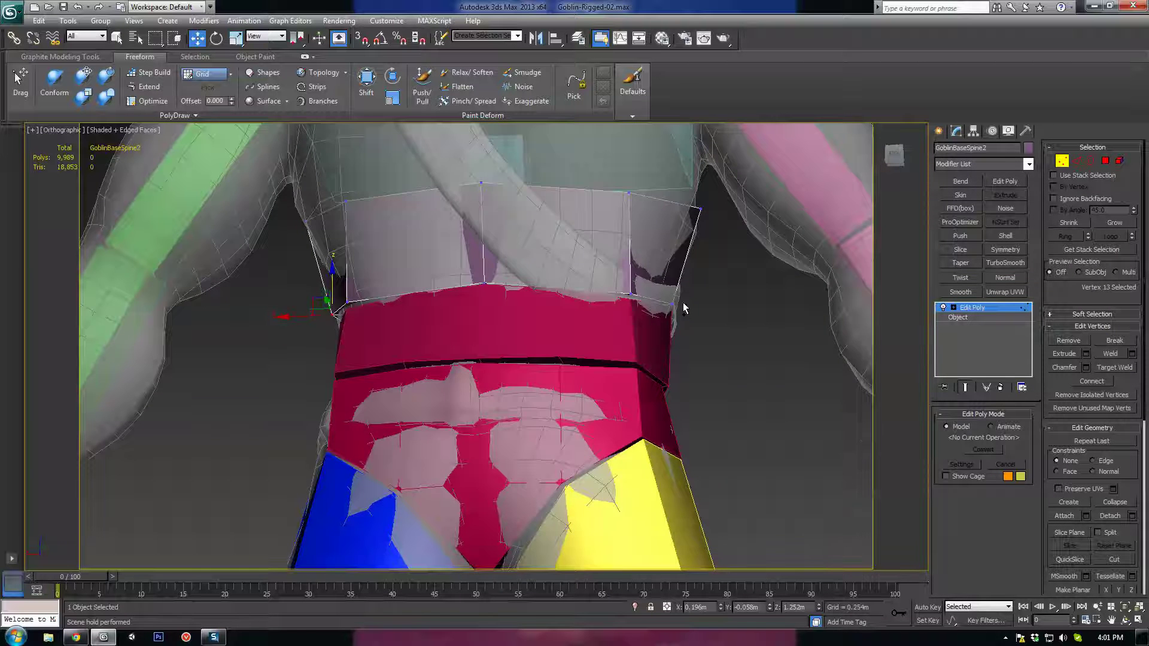
middle_click_drag(684, 308, 368, 316, "alt")
left_click_drag(304, 317, 307, 318)
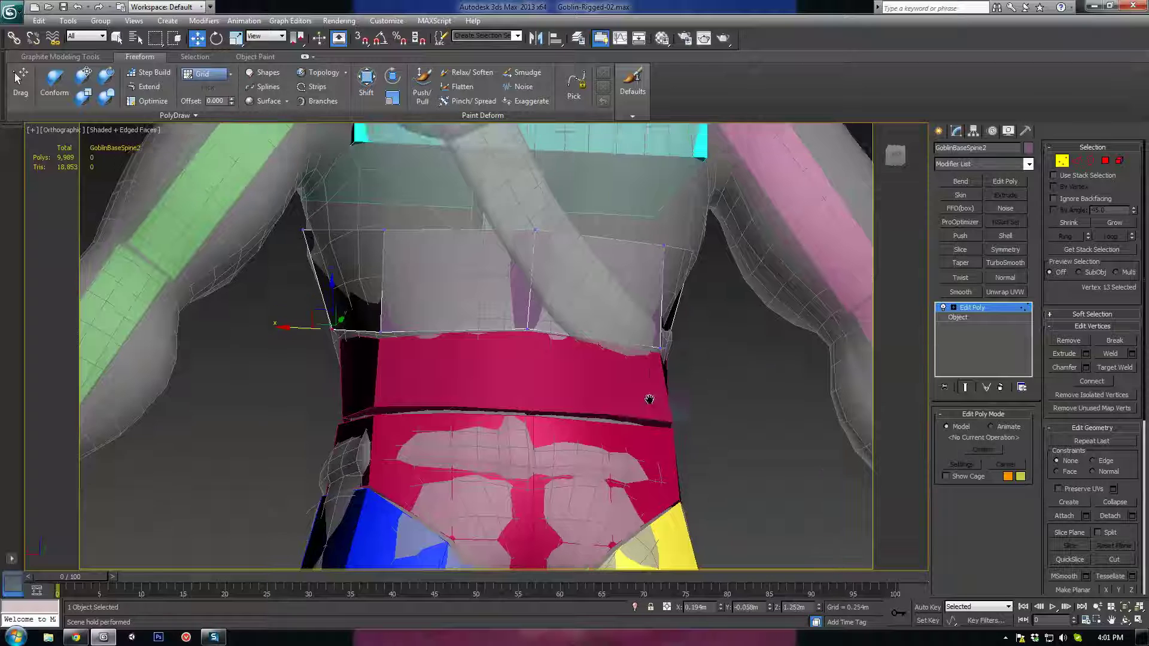
Select the two upper rear corner vertices and scale them outward along X to fit the back
middle_click_drag(649, 398, 622, 434, "alt")
left_click(335, 345, "ctrl")
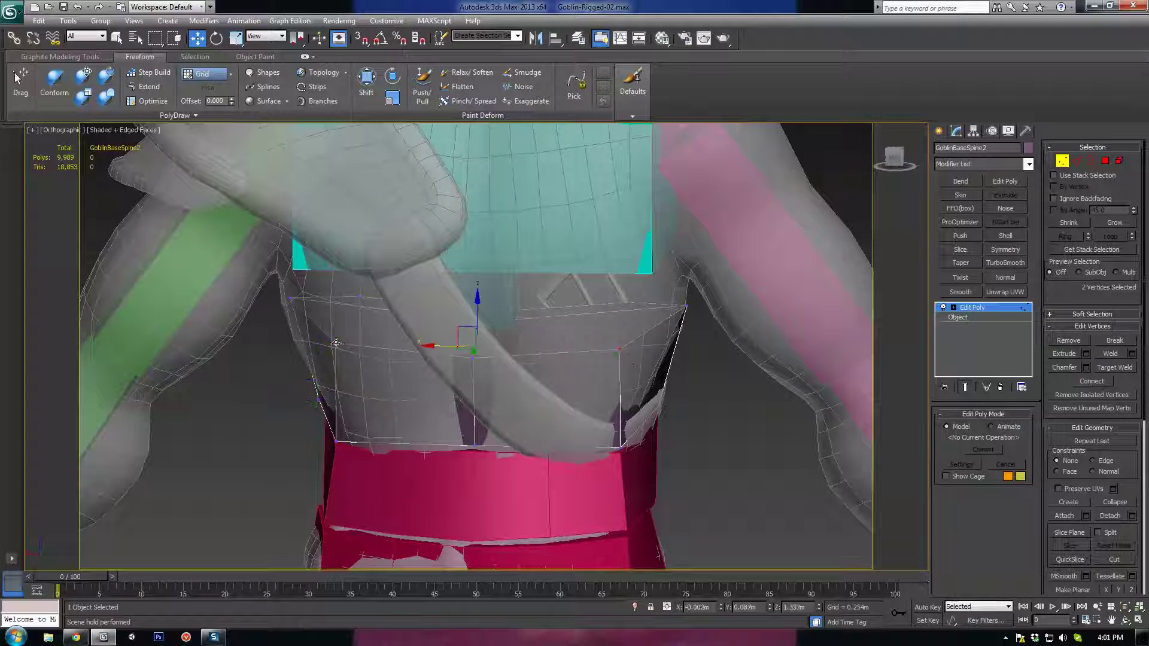
middle_click_drag(463, 386, 473, 366, "alt")
key("r")
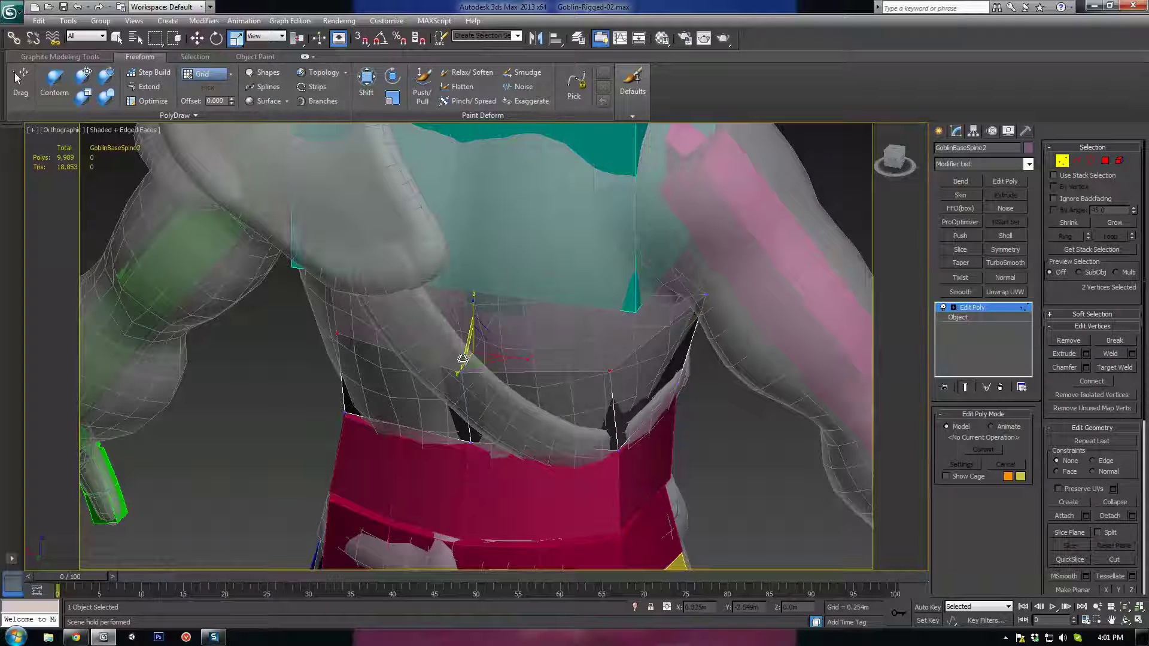
left_click_drag(474, 349, 480, 342)
Move the upper back centre vertex backward to a Y position of about 0.168 m
left_click(461, 376)
key("w")
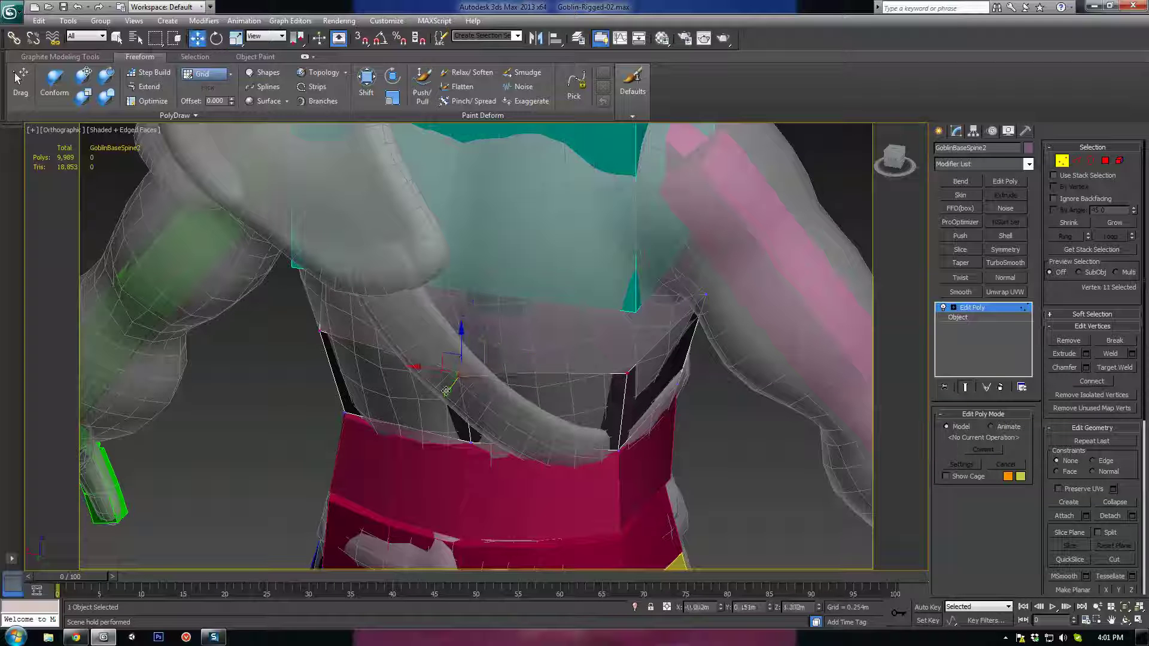
left_click_drag(446, 391, 439, 397)
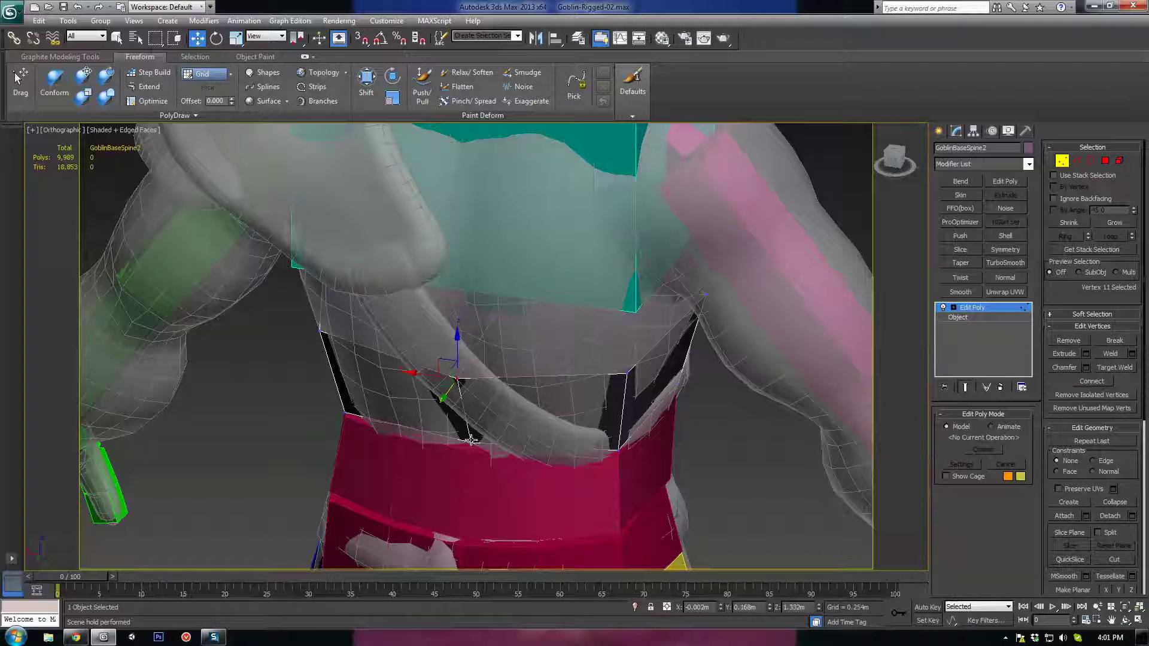
Connect the front and back horizontal edges in each half of GoblinBaseSpine2 to add a vertical edge loop per side
middle_click_drag(464, 457, 967, 438, "alt")
left_click(1077, 161)
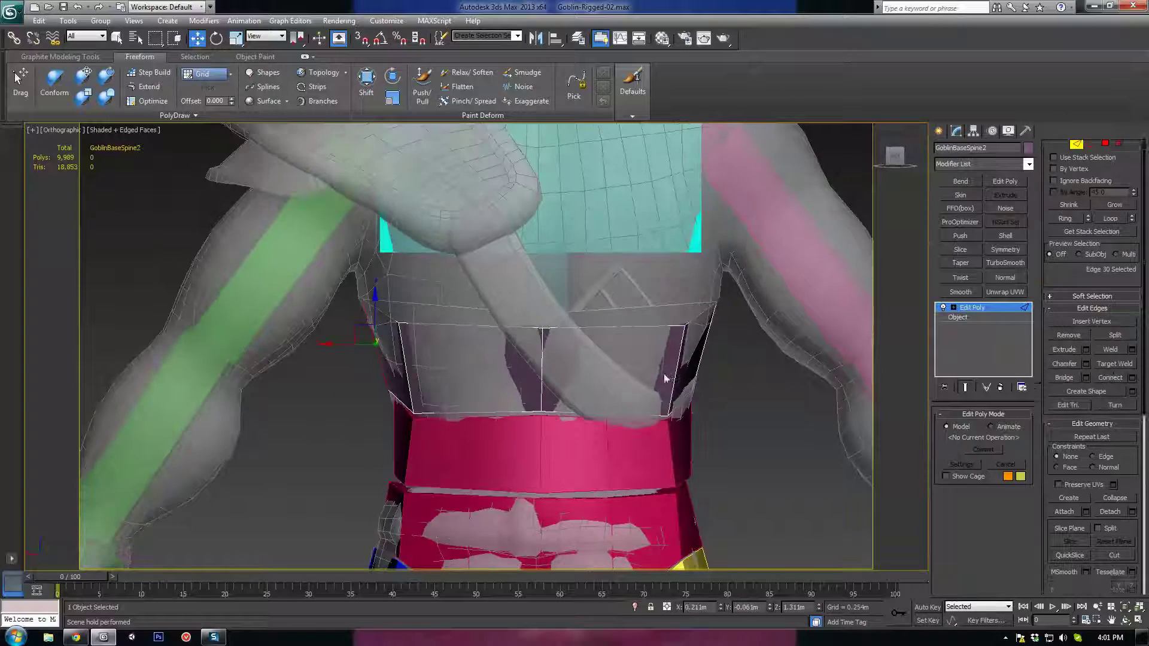
key("F3")
left_click_drag(603, 491, 603, 492)
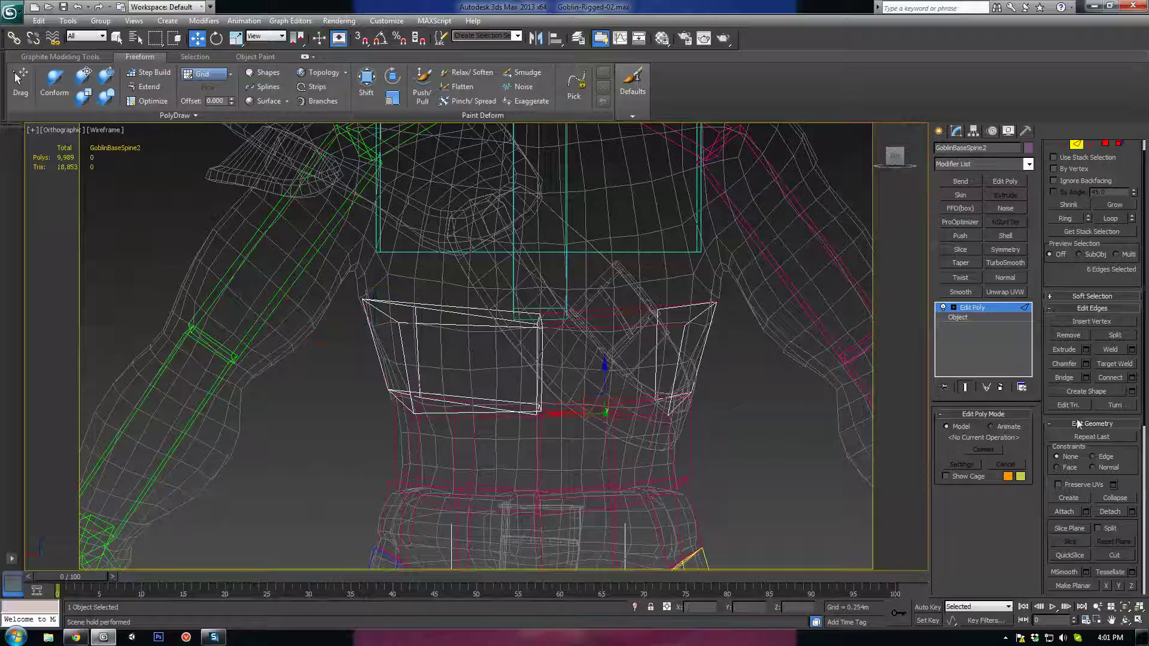
left_click(1108, 377)
left_click_drag(458, 471, 458, 472)
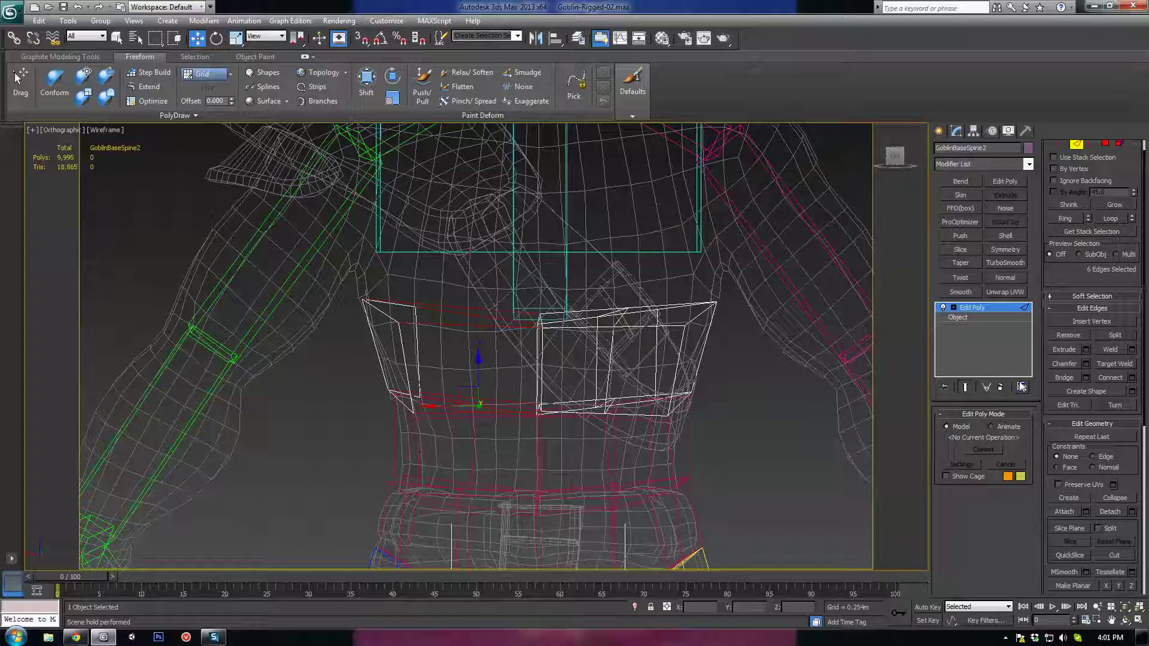
left_click(1118, 381)
key("F3")
Move the two new vertical back edges backward about 0.022 m, and shift their upper vertices further backward to round the back
left_click(469, 366)
middle_click_drag(470, 371, 474, 425, "alt")
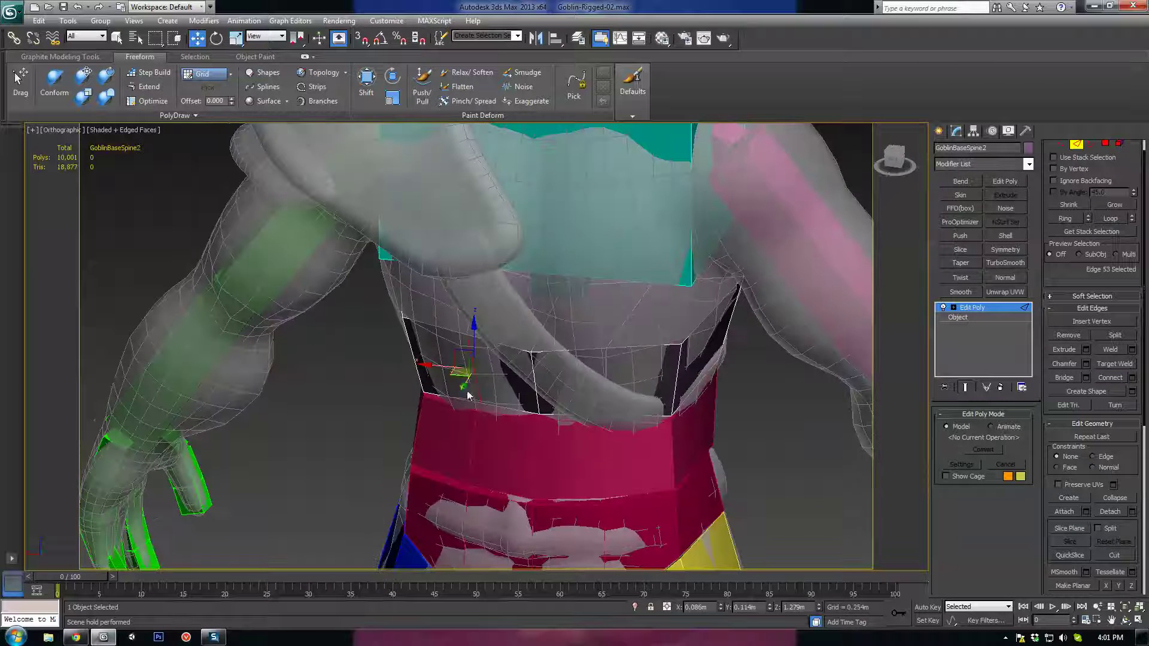
left_click_drag(468, 395, 460, 391)
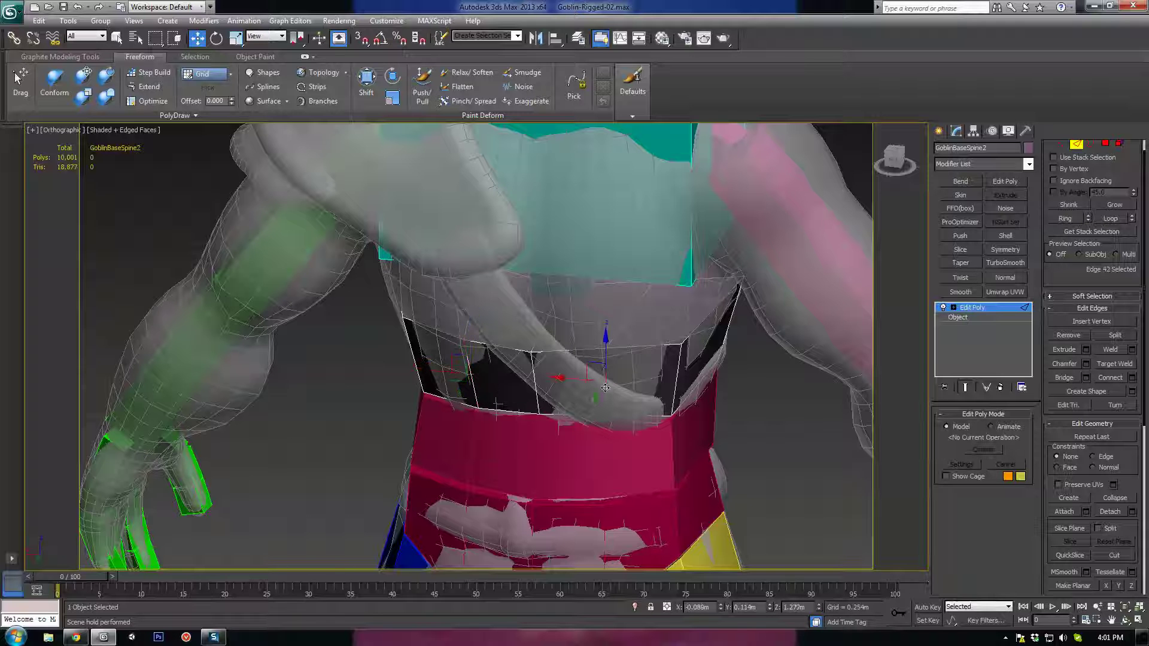
left_click_drag(595, 399, 557, 378)
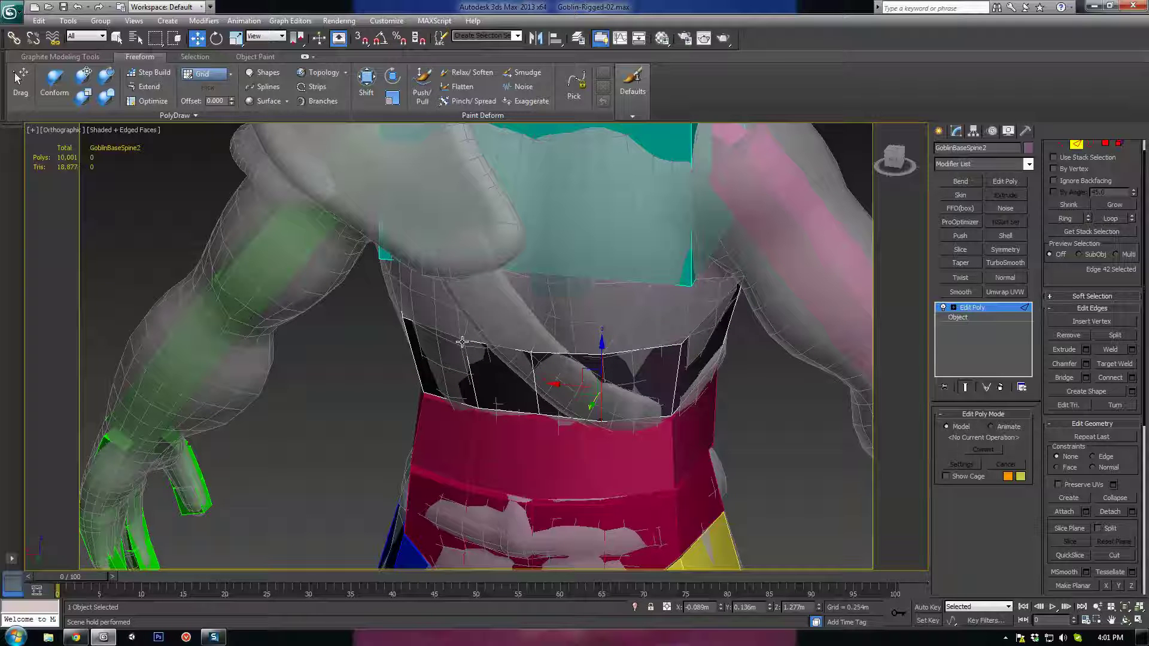
key("1")
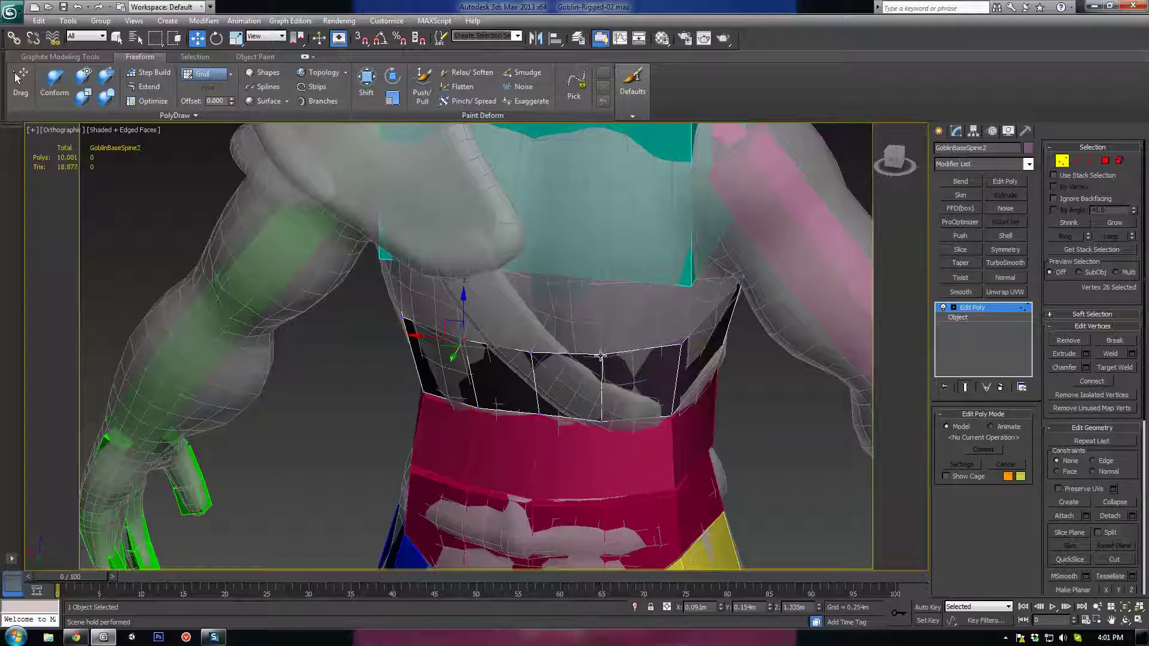
left_click_drag(523, 364, 519, 372)
Select the two new vertical front edges, scale them apart along X, and move them slightly forward to round the abdomen
middle_click_drag(519, 371, 637, 422, "alt")
key("2")
left_click(646, 419)
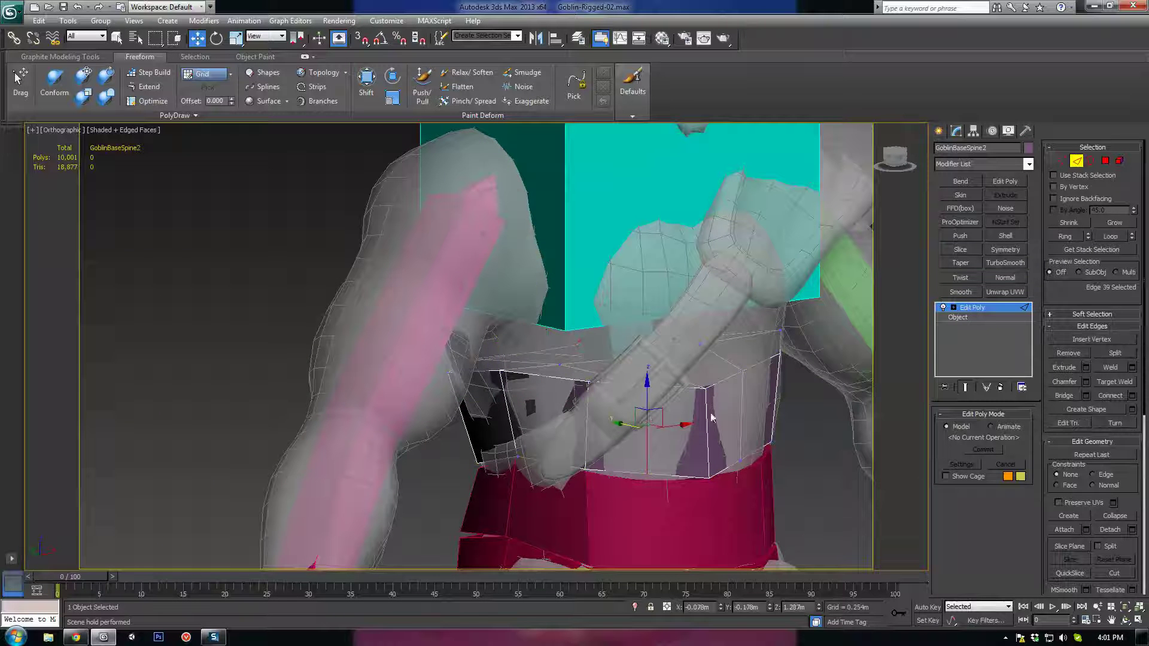
left_click(741, 419, "ctrl")
middle_click_drag(733, 437, 652, 418, "alt")
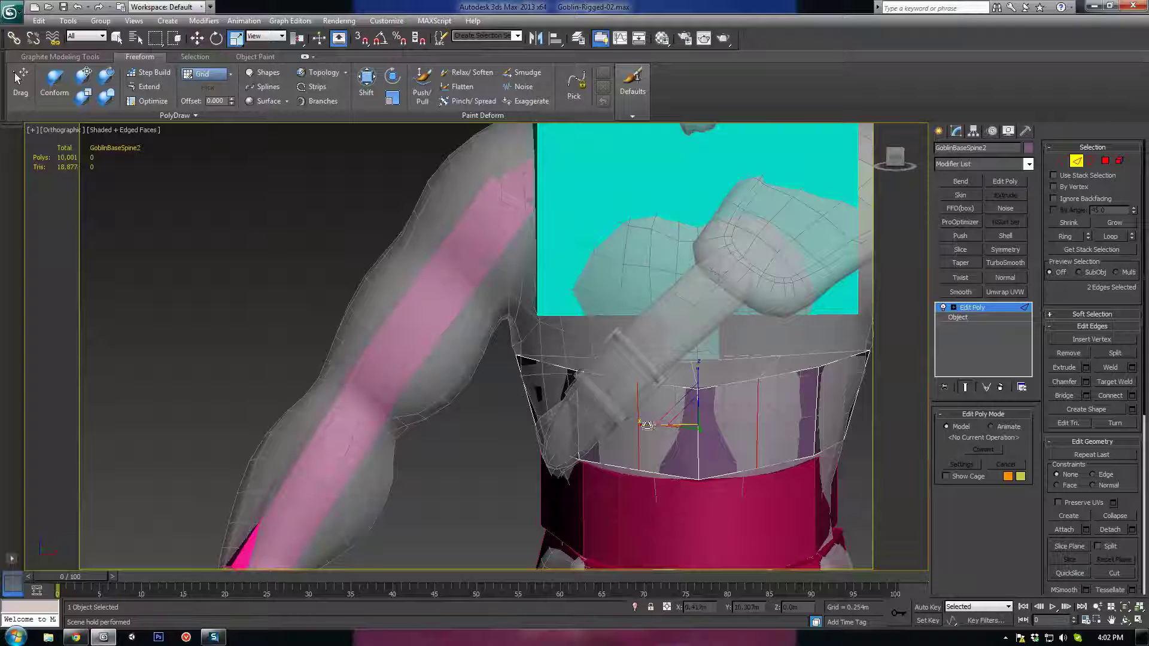
middle_click_drag(667, 415, 735, 398, "alt")
key("w")
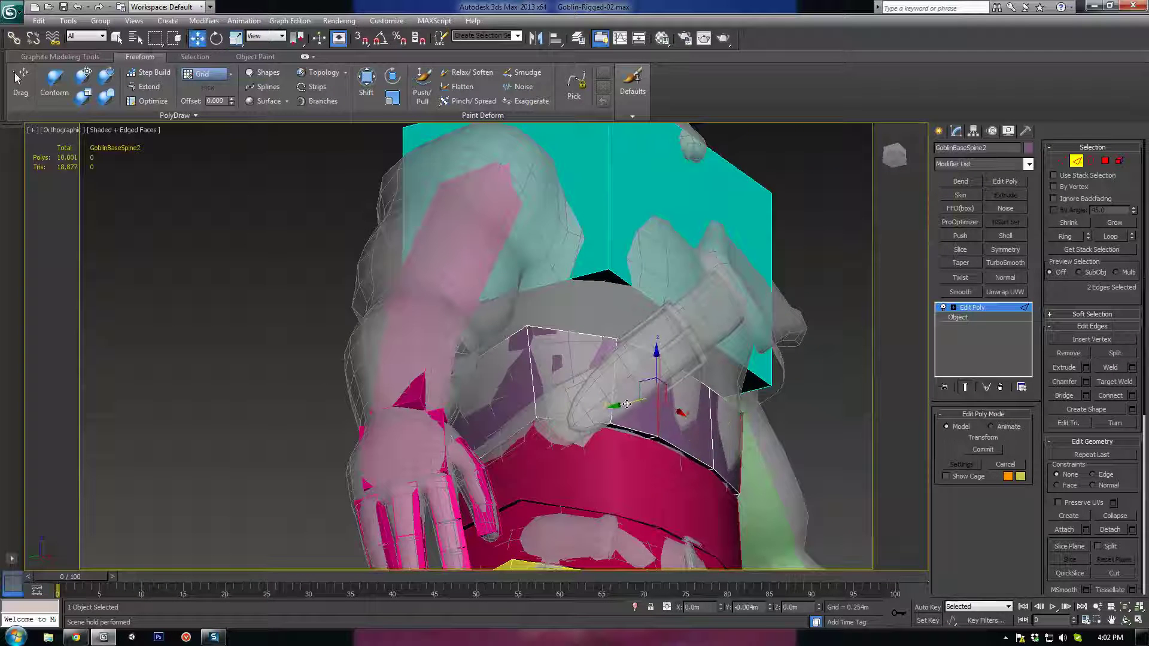
middle_click_drag(623, 406, 662, 389, "alt")
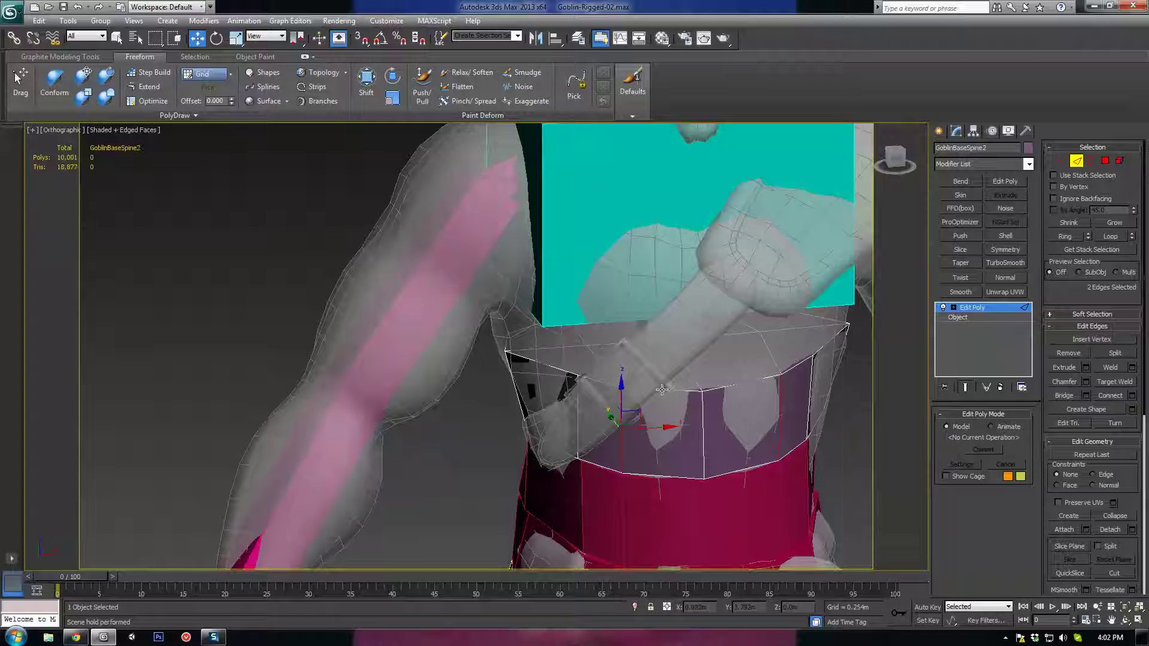
Move the two upper front corner vertices forward, and nudge the two new upper front vertices slightly forward as well
key("1")
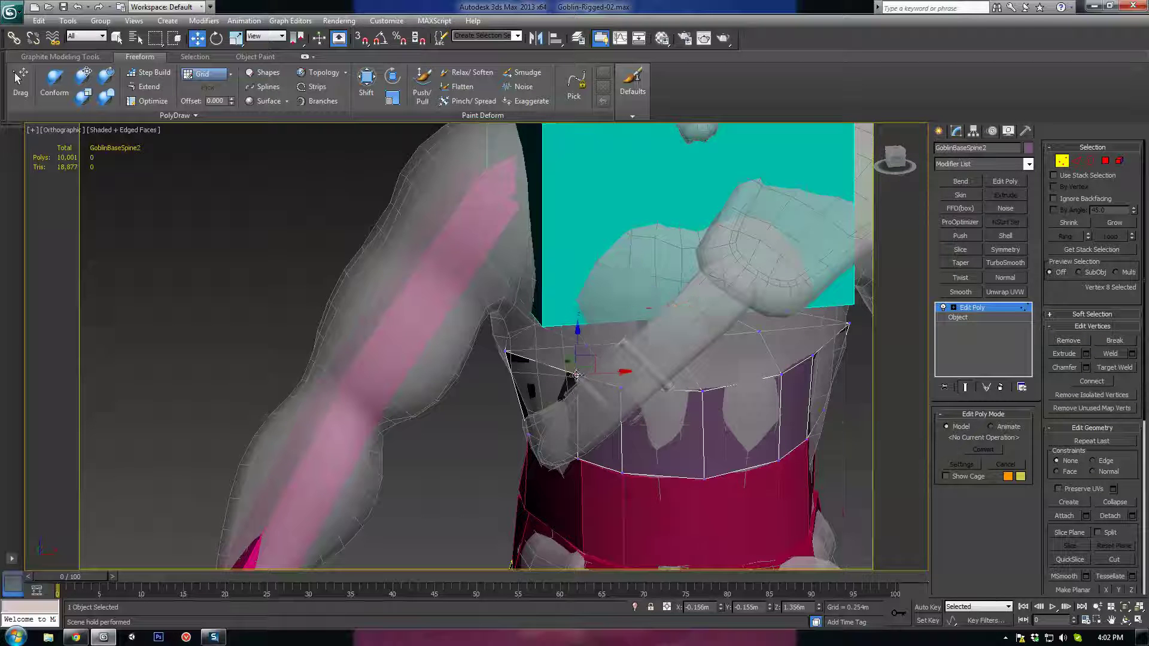
middle_click_drag(778, 374, 818, 369, "alt")
middle_click_drag(667, 379, 687, 354, "alt")
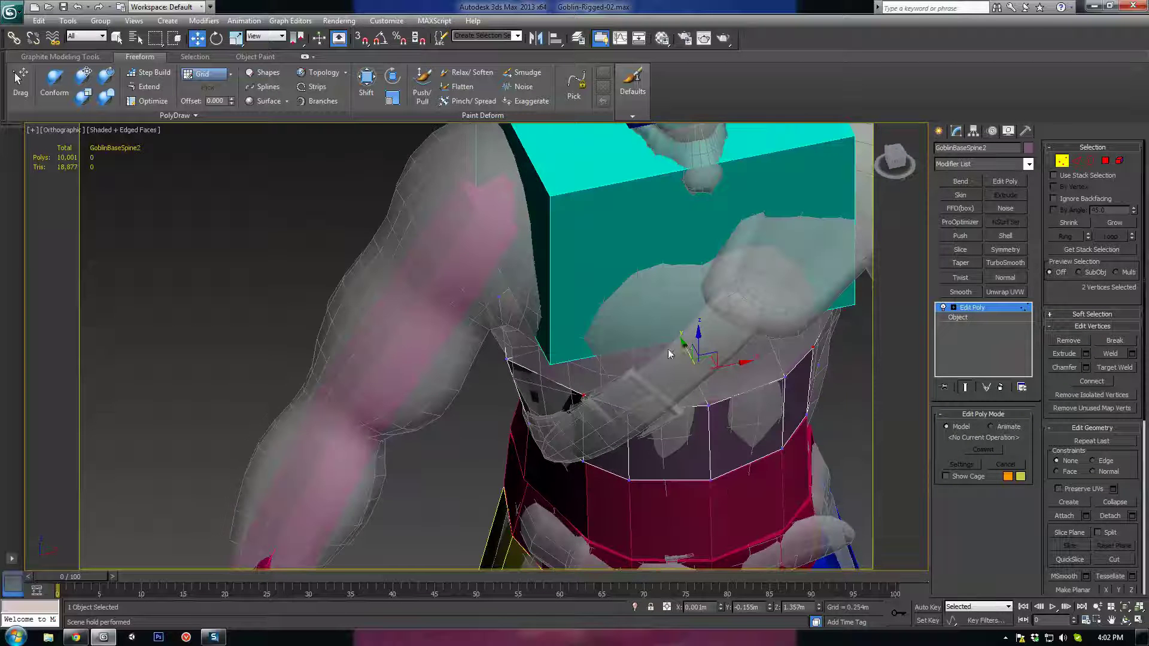
left_click_drag(688, 354, 697, 375)
key("r")
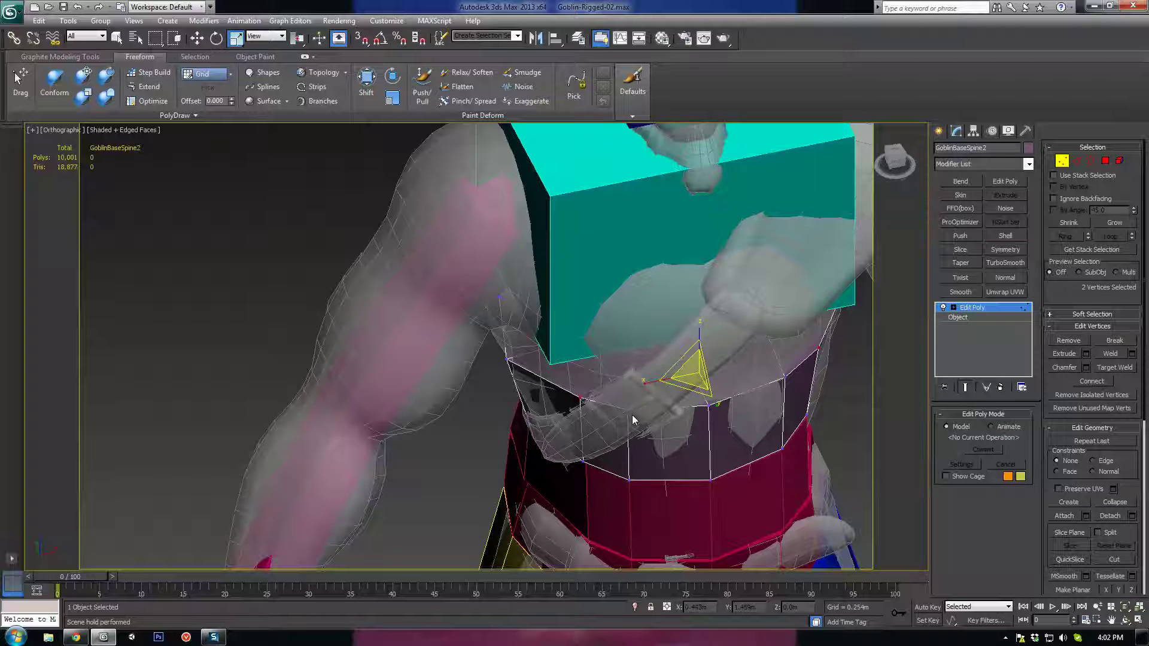
key("w")
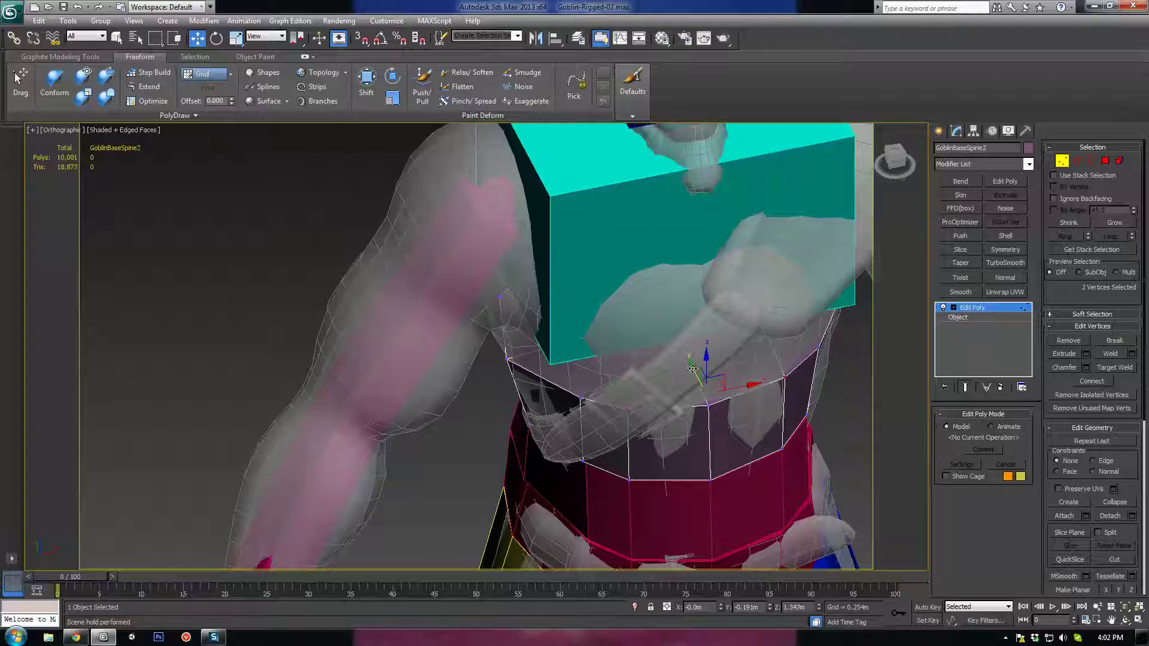
left_click_drag(693, 368, 693, 373)
Raise the upper front centre vertex of GoblinBaseSpine2 slightly
middle_click_drag(627, 413, 752, 386, "alt")
left_click(705, 405)
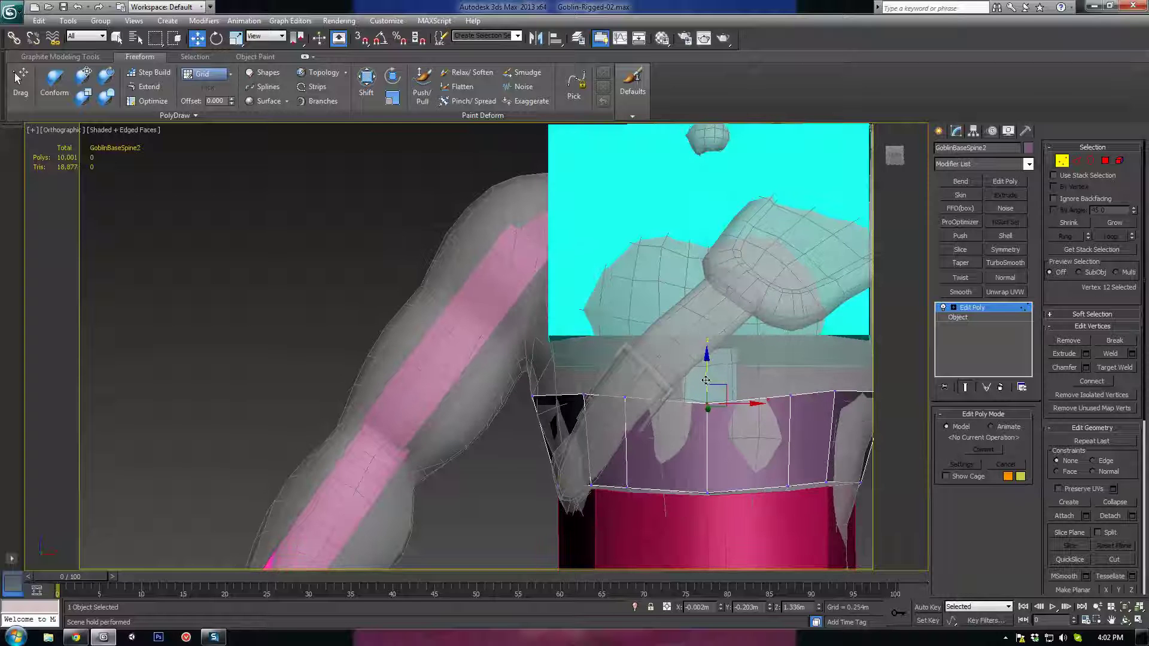
left_click_drag(706, 380, 702, 374)
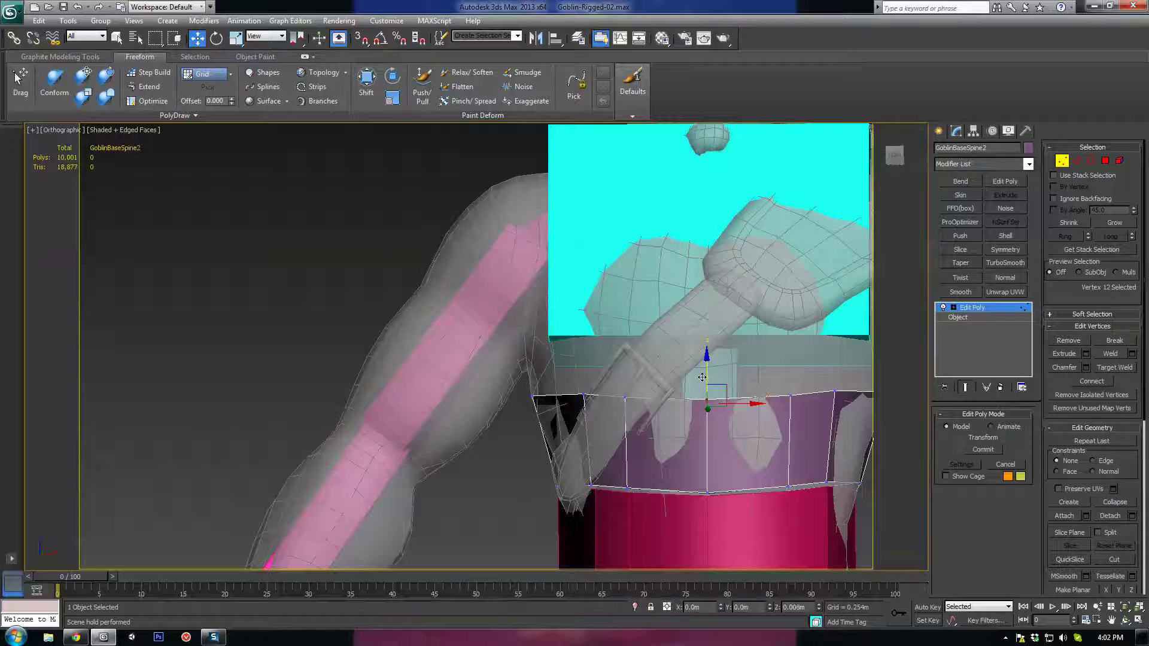
Leave vertex editing on GoblinBaseSpine2 and select the cyan chest box above it
scroll(745, 407, "down", 4)
middle_click_drag(762, 418, 735, 421, "alt")
left_click(1061, 162)
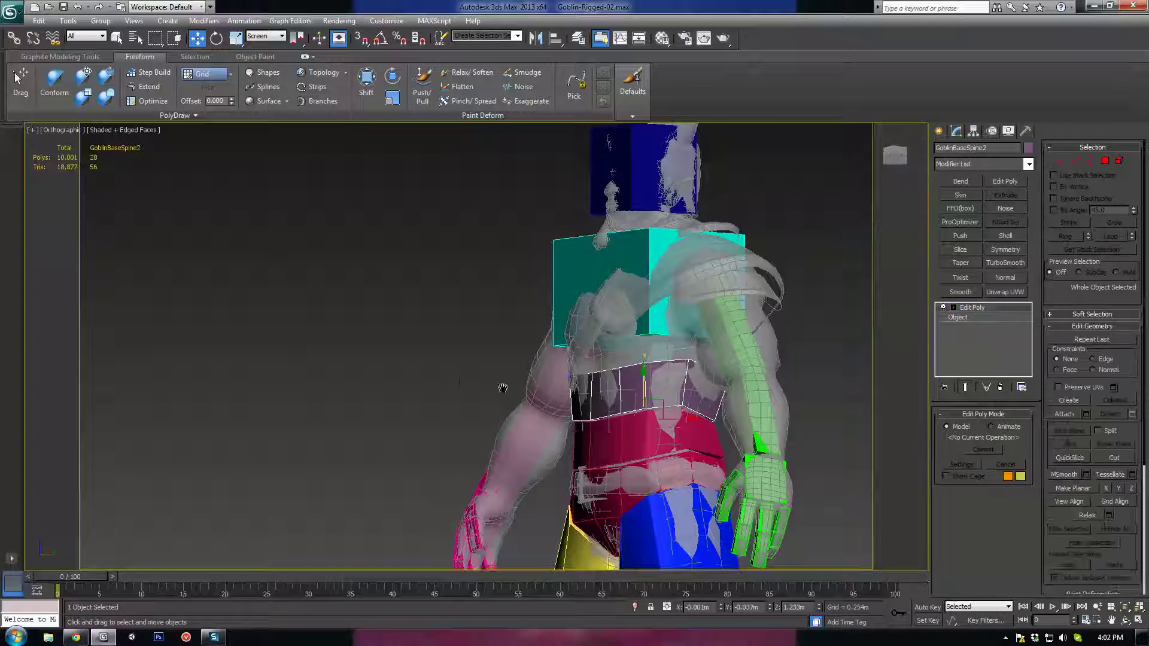
scroll(580, 410, "down", 3)
middle_click_drag(540, 343, 523, 370)
scroll(522, 370, "up", 4)
left_click(623, 394)
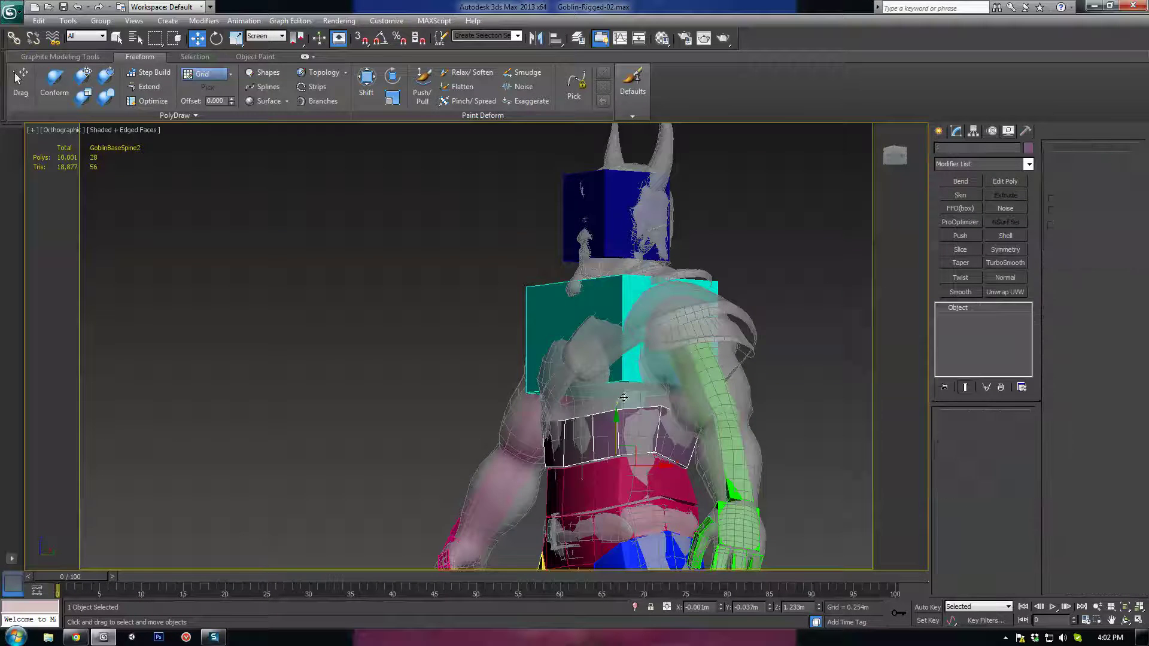
Examine how the cyan chest box overlaps the torso mesh from several angles, in shaded and wireframe display
mouse_move(623, 394)
middle_mouse_down("alt")
mouse_move(642, 416)
mouse_move(668, 410)
mouse_move(526, 368)
middle_mouse_up("alt")
scroll(664, 413, "up", 4)
key("F3")
key("F3")
scroll(462, 339, "down", 2)
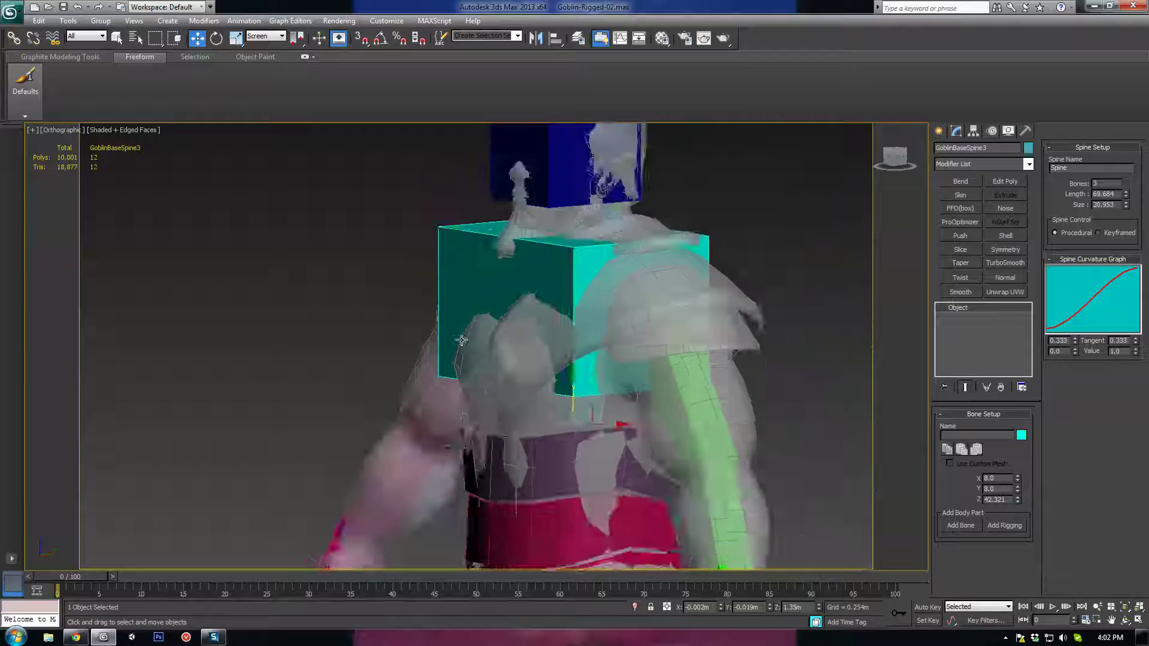
mouse_move(461, 339)
middle_mouse_down("alt")
mouse_move(501, 339)
mouse_move(485, 335)
middle_mouse_up("alt")
middle_click_drag(496, 285, 447, 378, "alt")
mouse_move(570, 361)
middle_mouse_down("alt")
mouse_move(602, 377)
mouse_move(585, 377)
middle_mouse_up("alt")
Collapse the Edit Poly modifiers of GoblinBaseSpine2 and GoblinBaseSpine1, and select the pelvis bone to check its stack
left_click(674, 456)
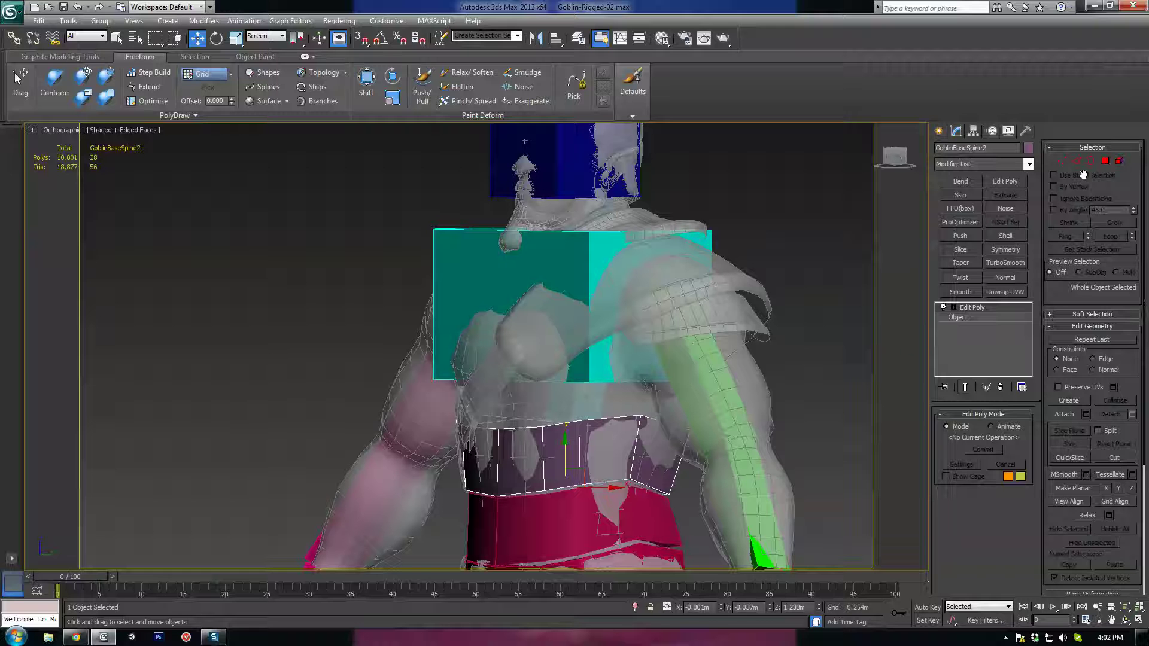
right_click(964, 309)
left_click(1004, 418)
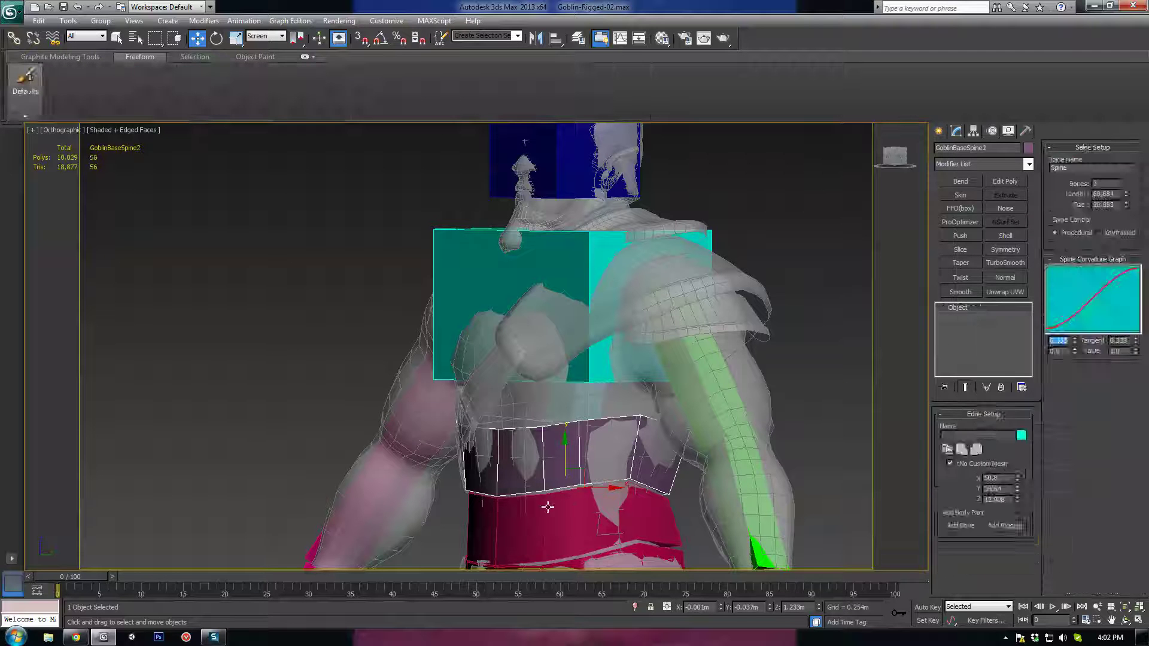
left_click(547, 506)
right_click(977, 313)
left_click(1013, 415)
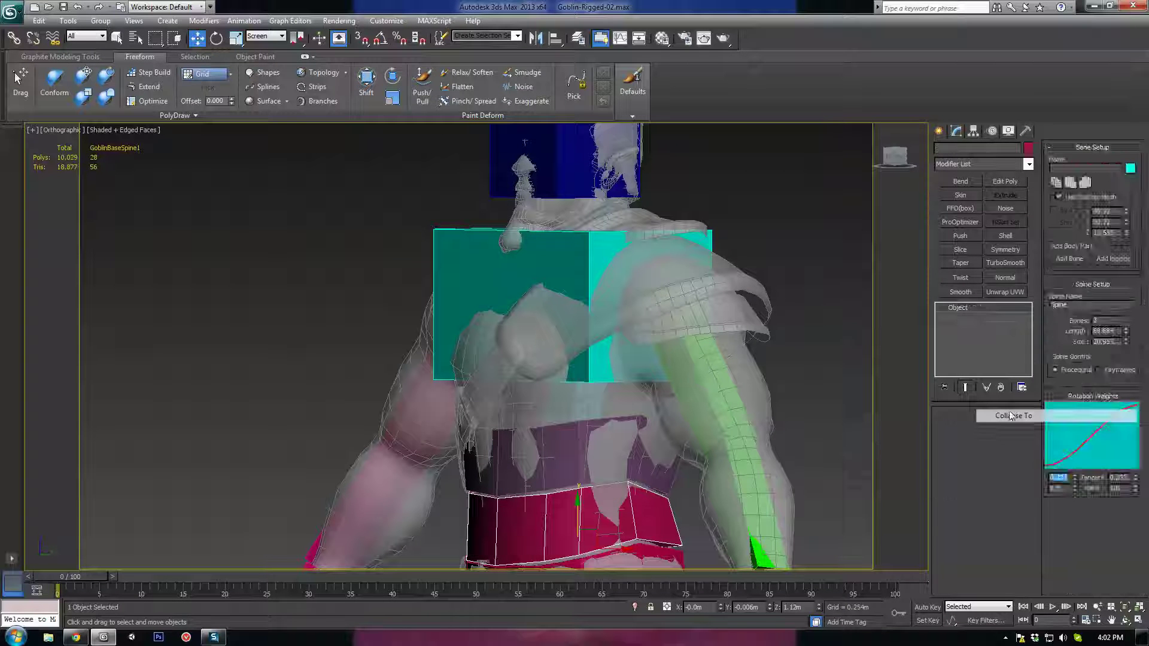
middle_click_drag(569, 533, 577, 412)
left_click(573, 448)
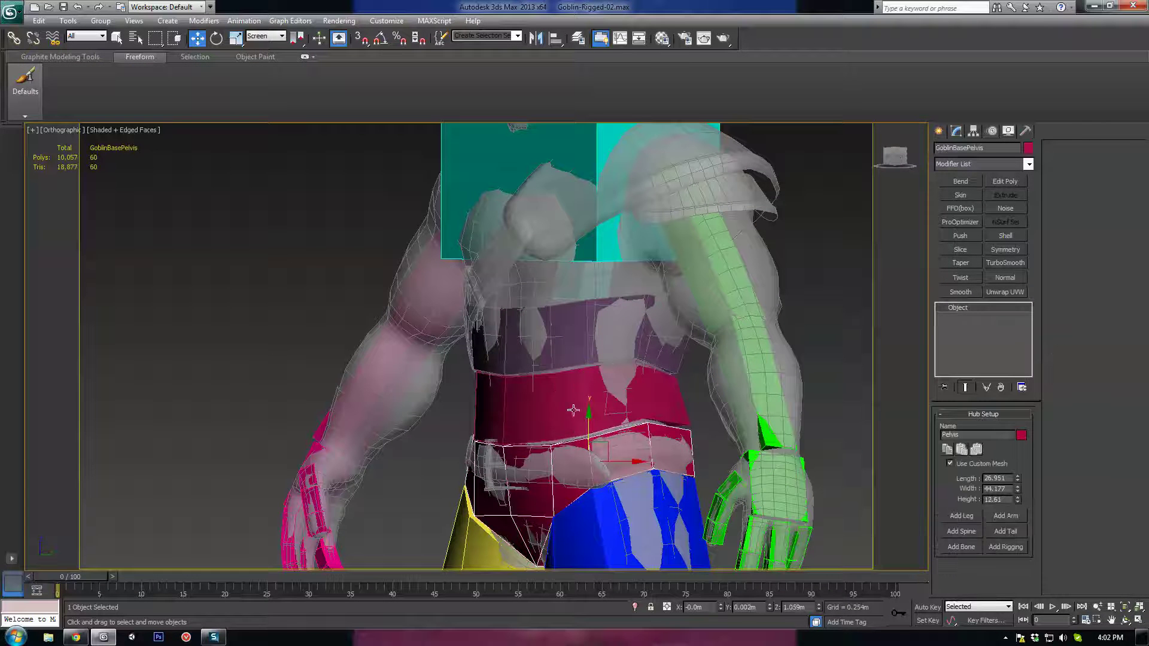
Add an Edit Poly modifier to the small GoblinBaseSpine3 bone beneath the chest box and start editing its polygons
left_click(578, 278)
left_click(1005, 182)
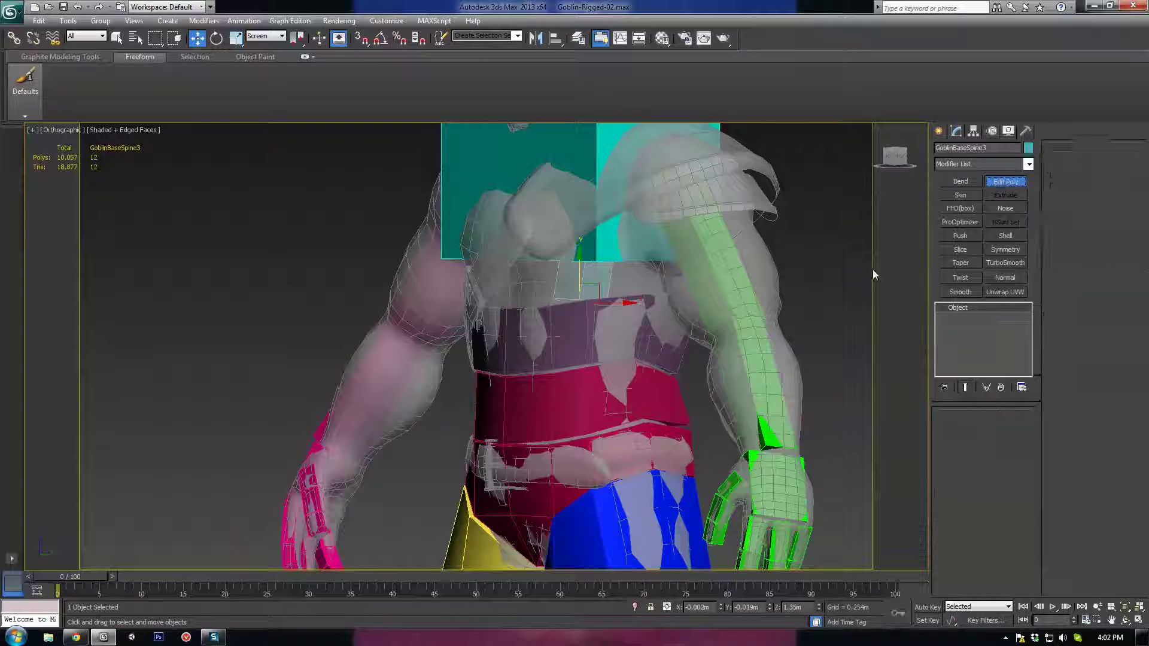
middle_click_drag(557, 352, 541, 358)
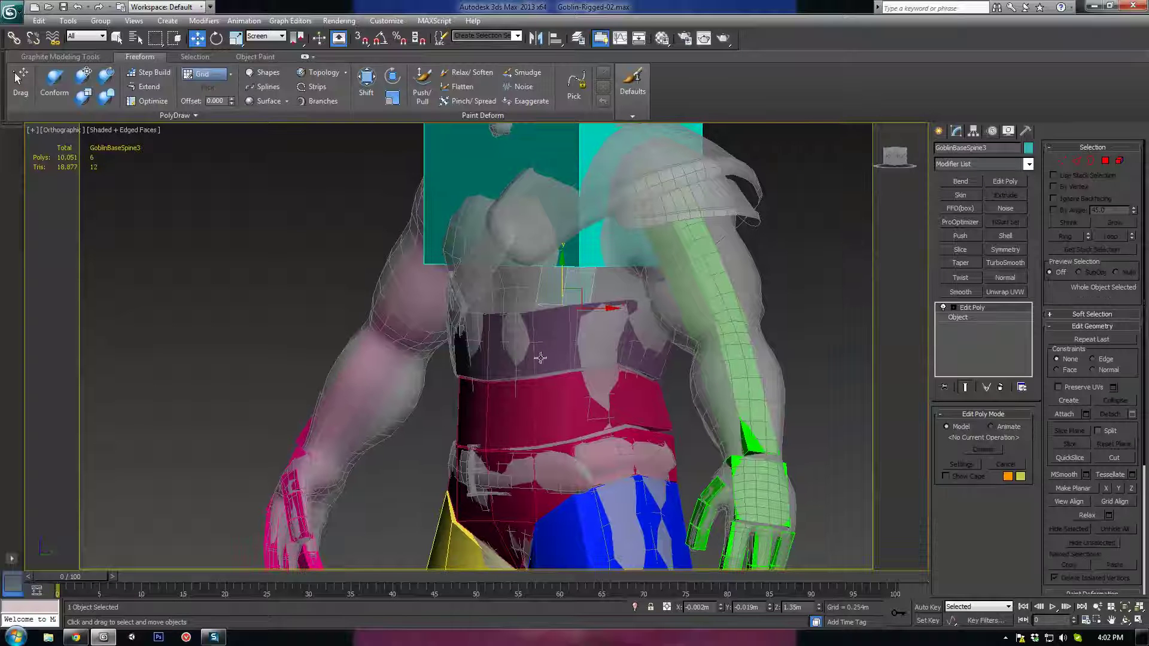
left_click(1105, 161)
key("F3")
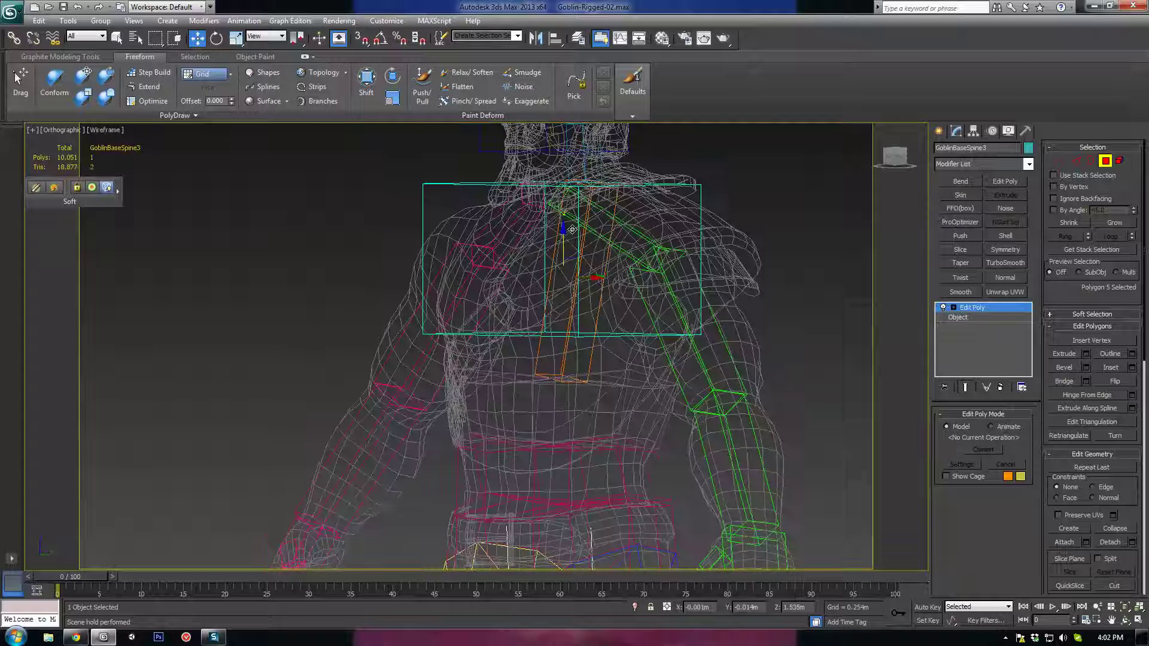
Turn off soft selection and lower the top polygon of GoblinBaseSpine3 to shorten the bone to the upper abdomen
middle_click_drag(590, 264, 777, 294)
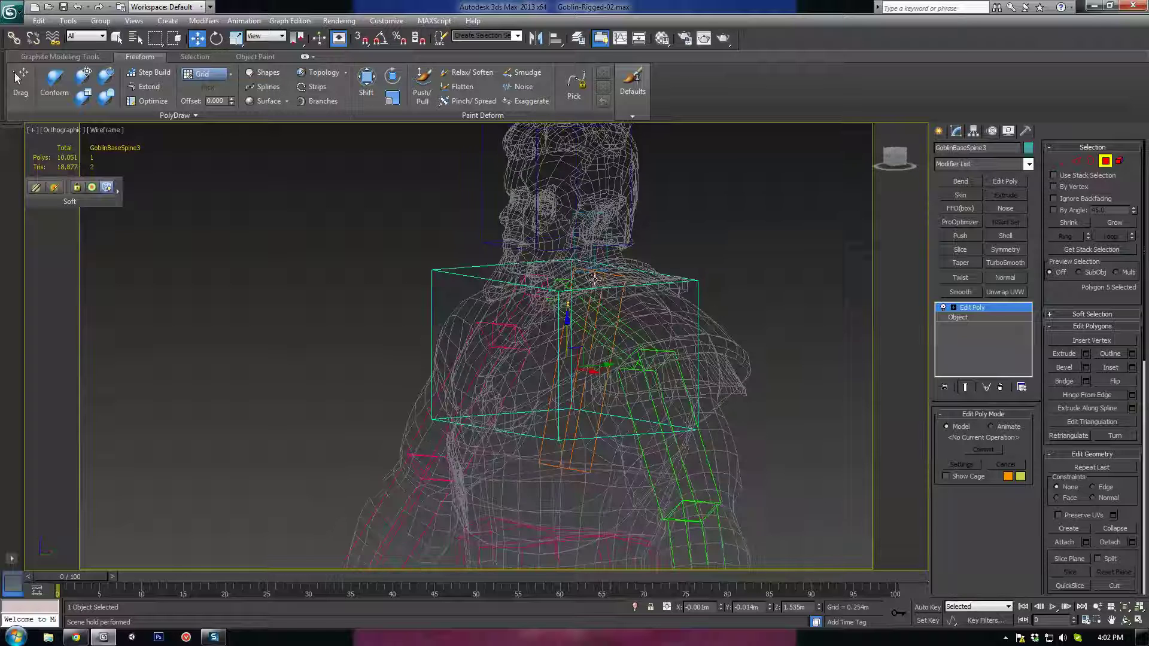
middle_click_drag(593, 278, 609, 279, "alt")
mouse_move(615, 265)
left_mouse_down()
mouse_move(578, 411)
mouse_move(567, 400)
mouse_move(577, 406)
mouse_move(559, 438)
mouse_move(578, 427)
left_mouse_up()
key("F3")
left_click(1068, 315)
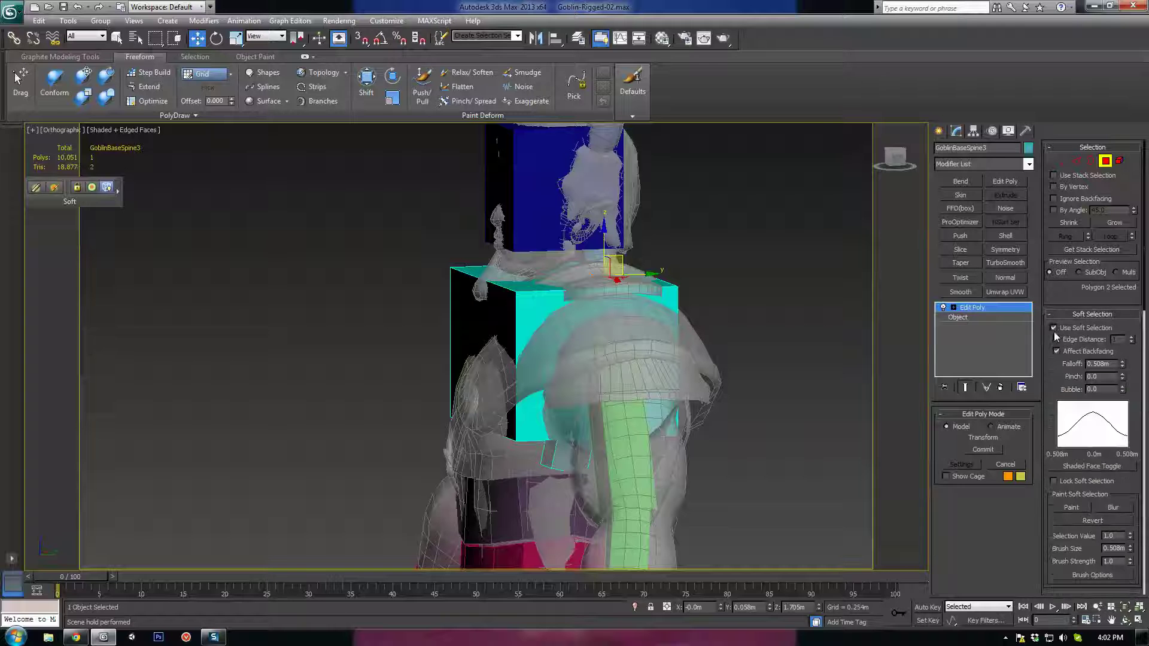
middle_click_drag(592, 266, 609, 263, "alt")
key("F3")
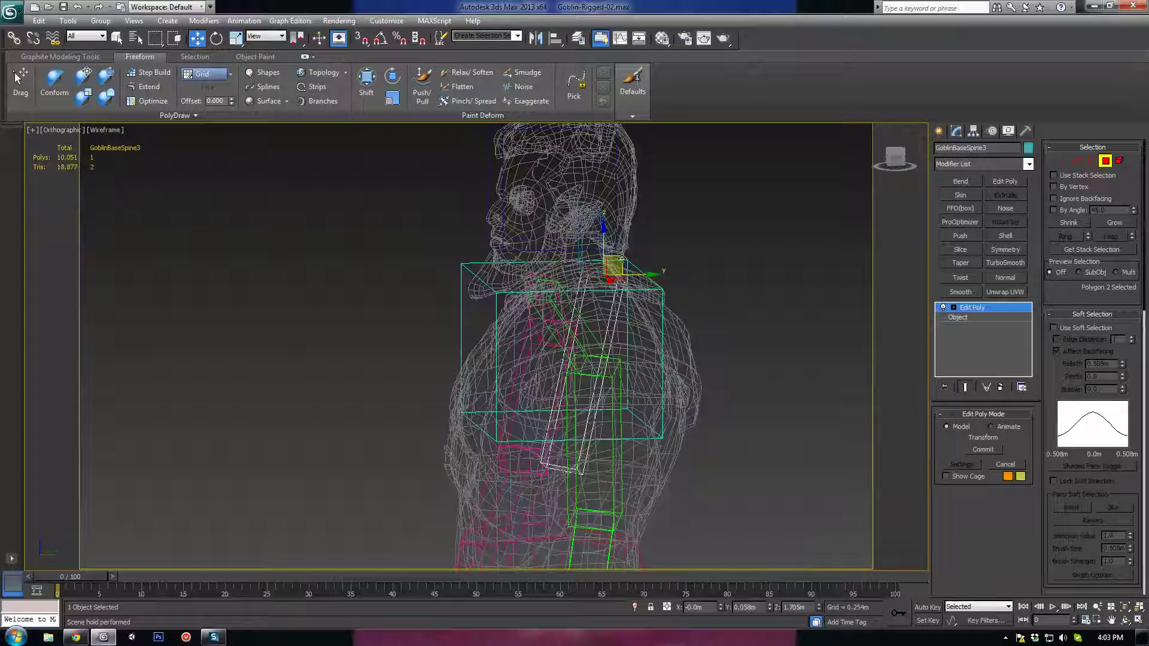
key("ctrl+z")
key("F3")
Move the front polygon of GoblinBaseSpine3 forward, and move its side polygon on the green arm's side outward by about 0.17 m
mouse_move(528, 431)
middle_mouse_down("alt")
mouse_move(557, 395)
mouse_move(611, 413)
middle_mouse_up("alt")
left_click(573, 411)
left_click_drag(605, 405, 531, 417)
mouse_move(582, 421)
middle_mouse_down("alt")
mouse_move(615, 407)
mouse_move(562, 424)
middle_mouse_up("alt")
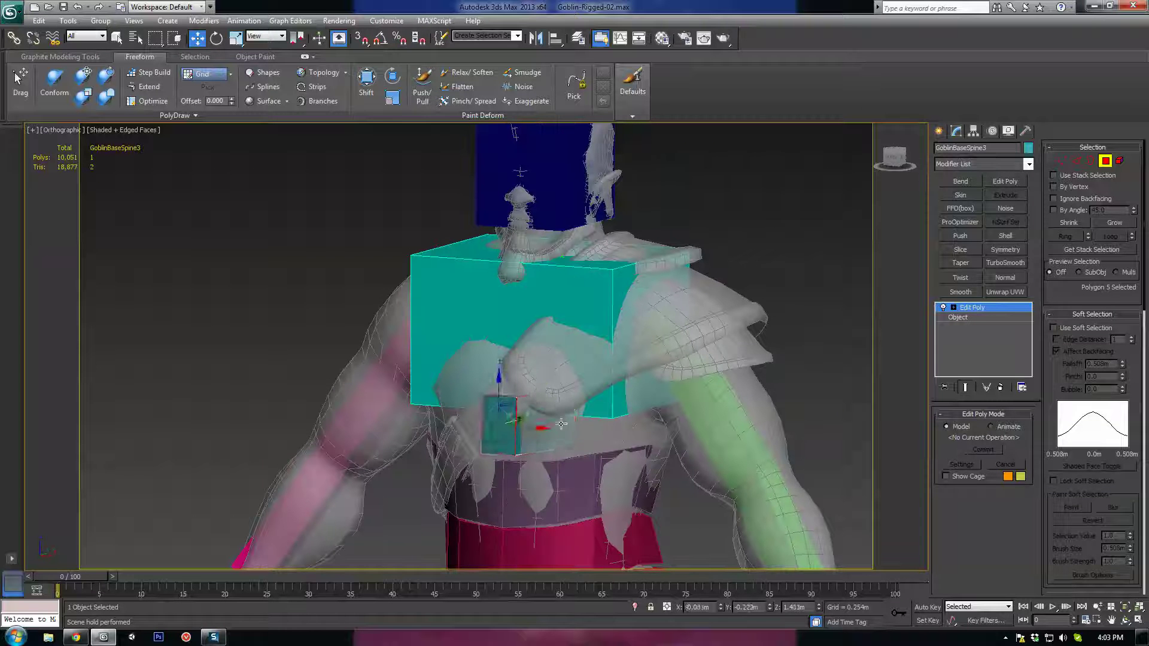
left_click_drag(580, 427, 663, 434)
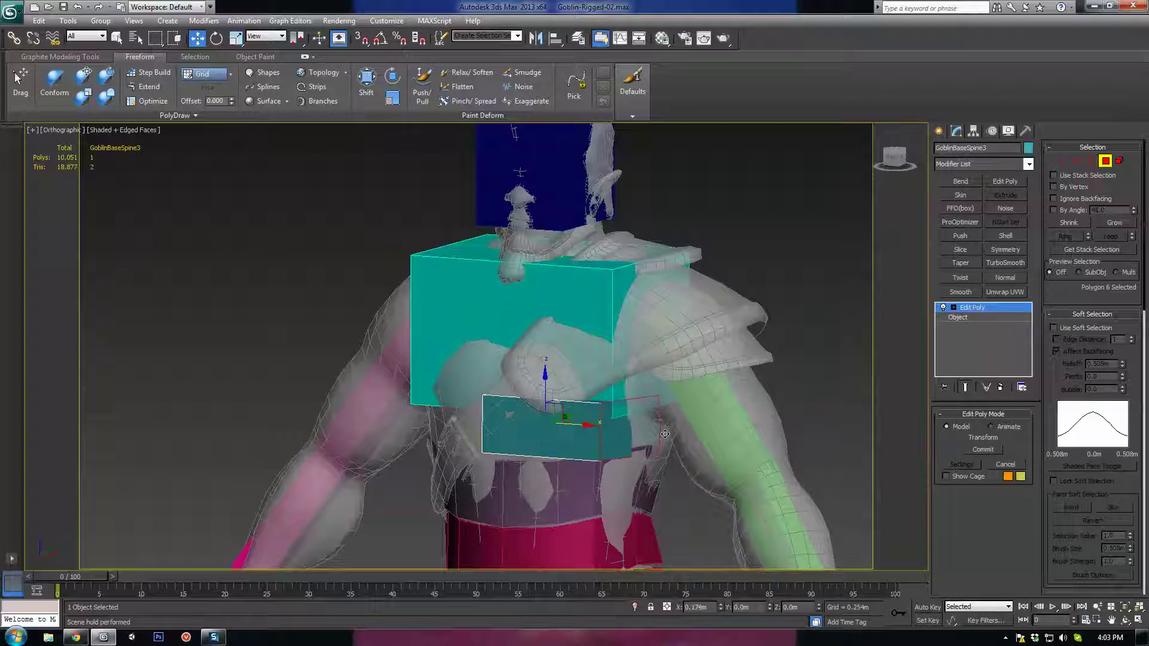
Move the side polygon on the pink arm's side outward and the back polygon backward to fill the torso
middle_click_drag(467, 448, 523, 453, "alt")
left_click(508, 446)
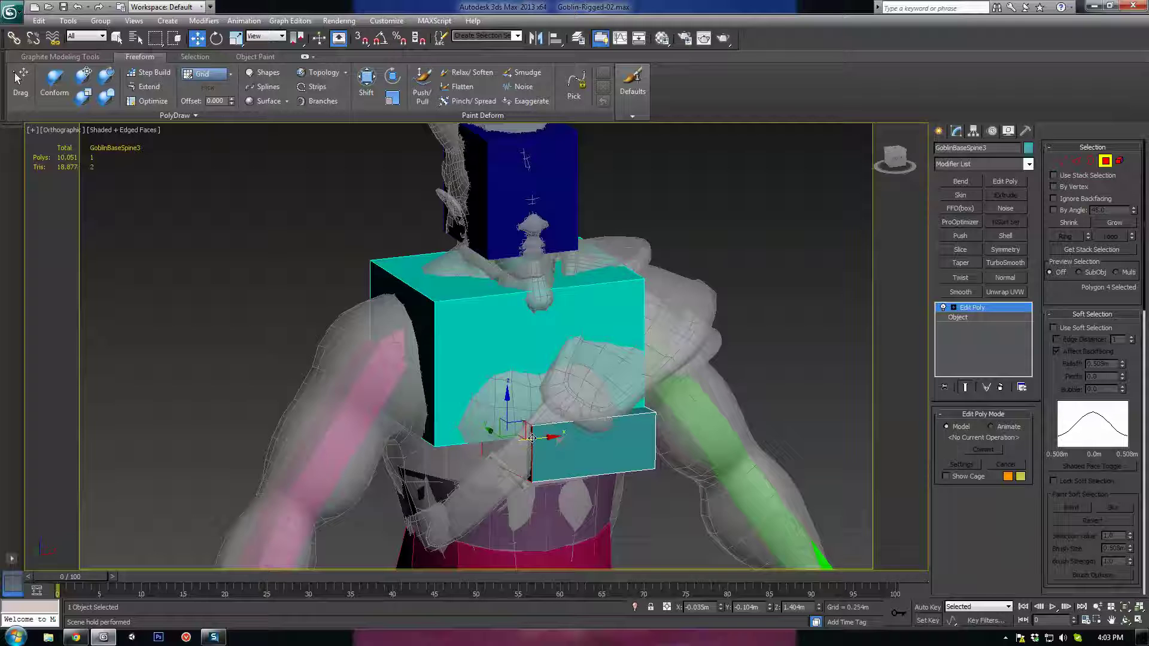
left_click_drag(534, 439, 432, 447)
middle_click_drag(401, 443, 593, 401, "alt")
left_click(491, 398)
middle_click_drag(489, 407, 416, 418, "alt")
left_click_drag(452, 392, 375, 420)
Nudge the side polygon on the green arm's side slightly further outward along X
middle_click_drag(377, 419, 569, 314, "alt")
scroll(605, 317, "up", 2)
middle_click_drag(694, 296, 608, 333)
left_click(608, 334, "ctrl")
left_click_drag(638, 342, 646, 341)
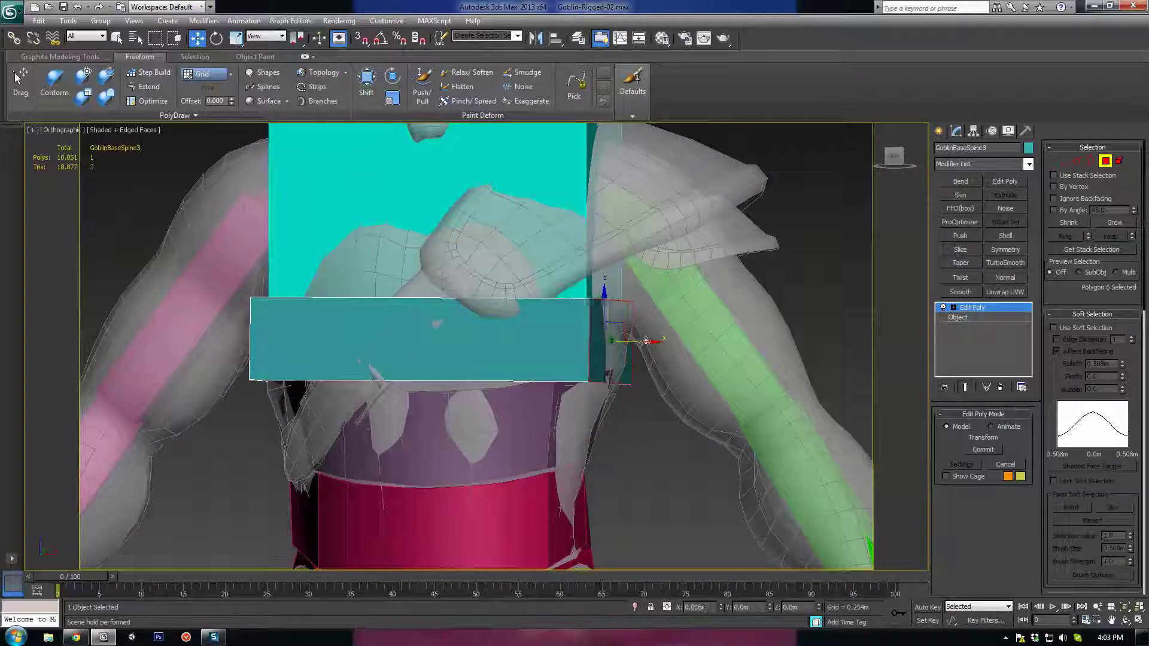
middle_click_drag(647, 341, 441, 335, "alt")
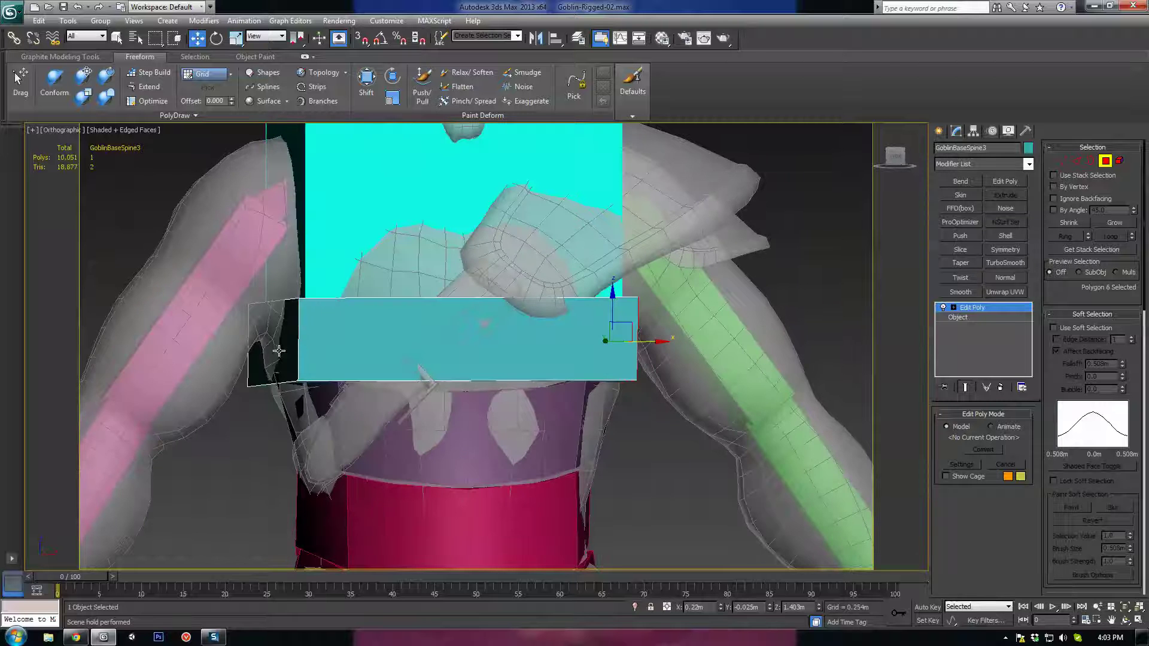
middle_click_drag(308, 347, 284, 353, "alt")
Select the four horizontal edges across the width of GoblinBaseSpine3 and connect them with a central loop
left_click(1076, 159)
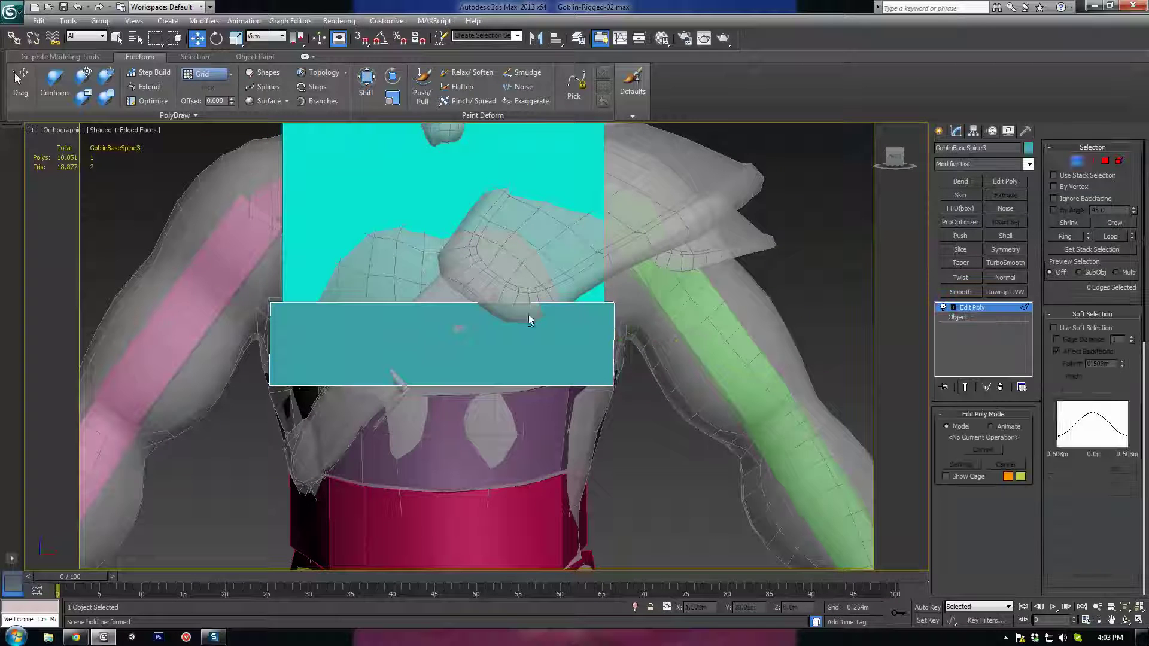
middle_click_drag(529, 315, 484, 247, "alt")
left_click_drag(426, 513, 427, 513)
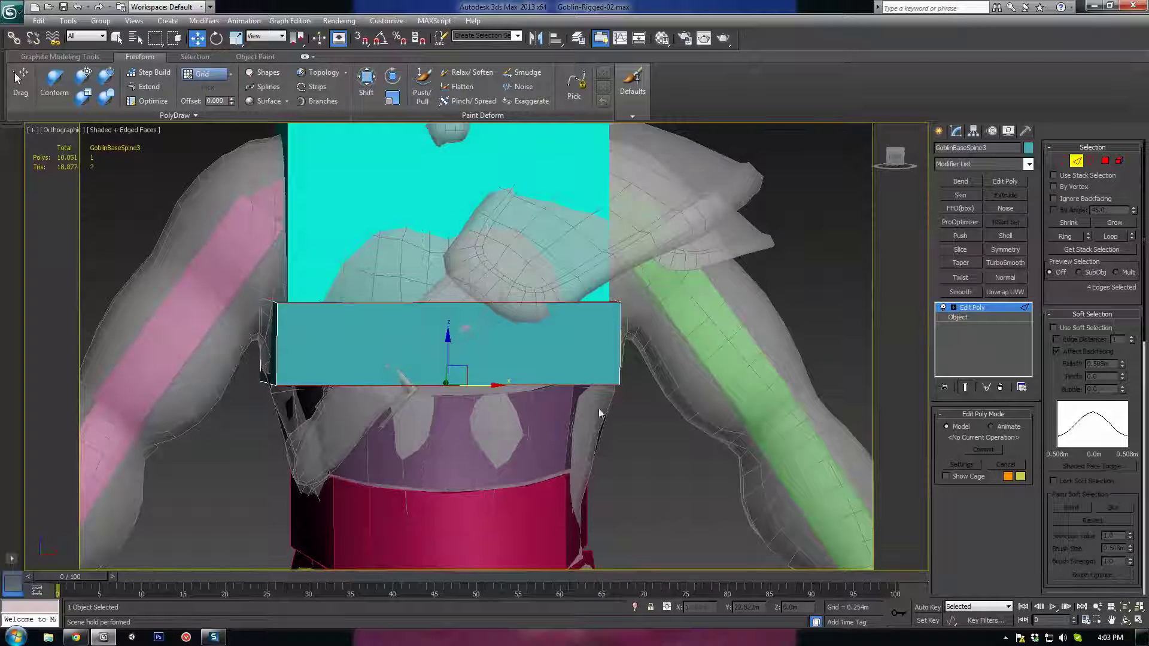
left_click(1057, 311)
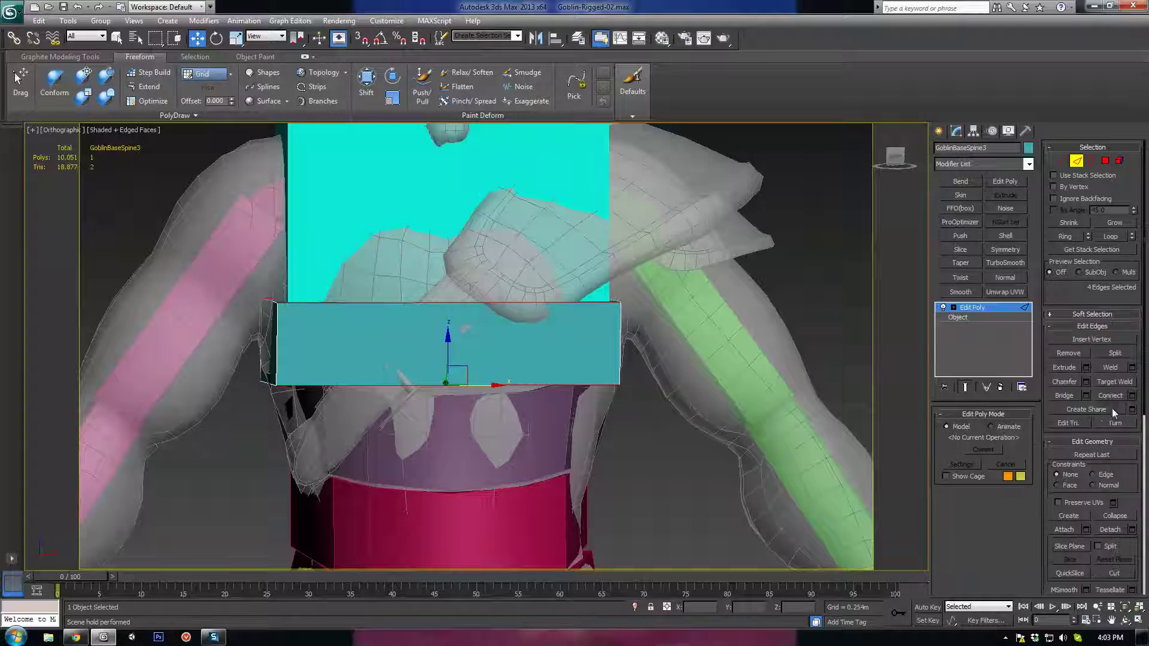
Select the six front-to-back edges of GoblinBaseSpine3 and connect them with a loop halfway through its depth
mouse_move(658, 389)
middle_mouse_down("alt")
mouse_move(470, 397)
mouse_move(434, 377)
middle_mouse_up("alt")
key("F3")
left_click_drag(397, 261, 587, 442)
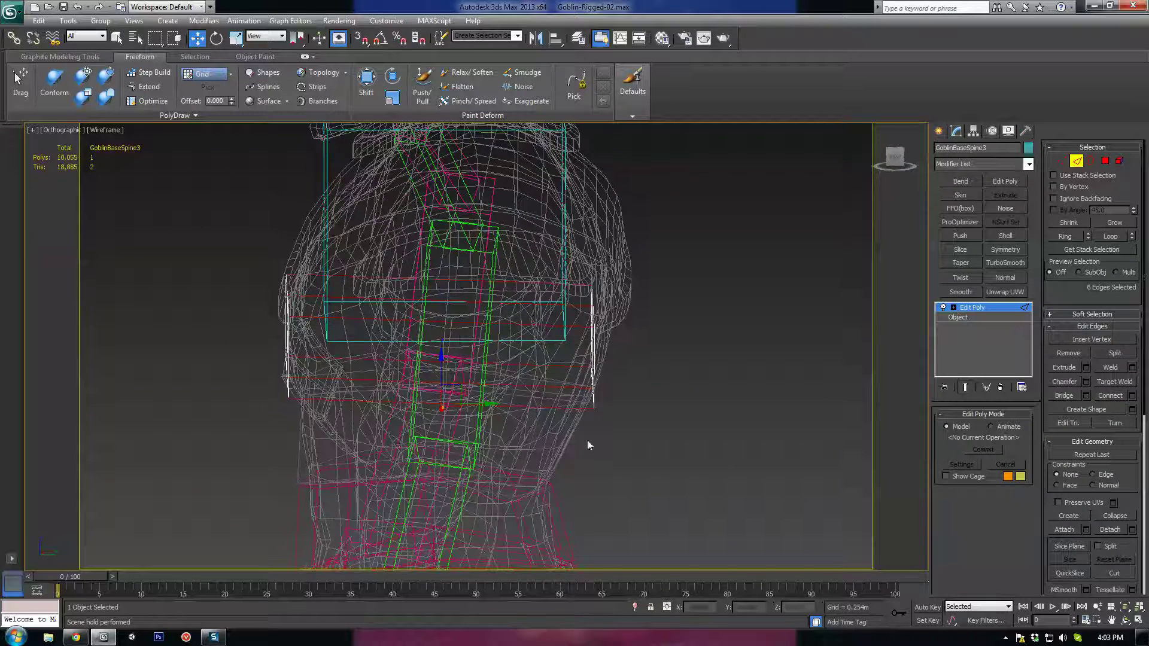
left_click(1109, 395)
middle_click_drag(335, 383, 486, 389, "alt")
key("F3")
mouse_move(425, 366)
middle_mouse_down("alt")
mouse_move(453, 360)
mouse_move(515, 282)
mouse_move(486, 274)
mouse_move(474, 285)
middle_mouse_up("alt")
Move the two front vertical corner edges backward and scale them together to about 70% along X
left_click(271, 267)
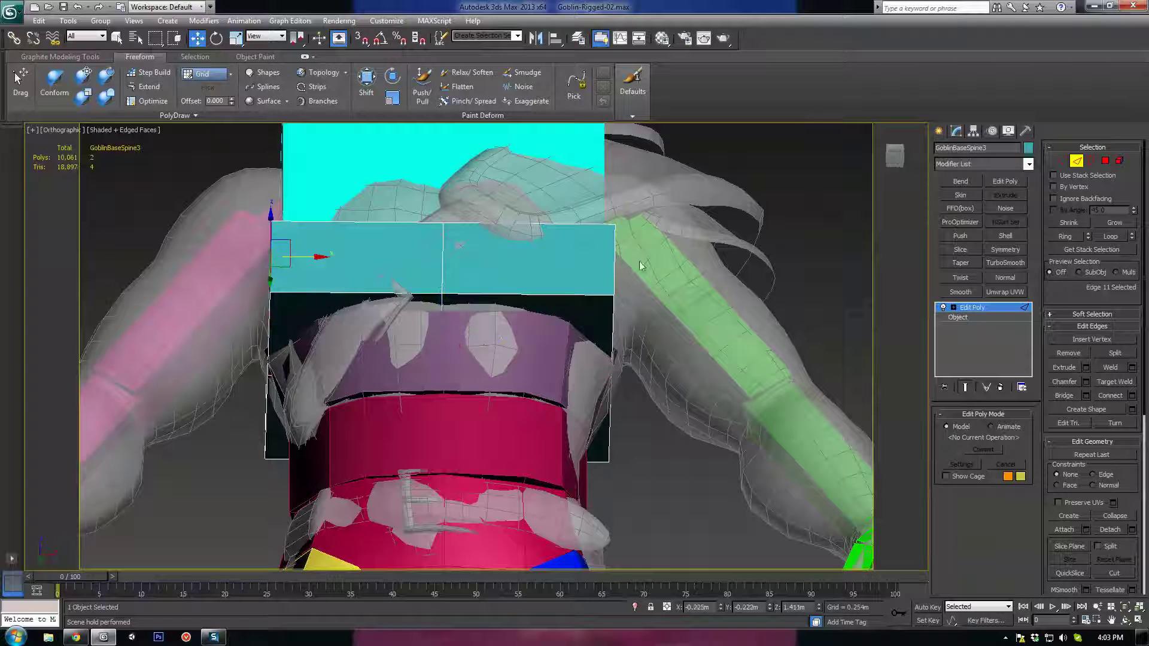
left_click(615, 271, "ctrl")
middle_click_drag(572, 339, 562, 301, "alt")
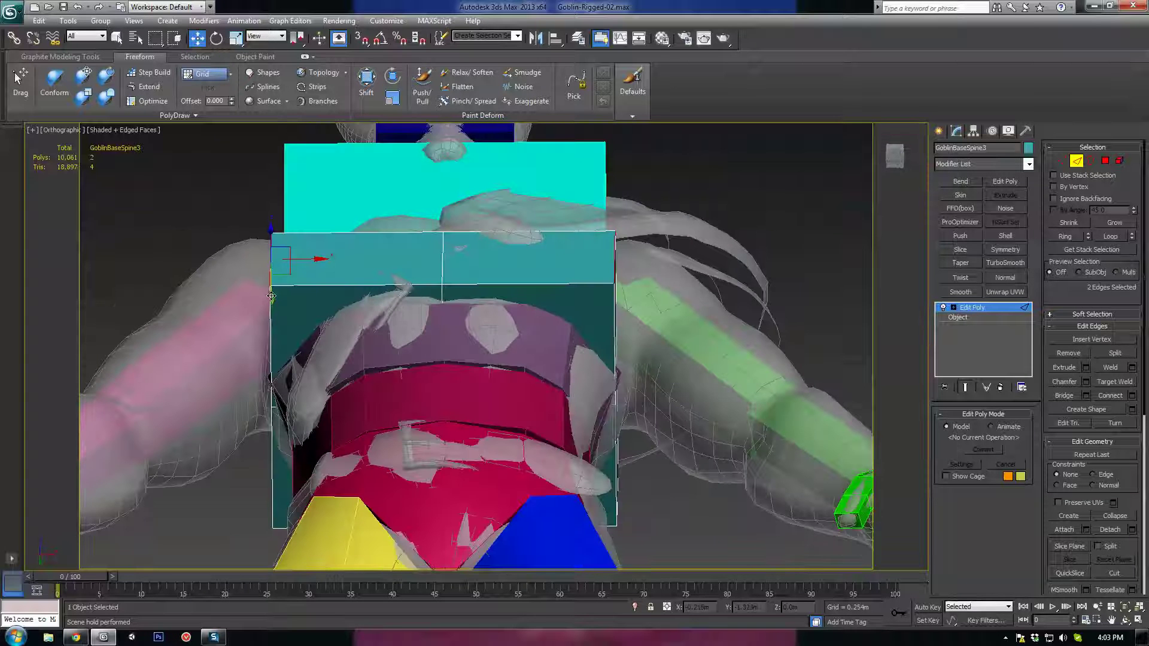
left_click_drag(271, 295, 272, 332)
key("r")
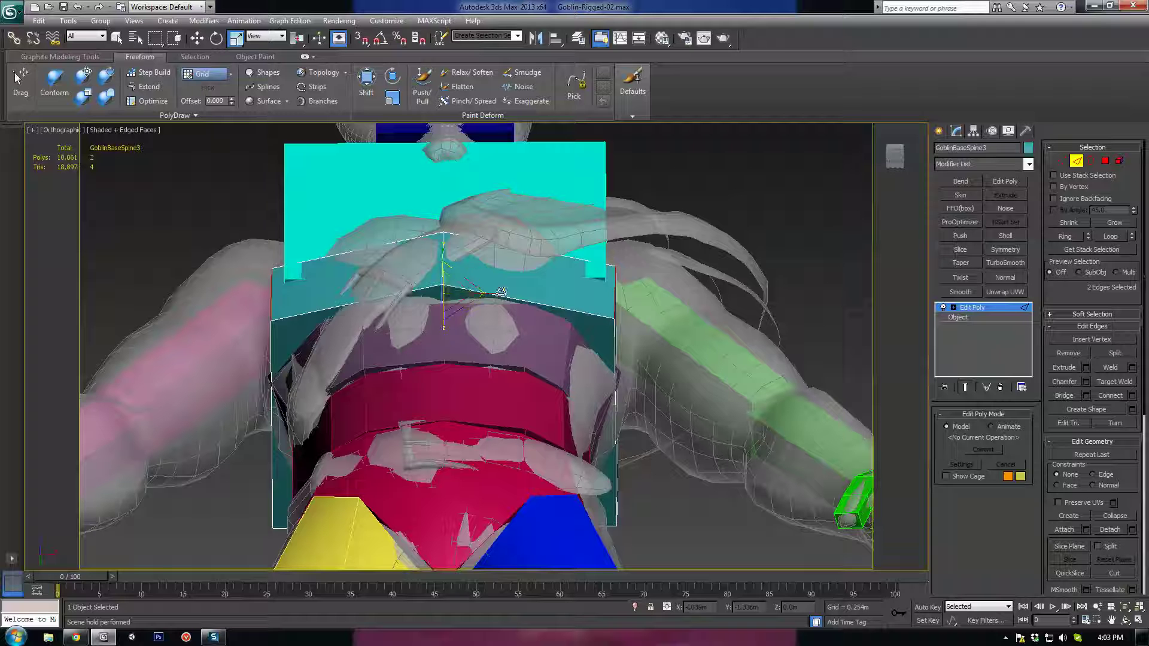
left_click_drag(498, 296, 477, 296)
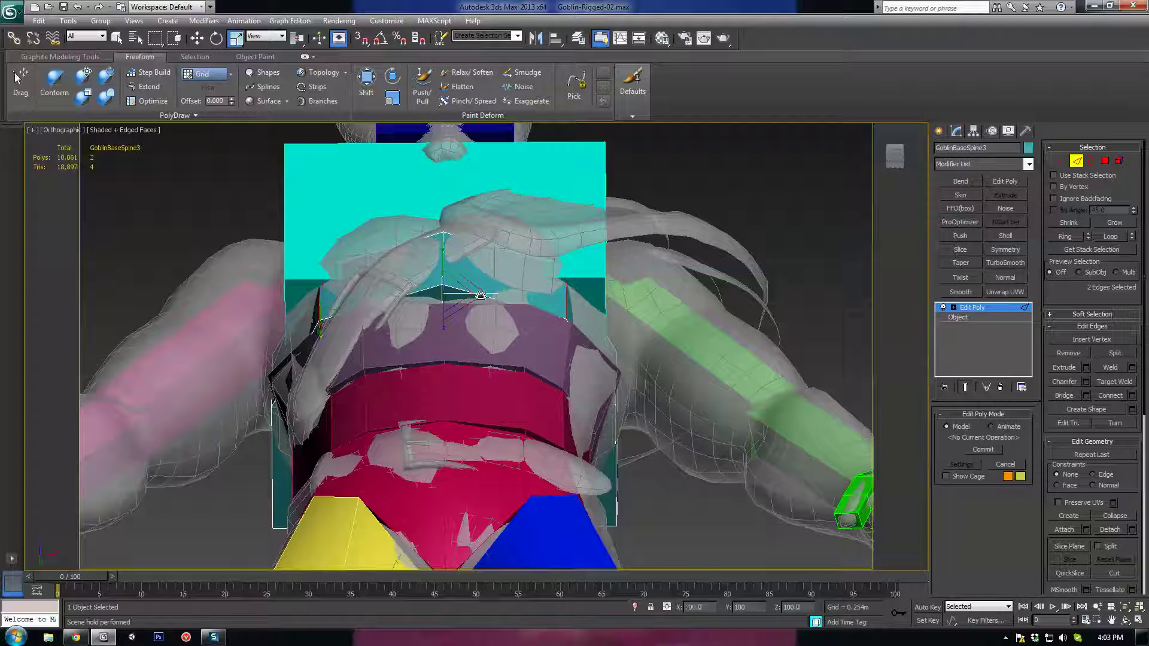
key("w")
Move the two middle vertical side edges of GoblinBaseSpine3 along Y and scale them apart to about 107% along X
middle_click_drag(317, 277, 589, 354, "alt")
left_click(265, 267)
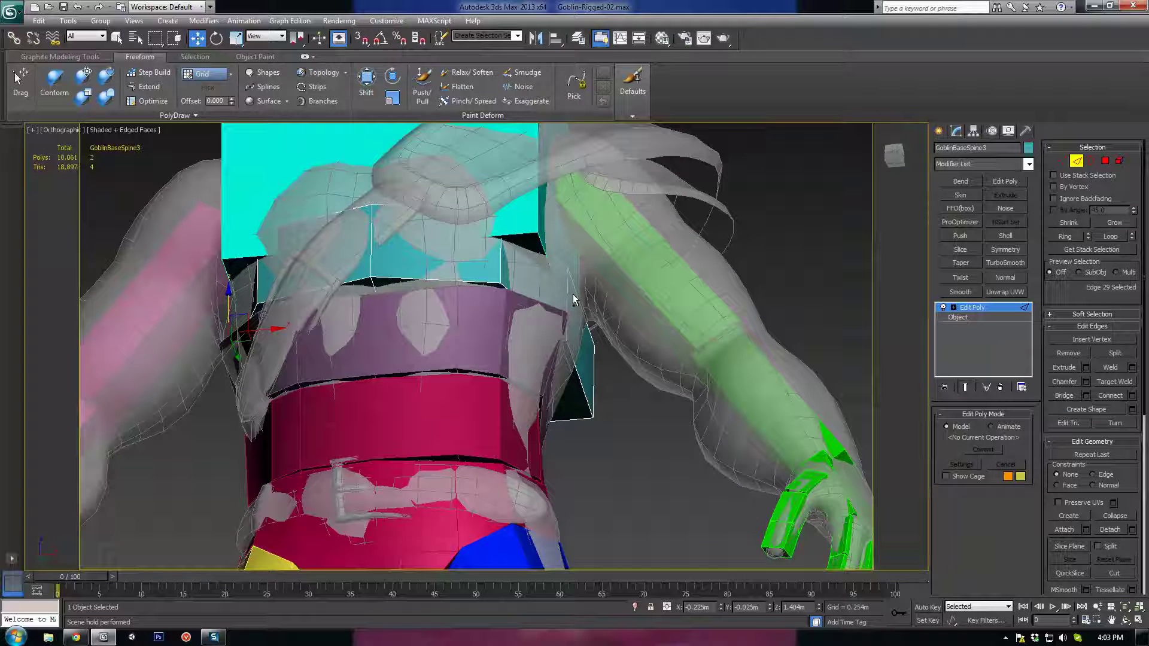
middle_click_drag(244, 329, 262, 305, "alt")
left_click_drag(235, 361, 225, 288)
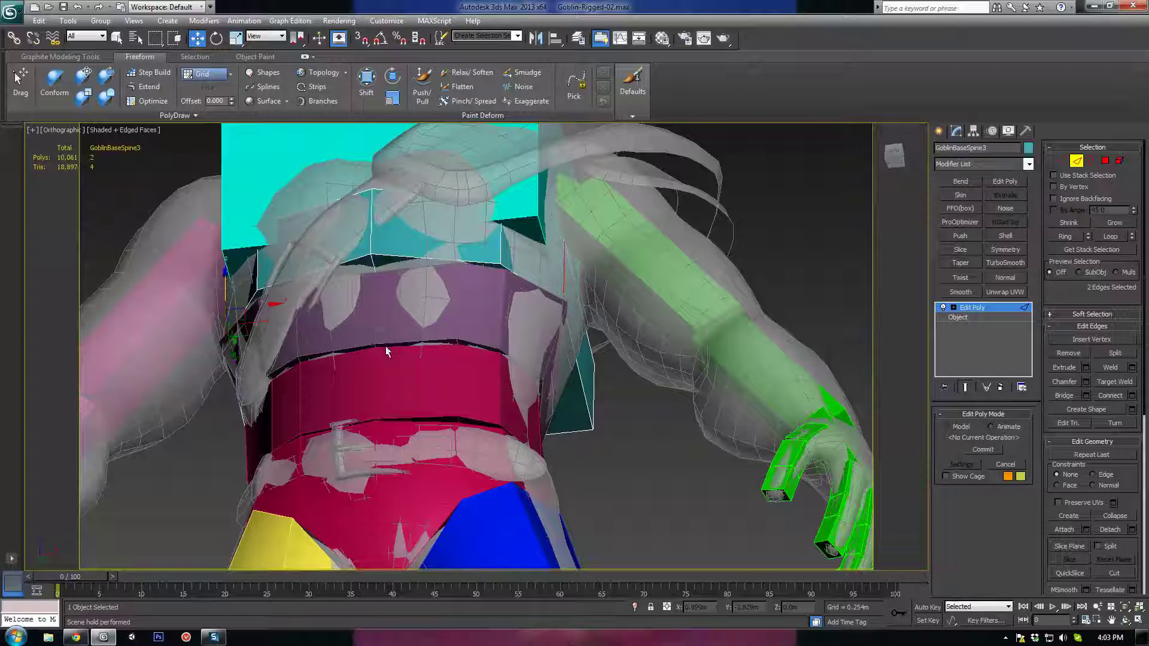
middle_click_drag(386, 352, 402, 401, "alt")
key("r")
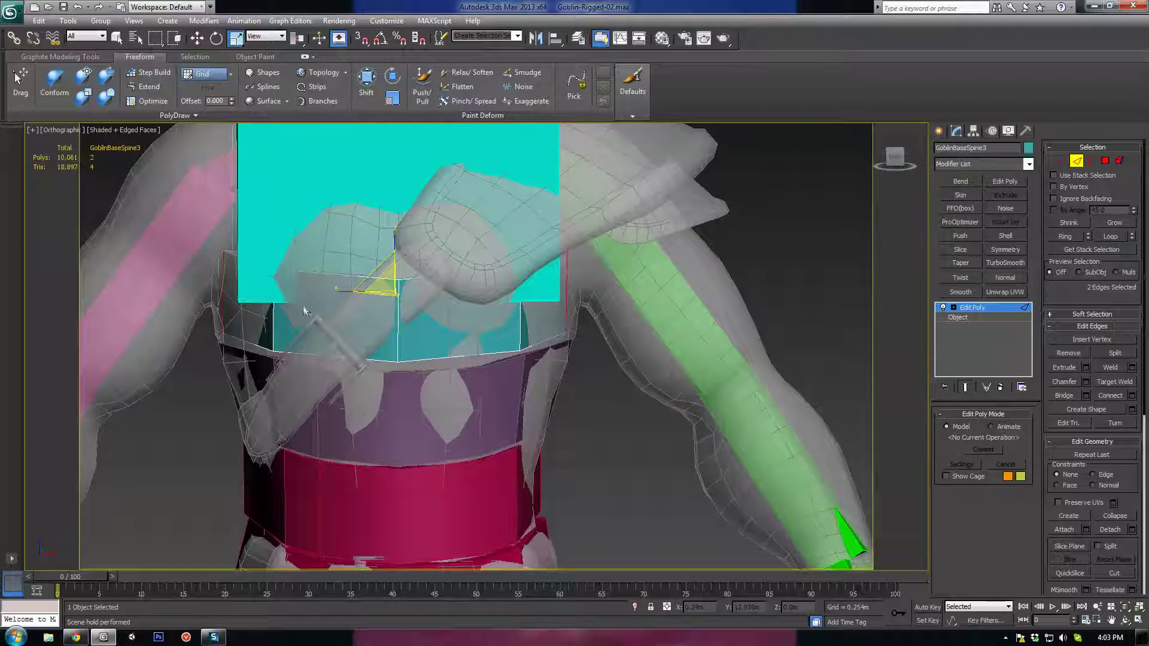
left_click_drag(351, 293, 348, 293)
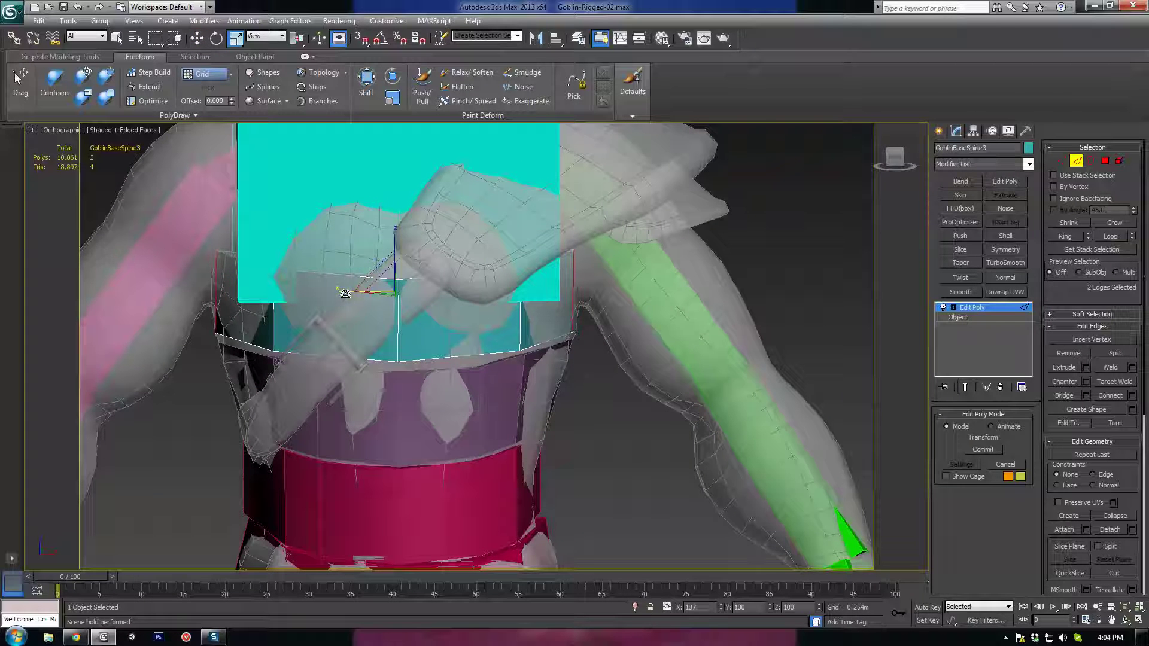
middle_click_drag(375, 317, 571, 294, "alt")
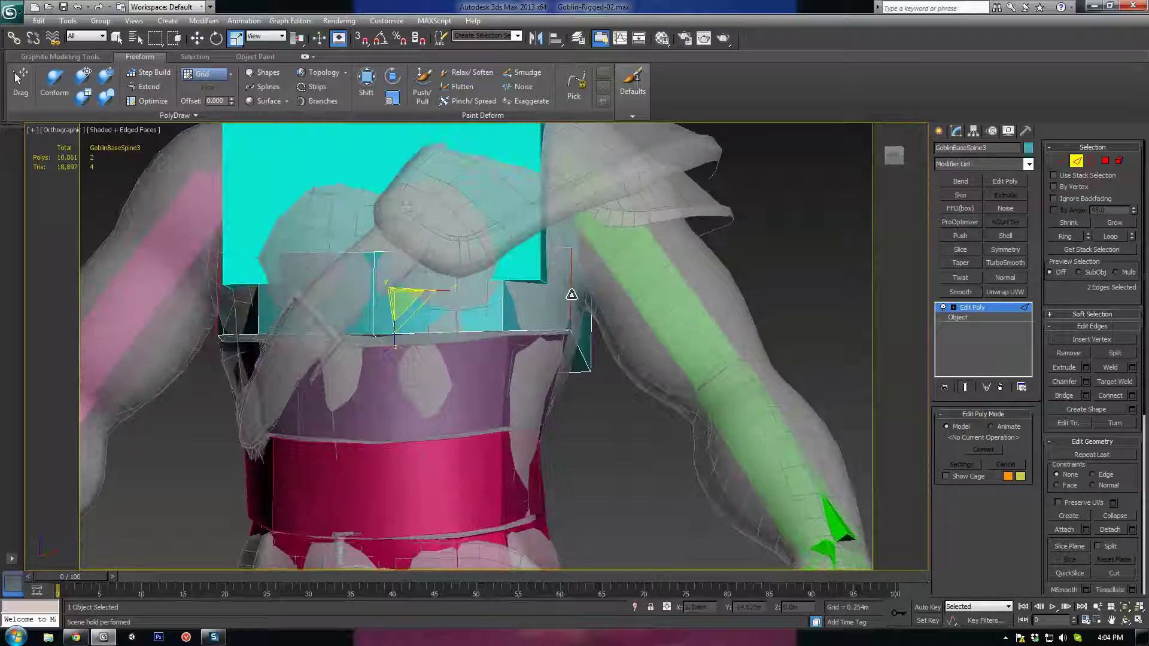
mouse_move(460, 331)
middle_mouse_down("alt")
mouse_move(525, 309)
mouse_move(572, 355)
middle_mouse_up("alt")
Select the nine upper vertices of GoblinBaseSpine3 and lower them to the chest box's bottom edge
key("1")
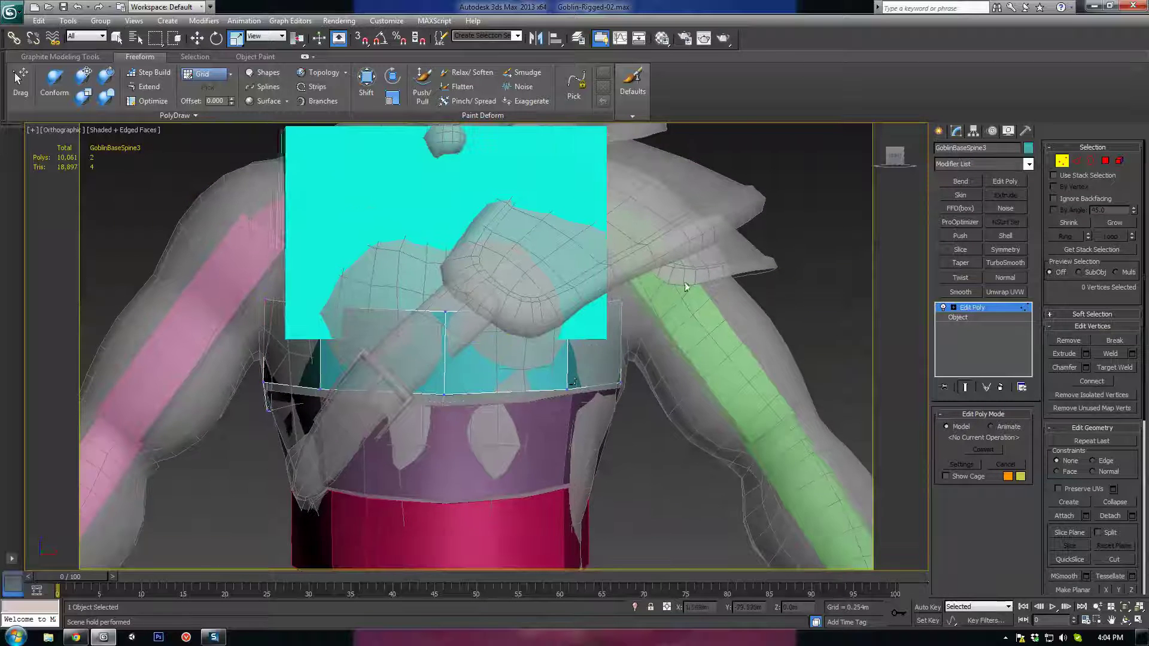
key("F3")
left_click_drag(191, 358, 190, 358)
key("F3")
key("w")
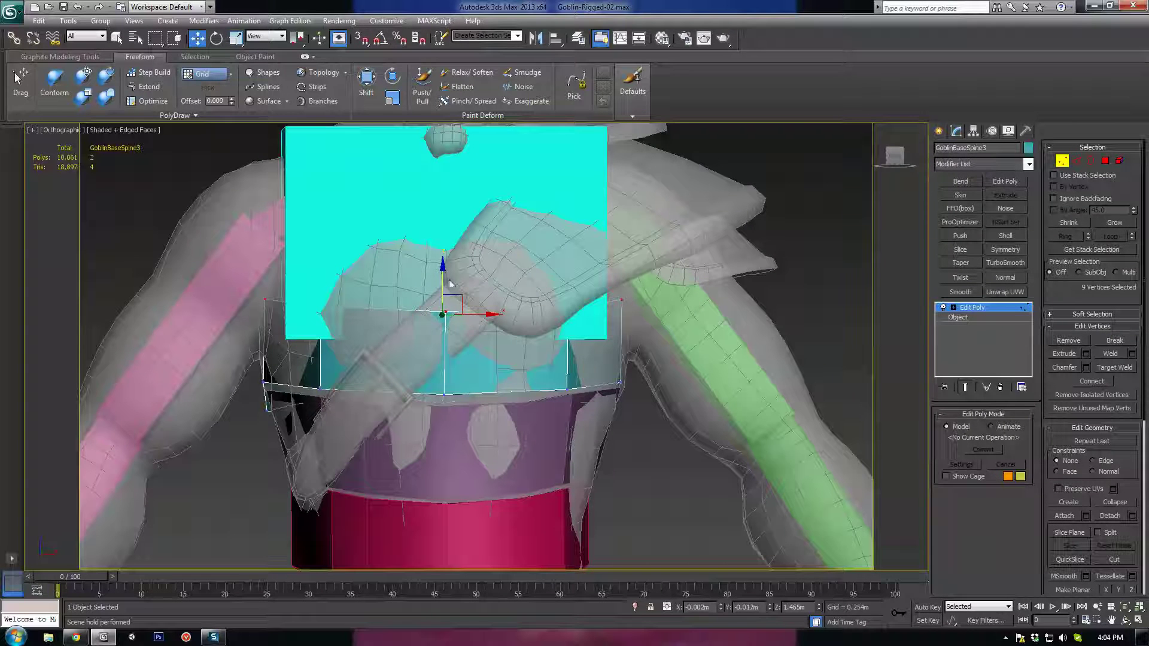
left_click_drag(439, 309, 428, 314)
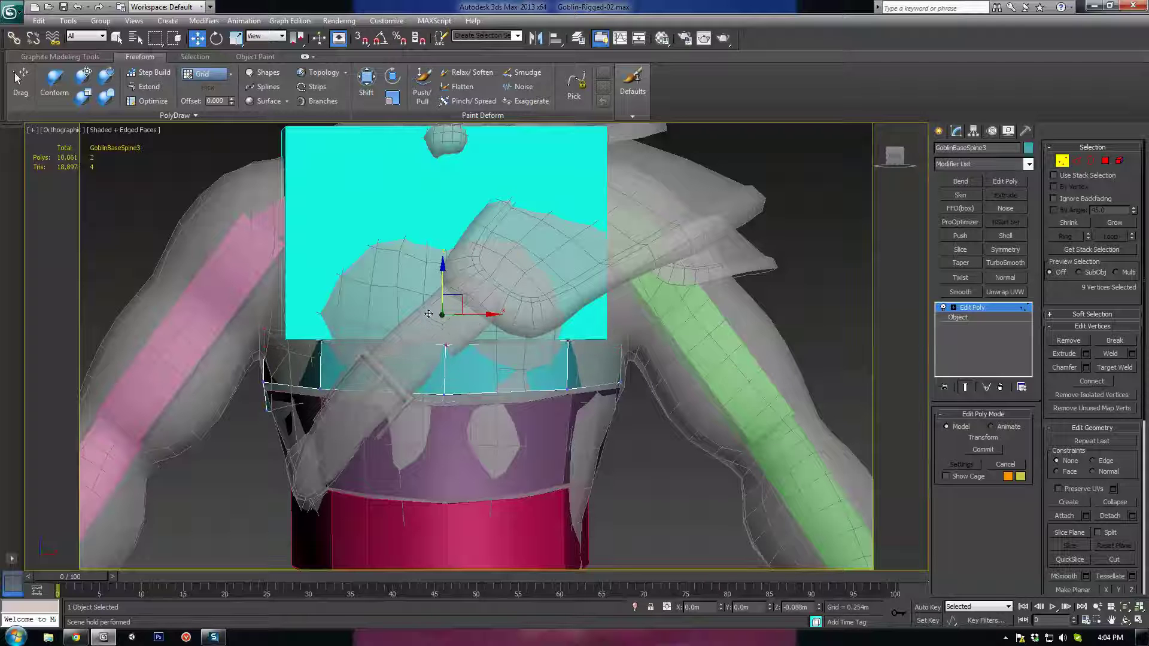
Select the two rear vertical corner edges of GoblinBaseSpine3 and move them forward about 0.1 m along Y
middle_click_drag(428, 313, 452, 308, "alt")
scroll(452, 307, "up", 2)
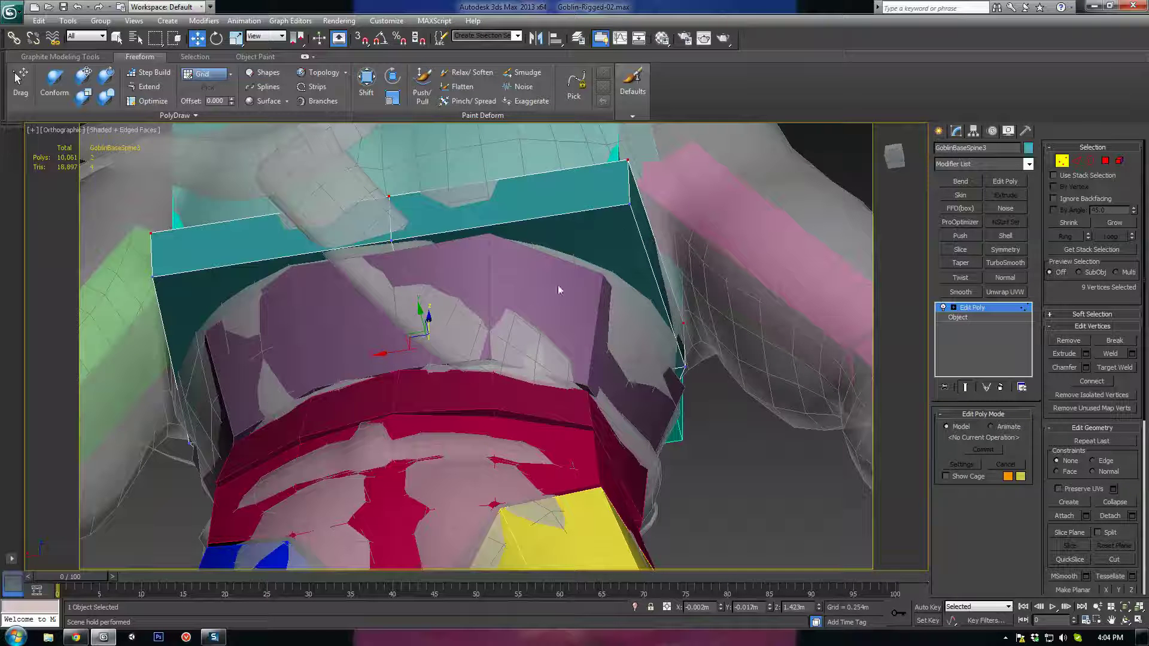
key("2")
left_click(628, 184)
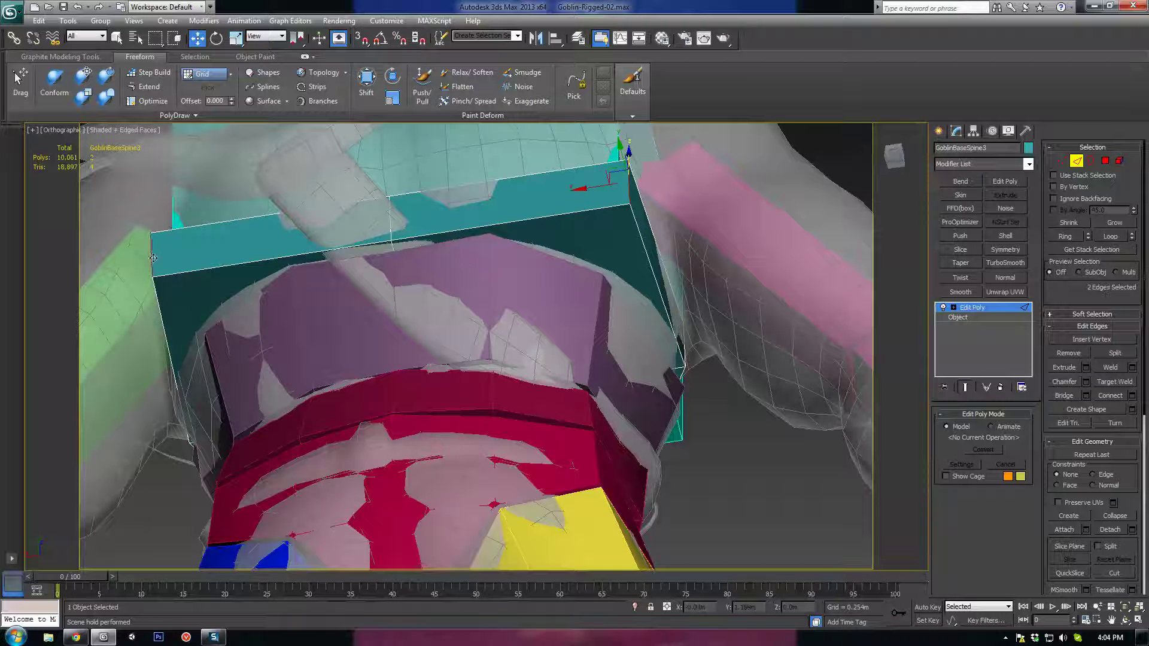
middle_click_drag(153, 258, 227, 250, "alt")
left_click_drag(147, 179, 147, 235)
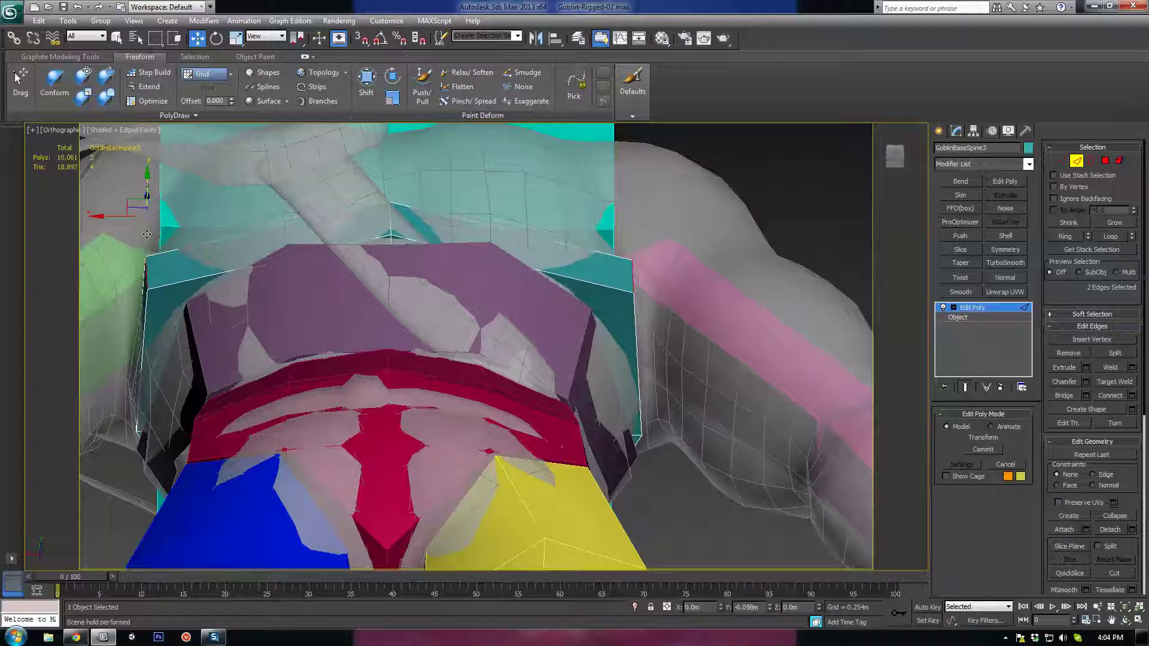
Scale the two rear vertical corner edges of GoblinBaseSpine3 to about 85% along X and nudge them about 0.005 m along X
key("r")
left_click_drag(344, 276, 348, 275)
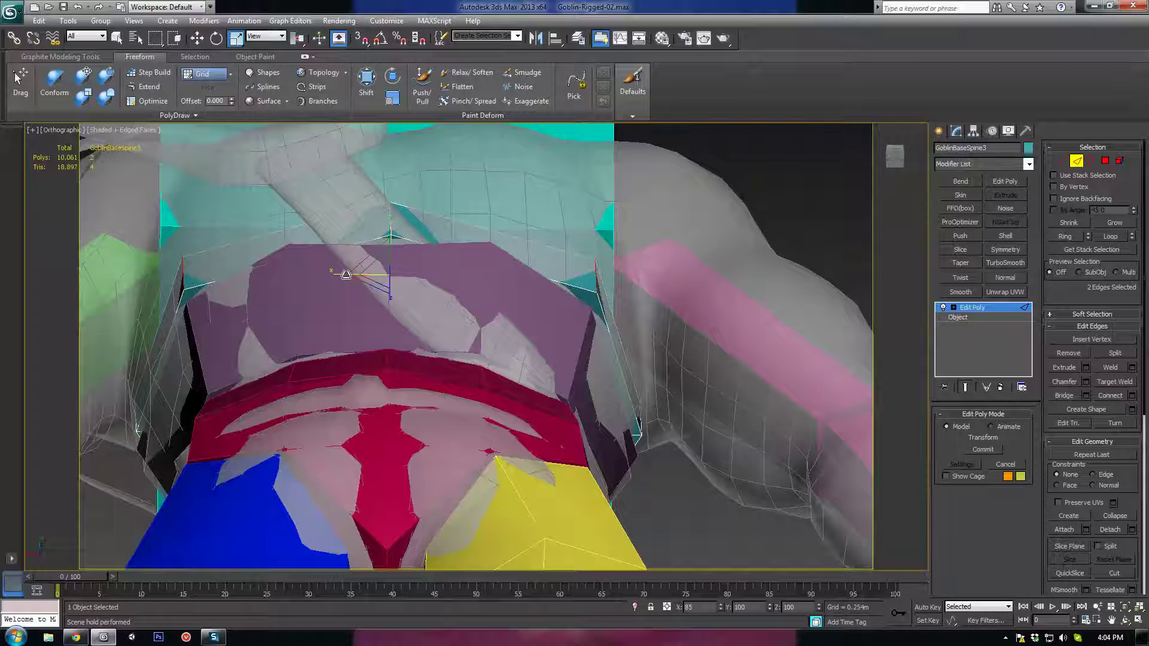
key("w")
middle_click_drag(408, 251, 347, 238, "alt")
left_click_drag(189, 216, 188, 221)
middle_click_drag(292, 290, 369, 263, "alt")
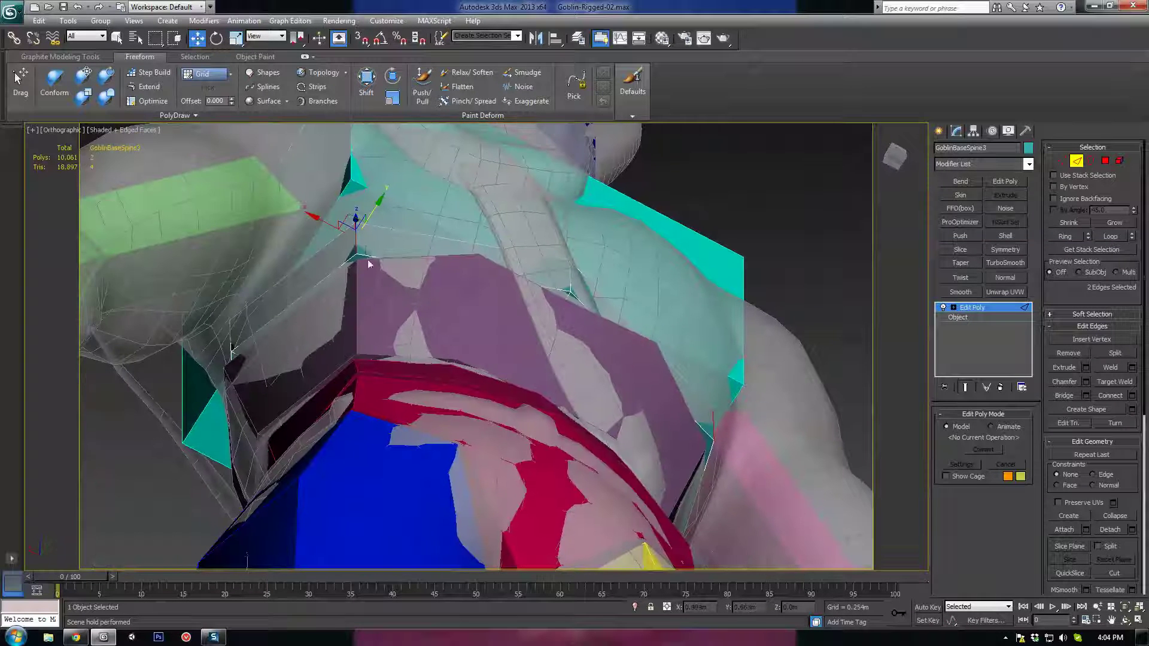
left_click_drag(333, 230, 329, 232)
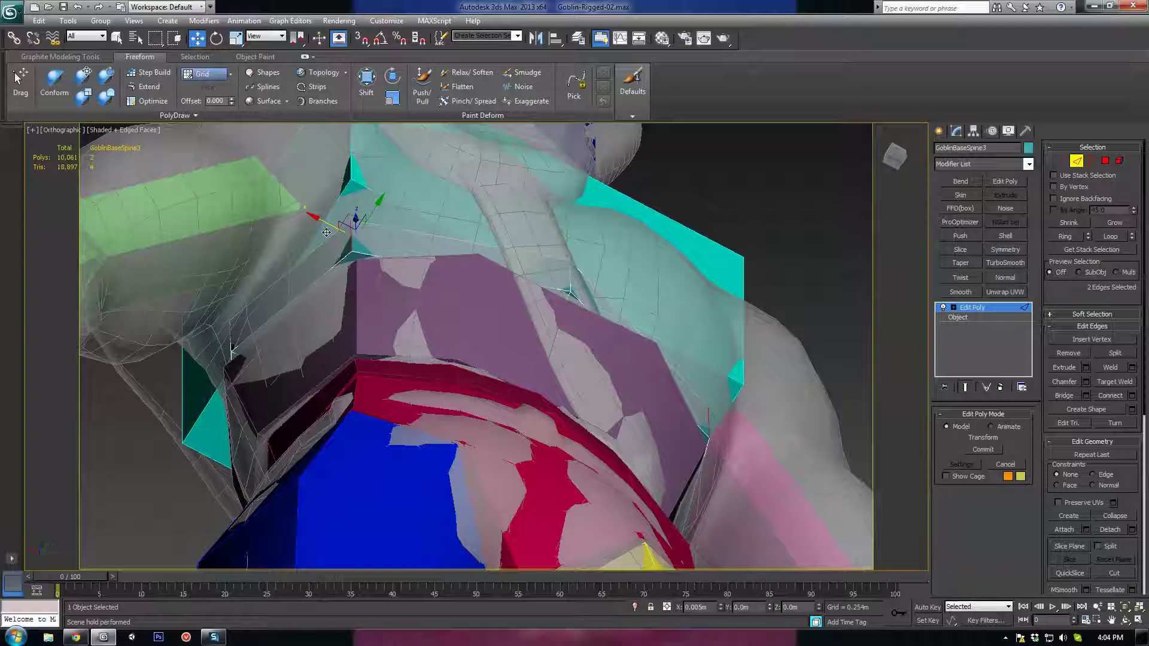
Adjust the middle side edge, and then the opposite rear vertical corner edge of GoblinBaseSpine3, slightly along X to fit the mesh
middle_click_drag(326, 232, 214, 255, "alt")
left_click(203, 248)
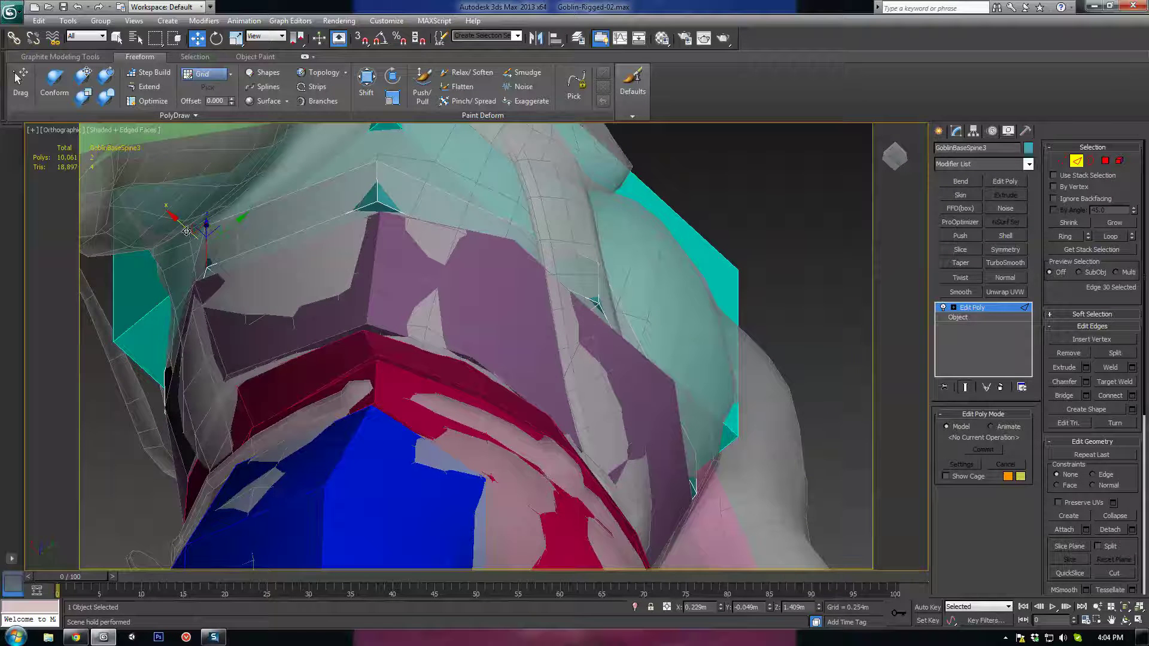
middle_click_drag(398, 328, 557, 247, "alt")
left_click(568, 222)
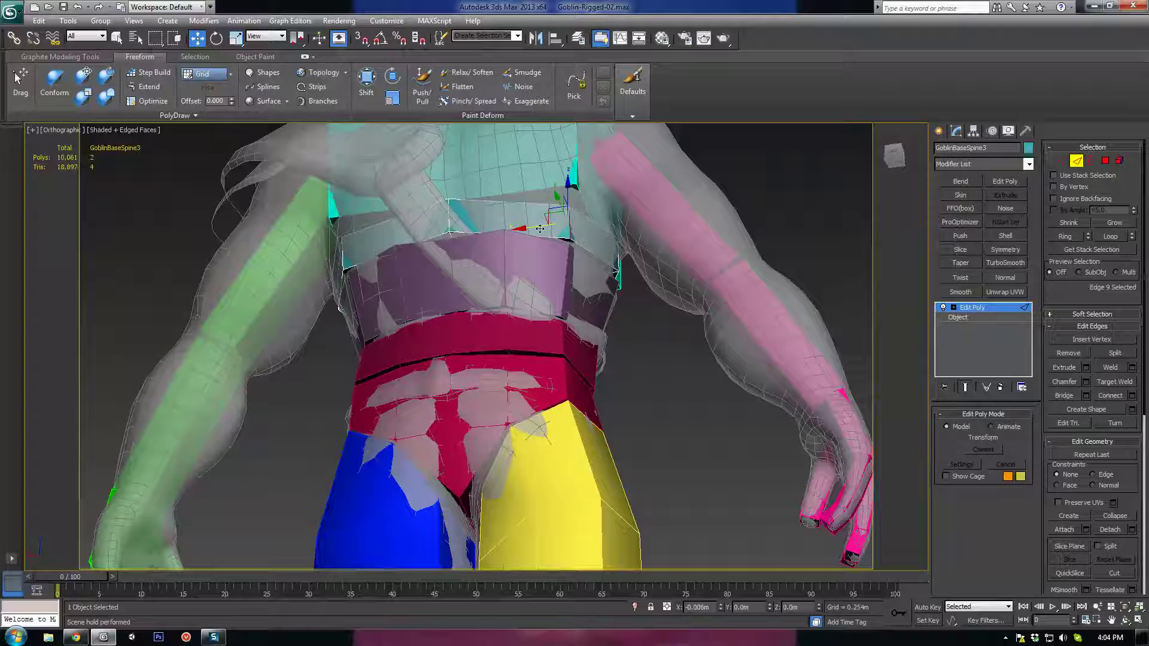
Move the upper rear corner vertex and the neighbouring upper side vertex of GoblinBaseSpine3 outward along X
key("1")
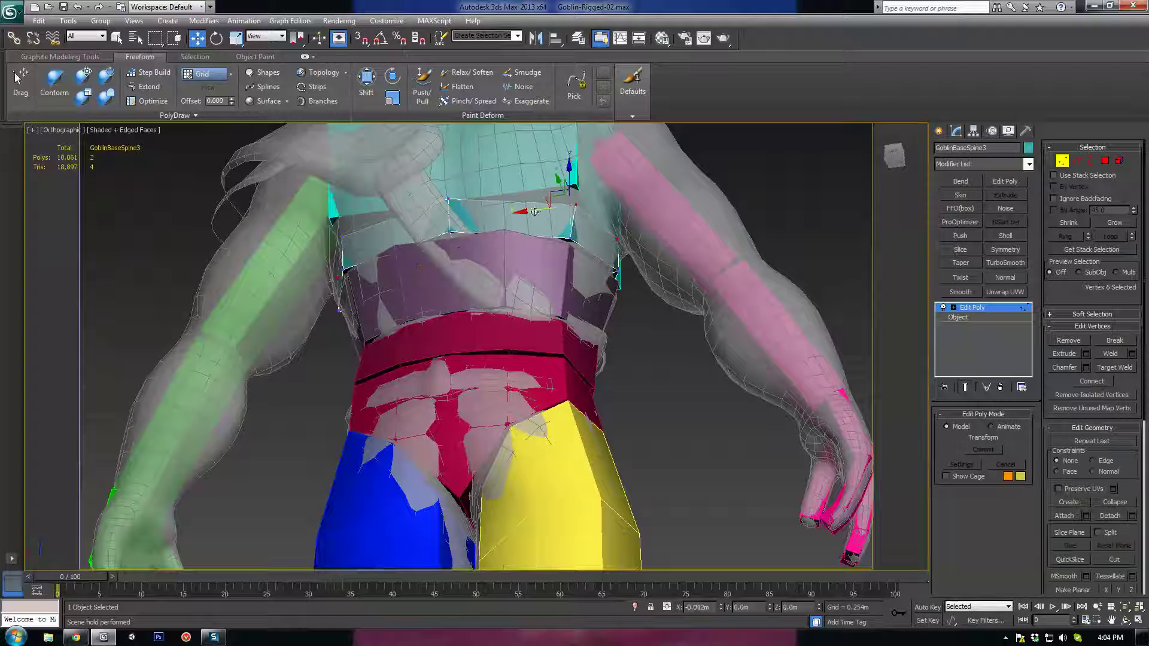
left_click_drag(538, 211, 598, 228)
left_click(618, 240)
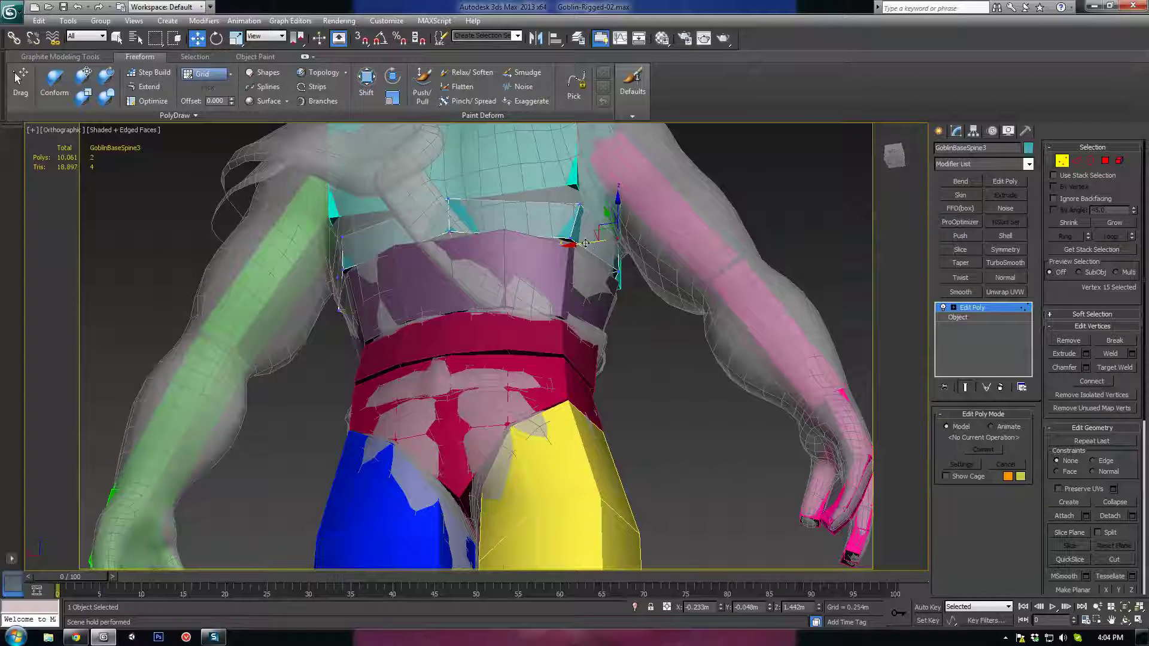
middle_click_drag(591, 242, 585, 294, "alt")
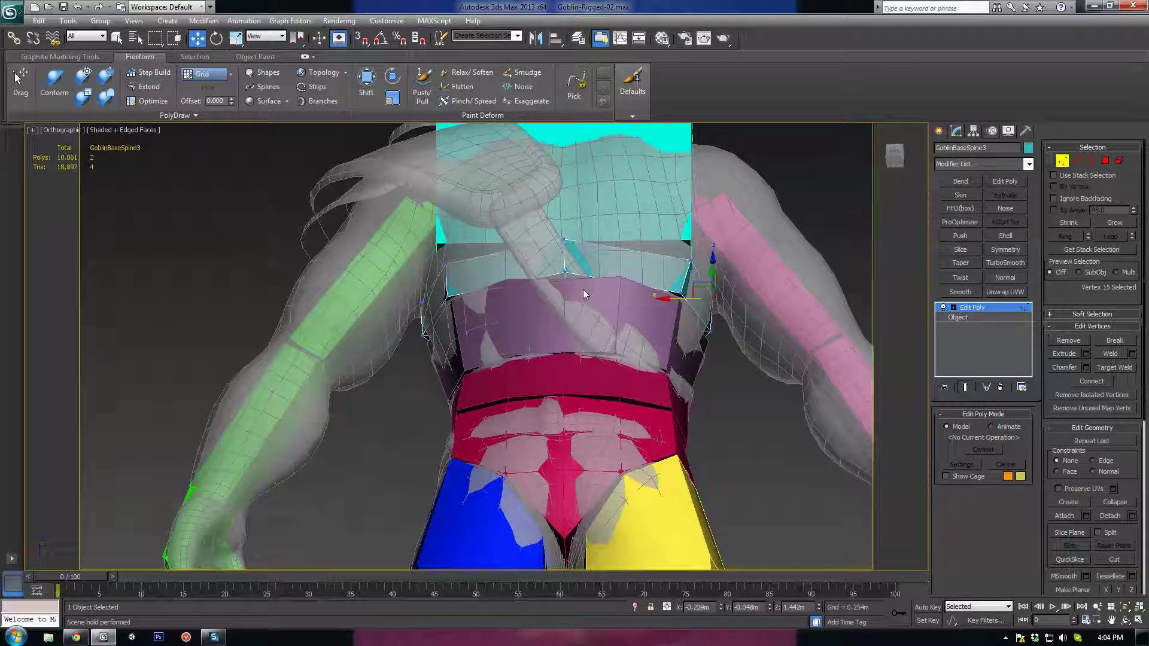
Reposition the upper rear centre vertex and the upper rear corner vertex on the green arm's side of GoblinBaseSpine3
left_click(567, 241)
middle_click_drag(568, 245, 567, 267, "alt")
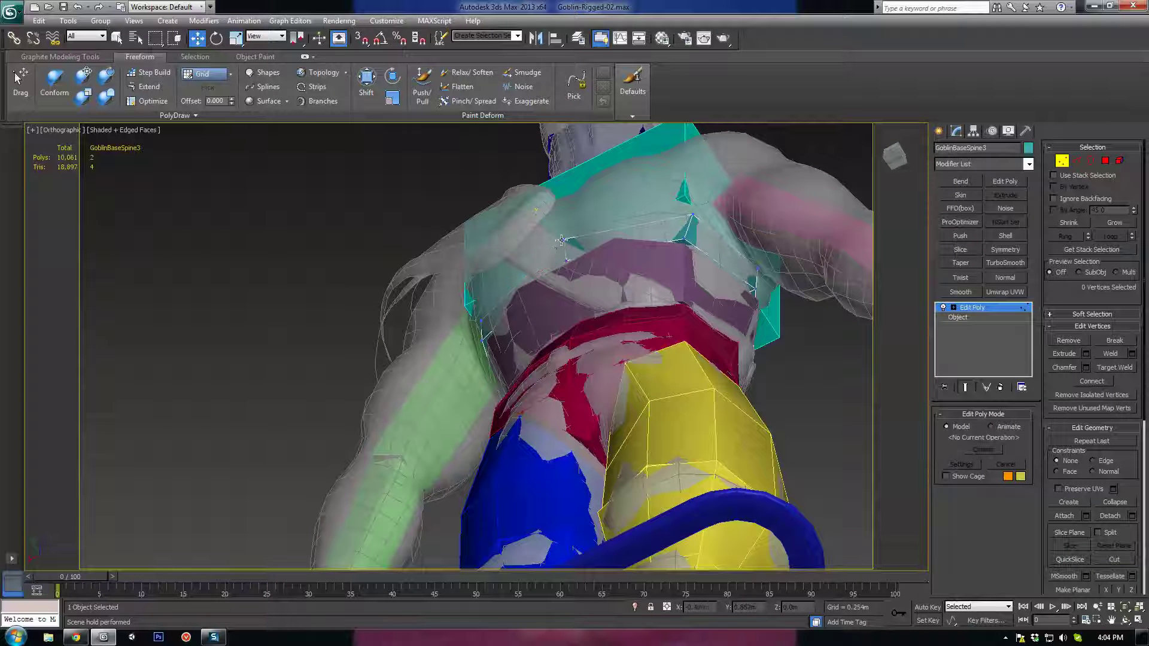
left_click(562, 240)
middle_click_drag(545, 210, 482, 314, "alt")
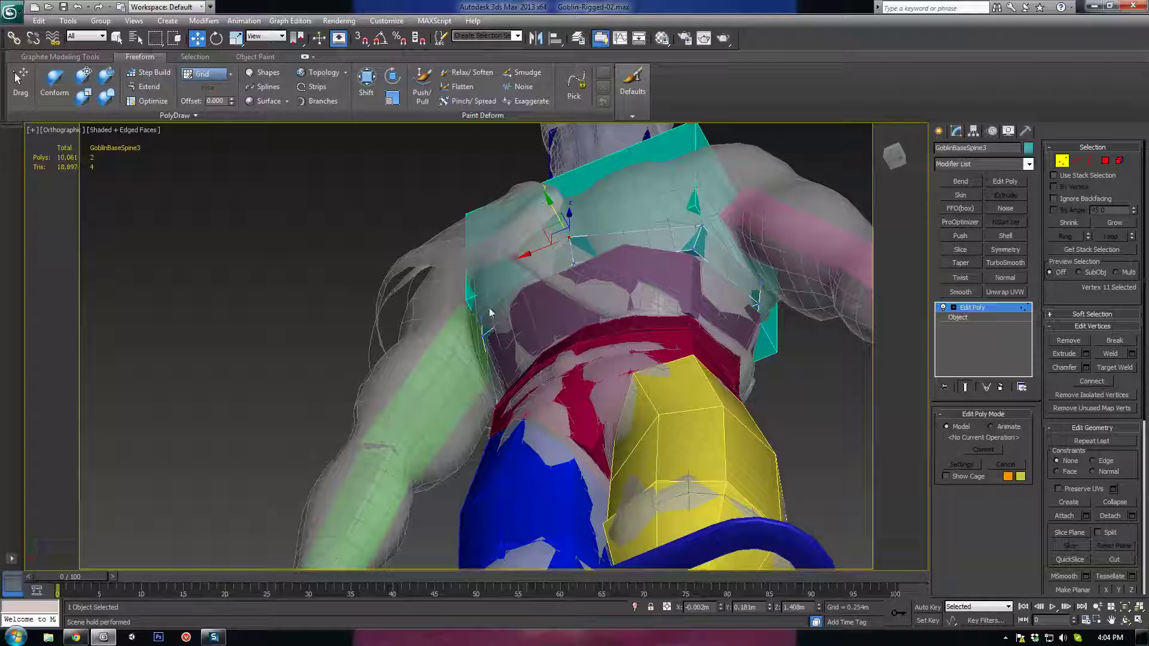
left_click(479, 318)
left_click_drag(463, 288, 439, 328)
middle_click_drag(440, 327, 530, 369, "alt")
middle_click_drag(418, 300, 530, 401)
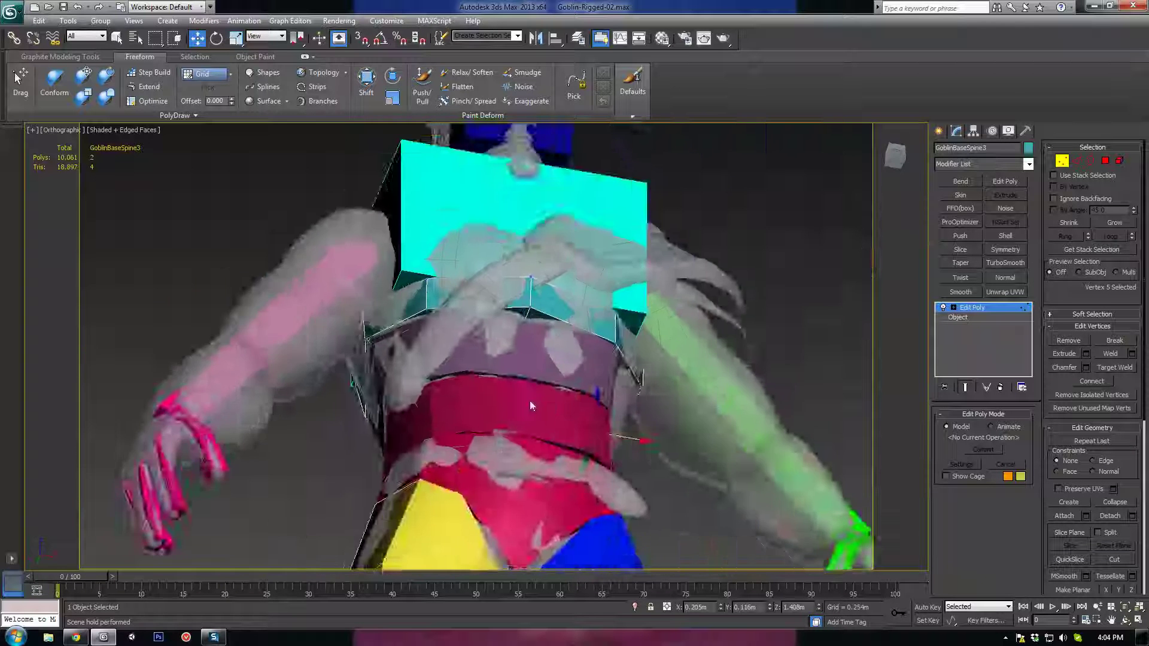
Nudge the lower side vertex near the pink arm along X and lower the vertex above it to about Z 1.413 m
scroll(530, 401, "up", 4)
middle_click_drag(324, 299, 277, 415, "alt")
left_click(248, 400)
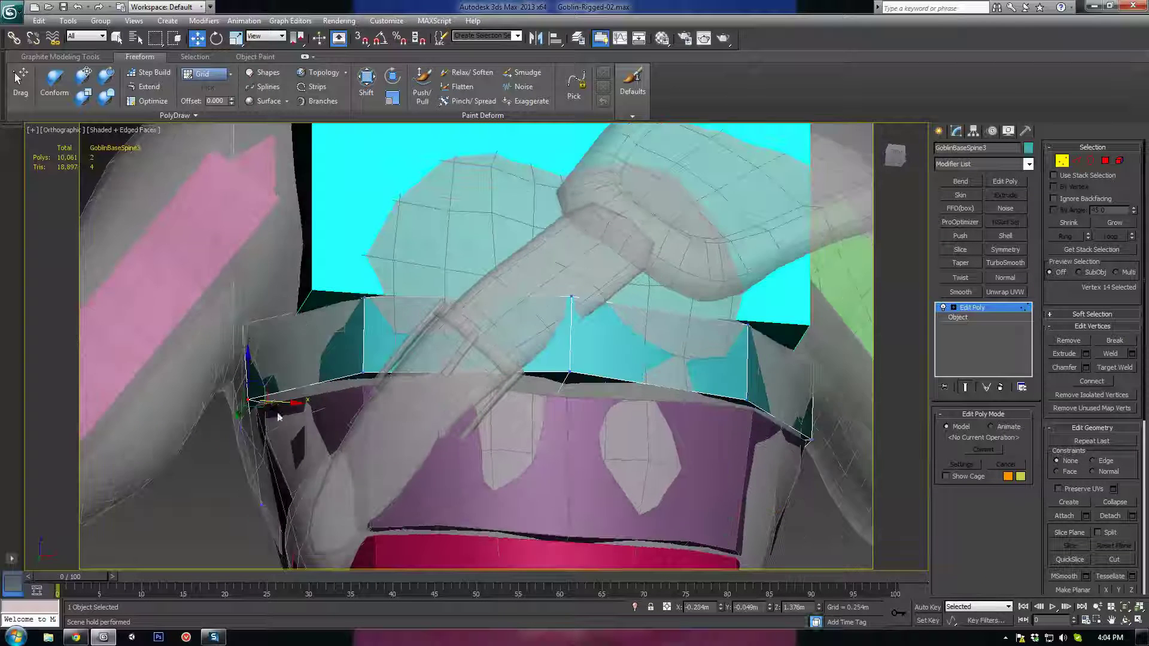
left_click_drag(274, 406, 278, 405)
left_click(243, 331)
middle_click_drag(242, 331, 262, 337, "alt")
left_click_drag(255, 322, 254, 355)
Adjust the upper rear corner vertex near the pink arm and lower the upper side vertex near the green arm
middle_click_drag(207, 389, 360, 444, "alt")
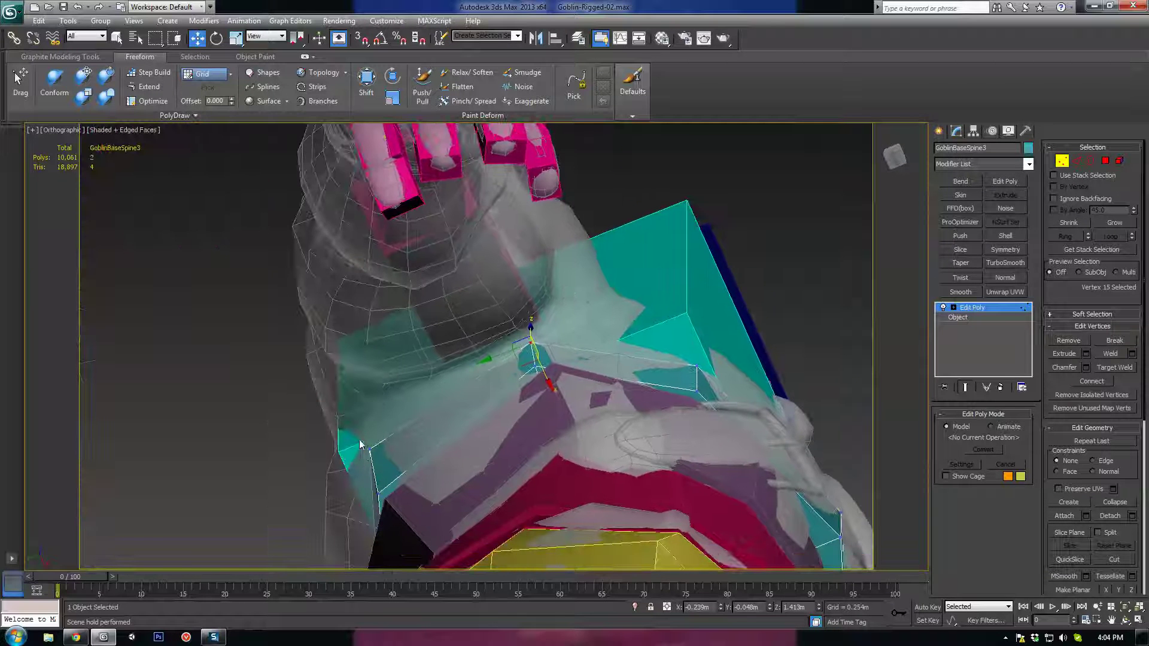
left_click(370, 451)
left_click_drag(360, 461, 354, 472)
middle_click_drag(354, 473, 730, 485, "alt")
scroll(295, 402, "down", 3)
scroll(295, 403, "up", 2)
middle_click_drag(295, 403, 125, 339, "alt")
left_click(108, 336)
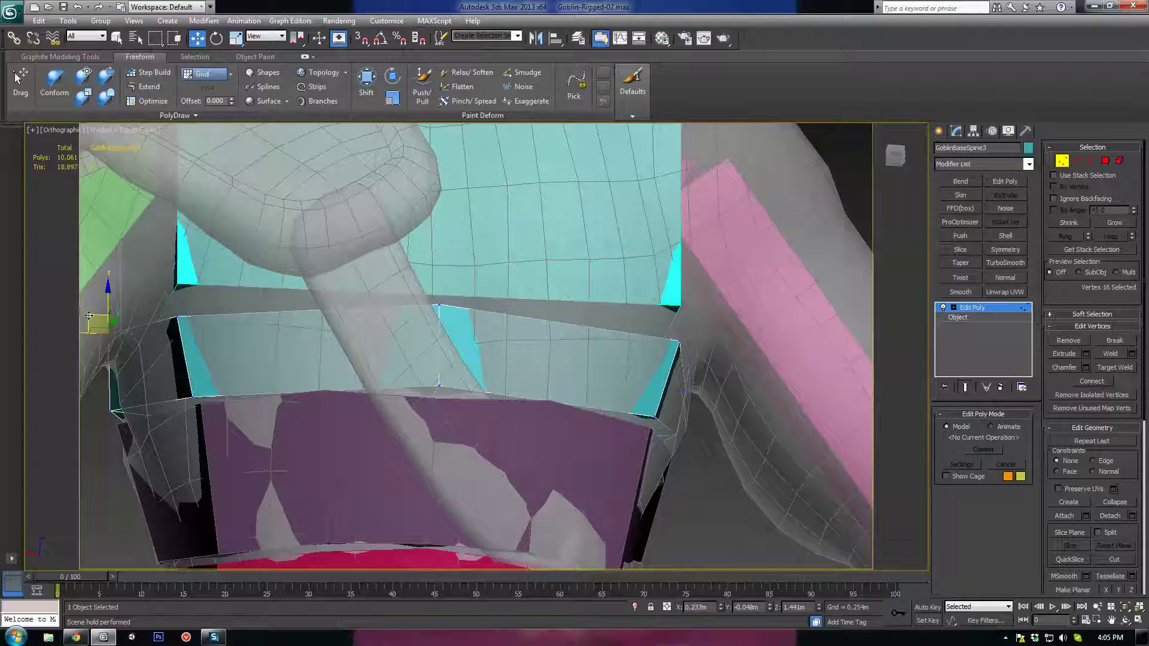
left_click_drag(86, 354, 87, 353)
Nudge the upper rear corner vertex near the green arm and raise the upper rear centre vertex to about Z 1.415 m
left_click(178, 317)
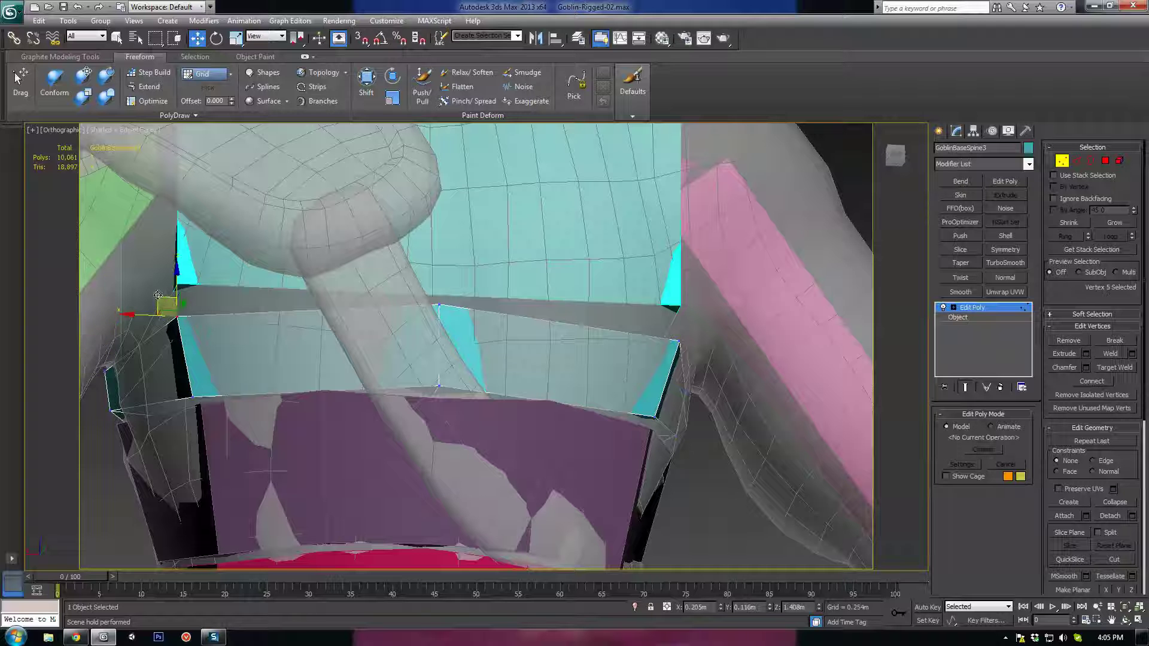
left_click_drag(162, 301, 159, 299)
left_click(439, 305)
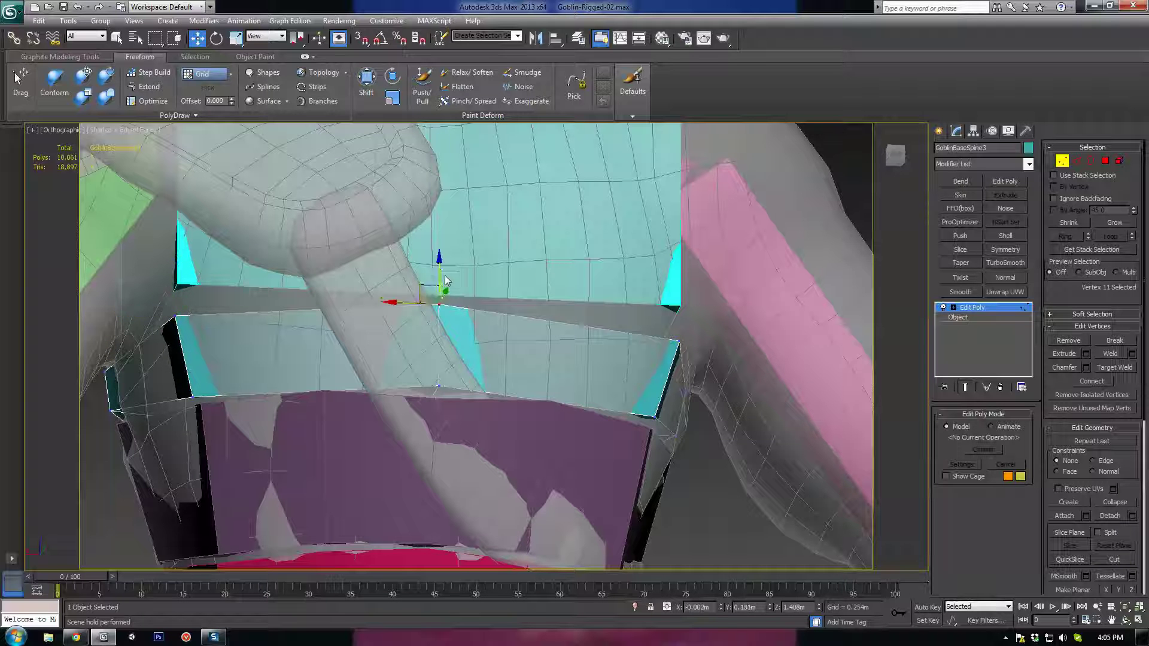
left_click_drag(439, 271, 439, 262)
Connect the horizontal edges on each half of GoblinBaseSpine3 to add a vertical edge loop on both sides of the centre
middle_click_drag(596, 339, 484, 384, "alt")
scroll(624, 384, "down", 4)
scroll(485, 389, "up", 2)
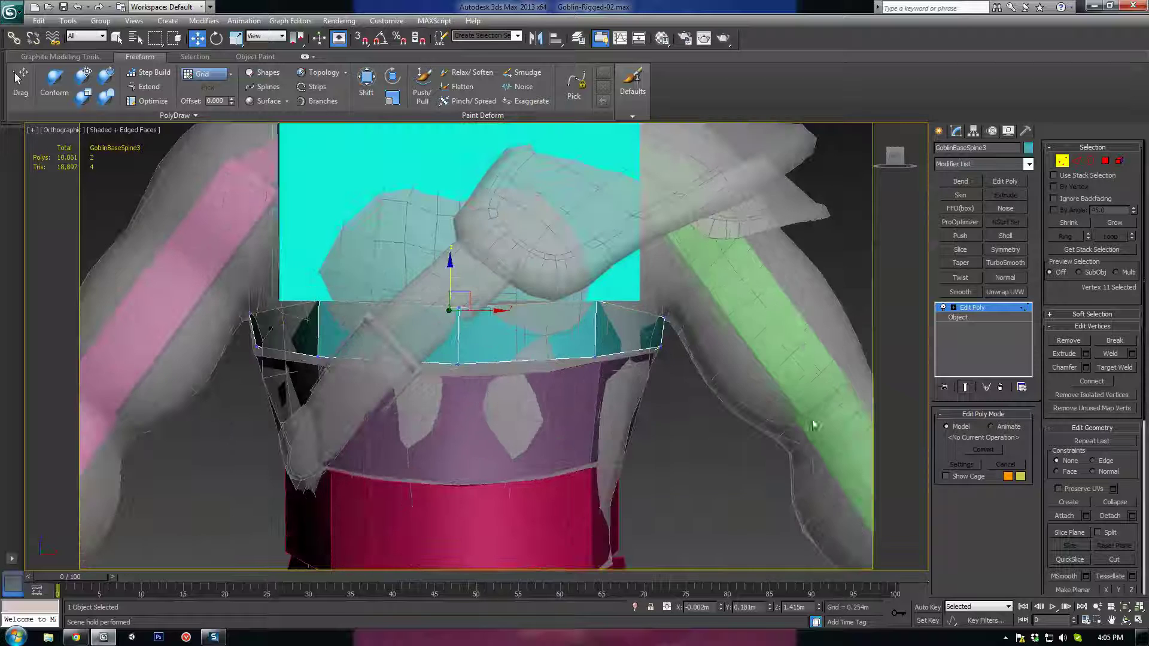
left_click(1077, 162)
key("F3")
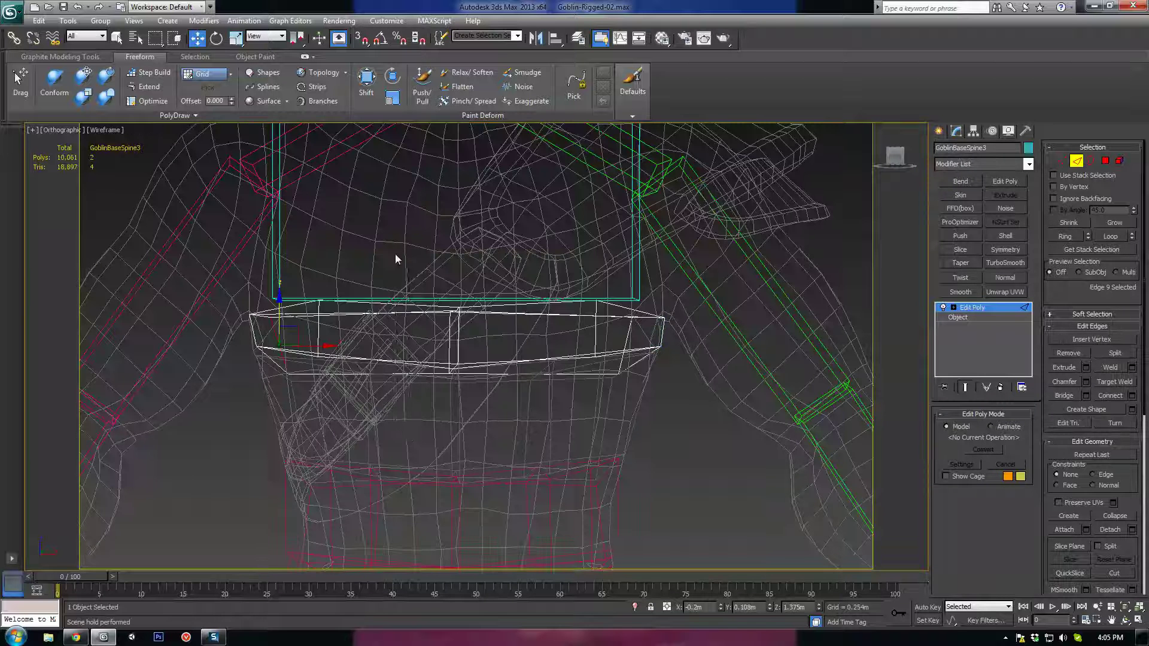
left_click(1106, 395)
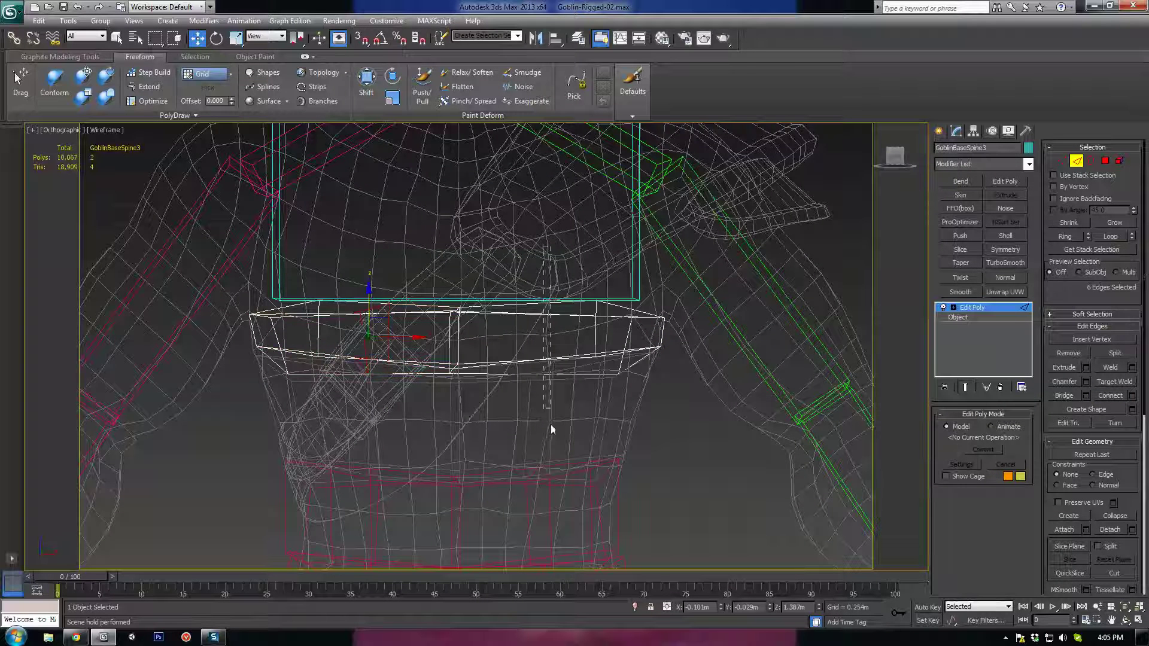
left_click(1110, 395)
key("F3")
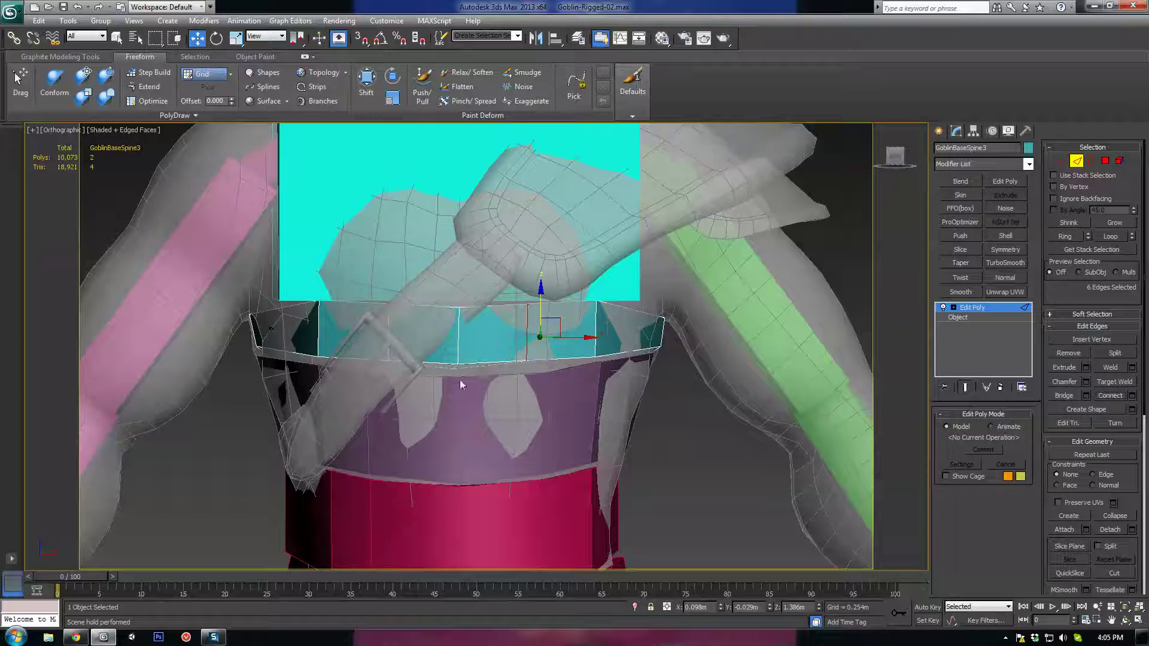
Move the two new front vertical edges of GoblinBaseSpine3 forward along Y to round out its front
middle_click_drag(460, 381, 397, 374, "alt")
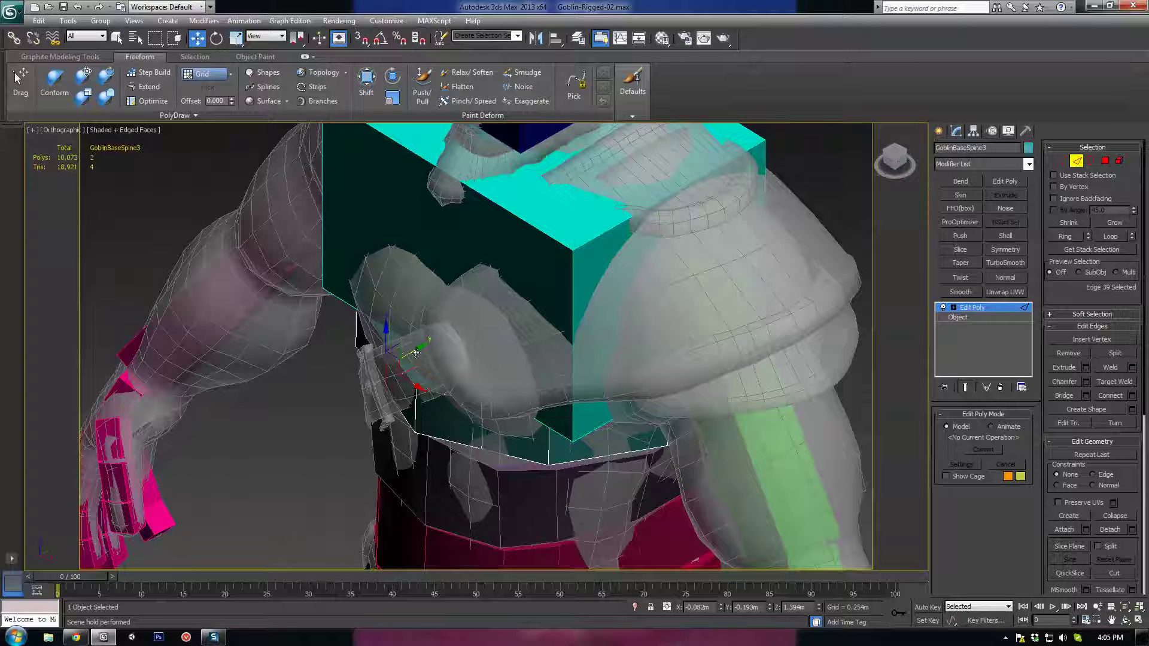
left_click_drag(416, 354, 398, 360)
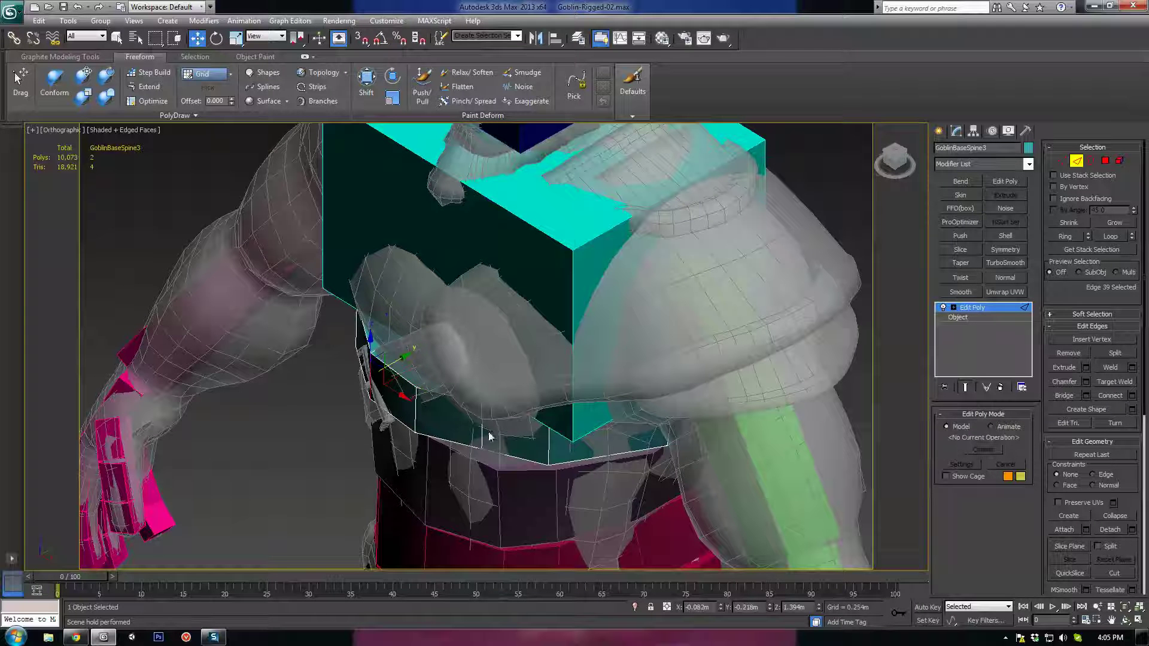
left_click_drag(507, 415, 499, 420)
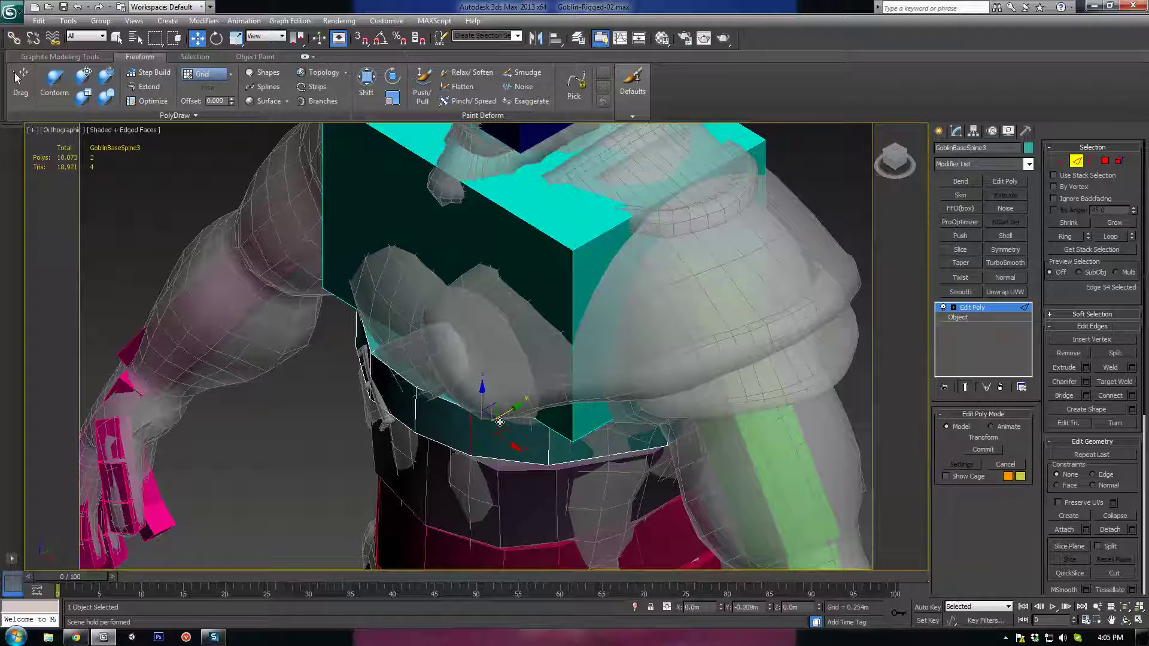
Reposition the front vertical corner edge on each side of GoblinBaseSpine3 to follow the character mesh
middle_click_drag(499, 421, 526, 371, "alt")
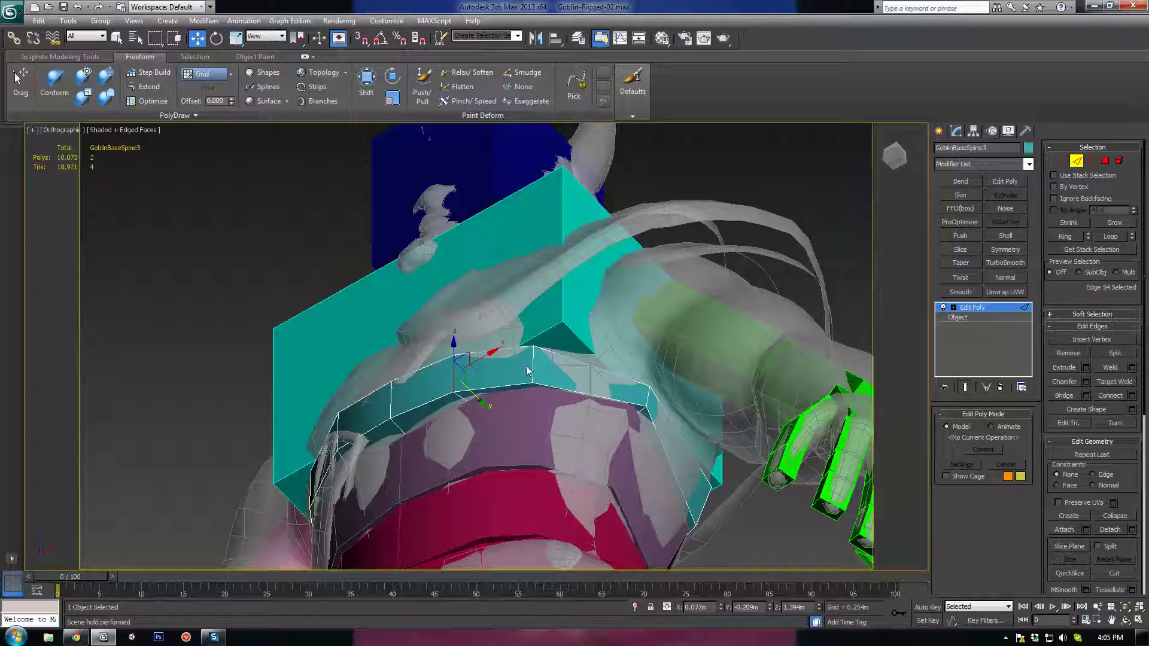
left_click_drag(551, 378, 563, 371)
middle_click_drag(564, 370, 400, 276, "alt")
left_click(396, 253)
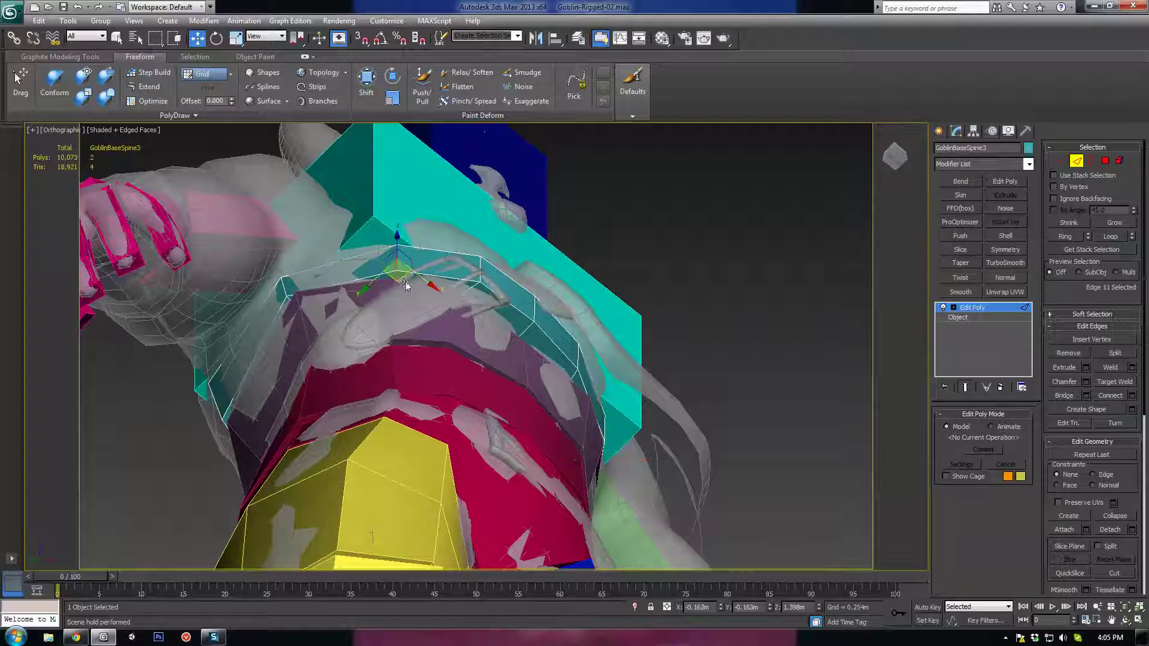
Select the two new rear vertical edges and move them along Y, and adjust the rear centre edge along Y as well
middle_click_drag(312, 307, 443, 222, "alt")
left_click(436, 222)
left_click(600, 262)
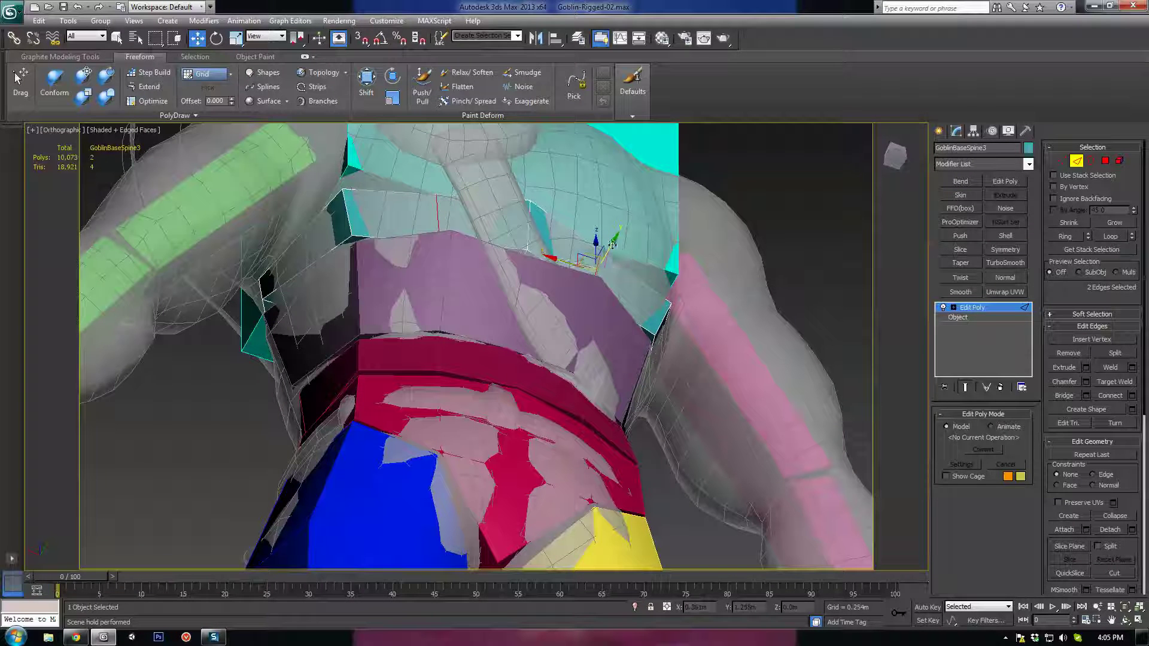
middle_click_drag(613, 244, 581, 275, "alt")
left_click(529, 216)
left_click_drag(546, 240, 552, 249)
Finish editing GoblinBaseSpine3, select GoblinBaseRibcage and add an Edit Poly modifier to it
middle_click_drag(562, 263, 717, 350, "alt")
scroll(716, 350, "down", 3)
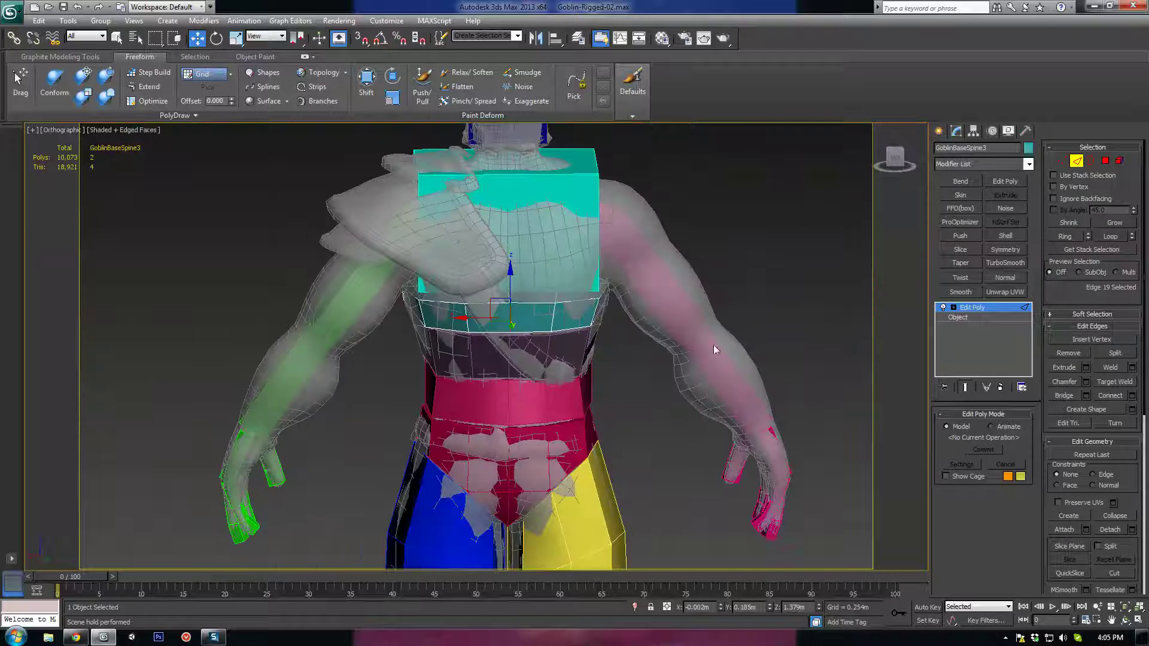
left_click(1075, 165)
middle_click_drag(516, 244, 504, 296)
left_click(514, 230)
middle_click_drag(513, 230, 540, 216, "alt")
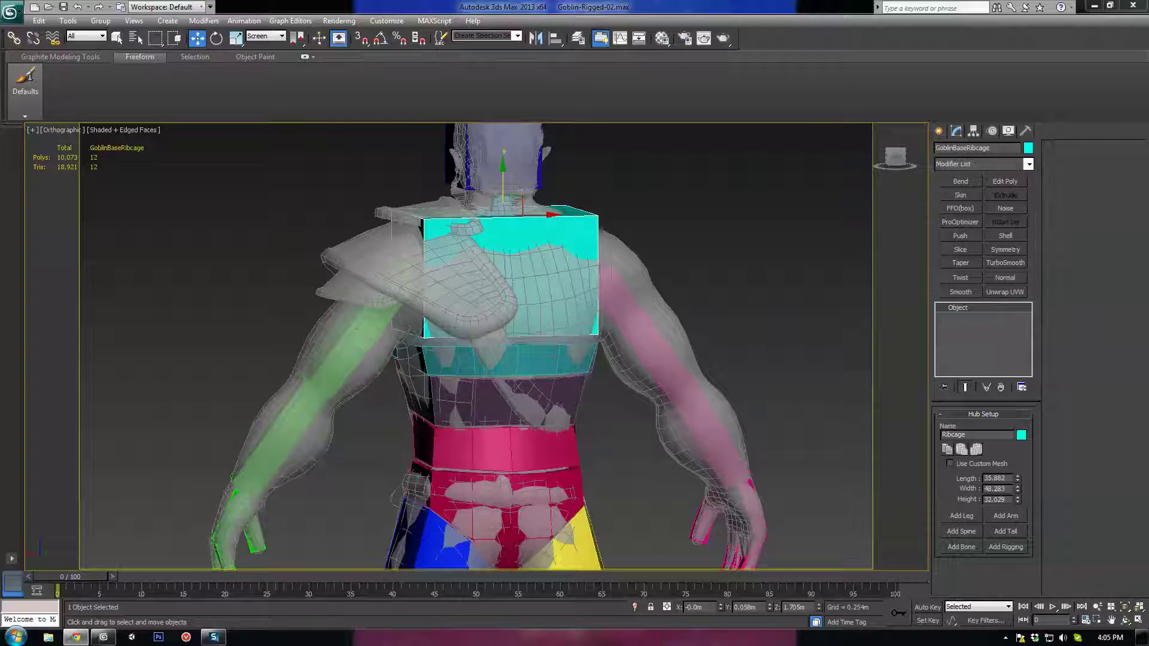
middle_click_drag(553, 367, 698, 385)
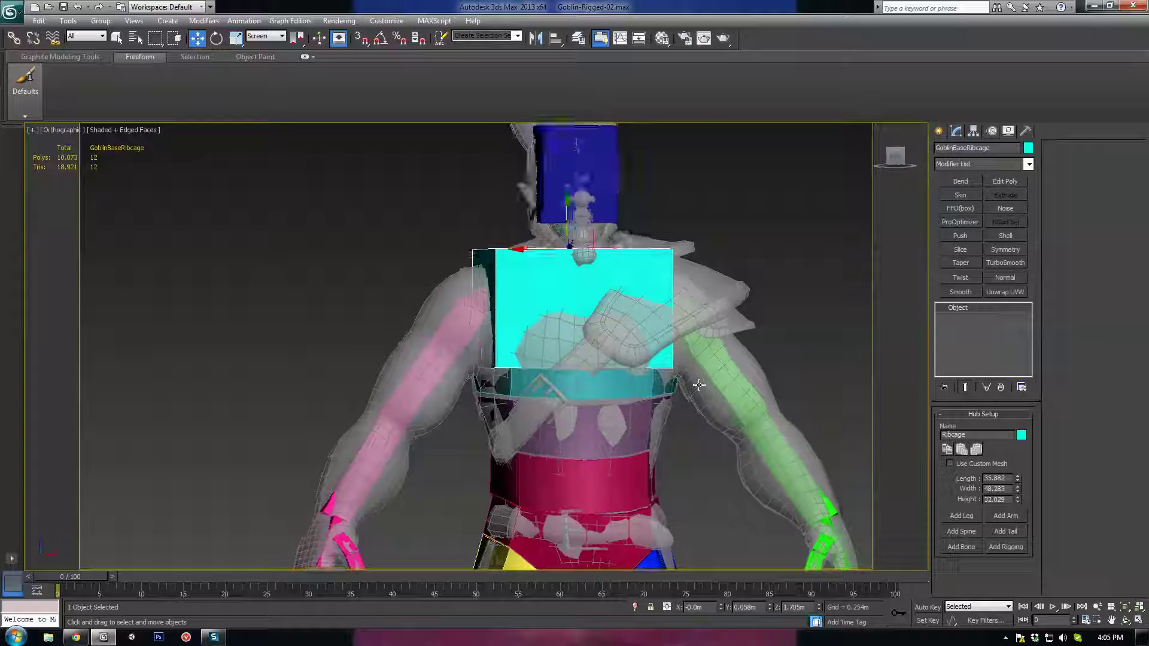
left_click(1005, 182)
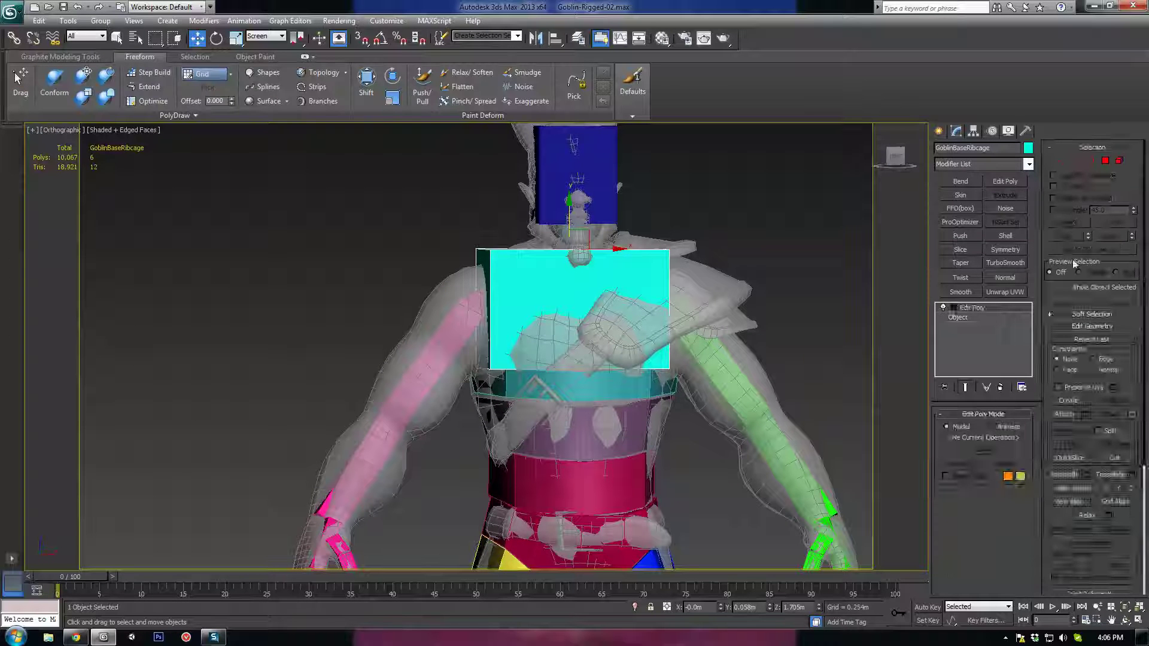
Connect the ribcage box's edges running across its width, and those running across its depth, to add two central vertical loops
middle_click_drag(594, 209, 602, 216, "alt")
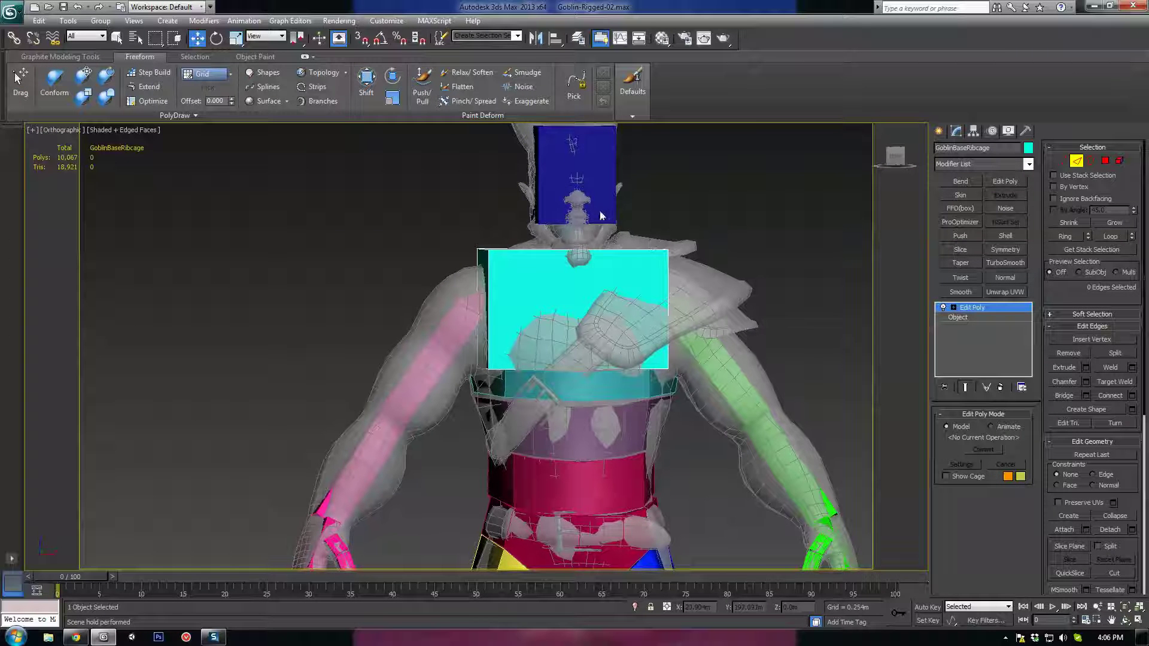
left_click_drag(591, 200, 582, 465)
left_click(1101, 396)
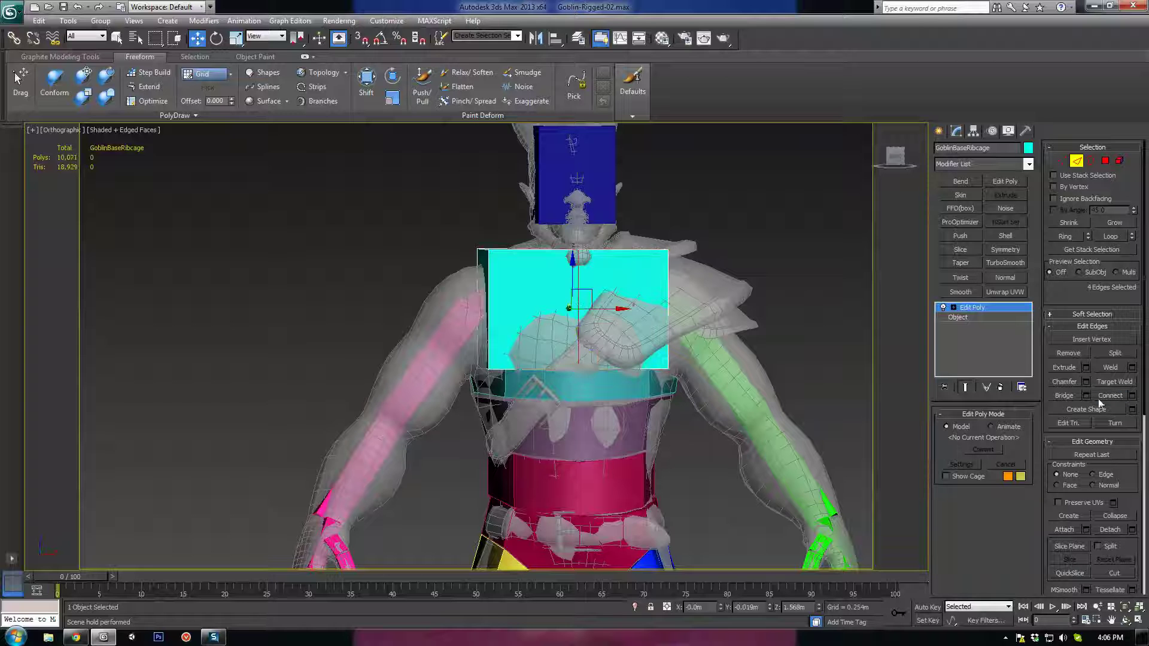
middle_click_drag(609, 343, 576, 206, "alt")
left_click_drag(575, 205, 590, 453)
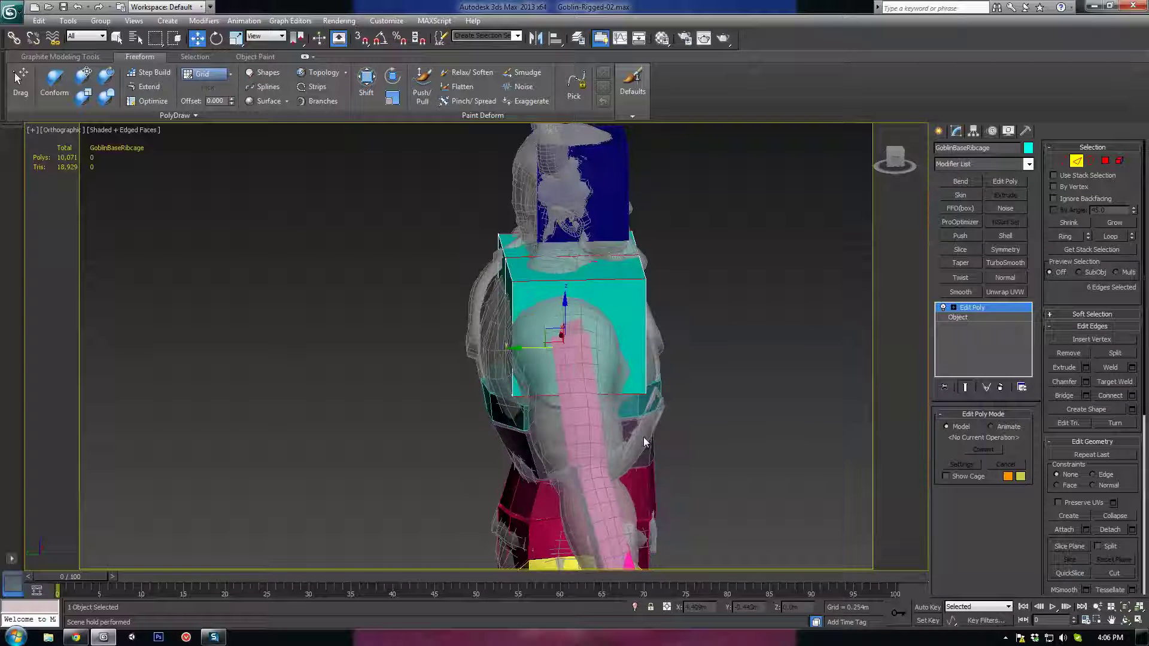
left_click(1109, 398)
Select the ribcage box's front centre vertical edge and move it along Y to follow the mesh's chest
middle_click_drag(474, 356, 572, 389)
scroll(573, 389, "up", 5)
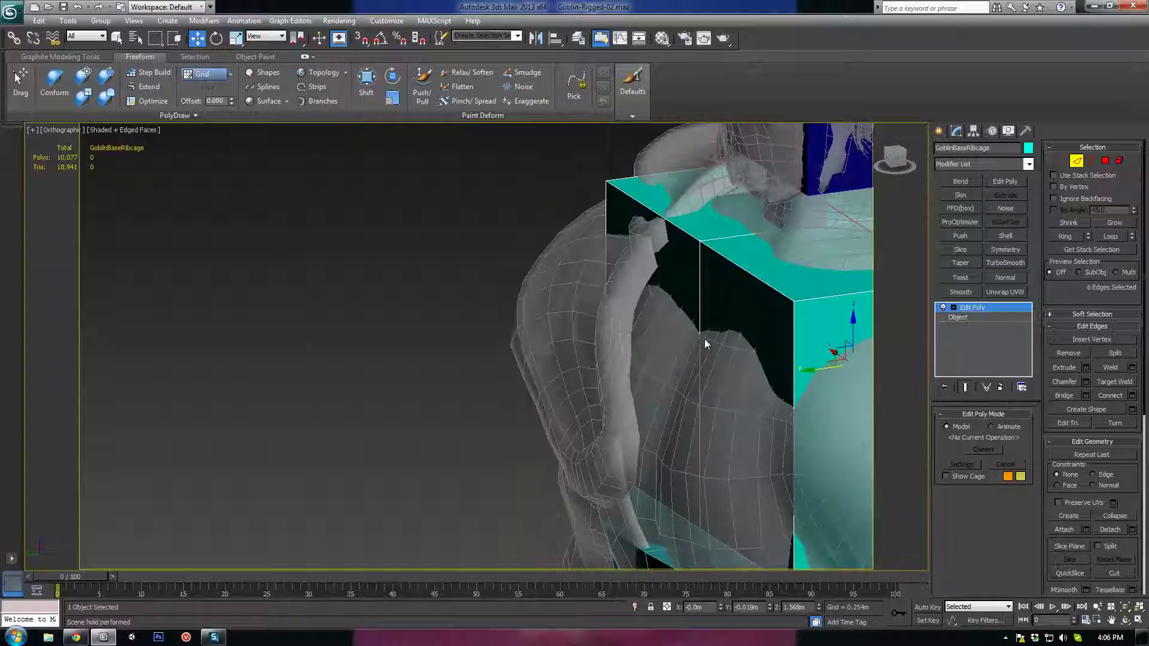
left_click(699, 340)
middle_click_drag(668, 434, 638, 352)
middle_click_drag(641, 311, 616, 345, "alt")
left_click(644, 352, "ctrl")
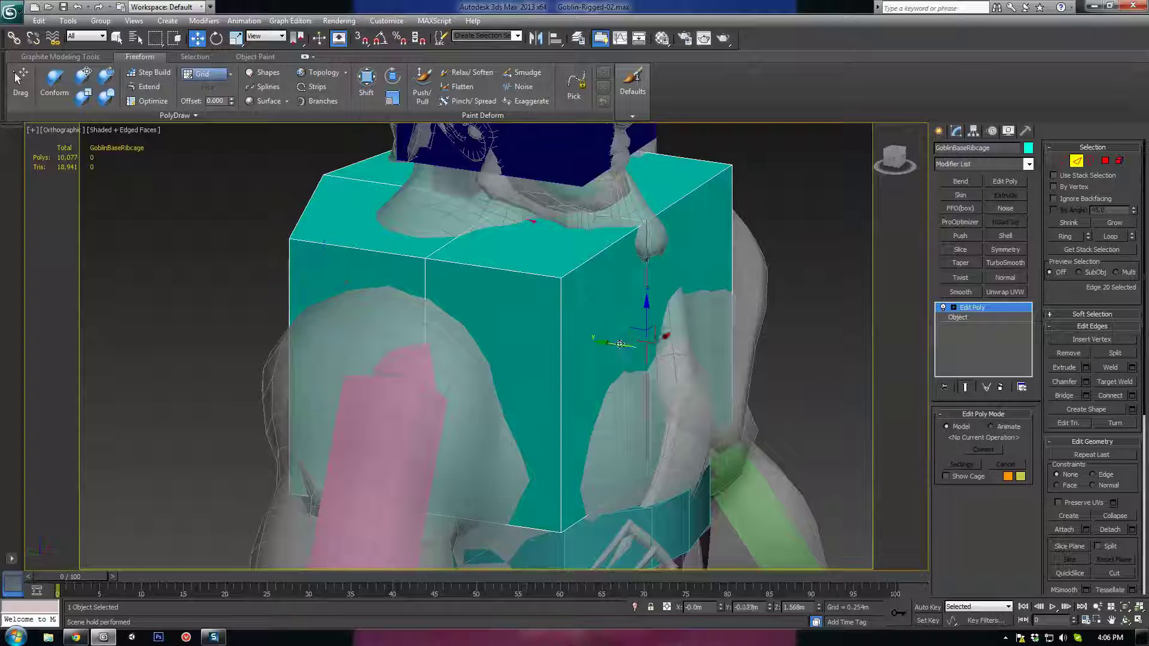
left_click_drag(616, 347, 660, 354)
Select the two bottom edges on the pink arm's side of the ribcage and move them outward and down in the XZ plane
middle_click_drag(660, 354, 551, 413, "alt")
middle_click_drag(468, 348, 451, 330, "alt")
scroll(484, 351, "down", 2)
middle_click_drag(440, 414, 425, 382, "alt")
scroll(412, 429, "up", 2)
left_click(448, 421)
left_click(458, 401)
left_click(434, 392, "ctrl")
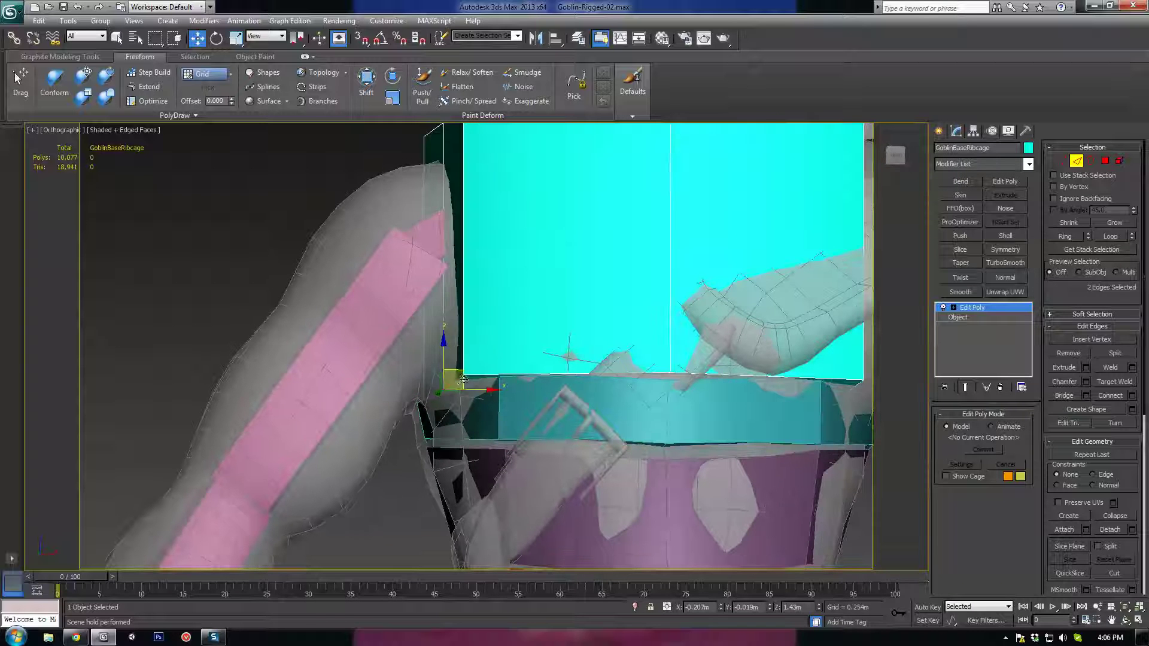
left_click_drag(460, 379, 436, 392)
Select the two bottom edges on the green arm's side of the ribcage and move them outward and down to match
middle_click_drag(589, 387, 560, 388, "alt")
left_click(628, 395)
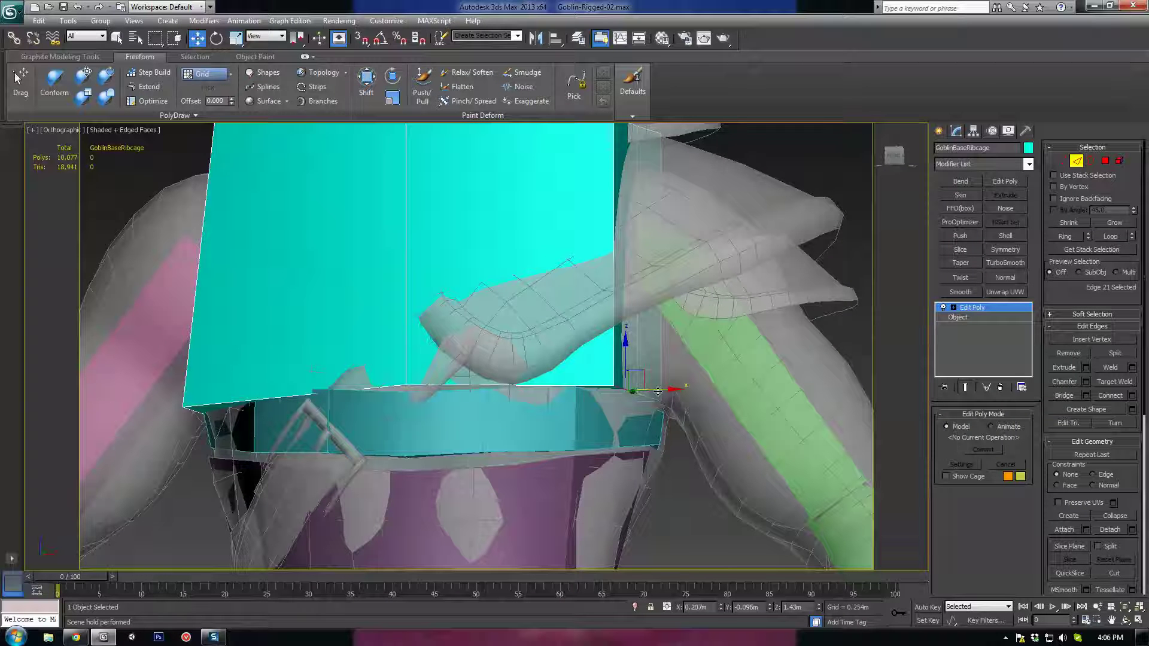
left_click(645, 398, "ctrl")
left_click_drag(645, 388, 672, 394)
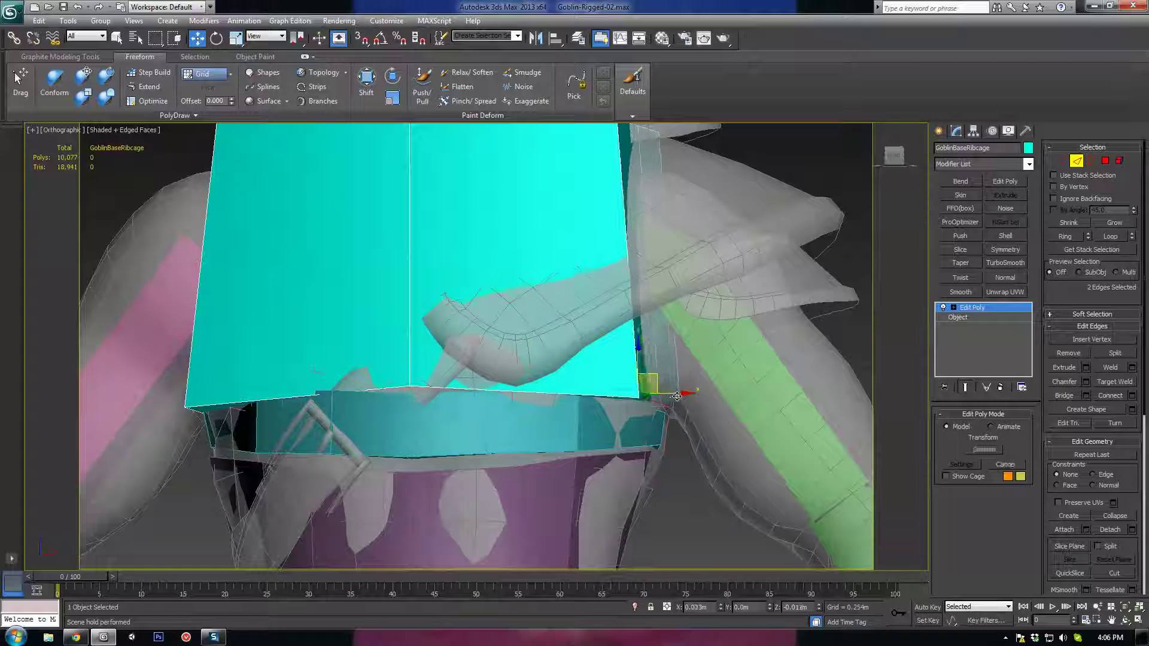
middle_click_drag(672, 395, 690, 402, "alt")
middle_click_drag(506, 388, 559, 398)
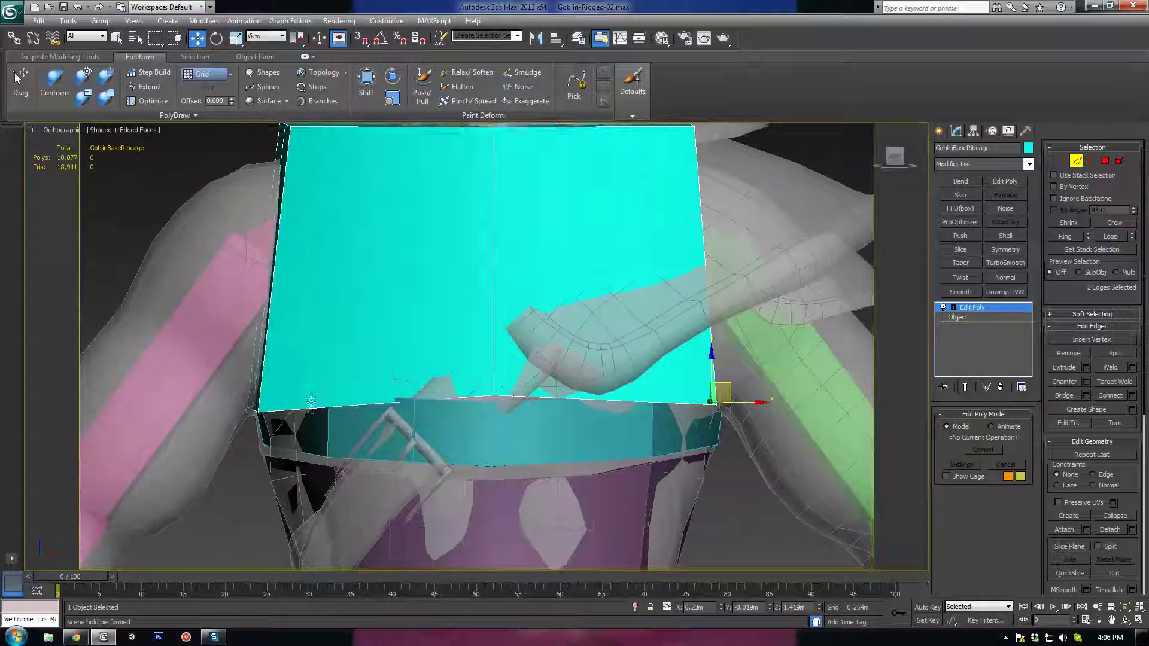
Select the ribcage's top outer side edges on both sides and lower them along Z towards the shoulders
middle_click_drag(635, 319, 625, 318, "alt")
scroll(625, 318, "down", 3)
middle_click_drag(634, 238, 595, 310)
middle_click_drag(596, 310, 608, 311, "alt")
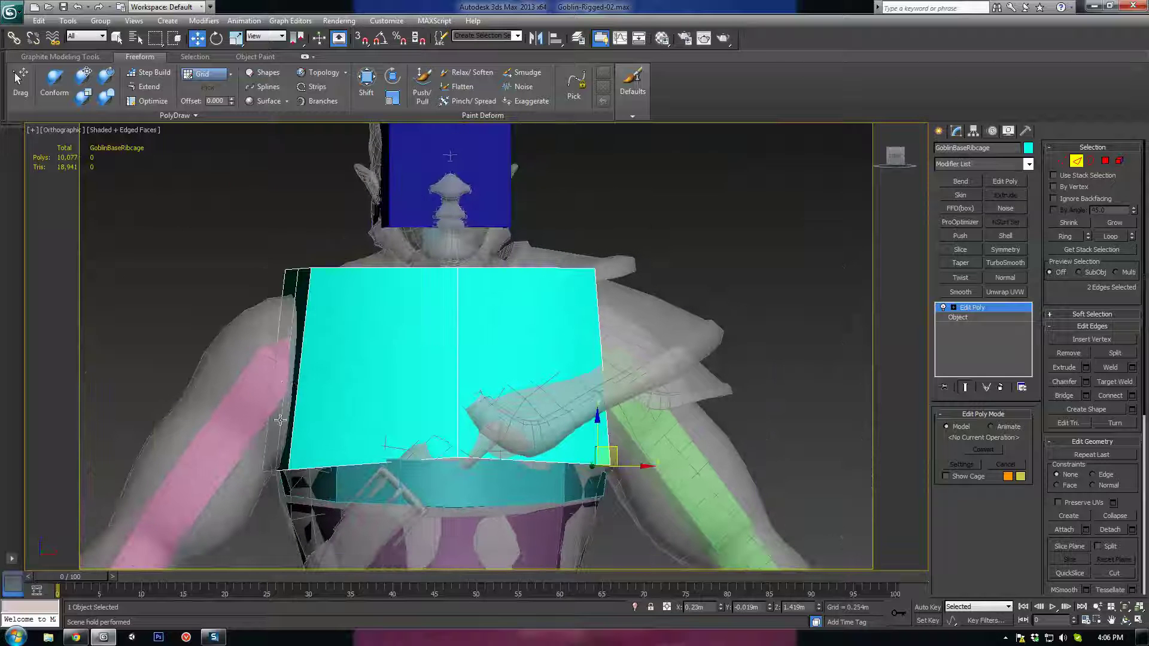
middle_click_drag(617, 392, 704, 390, "alt")
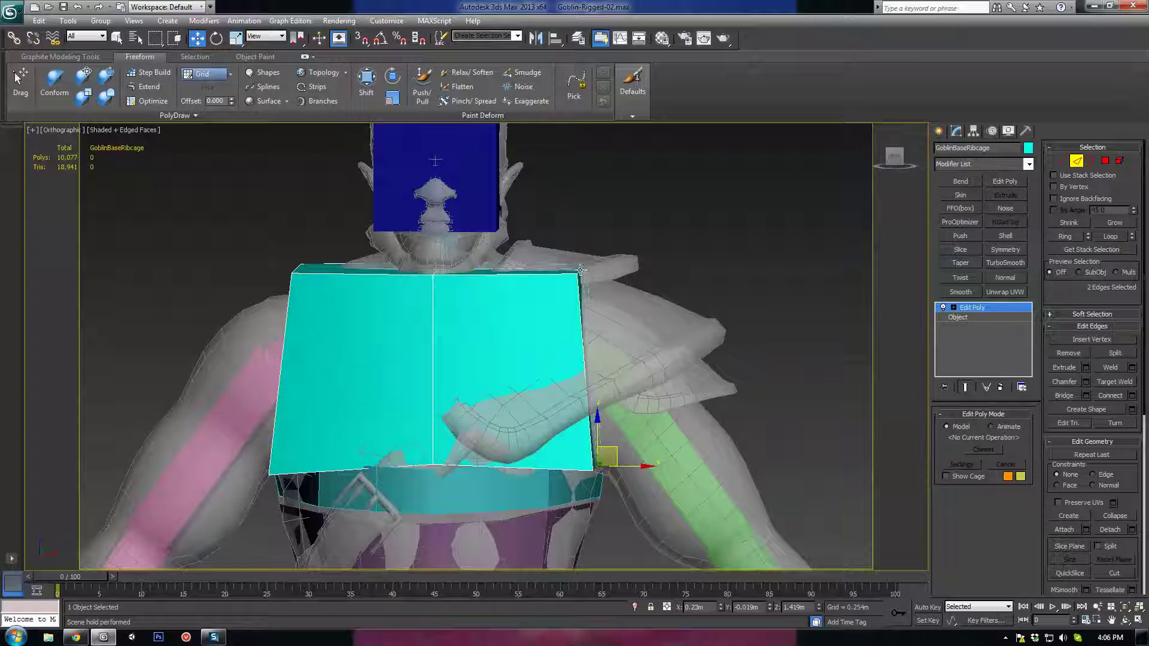
middle_click_drag(583, 359, 607, 372, "alt")
scroll(450, 327, "up", 3)
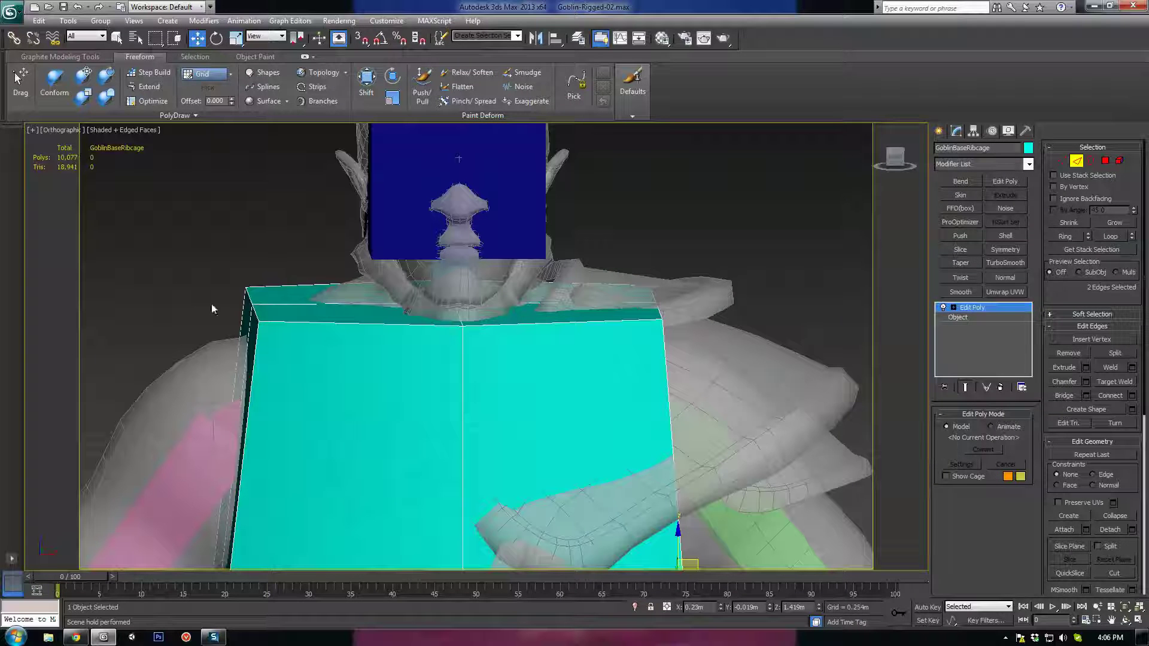
left_click(246, 300)
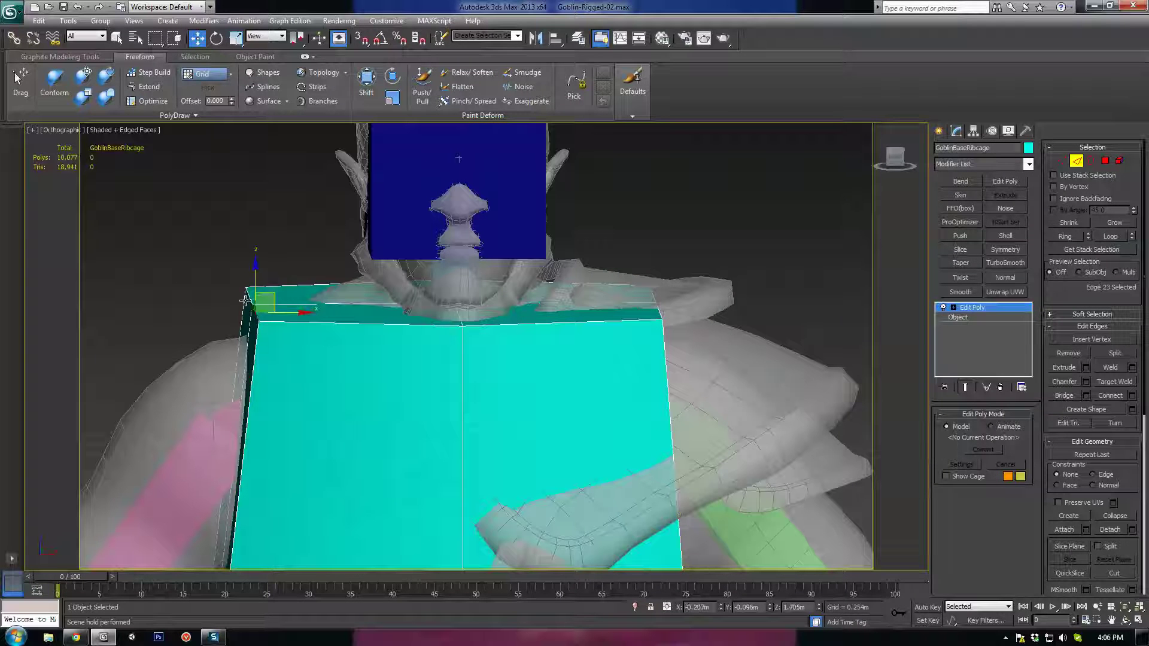
left_click(656, 298)
left_click_drag(657, 263, 642, 303)
Select the two top centre edges running front to back and raise them slightly along Z
middle_click_drag(495, 340, 581, 335, "alt")
left_click(444, 302)
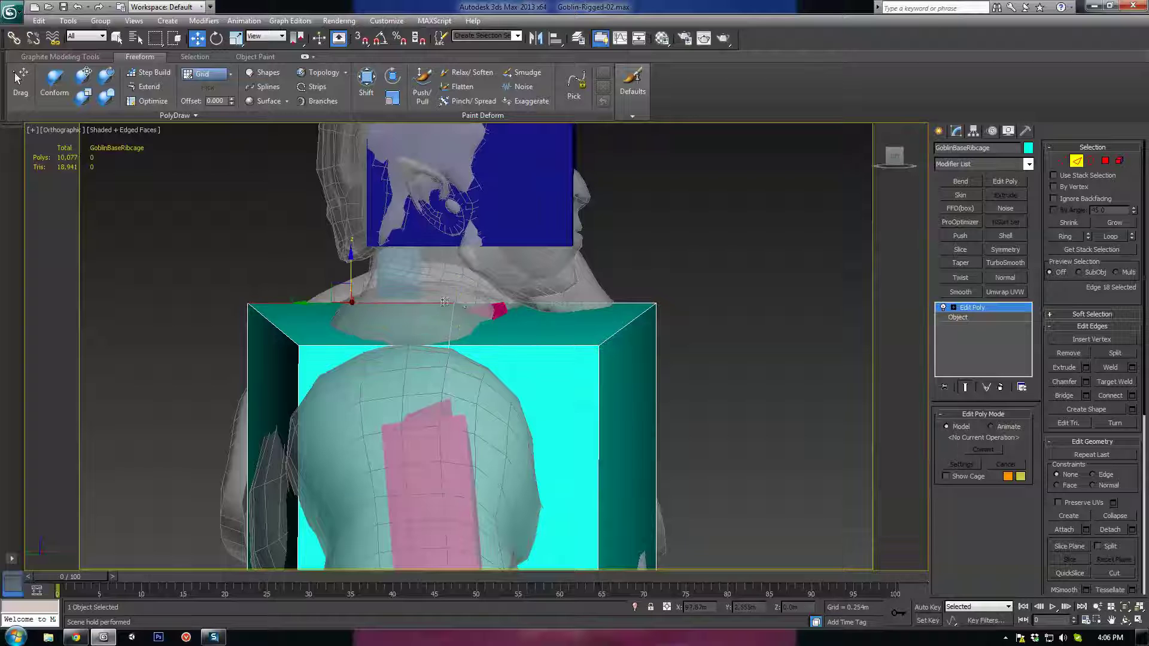
left_click_drag(450, 271, 450, 261)
middle_click_drag(451, 261, 508, 357, "alt")
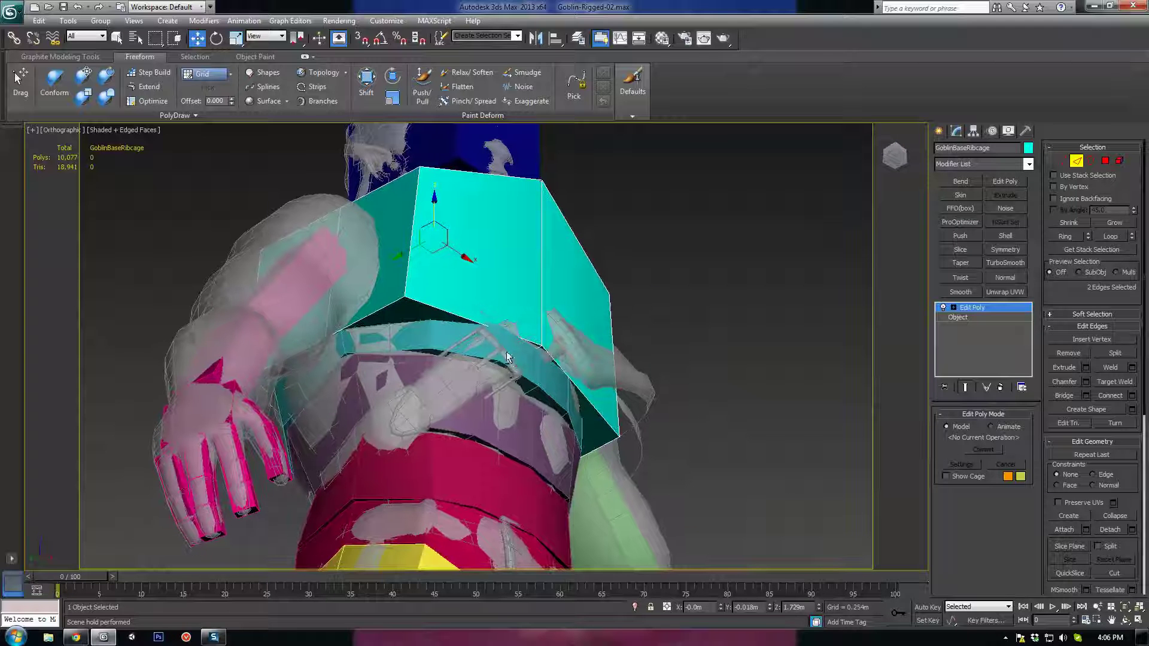
Select the ribcage's two front vertical corner edges and scale them closer together
middle_click_drag(411, 333, 393, 245, "alt")
left_click(389, 241)
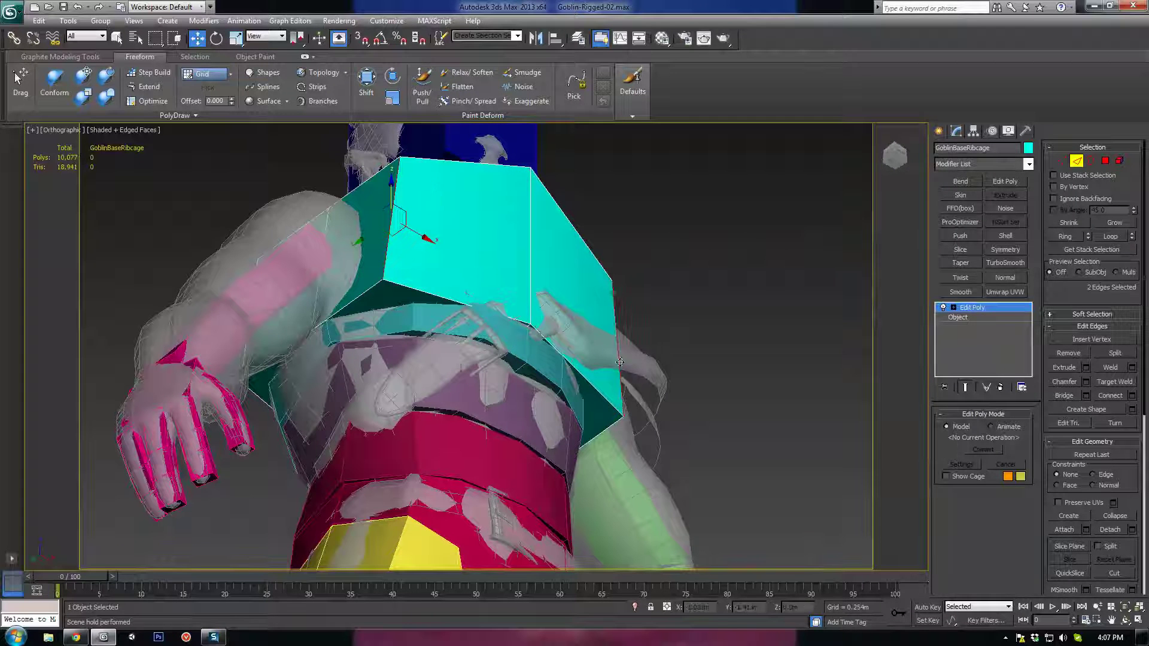
middle_click_drag(620, 362, 408, 278, "alt")
scroll(419, 278, "up", 5)
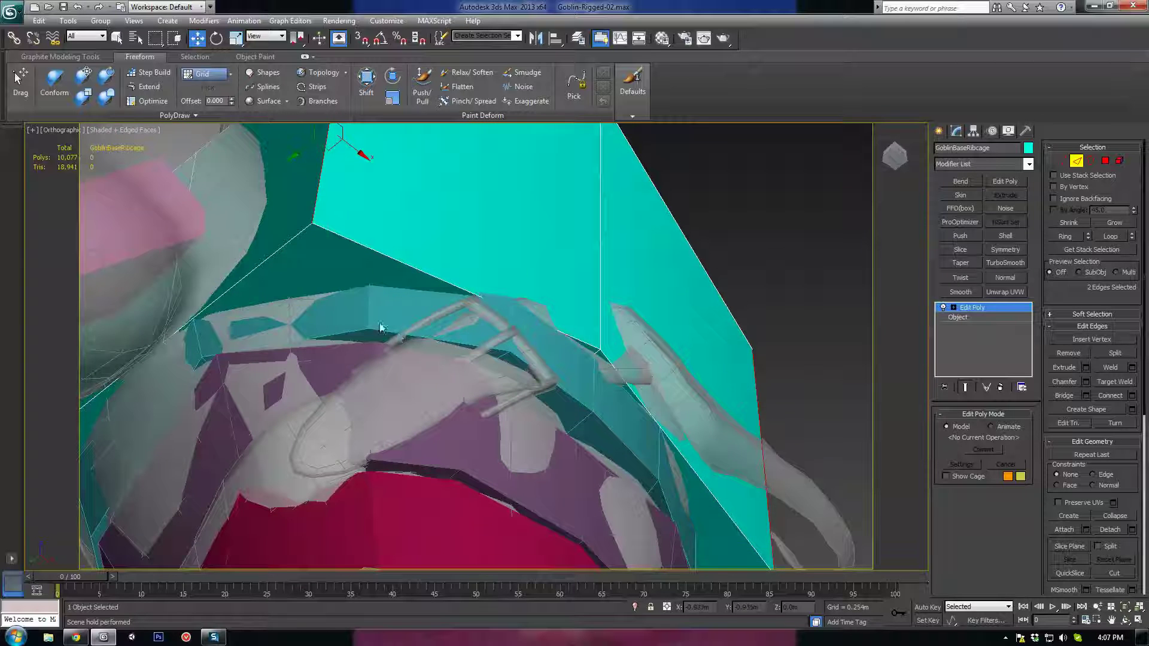
scroll(380, 328, "down", 3)
middle_click_drag(380, 328, 380, 282, "alt")
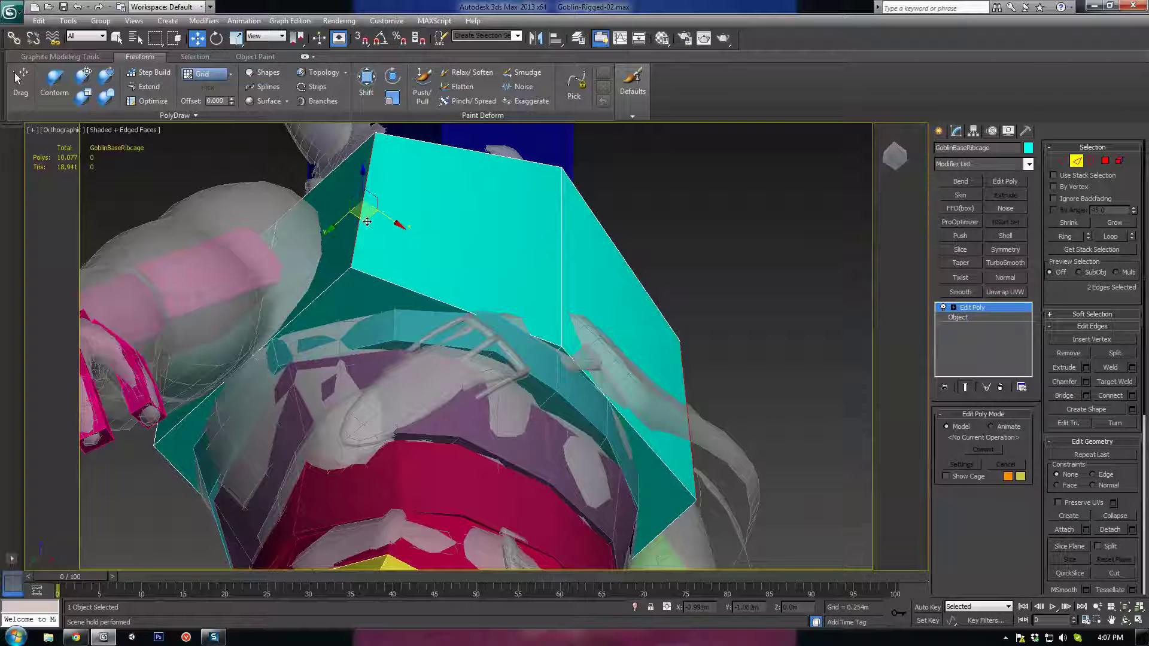
key("r")
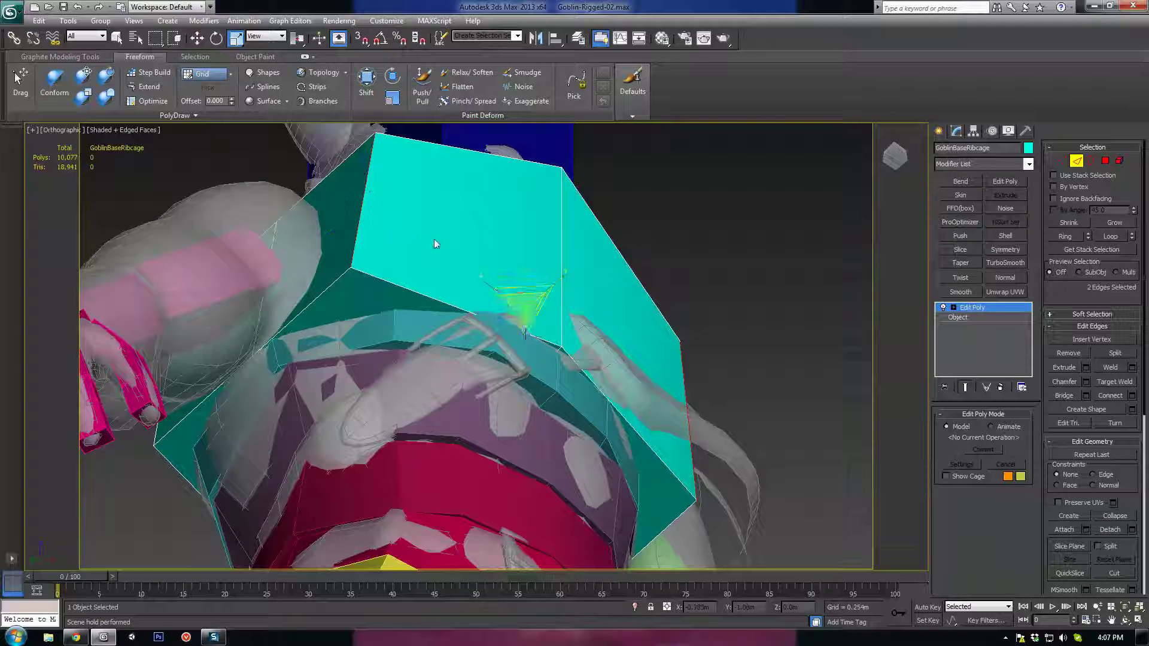
left_click_drag(522, 287, 512, 286)
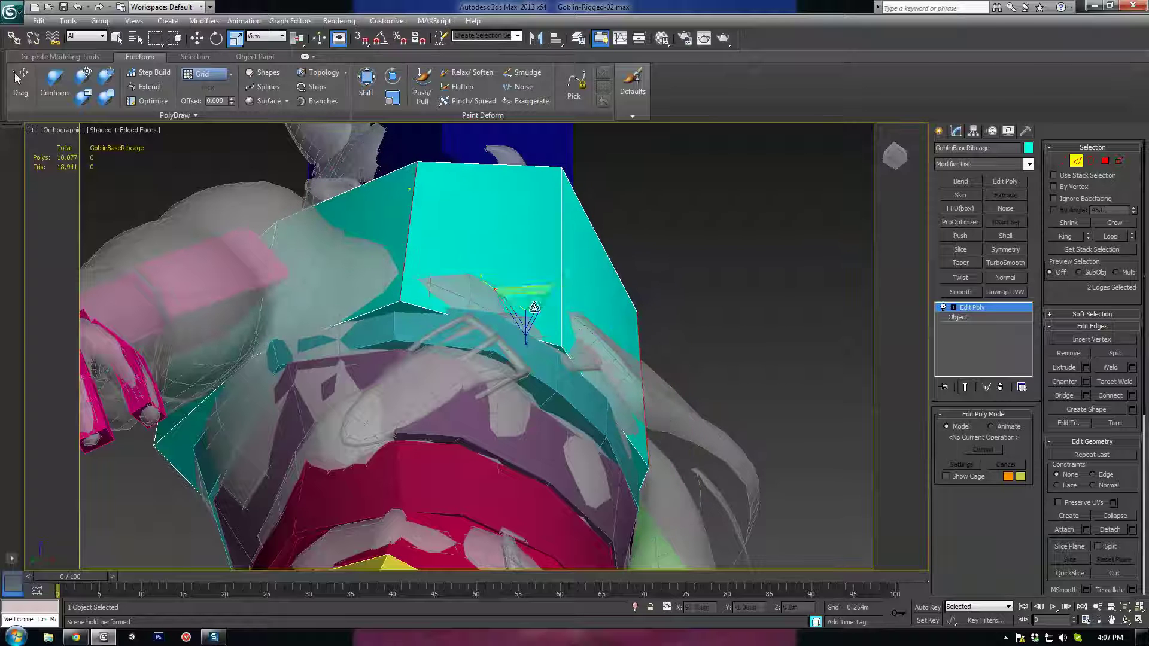
Move the two front corner edges forward along Y and up along Z, and fine-tune their spacing with Scale
key("w")
left_click_drag(396, 259, 377, 261)
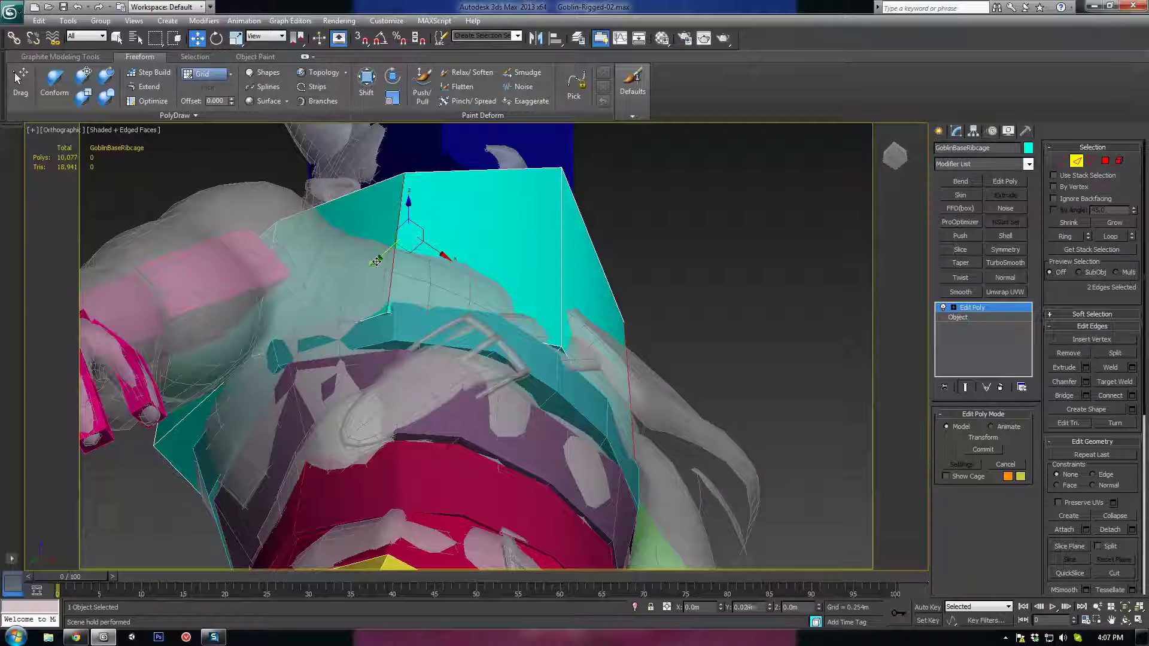
middle_click_drag(413, 265, 438, 358, "alt")
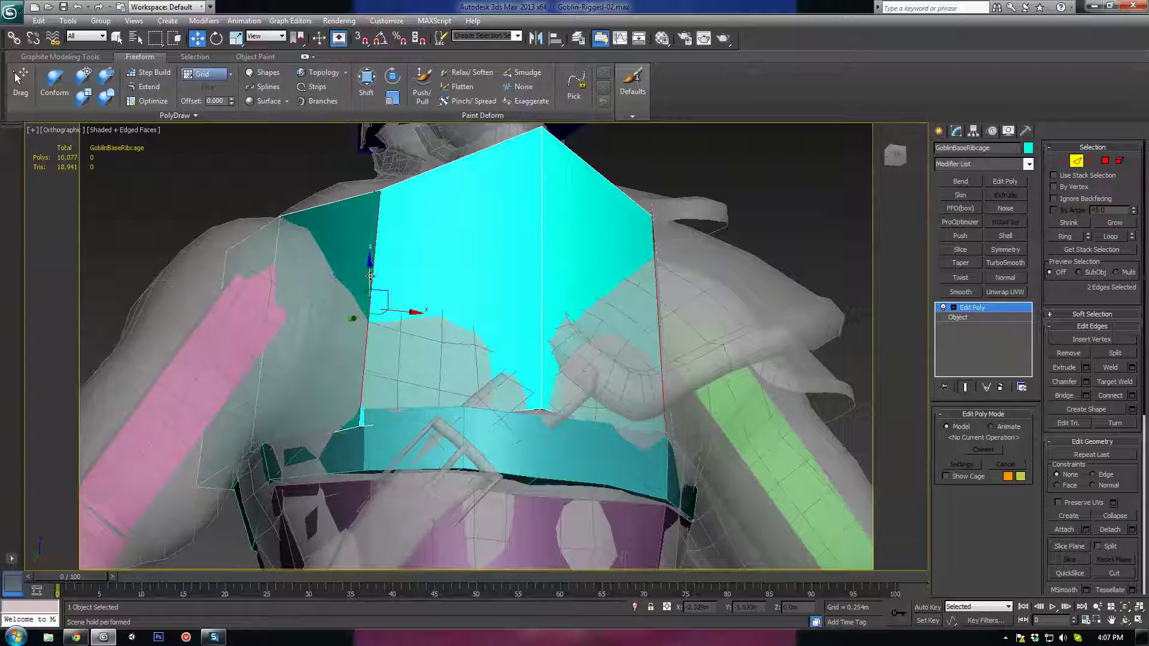
left_click_drag(371, 277, 374, 255)
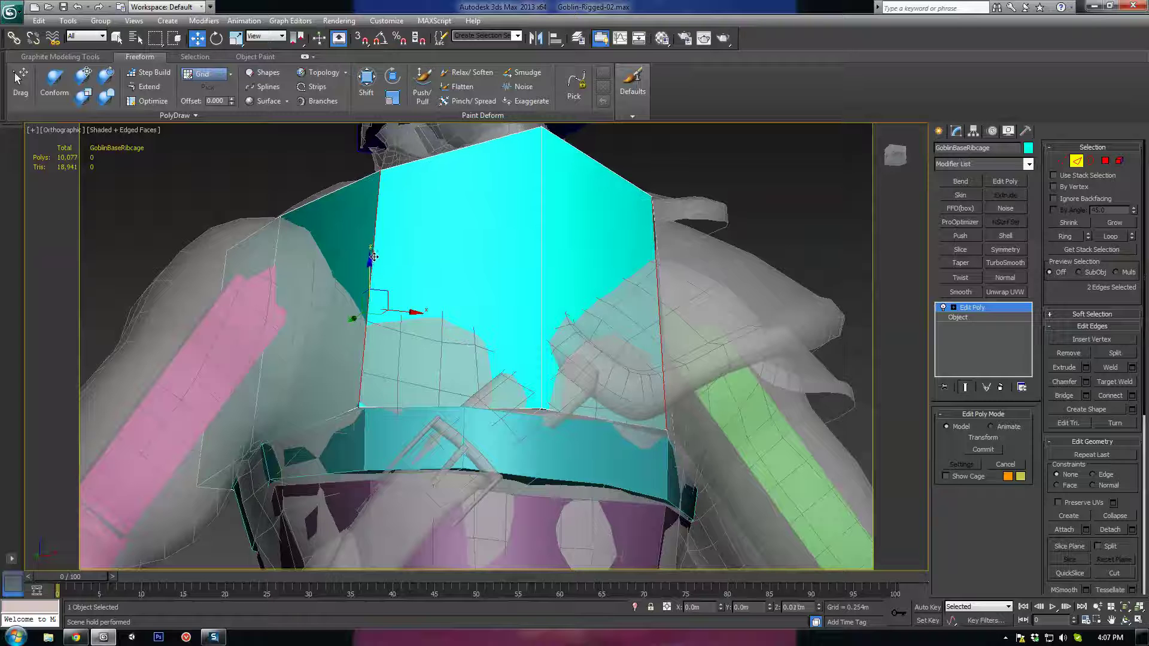
middle_click_drag(373, 256, 383, 269, "alt")
key("r")
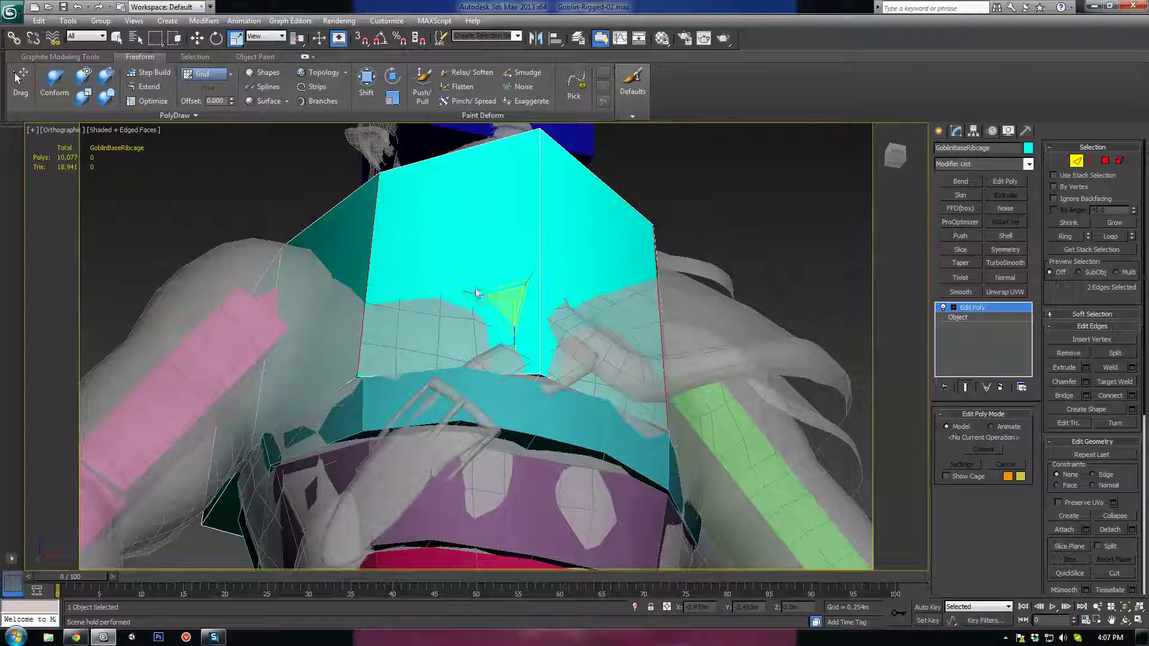
key("w")
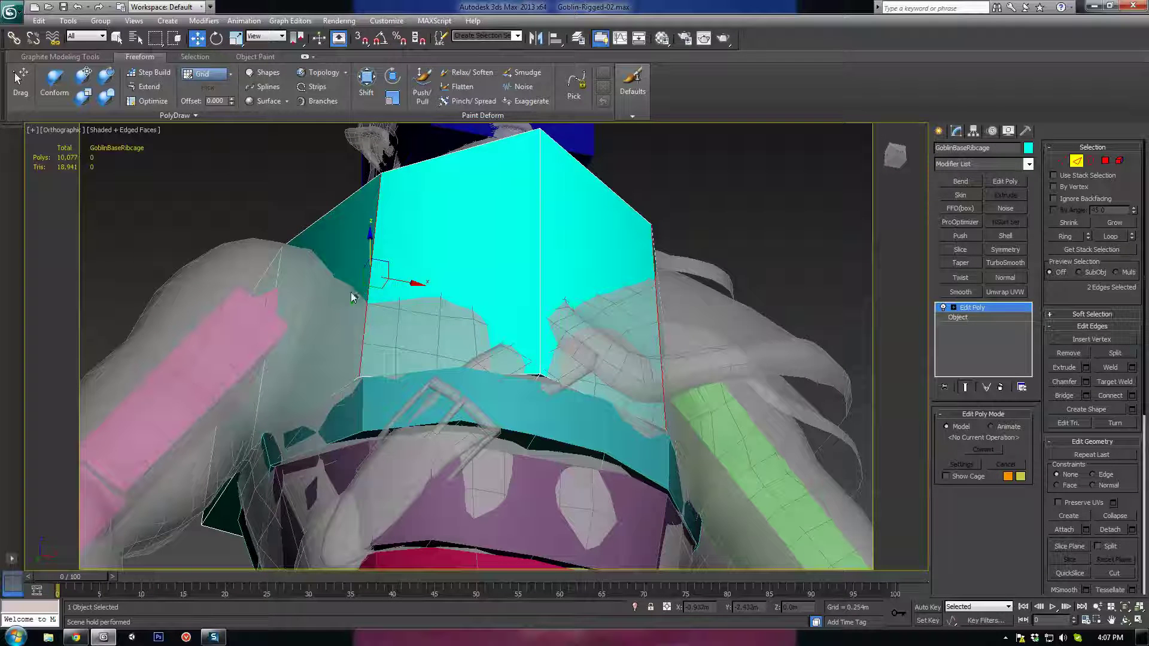
Switch to vertex editing and move the top front centre vertex back and down to the base of the neck
left_click(540, 355)
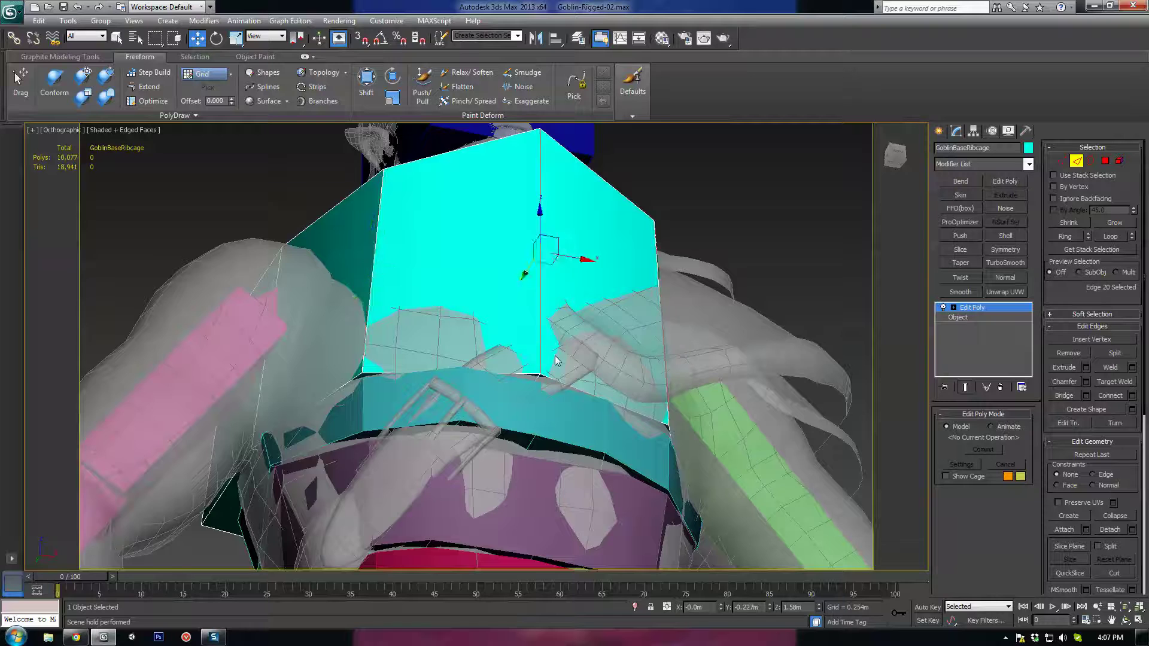
middle_click_drag(540, 354, 589, 407, "alt")
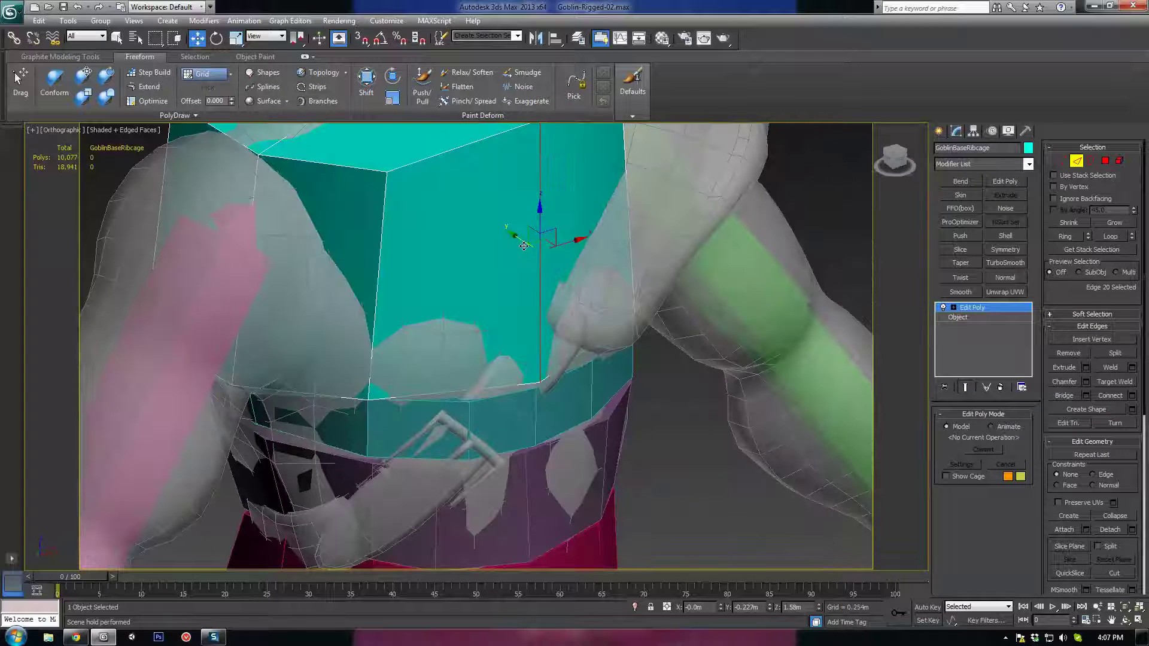
middle_click_drag(522, 240, 451, 207, "alt")
key("1")
left_click_drag(451, 207, 422, 273)
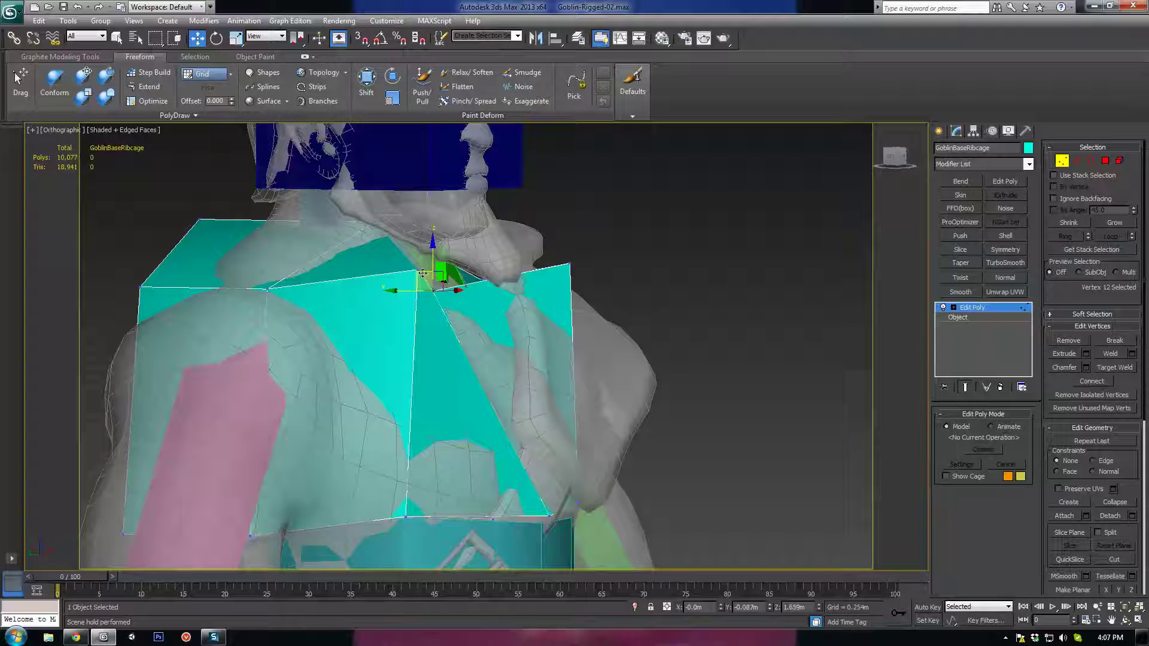
Select the two top front corner vertices and move them down and back to match the mesh's upper chest
left_click(570, 265)
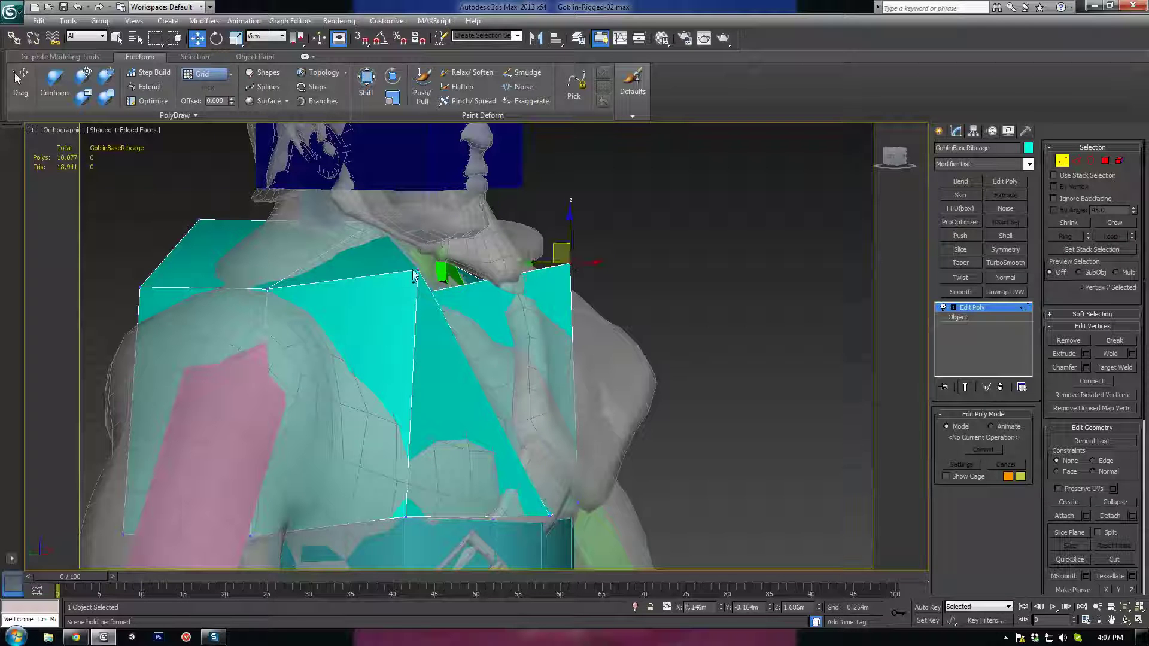
left_click(417, 271, "ctrl")
middle_click_drag(413, 298, 444, 262, "alt")
left_click_drag(461, 262, 415, 324)
scroll(441, 341, "down", 3)
middle_click_drag(483, 350, 437, 299, "alt")
scroll(436, 343, "up", 3)
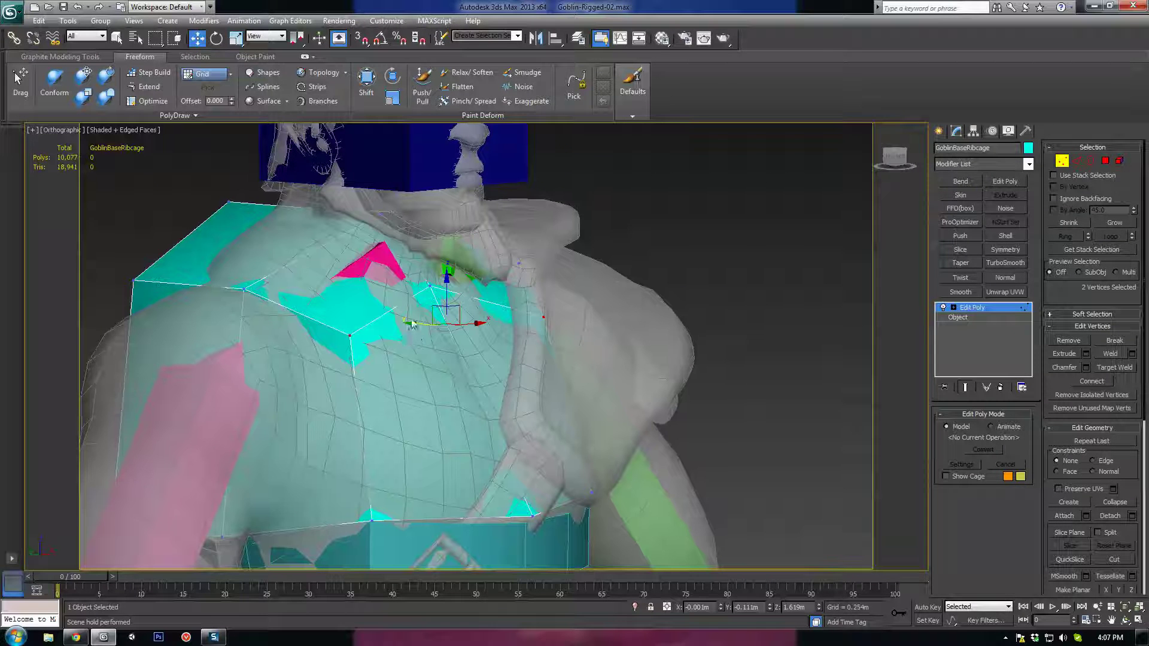
left_click_drag(415, 324, 444, 292)
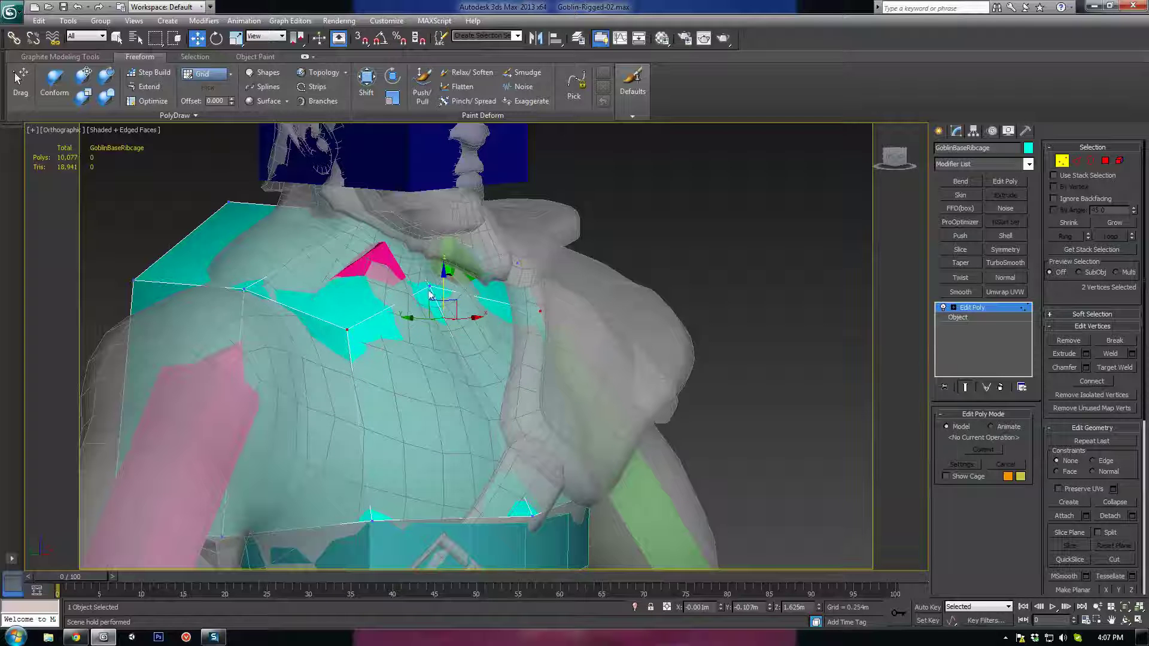
Check the top front centre vertex against the mesh in wireframe and shaded views, and move it slightly down and forward
left_click(430, 288)
middle_click_drag(454, 304, 447, 277, "alt")
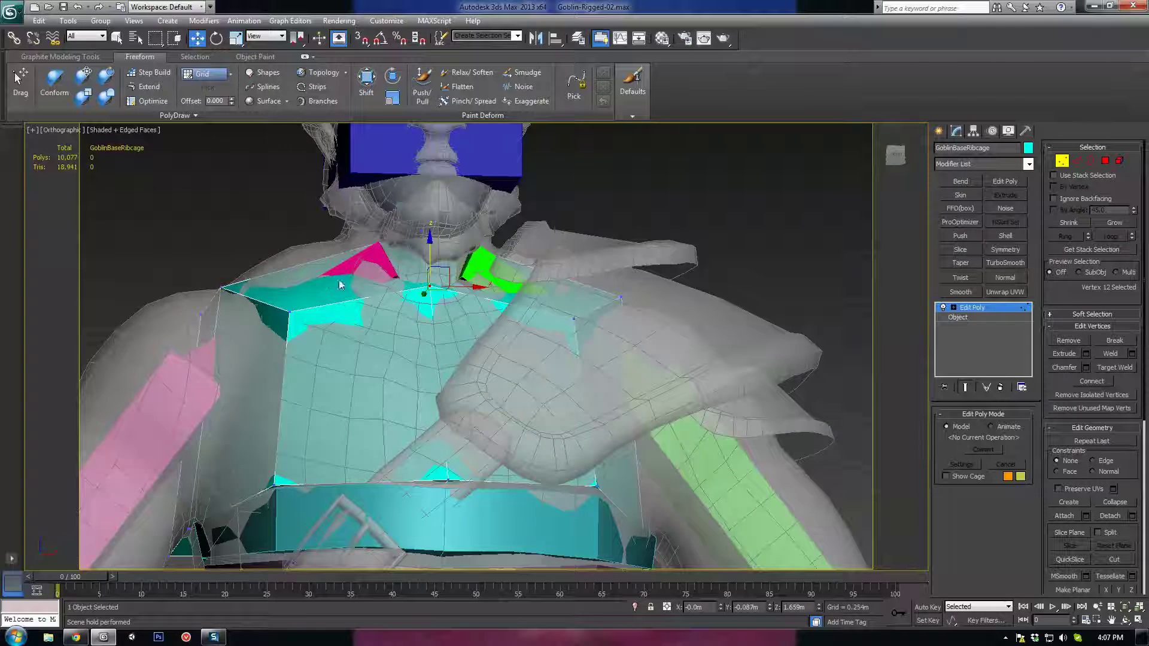
key("F3")
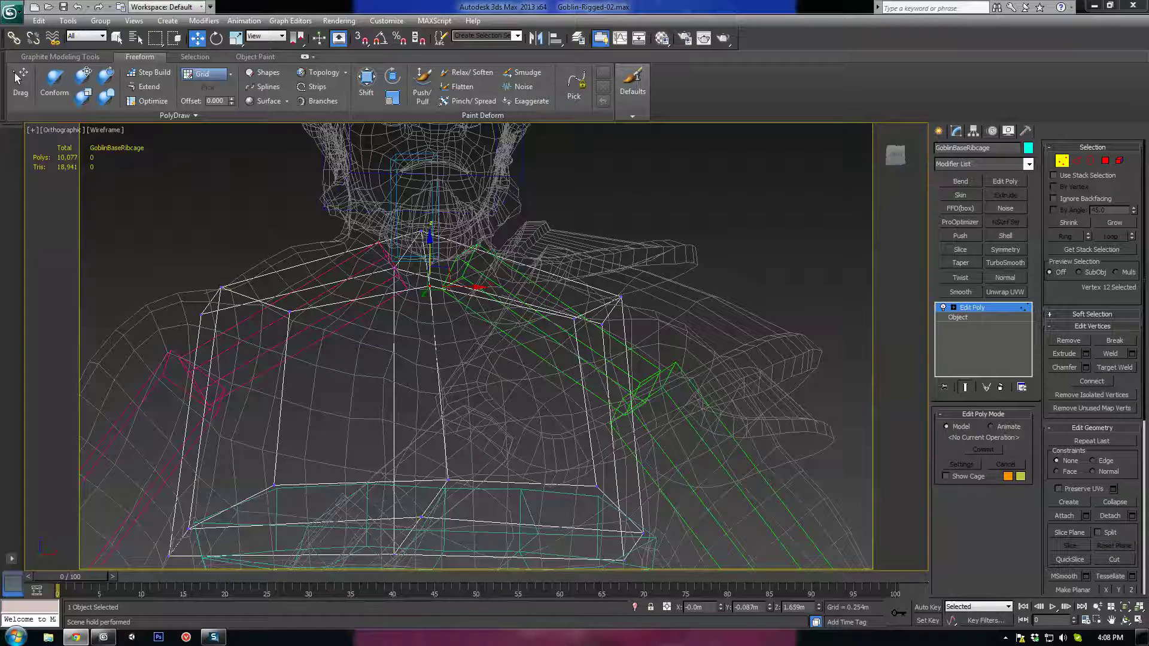
scroll(492, 250, "up", 4)
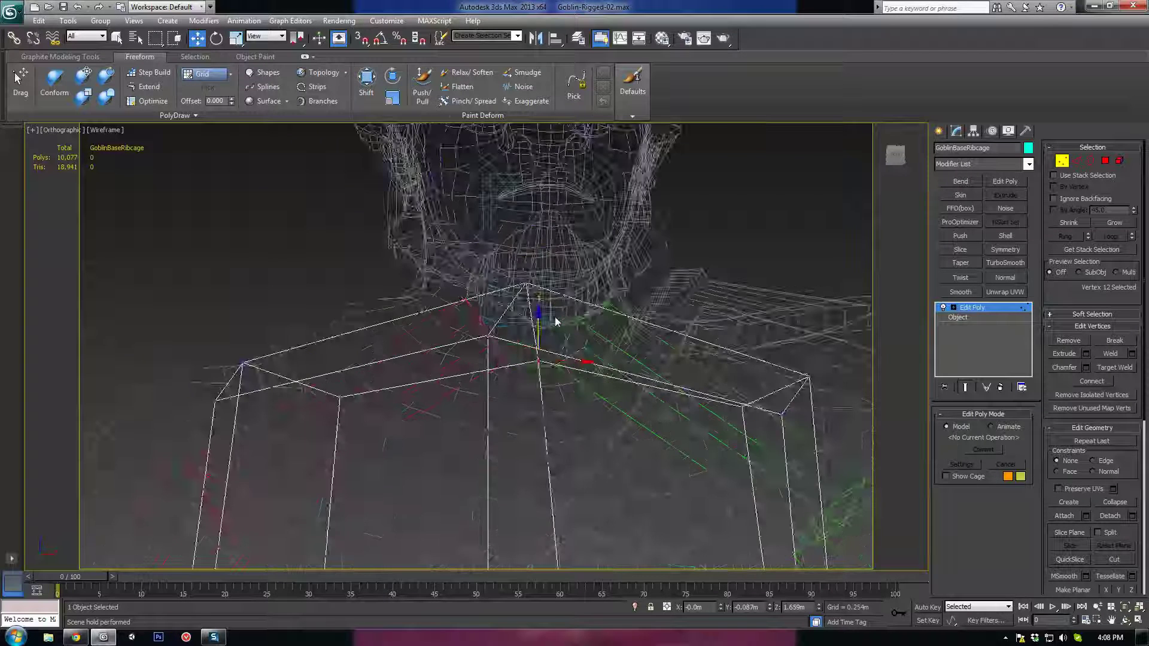
key("F3")
middle_click_drag(535, 350, 572, 295)
key("F3")
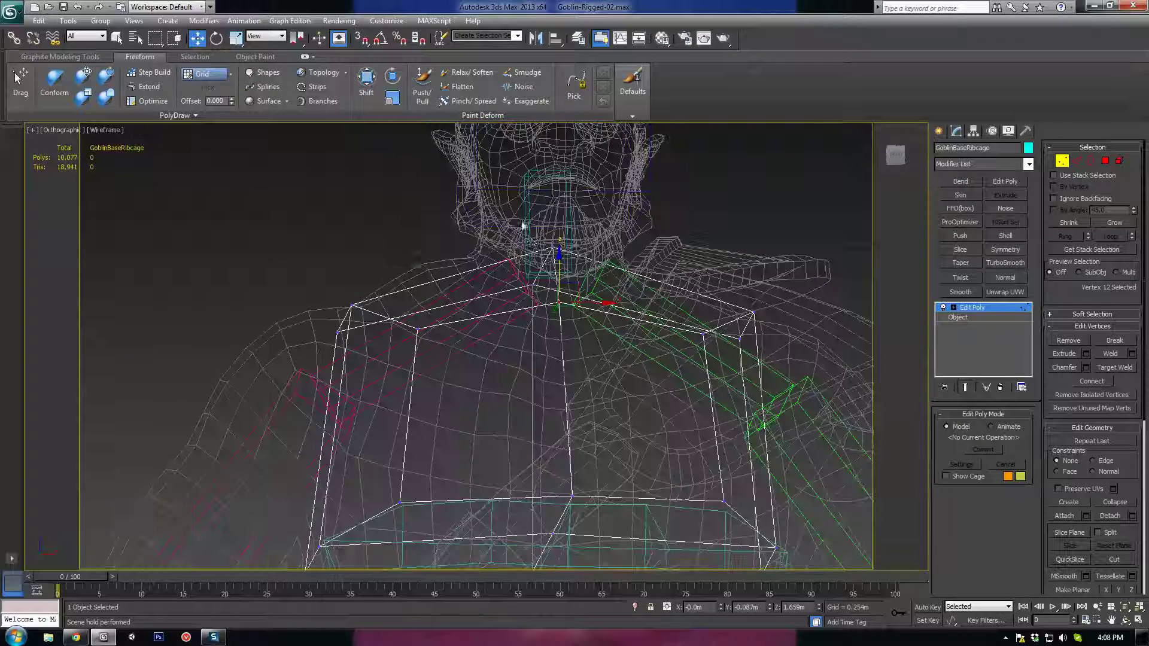
left_click_drag(575, 331, 578, 336)
key("F3")
mouse_move(548, 249)
left_mouse_down()
mouse_move(547, 304)
mouse_move(558, 280)
left_mouse_up()
left_click(559, 343)
middle_click_drag(498, 326, 551, 343, "alt")
left_click_drag(529, 309, 554, 323)
Select the three top rear vertices of the ribcage and move them down and forward to follow the upper back
scroll(564, 356, "down", 5)
middle_click_drag(544, 383, 424, 308, "alt")
scroll(470, 326, "up", 2)
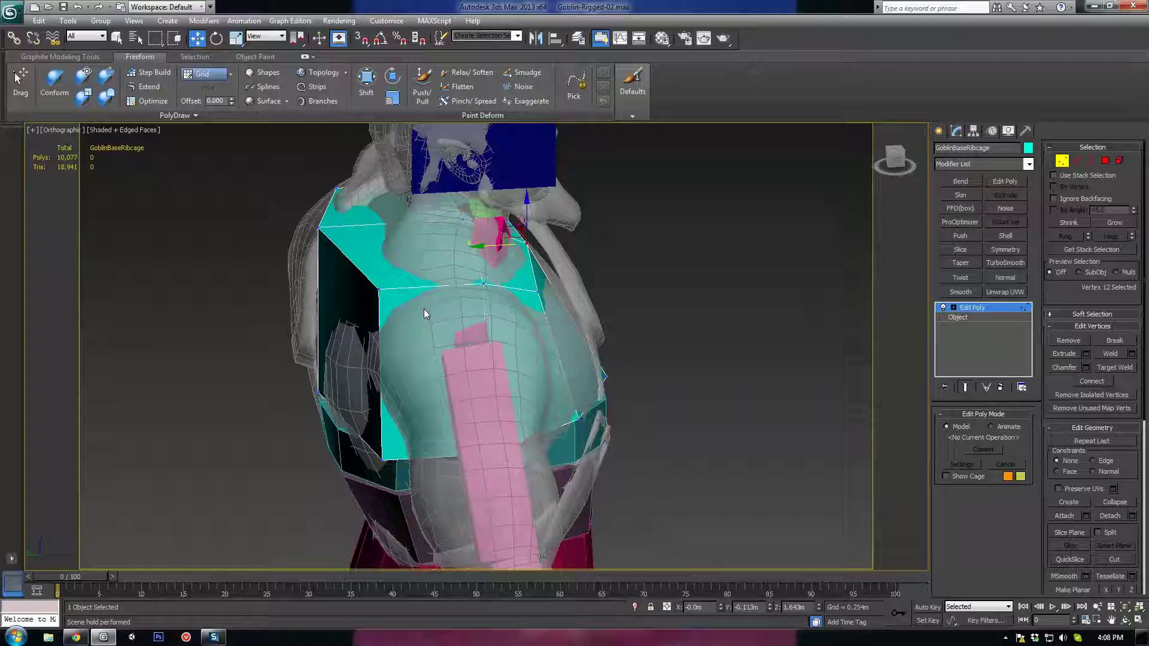
left_click(383, 293)
left_click(378, 290)
left_click(320, 228, "ctrl")
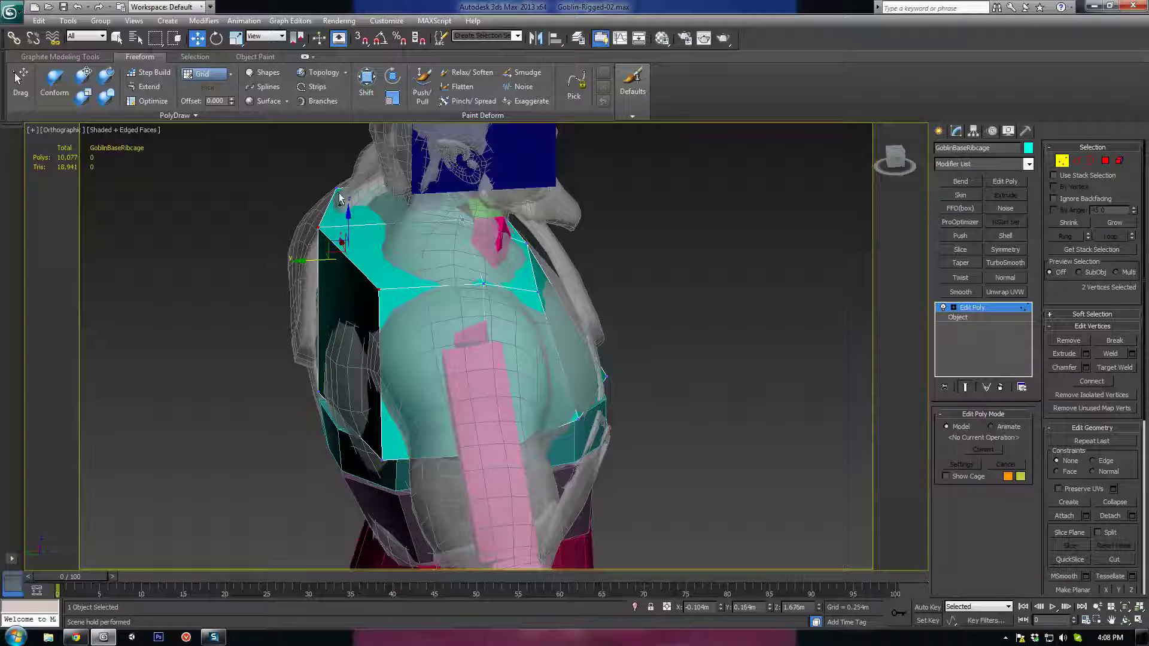
left_click(336, 189, "ctrl")
middle_click_drag(337, 190, 333, 200, "alt")
left_click_drag(329, 212, 347, 232)
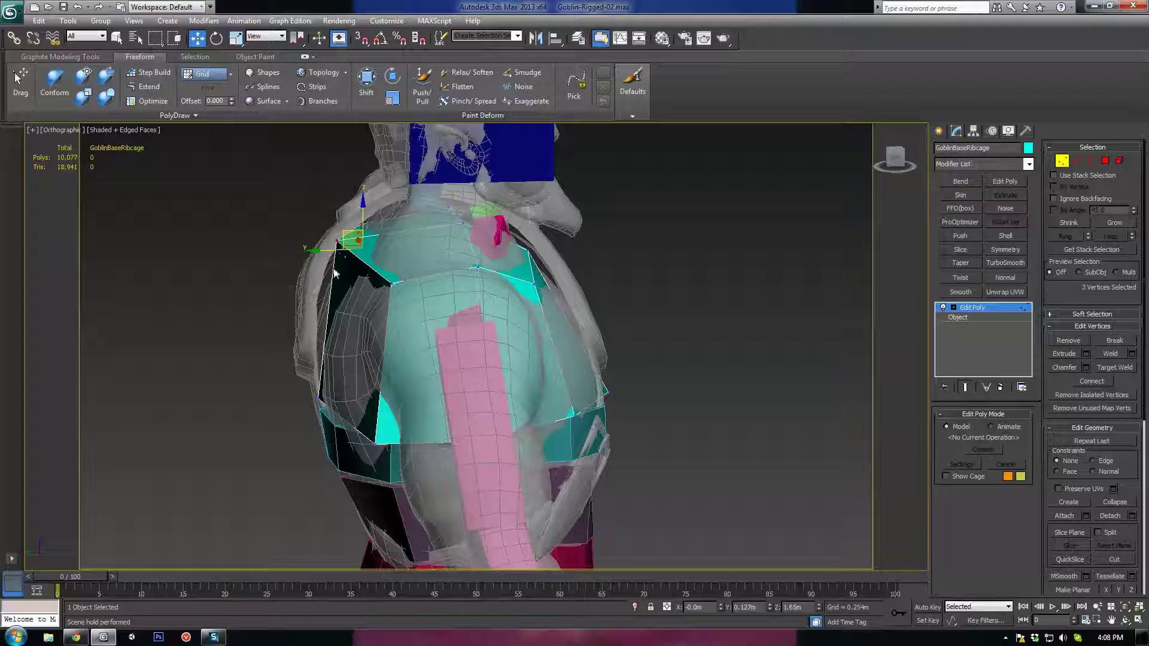
Move only the ribcage's top rear centre vertex slightly forward and down to follow the upper back
left_click(337, 242)
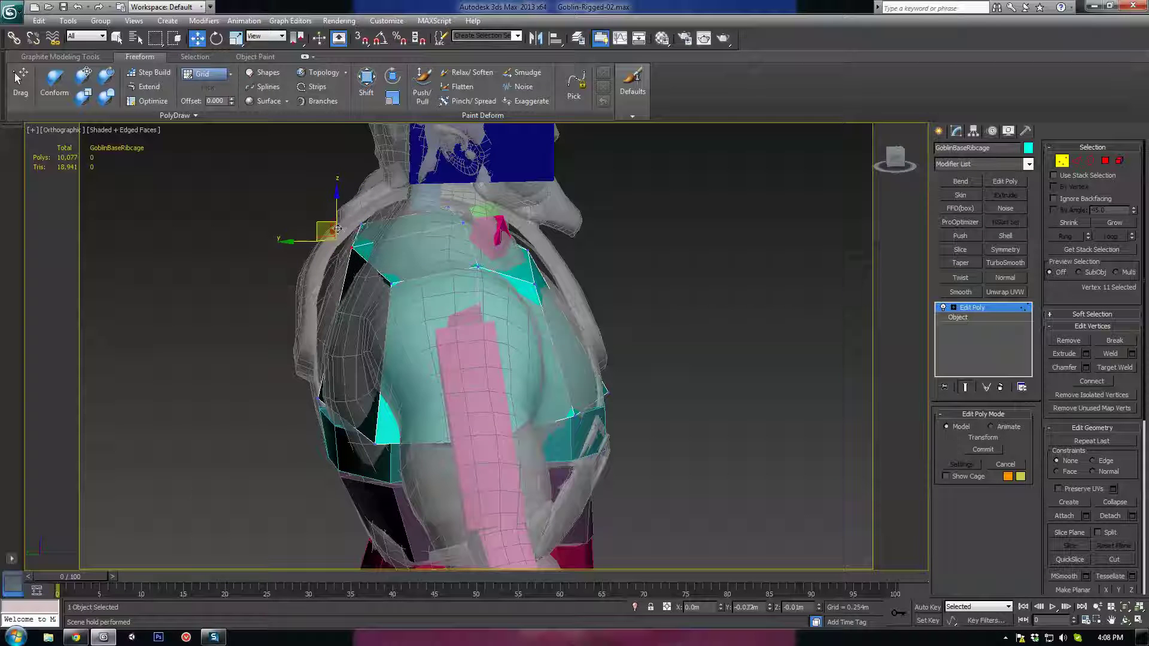
middle_click_drag(337, 241, 557, 395, "alt")
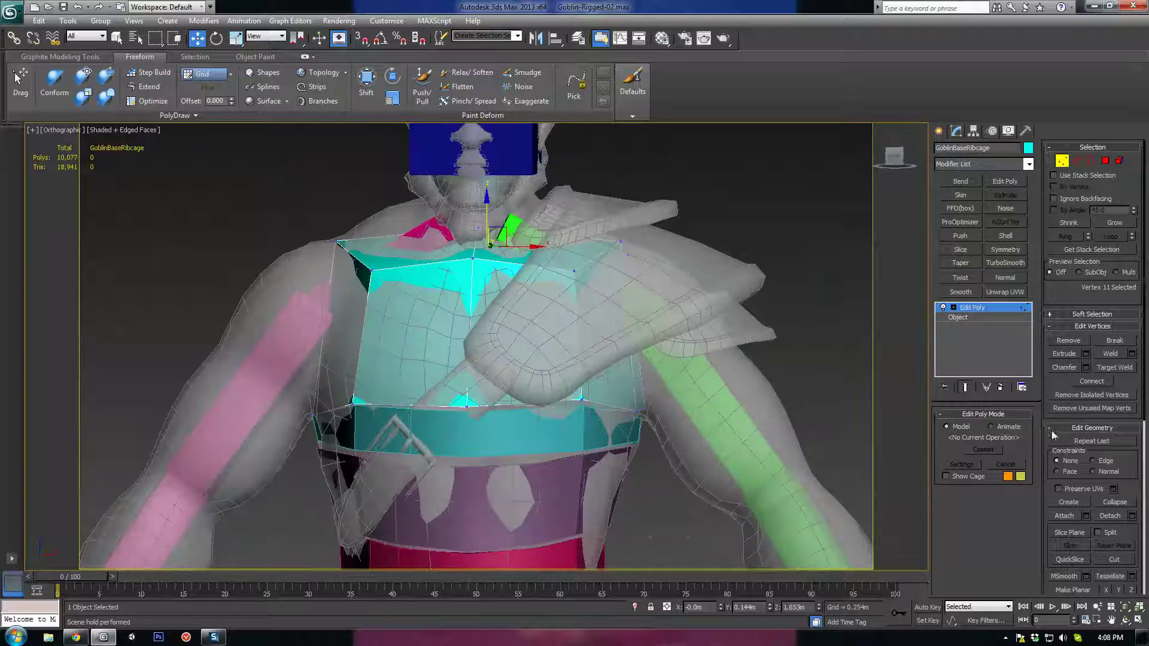
Connect the ribcage's eight vertical edges with a horizontal loop and pull the loop's front edges out to the chest surface
left_click(1076, 160)
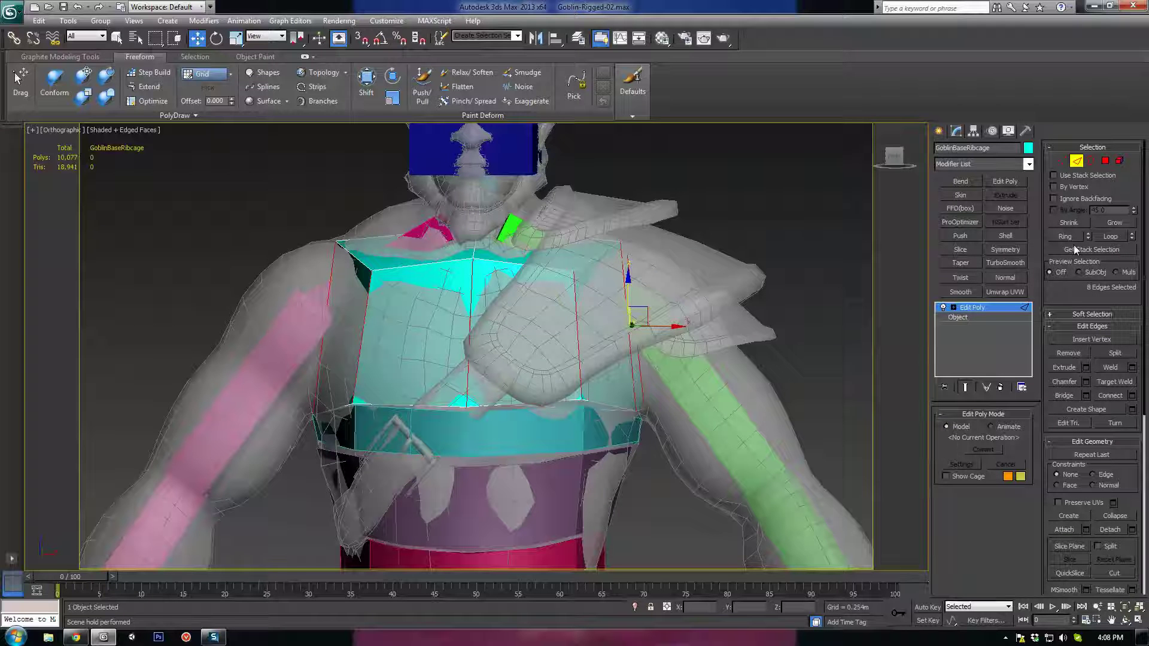
left_click(1109, 396)
middle_click_drag(598, 353, 402, 345, "alt")
left_click(395, 349)
middle_click_drag(479, 361, 439, 371, "alt")
left_click(469, 366, "ctrl")
left_click_drag(451, 358, 436, 361)
middle_click_drag(435, 360, 542, 359, "alt")
left_click(542, 362)
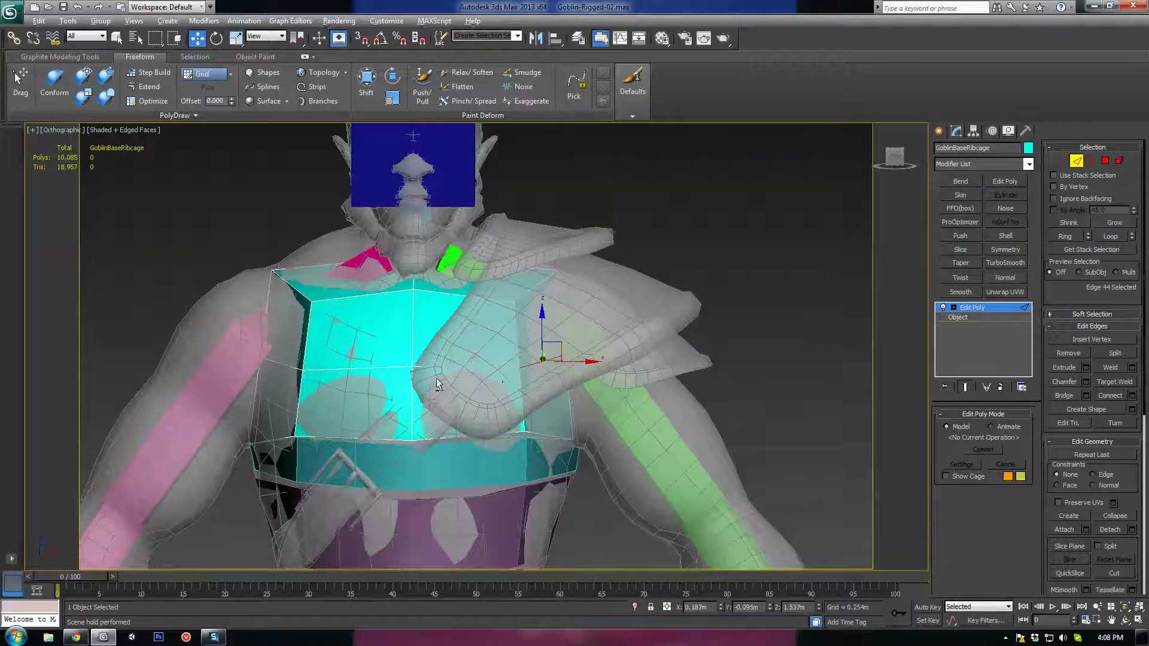
Switch to vertex editing and move the middle and top front corner vertices on the character's right side to fit the chest
middle_click_drag(436, 379, 333, 412, "alt")
key("1")
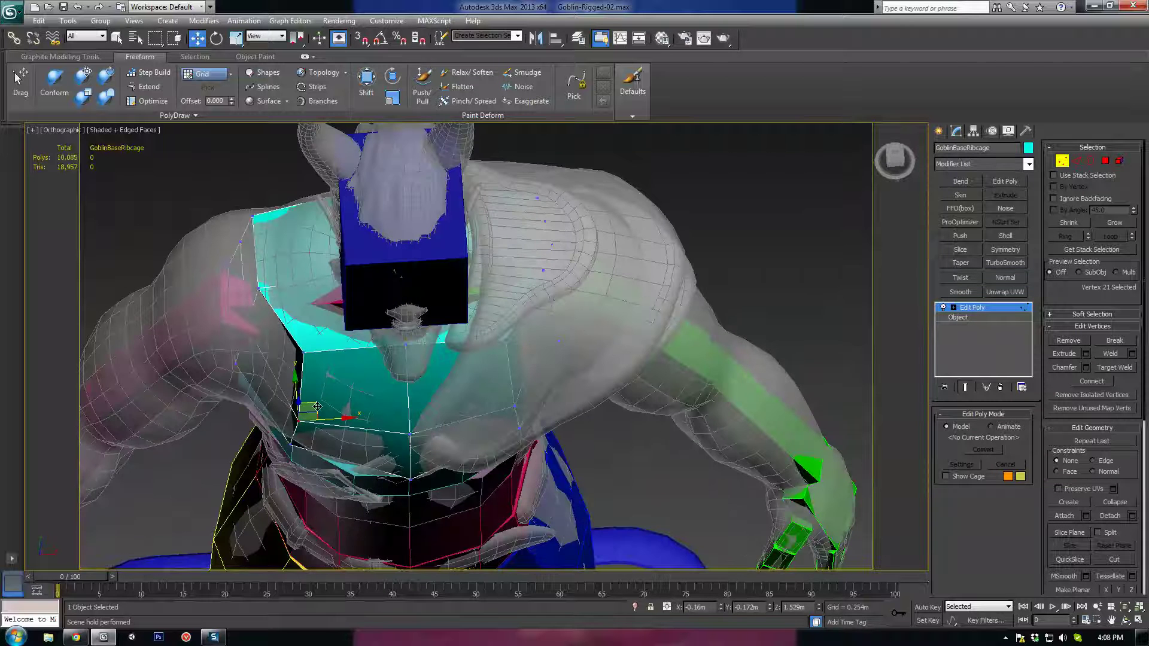
left_click_drag(316, 405, 296, 400)
left_click(303, 353)
middle_click_drag(314, 341, 328, 355, "alt")
left_click_drag(325, 337, 310, 287)
Move the right shoulder vertex and the right top rear corner vertex inward toward the neck
left_click(264, 286)
left_click(264, 285)
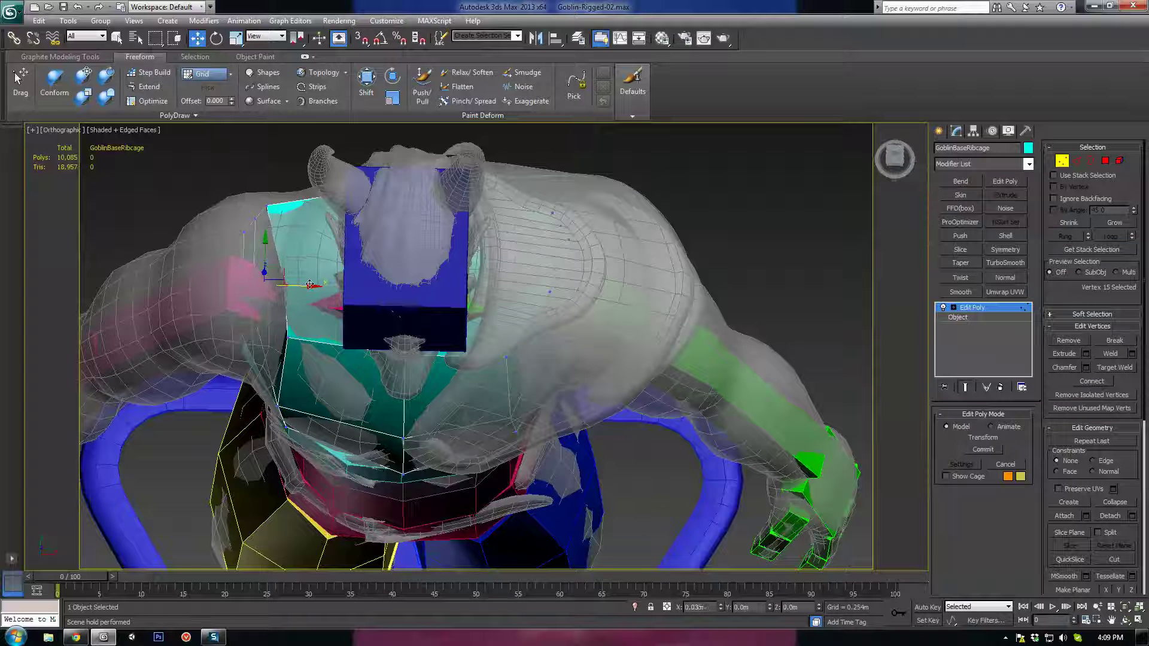
left_click(267, 207)
left_click_drag(297, 208, 309, 207)
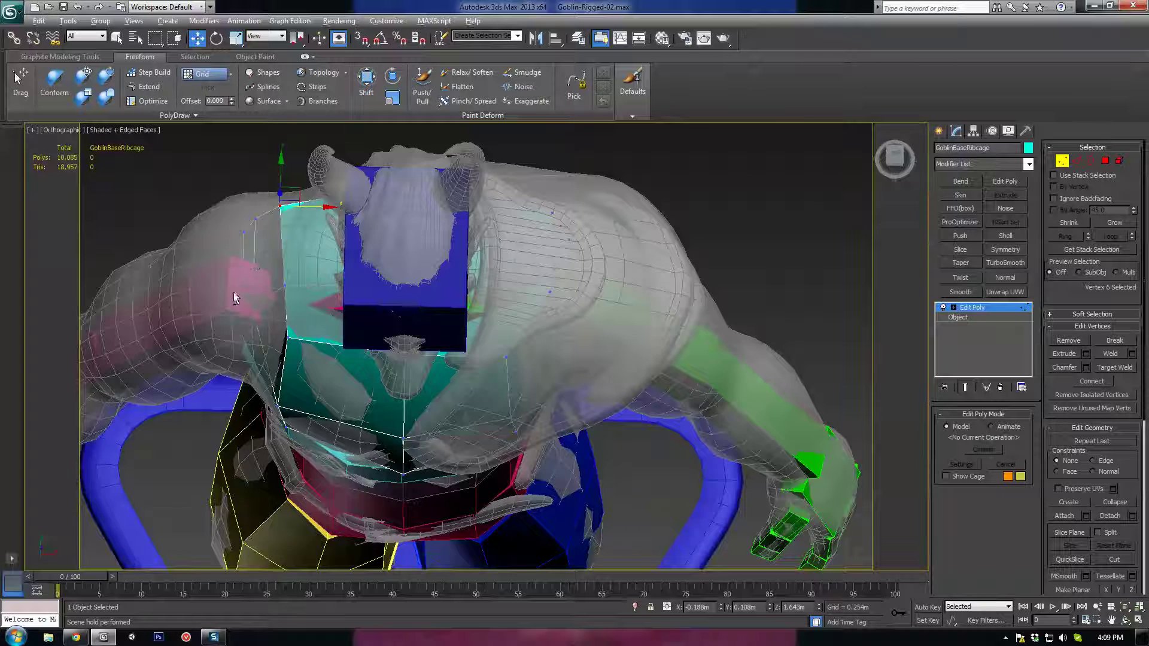
Select both top rear corner vertices and raise them slightly to match the upper back
middle_click_drag(234, 293, 385, 267, "alt")
middle_click_drag(267, 225, 310, 175, "alt")
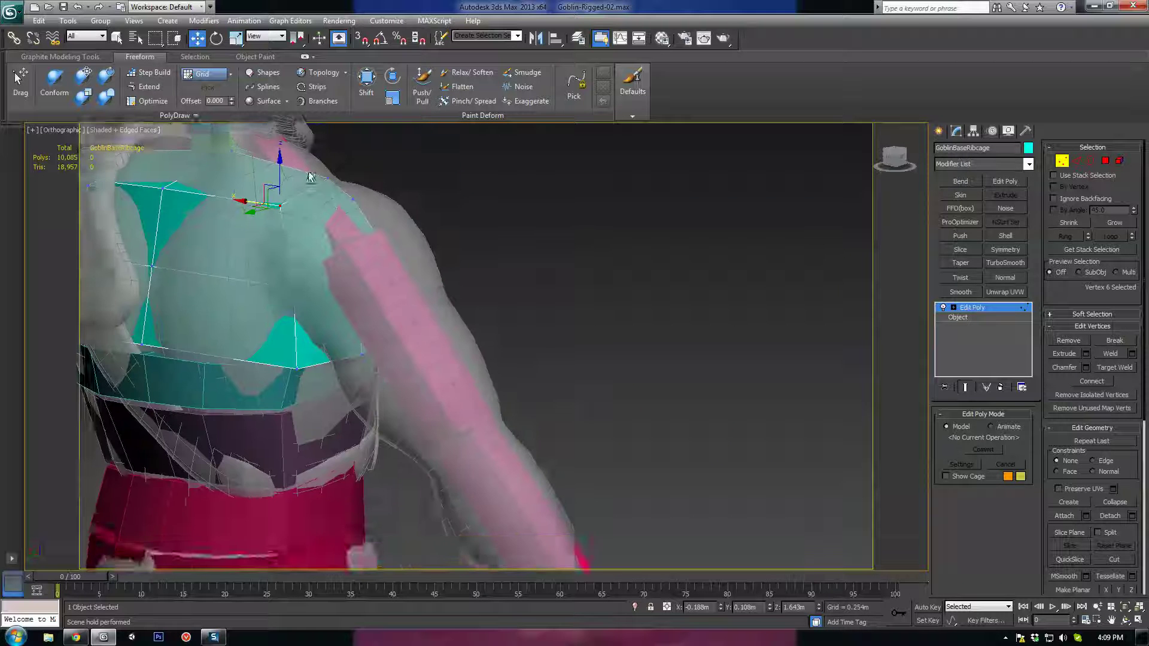
middle_click_drag(268, 230, 348, 329)
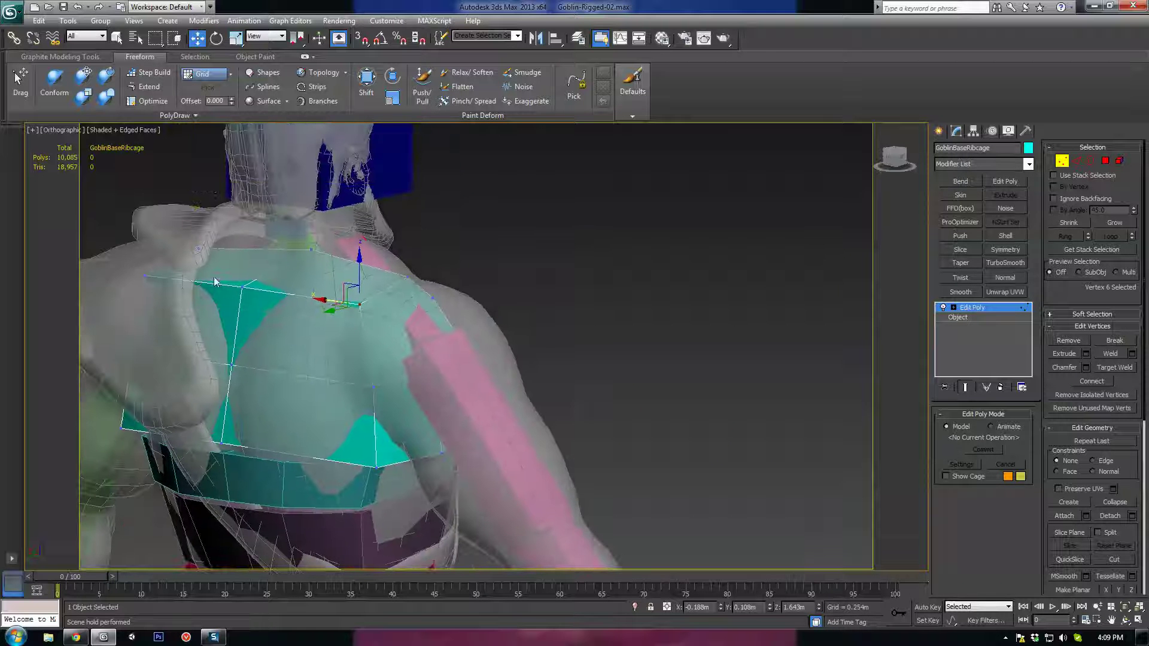
left_click(146, 276, "ctrl")
left_click_drag(250, 252, 251, 246)
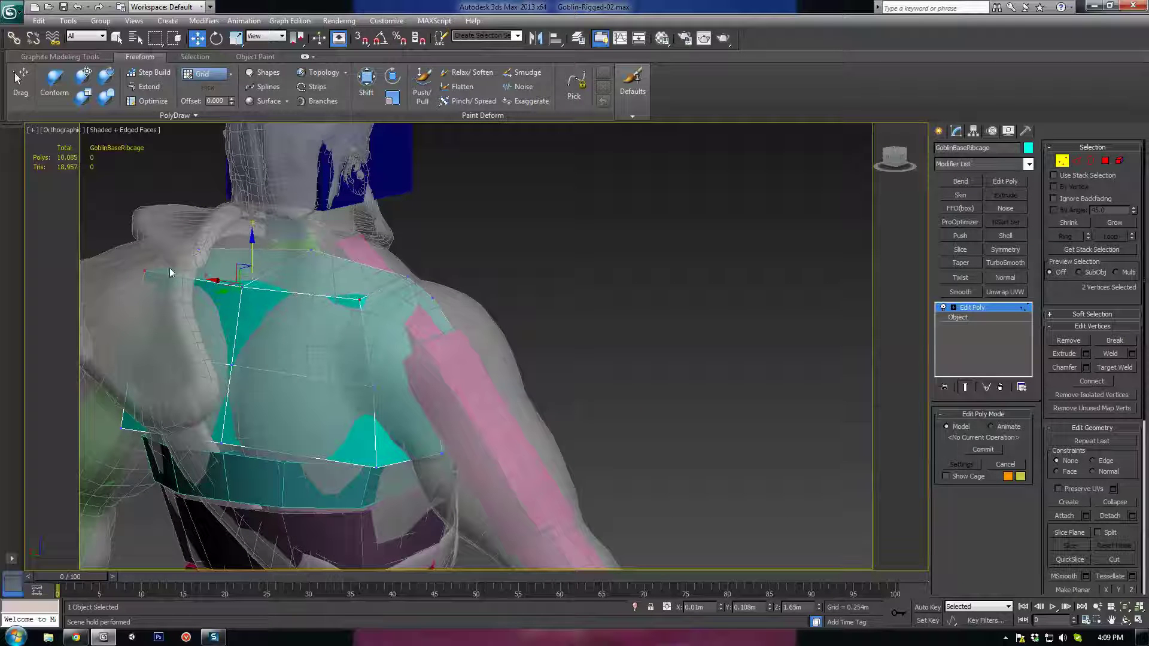
left_click(144, 270)
Move the right middle rear and lower rear corner vertices backward to fit the mesh's back
middle_click_drag(144, 270, 192, 327, "alt")
middle_click_drag(144, 281, 207, 276, "alt")
middle_click_drag(329, 491, 278, 413)
left_click(318, 383)
left_click_drag(285, 389, 269, 392)
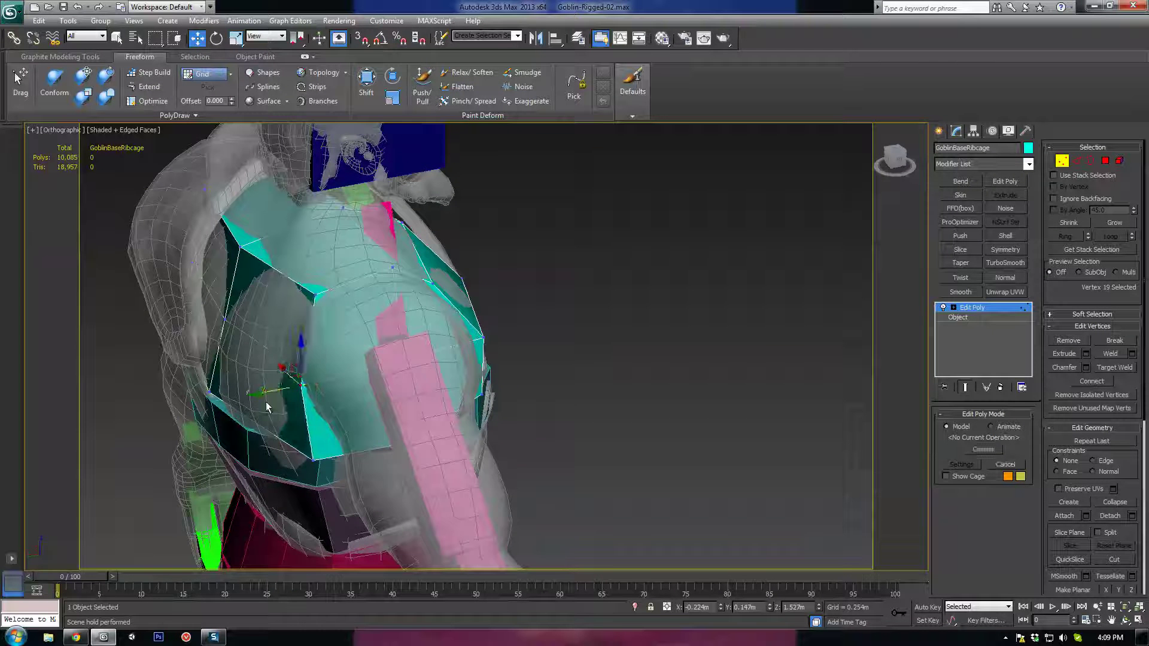
middle_click_drag(267, 405, 361, 383, "alt")
left_click_drag(254, 385, 237, 384)
middle_click_drag(237, 384, 308, 461, "alt")
left_click(313, 466)
left_click_drag(310, 463, 290, 457)
Adjust the right top rear corner vertex and move the right shoulder vertex up and outward to the shoulder surface
middle_click_drag(275, 310, 299, 301, "alt")
left_click(275, 302)
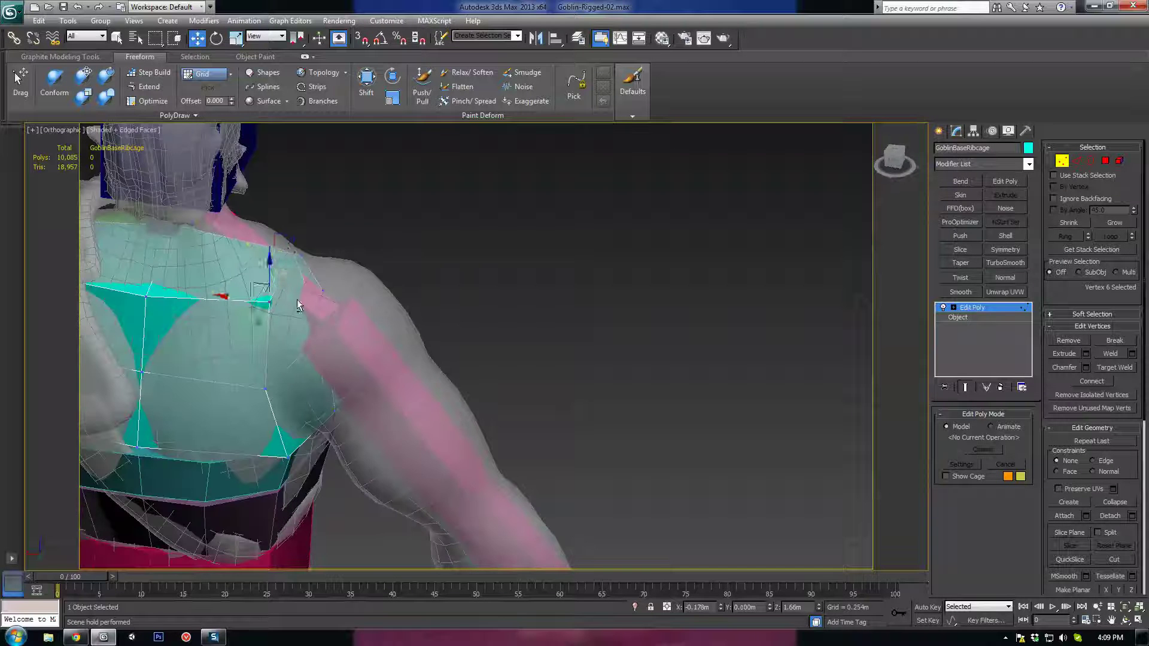
left_click(293, 254)
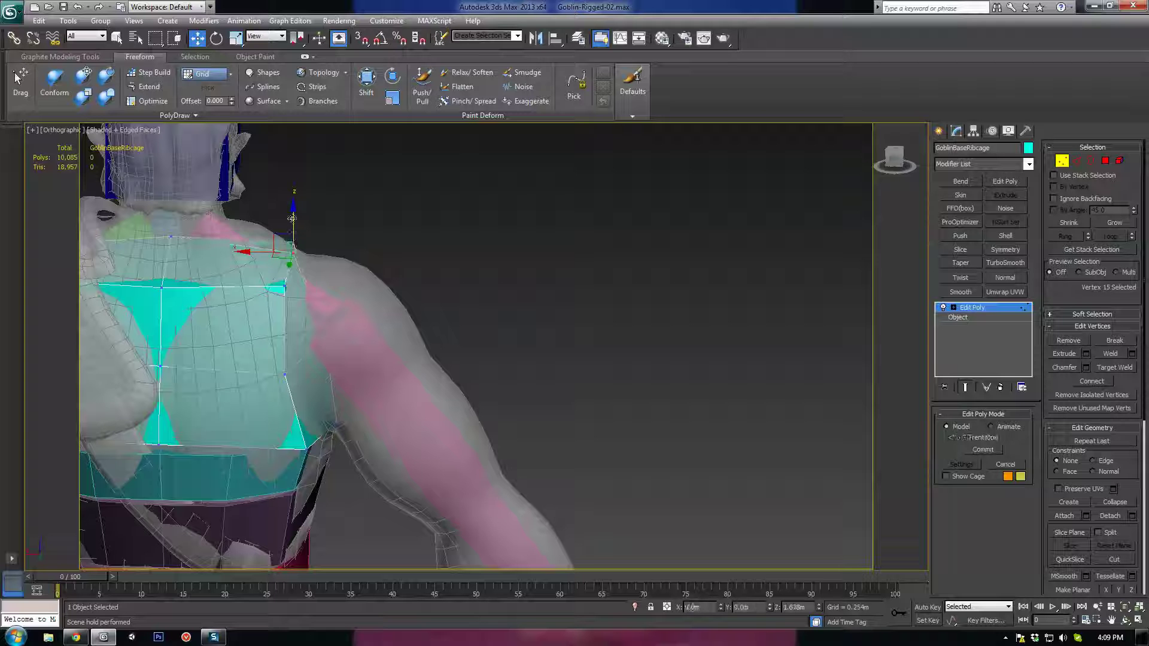
left_click_drag(292, 218, 274, 244)
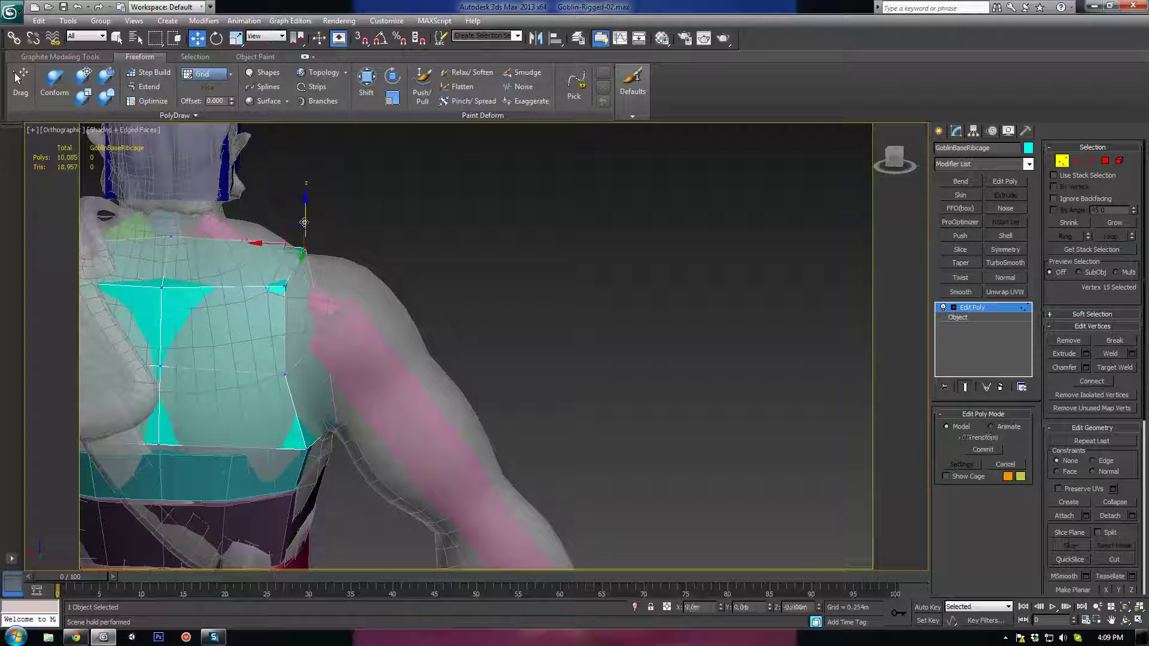
Move the left shoulder vertex slightly inward and down, and raise the left top front corner vertex to fit the mesh
middle_click_drag(335, 299, 496, 407, "alt")
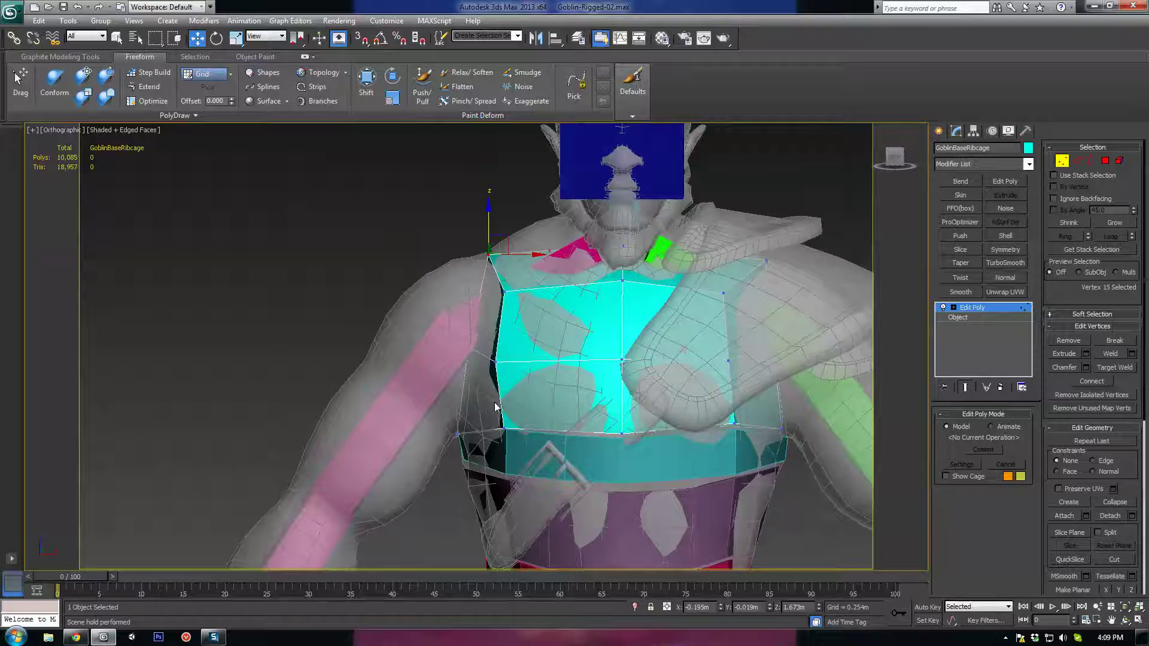
middle_click_drag(673, 423, 637, 339, "alt")
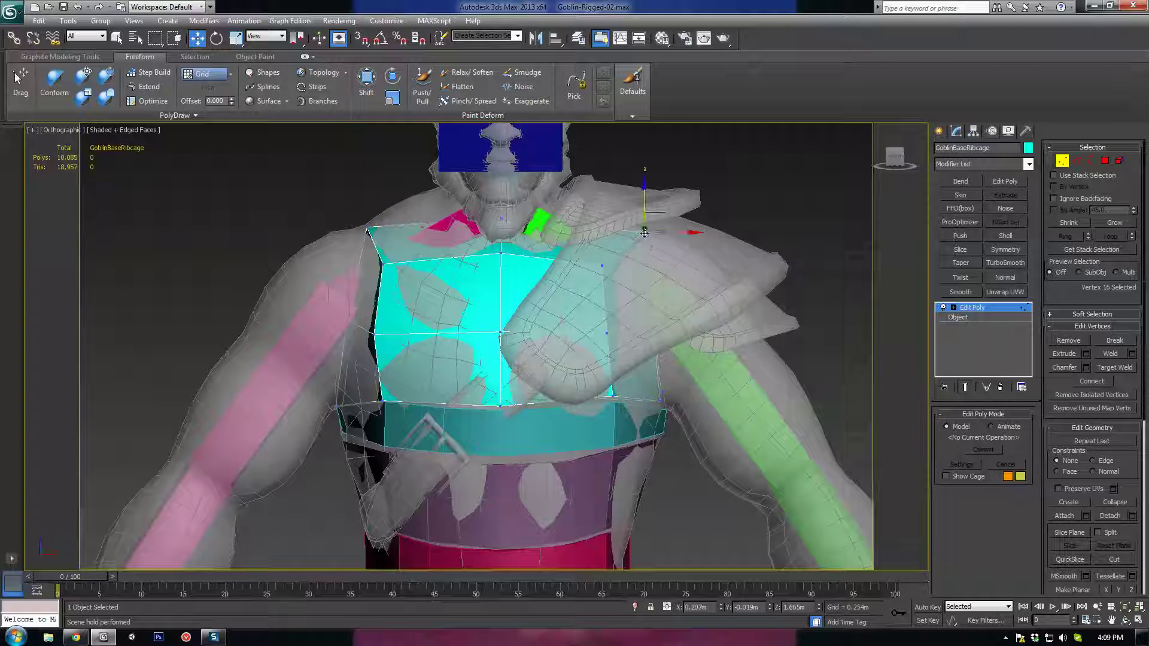
middle_click_drag(645, 233, 679, 214, "alt")
left_click_drag(669, 214, 670, 217)
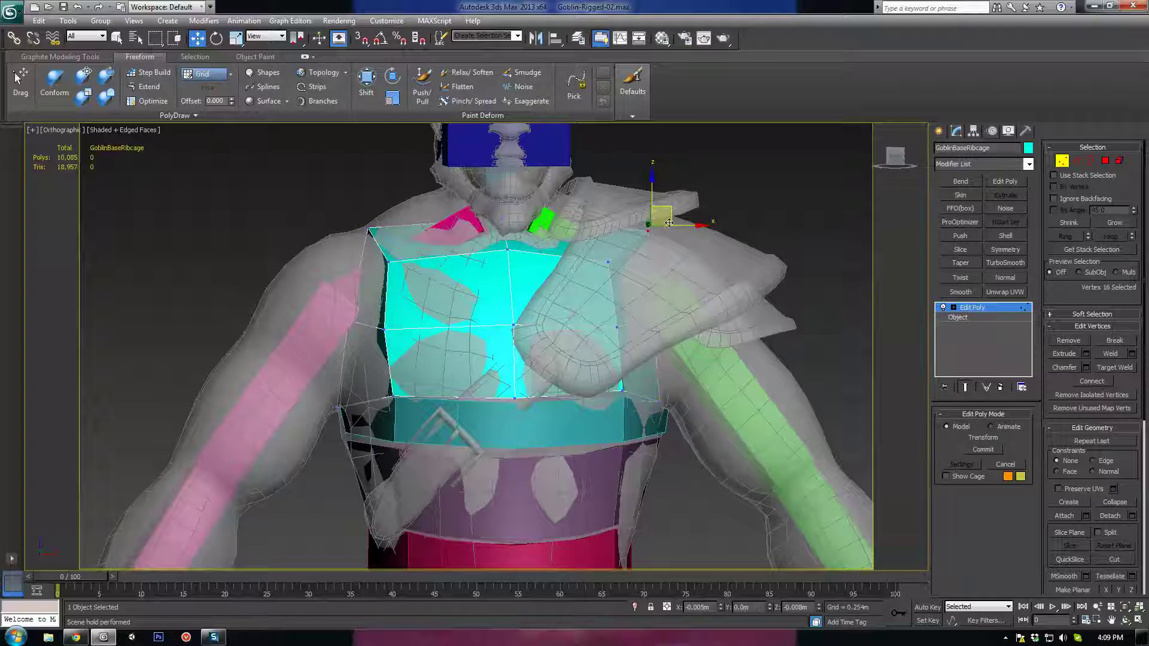
left_click_drag(671, 219, 666, 225)
left_click_drag(608, 270, 630, 242)
mouse_move(637, 353)
middle_mouse_down("alt")
mouse_move(487, 338)
mouse_move(634, 335)
mouse_move(623, 389)
mouse_move(650, 345)
middle_mouse_up("alt")
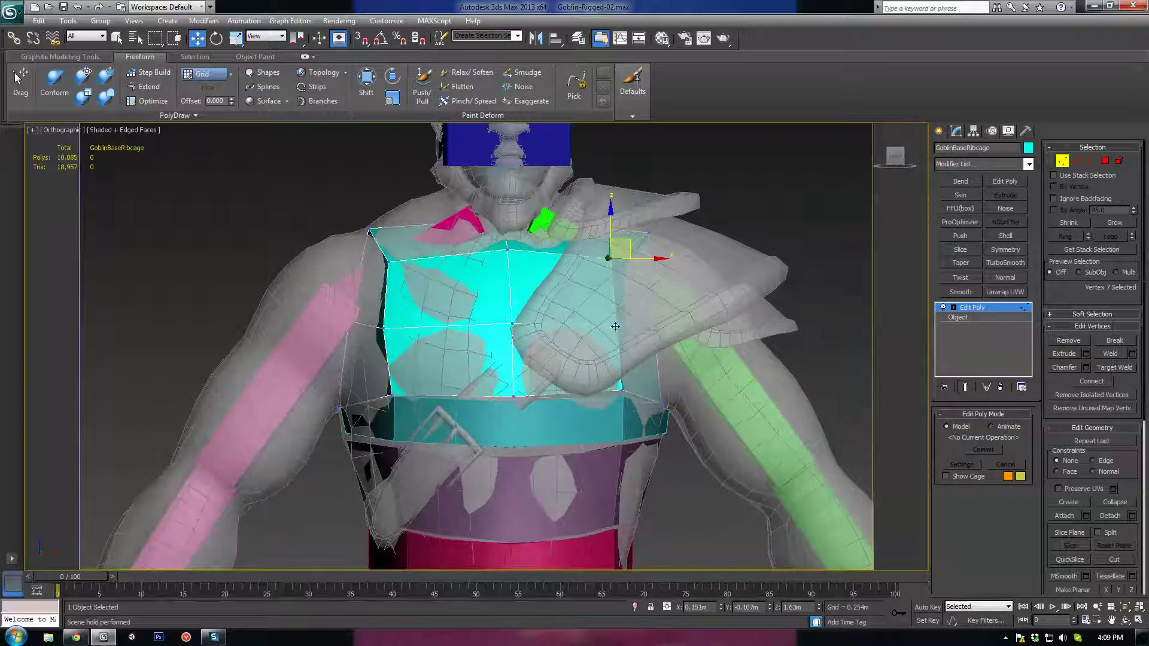
Move the left middle and top front corner vertices outward and fine-tune the left shoulder vertex
left_click(614, 327)
left_click_drag(635, 314, 645, 307)
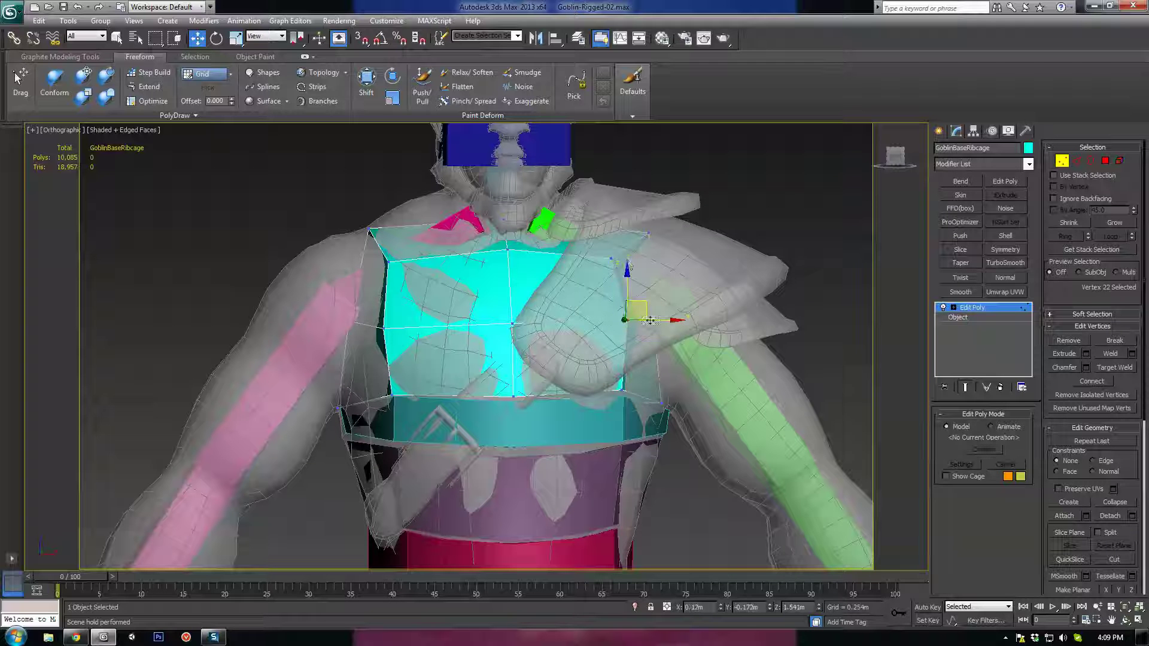
left_click(610, 259)
left_click_drag(639, 259, 646, 259)
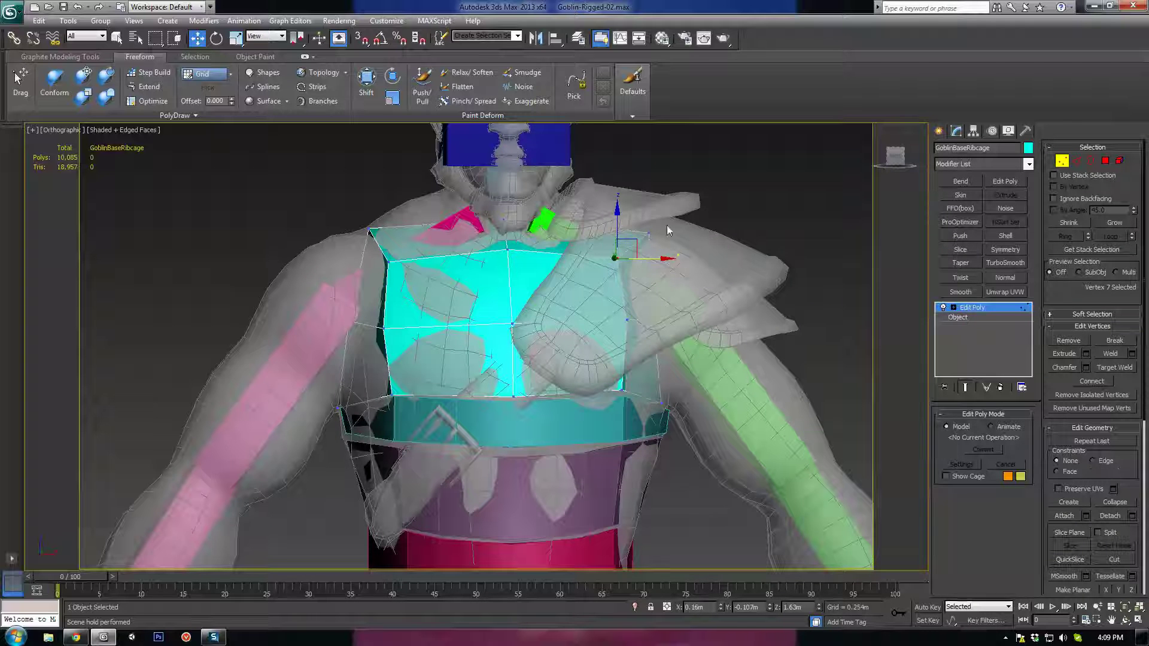
left_click(650, 234)
left_click_drag(667, 220, 667, 220)
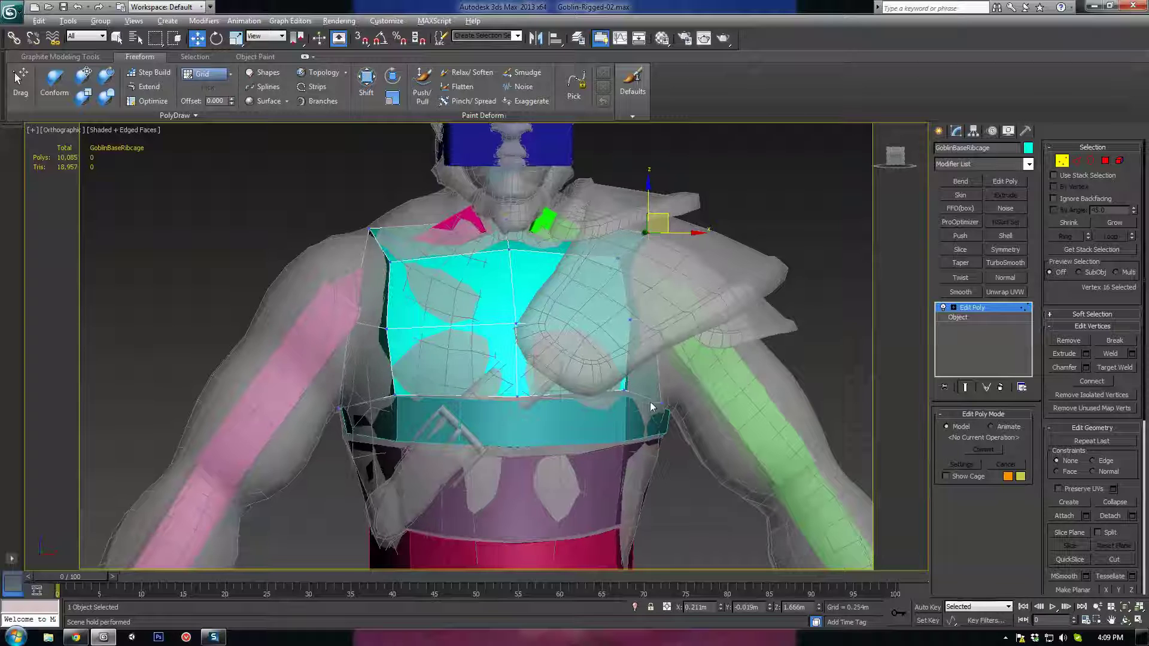
Move the ribcage's bottom side vertices under both arms to fit the mesh's flanks
middle_click_drag(627, 386, 597, 391, "alt")
middle_click_drag(656, 413, 664, 399, "alt")
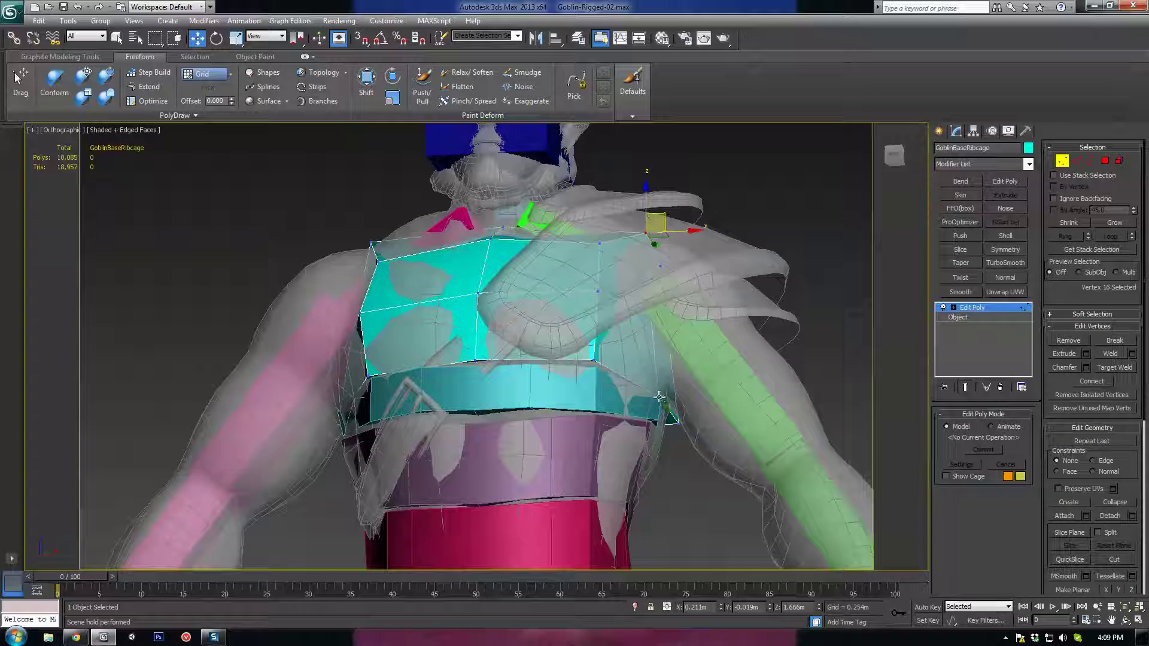
left_click(659, 395)
left_click_drag(700, 395, 707, 396)
middle_click_drag(692, 405, 411, 293, "alt")
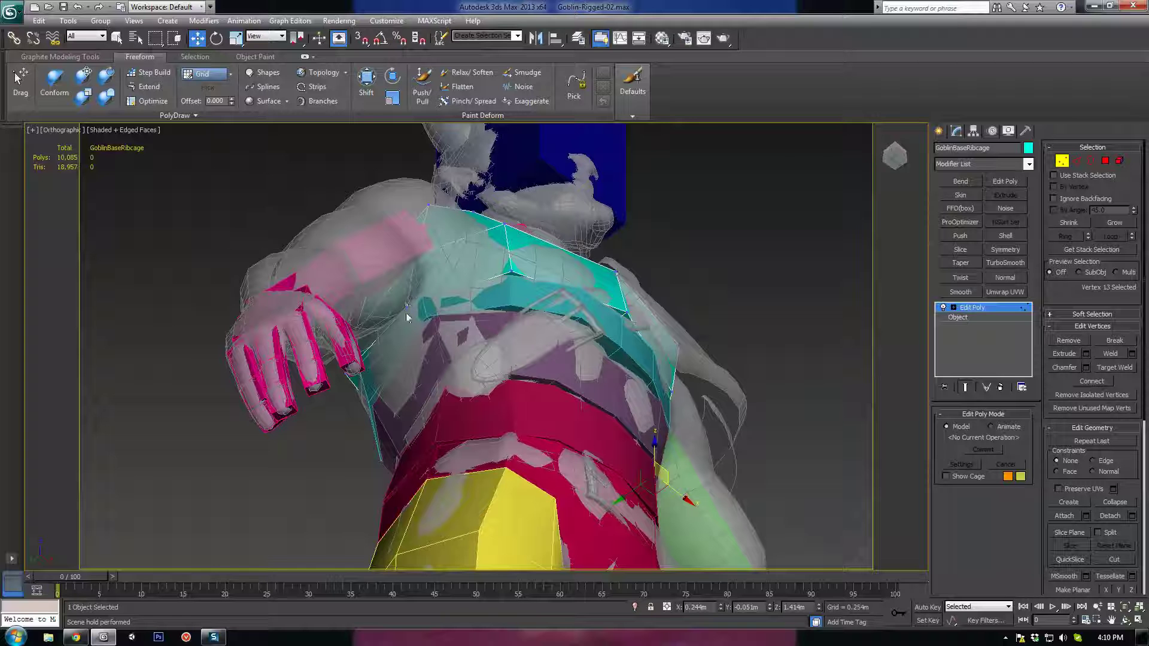
left_click(406, 308, "ctrl")
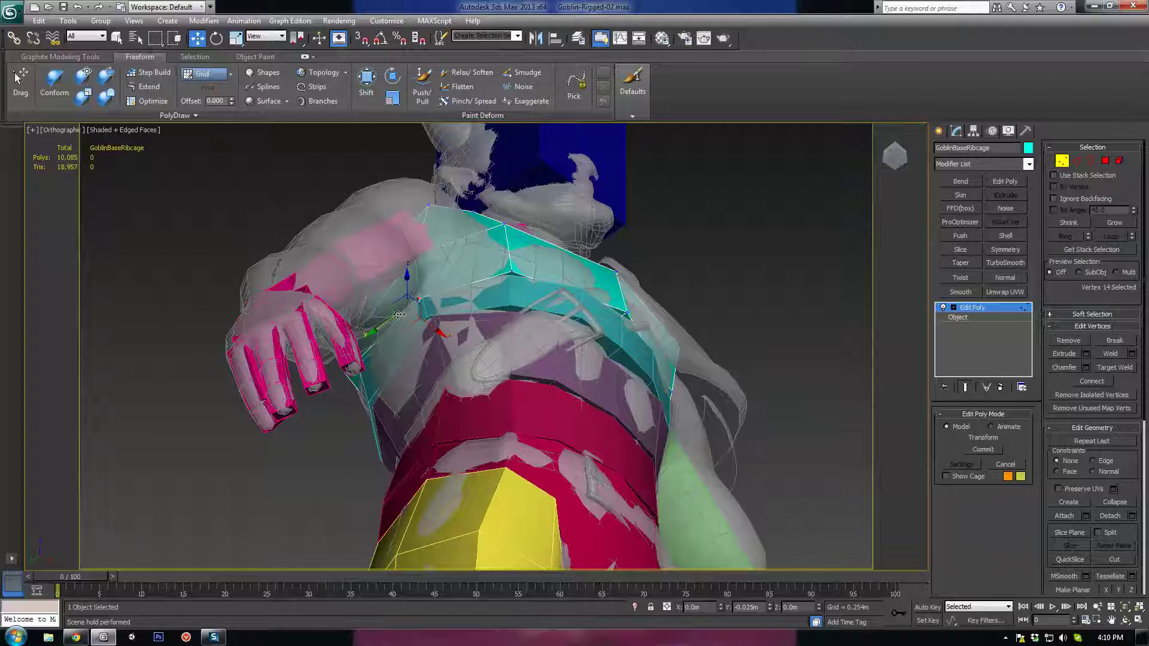
mouse_move(399, 314)
left_mouse_down()
mouse_move(435, 333)
mouse_move(437, 316)
mouse_move(420, 312)
left_mouse_up()
Switch to edge editing and connect the horizontal edges of each ribcage half to add a vertical loop on both sides
middle_click_drag(432, 316, 592, 353, "alt")
middle_click_drag(592, 354, 573, 443)
left_click(1077, 160)
middle_click_drag(520, 284, 500, 315)
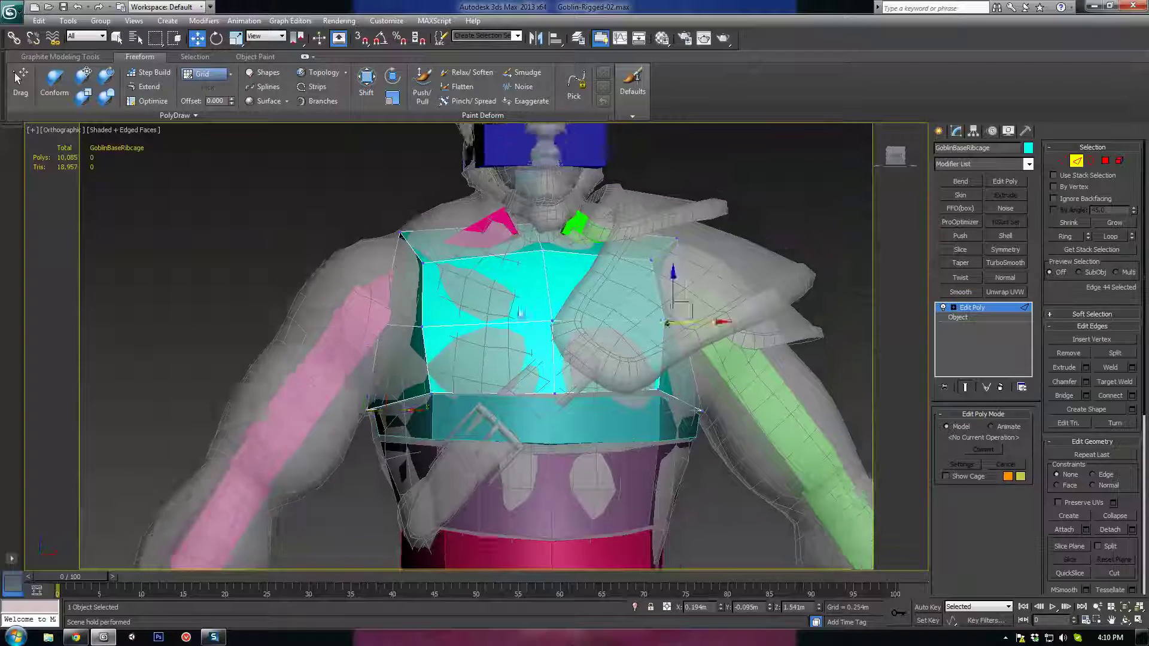
key("F3")
left_click_drag(472, 203, 486, 444)
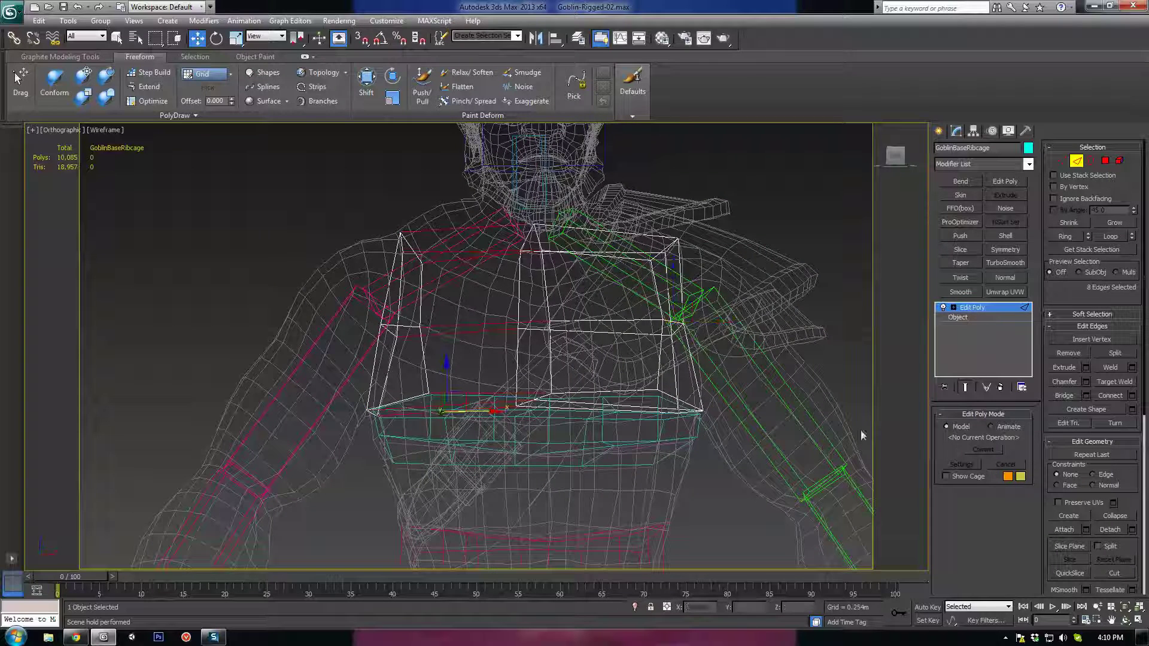
left_click(1109, 396)
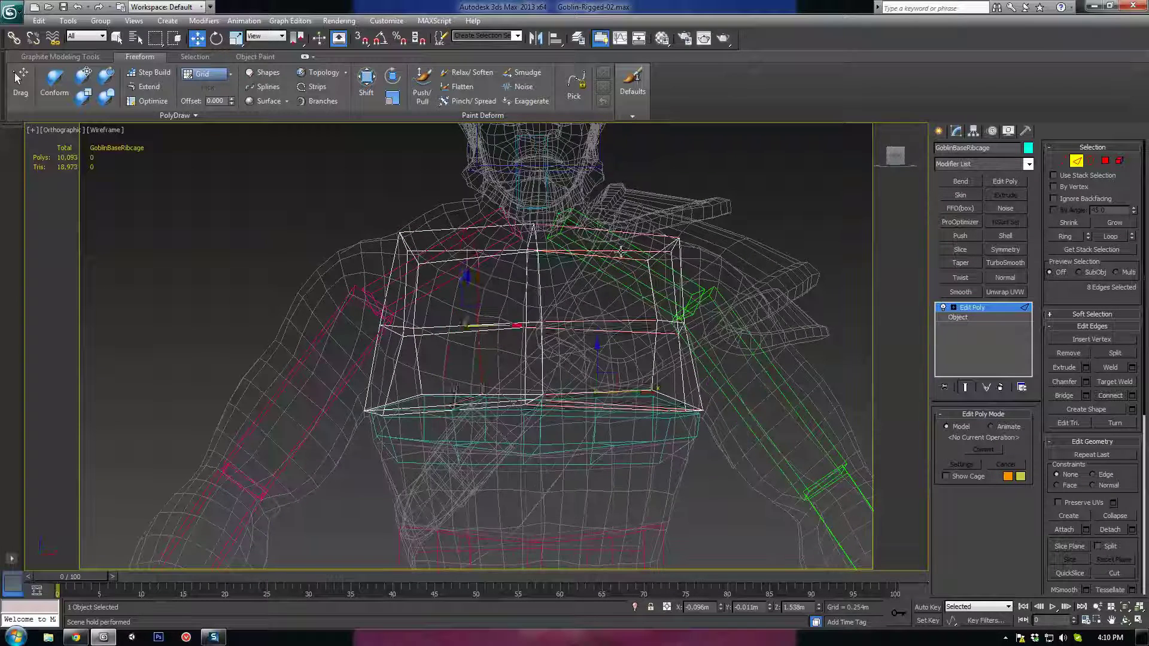
left_click(1109, 395)
Select the new vertical edges on both sides of the lower chest and move them forward to match the chest volume
key("F3")
left_click(474, 375)
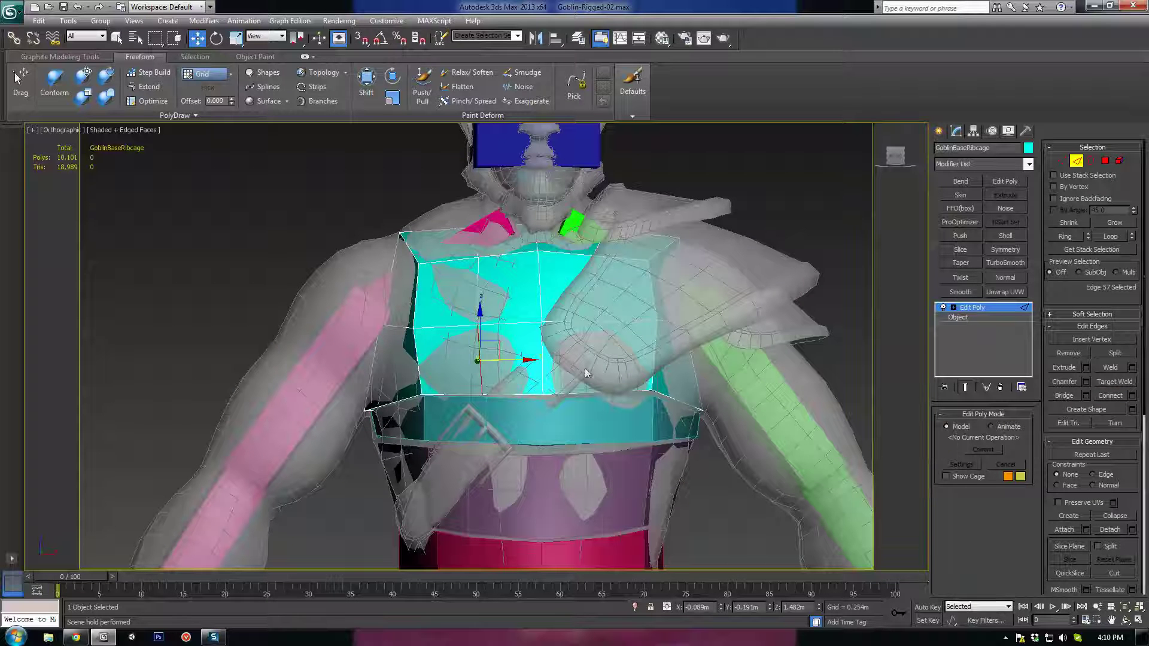
left_click(603, 364, "ctrl")
middle_click_drag(602, 364, 663, 404, "alt")
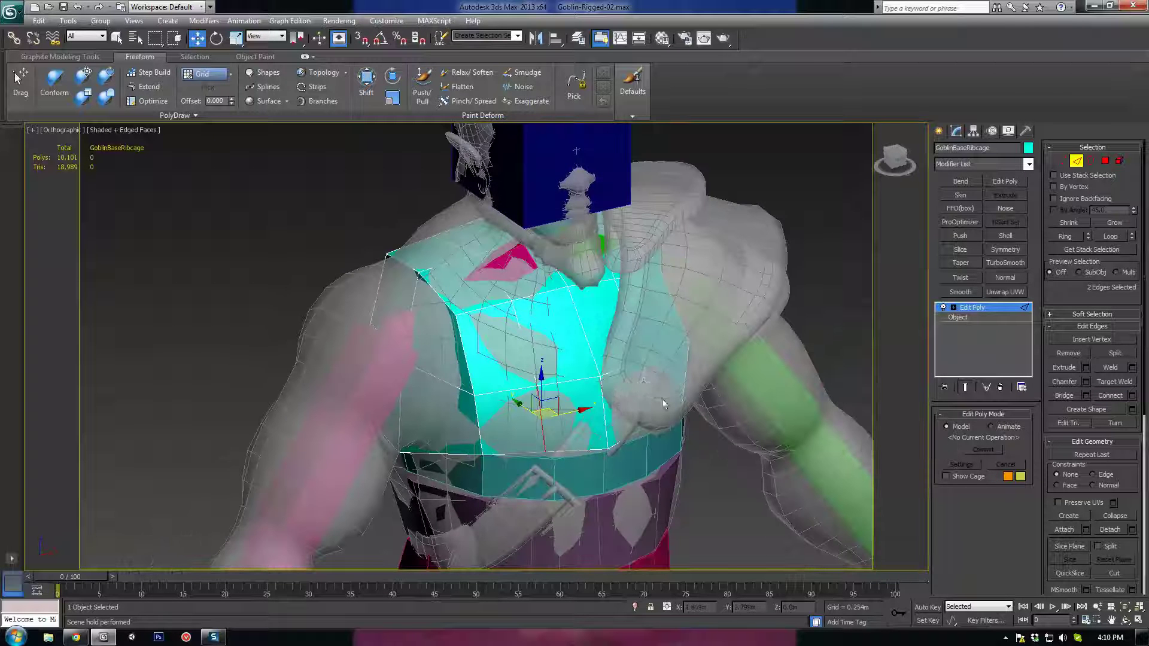
mouse_move(579, 437)
middle_mouse_down("alt")
mouse_move(540, 426)
mouse_move(487, 273)
mouse_move(508, 328)
middle_mouse_up("alt")
Select the four new top edges on both sides of the neck in wireframe and raise them to the shoulder slope
key("F3")
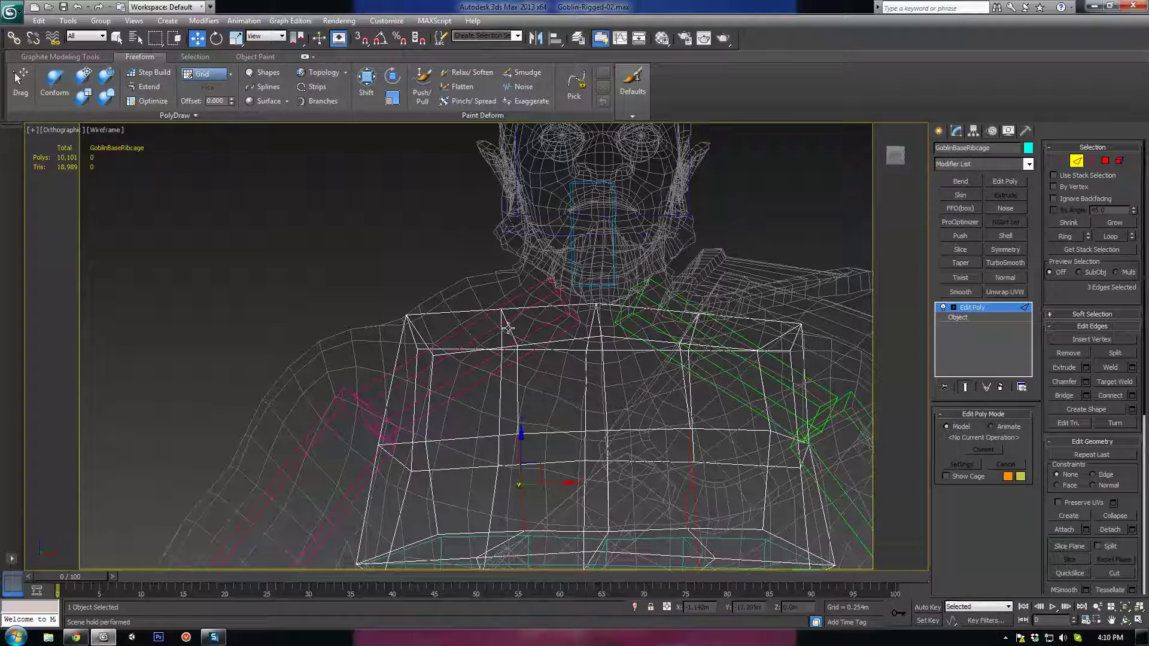
left_click(508, 328)
left_click(667, 343, "ctrl")
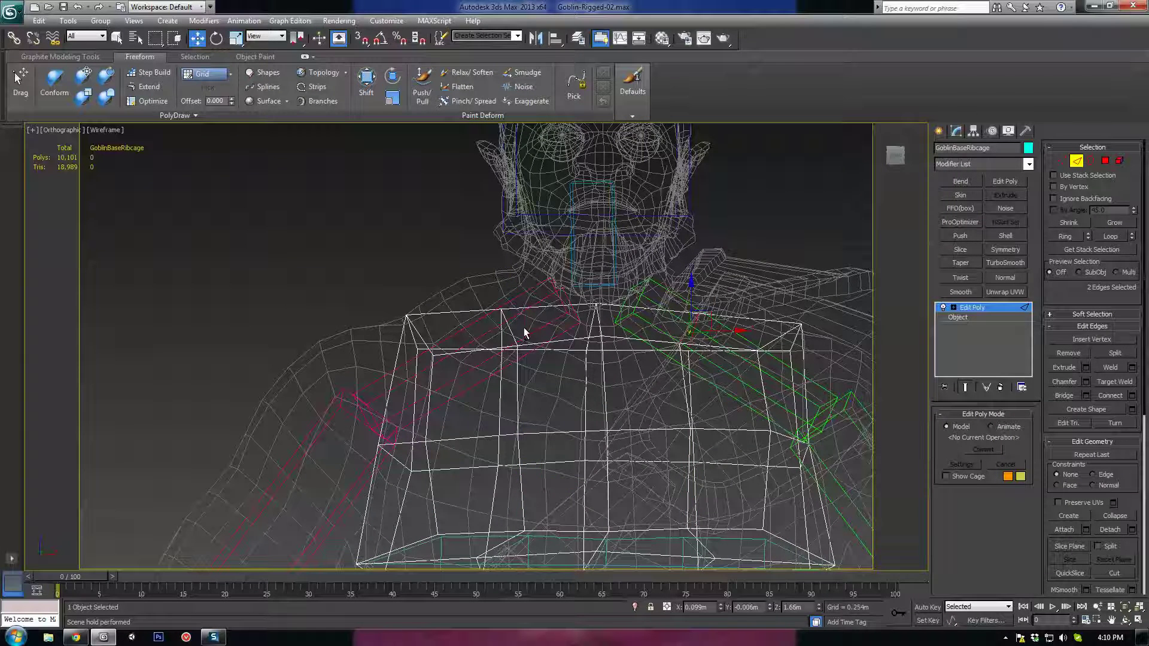
left_click_drag(525, 328, 491, 331, "ctrl")
key("F3")
left_click_drag(506, 286, 502, 246)
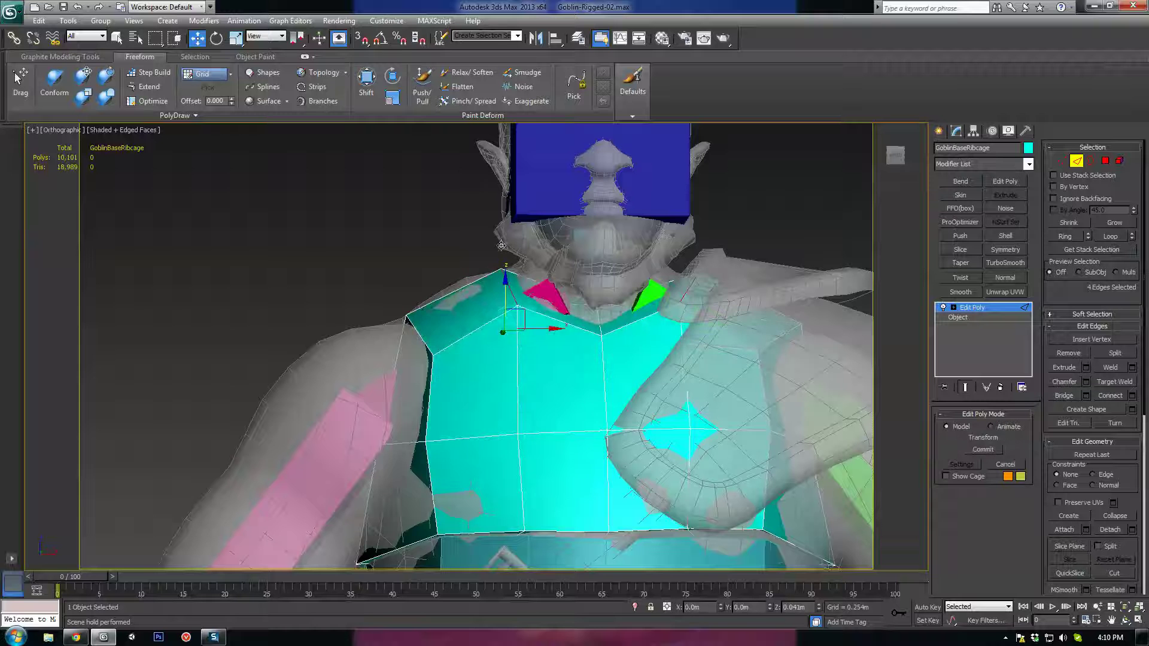
Check the raised top edges from the side and raise them further to follow the mesh beside the neck
middle_click_drag(508, 331, 604, 348, "alt")
middle_click_drag(615, 395, 589, 420, "alt")
left_click(560, 341)
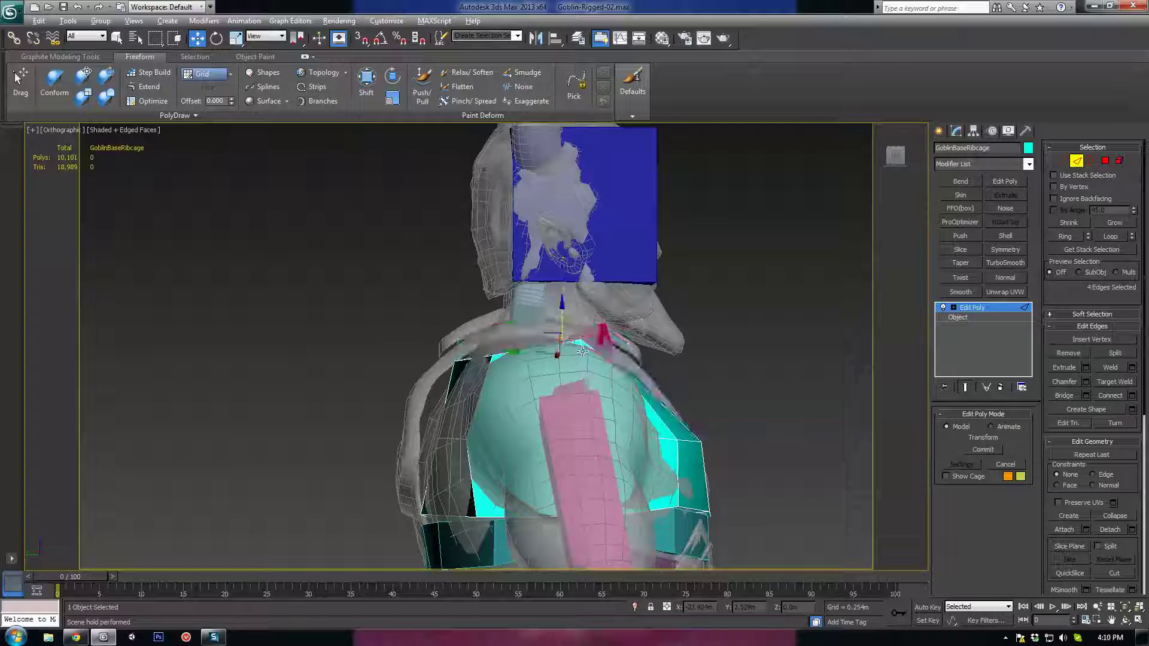
middle_click_drag(582, 352, 539, 312, "alt")
left_click_drag(521, 317, 522, 308)
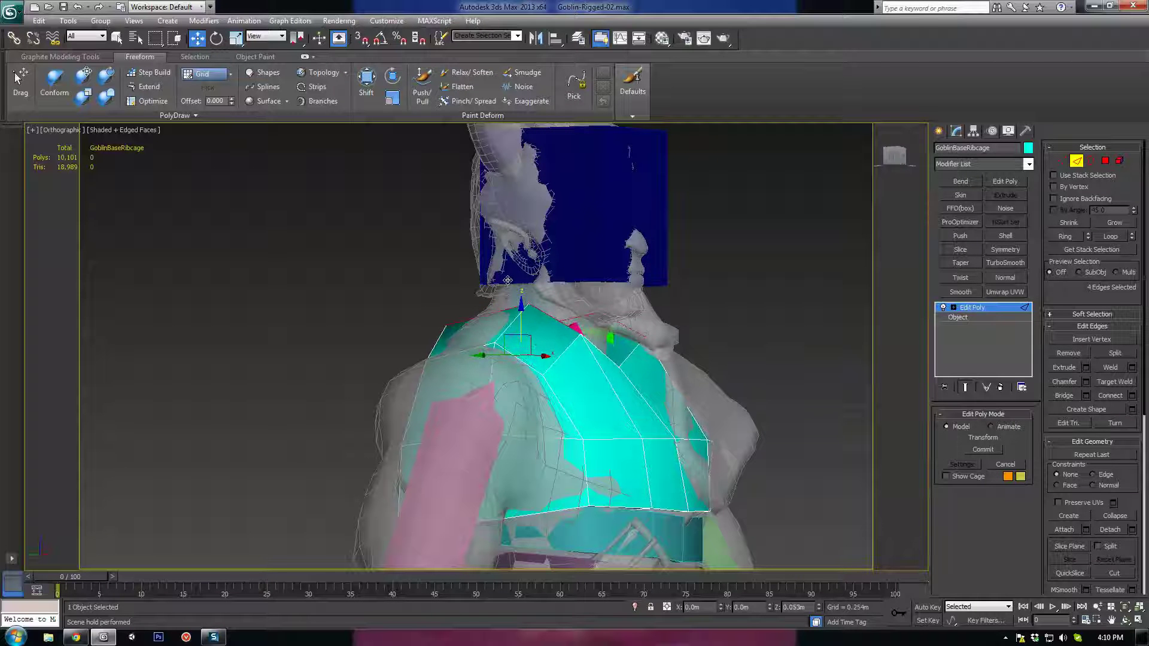
Select the two edges on top of the ribcage's shoulders and move them backward to match the mesh
middle_click_drag(522, 312, 722, 415, "alt")
left_click(541, 352)
left_click(708, 389, "ctrl")
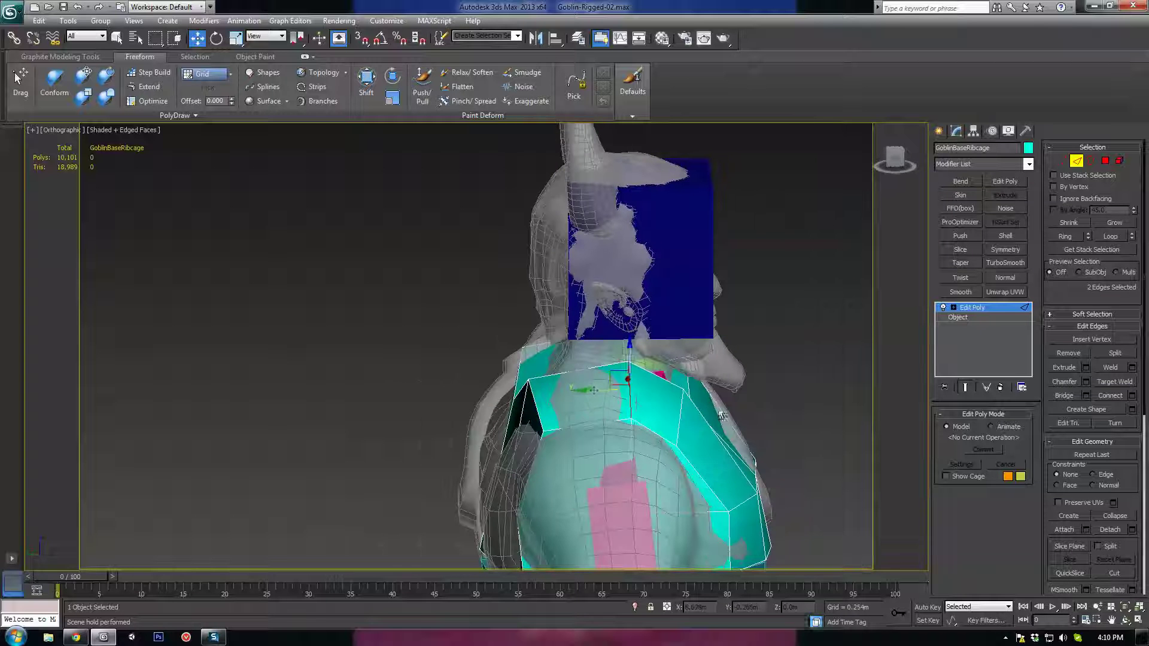
left_click_drag(592, 389, 565, 389)
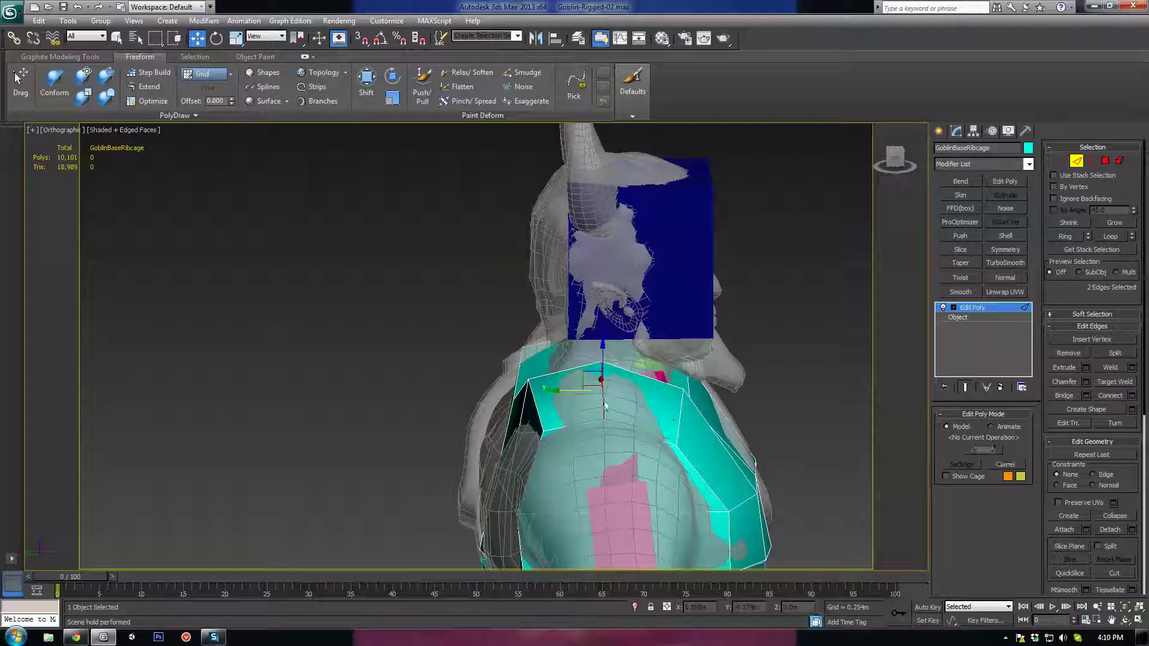
Select the two front shoulder edges on both sides of the neck and move them backward toward the character's surface
middle_click_drag(694, 417, 680, 416, "alt")
left_click(673, 407)
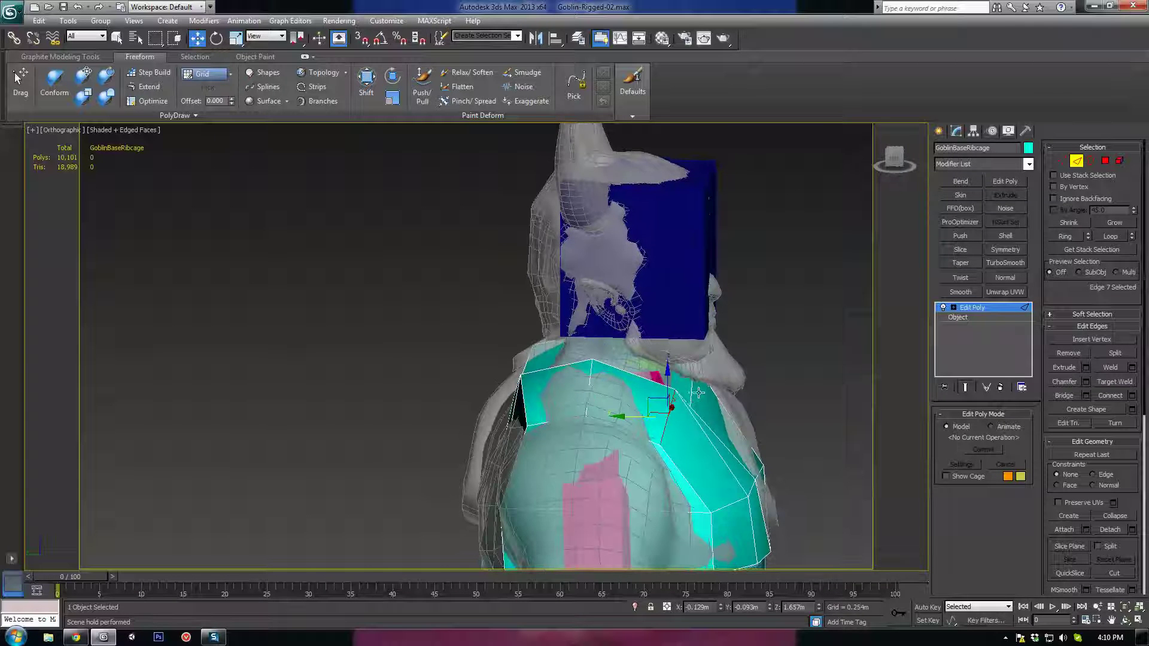
left_click(691, 393, "ctrl")
left_click_drag(656, 389, 618, 401)
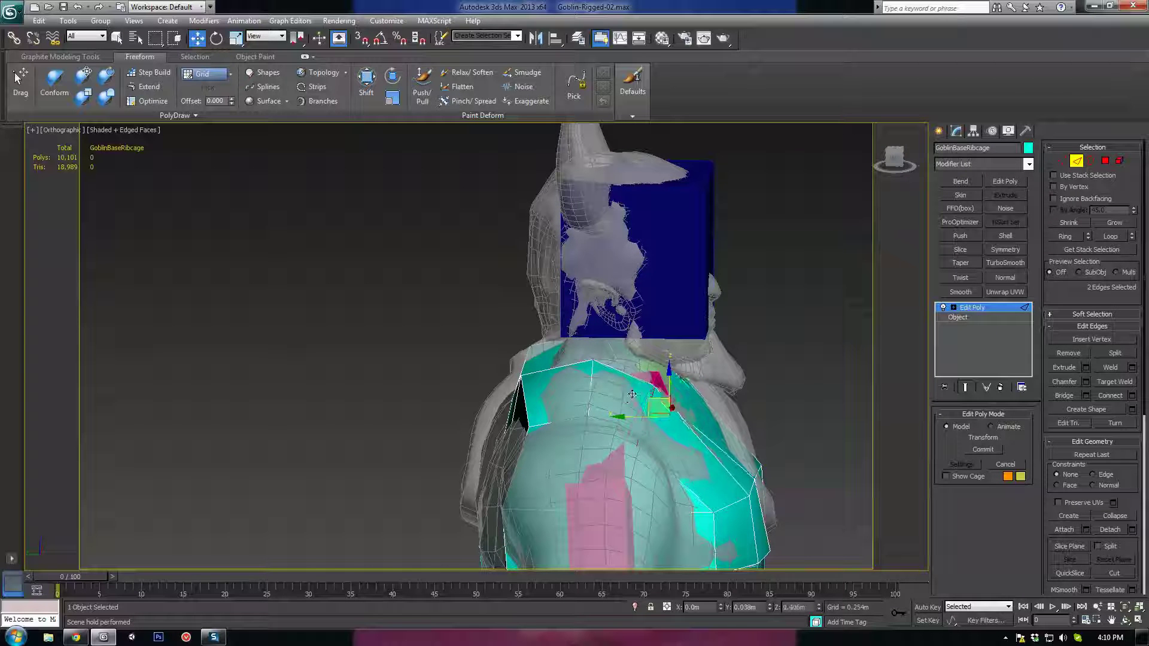
Switch to vertex editing, select the outer front shoulder vertex on each side, raise the pair and scale it slightly
key("1")
key("F3")
left_click(638, 443)
middle_click_drag(712, 427, 628, 414, "alt")
left_click(695, 415, "ctrl")
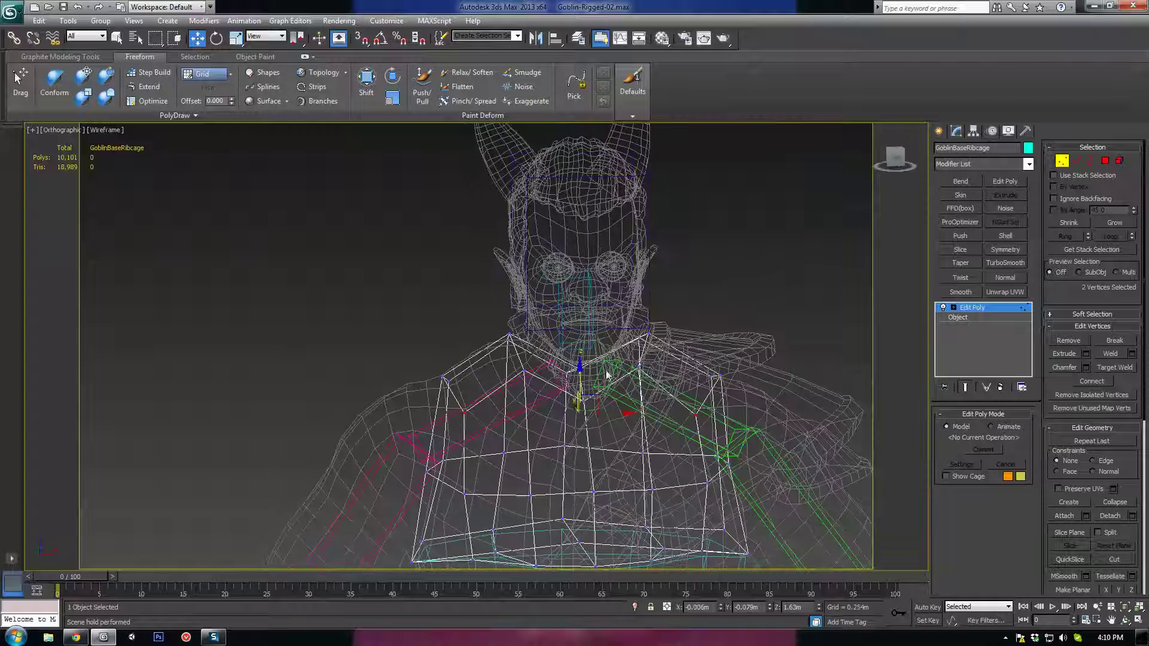
key("F3")
left_click_drag(579, 384, 577, 366)
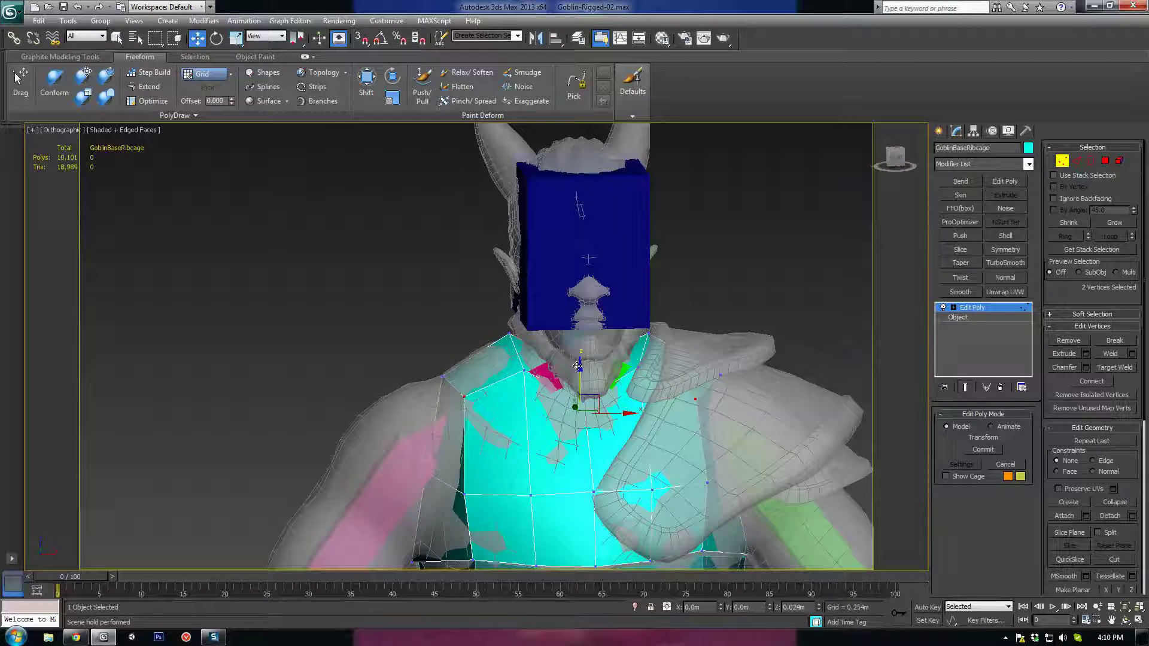
middle_click_drag(579, 365, 600, 386, "alt")
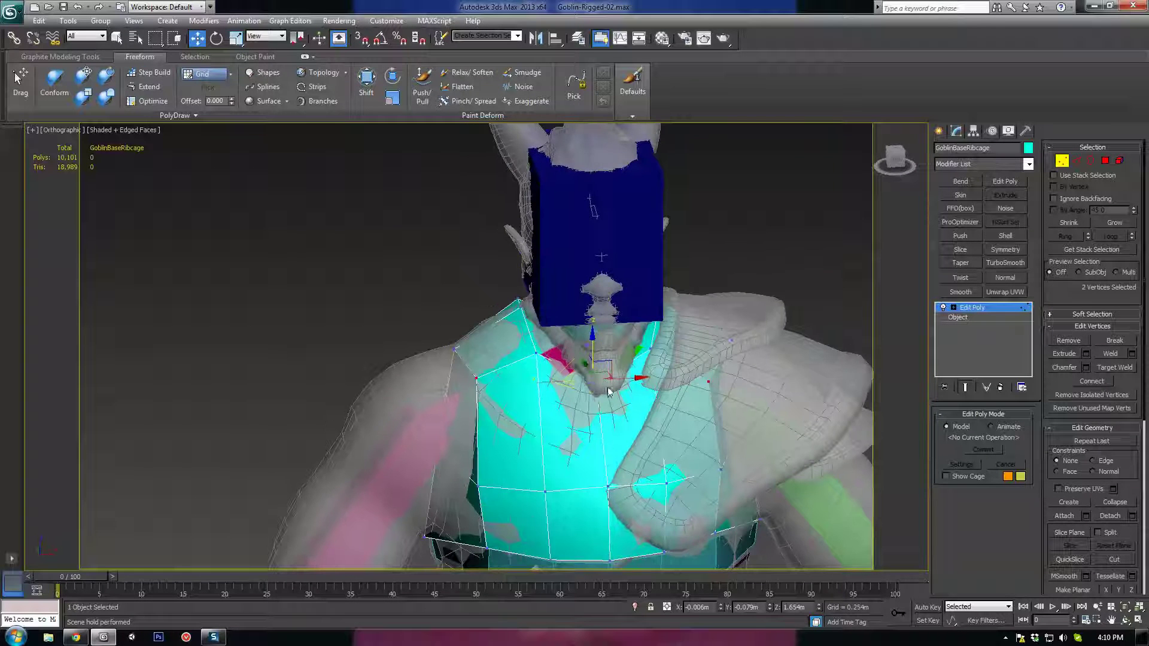
key("r")
left_click_drag(587, 376, 587, 369)
Lower the two upper back shoulder vertices onto the mesh and reposition the central back vertex at the neckline
middle_click_drag(587, 368, 533, 401, "alt")
left_click(524, 332)
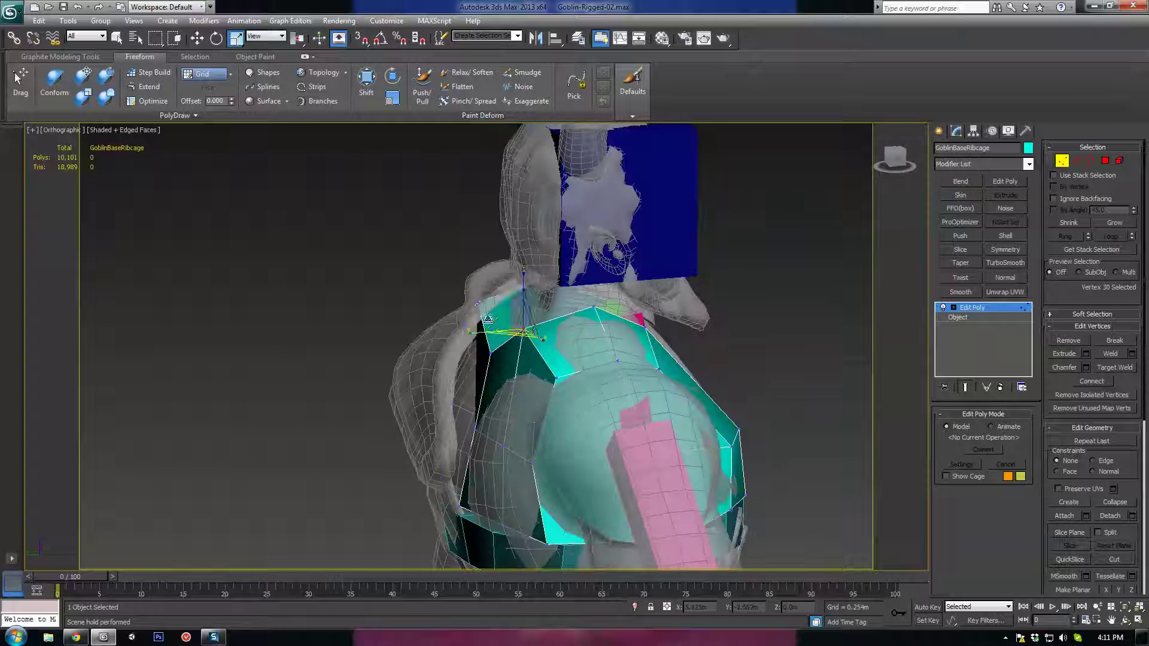
left_click(477, 305, "ctrl")
middle_click_drag(478, 305, 465, 306, "alt")
key("w")
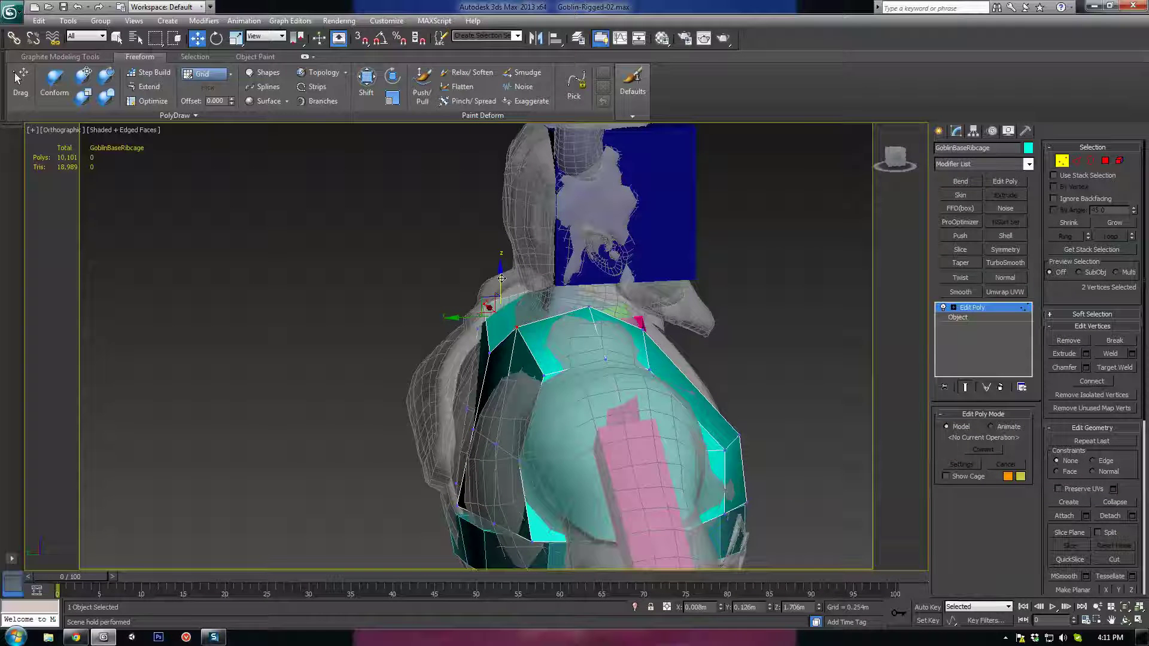
left_click_drag(501, 279, 499, 303)
left_click_drag(499, 301, 499, 302)
middle_click_drag(497, 307, 486, 307, "alt")
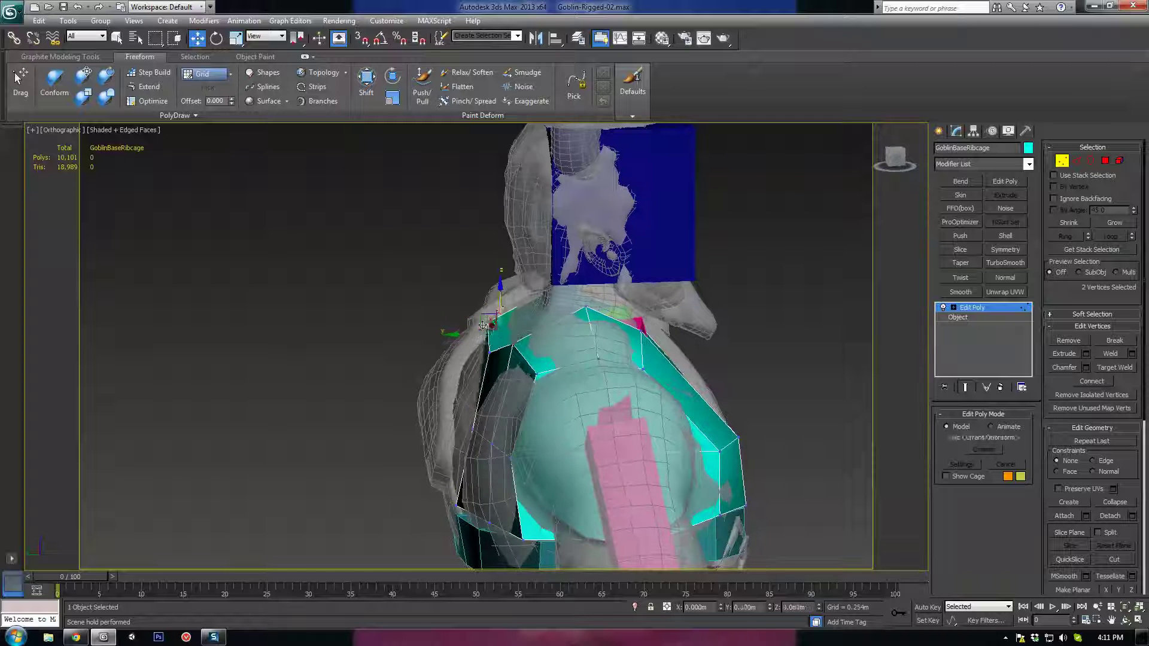
left_click_drag(472, 333, 482, 335)
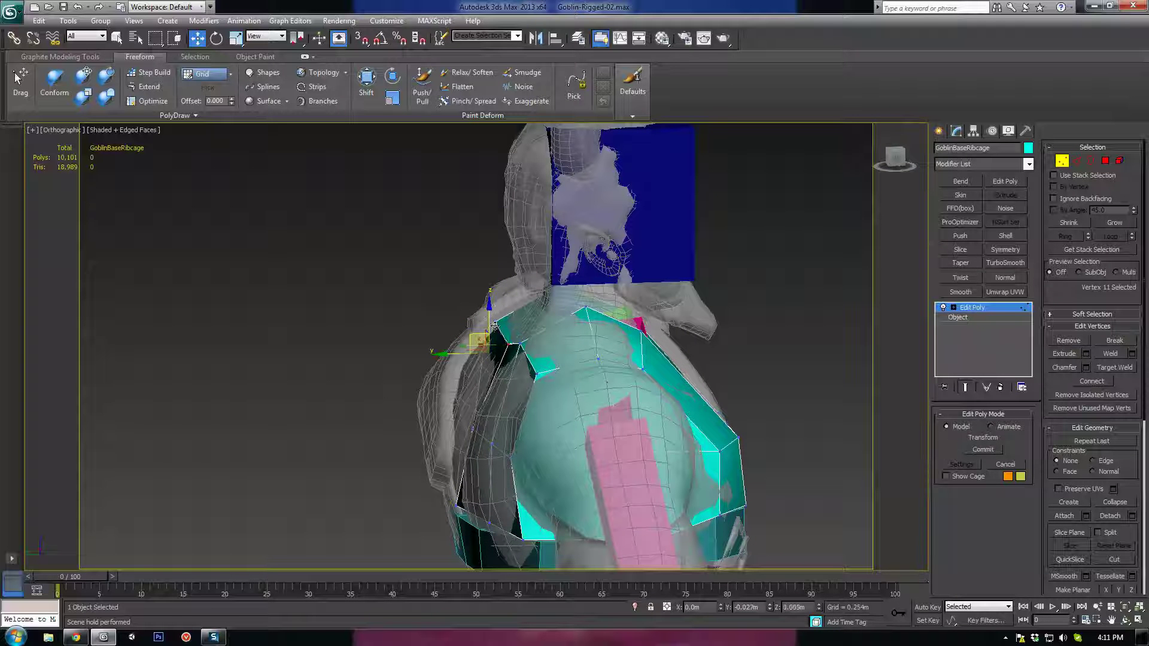
left_click_drag(494, 326, 495, 326)
Select the central front vertex at the base of the neck and move it to fit the upper chest
middle_click_drag(495, 327, 619, 392, "alt")
middle_click_drag(532, 387, 573, 397, "alt")
left_click(557, 345, "ctrl")
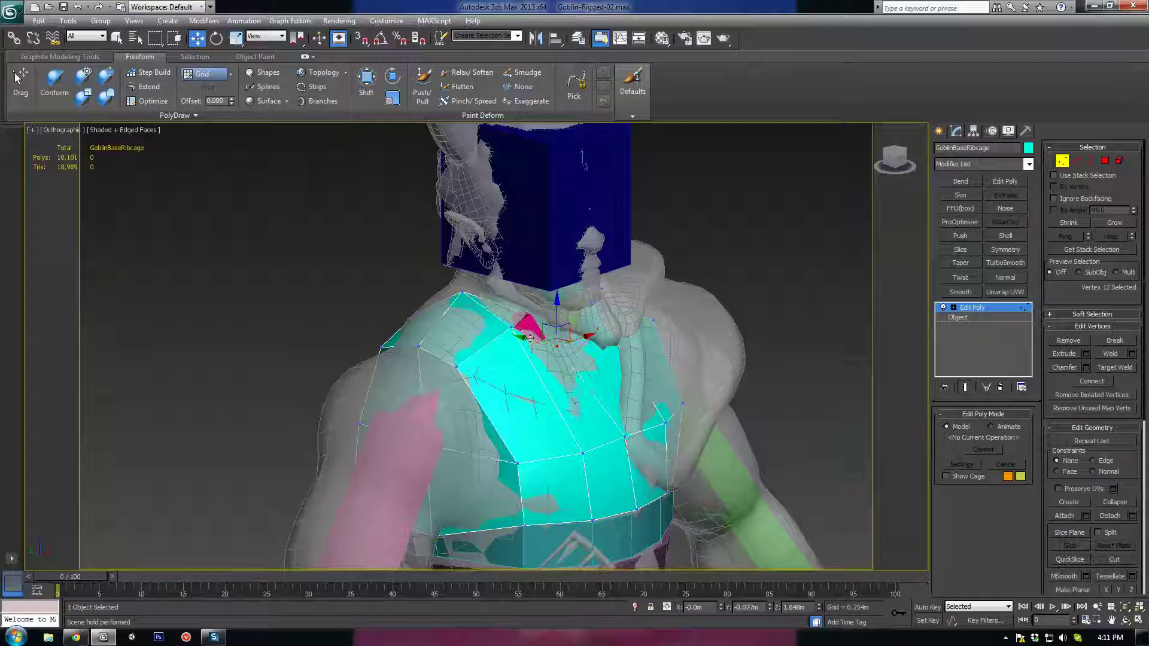
left_click_drag(530, 339, 567, 311)
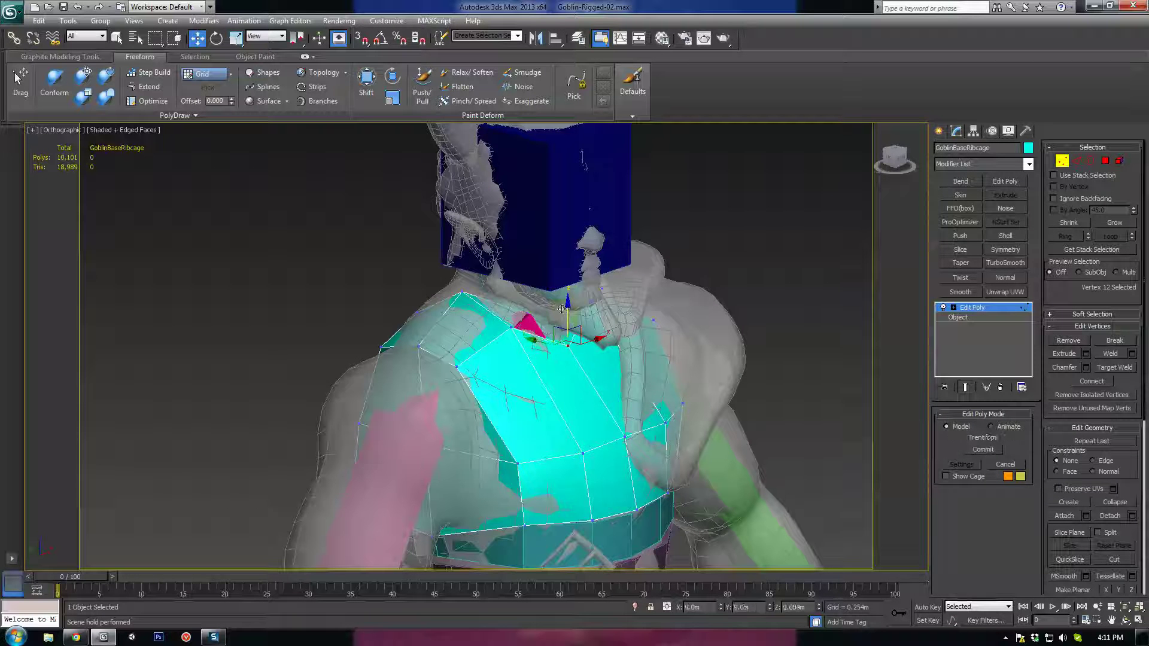
Select the outer shoulder vertices on both sides of the ribcage and raise them slightly
middle_click_drag(562, 309, 401, 320, "alt")
left_click_drag(401, 321, 449, 369)
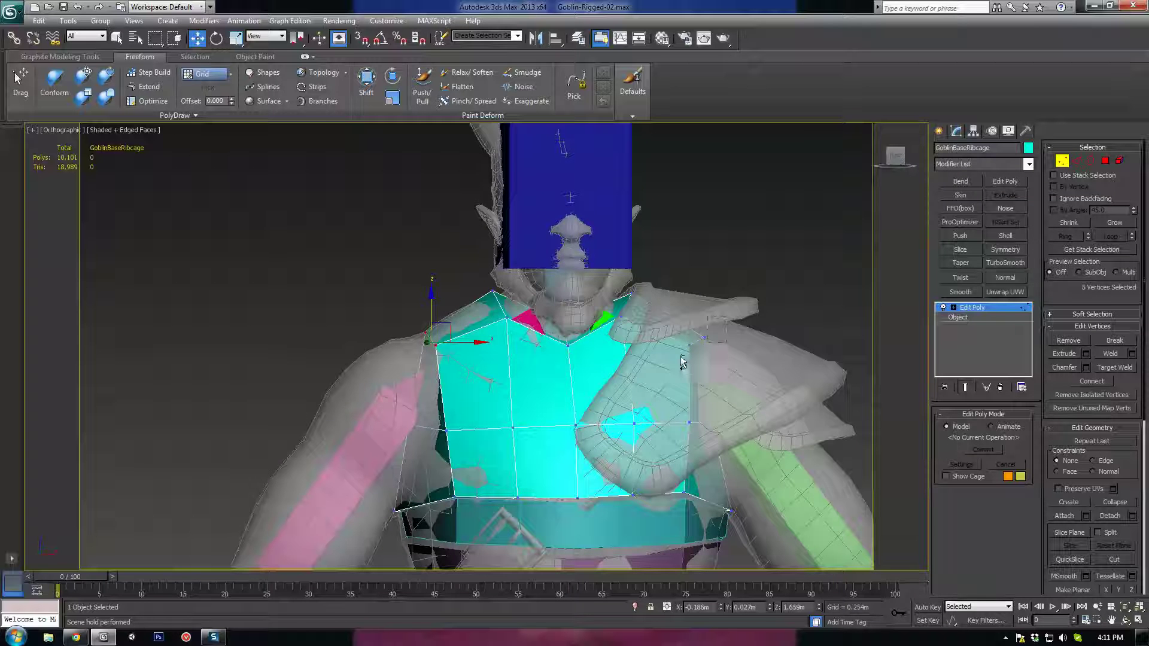
left_click_drag(726, 317, 680, 359, "ctrl")
key("F3")
key("F3")
left_click_drag(564, 311, 564, 306)
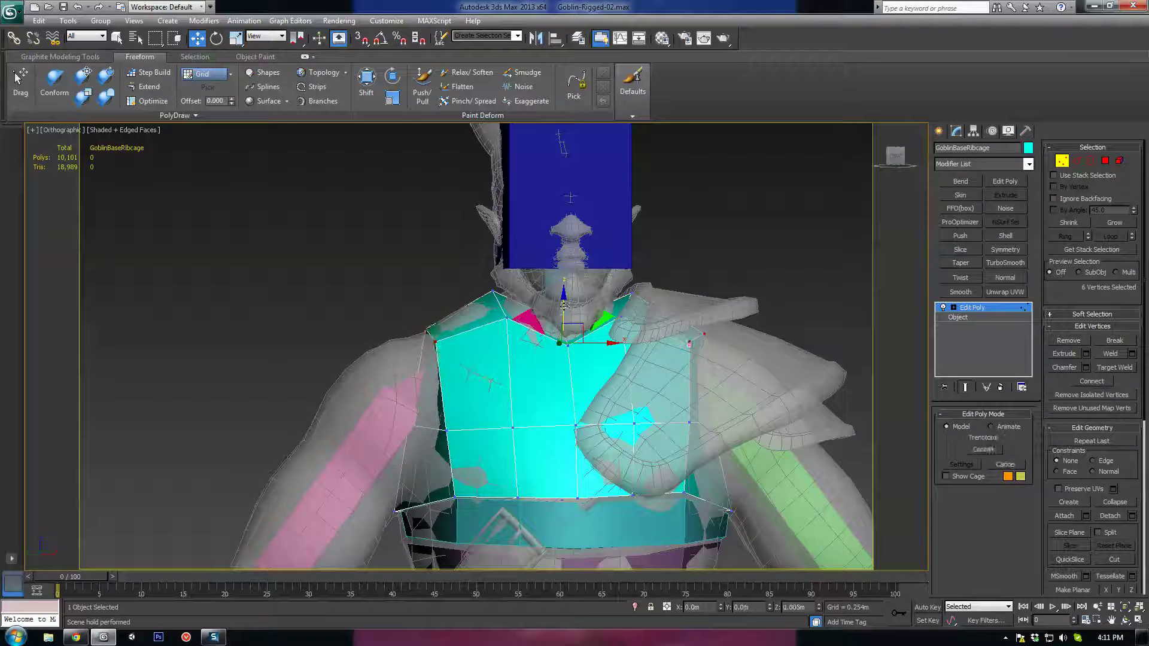
Select the row of back vertices at mid-height of the ribcage and move it forward
middle_click_drag(564, 306, 469, 389, "alt")
key("F3")
mouse_move(437, 377)
left_mouse_down()
mouse_move(543, 412)
mouse_move(528, 440)
left_mouse_up()
key("F3")
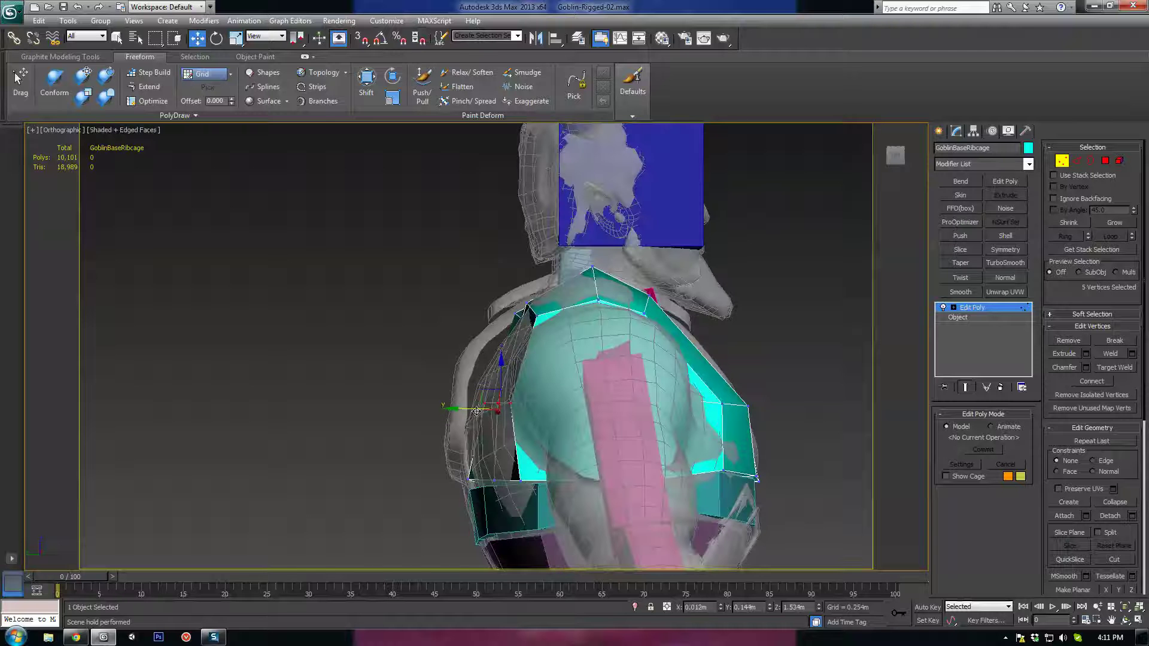
middle_click_drag(458, 410, 457, 416, "alt")
left_click_drag(456, 415, 468, 416)
Select the two inner mid-back vertices and move them backward to follow the shoulder blades
key("F3")
mouse_move(468, 451)
middle_mouse_down("alt")
mouse_move(486, 428)
mouse_move(443, 427)
middle_mouse_up("alt")
key("F3")
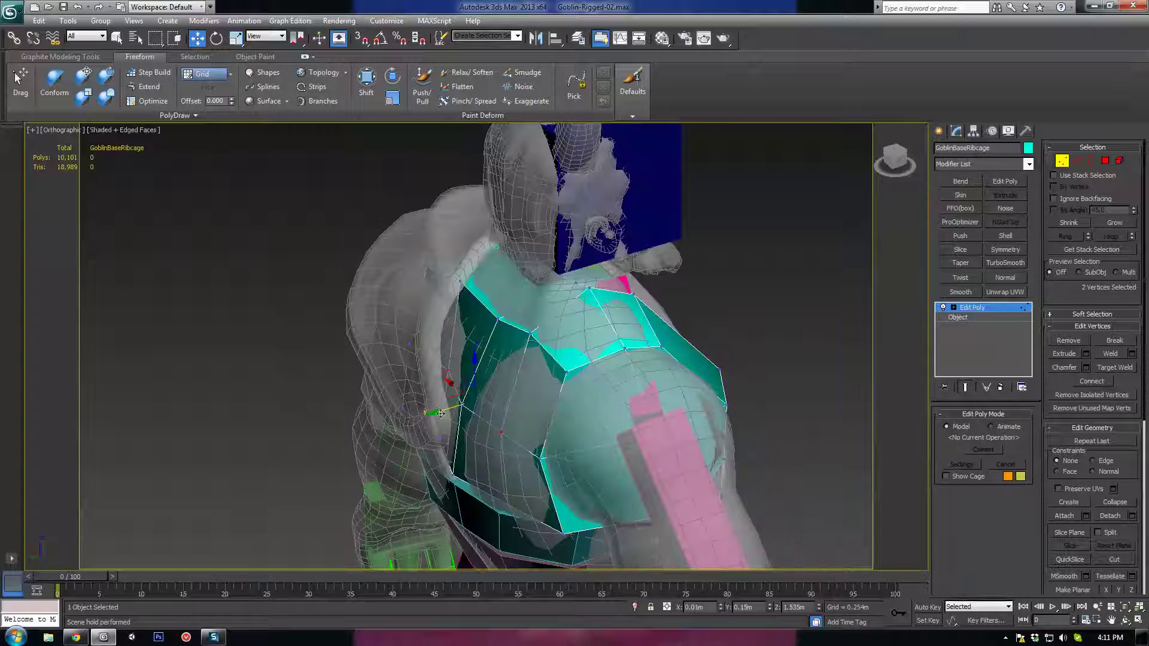
left_click_drag(443, 414, 426, 417)
Select the two vertices on the lower back edge of the ribcage and move them backward
middle_click_drag(518, 527, 520, 513, "alt")
left_click(509, 504)
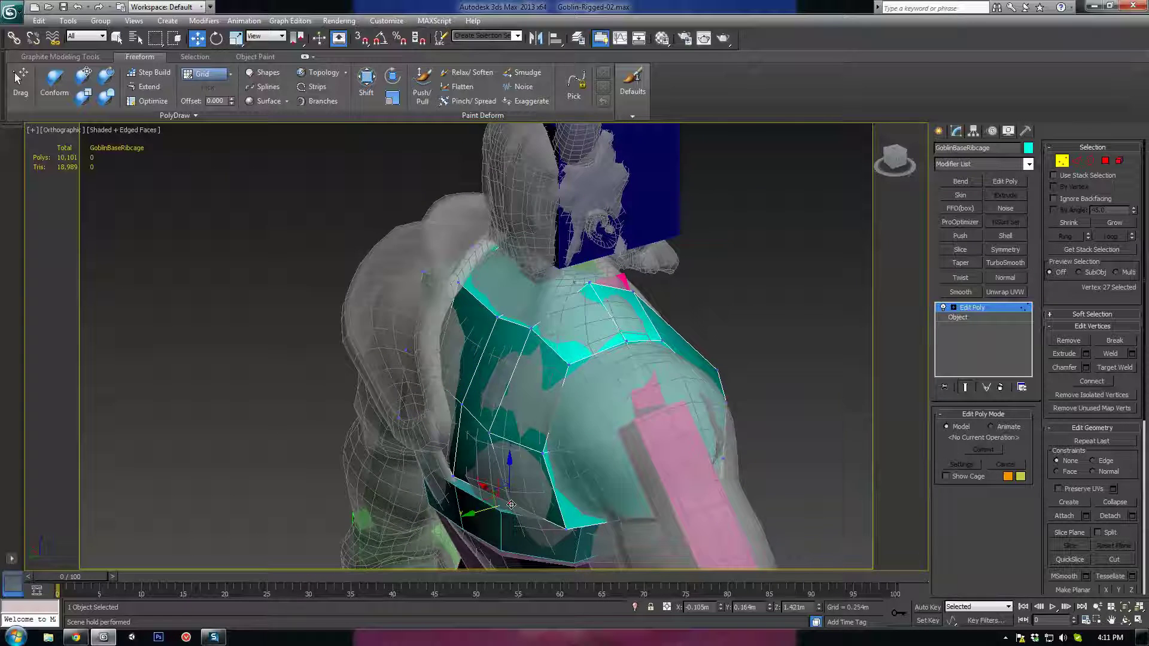
key("F3")
key("F3")
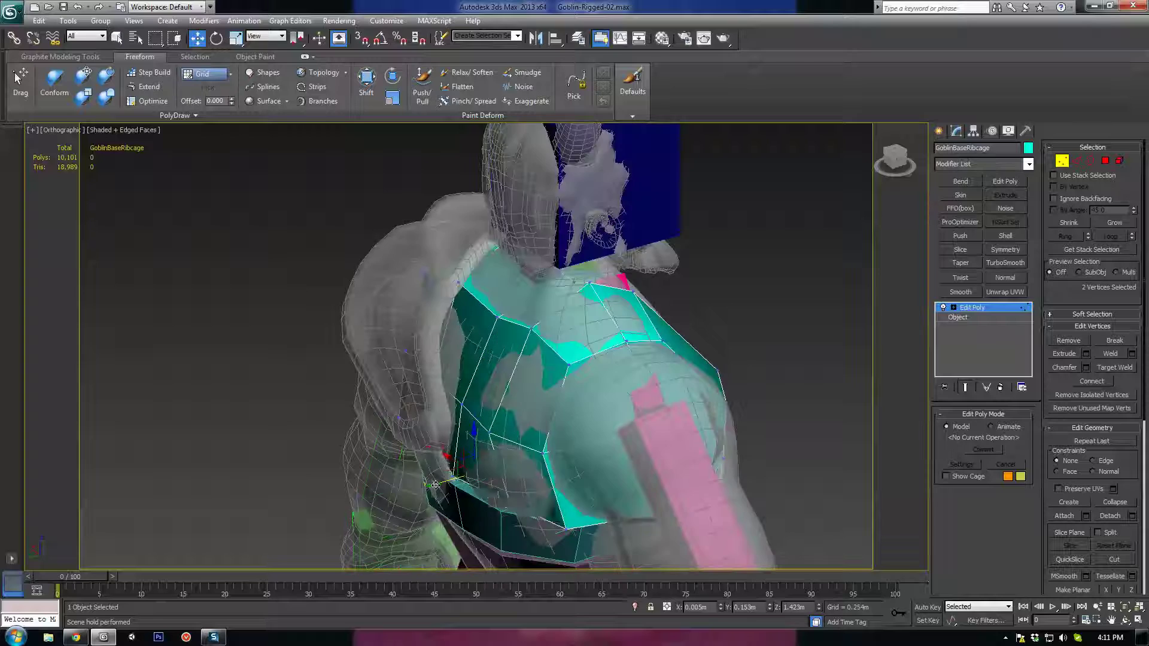
left_click_drag(426, 477, 420, 488)
Adjust individual vertices along the ribcage's lower back edge so it follows the character's back
middle_click_drag(400, 486, 520, 453)
key("F3")
scroll(503, 469, "up", 2)
left_click(535, 514)
left_click_drag(469, 428, 472, 451)
left_click(393, 354)
mouse_move(393, 353)
middle_mouse_down("alt")
mouse_move(429, 390)
mouse_move(449, 305)
middle_mouse_up("alt")
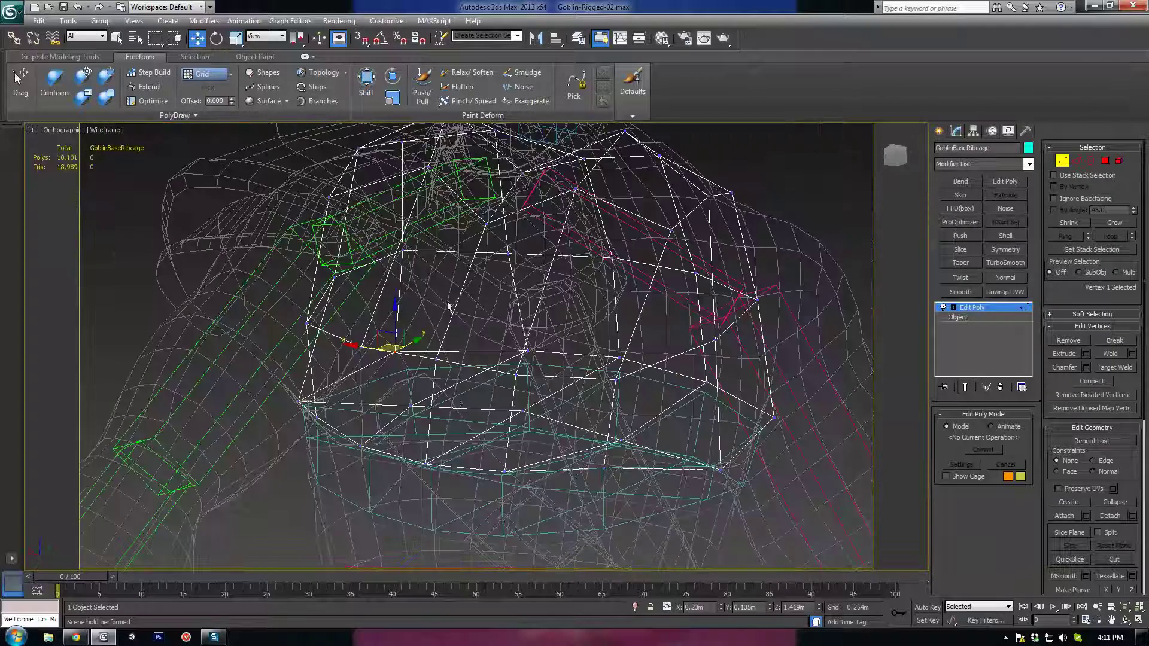
key("F3")
middle_click_drag(431, 405, 407, 328, "alt")
left_click_drag(391, 333, 402, 359)
Select single vertices higher up on the ribcage and shift each one sideways to even out its shape
middle_click_drag(428, 364, 493, 332, "alt")
left_click(418, 276)
left_click_drag(448, 273, 461, 271)
left_click(400, 182)
left_click_drag(429, 179, 433, 178)
Leave vertex editing on the ribcage and collapse its Edit Poly modifier into the bone object
scroll(365, 383, "down", 6)
middle_click_drag(363, 390, 466, 408, "alt")
scroll(465, 407, "down", 4)
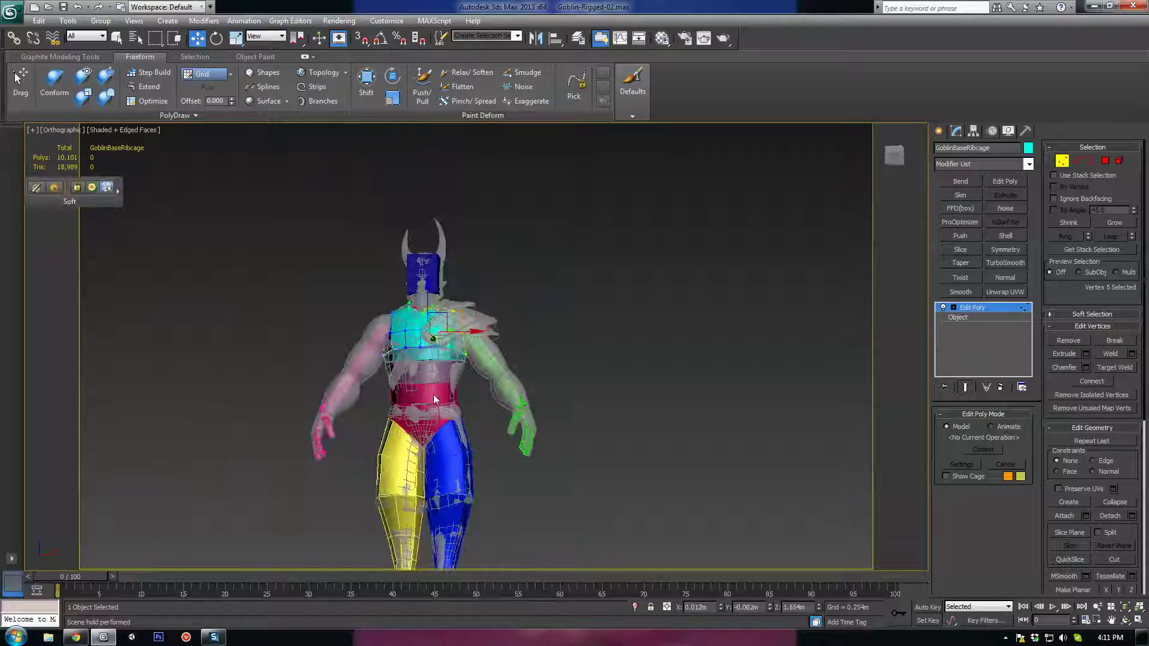
left_click(1062, 161)
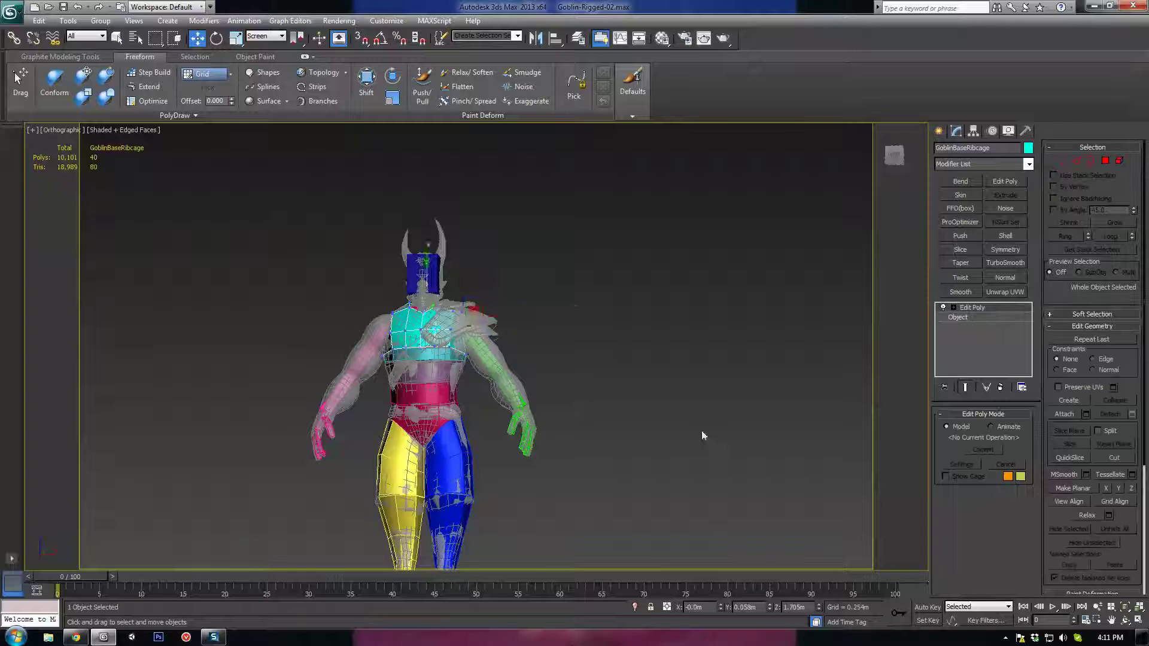
middle_click_drag(594, 434, 633, 445)
scroll(633, 445, "up", 4)
right_click(966, 308)
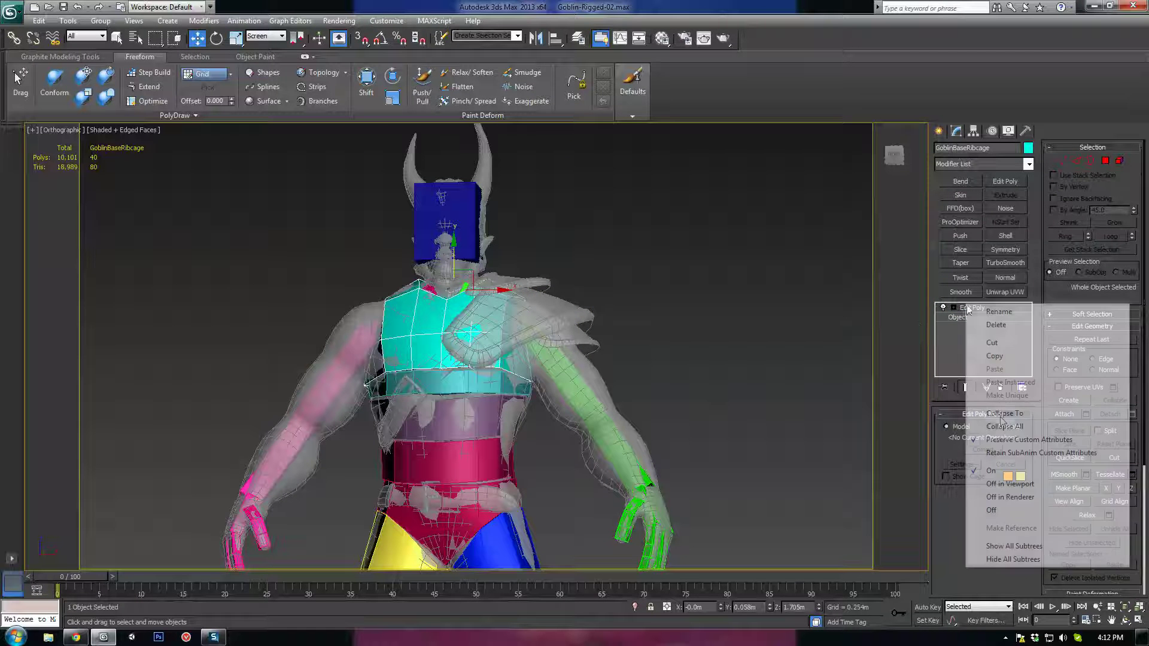
left_click(1005, 414)
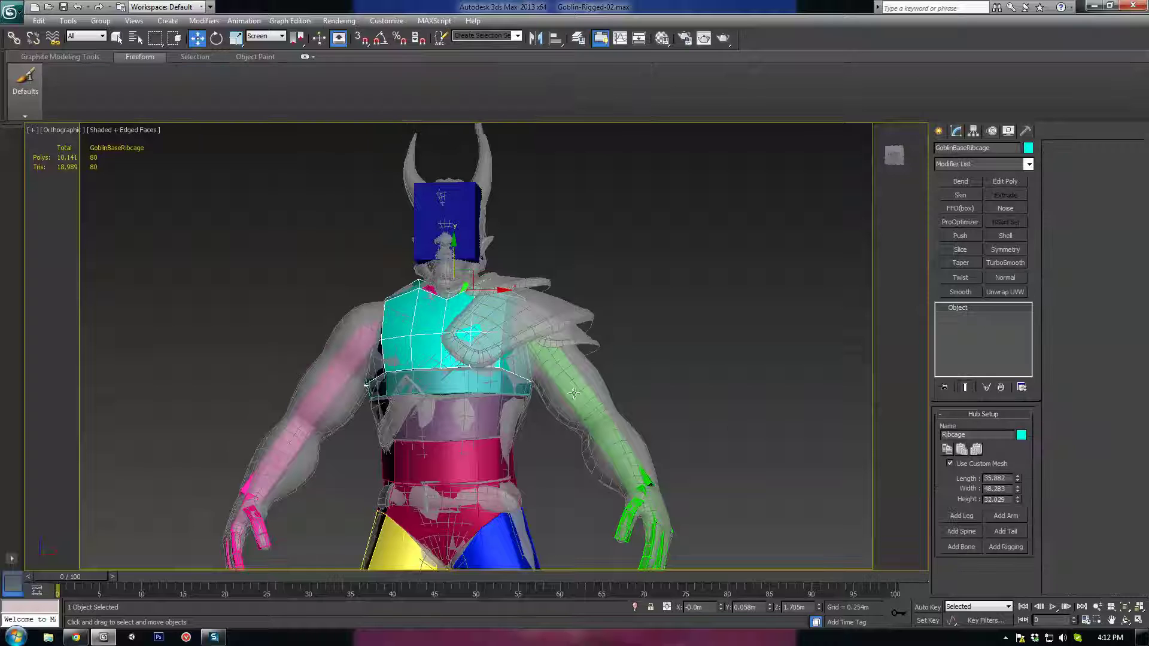
Examine the left upper arm and collarbone bones against the character mesh in wireframe and shaded display
middle_click_drag(575, 394, 565, 340)
left_click(553, 335)
scroll(492, 348, "up", 2)
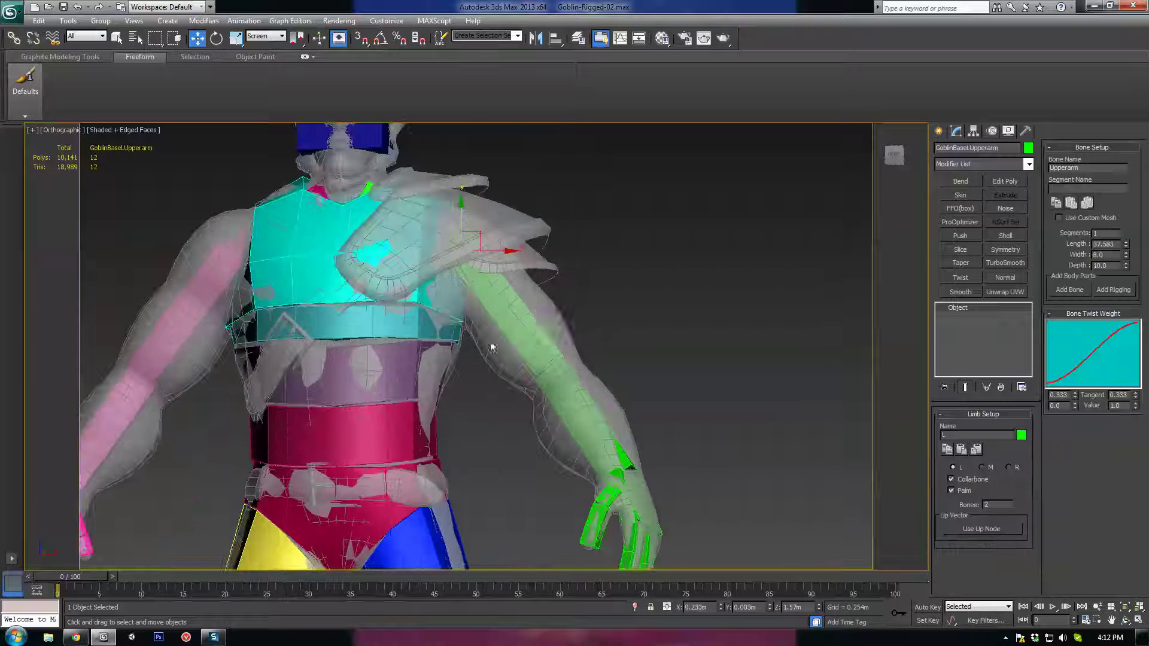
key("F3")
key("F3")
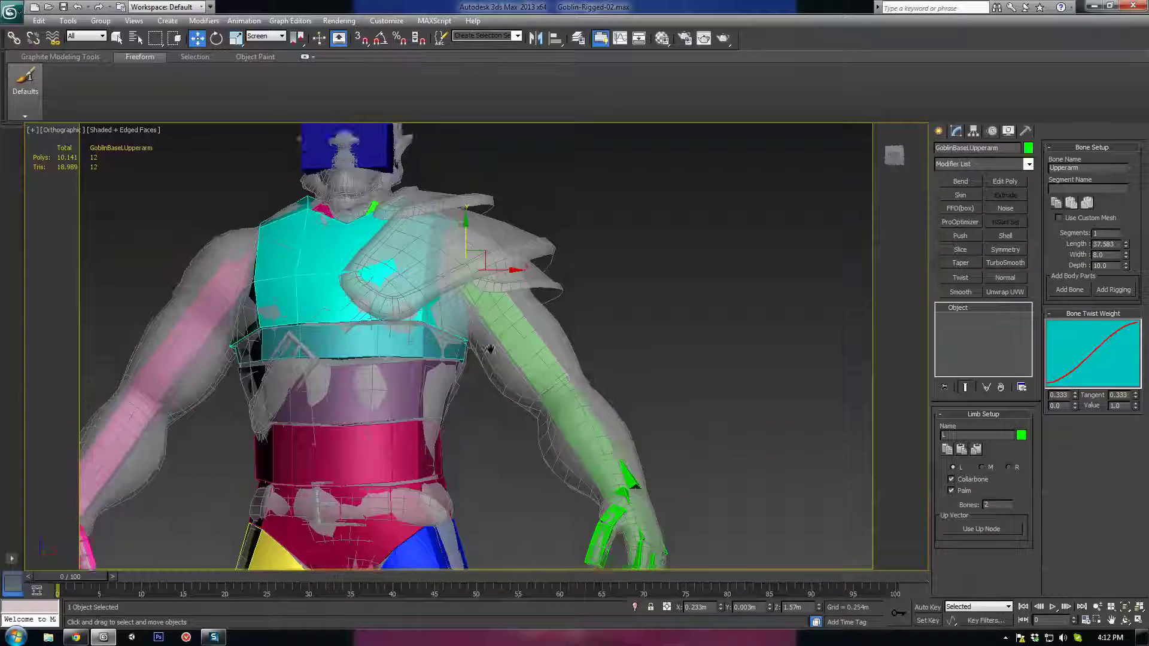
scroll(506, 365, "up", 2)
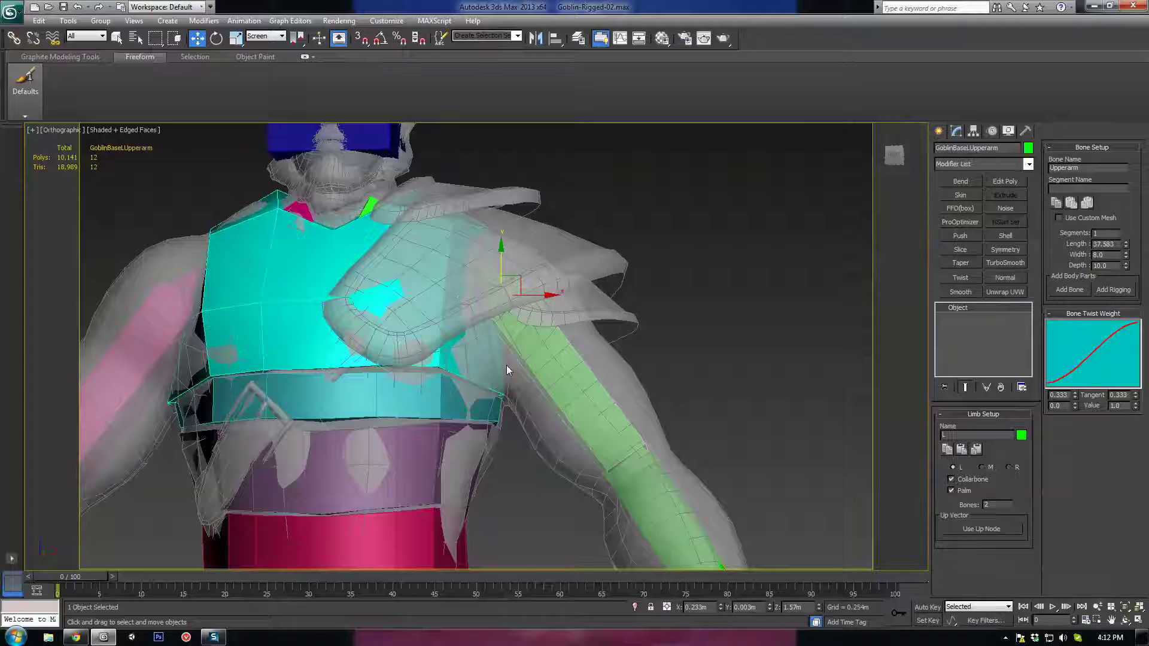
middle_click_drag(507, 370, 519, 358, "alt")
key("F3")
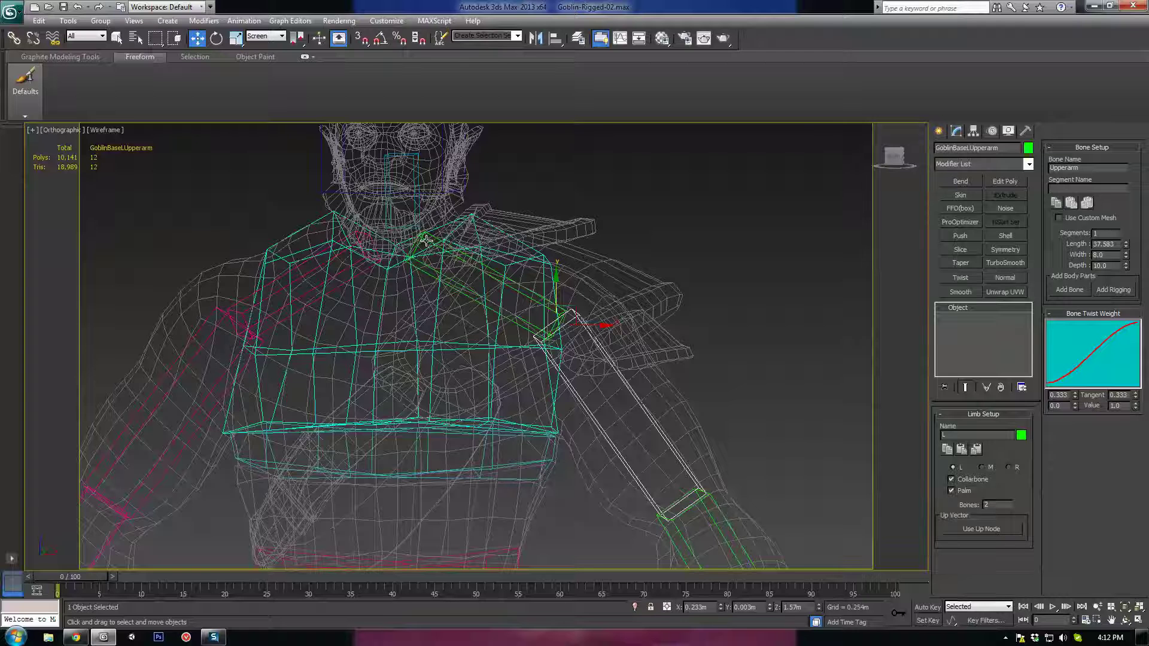
middle_click_drag(684, 395, 683, 332)
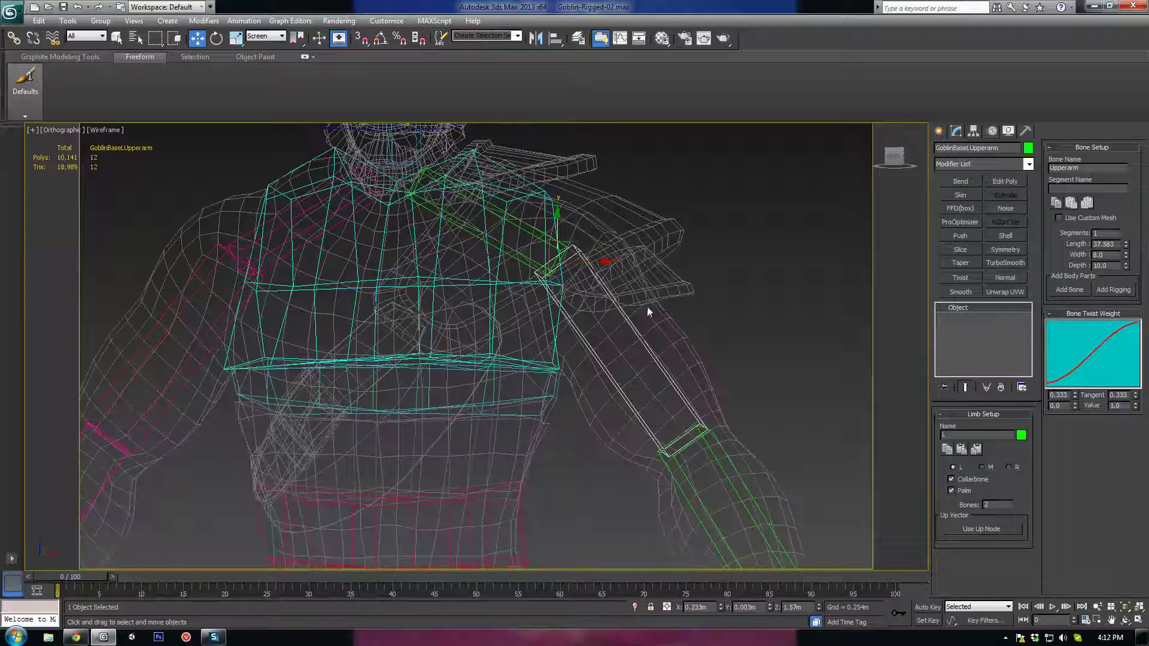
left_click(522, 225)
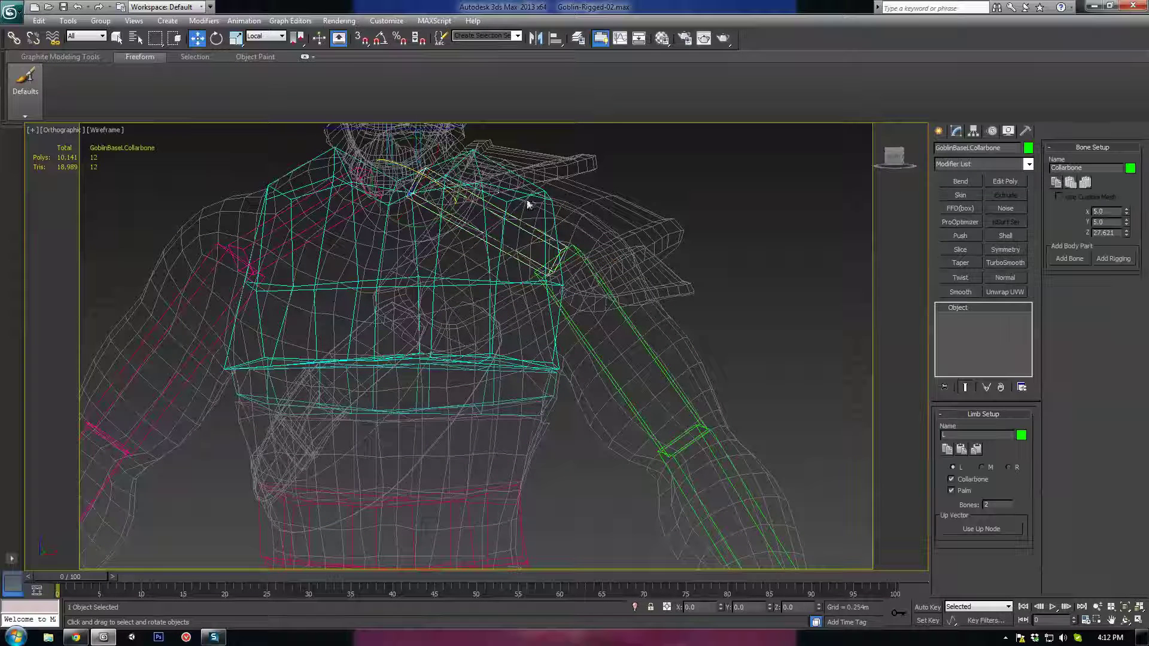
key("e")
key("F3")
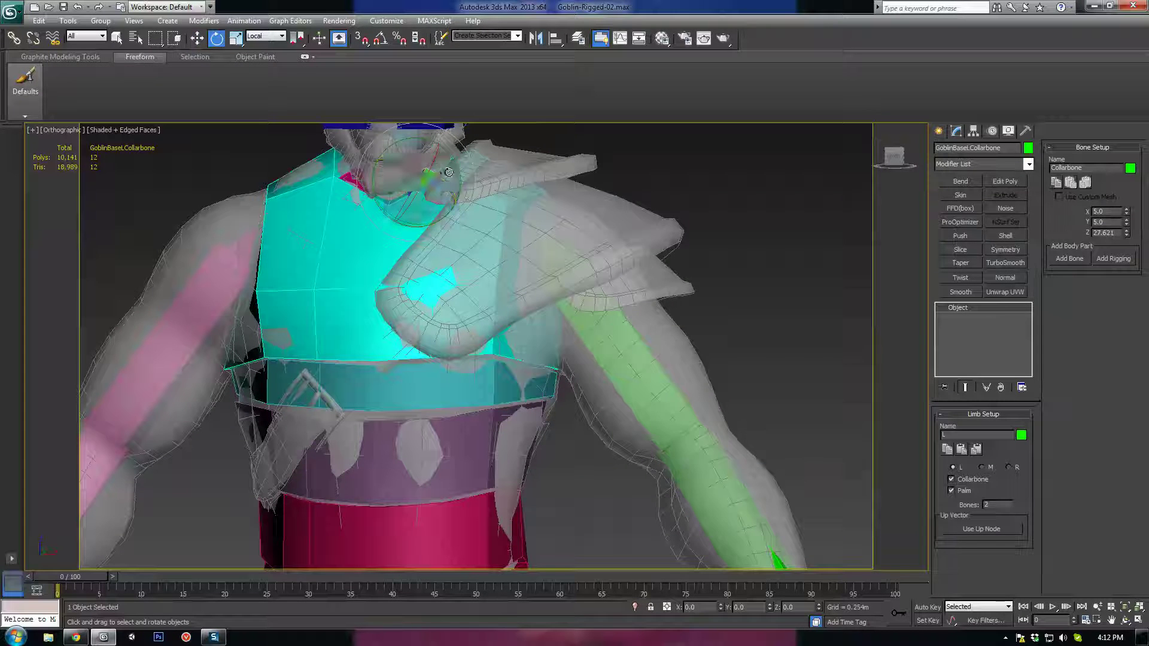
Review the fit of the left upper arm, spine and waist bones against the body from the front
left_click(674, 354)
middle_click_drag(688, 441, 557, 411)
scroll(695, 425, "down", 4)
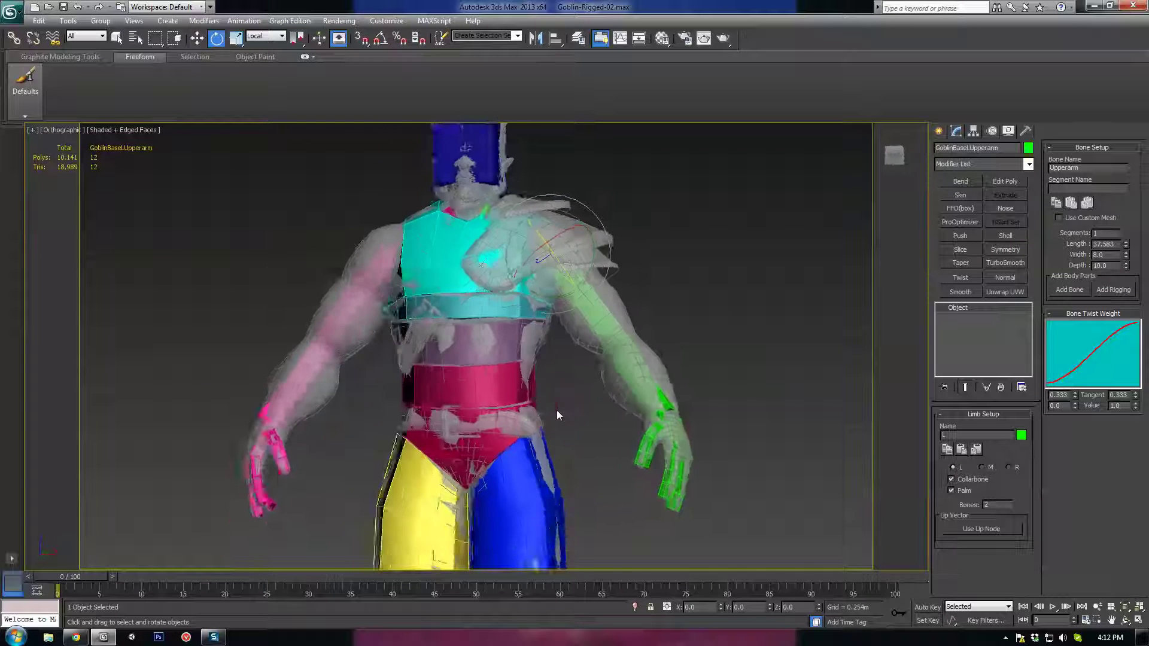
scroll(557, 411, "up", 3)
left_click(454, 284)
middle_click_drag(454, 285, 531, 356, "alt")
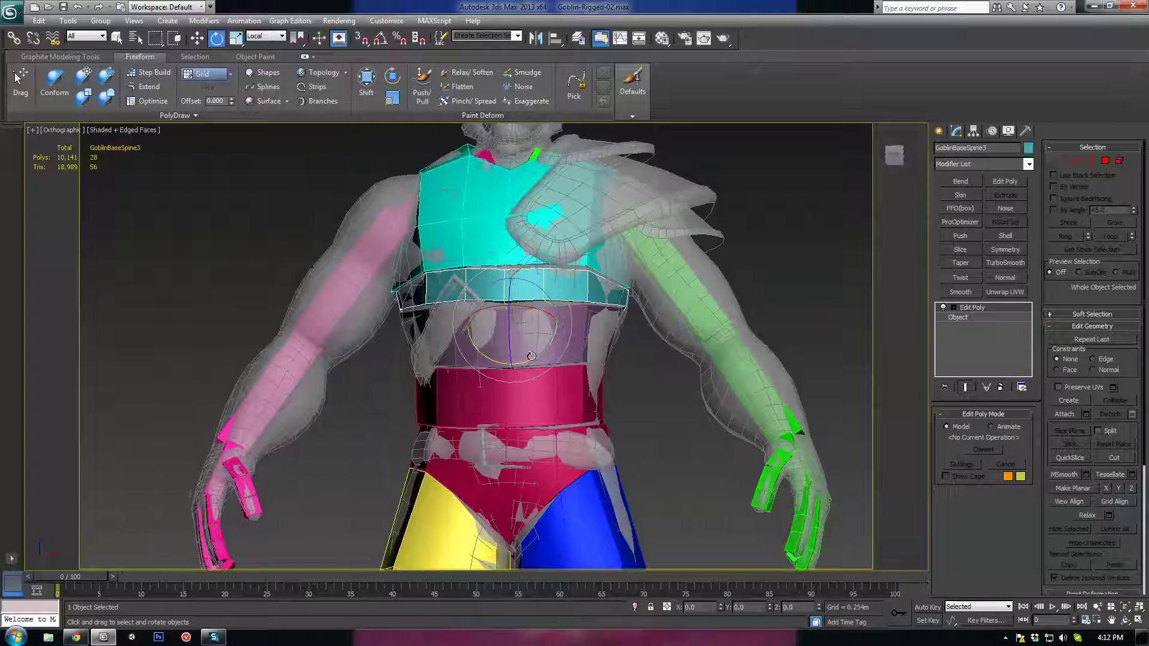
left_click(550, 407)
middle_click_drag(551, 407, 529, 392, "alt")
Select the left upper arm bone and add an Edit Poly modifier to it
left_click(692, 292)
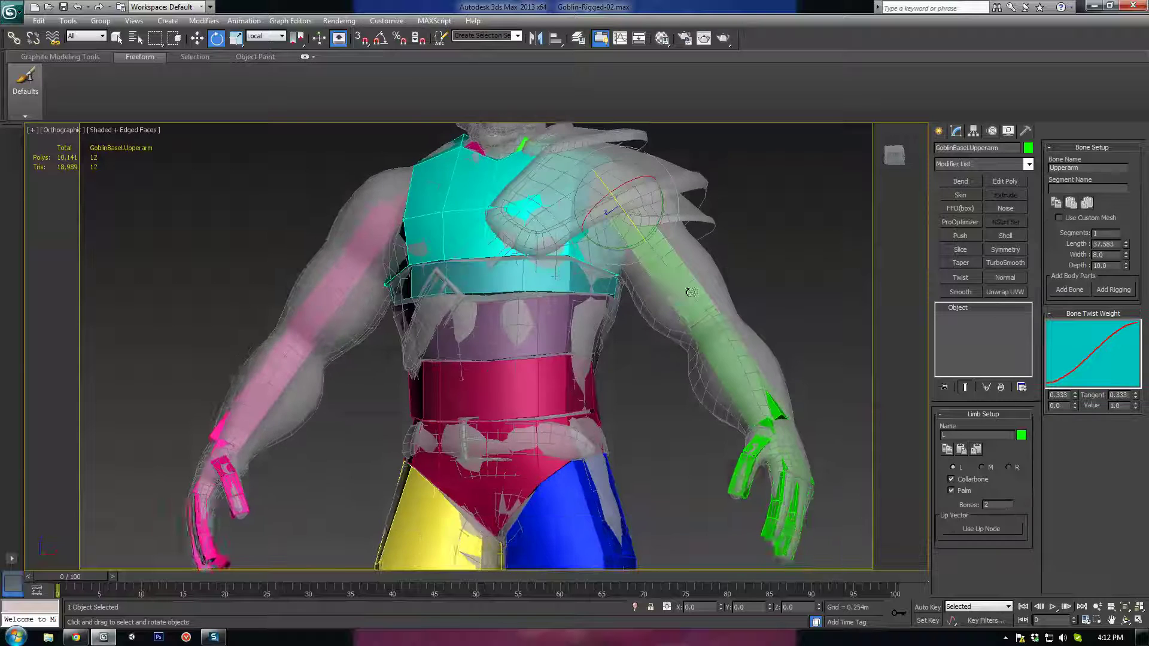
middle_click_drag(691, 292, 695, 309, "alt")
left_click(1005, 181)
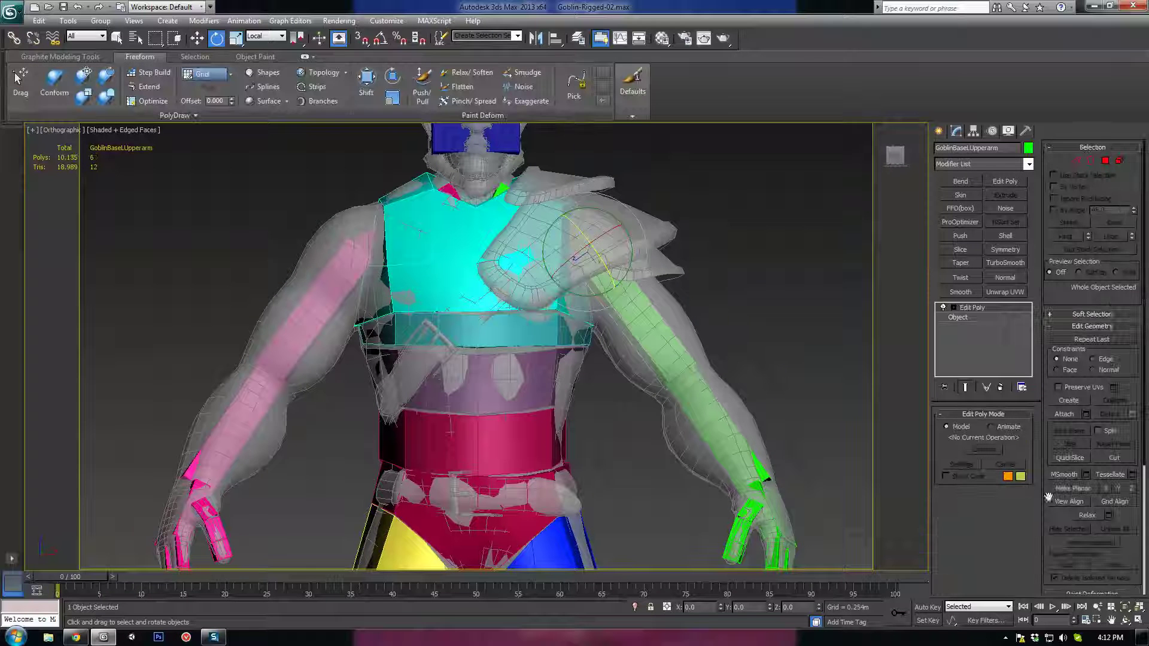
Move the front and back polygons of the left upper arm bone outward to match the arm mesh's depth
left_click(1106, 162)
left_click(657, 336)
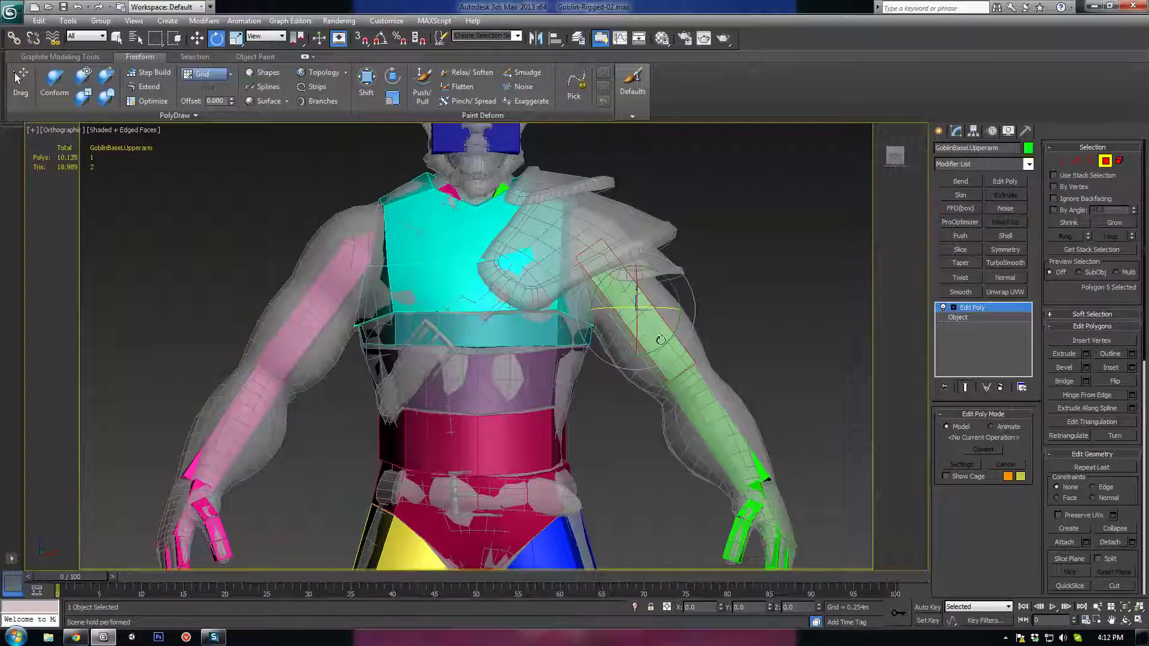
middle_click_drag(660, 341, 688, 388, "alt")
scroll(691, 389, "up", 2)
key("w")
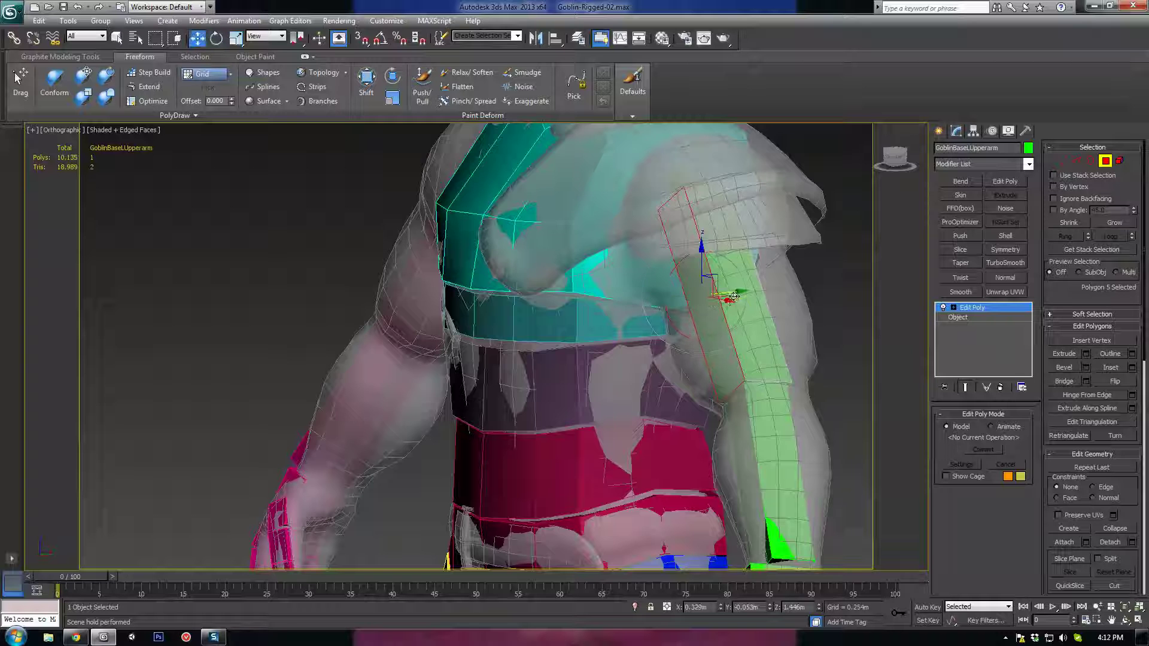
scroll(721, 292, "up", 3)
left_click_drag(728, 295, 716, 296)
middle_click_drag(820, 396, 787, 357, "alt")
middle_click_drag(787, 356, 696, 339)
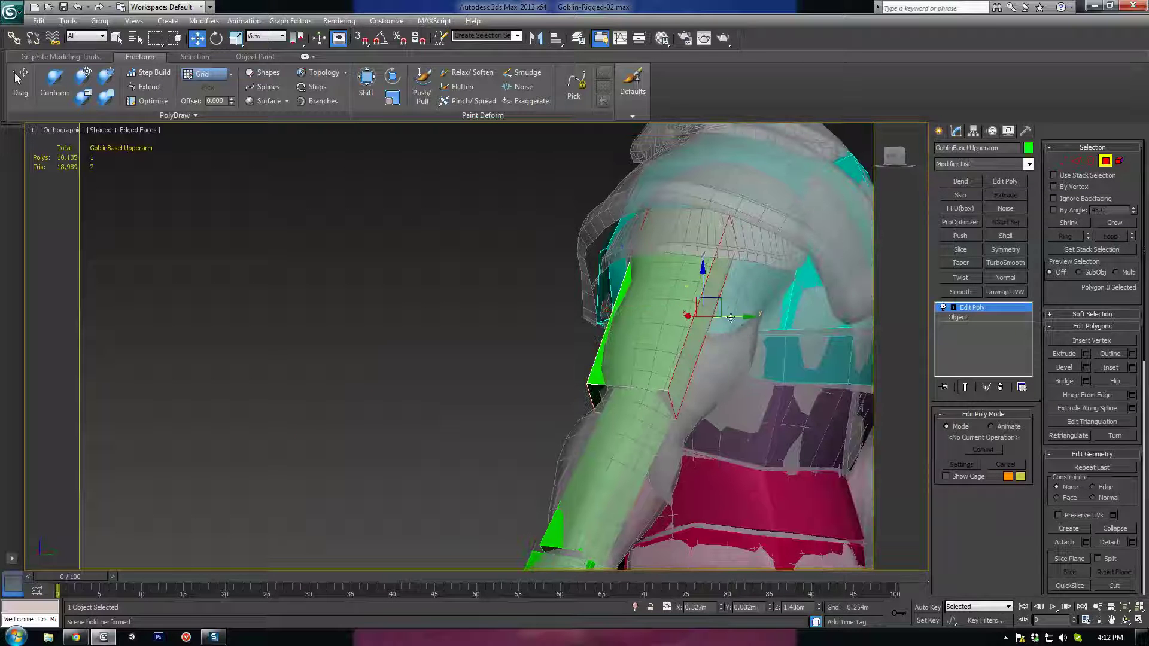
left_click_drag(730, 317, 771, 318)
Using the Local coordinate system, move the upper arm bone's outer and inner side polygons outward to the arm mesh's width
left_click(669, 347)
middle_click_drag(669, 359, 641, 177, "alt")
left_click(267, 36)
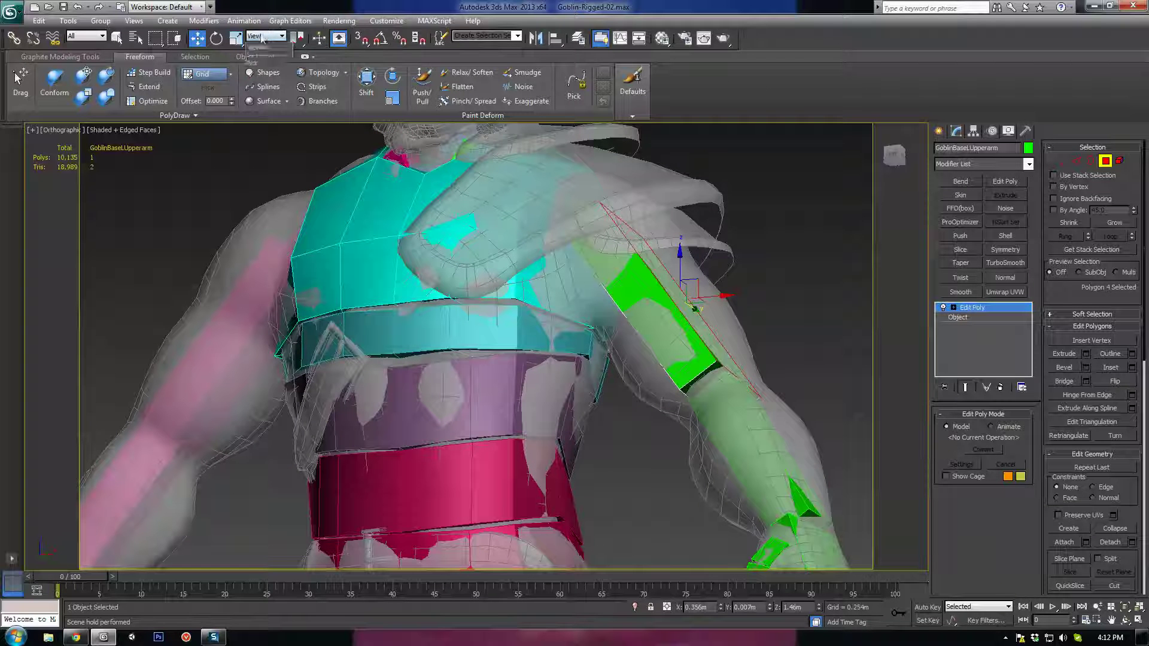
left_click(263, 83)
left_click_drag(707, 276, 742, 253)
middle_click_drag(731, 277, 679, 241, "alt")
left_click(655, 332)
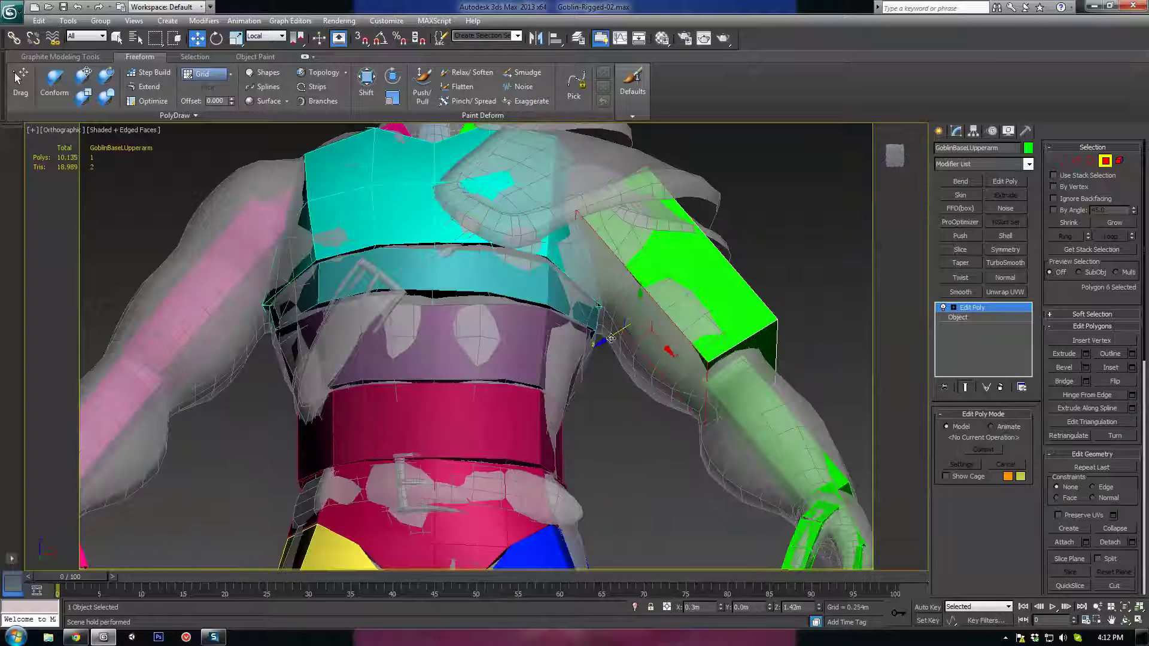
left_click_drag(610, 339, 570, 362)
middle_click_drag(750, 288, 559, 293, "alt")
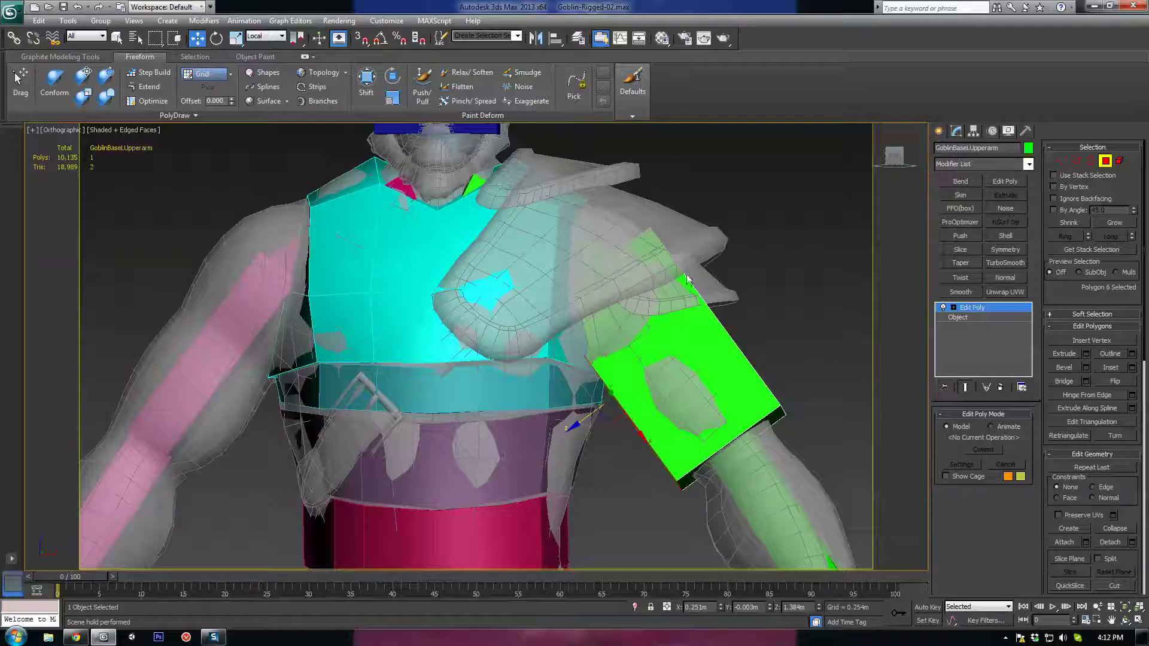
Return to the View coordinate system and move the two upper inner vertices of the upper arm bone to the armpit
scroll(688, 280, "up", 2)
left_click(273, 39)
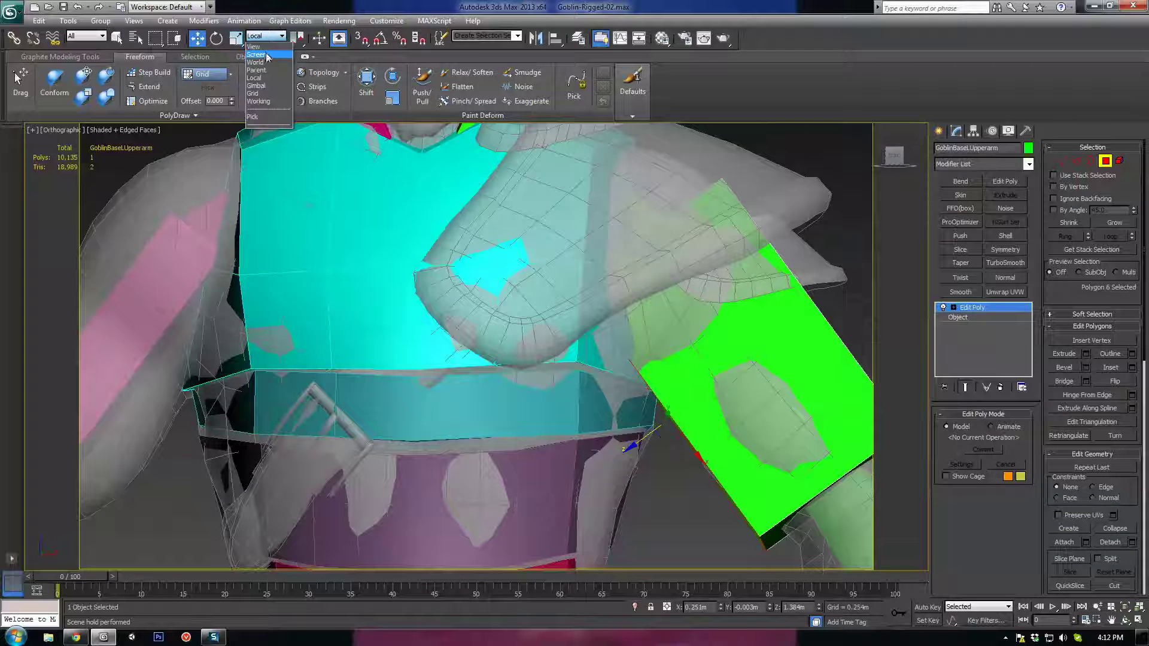
left_click(257, 47)
scroll(654, 295, "up", 2)
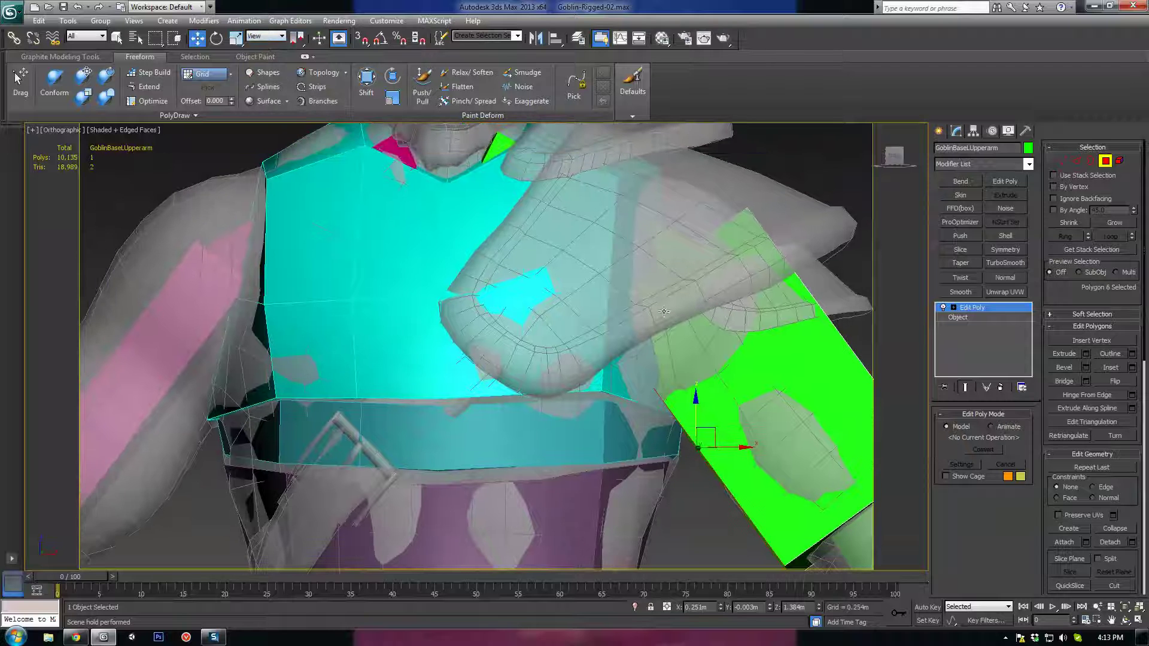
middle_click_drag(689, 347, 691, 301)
key("1")
key("F3")
left_click_drag(640, 250, 551, 336)
key("F3")
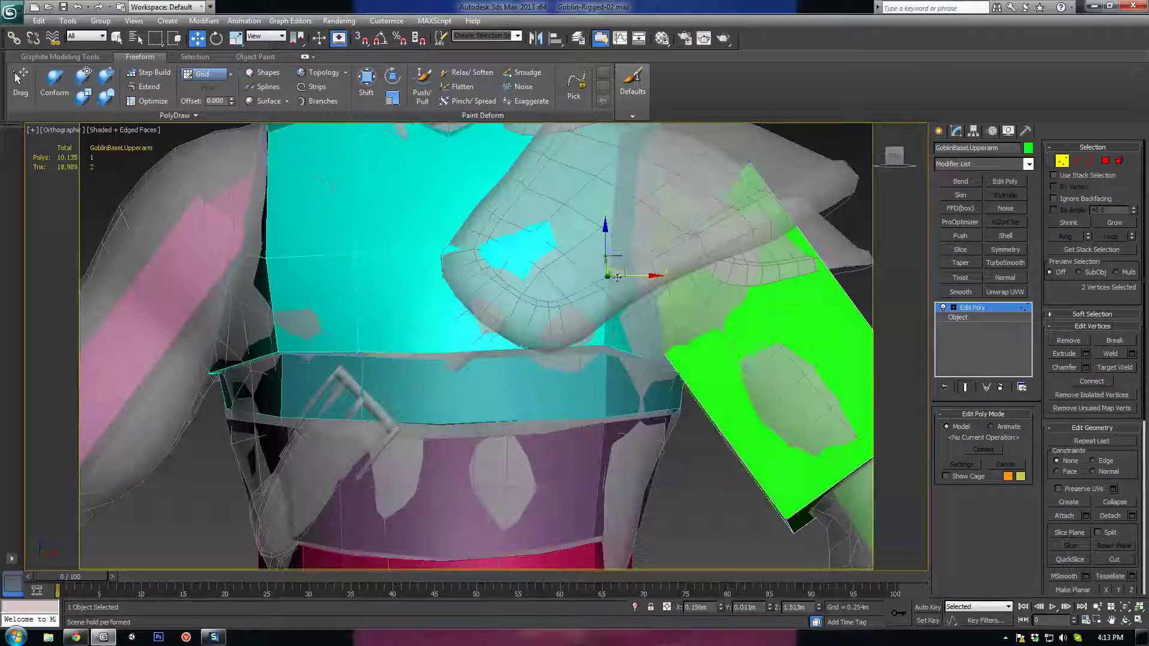
left_click_drag(630, 266, 711, 369)
Move the two upper outer vertices of the upper arm bone up and inward to the top of the shoulder
middle_click_drag(739, 218, 739, 272)
left_click_drag(782, 192, 698, 275)
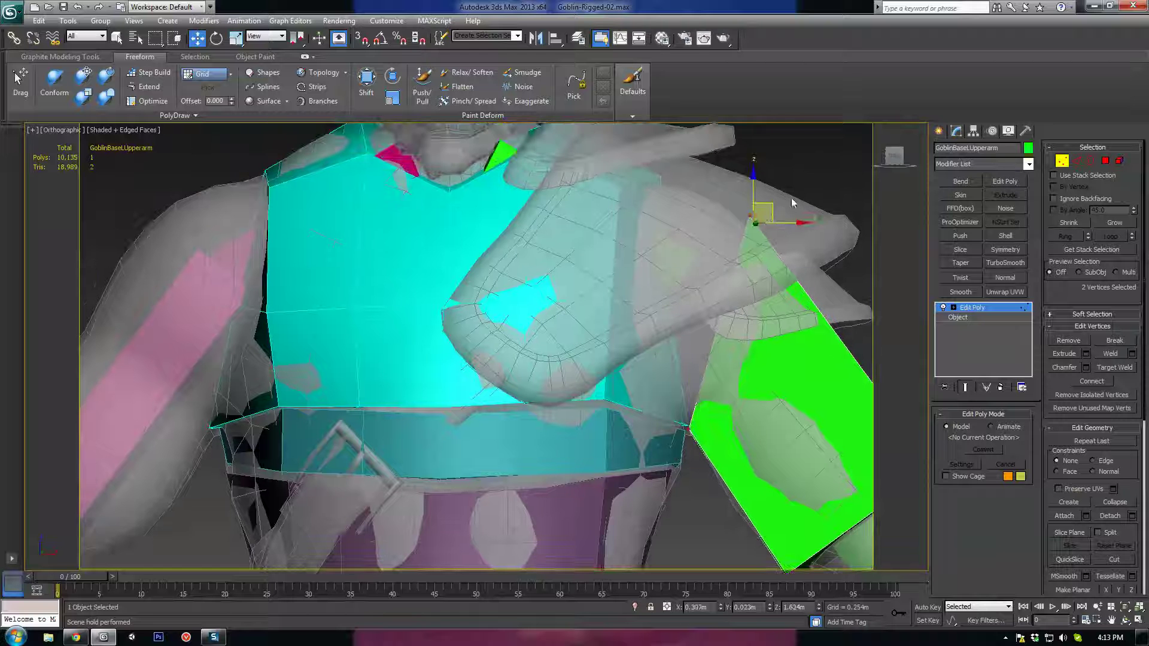
left_click_drag(770, 210, 690, 174)
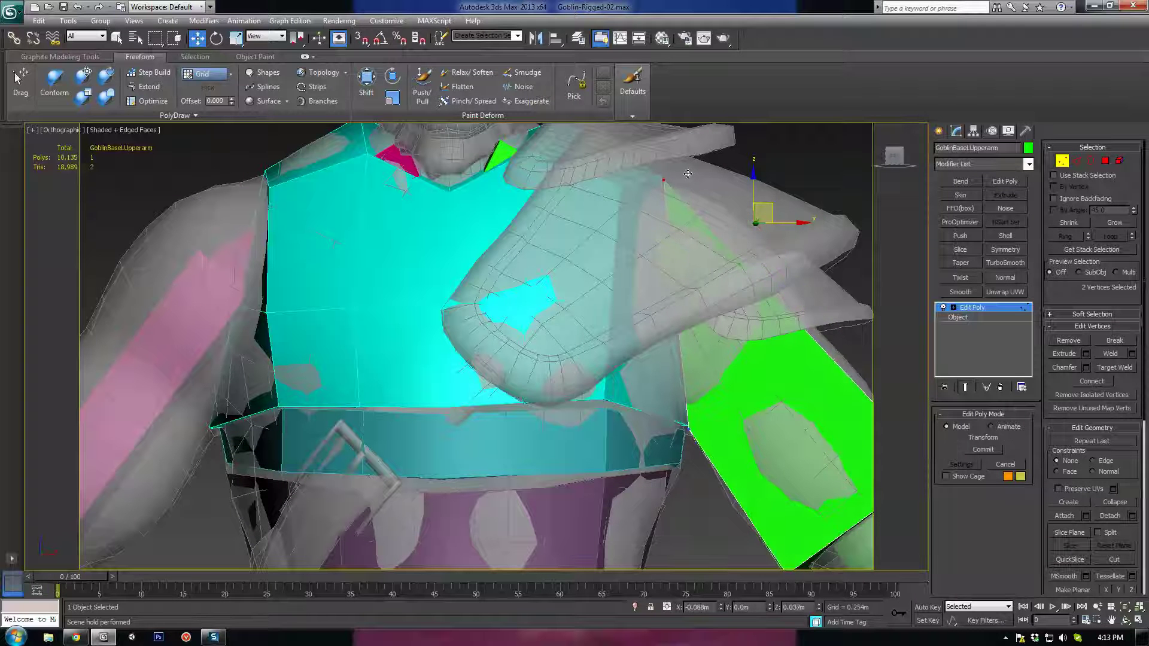
middle_click_drag(690, 172, 618, 157)
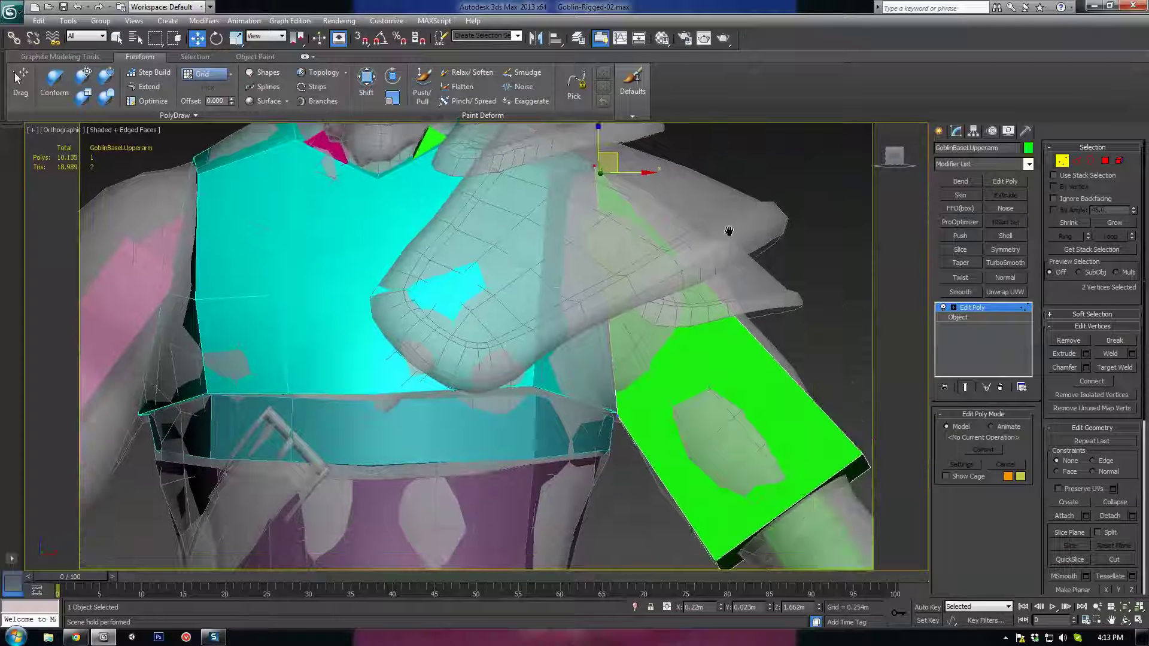
Connect the upper arm bone's lengthwise edges with a new loop and move its vertices to the shoulder and armpit contours
key("2")
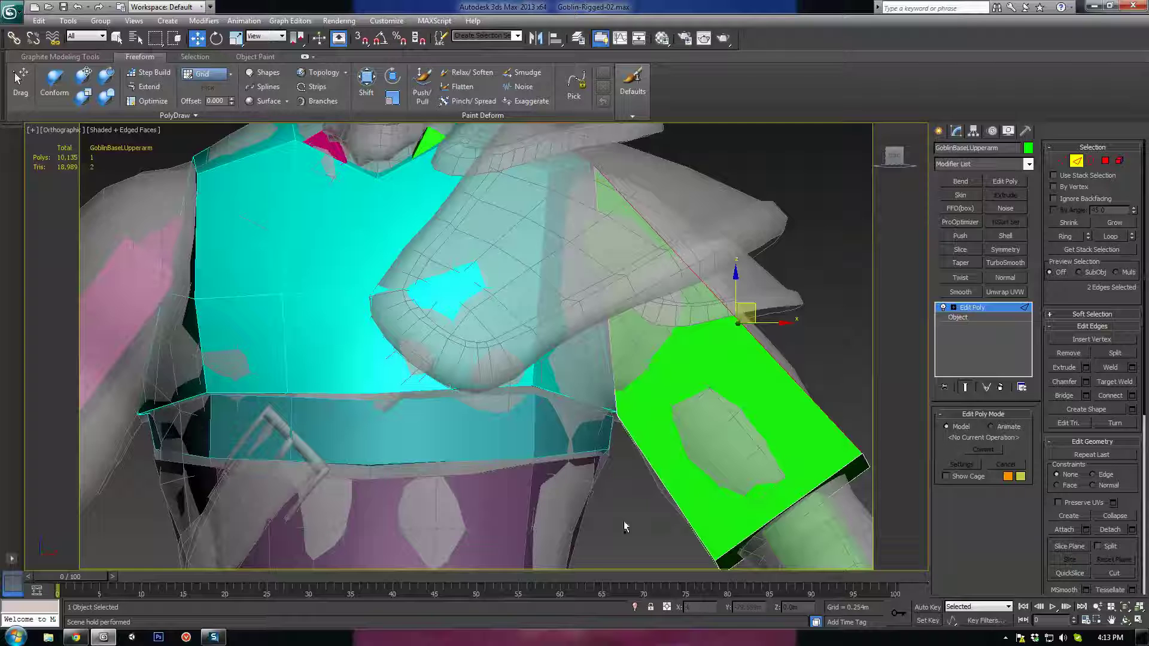
left_click(1110, 396)
key("1")
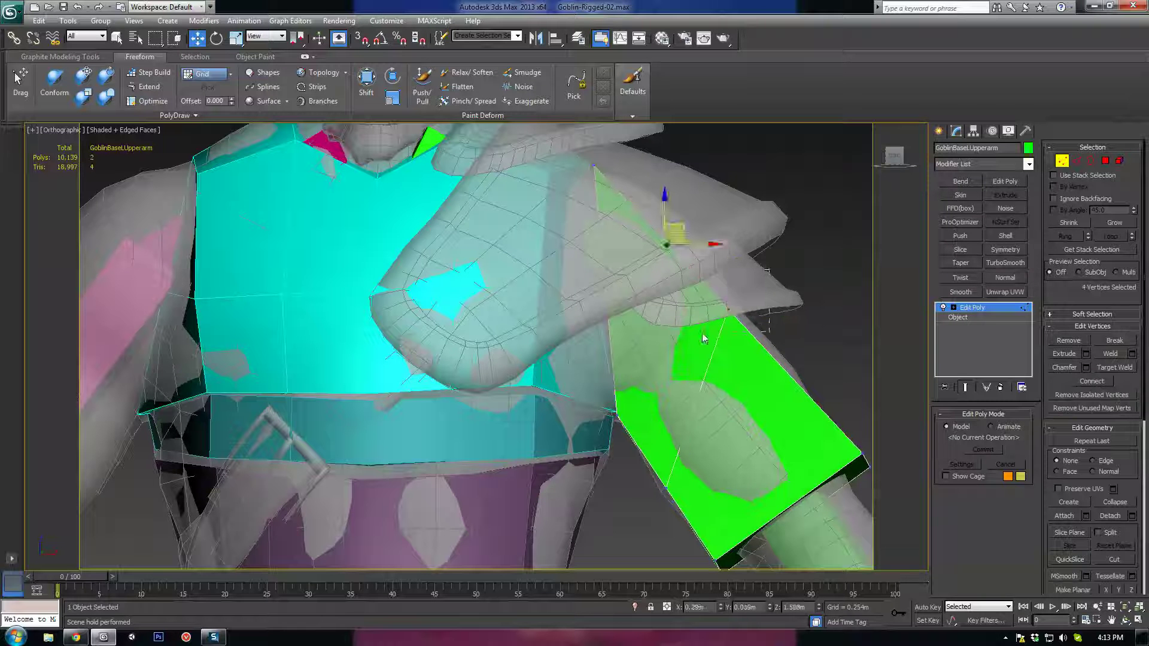
left_click_drag(715, 221, 699, 204)
left_click_drag(636, 517, 646, 419)
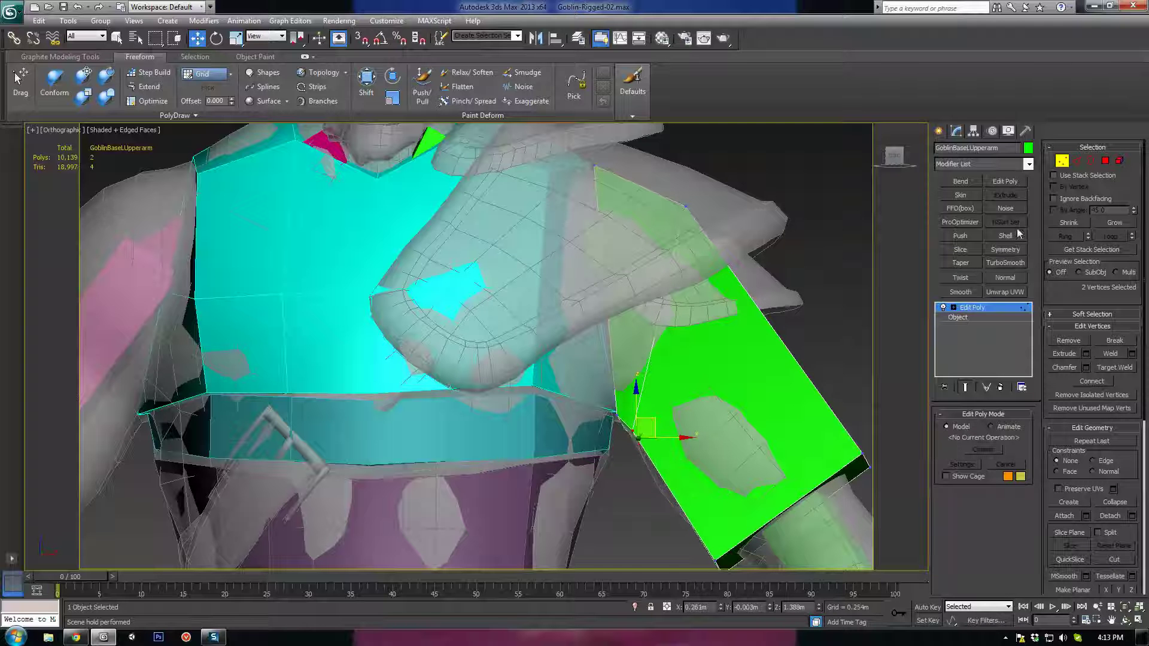
Connect the lower lengthwise edges with a second loop and fit its inner and outer vertices to the arm, adjusting the shoulder vertices
left_click(1077, 160)
left_click_drag(778, 393, 778, 393)
middle_click_drag(698, 457, 692, 416)
left_click_drag(697, 451, 637, 479, "ctrl")
left_click(1110, 396)
key("1")
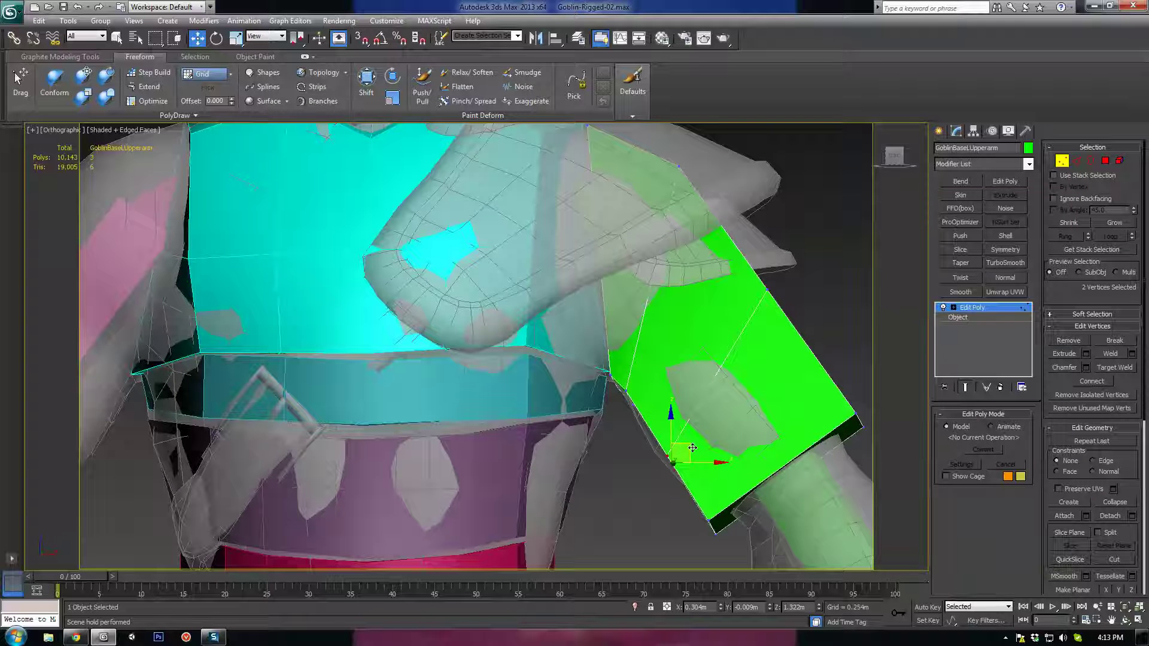
left_click_drag(687, 451, 677, 450)
left_click_drag(844, 264, 722, 334)
left_click_drag(788, 288, 754, 225)
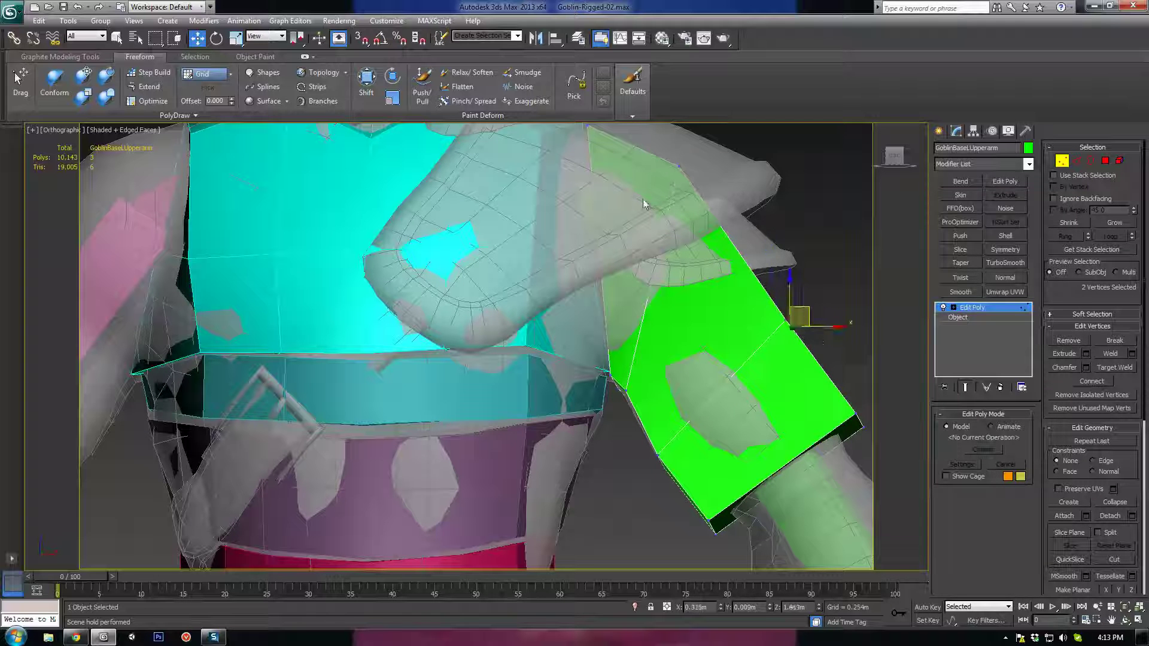
left_click_drag(644, 204, 691, 161)
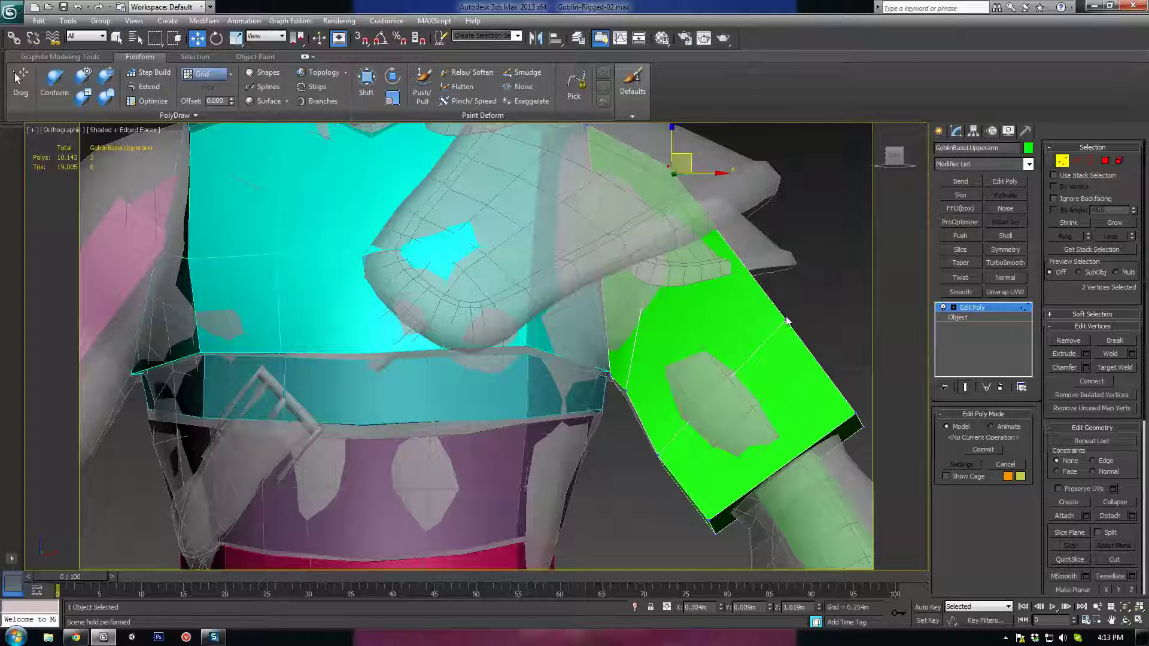
Move the elbow-end vertices and the inner mid-arm vertices of the upper arm bone to follow the arm mesh's outline
middle_click_drag(787, 322, 706, 239)
left_click_drag(808, 293, 764, 345)
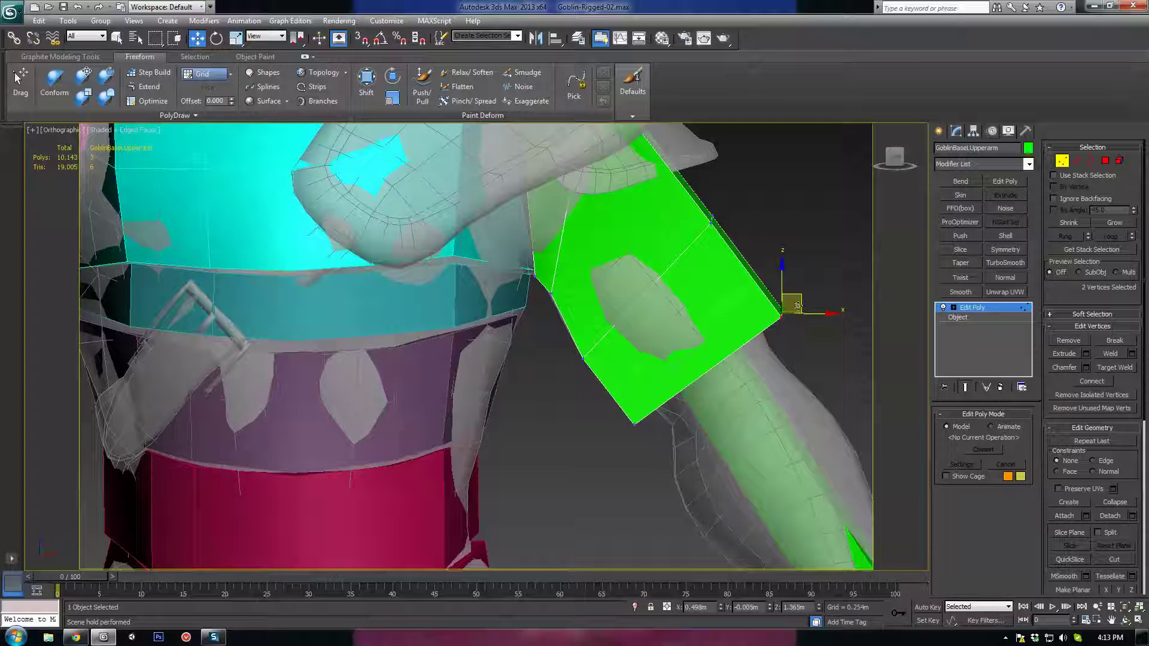
left_click_drag(797, 306, 786, 334)
middle_click_drag(671, 402, 666, 397, "alt")
left_click_drag(666, 397, 689, 409)
left_click_drag(625, 321, 551, 396)
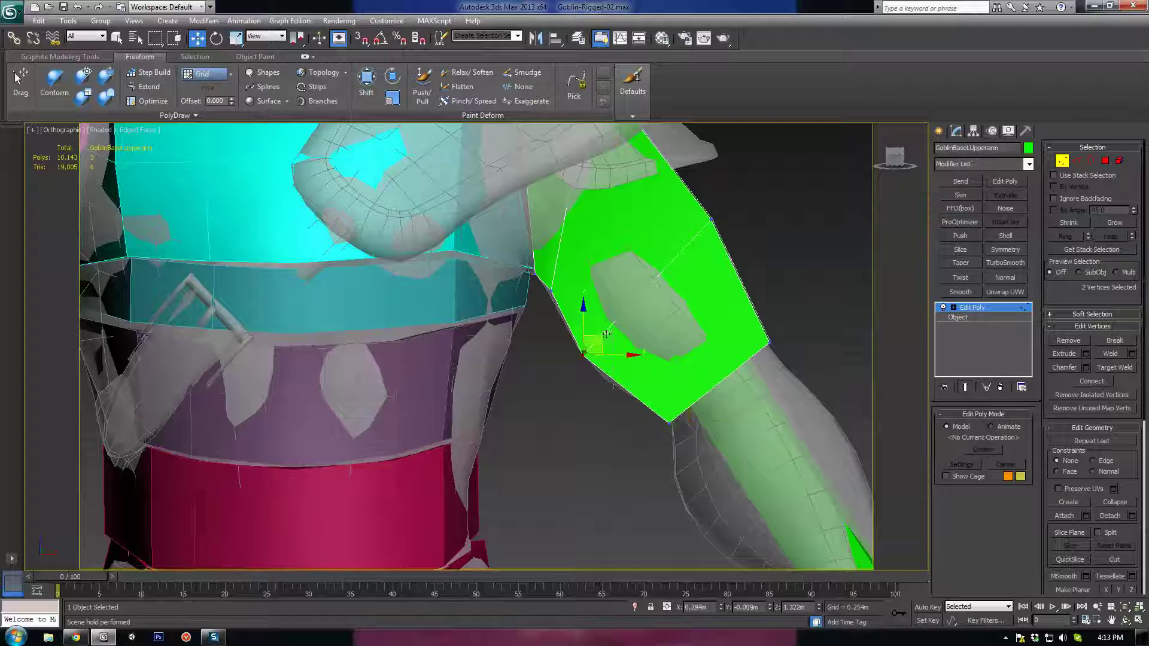
left_click_drag(604, 339, 620, 359)
middle_click_drag(620, 360, 827, 271, "alt")
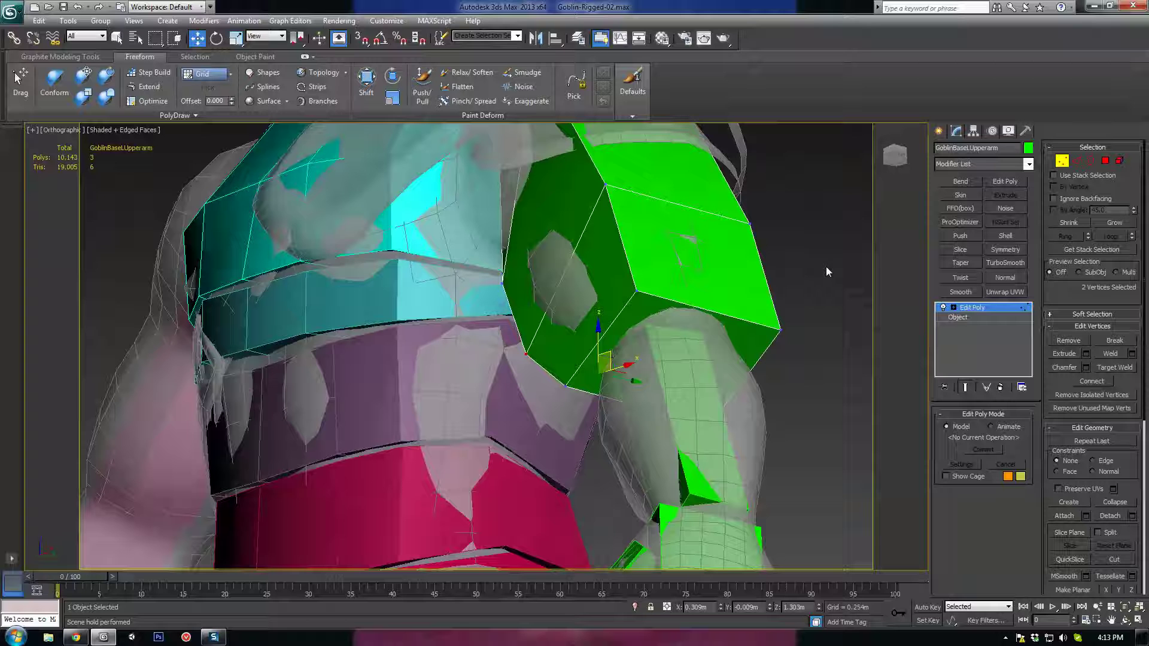
Connect two edge rings around the upper arm bone to add lengthwise center loops on its wide faces and its sides
left_click(1078, 161)
left_click(1072, 238)
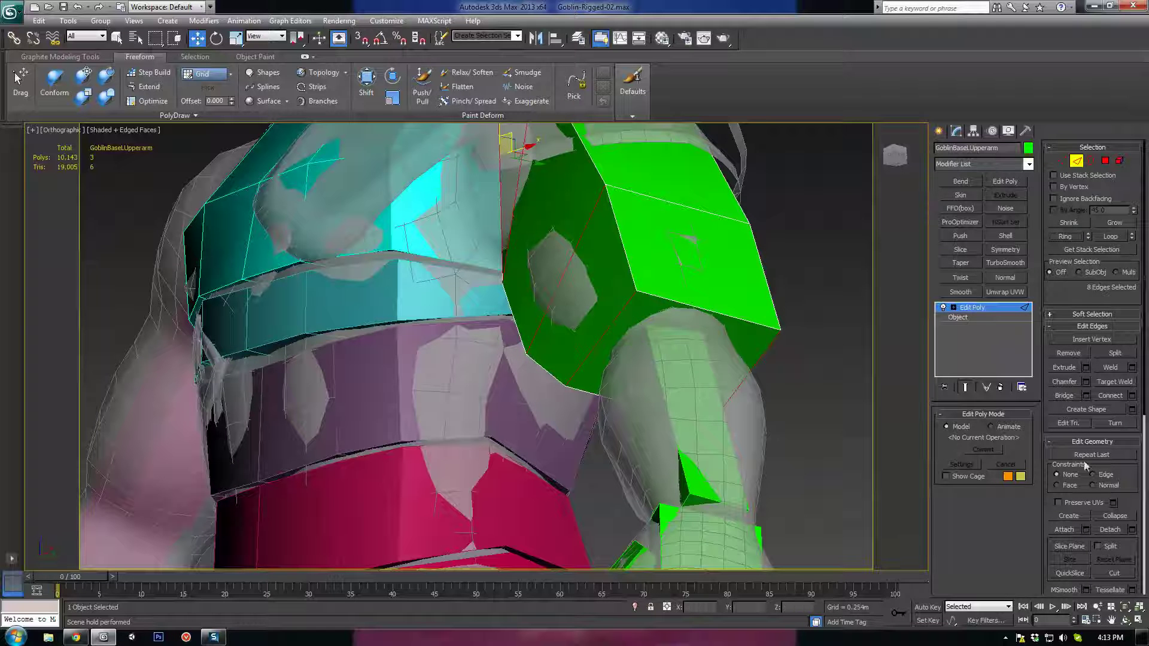
left_click(1109, 397)
left_click(695, 310)
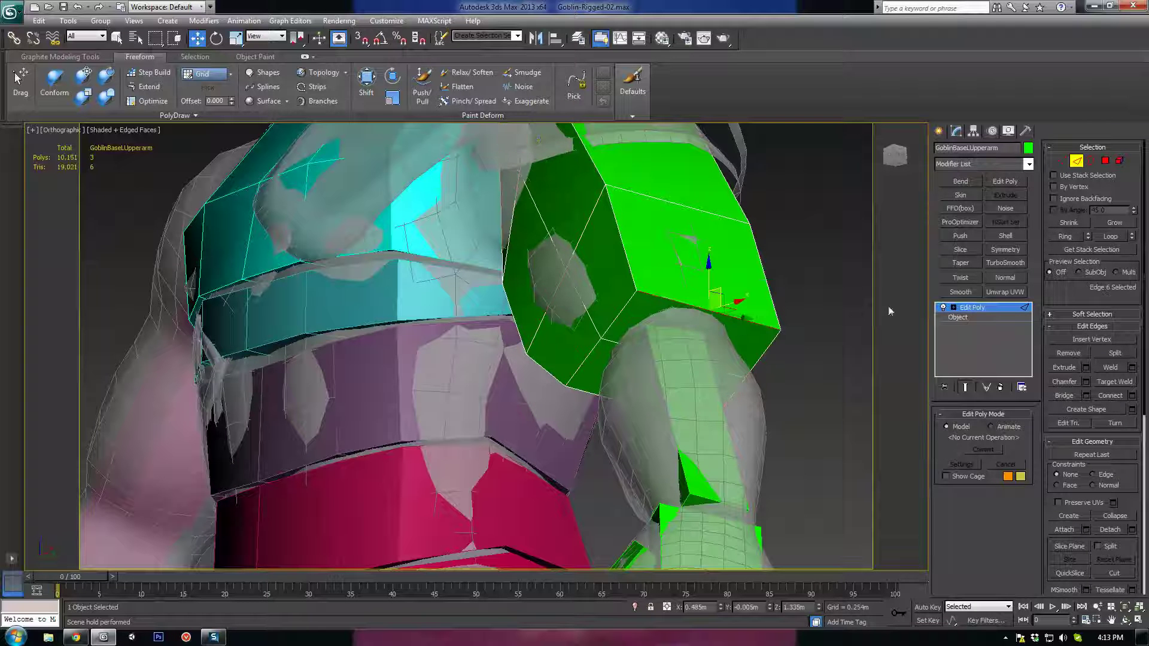
left_click(1066, 239)
left_click(1110, 395)
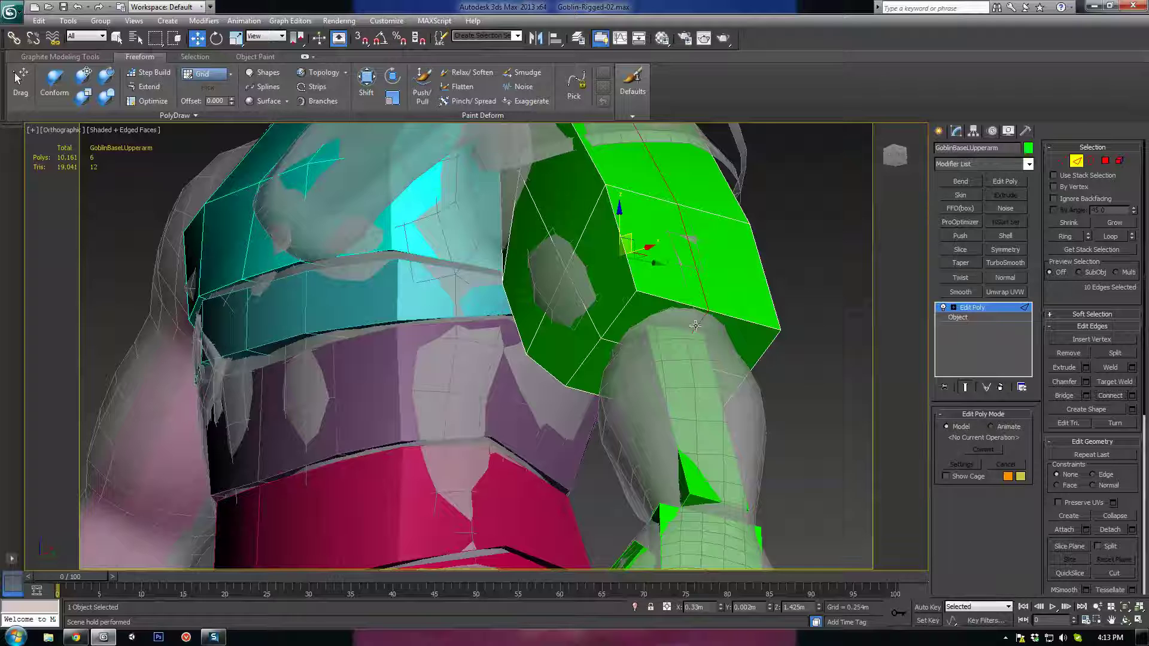
Select the three front outer corner edges near the shoulder and move them inward to round the upper arm bone
left_click(601, 174)
left_click(611, 207, "ctrl")
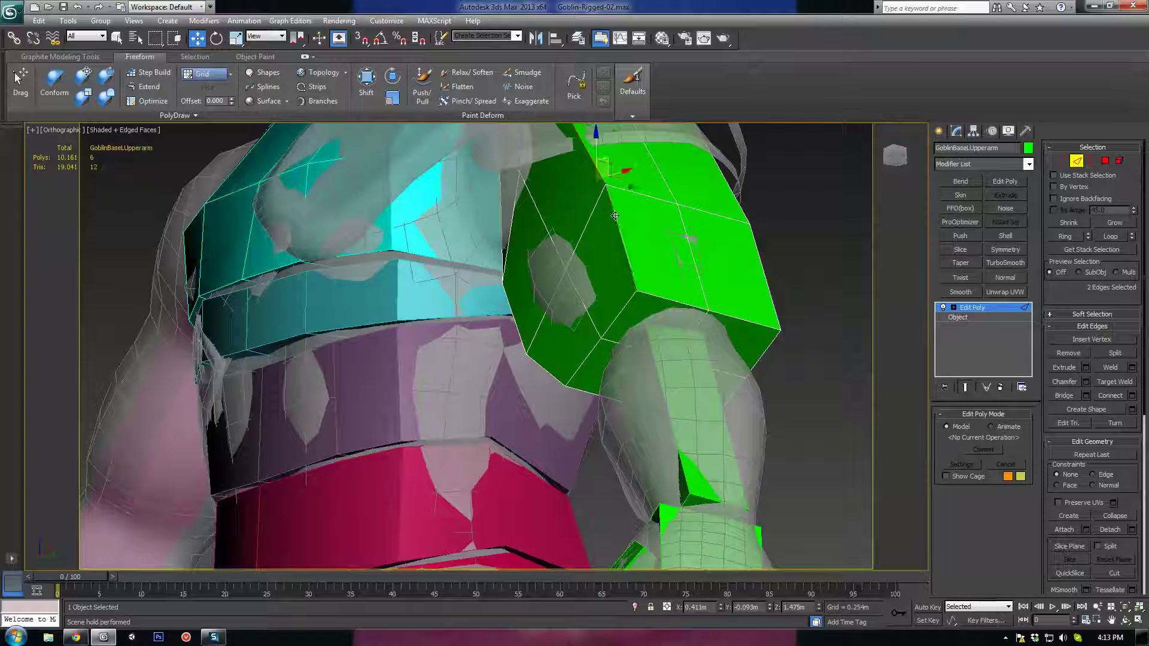
middle_click_drag(612, 206, 610, 286)
middle_click_drag(610, 286, 534, 186, "alt")
left_click(532, 186, "ctrl")
middle_click_drag(577, 220, 570, 216, "alt")
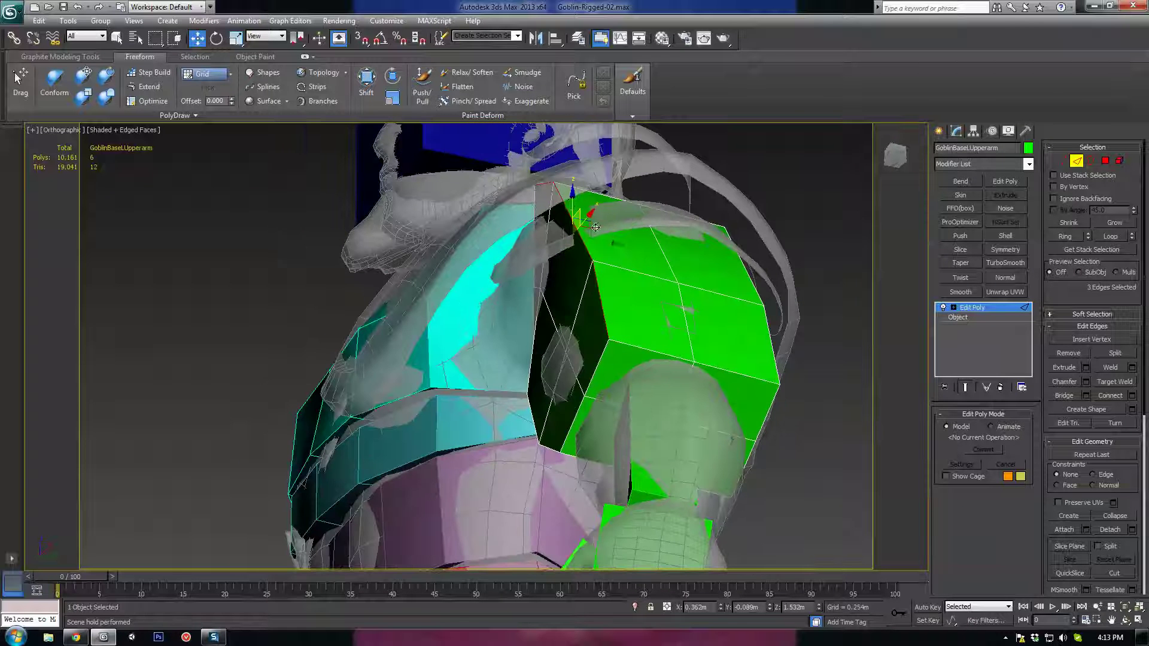
left_click_drag(589, 222, 615, 273)
middle_click_drag(615, 273, 724, 253, "alt")
Select the three back outer corner edges near the shoulder and move them inward to match the arm mesh
left_click(724, 252)
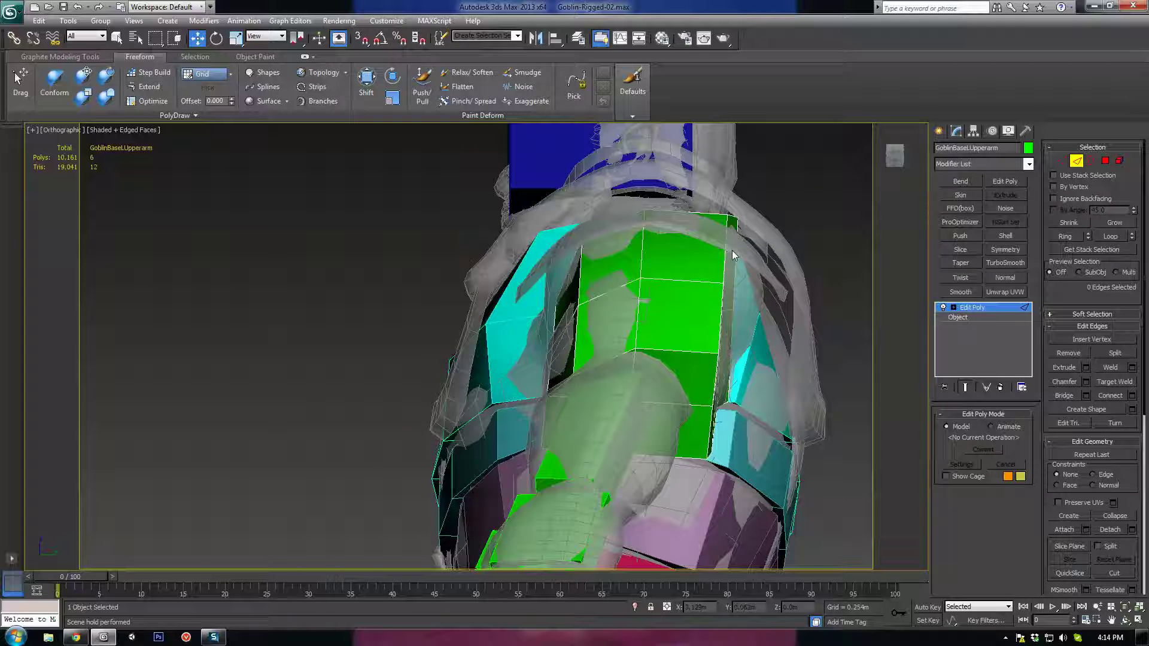
left_click(732, 216, "ctrl")
left_click(723, 299, "ctrl")
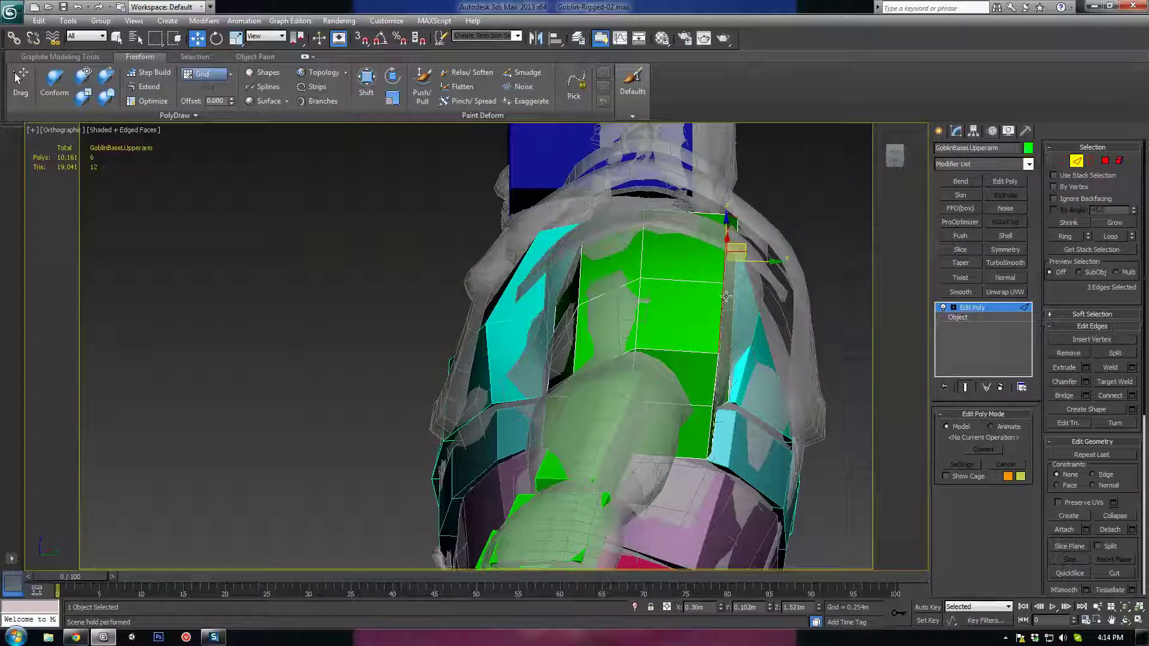
middle_click_drag(722, 299, 705, 255, "alt")
left_click_drag(702, 257, 692, 368)
middle_click_drag(692, 368, 669, 381, "alt")
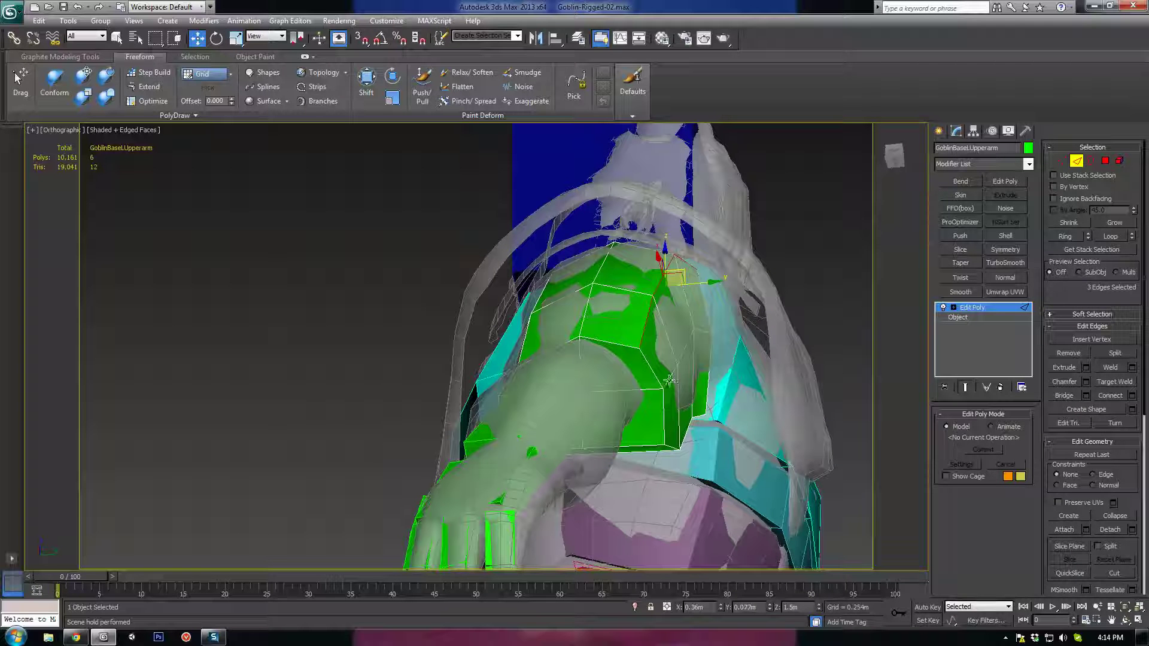
Move the back and front outer corner vertices at the elbow end of the upper arm bone toward the mesh surface
key("1")
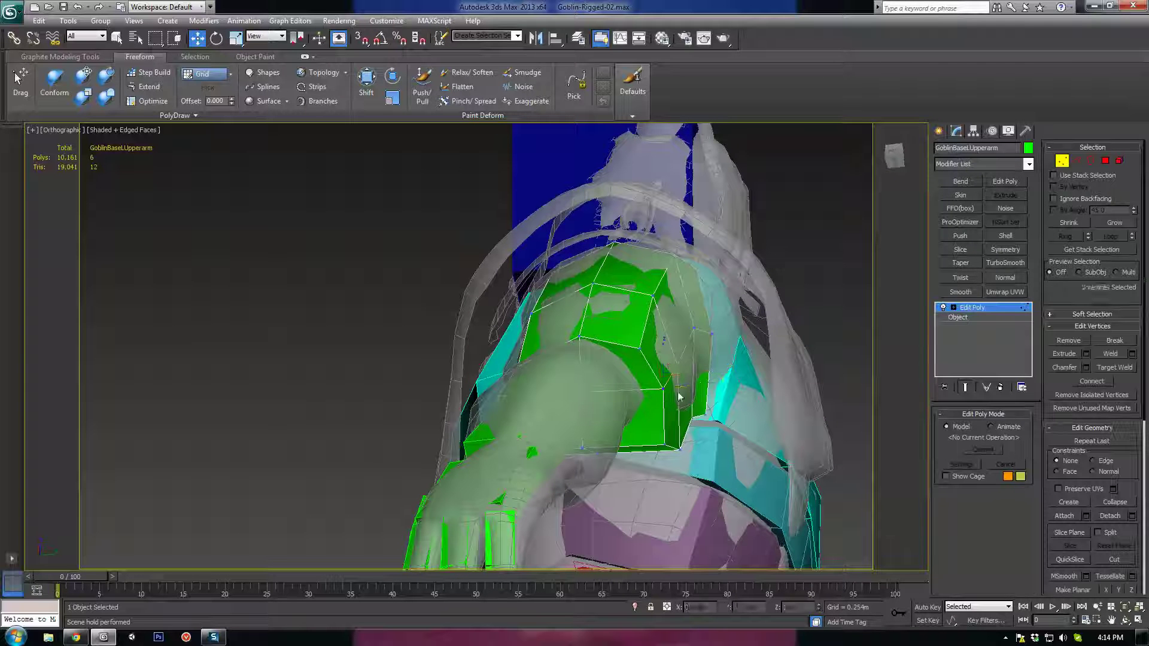
left_click_drag(703, 389, 681, 390)
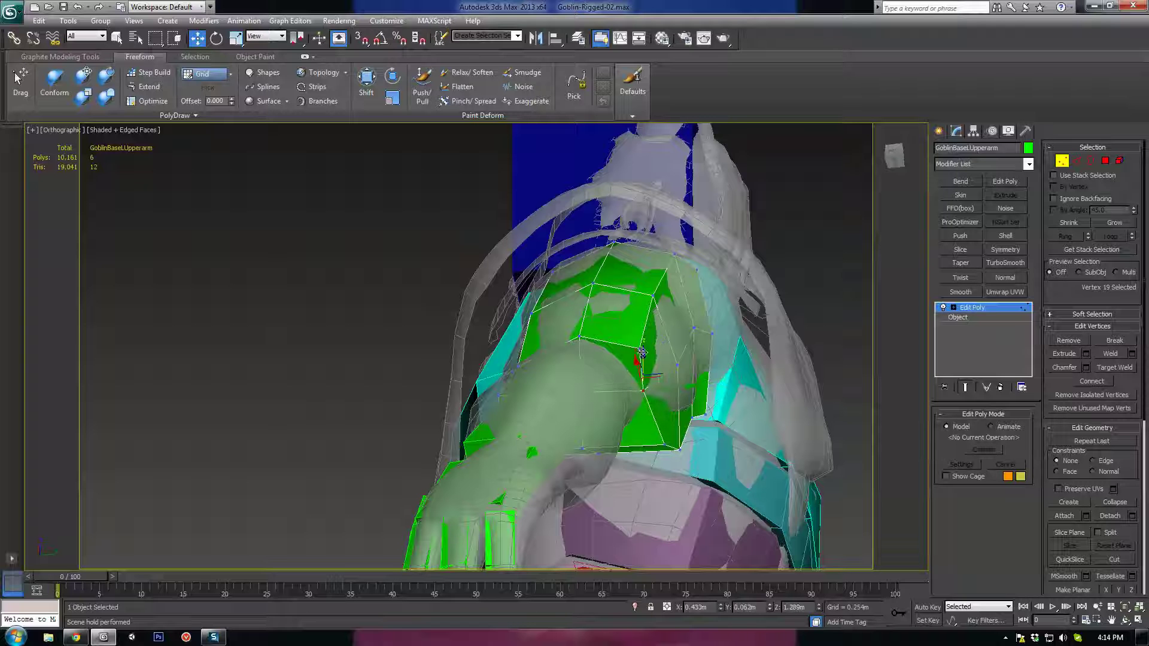
left_click(641, 350)
middle_click_drag(643, 353, 664, 331, "alt")
left_click_drag(653, 334, 629, 335)
middle_click_drag(533, 356, 567, 361, "alt")
left_click(542, 322)
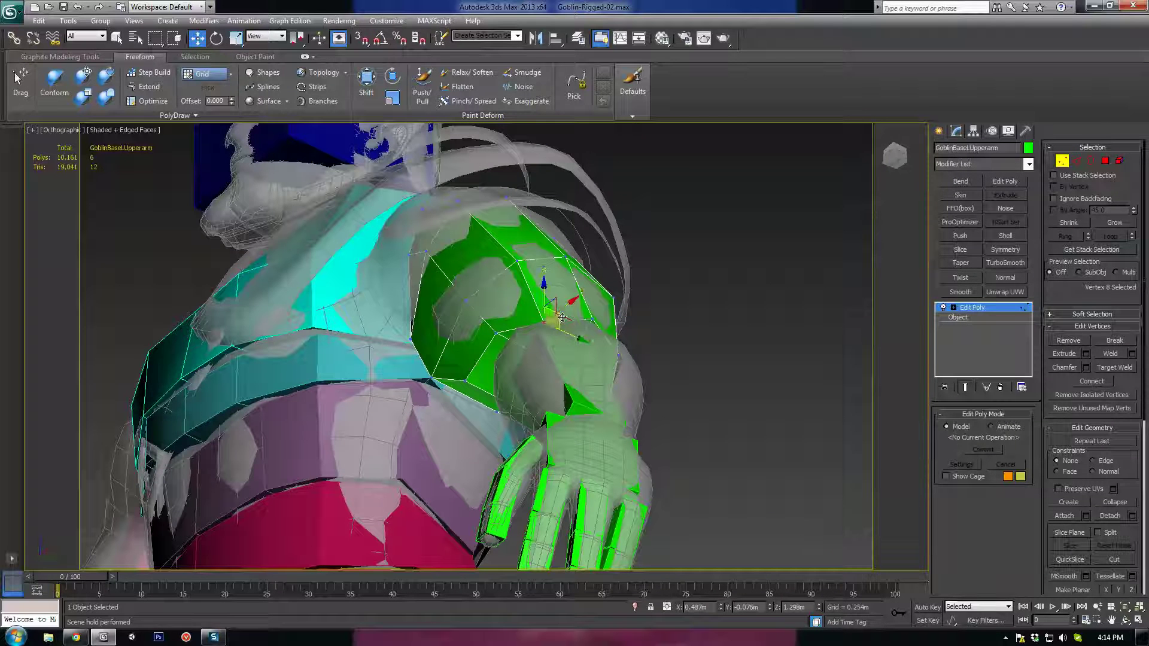
left_click_drag(558, 319, 561, 317)
Adjust the lower inner vertex and the front center vertex at the elbow end to fit the arm mesh
left_click(464, 382)
middle_click_drag(465, 383, 439, 385, "alt")
left_click_drag(491, 382, 483, 380)
middle_click_drag(469, 395, 503, 405, "alt")
left_click(516, 346)
middle_click_drag(518, 350, 555, 342, "alt")
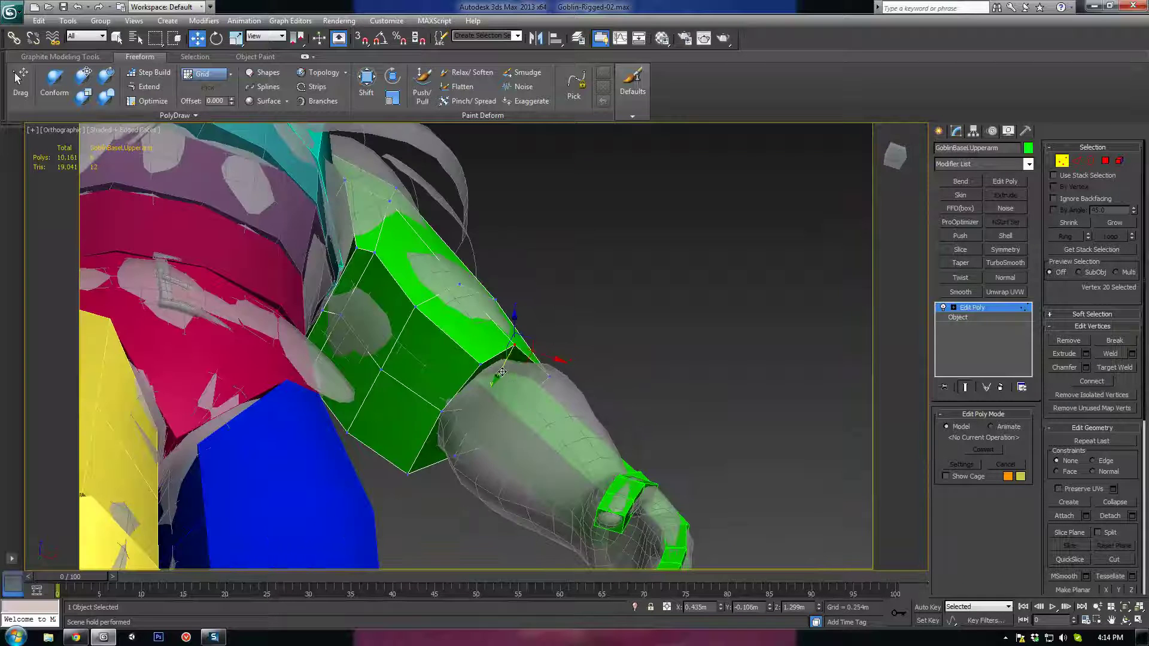
left_click_drag(502, 371, 492, 381)
Reposition the next front vertices of the upper arm bone, from the elbow end toward the middle, against the mesh
left_click(479, 364)
middle_click_drag(479, 365, 481, 349, "alt")
left_click_drag(472, 390, 468, 405)
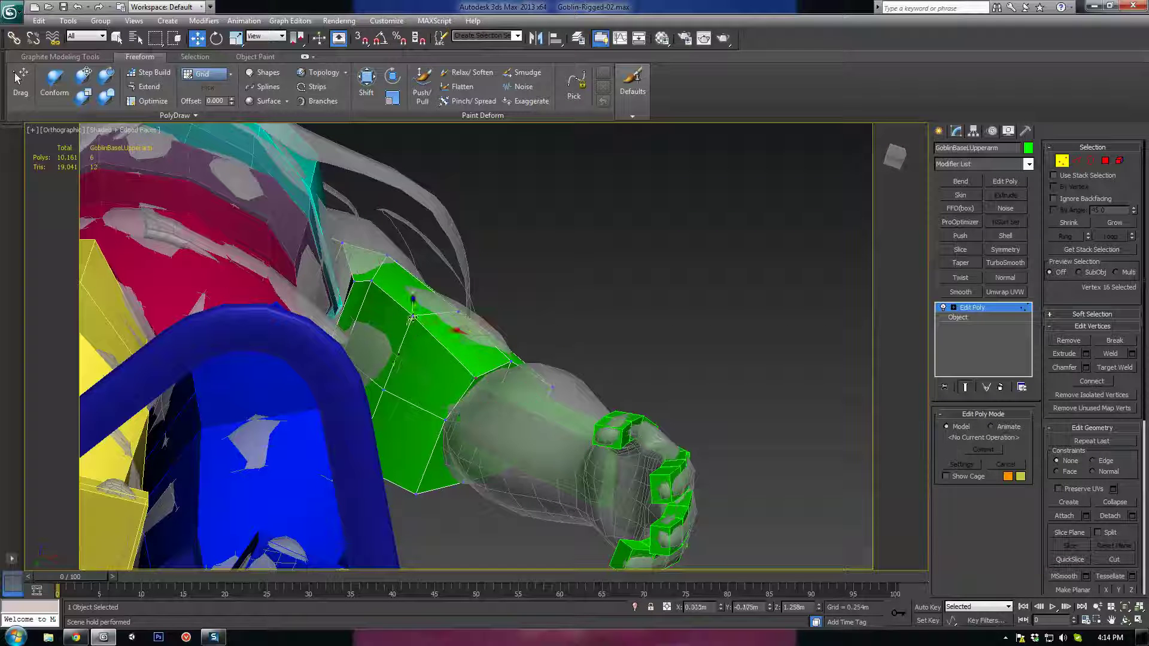
left_click_drag(416, 330, 357, 324)
Move the front underside vertex at the shoulder end of the left upper arm bone toward the arm mesh
left_click(372, 281)
left_click(353, 281)
middle_click_drag(353, 282, 360, 339, "alt")
left_click_drag(354, 314, 355, 347)
Select the two upper vertices at the shoulder end and move them and the neighbouring front vertices to fit the shoulder mesh
left_click(341, 242)
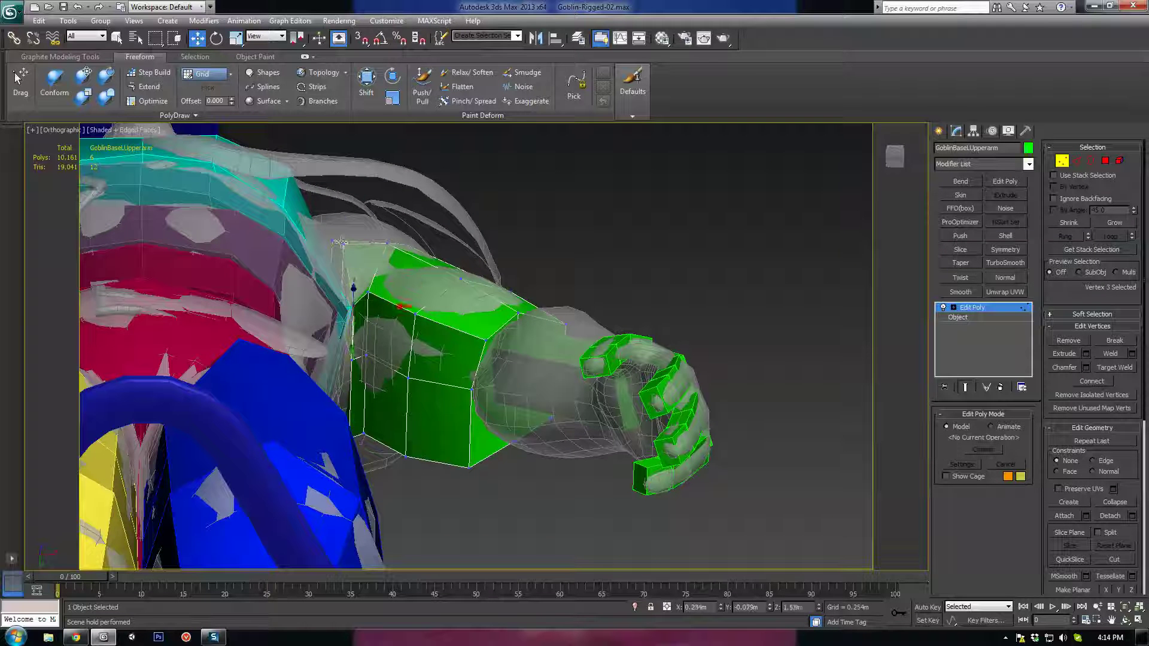
left_click_drag(320, 232, 346, 256)
mouse_move(345, 256)
middle_mouse_down("alt")
mouse_move(326, 291)
mouse_move(349, 262)
middle_mouse_up("alt")
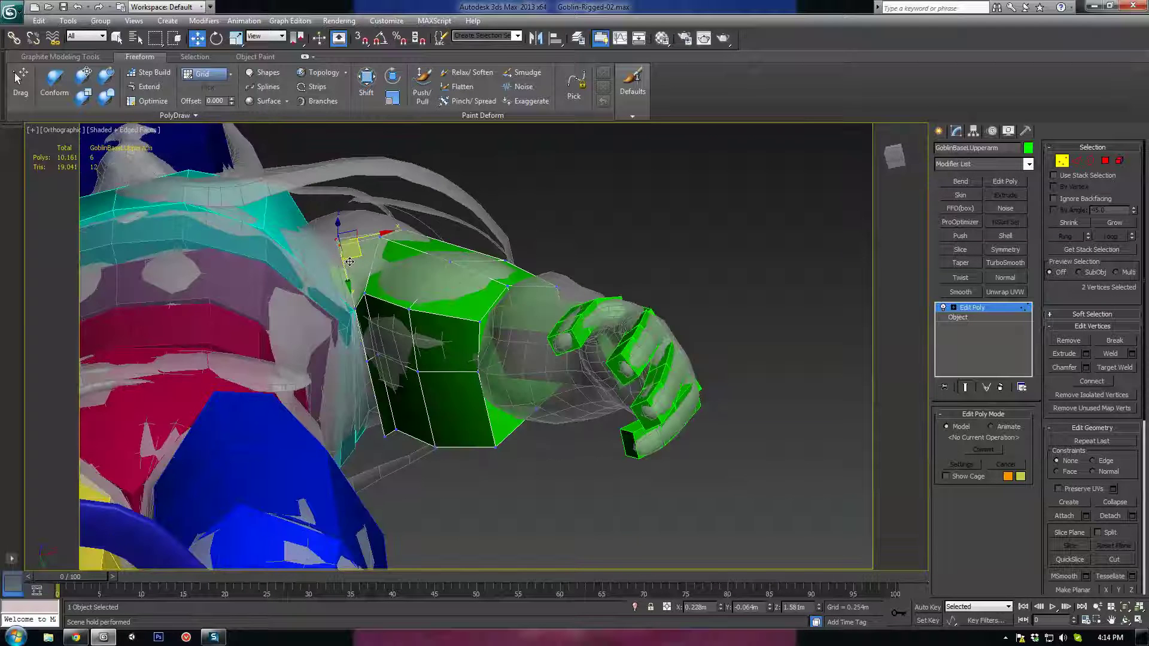
left_click_drag(345, 270, 343, 242)
middle_click_drag(343, 242, 228, 223, "alt")
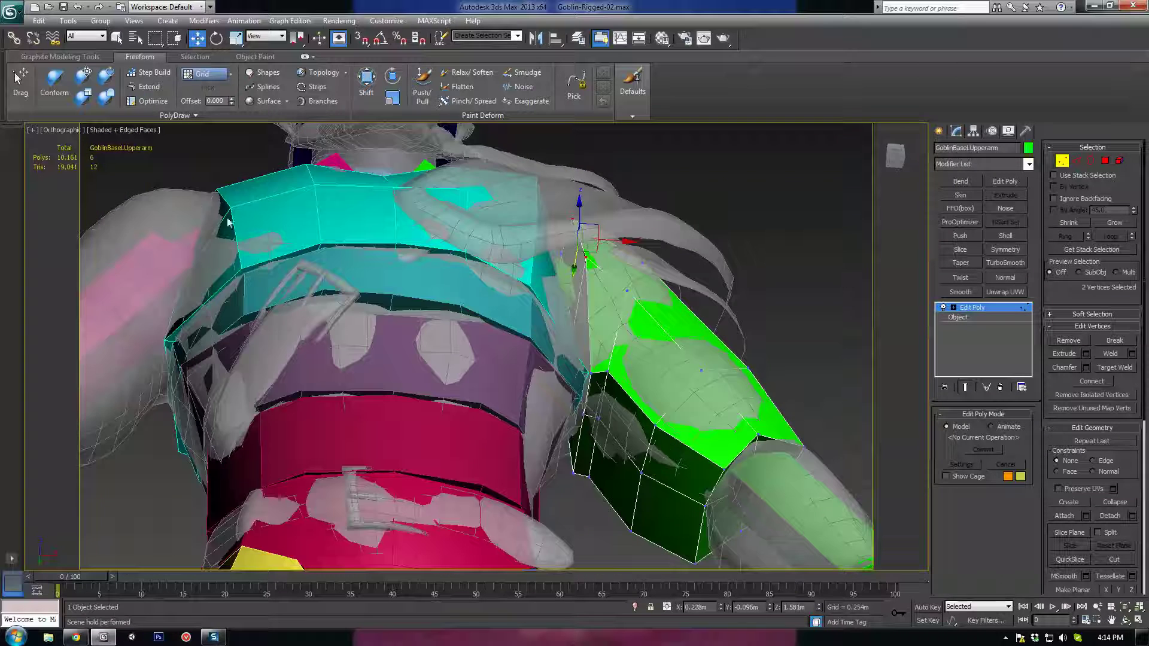
middle_click_drag(503, 326, 592, 310, "alt")
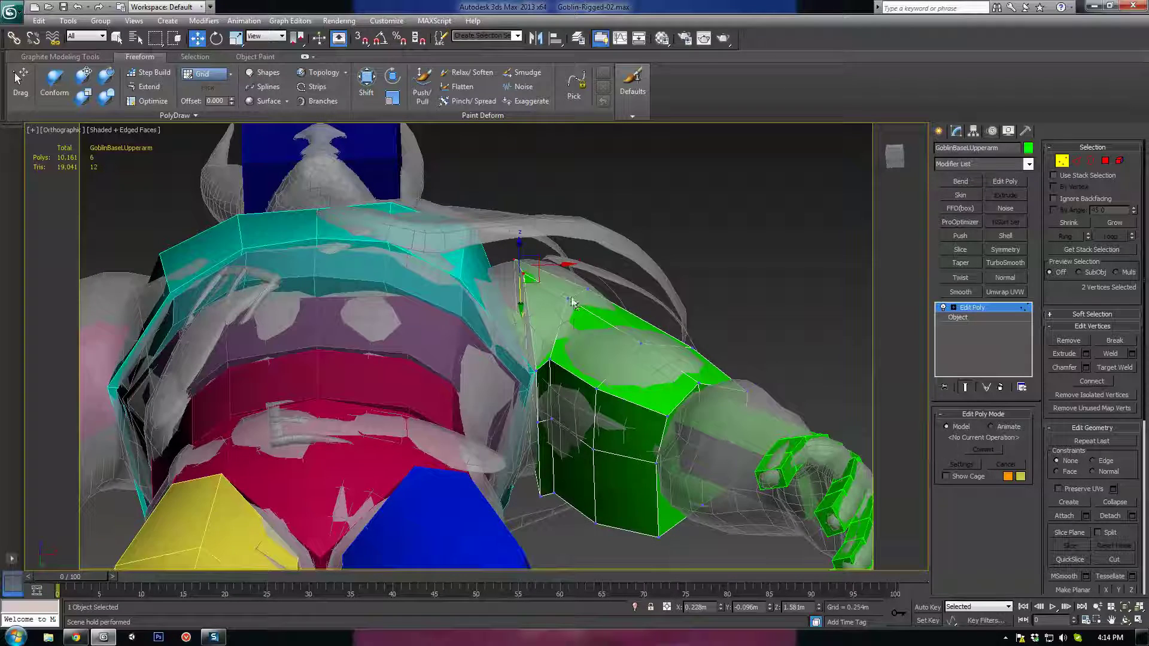
left_click_drag(574, 323, 576, 304)
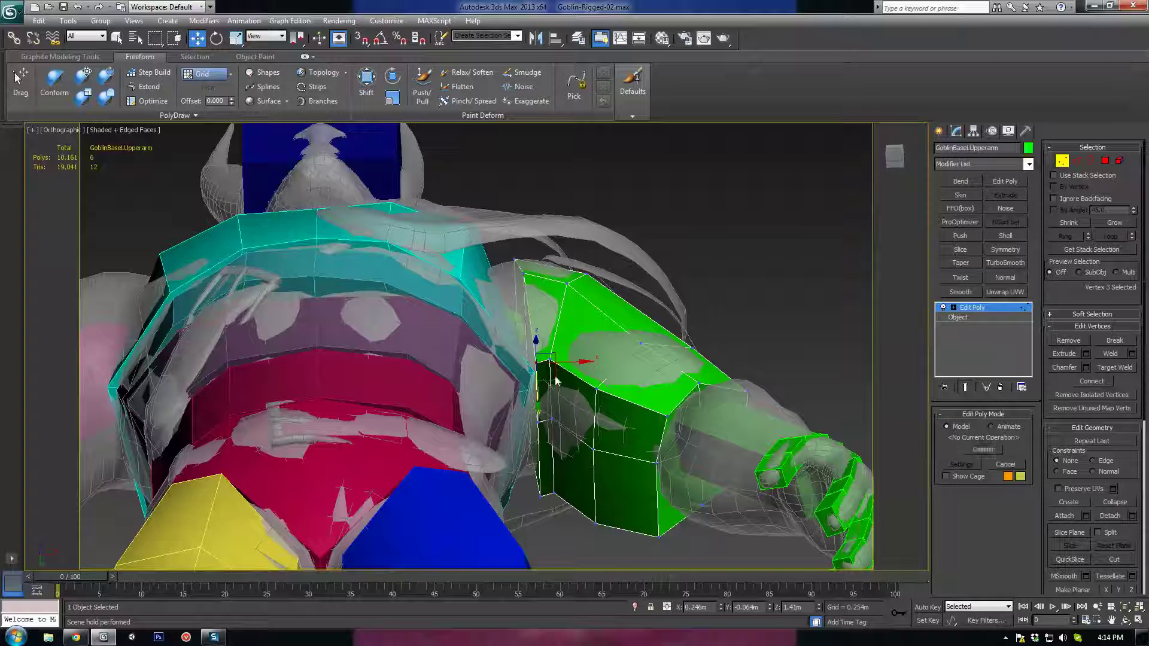
middle_click_drag(538, 375, 621, 294, "alt")
Move the underside corner vertex at the elbow end and the adjacent underside vertex inward to fit the arm mesh
left_click(600, 307)
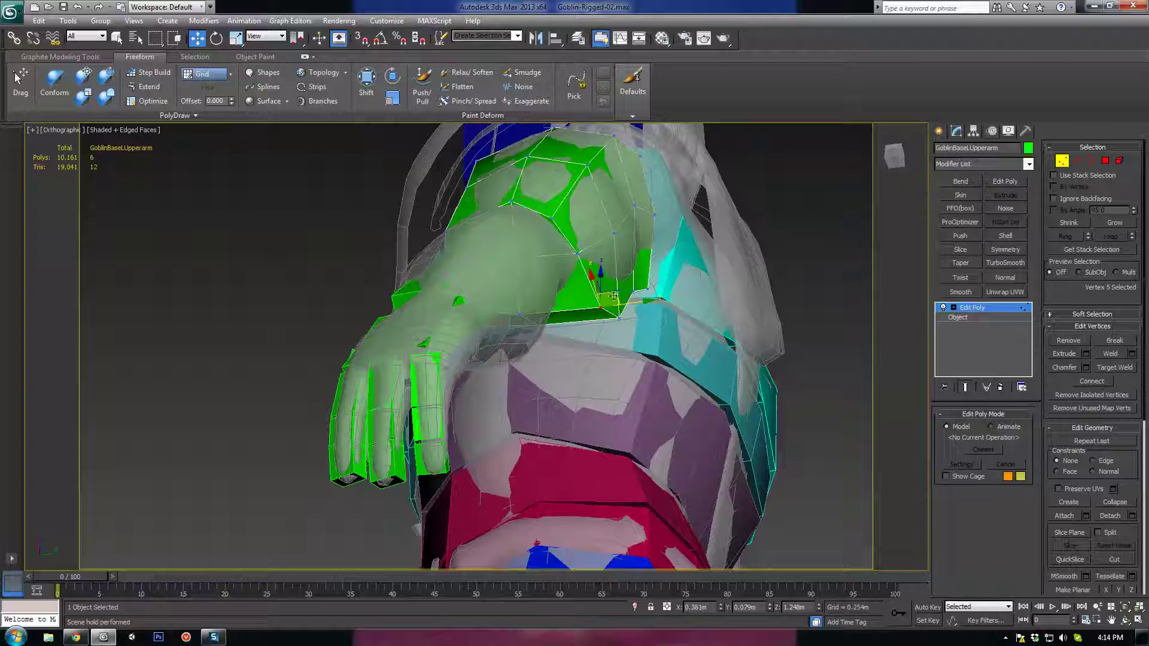
left_click_drag(613, 296, 534, 278)
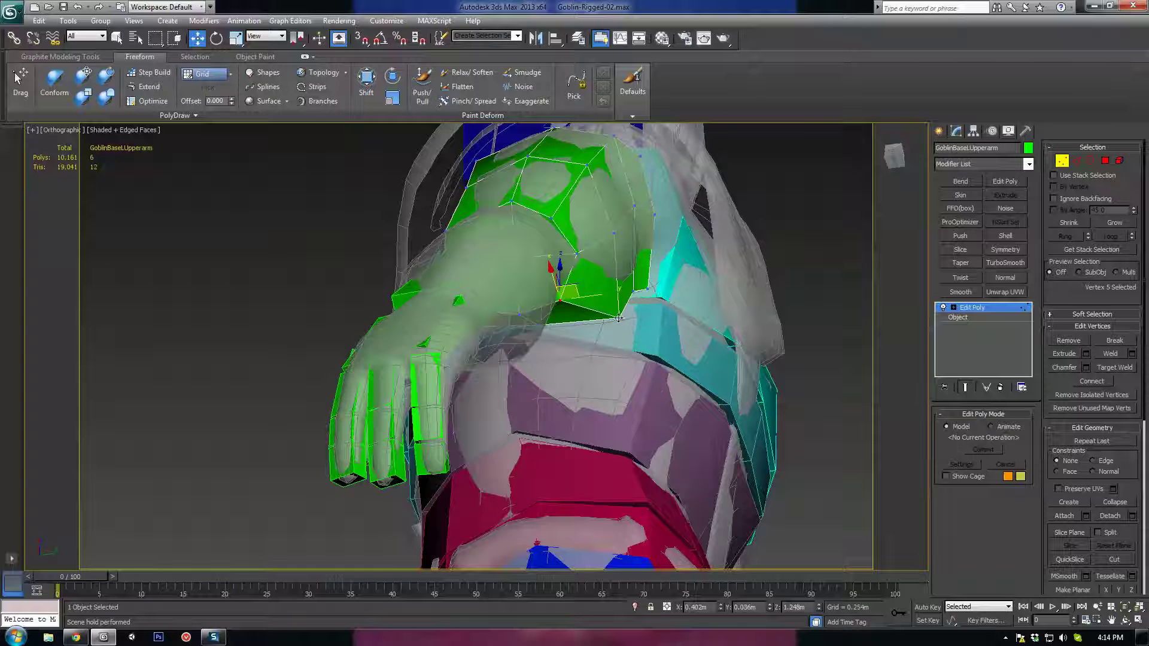
left_click(619, 318)
middle_click_drag(619, 317, 631, 304, "alt")
left_click_drag(633, 308, 620, 295)
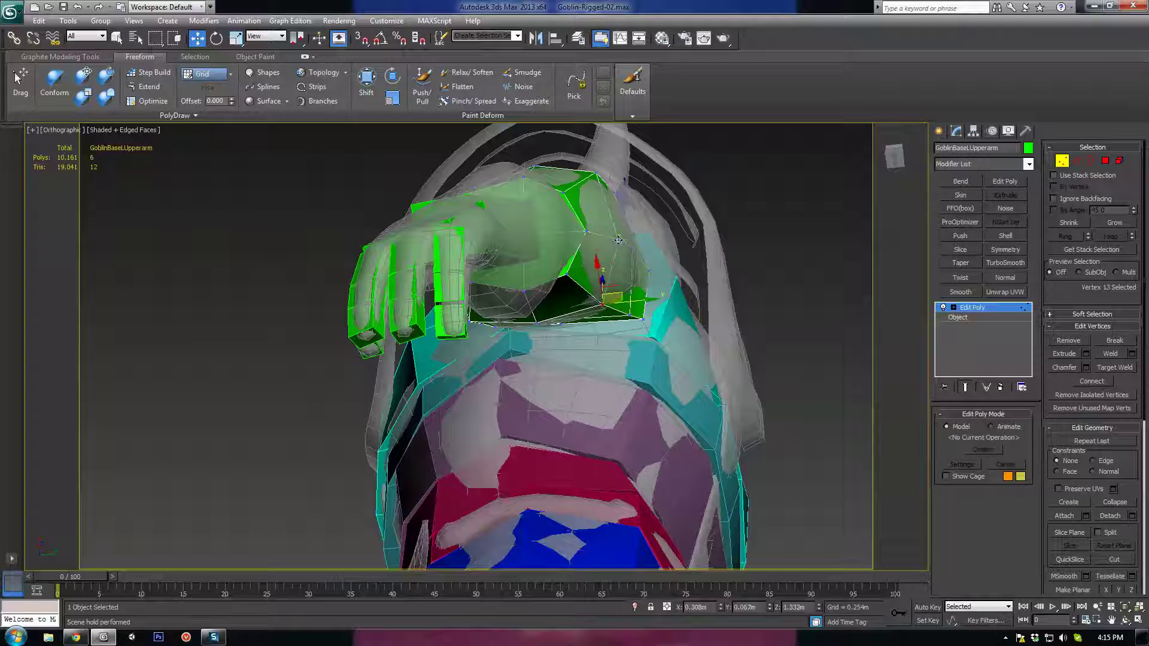
Shift the back middle vertex and the back vertex near the shoulder of the upper arm bone against the mesh
left_click(618, 239)
left_click_drag(646, 236, 657, 236)
middle_click_drag(660, 250, 619, 323, "alt")
middle_click_drag(619, 323, 669, 262, "alt")
left_click(634, 254)
scroll(671, 264, "down", 2)
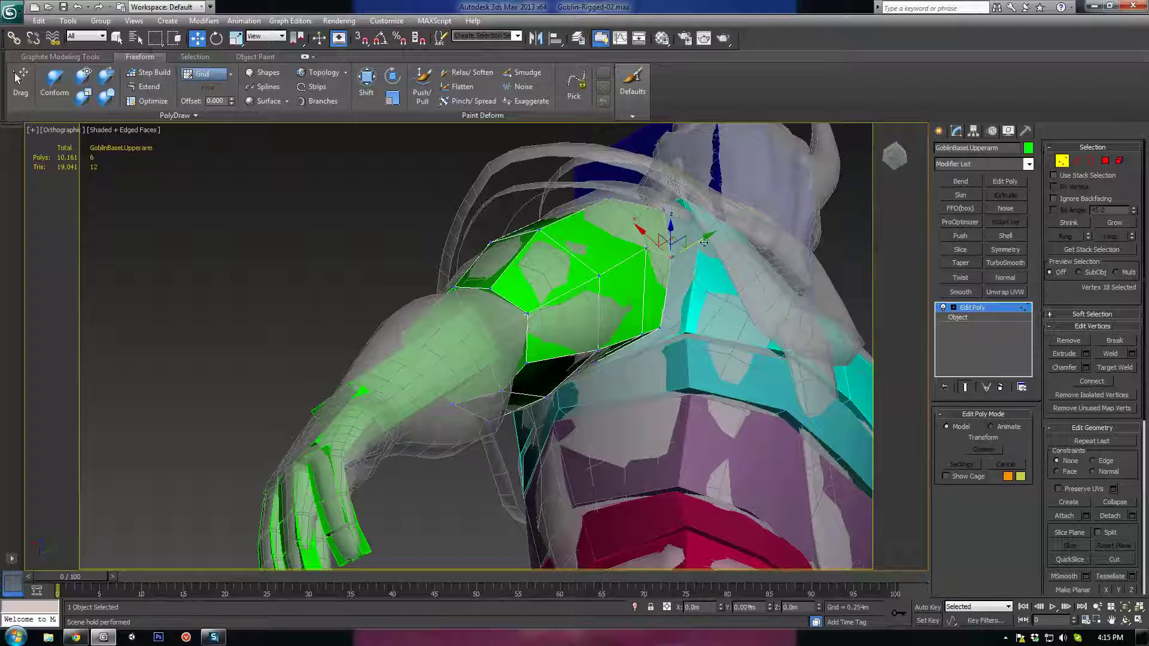
left_click_drag(703, 242, 721, 233)
Adjust the remaining upper back vertices at the shoulder end of the upper arm bone to follow the mesh
middle_click_drag(652, 216, 656, 213, "alt")
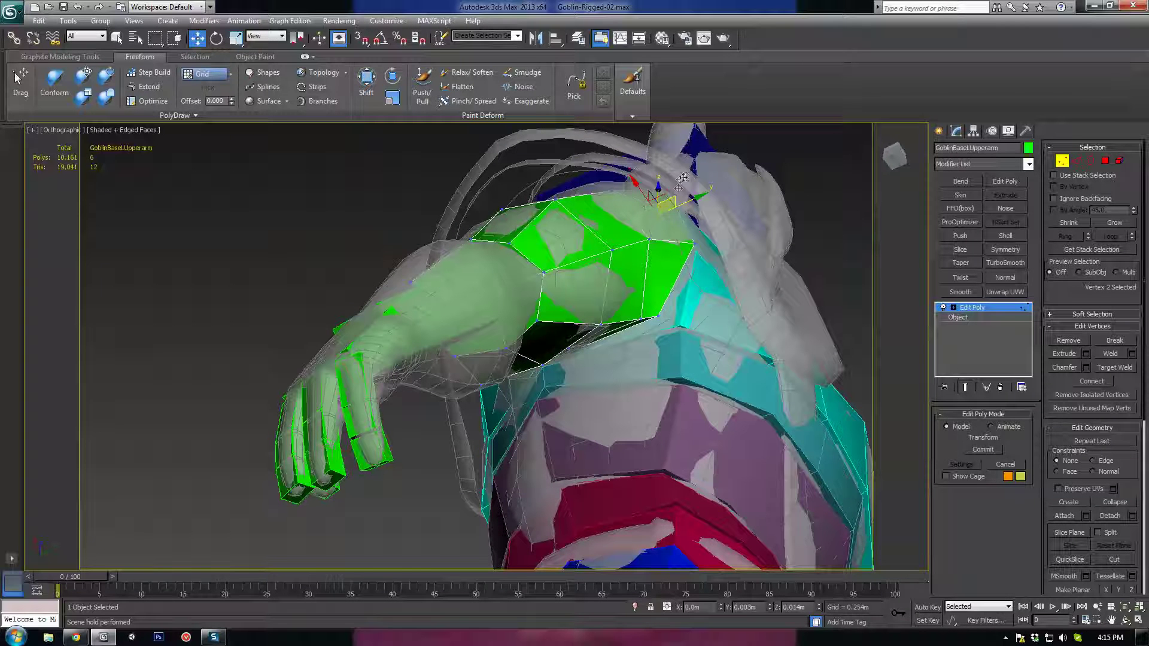
middle_click_drag(684, 172, 669, 195, "alt")
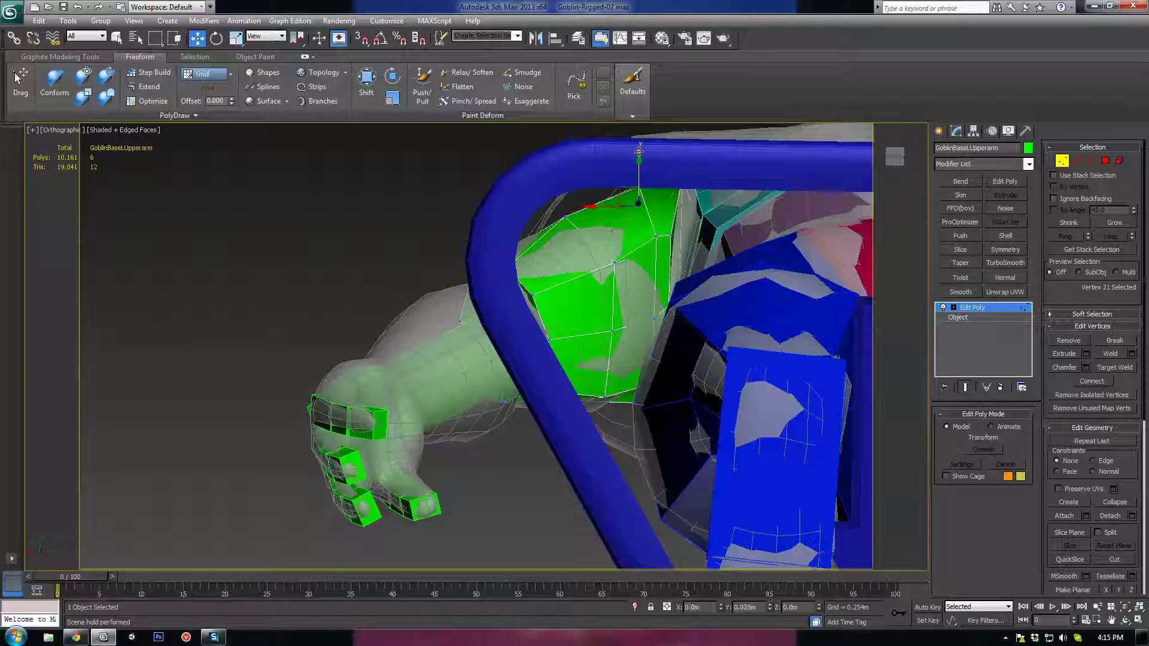
middle_click_drag(649, 179, 681, 183, "alt")
middle_click_drag(668, 278, 559, 252, "alt")
middle_click_drag(608, 350, 605, 359, "alt")
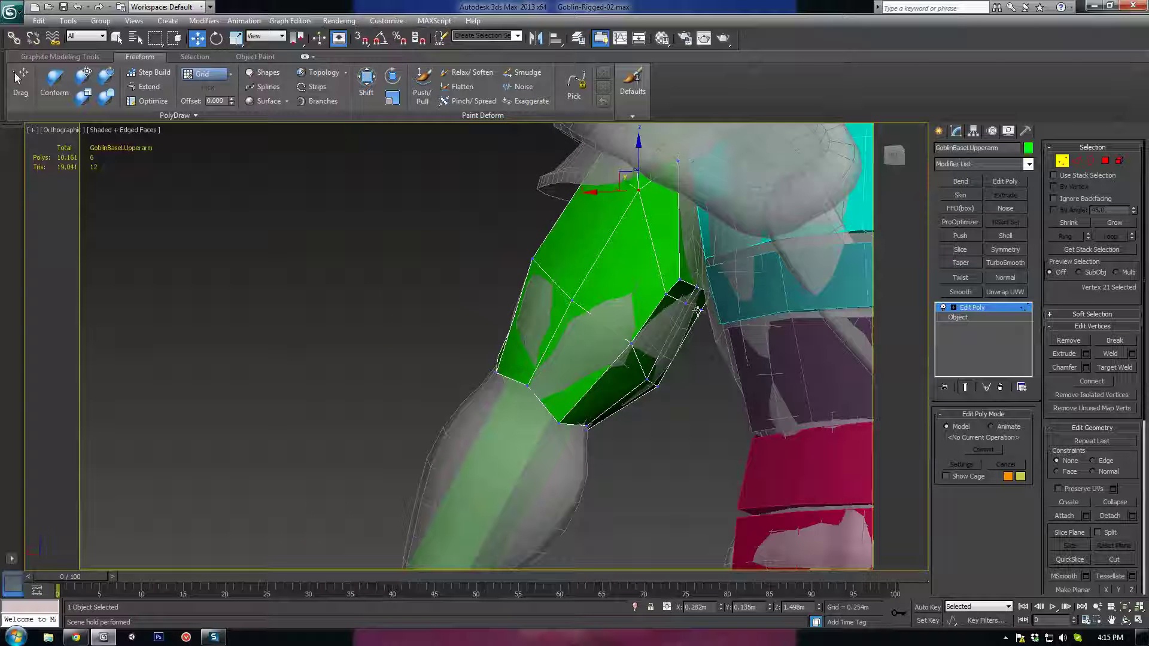
Lower the back vertex at the armpit of the upper arm bone to match the inner arm mesh
middle_click_drag(685, 304, 699, 285, "alt")
left_click(699, 285)
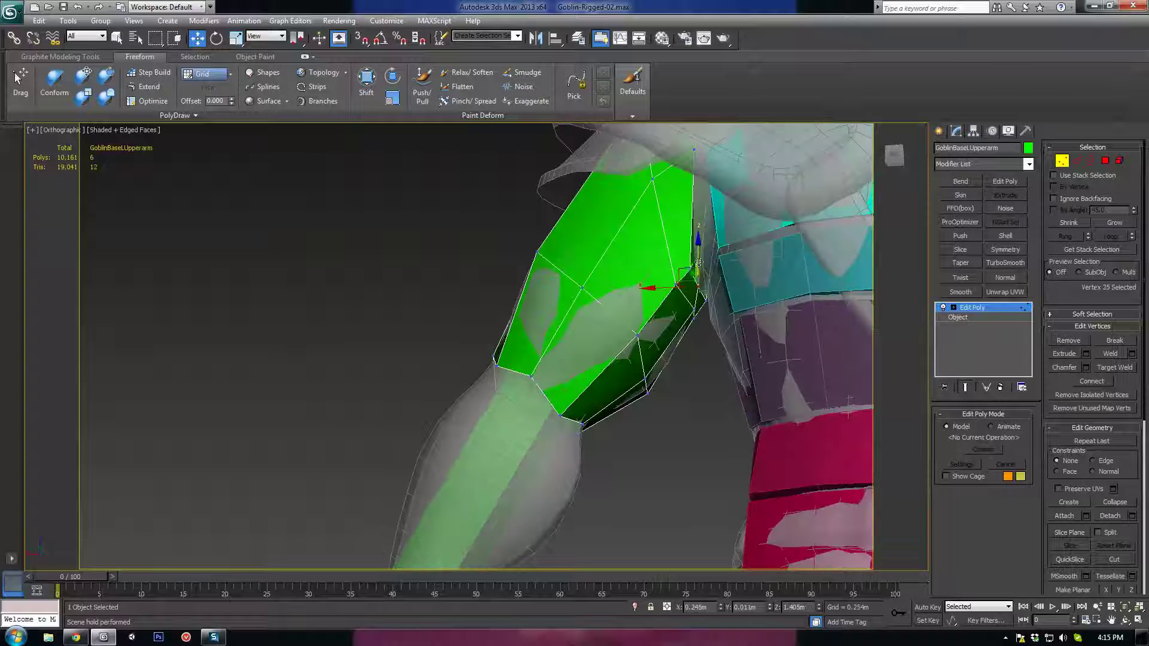
left_click_drag(698, 261, 698, 271)
middle_click_drag(698, 272, 692, 299, "alt")
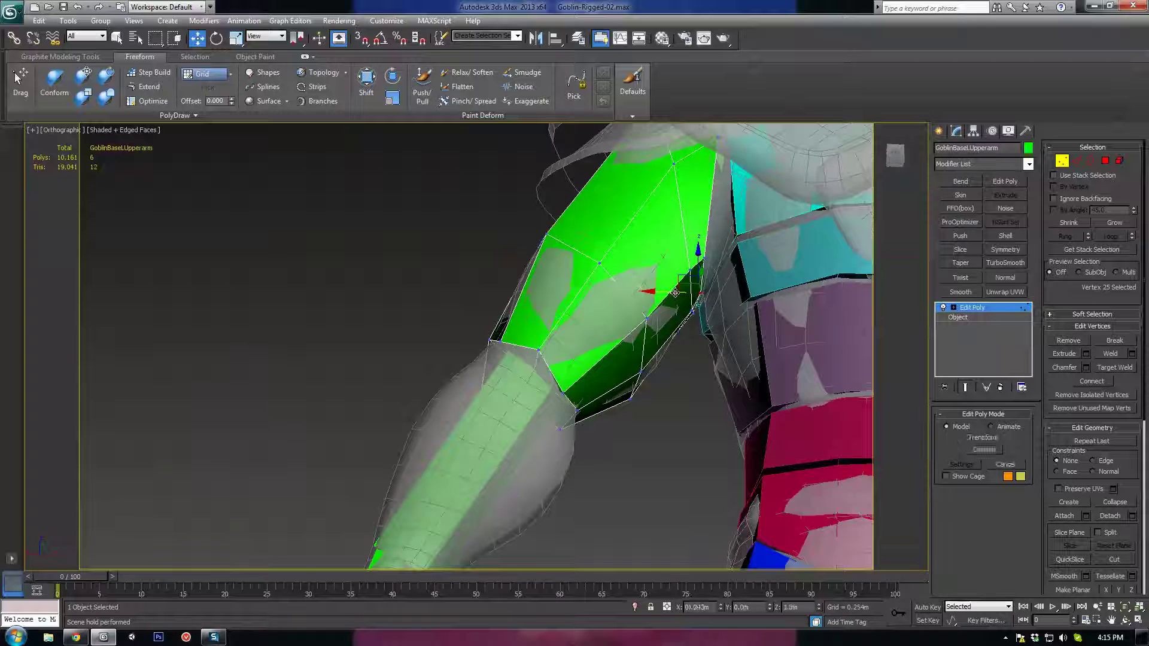
middle_click_drag(700, 251, 518, 279, "alt")
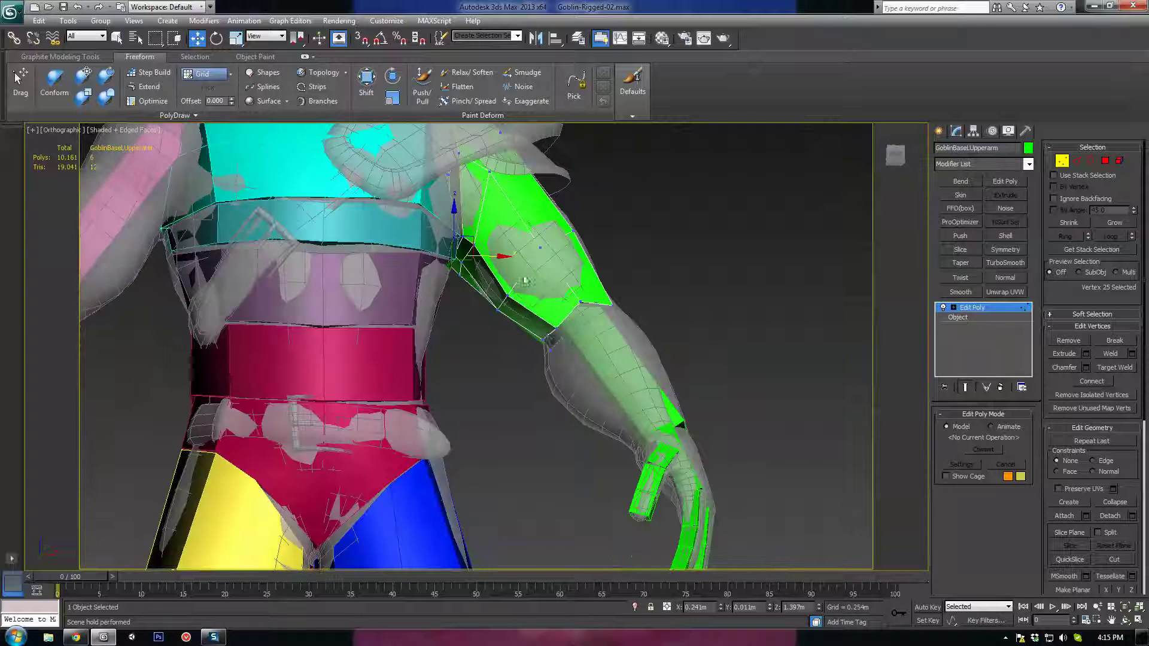
Reposition the outer corner vertex at the elbow end of the upper arm bone to meet the mesh outline
scroll(514, 280, "down", 3)
scroll(515, 281, "up", 3)
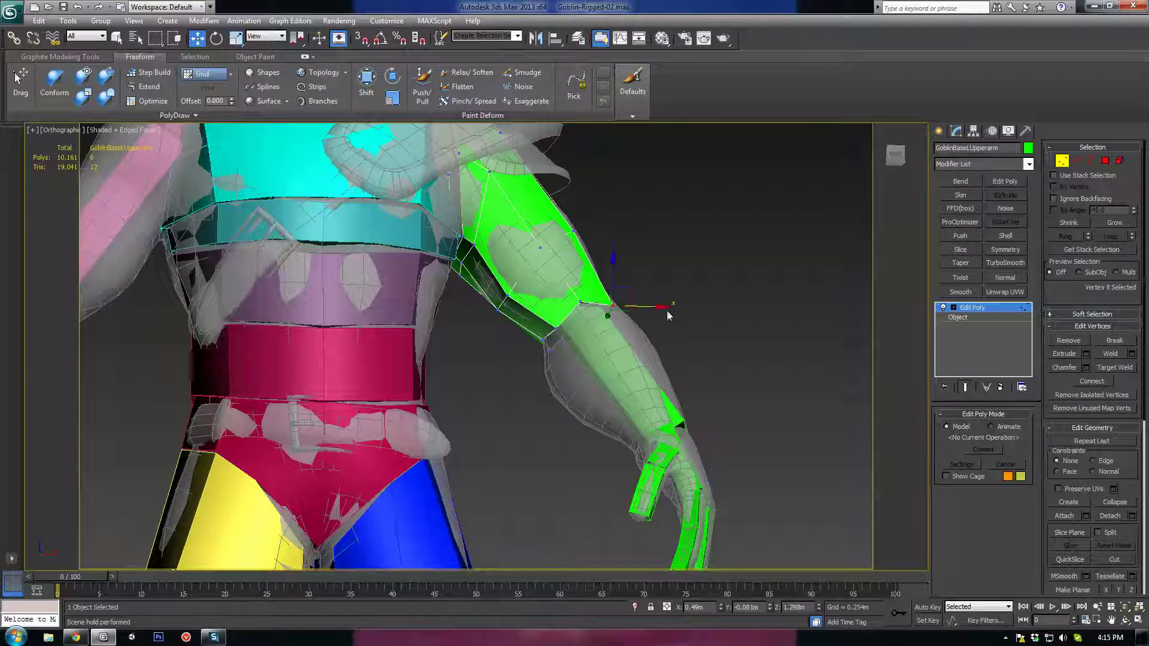
middle_click_drag(487, 382, 567, 350, "alt")
scroll(629, 327, "up", 2)
left_click_drag(601, 307, 591, 288)
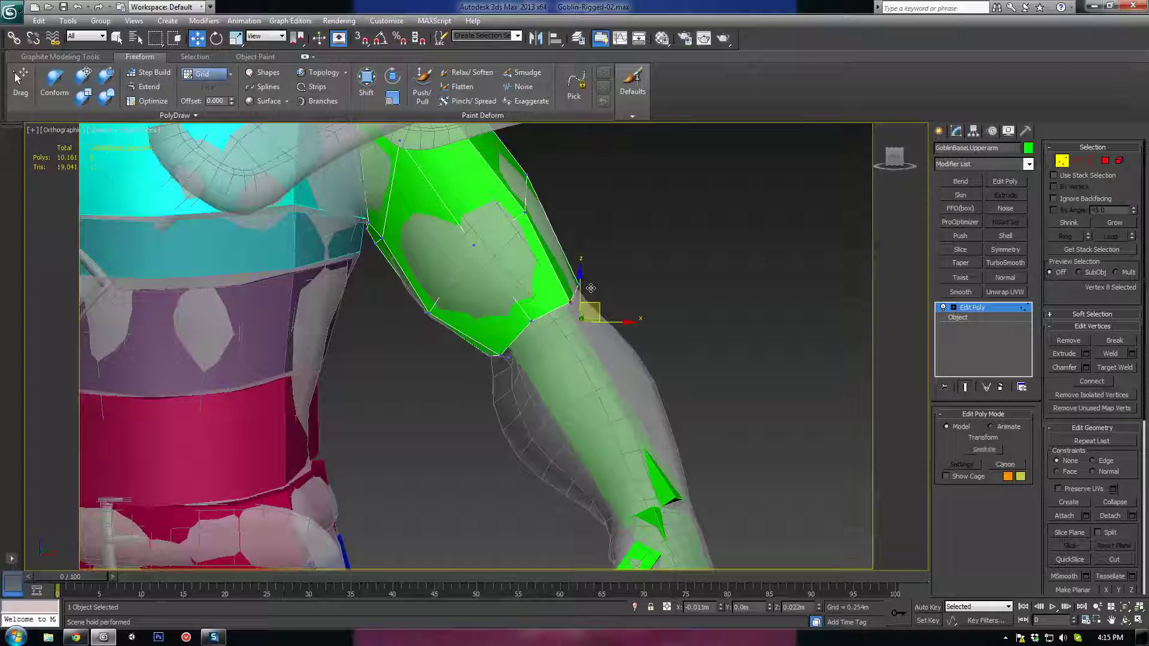
middle_click_drag(587, 288, 599, 346, "alt")
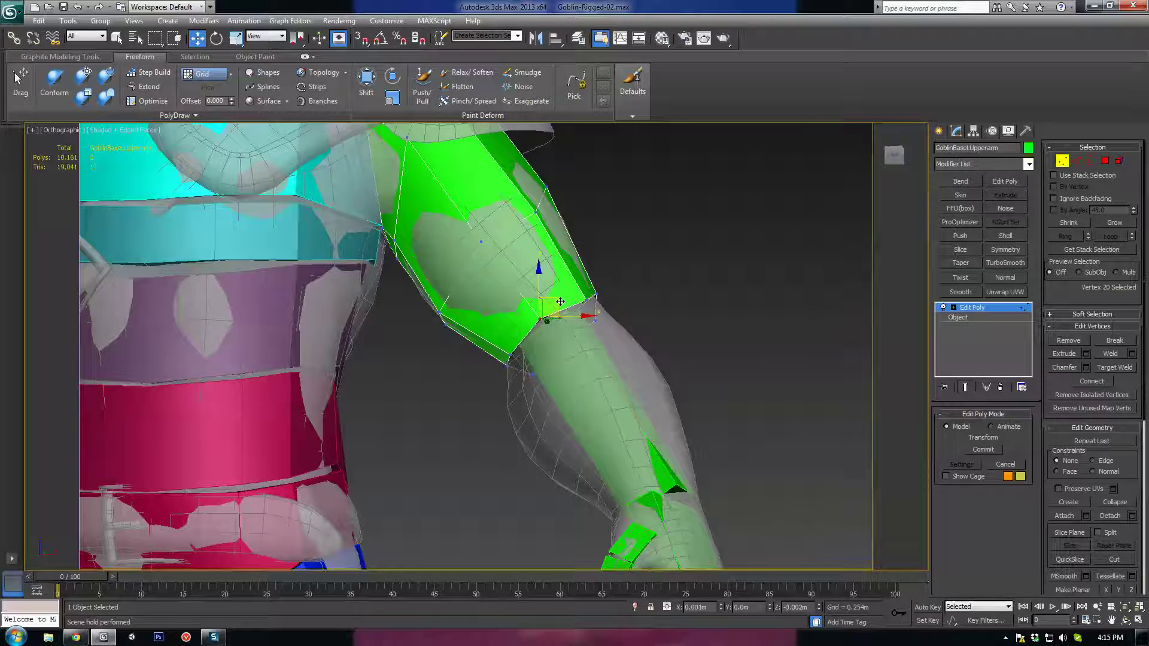
Fine-tune the front center and back vertices around the elbow end of the upper arm bone against the mesh
middle_click_drag(559, 299, 732, 382, "alt")
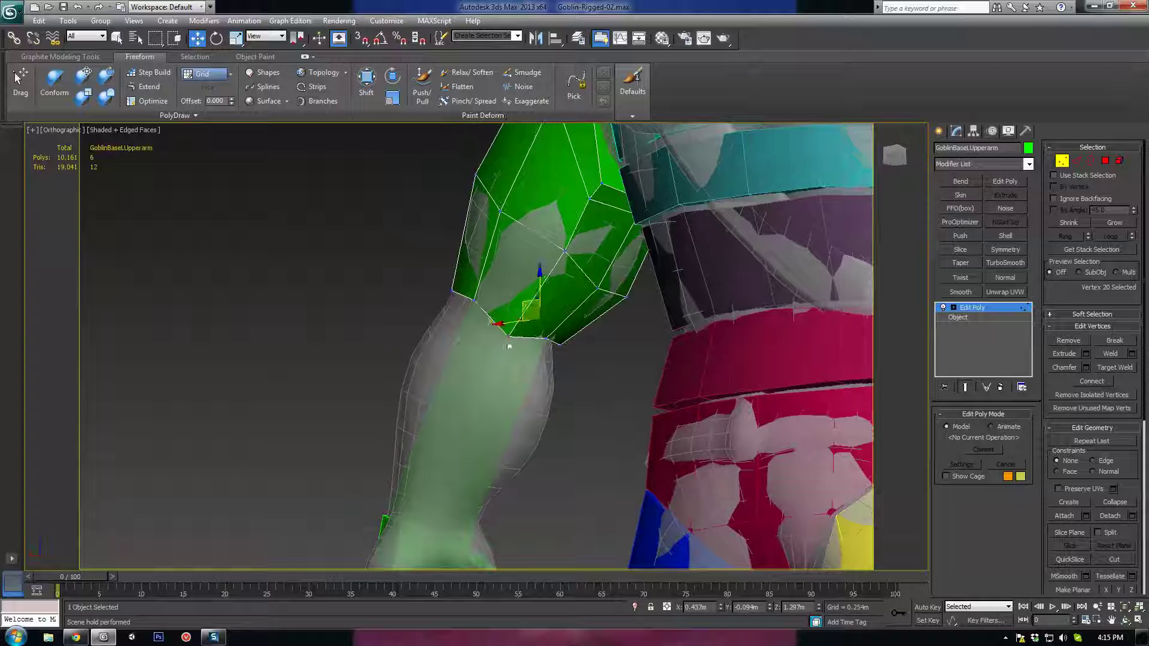
left_click(509, 335)
left_click_drag(498, 318, 502, 305)
middle_click_drag(495, 383, 492, 340, "alt")
left_click_drag(487, 320, 490, 309)
middle_click_drag(473, 272, 495, 252, "alt")
left_click(483, 281)
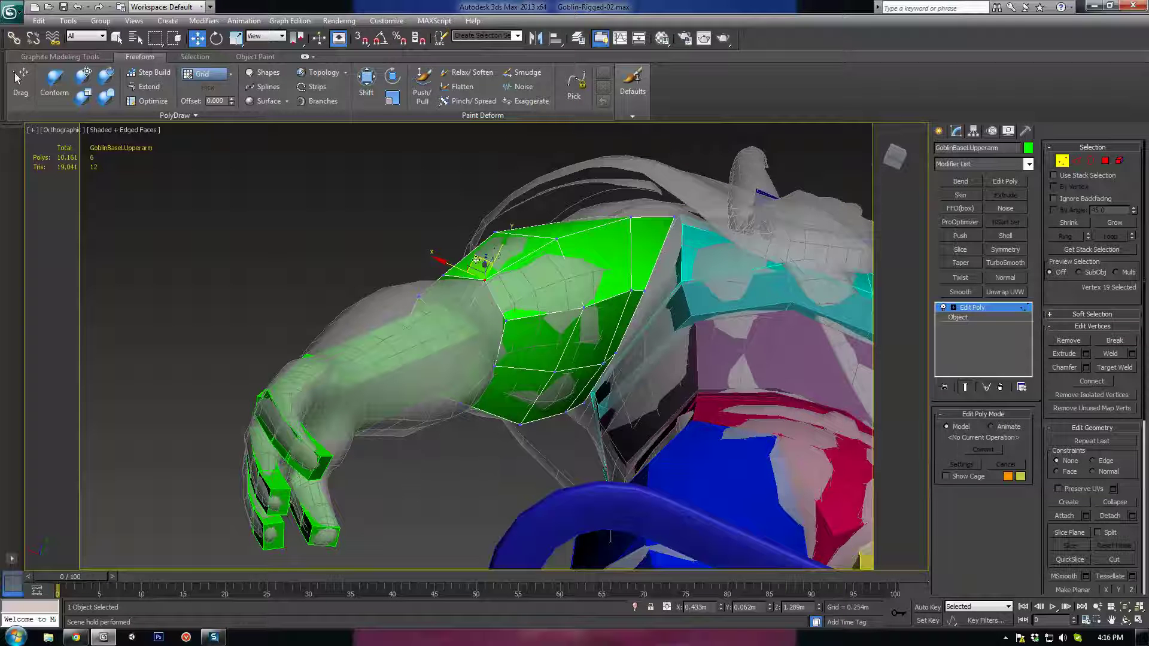
left_click_drag(477, 259, 480, 261)
Leave vertex editing on the upper arm bone and select the left forearm bone
middle_click_drag(480, 261, 598, 413, "alt")
left_click(1065, 159)
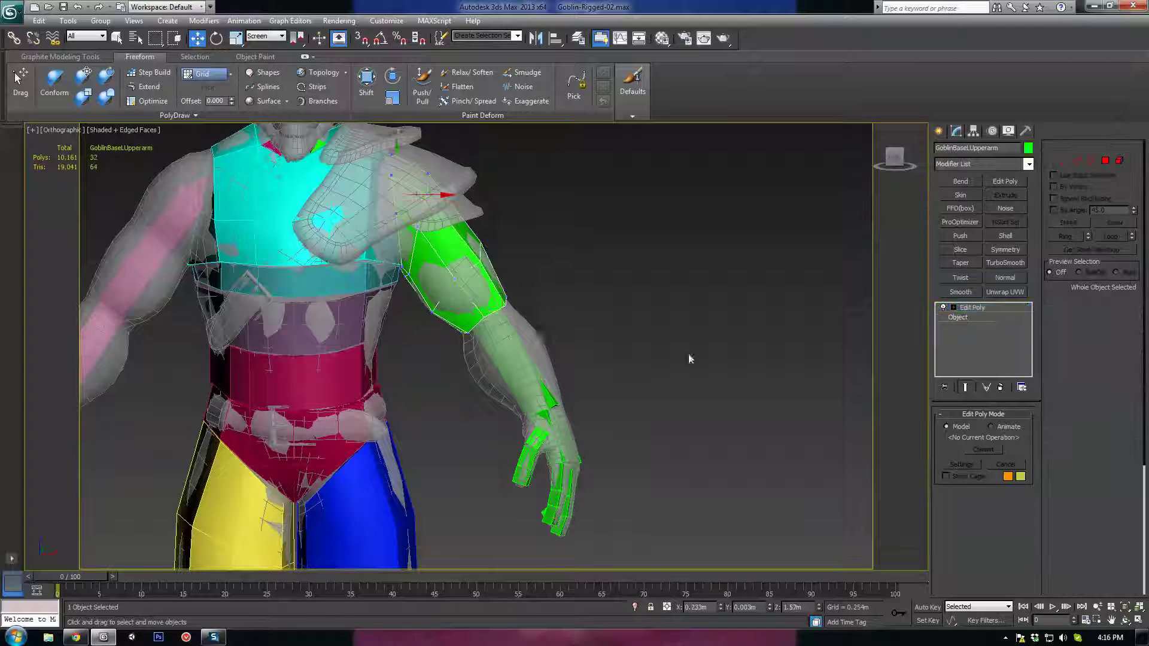
scroll(530, 353, "down", 5)
scroll(535, 346, "up", 4)
scroll(506, 333, "up", 4)
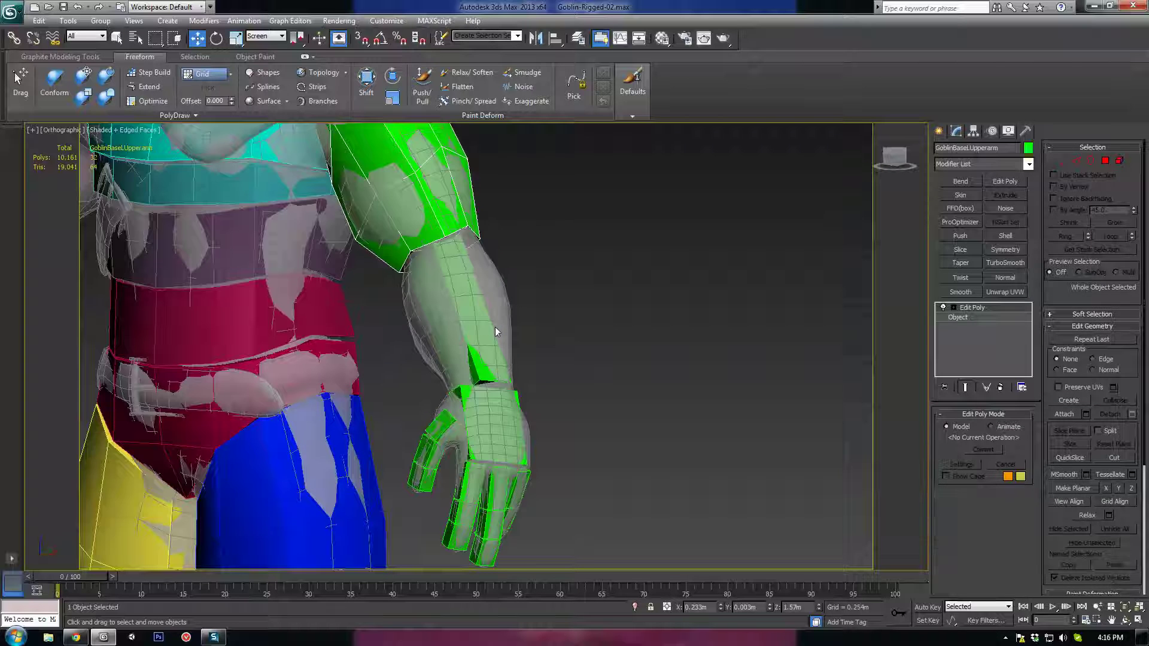
left_click(508, 373)
middle_click_drag(402, 318, 462, 239, "alt")
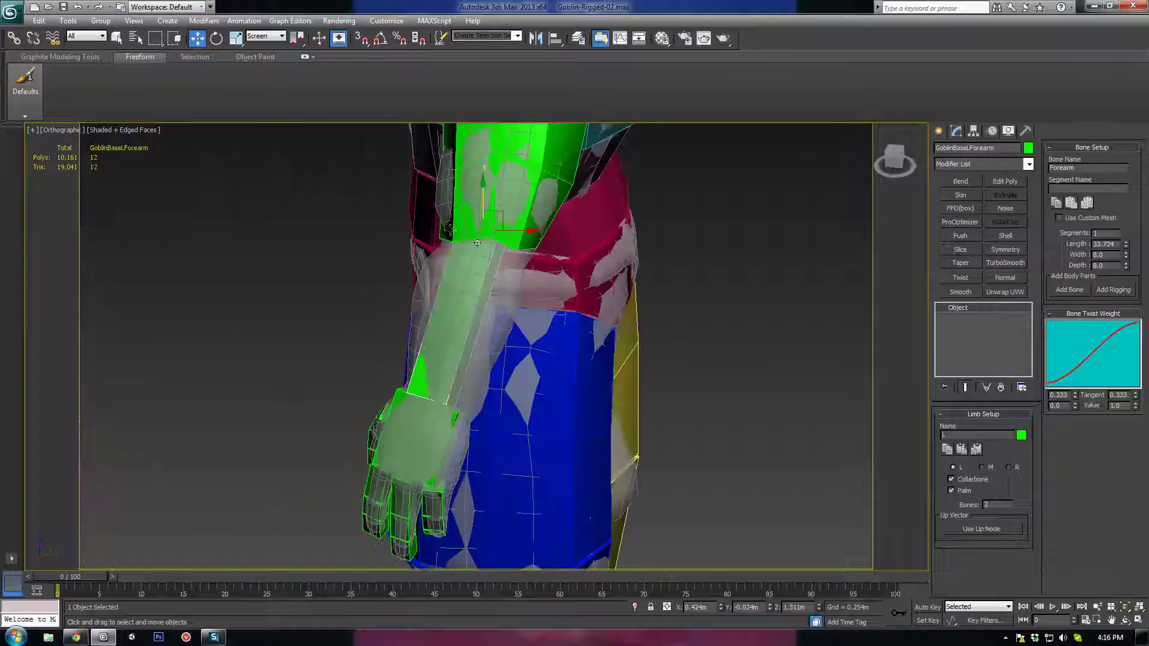
Return to vertex editing on the left upper arm bone and adjust the outer elbow-end vertices to even out the rim
left_click(462, 238)
scroll(444, 309, "up", 2)
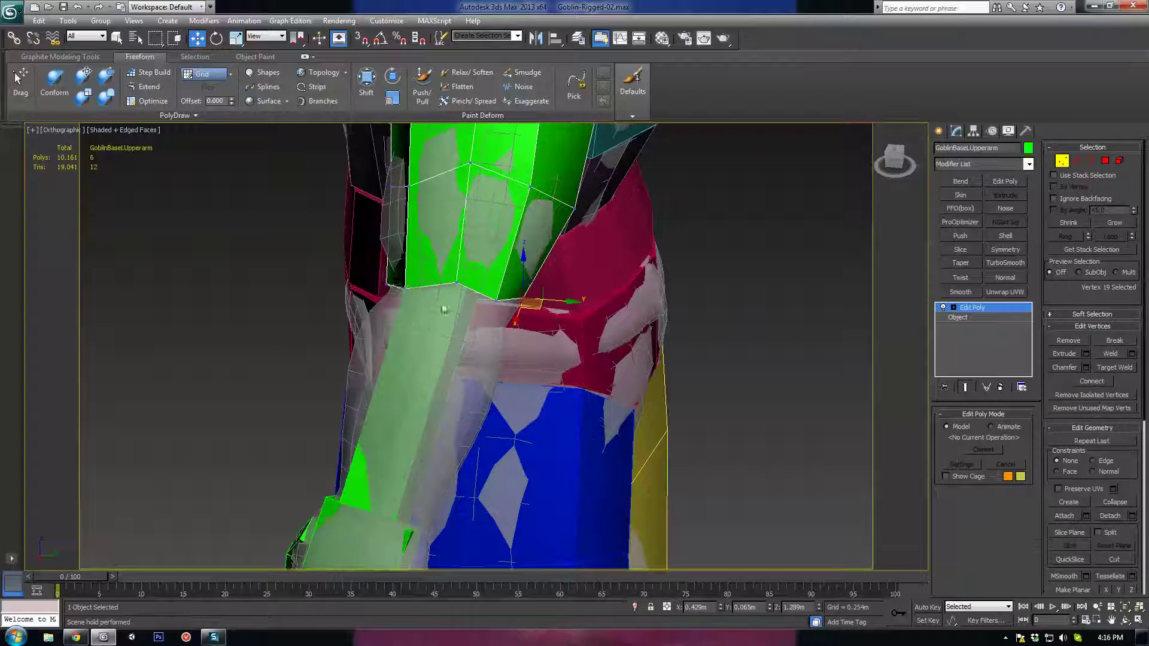
left_click(405, 289)
left_click_drag(414, 283, 514, 280)
left_click(458, 283)
left_click(498, 301)
middle_click_drag(515, 280, 617, 277, "alt")
middle_click_drag(533, 329, 472, 180)
middle_click_drag(527, 359, 440, 322)
scroll(487, 274, "up", 3)
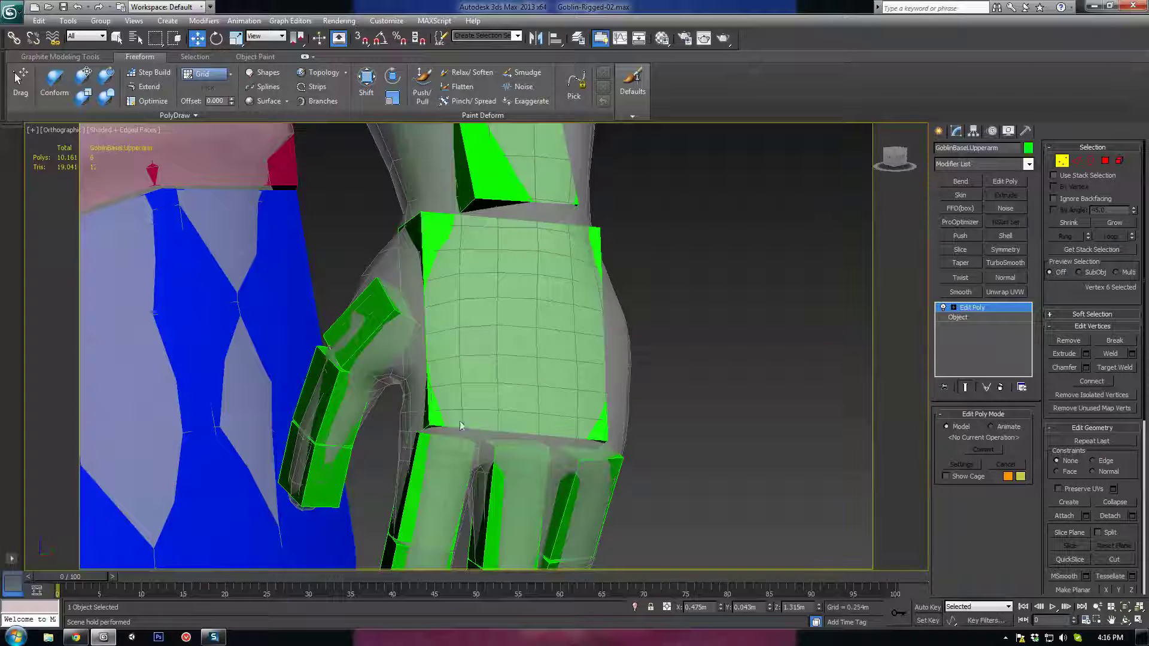
scroll(460, 426, "down", 10)
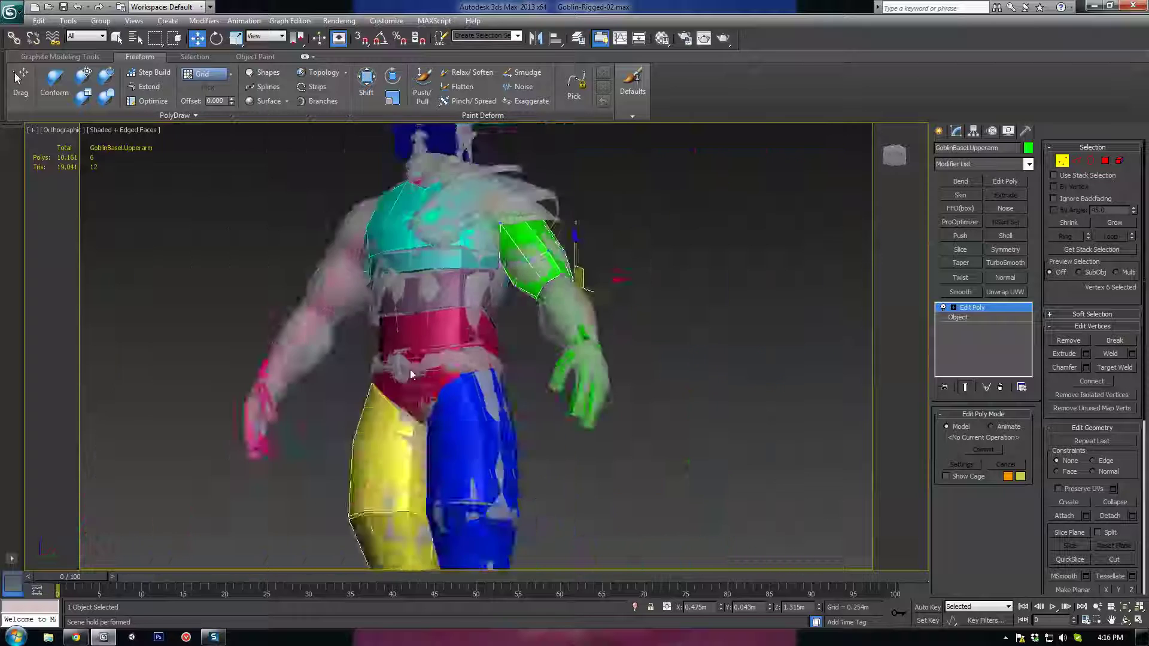
scroll(433, 410, "up", 2)
middle_click_drag(412, 317, 726, 426)
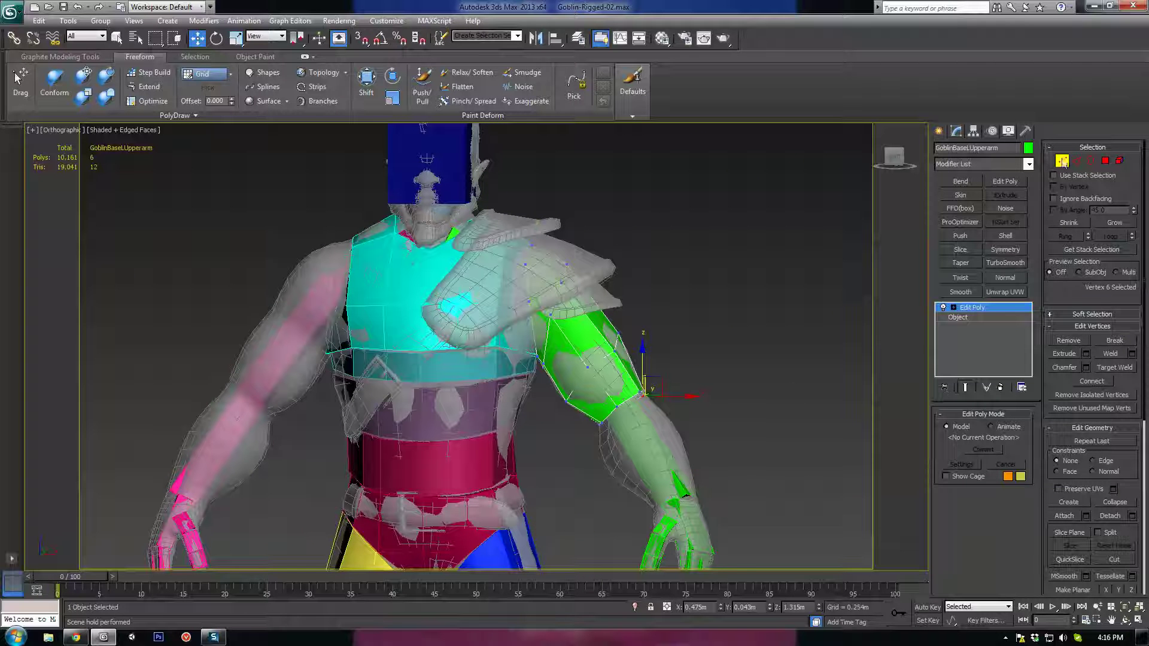
Collapse the left upper arm bone's Edit Poly modifier and paste the left limb setup mirrored onto the right arm
left_click(1065, 163)
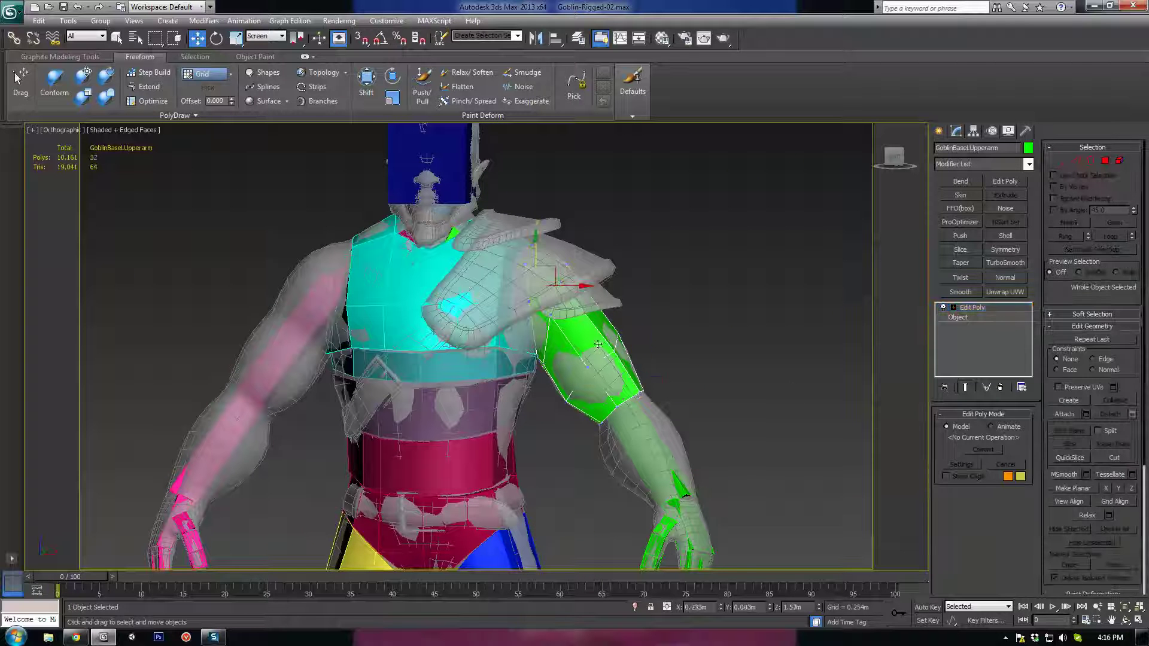
right_click(974, 309)
left_click(1013, 430)
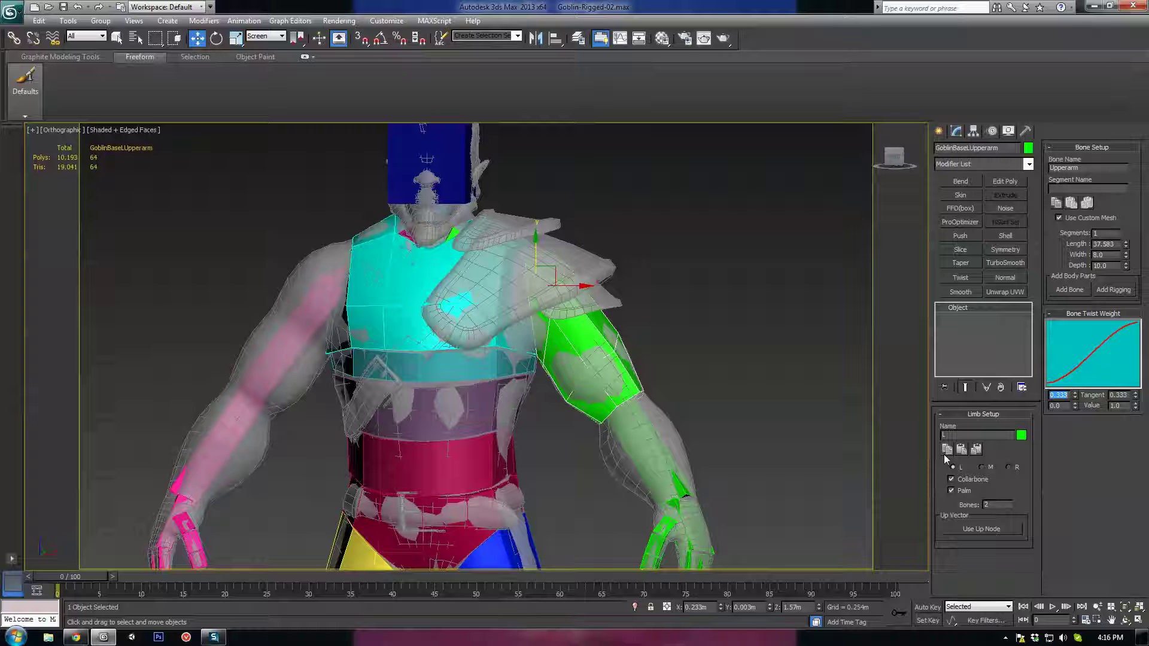
left_click(303, 317)
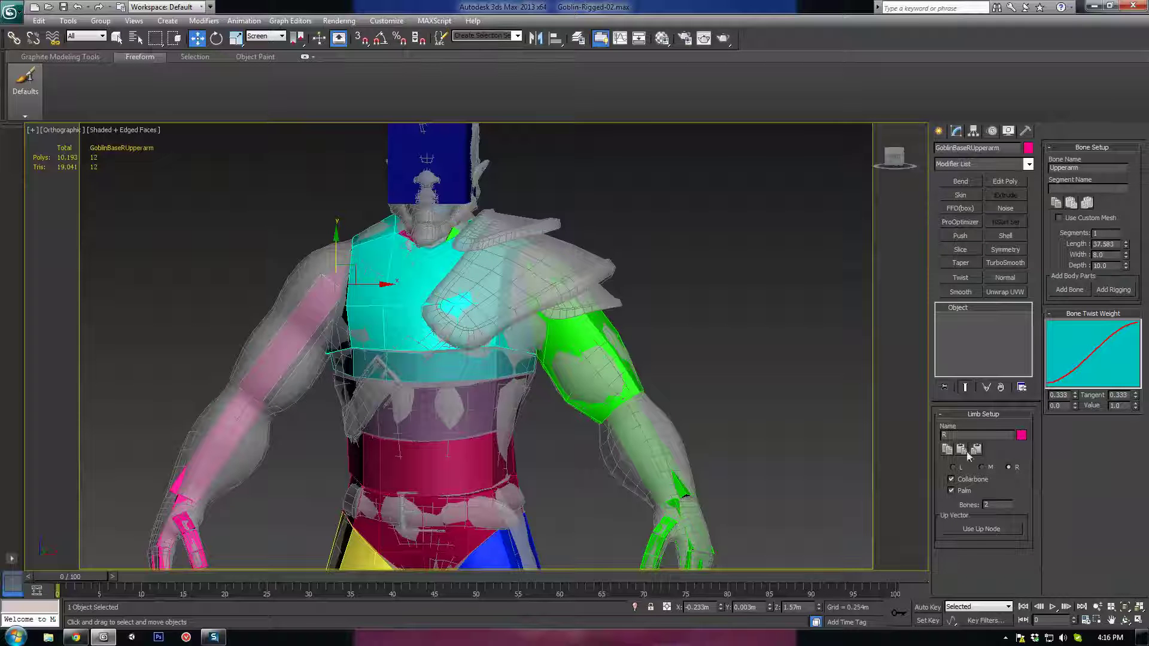
left_click(975, 450)
Select the neck bone through the wireframe display, restore shading, and view it from the side
middle_click_drag(456, 388, 482, 508)
middle_click_drag(563, 335, 494, 322, "alt")
scroll(601, 357, "up", 5)
key("F3")
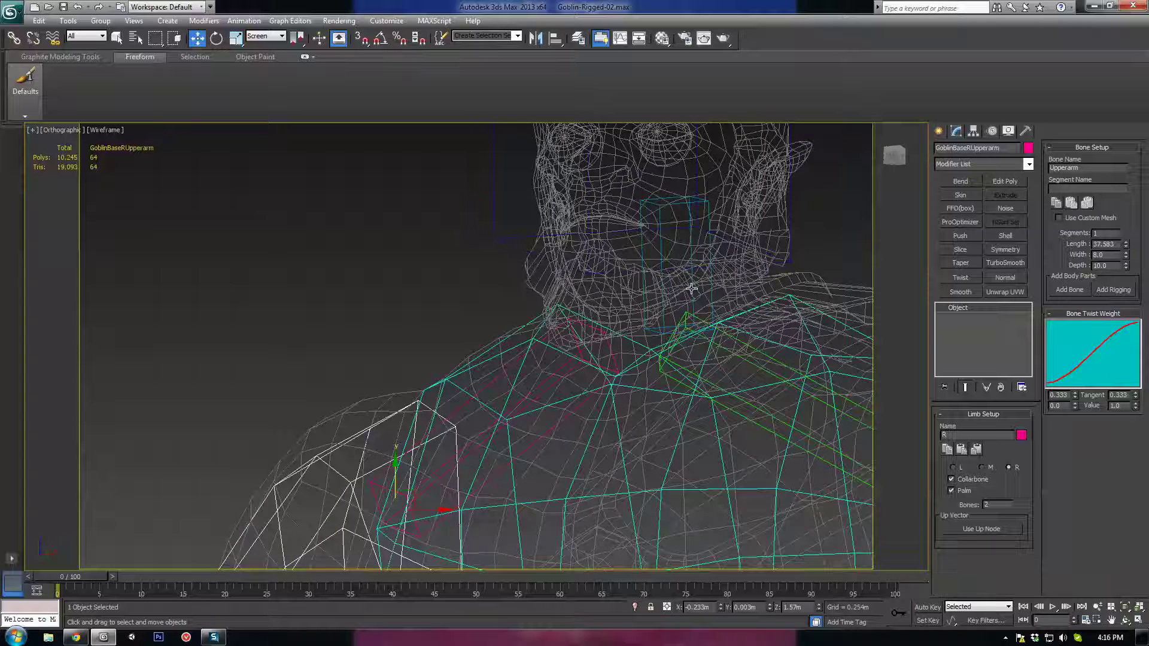
left_click(691, 288)
key("F3")
mouse_move(685, 296)
middle_mouse_down("alt")
mouse_move(702, 334)
mouse_move(769, 361)
mouse_move(667, 350)
mouse_move(686, 386)
mouse_move(569, 275)
mouse_move(499, 164)
middle_mouse_up("alt")
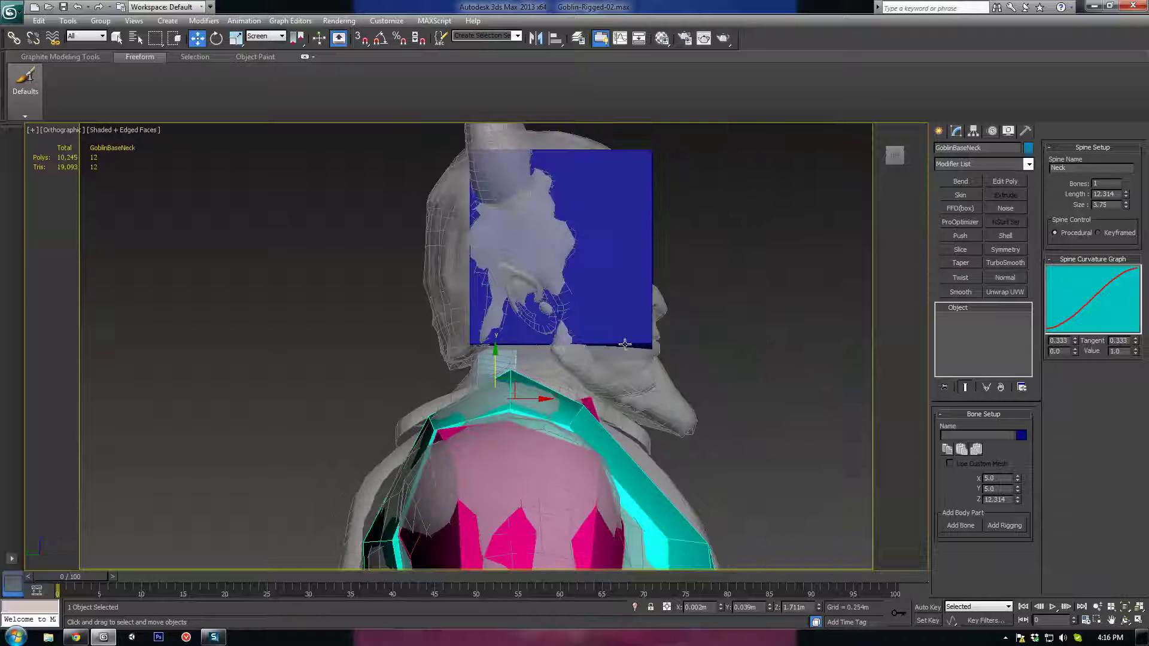
Examine the rig from several angles, comparing the shaped leg, torso and arm bones with the character mesh
scroll(566, 229, "down", 6)
middle_click_drag(658, 377, 569, 258, "alt")
scroll(598, 299, "up", 2)
middle_click_drag(628, 326, 563, 283, "alt")
scroll(587, 354, "down", 4)
mouse_move(521, 353)
middle_mouse_down("alt")
mouse_move(421, 361)
mouse_move(509, 362)
middle_mouse_up("alt")
scroll(511, 362, "up", 2)
scroll(511, 362, "up", 2)
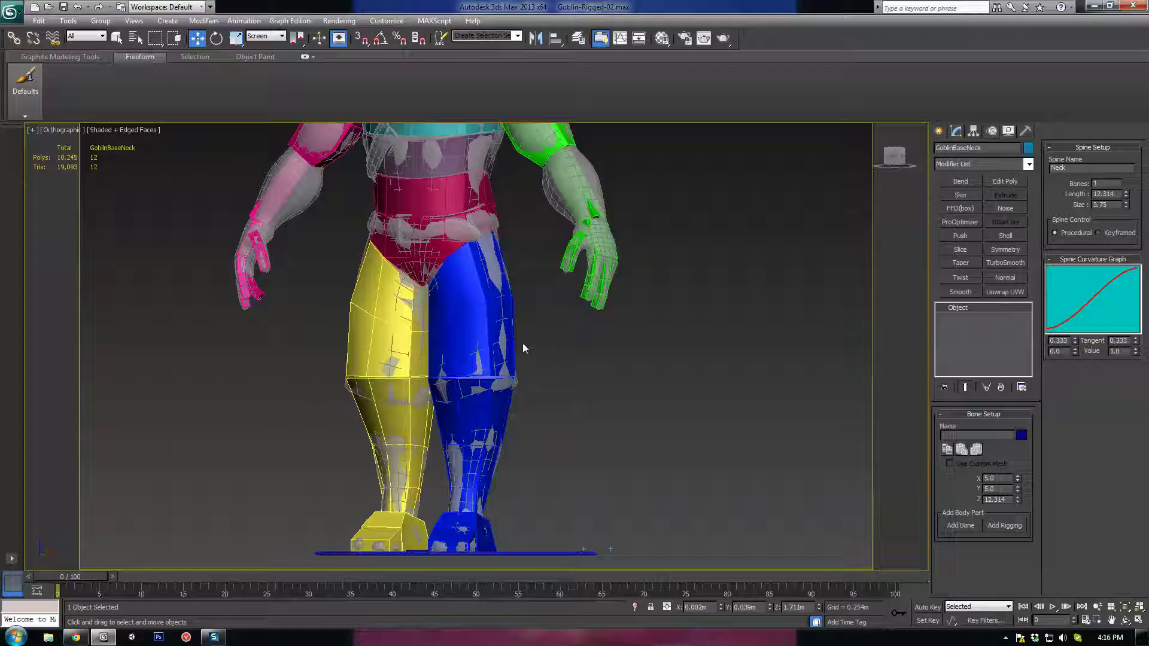
middle_click_drag(522, 343, 496, 423)
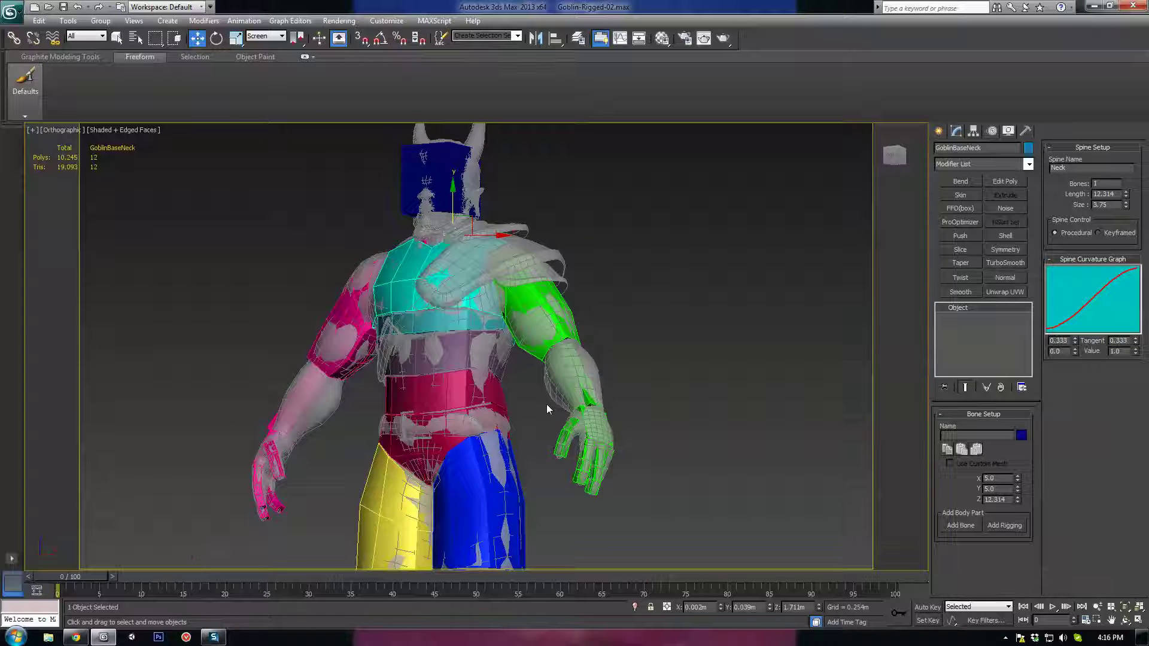
middle_click_drag(532, 388, 464, 269, "alt")
scroll(566, 429, "up", 2)
mouse_move(535, 353)
middle_mouse_down("alt")
mouse_move(472, 356)
mouse_move(541, 359)
middle_mouse_up("alt")
scroll(542, 378, "down", 3)
middle_click_drag(440, 464, 511, 317)
middle_click_drag(510, 317, 514, 407, "alt")
scroll(510, 322, "down", 2)
scroll(513, 407, "up", 3)
middle_click_drag(573, 326, 519, 430)
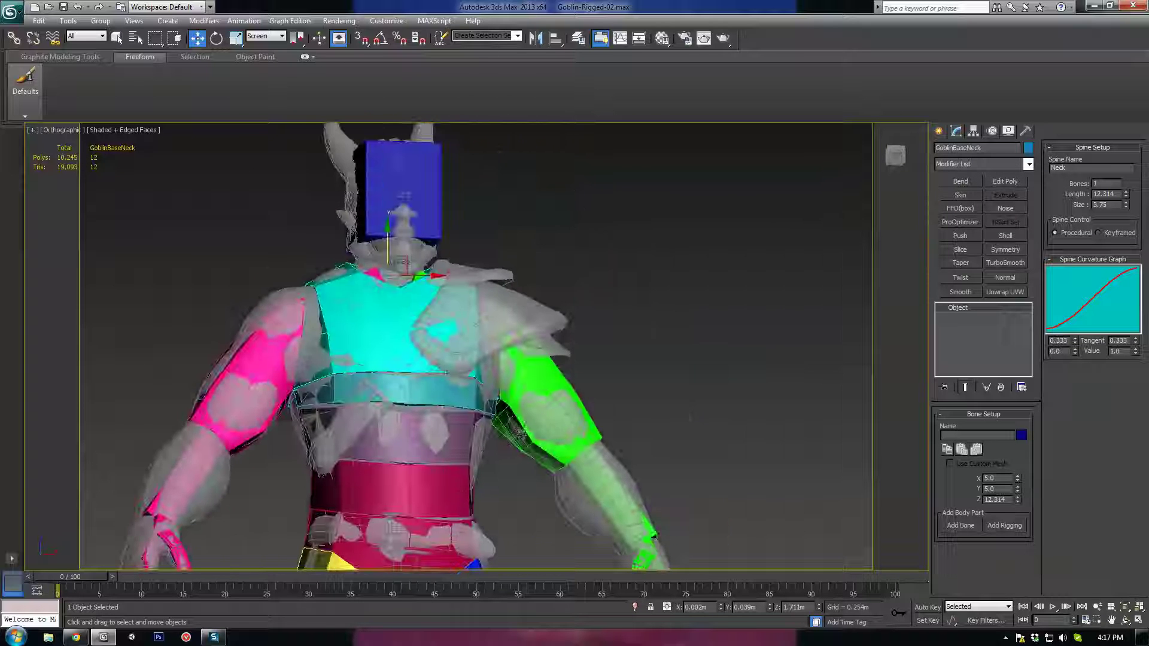
Select the left upper arm bone and bring the whole upper body into view
left_click(551, 370)
middle_click_drag(550, 377, 410, 241, "alt")
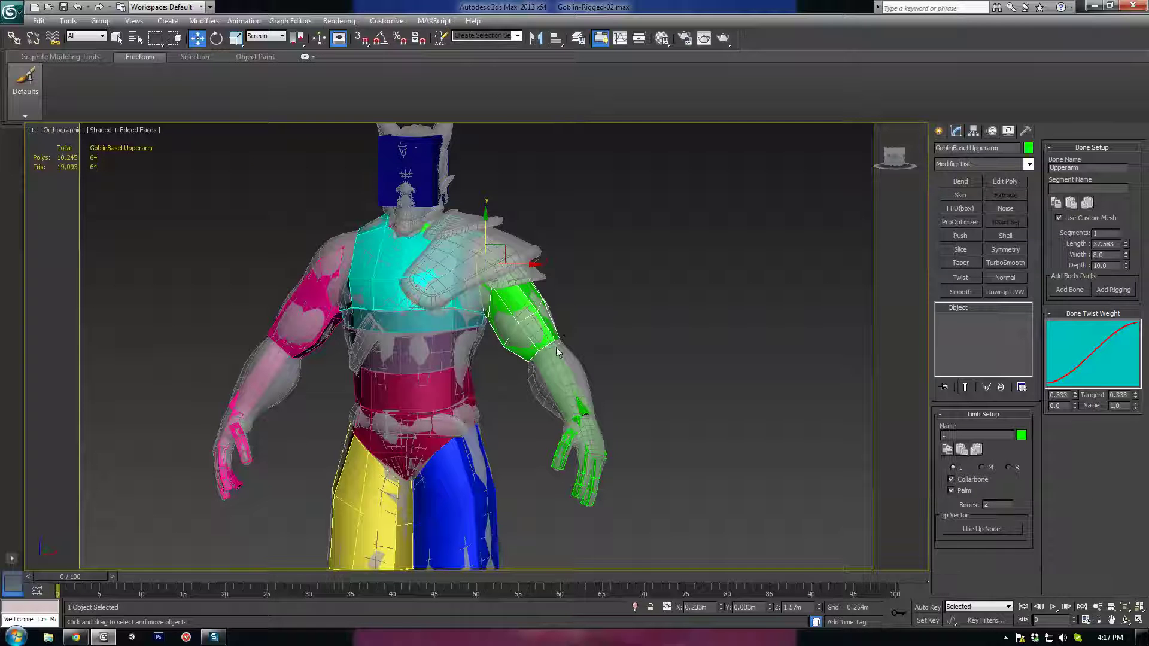
middle_click_drag(557, 352, 607, 374)
middle_click_drag(607, 374, 620, 353, "alt")
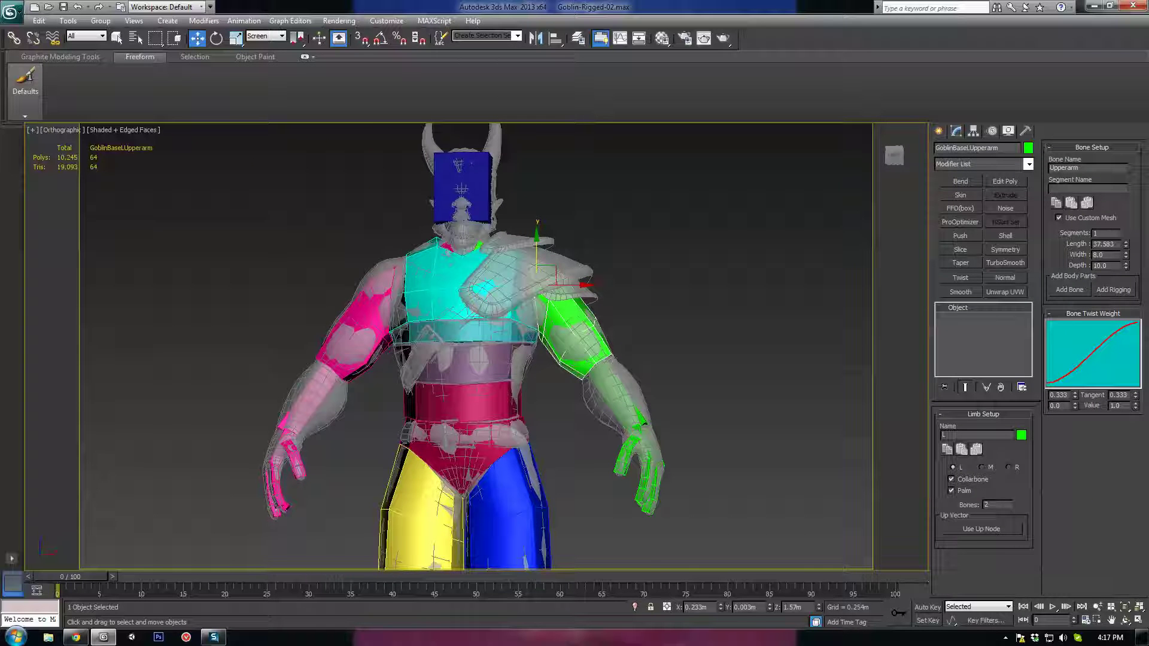